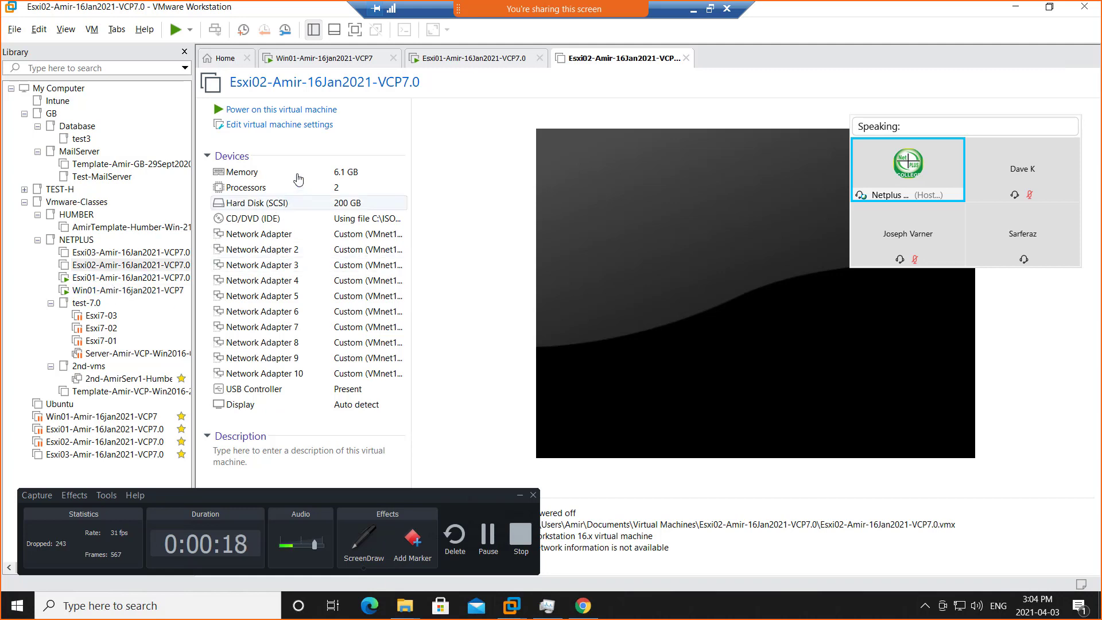
Power on the Esxi02 virtual machine, narrow the library pane and put away the screen recorder window.
left_click(282, 110)
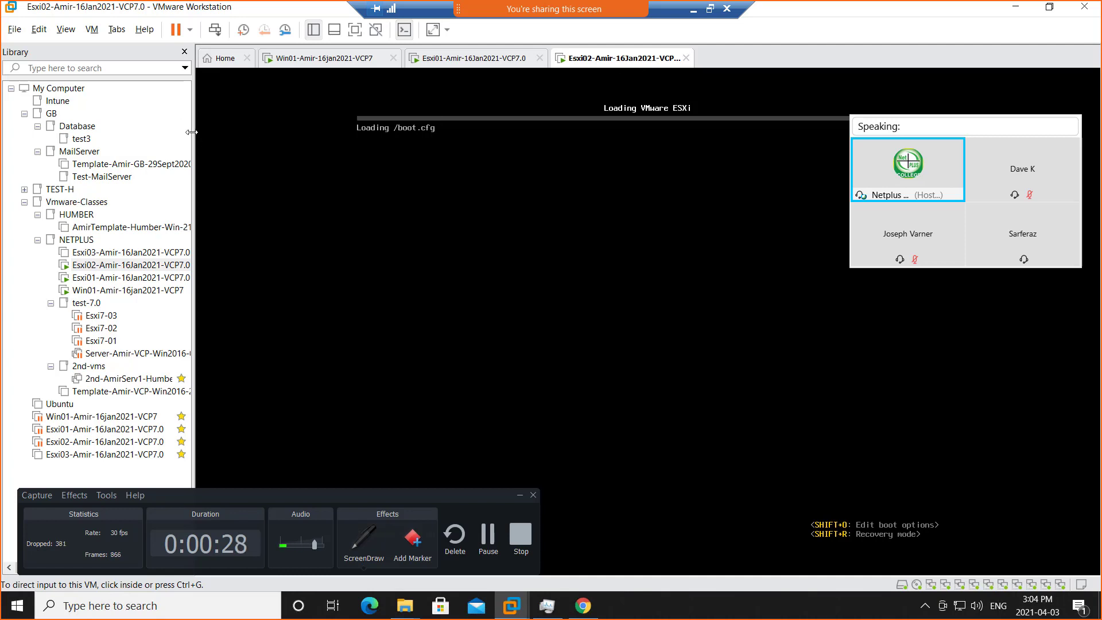
left_click_drag(194, 135, 139, 134)
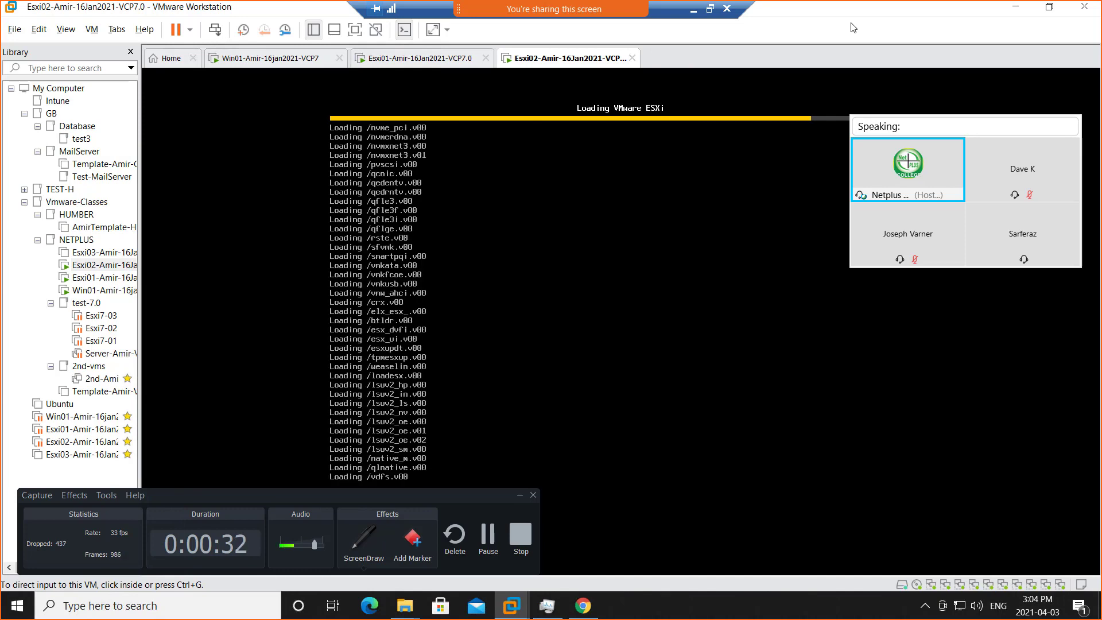
left_click(515, 497)
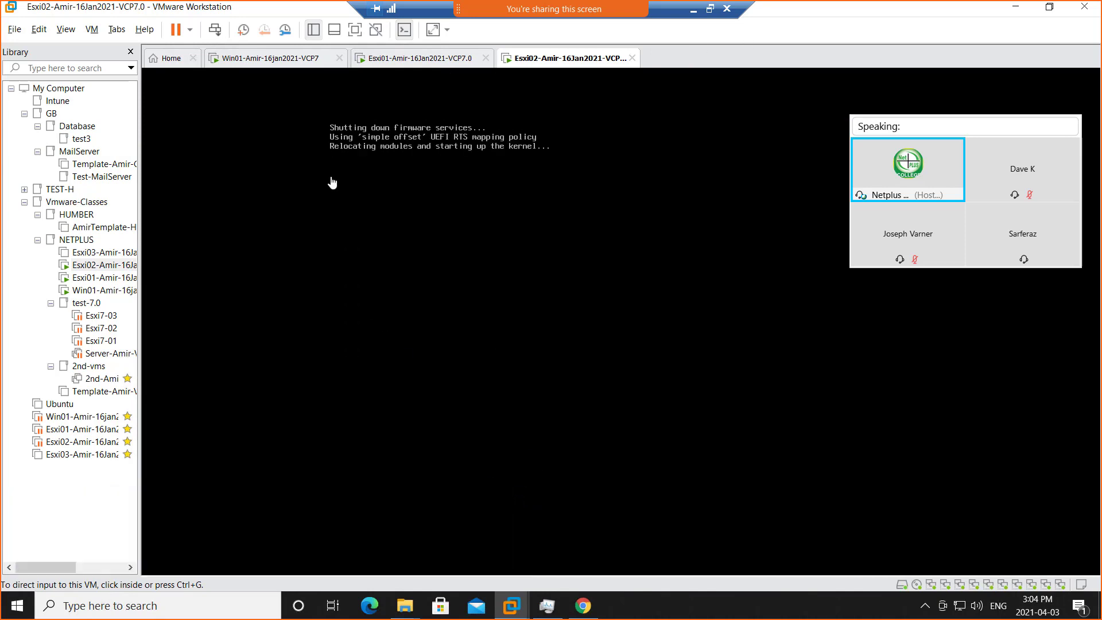
Unlock the Win01 virtual machine and sign in to the Netadmin account with its password.
left_click(248, 62)
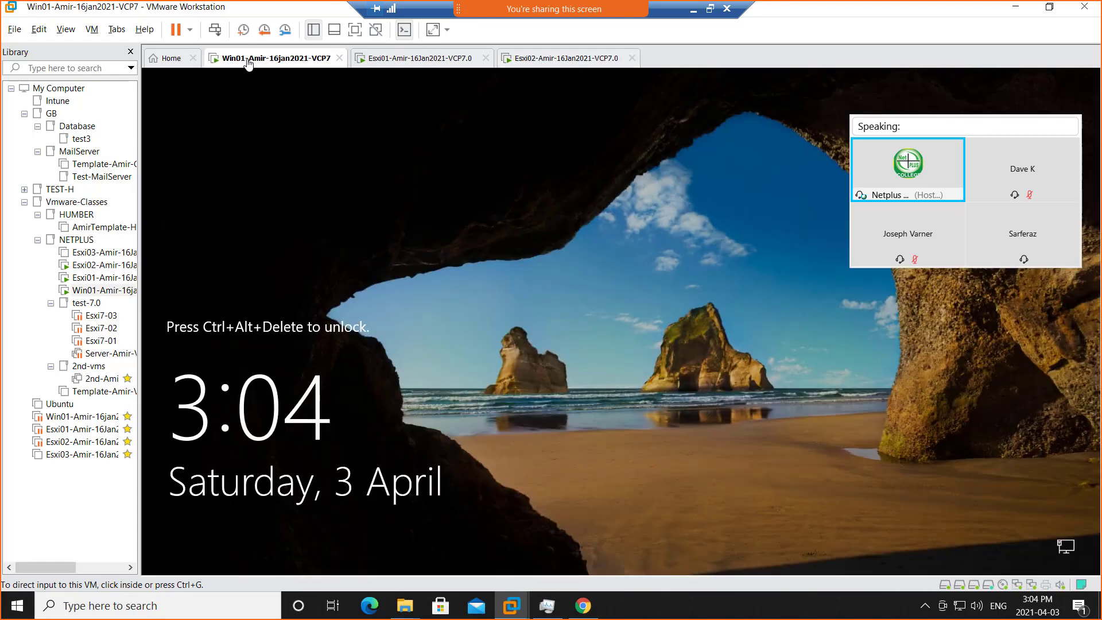
left_click(214, 31)
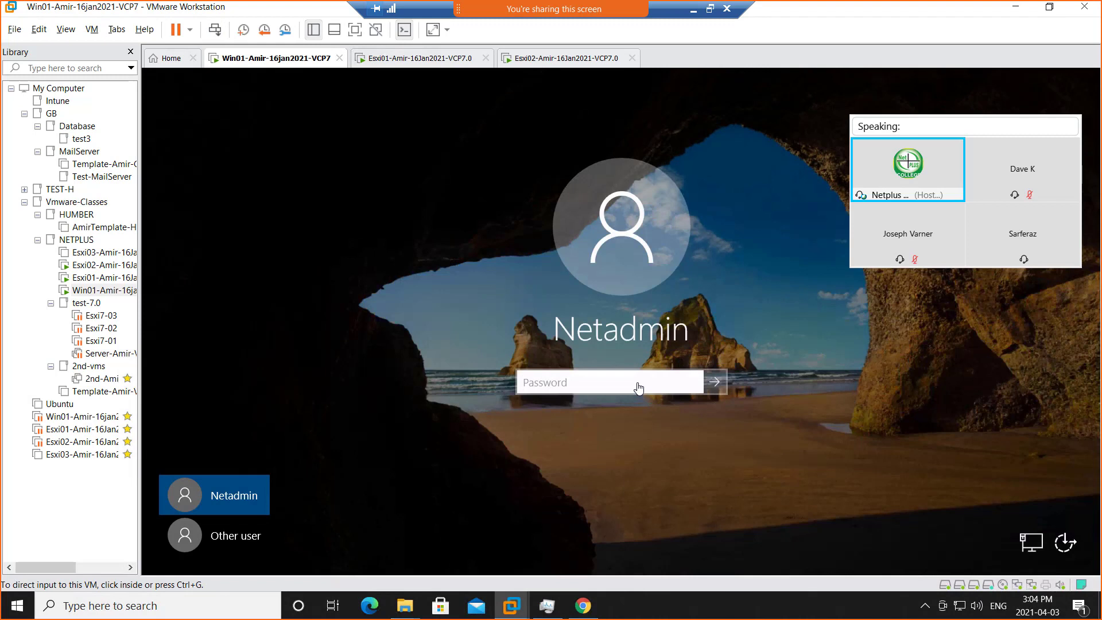
left_click(638, 382)
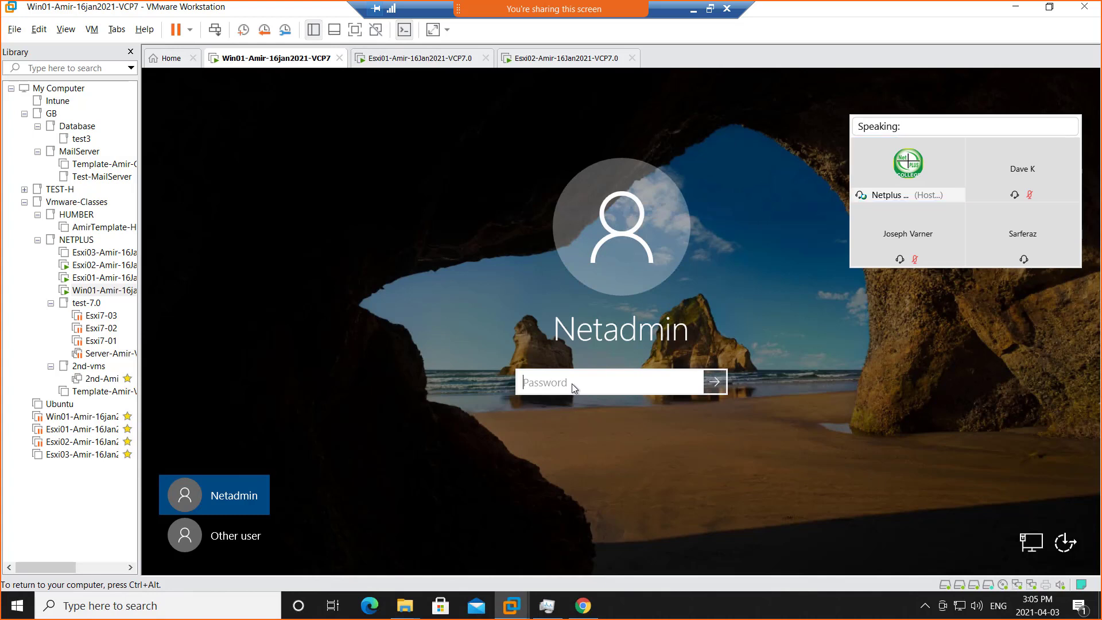
type("•••••••••")
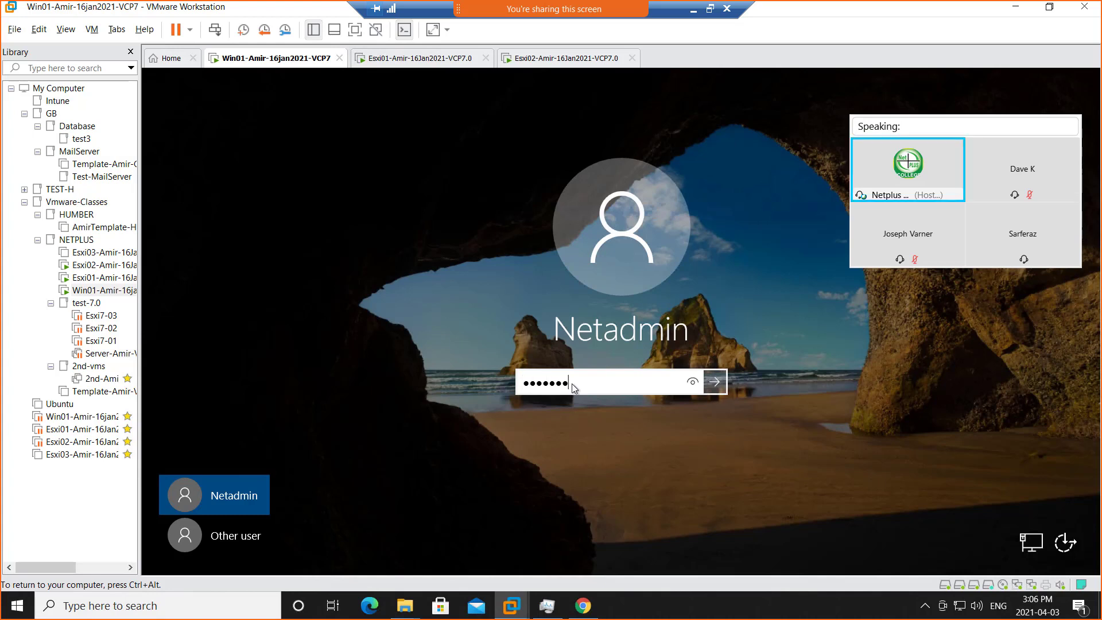
type("•••")
key("Return")
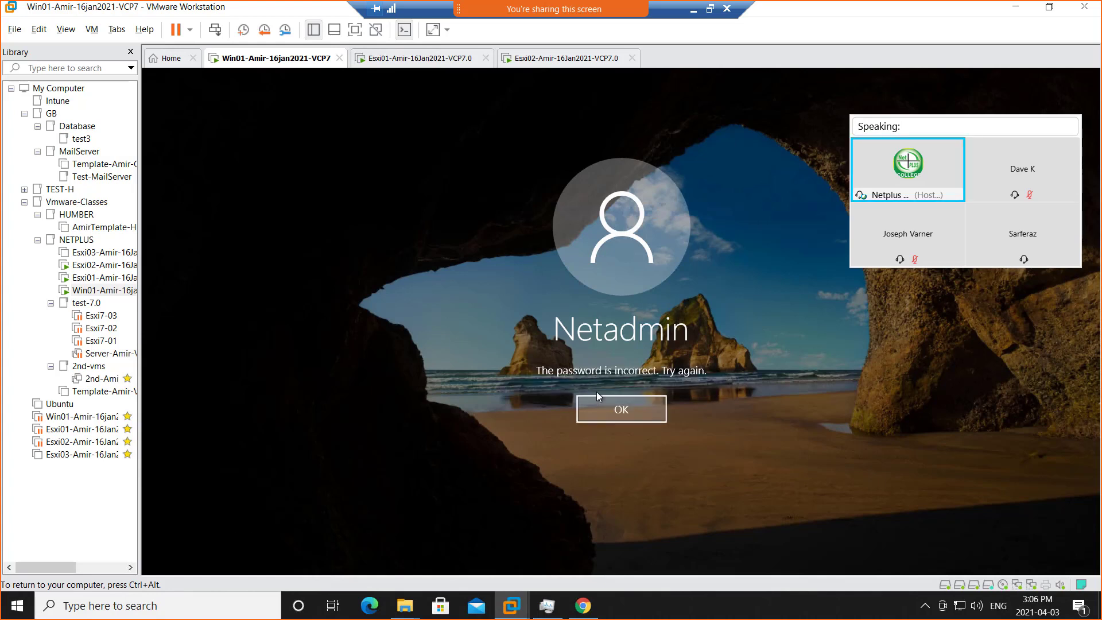
left_click(615, 409)
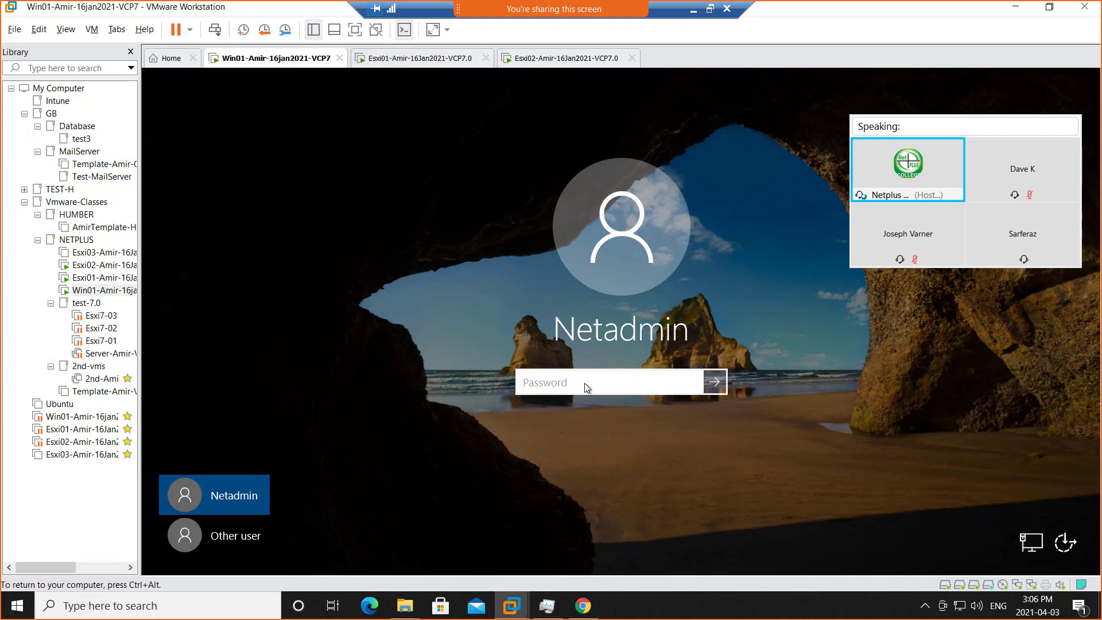
type("•••••••••••")
key("Return")
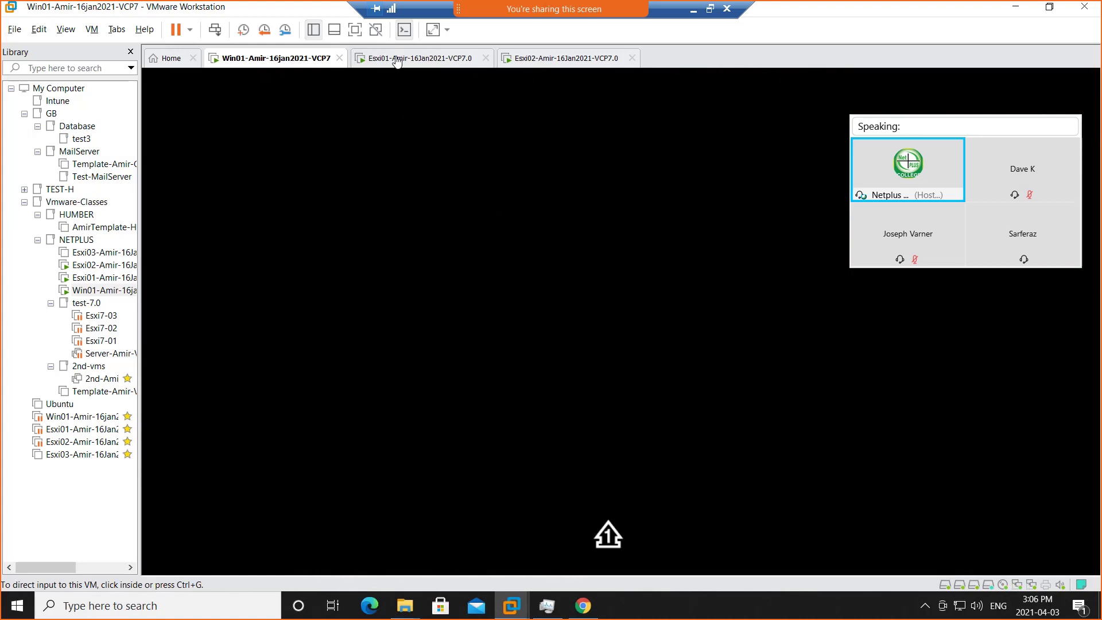
Check the console of the Esxi01 virtual machine, and return to the Win01 desktop.
left_click(396, 60)
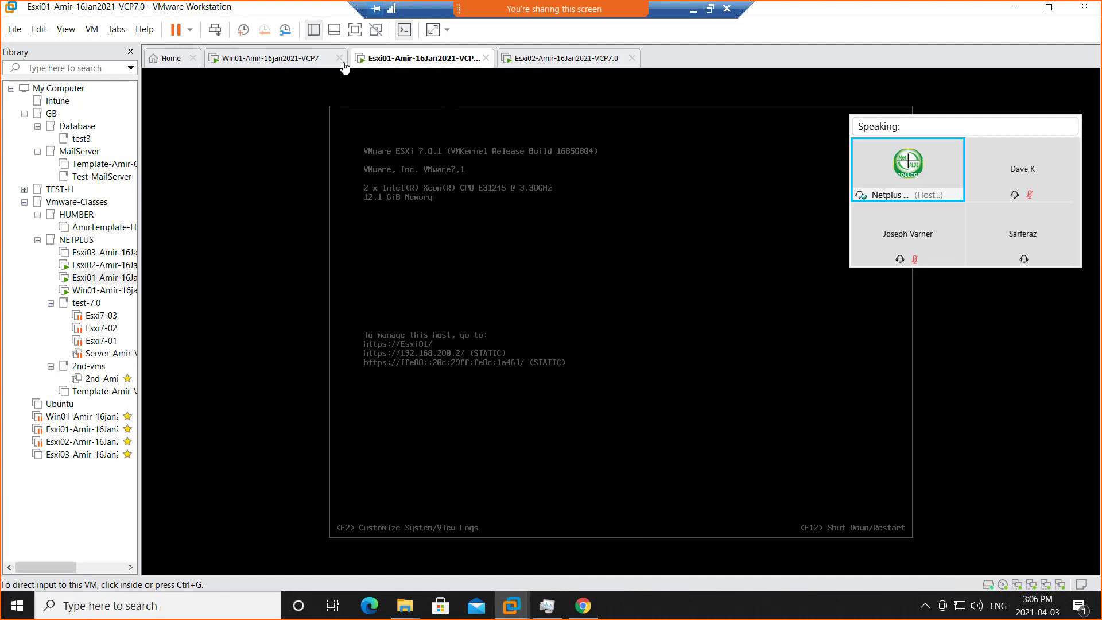
left_click(242, 64)
left_click(693, 415)
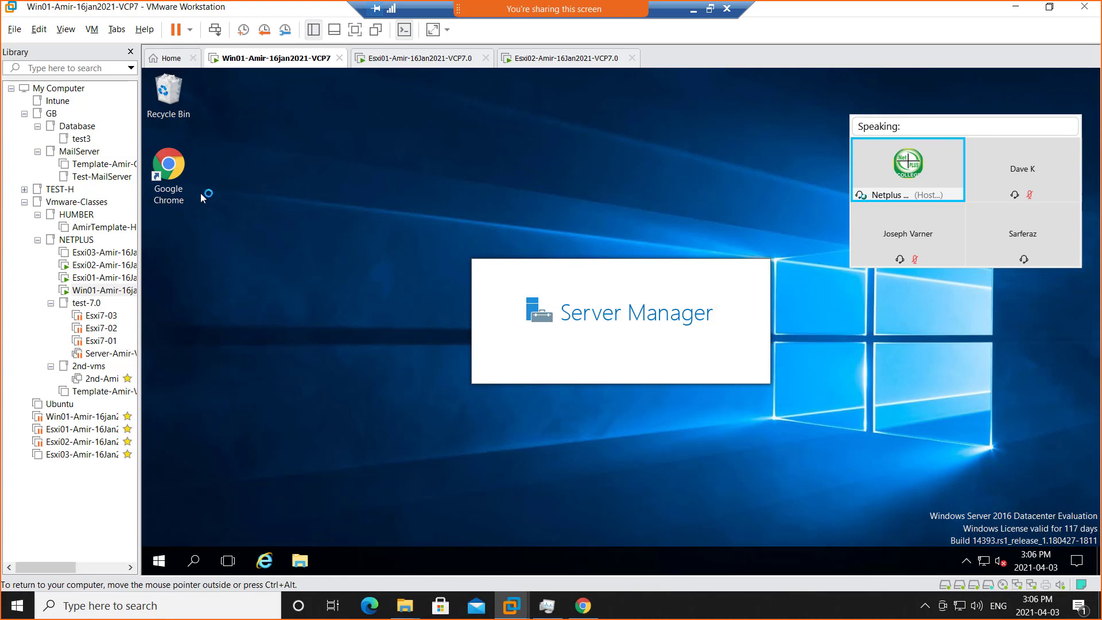
Open the esxi01 host client in Chrome inside Win01, proceeding past the untrusted certificate warning.
double_click(175, 174)
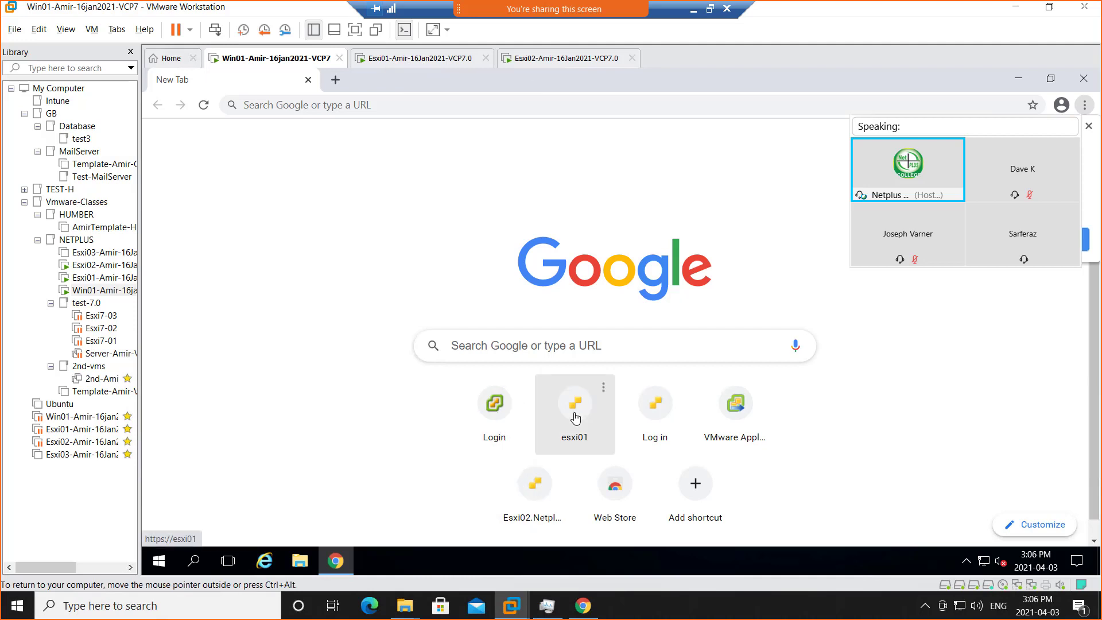
left_click(573, 395)
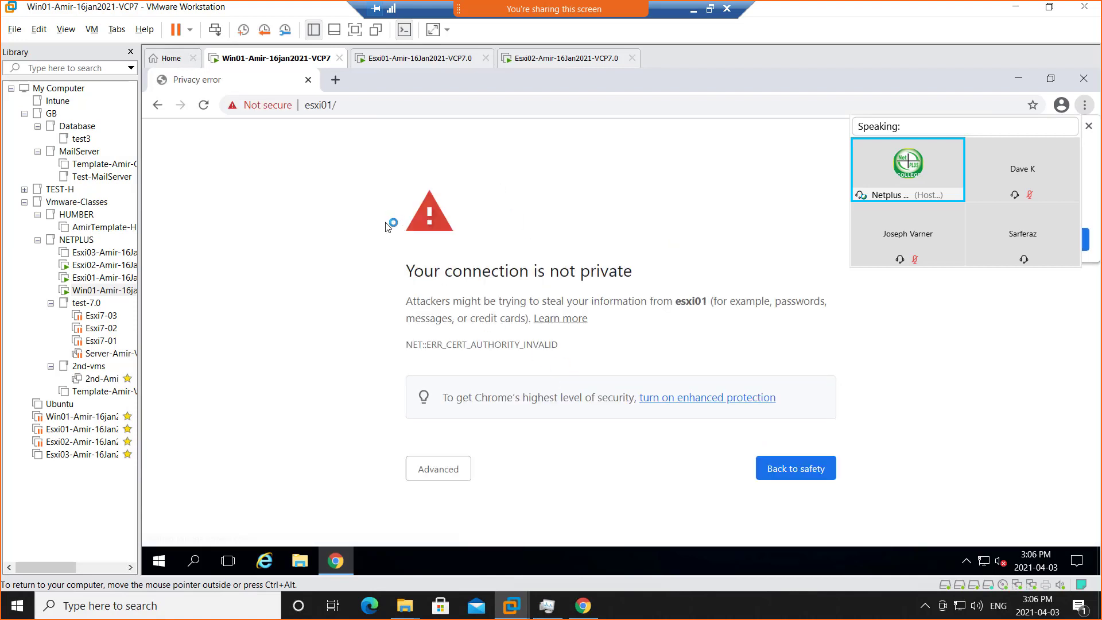
left_click(440, 469)
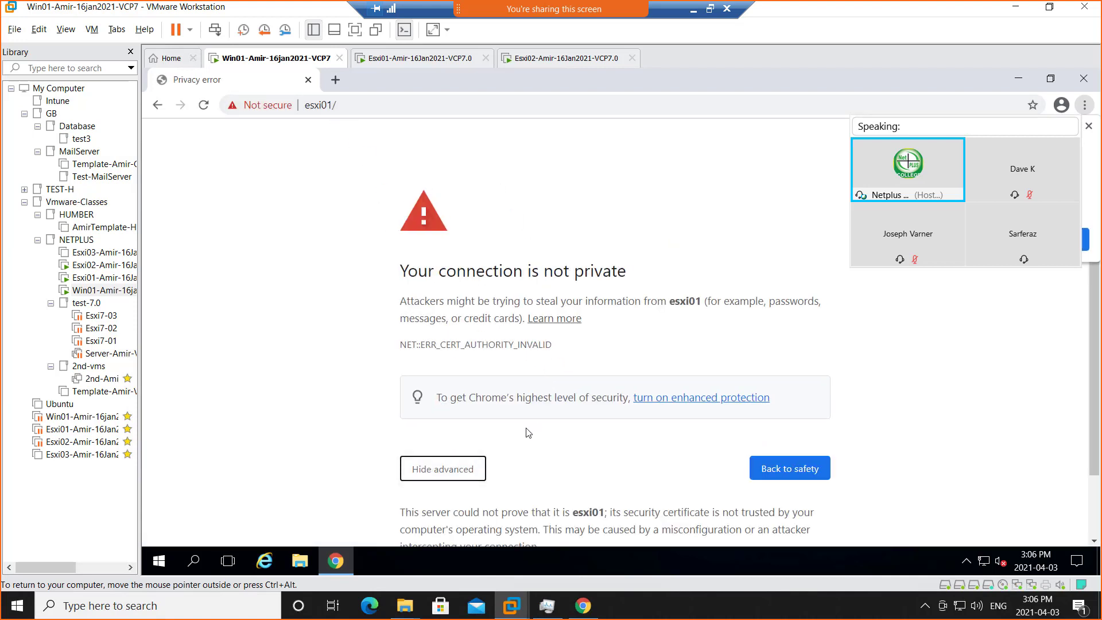
scroll(472, 501, "down", 1)
left_click(468, 505)
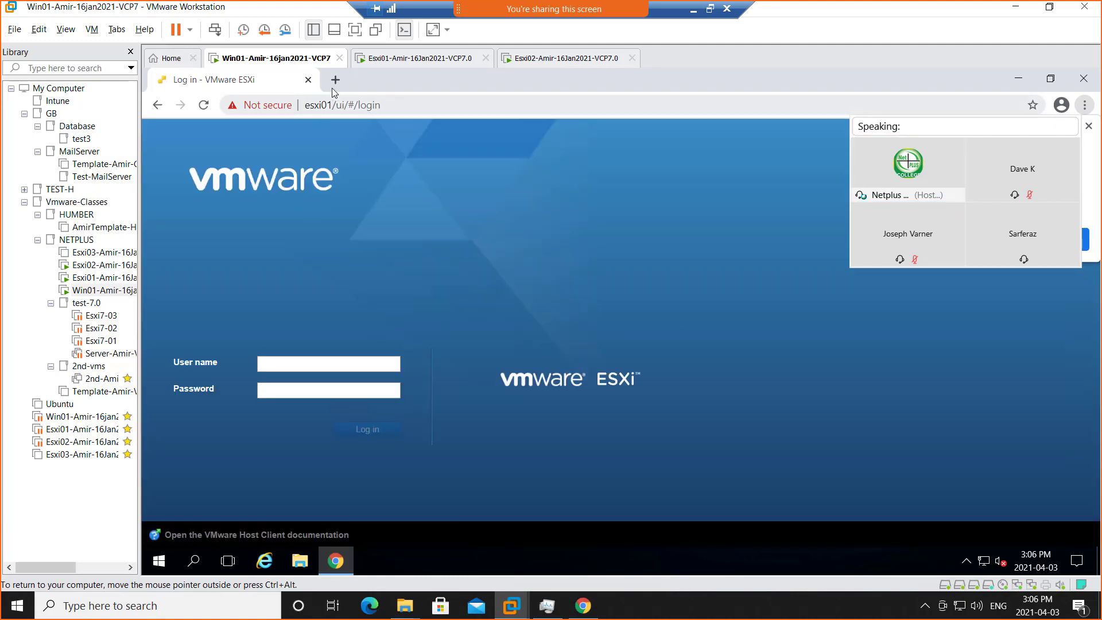
Load vcsa.netplus.local/ui in a new browser tab and return to the esxi01 login page.
left_click(335, 79)
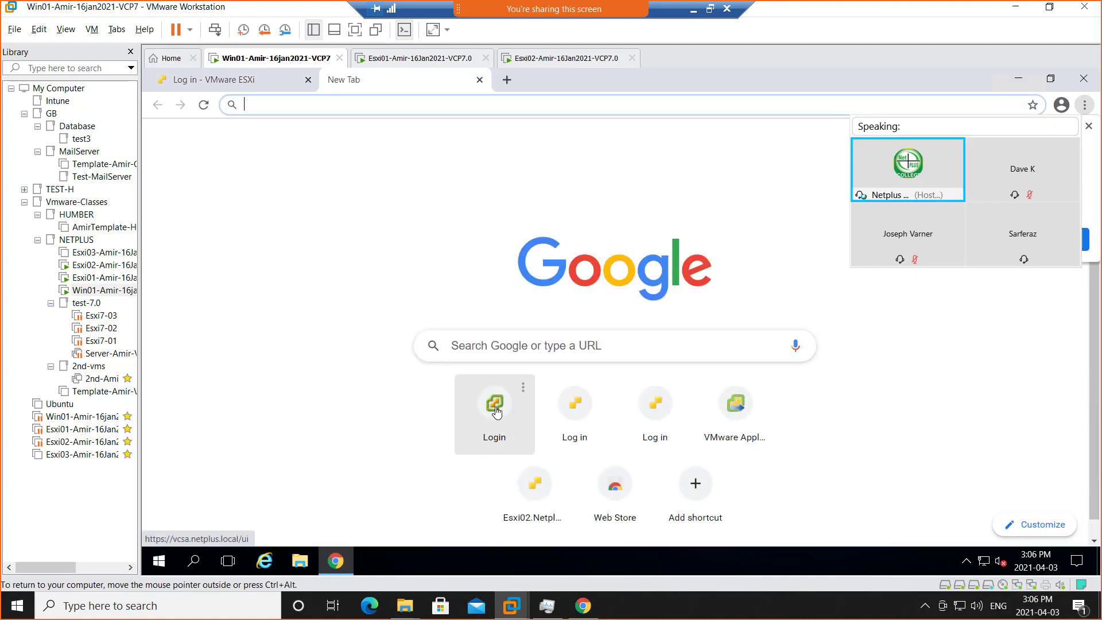
left_click(493, 415)
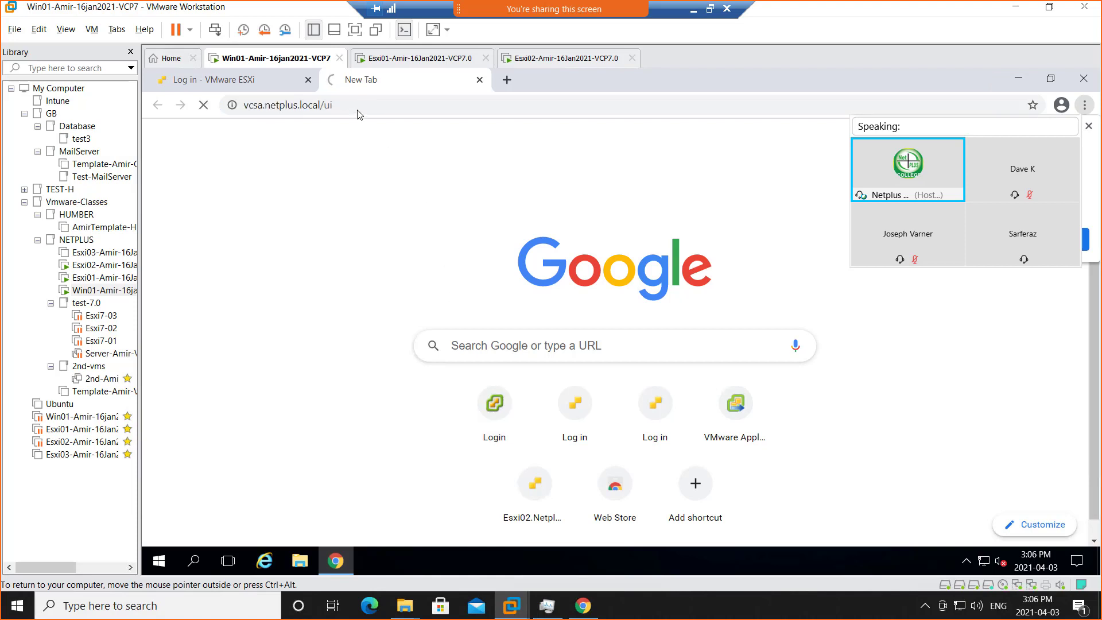
left_click(263, 82)
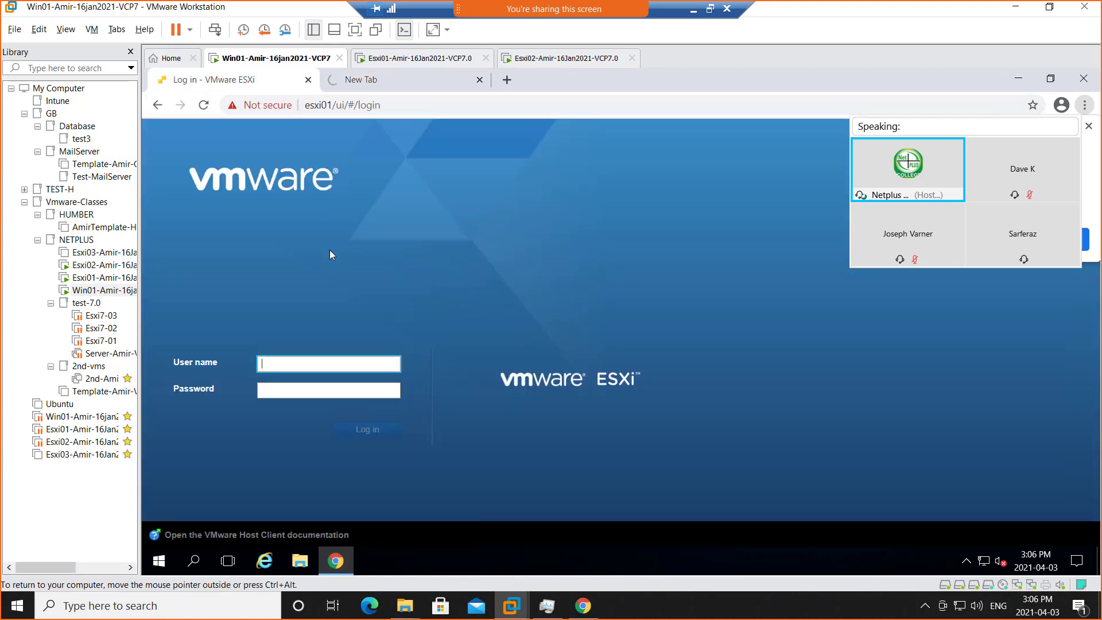
Log in to the esxi01 host client as root with the account password.
left_click(304, 365)
left_click(286, 396)
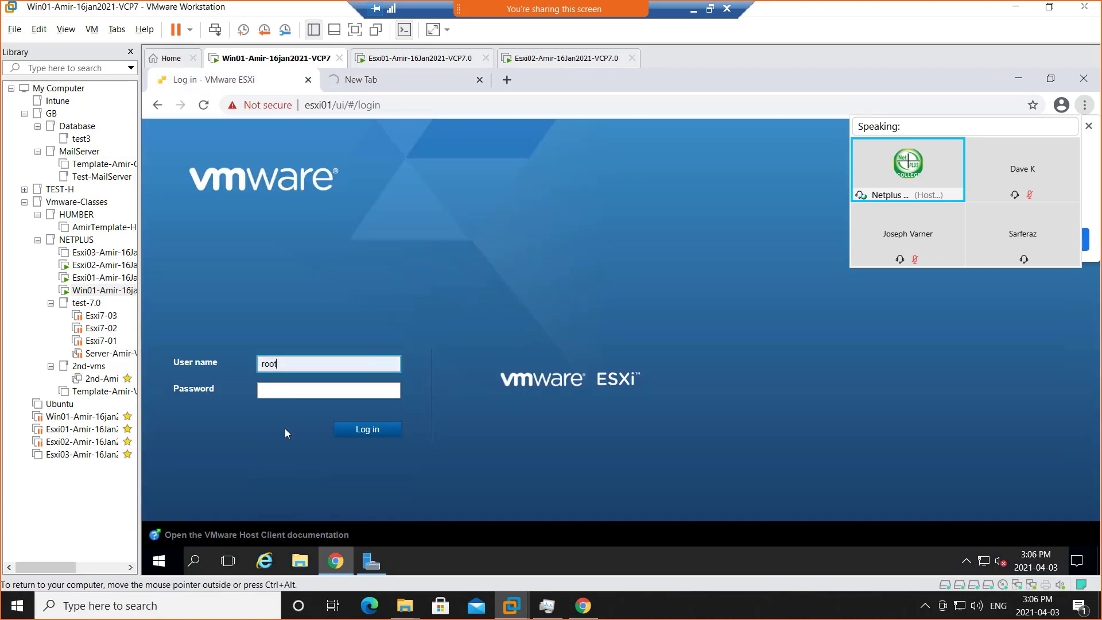
left_click(292, 390)
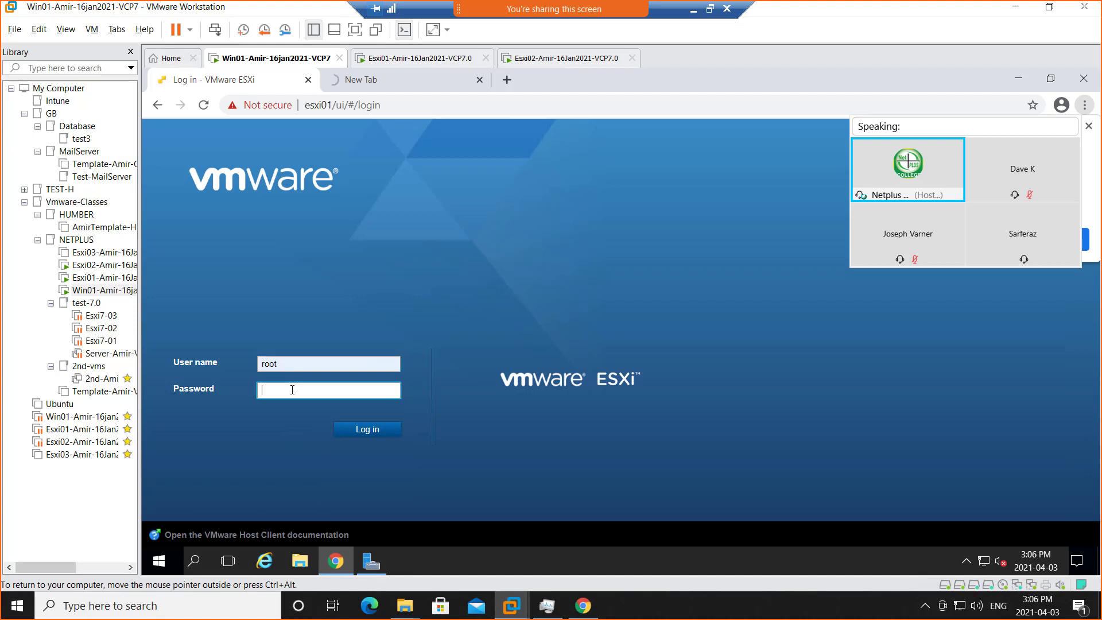
type("•••••••••")
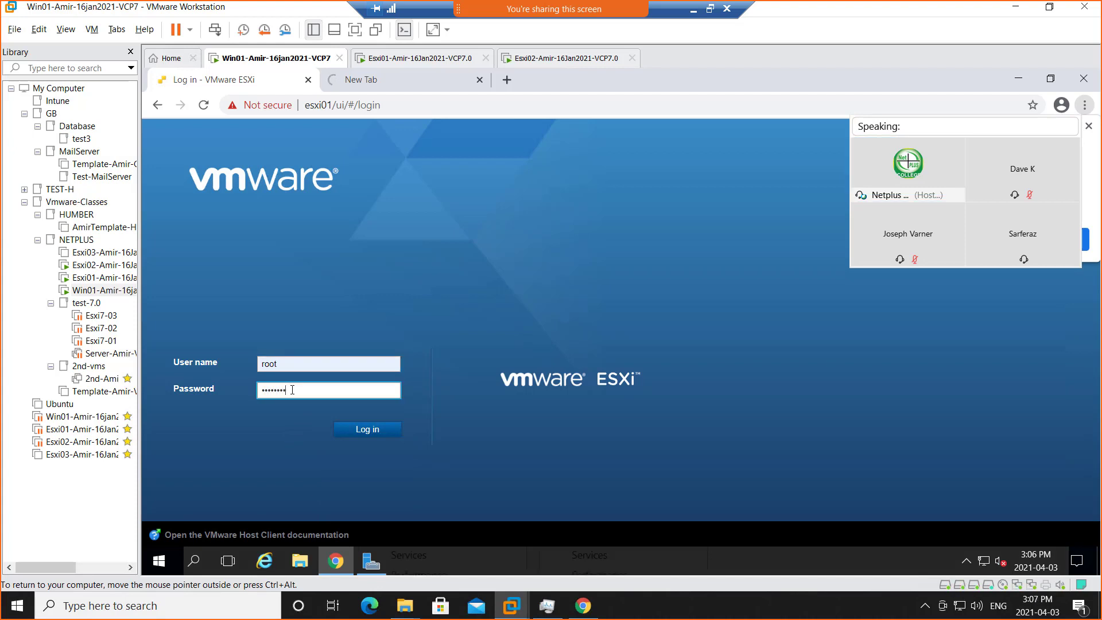
key("Return")
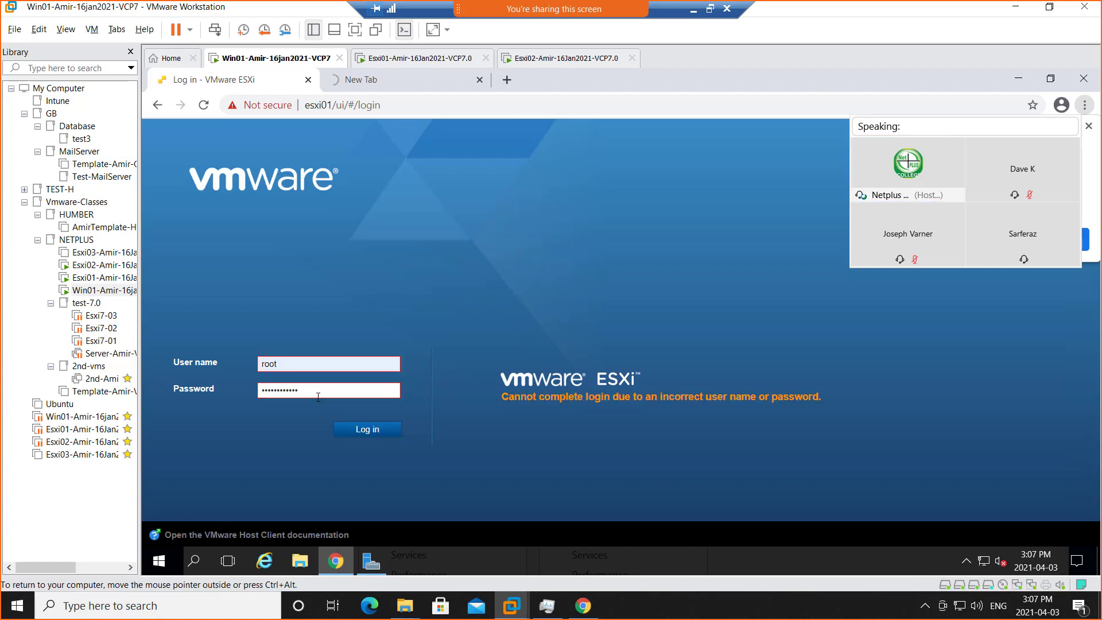
double_click(315, 391)
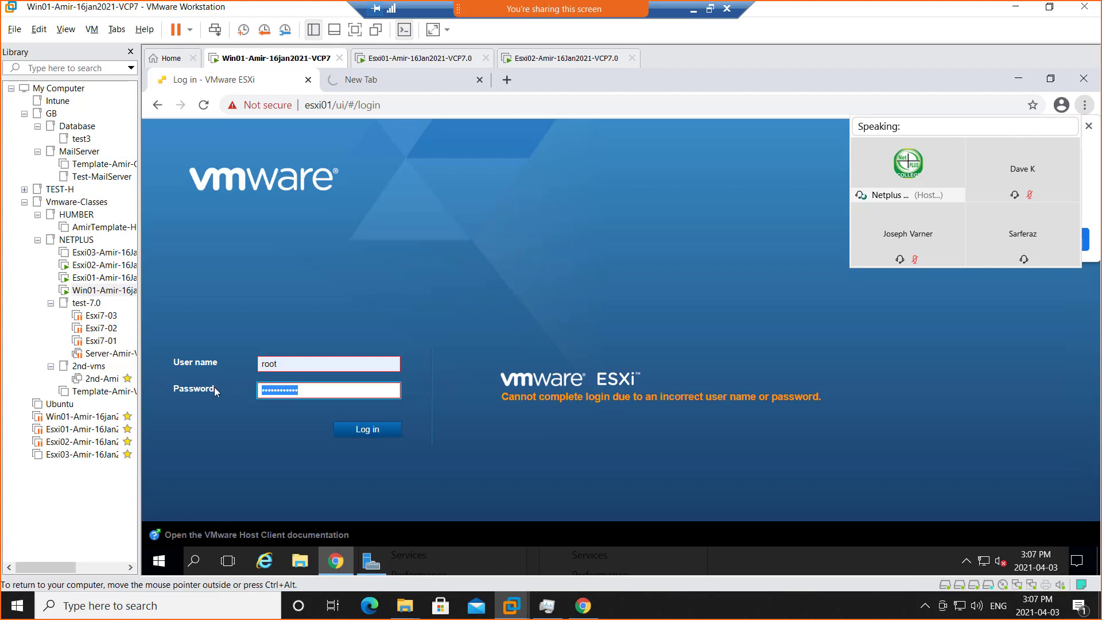
type("••••••")
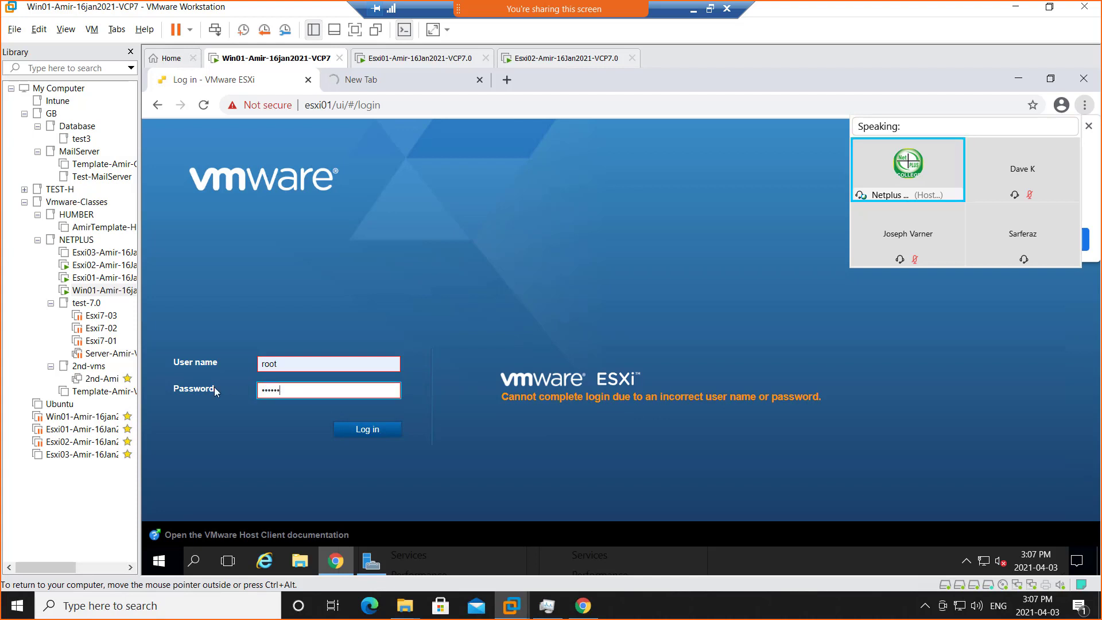
type("••••••")
key("Return")
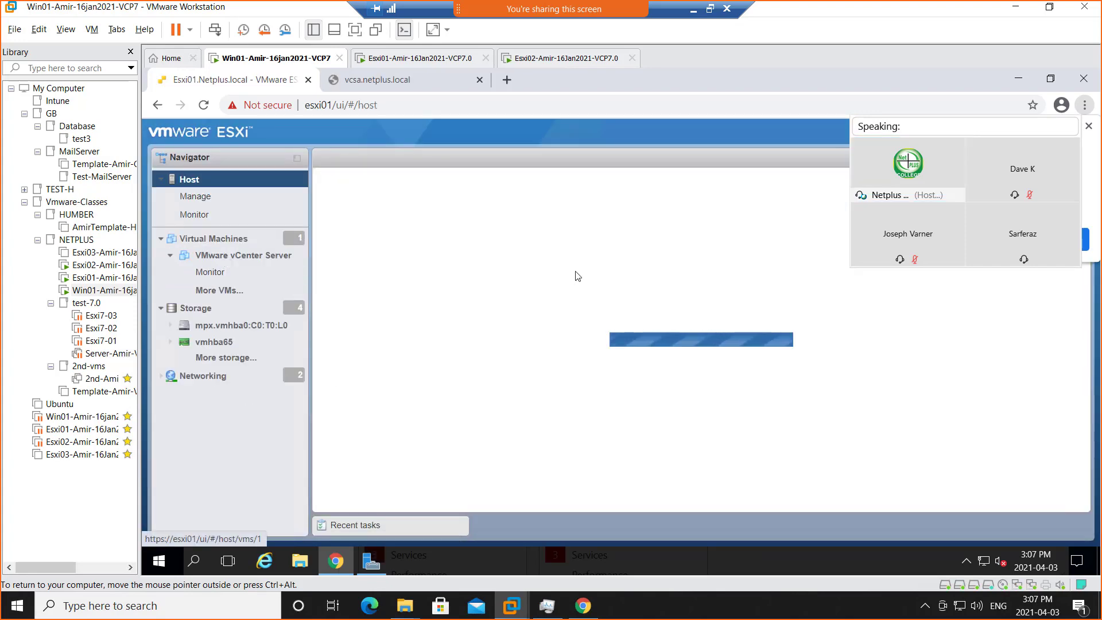
Power on the VMware vCenter Server virtual machine, and check whether the vcsa.netplus.local page responds.
left_click(260, 257)
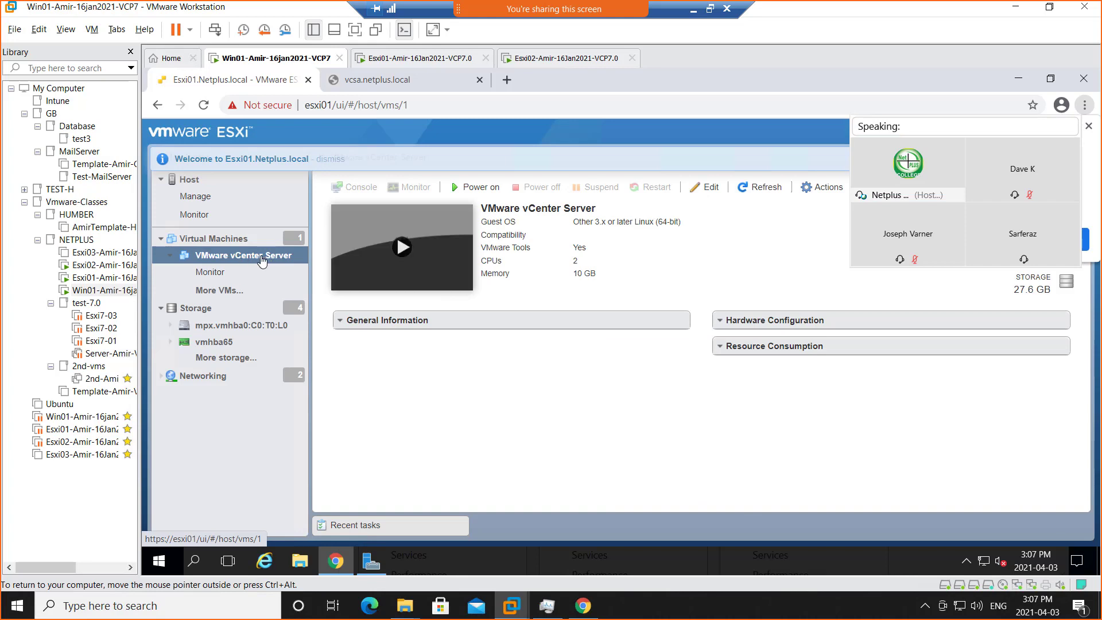
left_click(471, 190)
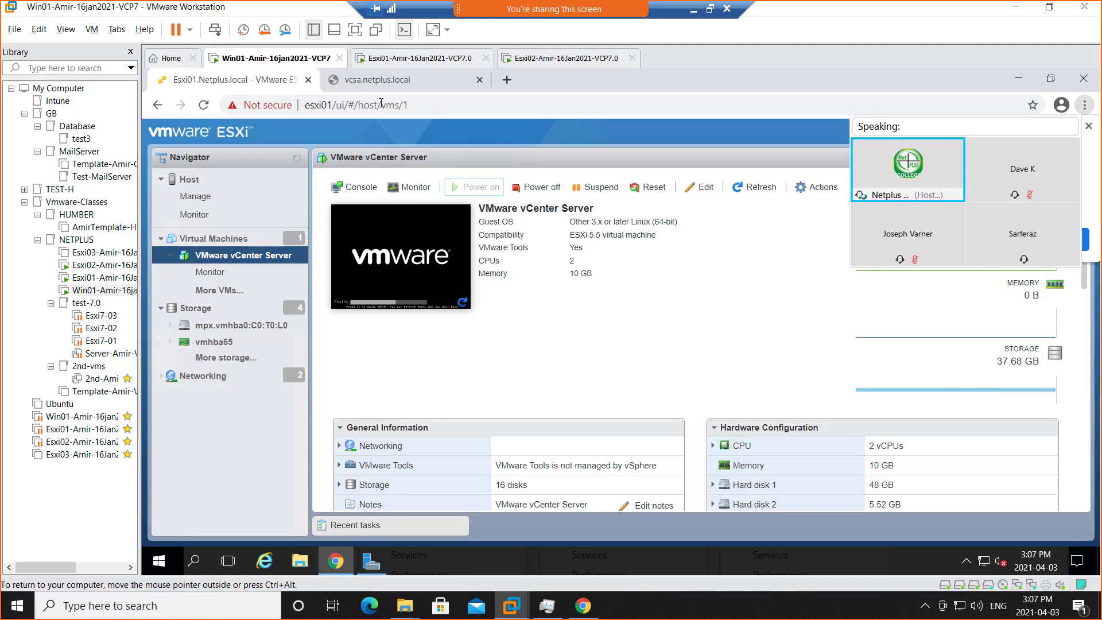
left_click(377, 82)
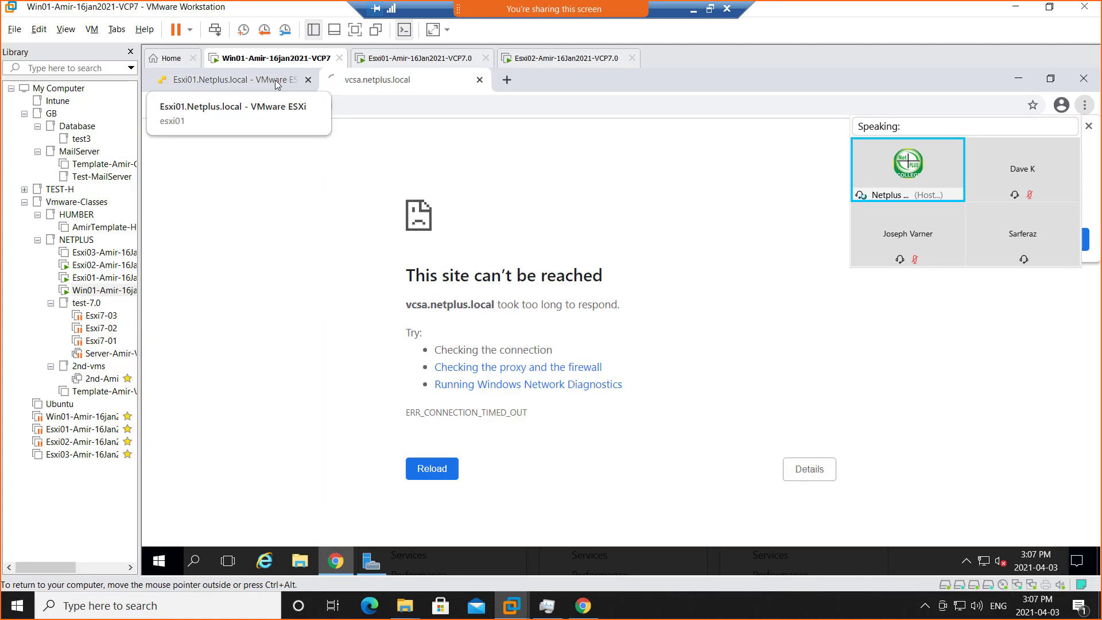
left_click(287, 82)
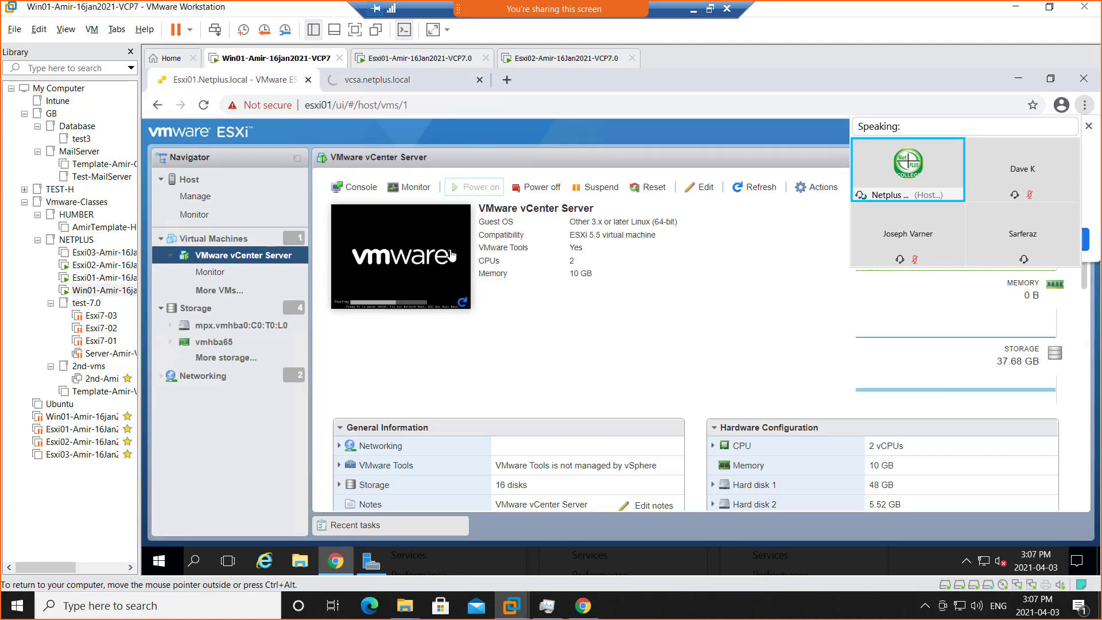
Minimize the remote session and switch to the Vmware-30May2018-VCP6.0-6.5 OneNote notebook in Edge.
left_click(692, 14)
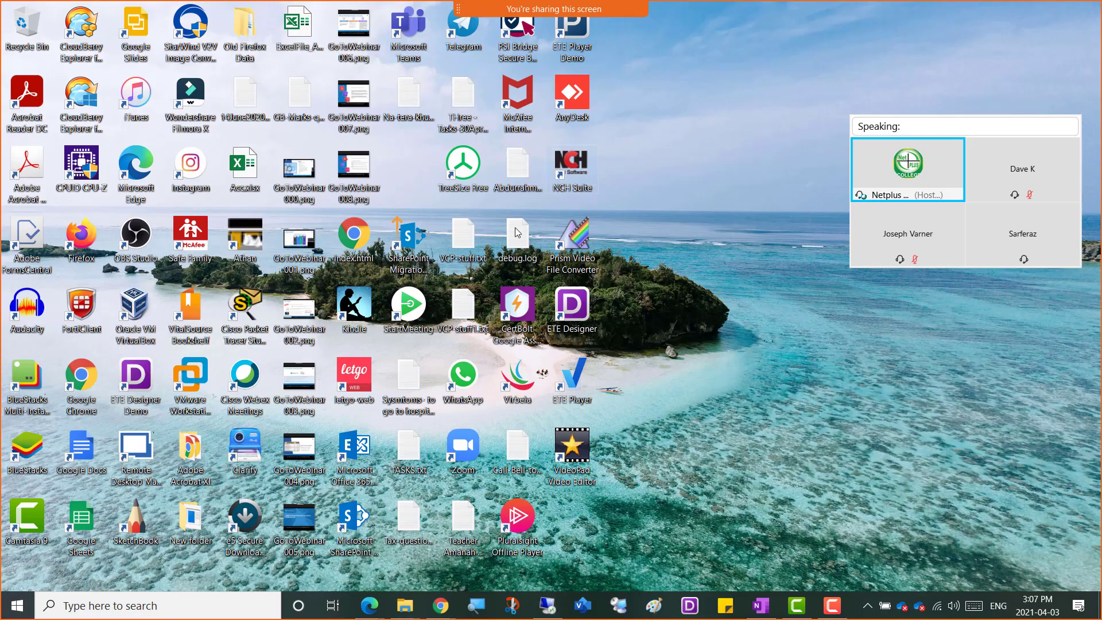
mouse_move(378, 613)
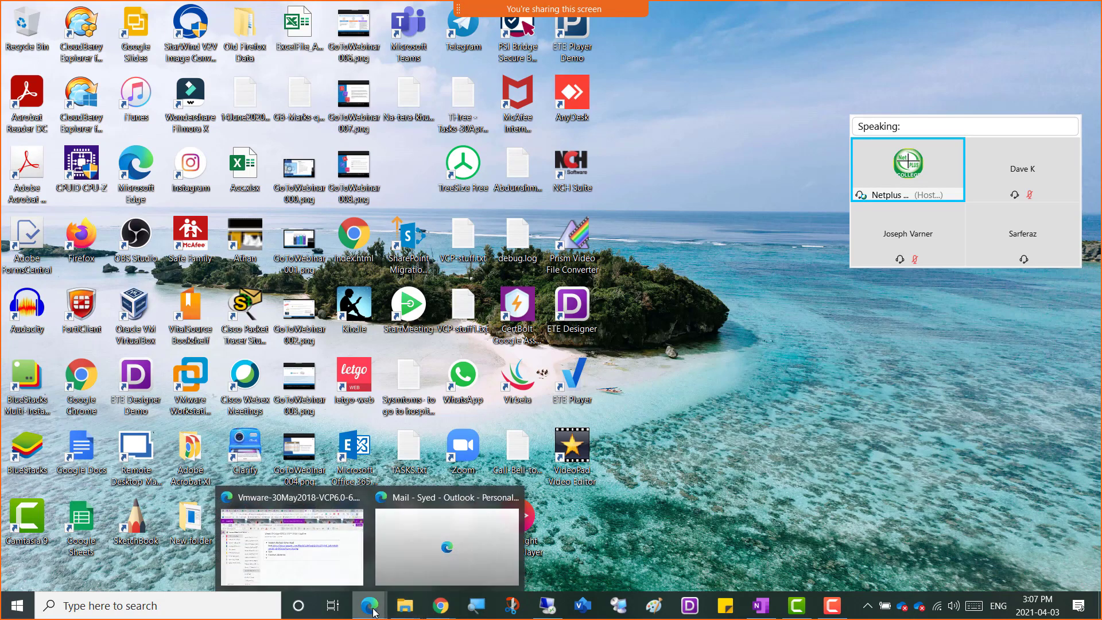
left_click(332, 546)
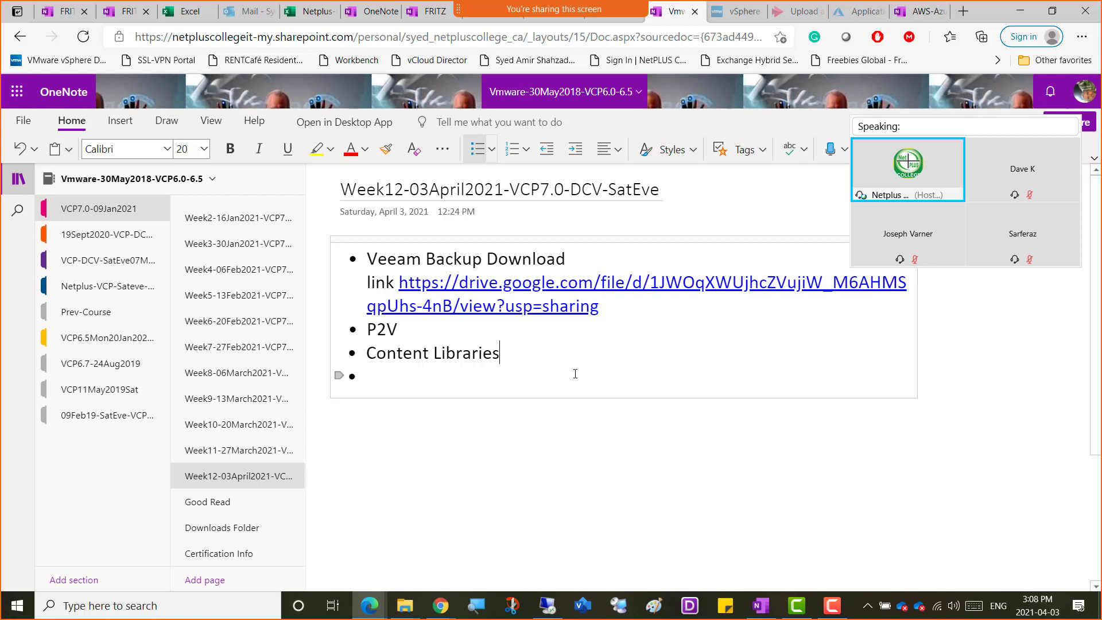
Add the sub-bullets "Features" and "Installation" beneath the Veeam Backup download link on the Week 12 page.
left_click(612, 310)
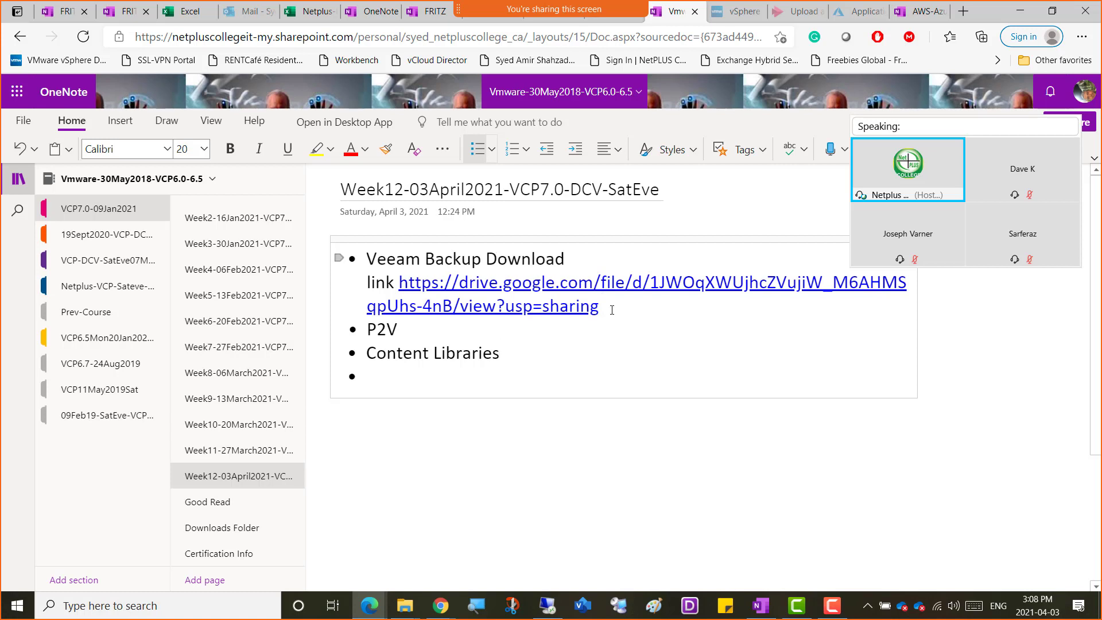
key("Return")
key("Tab")
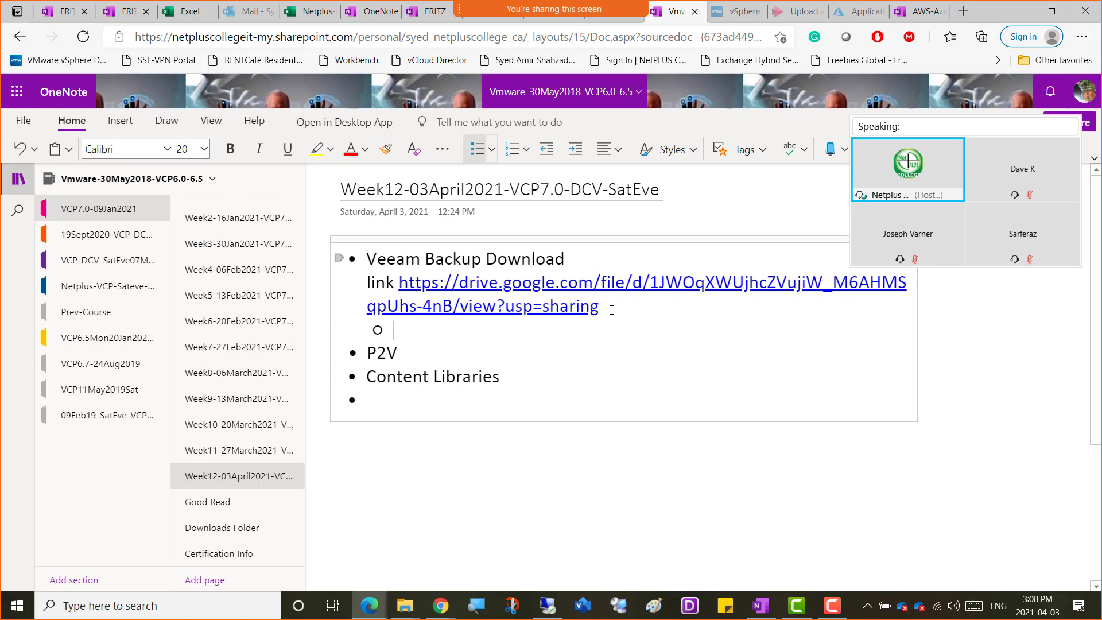
type("Features")
key("Return")
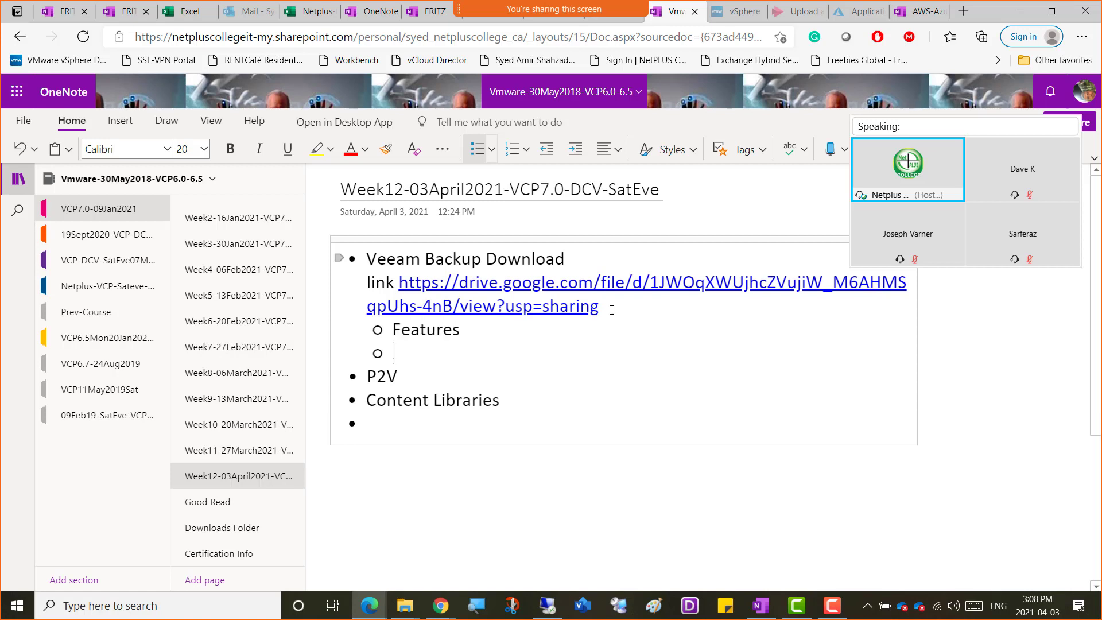
type("Installation")
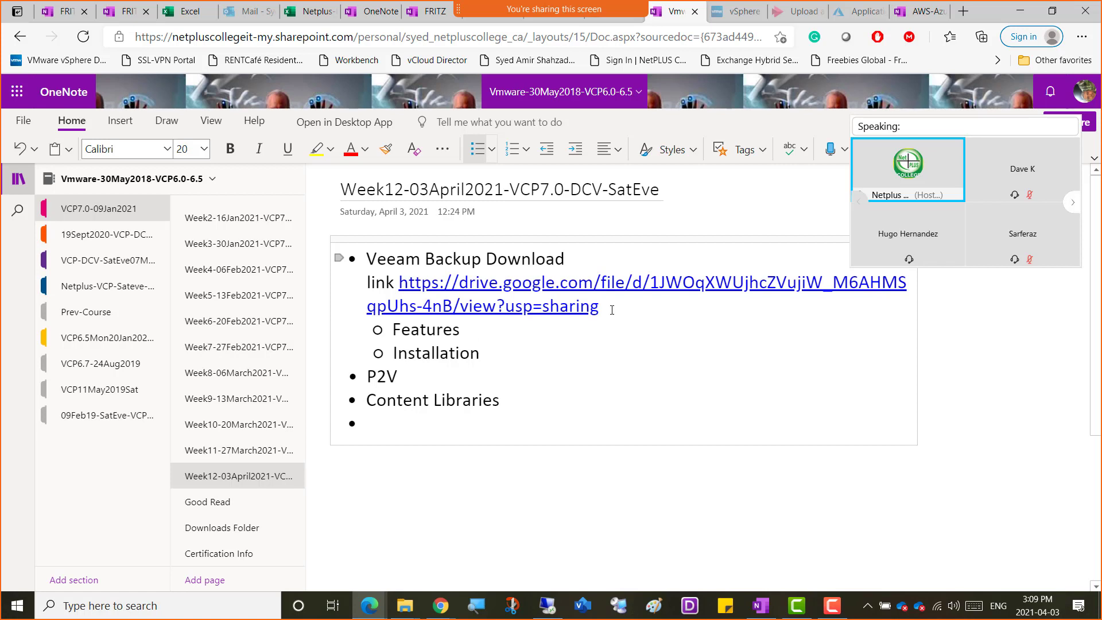
Add a third sub-bullet reading "How to connect to VCSA" beneath Installation.
key("Return")
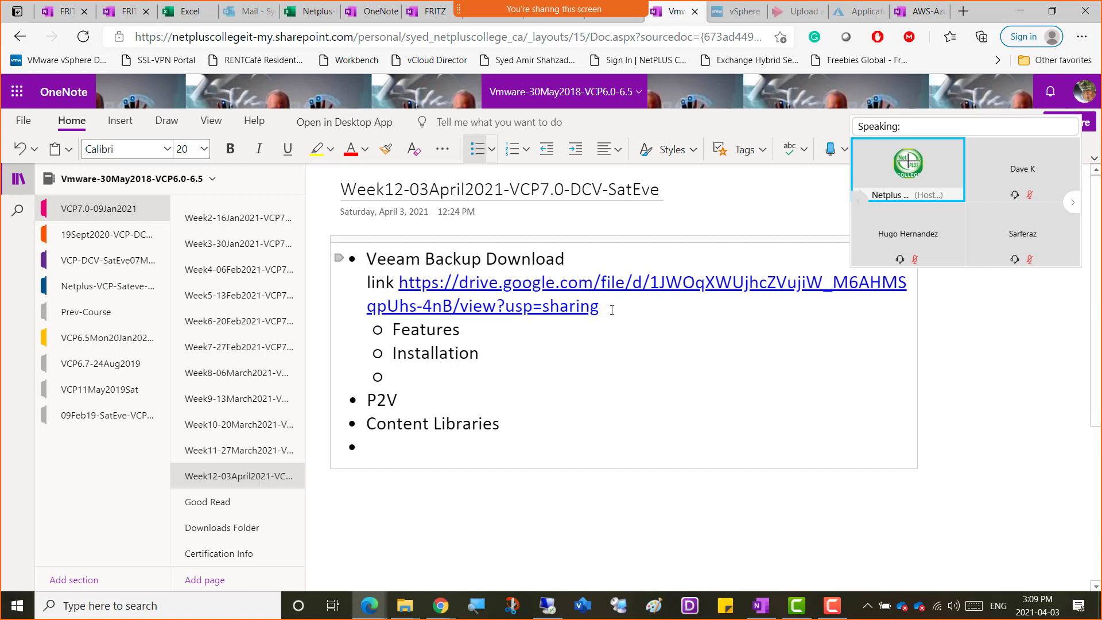
type("How to connect to VCSA")
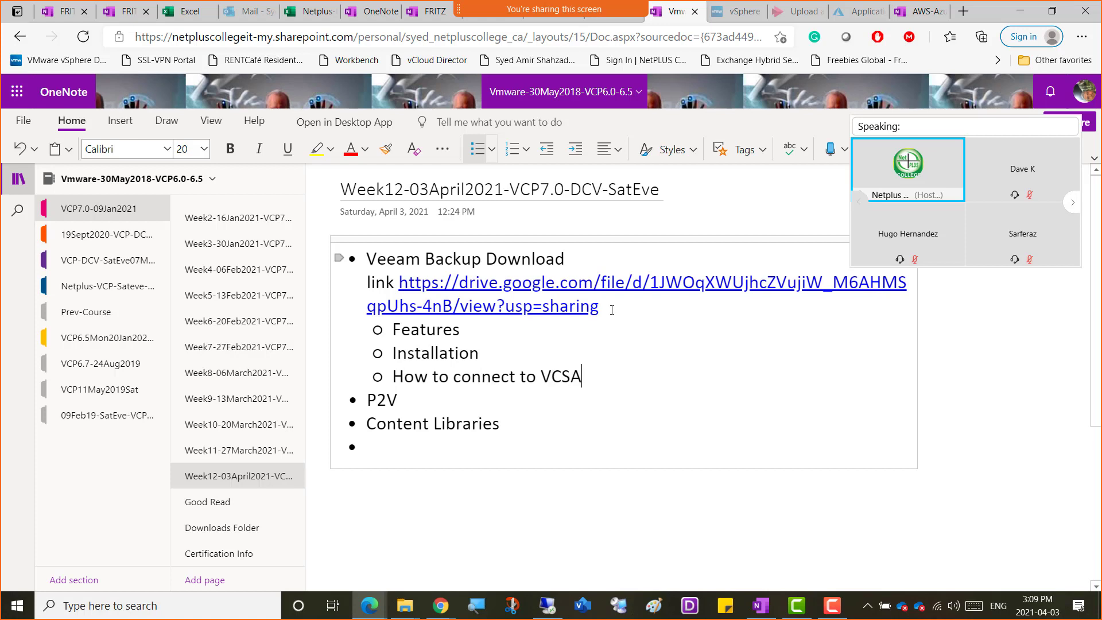
Add the sub-bullet "How to take backup of a VM, Stopped / started" beneath the VCSA connection item.
key("Return")
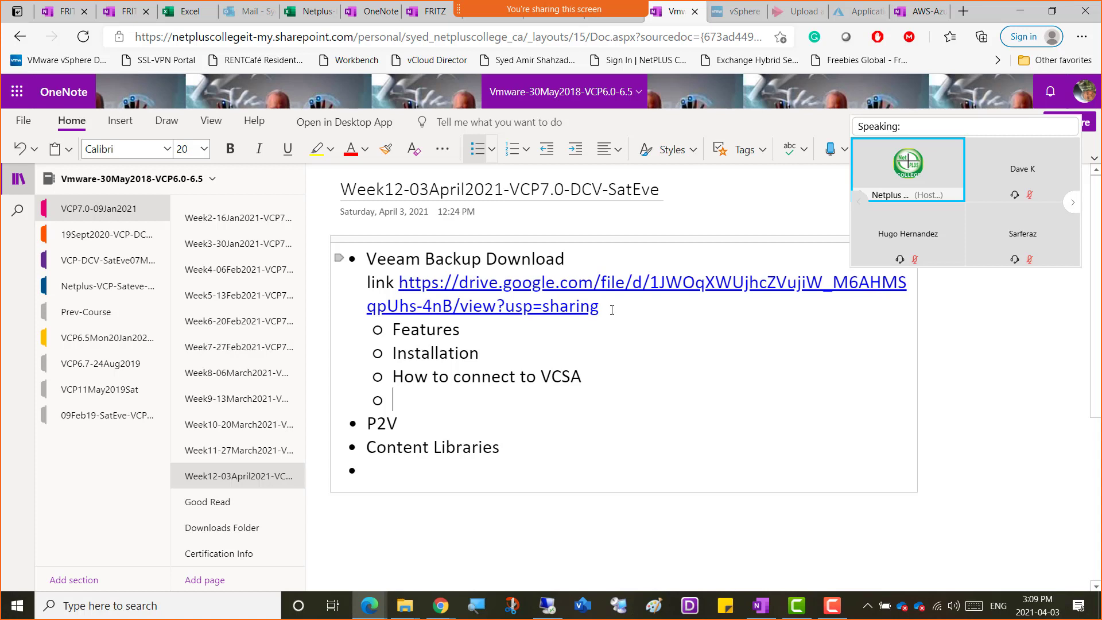
type("How to take back")
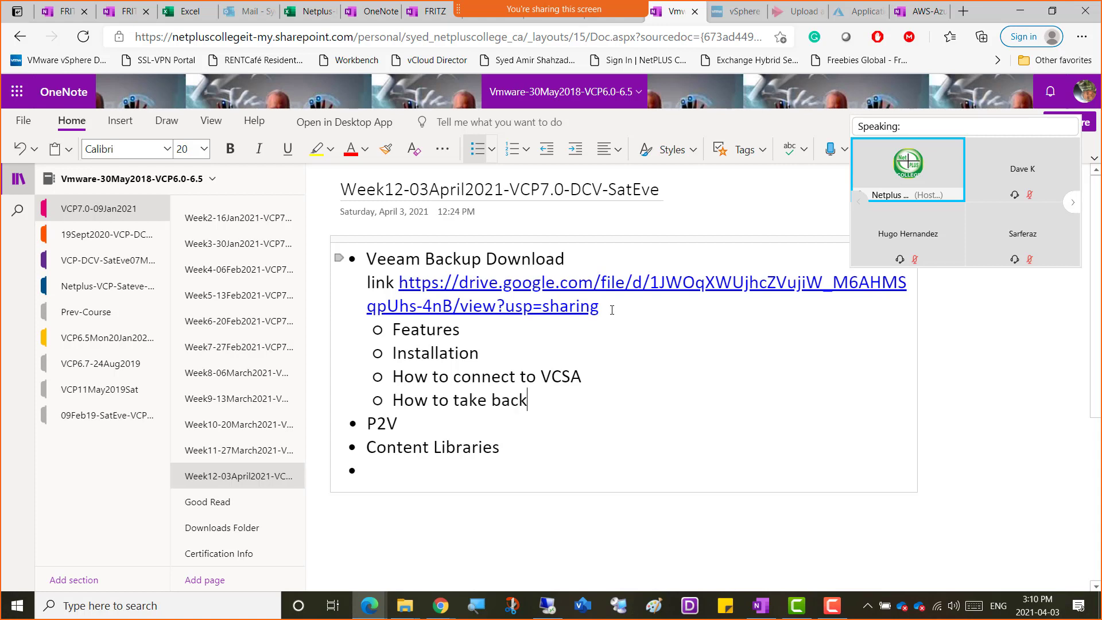
type("up of a VM")
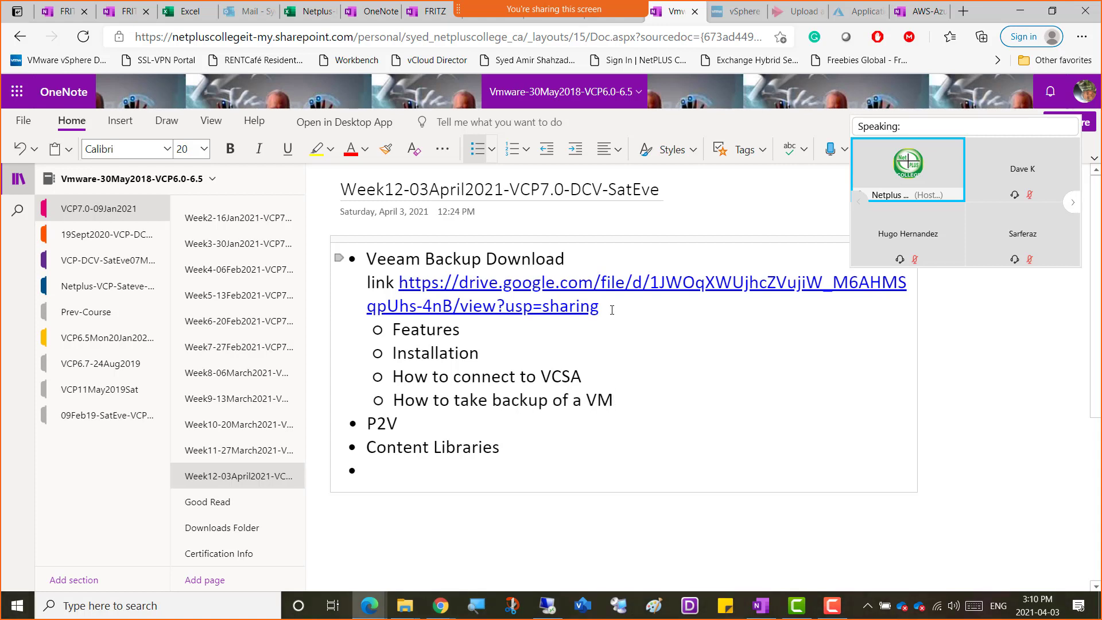
type(", y")
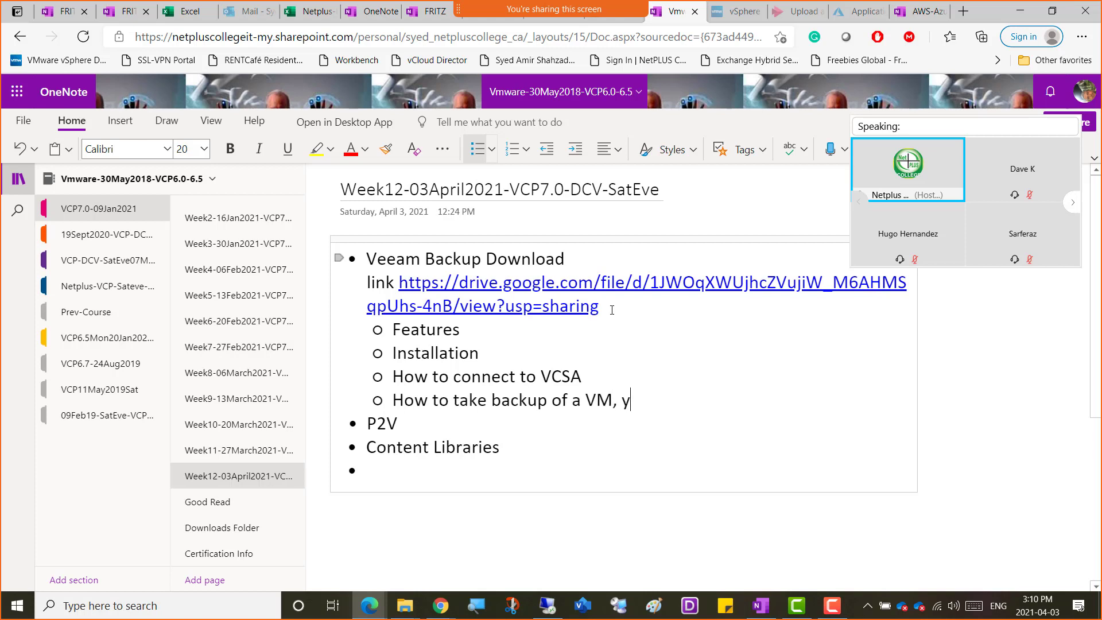
key("BackSpace")
key("BackSpace")
type("Stopped / started")
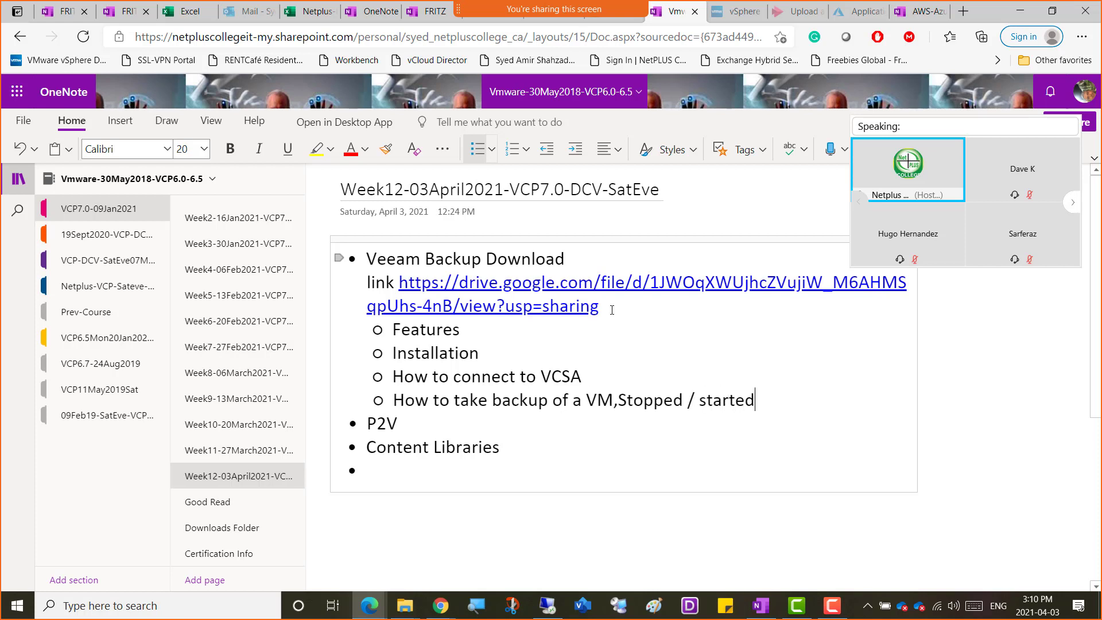
key("Left")
key("Left")
key("Left")
key("Left")
key("Left")
key("Left")
key("Left")
key("Left")
key("Left")
key("Left")
key("Left")
key("Left")
key("Left")
key("Left")
key("Left")
key("Left")
key("Left")
key("Right")
key("Right")
key("Right")
key("Right")
key("Right")
key("Right")
key("Right")
key("Right")
key("Right")
key("Right")
key("Right")
key("Right")
key("Right")
key("Right")
key("Right")
key("Right")
key("Right")
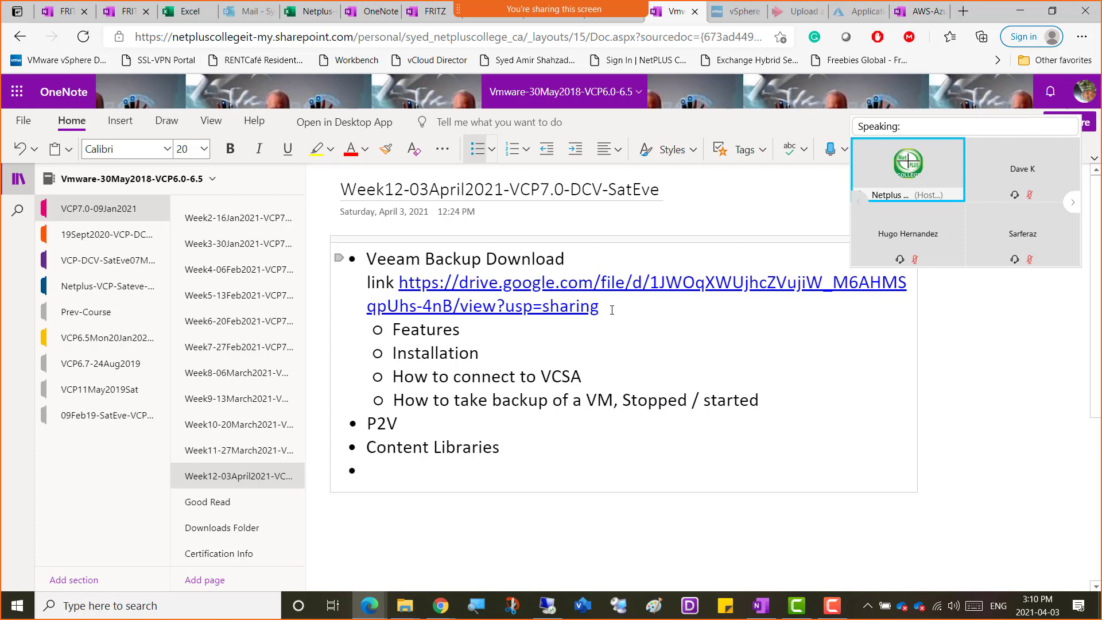
Add the sub-bullet "How to restore from backup a VM" at the end of the Veeam topics.
key("Return")
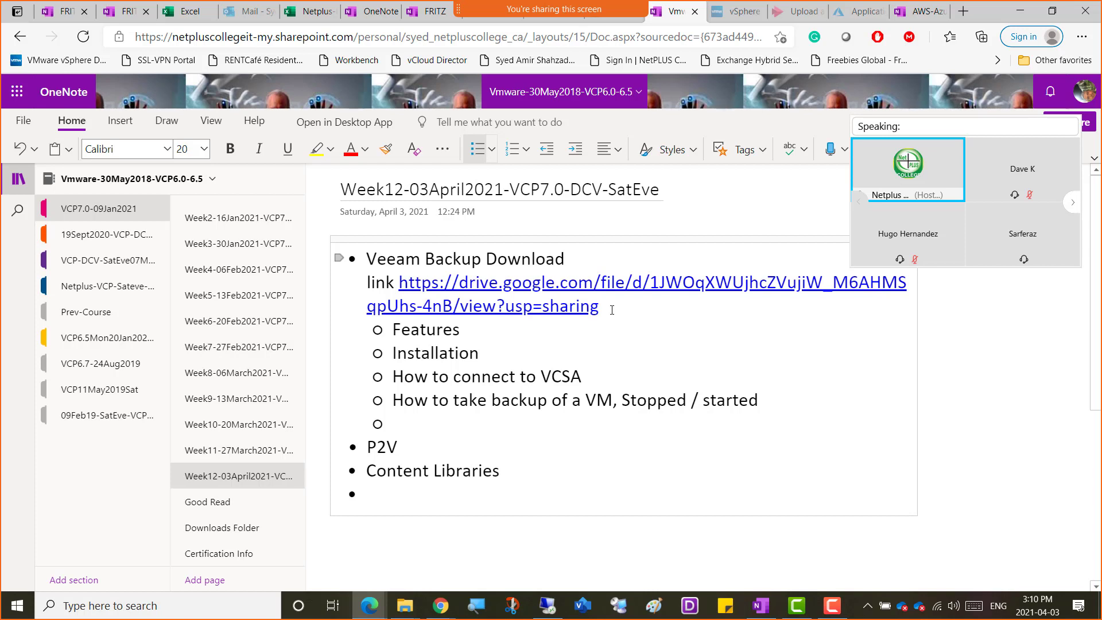
type("How to restore from back")
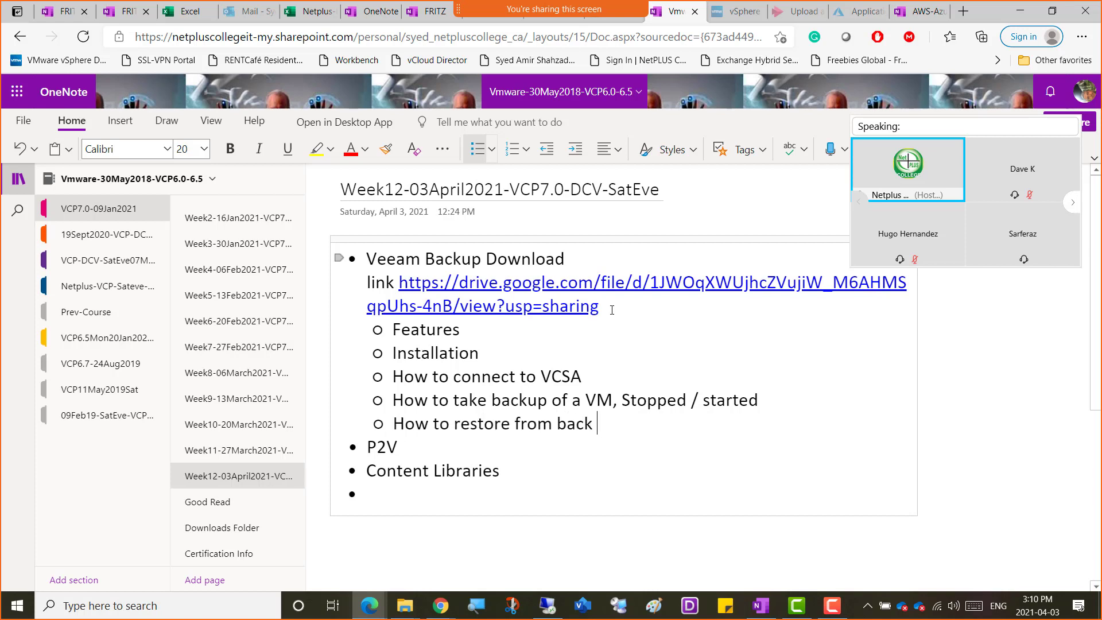
key("BackSpace")
type("up a VM")
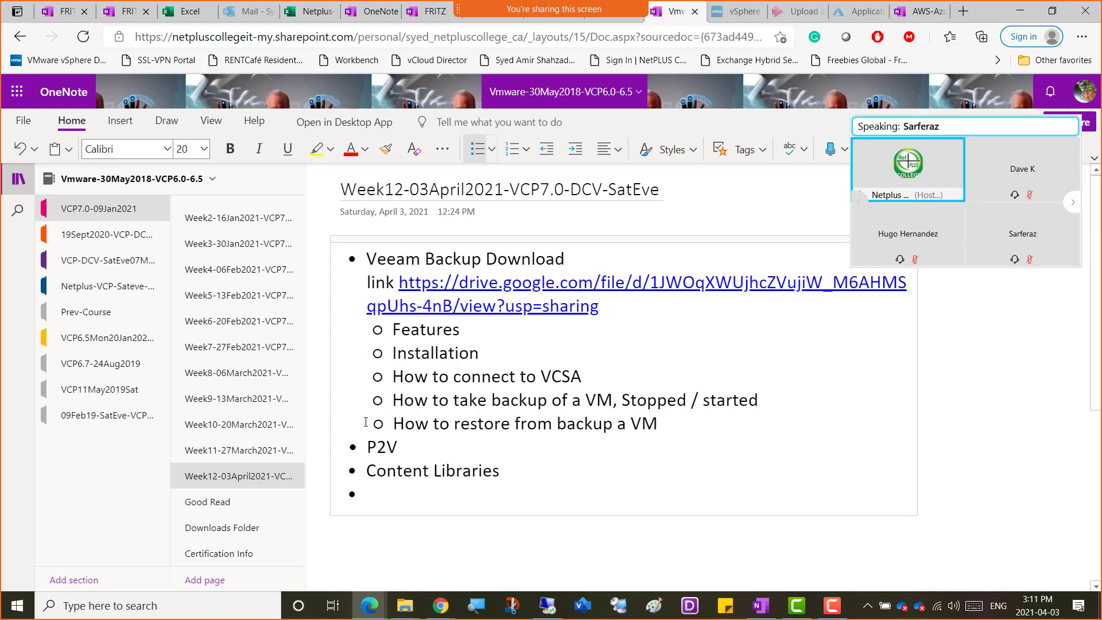
Open the Downloads Folder page and copy the Veeam Backup 11 entry with its Google Drive link.
scroll(267, 399, "down", 1)
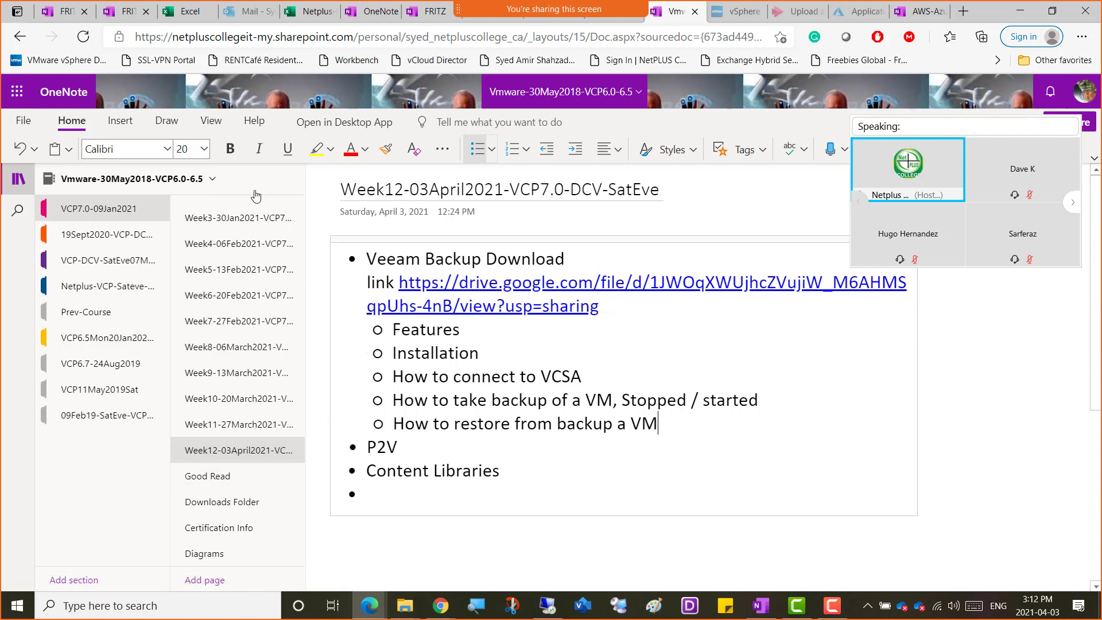
left_click(229, 505)
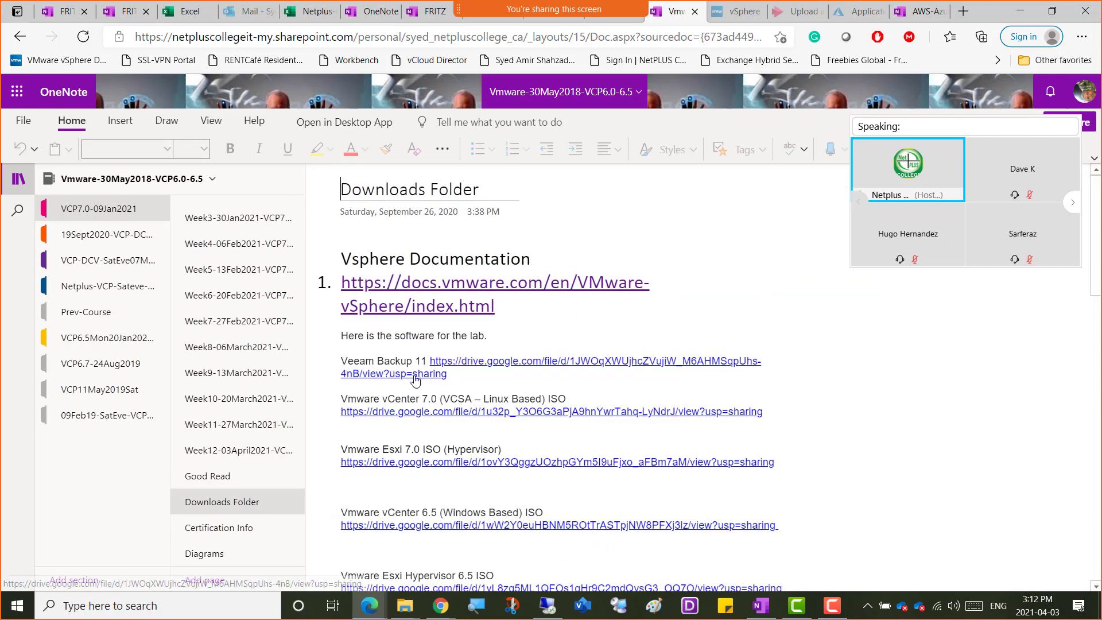
left_click_drag(404, 376, 341, 357)
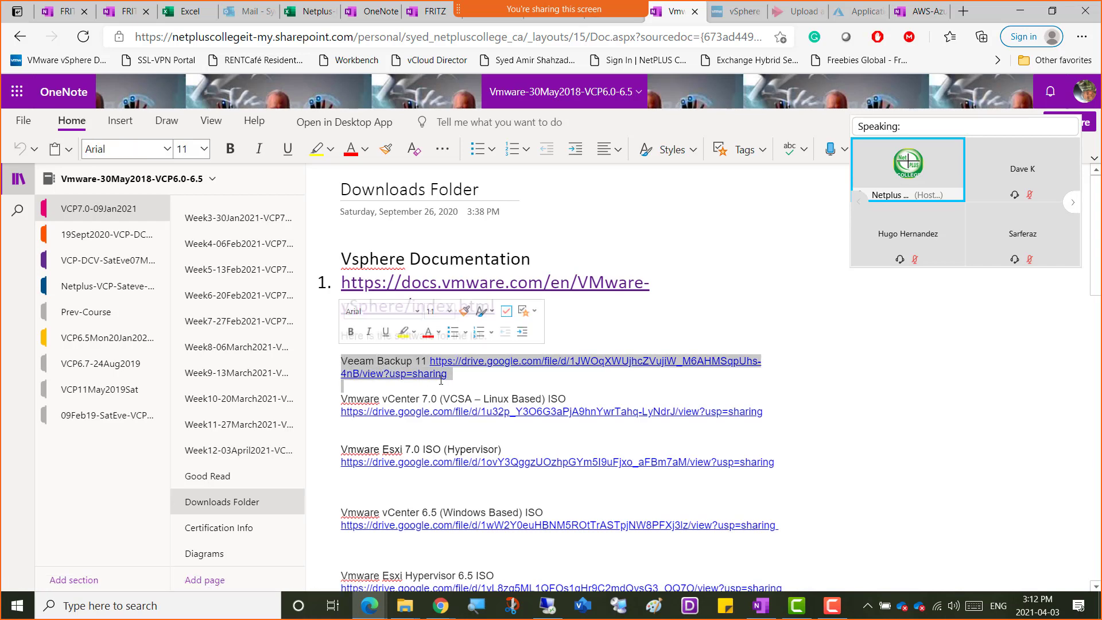
right_click(394, 365)
left_click(453, 385)
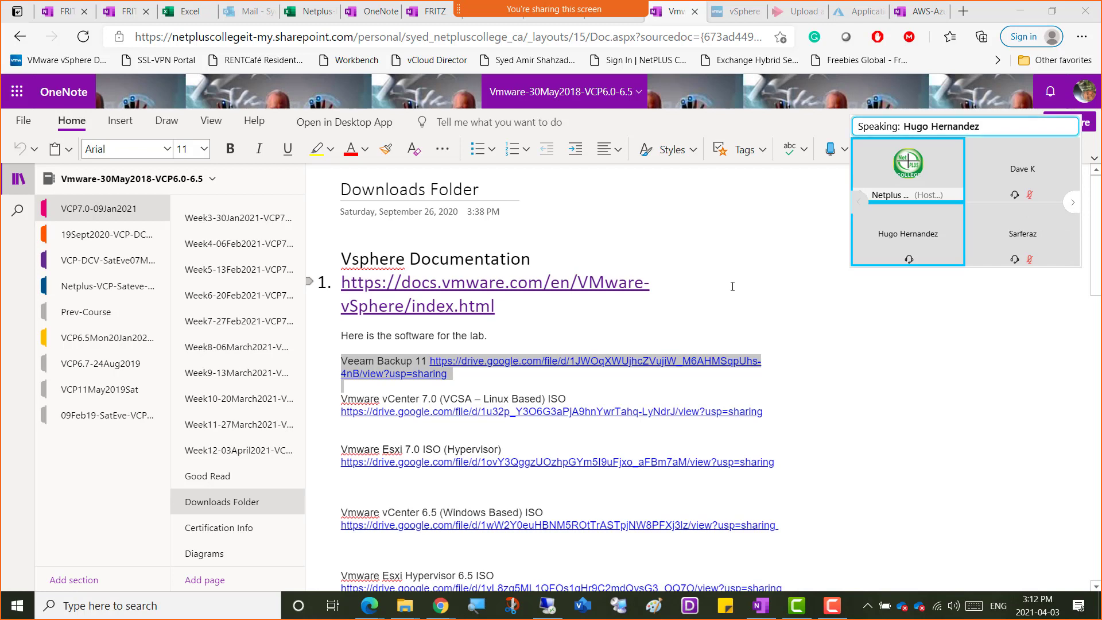
key("XF86MonBrightnessUp")
key("XF86MonBrightnessUp")
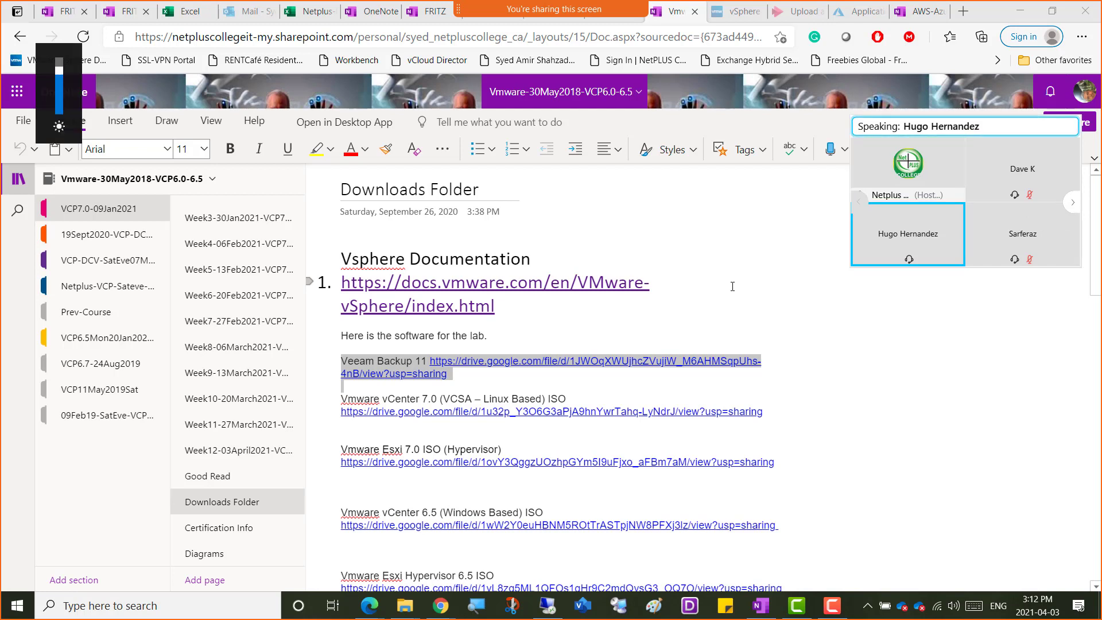
key("XF86MonBrightnessDown")
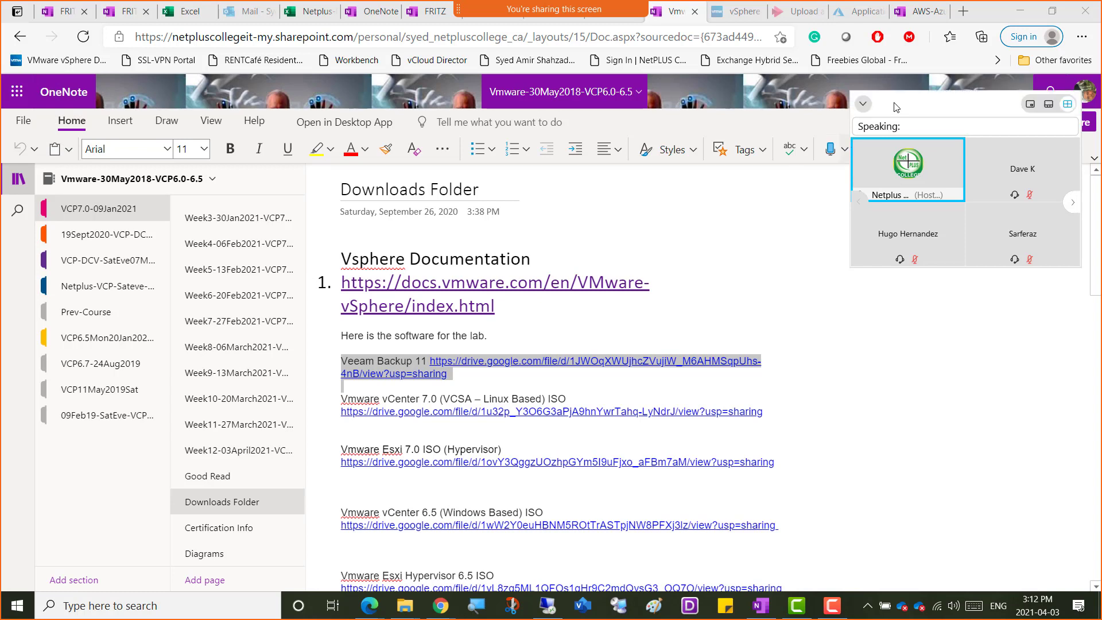
Switch to the Chrome window with the VMware Backup & Replication page and search Google for "Vmware backups" in a new tab.
mouse_move(440, 605)
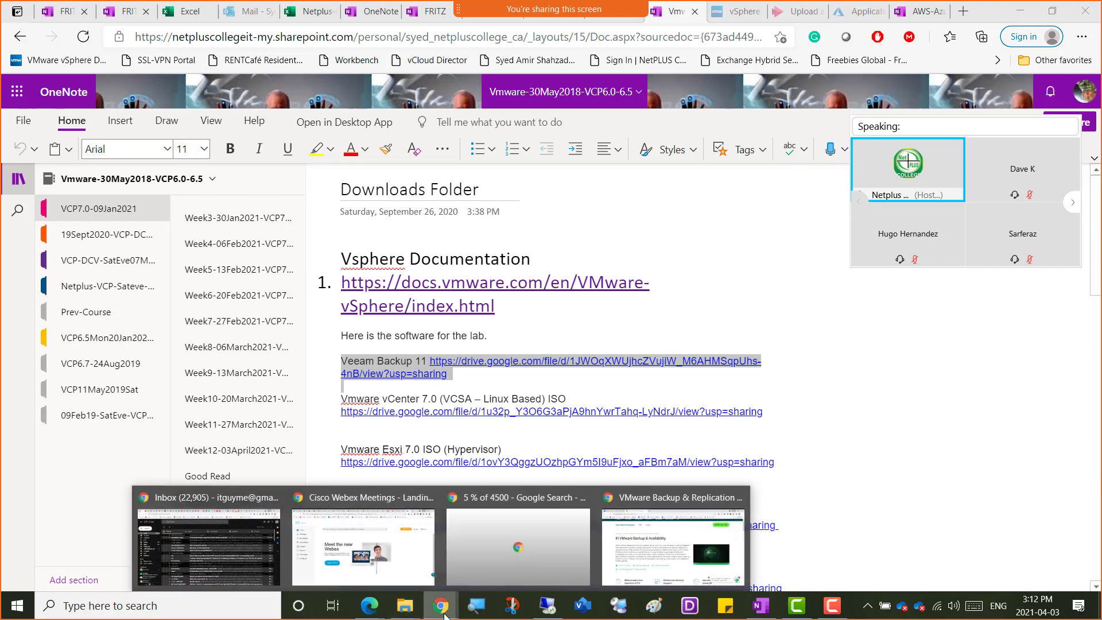
left_click(642, 557)
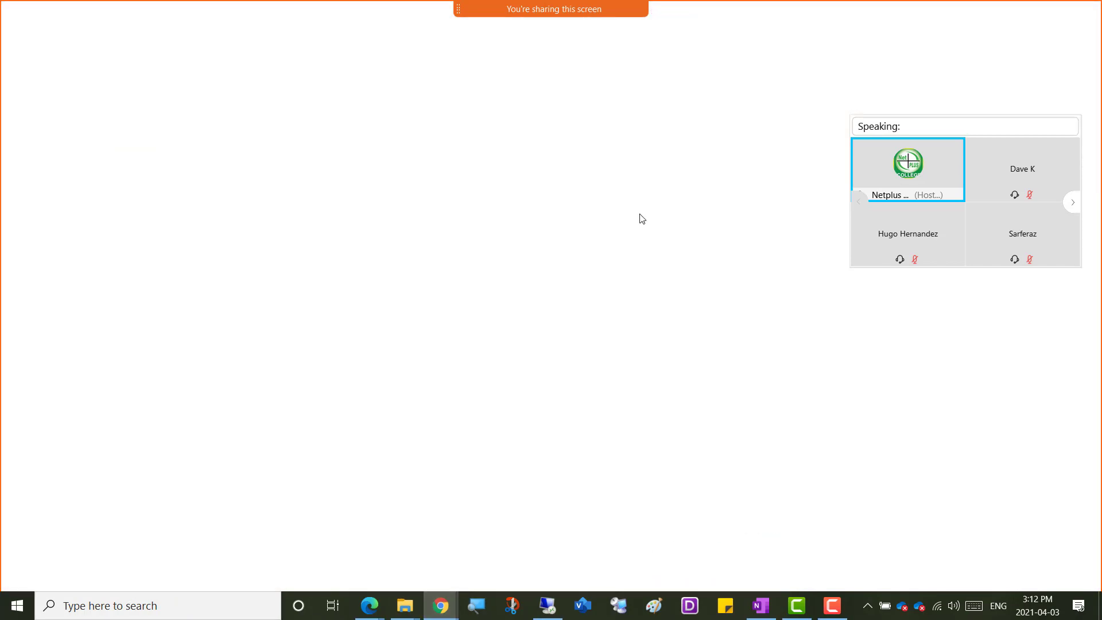
left_click(366, 12)
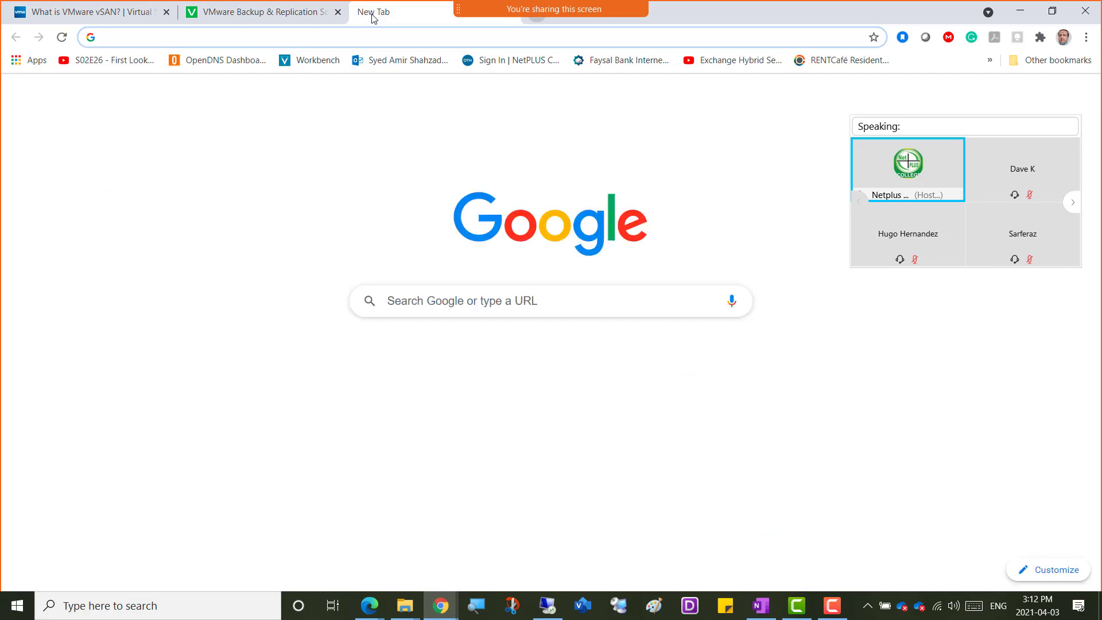
type("Vmwa")
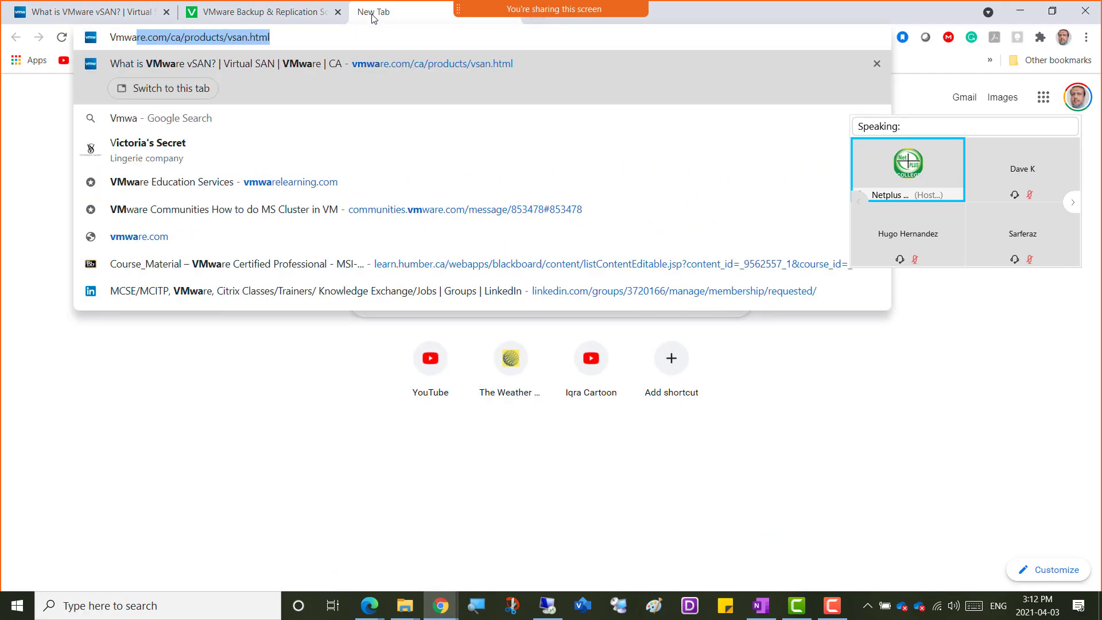
type("re backups")
key("Return")
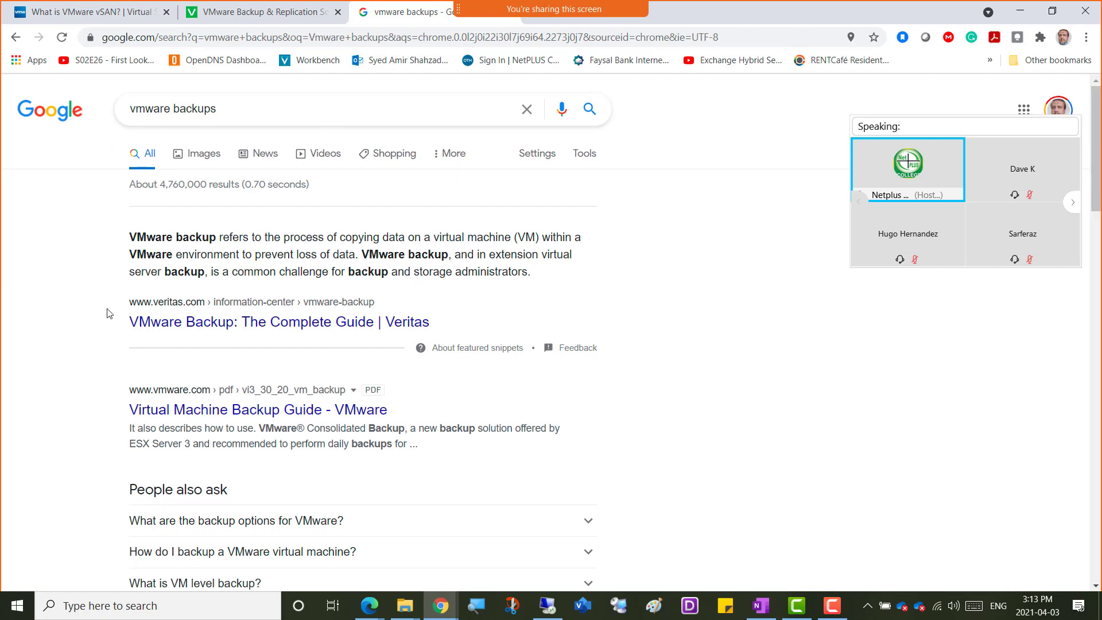
Look through the backup search results and open the vladan.fr article "TOP 5 Backup Software for VMware Infrastructure".
scroll(84, 392, "down", 1)
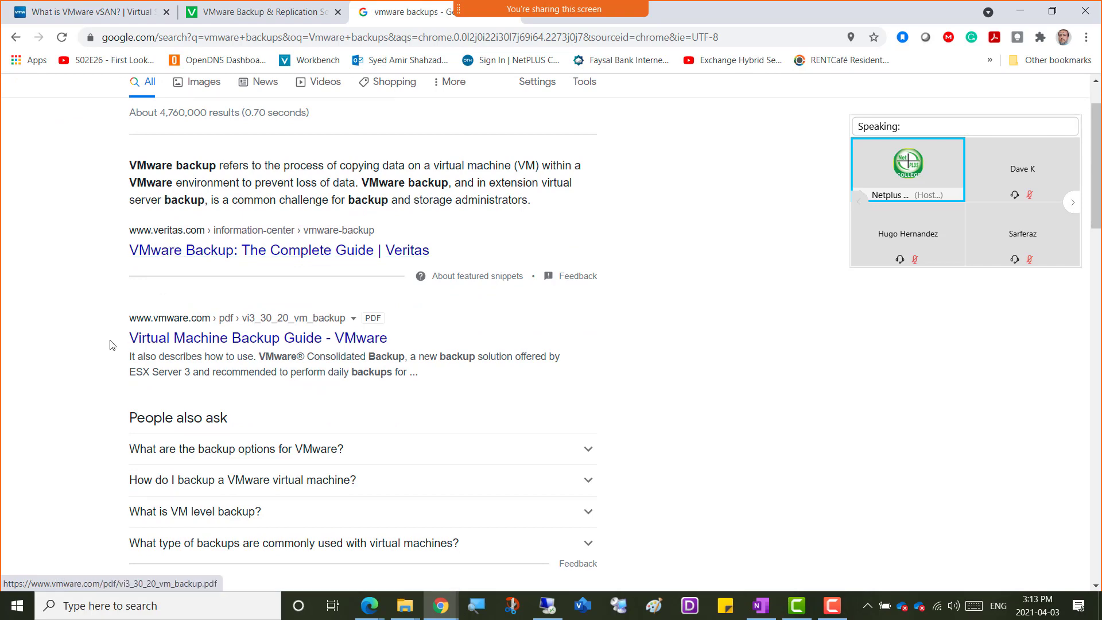
scroll(104, 350, "down", 1)
scroll(104, 350, "down", 2)
scroll(104, 350, "down", 5)
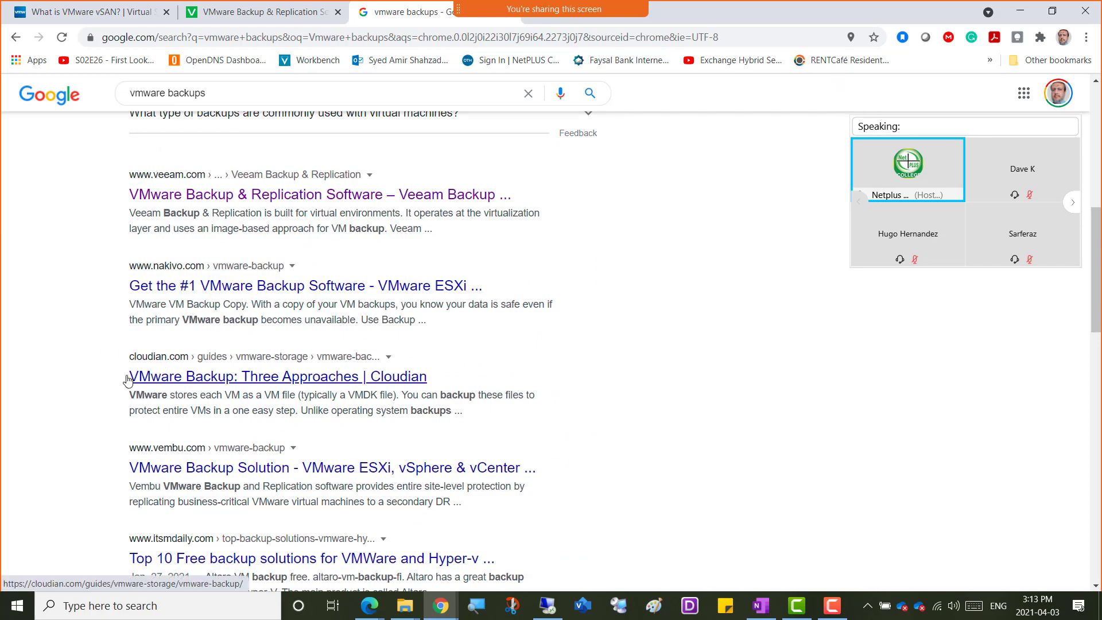
scroll(44, 408, "down", 2)
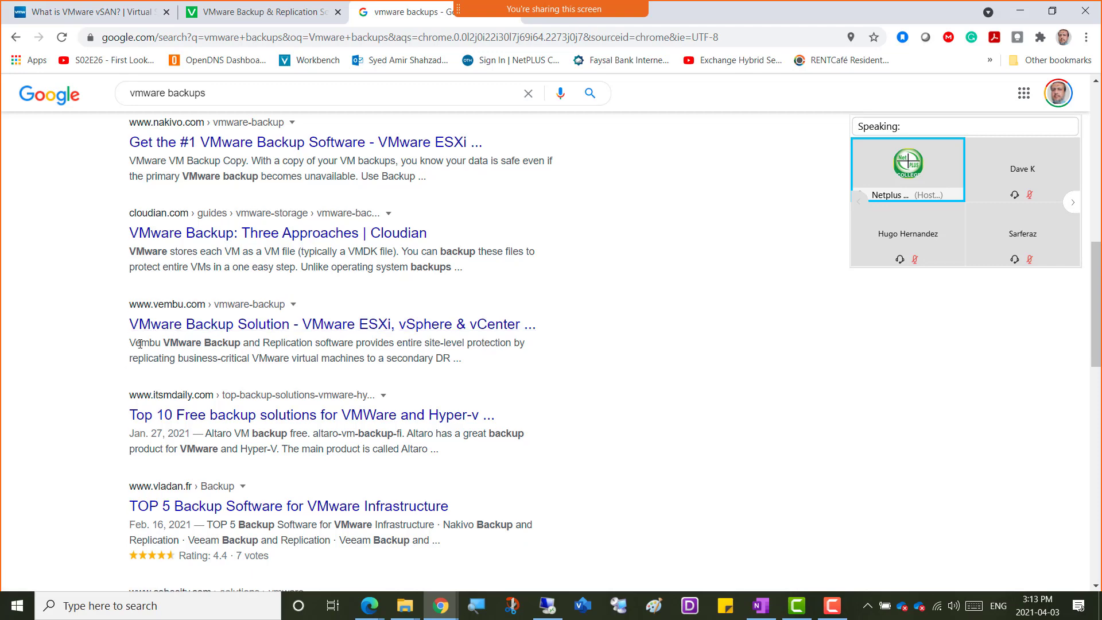
scroll(76, 432, "down", 2)
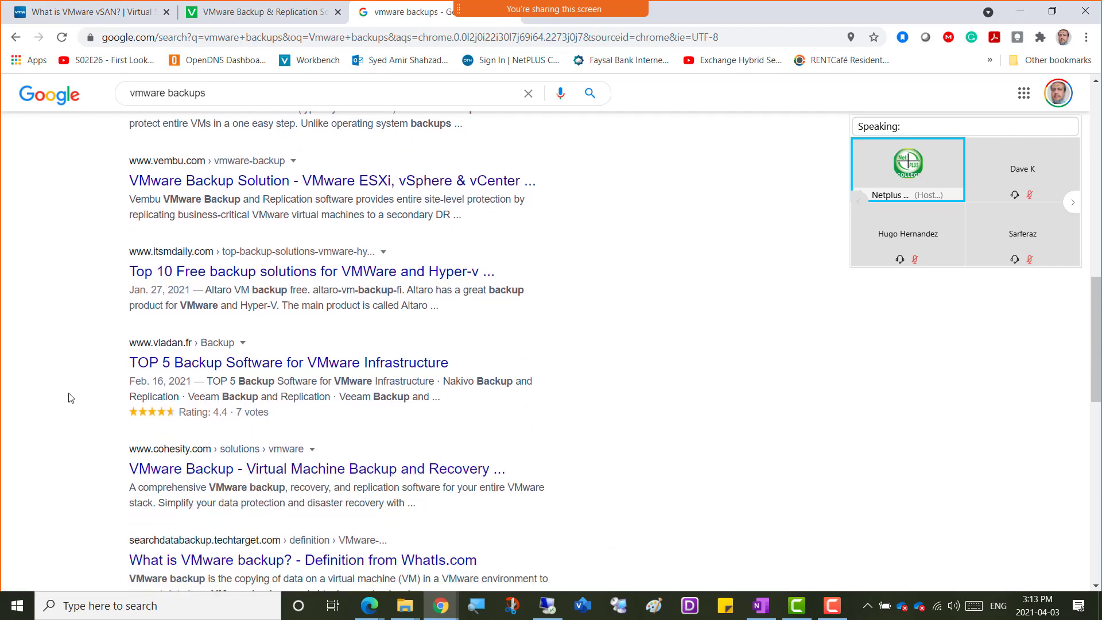
left_click(380, 368)
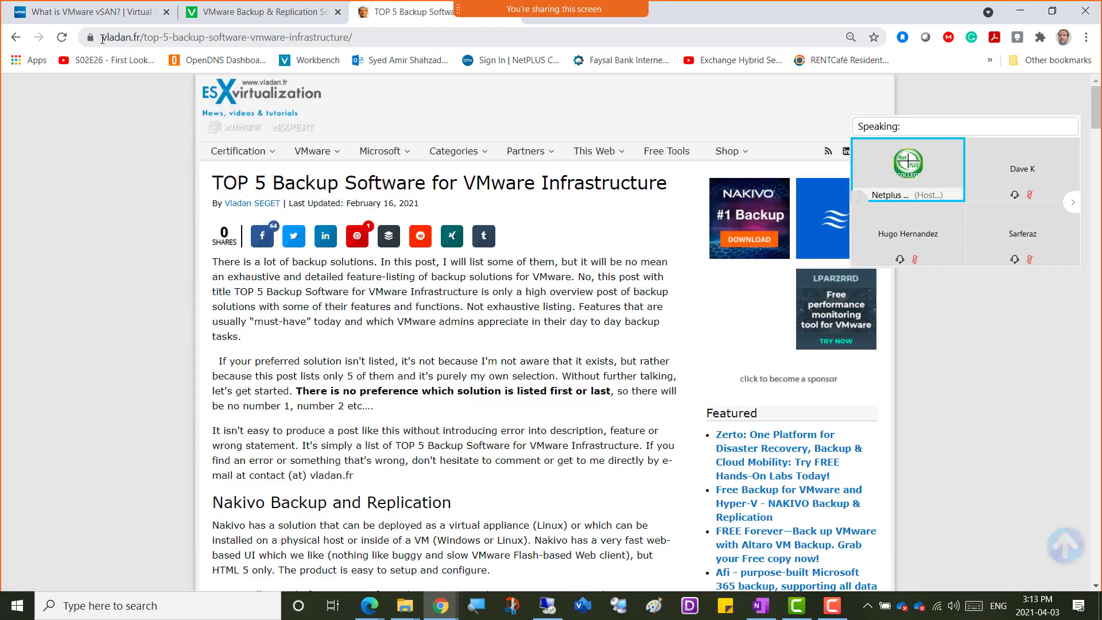
Select the article's full web address and view the Nakivo Backup and Replication section.
left_click_drag(103, 38, 141, 38)
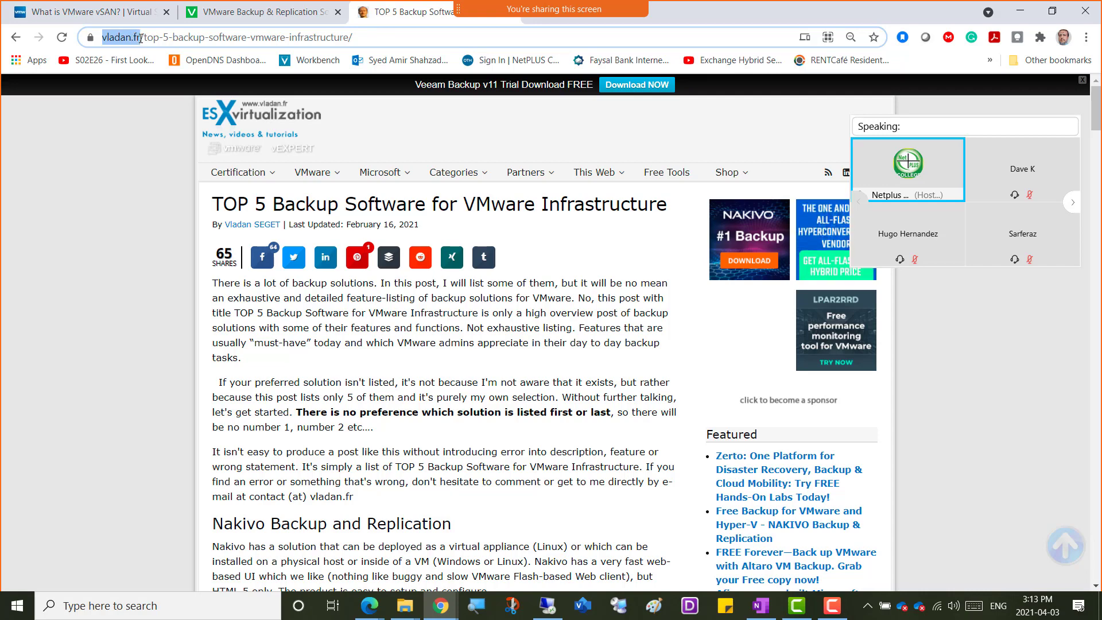
left_click_drag(141, 39, 141, 39)
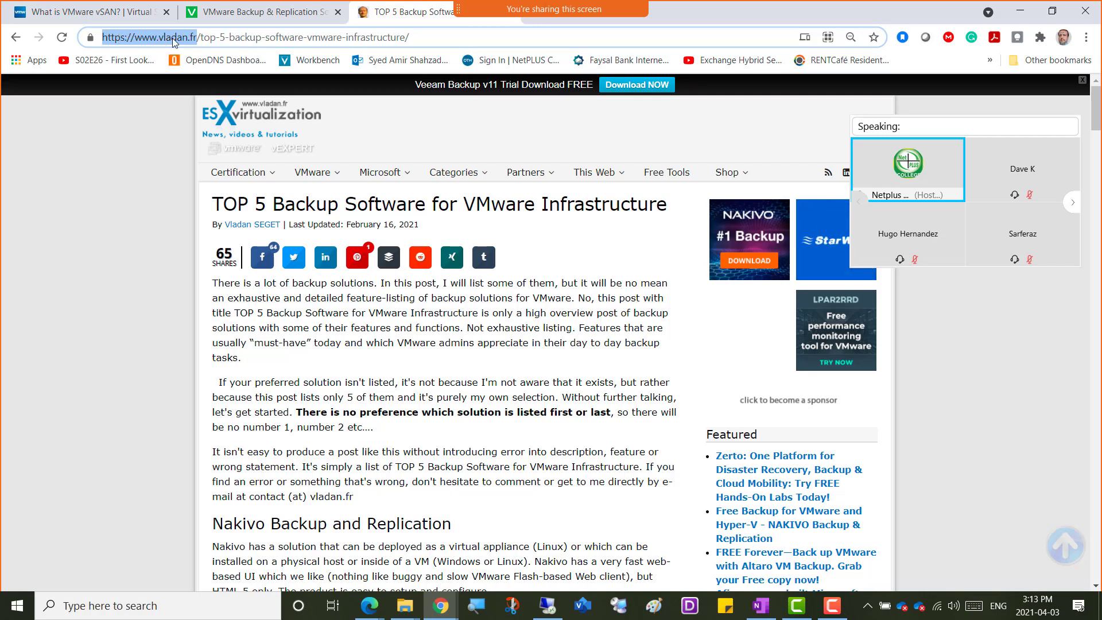
left_click(426, 39)
left_click_drag(426, 39, 106, 40)
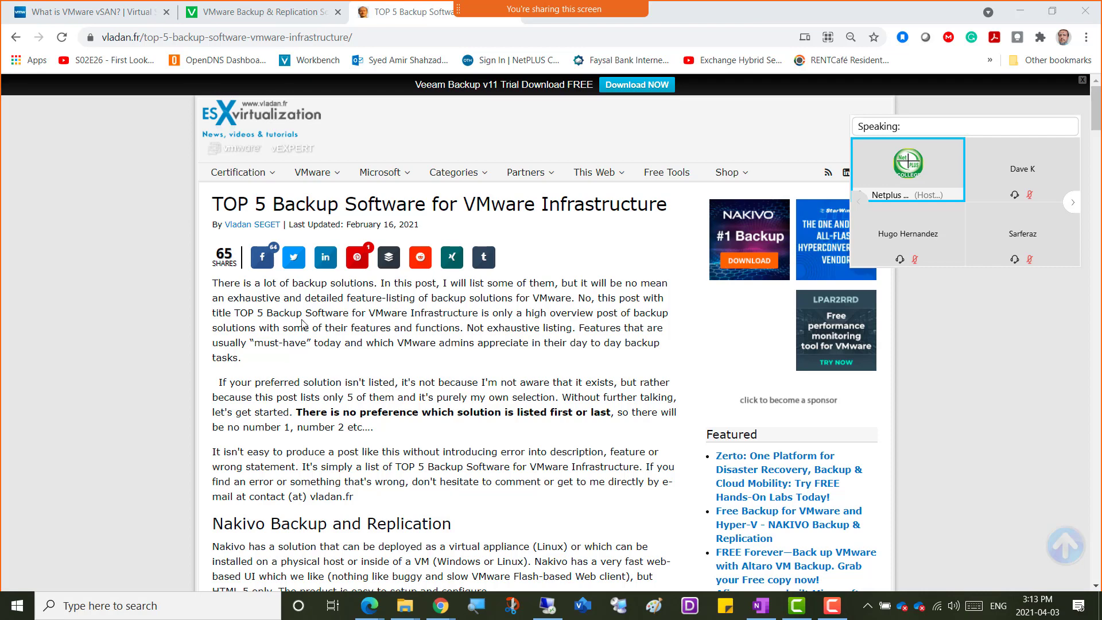
scroll(177, 363, "down", 3)
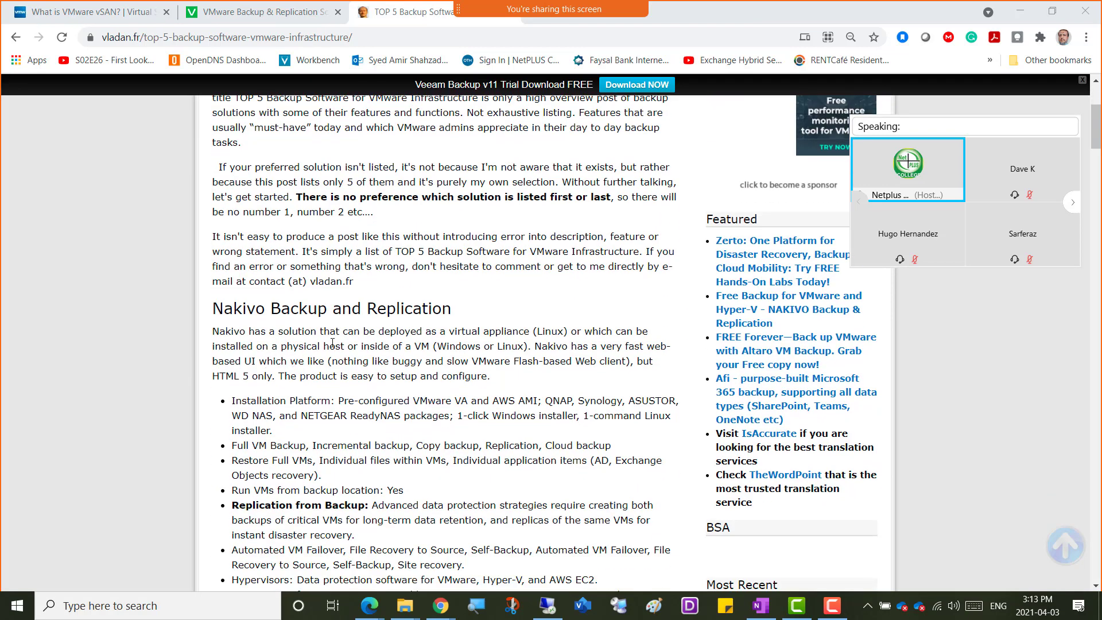
Read through the article's Nakivo, Veeam, Altaro and Iperius sections down to the Wrap-up heading.
scroll(163, 350, "down", 7)
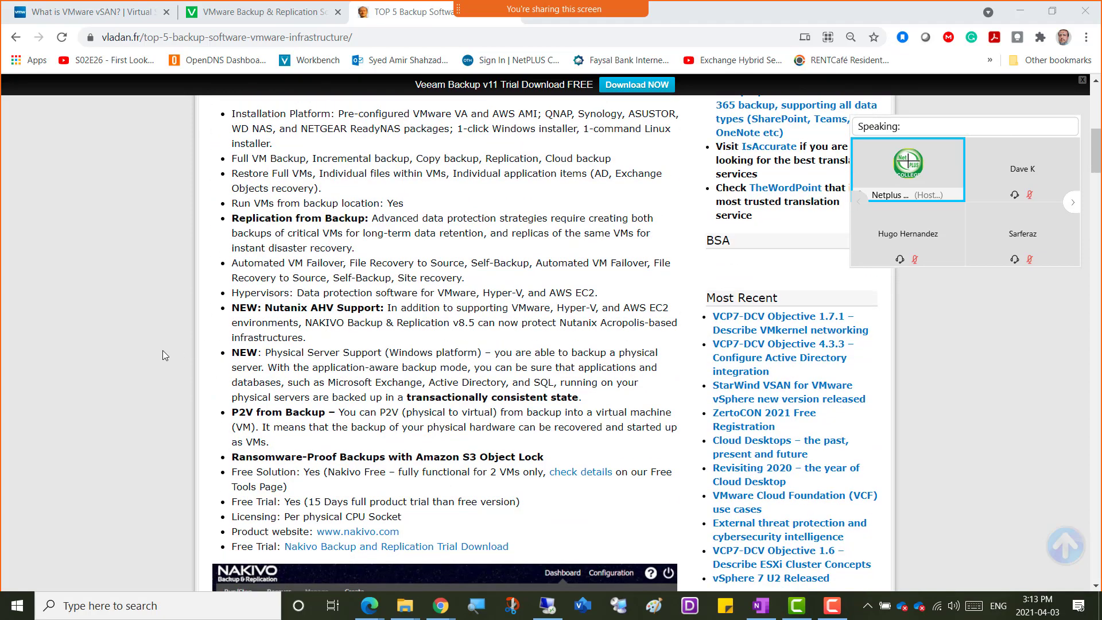
scroll(163, 350, "down", 3)
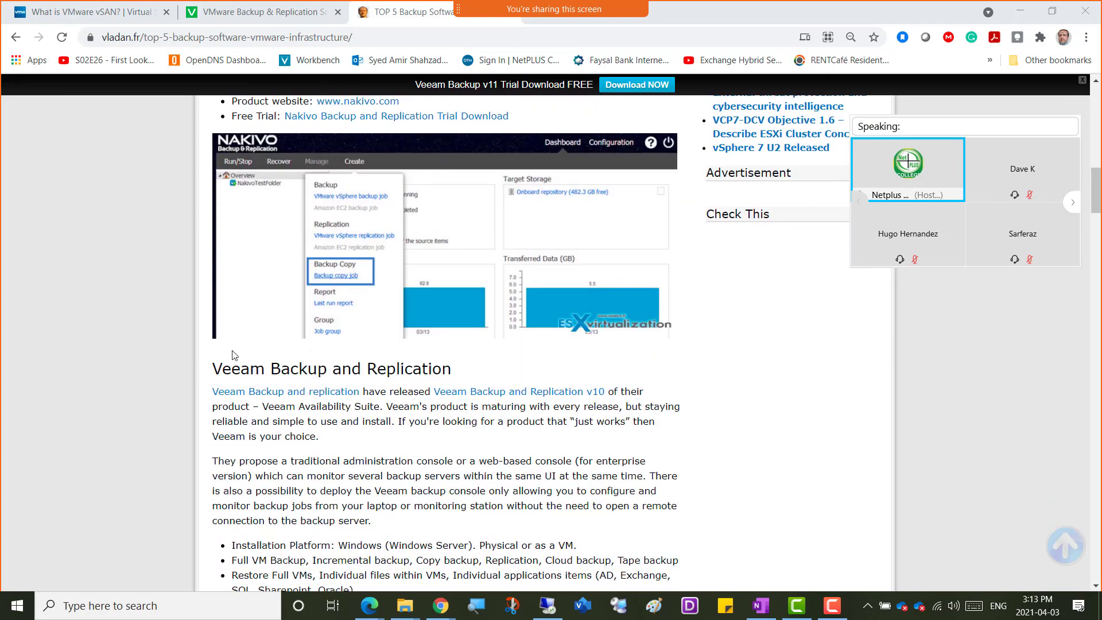
scroll(149, 407, "down", 5)
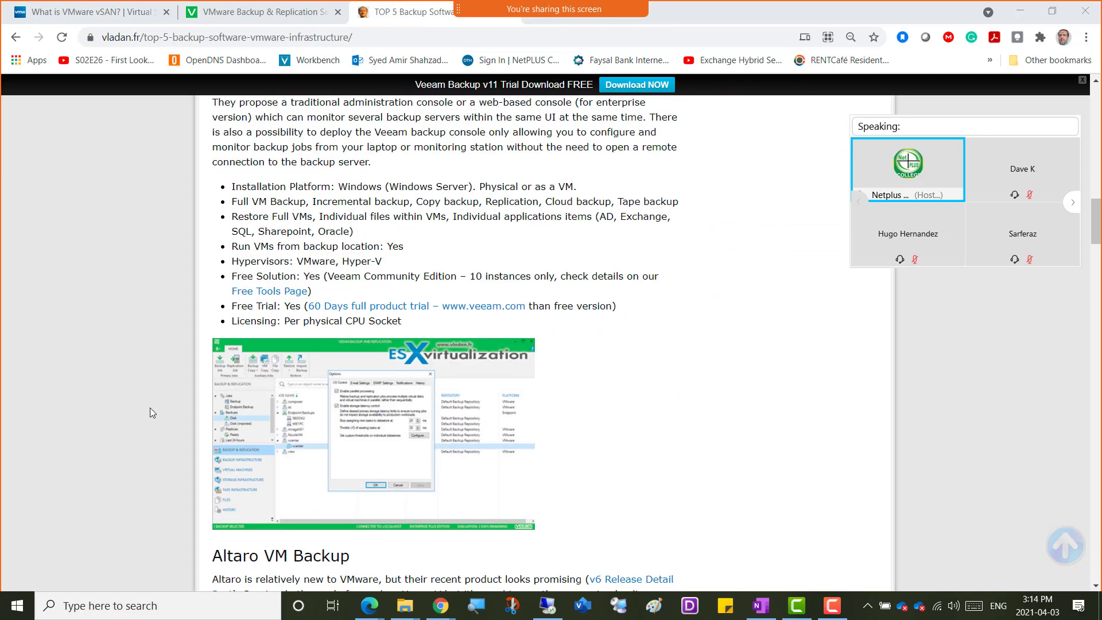
scroll(172, 326, "up", 2)
scroll(173, 325, "up", 2)
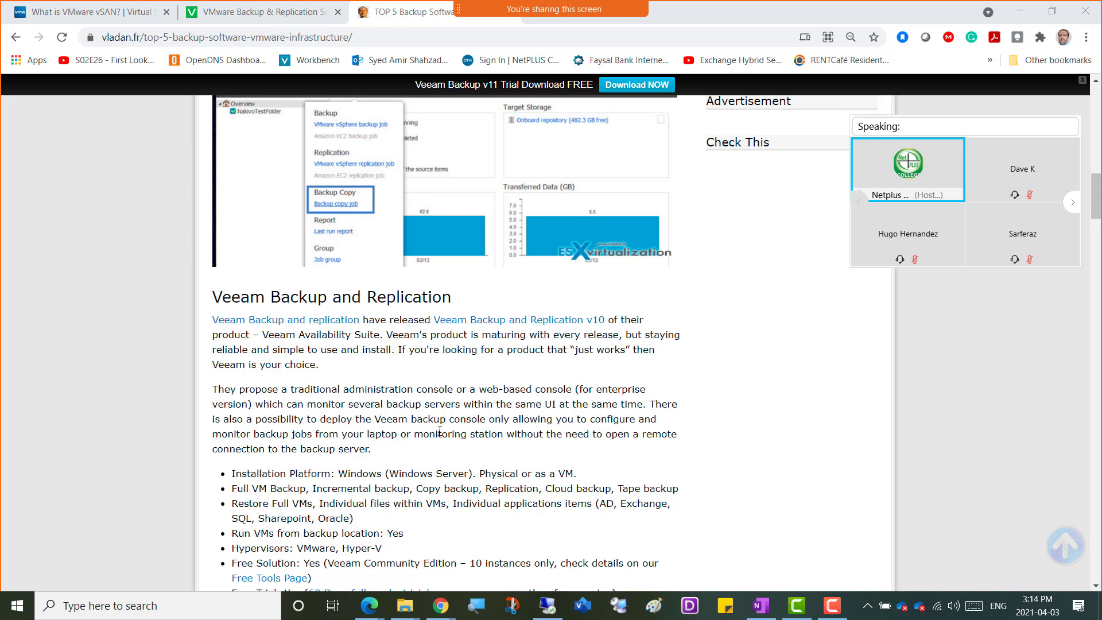
scroll(153, 421, "down", 8)
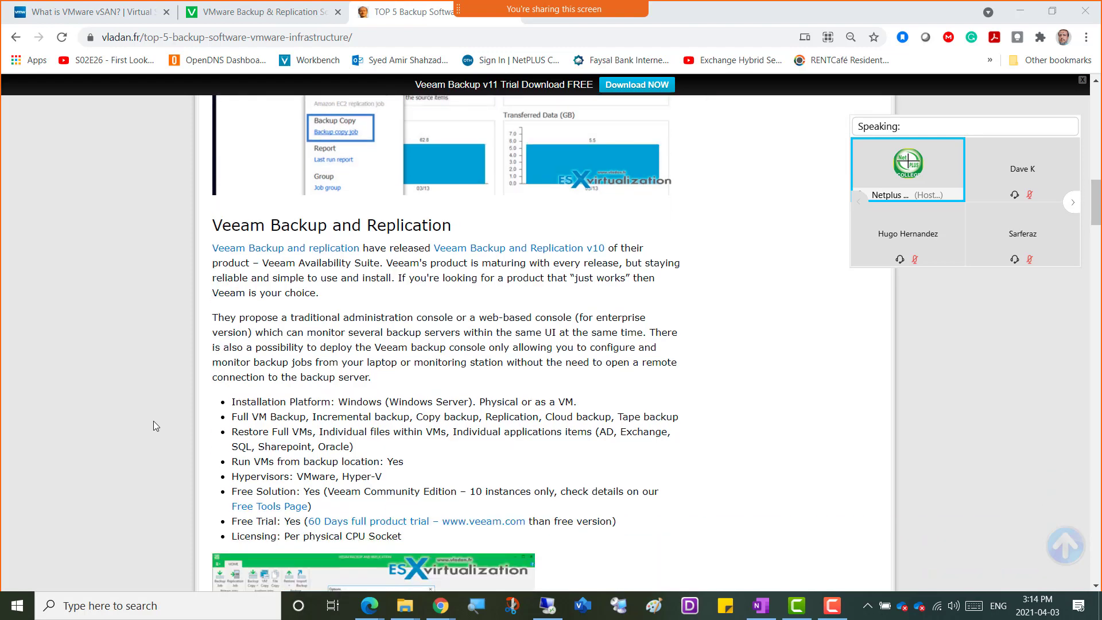
scroll(153, 421, "down", 4)
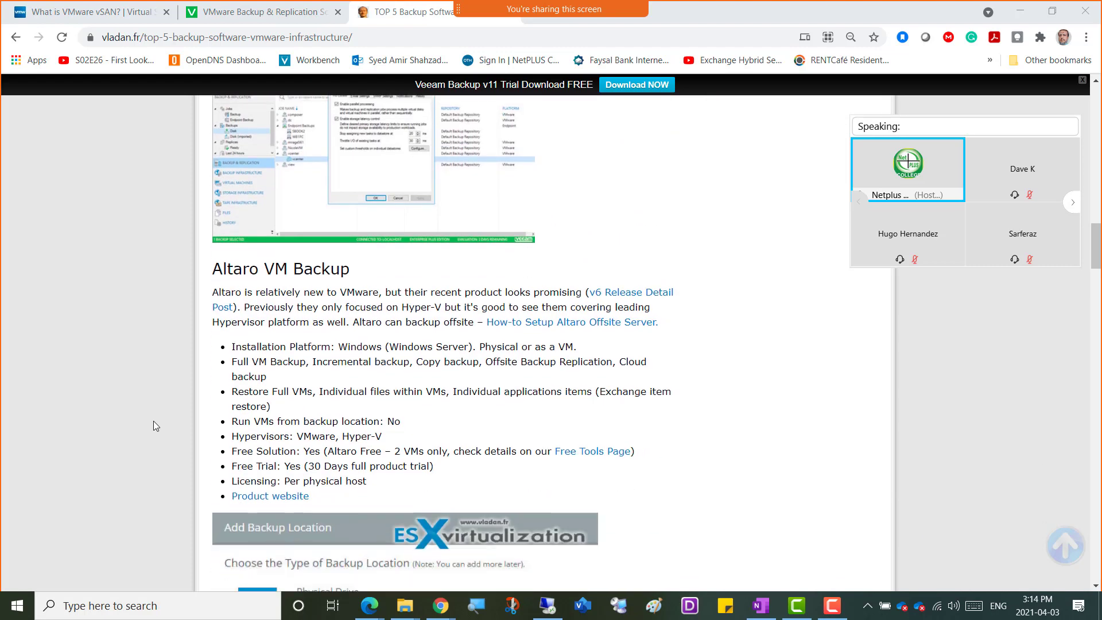
scroll(154, 422, "down", 4)
scroll(153, 422, "down", 6)
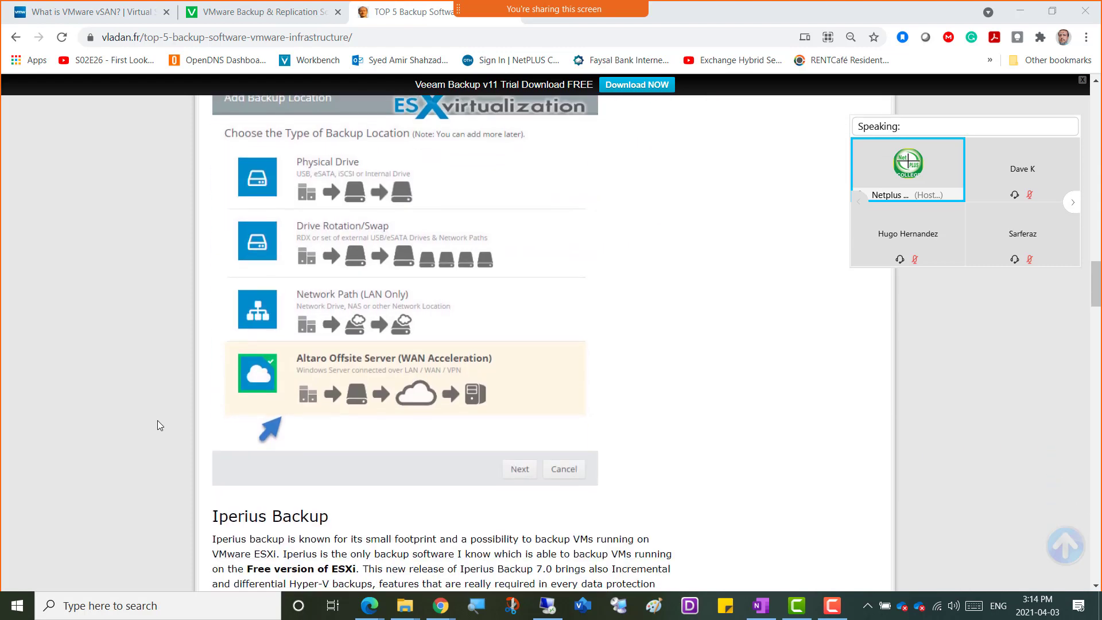
scroll(158, 425, "down", 6)
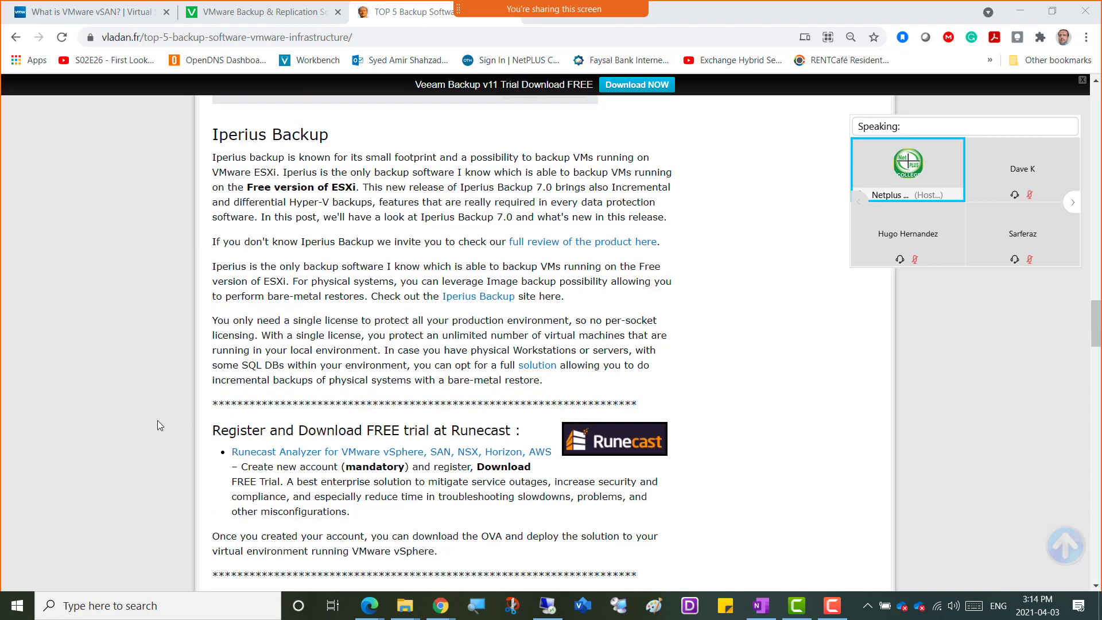
scroll(160, 425, "down", 7)
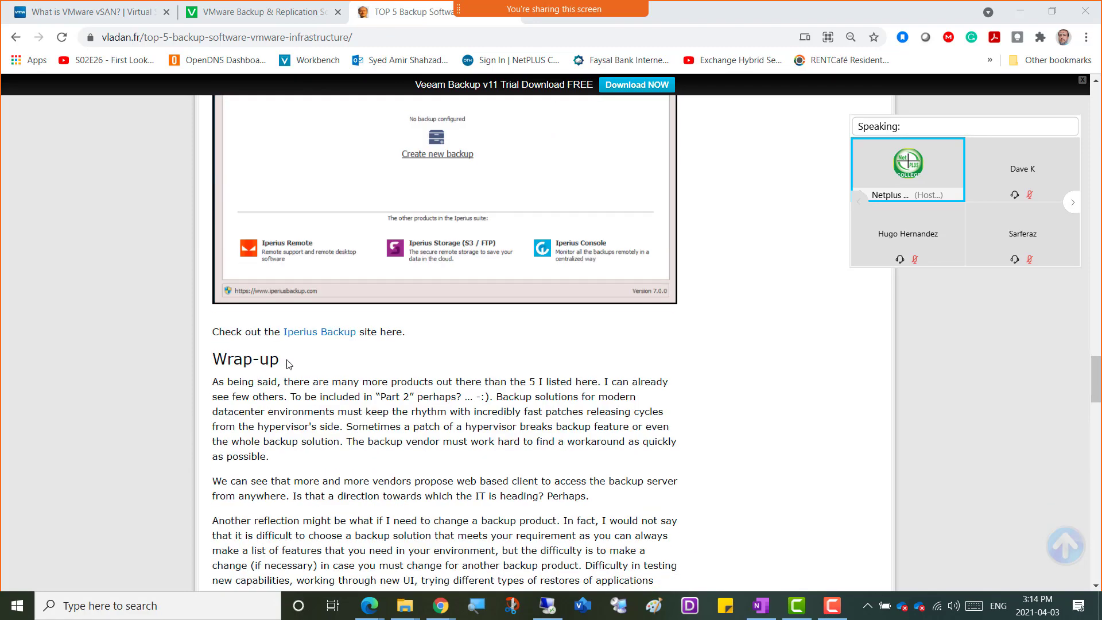
left_click_drag(290, 361, 212, 365)
Look back over the article's Veeam and Nakivo sections up to its title, and switch to Veeam's VMware Backup & Replication page.
scroll(143, 389, "up", 14)
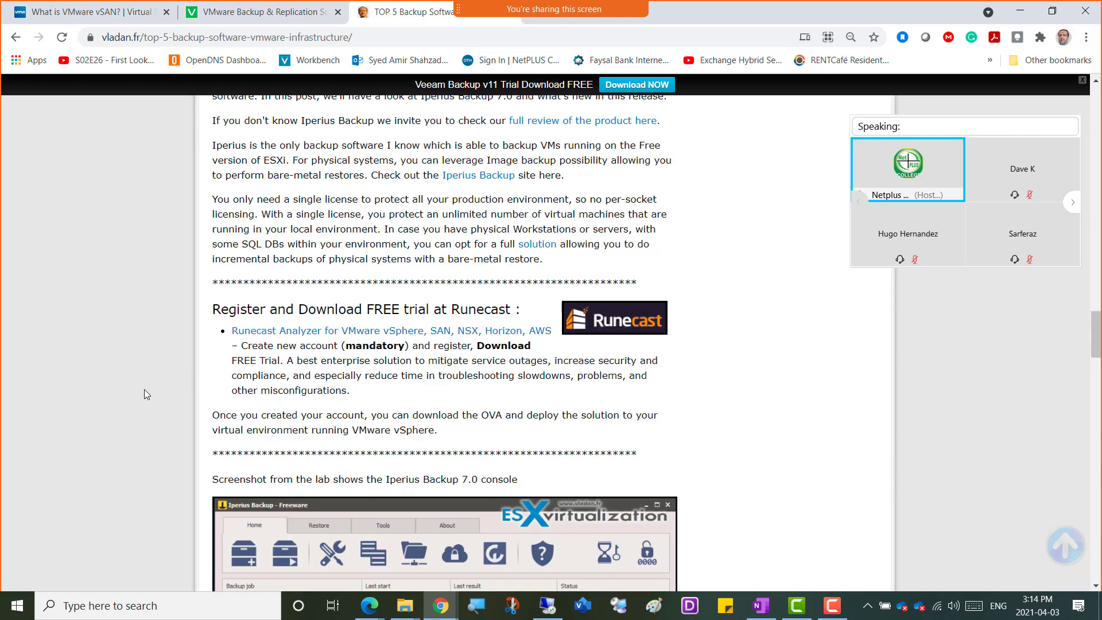
scroll(144, 389, "up", 20)
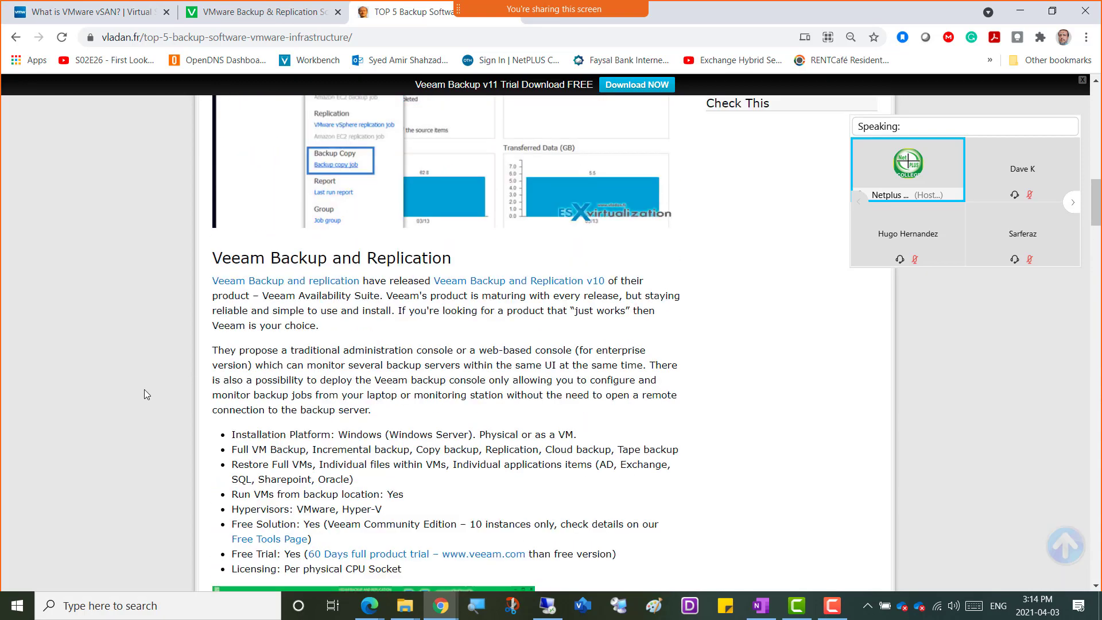
scroll(161, 394, "up", 5)
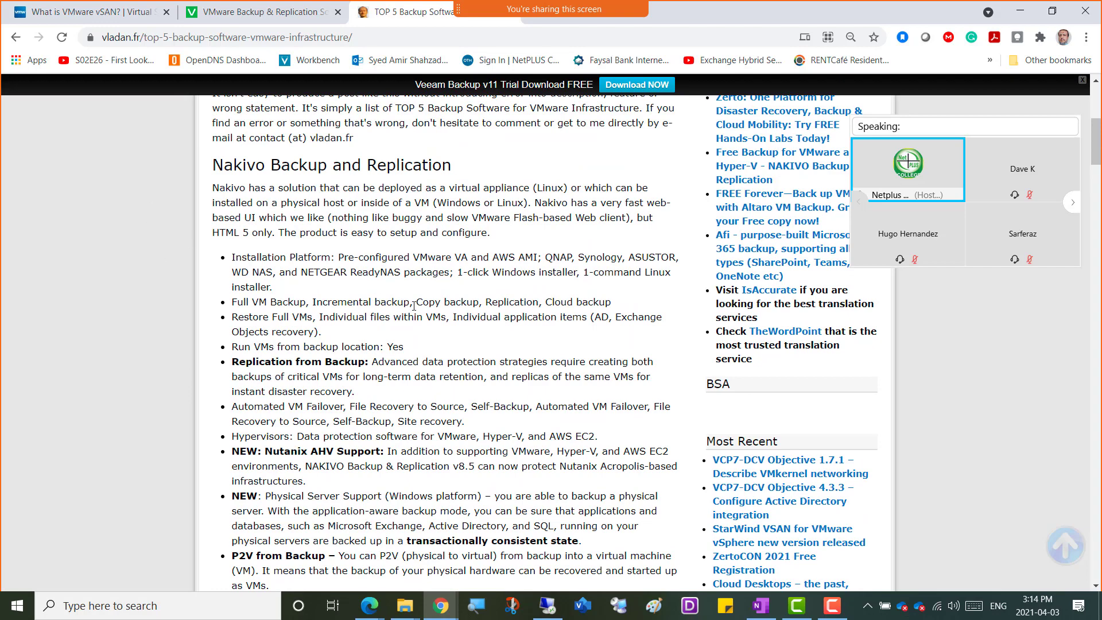
scroll(413, 306, "up", 6)
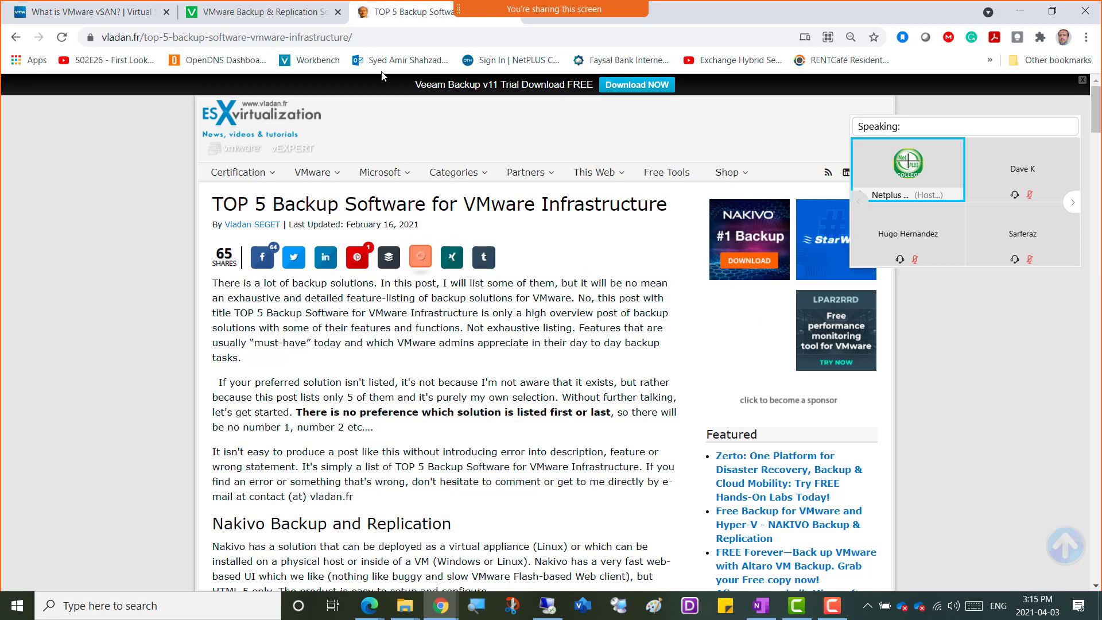
left_click(266, 16)
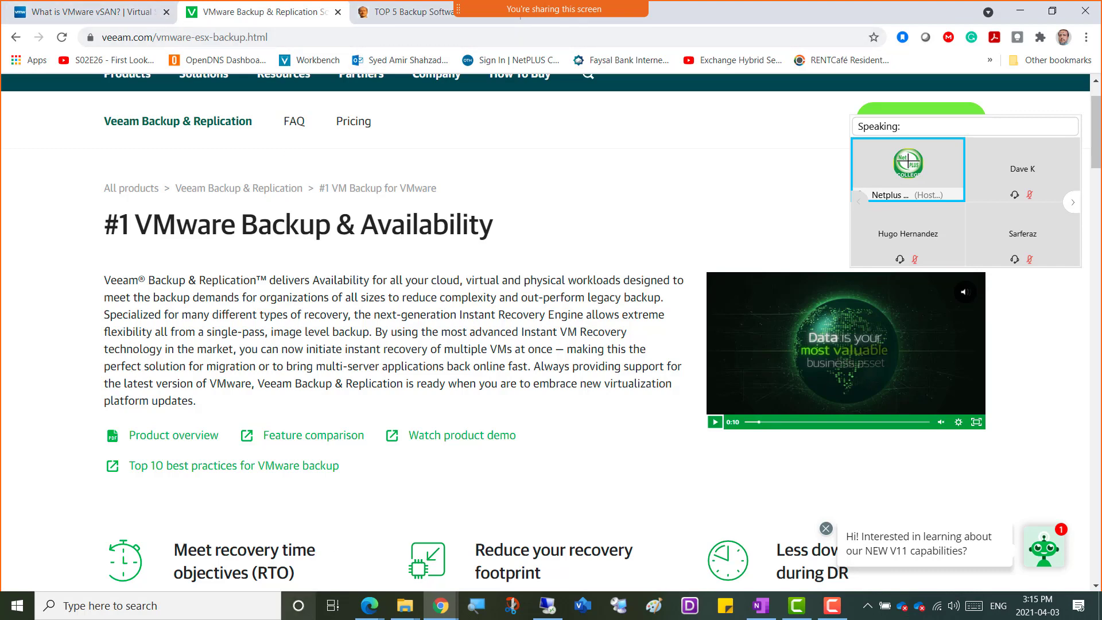
Switch to the OneNote notebook in Edge, view the Week12-03April2021 page, and minimize that window to return to the Veeam page.
mouse_move(370, 614)
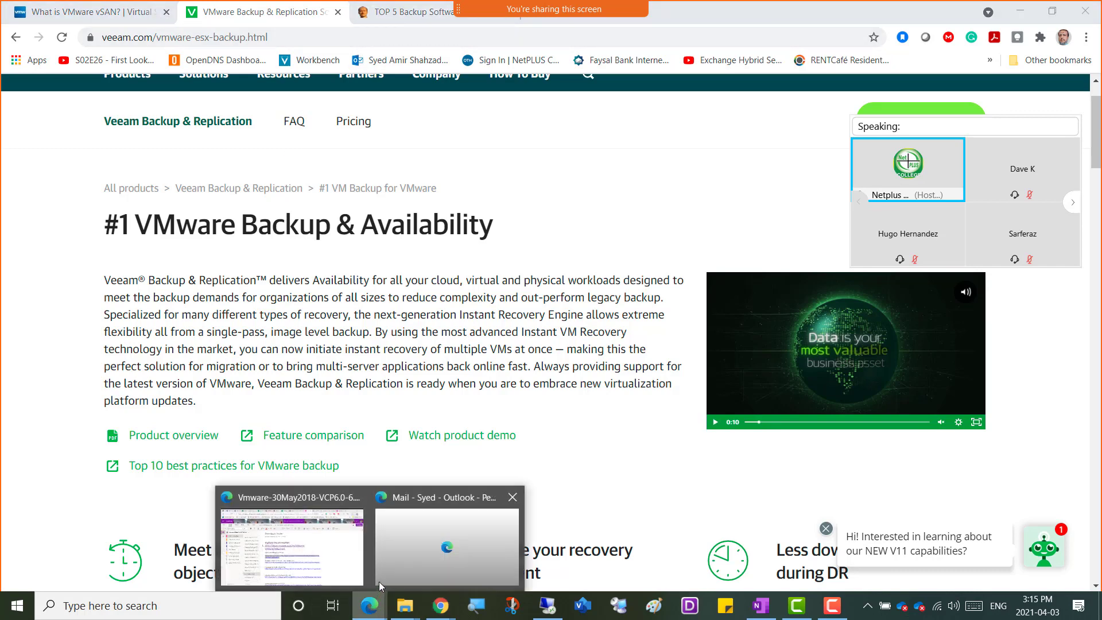
left_click(343, 536)
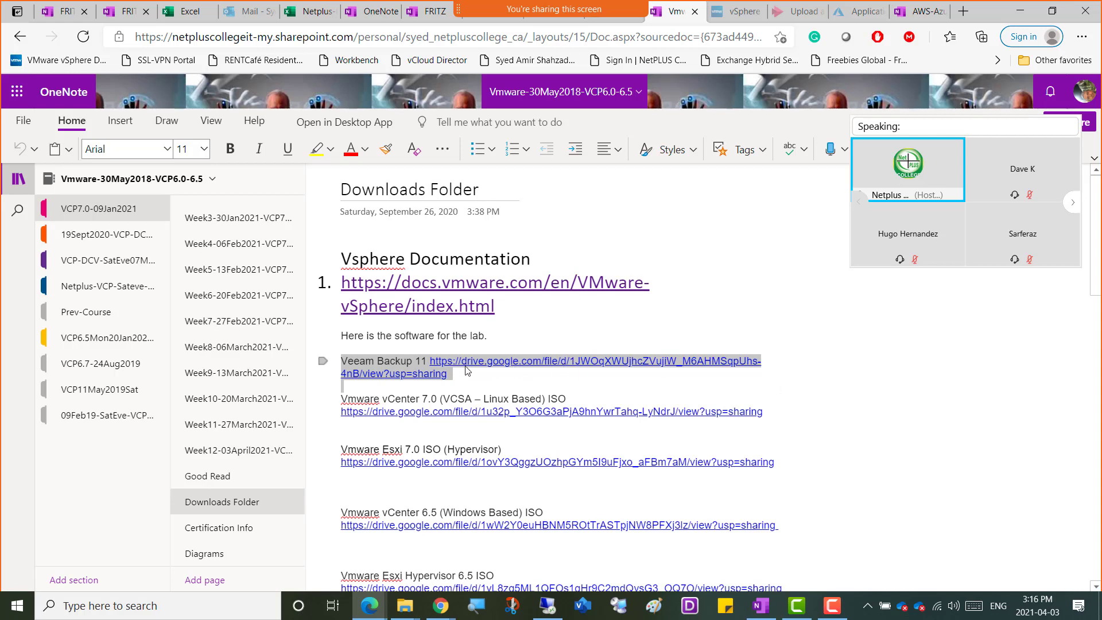
left_click(222, 451)
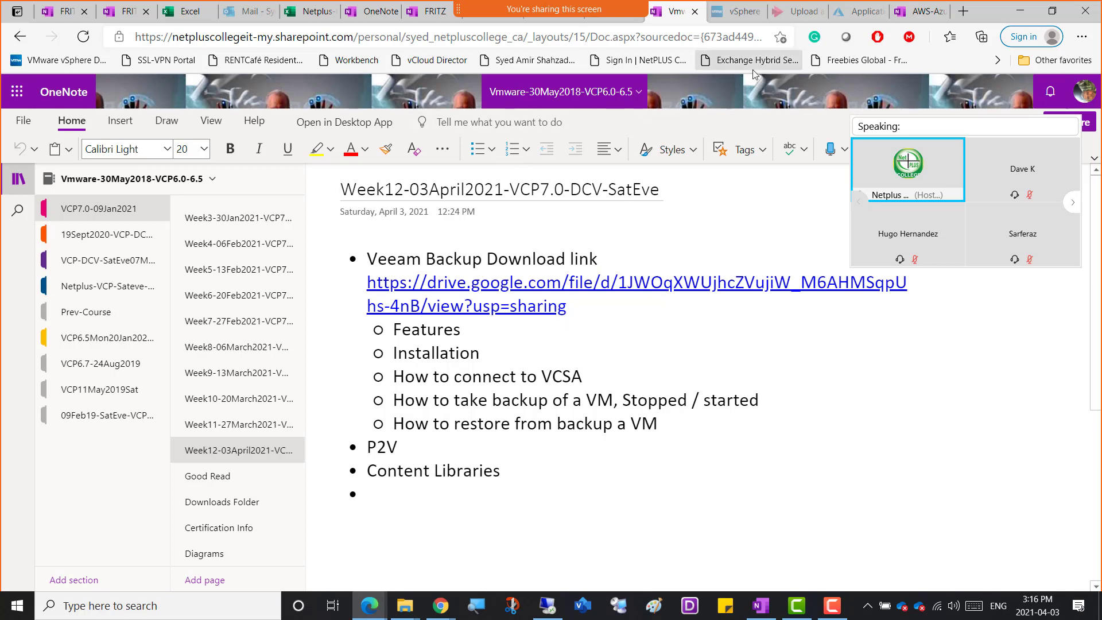
left_click(1019, 13)
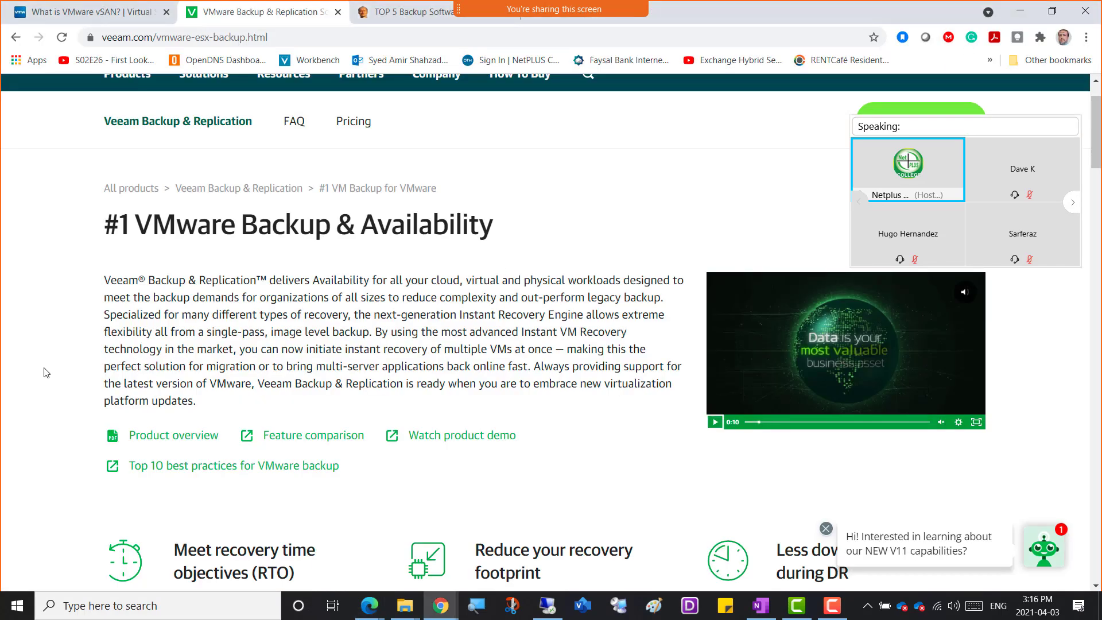
Open the Product overview and Feature comparison links from the Veeam page in separate new tabs.
scroll(33, 377, "down", 3)
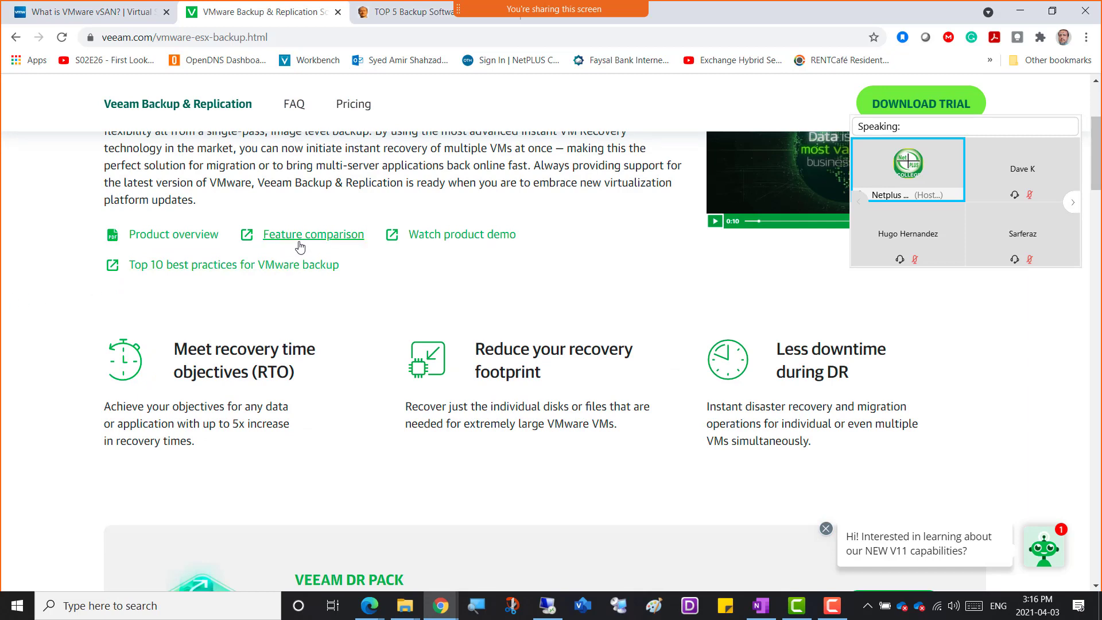
right_click(164, 239)
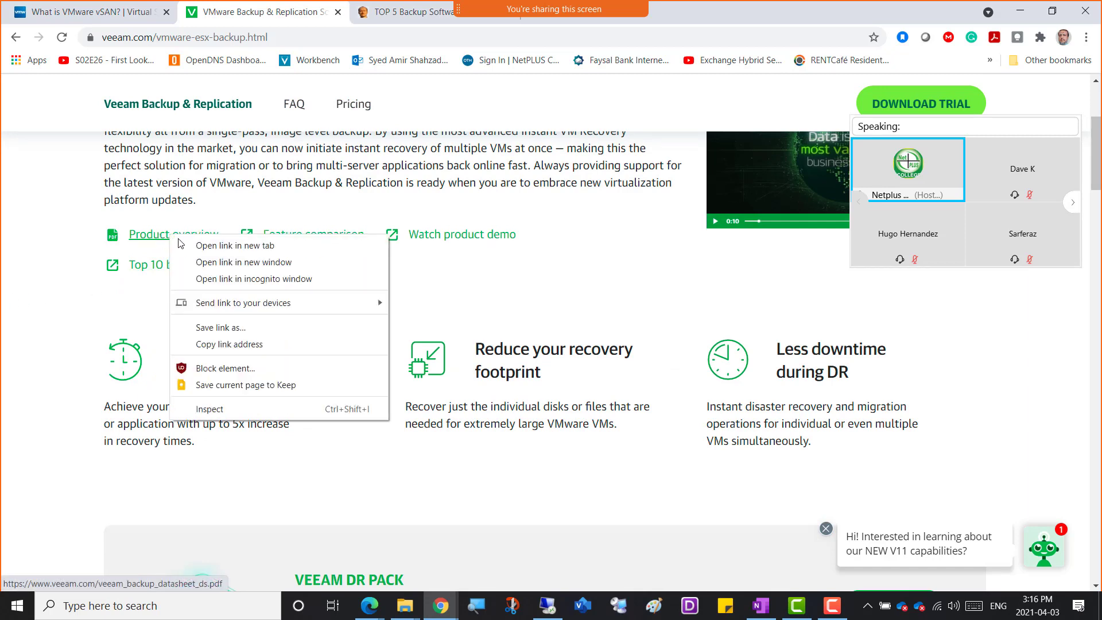
left_click(218, 244)
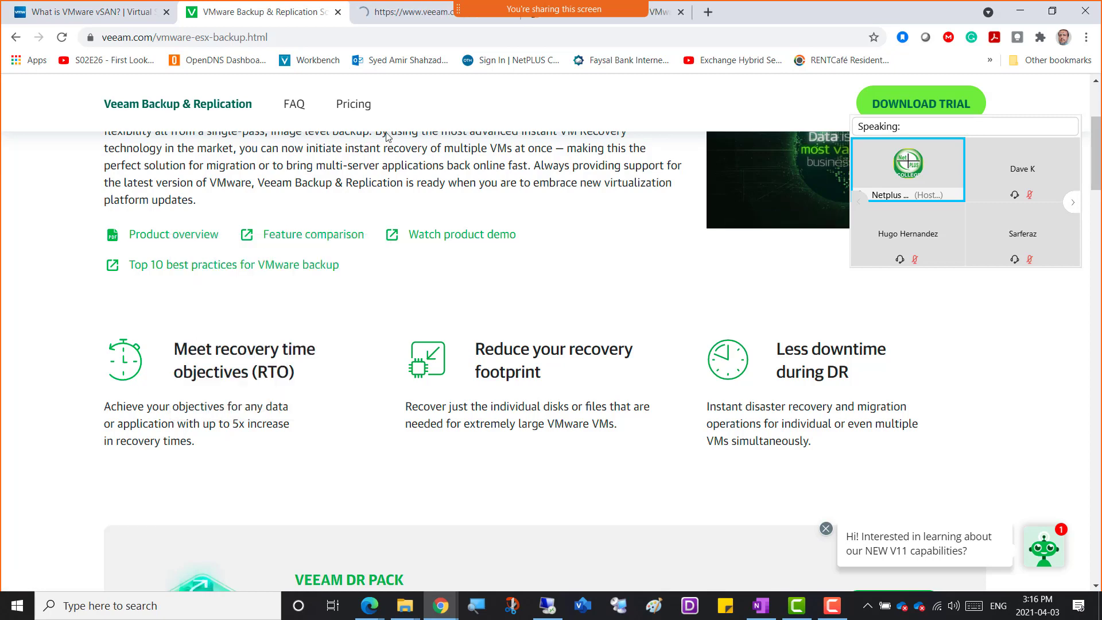
right_click(299, 235)
left_click(351, 245)
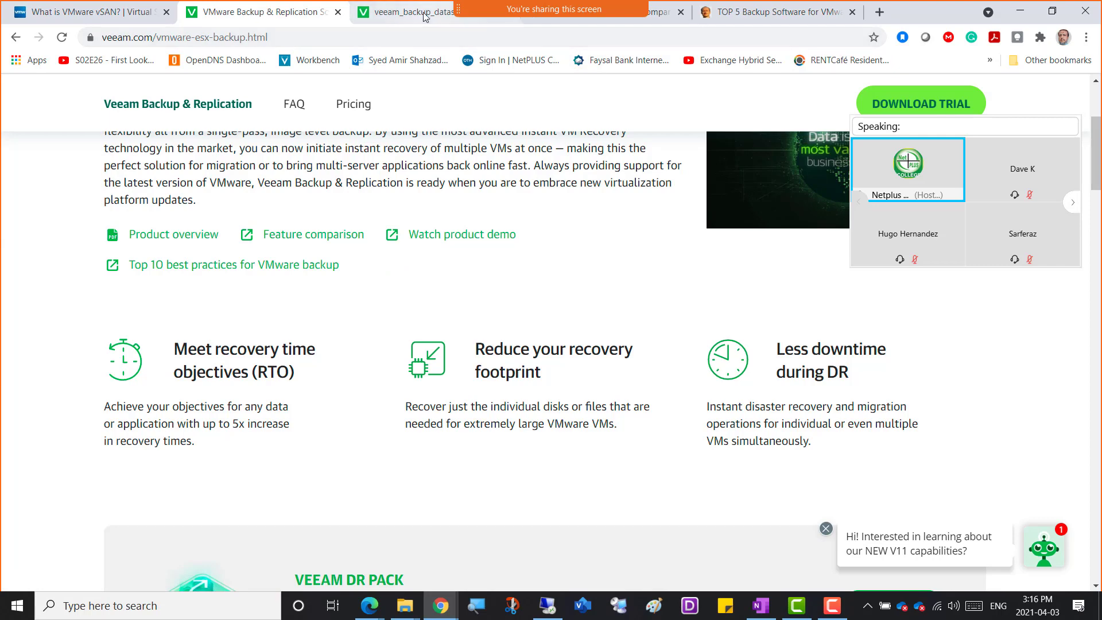
View the Veeam backup datasheet PDF, switch to the Feature comparison page, and highlight "disaster recovery" in its introduction.
left_click(405, 12)
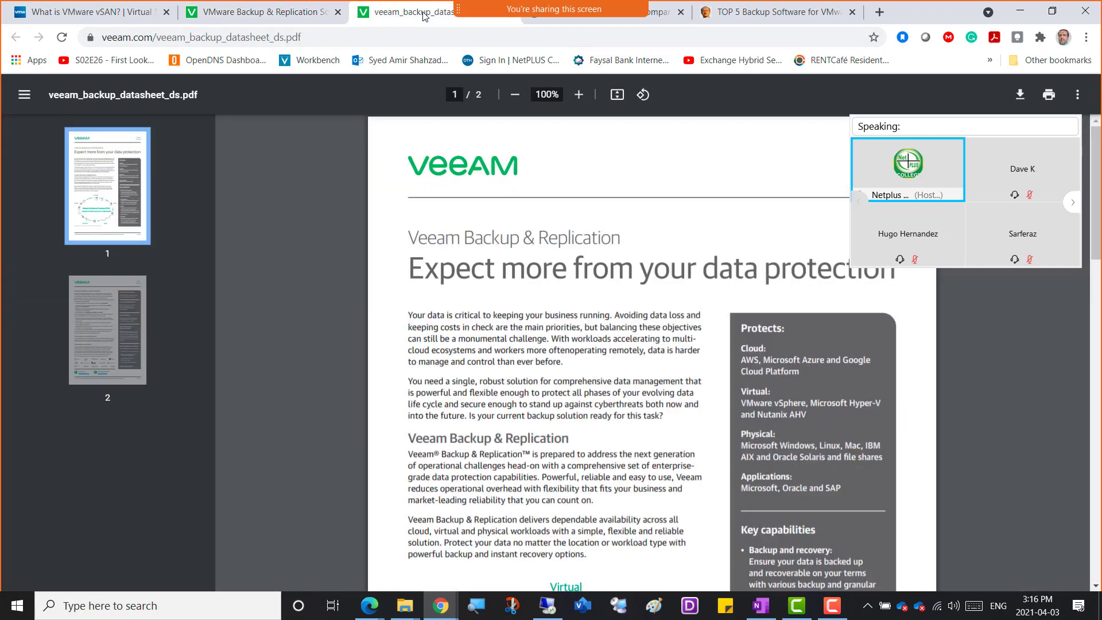
left_click(632, 12)
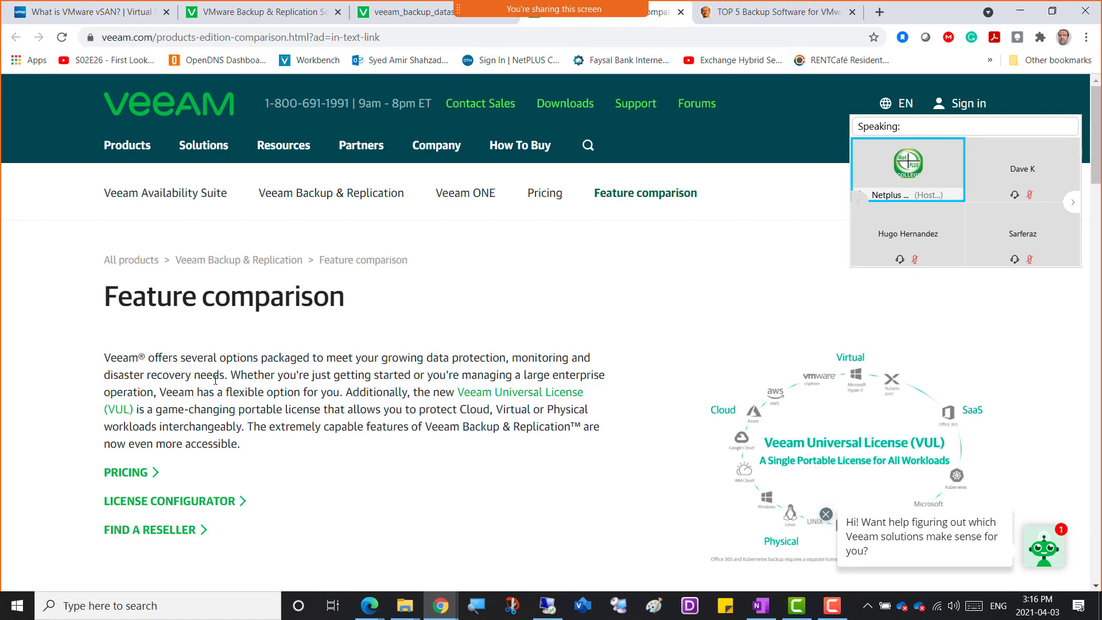
left_click_drag(426, 357, 549, 357)
left_click_drag(195, 377, 110, 377)
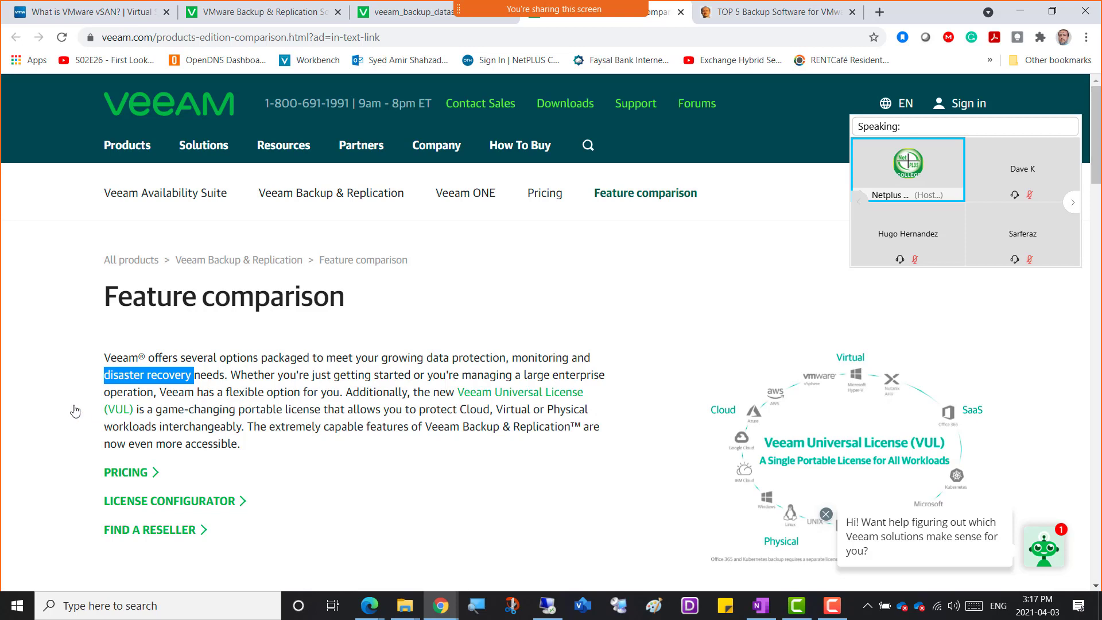
Bring up the Veeam product comparison table and collapse the meeting's video panel covering it.
scroll(51, 427, "down", 5)
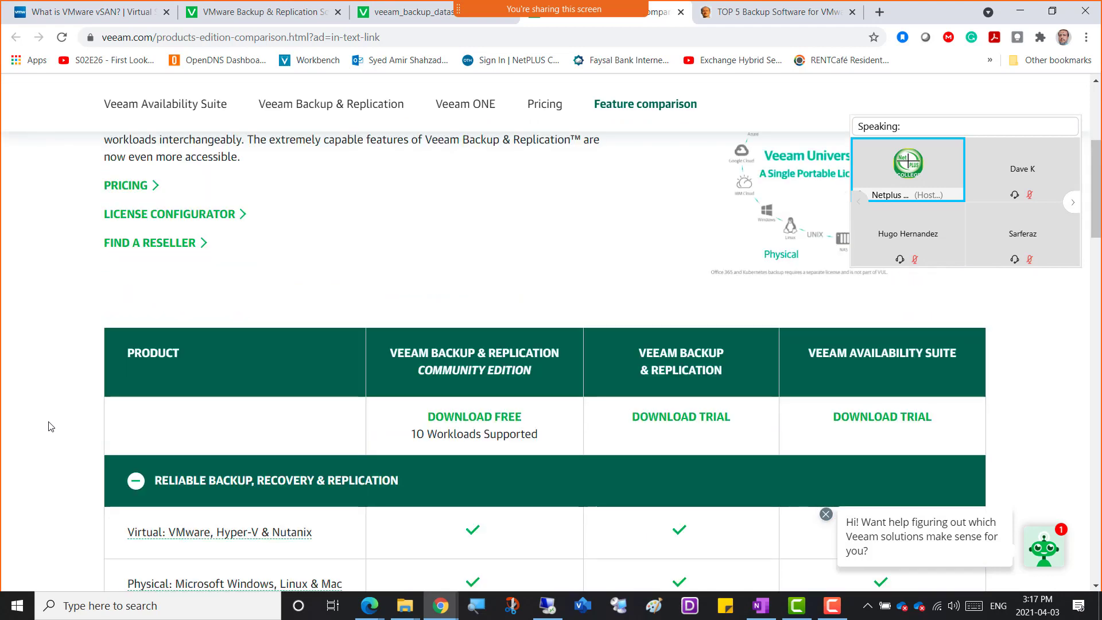
scroll(49, 426, "down", 2)
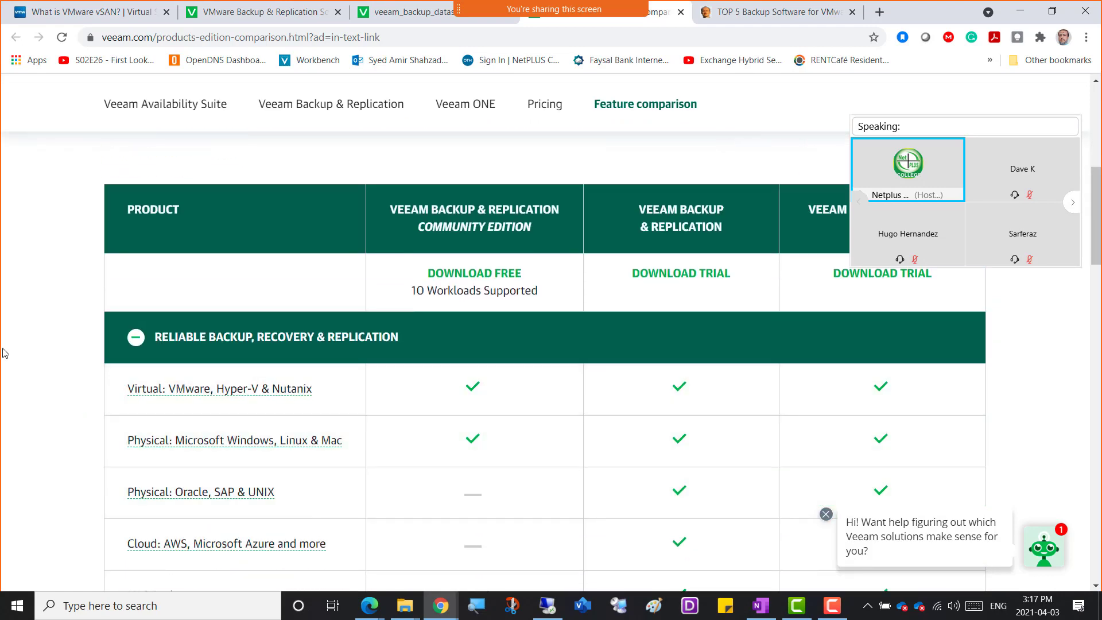
scroll(4, 353, "up", 1)
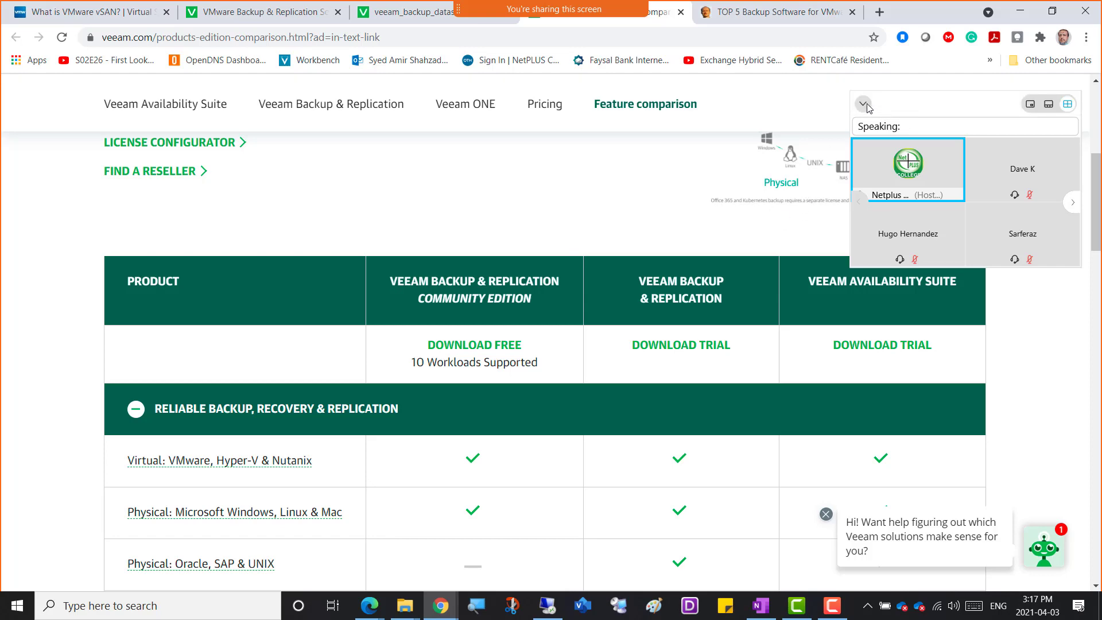
left_click(865, 104)
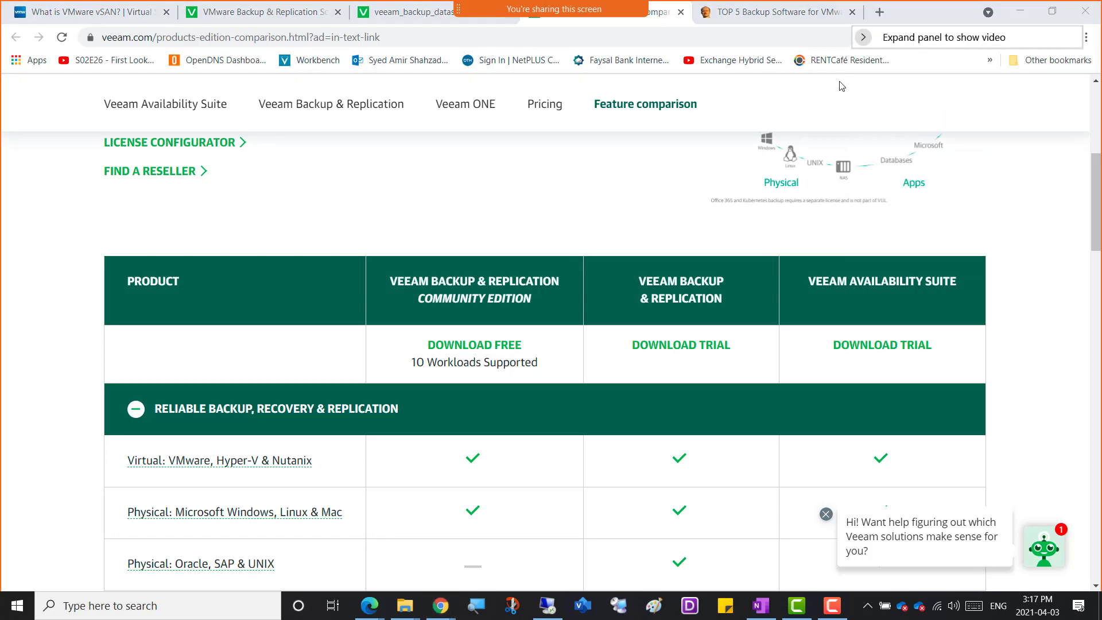
Examine the Reliable Backup, Recovery & Replication features across Community Edition, Backup & Replication and Availability Suite.
scroll(40, 394, "down", 3)
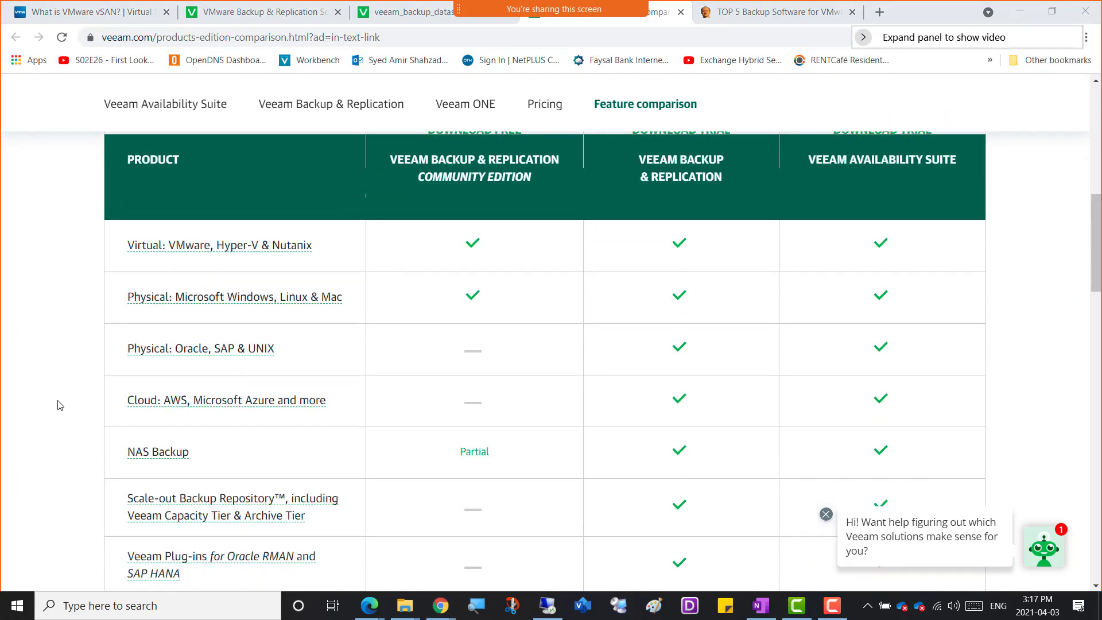
scroll(49, 400, "up", 1)
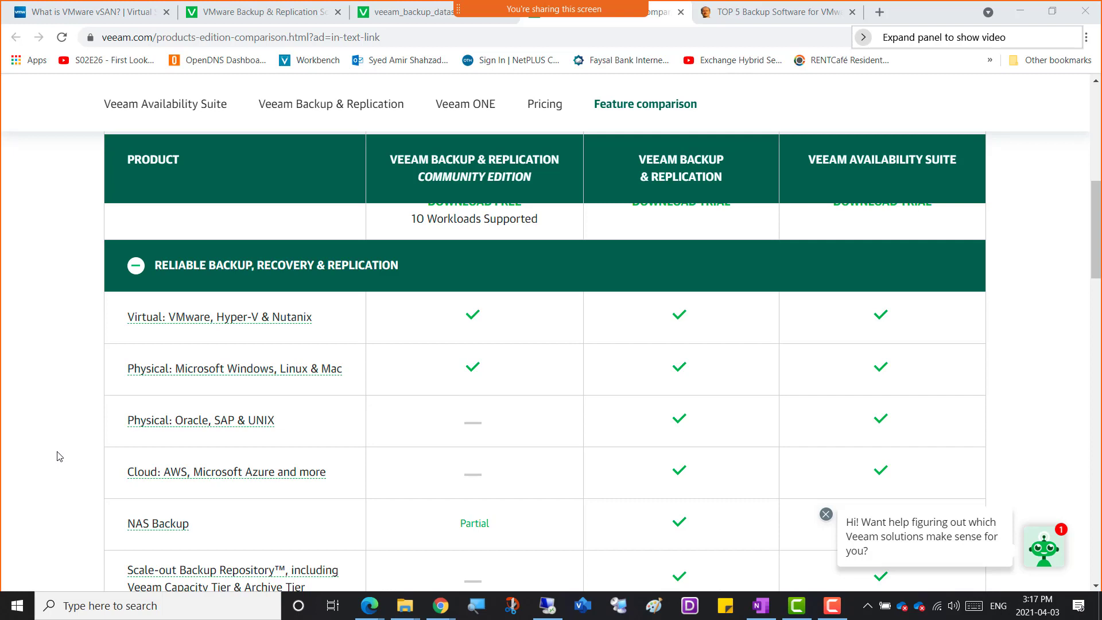
scroll(56, 456, "down", 1)
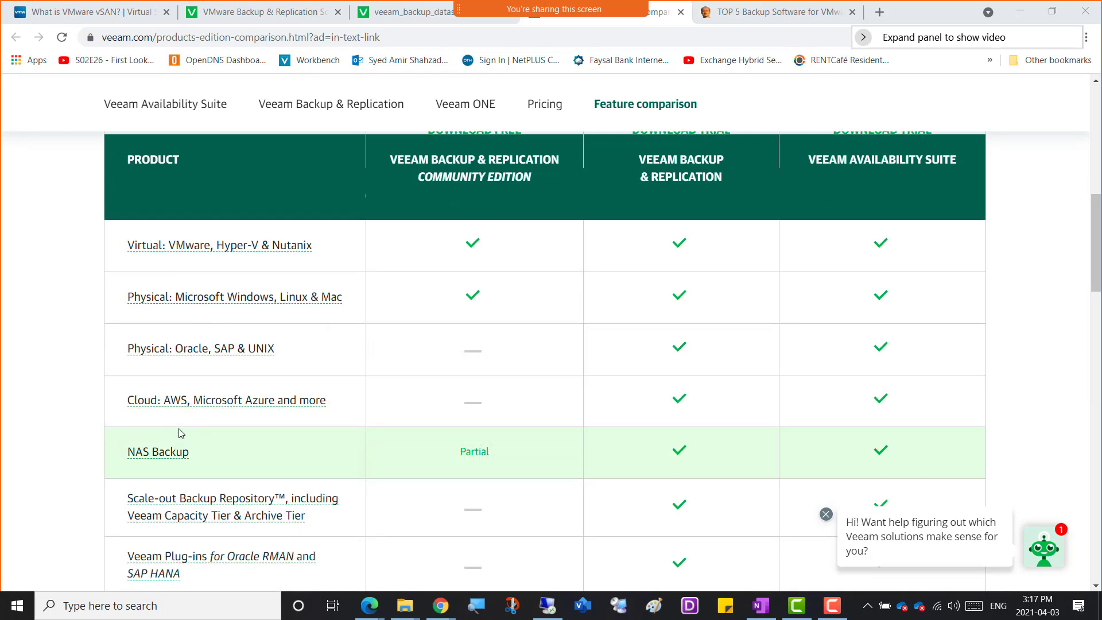
scroll(69, 448, "down", 1)
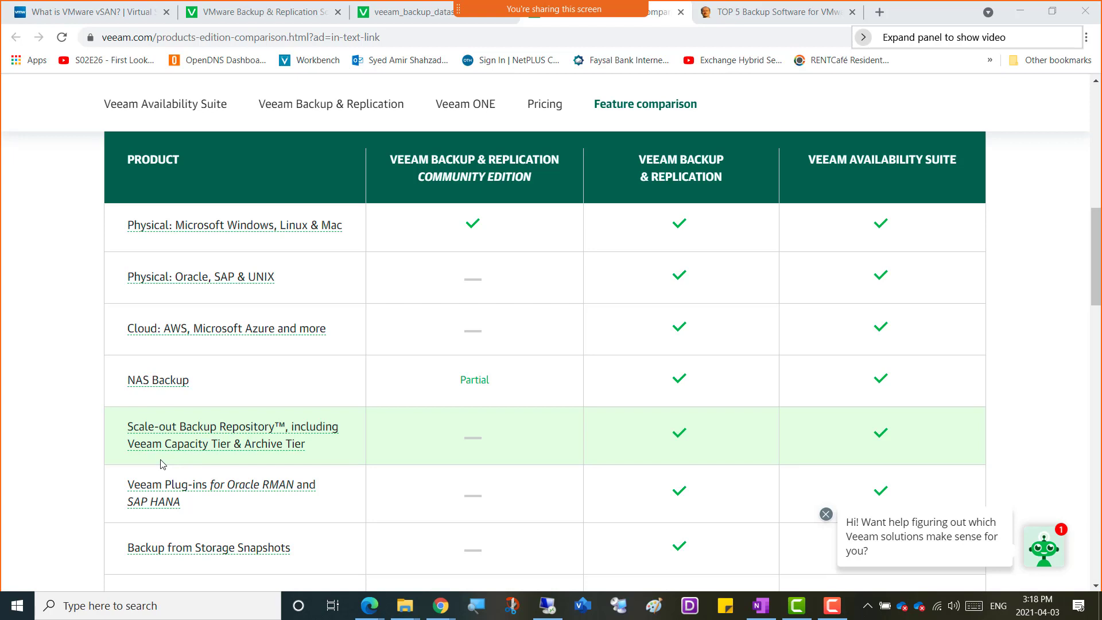
scroll(59, 463, "down", 2)
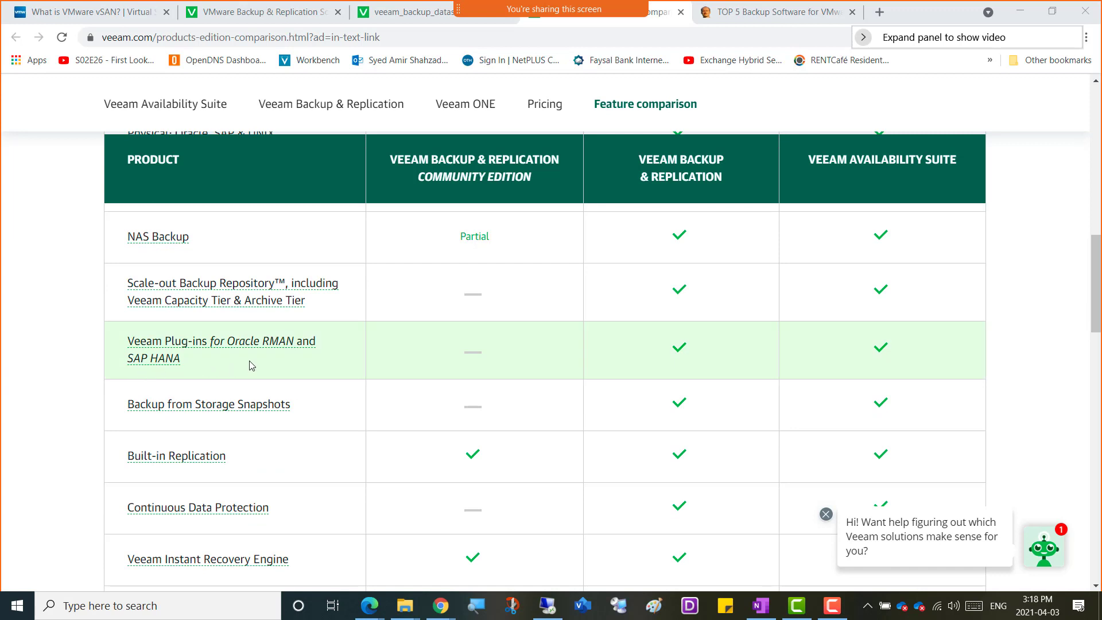
scroll(78, 437, "down", 1)
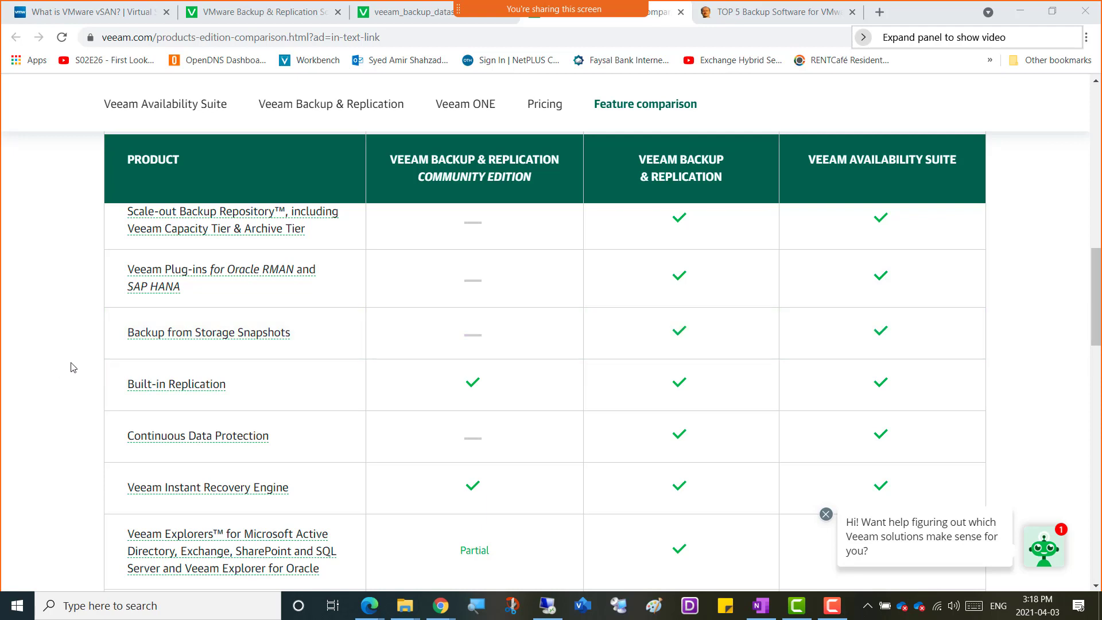
Compare edition support for built-in replication, Continuous Data Protection, instant recovery, Veeam Explorers, DataLabs and API features in the table.
scroll(73, 366, "down", 3)
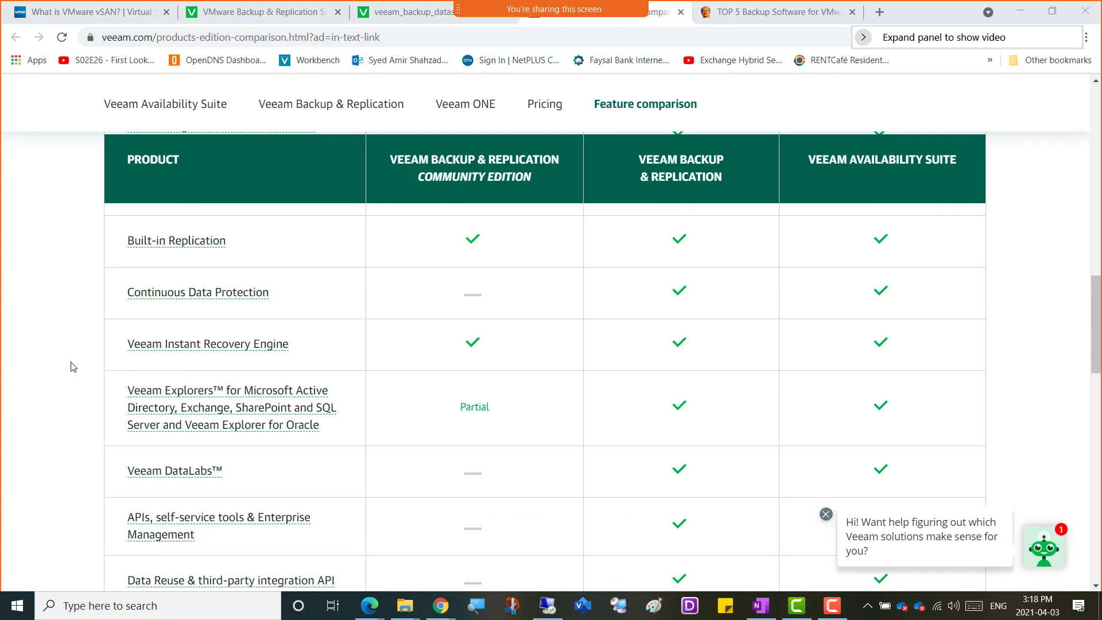
scroll(42, 353, "up", 1)
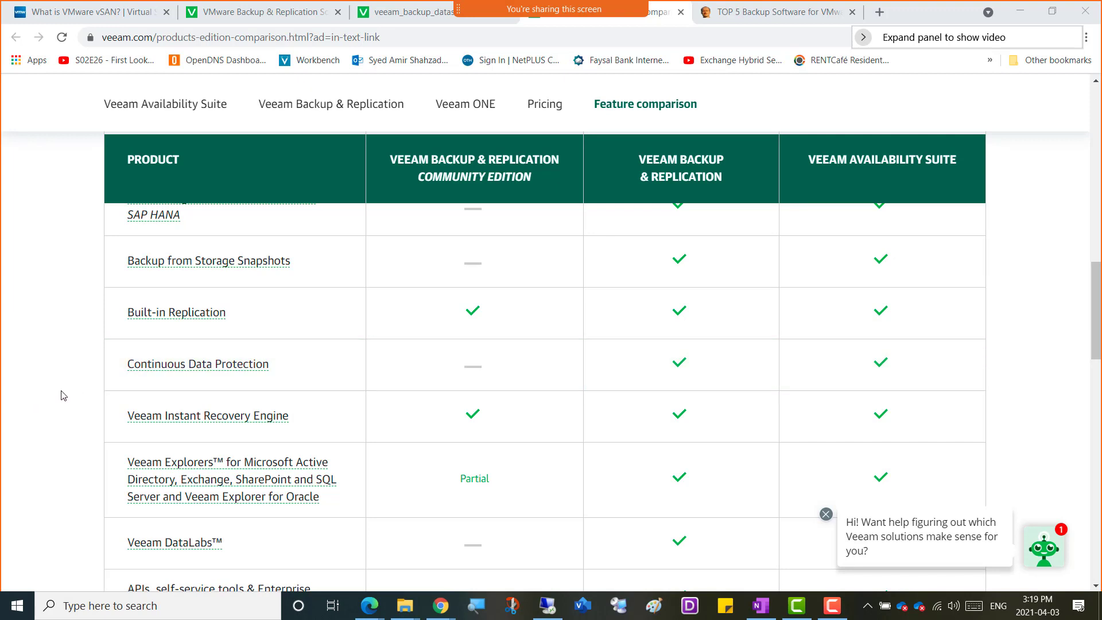
scroll(60, 390, "down", 1)
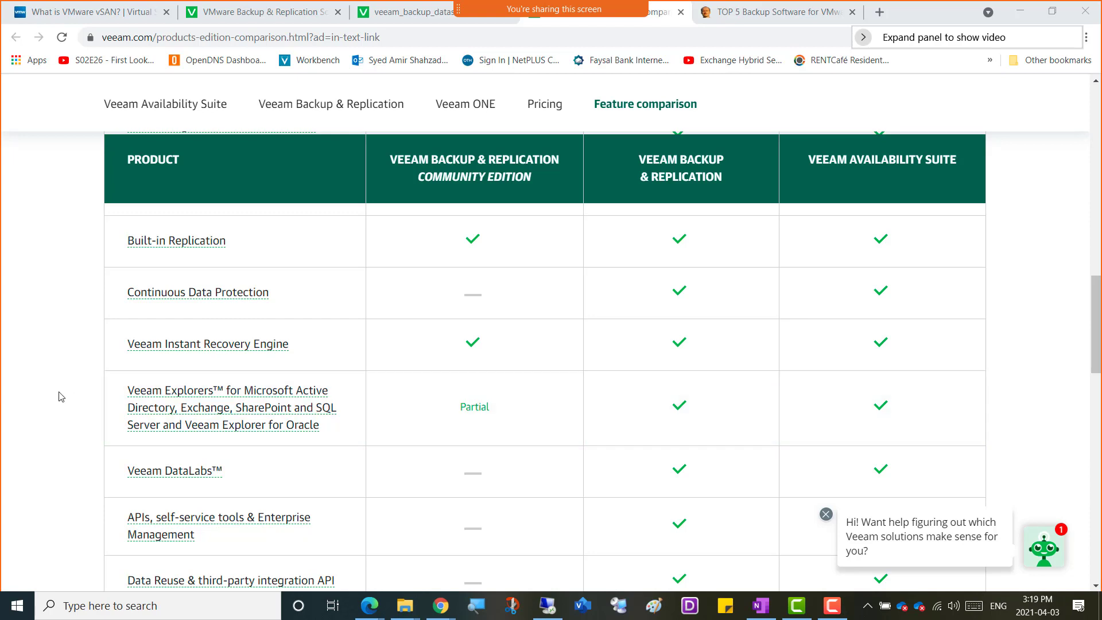
scroll(39, 400, "down", 1)
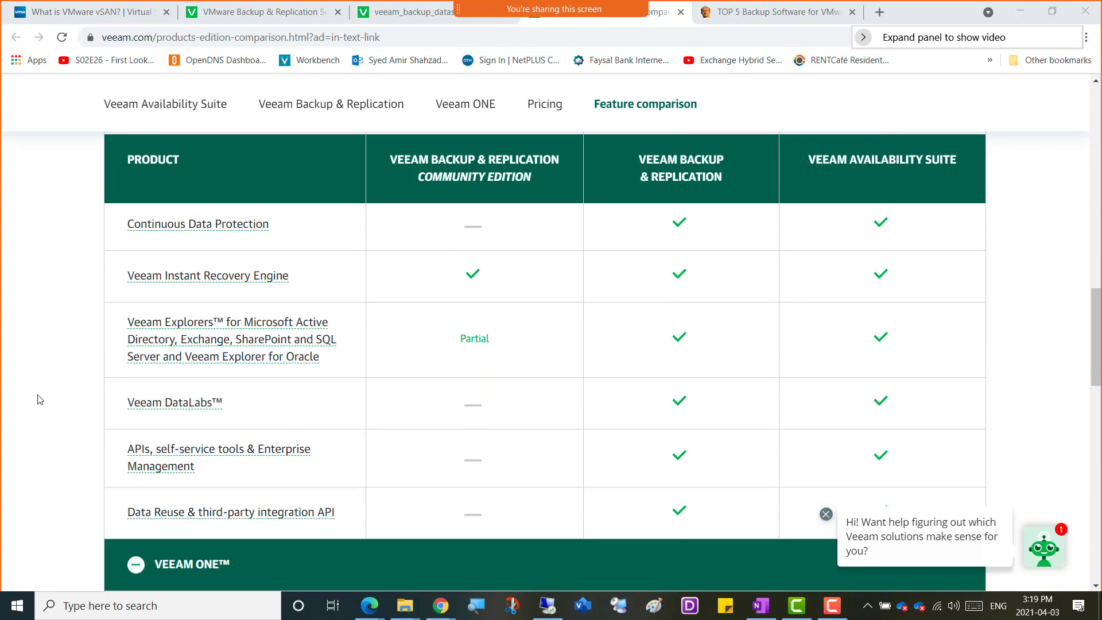
mouse_move(184, 351)
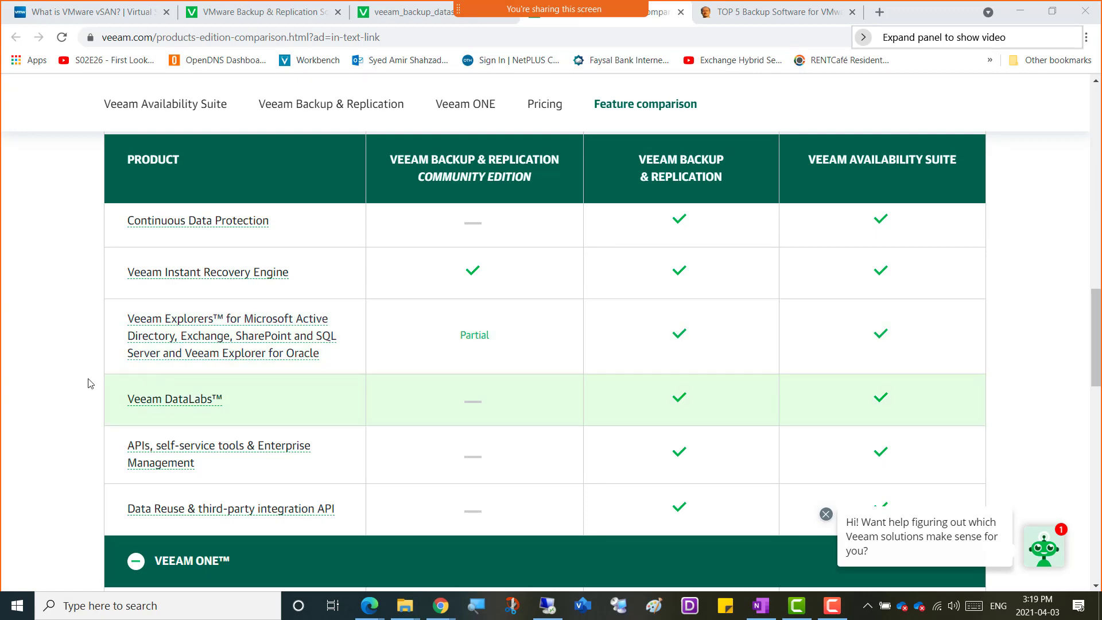
scroll(26, 417, "down", 2)
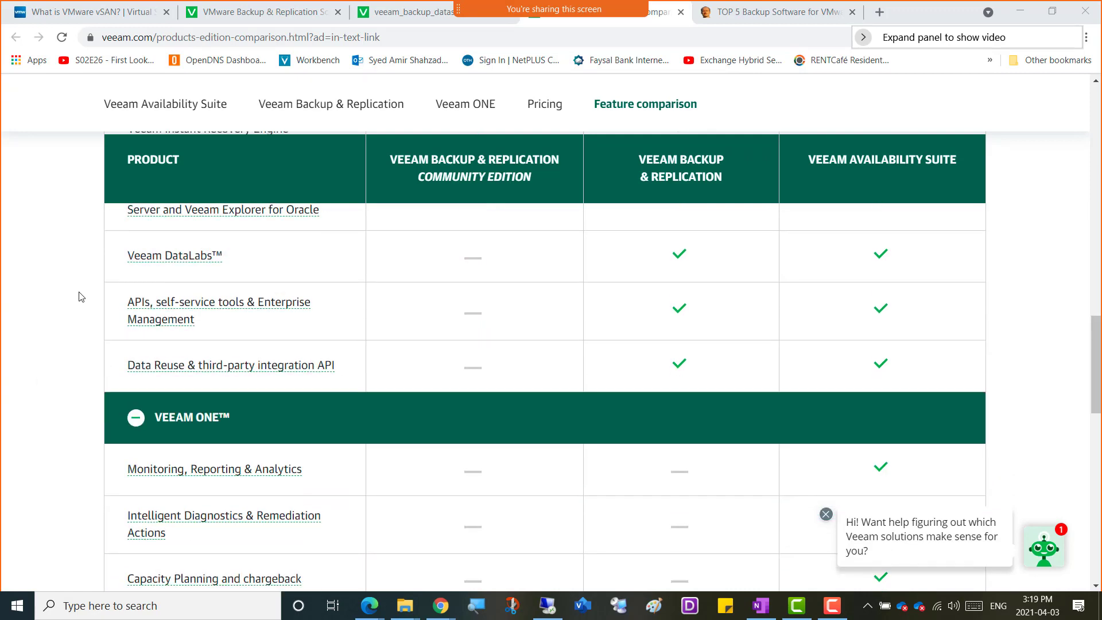
scroll(80, 304, "up", 1)
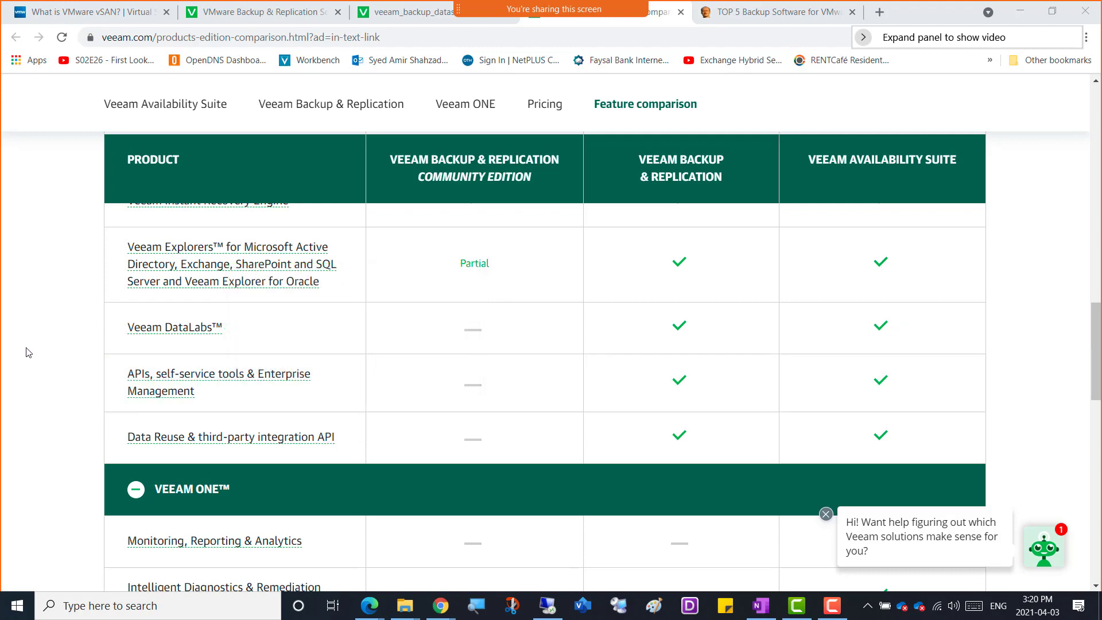
scroll(26, 352, "down", 2)
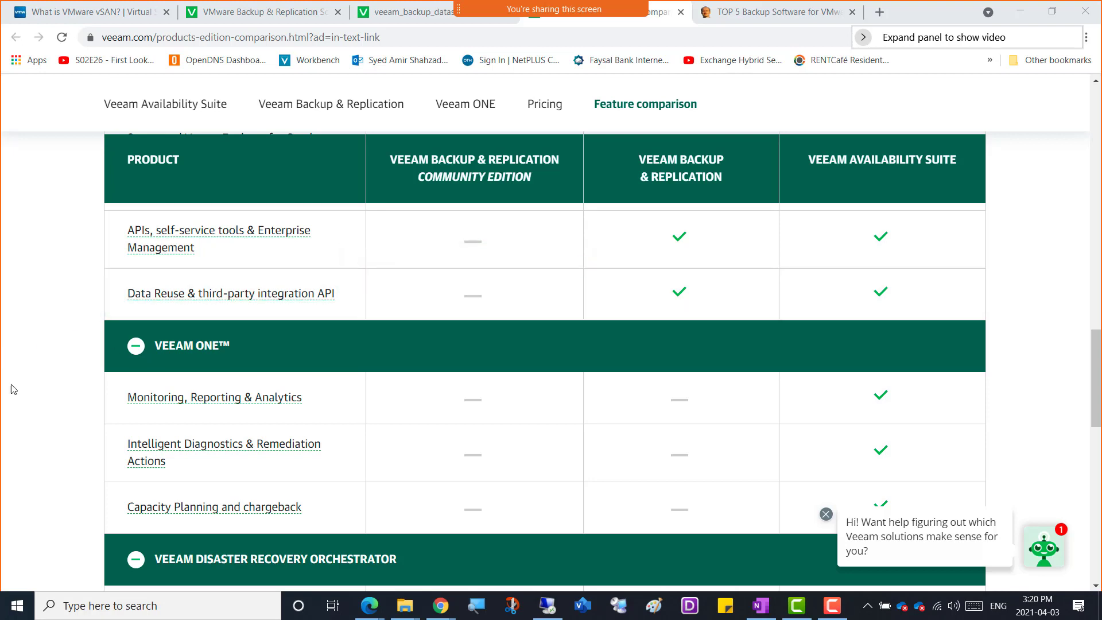
Review the Veeam ONE and Veeam Disaster Recovery Orchestrator sections of the comparison table across the three editions.
scroll(9, 429, "down", 1)
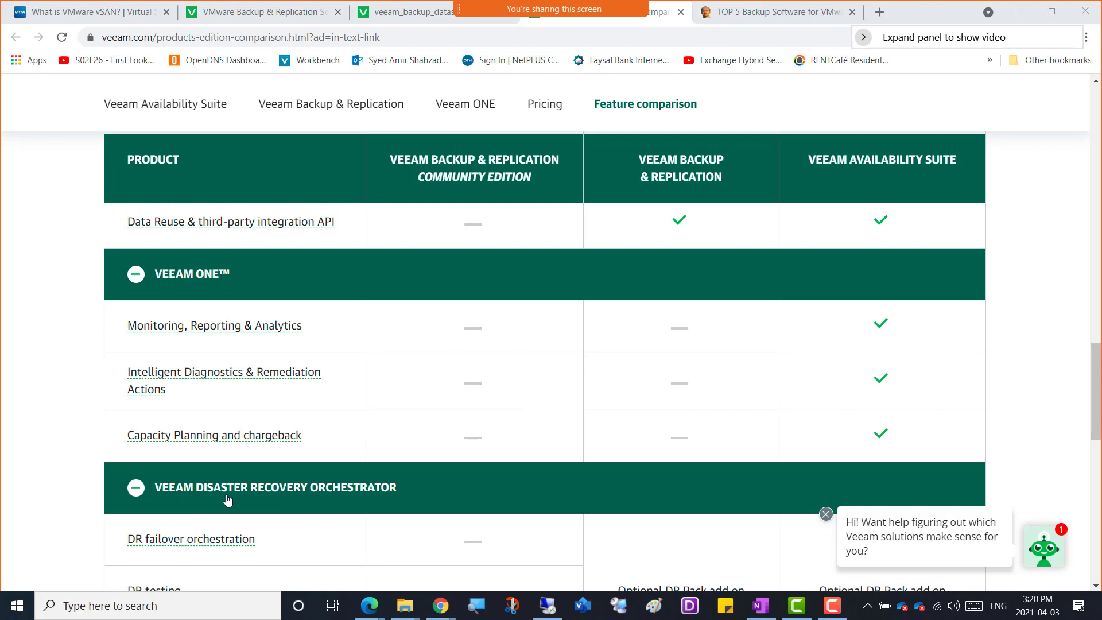
mouse_move(149, 382)
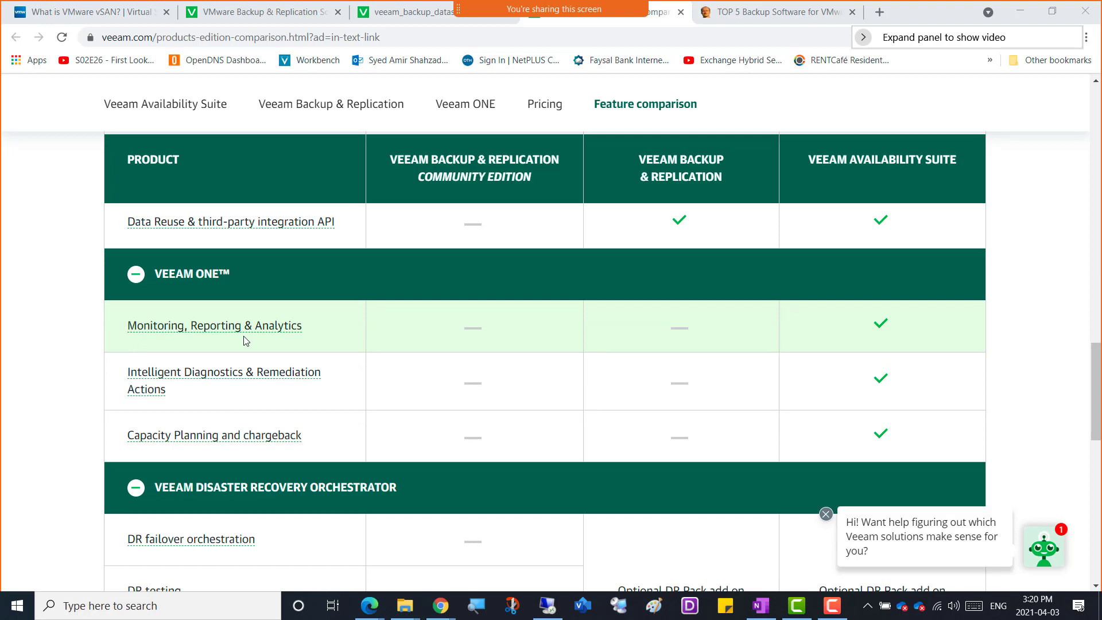
mouse_move(124, 335)
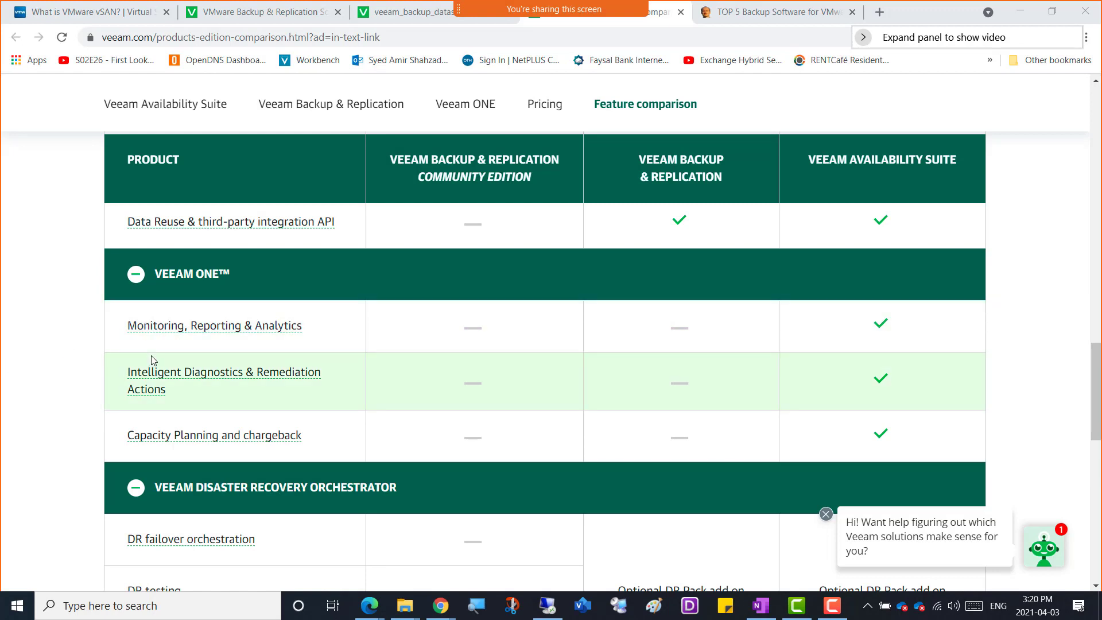
scroll(20, 423, "down", 3)
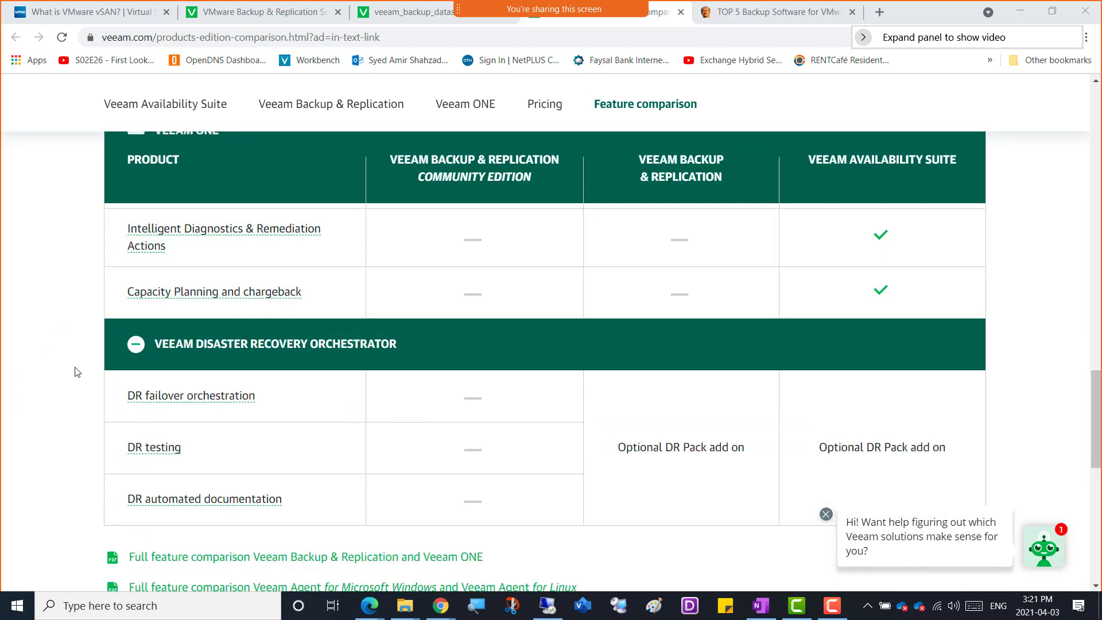
scroll(41, 397, "down", 3)
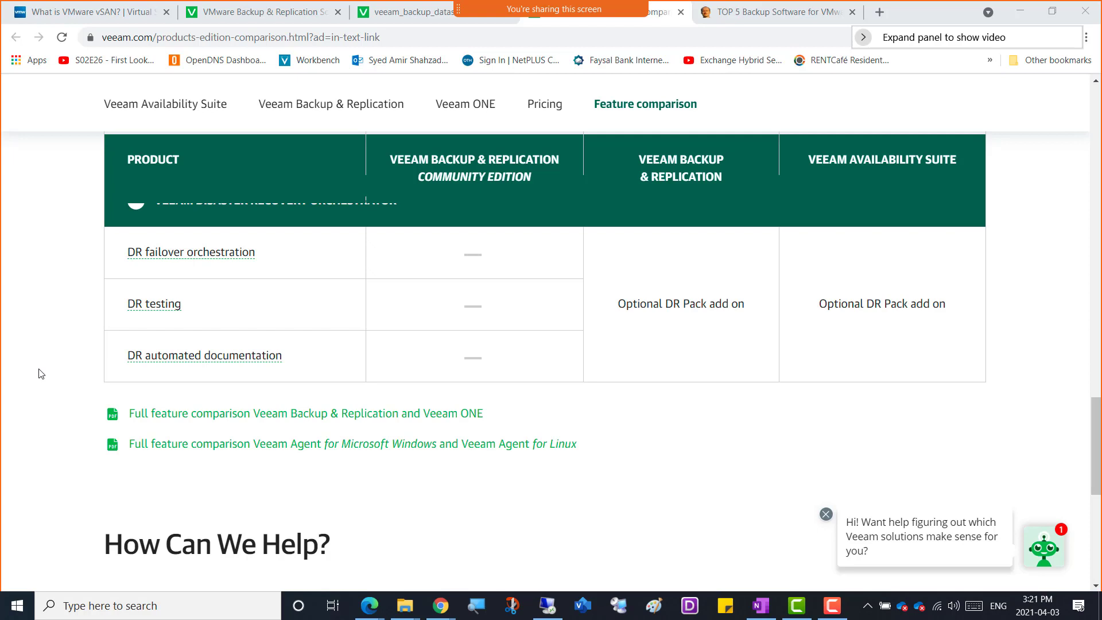
Search the web in a new tab for "netbackup vs backup exec" and look through the results.
left_click(885, 16)
type("netback")
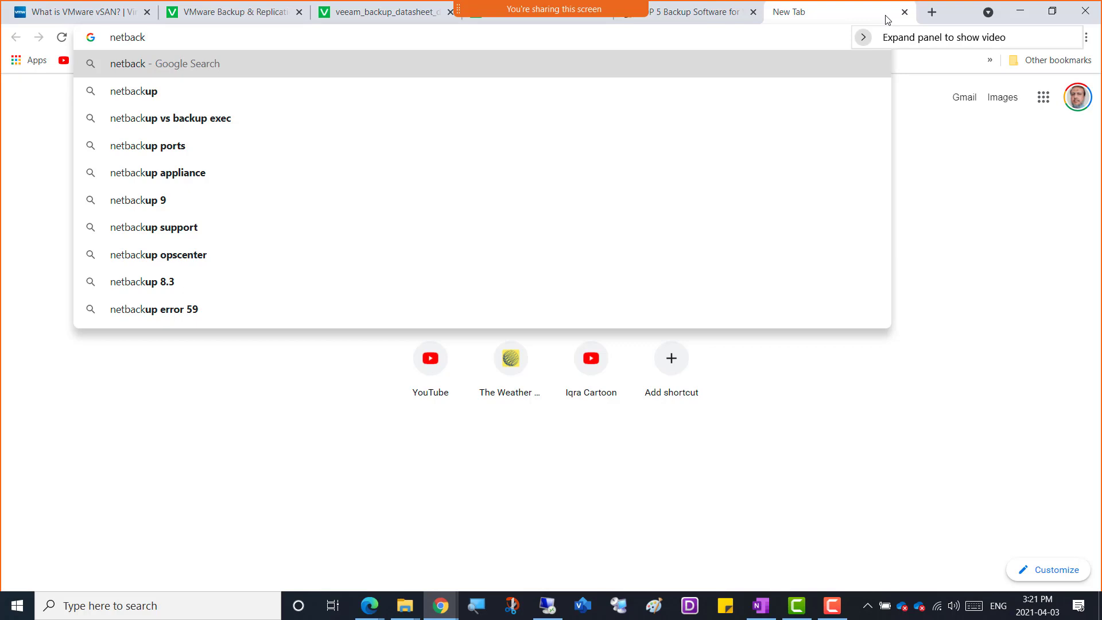
key("Down")
key("Down")
key("Return")
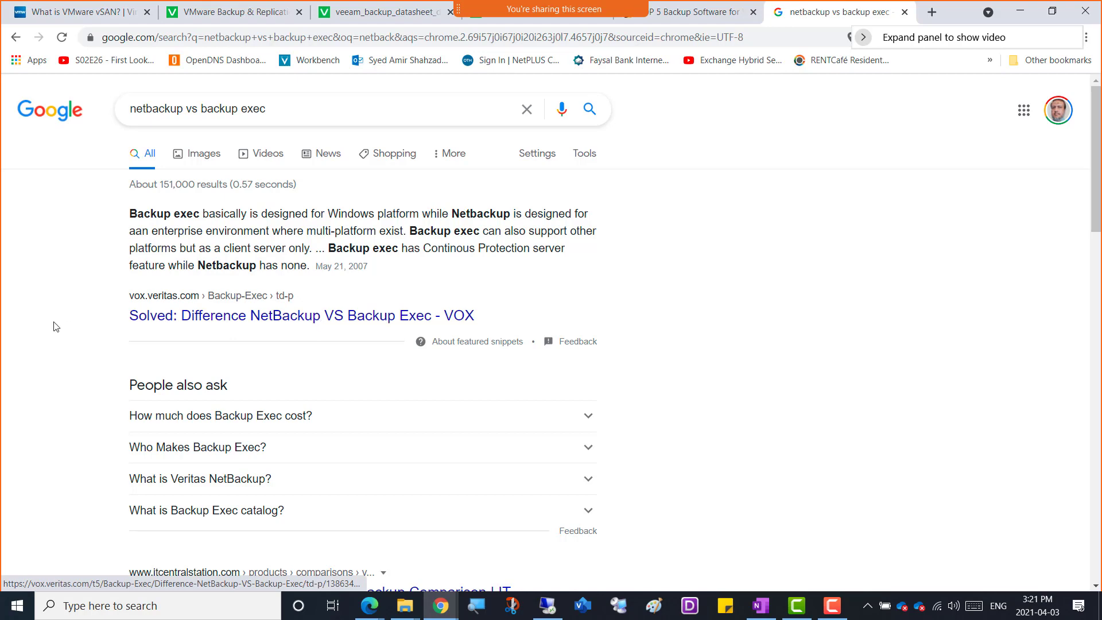
scroll(56, 327, "down", 5)
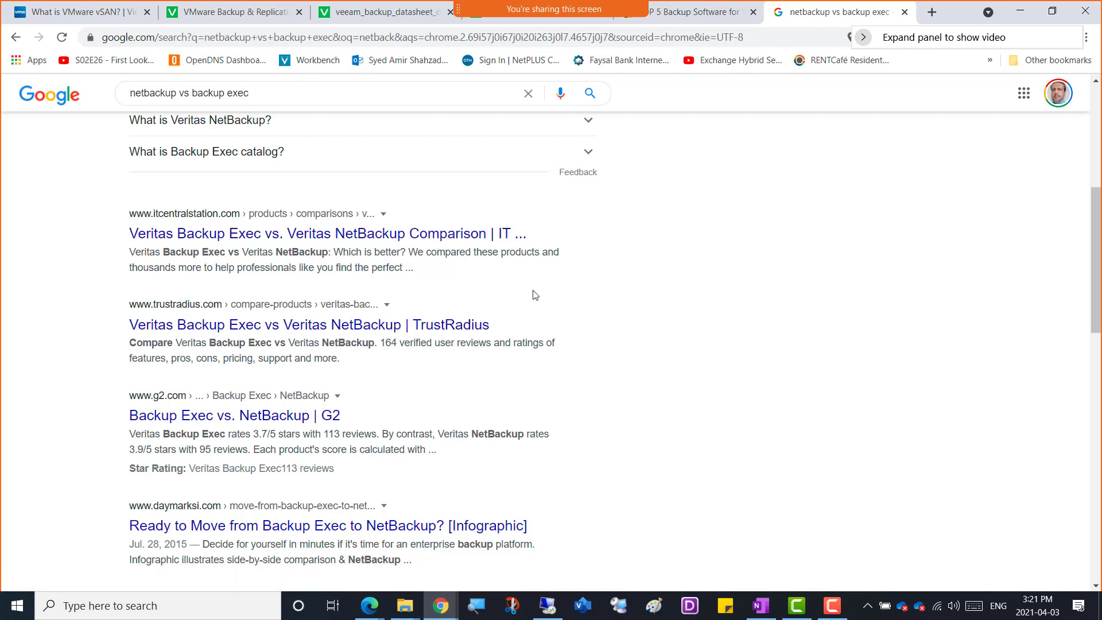
Return to the Veeam backup datasheet PDF and read its second page through the licensing and expanding ecosystem sections.
left_click(236, 16)
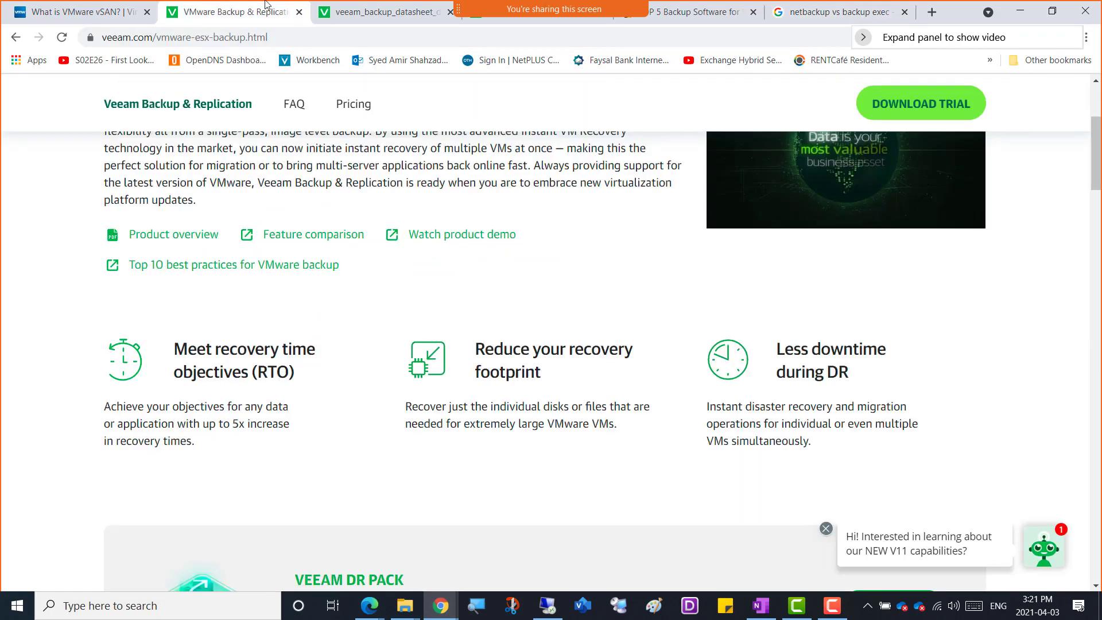
left_click(381, 14)
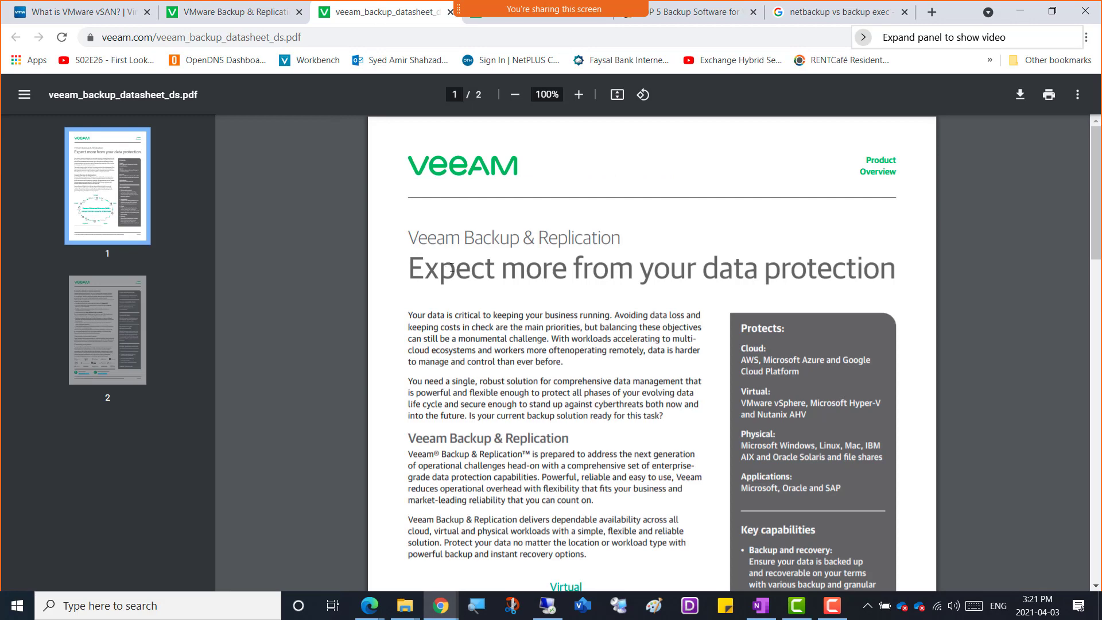
scroll(452, 268, "down", 5)
scroll(452, 267, "down", 8)
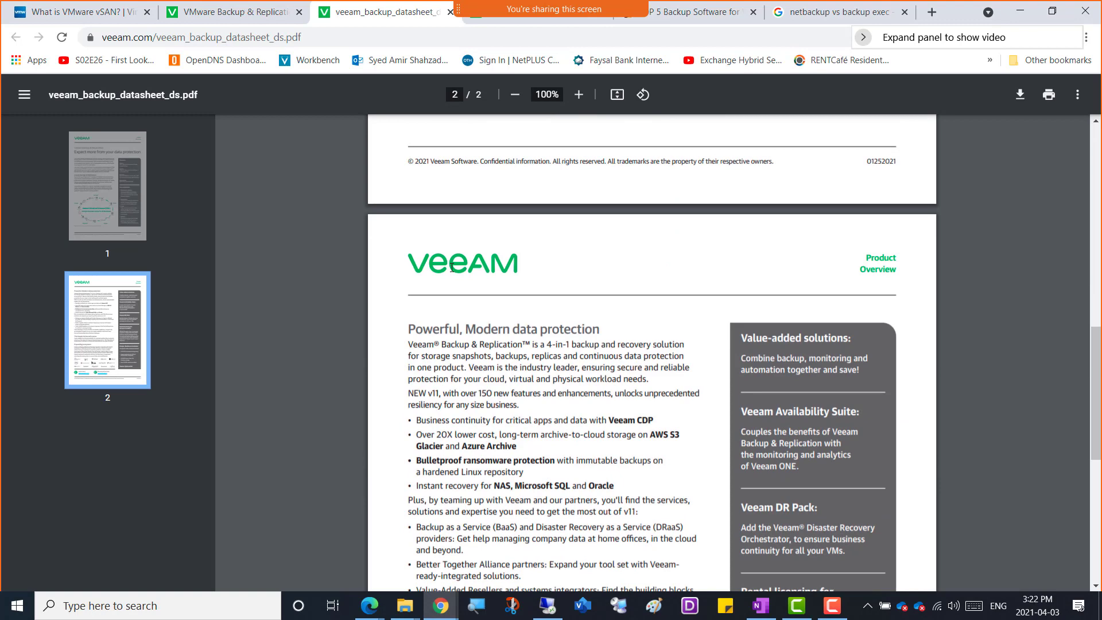
scroll(452, 267, "down", 4)
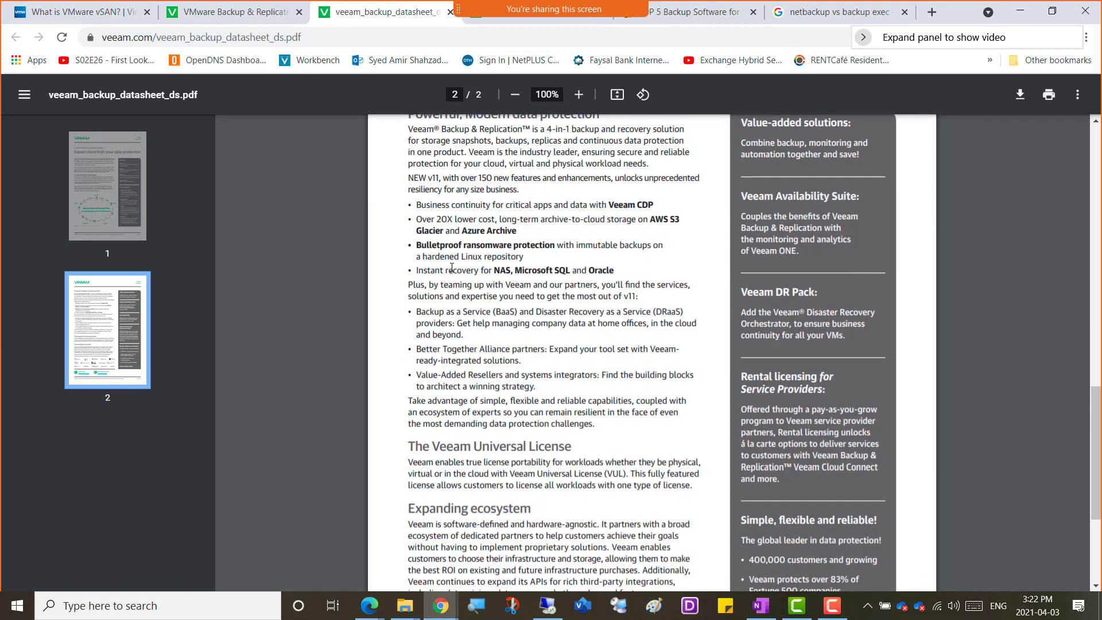
scroll(451, 267, "down", 4)
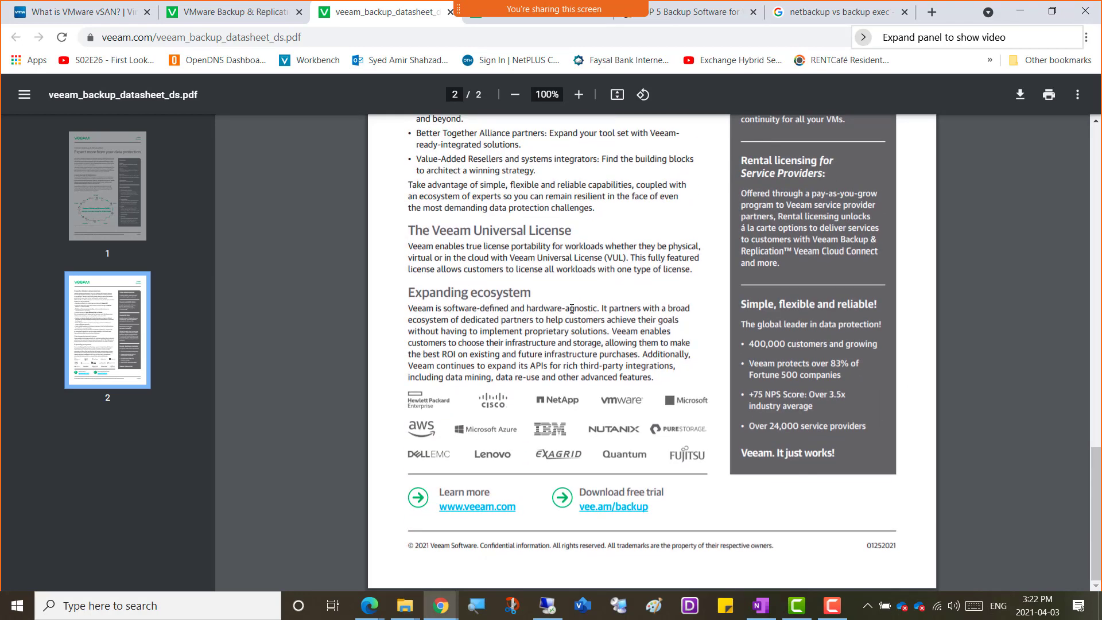
scroll(571, 309, "up", 8)
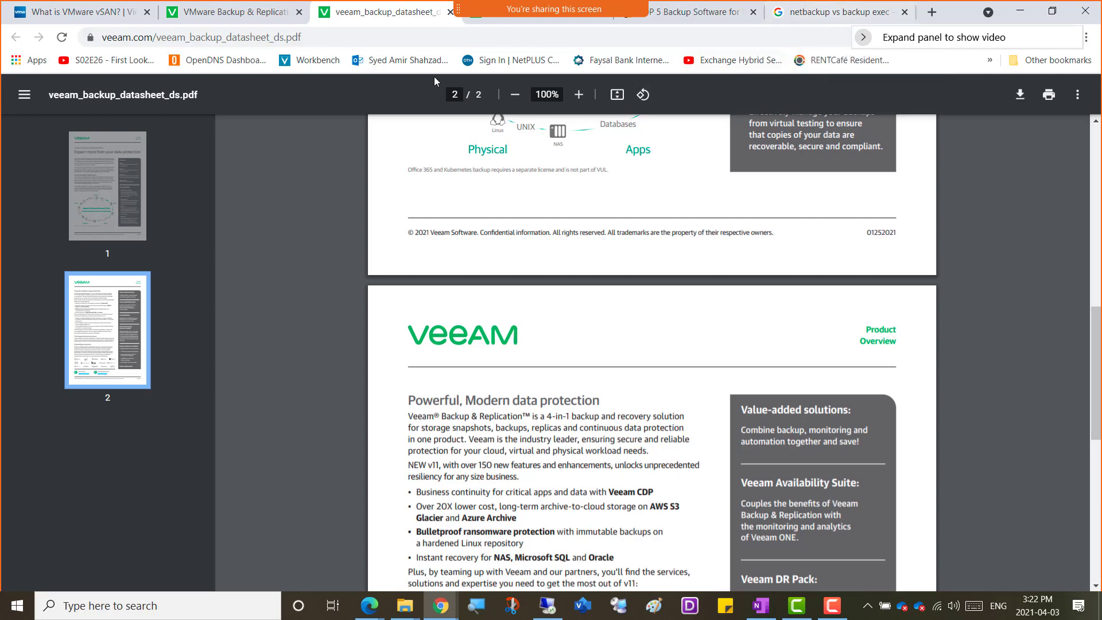
Go back to the VMware Backup & Replication page and review the DR Pack and VMware Backup sections.
left_click(239, 18)
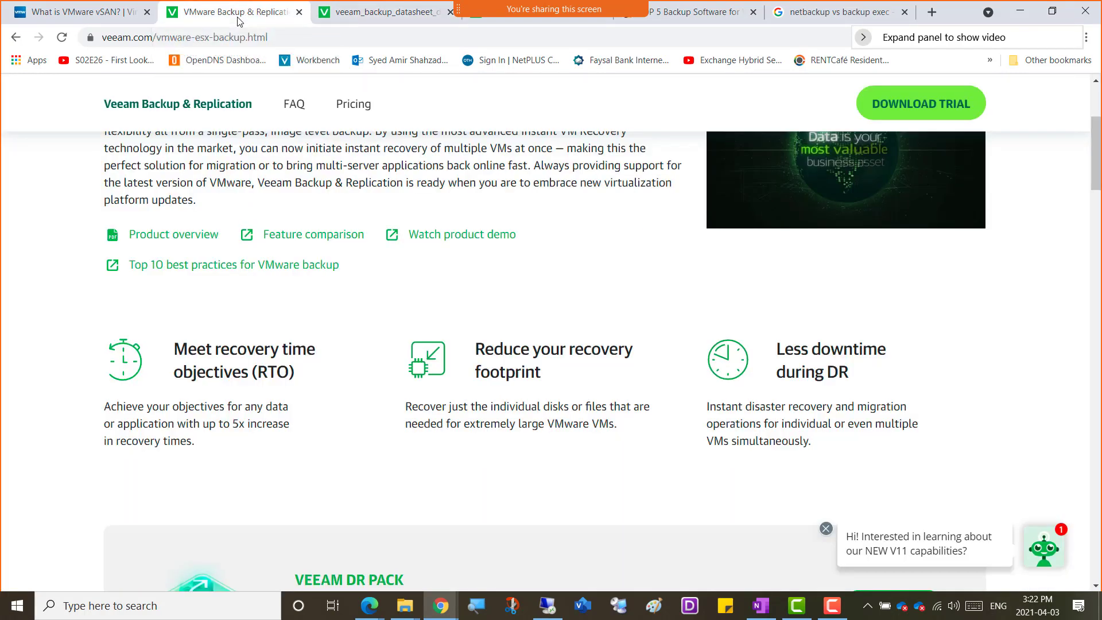
scroll(18, 379, "down", 6)
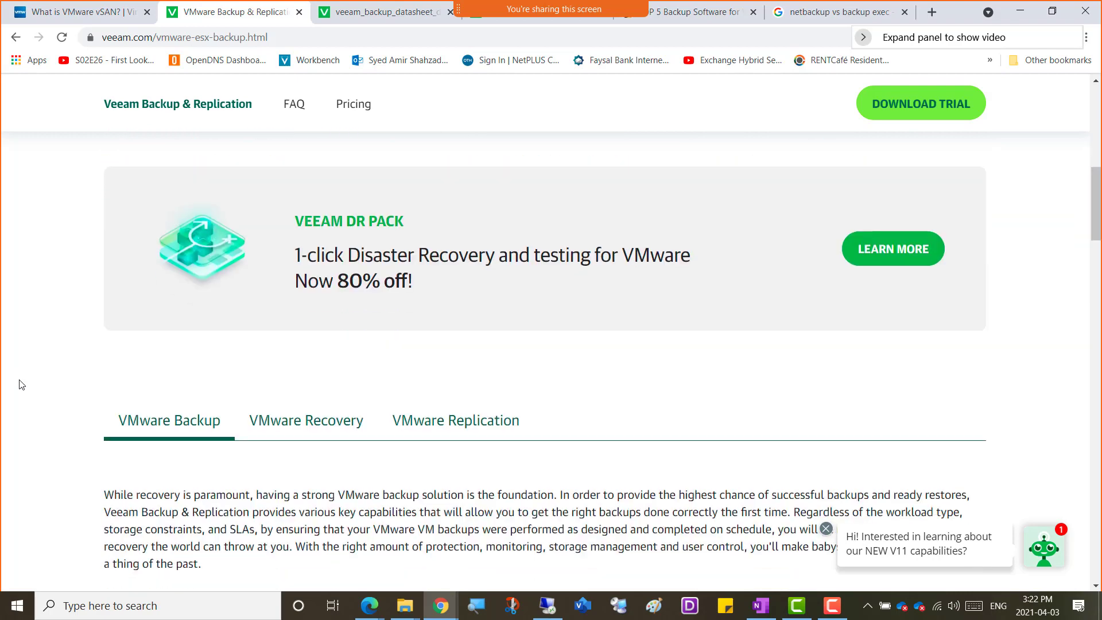
scroll(21, 385, "down", 2)
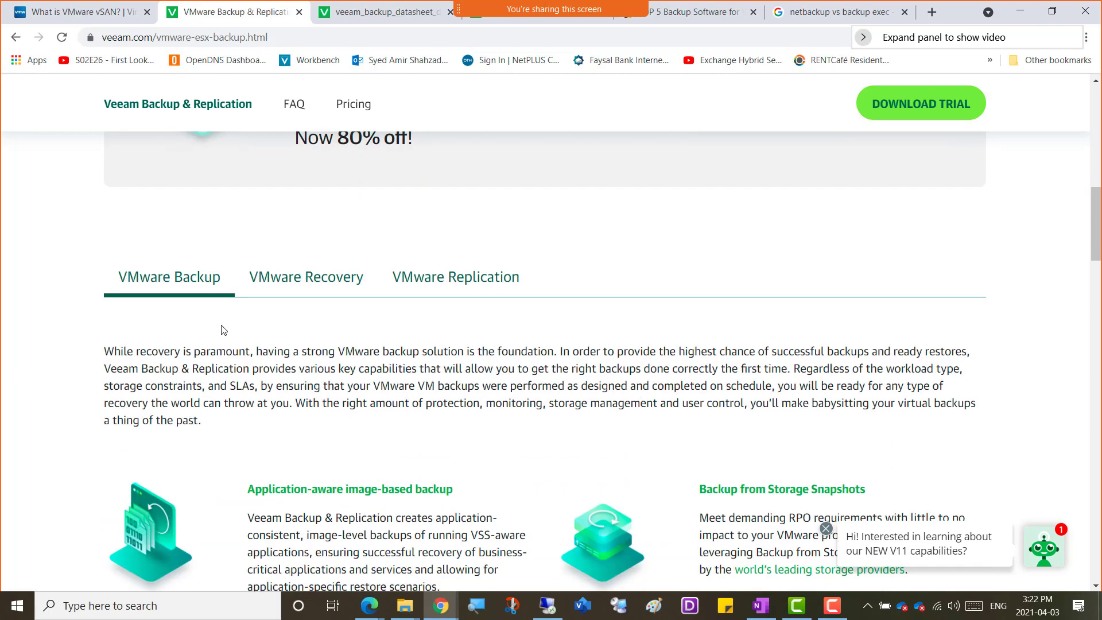
scroll(67, 357, "down", 1)
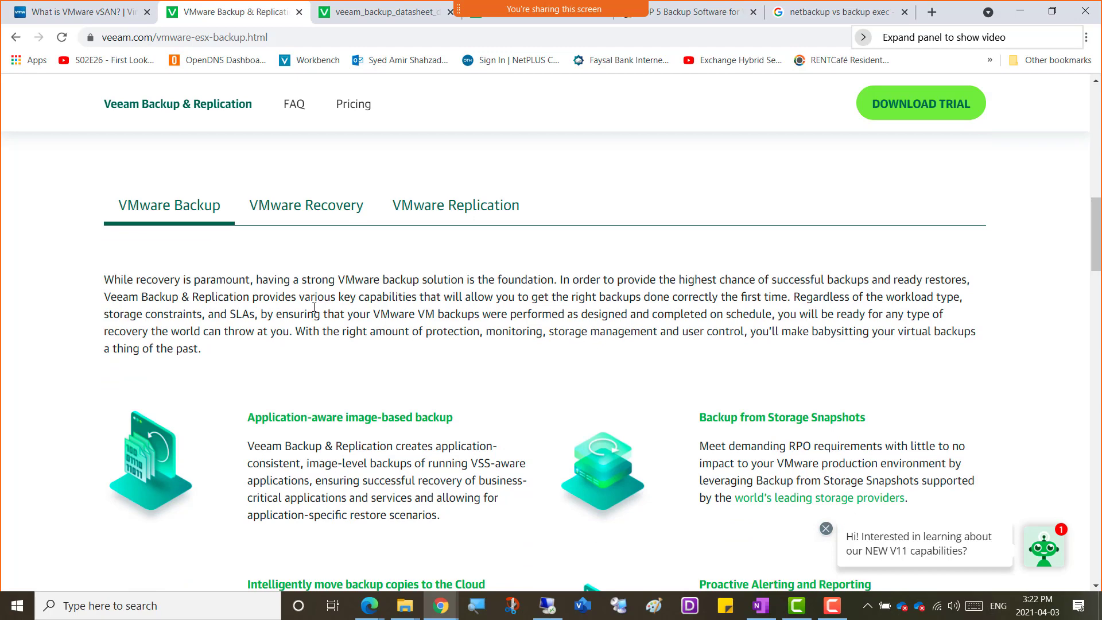
Switch to VMware Workstation and, in the Win01 guest's browser, dismiss the restore prompt and proceed past the certificate warning to vcsa.netplus.local.
left_click(548, 605)
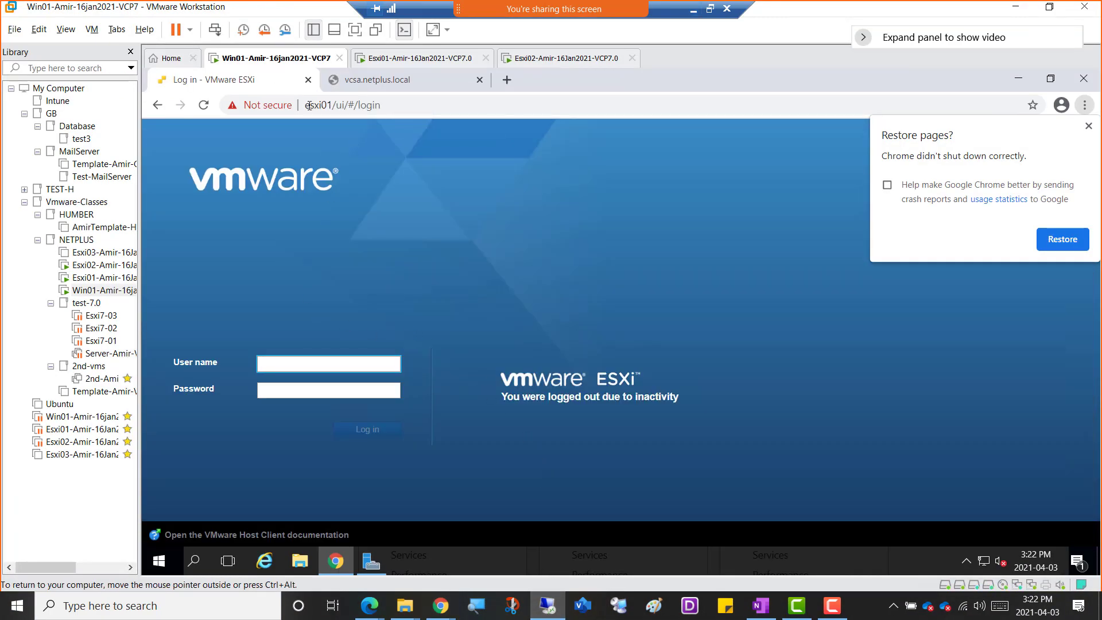
left_click(387, 87)
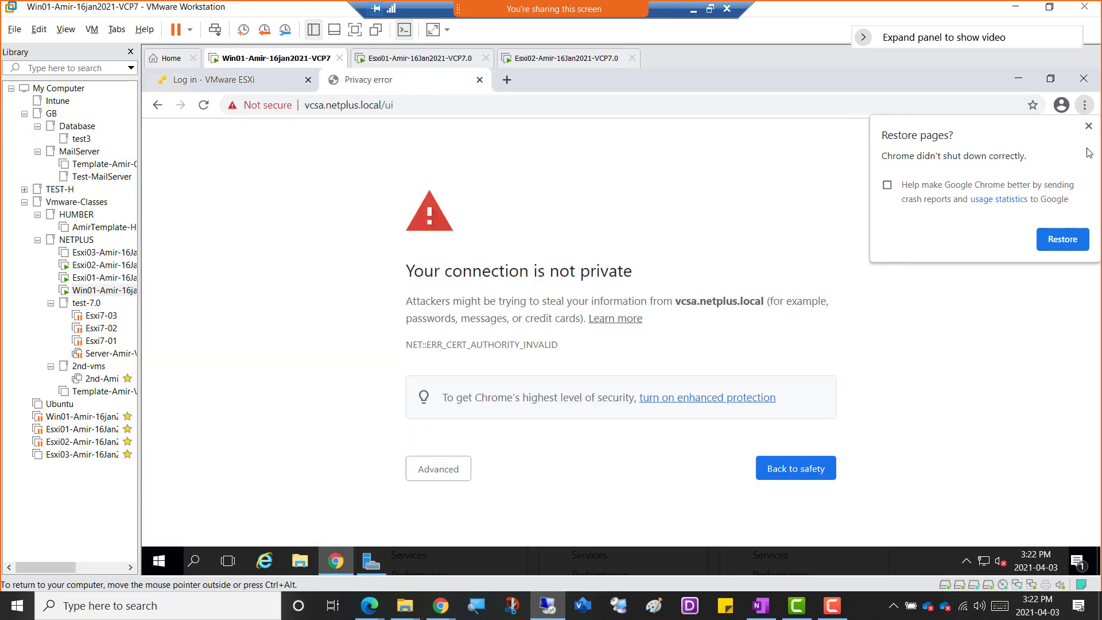
left_click(1085, 131)
left_click(433, 468)
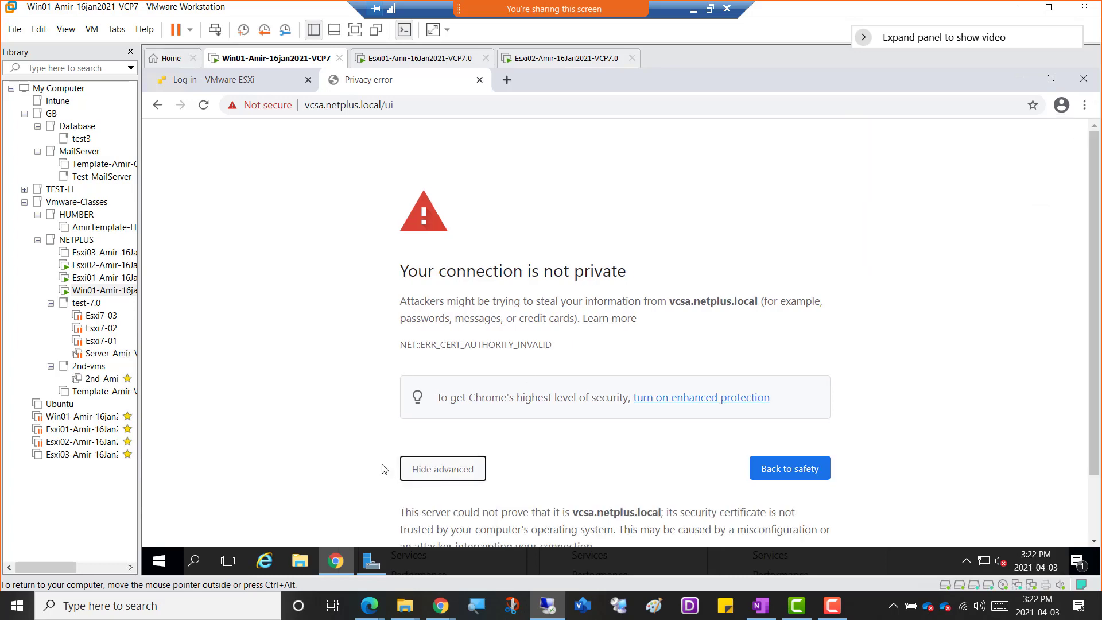
scroll(337, 440, "down", 2)
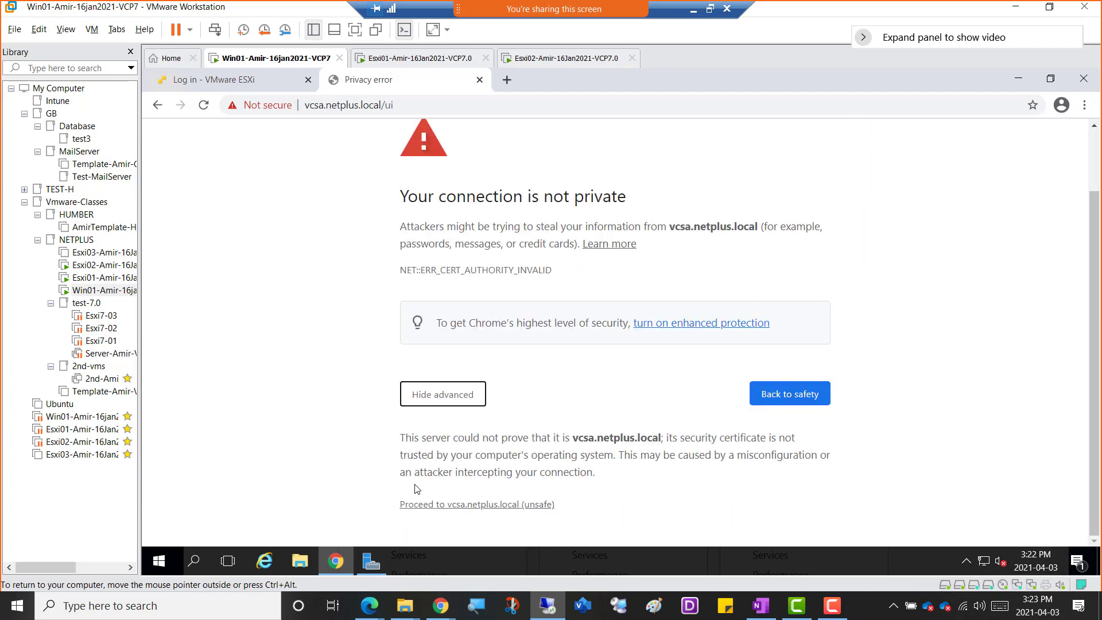
left_click(450, 505)
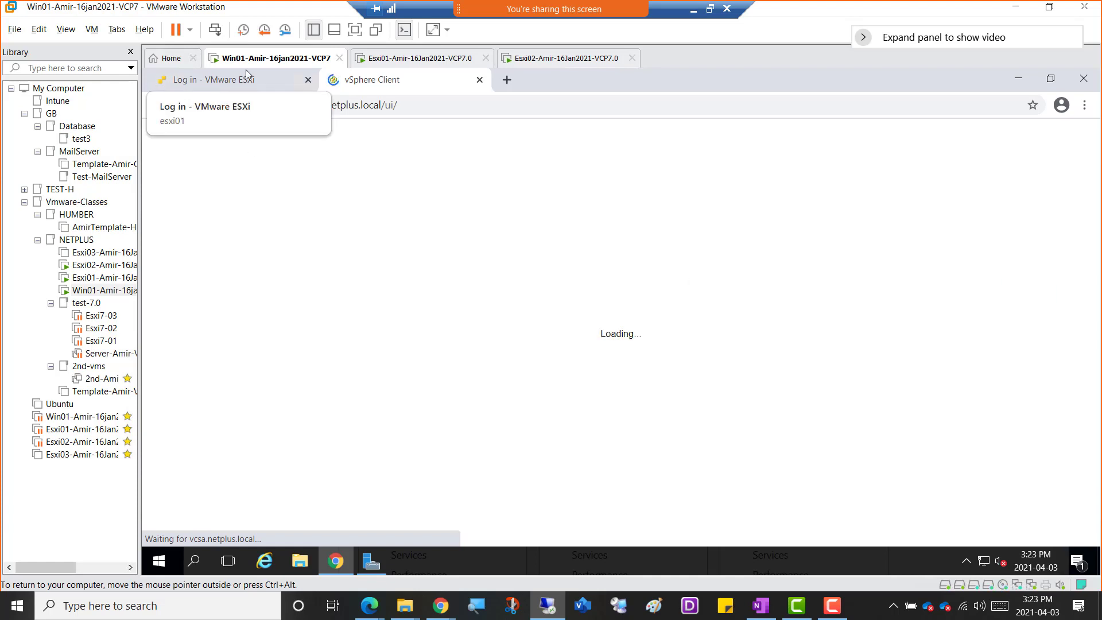
View the Win01 virtual machine's settings and close them.
right_click(261, 63)
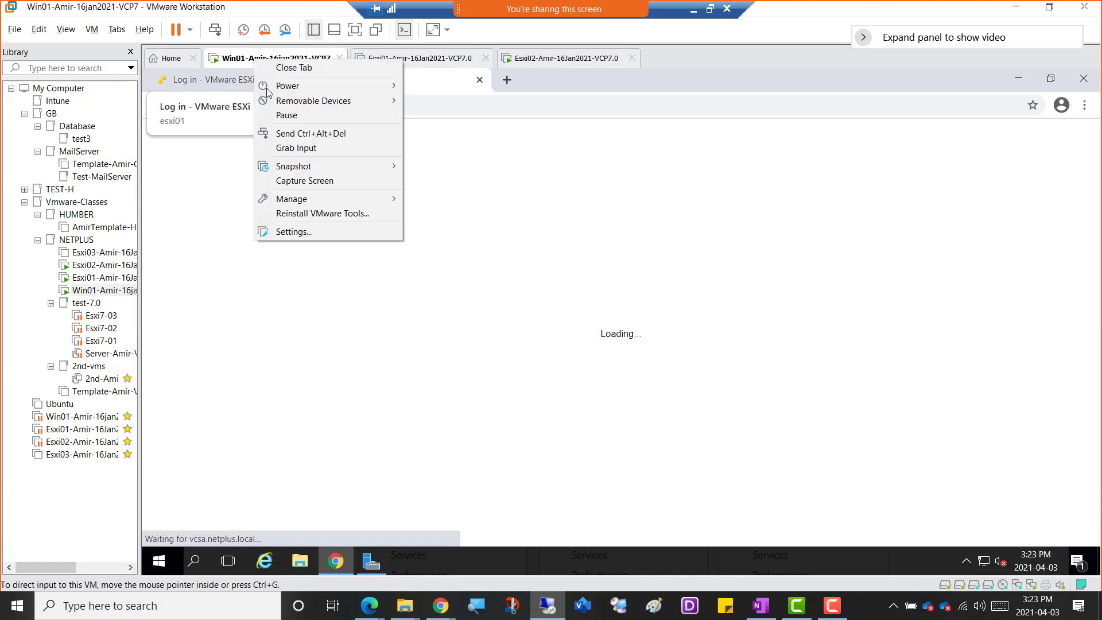
left_click(310, 232)
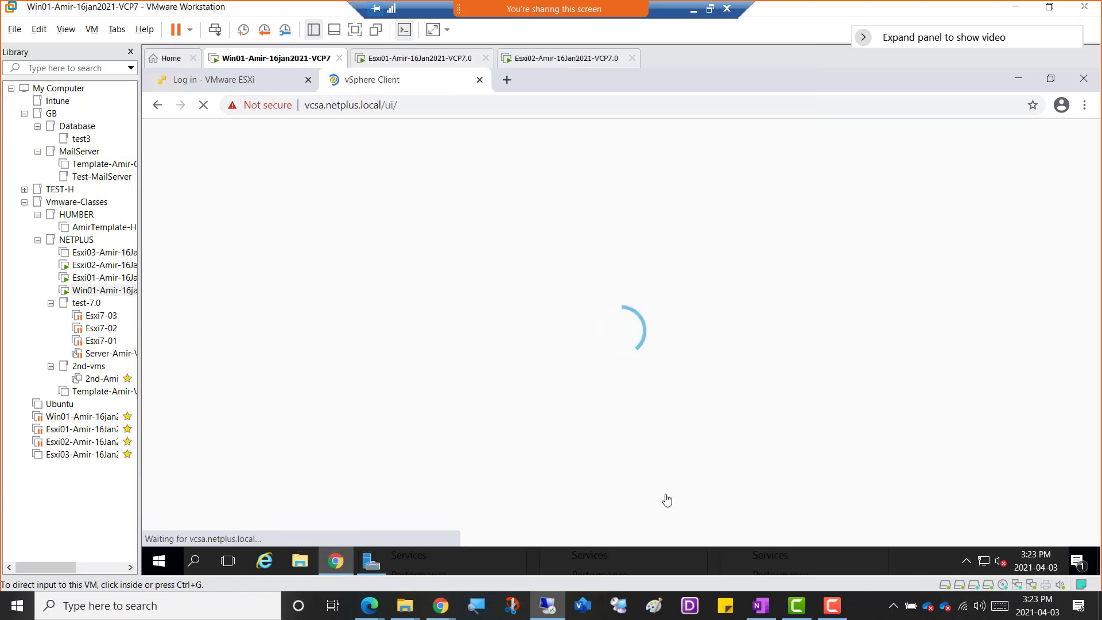
left_click(713, 542)
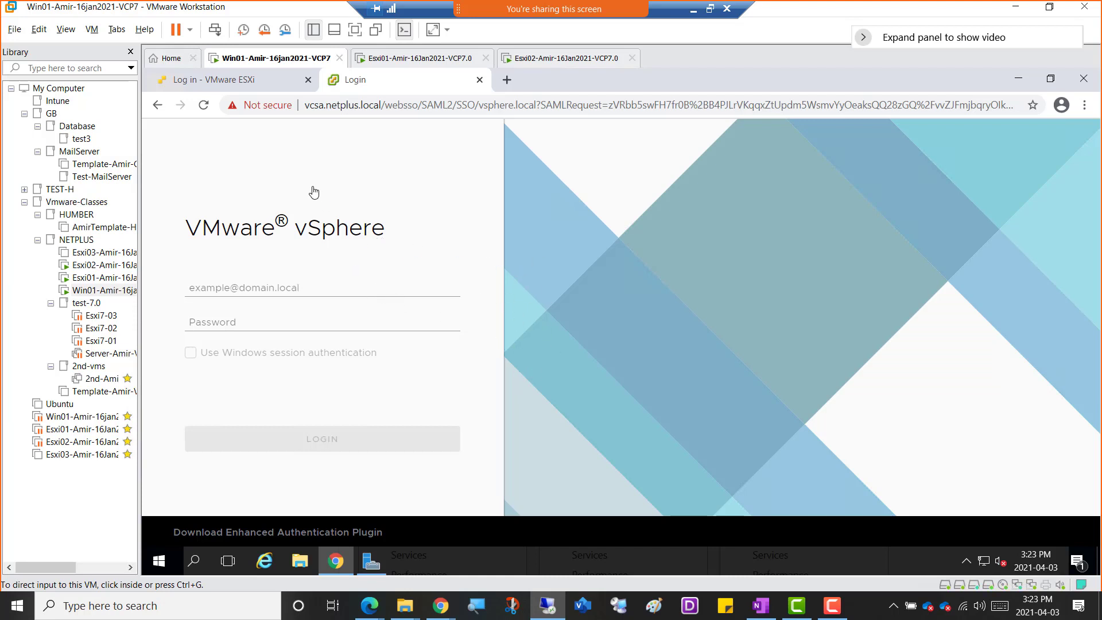
Check the memory allocation in the Win01 virtual machine's settings and close them without changes.
right_click(243, 60)
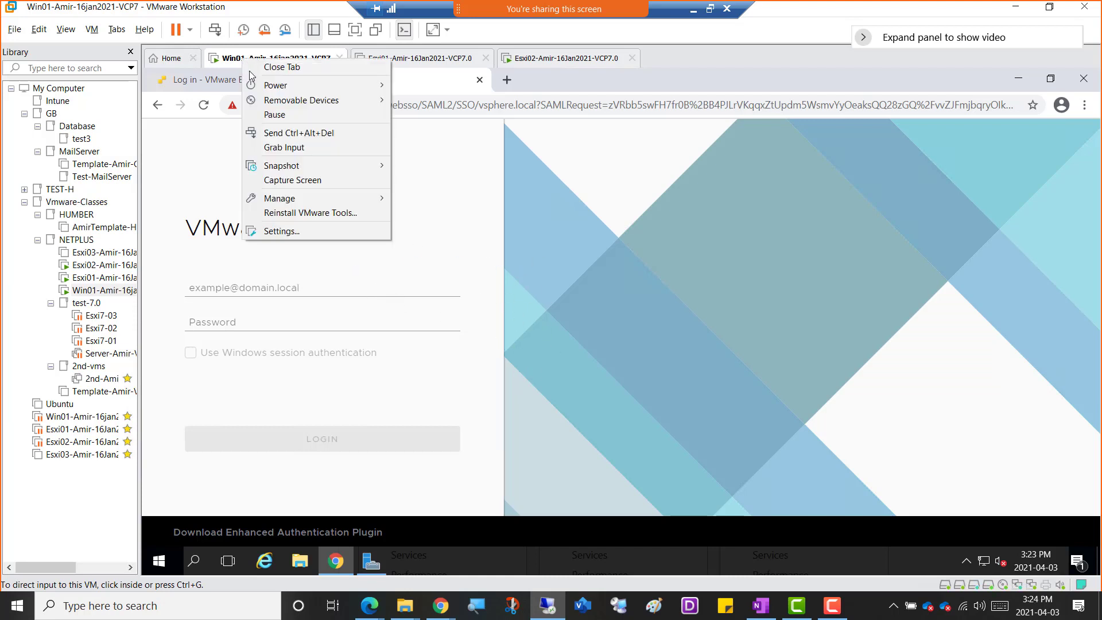
left_click(289, 233)
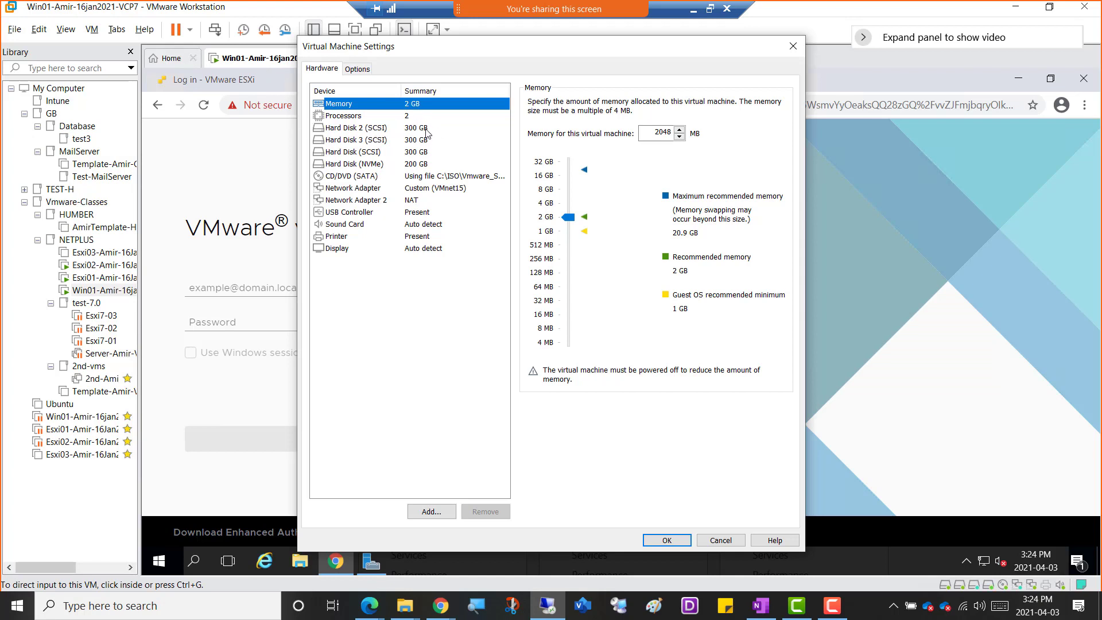
left_click(720, 541)
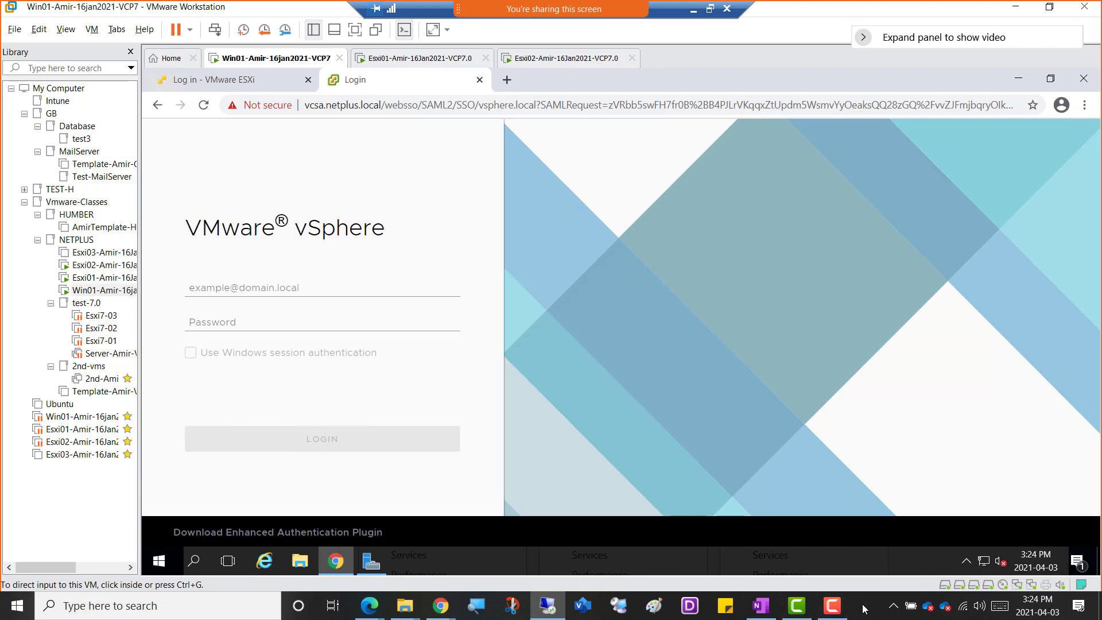
Check the host computer's memory usage in Task Manager and close it.
left_click(171, 598)
left_click(818, 485)
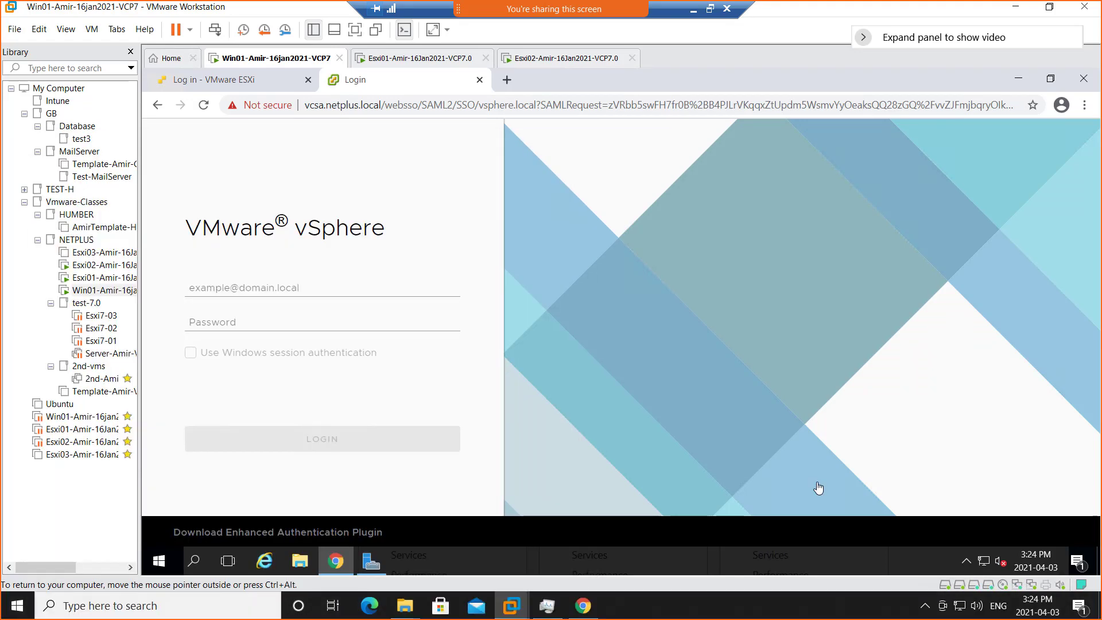
right_click(751, 612)
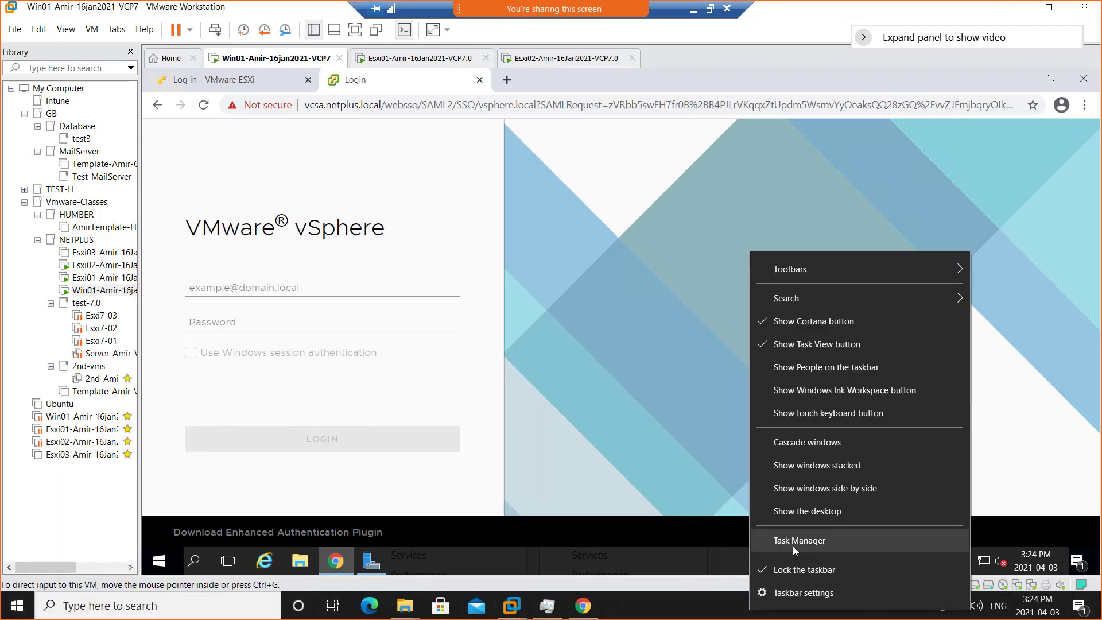
left_click(794, 546)
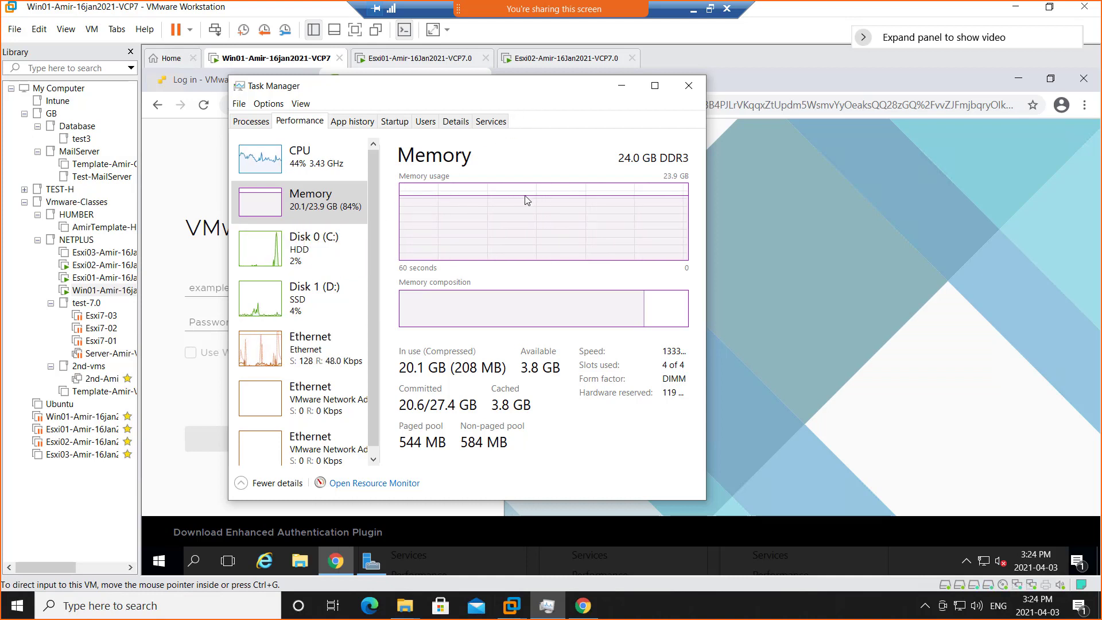
left_click(690, 84)
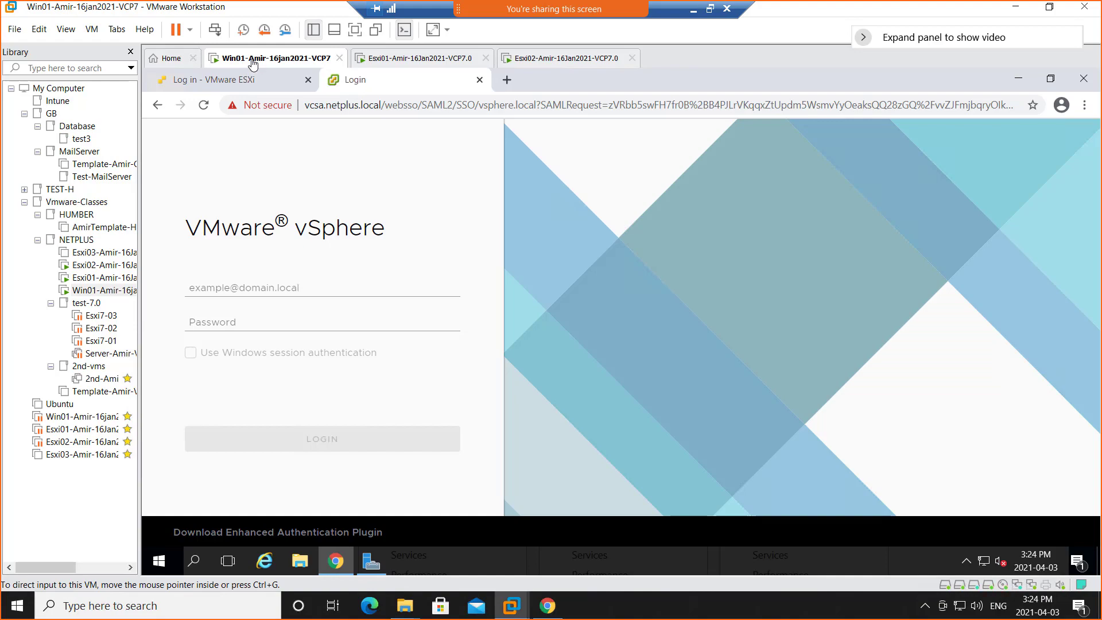
Switch to the Week12 OneNote page and add a "---Lab-----" sub-bullet below "How to restore from backup a VM".
left_click(694, 9)
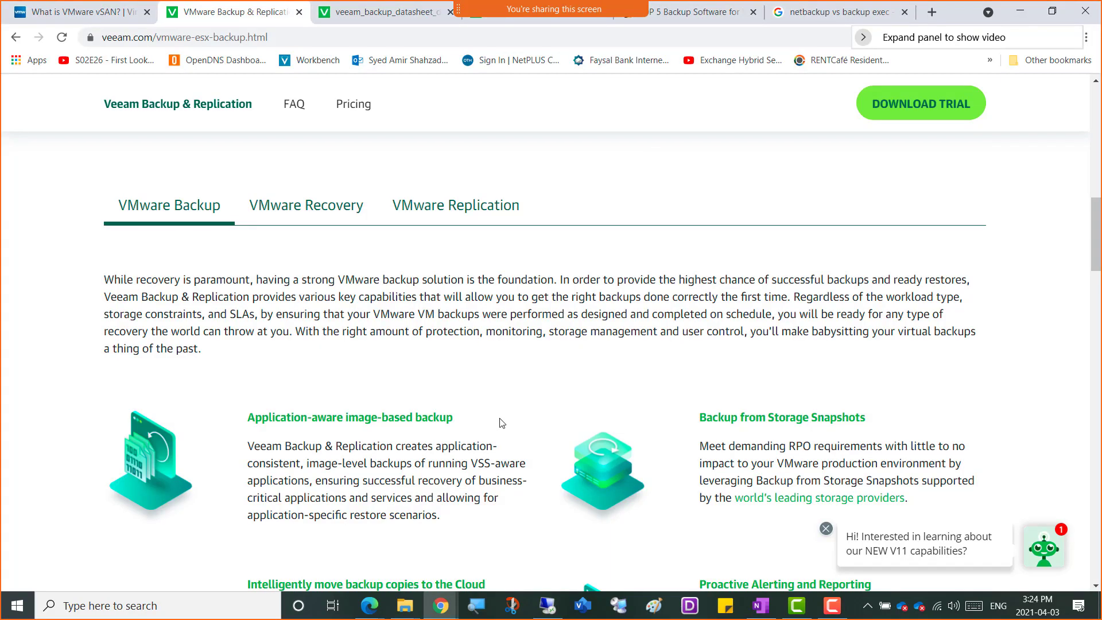
left_click(442, 605)
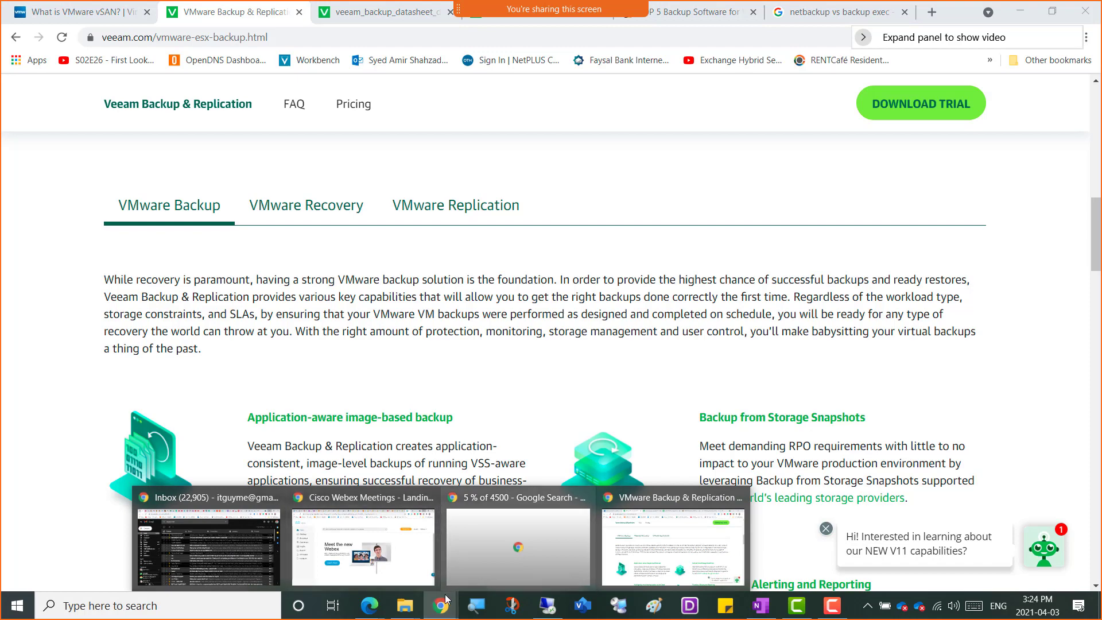
mouse_move(369, 604)
left_click(313, 556)
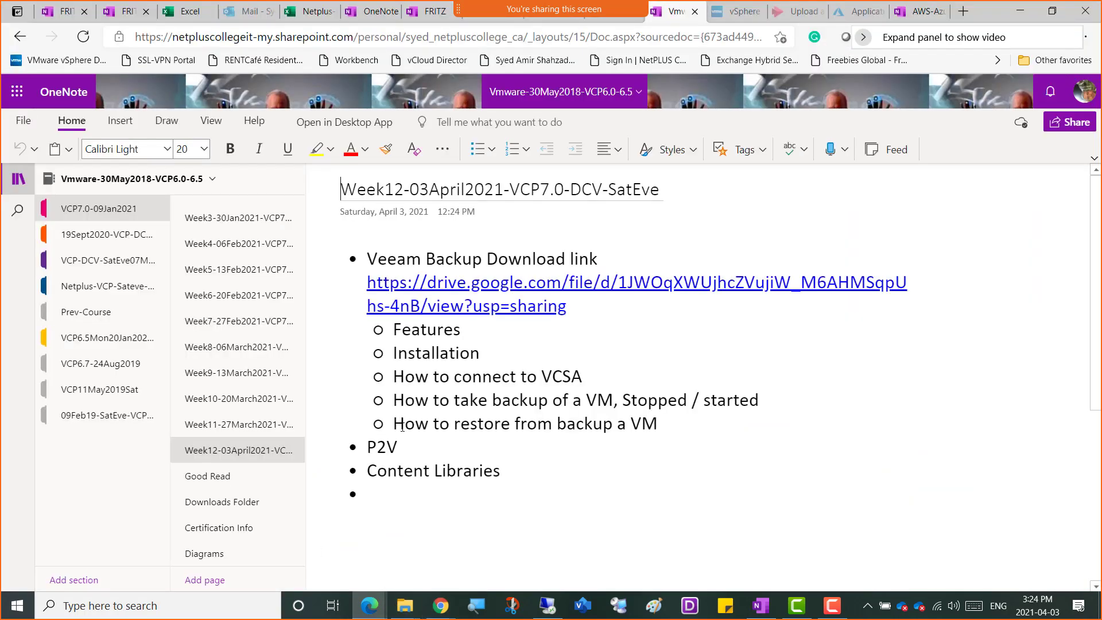
left_click(700, 432)
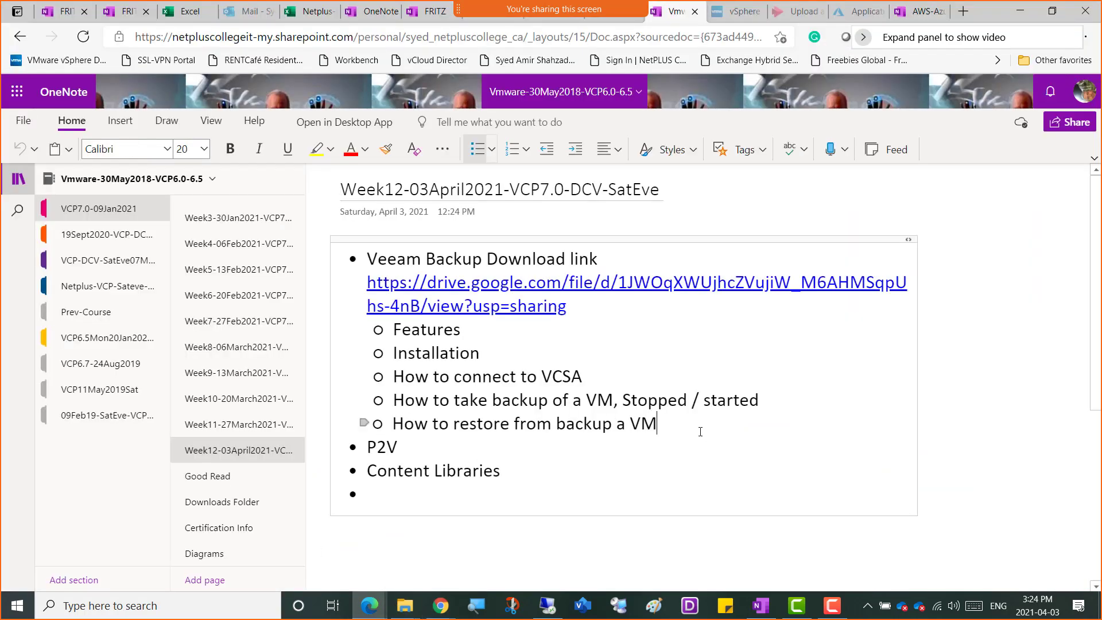
key("Return")
type("---")
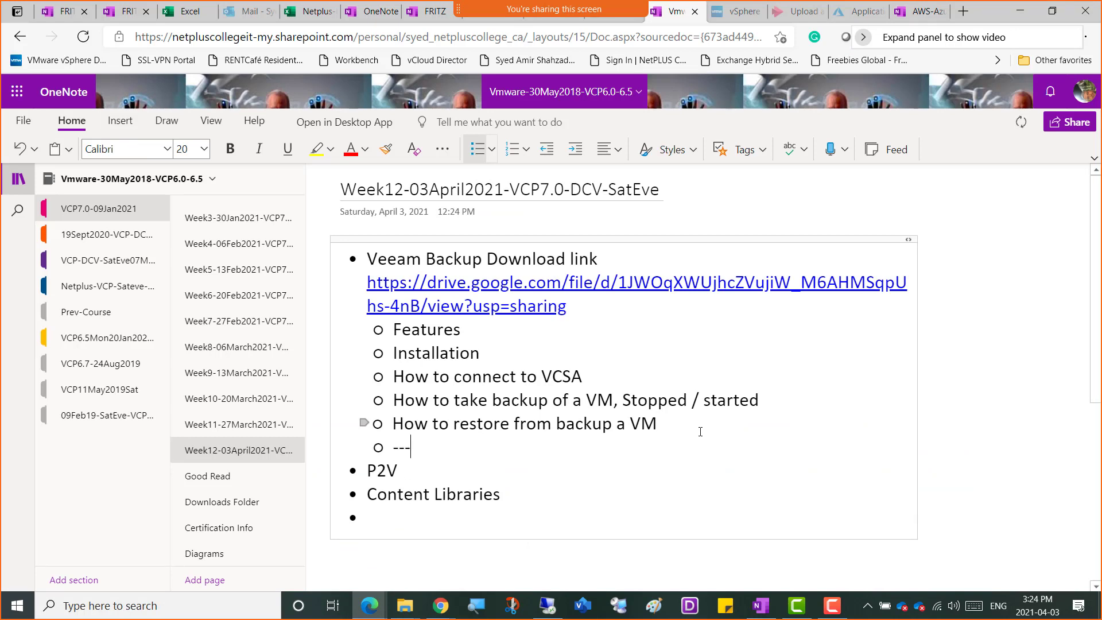
type("Lab-----")
Add an indented bullet under the Lab line reading "Shutdown Win01 and increase the RAM to 4GB and start".
key("Return")
key("Tab")
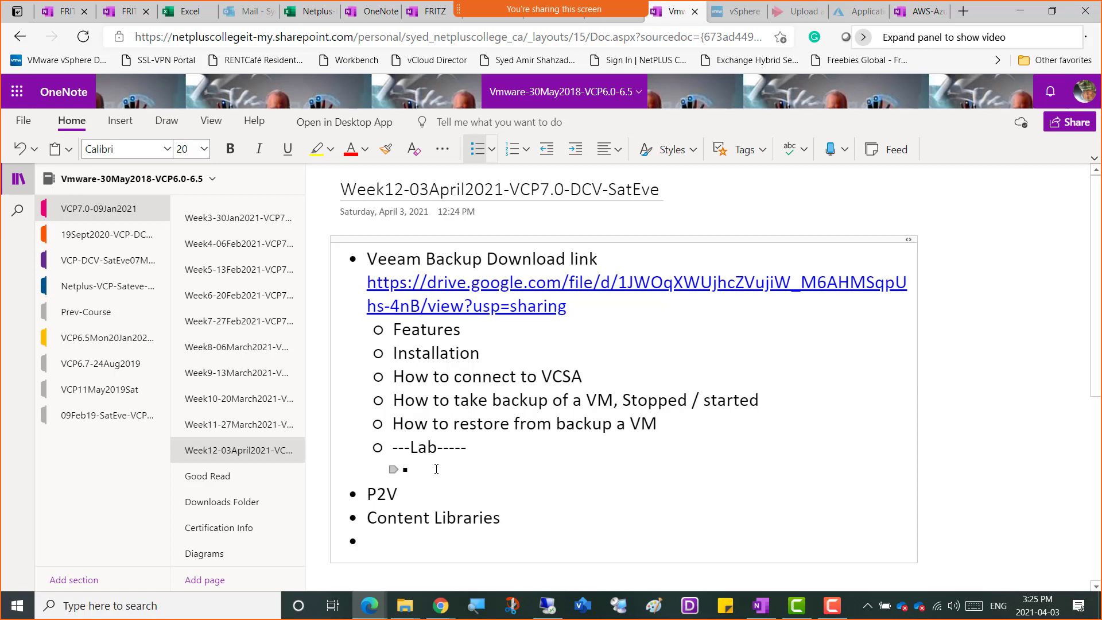
type("Shutdown Win01 and ")
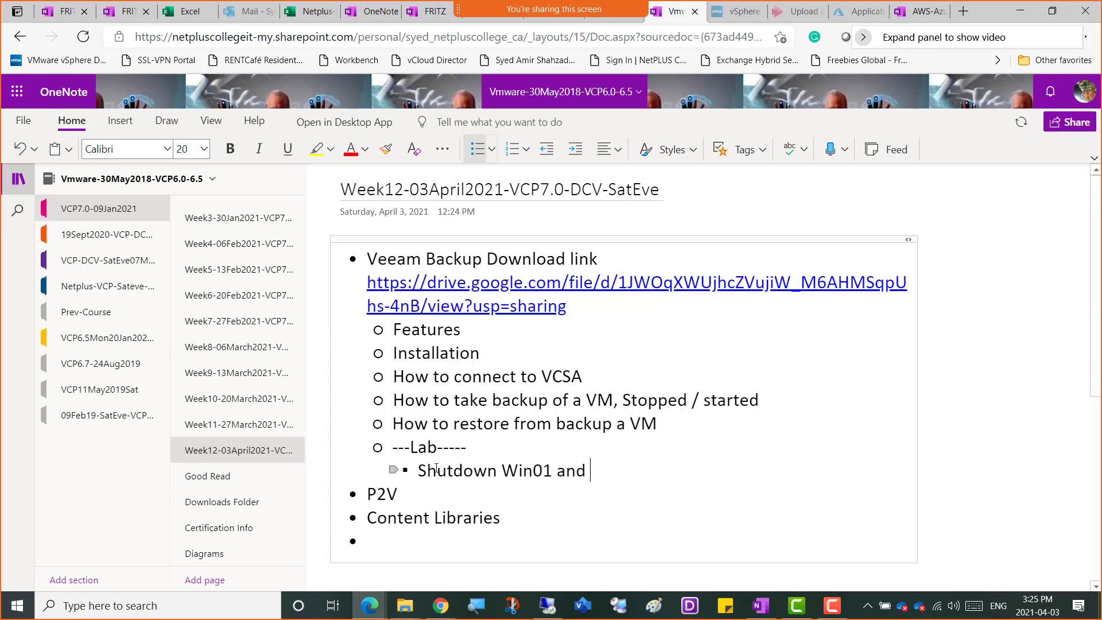
type("increase ")
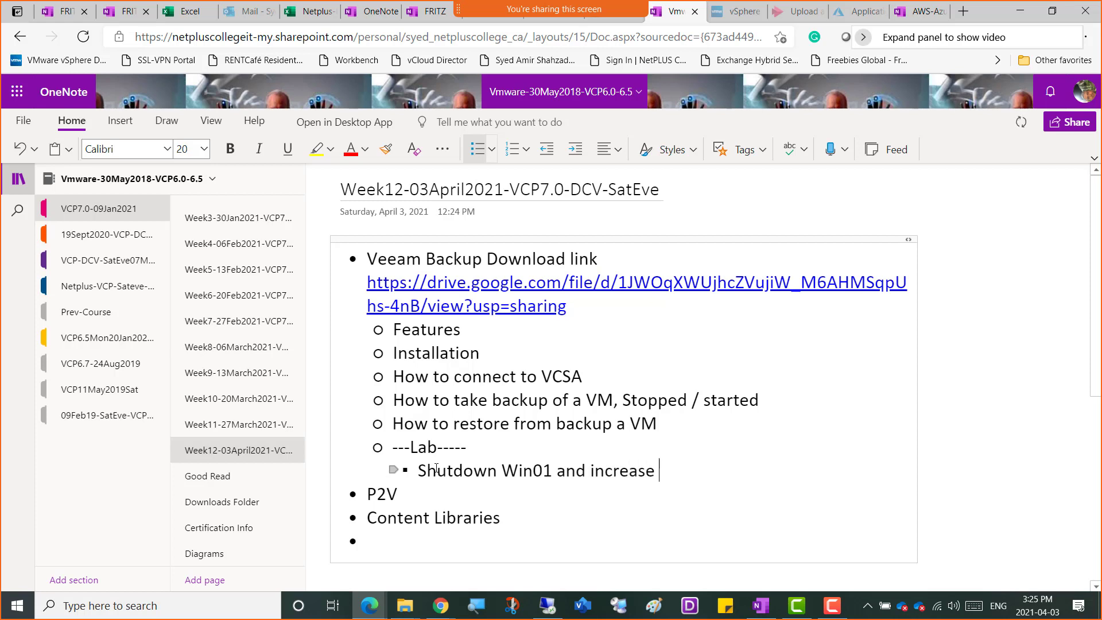
type("the RAM to ")
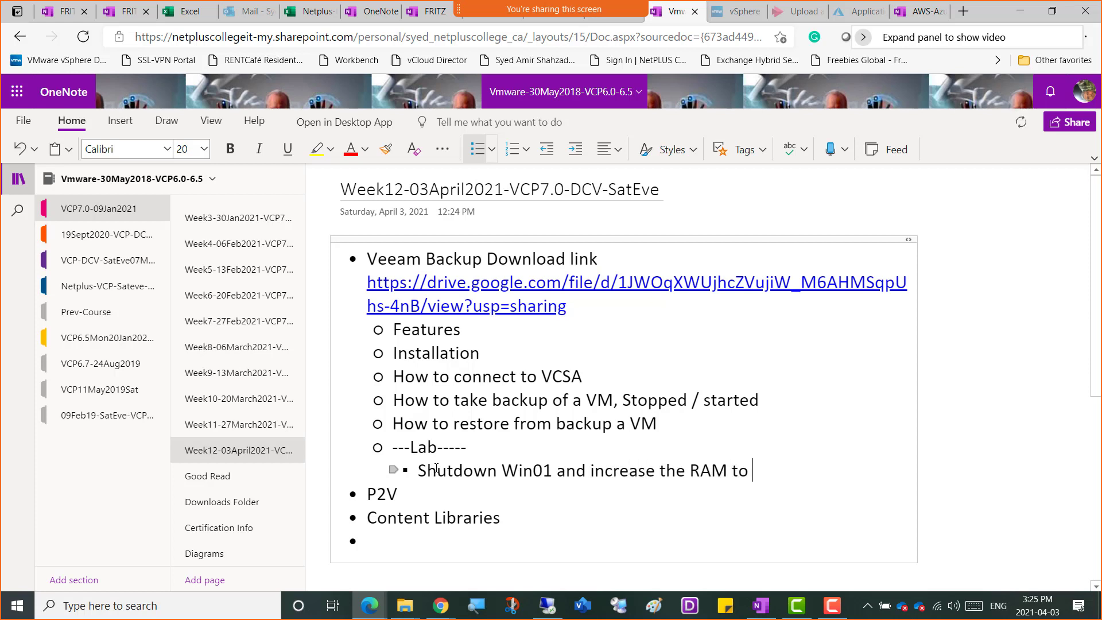
type("4GB and start")
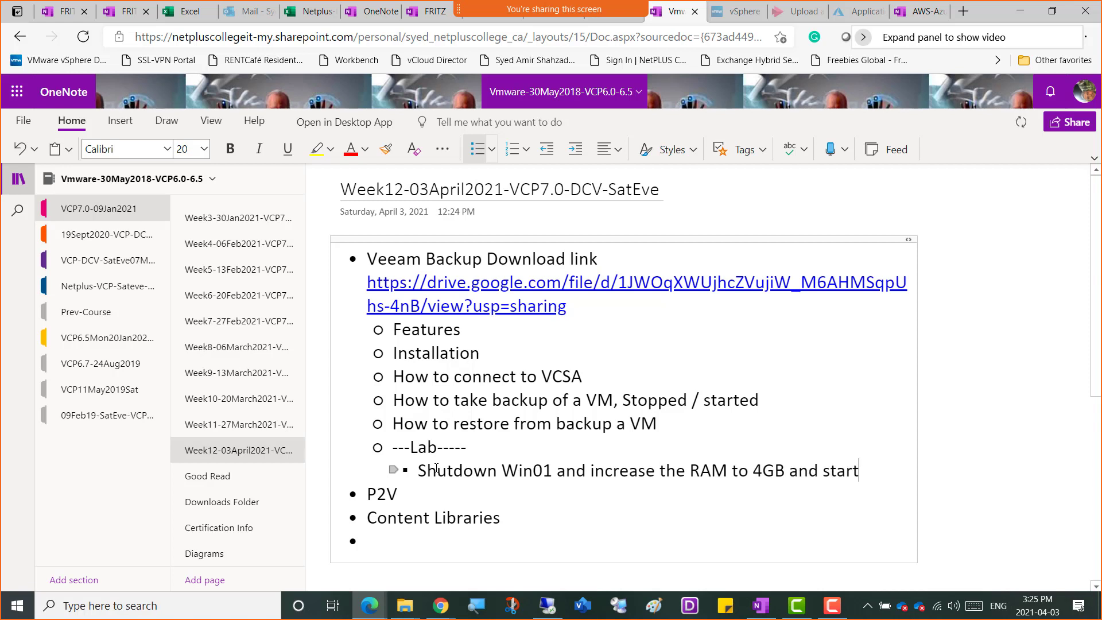
Add the lab bullet "Connect the iso of Veeam backup and replication 11 software and install it", followed by an empty bullet.
key("Return")
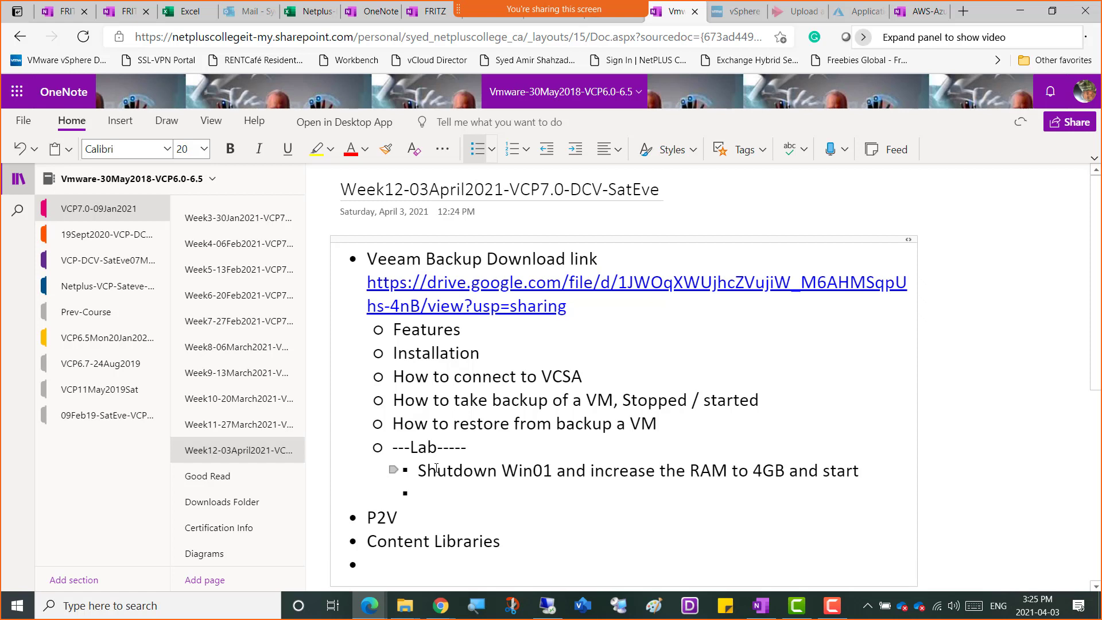
type("Connect the is")
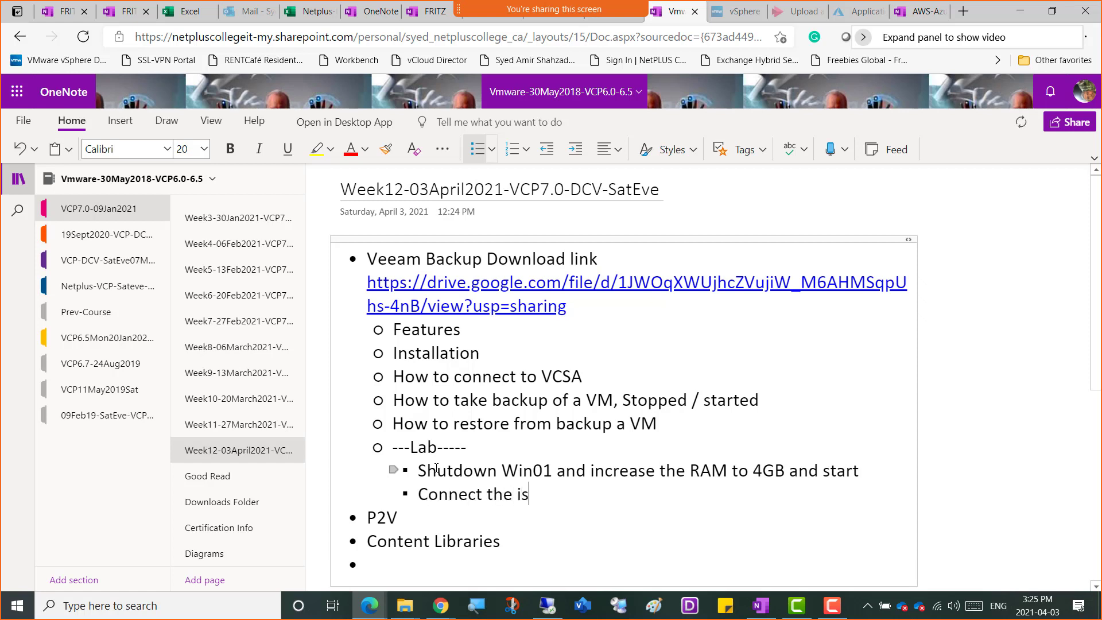
type("o of Veeam backup a")
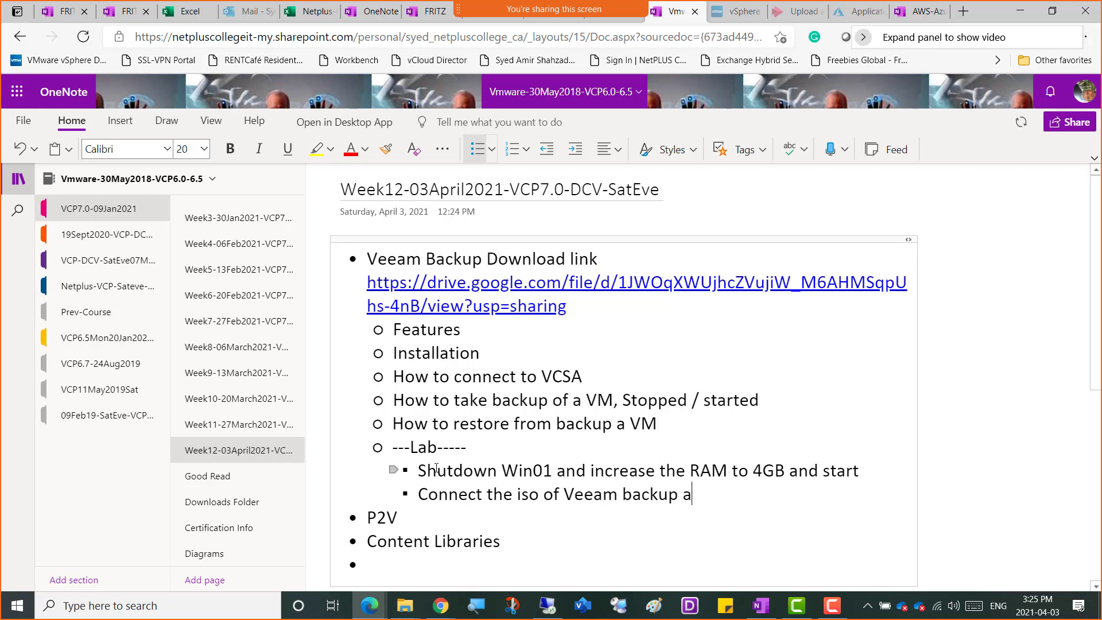
type("nd replication ")
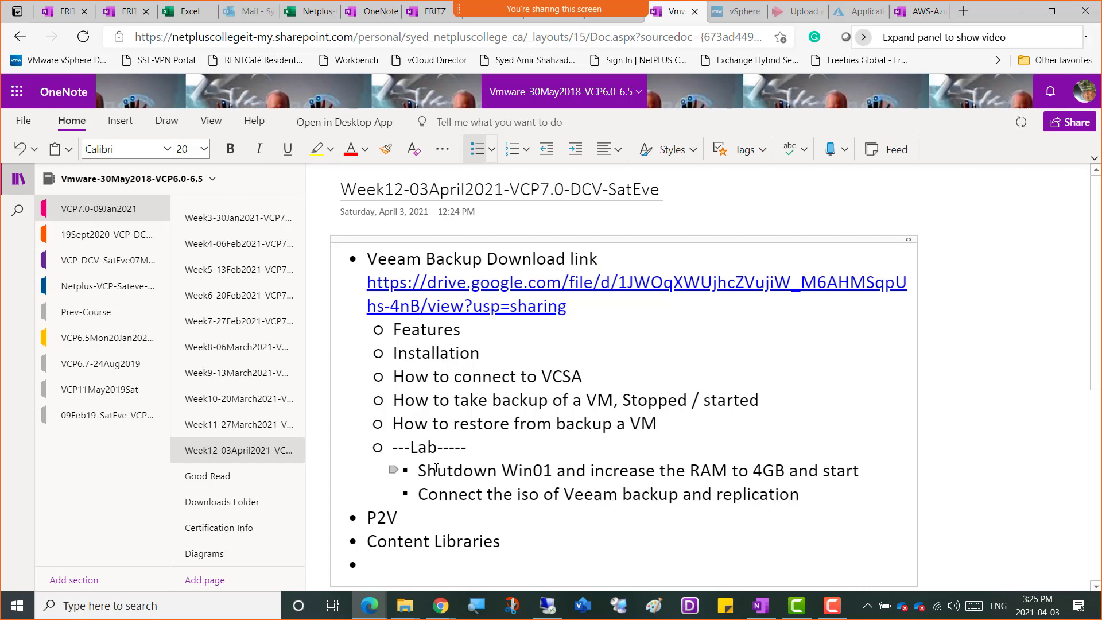
type("11 software and")
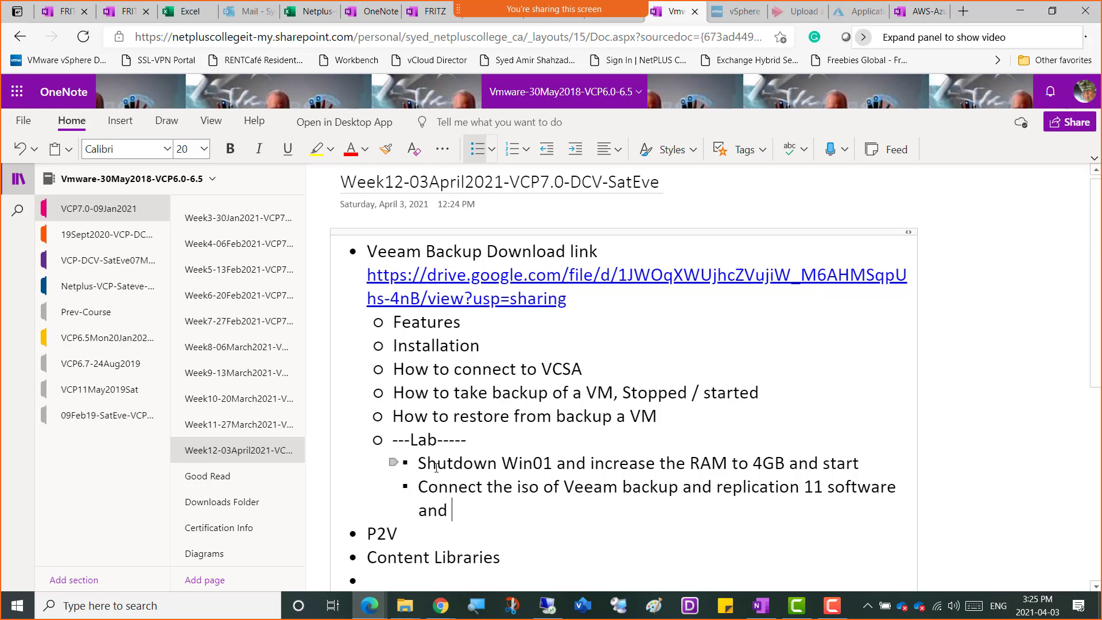
type("install it")
key("Return")
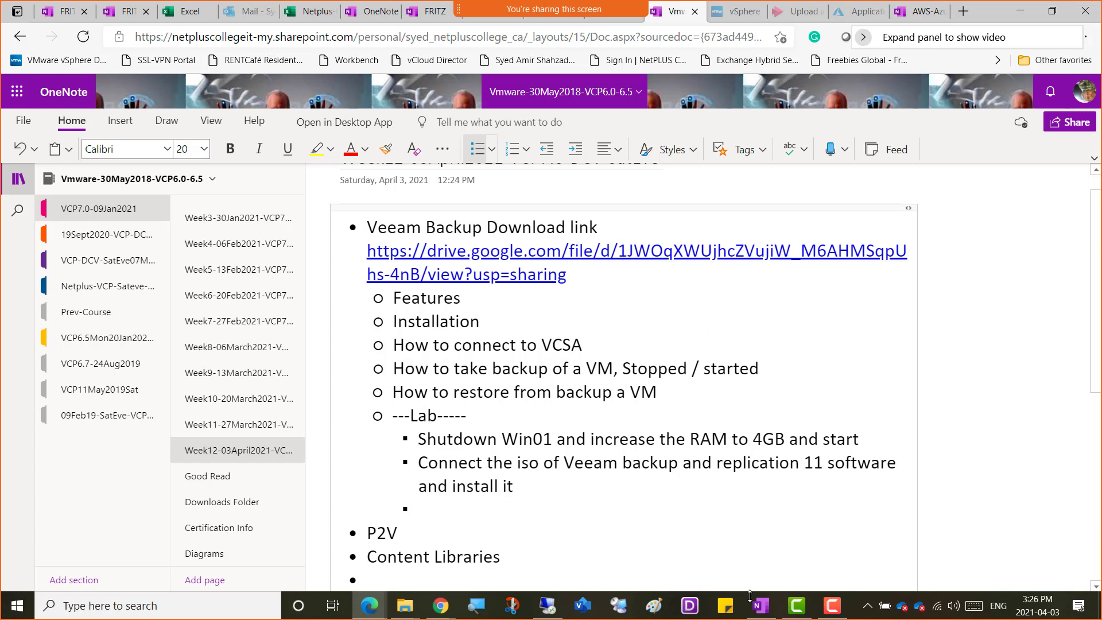
Switch to VMware Workstation, shut down Windows from inside the Win01 guest, and release input from the VM.
mouse_move(831, 616)
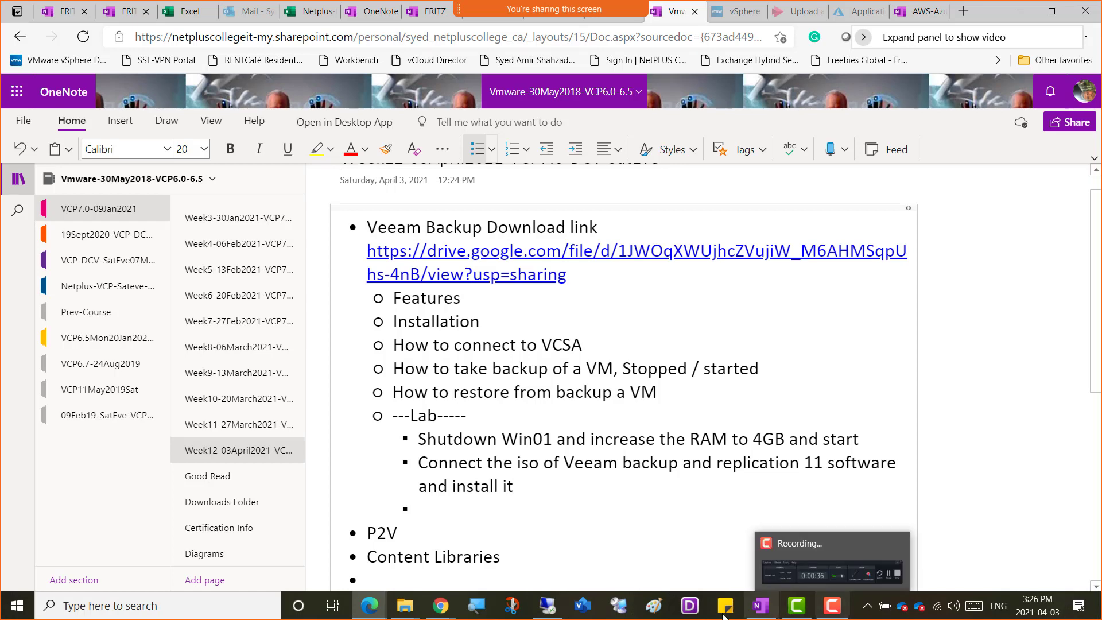
left_click(547, 608)
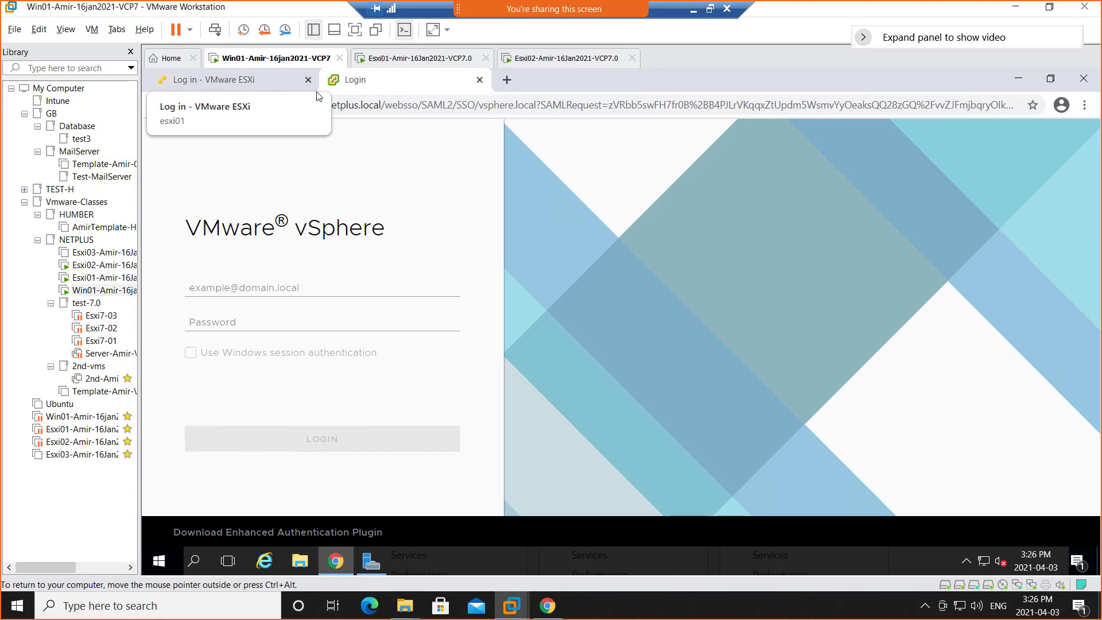
right_click(264, 65)
mouse_move(300, 86)
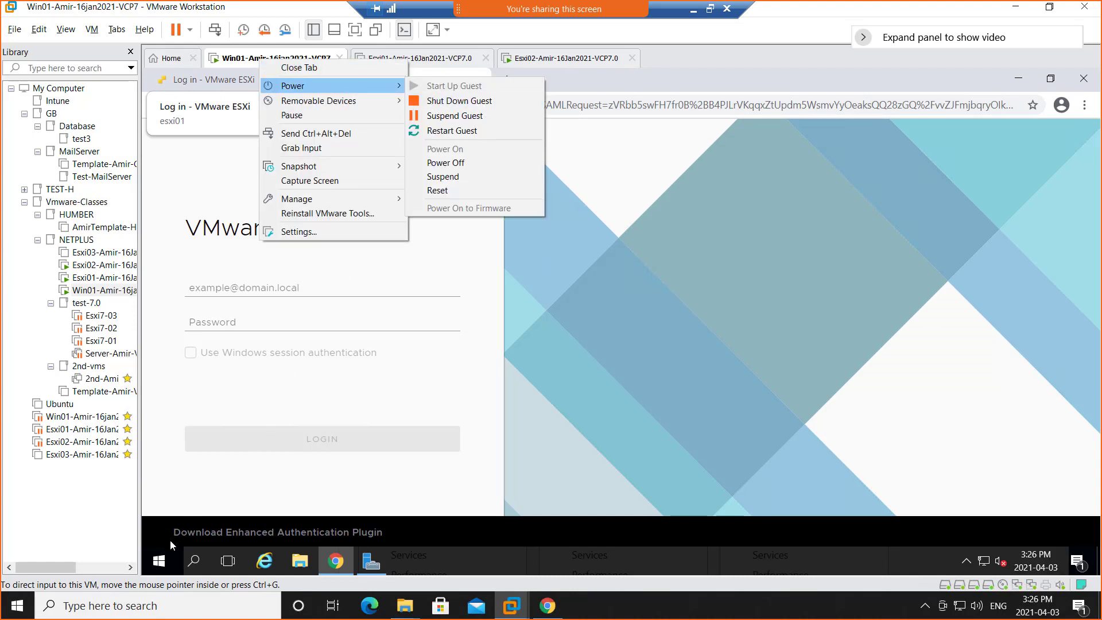
left_click(163, 565)
right_click(163, 565)
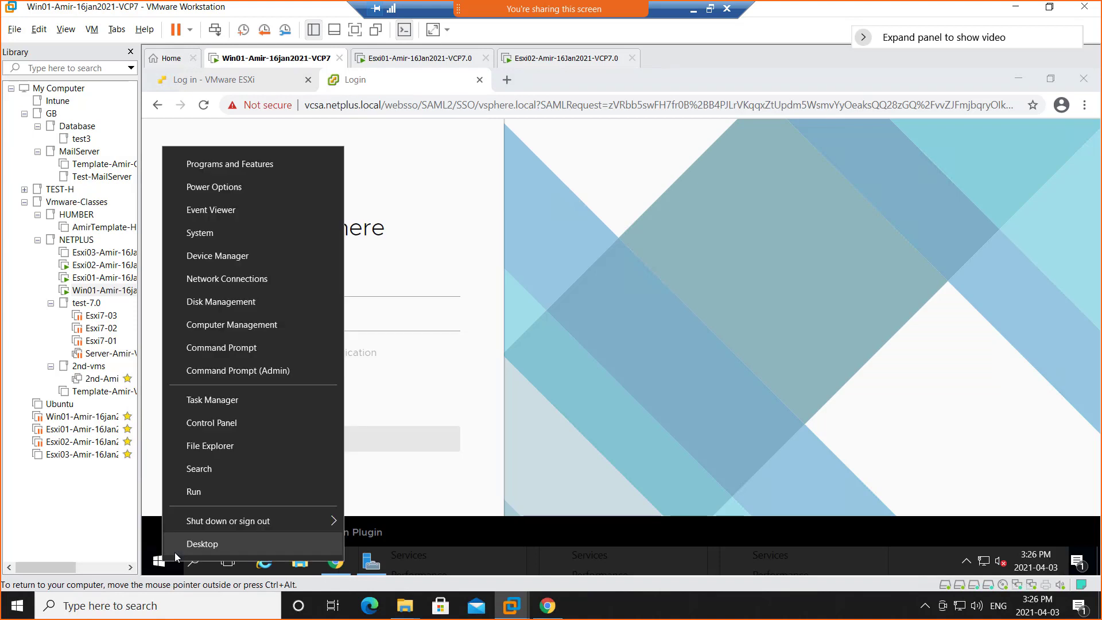
mouse_move(278, 521)
left_click(398, 492)
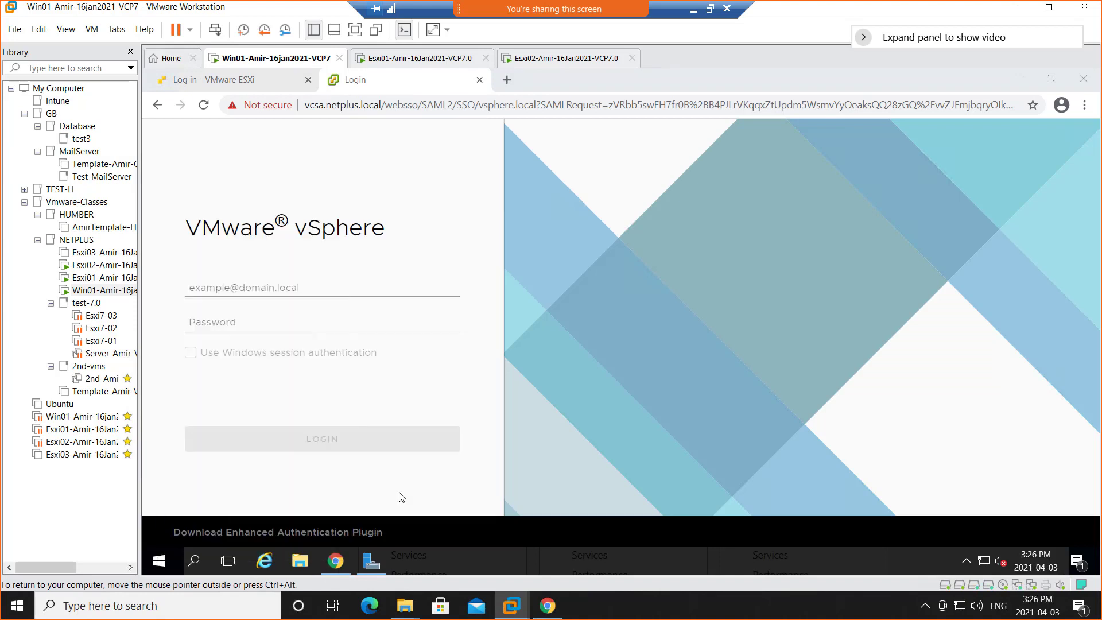
left_click(362, 537)
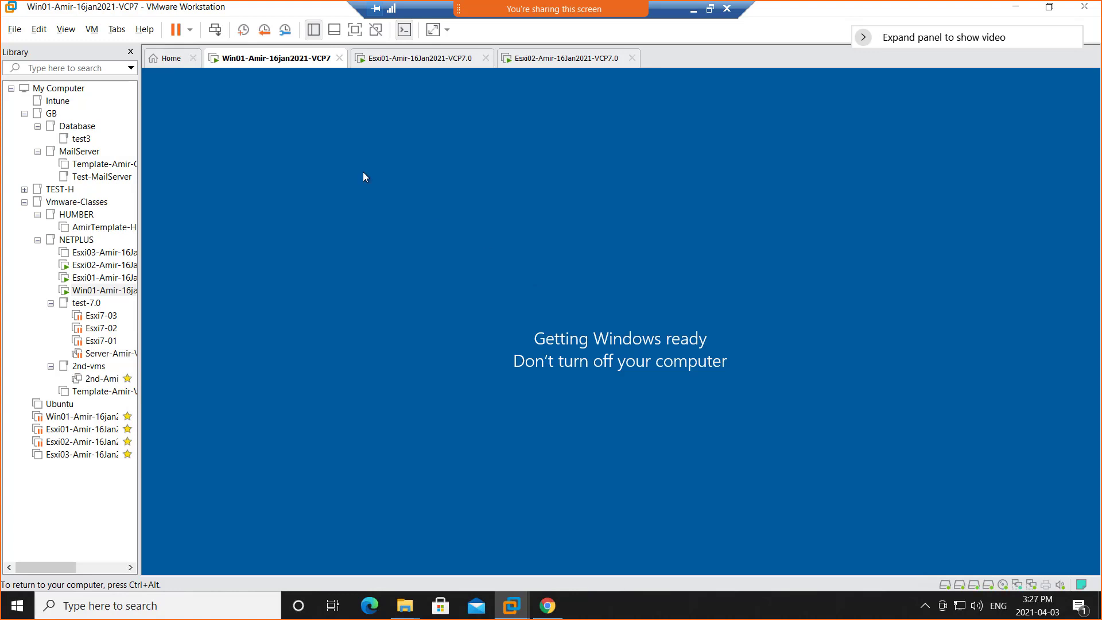
key("ctrl+alt")
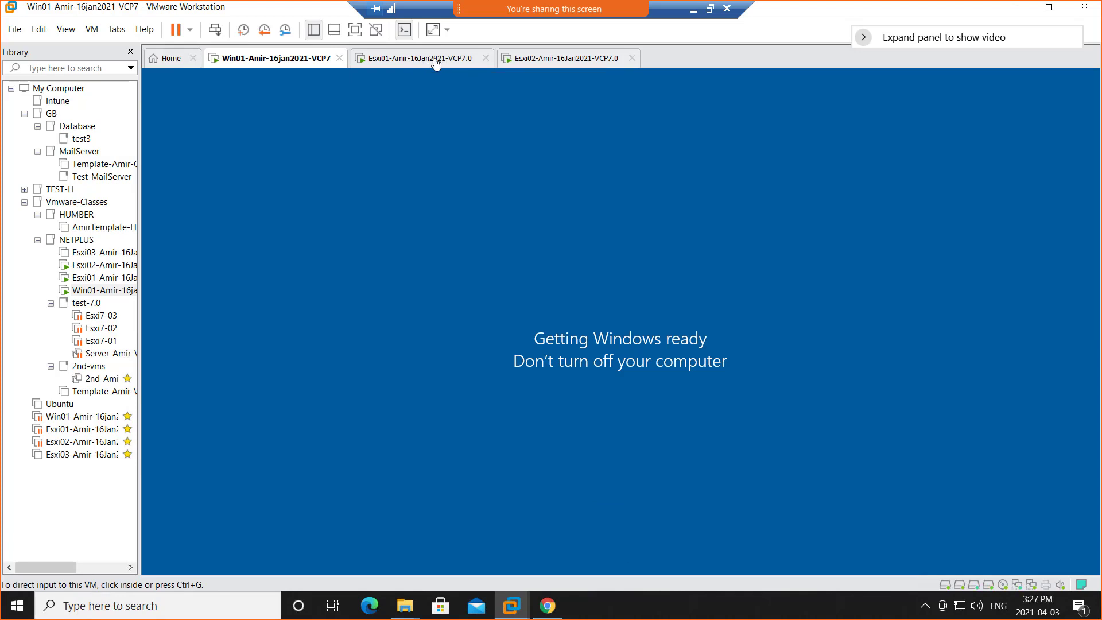
Return to the Week12 OneNote page and review the lab bullets.
left_click(694, 11)
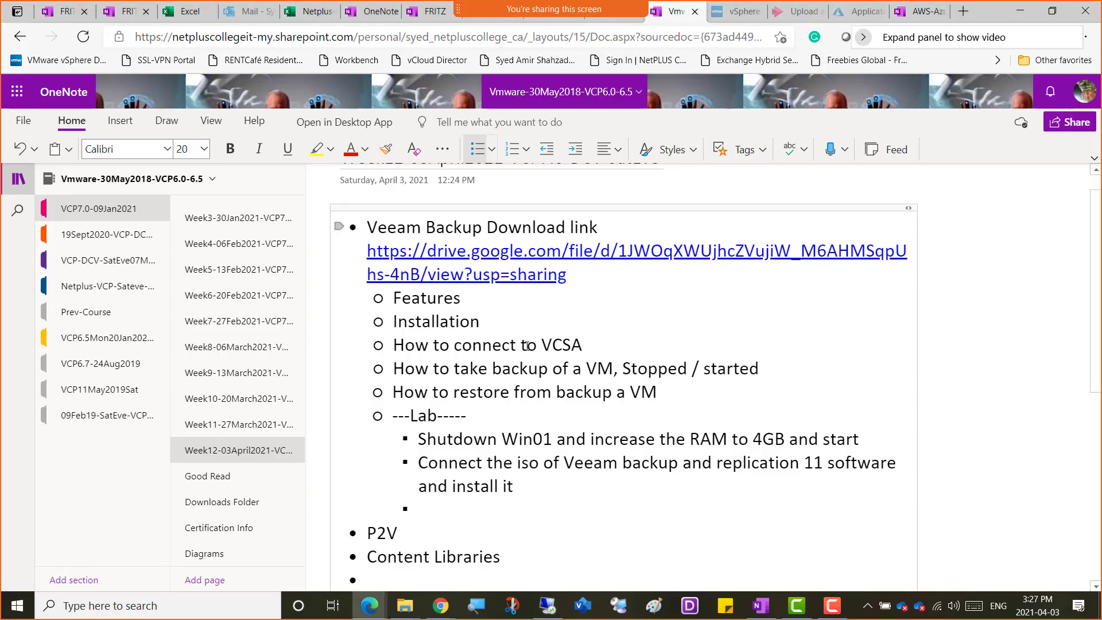
scroll(503, 426, "down", 3)
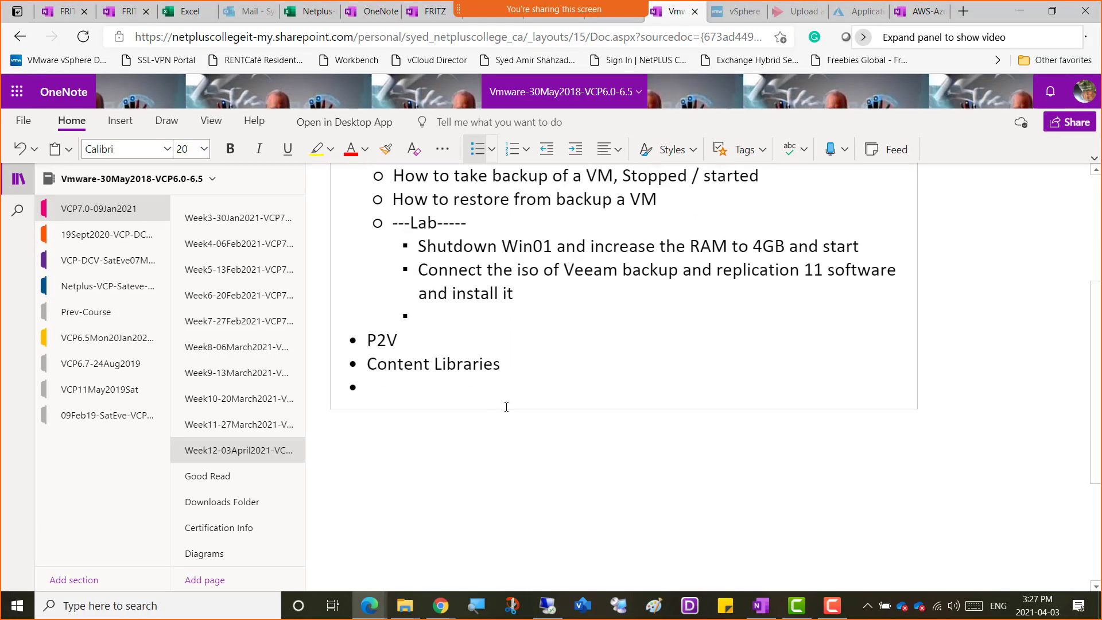
scroll(514, 297, "up", 1)
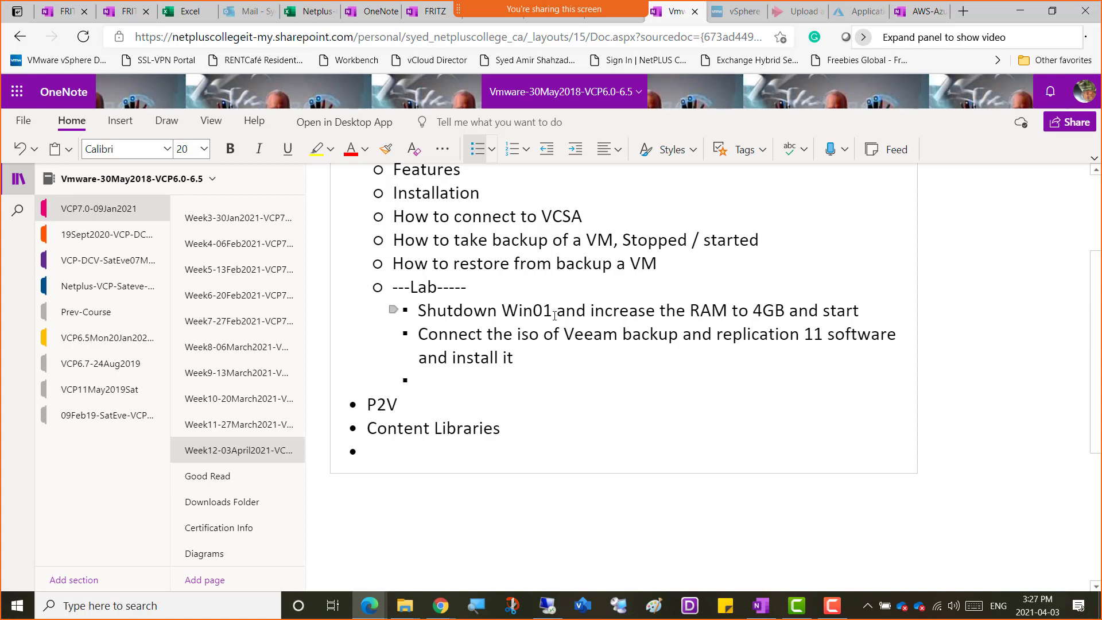
Switch to VMware Workstation, raise the Win01 VM's memory to 4 GB, and power the VM on.
left_click(549, 606)
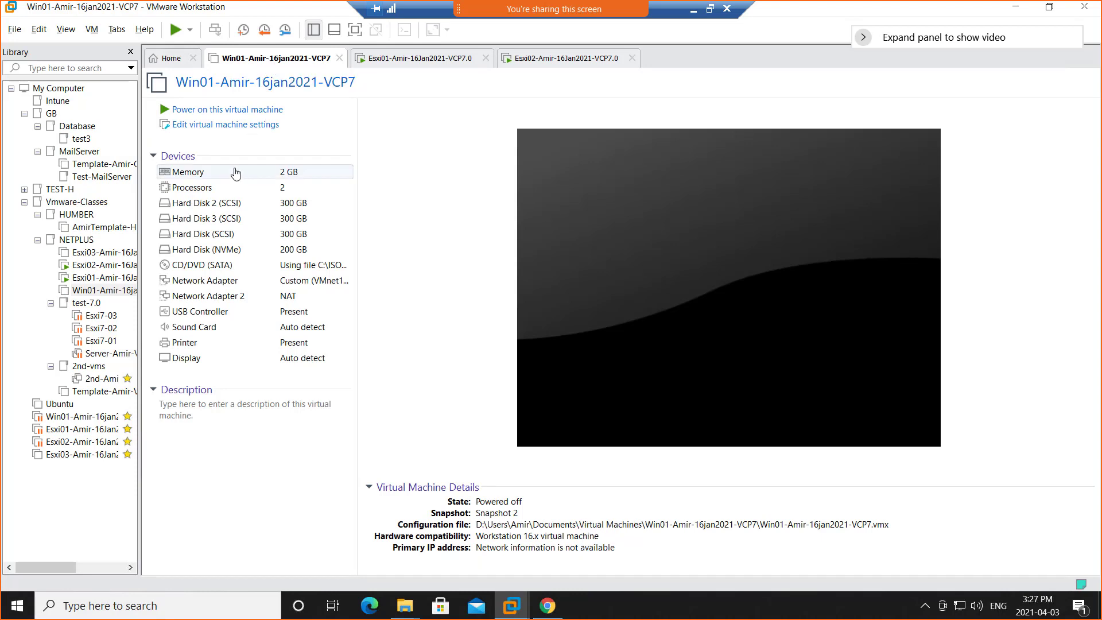
double_click(235, 173)
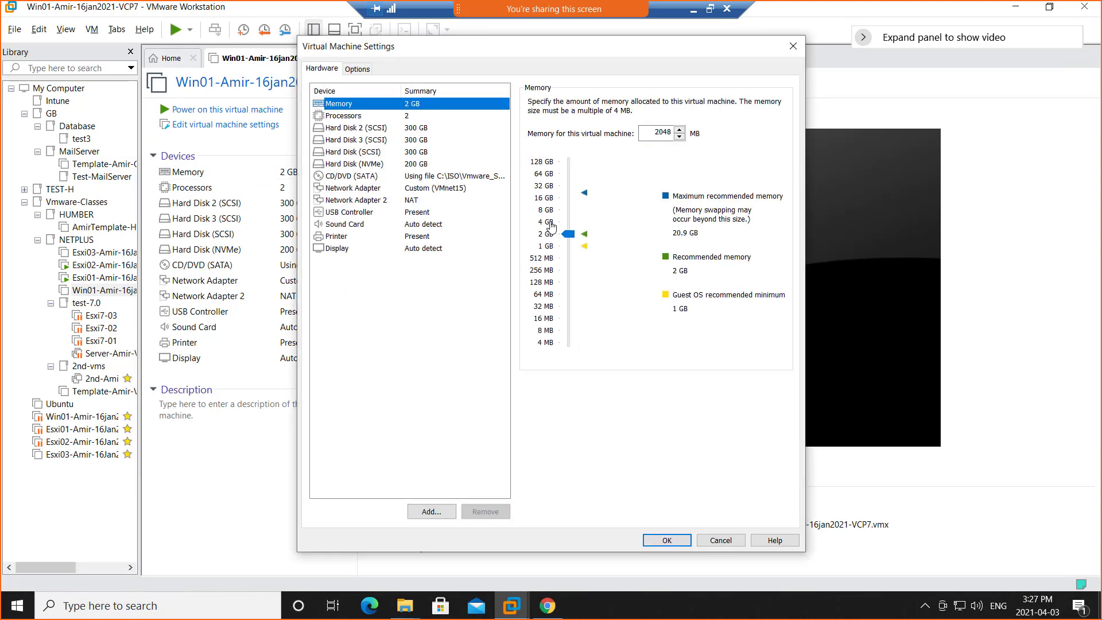
left_click(550, 224)
left_click(655, 540)
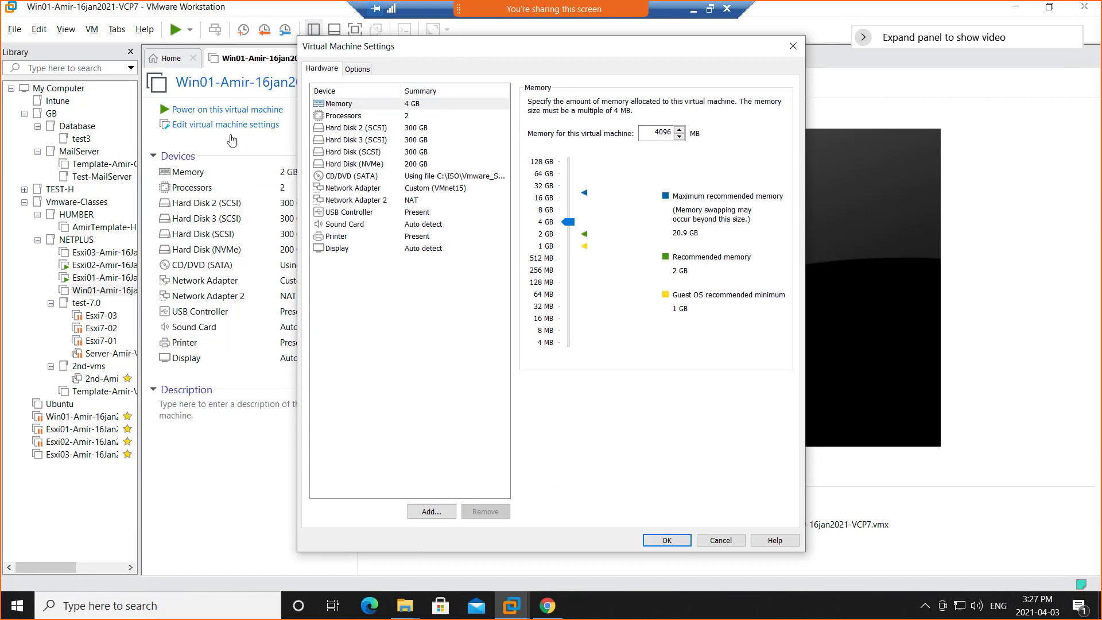
left_click(216, 115)
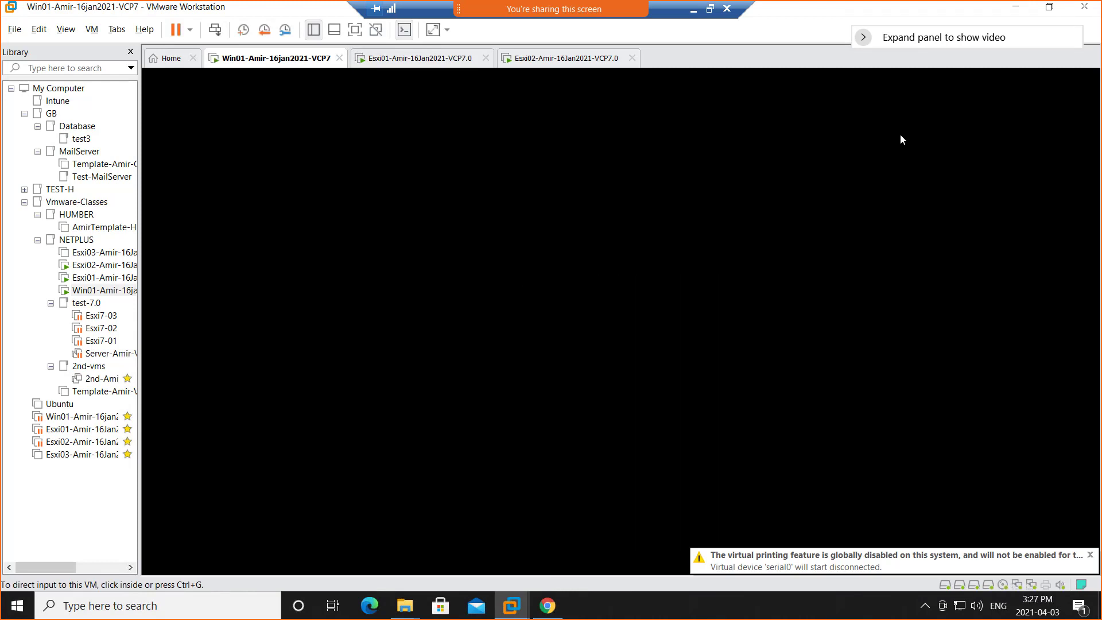
Connect the VeeamBackup&Replication_11.0.0.837_20210324.iso image to the Win01 VM's CD/DVD drive through its virtual machine settings.
right_click(272, 60)
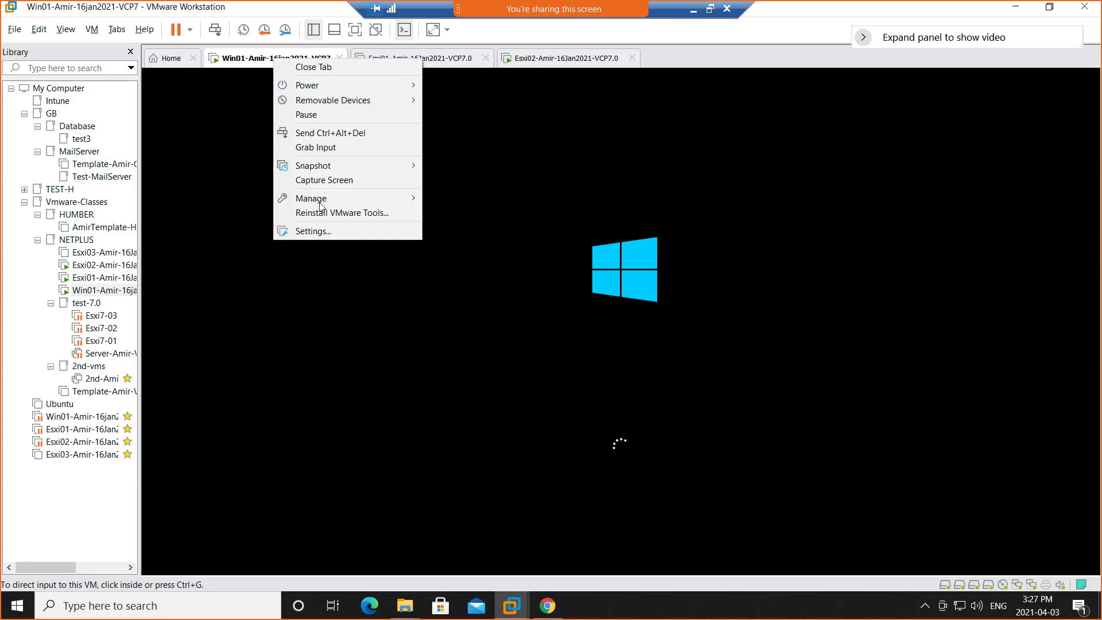
left_click(335, 236)
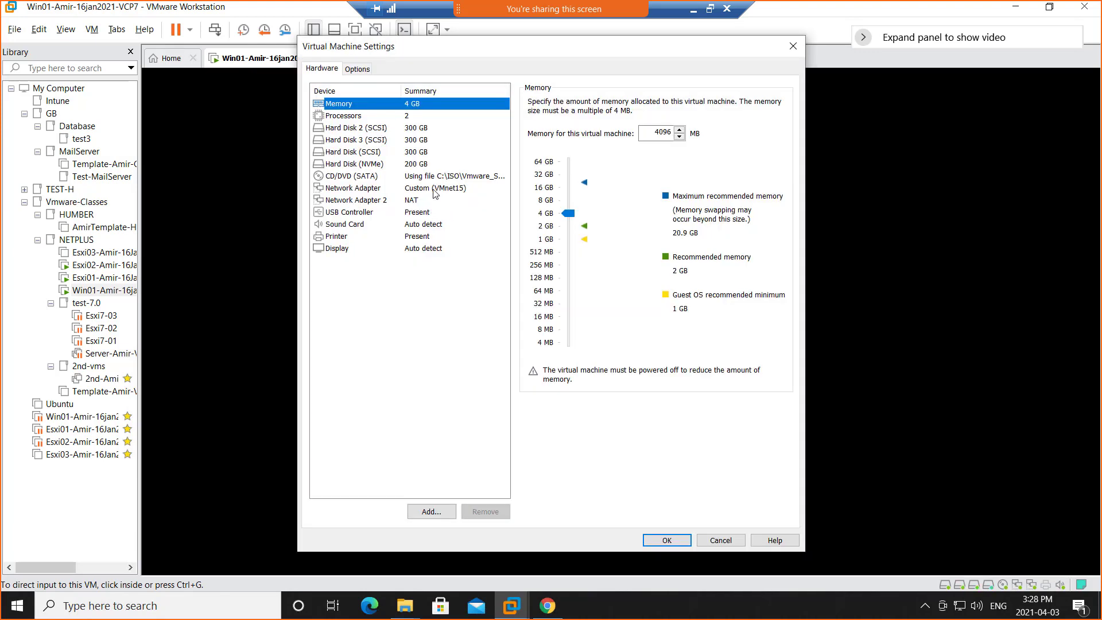
left_click(367, 177)
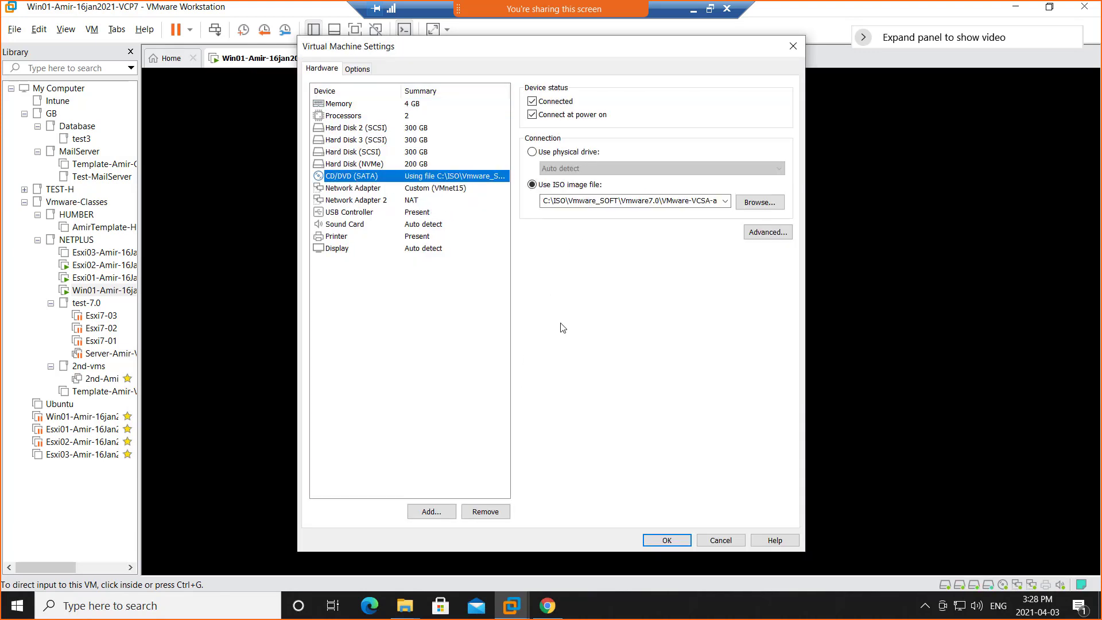
left_click(766, 206)
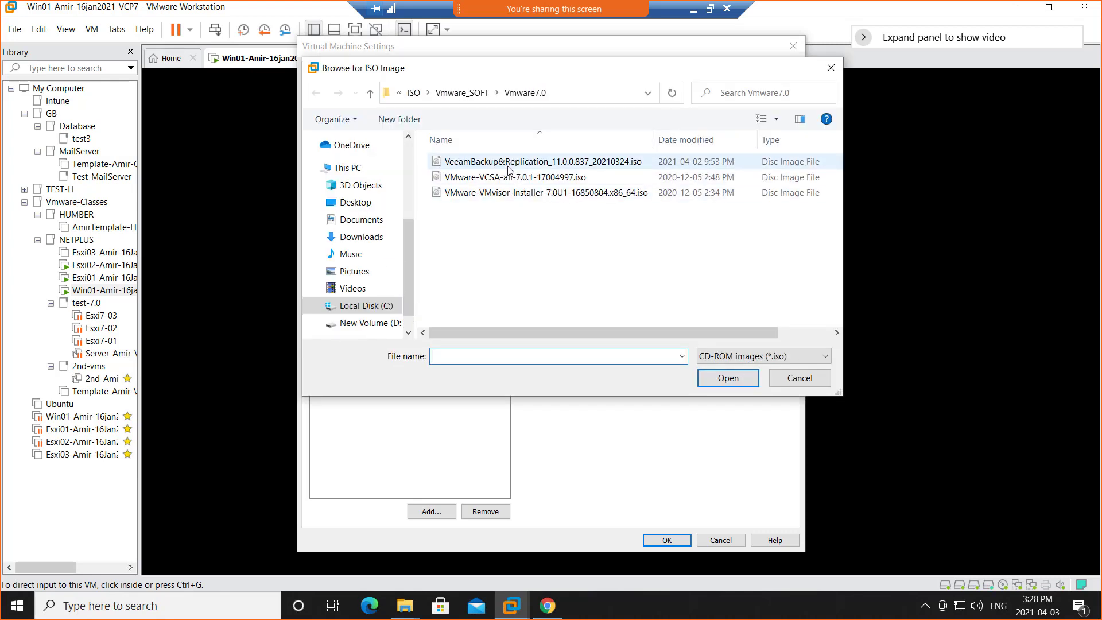
double_click(561, 162)
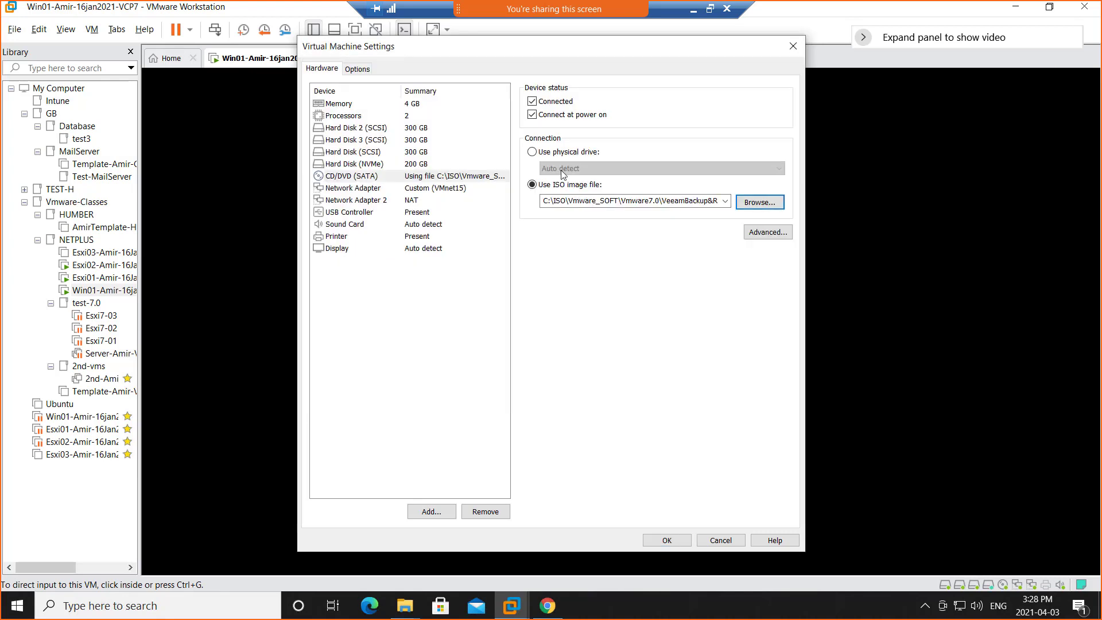
left_click(664, 540)
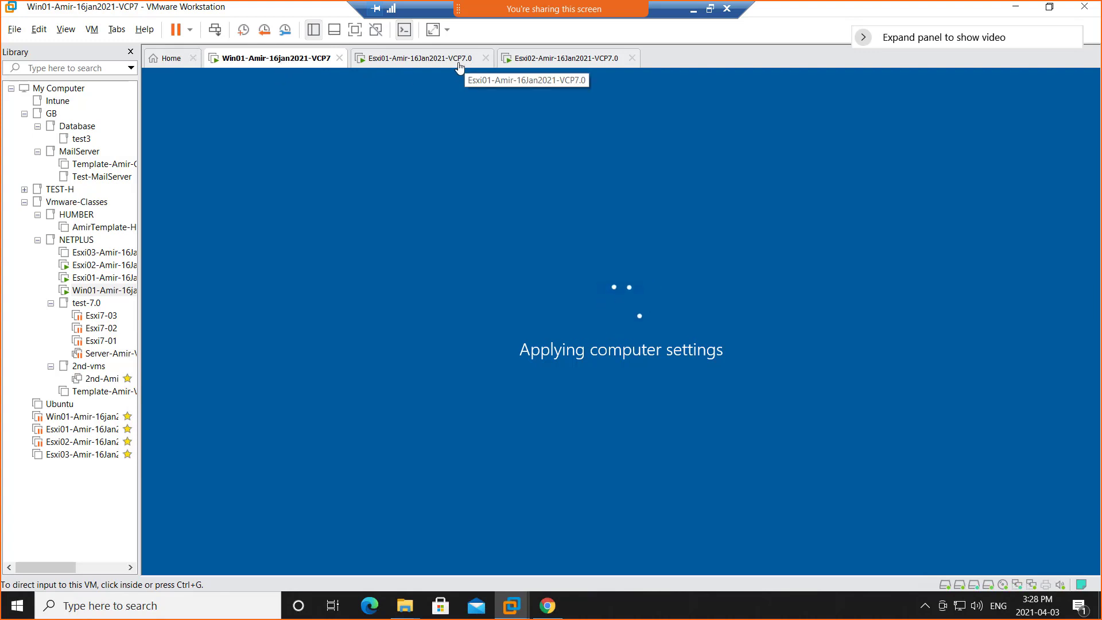
left_click(533, 63)
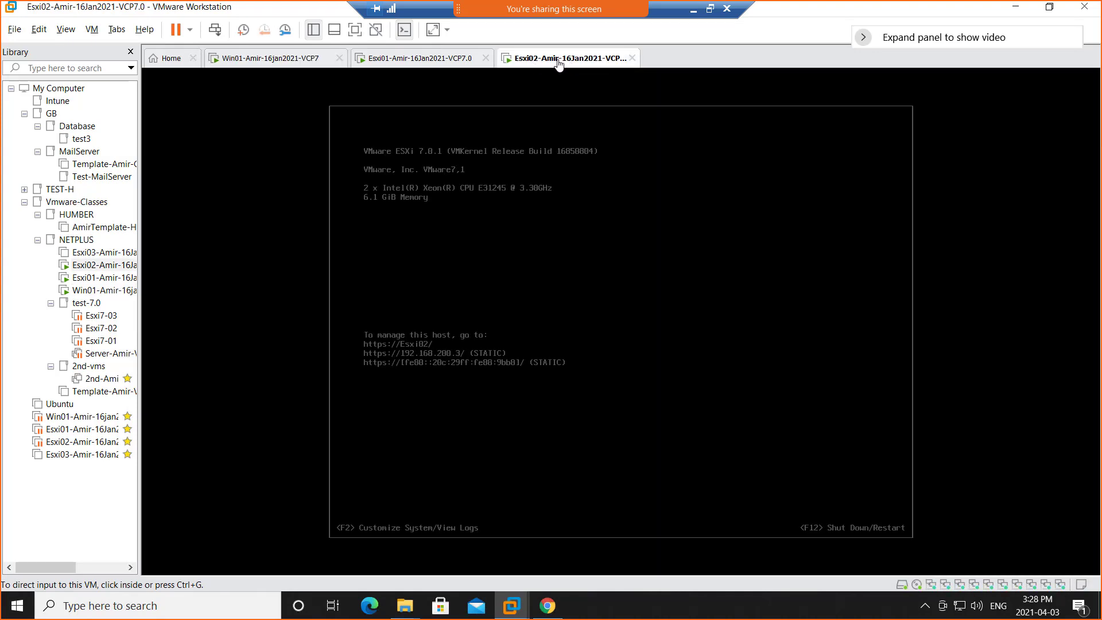
right_click(559, 64)
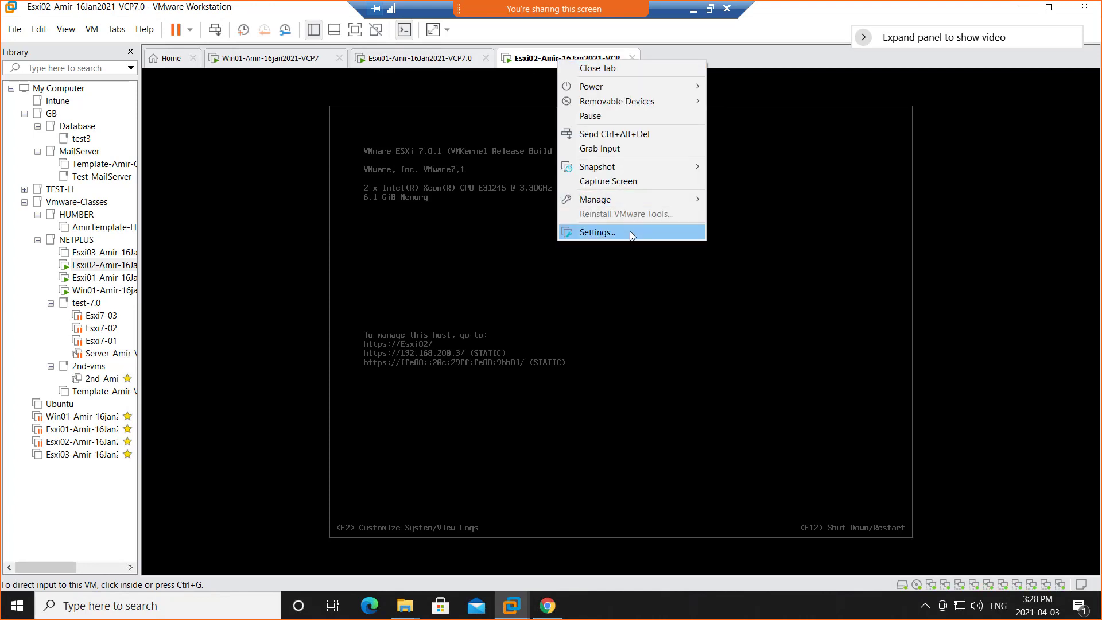
left_click(234, 60)
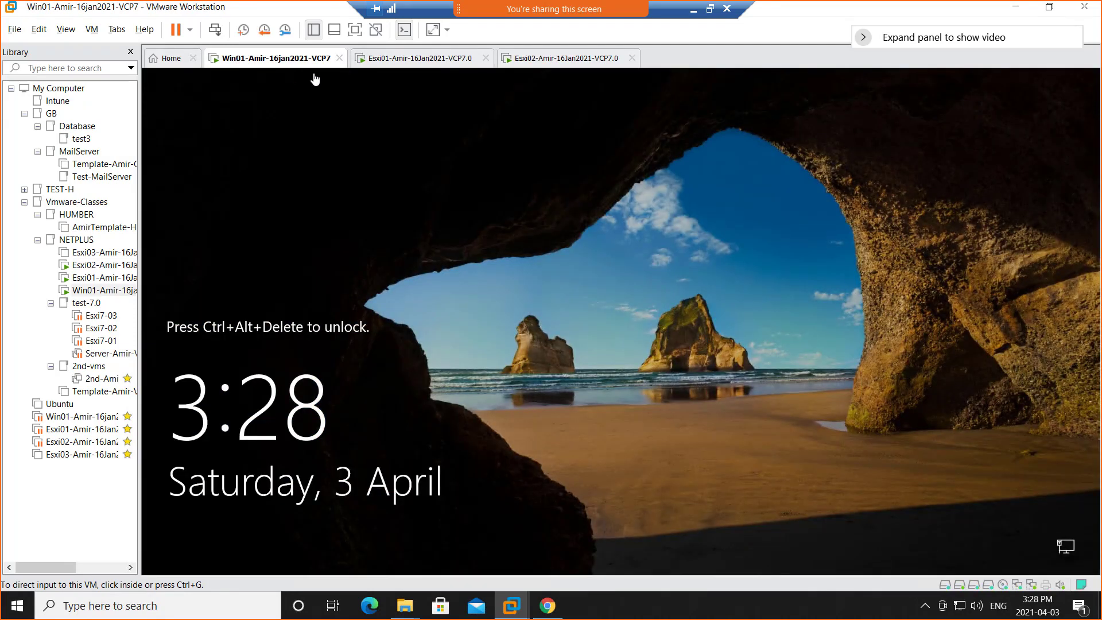
Unlock the Win01 guest, sign in as Netadmin with the account password, and reposition the Server Manager window to fit fully in view.
left_click(215, 30)
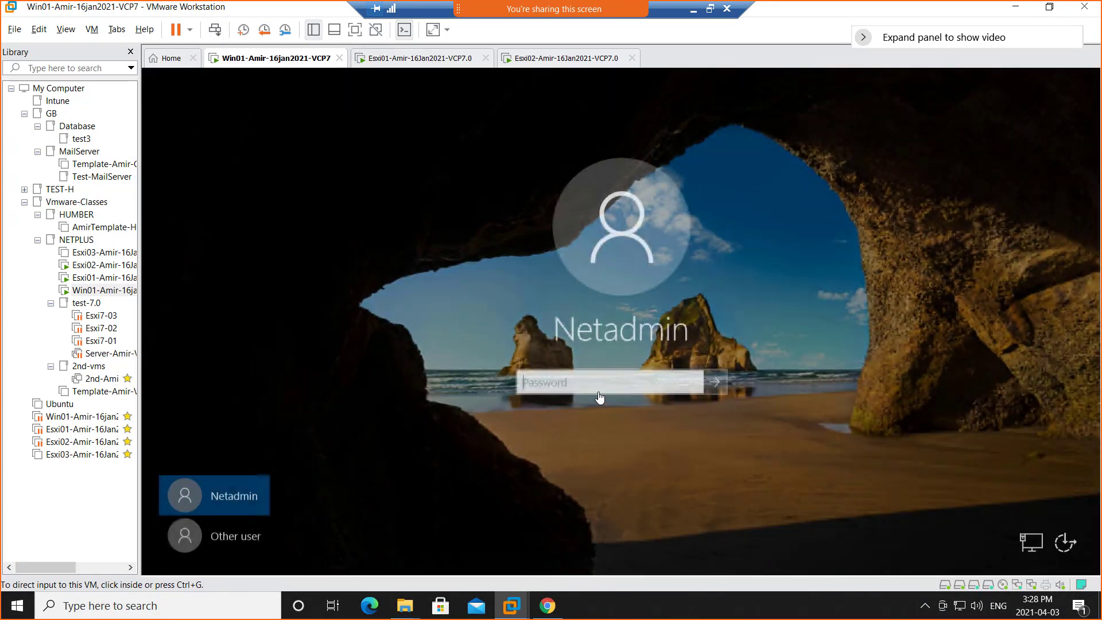
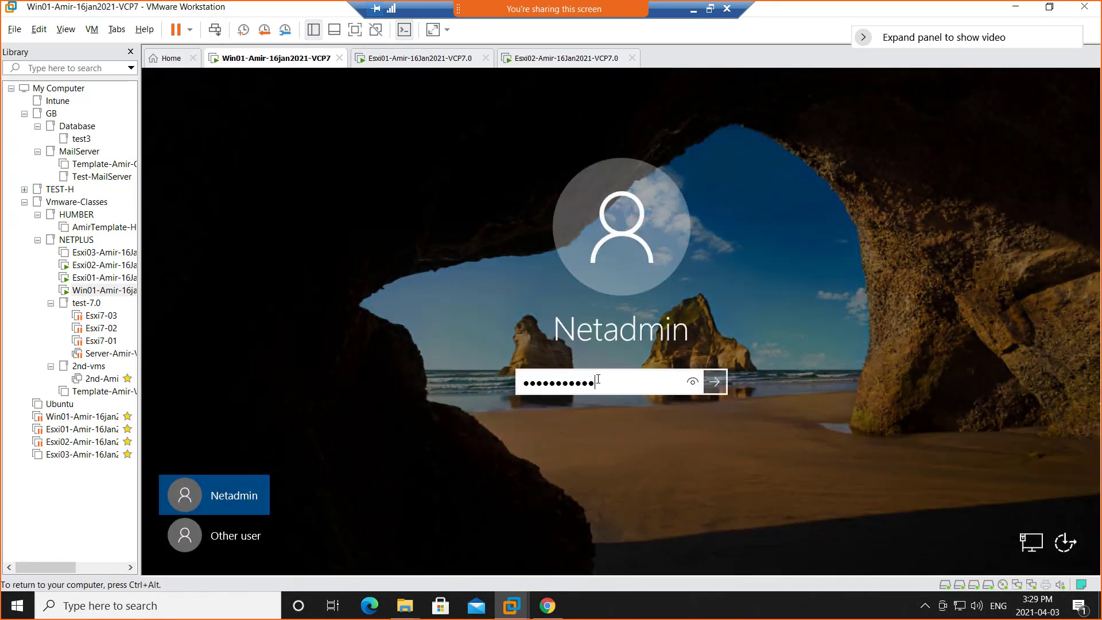
key("Return")
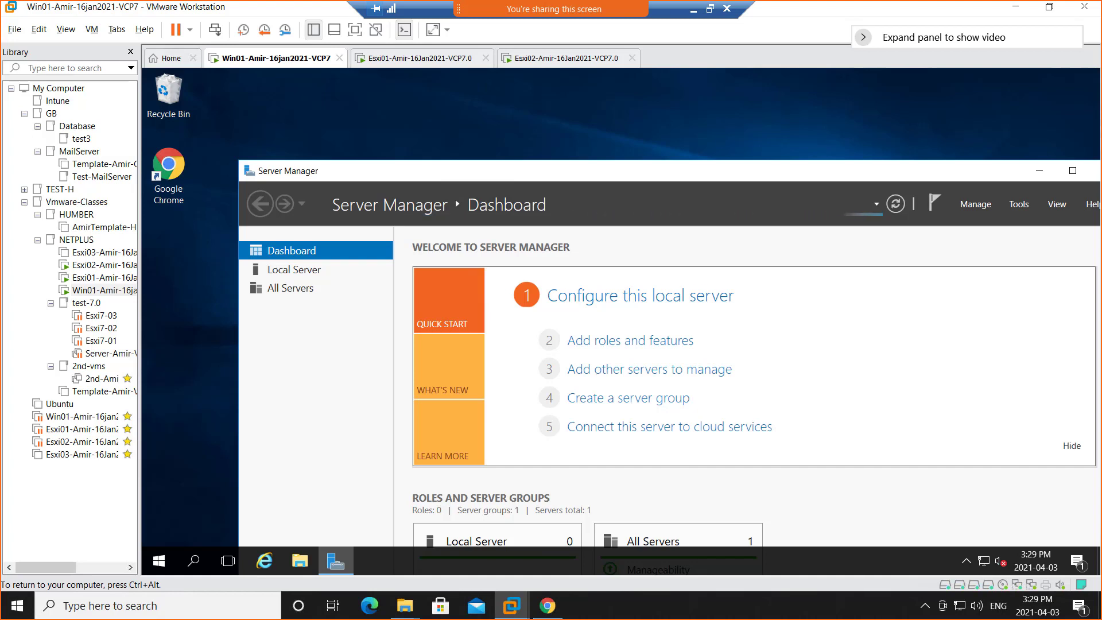
left_click_drag(627, 173, 574, 84)
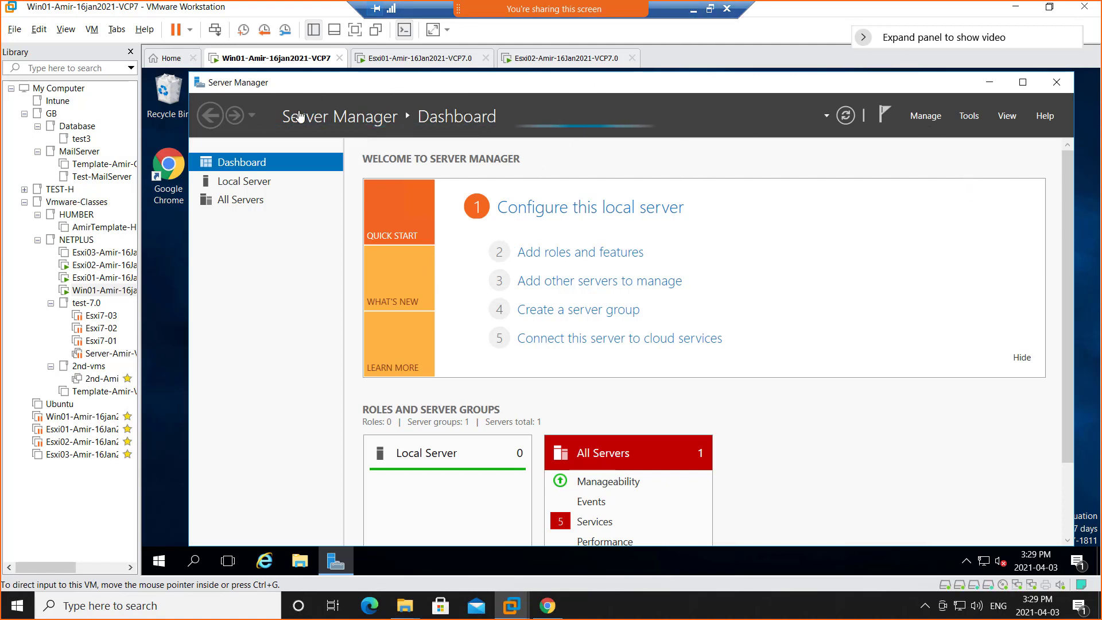
Check the ISO image assigned to Win01's CD/DVD drive in its virtual machine settings, leaving the settings without changes.
right_click(257, 63)
left_click(336, 234)
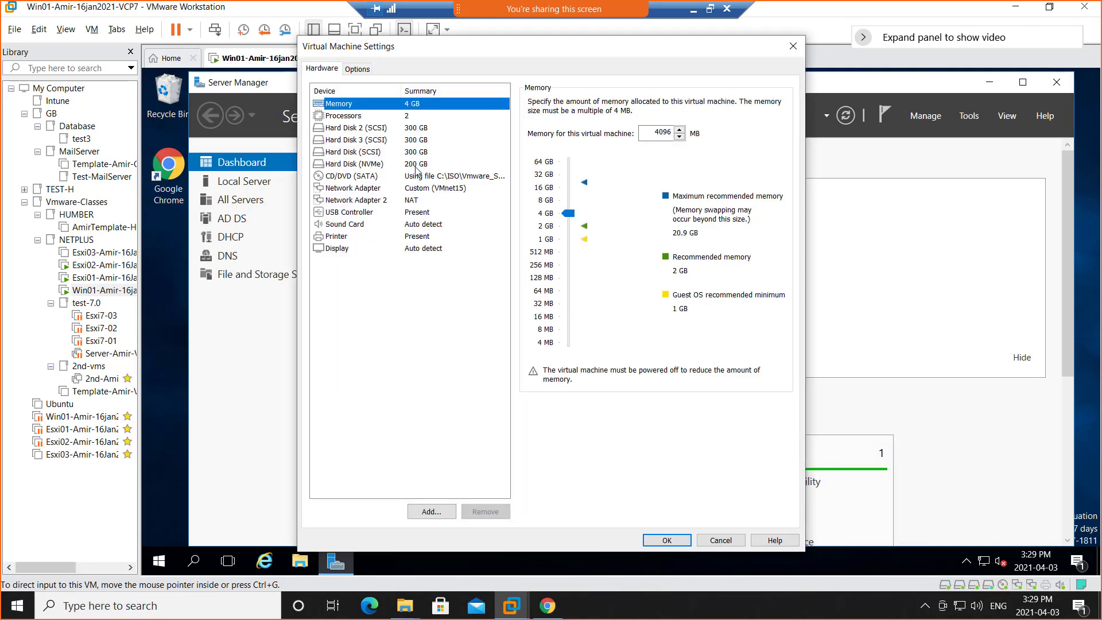
left_click(417, 177)
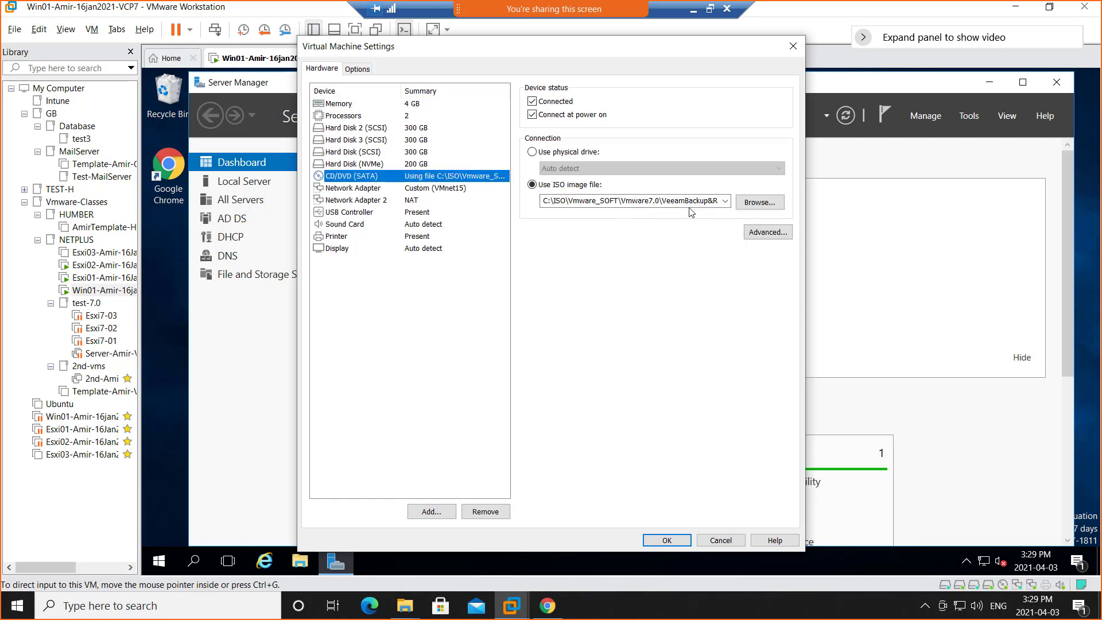
left_click(720, 541)
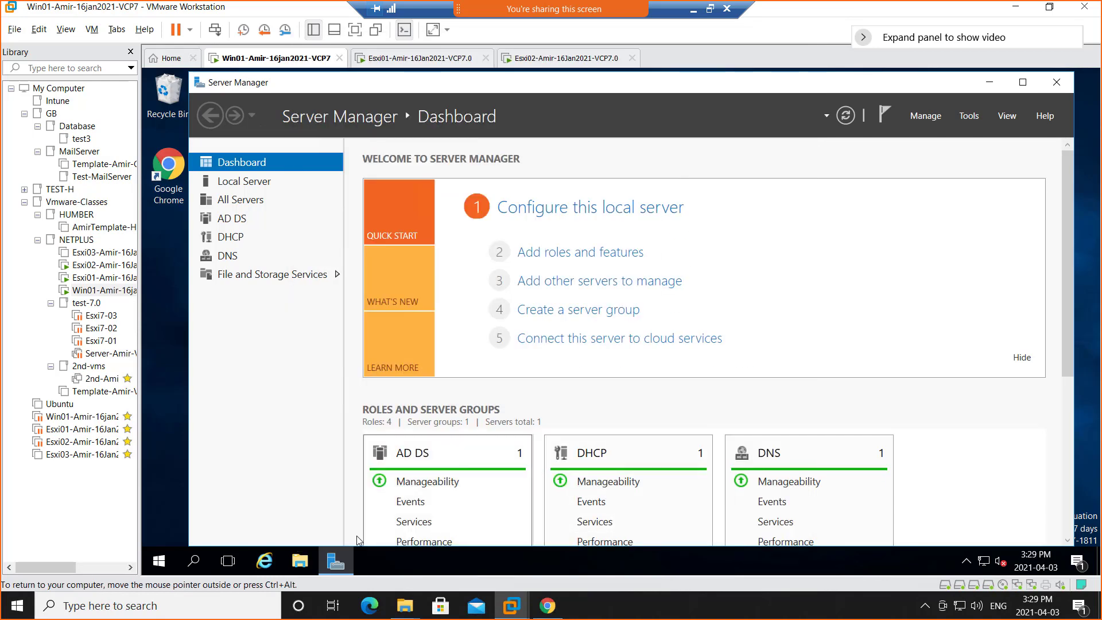
Run Setup from the Veeam Backup and Replication 11 DVD drive (D:) inside Win01 and allow it to run.
left_click(299, 563)
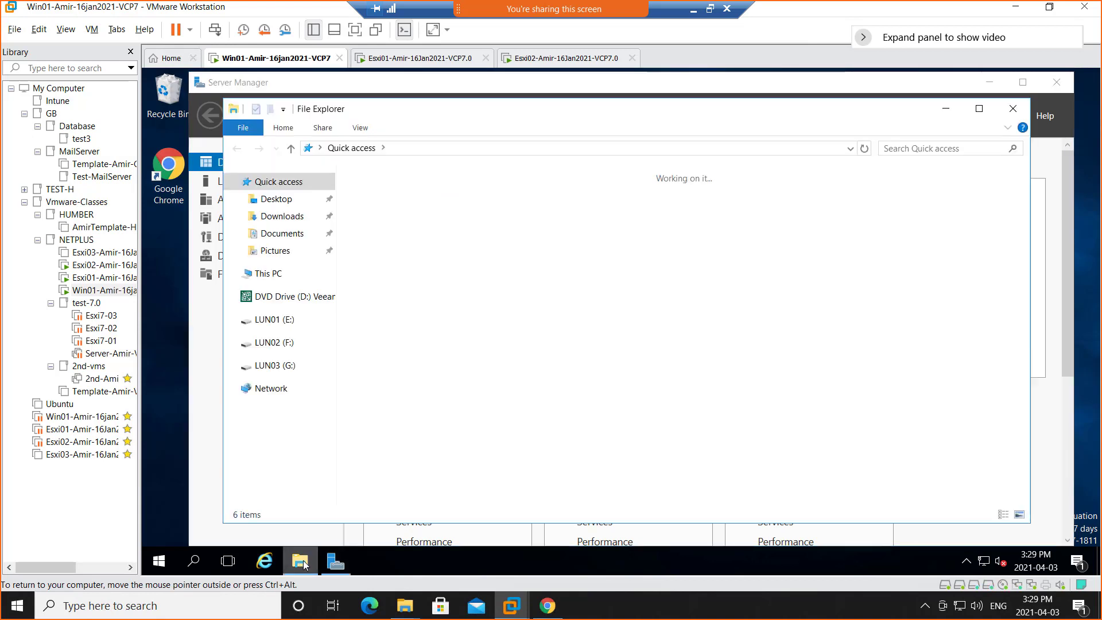
left_click(262, 297)
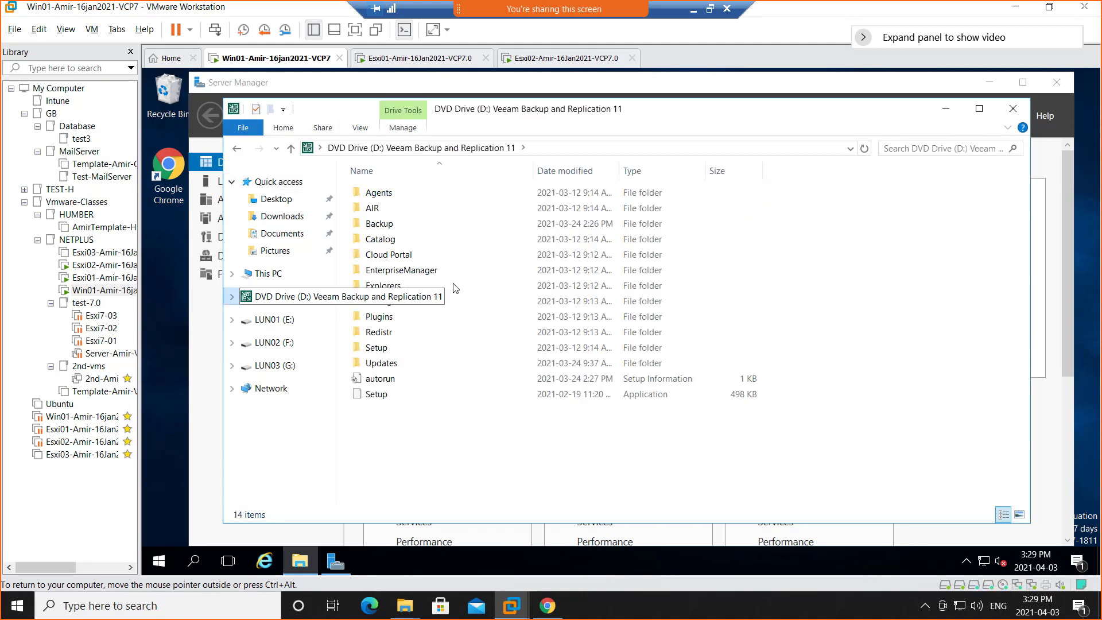
double_click(378, 396)
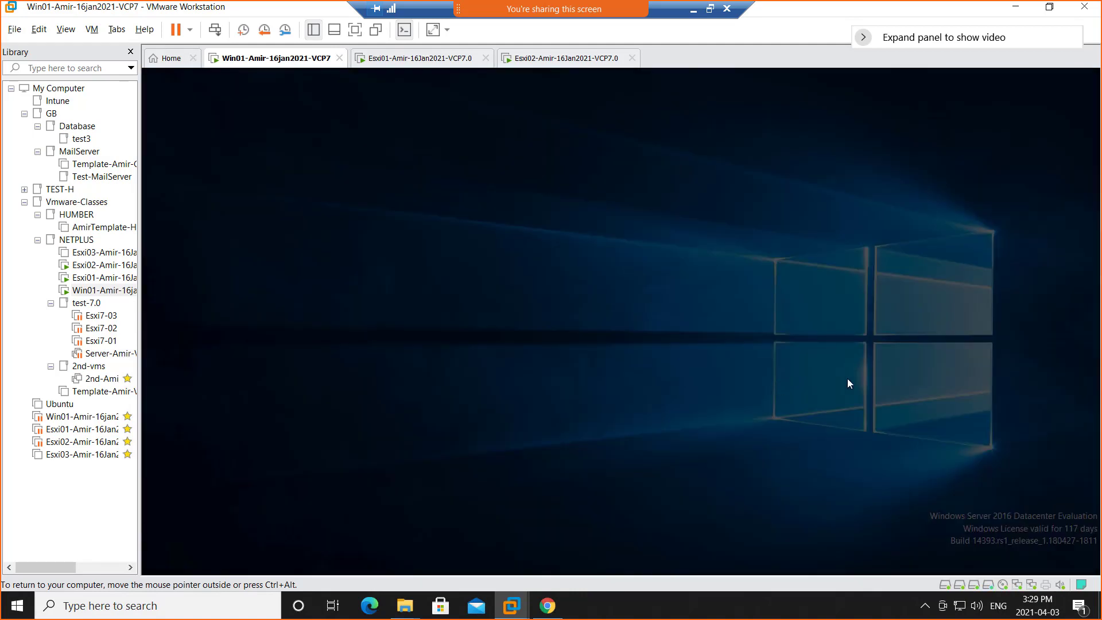
left_click(565, 414)
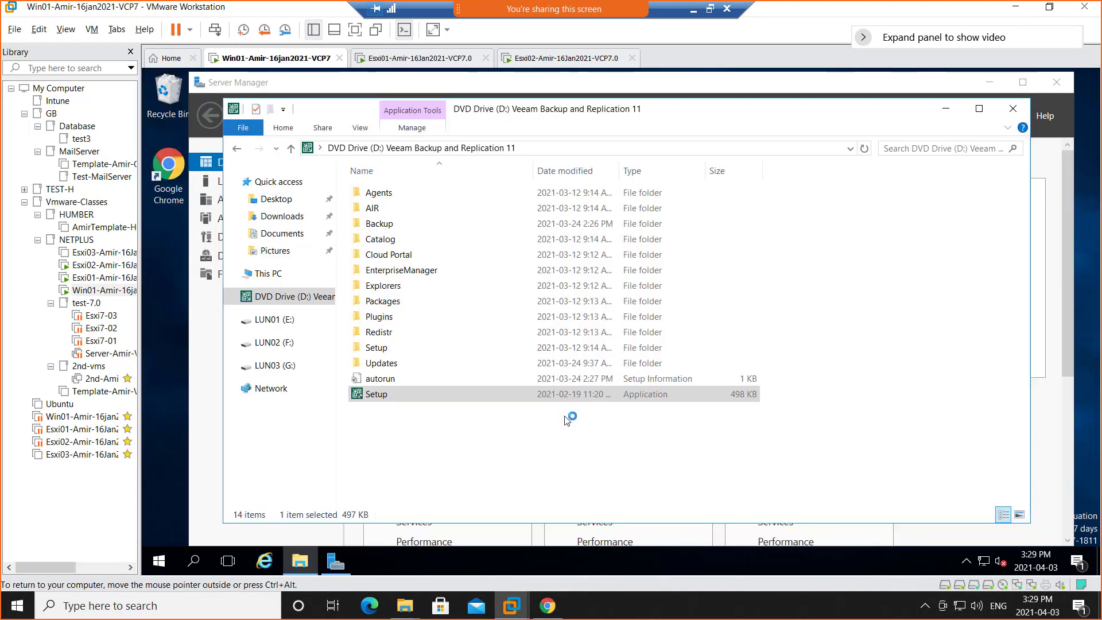
Restore the remote desktop session to a window and start the Veeam Backup & Replication 11 installation, accepting the .NET Framework 4.7.2 prerequisite.
left_click(710, 8)
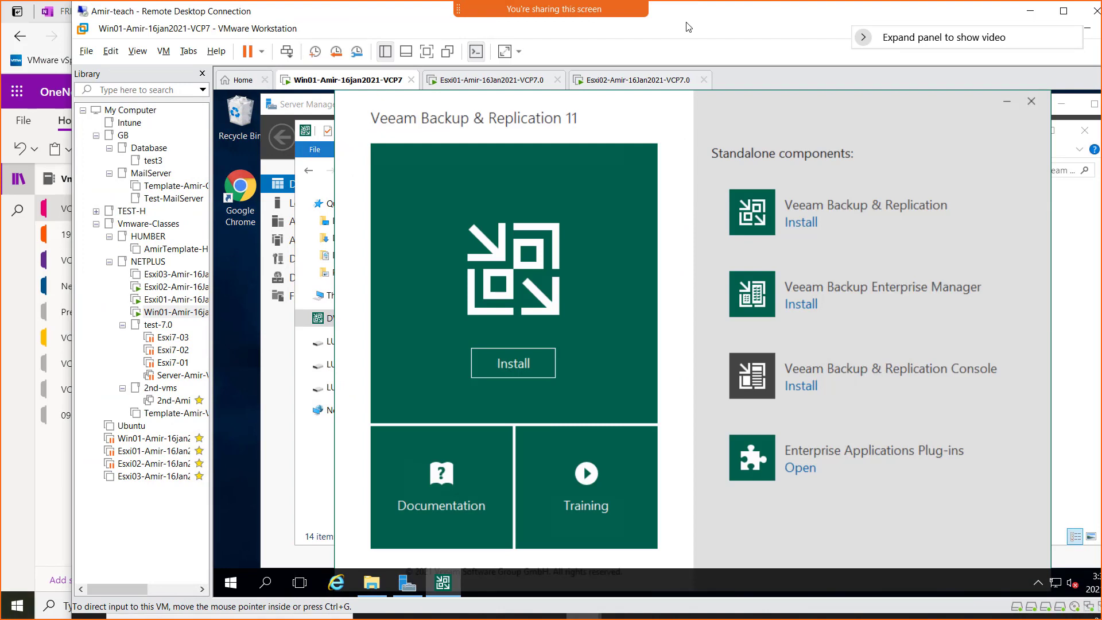
key("XF86MonBrightnessUp")
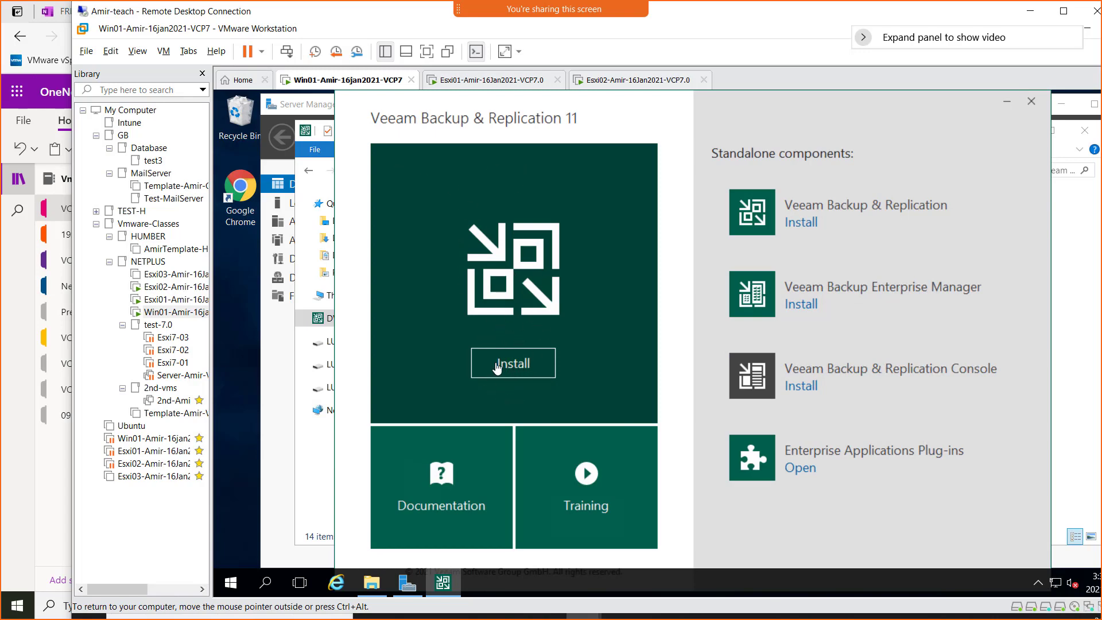
left_click(520, 368)
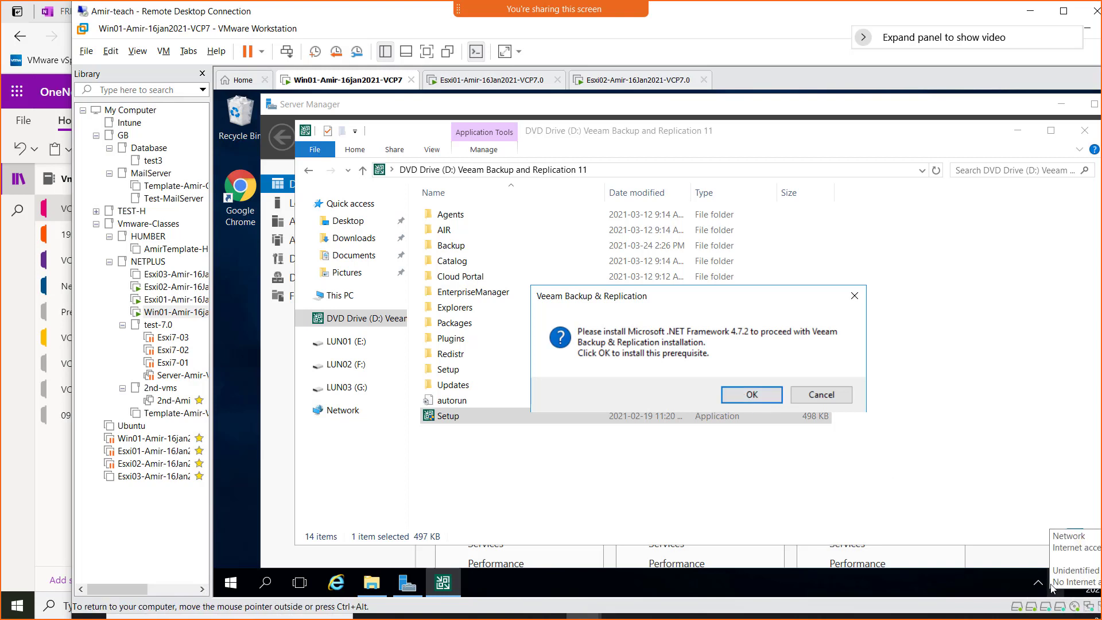
left_click(750, 396)
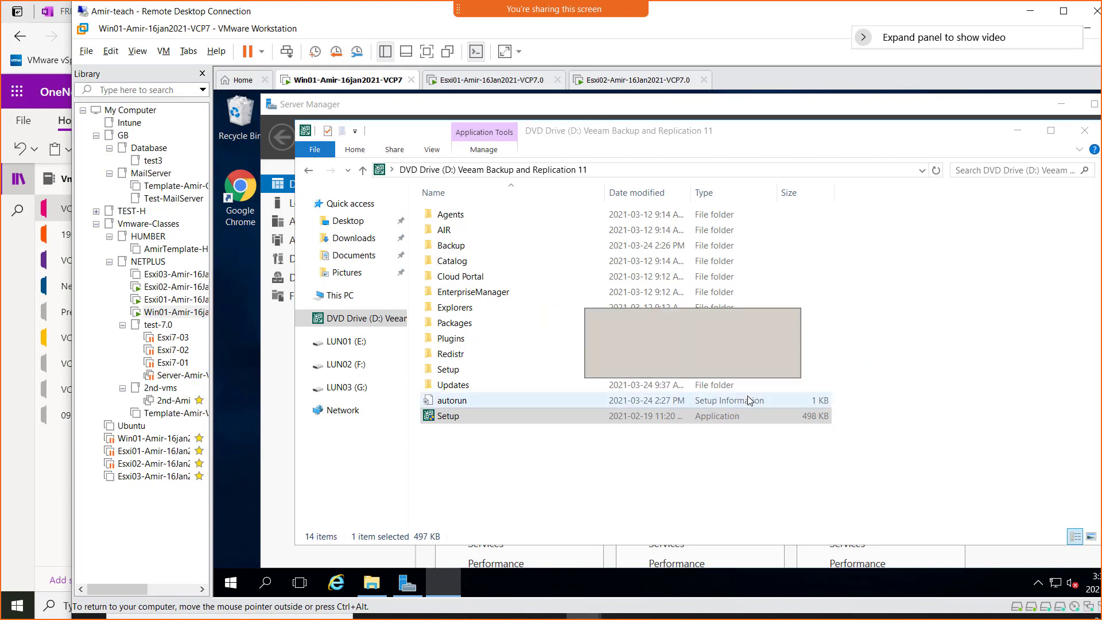
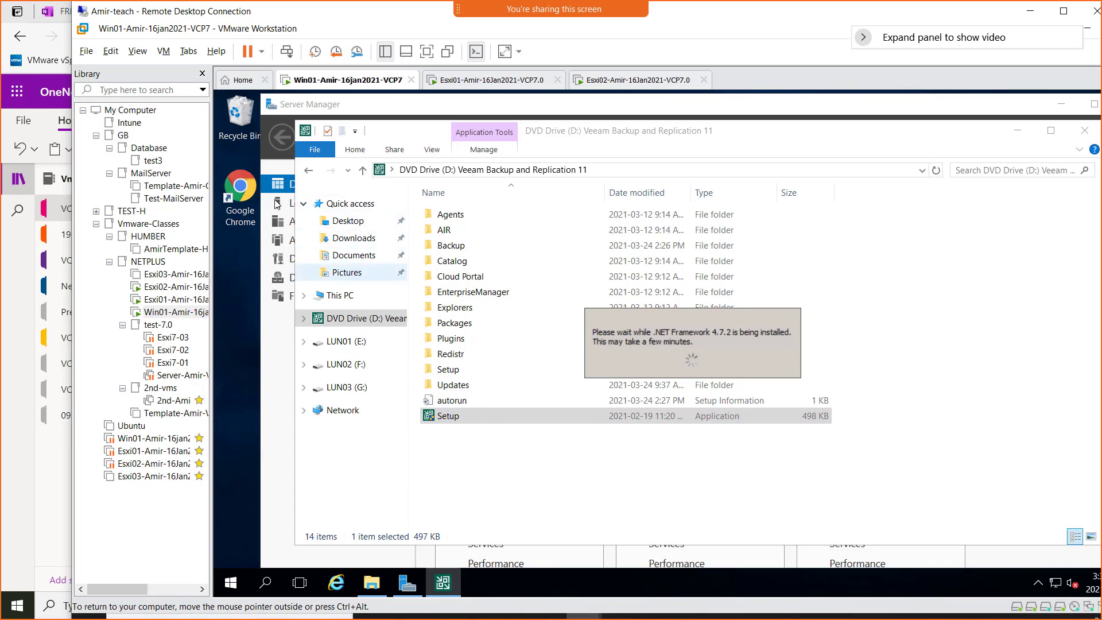
Open the vcsa.netplus.local vSphere Client in Chrome on Win01 and expand the remote desktop session to full screen.
double_click(238, 206)
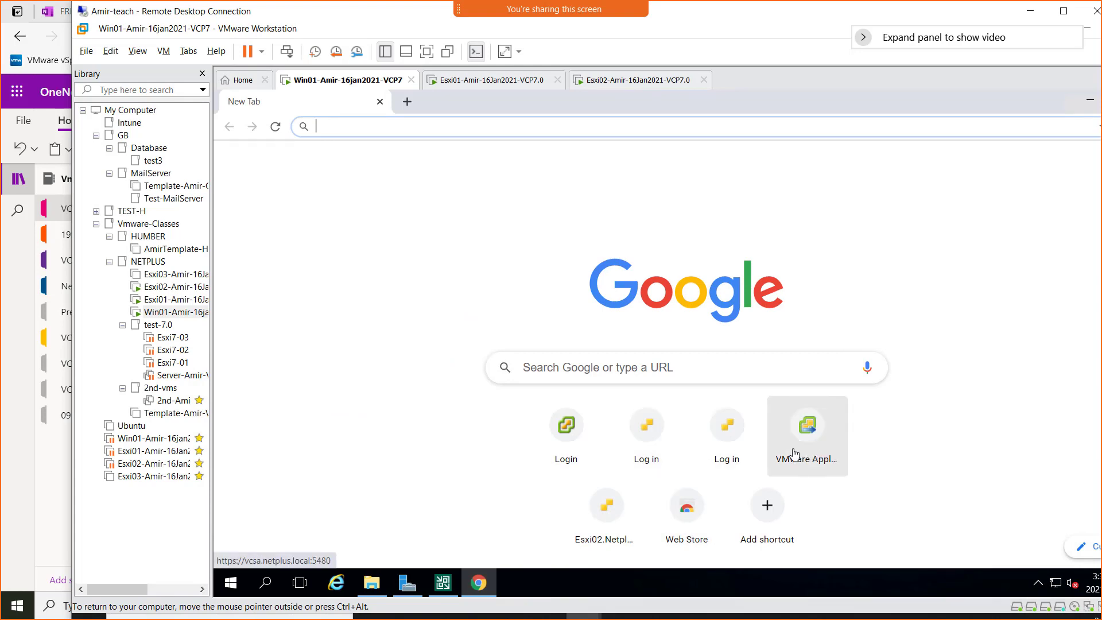
left_click(563, 450)
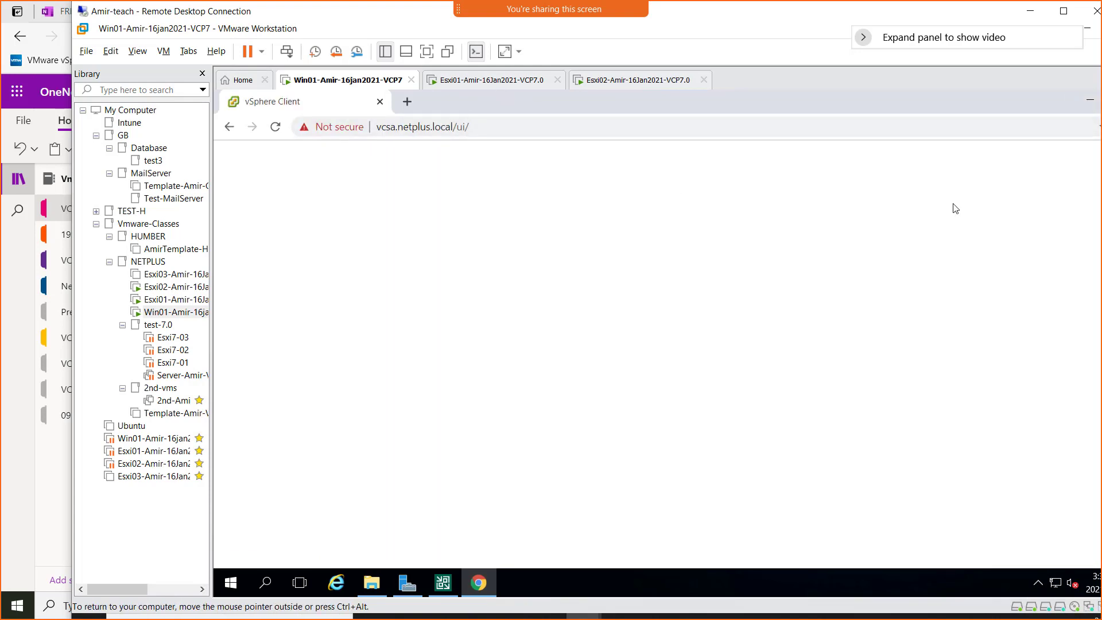
double_click(745, 16)
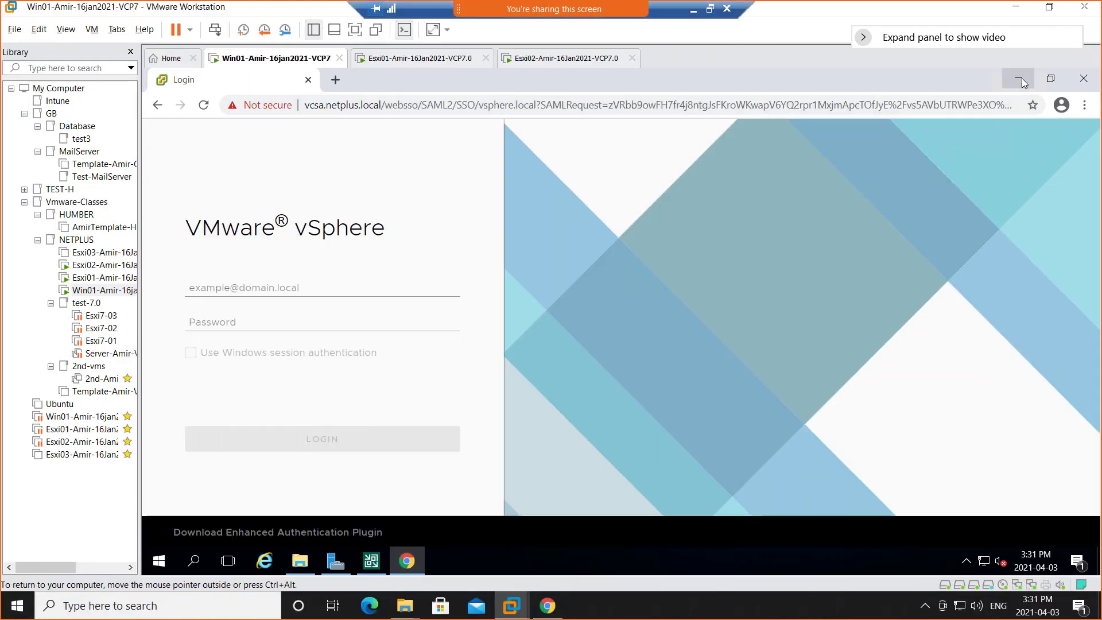
left_click(1022, 78)
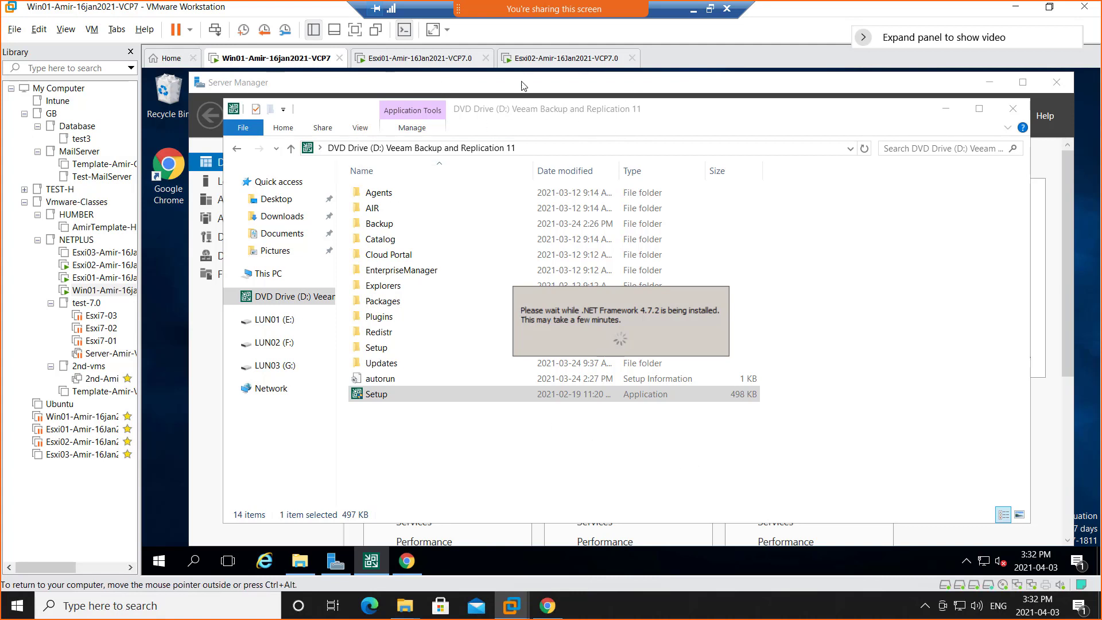
Log in to the vSphere Client with the vsphere.local administrator account and its password.
mouse_move(407, 568)
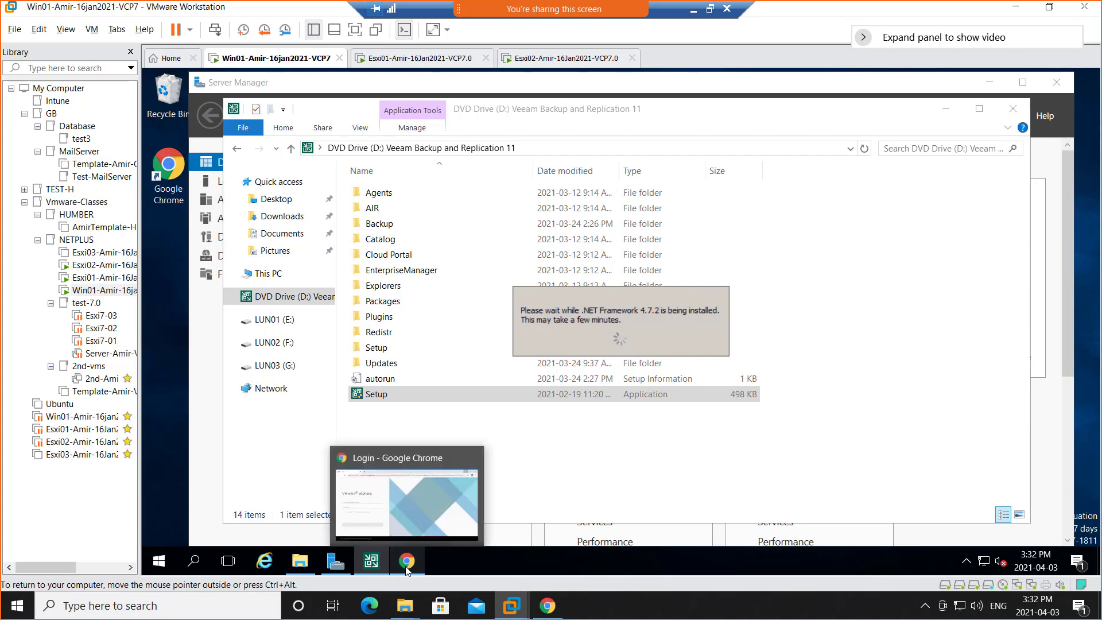
left_click(398, 532)
left_click(245, 287)
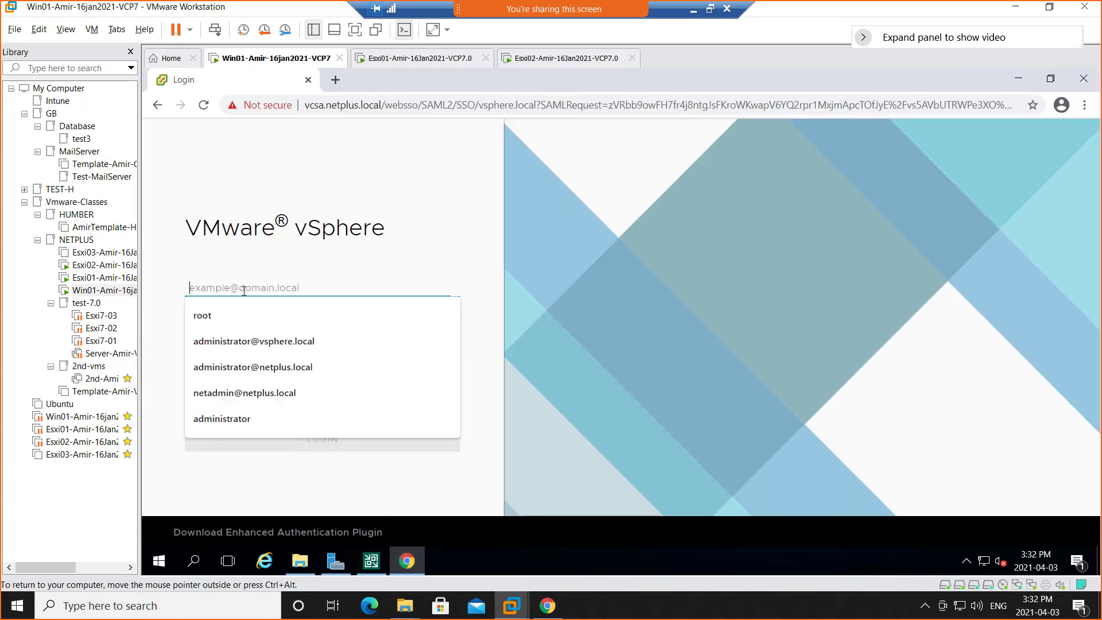
left_click(250, 343)
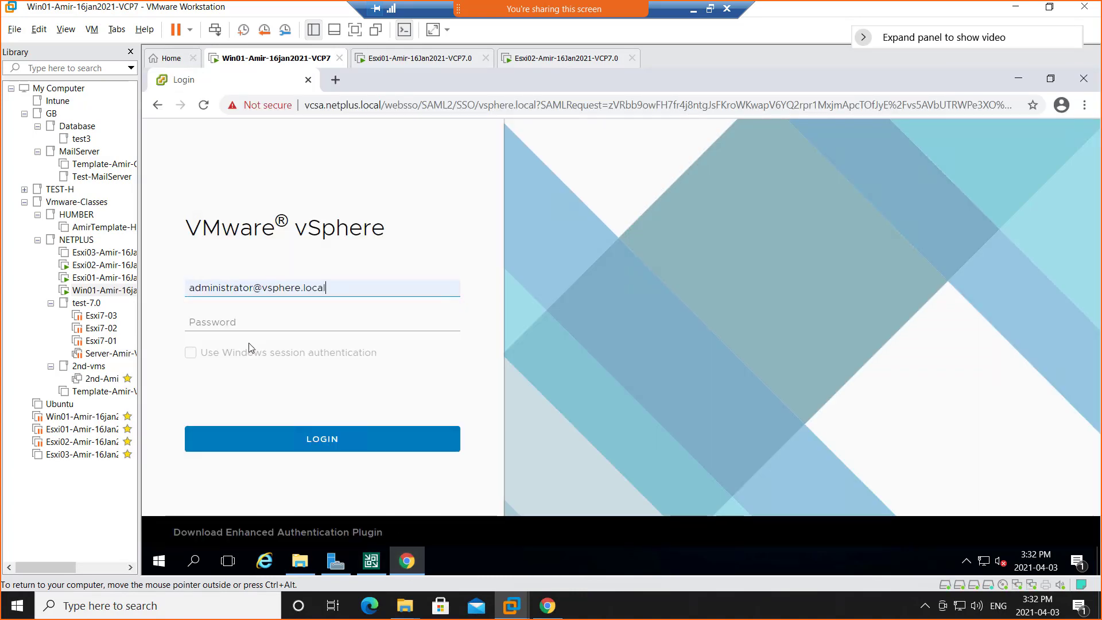
left_click(264, 323)
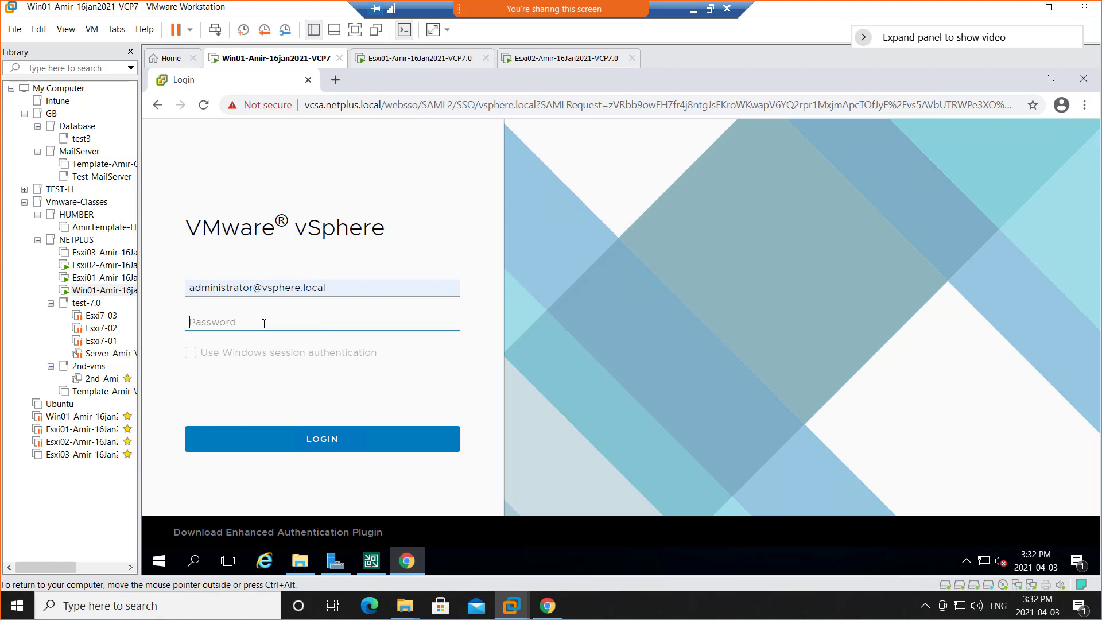
type("••••••••••••")
left_click(321, 438)
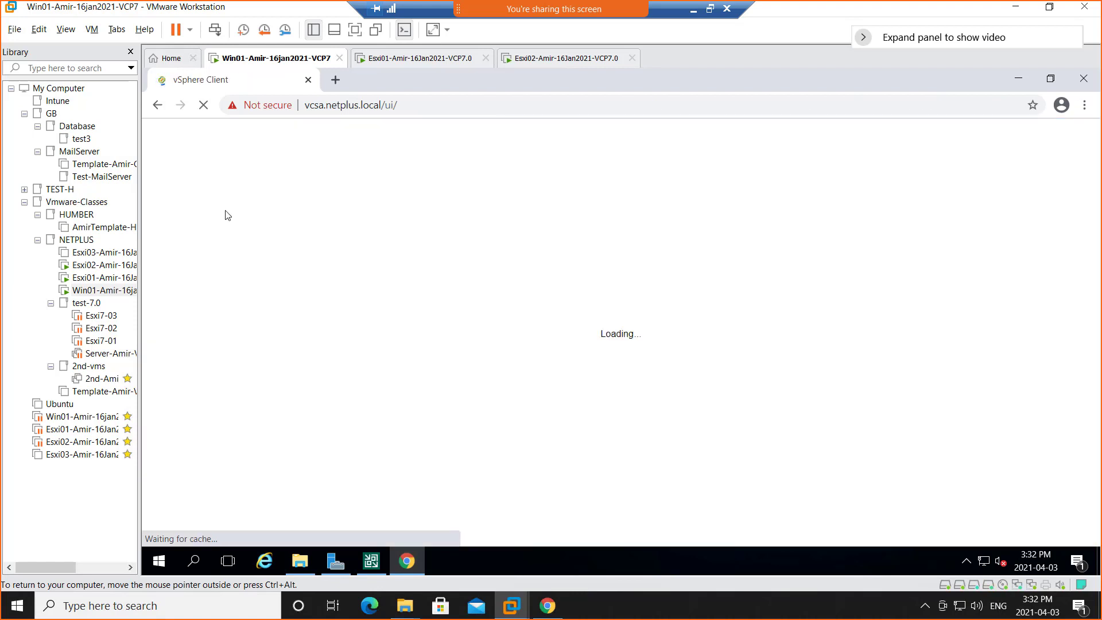
Hide the VMware Workstation library and open the Hosts and Clusters inventory in the vSphere Client.
left_click(130, 52)
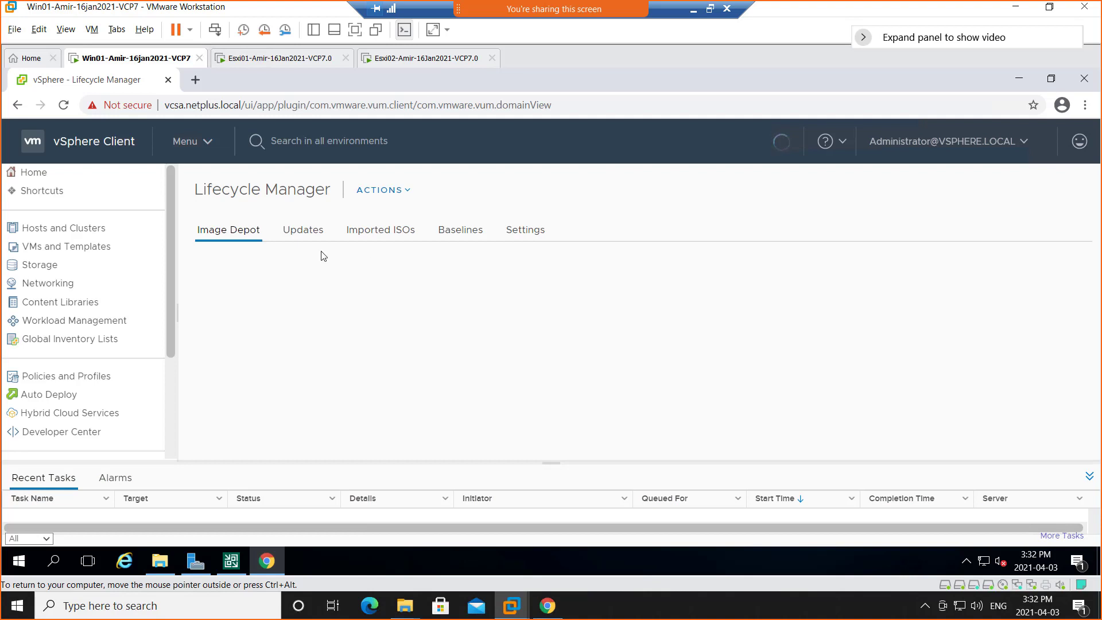
left_click(51, 229)
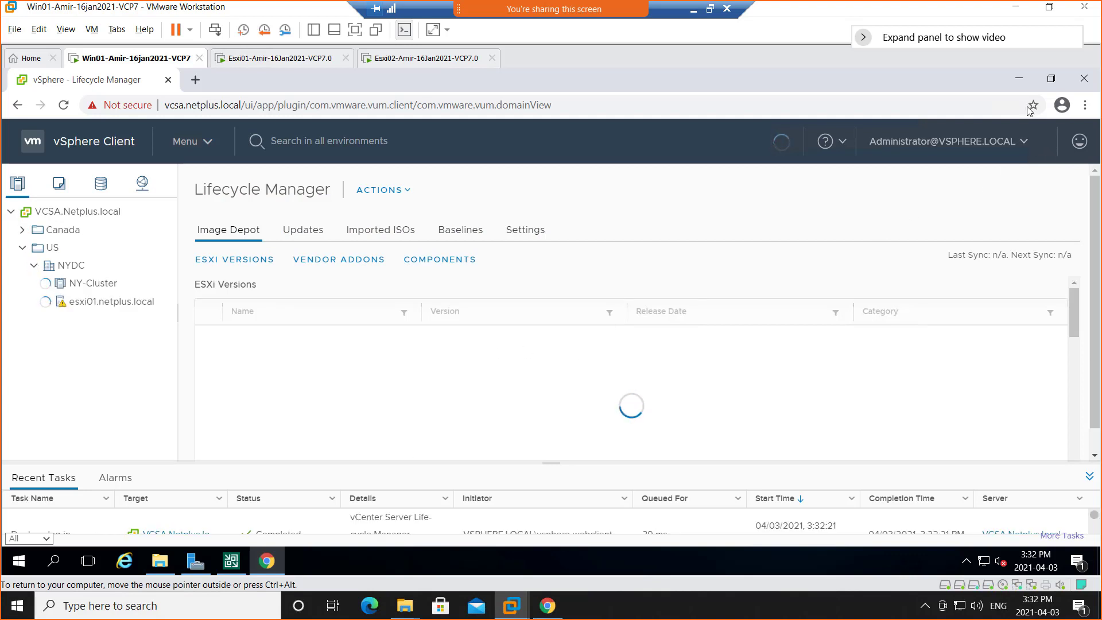
Check the .NET Framework 4.7.2 installation progress and the Esxi02 and Esxi01 consoles, returning to the vSphere Client on Win01.
left_click(1021, 79)
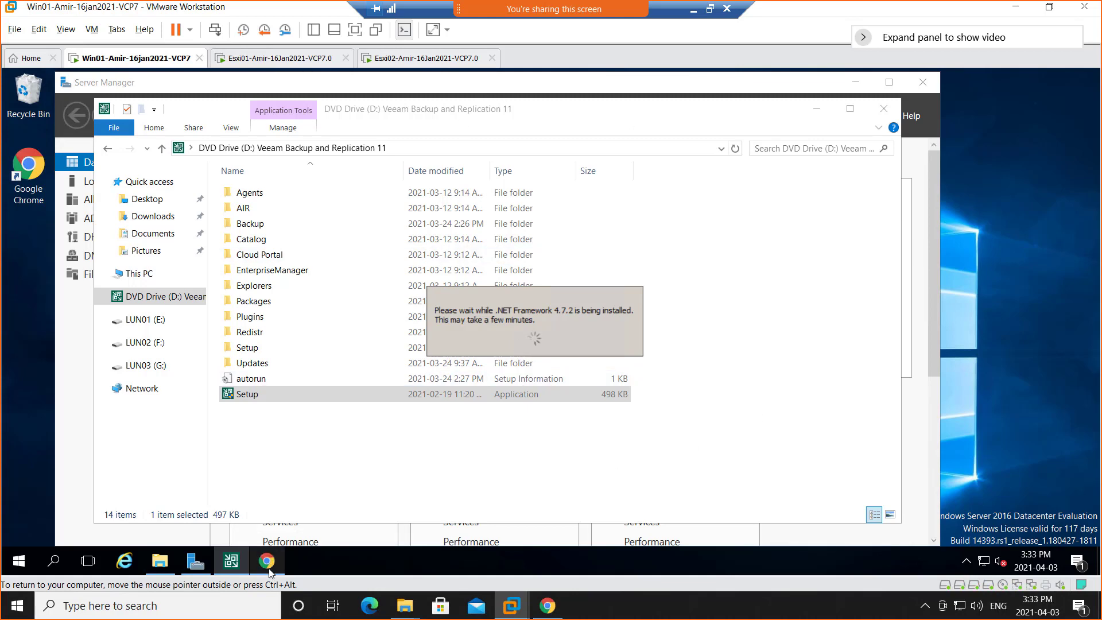
mouse_move(267, 561)
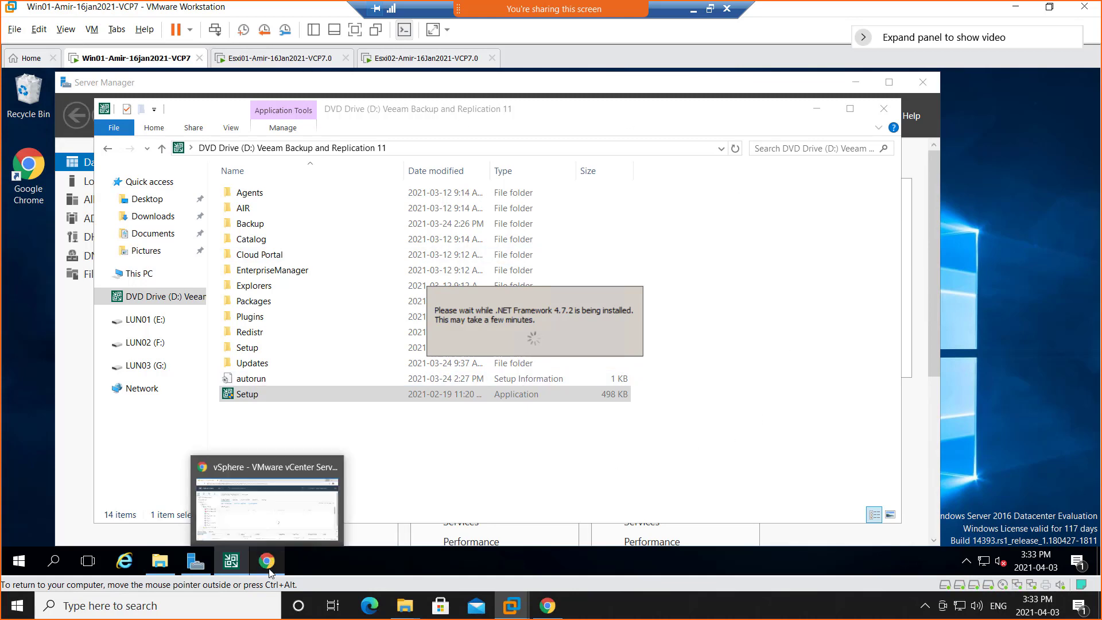
left_click(261, 528)
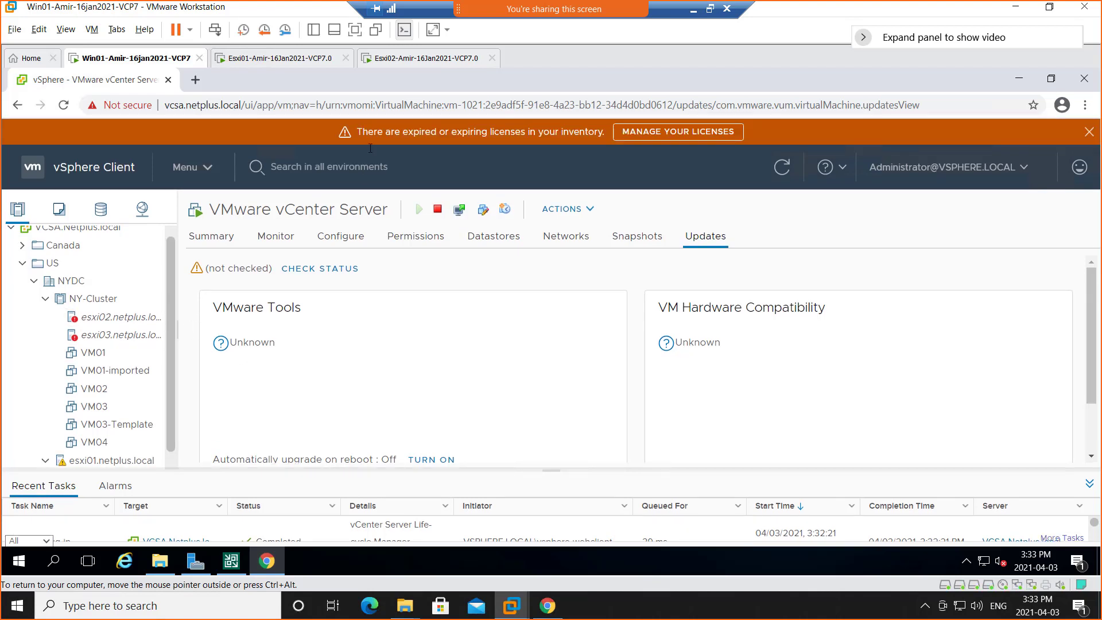
left_click(409, 59)
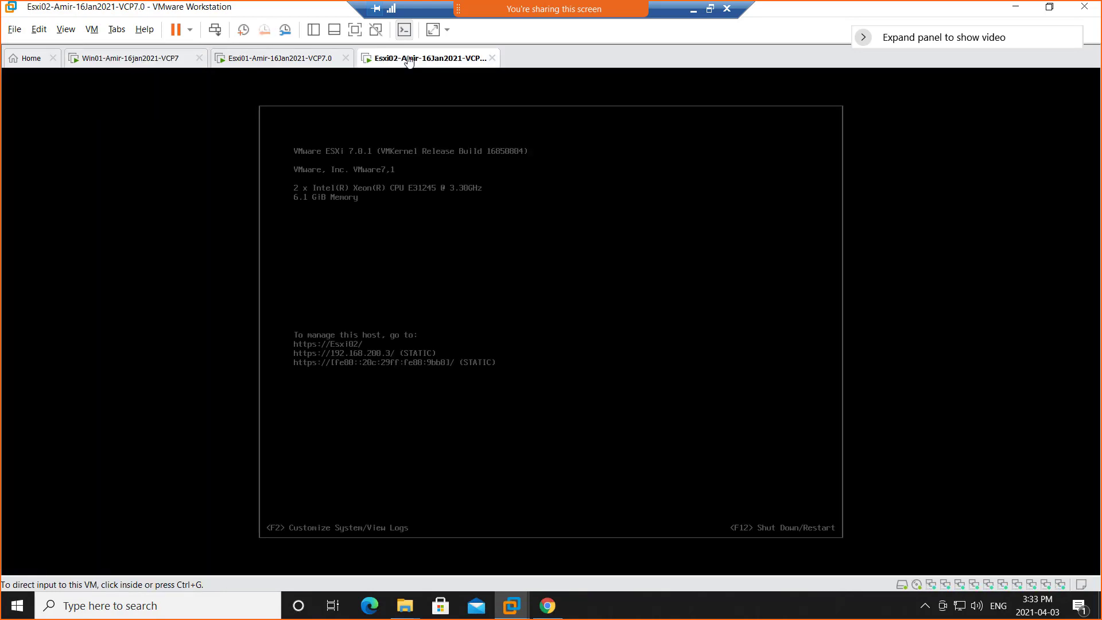
left_click(275, 60)
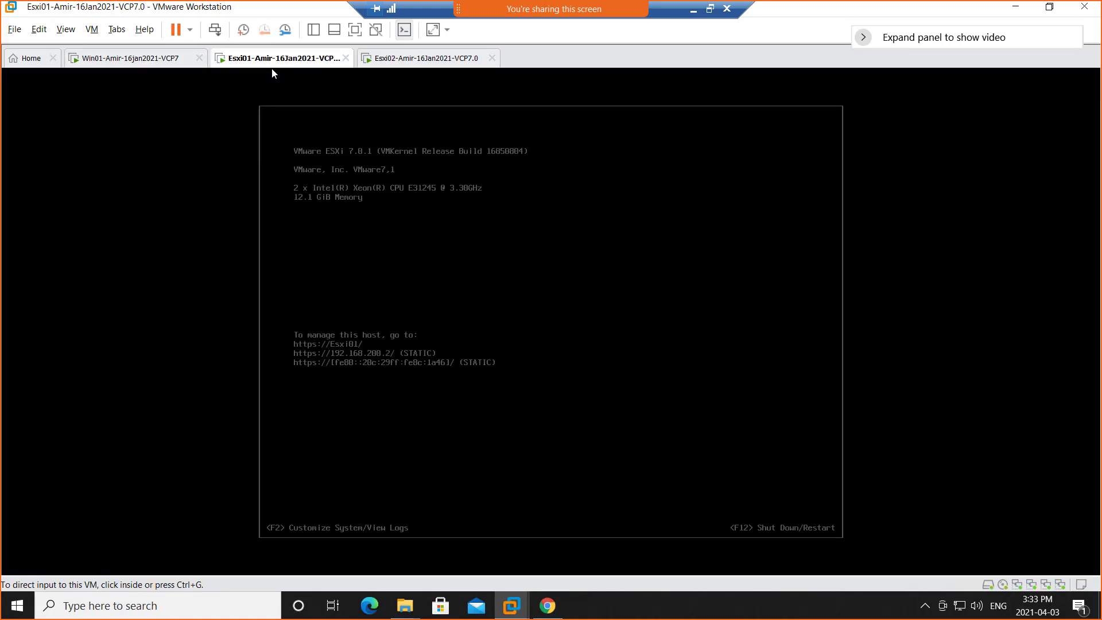
left_click(140, 62)
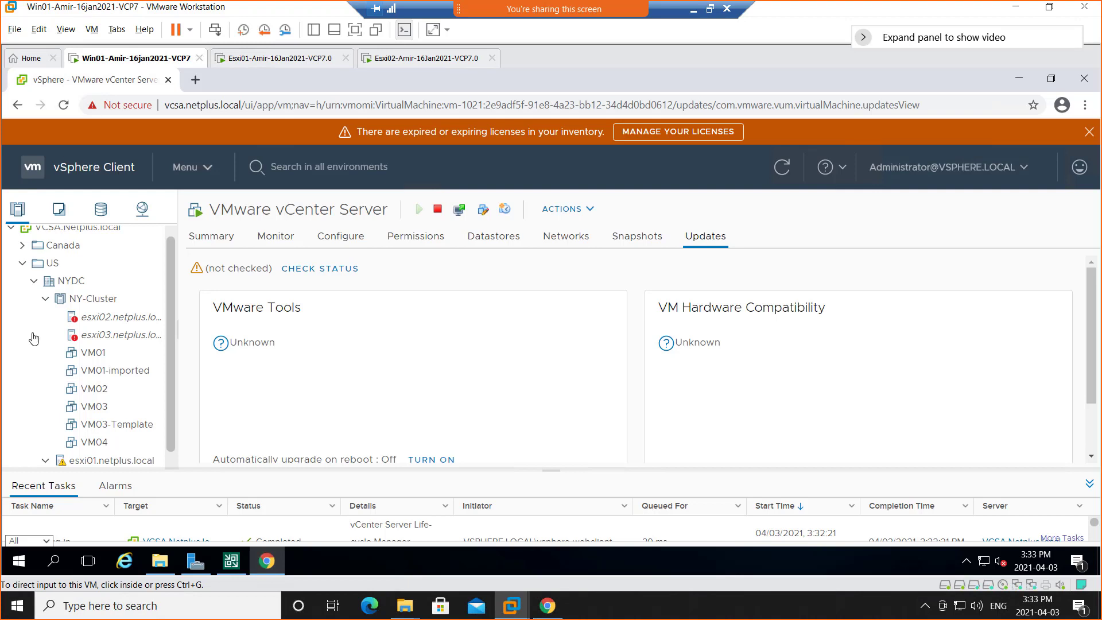
Examine the Summary page and available connection actions of host esxi02.netplus.local without changing its connection.
left_click(105, 319)
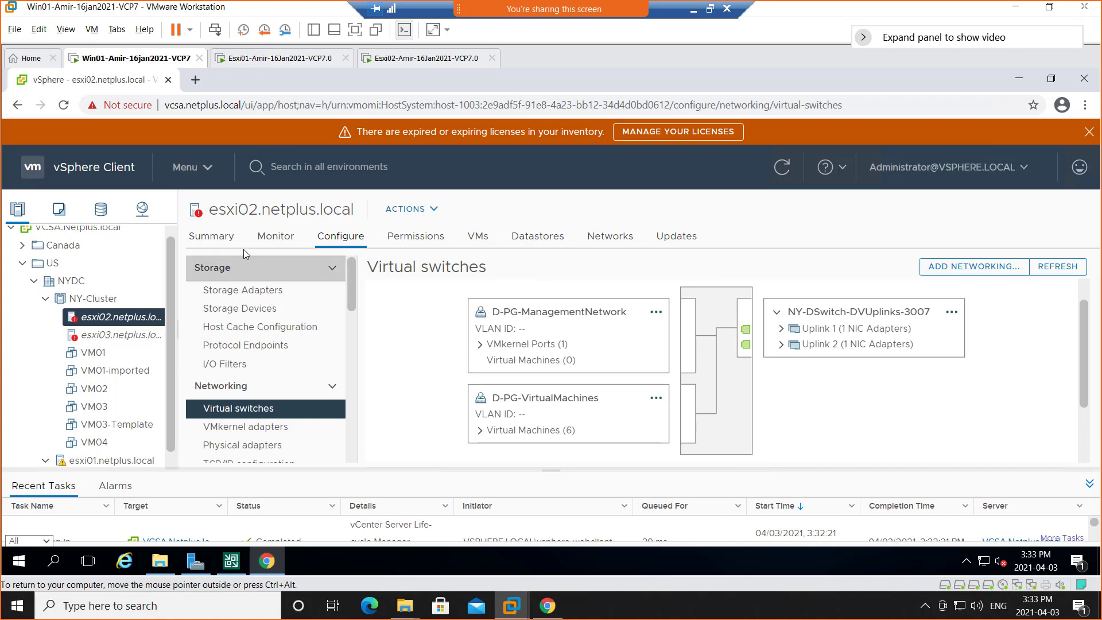
left_click(217, 241)
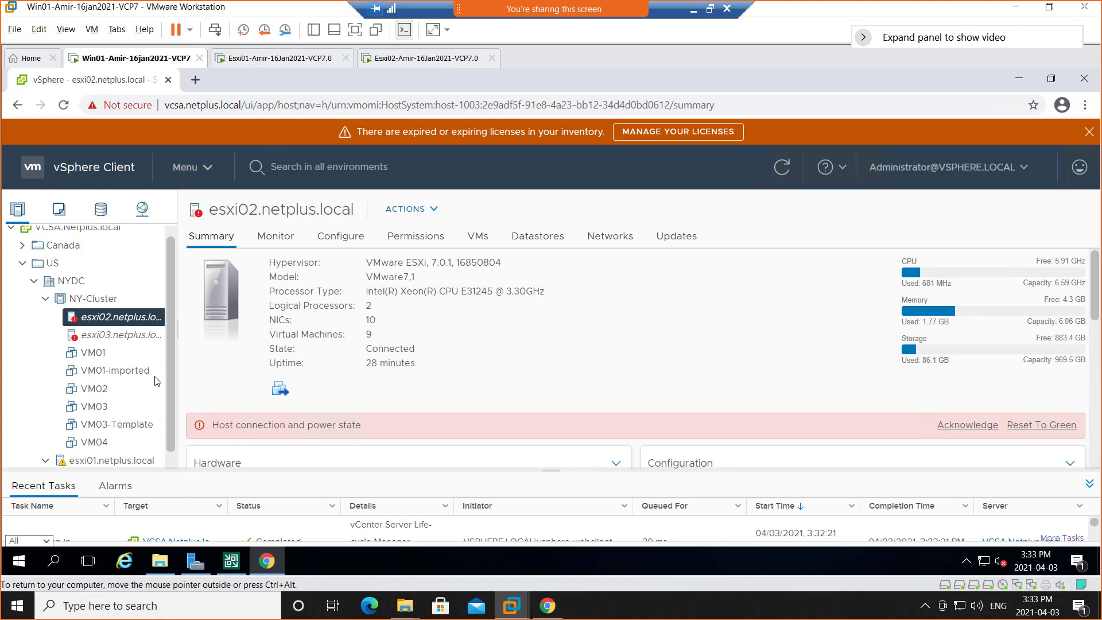
right_click(105, 321)
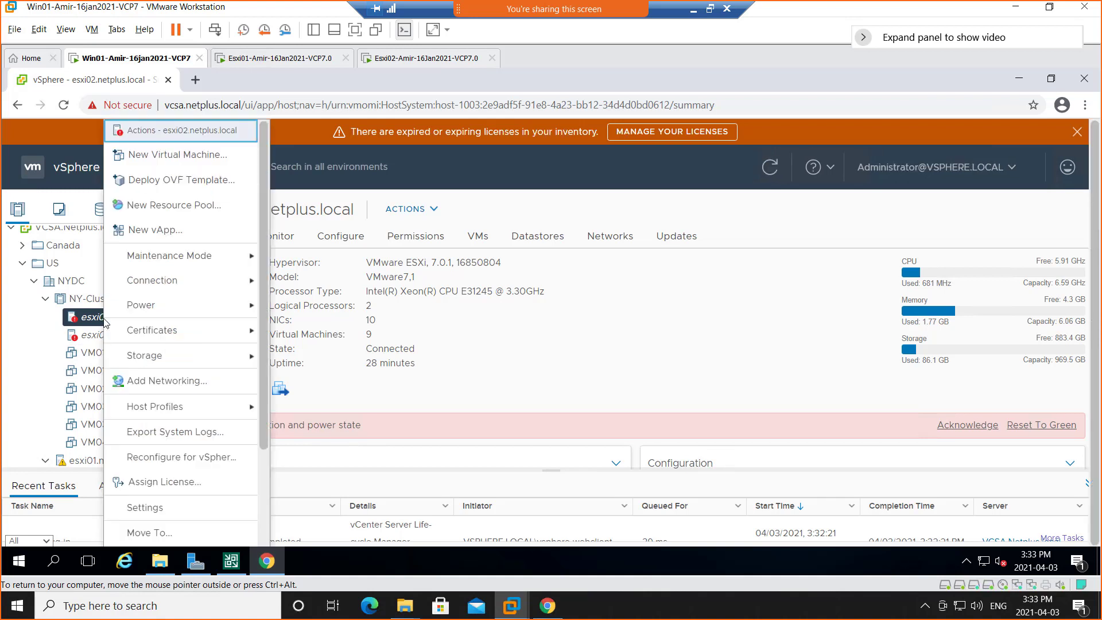
mouse_move(166, 285)
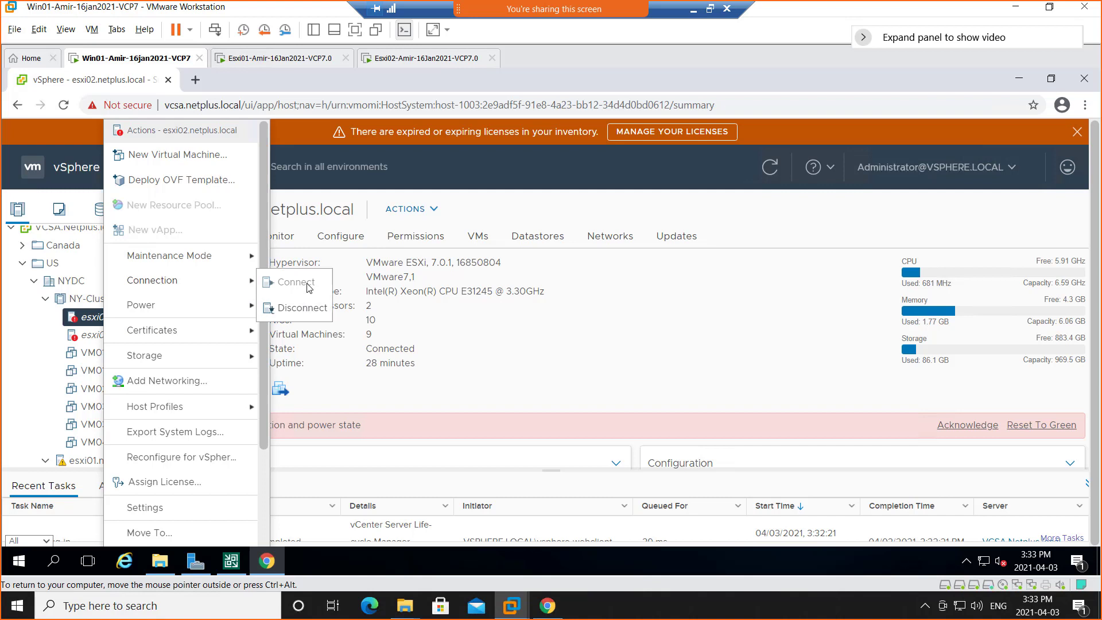
left_click(629, 202)
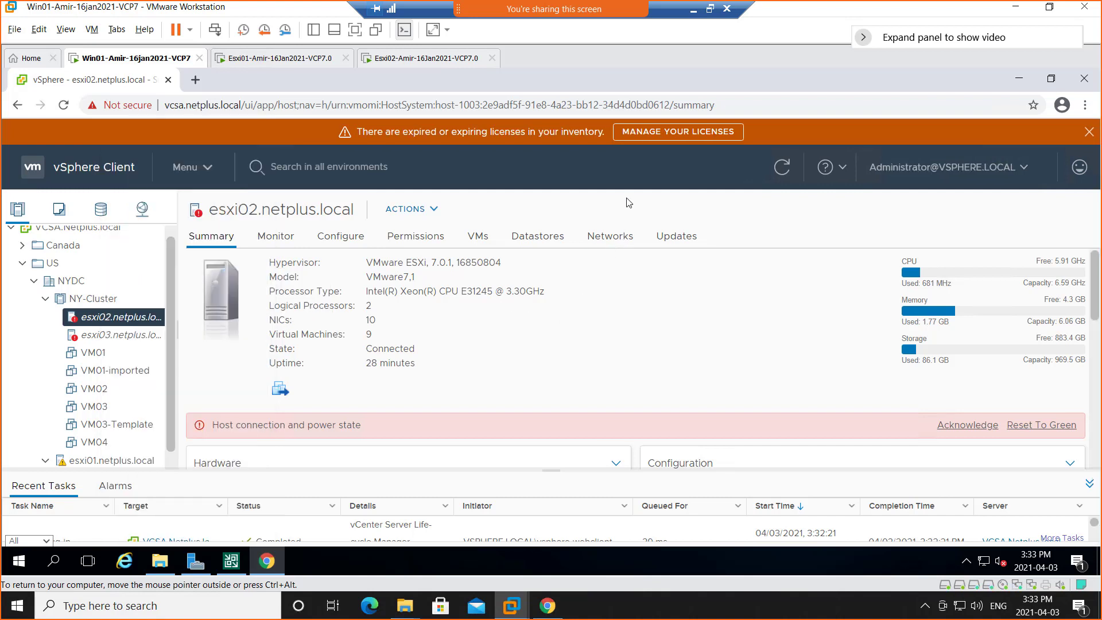
Acknowledge the esxi02.netplus.local host connection and power state alarm on the NY-Cluster summary and refresh the client.
left_click(98, 303)
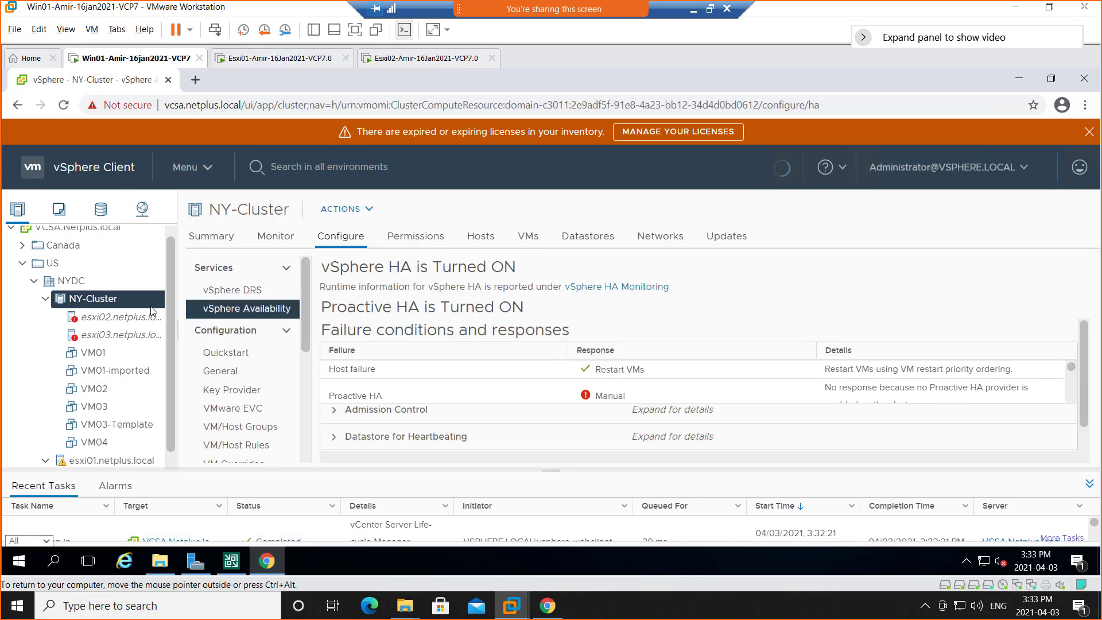
left_click(211, 240)
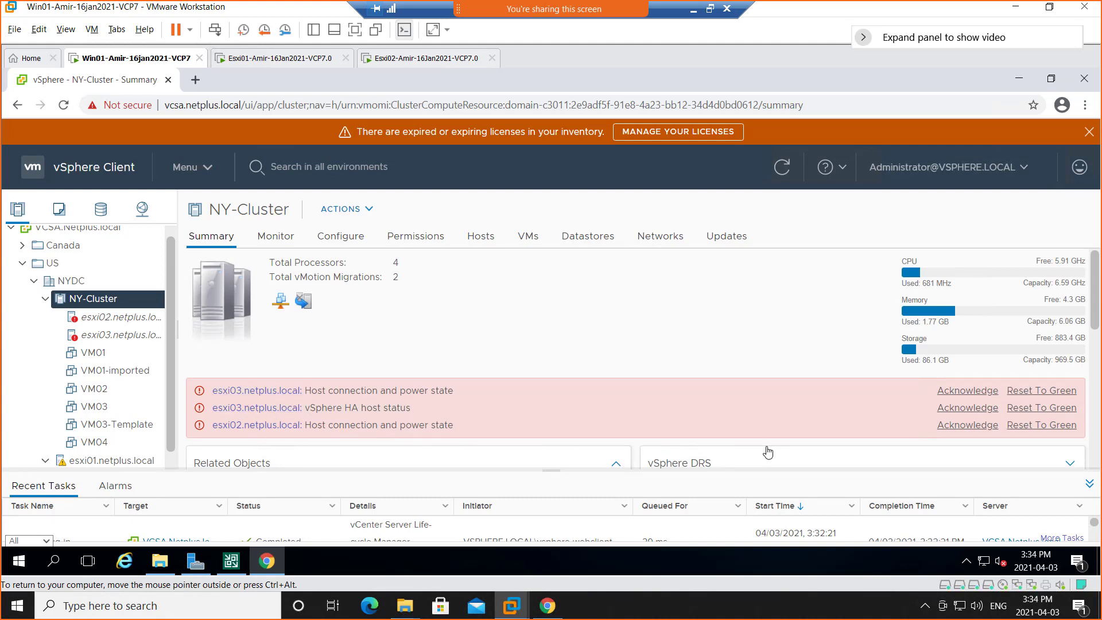
left_click(968, 428)
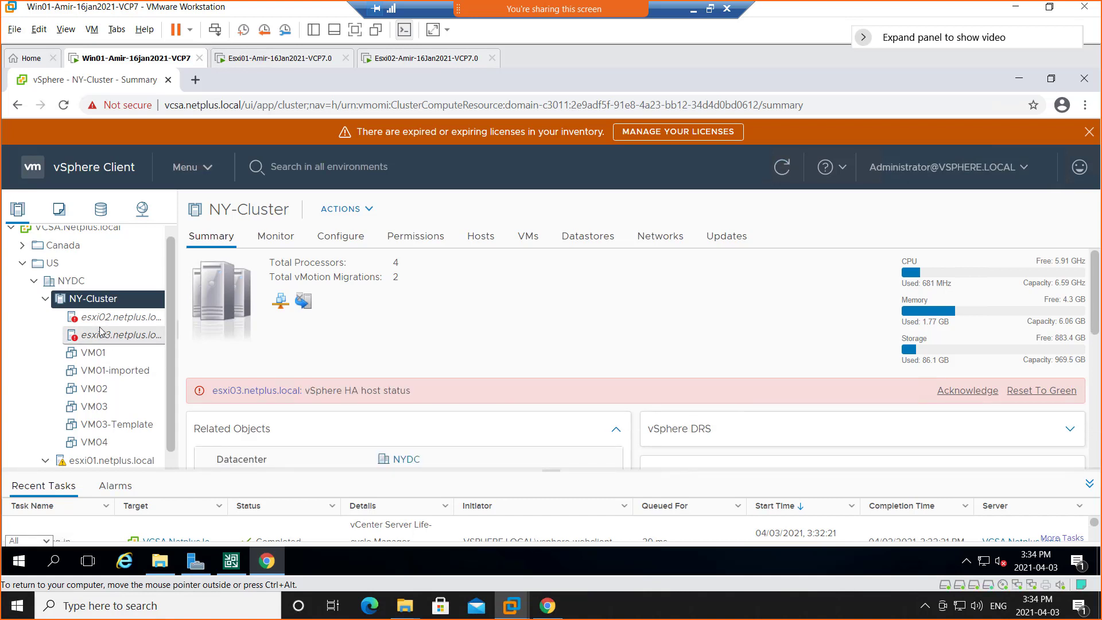
left_click(779, 170)
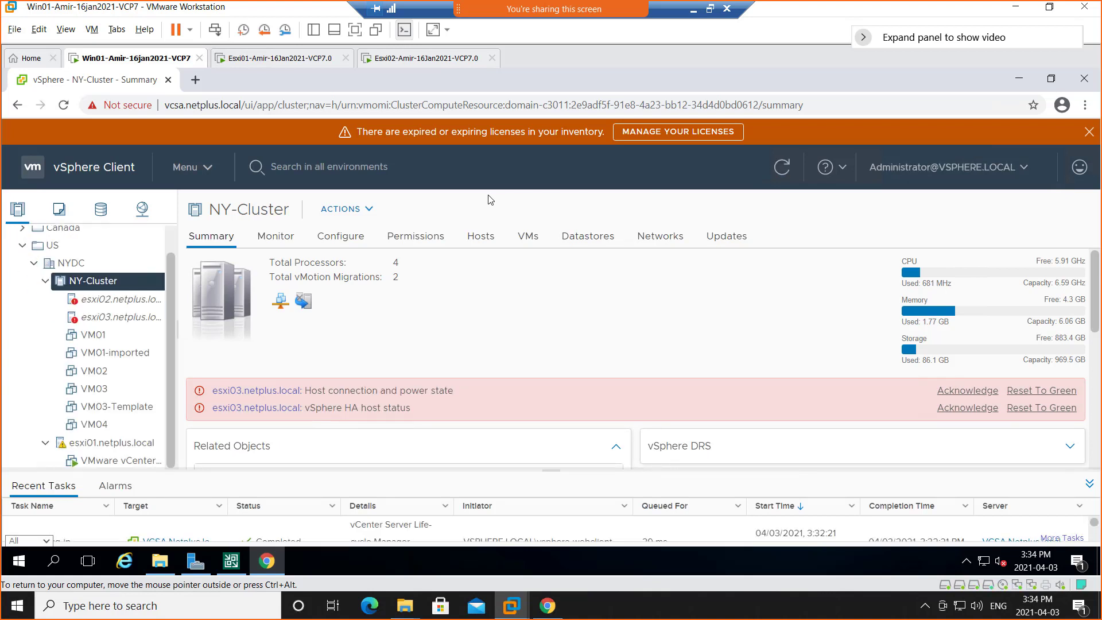
Review the whole Summary page of esxi02.netplus.local and minimize the browser to check the .NET Framework installation.
left_click(109, 306)
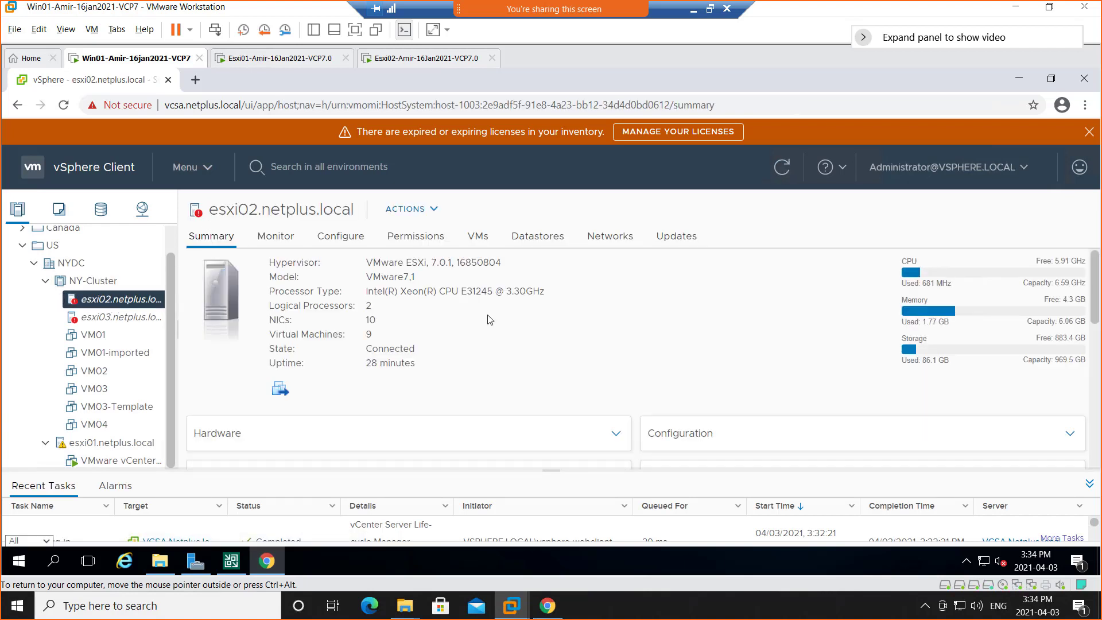
scroll(534, 374, "down", 5)
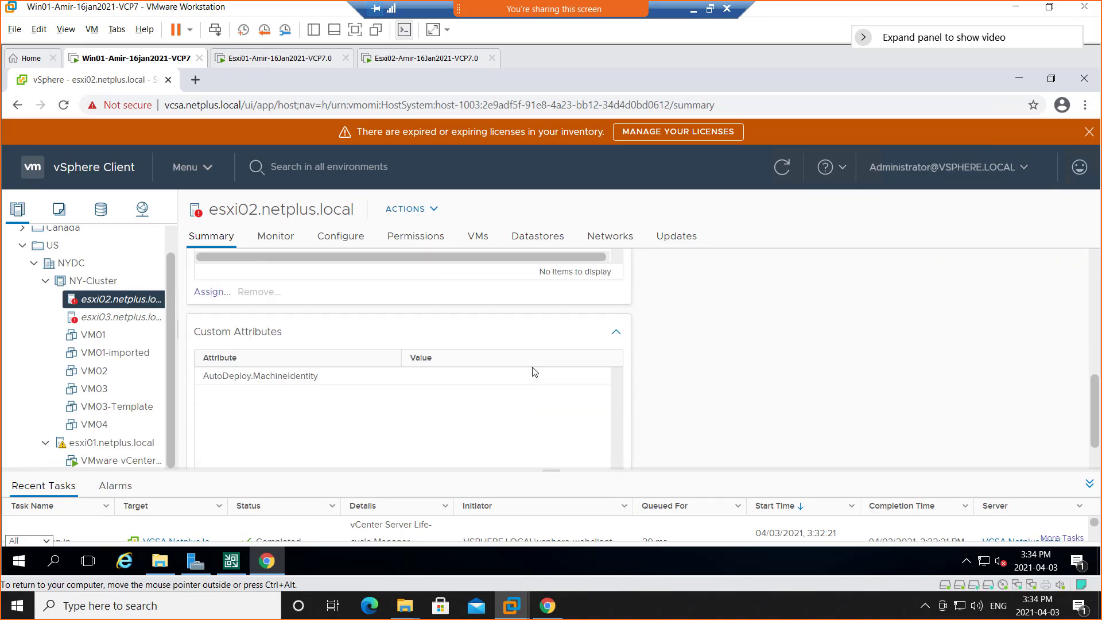
scroll(534, 371, "up", 4)
scroll(534, 372, "up", 1)
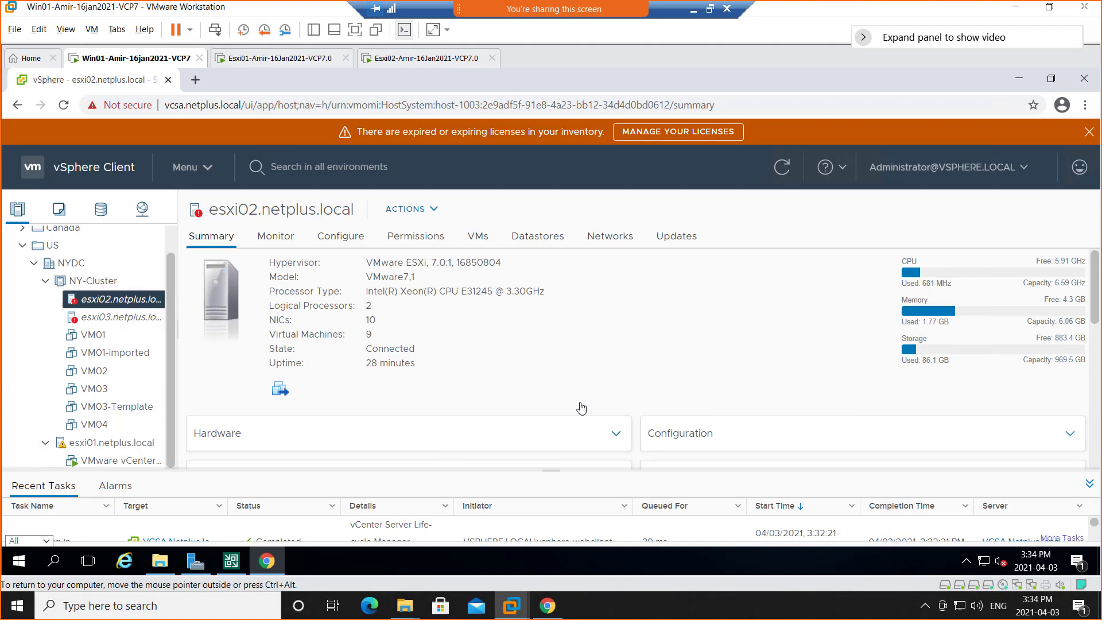
left_click(1012, 82)
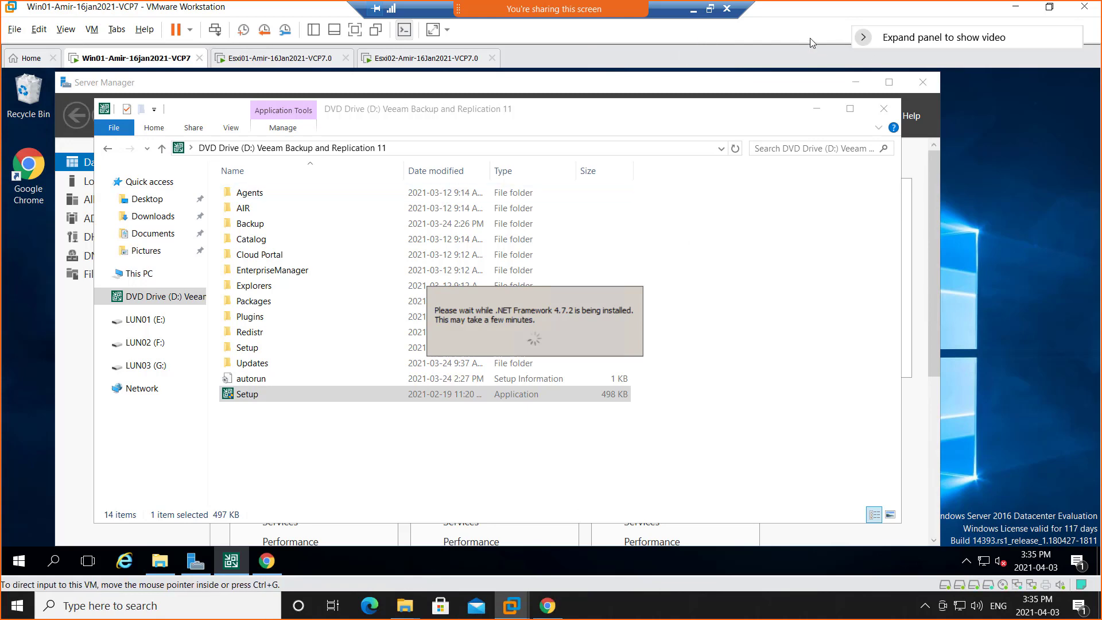
Check the reported issues of host esxi02.netplus.local in the vSphere Client and view its available power and connection actions.
left_click(709, 10)
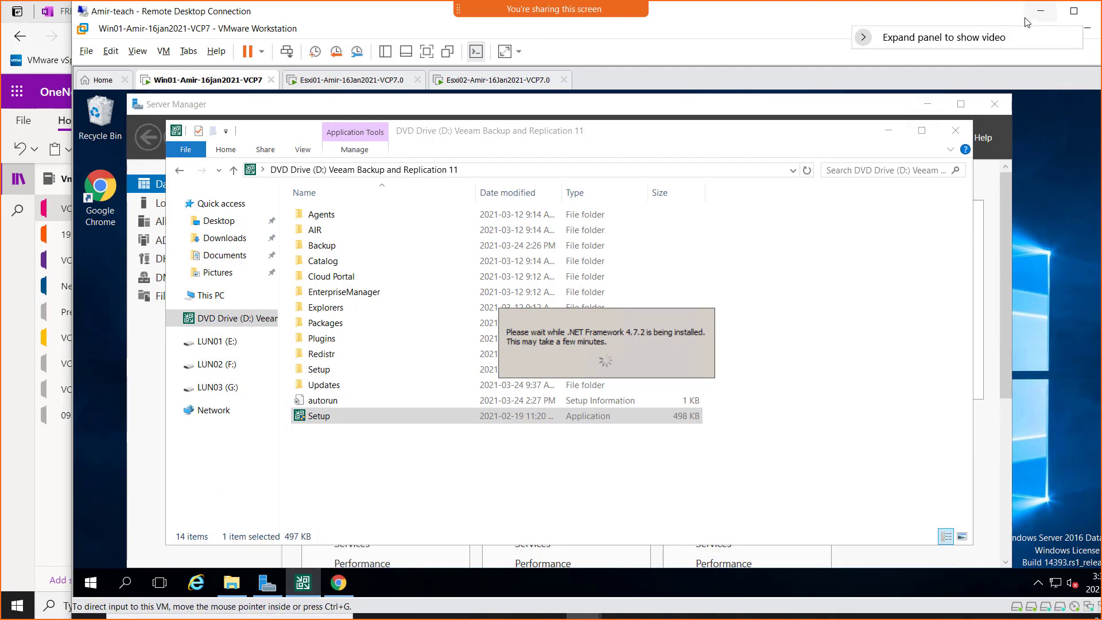
left_click(338, 583)
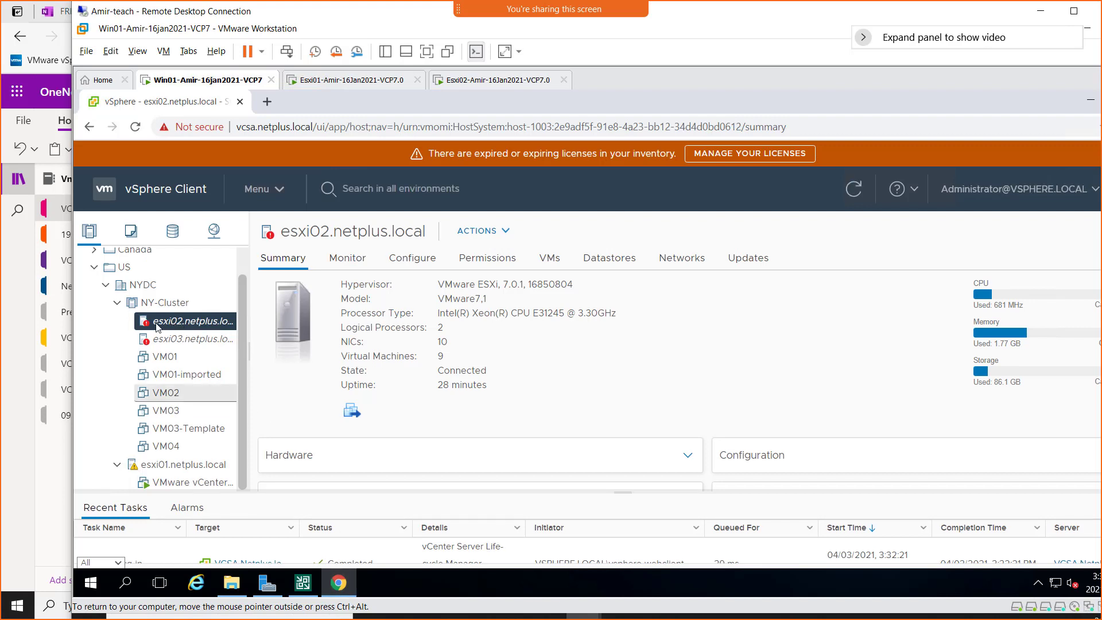
left_click(348, 259)
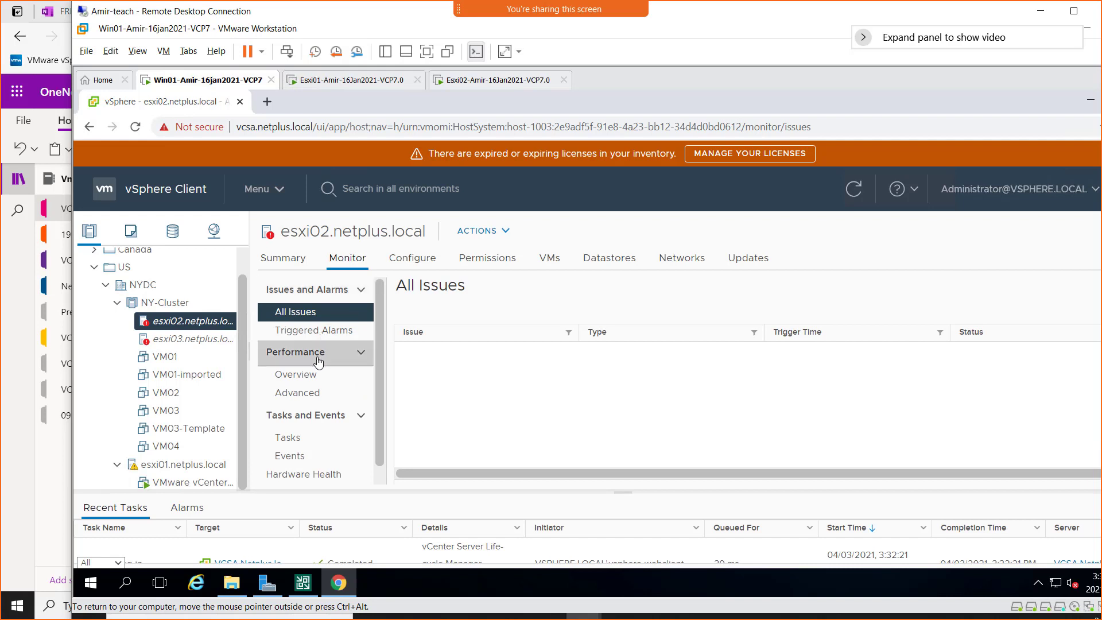
right_click(171, 325)
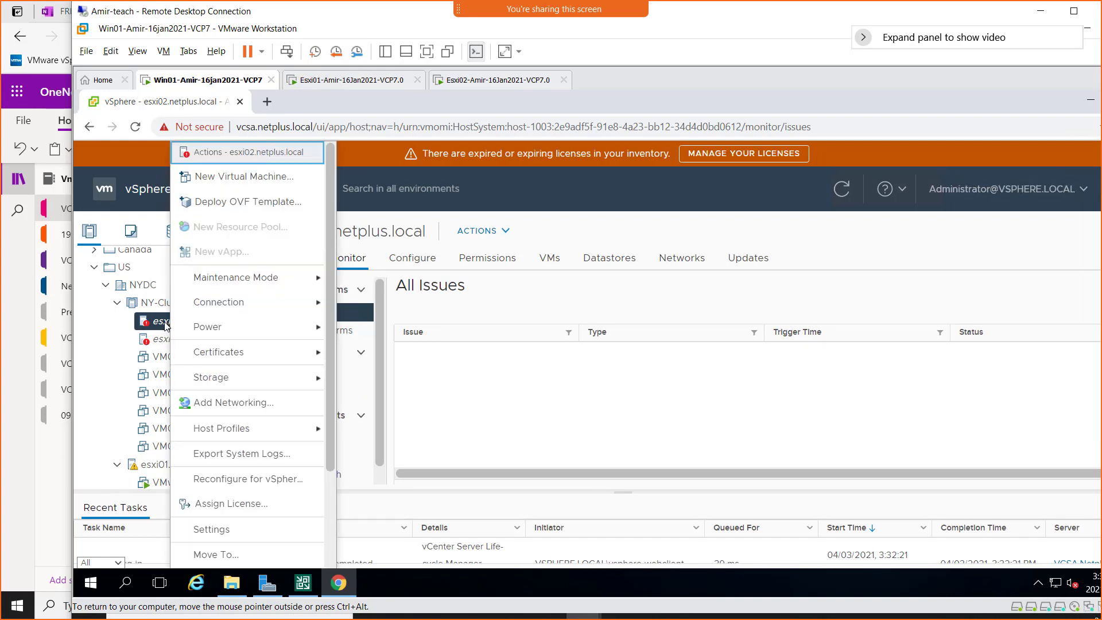
mouse_move(247, 332)
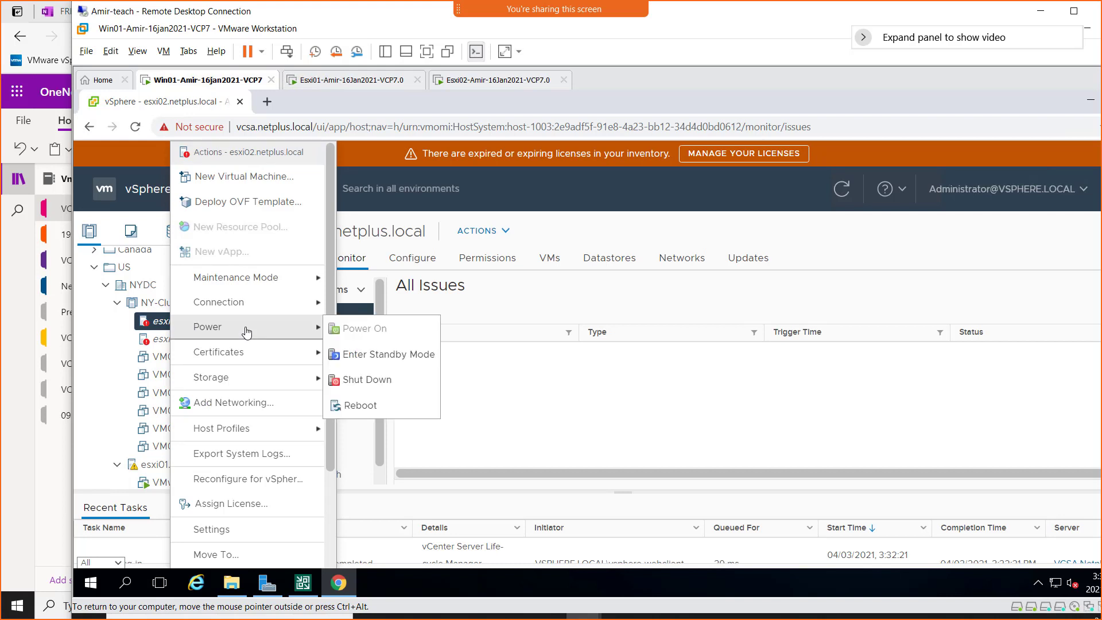
mouse_move(250, 310)
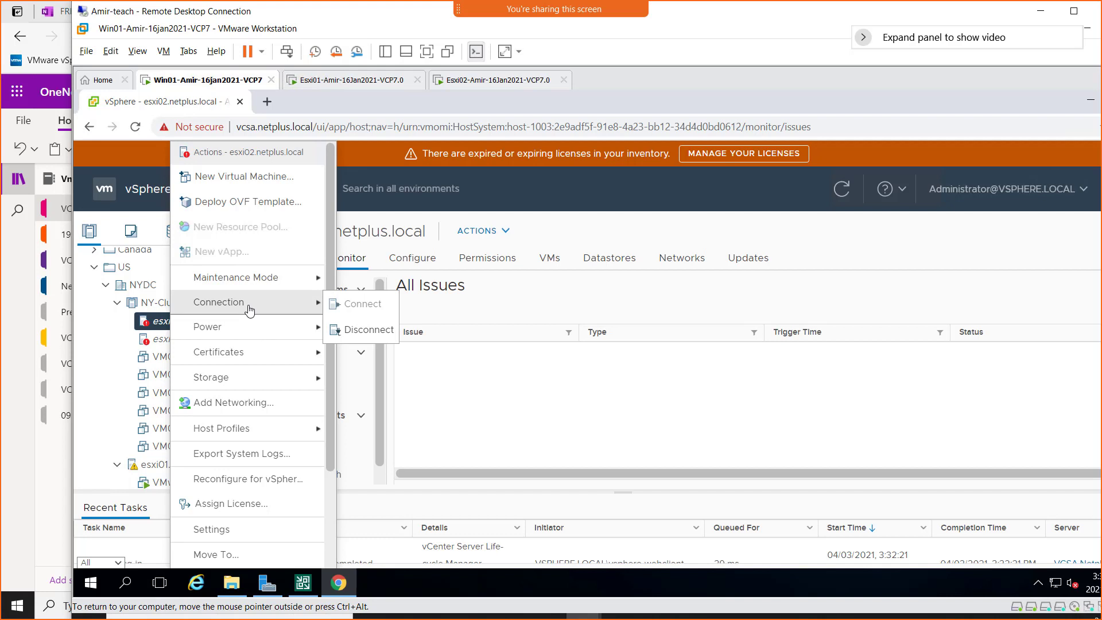
left_click(150, 325)
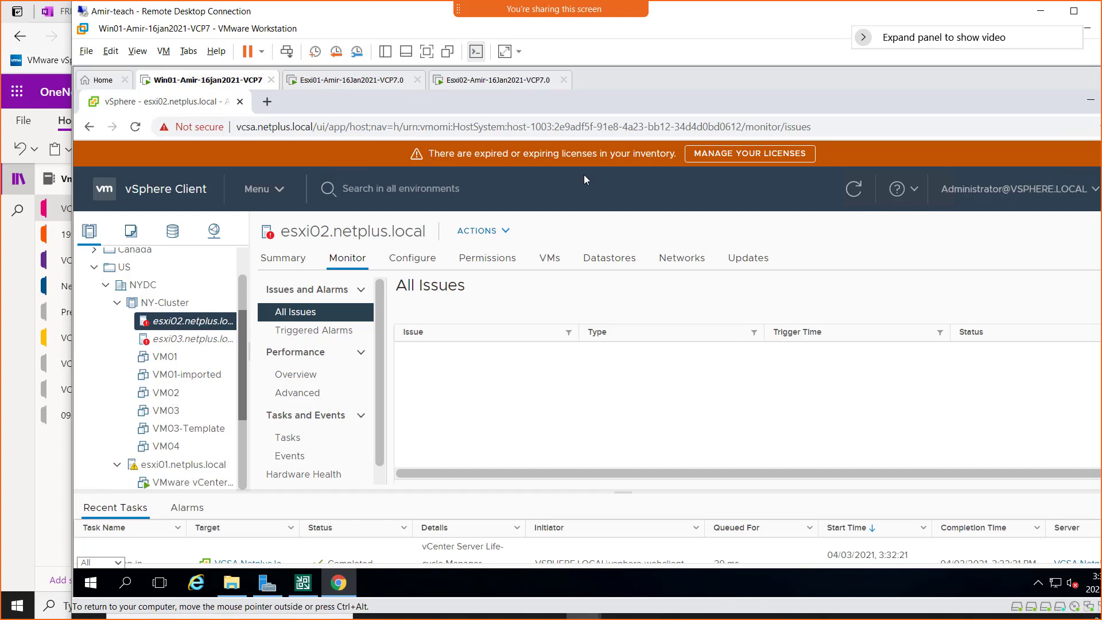
double_click(821, 16)
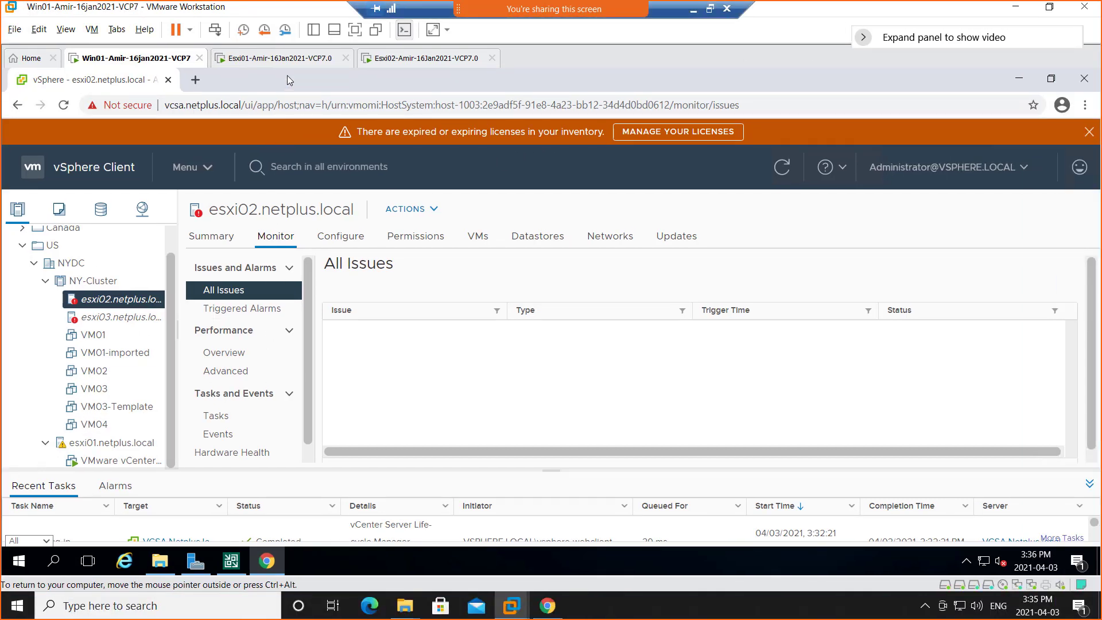
Show the Win01 VM in full screen and power on VM01 in NY-Cluster.
left_click(355, 29)
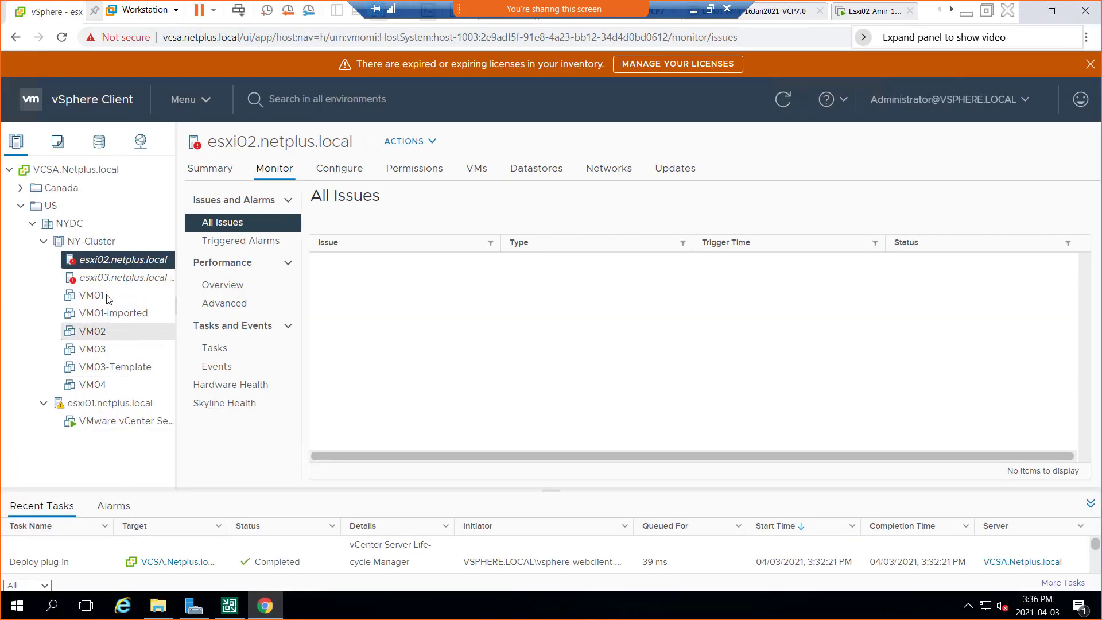
left_click(95, 301)
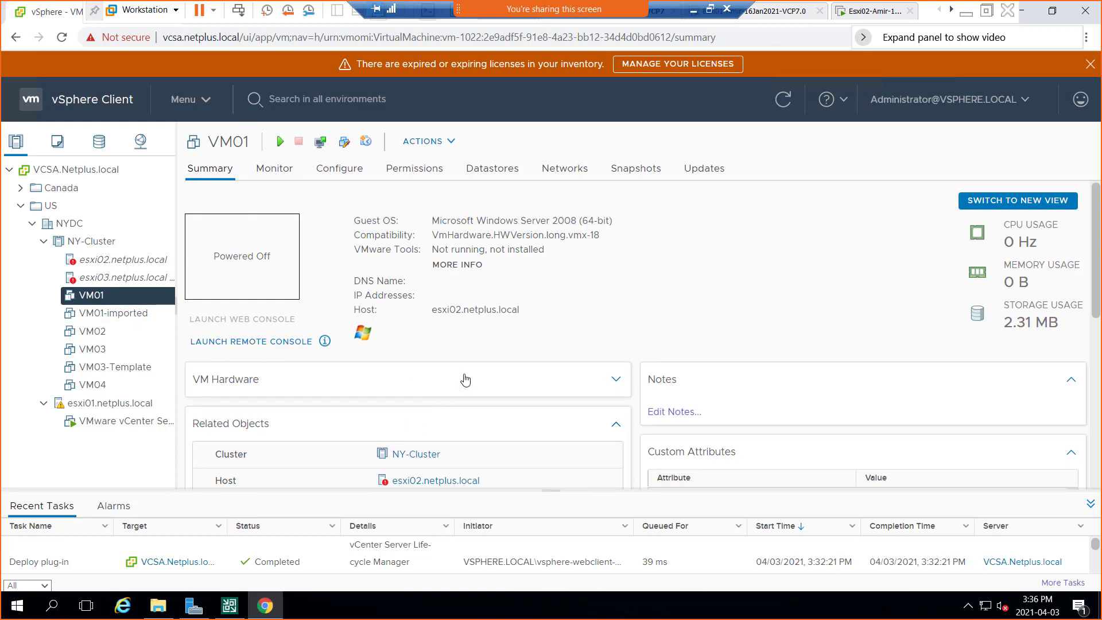
right_click(99, 300)
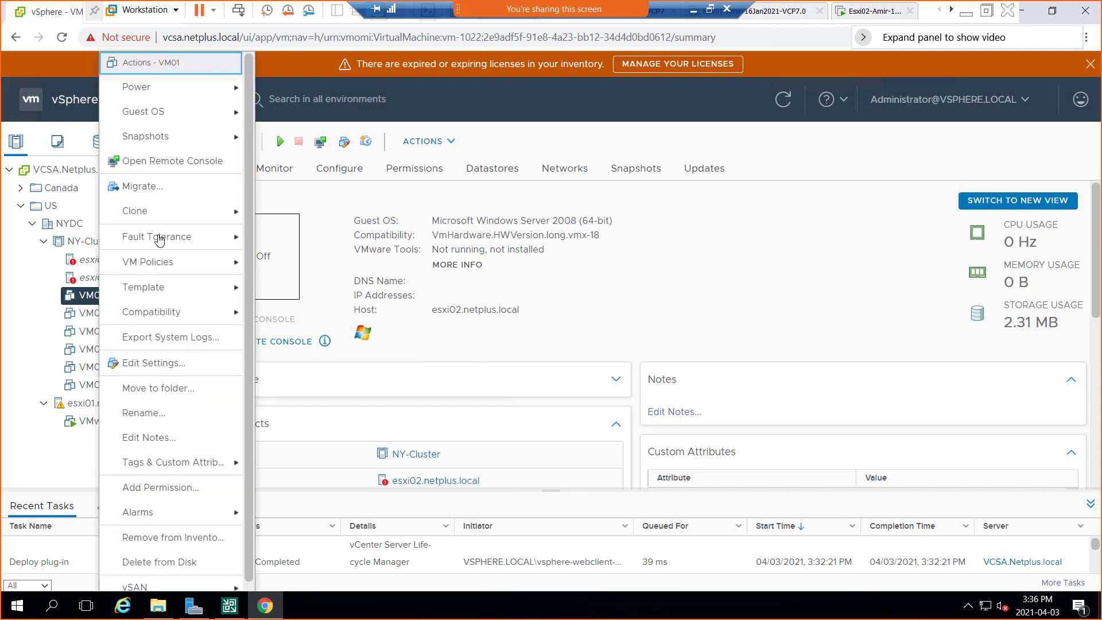
mouse_move(160, 98)
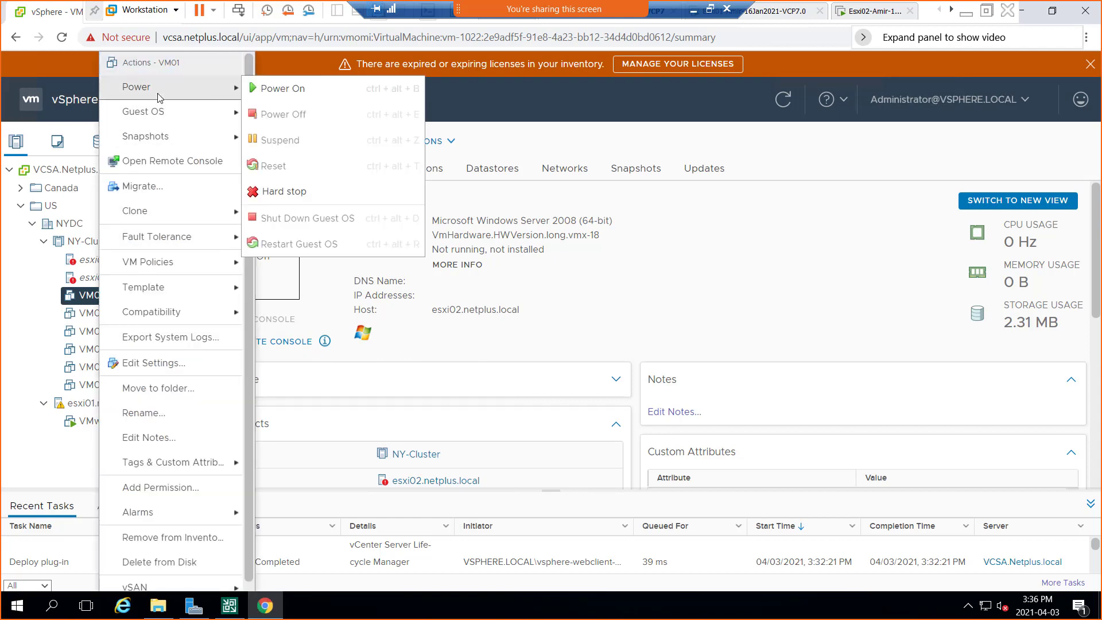
left_click(295, 90)
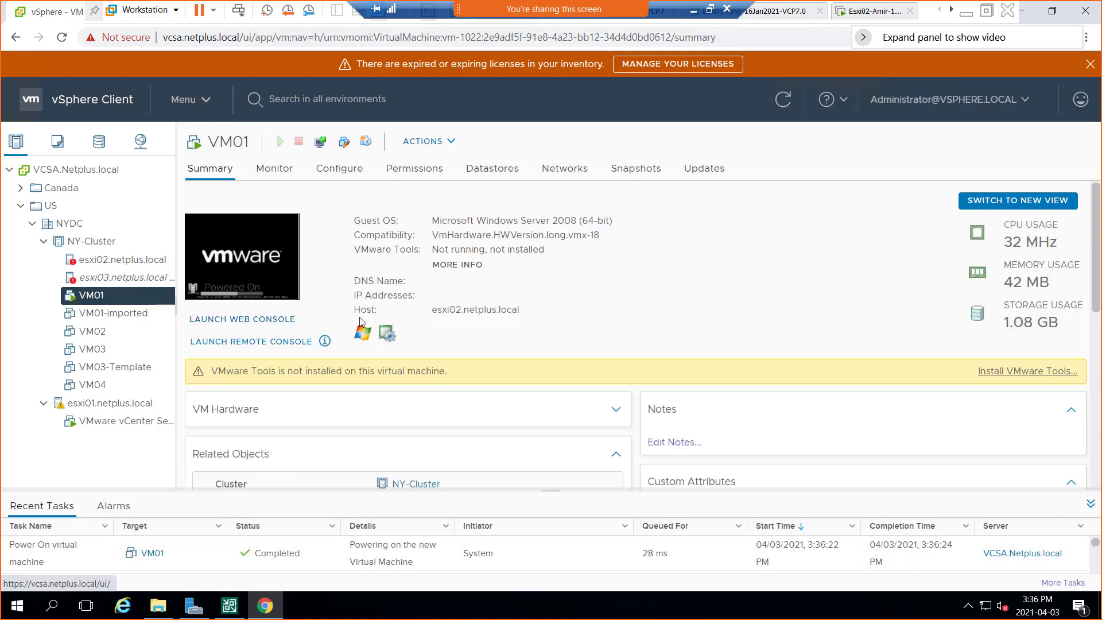
Find the triggered Host connection and power state alarm on esxi02.netplus.local and open the host's alarm definitions from it.
left_click(100, 264)
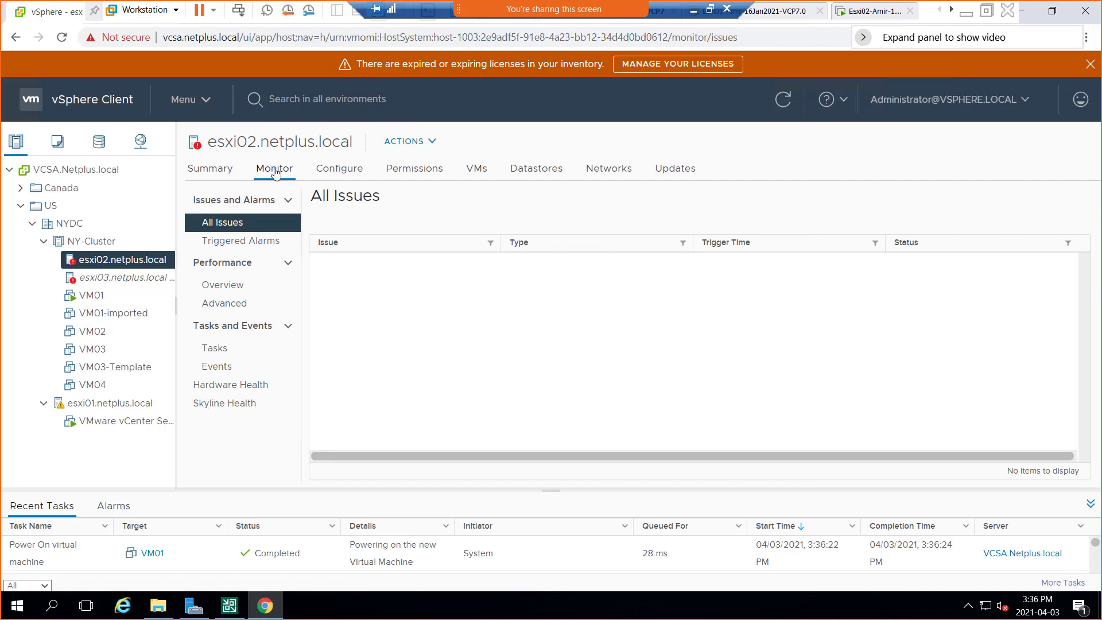
left_click(249, 241)
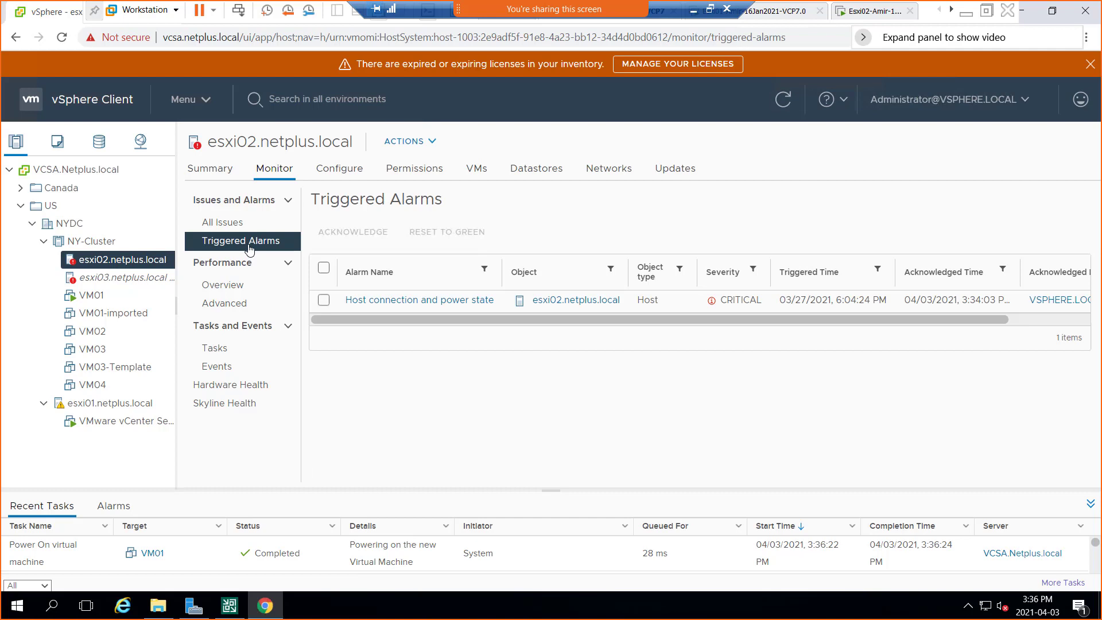
left_click(440, 302)
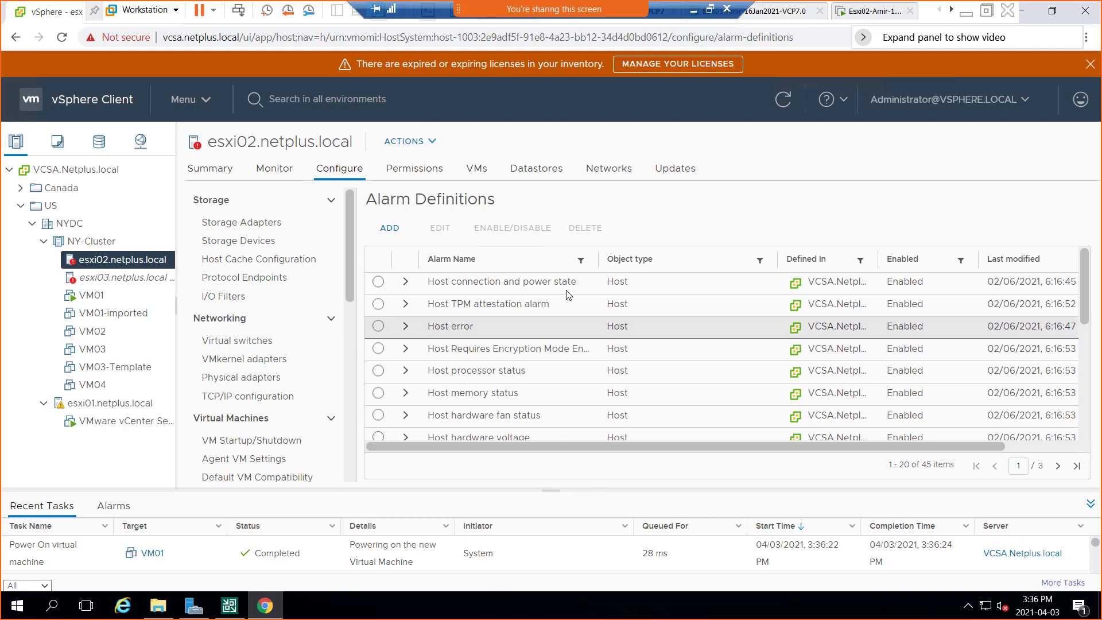
Examine the details and trigger rules of the Host connection and power state alarm definition, and refresh the vSphere Client.
left_click(377, 282)
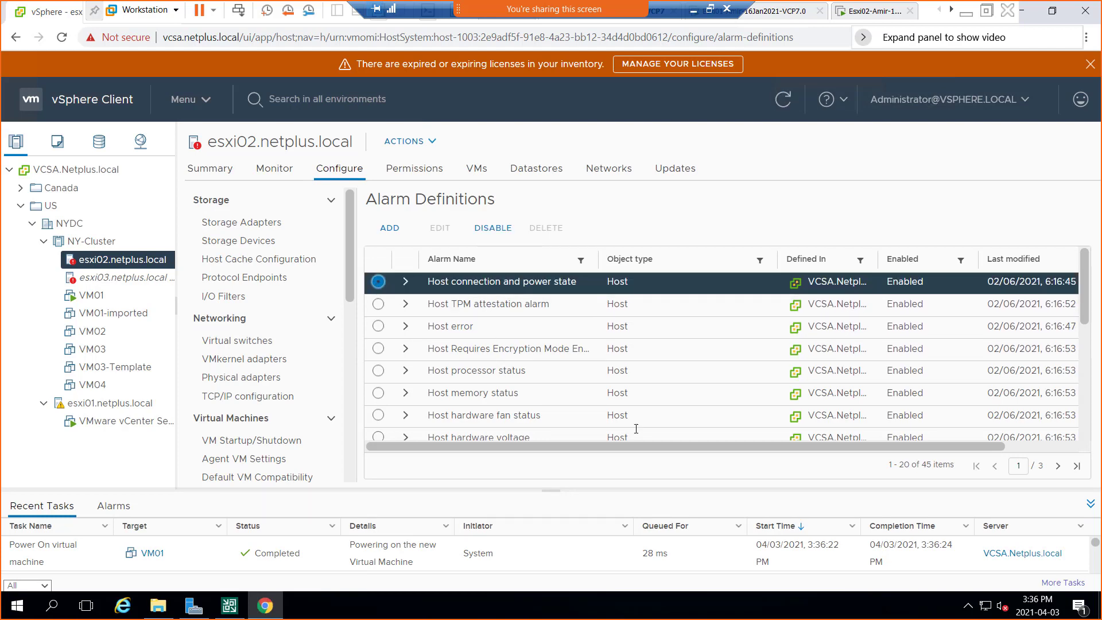
left_click_drag(668, 504, 670, 514)
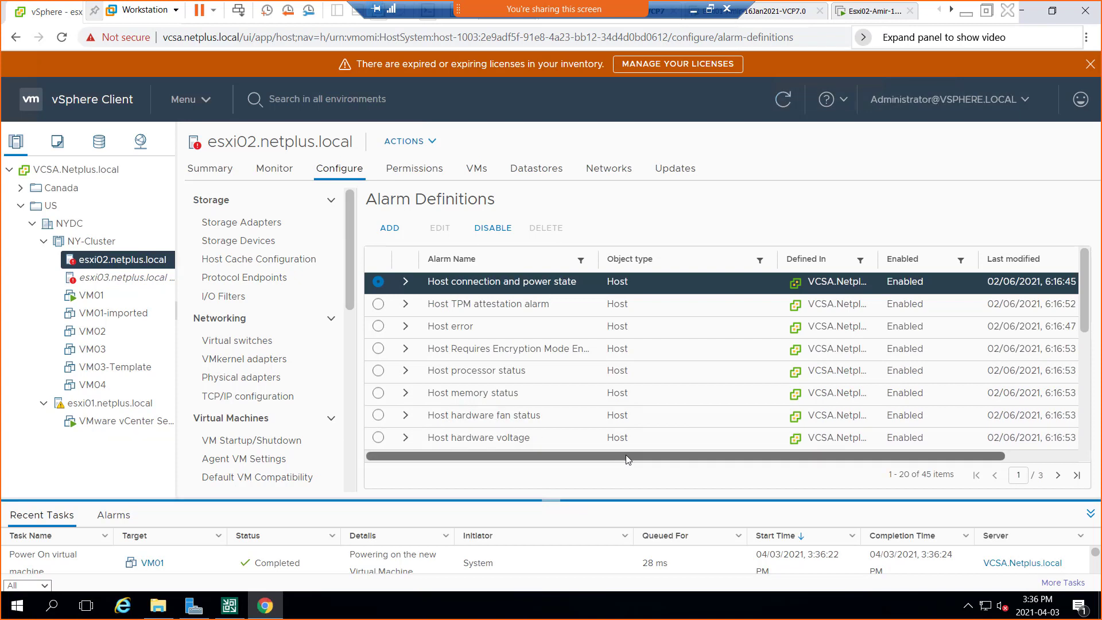
left_click_drag(625, 455, 698, 456)
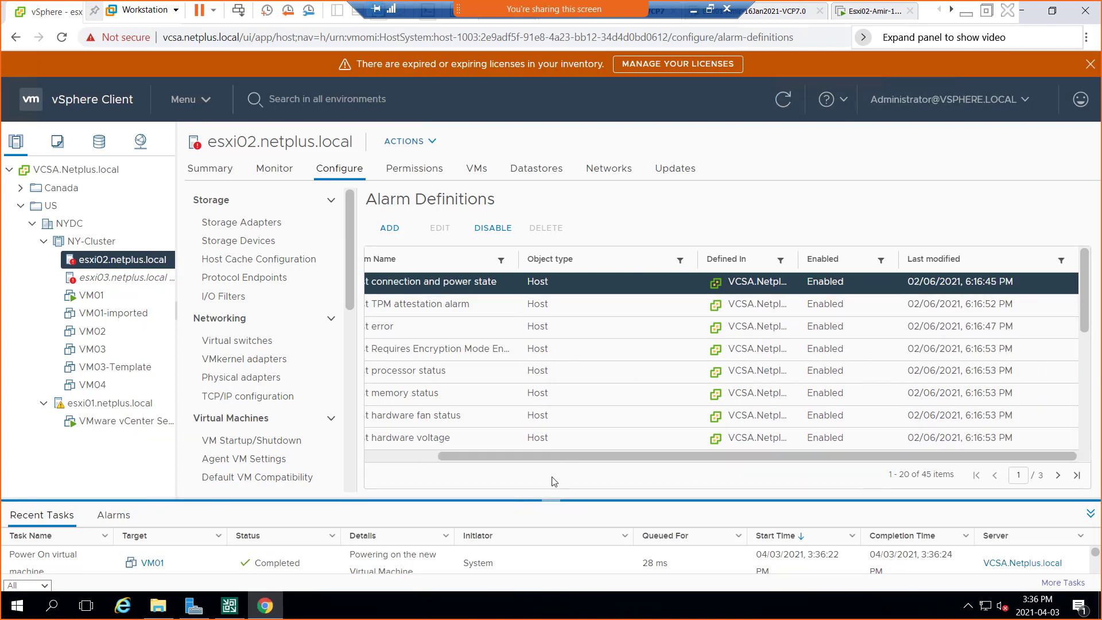
left_click_drag(544, 458, 472, 457)
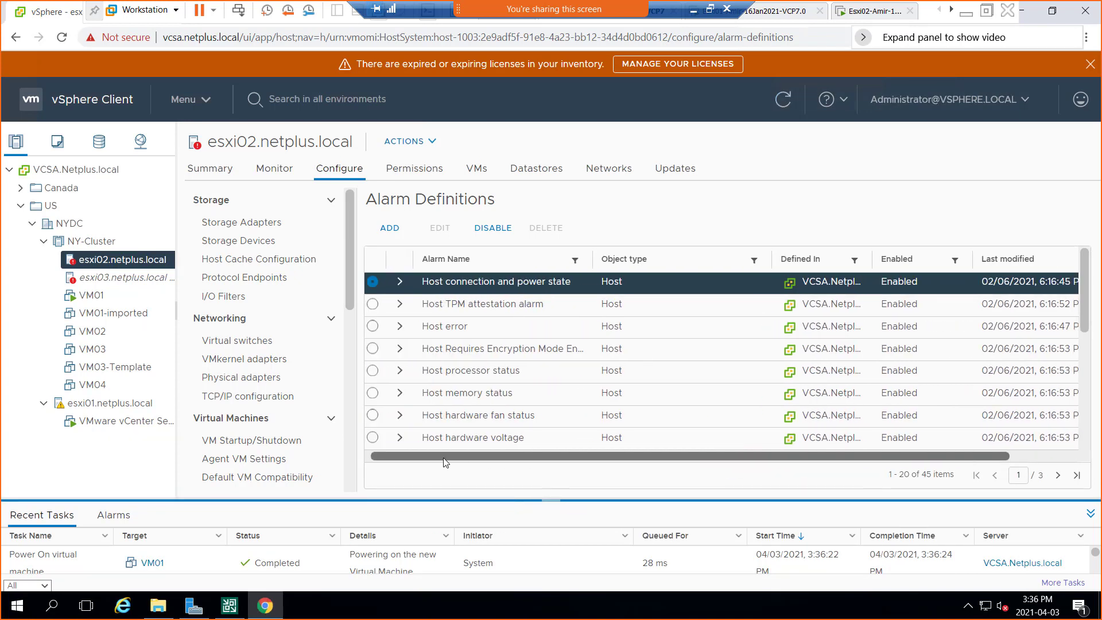
left_click(406, 282)
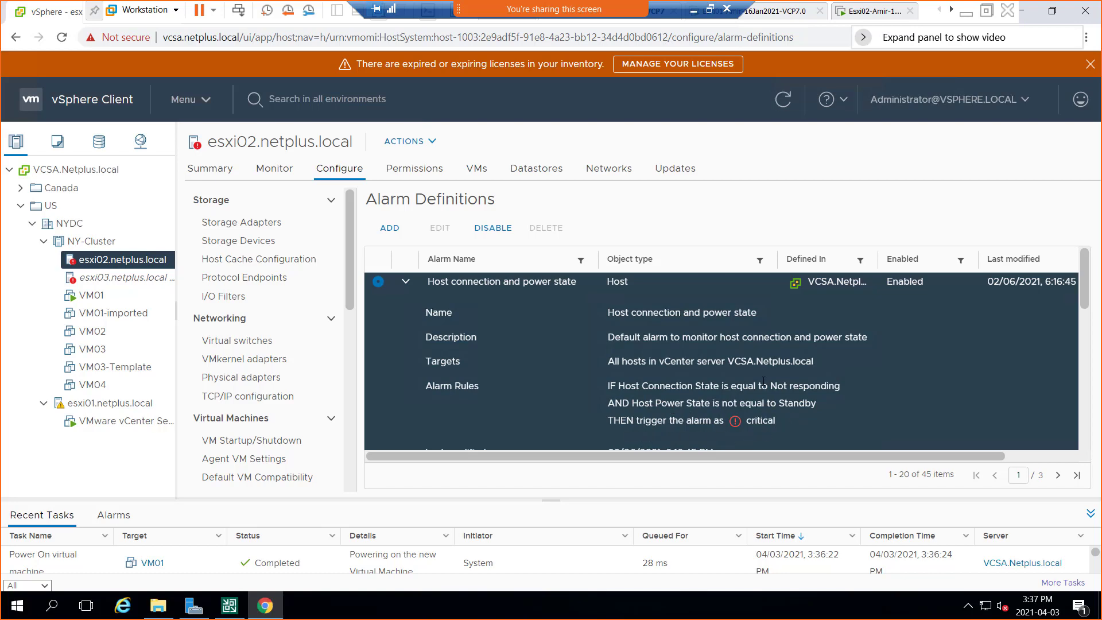
scroll(764, 380, "down", 5)
scroll(763, 381, "up", 3)
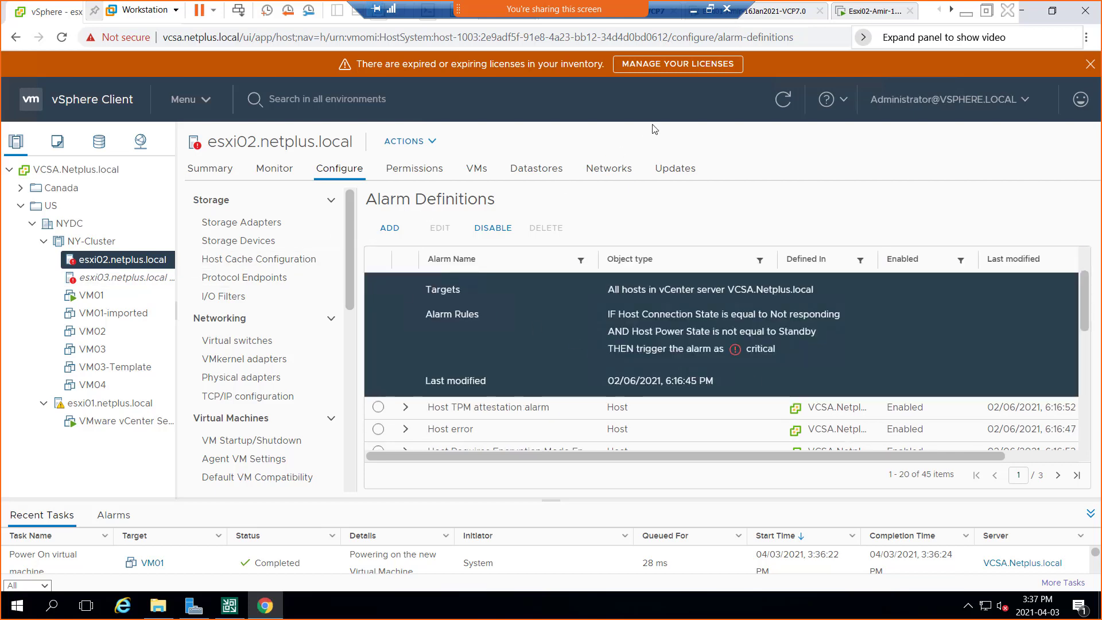
left_click(779, 106)
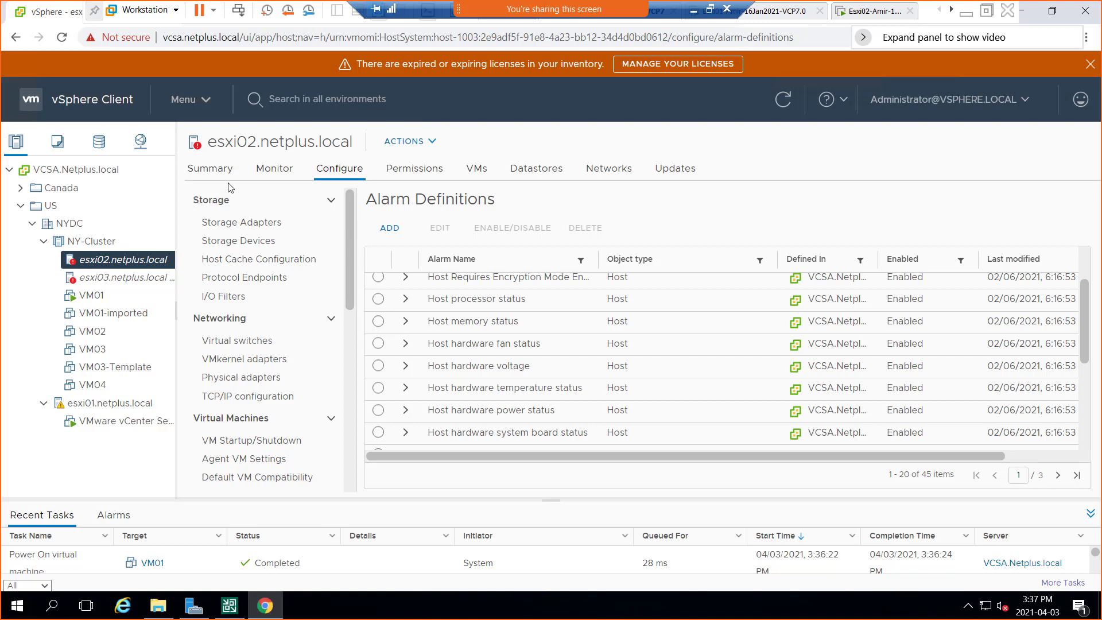
Check the VM01 summary, minimize the browser, and reboot Win01 as the Veeam Backup & Replication setup requires.
left_click(87, 298)
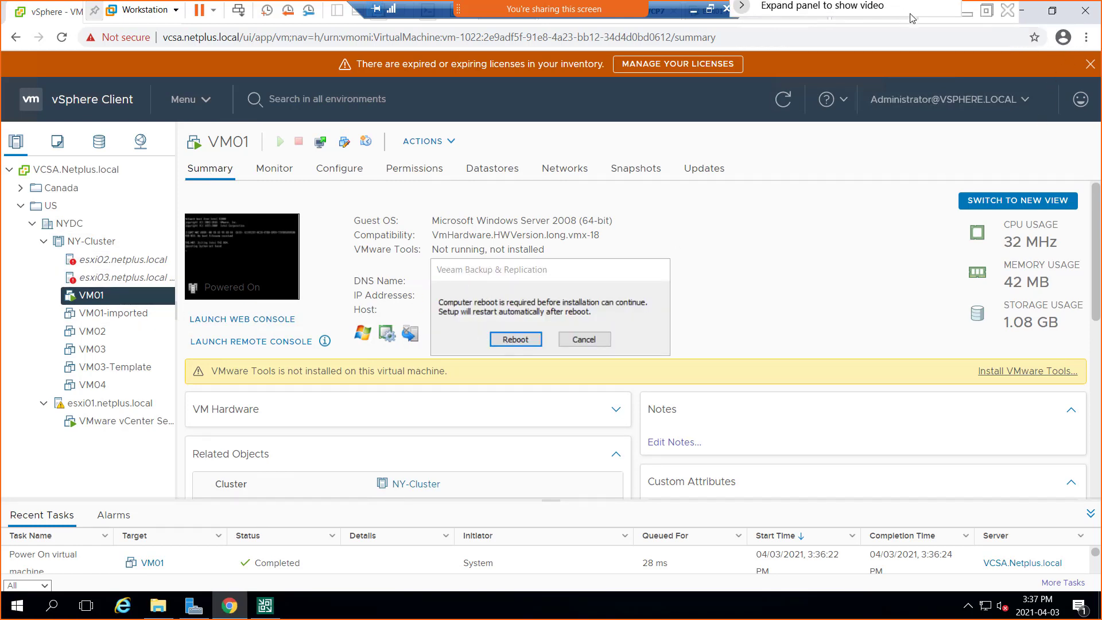
left_click(1023, 11)
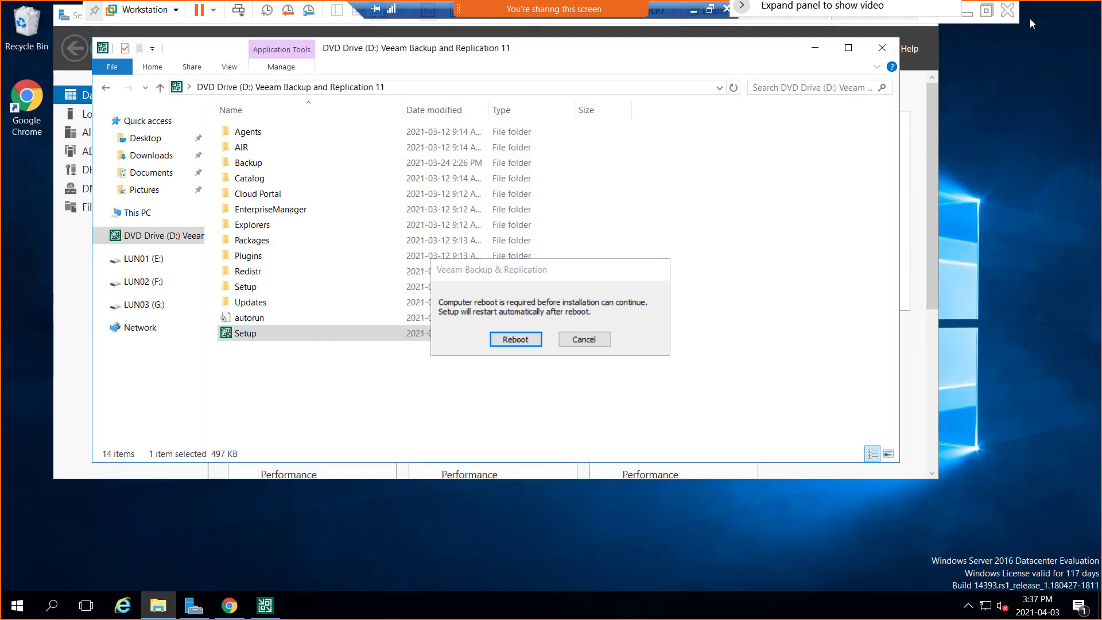
left_click(515, 339)
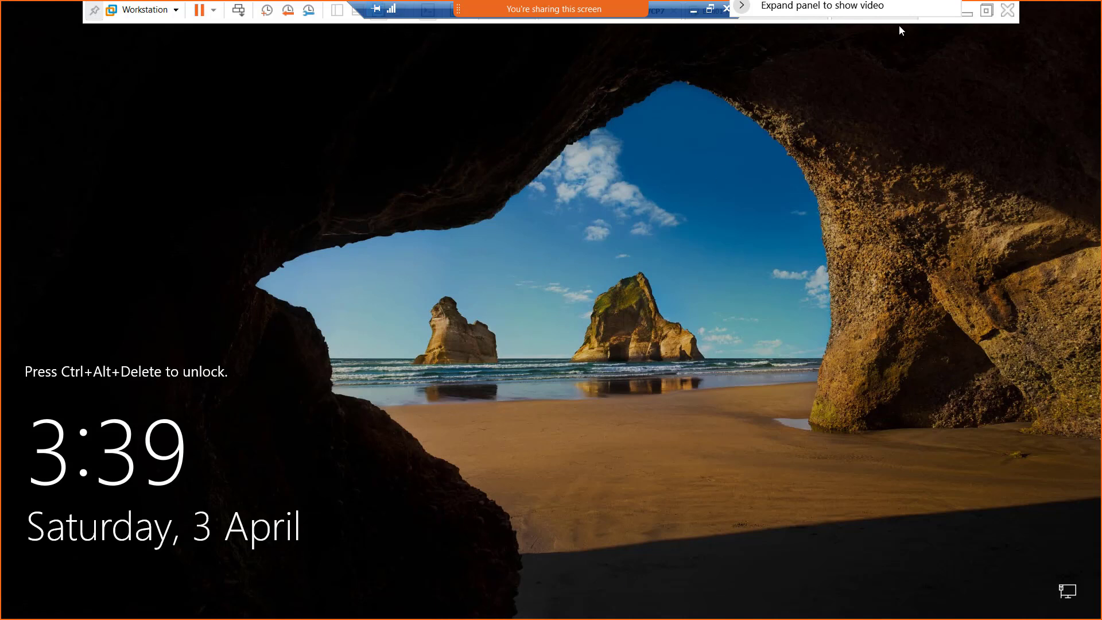
Exit full-screen mode, unlock the rebooted Win01 VM, and sign in as Netadmin with the account password.
left_click_drag(886, 9, 935, 77)
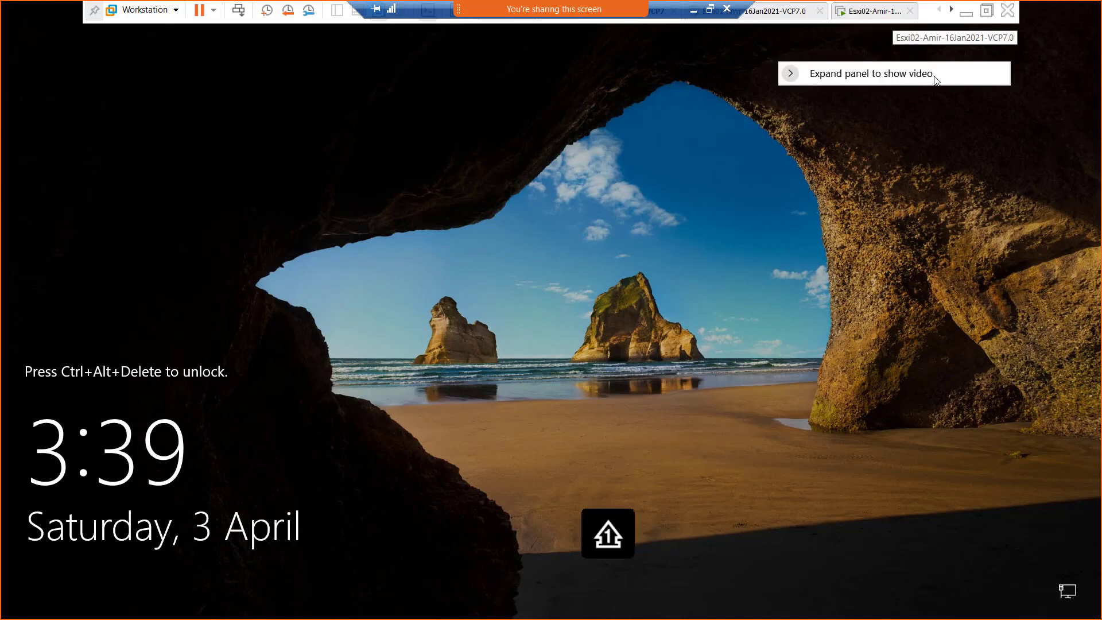
left_click(986, 16)
left_click(214, 30)
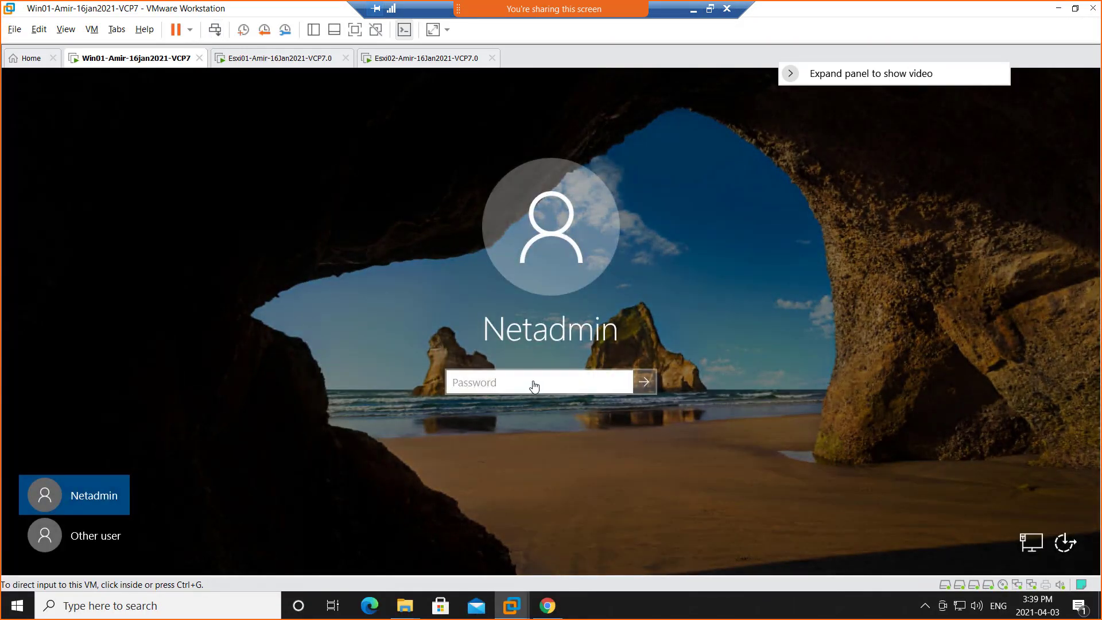
left_click(534, 383)
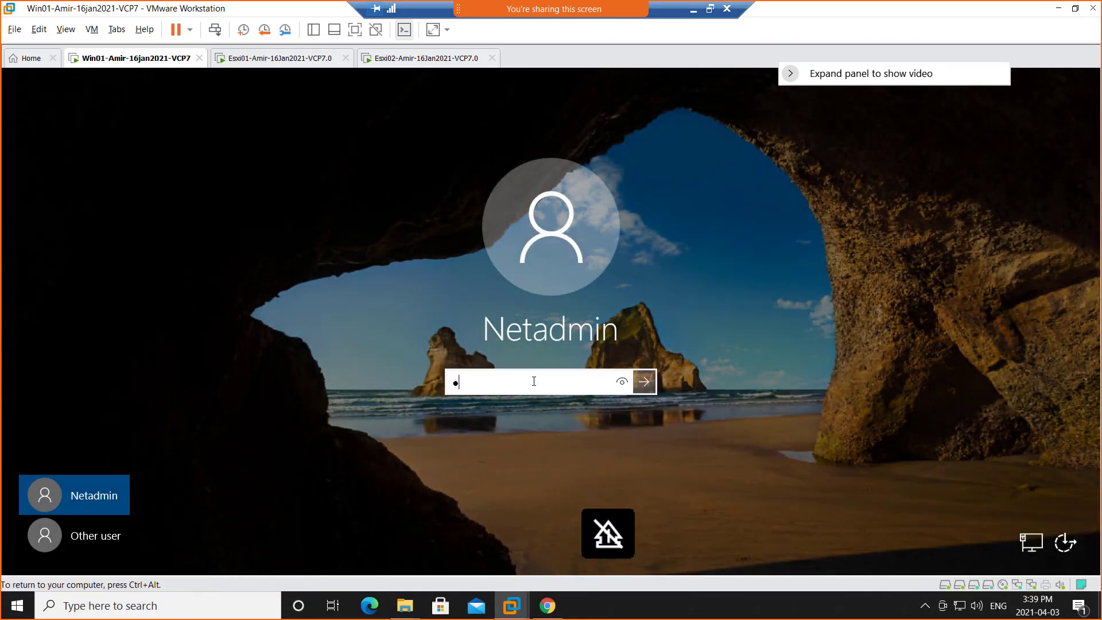
key("Return")
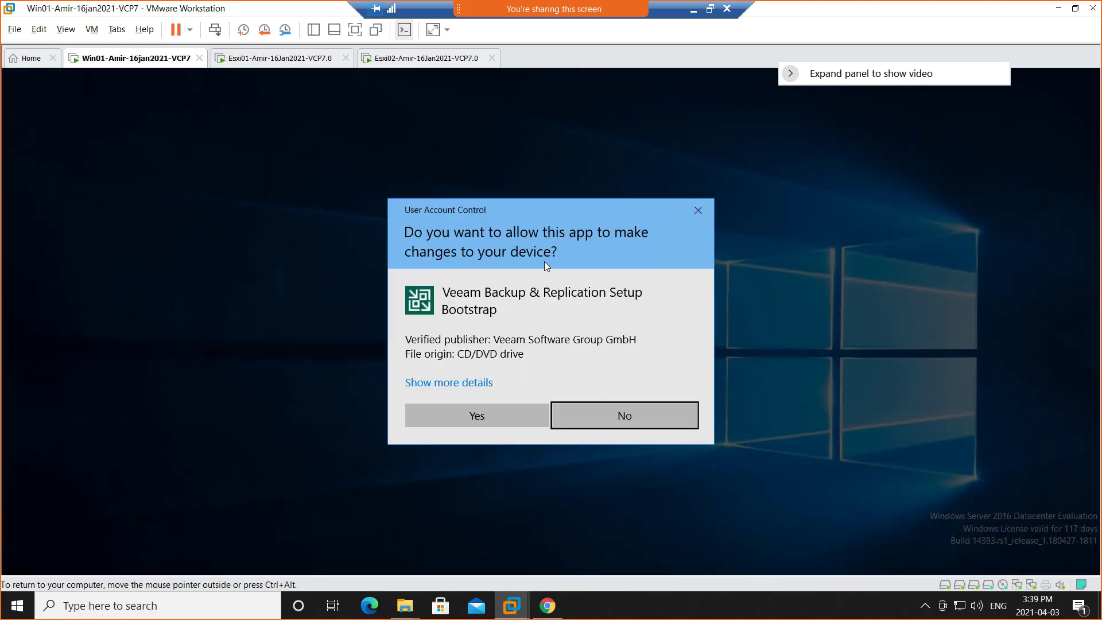
Allow Veeam Backup & Replication Setup Bootstrap to make changes to Win01 and maximize Server Manager while setup loads.
left_click(479, 422)
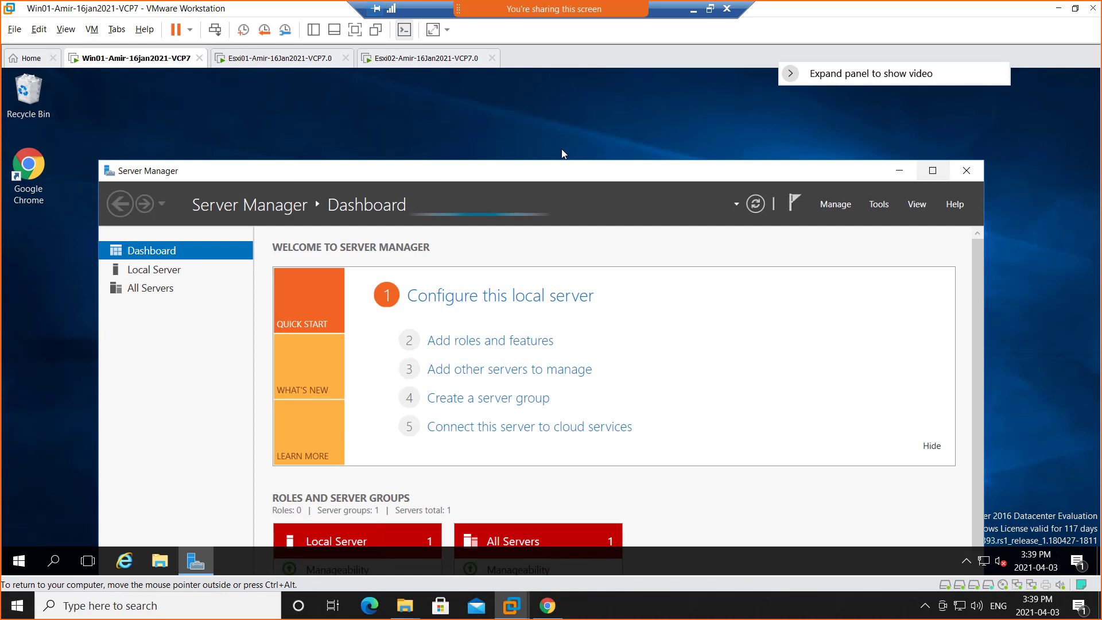
left_click(933, 172)
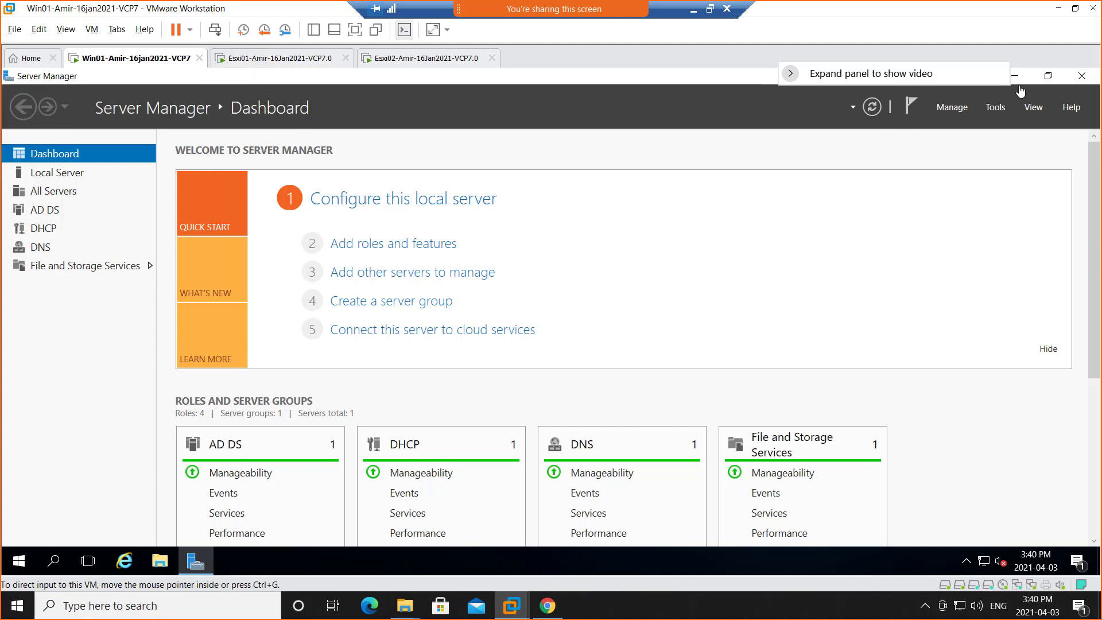
right_click(839, 568)
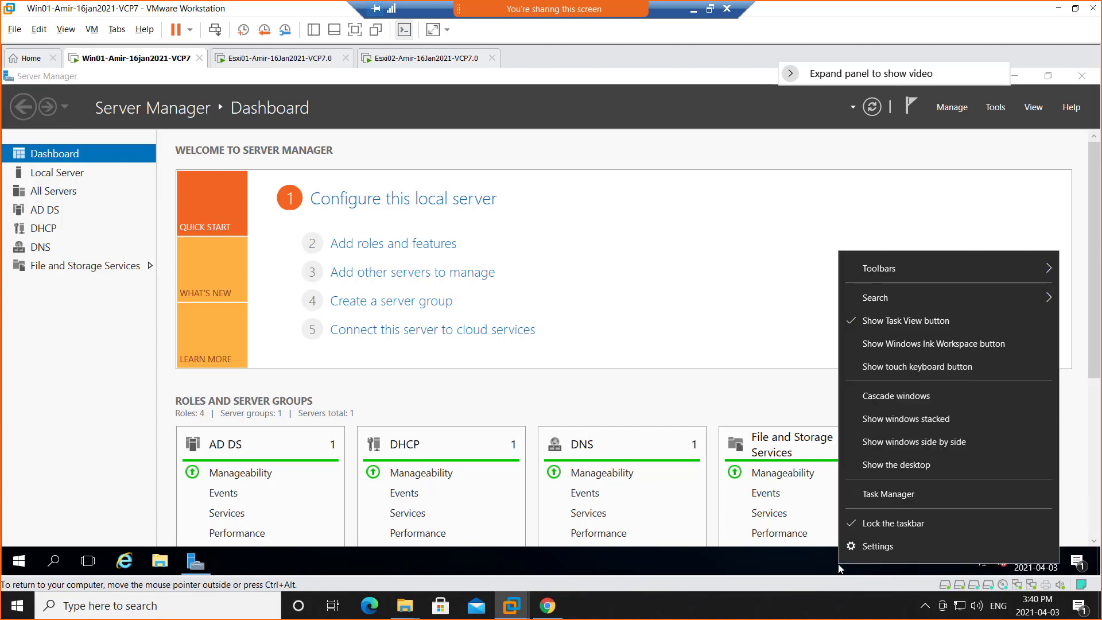
left_click(798, 563)
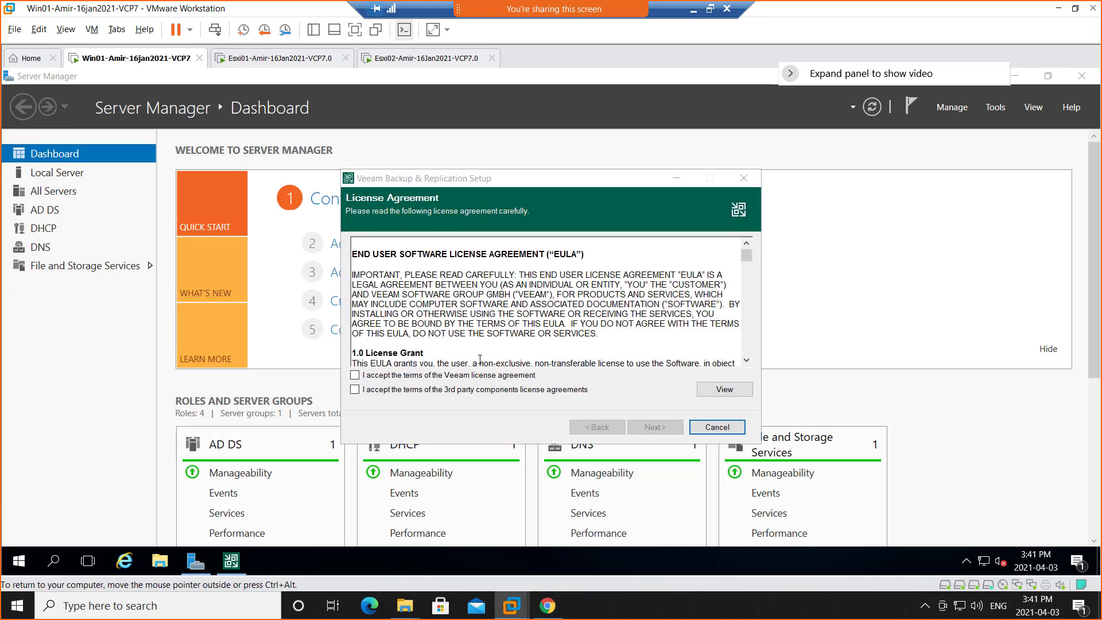
Accept the Veeam and third-party components license agreements and continue to the Provide License page.
left_click(404, 380)
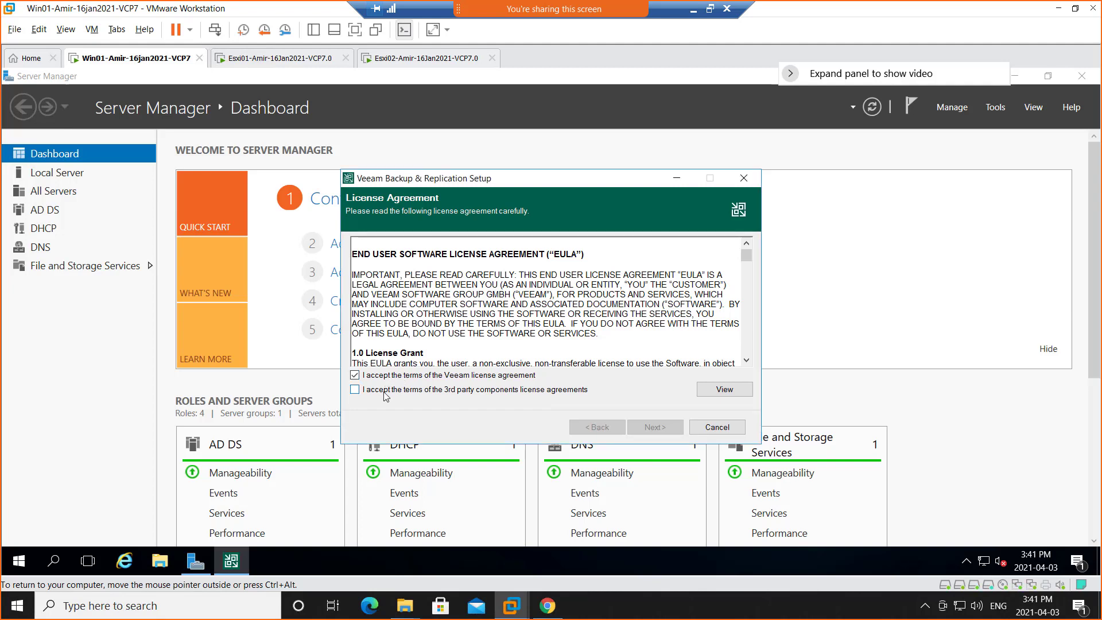
left_click(384, 392)
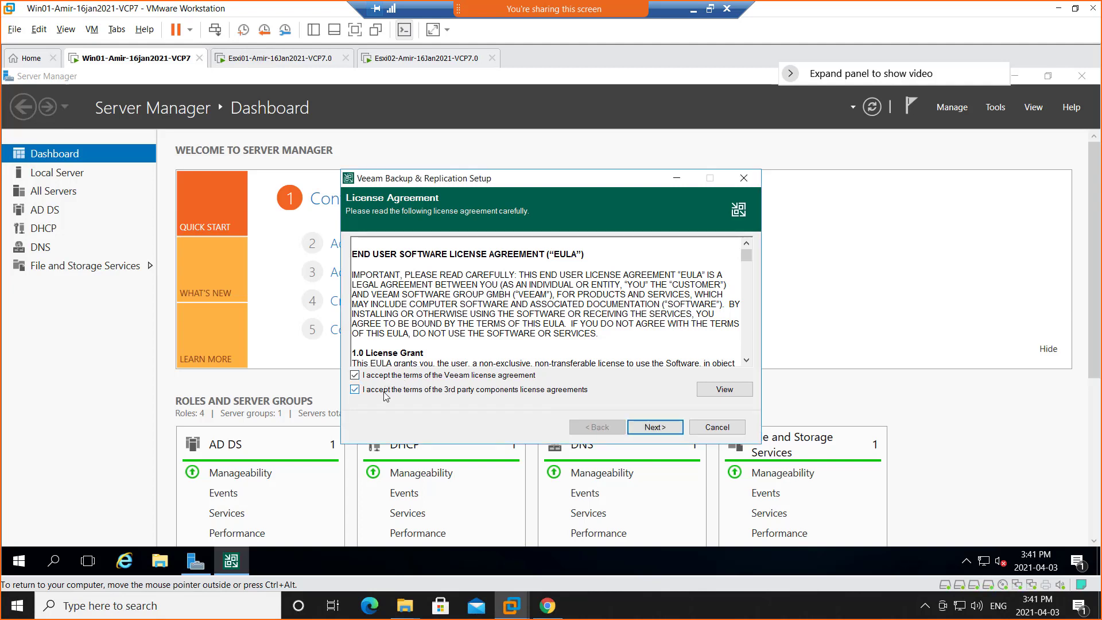
left_click(655, 428)
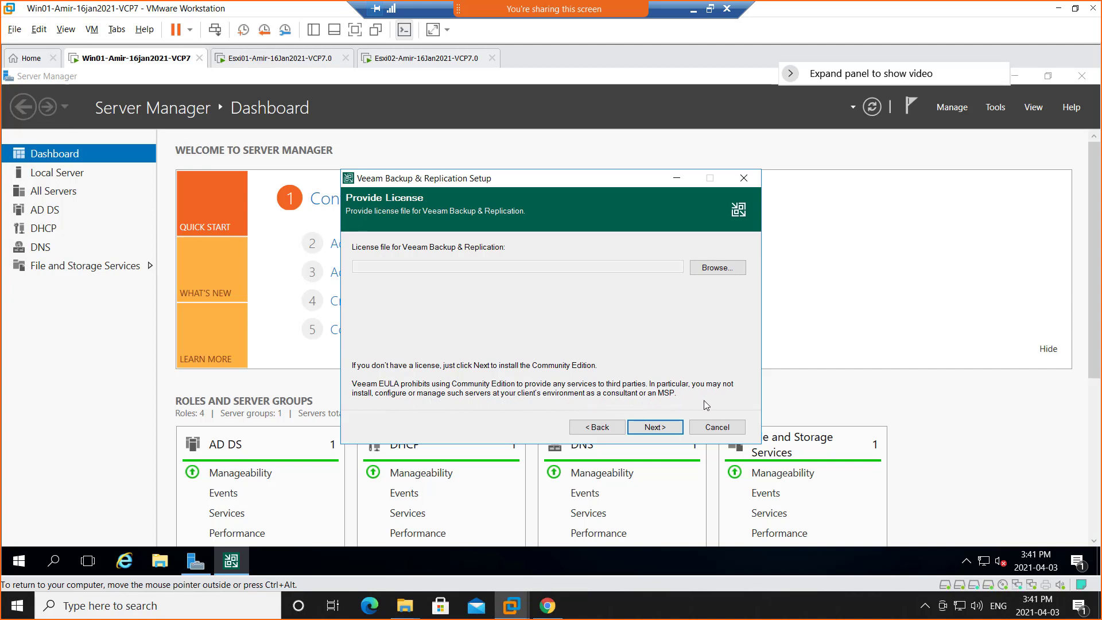
Proceed without a license file using the default program features and install the missing system requirements.
left_click(655, 427)
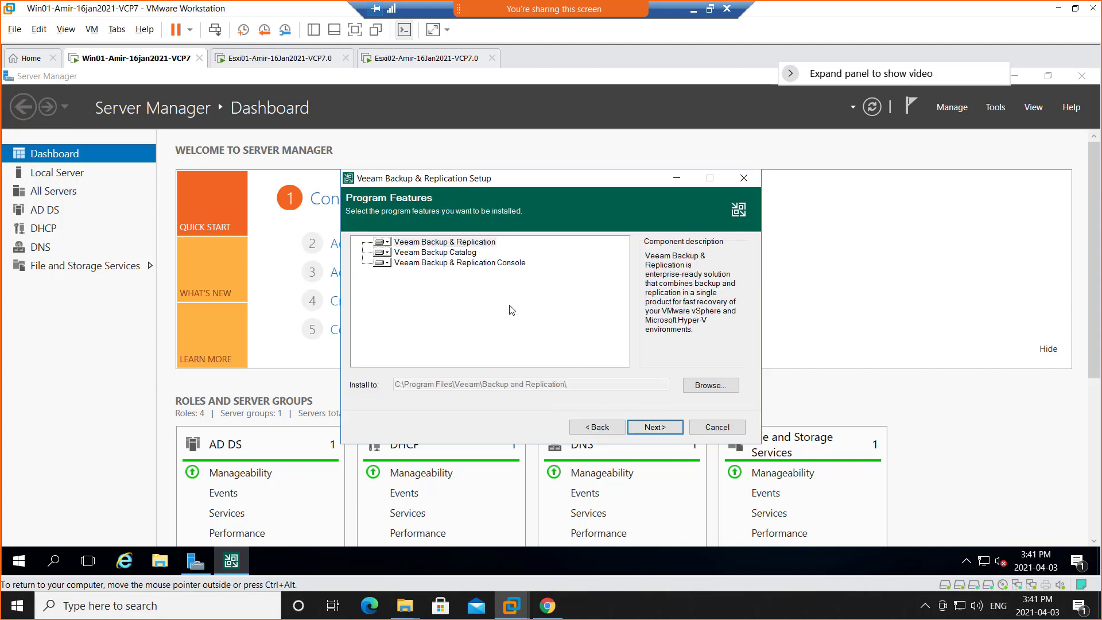
left_click(649, 429)
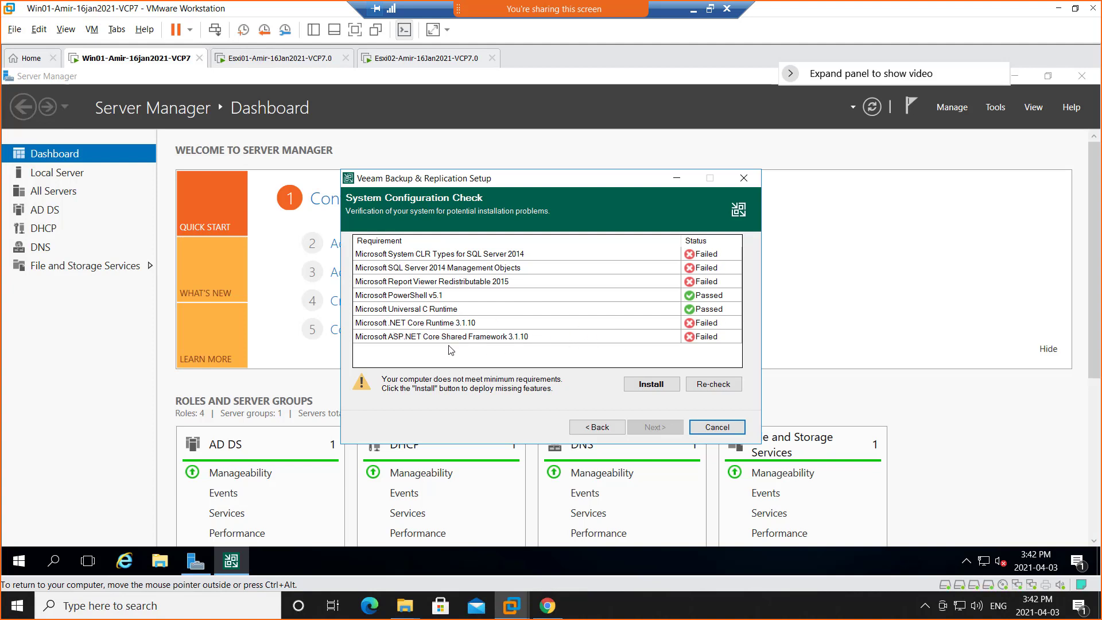
left_click(645, 388)
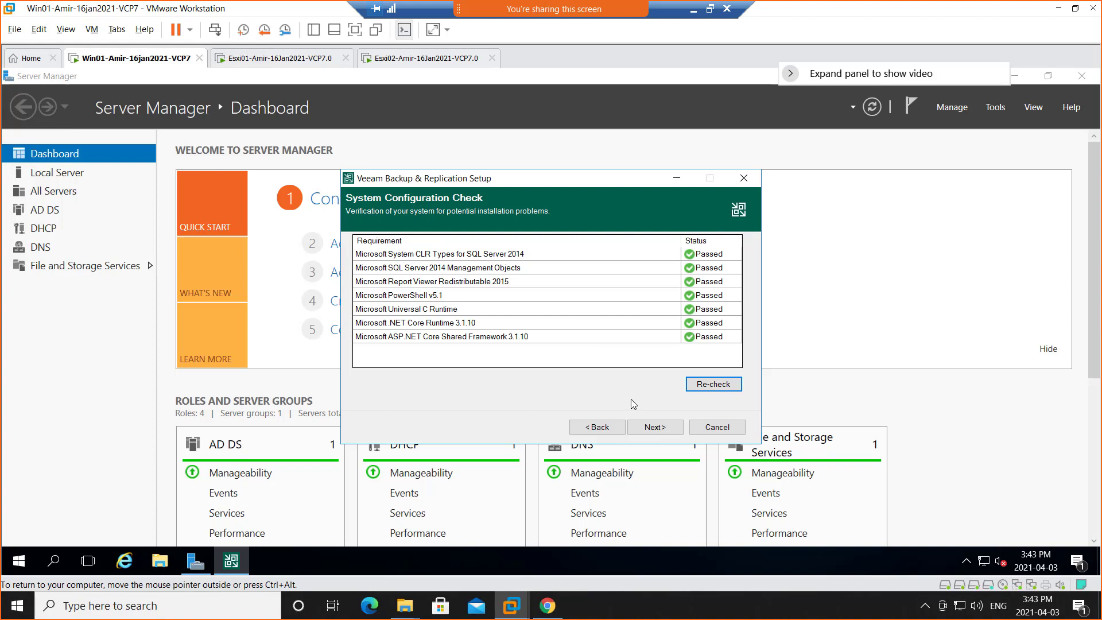
Review the default configuration settings and start installing Veeam Backup & Replication with them unchanged.
left_click(655, 427)
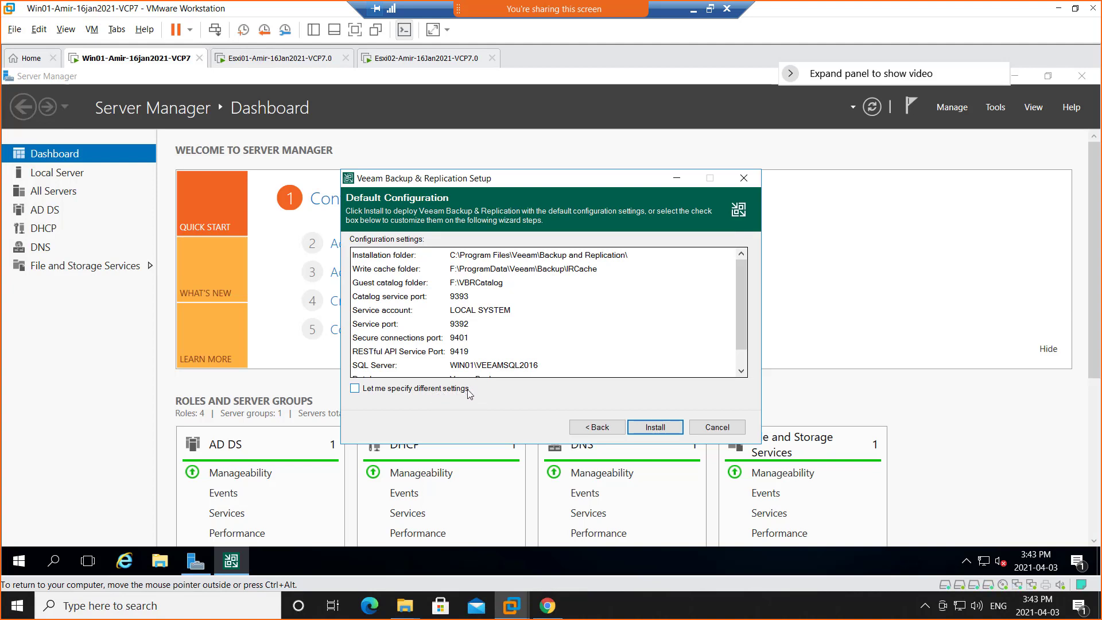
scroll(549, 329, "down", 1)
scroll(549, 327, "up", 1)
scroll(586, 338, "down", 1)
scroll(586, 338, "up", 1)
left_click(656, 431)
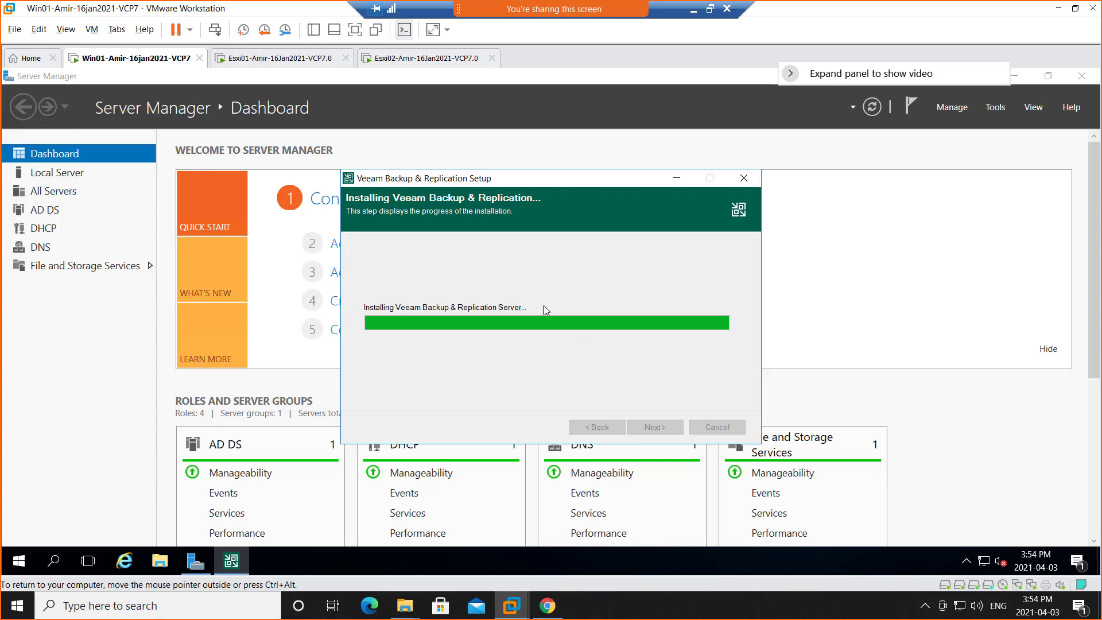
Switch to the OneNote class notes and add the sub-bullet "The DNS name or IP of the VCSA machine" under "How to connect to VCSA".
left_click(692, 13)
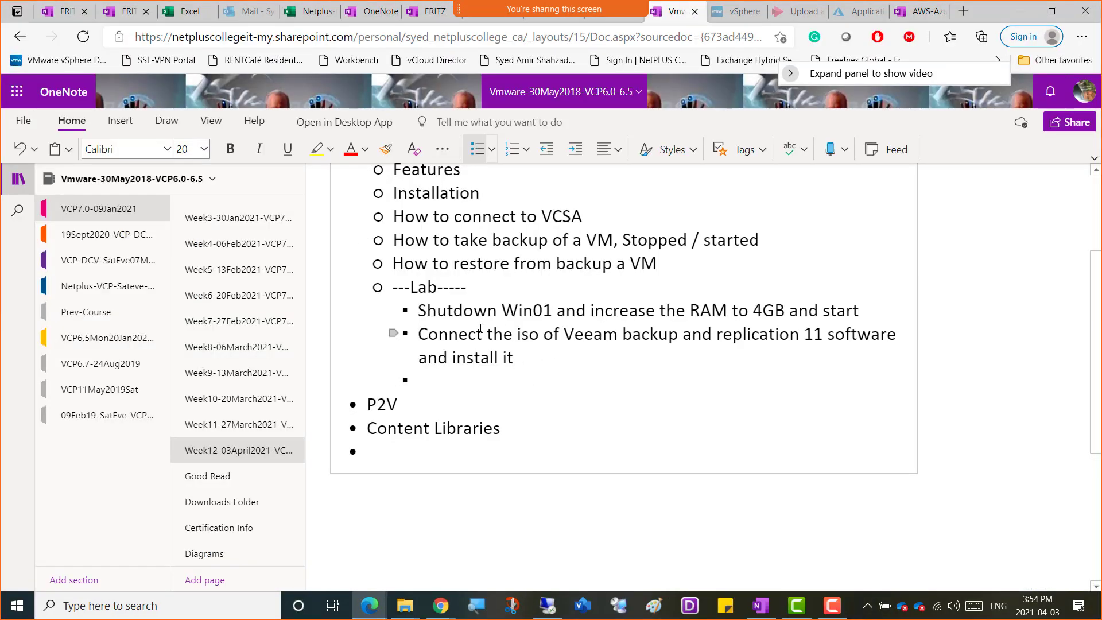
scroll(481, 329, "up", 3)
scroll(443, 284, "down", 1)
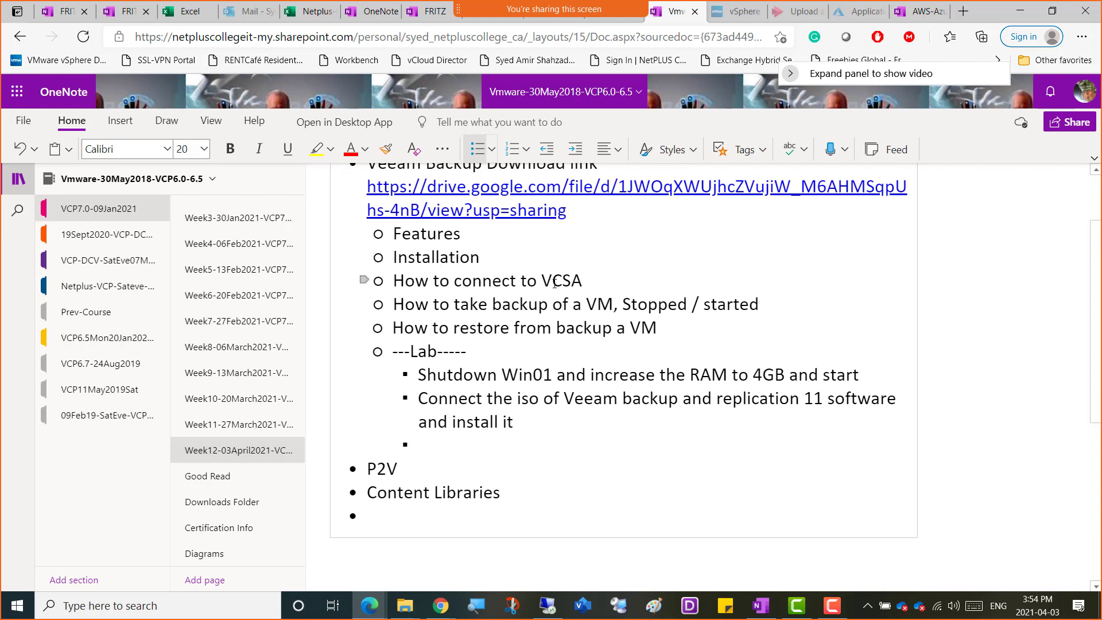
left_click(590, 283)
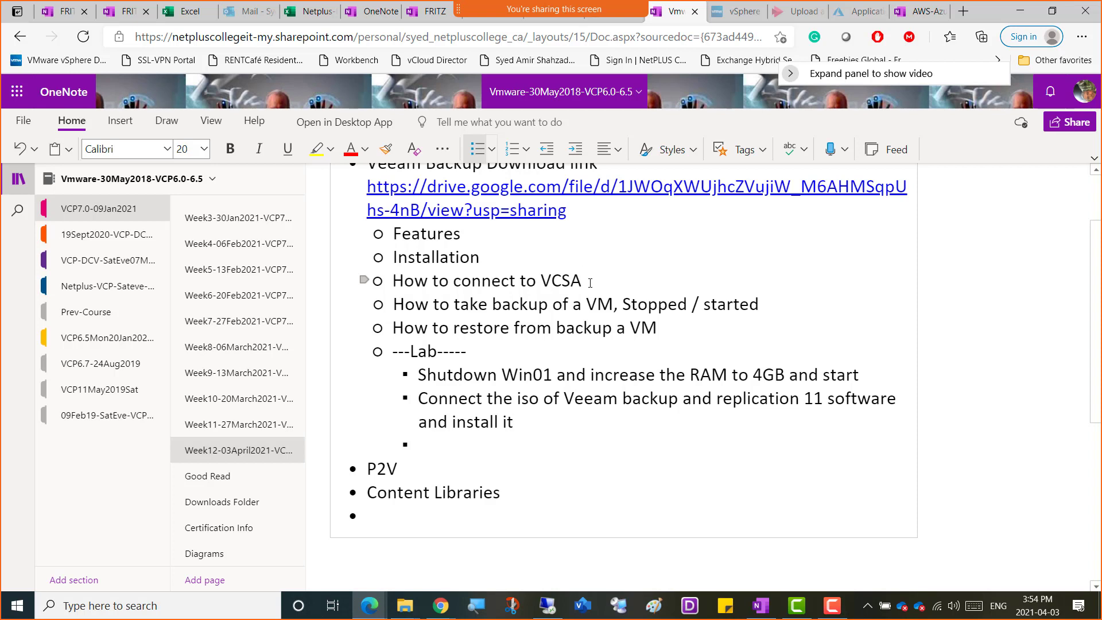
key("Return")
key("Tab")
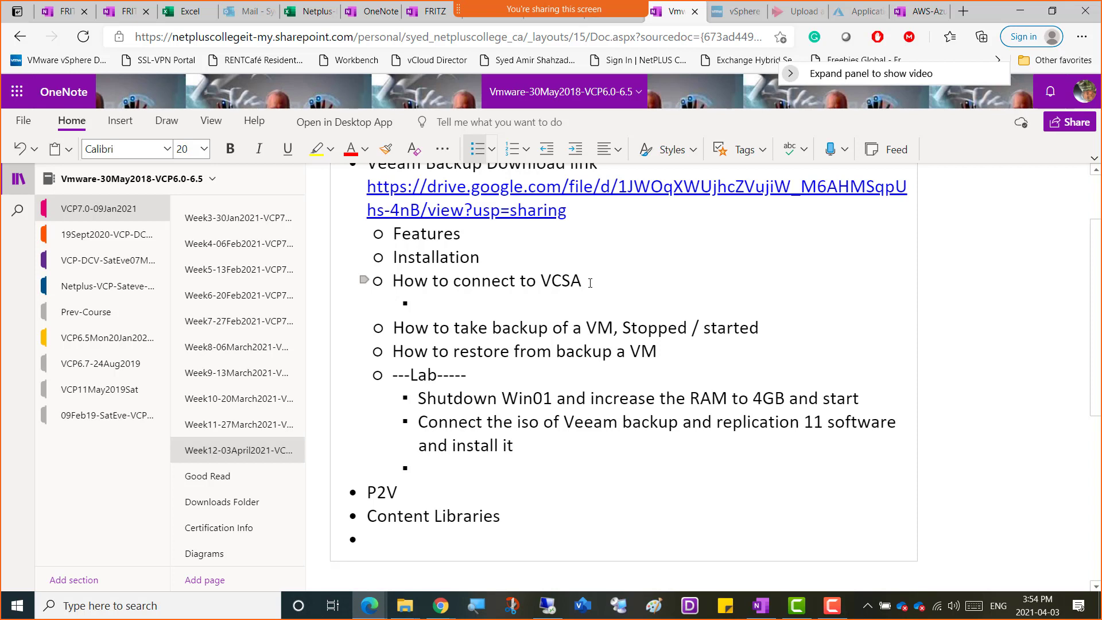
type("The DNS an")
type("me")
key("BackSpace")
key("BackSpace")
key("BackSpace")
key("BackSpace")
type("name or IP")
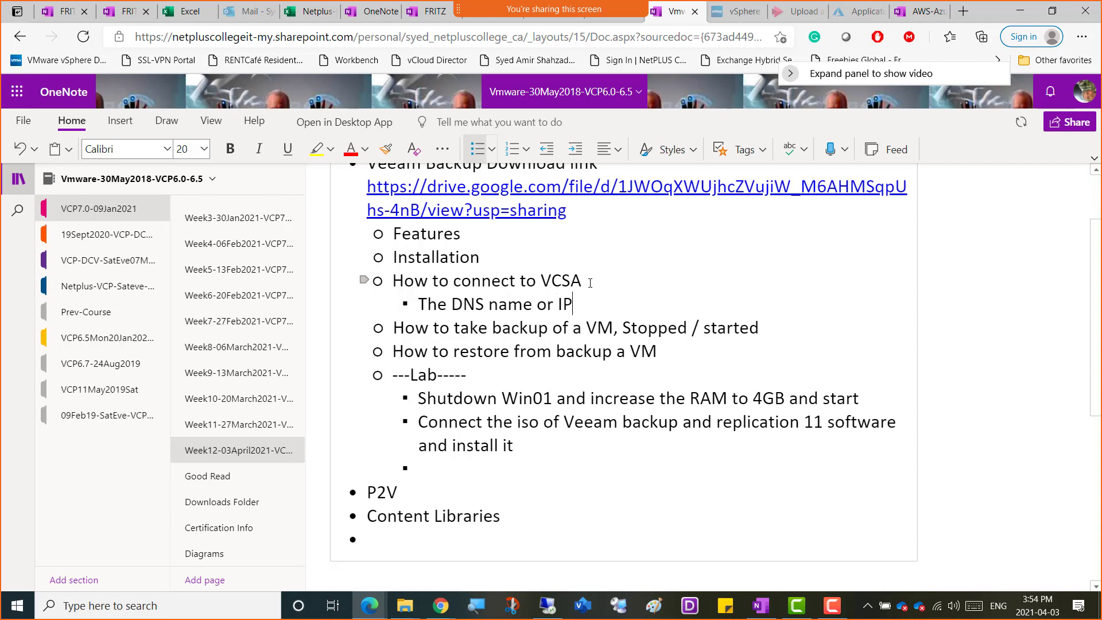
type(" of the VCSA maci")
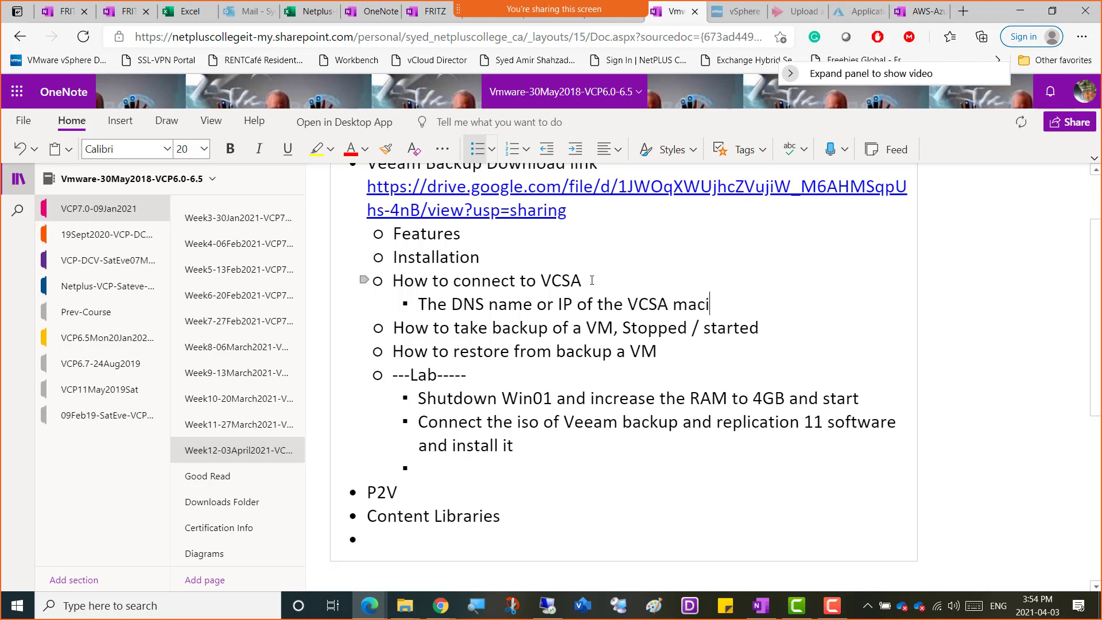
key("BackSpace")
type("hine")
key("Return")
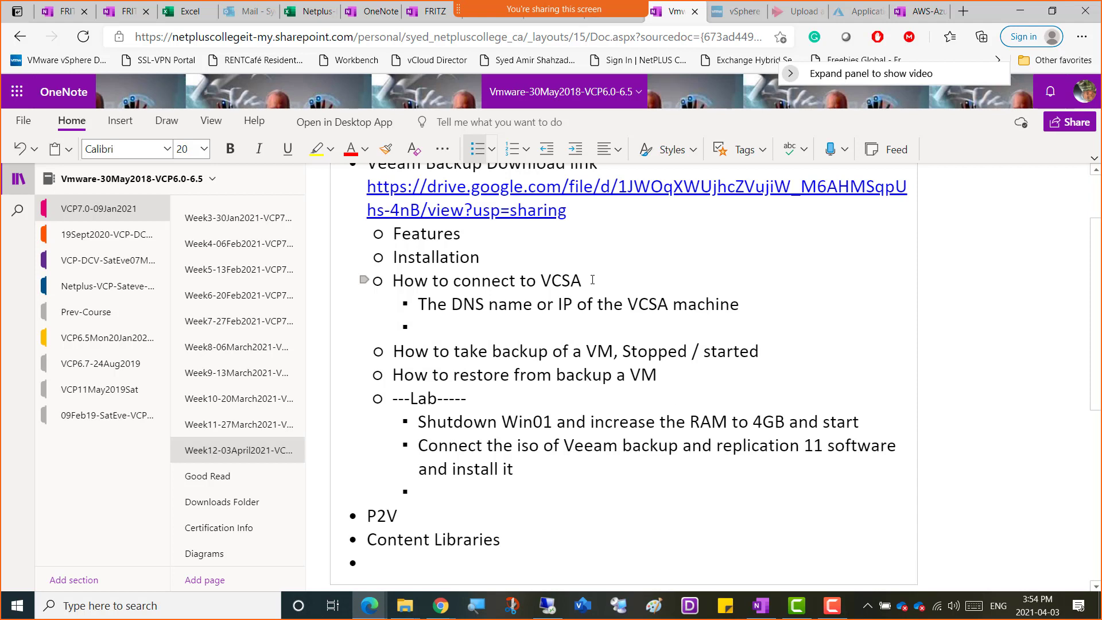
Add the sub-bullet "Credentials of VCSA, vshpere.local\administrator" below the DNS name line.
type("Credentials")
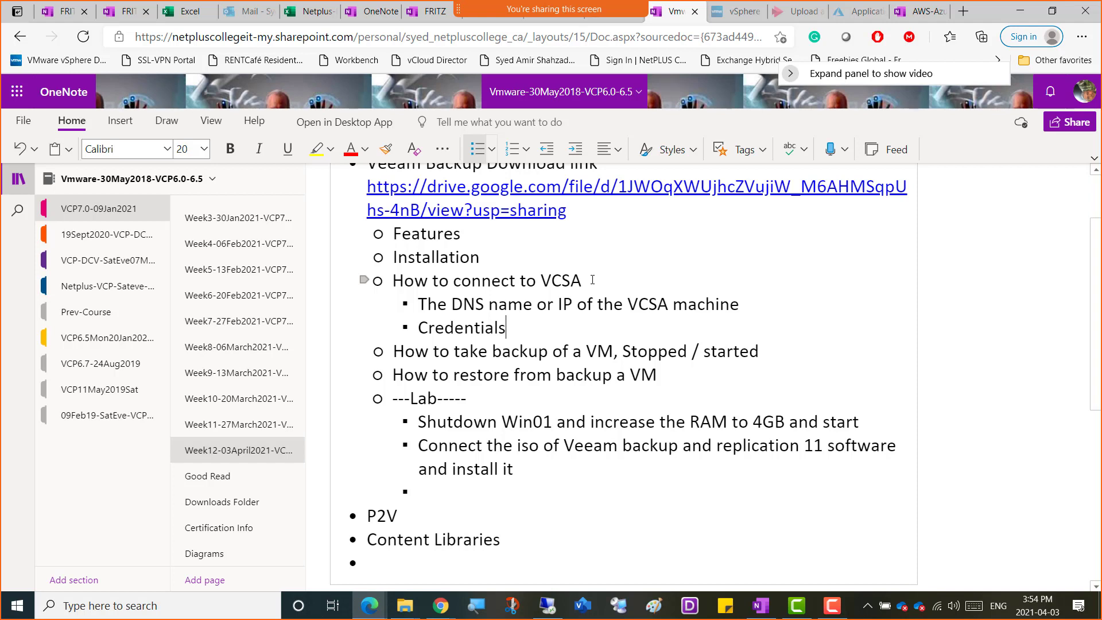
type("of VCSA")
key("BackSpace")
type(", a")
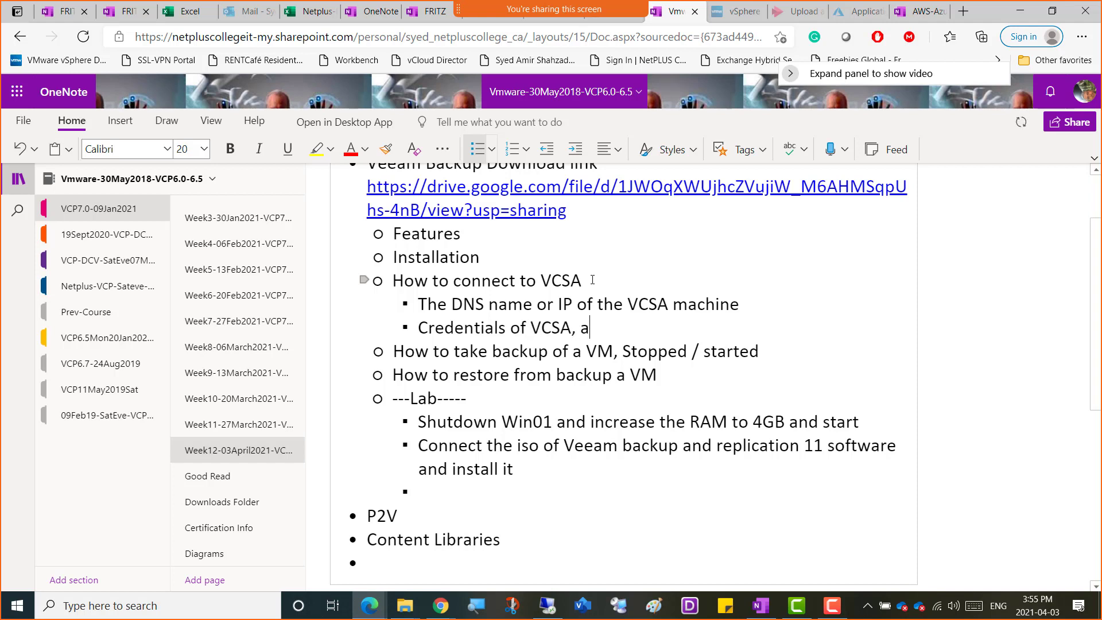
type("dmins")
key("BackSpace")
key("BackSpace")
key("BackSpace")
key("BackSpace")
key("BackSpace")
key("BackSpace")
type("vshpere.lo")
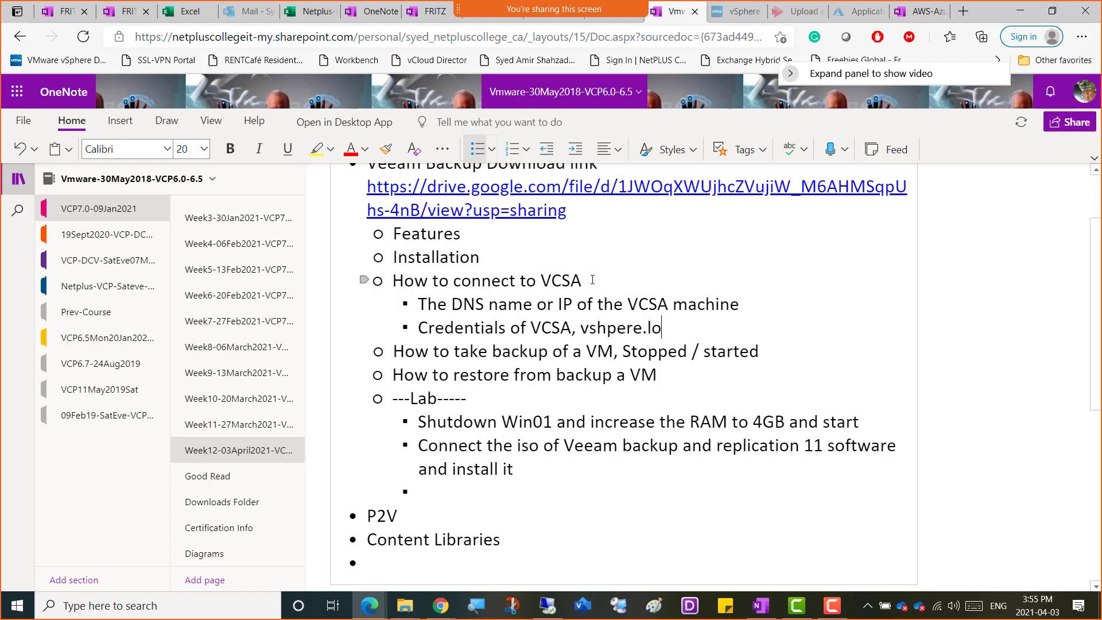
type("cal\\admini")
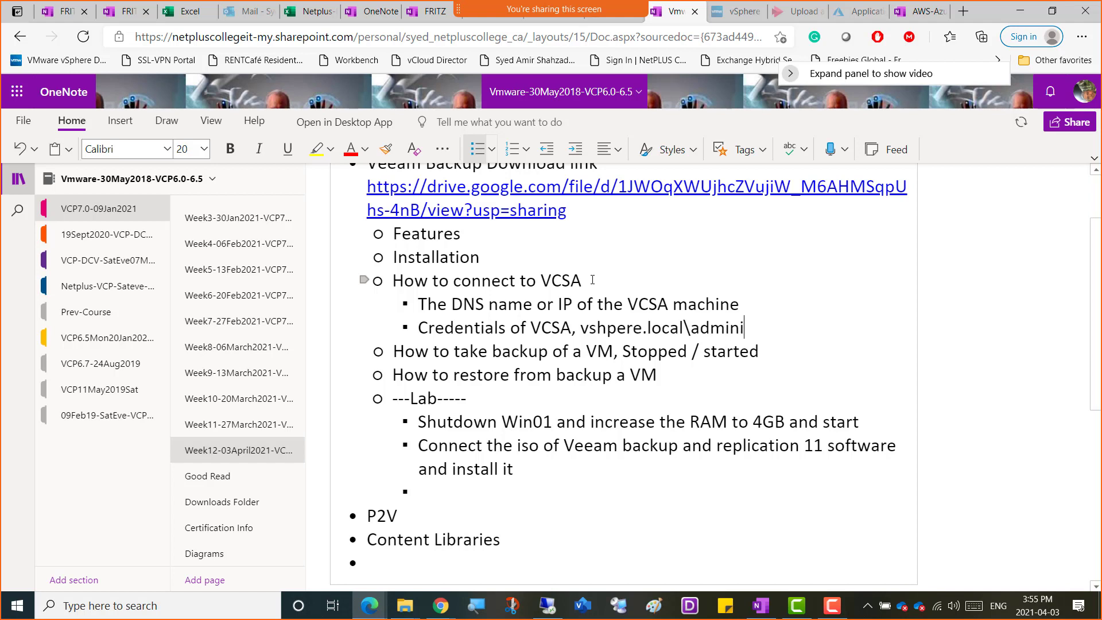
type("strator")
key("Return")
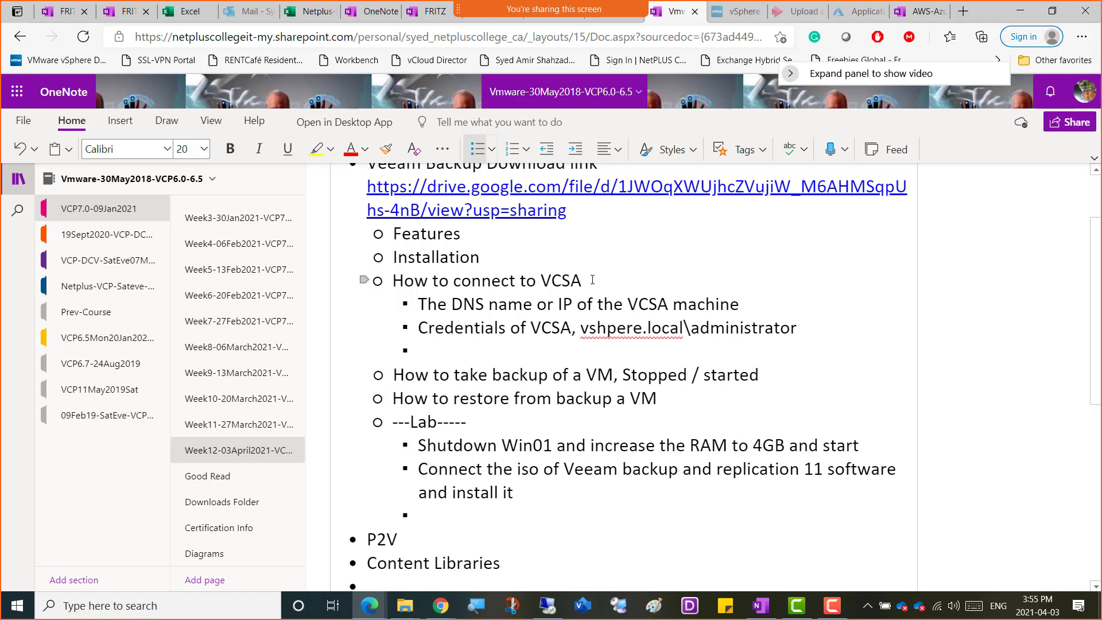
Add the sub-bullet "The whole of VCSA environment is shown inside the console of Veeam Backup" below the credentials line.
type("The whole of ")
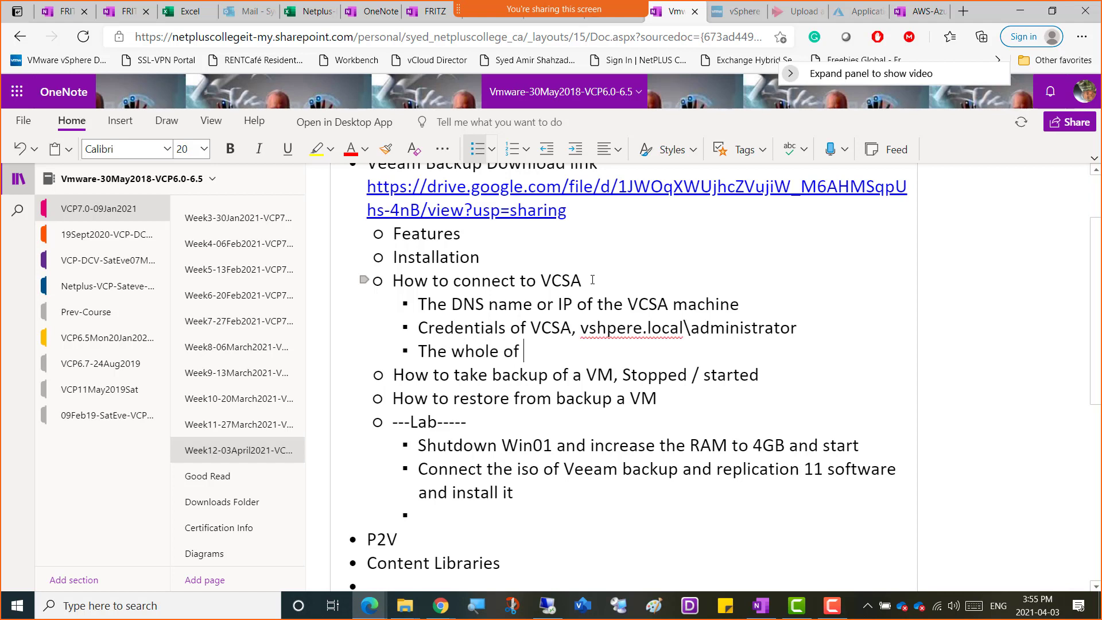
type("VCSA environment is sj")
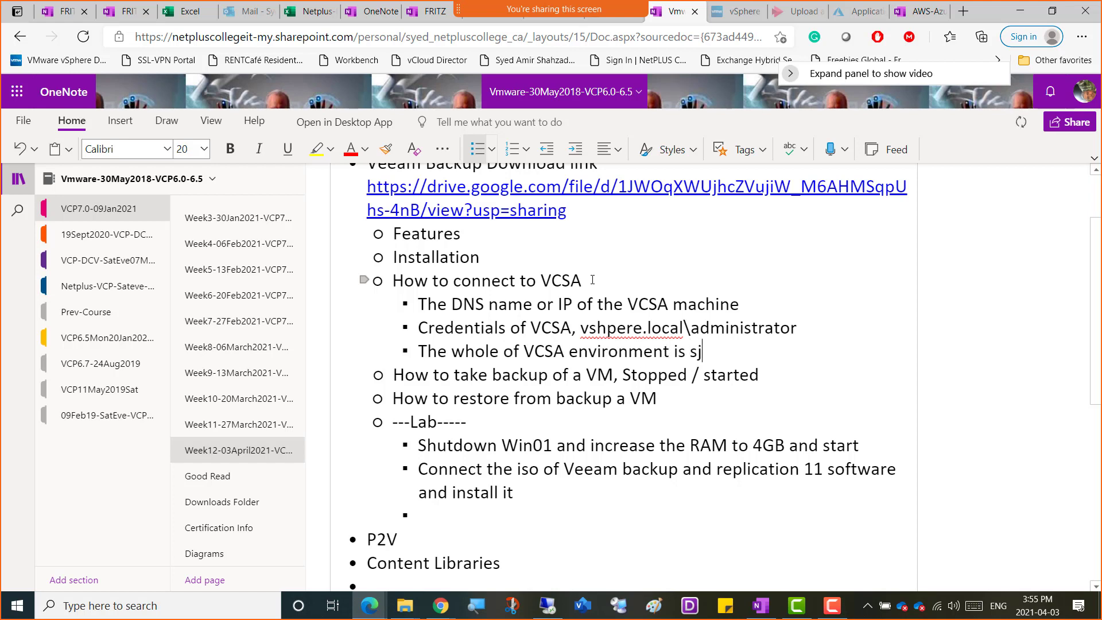
type("w")
key("BackSpace")
key("BackSpace")
type("hown")
key("BackSpace")
type("n inside the c")
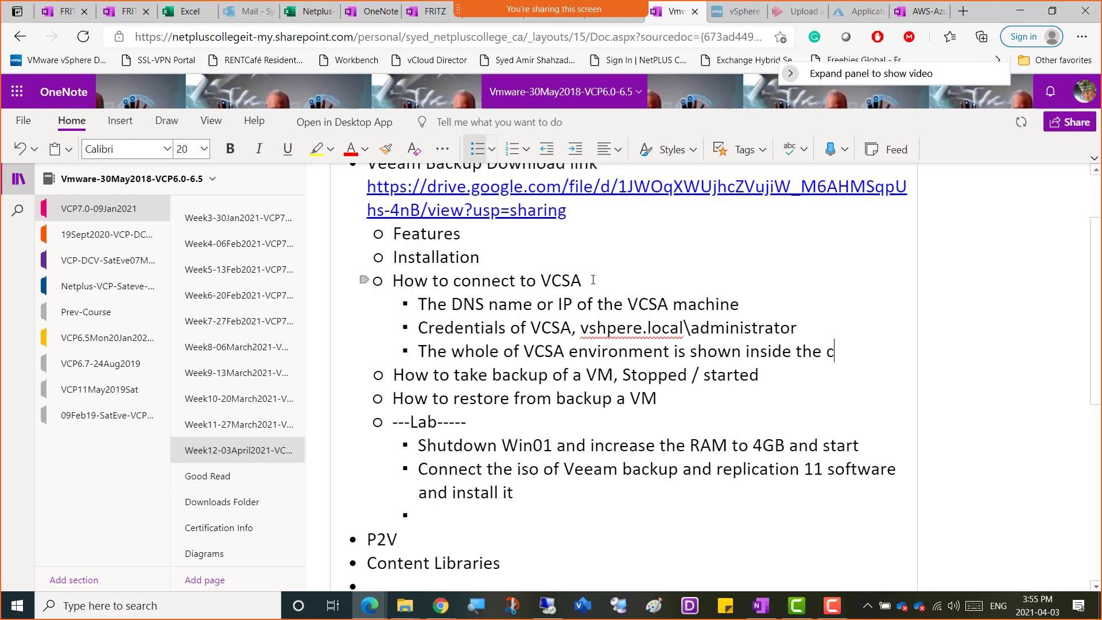
type("onsole of ")
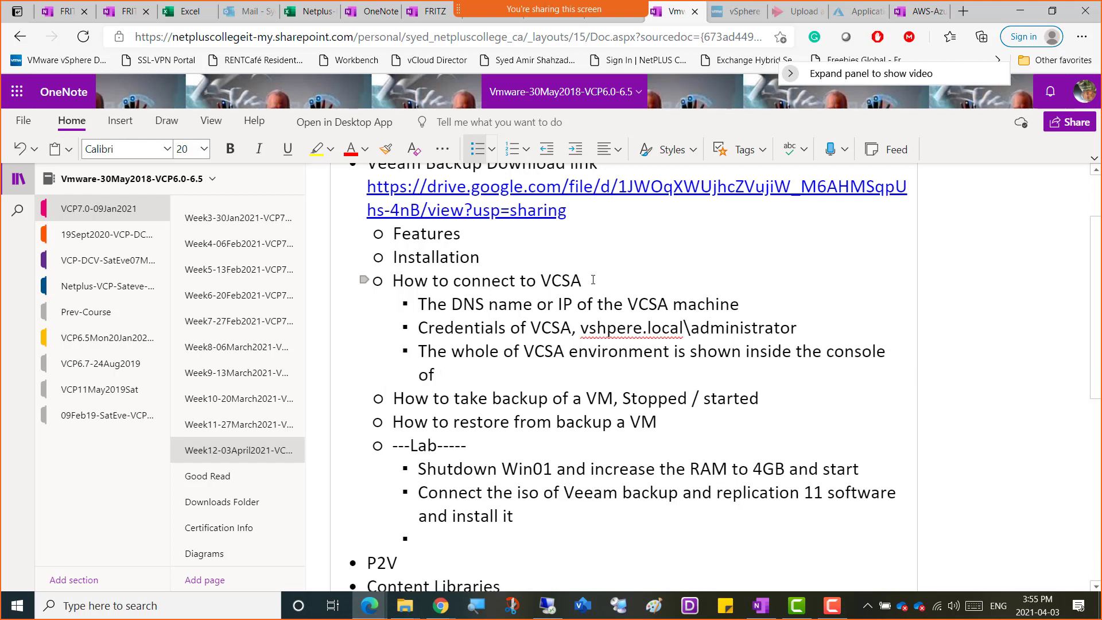
type("Veeam Backup")
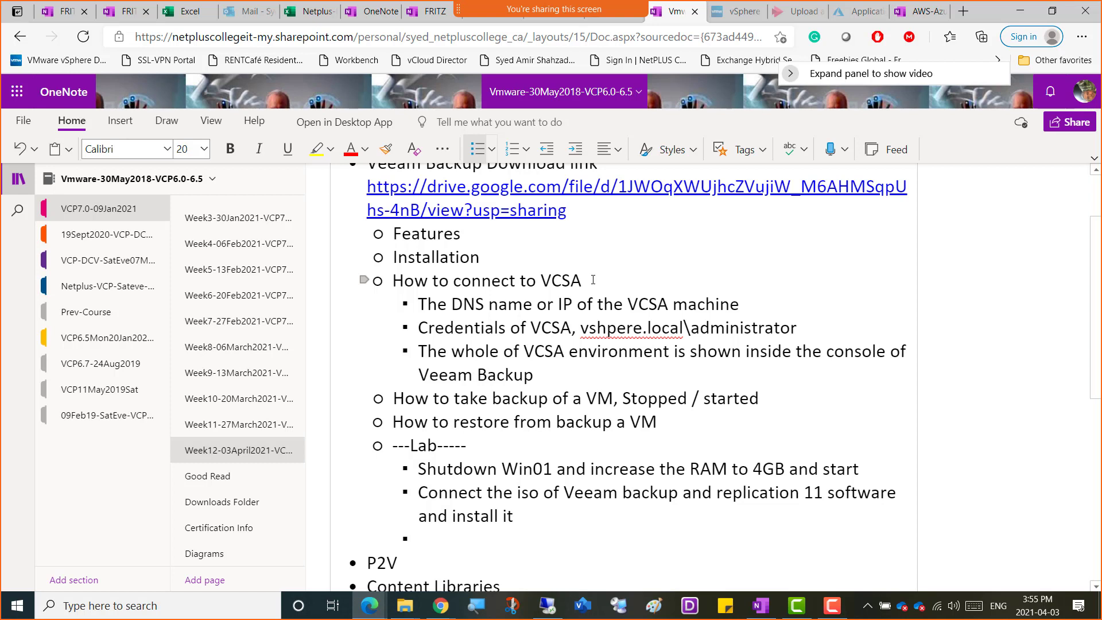
Add the nested bullet "All the Virtual machines can be seen and can be backed up from within Veeam Console" under the VCSA environment line.
key("Return")
key("Tab")
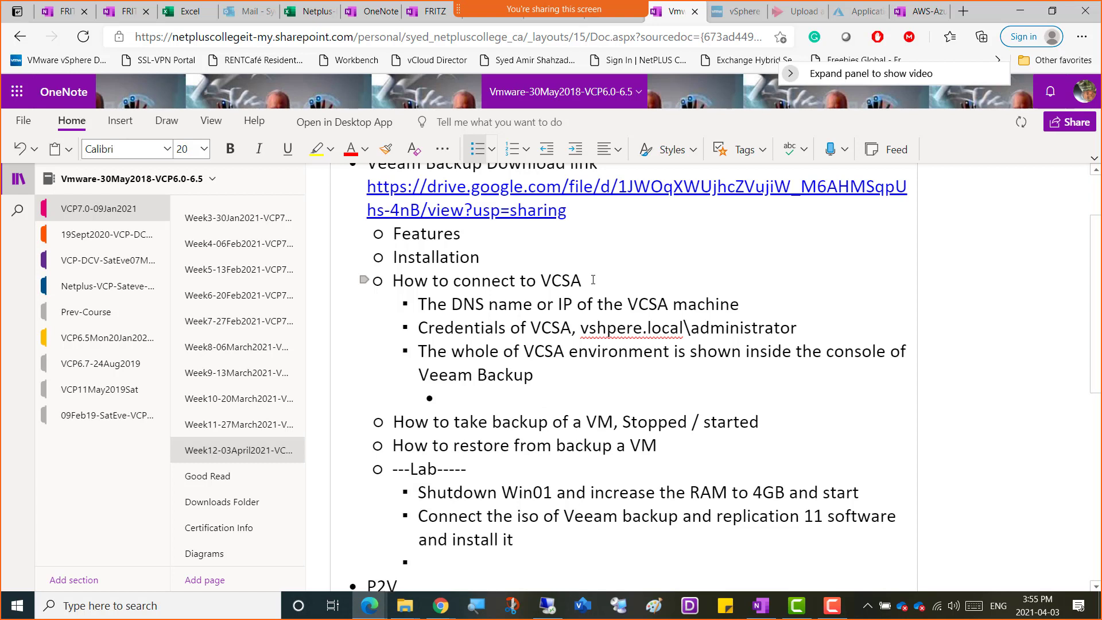
type("All the Virtual ma")
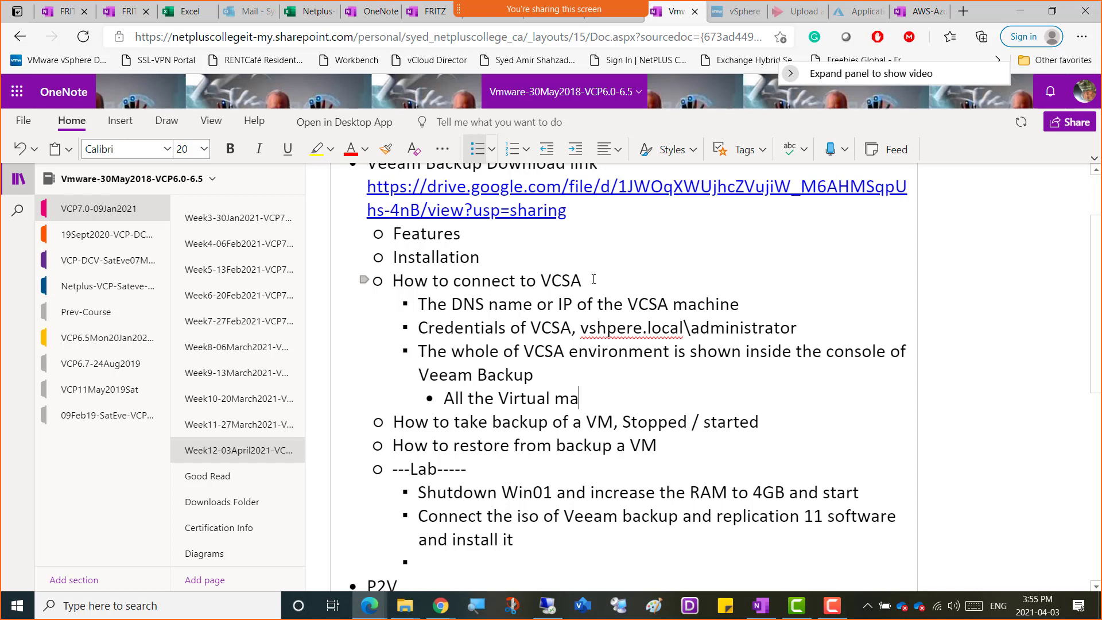
type("chines can")
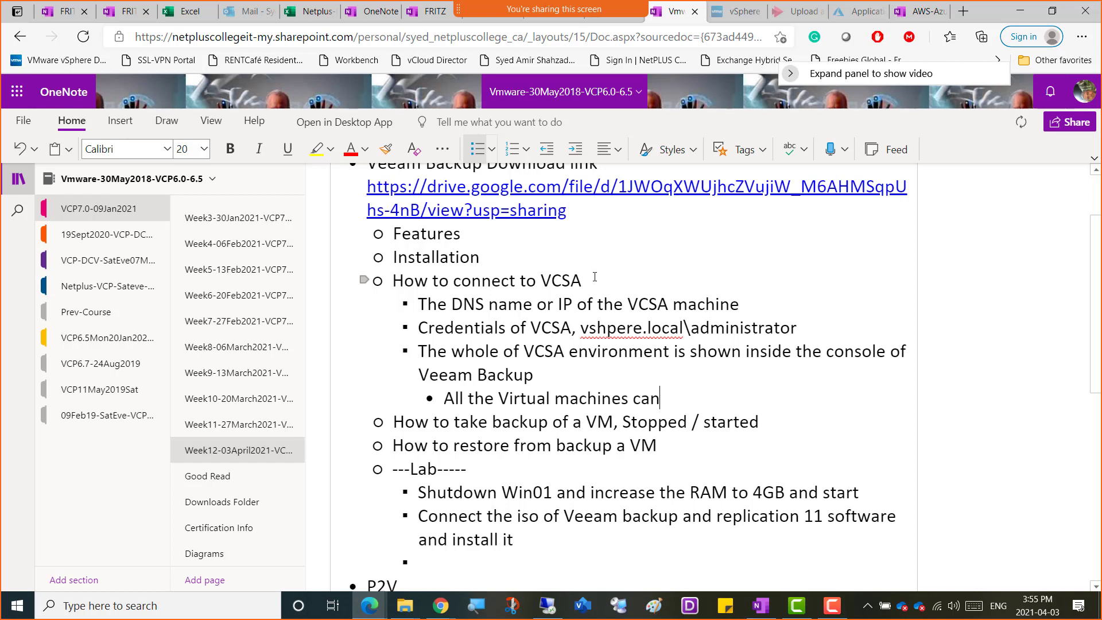
type(" be seen and can be ")
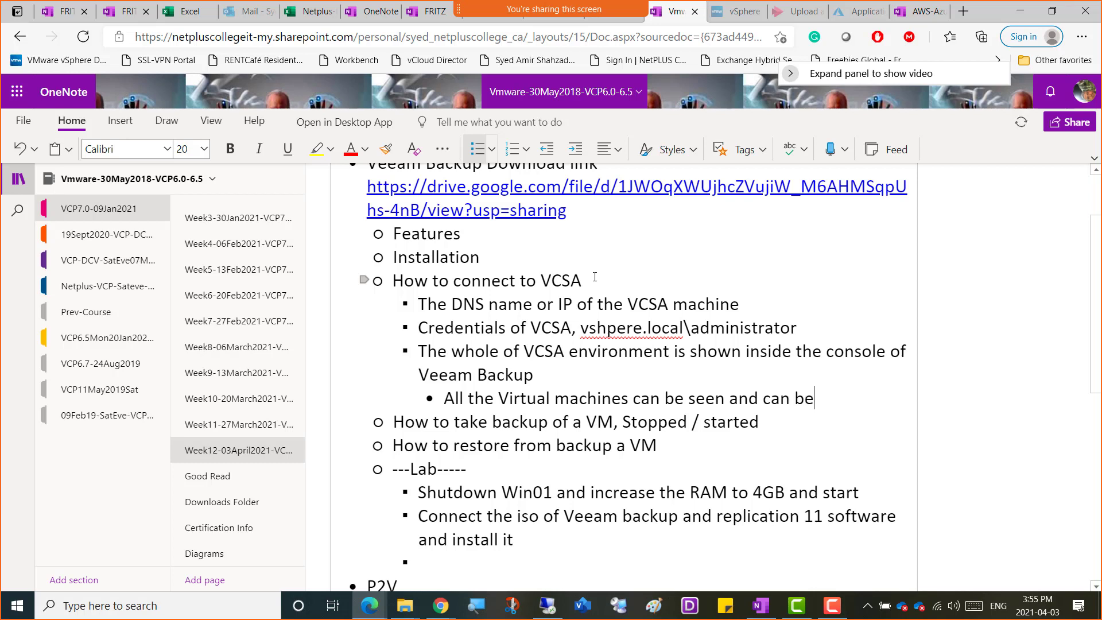
type("backed u")
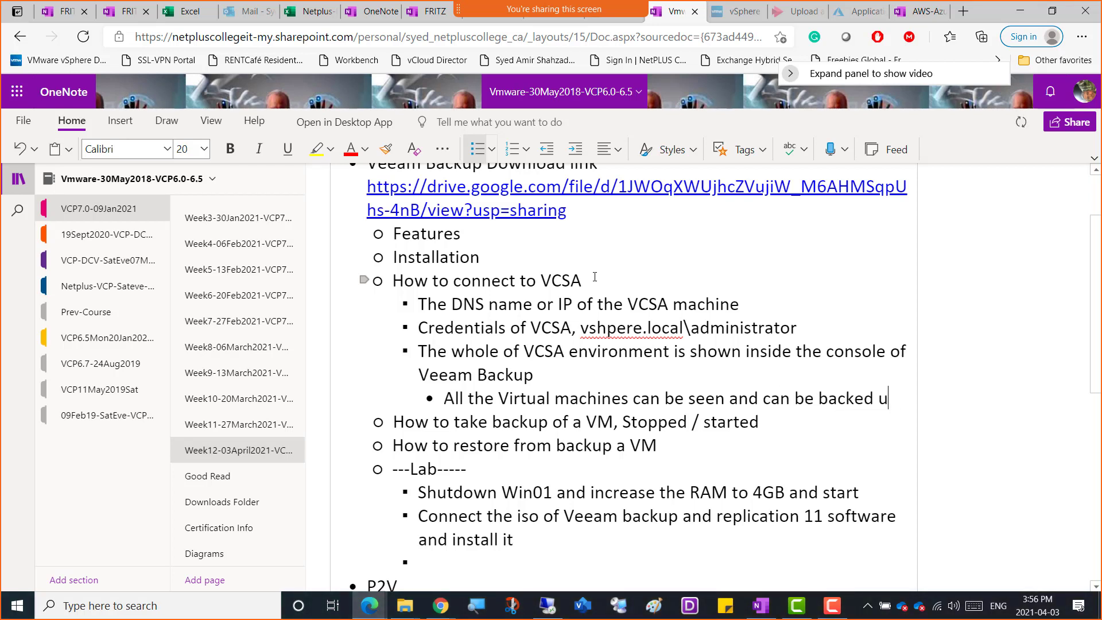
type("p from w")
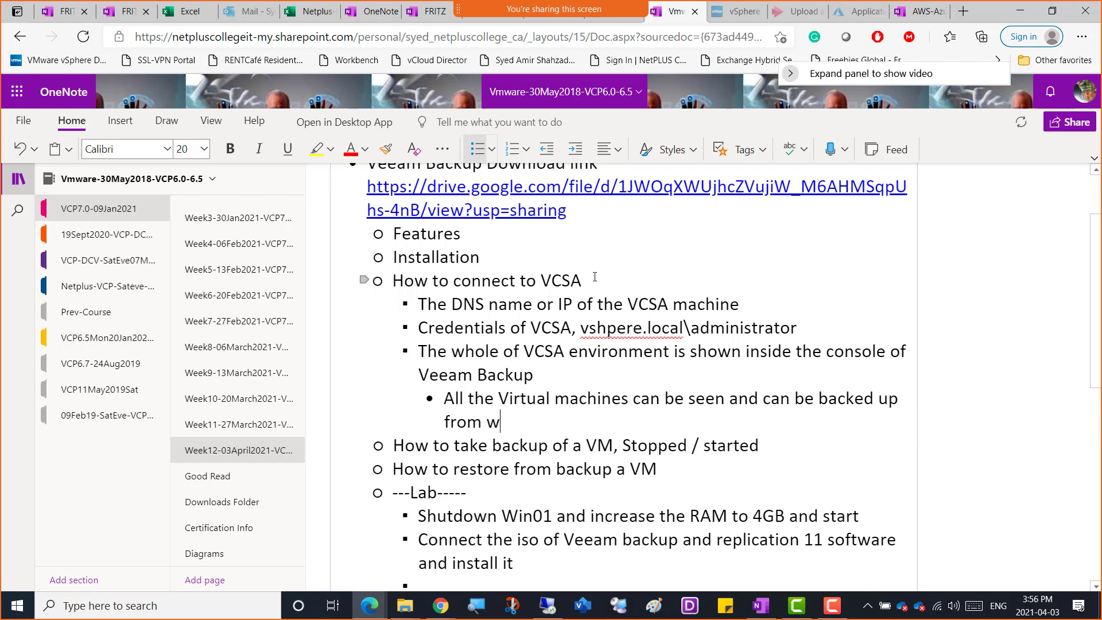
type("ithin Veeam ")
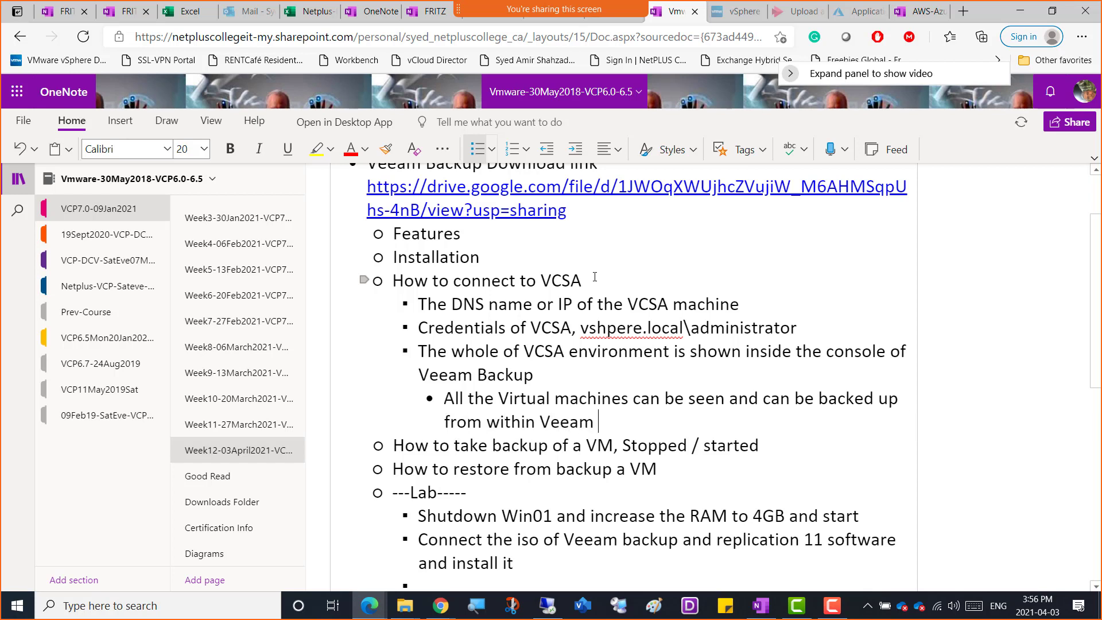
type("Console")
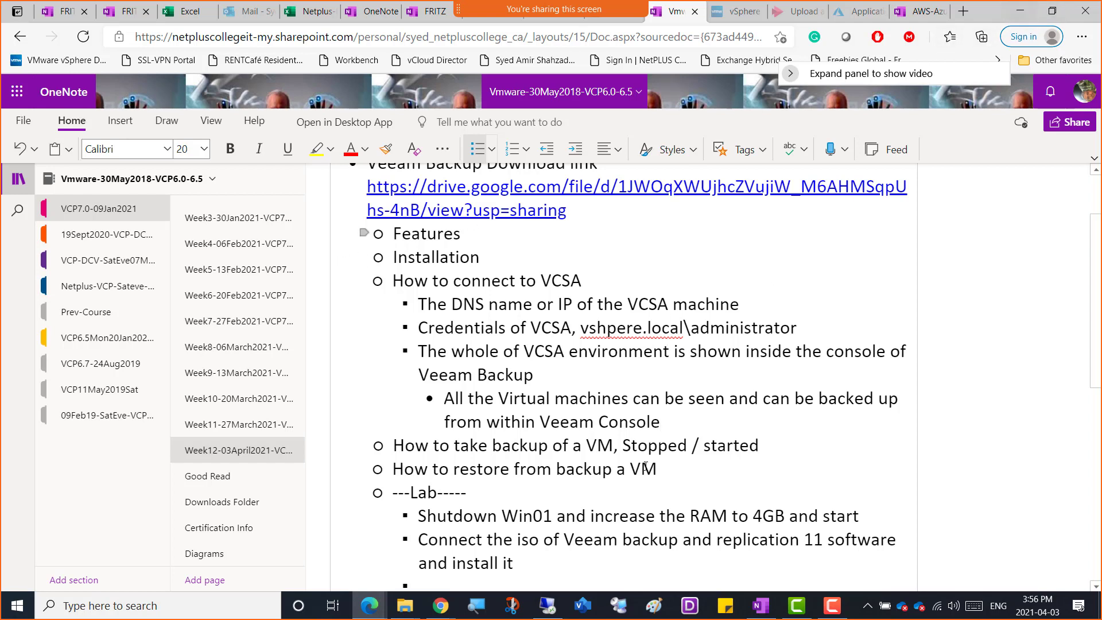
Switch to the Remote Desktop session to check the Veeam installation progress, and return to the OneNote notes.
mouse_move(549, 604)
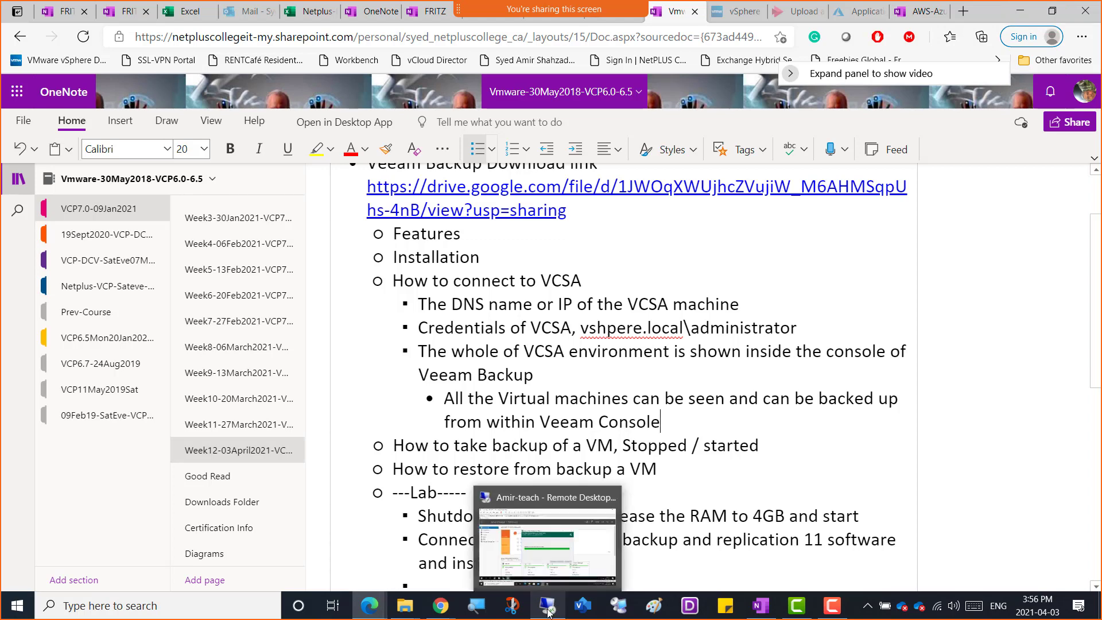
left_click(555, 565)
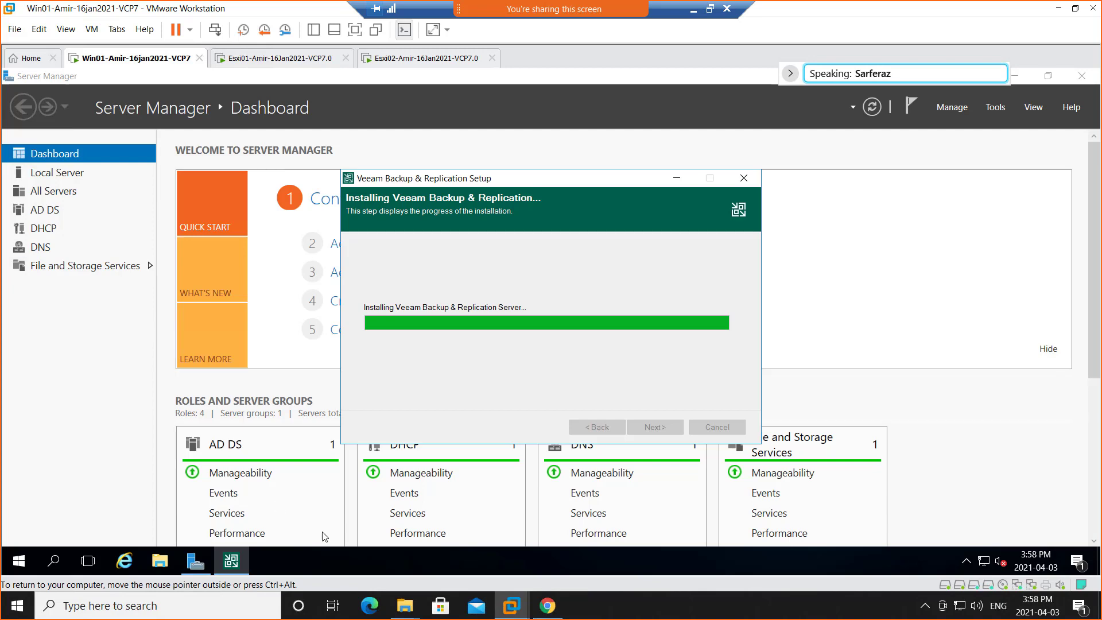
left_click(693, 10)
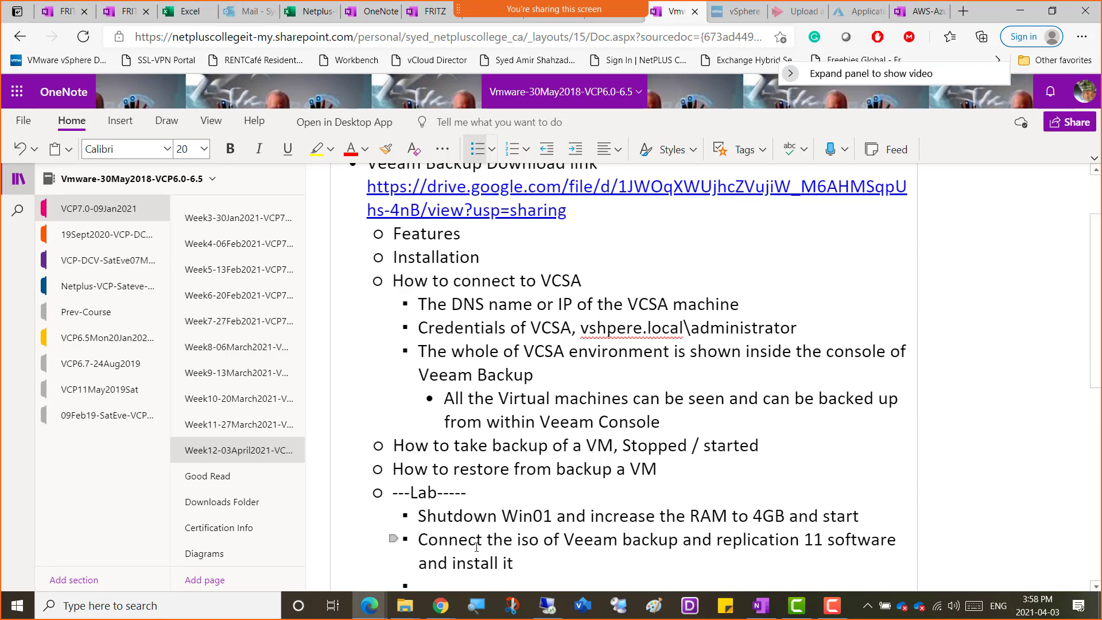
Add the text "For "Sample Questions" please email me at" with the instructor's email address and "or" to the empty bullet below Content Libraries.
scroll(595, 409, "down", 5)
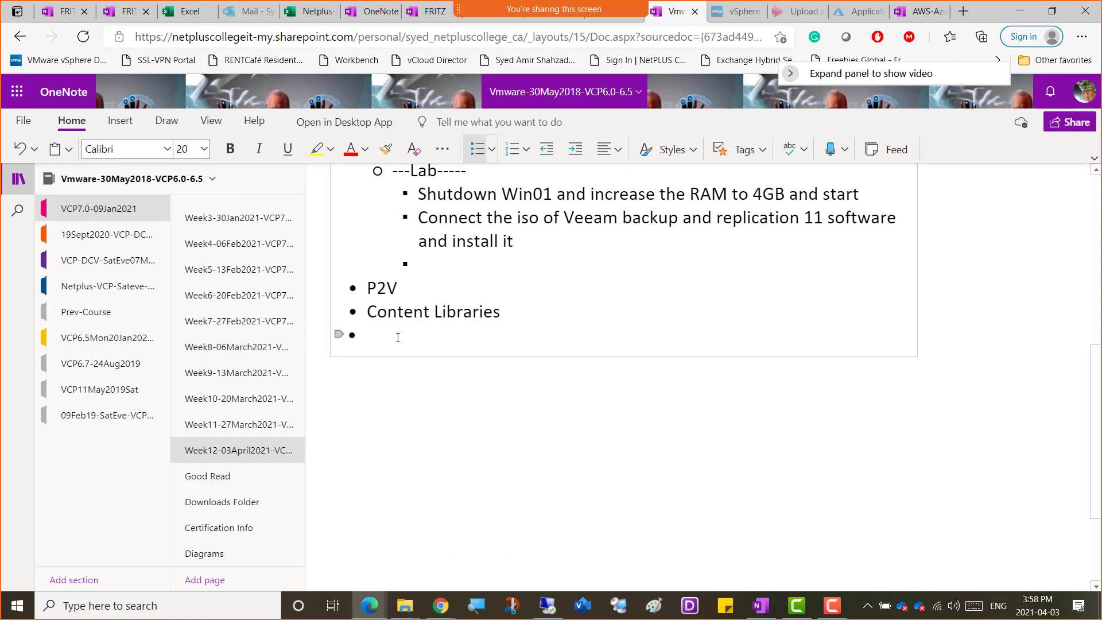
type("For \"Sample Questions\" ")
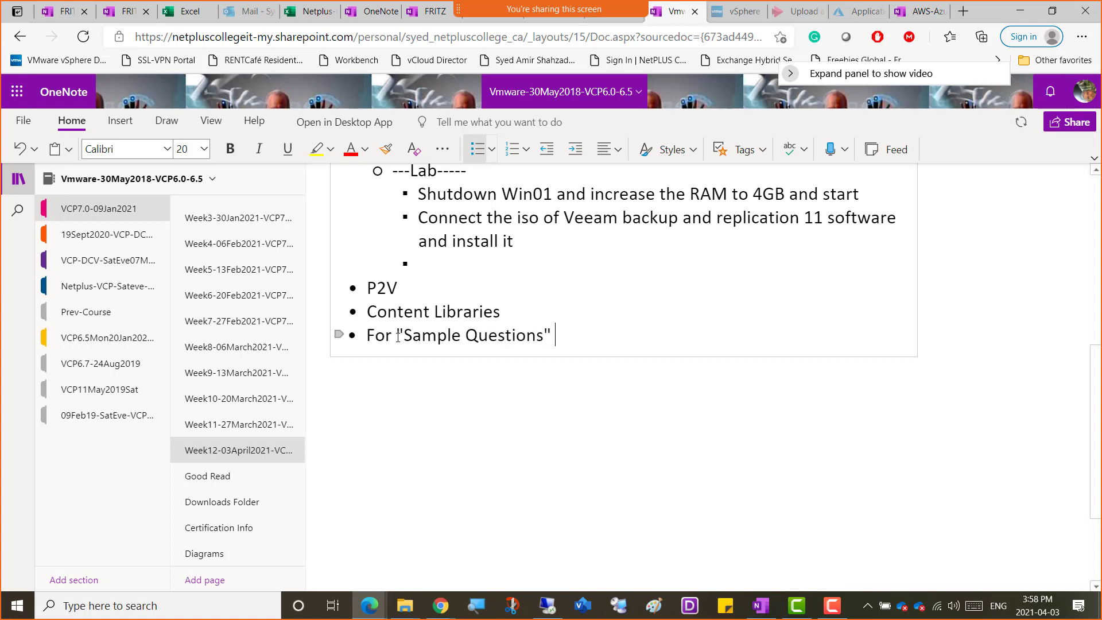
type("please ")
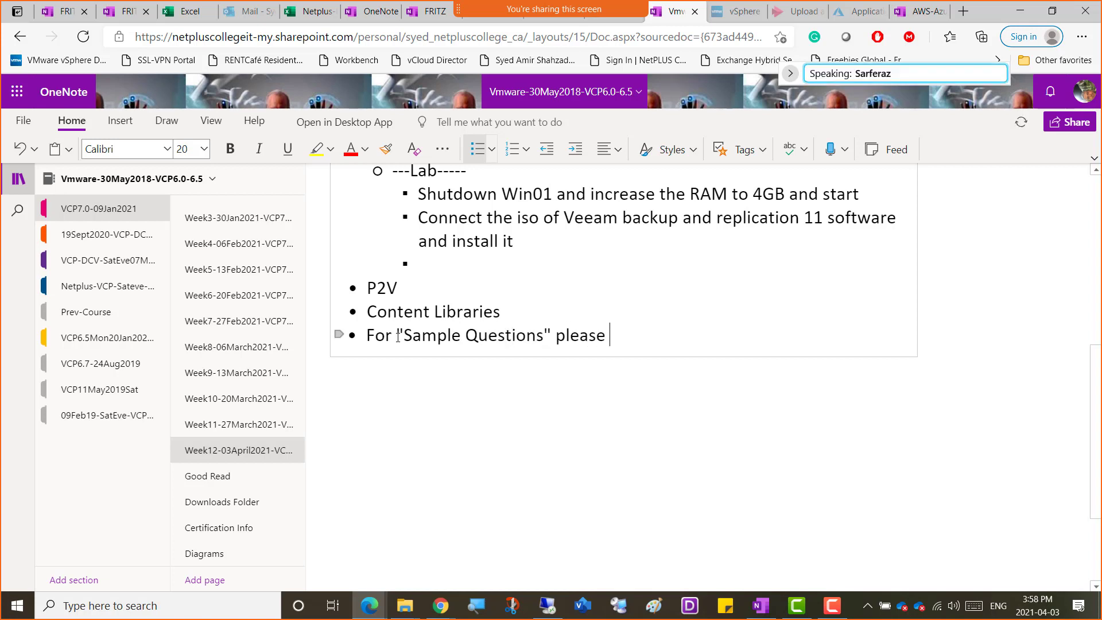
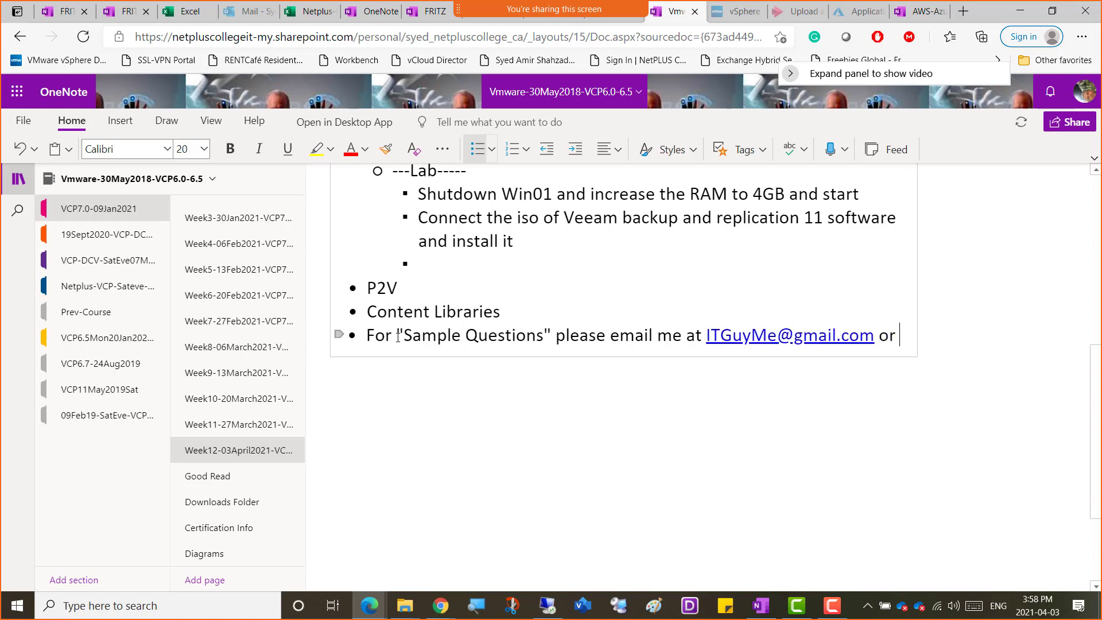
type("Whatsapp me")
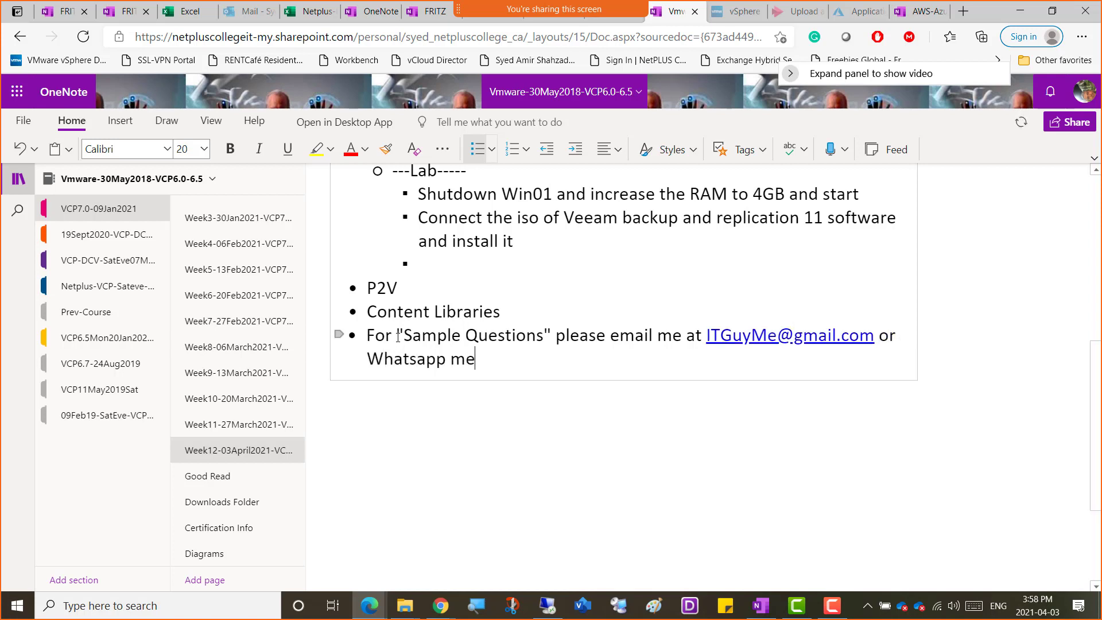
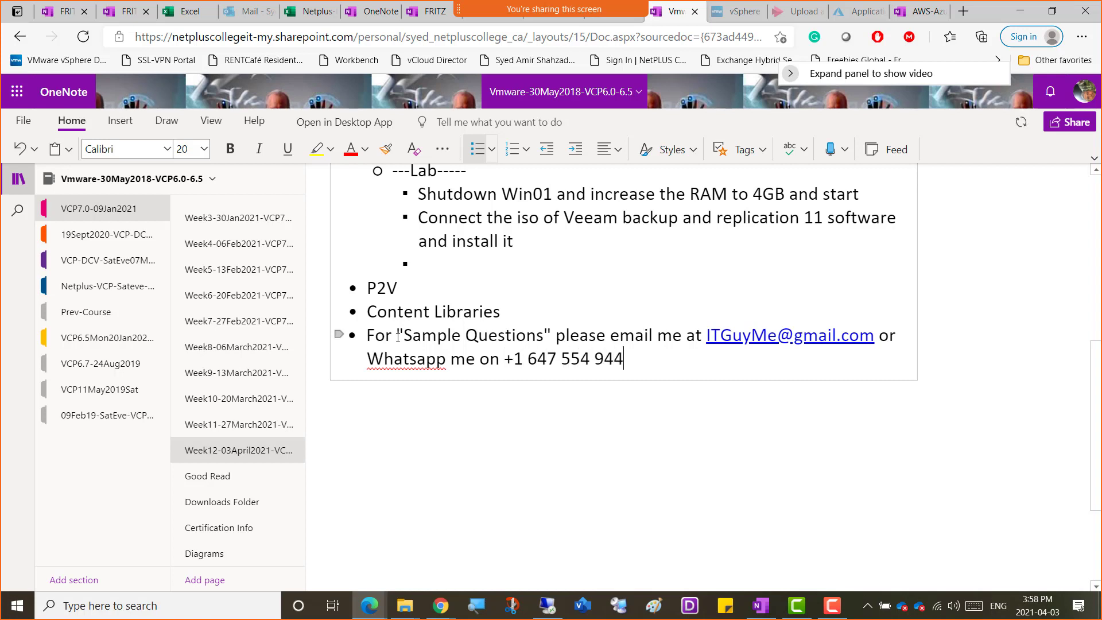
Insert an empty bullet between the Content Libraries line and the Sample Questions line.
key("Up")
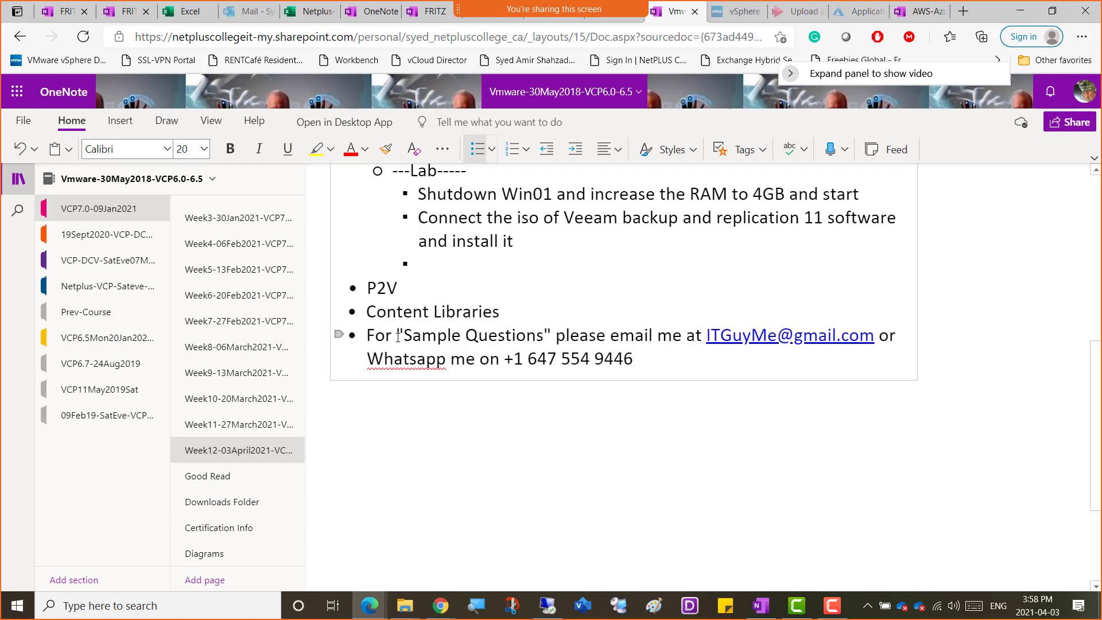
key("Home")
key("Return")
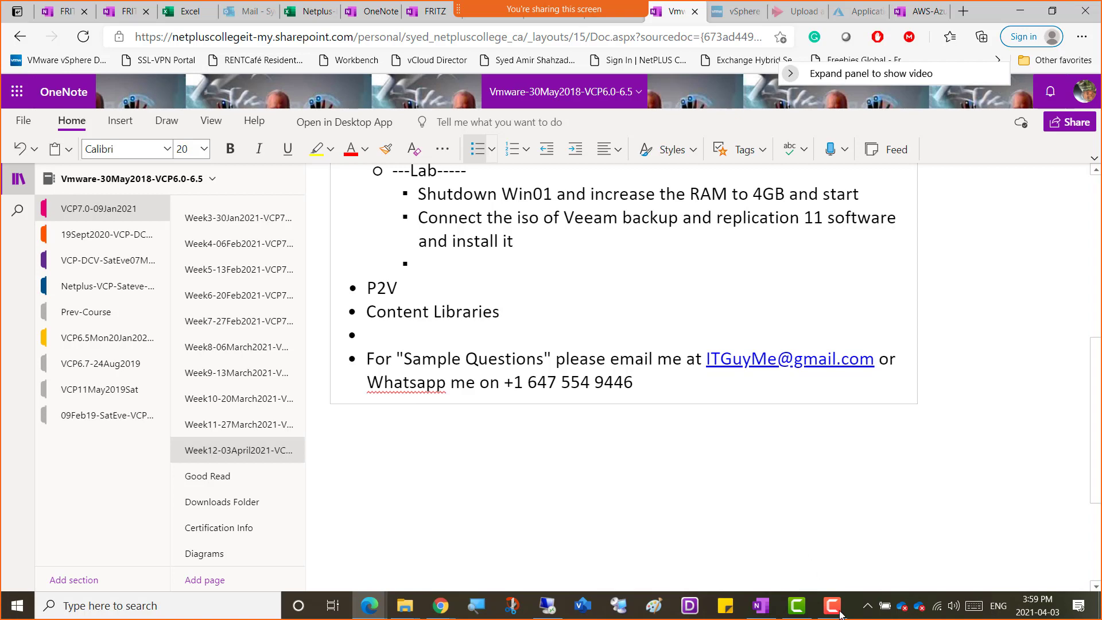
Switch to the Remote Desktop session to check the Veeam Backup & Replication Server installation on Win01.
left_click(544, 612)
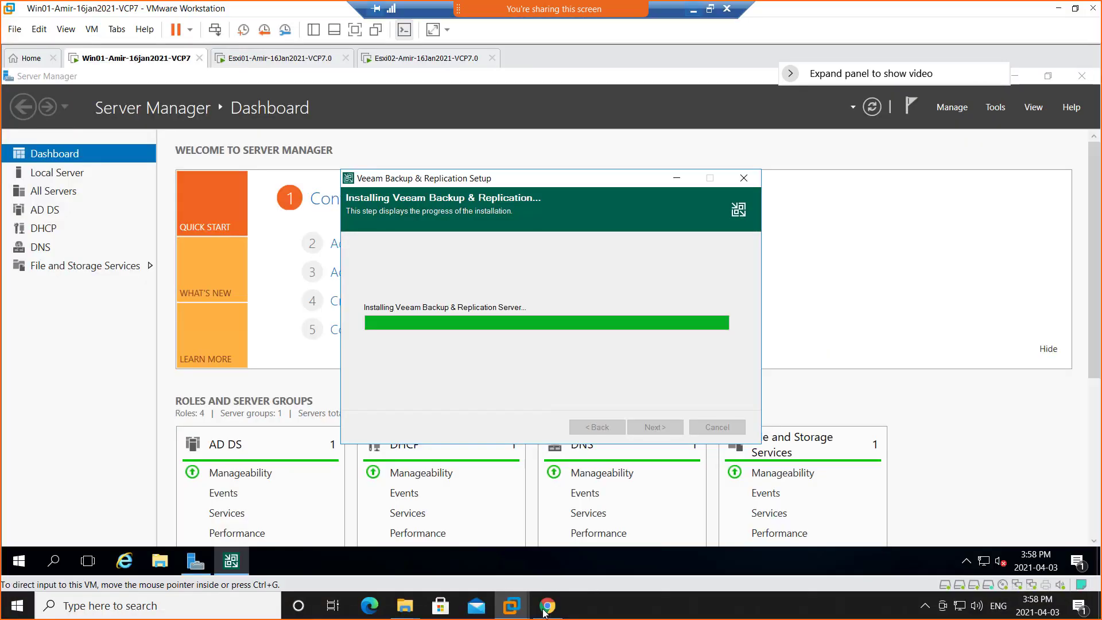
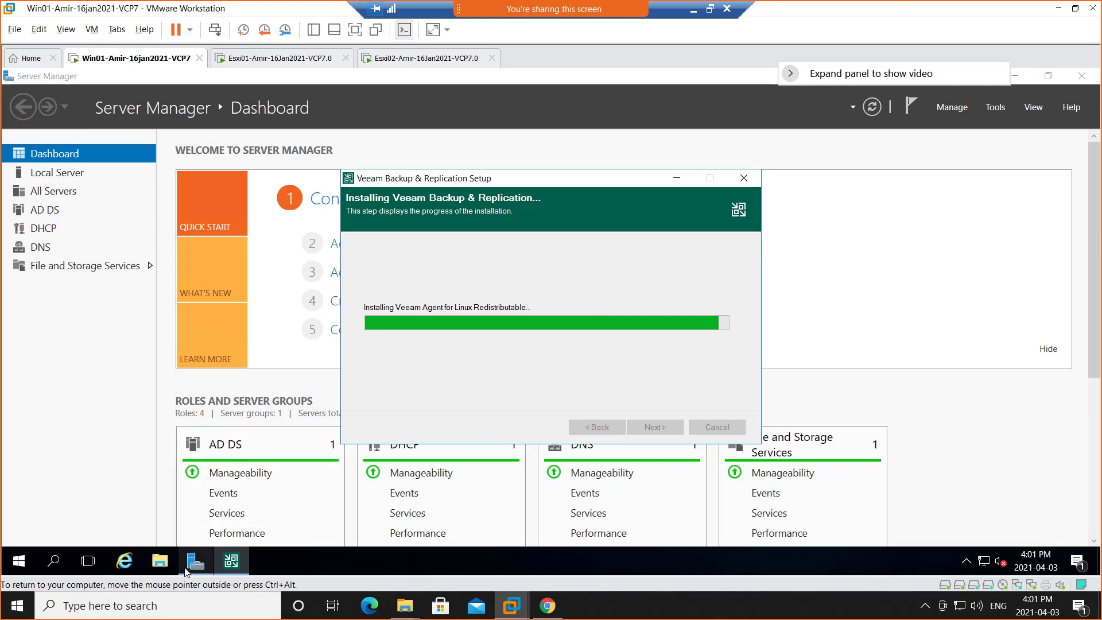
Minimize Server Manager on Win01 and open the vSphere Client login page in Chrome.
left_click(1016, 76)
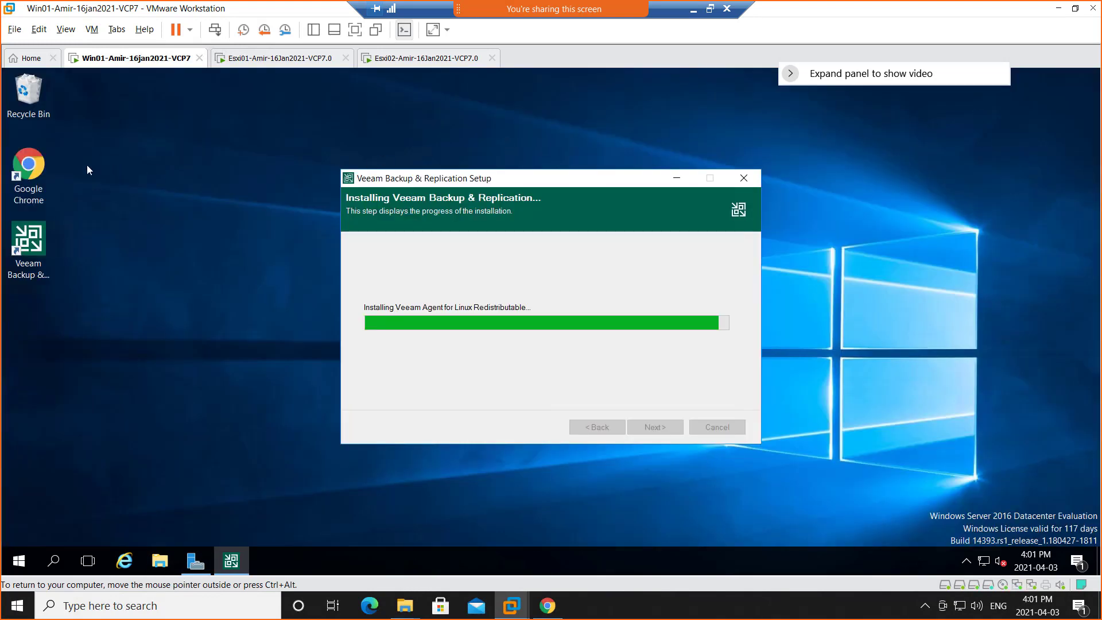
left_click(44, 162)
double_click(44, 163)
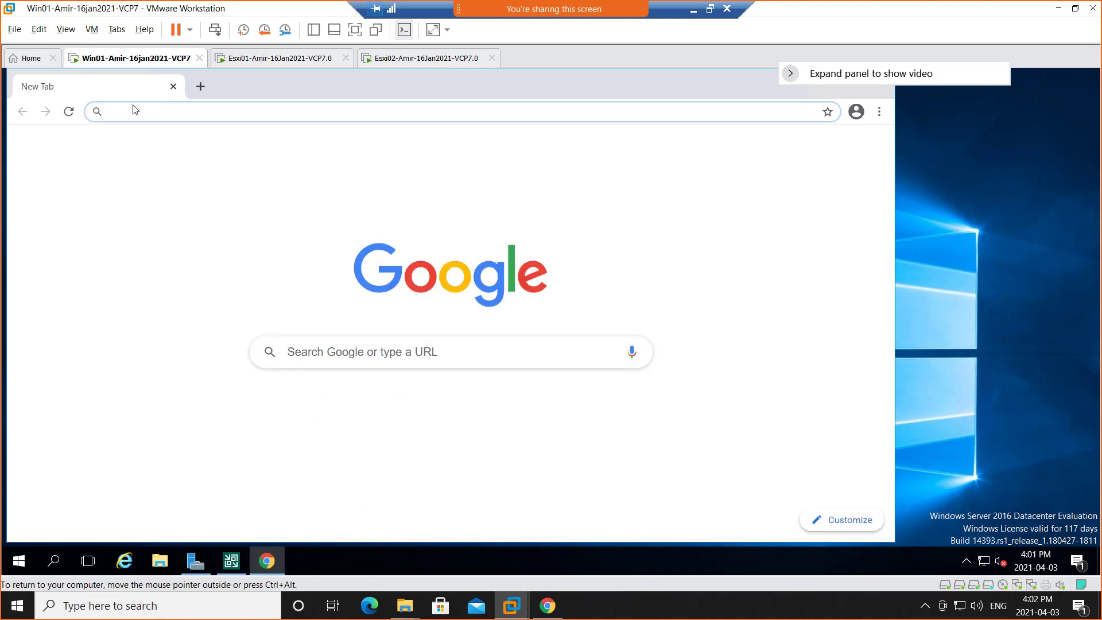
left_click(322, 414)
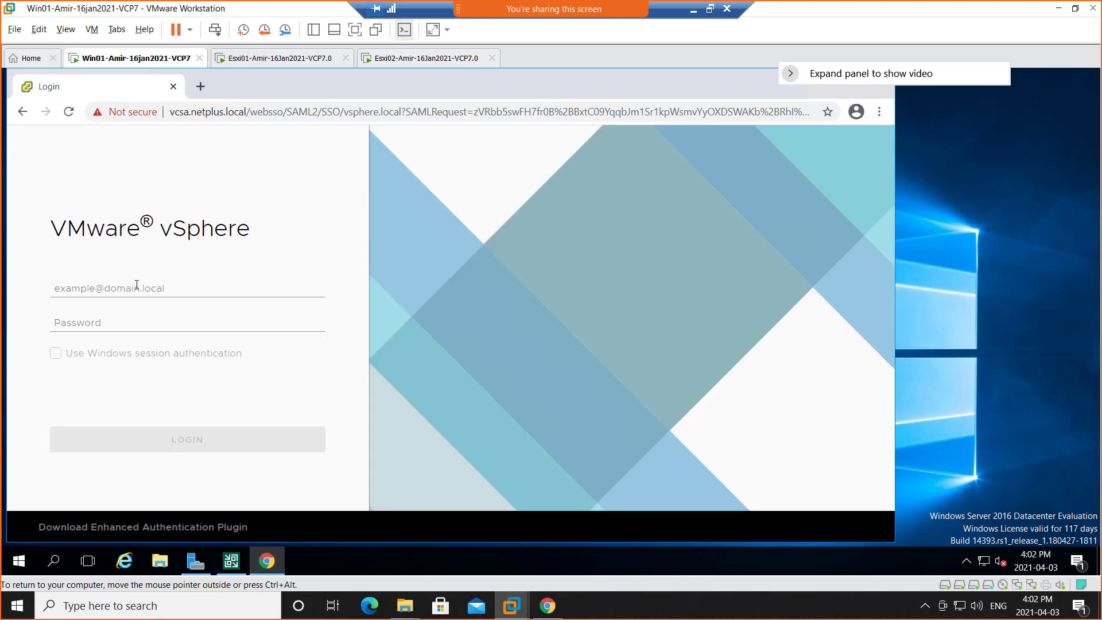
Log in to the vSphere Client with the saved vsphere.local administrator account and its account password.
left_click(136, 284)
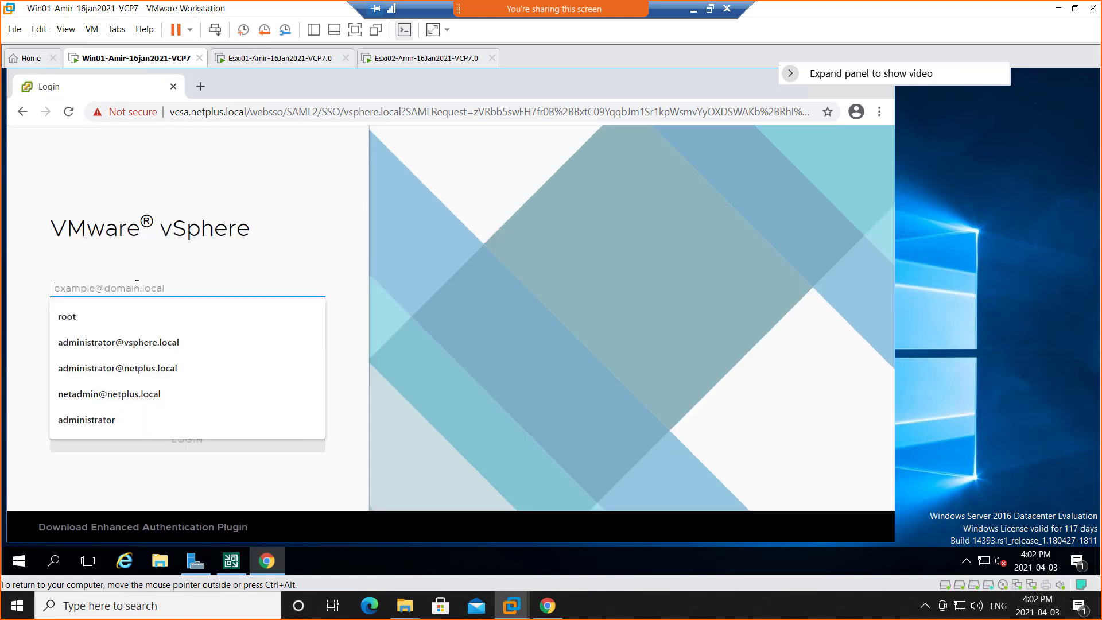
left_click(120, 343)
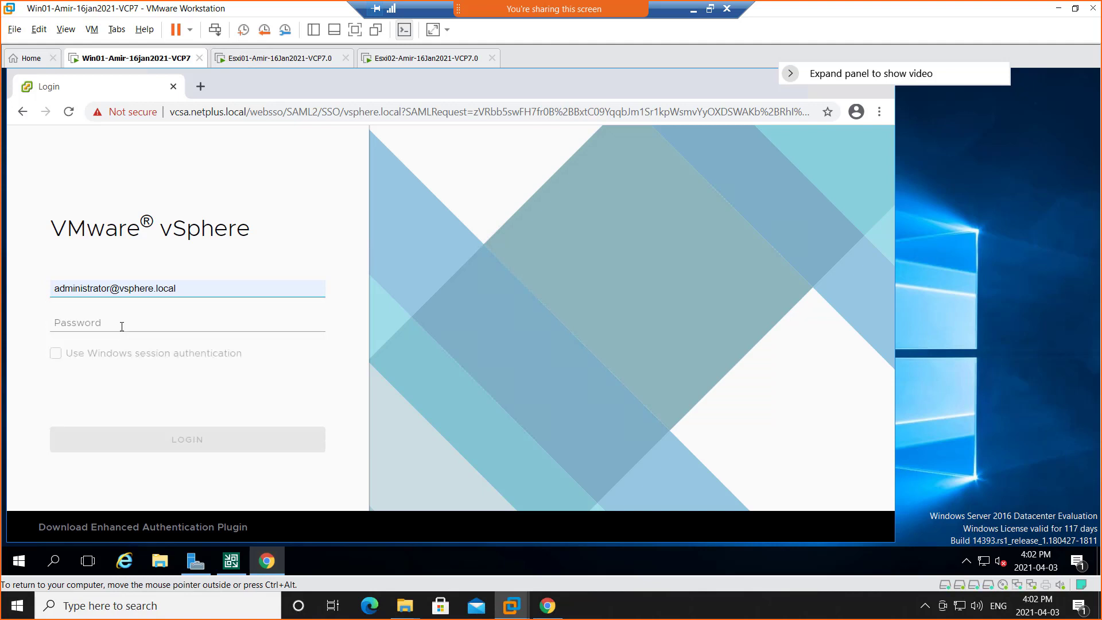
left_click(122, 326)
type("********")
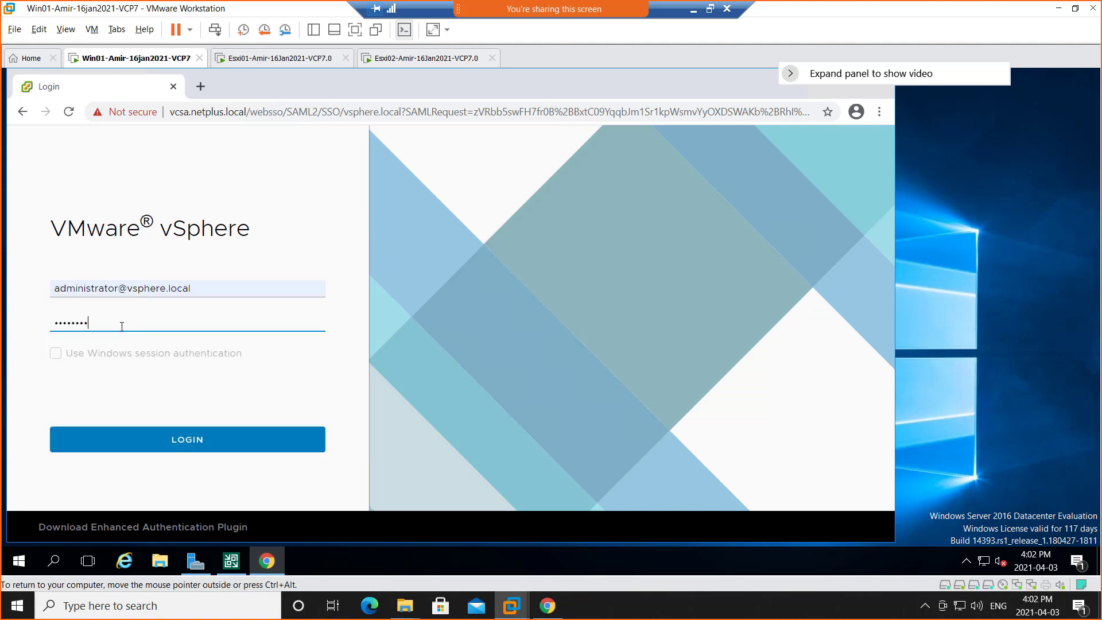
type("****")
key("Return")
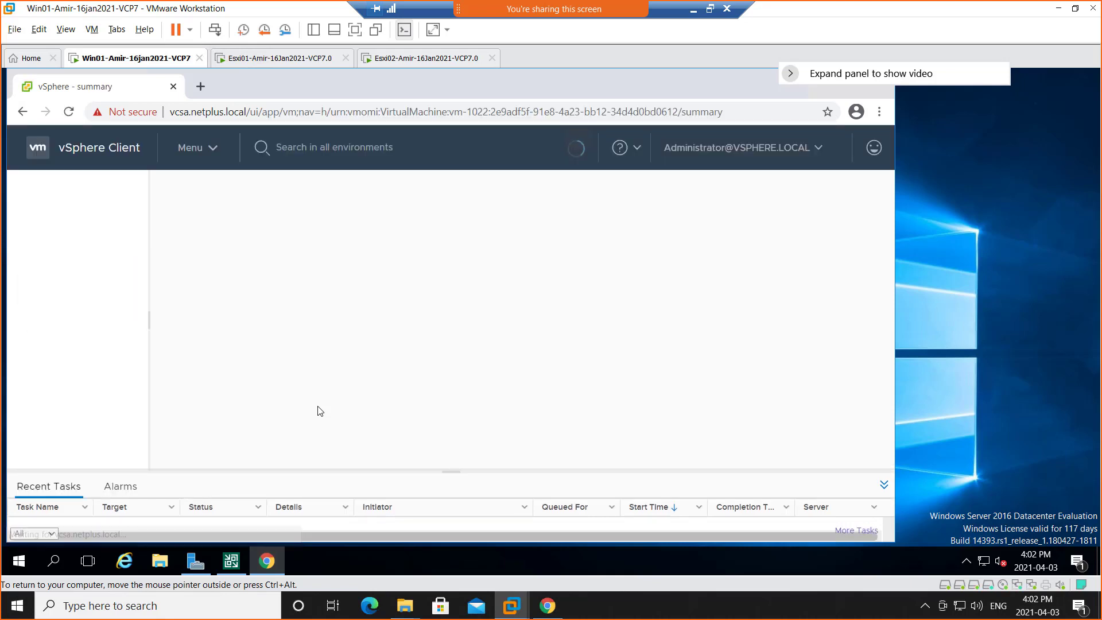
Maximize the browser window and examine the available actions for host esxi02.netplus.local.
left_click(846, 80)
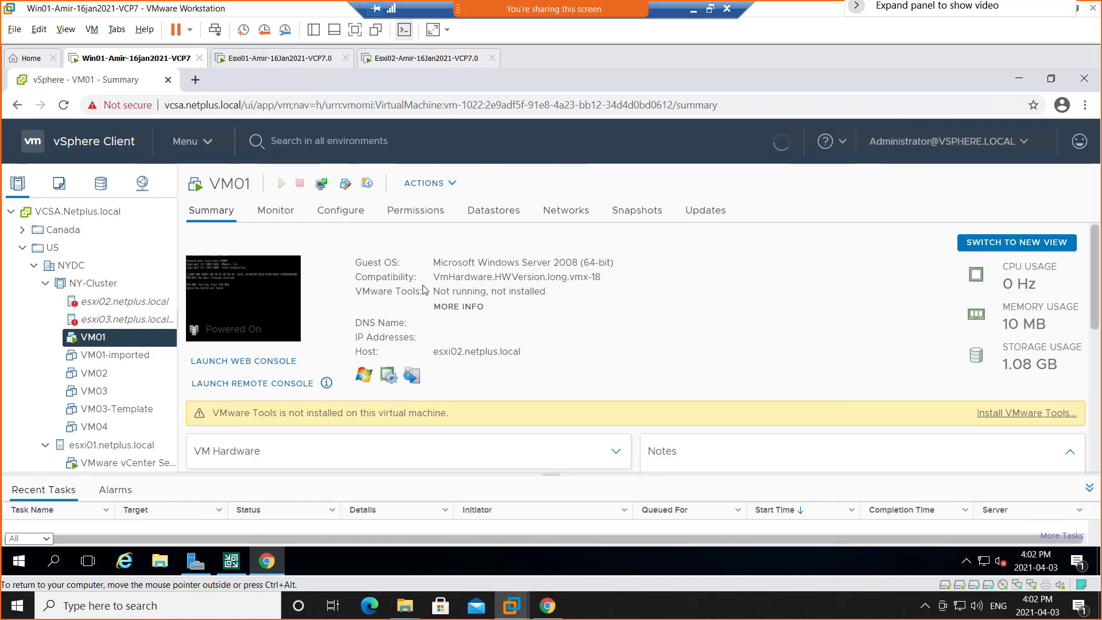
left_click(98, 302)
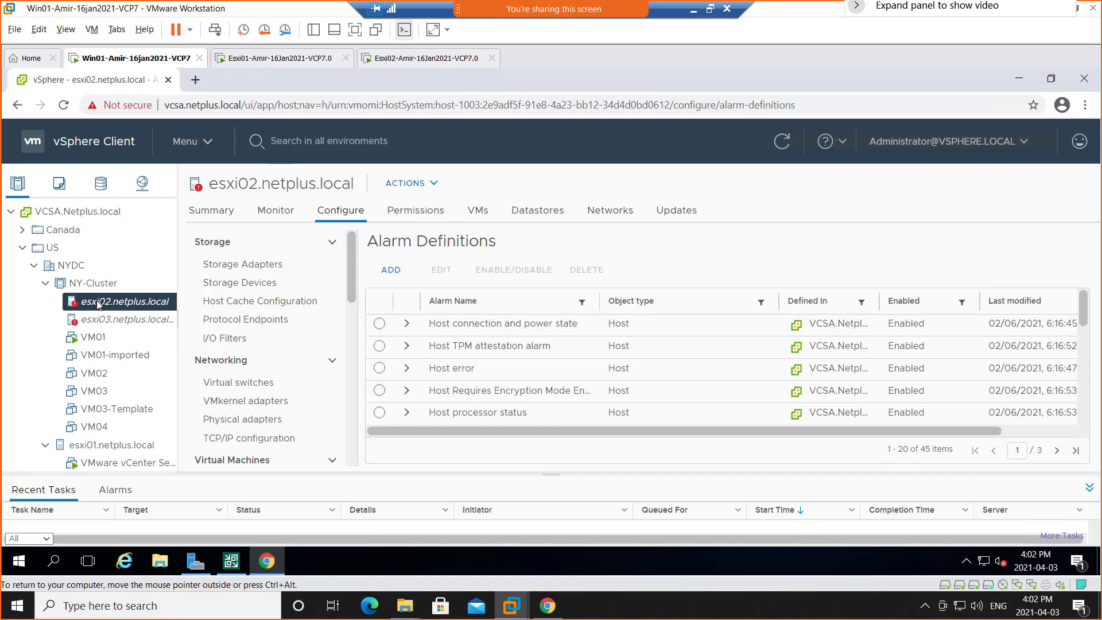
right_click(99, 303)
mouse_move(171, 257)
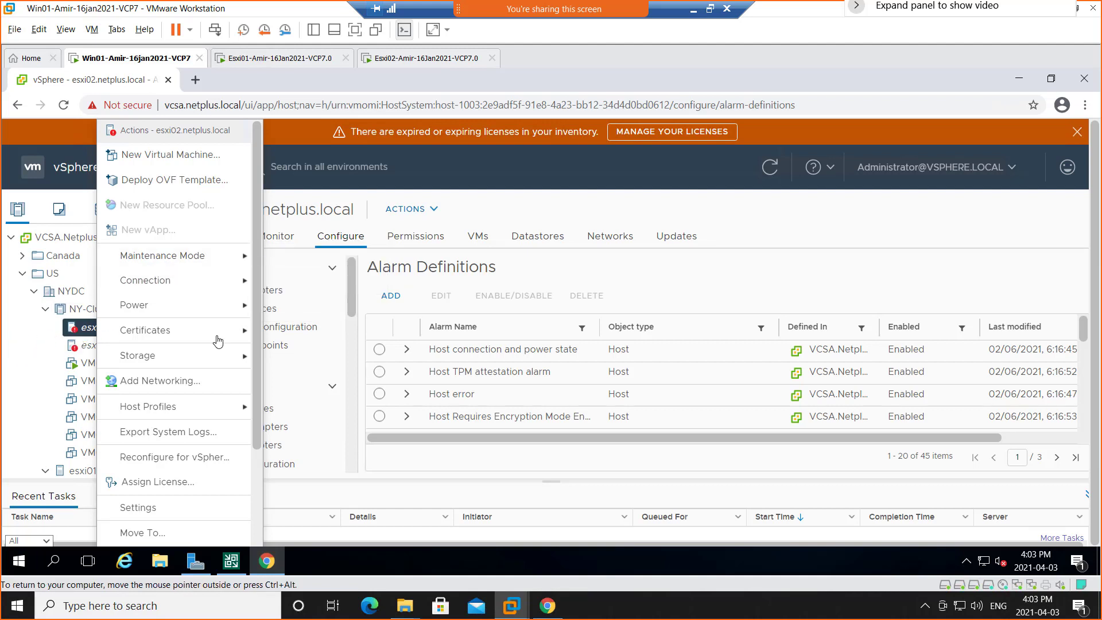
left_click(545, 163)
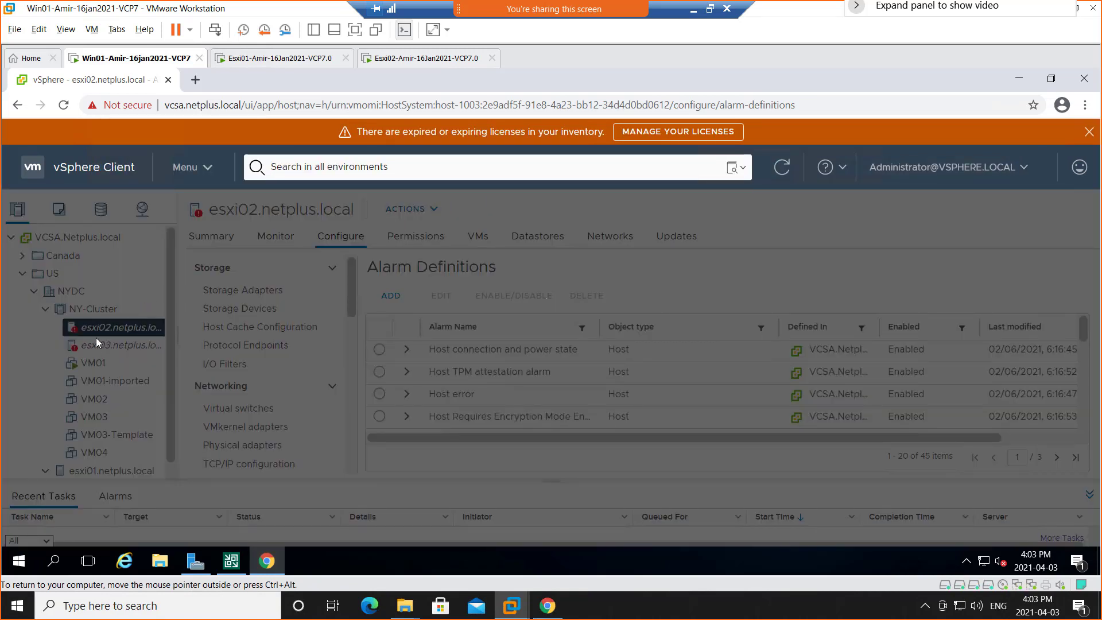
Open the Summary page of esxi02.netplus.local and check the host's connection options.
left_click(201, 239)
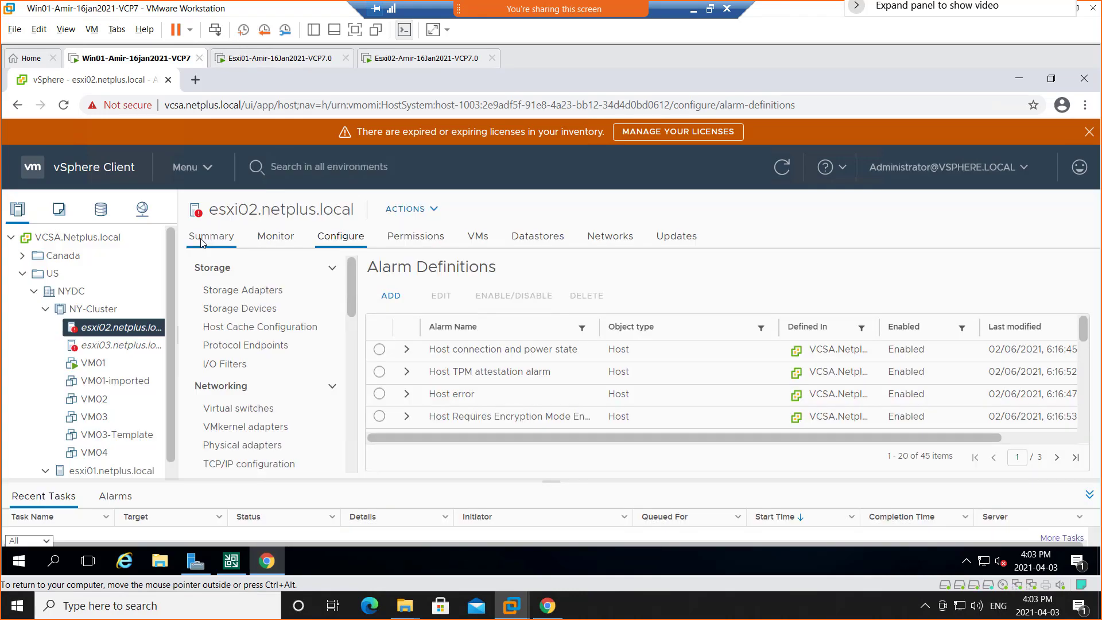
left_click(201, 242)
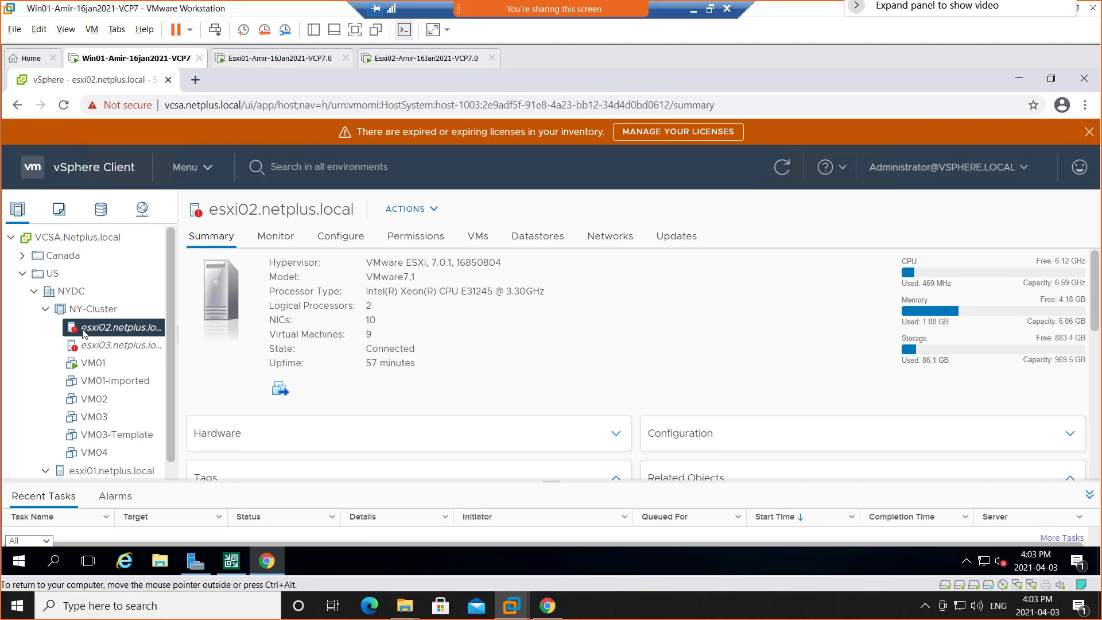
right_click(83, 333)
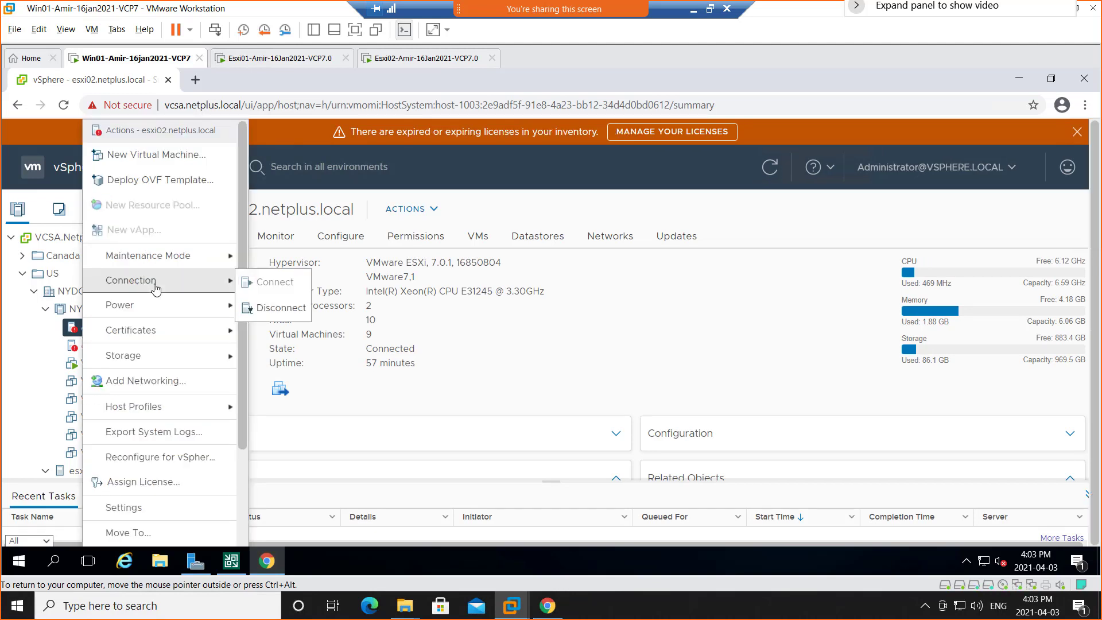
left_click(26, 366)
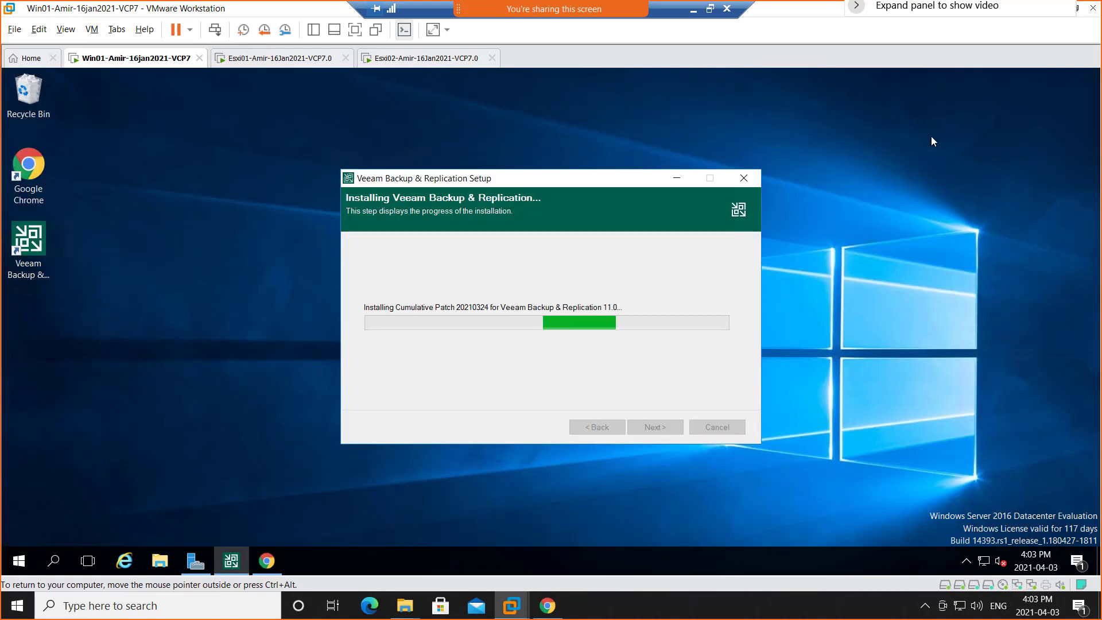
Minimize the vSphere Client browser and check the Veeam Backup & Replication setup progress on Win01.
left_click(1019, 78)
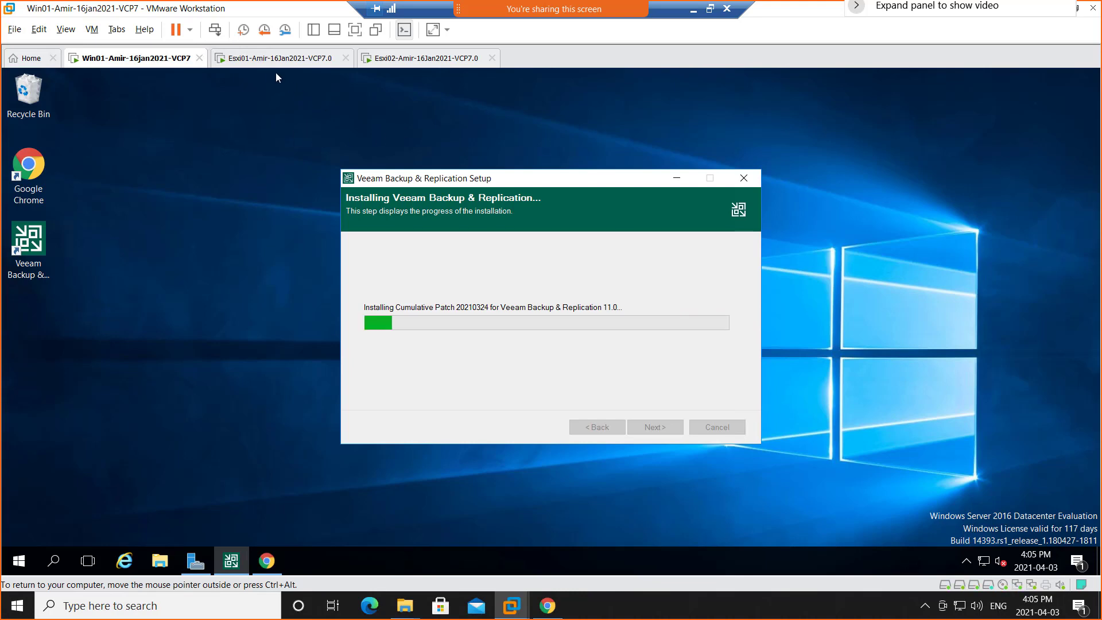
left_click(255, 61)
left_click(159, 64)
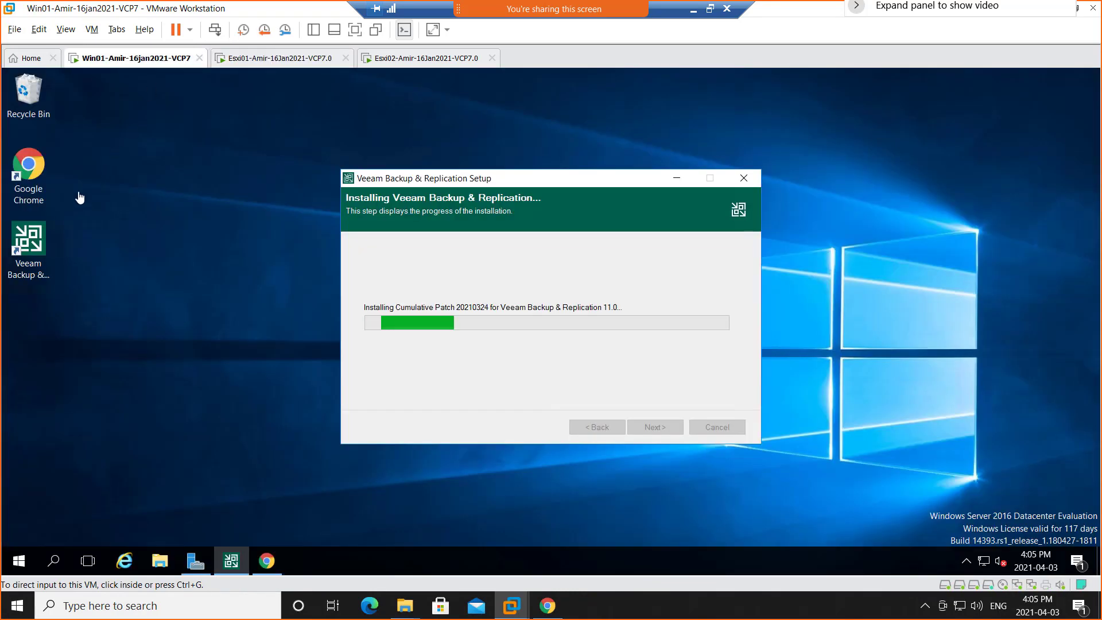
Bring back the vSphere Client and show the Win01 virtual machine in full screen.
left_click(266, 566)
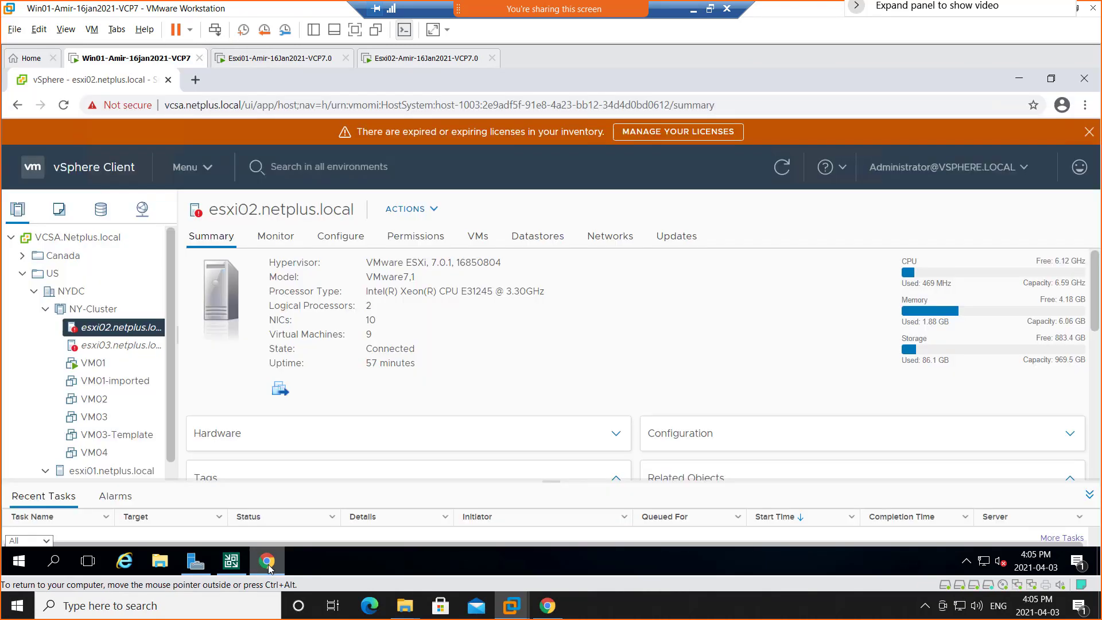
left_click(358, 36)
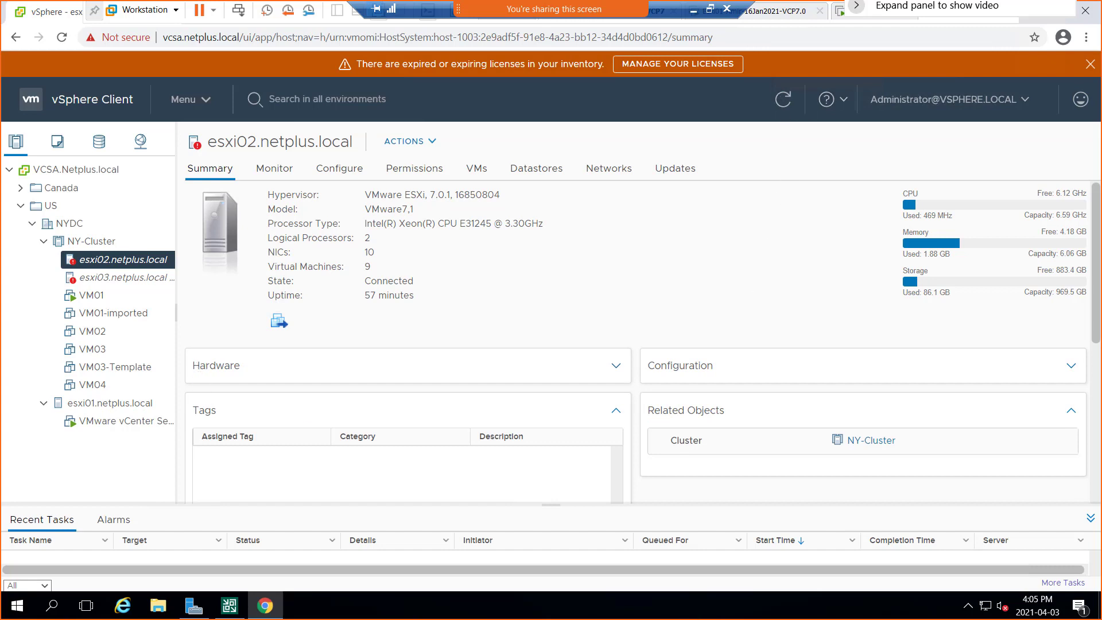
Switch to the Gmail window, shift the video panel below the window controls, and move Gmail off the shared screen.
key("alt+Tab")
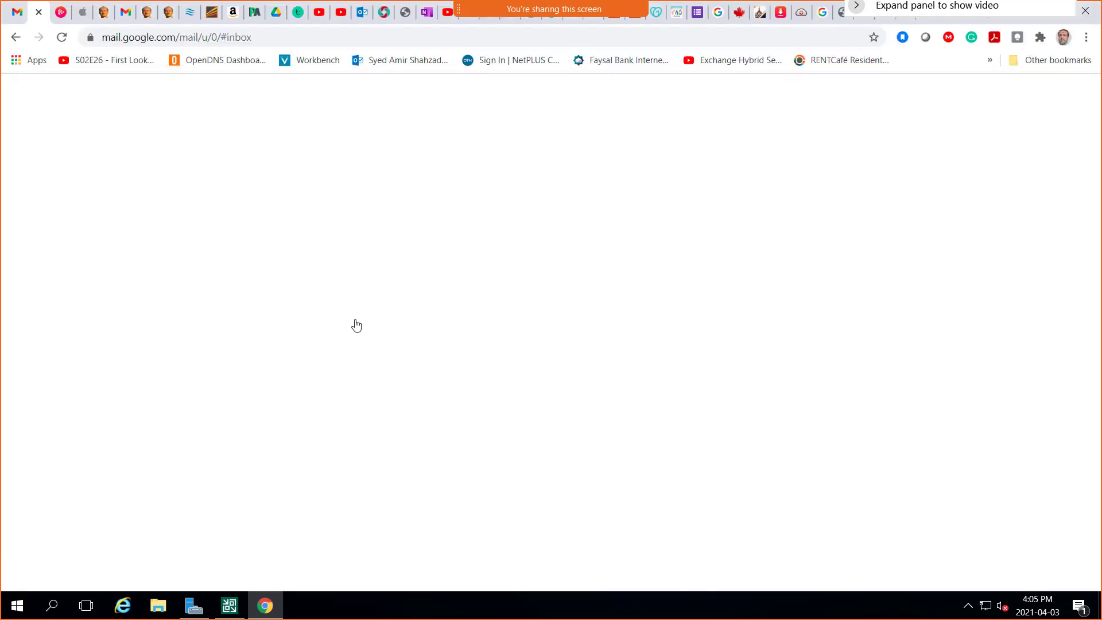
left_click_drag(948, 15, 931, 97)
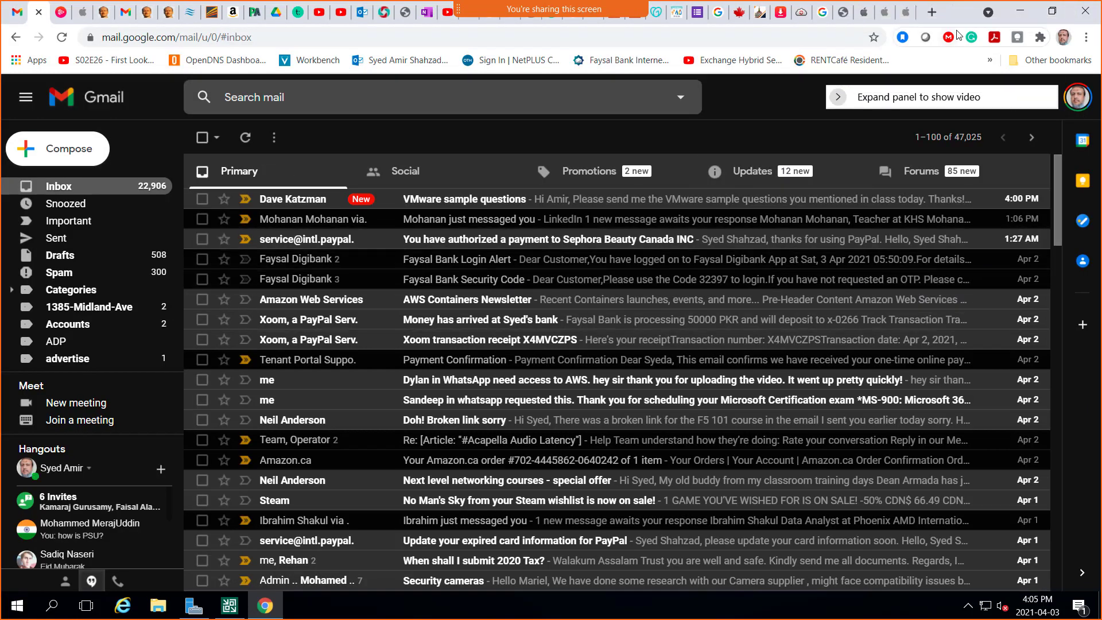
left_click_drag(957, 21, 1101, 102)
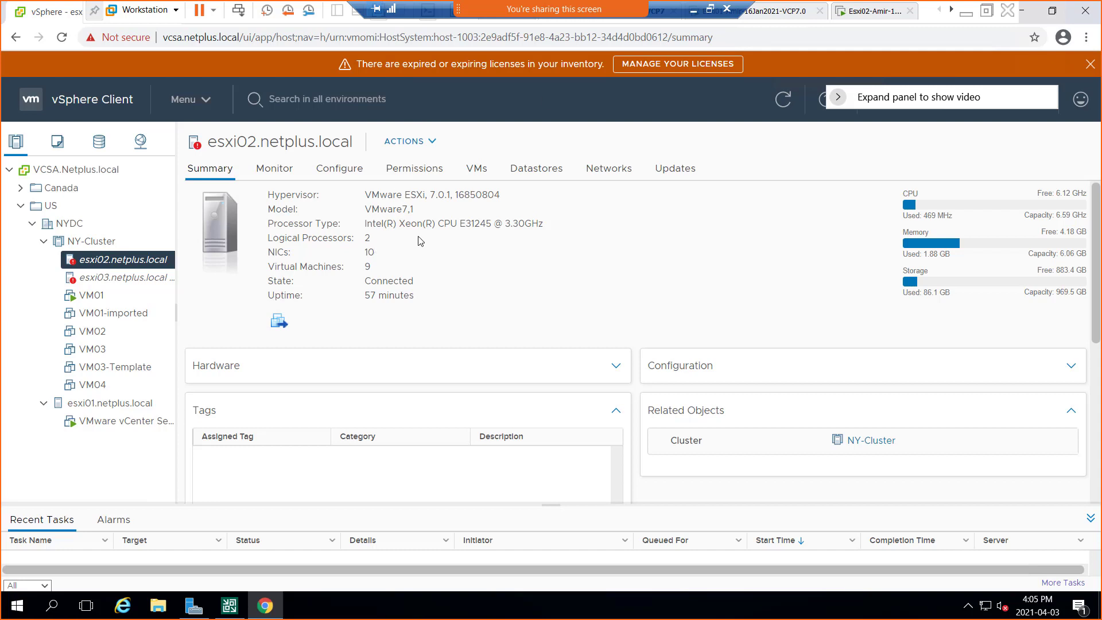
Minimize the Remote Desktop session and move the blank Chrome window off the shared screen.
left_click(694, 10)
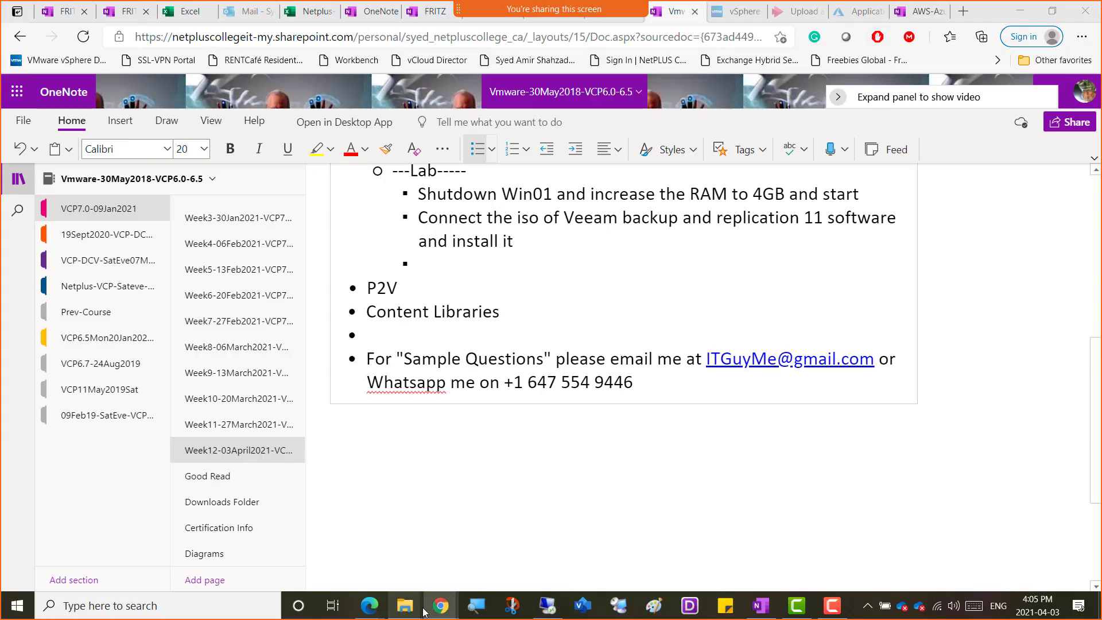
mouse_move(440, 607)
left_click(341, 550)
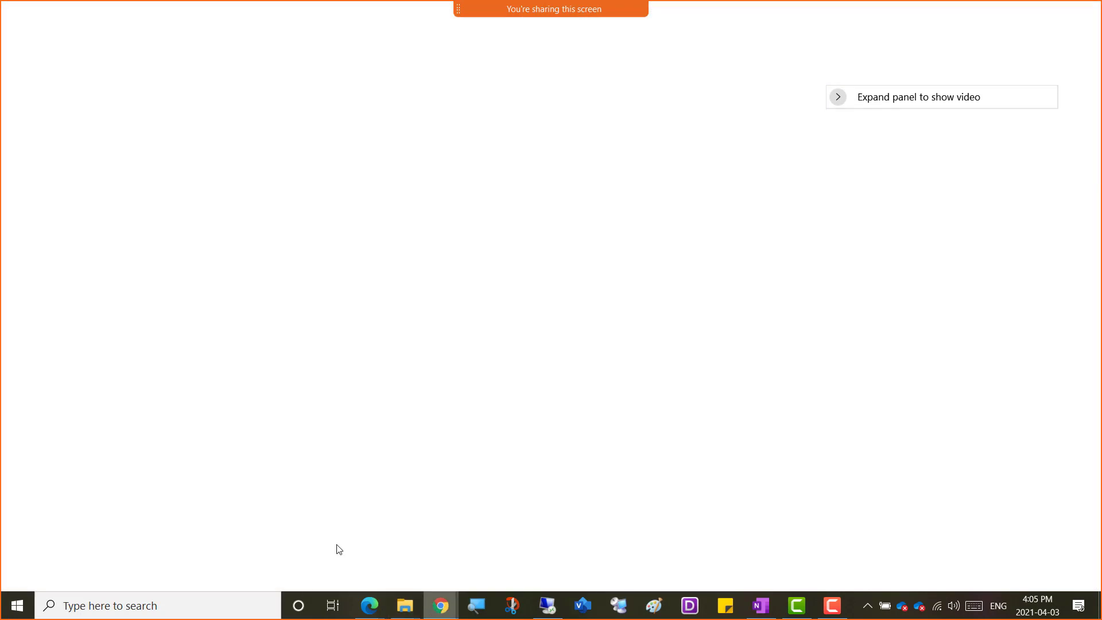
left_click_drag(949, 13, 1101, 126)
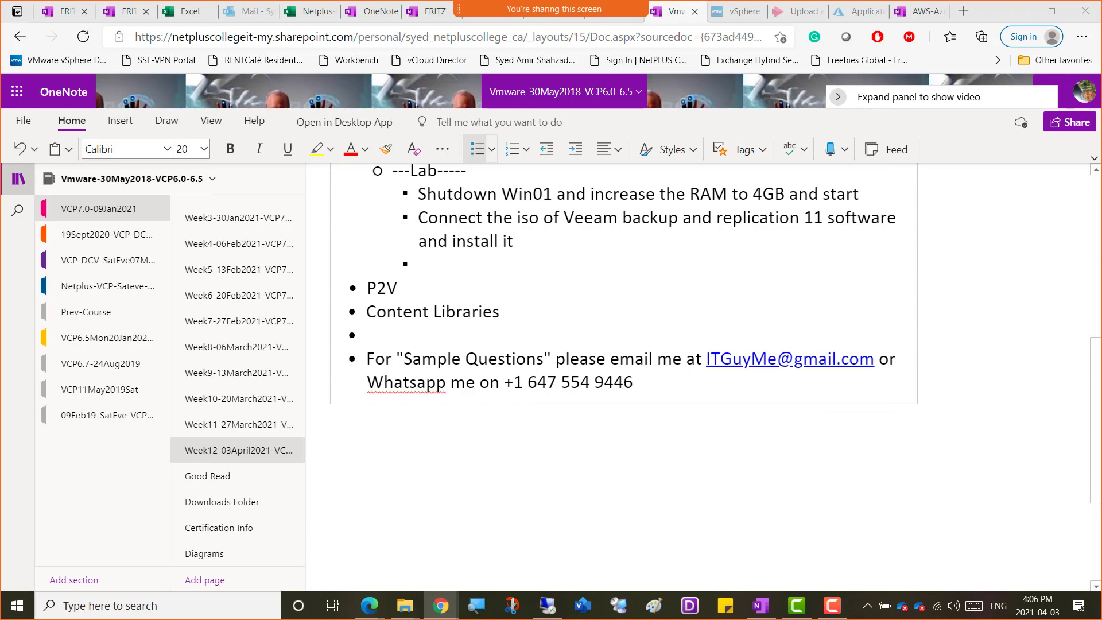
Minimize the OneNote and Veeam web page browser windows and launch WhatsApp from the desktop.
left_click(1022, 11)
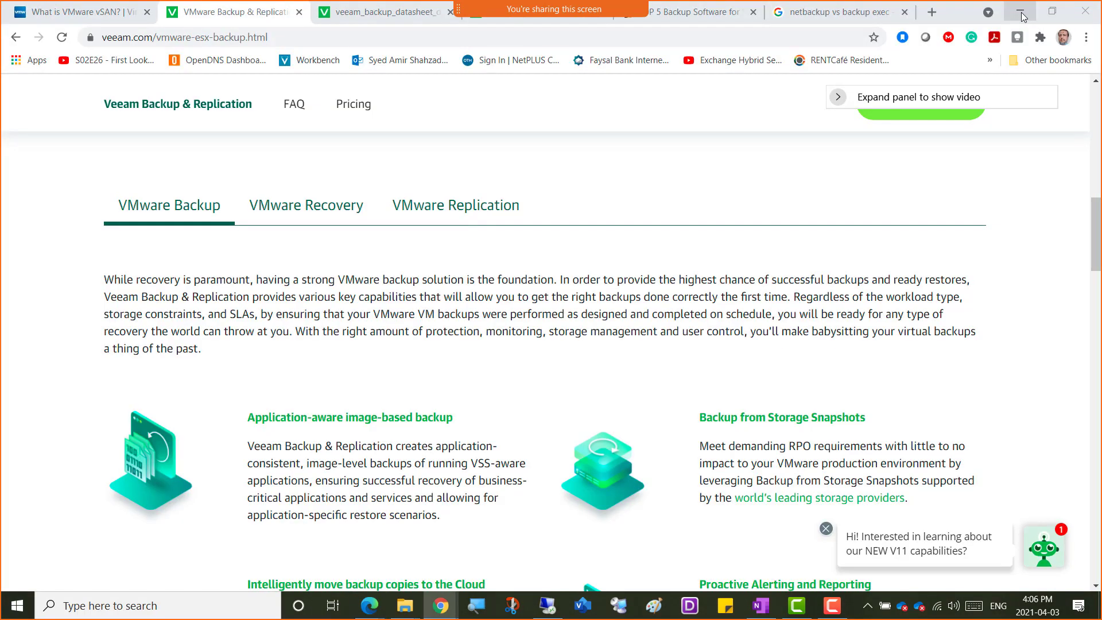
left_click(1021, 10)
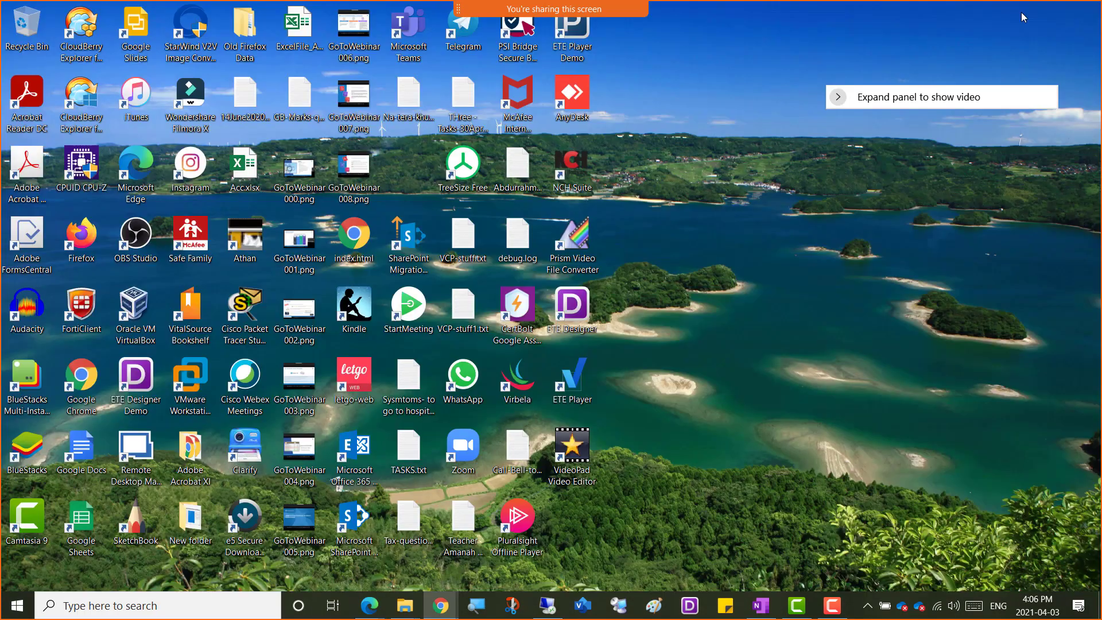
left_click(461, 383)
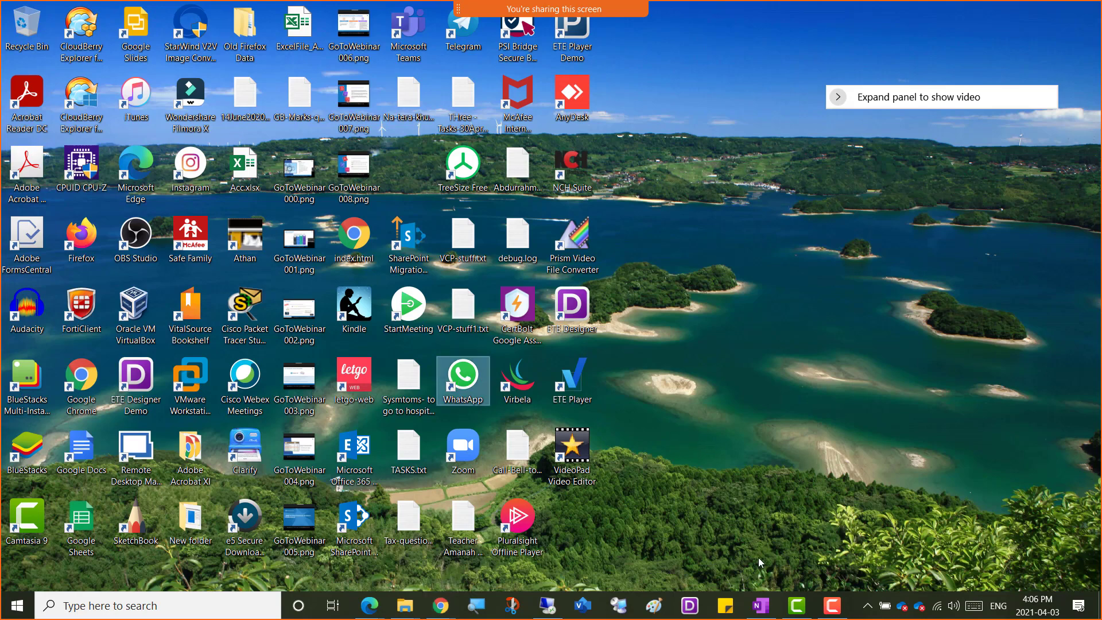
Return to the Remote Desktop session and minimize Chrome on Win01 to check the Veeam setup progress.
left_click(548, 606)
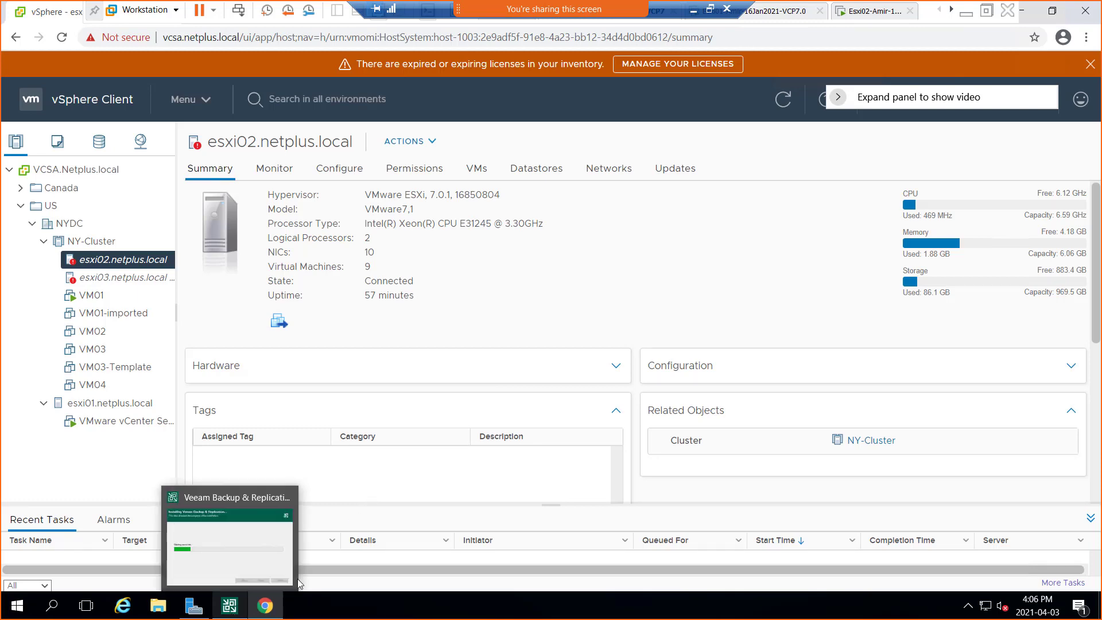
left_click(1023, 10)
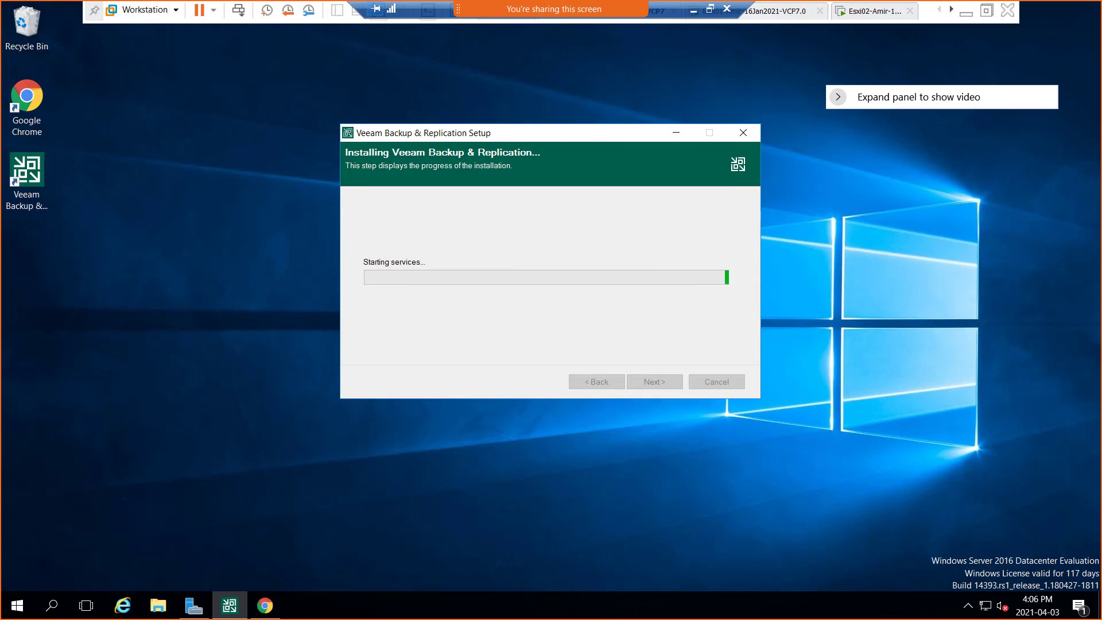
Switch to the WhatsApp window and move it off the shared screen.
key("alt+Tab")
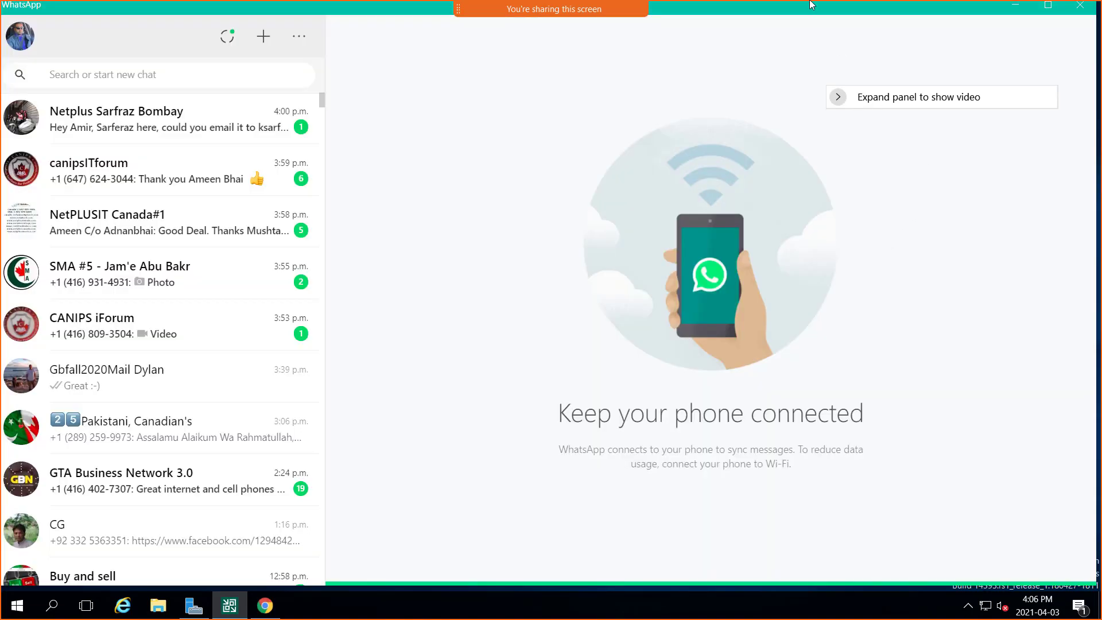
left_click_drag(809, 8, 1101, 109)
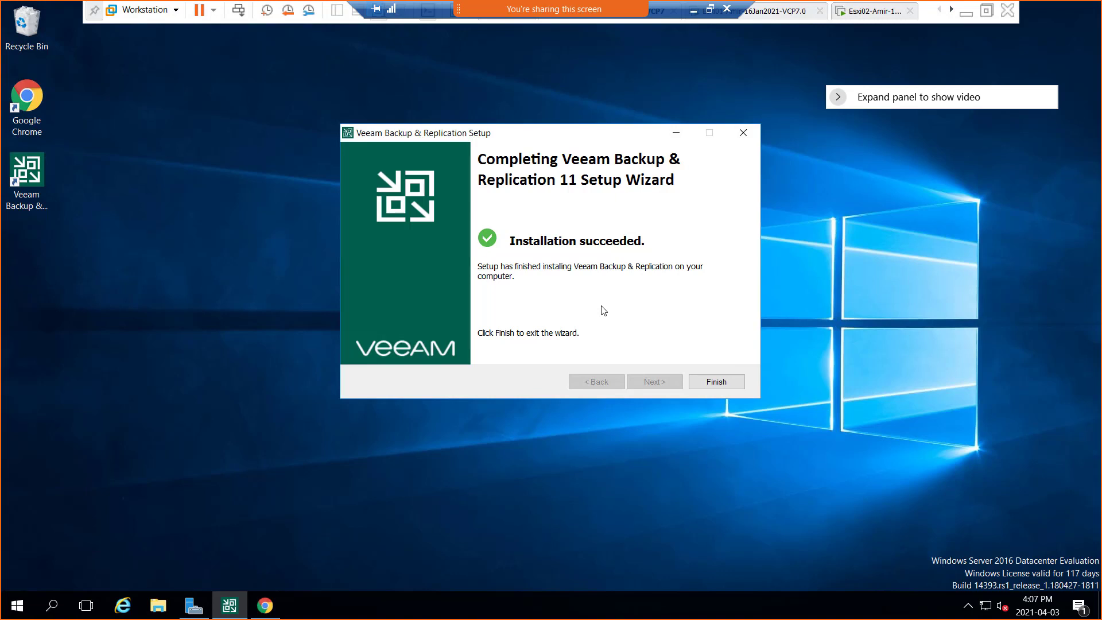
Finish the Veeam setup wizard and connect the Veeam Backup & Replication 11 console to localhost on port 9392 using Windows session authentication.
left_click(716, 385)
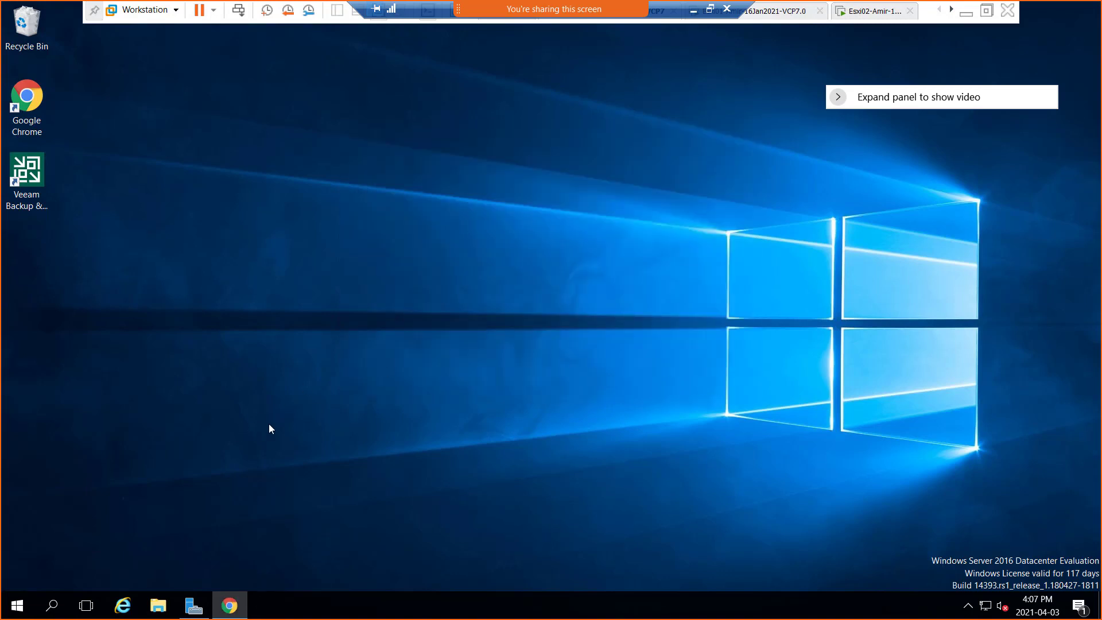
double_click(30, 173)
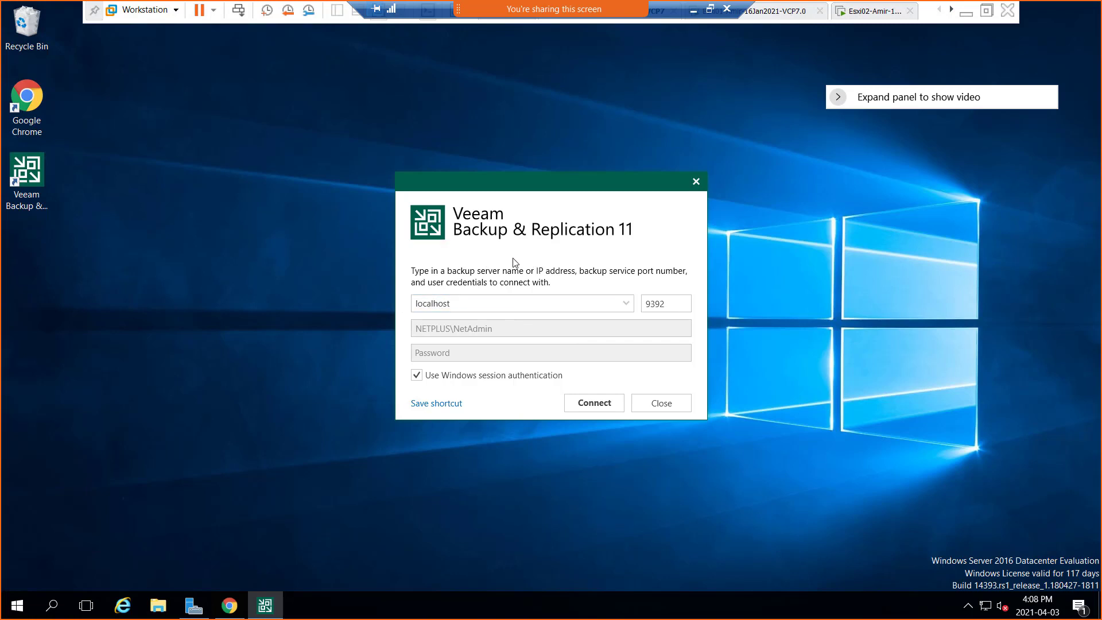
left_click(584, 407)
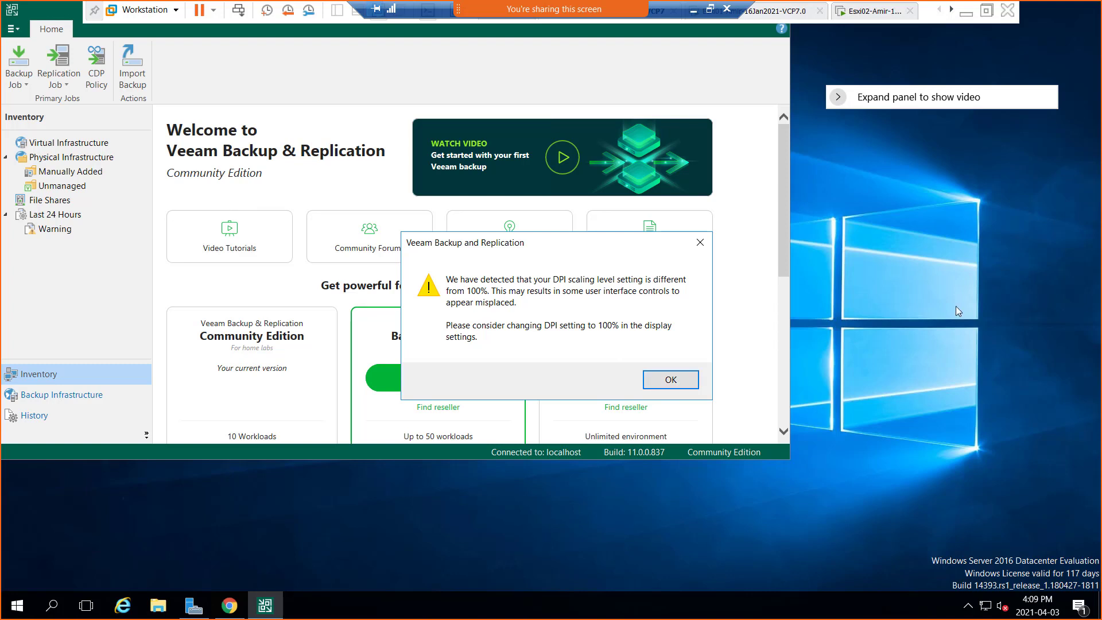
Dismiss the DPI scaling warning and maximize the Veeam Backup & Replication console.
left_click(677, 381)
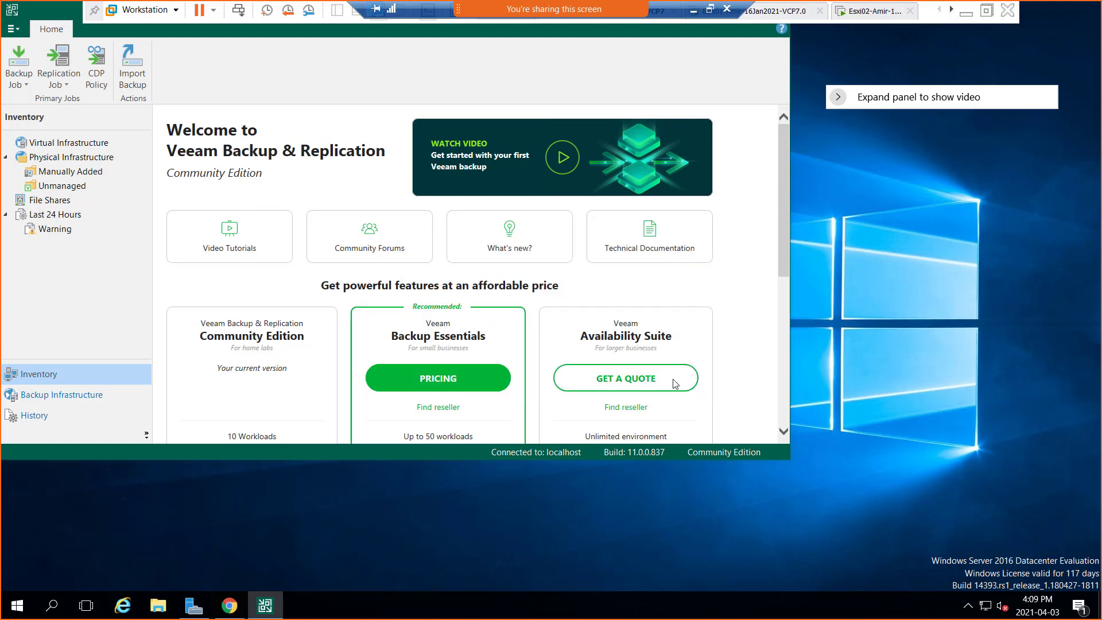
double_click(47, 9)
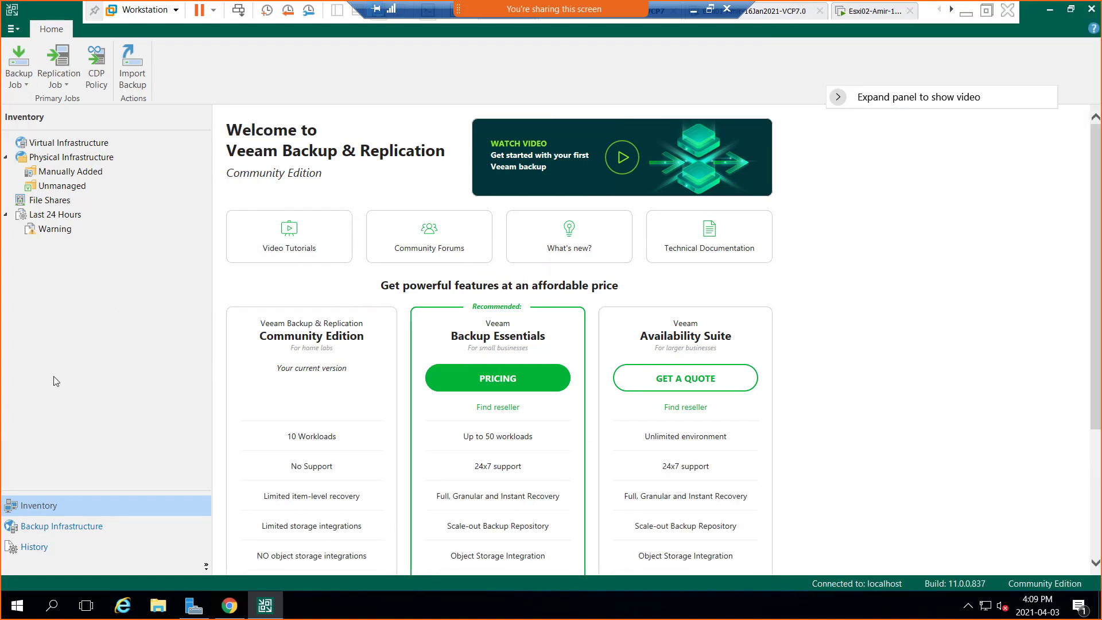
Compare the Community Edition, Backup Essentials and Availability Suite features listed on the console's welcome page.
scroll(303, 399, "down", 2)
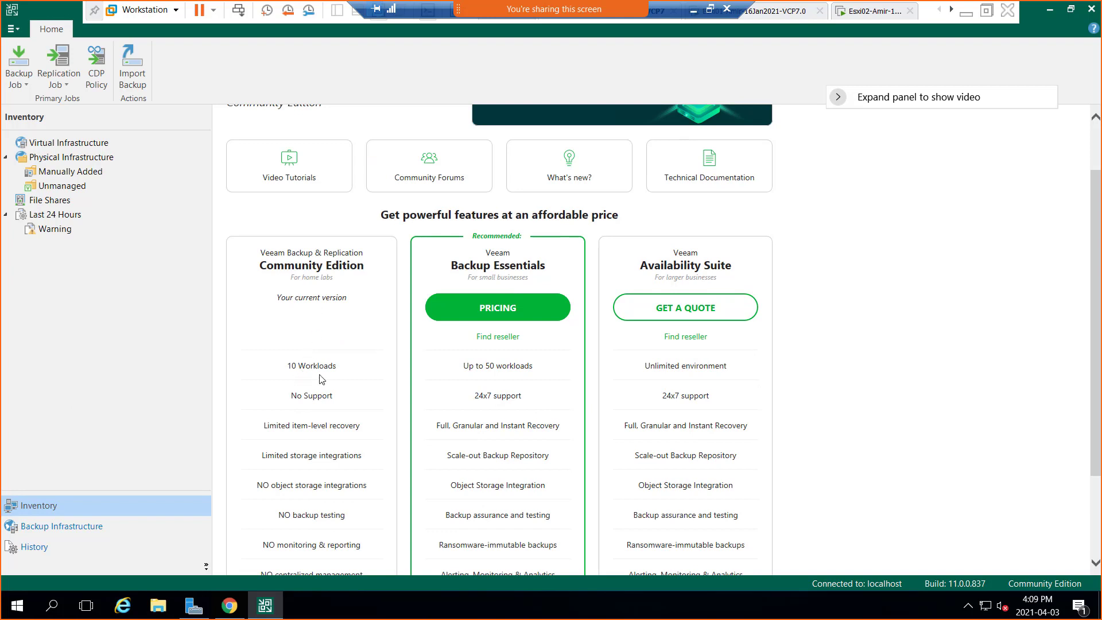
scroll(323, 415, "down", 1)
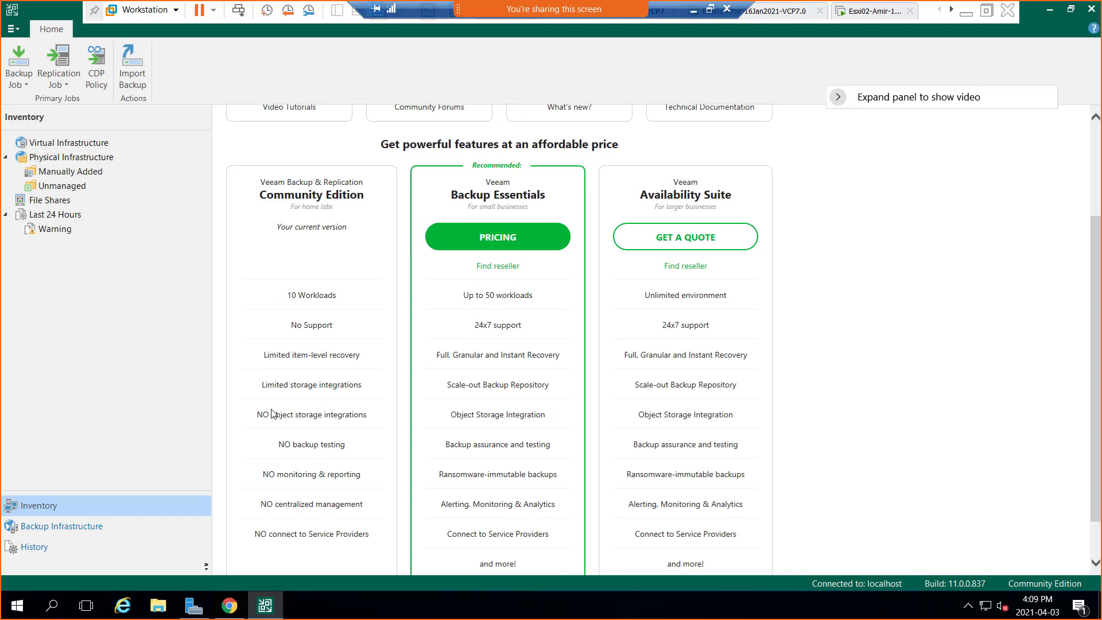
scroll(343, 409, "down", 1)
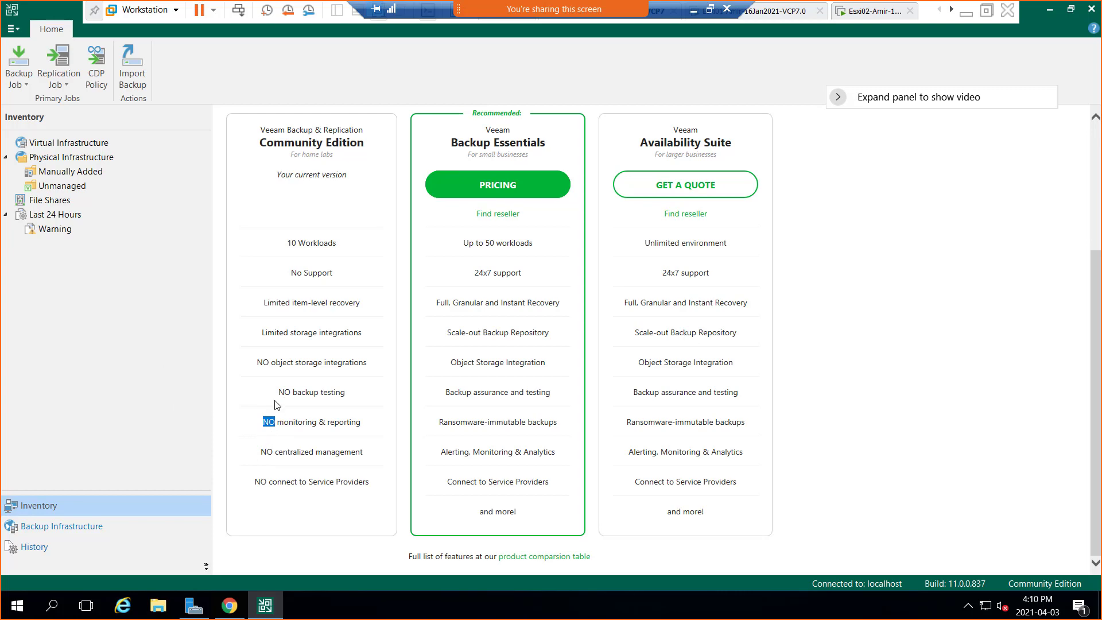
scroll(280, 329, "up", 3)
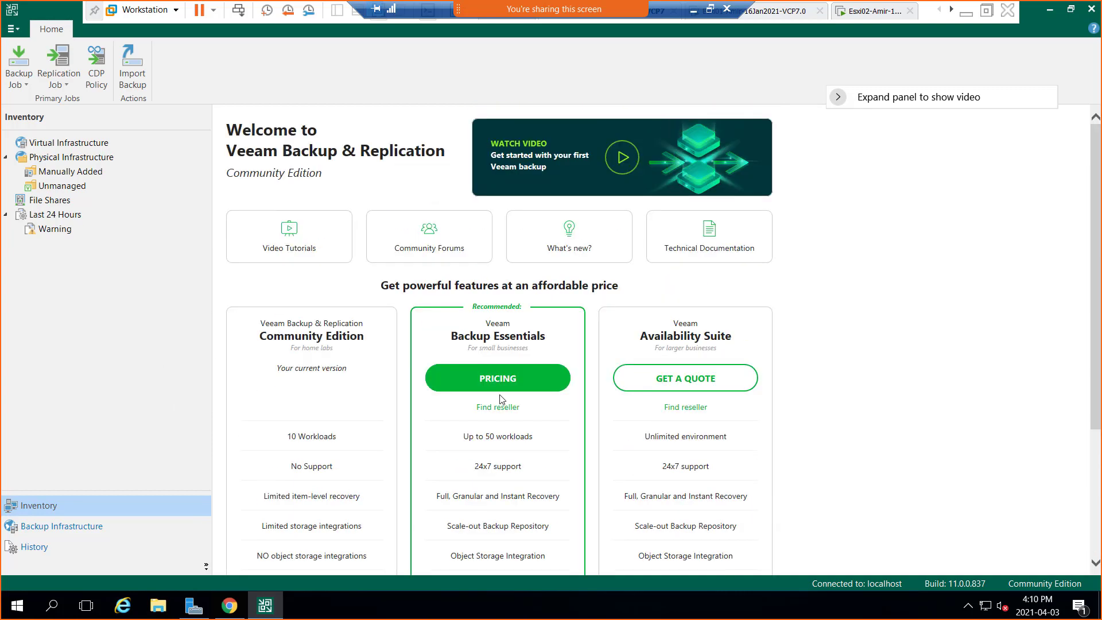
scroll(517, 394, "down", 2)
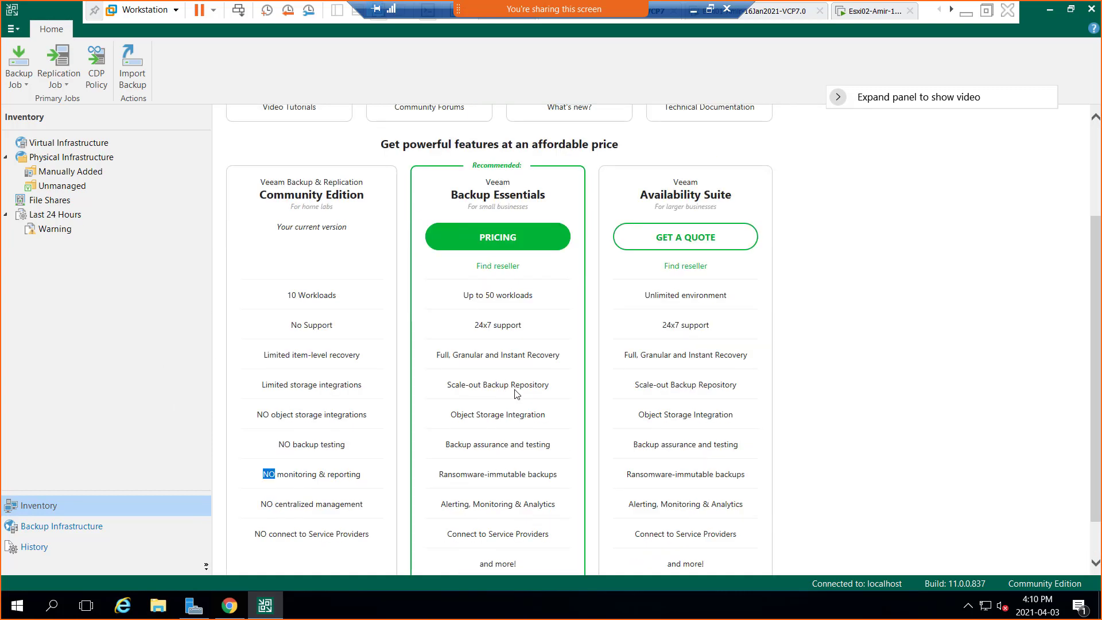
scroll(516, 393, "up", 3)
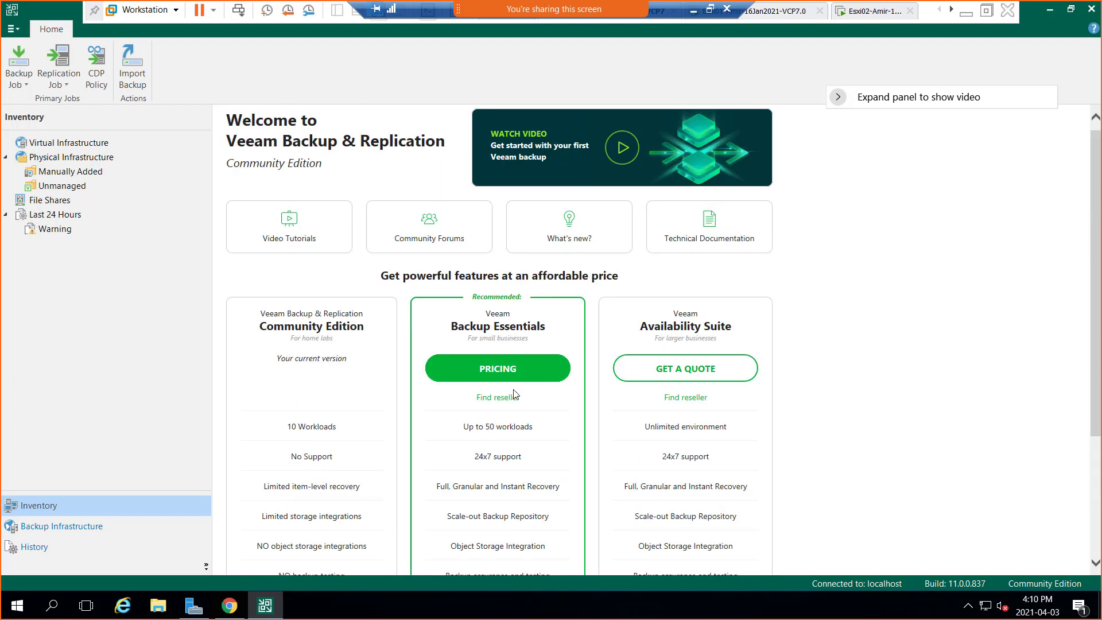
Look through the Virtual Infrastructure, Physical Infrastructure and Last 24 Hours warning views in the inventory.
left_click(63, 143)
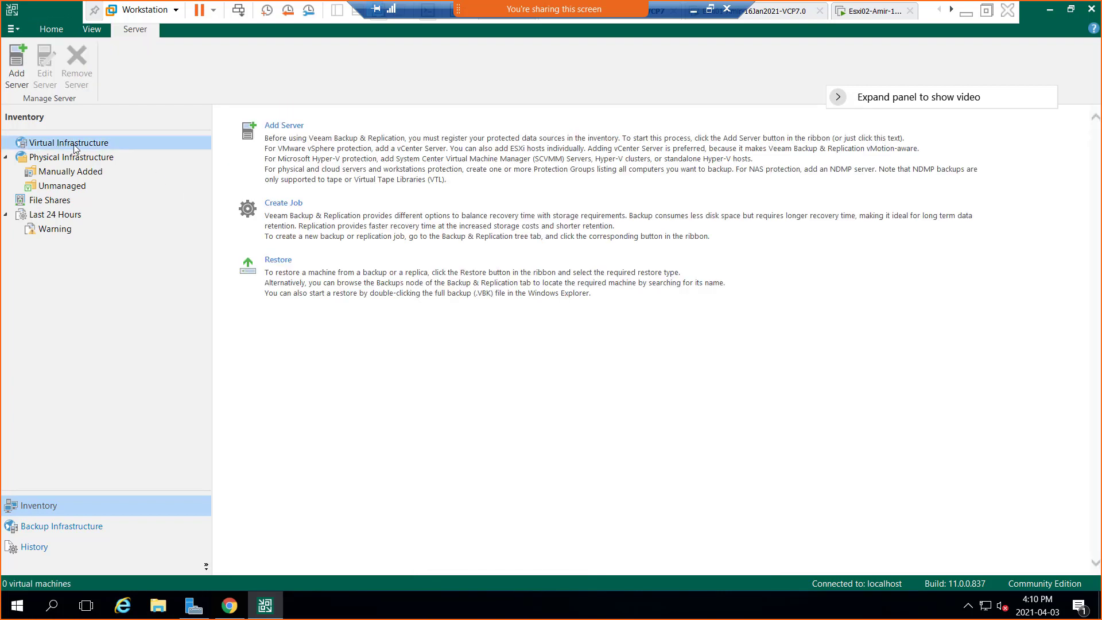
left_click(79, 161)
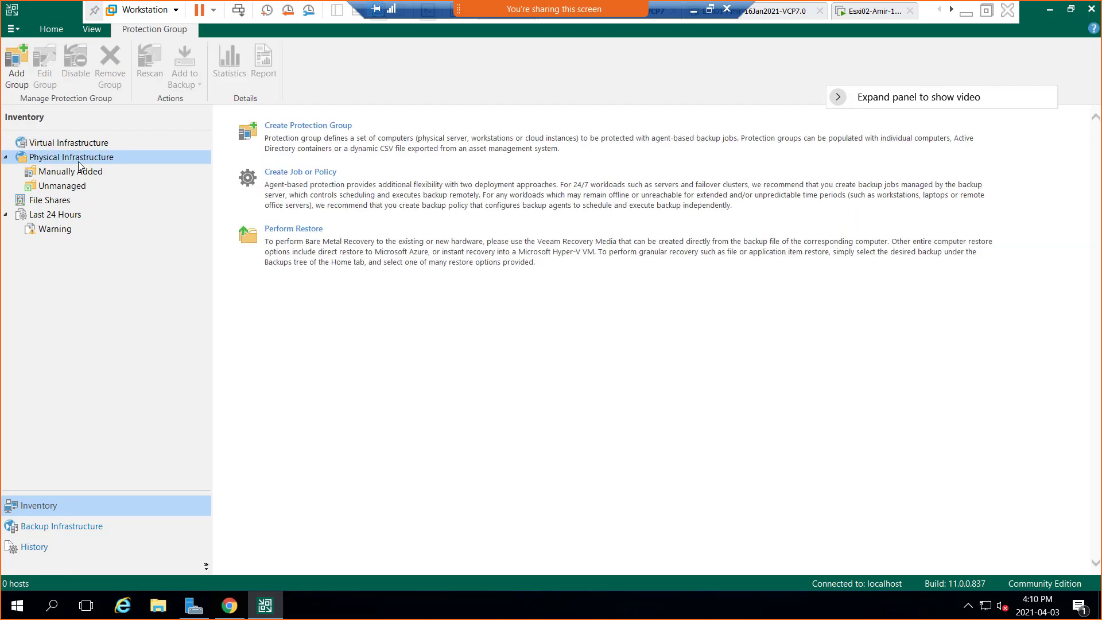
left_click(74, 214)
left_click(72, 230)
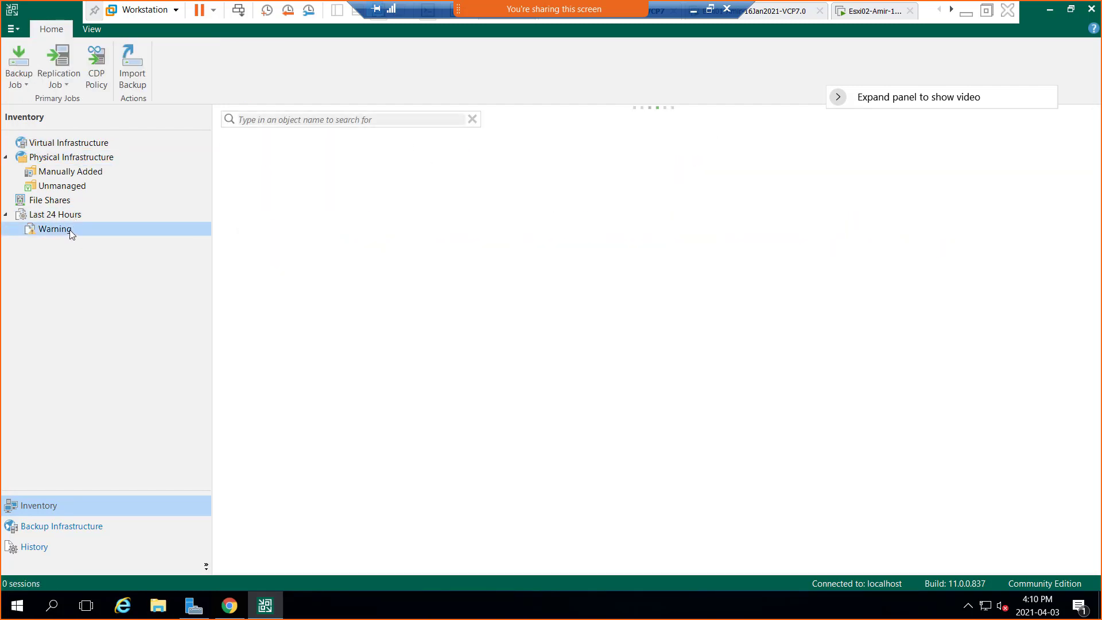
Start adding a VMware vSphere server to the virtual infrastructure, taking the Win01 VM out of full-screen view.
left_click(68, 144)
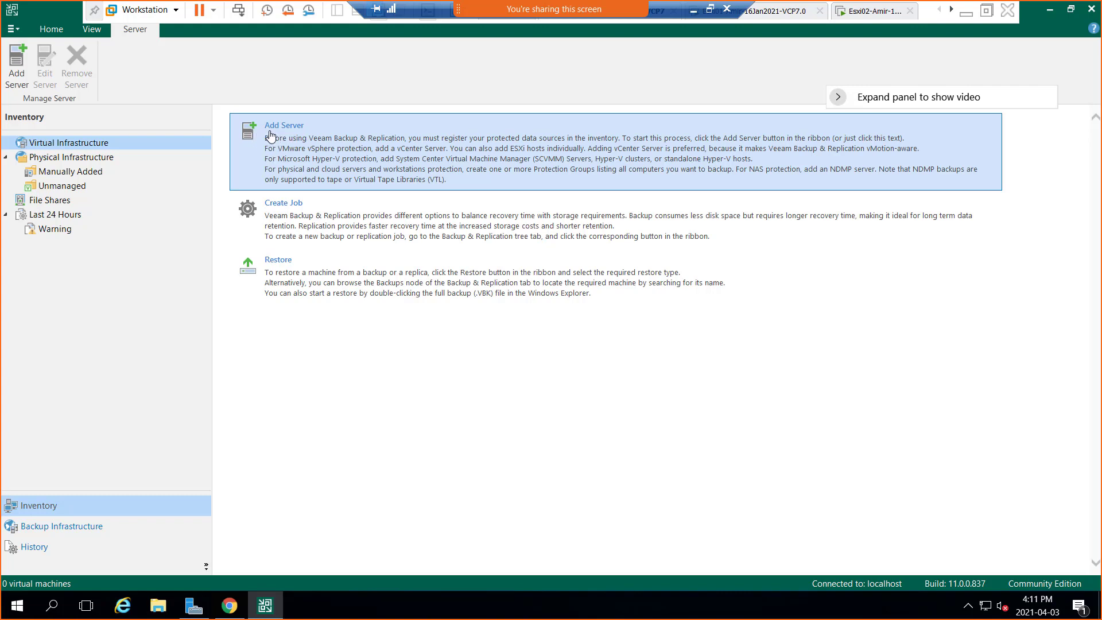
left_click(277, 133)
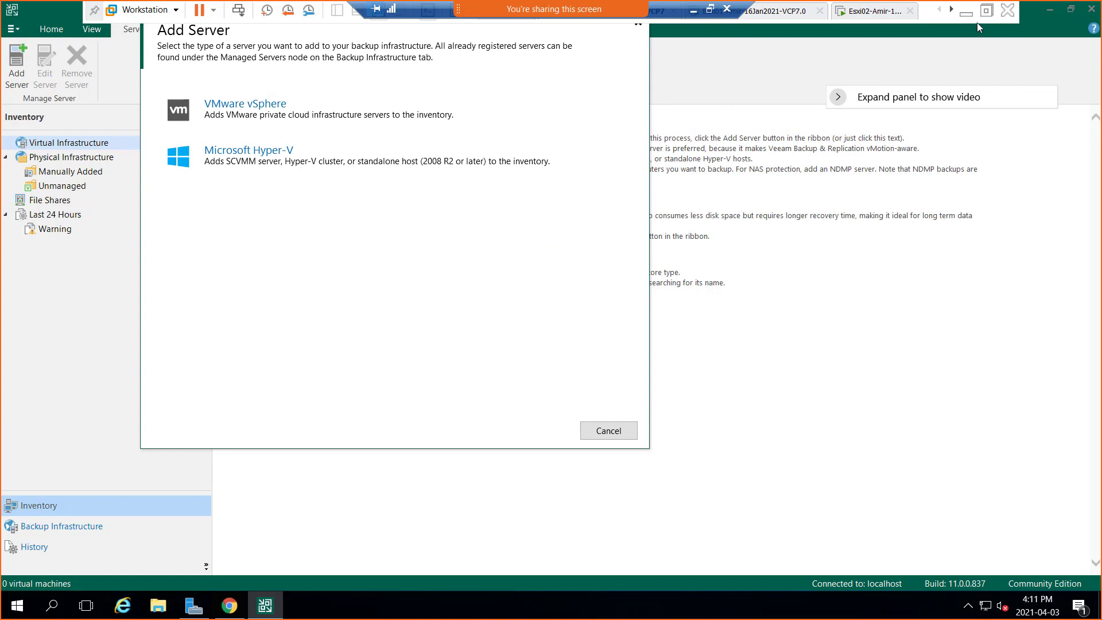
left_click(986, 10)
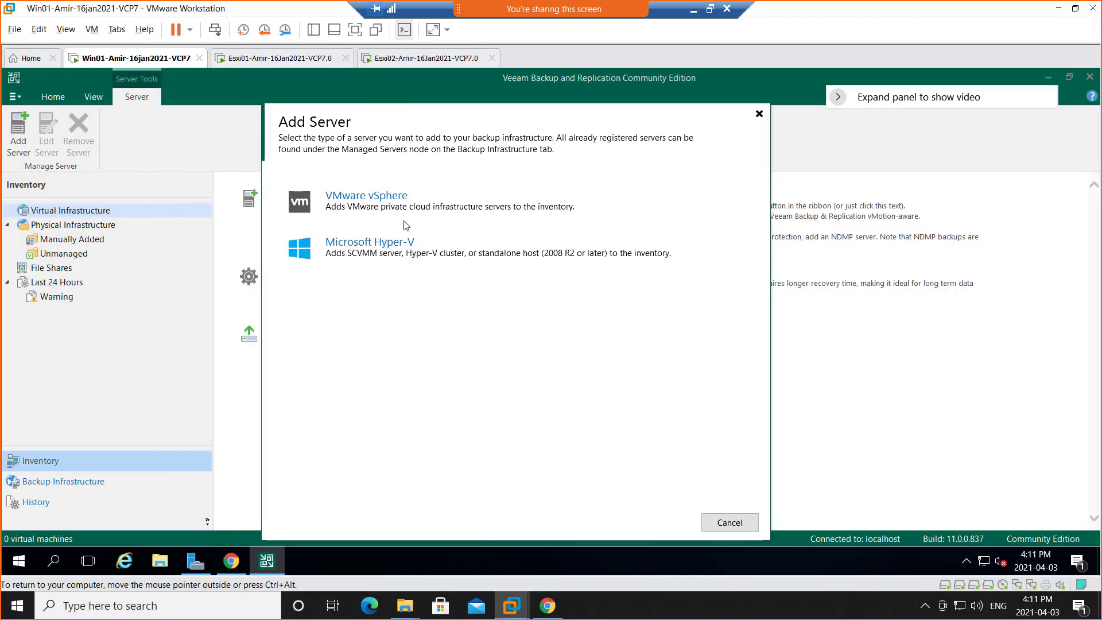
left_click(342, 205)
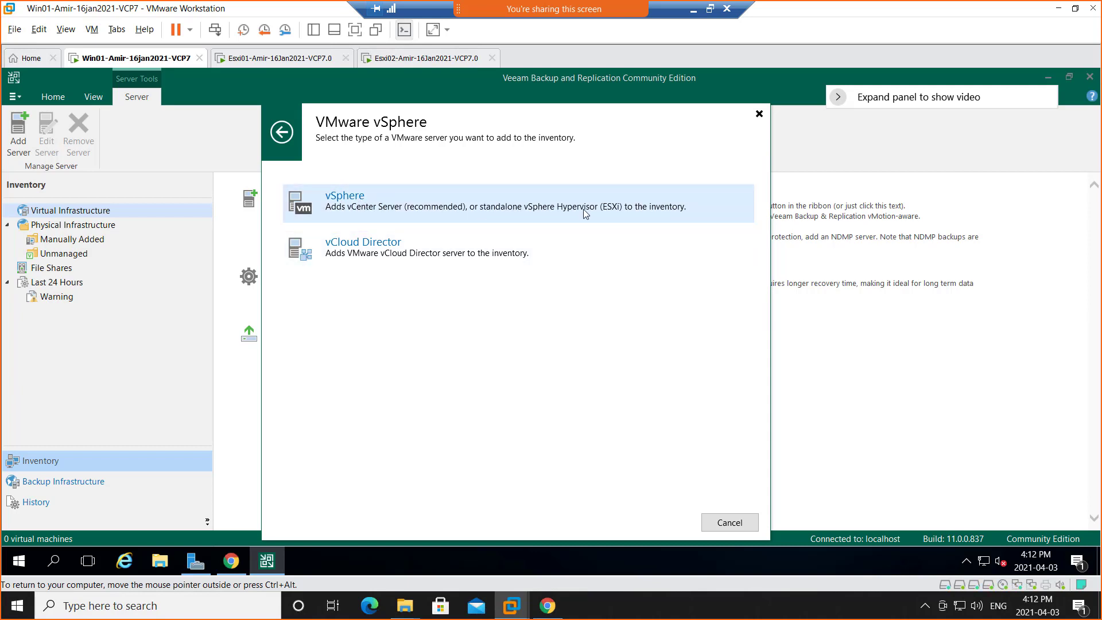
left_click(333, 205)
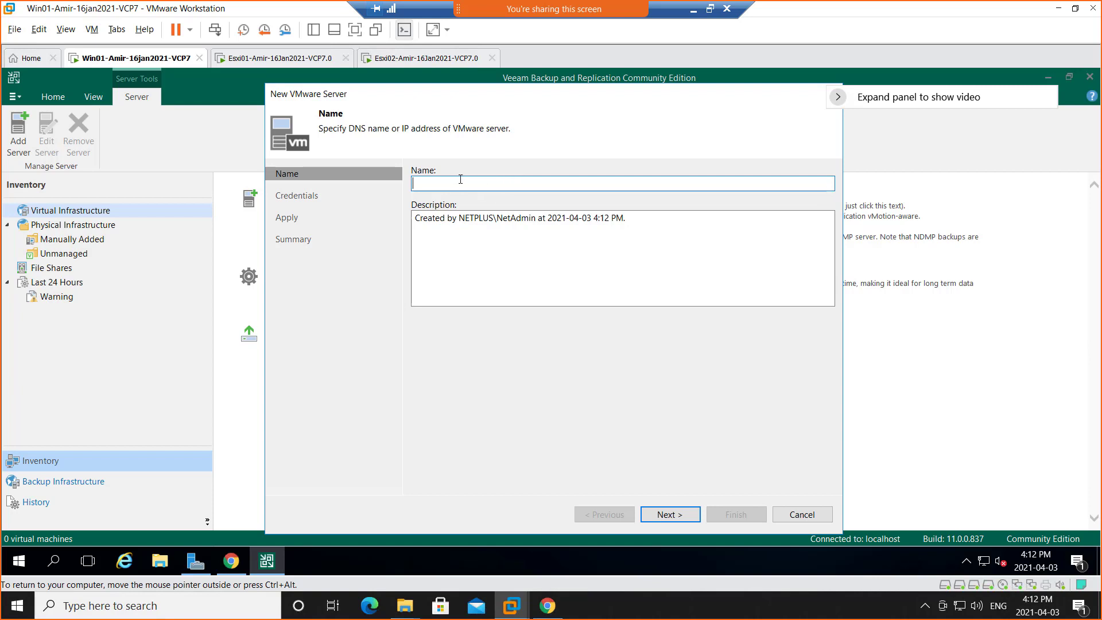
Switch to Server Manager, open DNS Manager for WIN01 and select the VCSA host record in the Netplus.local forward lookup zone.
left_click(194, 563)
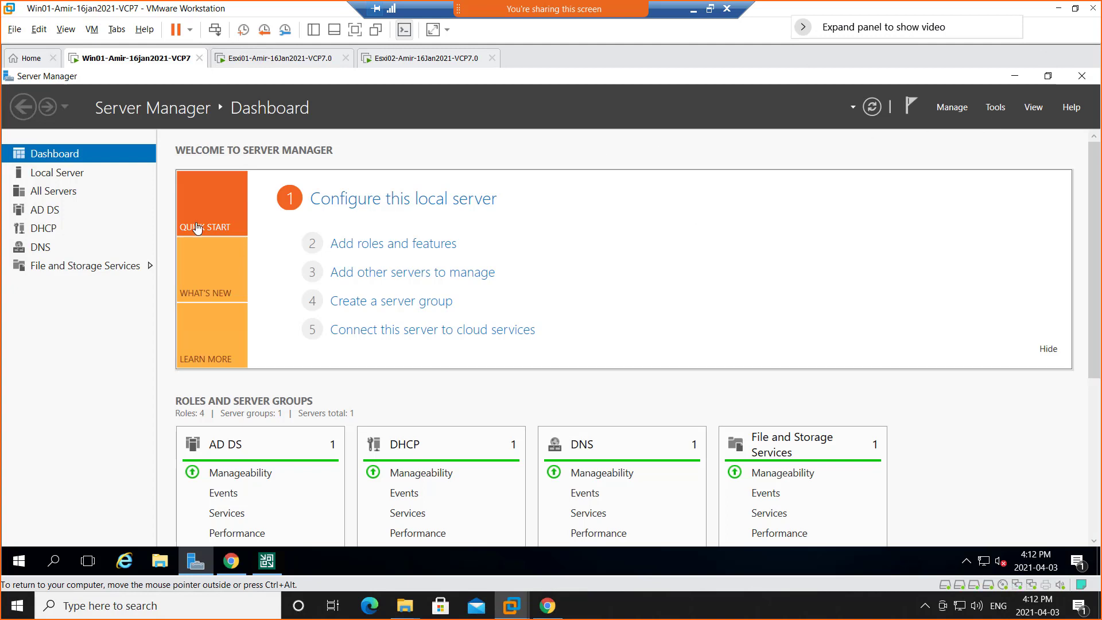
left_click(46, 247)
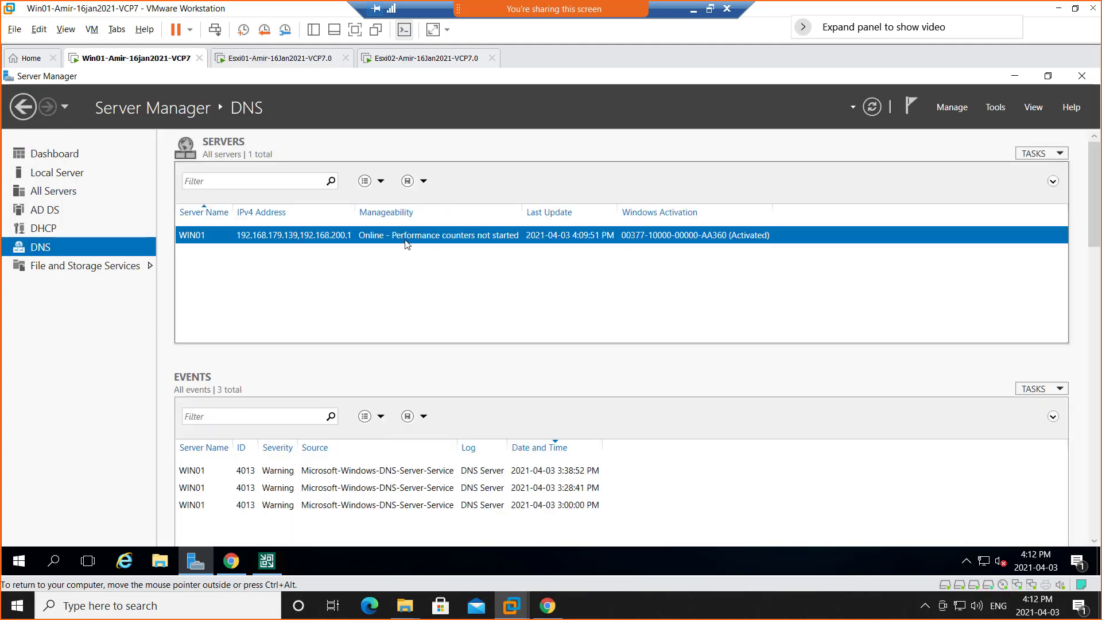
right_click(423, 236)
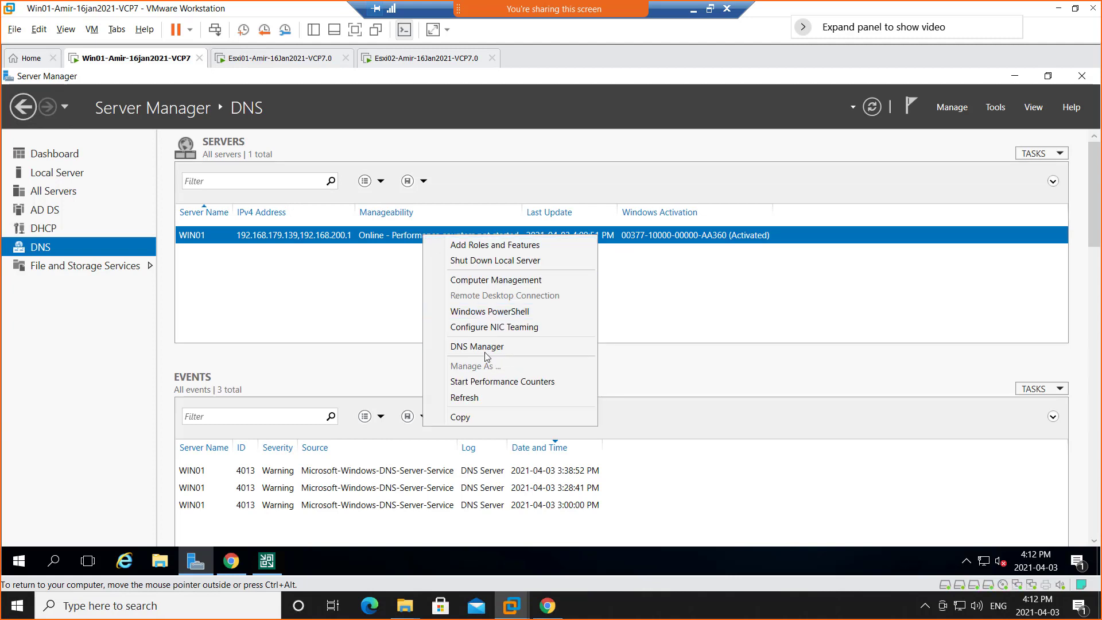
left_click(505, 346)
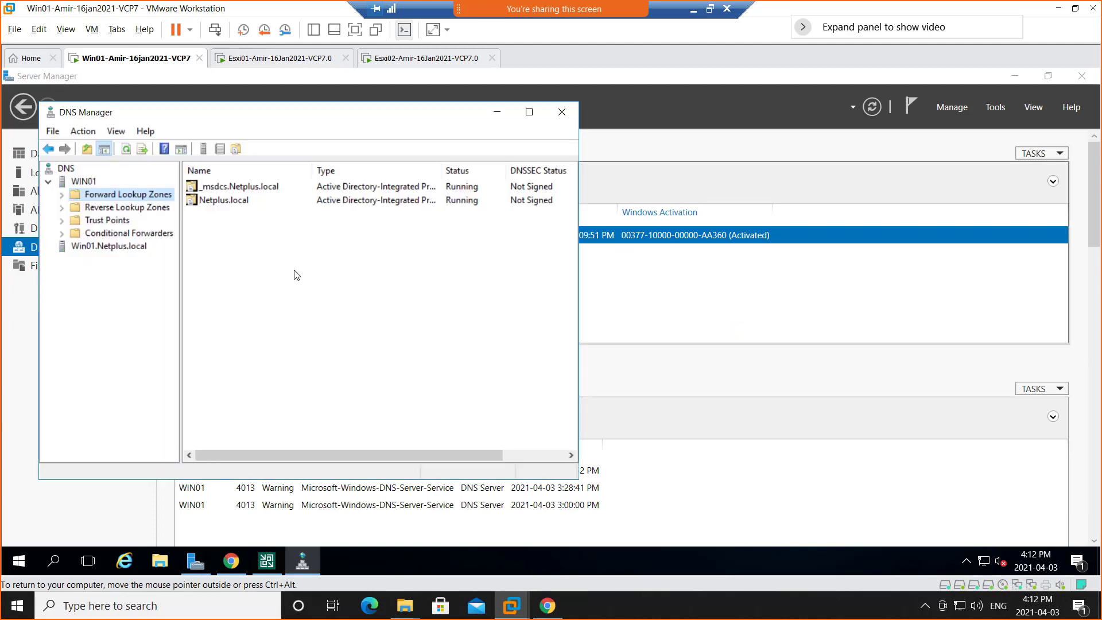
double_click(106, 198)
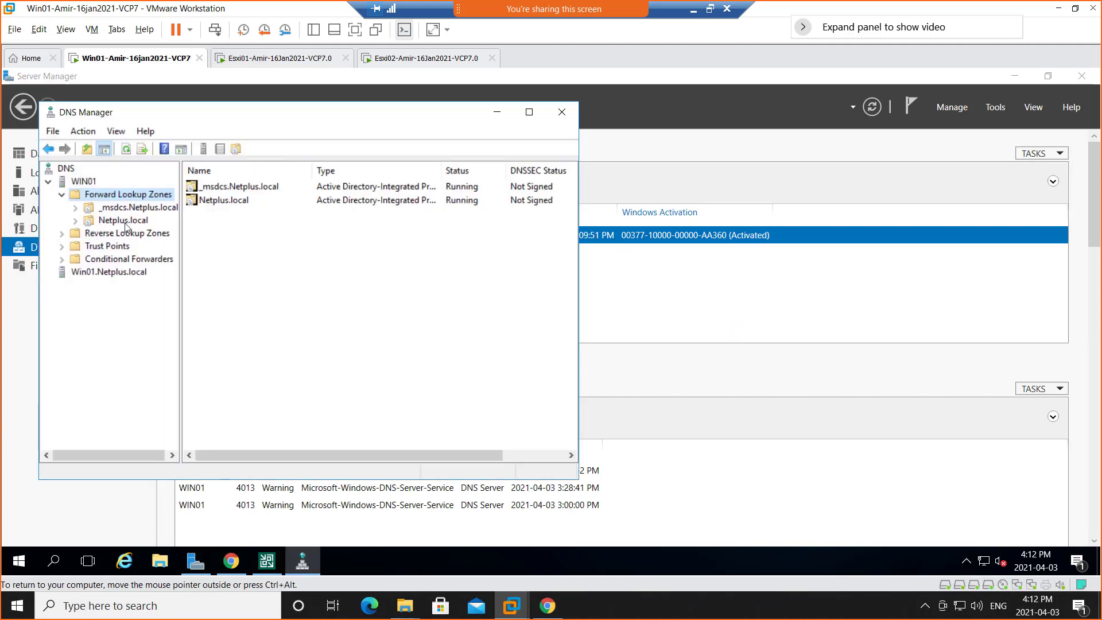
left_click(123, 221)
left_click(224, 366)
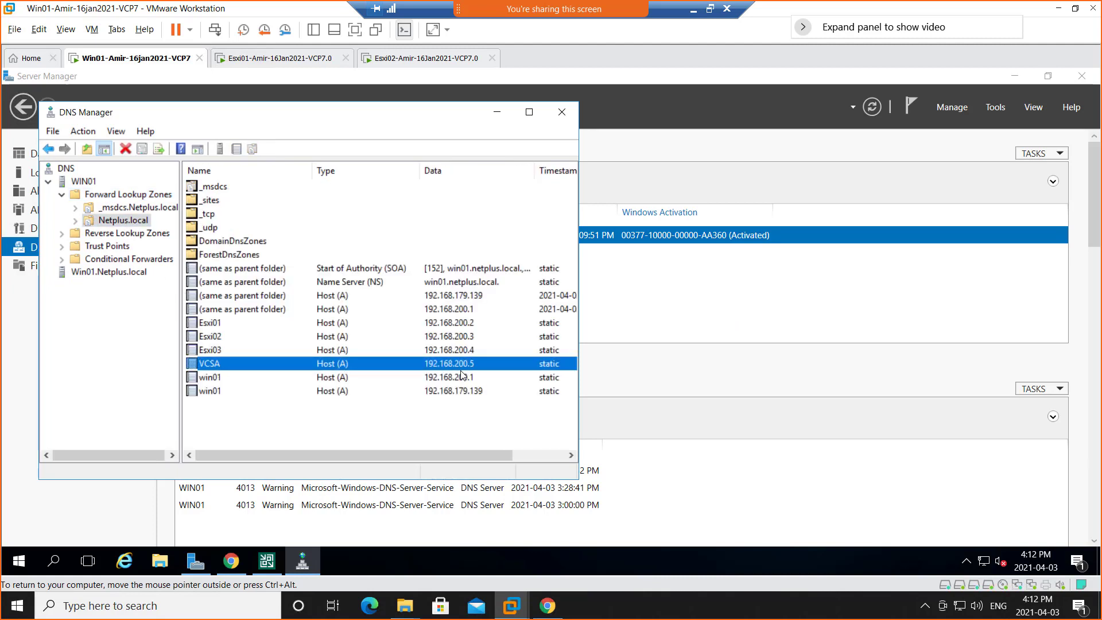
Copy the fully qualified domain name from the VCSA host record's properties and leave the record unmodified.
double_click(213, 365)
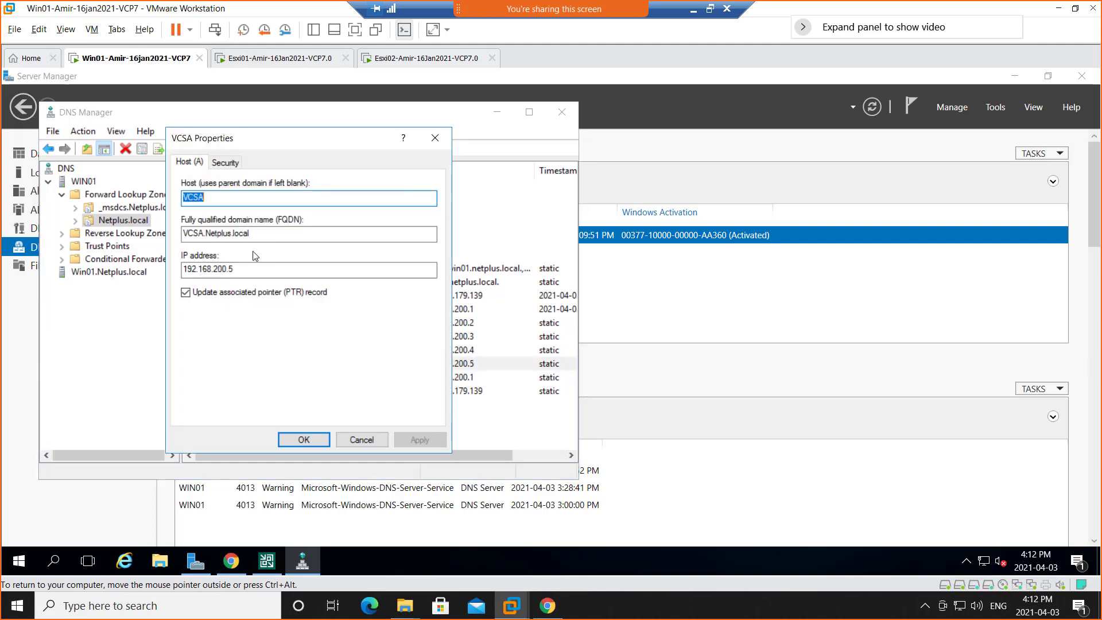
key("Tab")
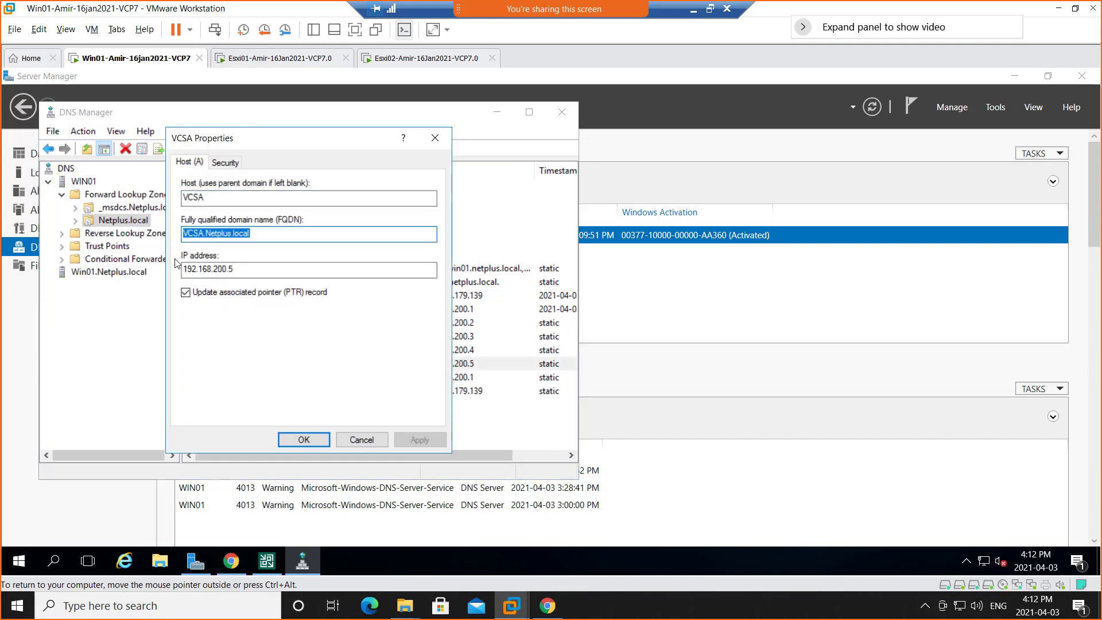
right_click(227, 234)
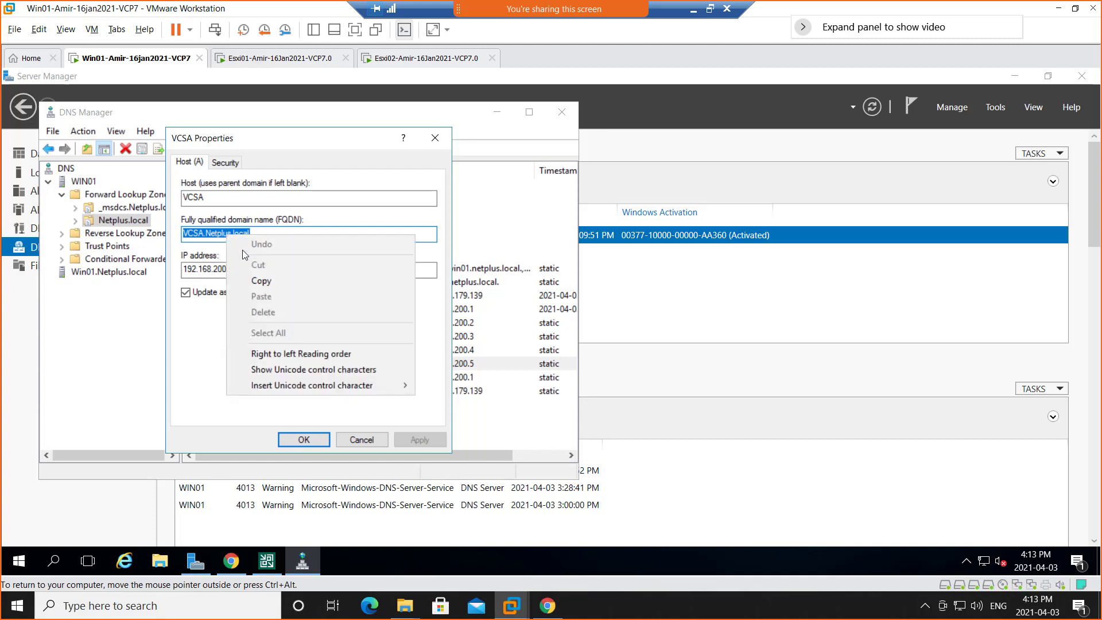
left_click(265, 281)
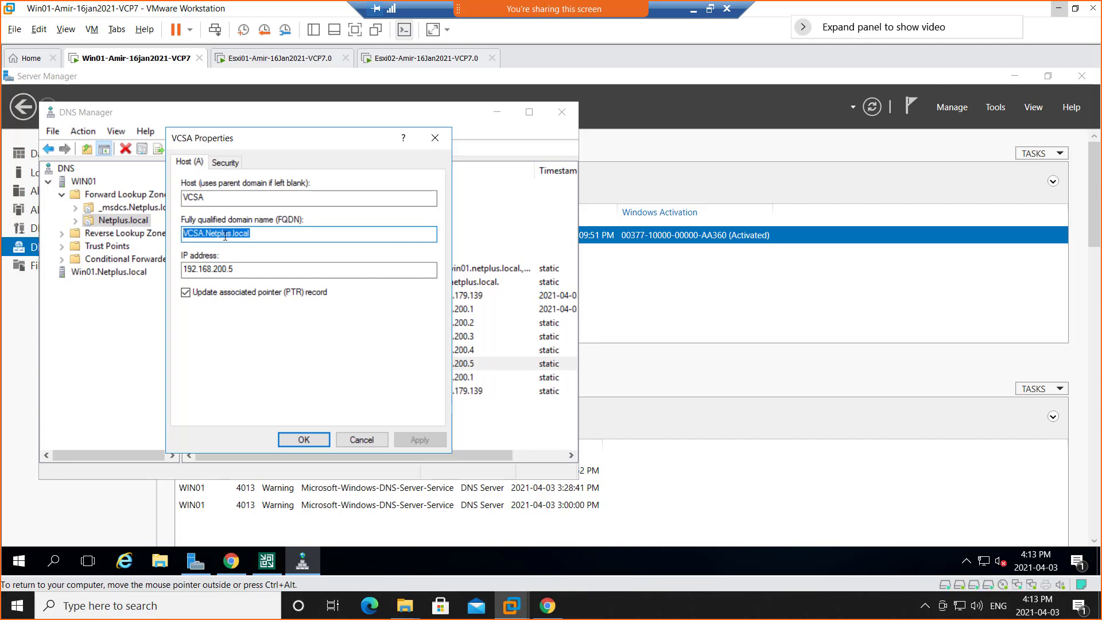
left_click(361, 441)
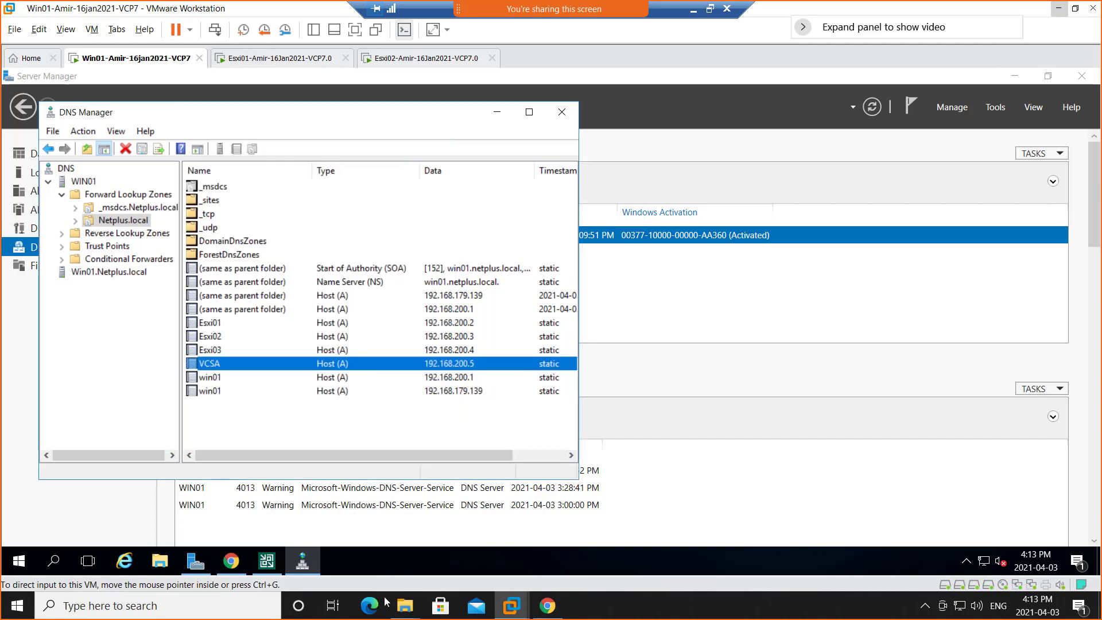
Return to the Veeam console, name the new VMware server VCSA.Netplus.local and proceed to its credentials.
left_click(267, 561)
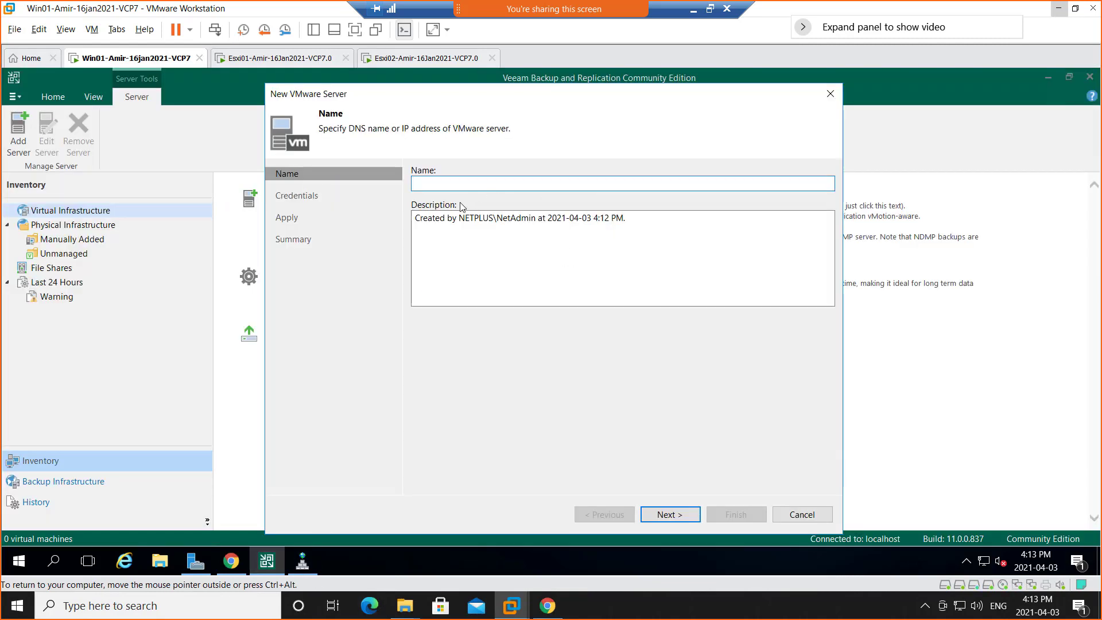
right_click(451, 185)
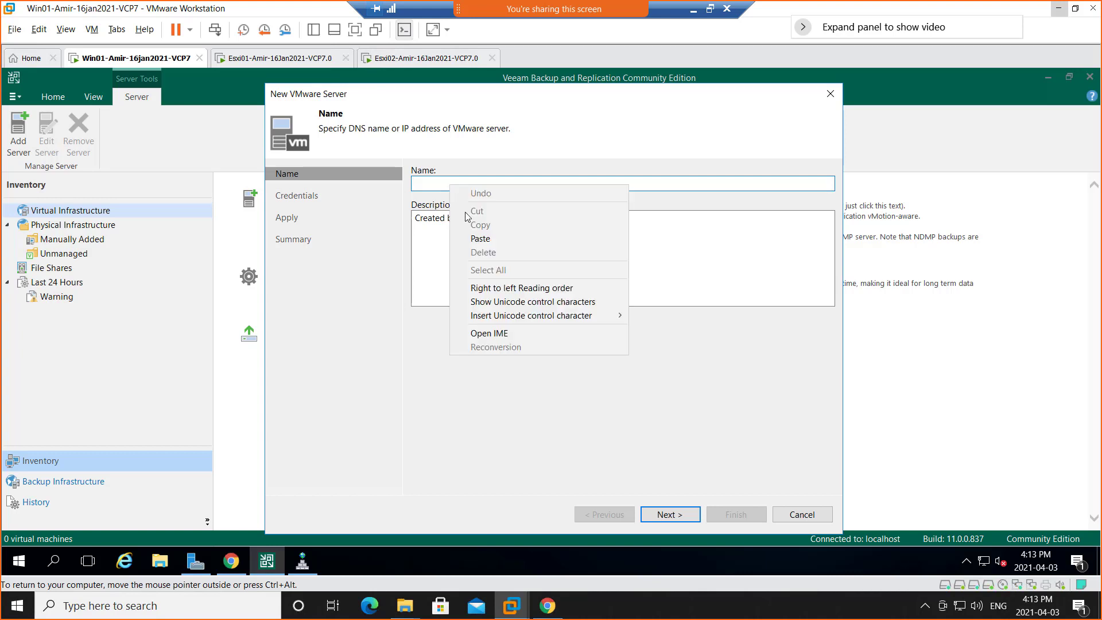
left_click(480, 238)
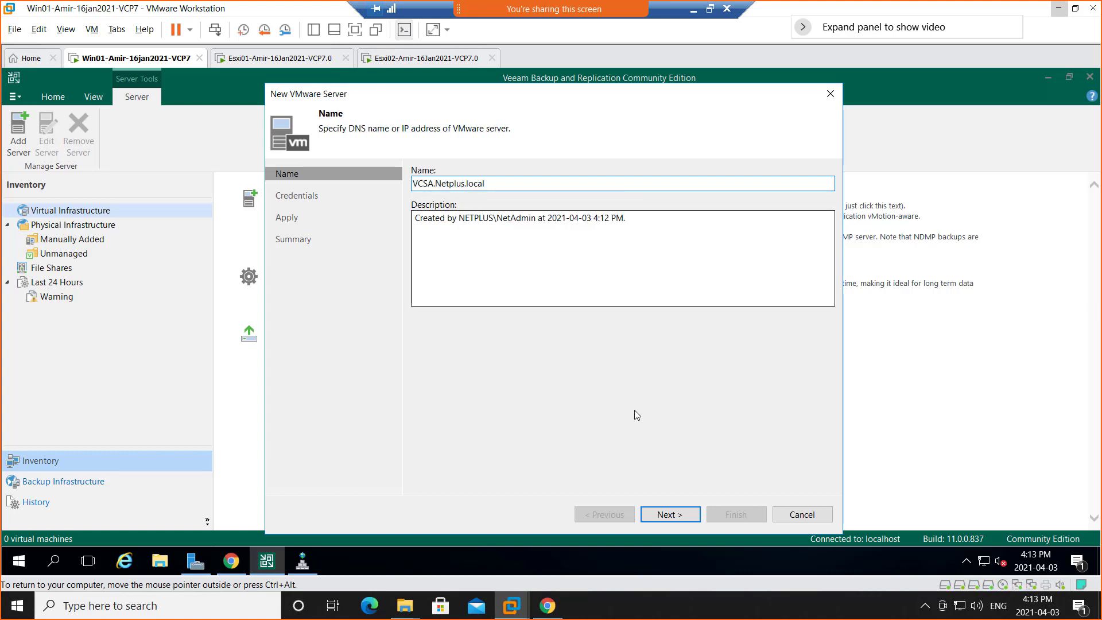
left_click(671, 518)
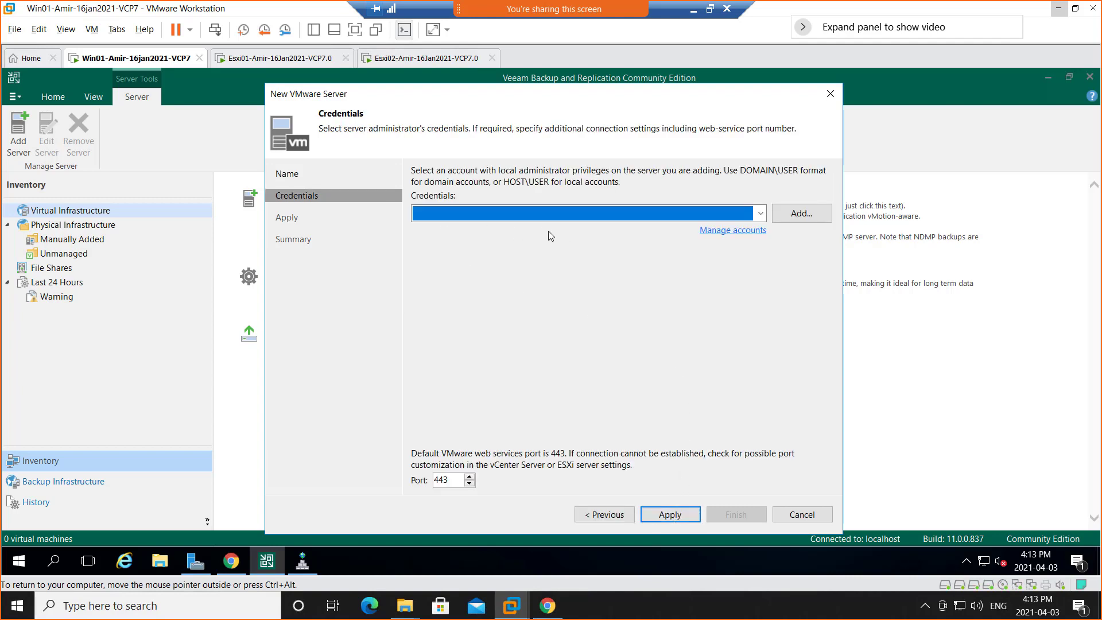
Add new credentials for the vCenter server with username vsphere.local\administrator and the account password.
left_click(801, 218)
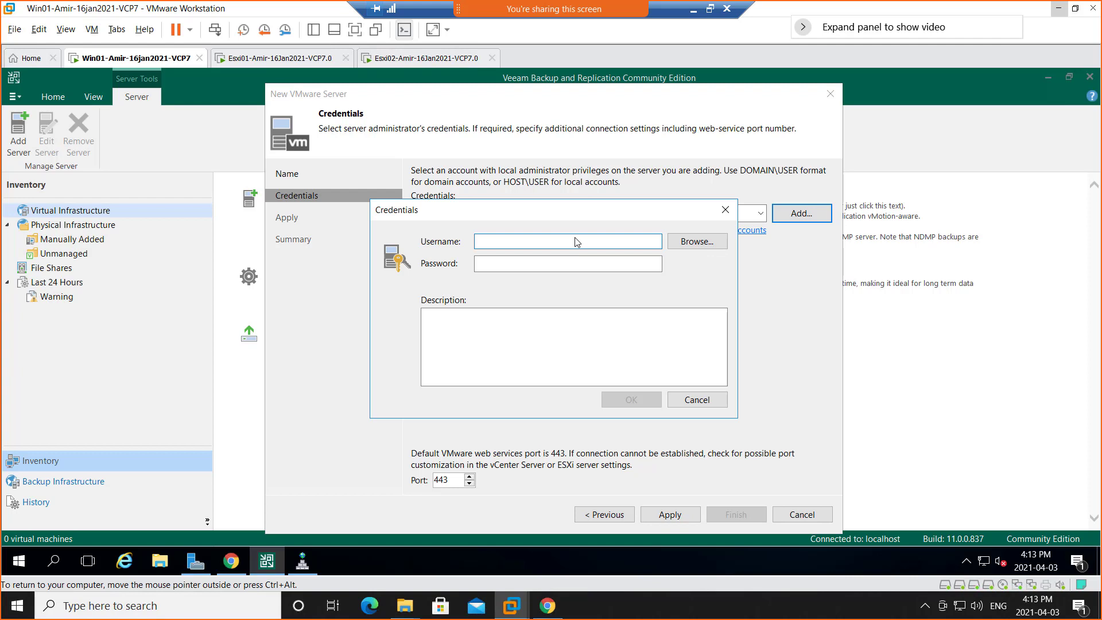
type("shere")
type(".local")
type("p")
type("dminis")
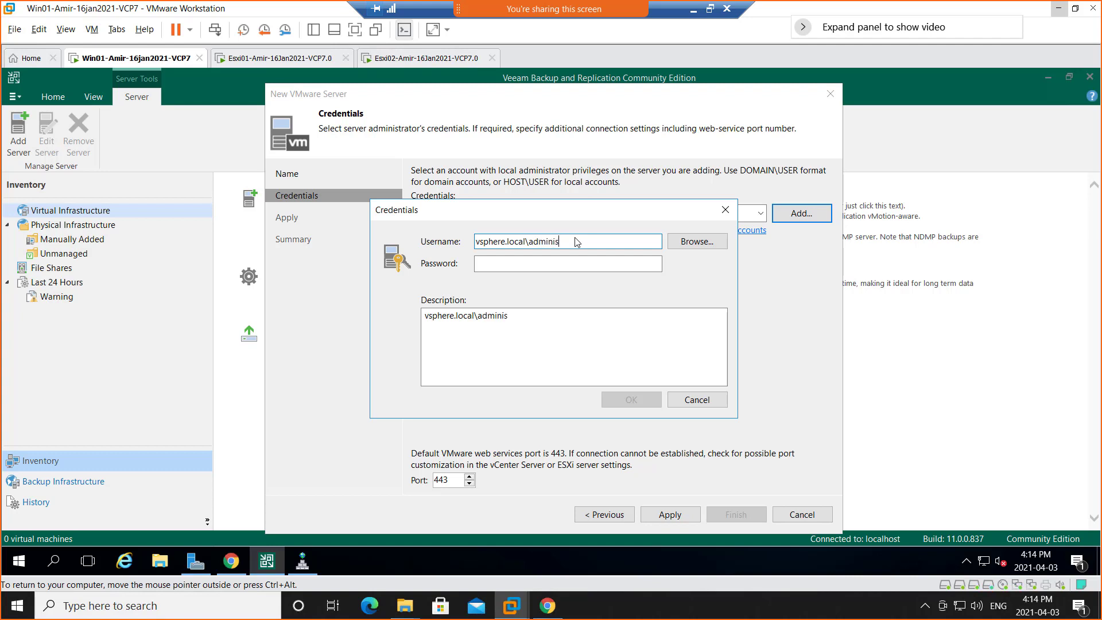
type("trator")
left_click(559, 266)
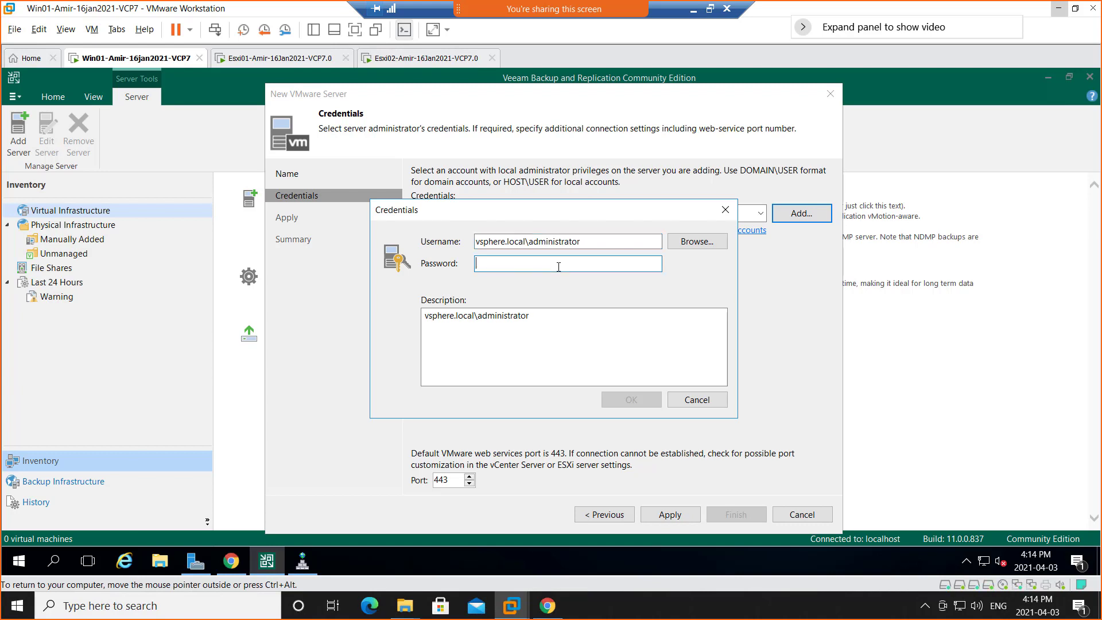
type("•••")
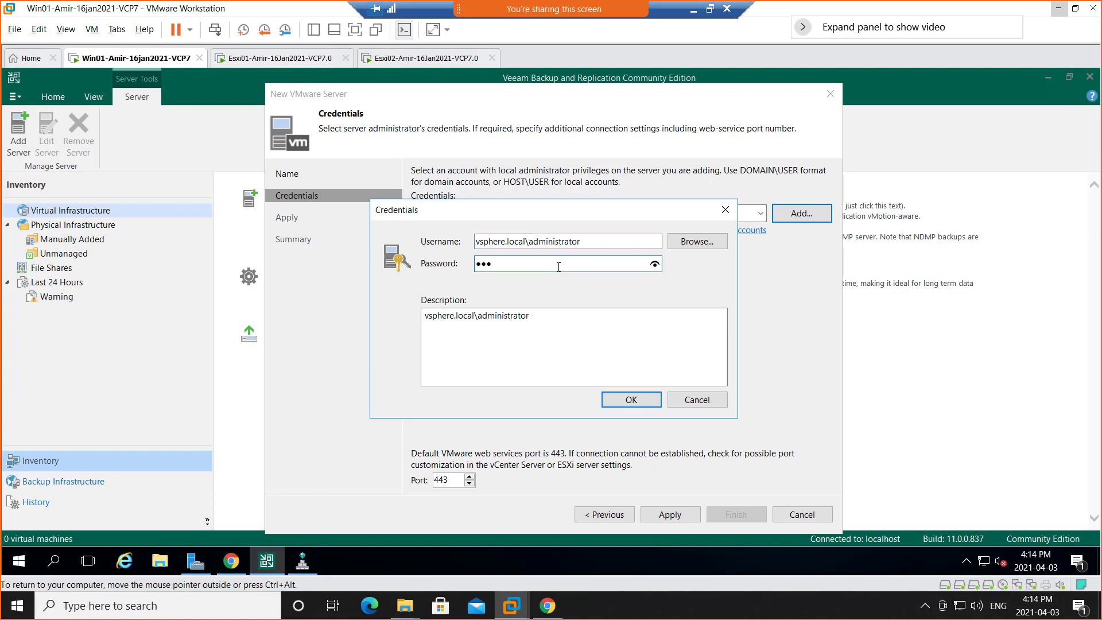
type("••••••••")
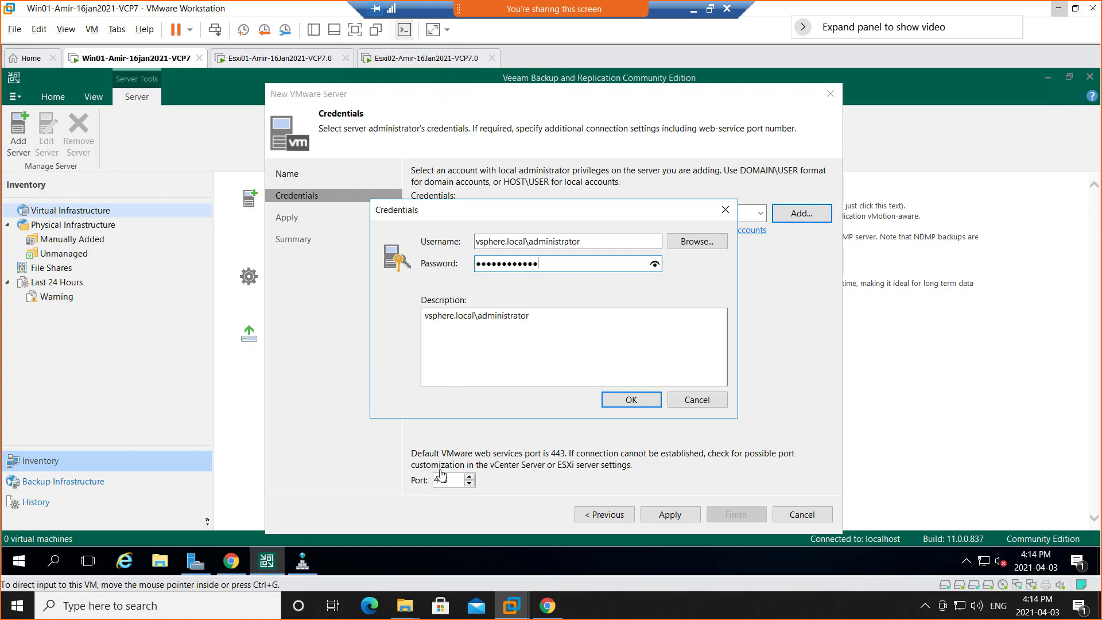
left_click(231, 562)
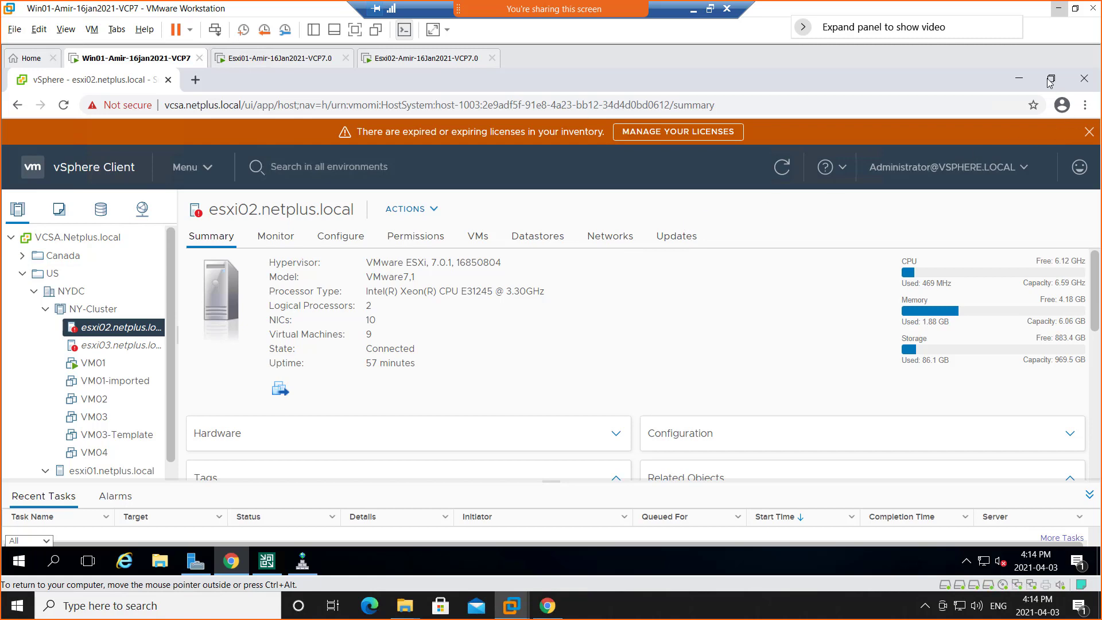
left_click(1018, 80)
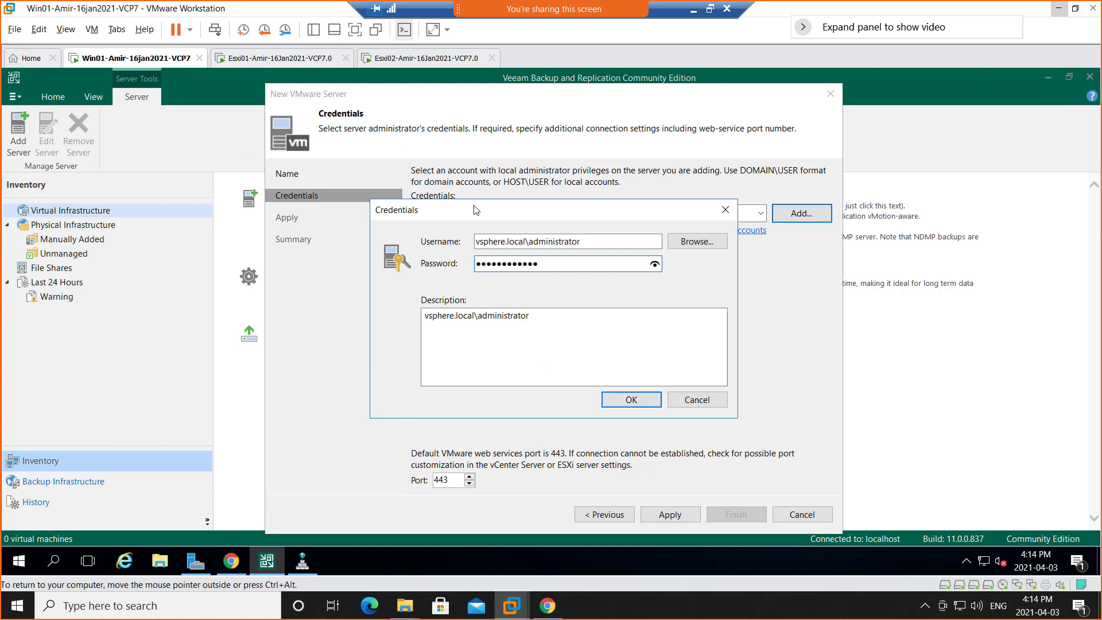
left_click(619, 402)
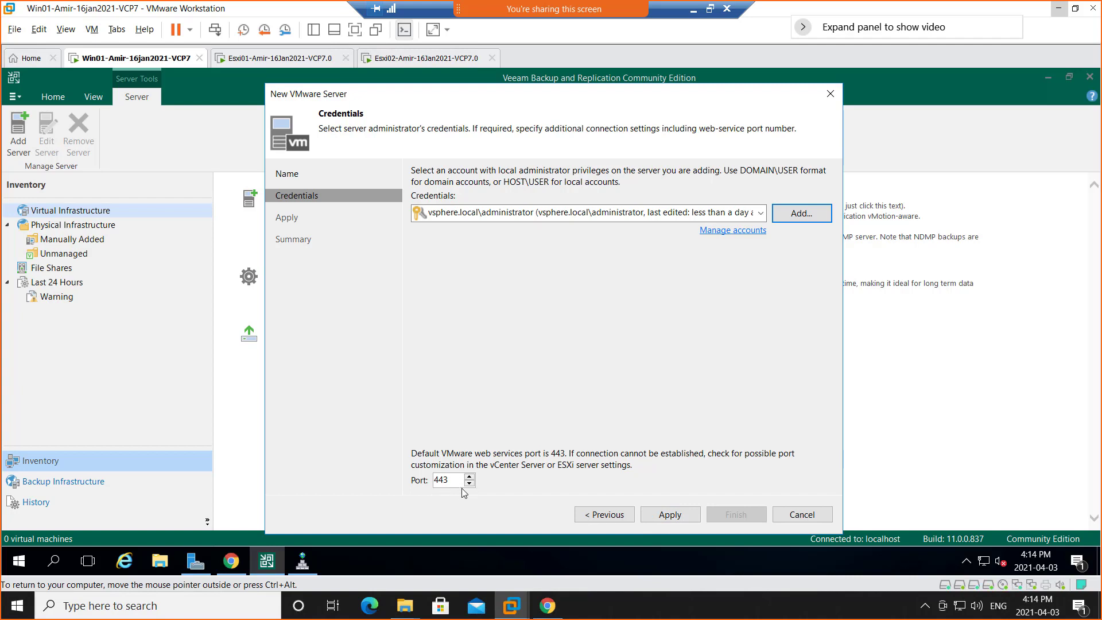
Apply the credentials, accept the untrusted certificate on VCSA.Netplus.local and complete the New VMware Server wizard.
left_click(670, 515)
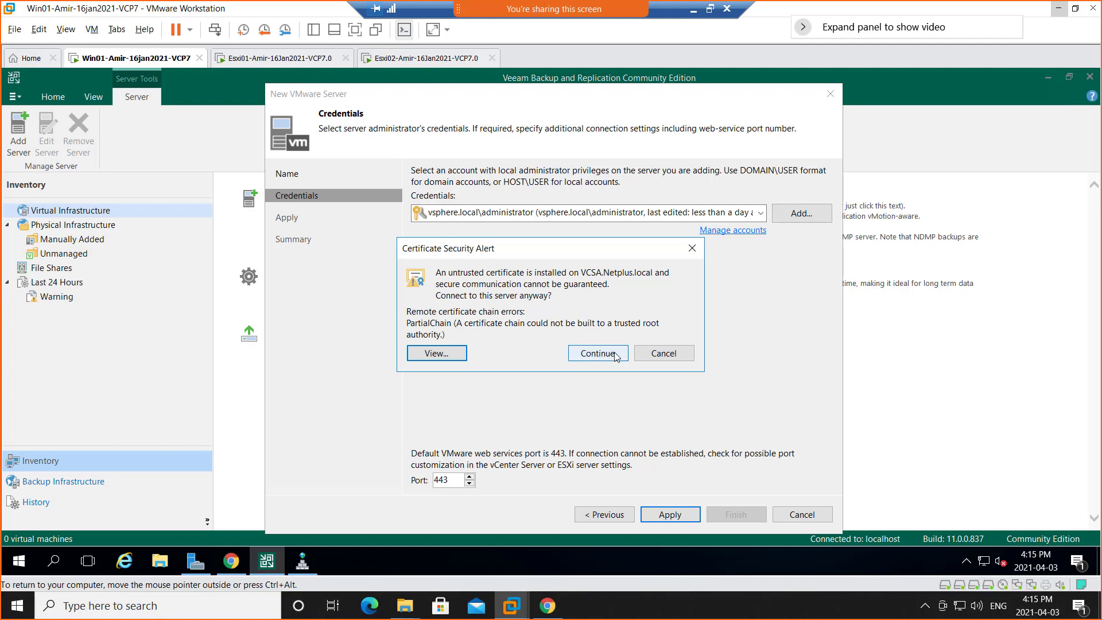
left_click(597, 353)
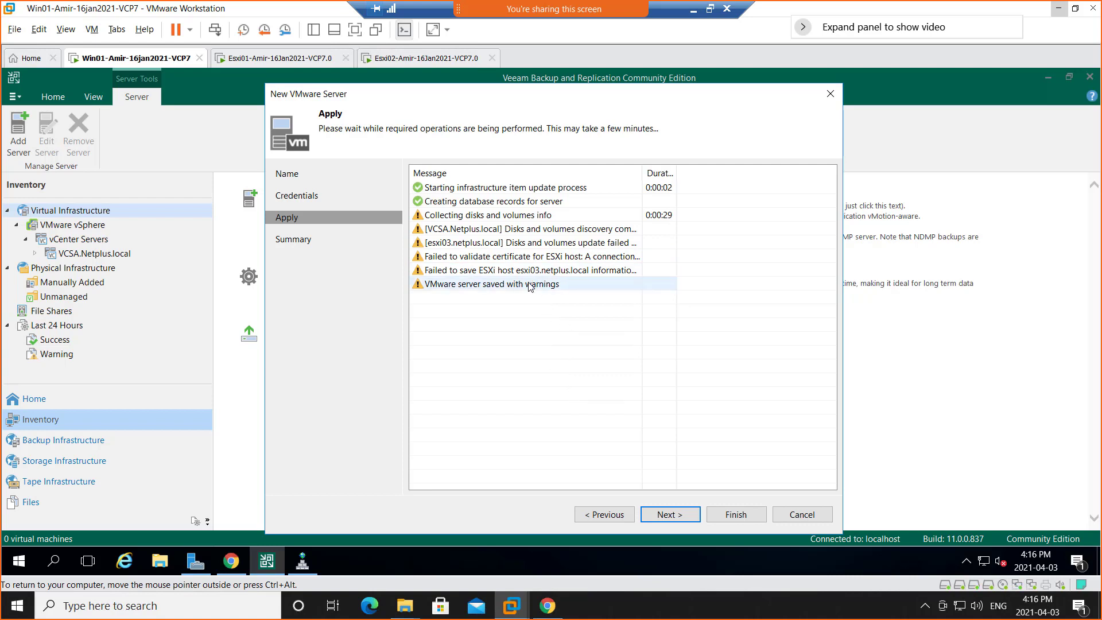
left_click(667, 519)
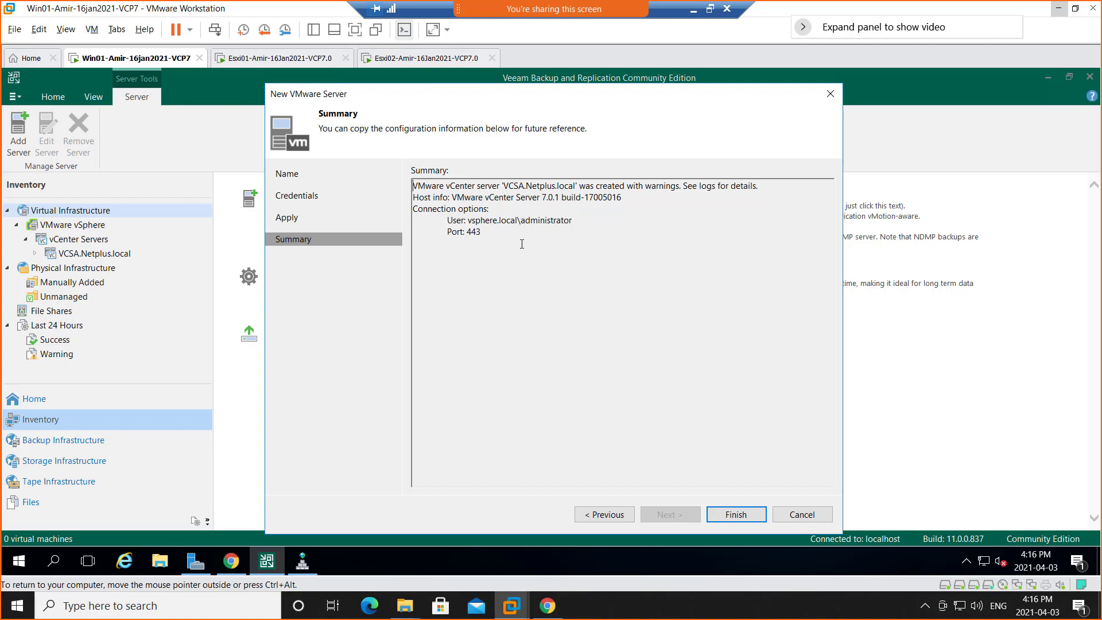
left_click(737, 515)
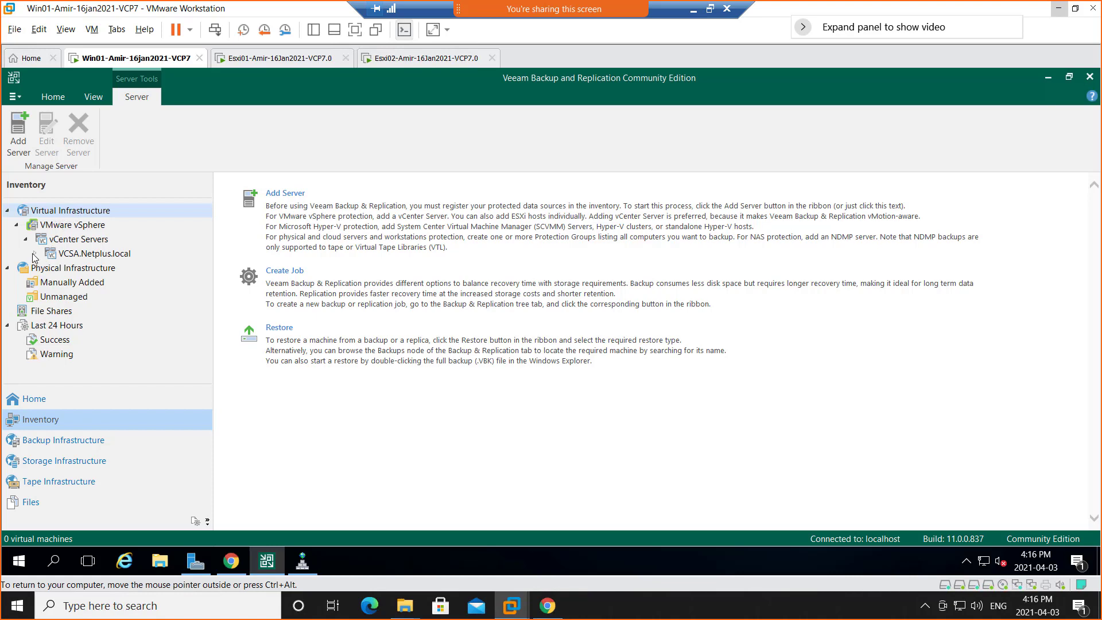
Expand VCSA.Netplus.local in the inventory through the Canada and US folders down to the NYDC datacenter's contents.
left_click(71, 254)
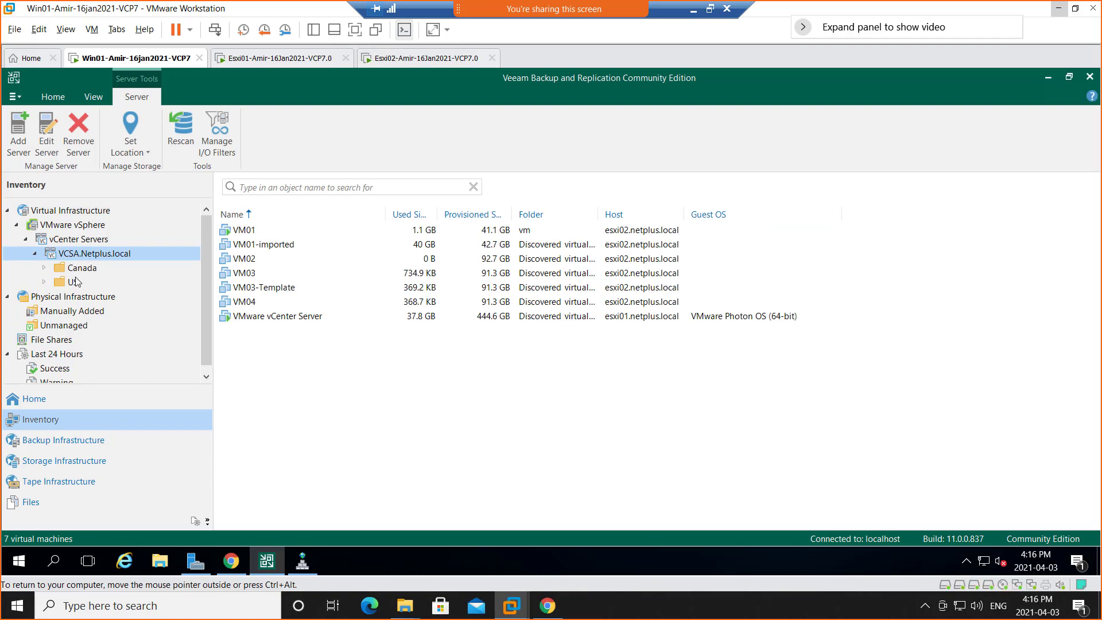
left_click(45, 267)
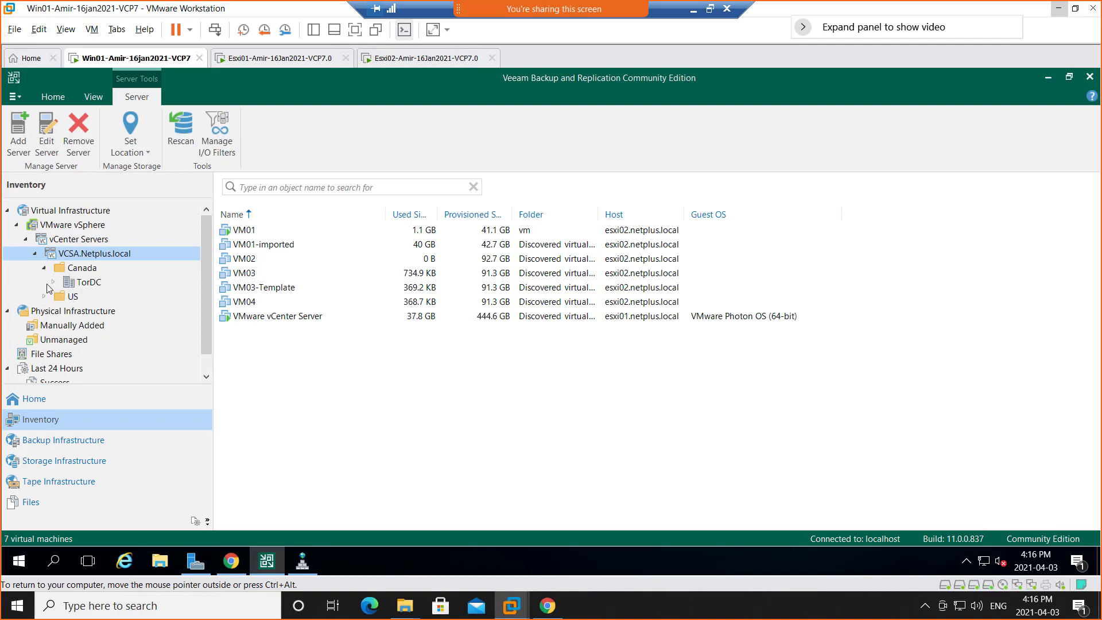
left_click(45, 297)
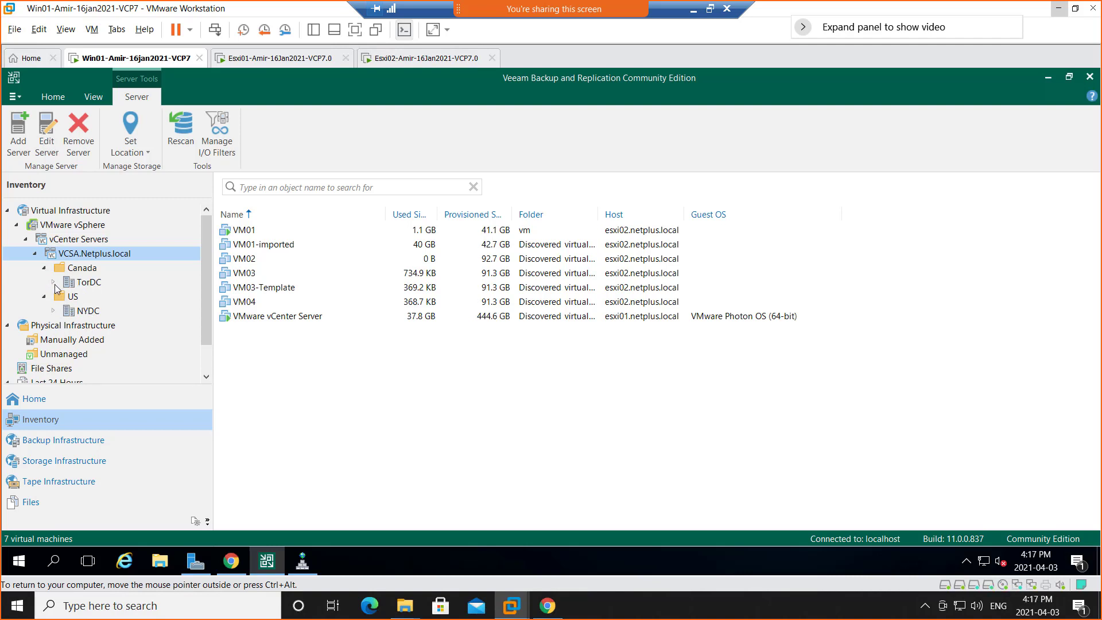
left_click(54, 311)
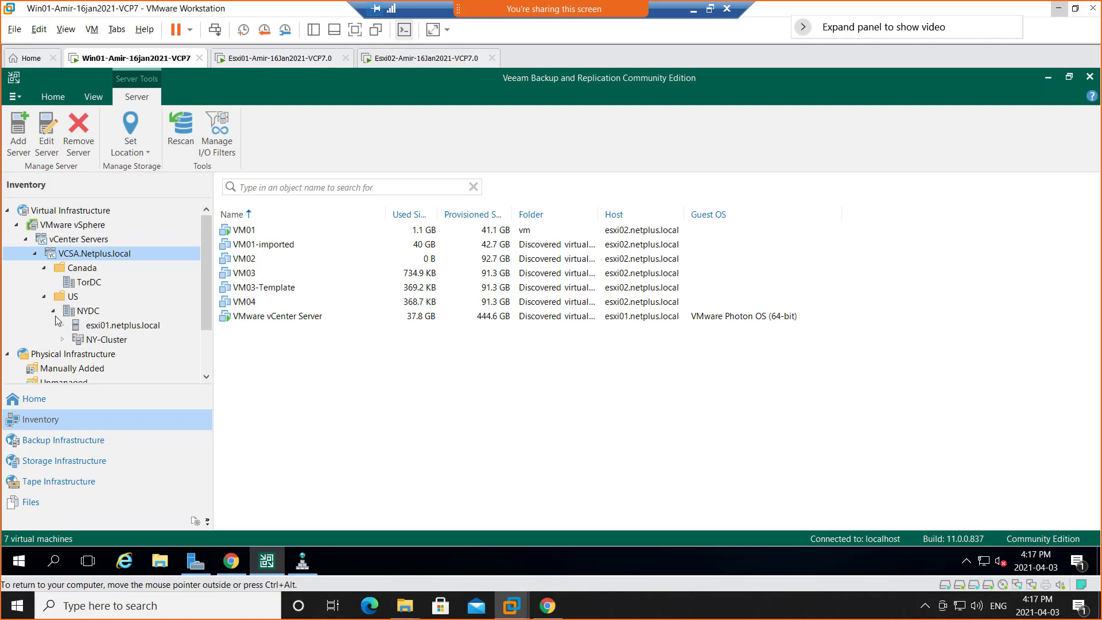
scroll(152, 295, "down", 1)
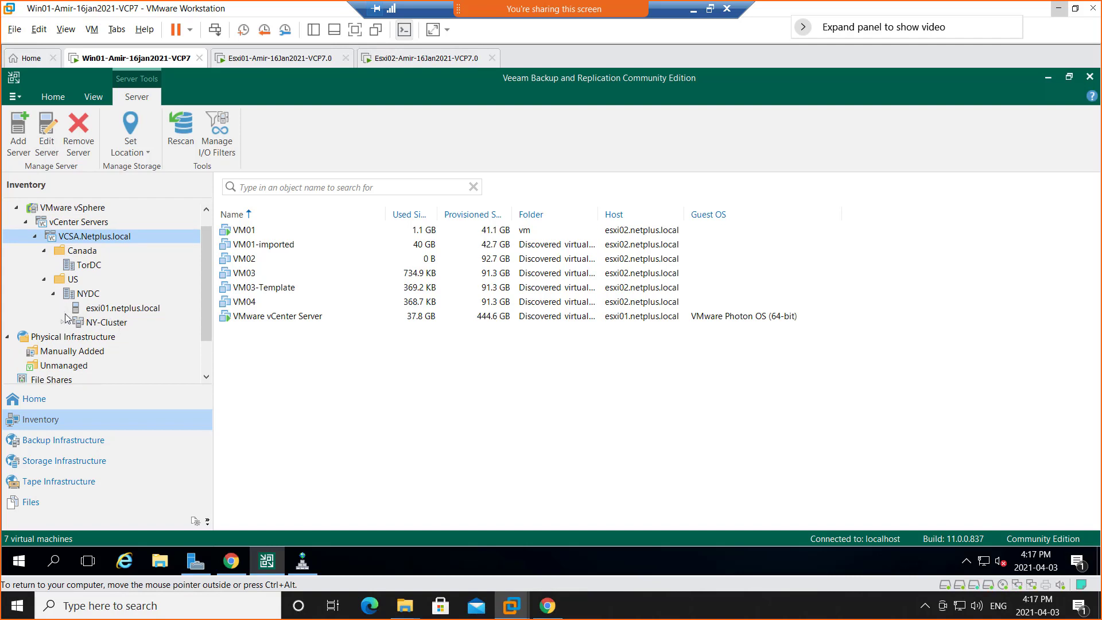
Review the virtual machines on esxi01.netplus.local and in NY-Cluster, check hosts esxi02 and esxi03, and return to NY-Cluster.
left_click(106, 312)
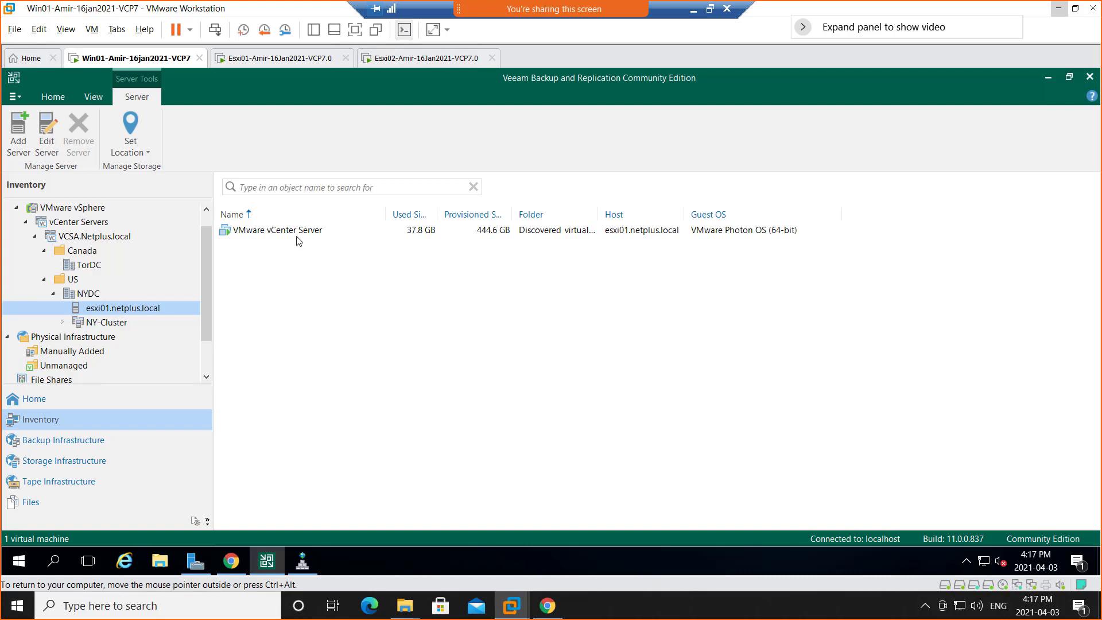
left_click(93, 325)
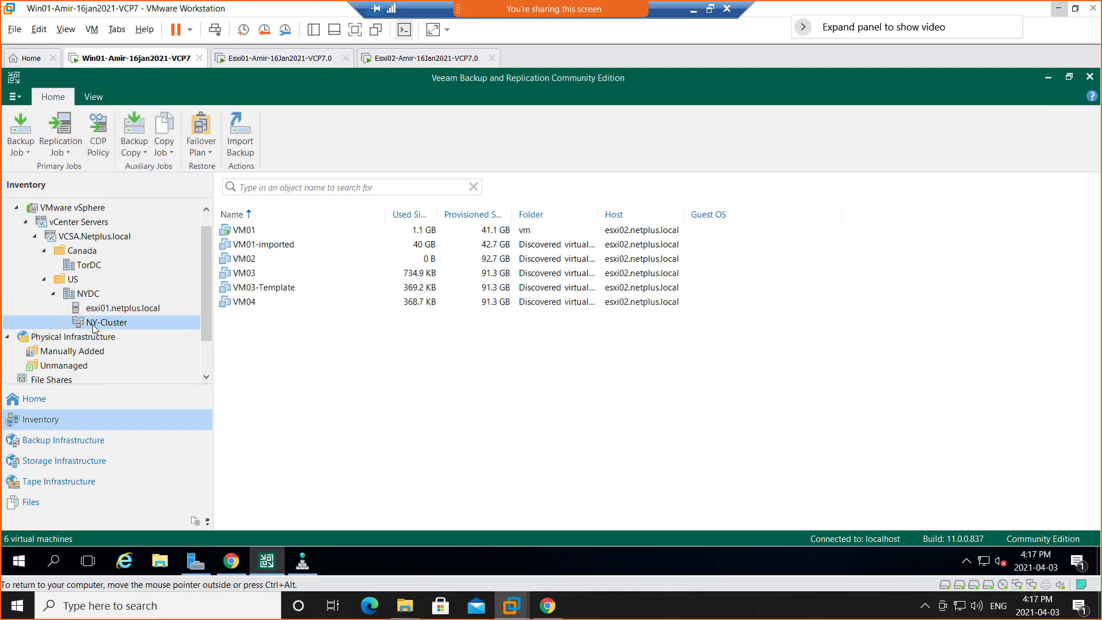
left_click(63, 322)
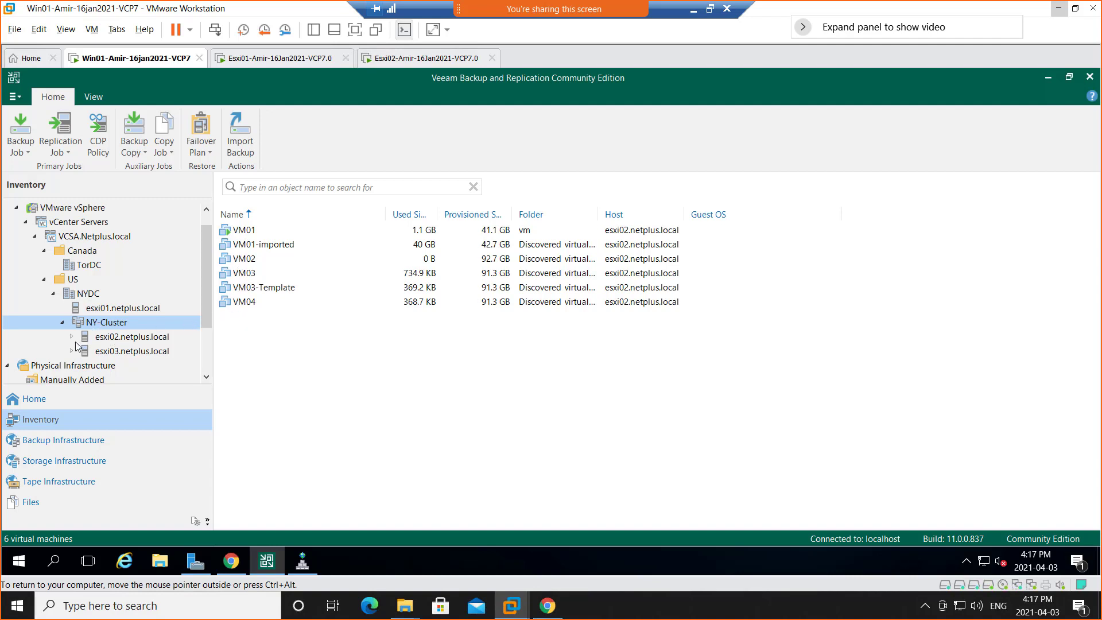
left_click(110, 338)
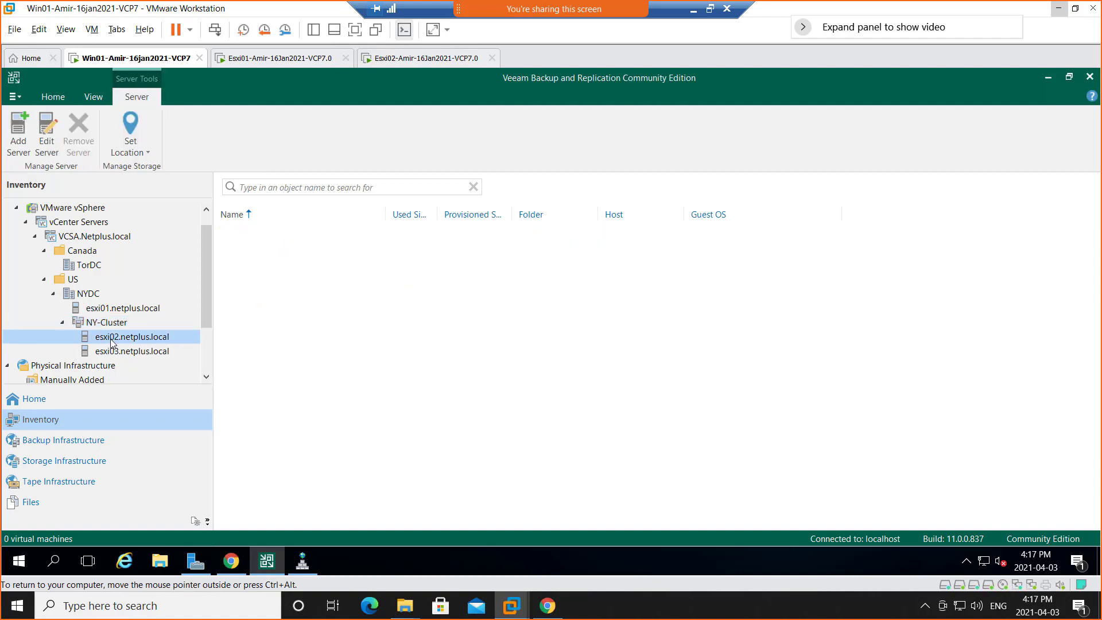
left_click(158, 355)
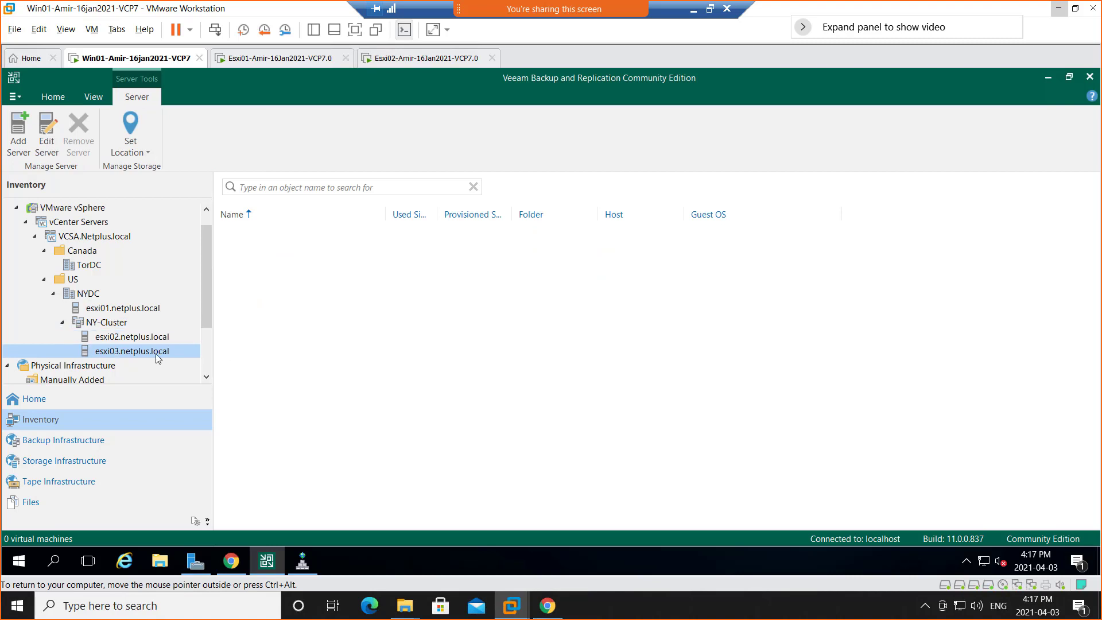
left_click(118, 323)
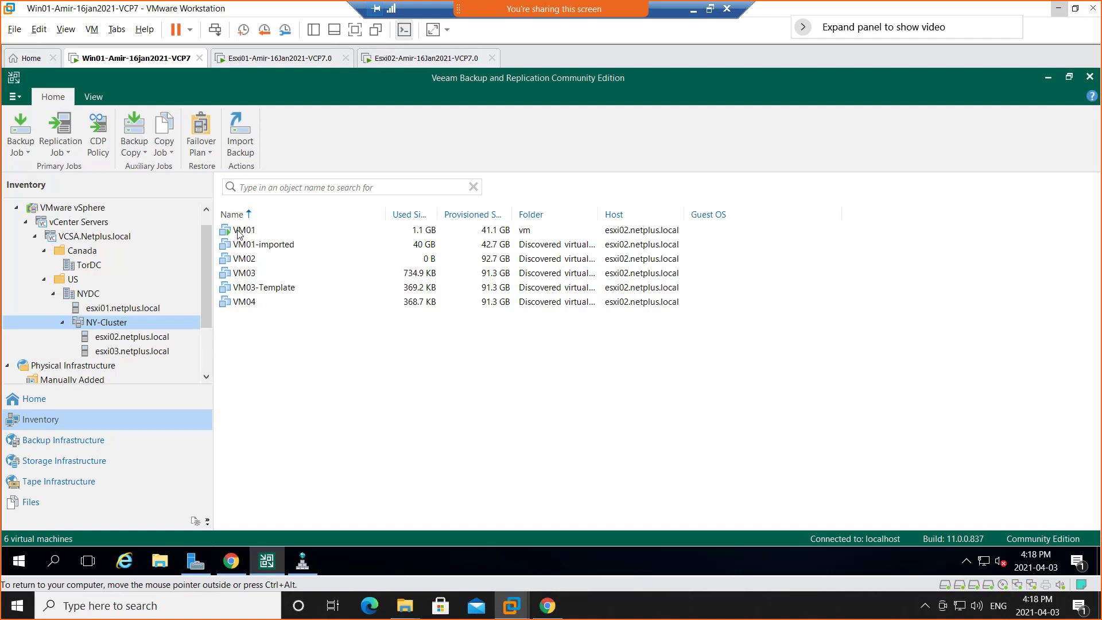
Try to run a quick backup of VM02.
right_click(244, 265)
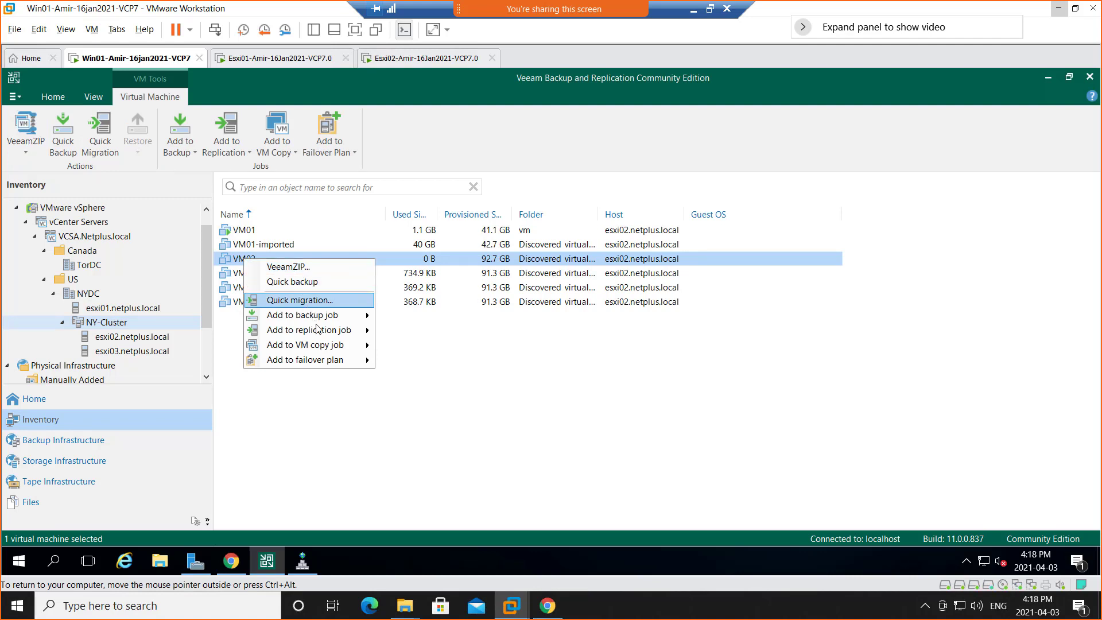
mouse_move(317, 365)
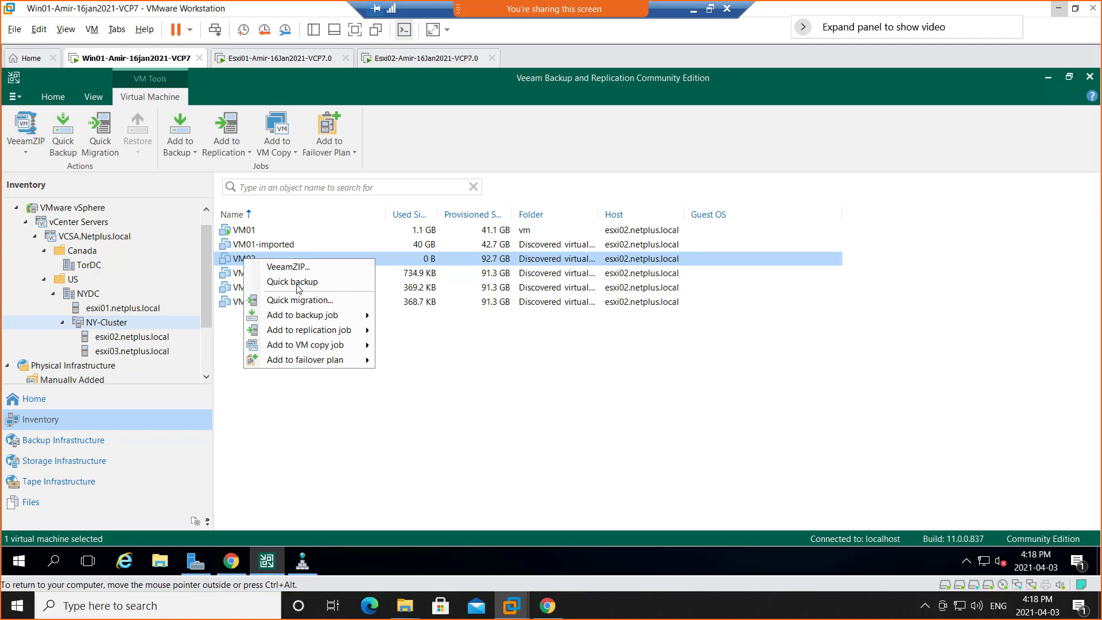
left_click(296, 283)
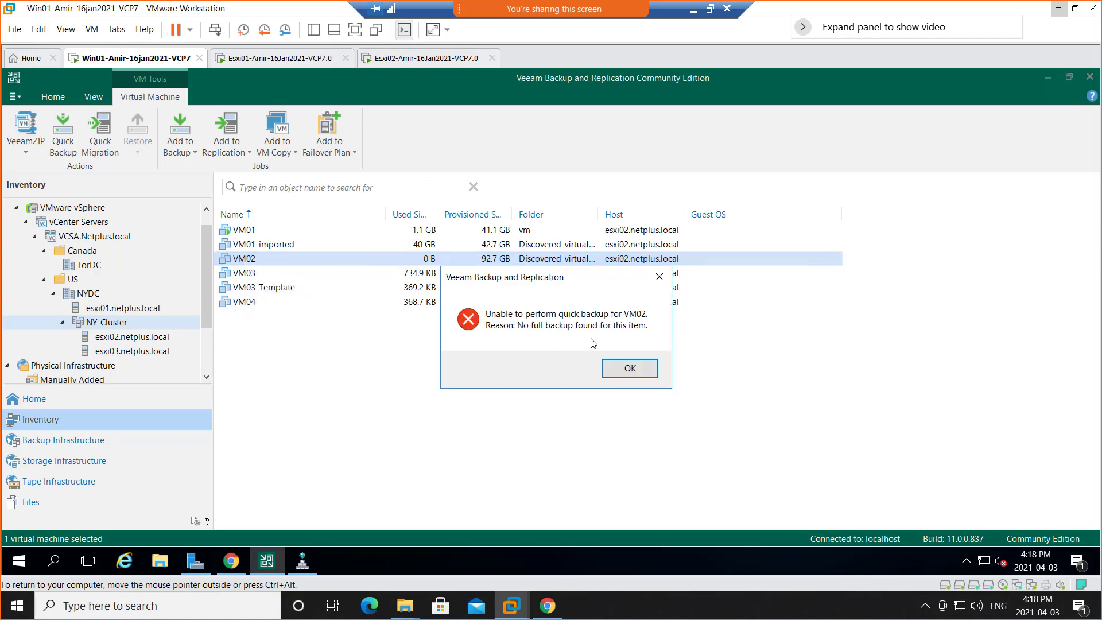
left_click(630, 369)
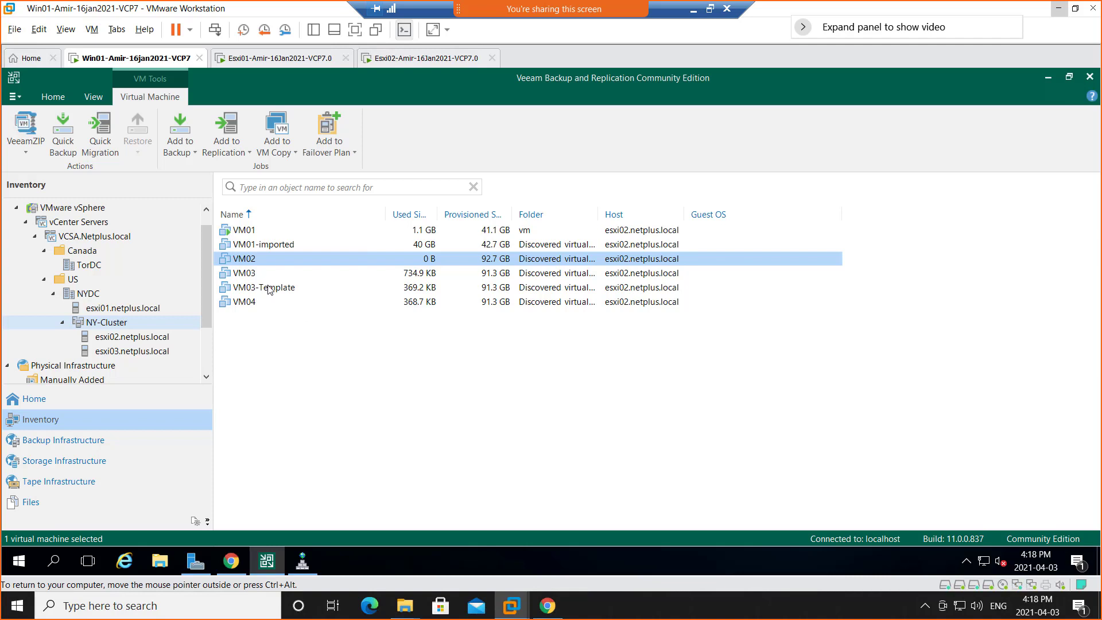
Start a VeeamZIP backup of VM02 and open its destination settings.
right_click(247, 262)
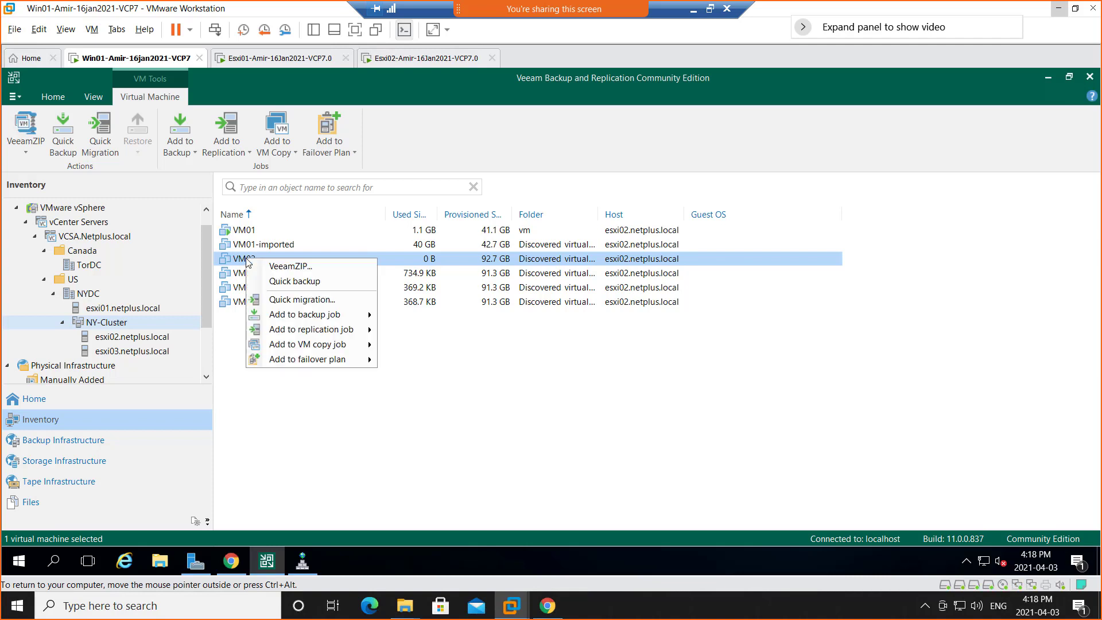
left_click(301, 272)
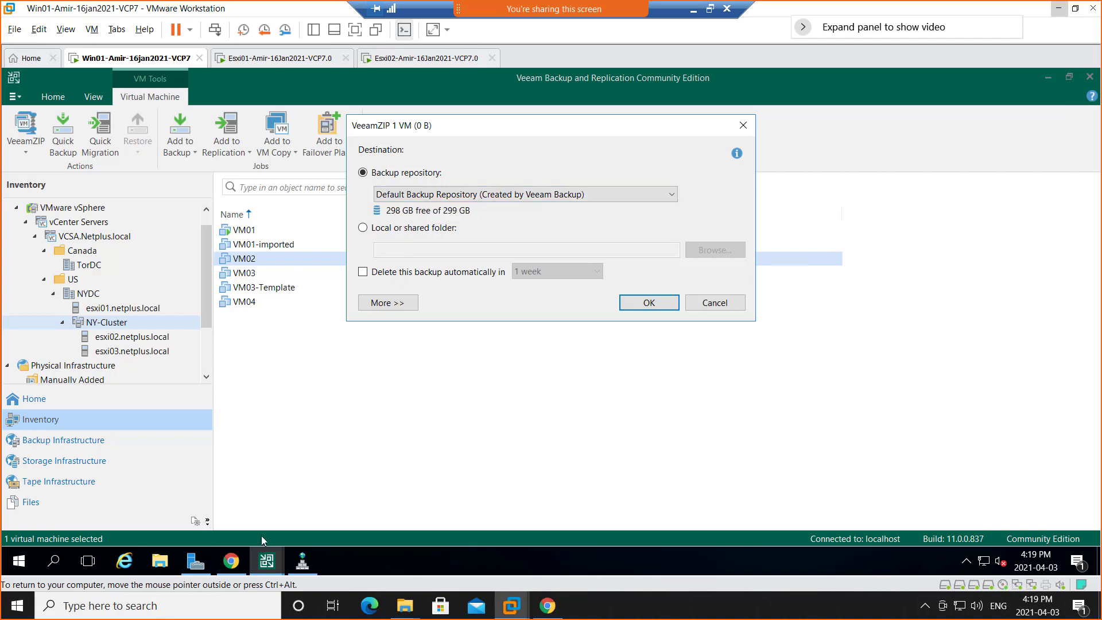
Look through the Veeam folders under Program Files (x86) and Program Files on the C: drive, and return to the VeeamZIP settings.
left_click(160, 563)
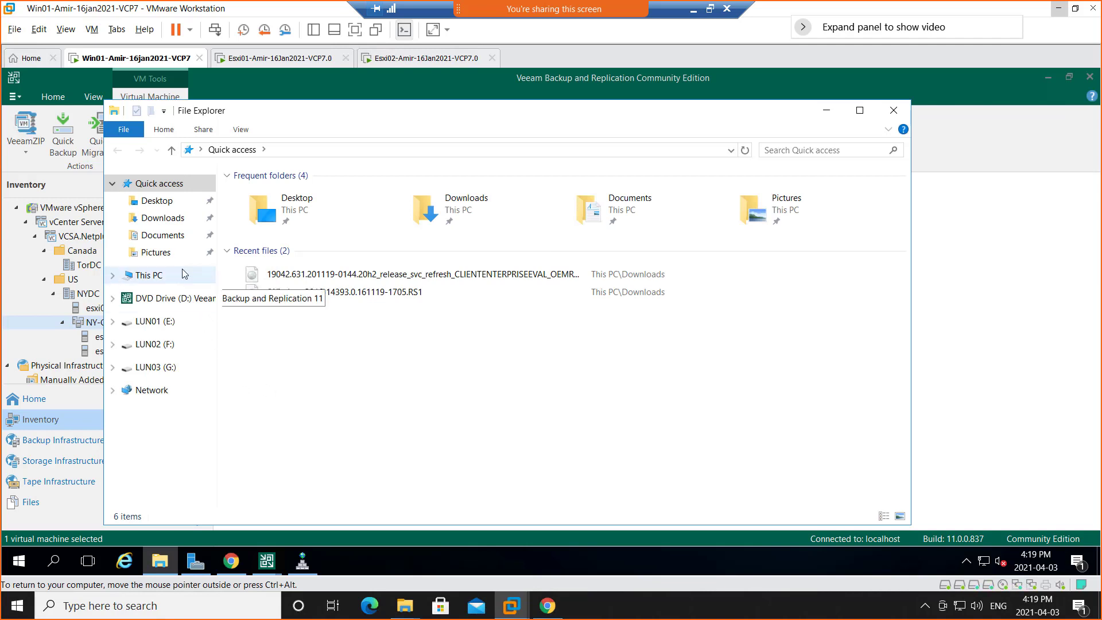
left_click(150, 276)
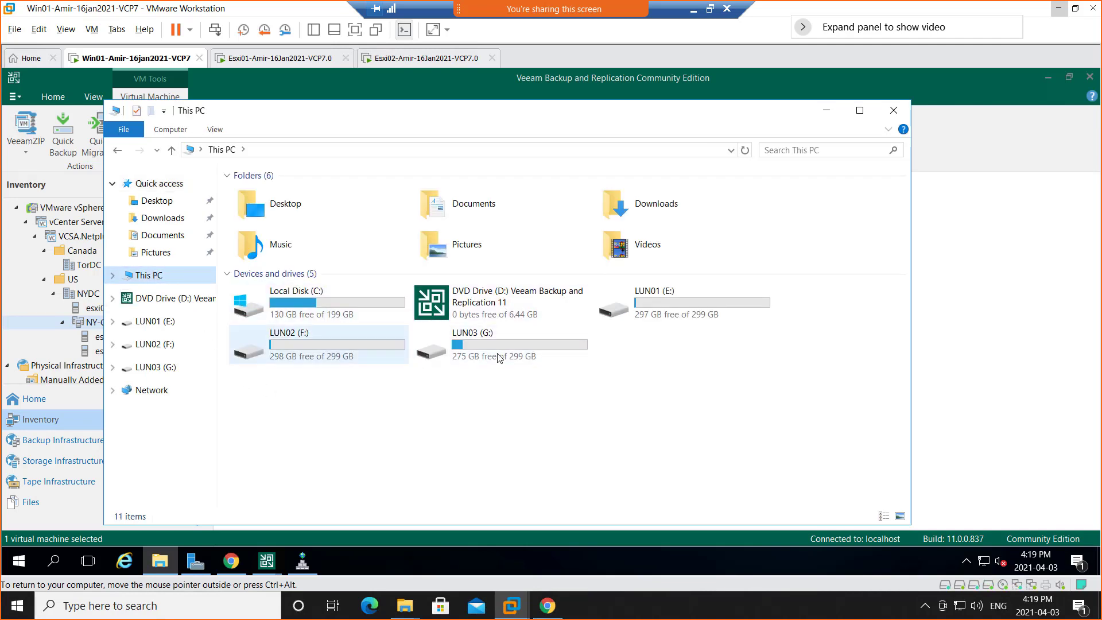
double_click(290, 311)
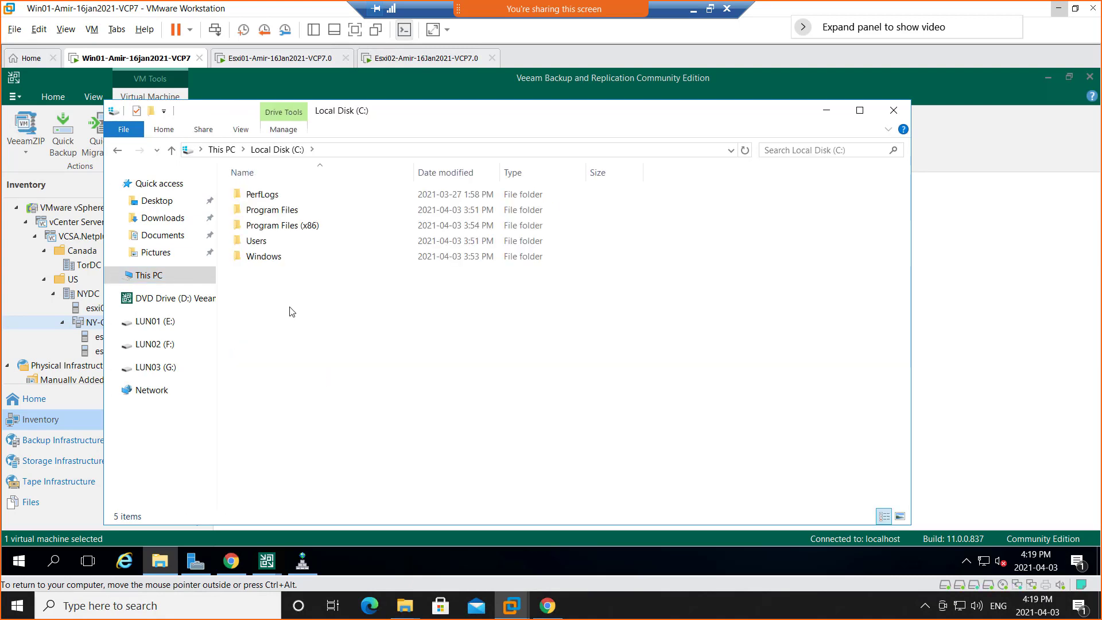
double_click(289, 227)
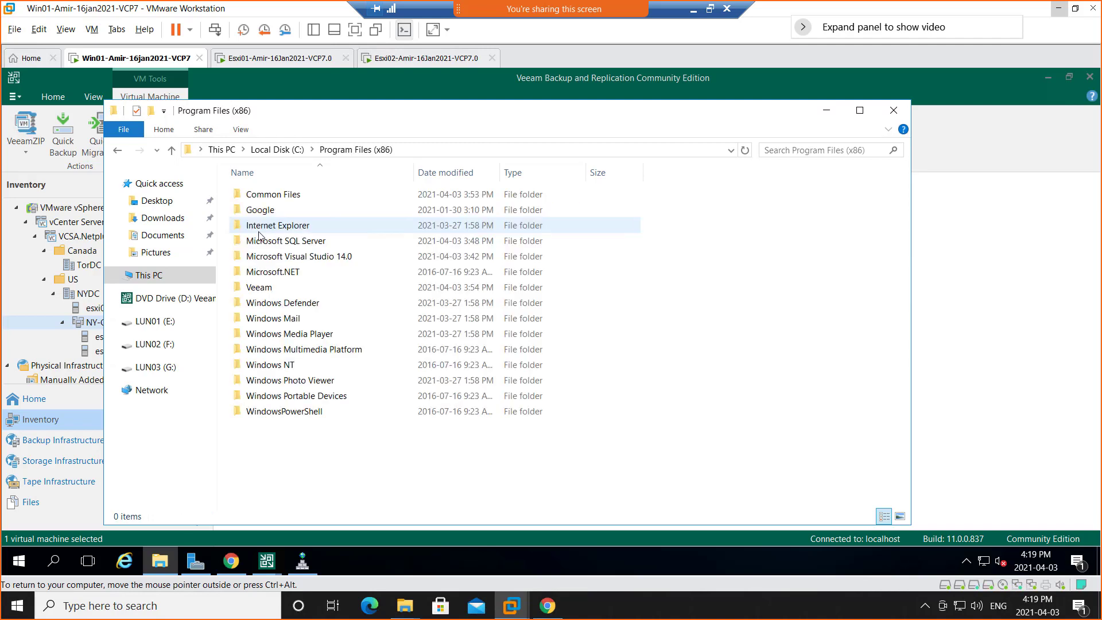
double_click(259, 289)
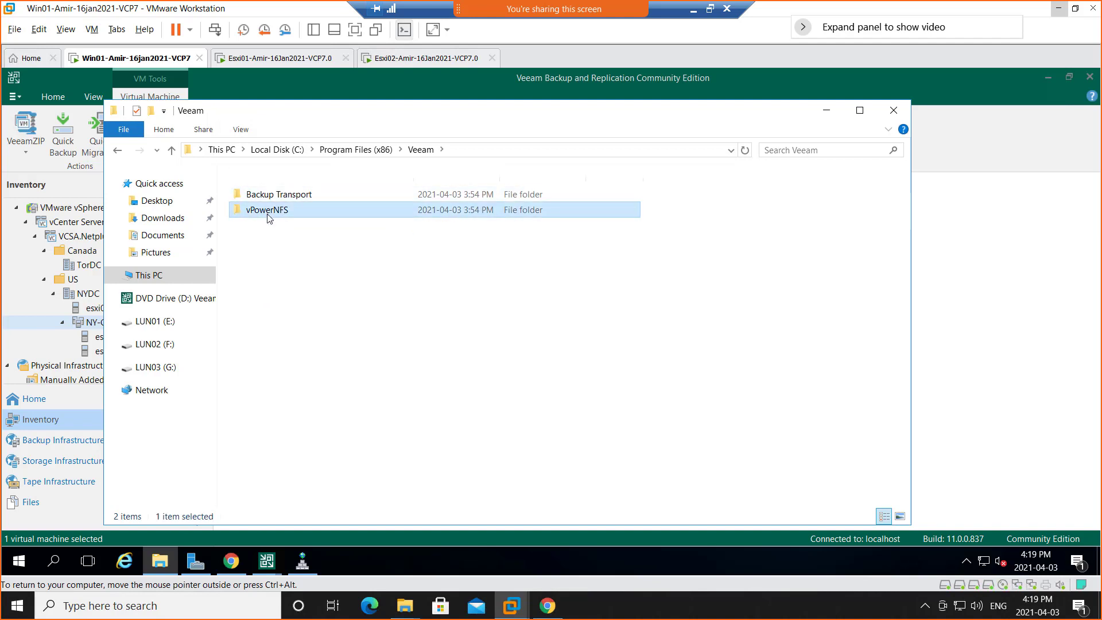
double_click(268, 212)
left_click(385, 150)
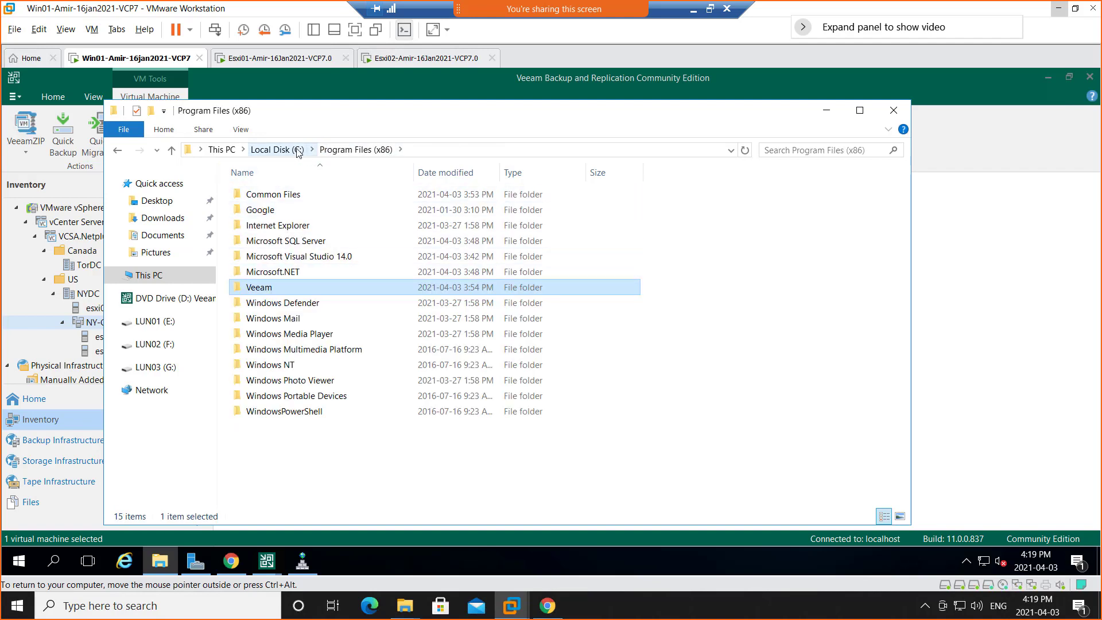
left_click(278, 149)
double_click(270, 213)
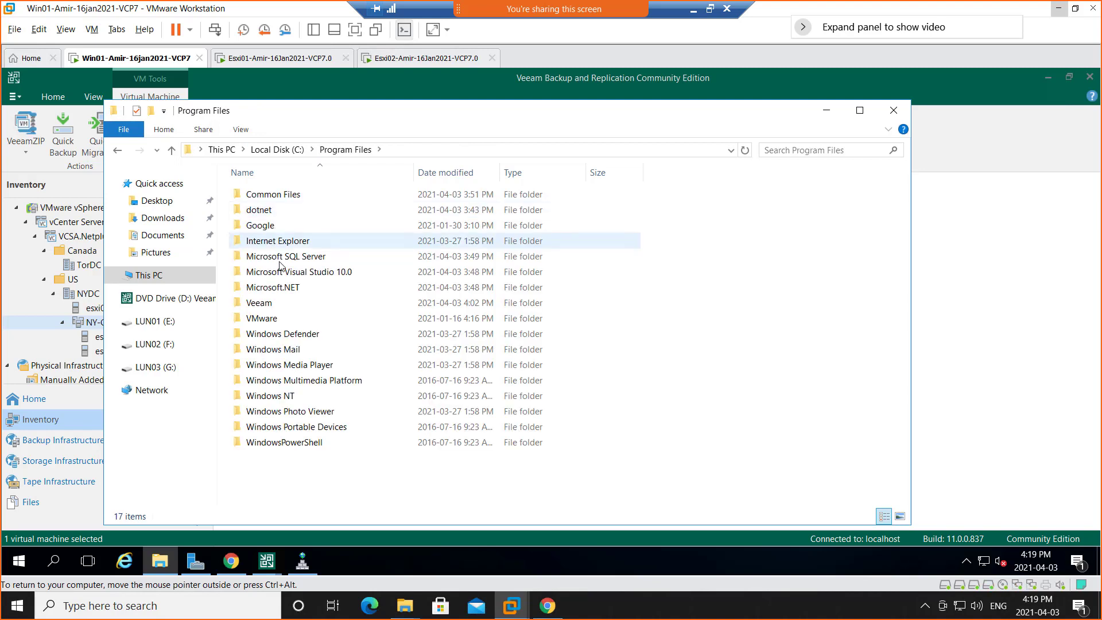
double_click(267, 305)
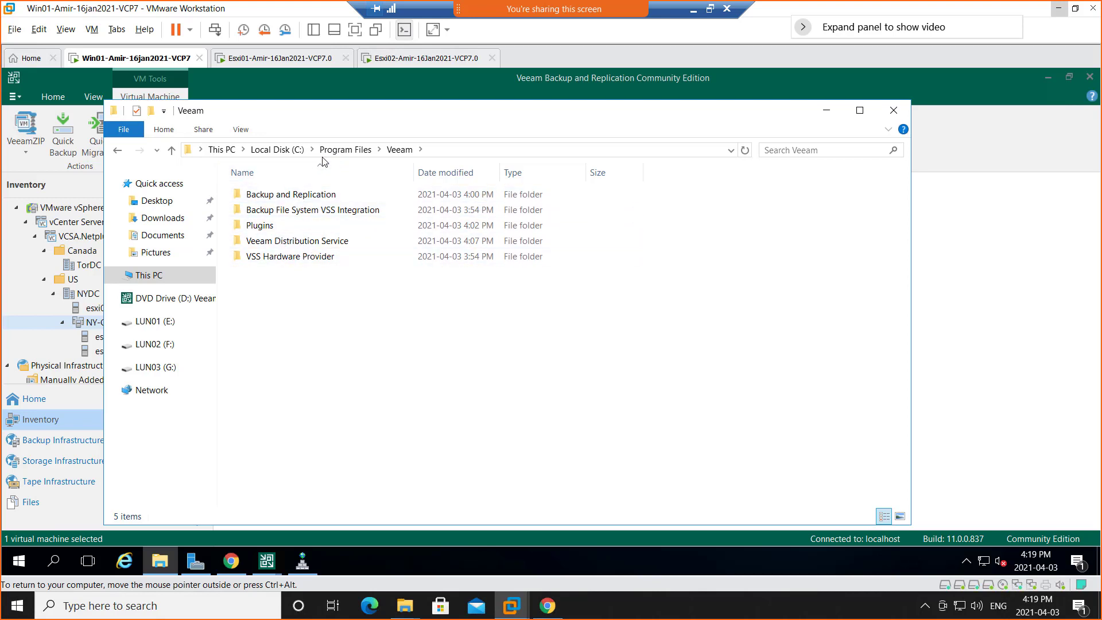
left_click(827, 111)
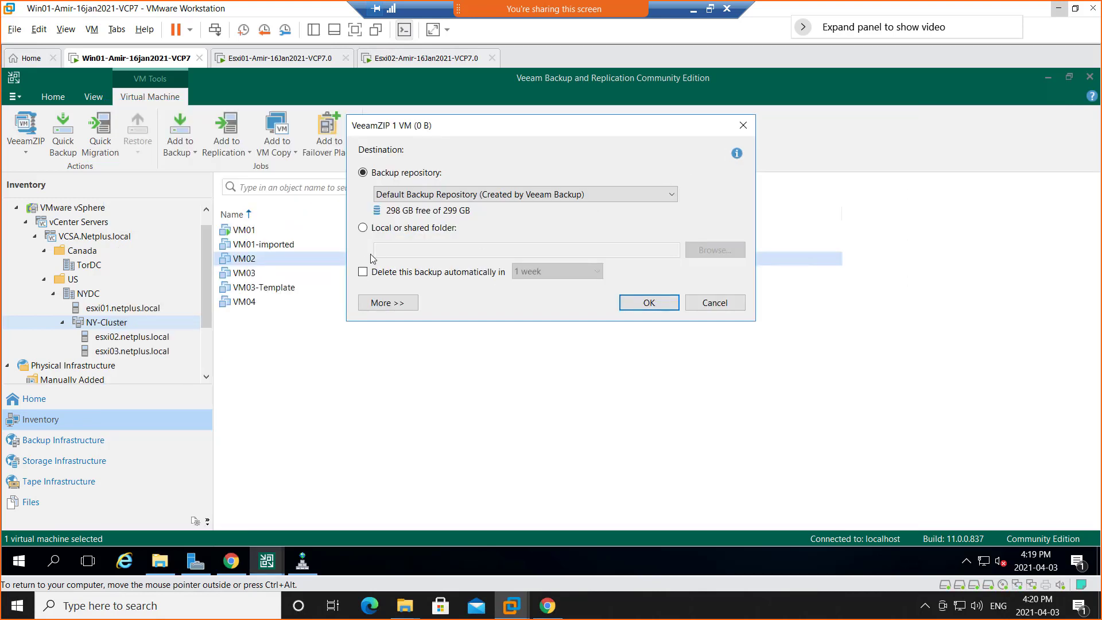
Set the VeeamZIP destination to the local folder C:\Users\NetAdmin\Downloads.
left_click(417, 232)
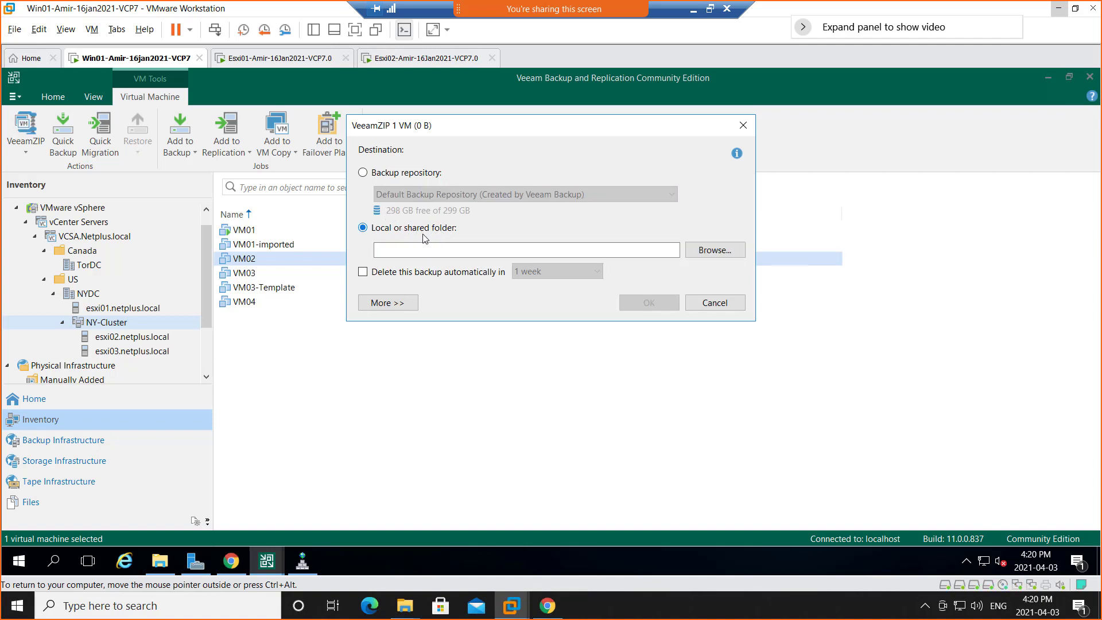
left_click(716, 253)
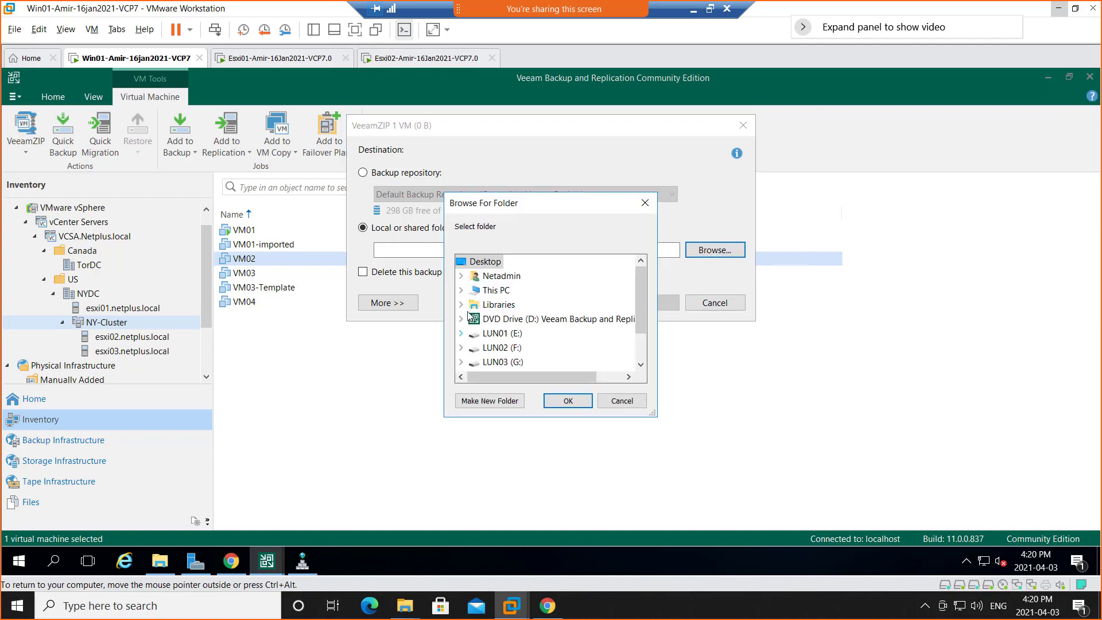
scroll(523, 323, "down", 1)
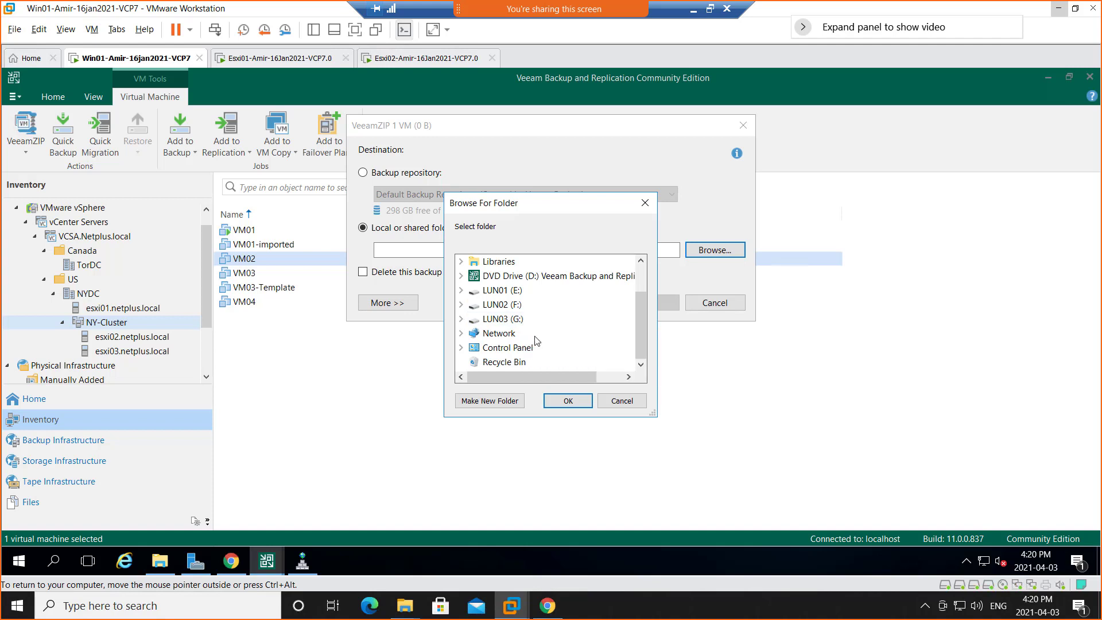
scroll(531, 342, "up", 1)
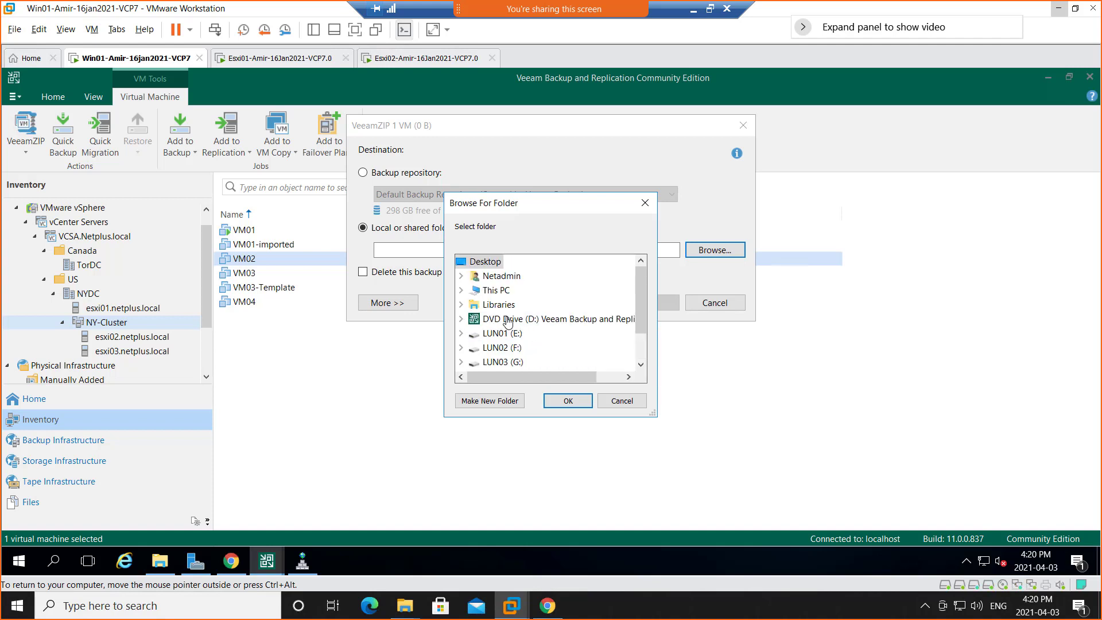
left_click(461, 319)
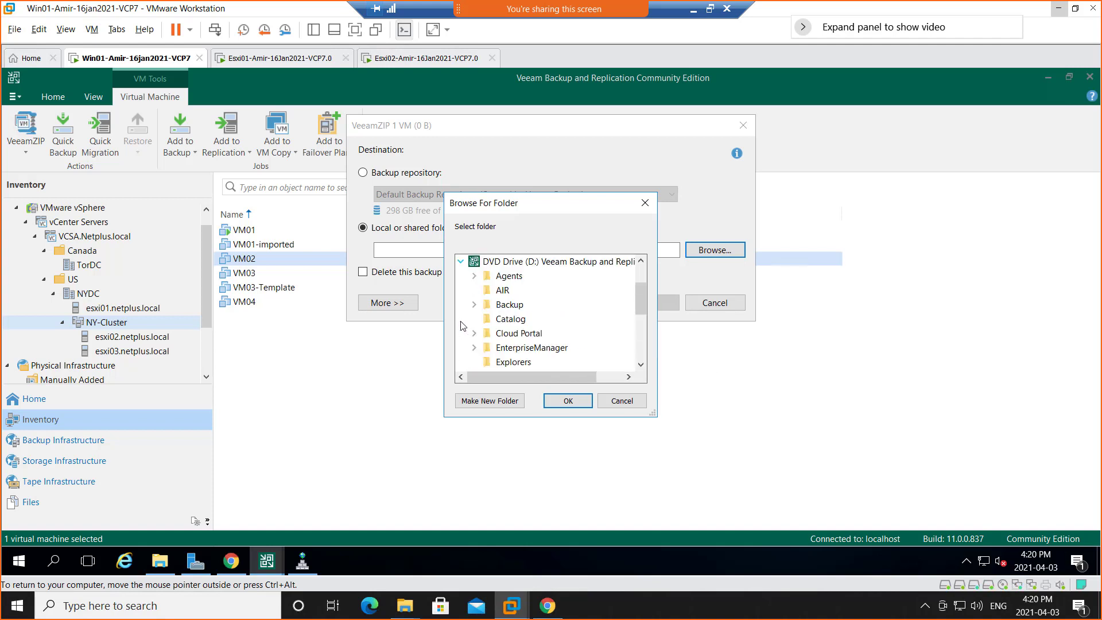
left_click(461, 262)
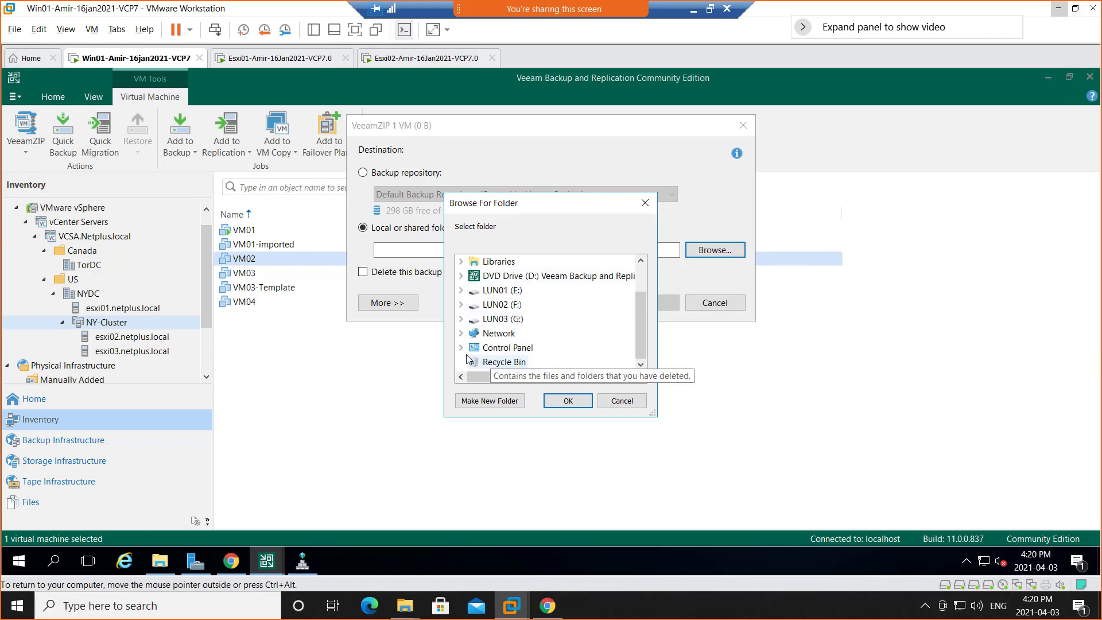
scroll(466, 313, "up", 1)
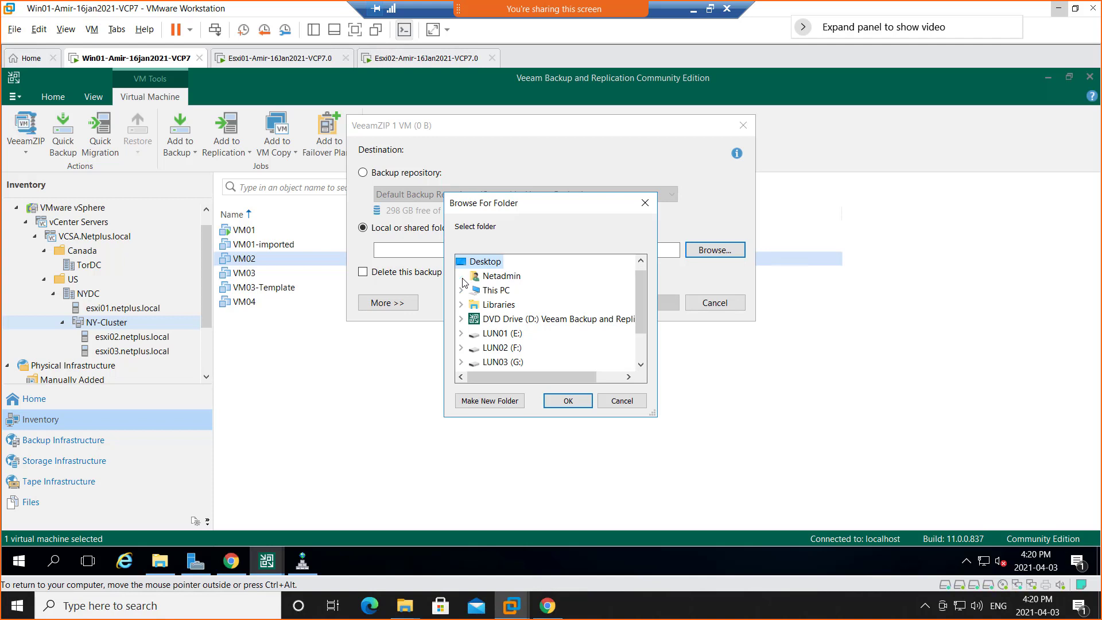
left_click(462, 279)
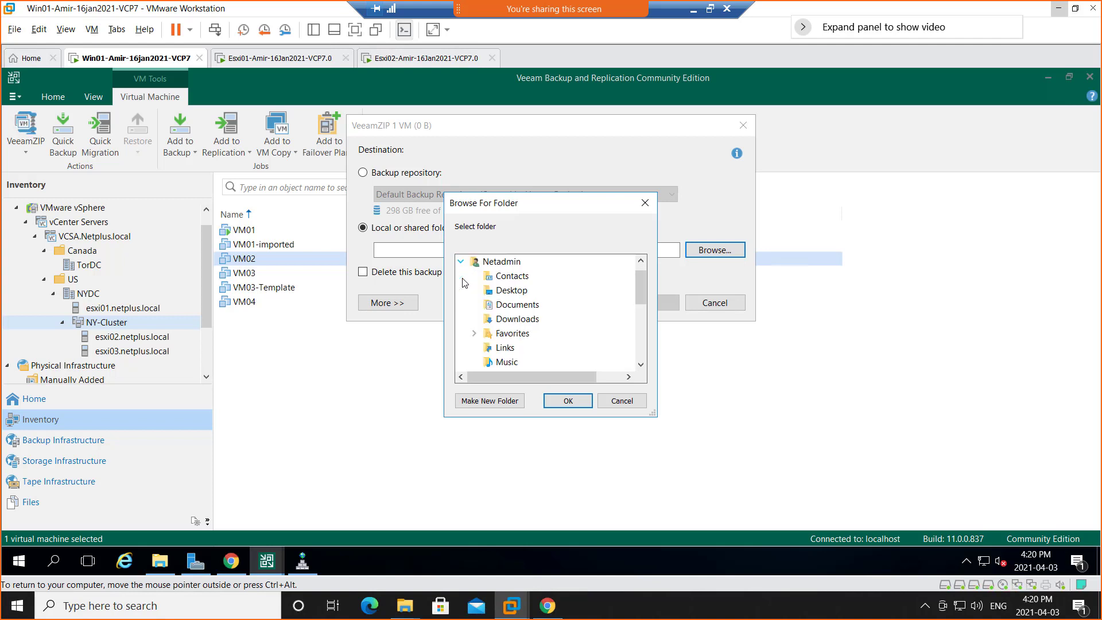
left_click(519, 320)
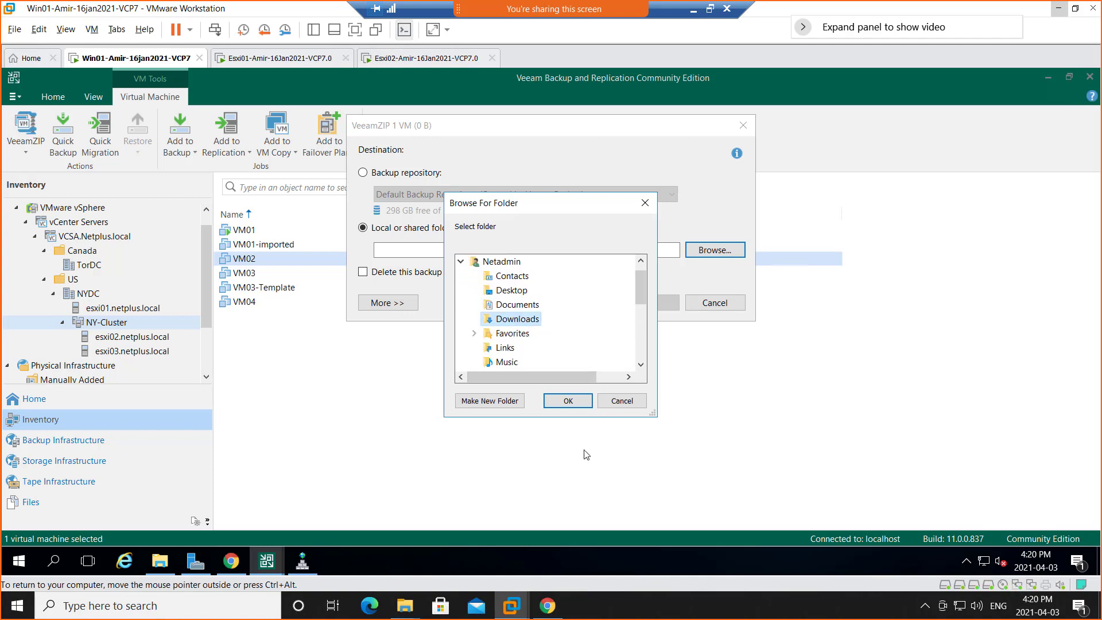
left_click(567, 403)
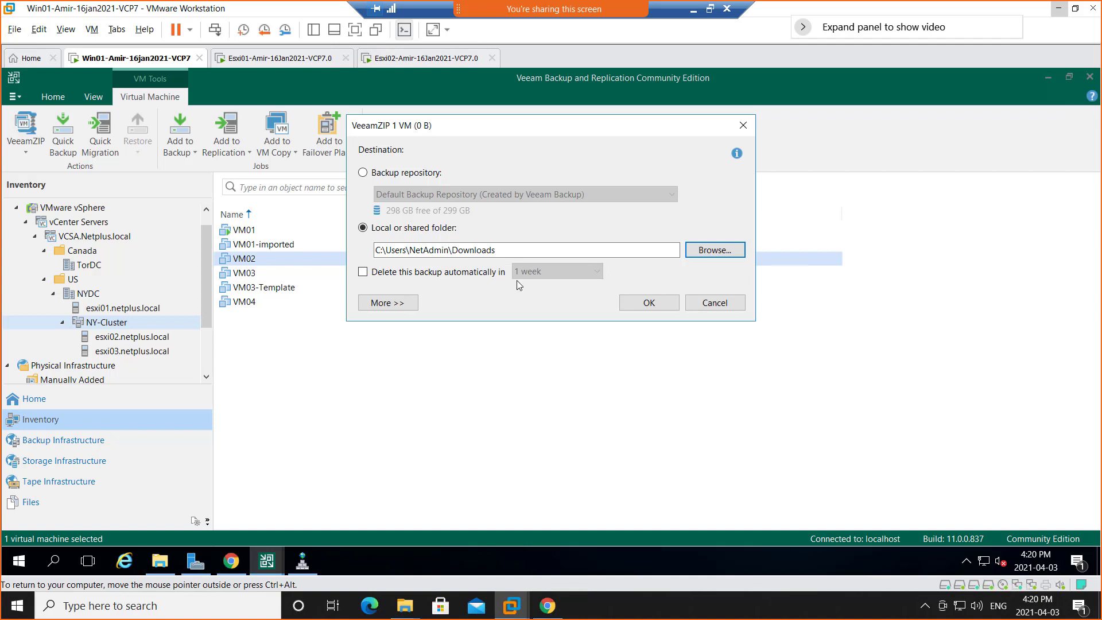
Run the VM02 VeeamZIP backup with Optimal compression and follow its job details until it finishes.
left_click(386, 306)
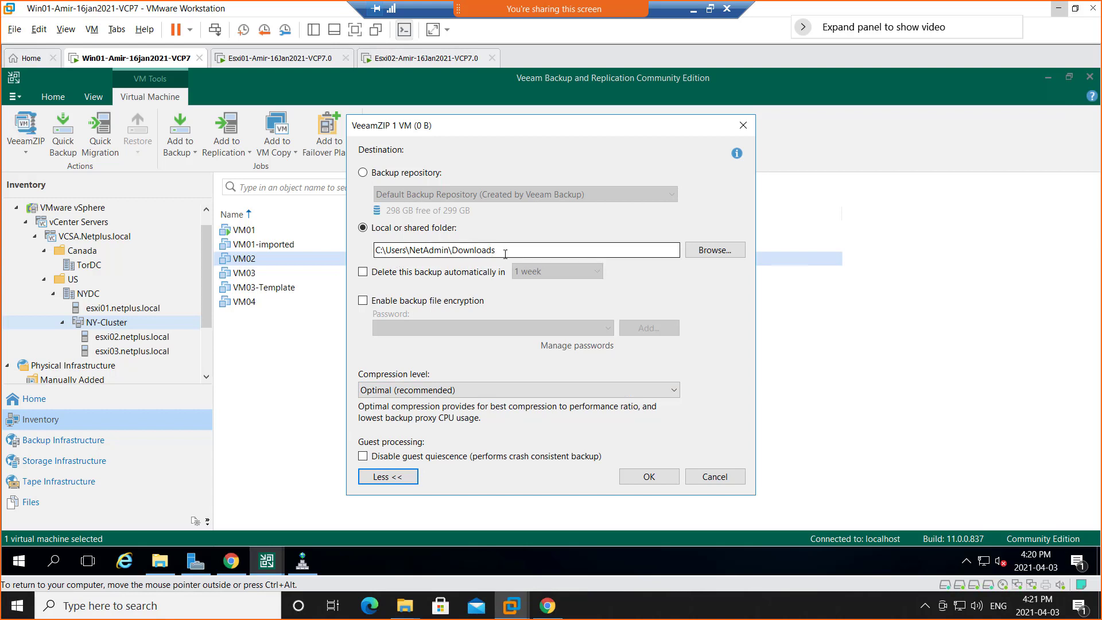
left_click(647, 477)
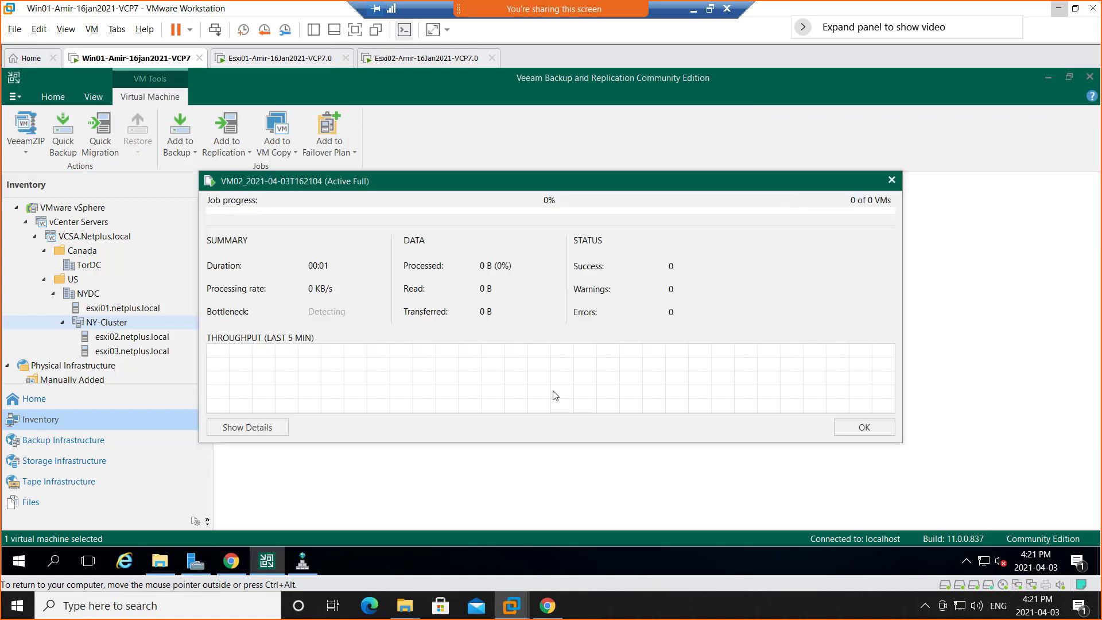
left_click(248, 430)
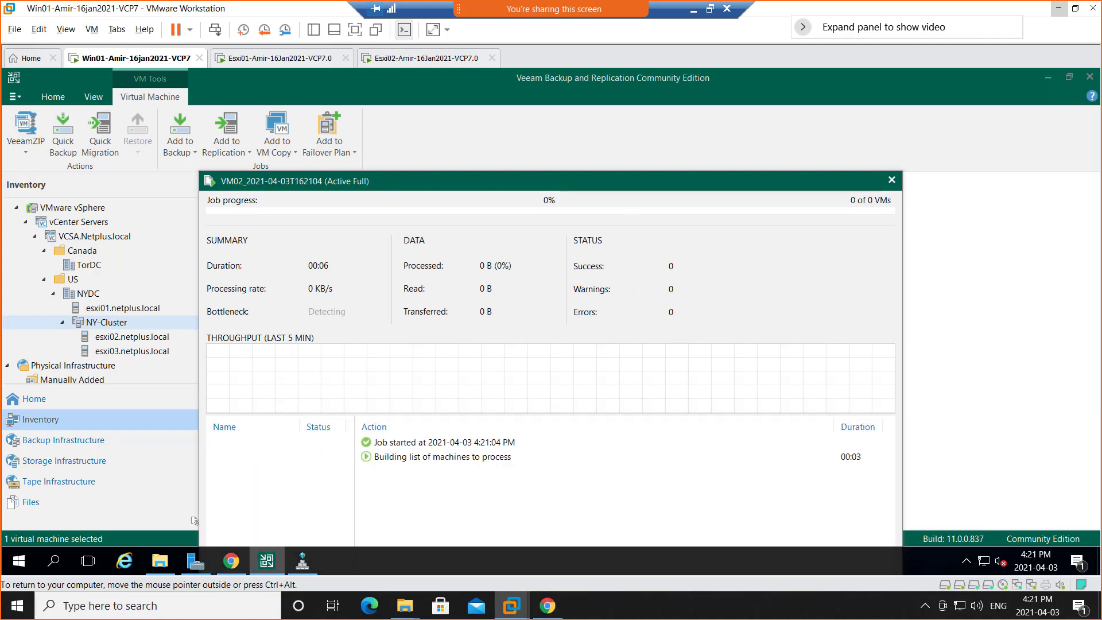
left_click_drag(568, 182, 588, 89)
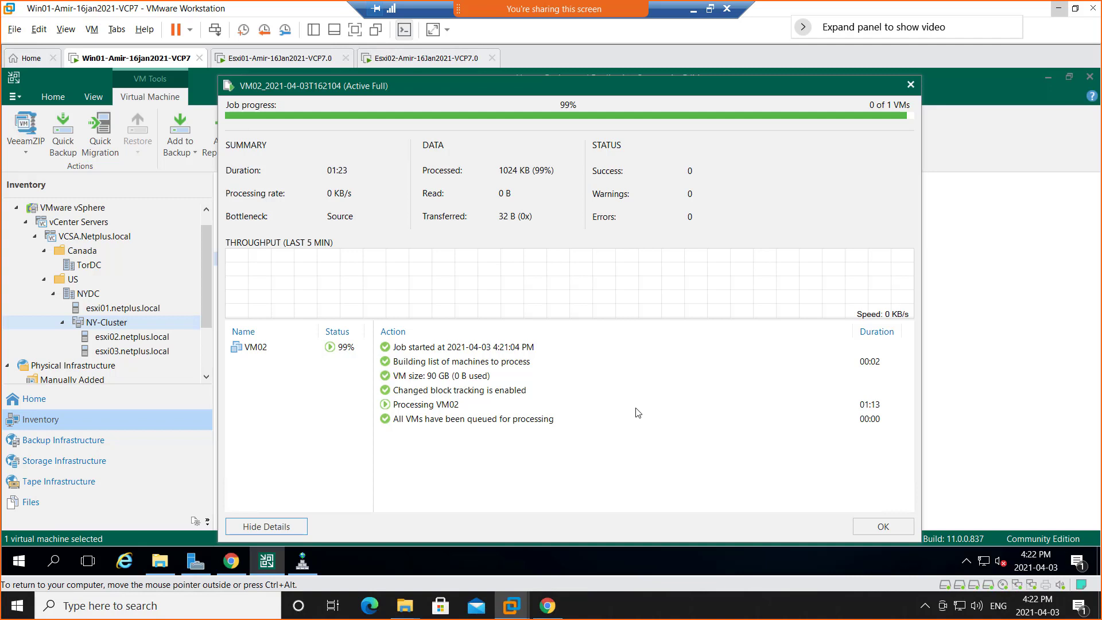
key("XF86MonBrightnessUp")
key("XF86MonBrightnessDown")
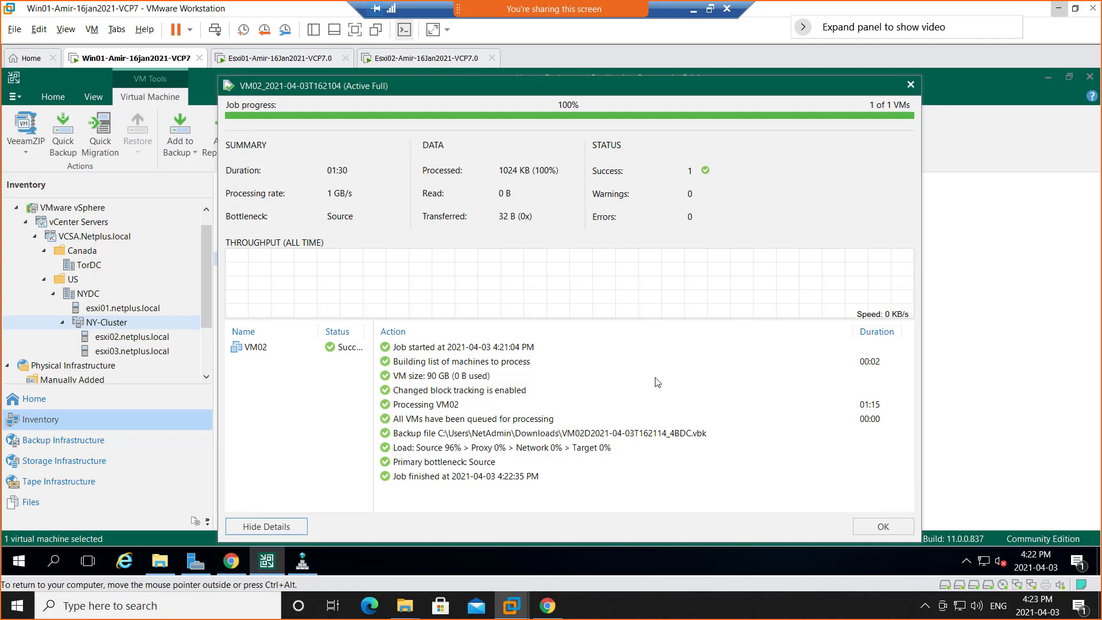
left_click(880, 528)
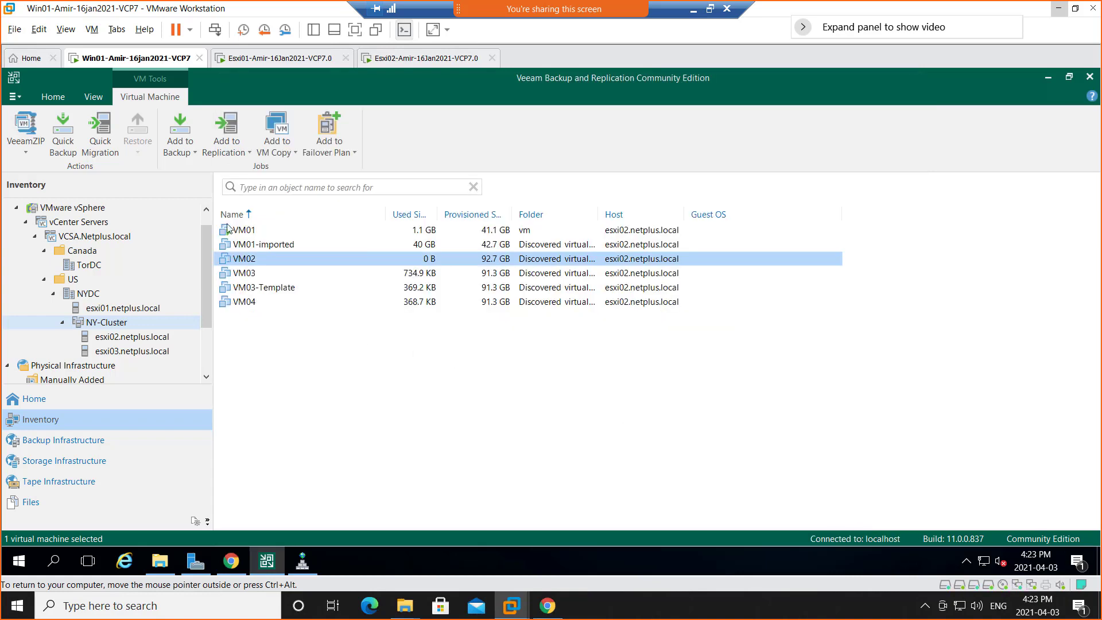
Back up VM01 with VeeamZIP to the same folder, C:\Users\NetAdmin\Downloads.
left_click(244, 231)
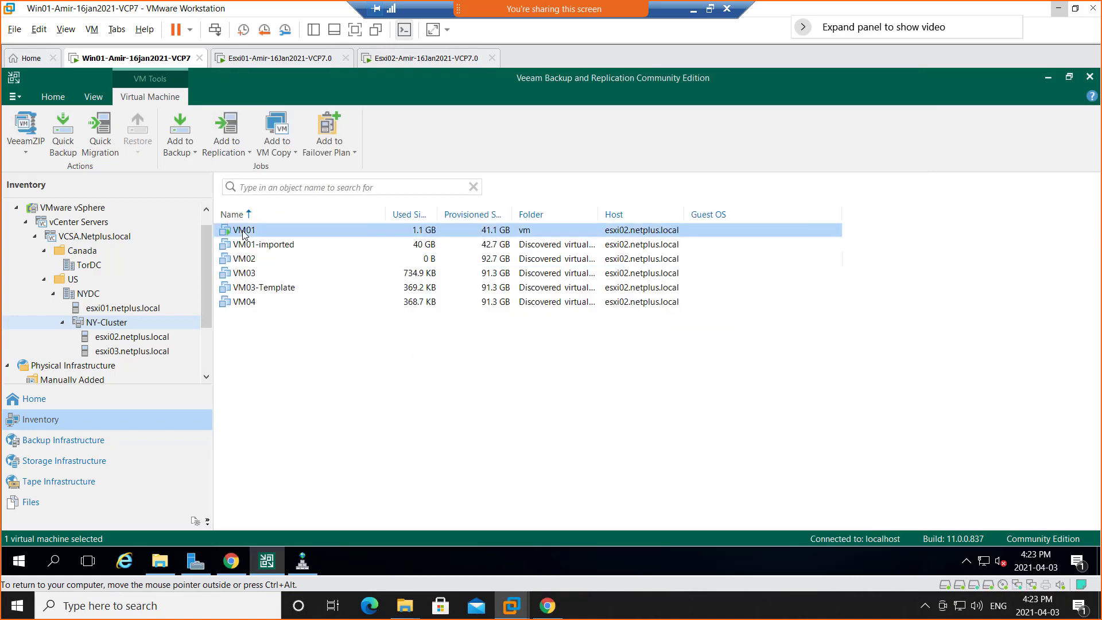
right_click(244, 231)
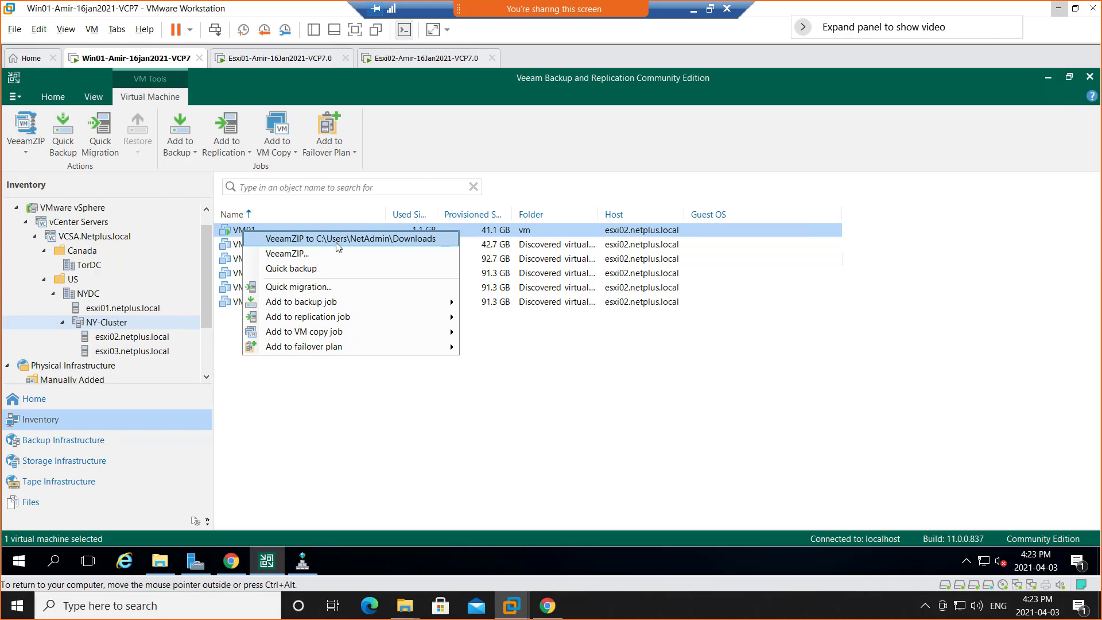
left_click(352, 242)
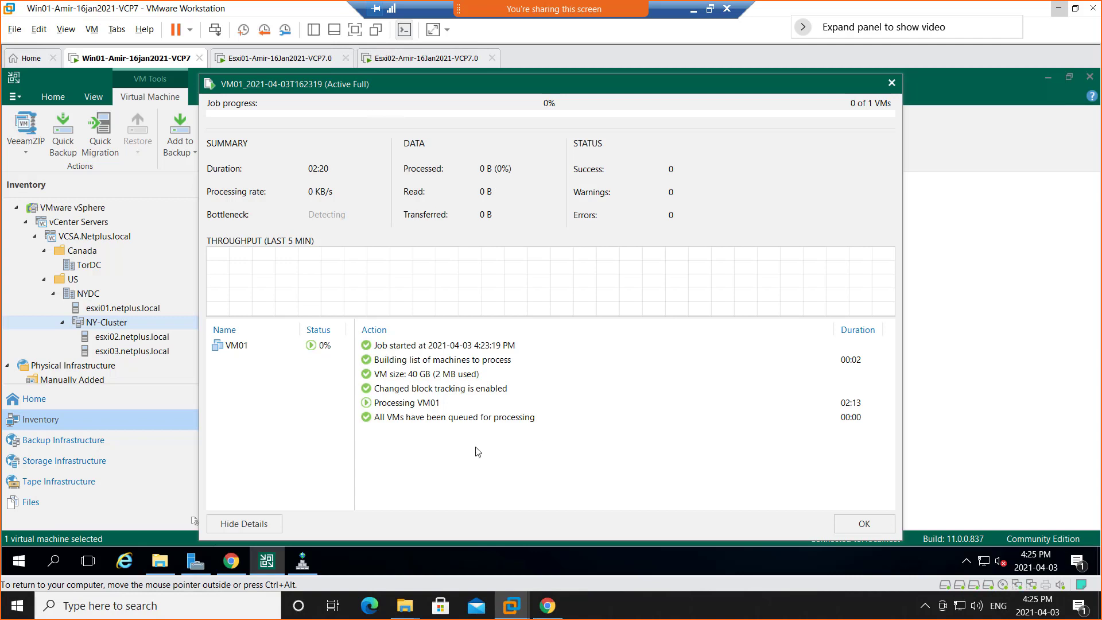
Check the VeeamZIP backup files in the Downloads folder with file name extensions shown.
left_click(159, 566)
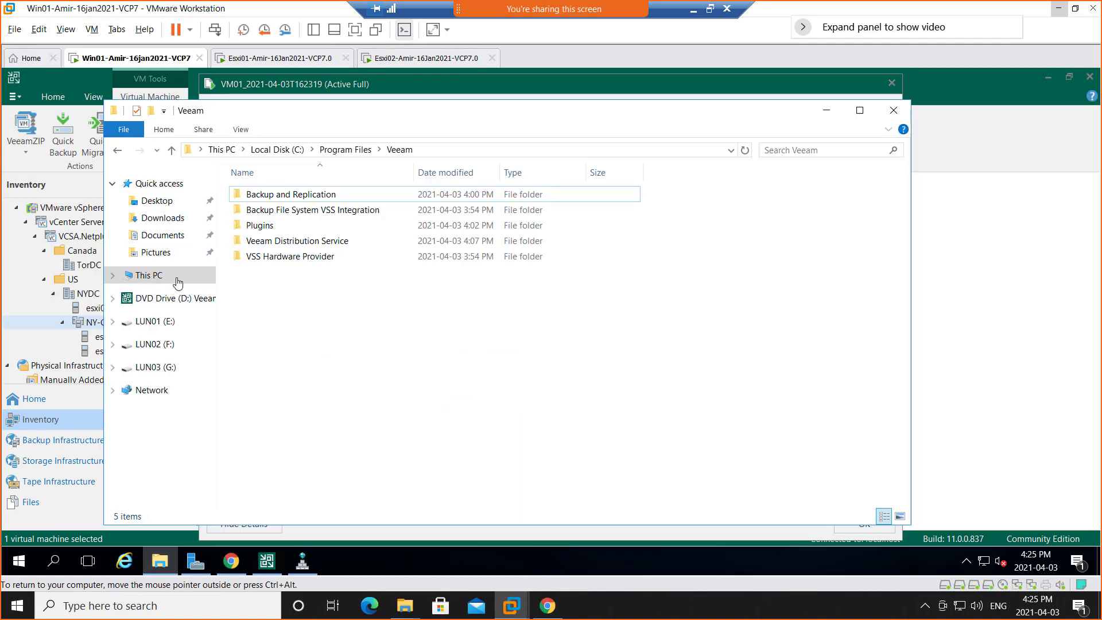
left_click(147, 222)
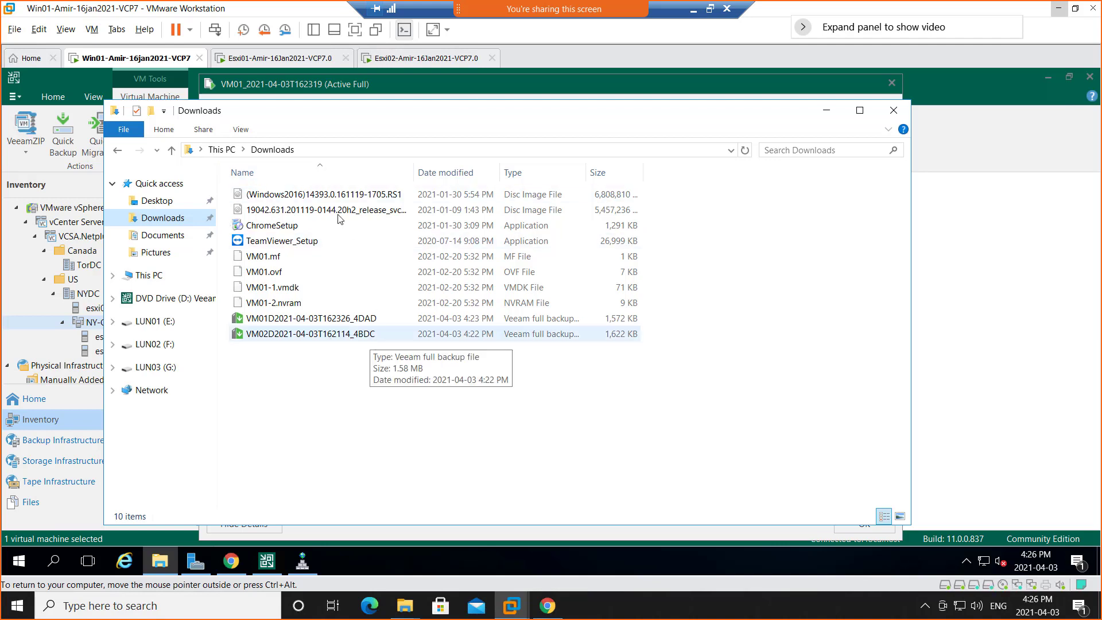
left_click(241, 129)
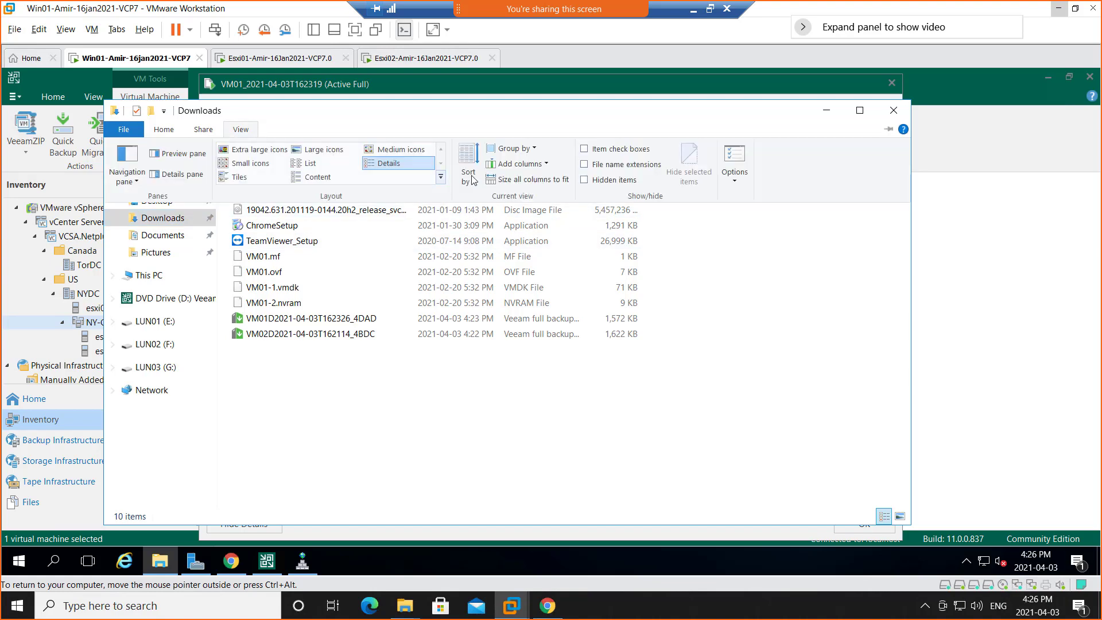
left_click(584, 167)
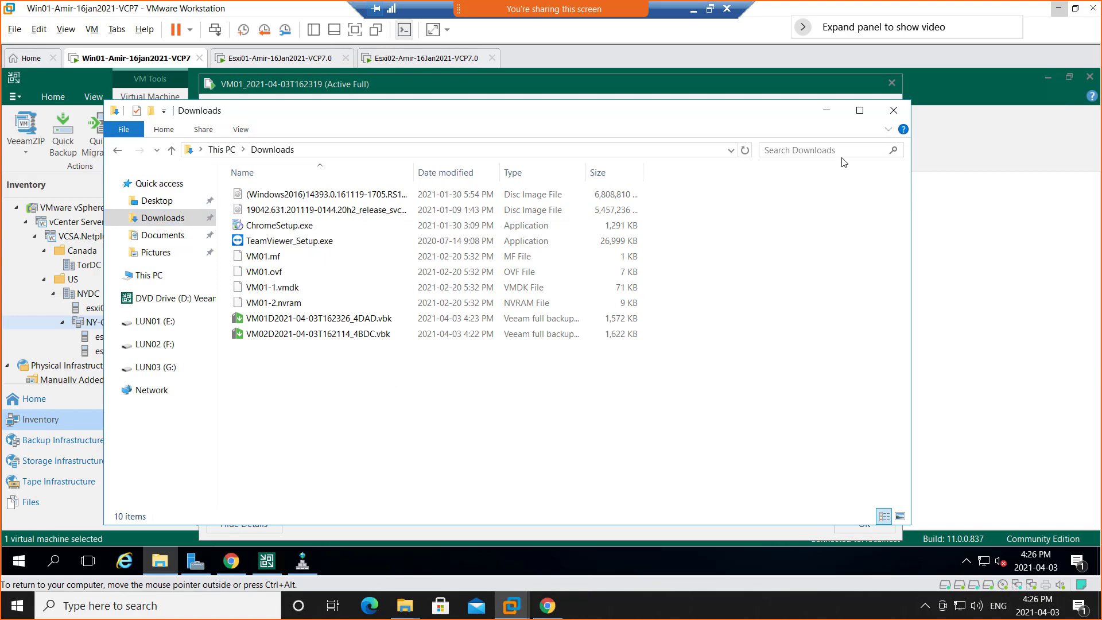
left_click(824, 114)
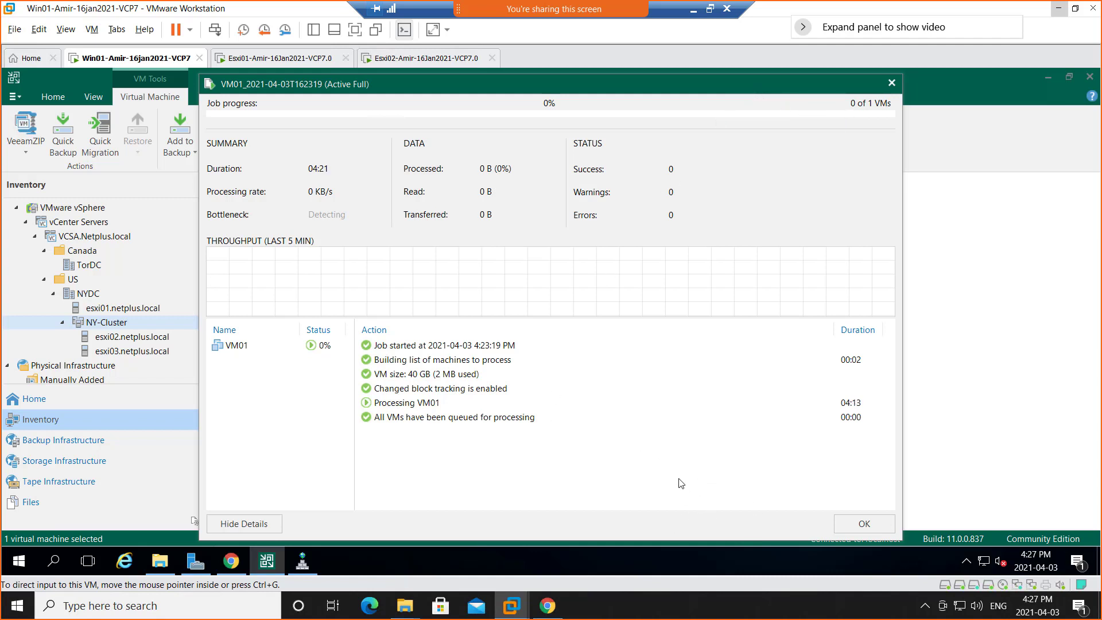
Dismiss the VM01 job progress window and select VMware vSphere in the inventory.
left_click(863, 526)
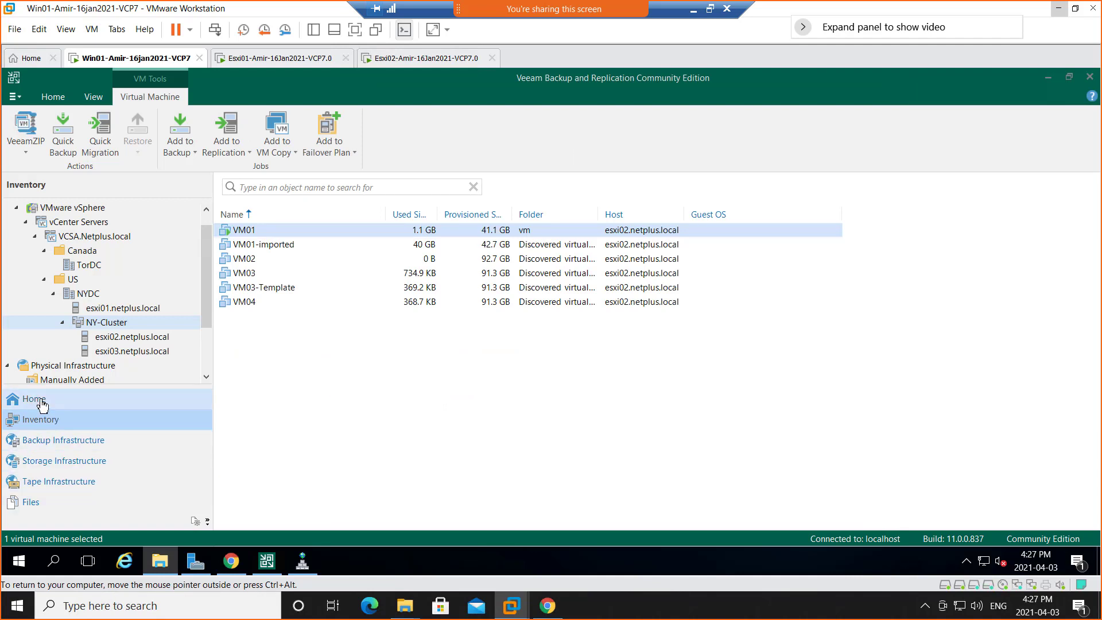
left_click(45, 210)
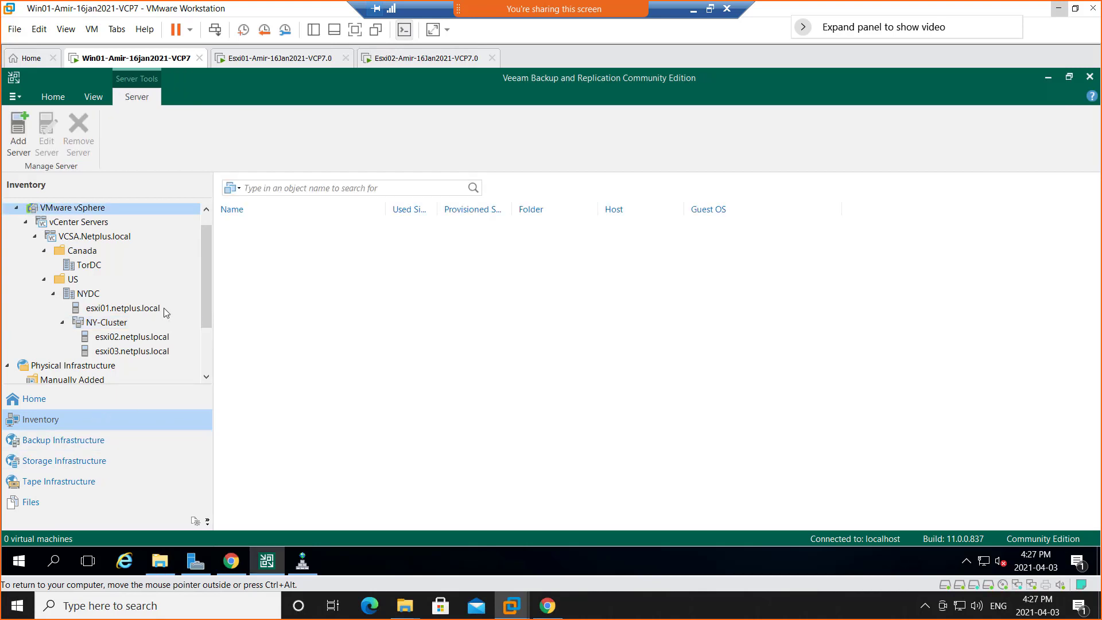
Browse the managed VMware vSphere servers in the backup infrastructure, down to NY-Cluster under VCSA.Netplus.local.
scroll(166, 312, "down", 2)
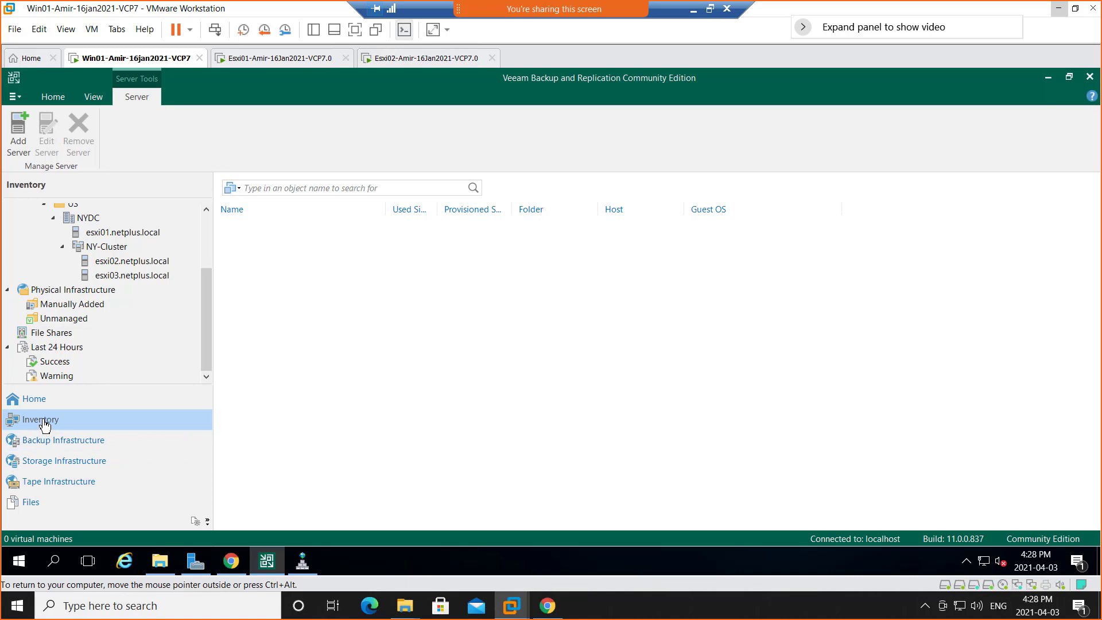
left_click(45, 445)
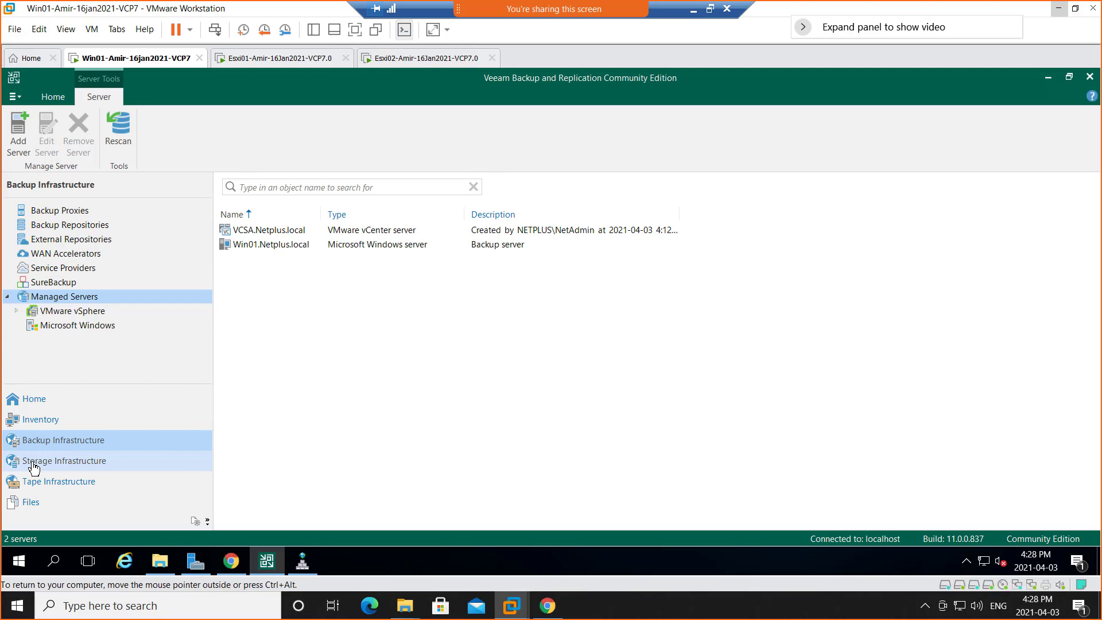
left_click(16, 311)
double_click(55, 328)
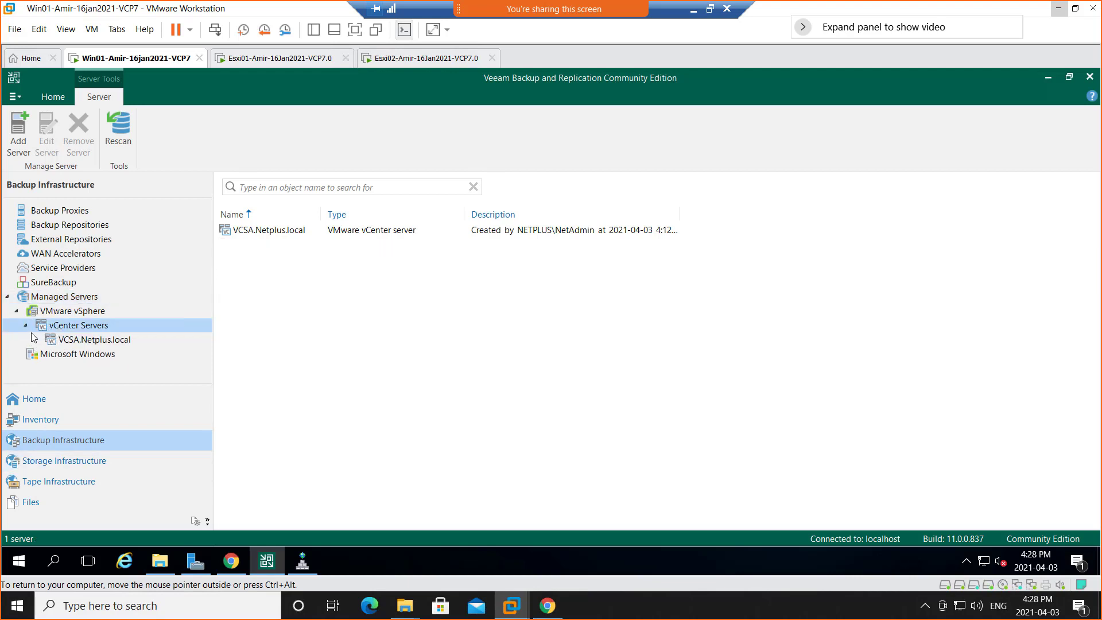
left_click(77, 342)
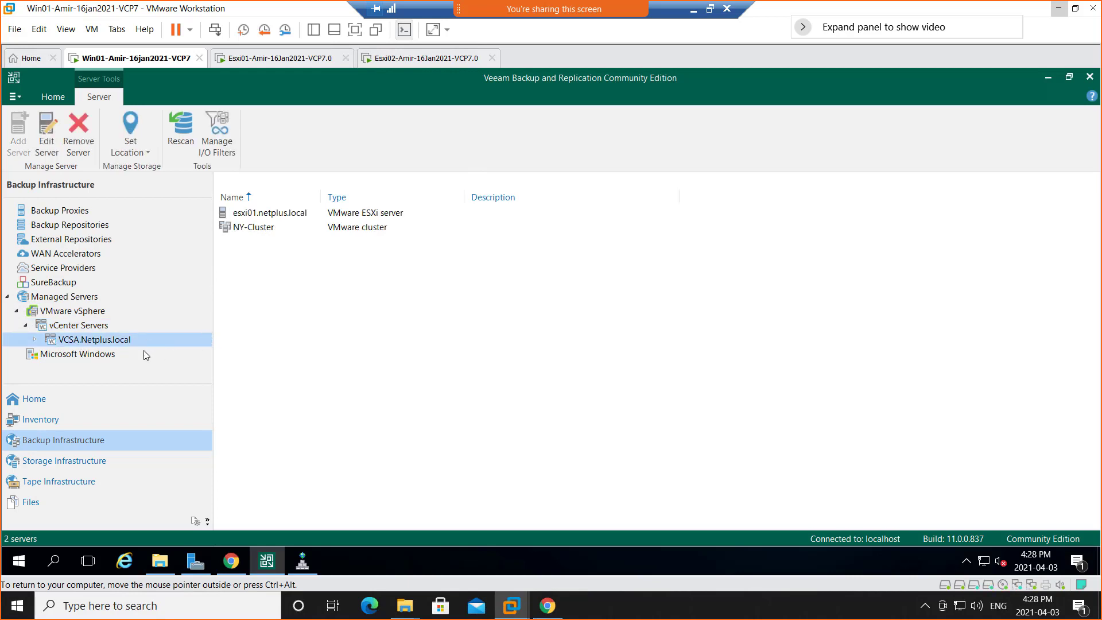
double_click(61, 343)
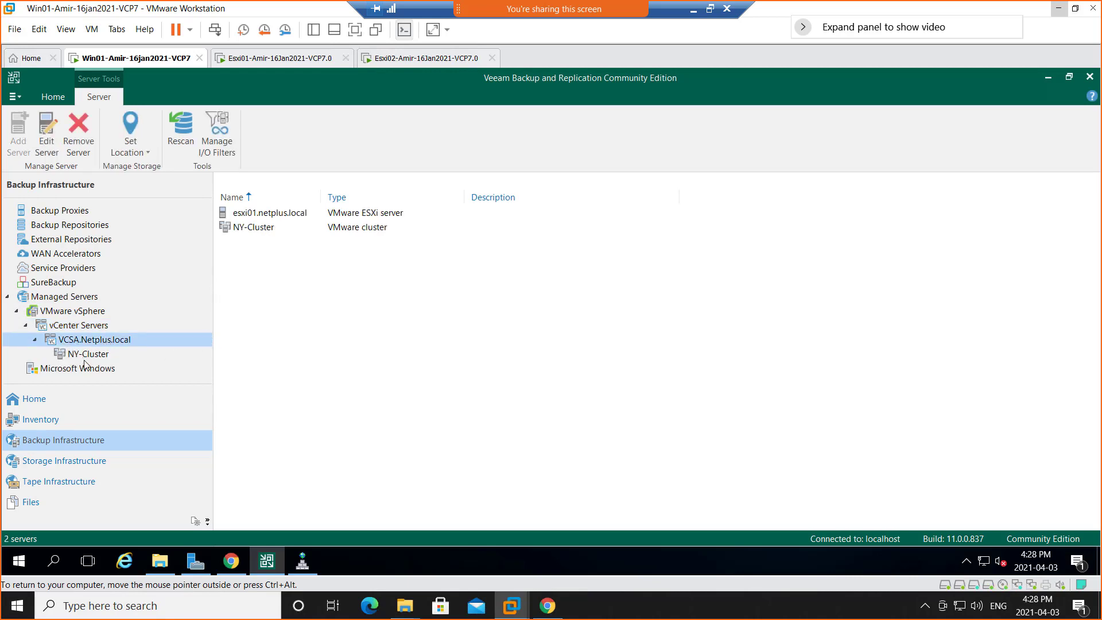
left_click(86, 356)
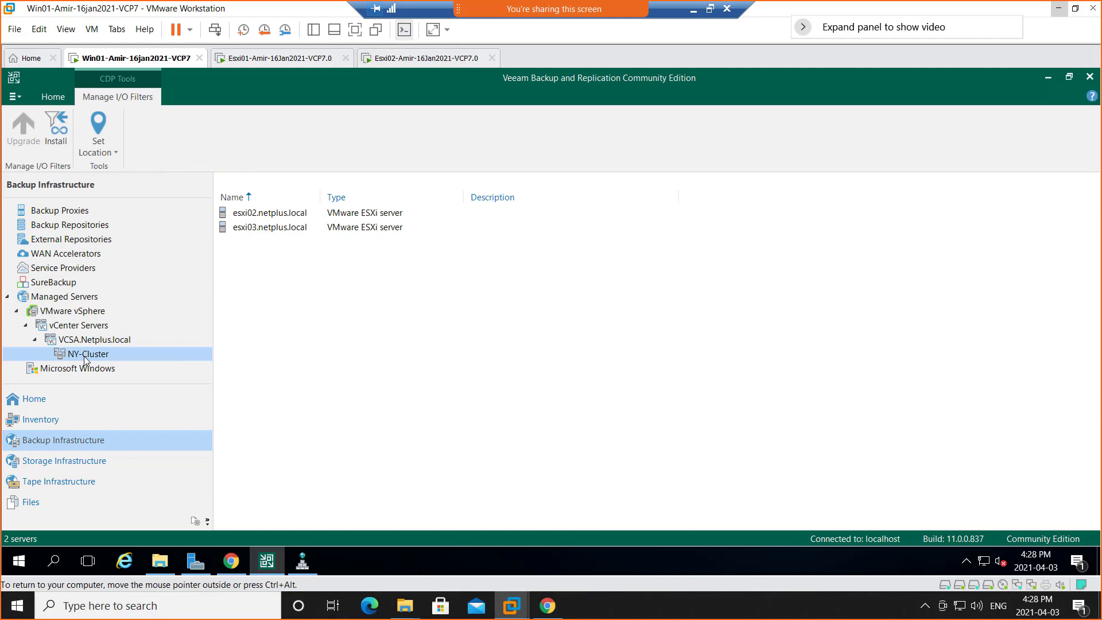
Look over the Storage Infrastructure and Tape Infrastructure views.
left_click(60, 468)
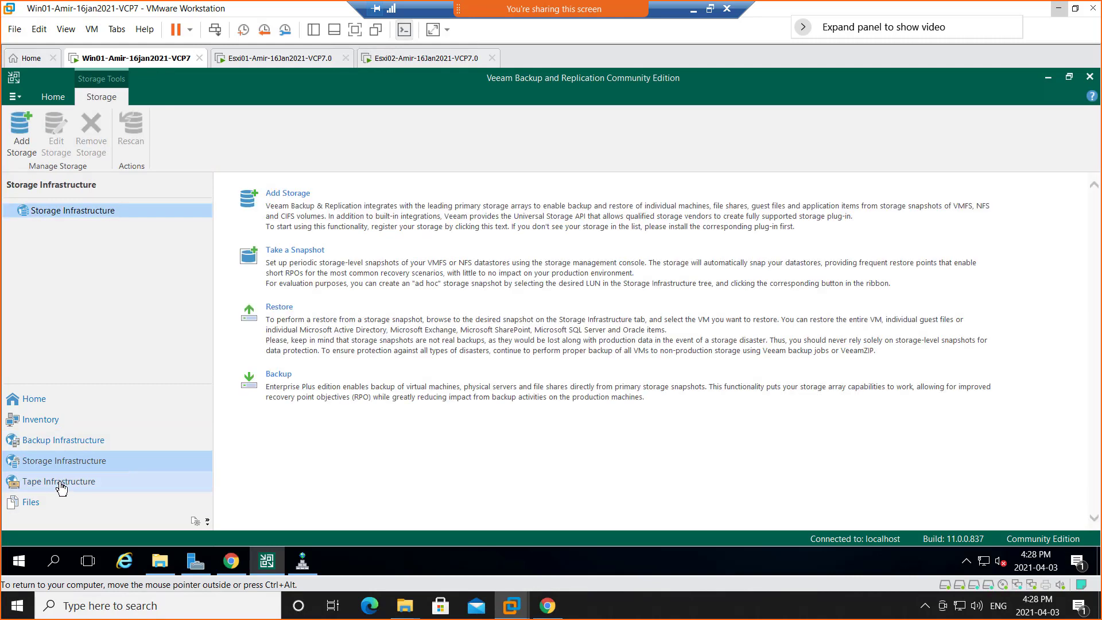
left_click(61, 487)
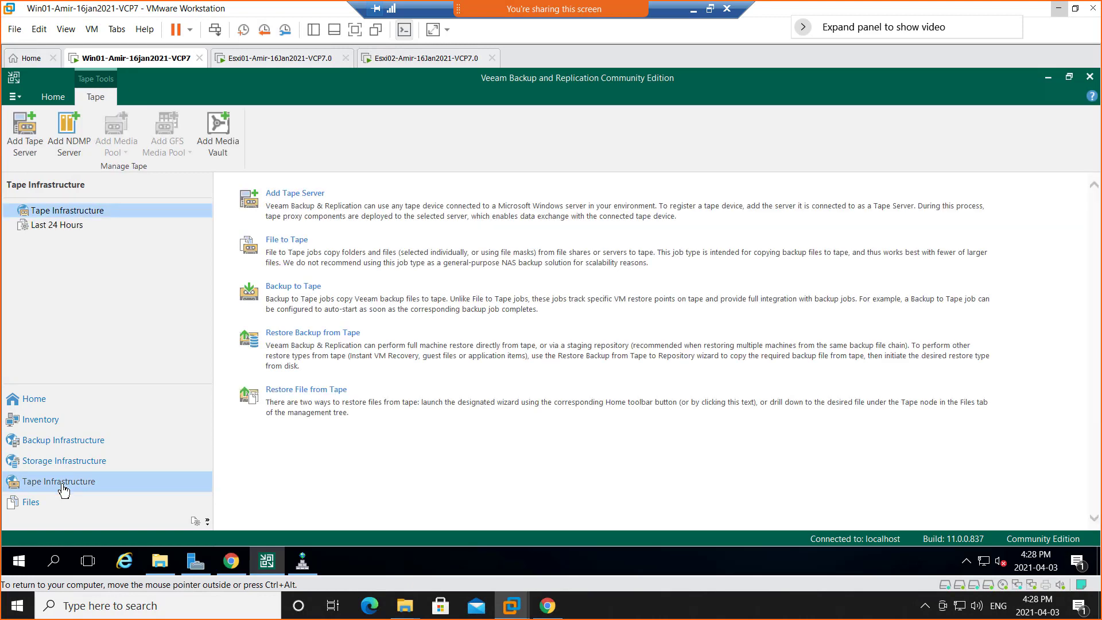
left_click(208, 524)
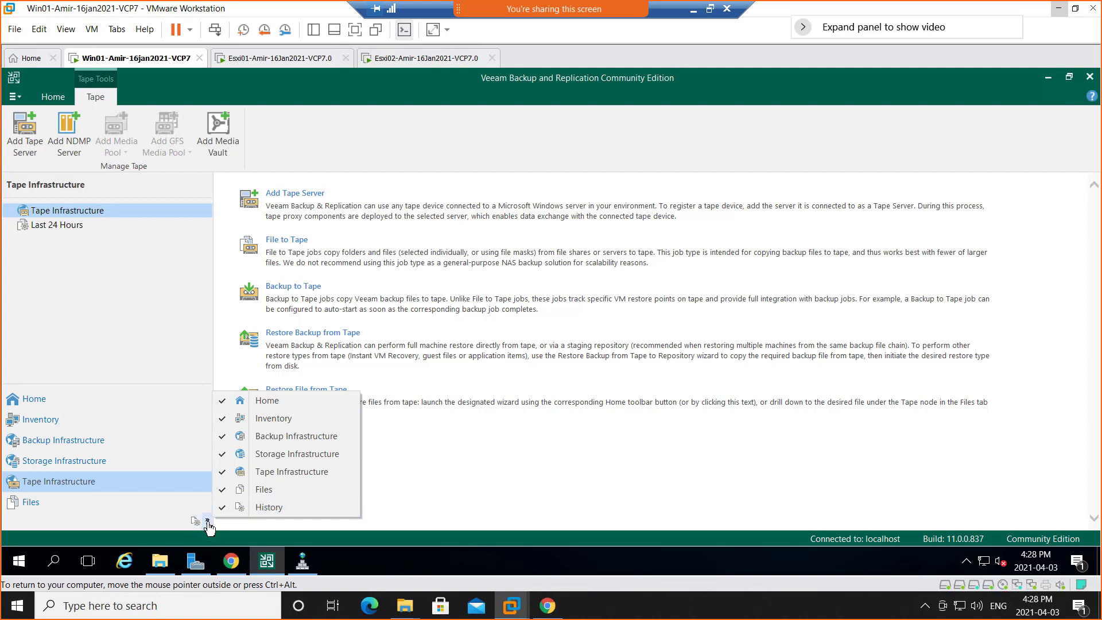
left_click(277, 513)
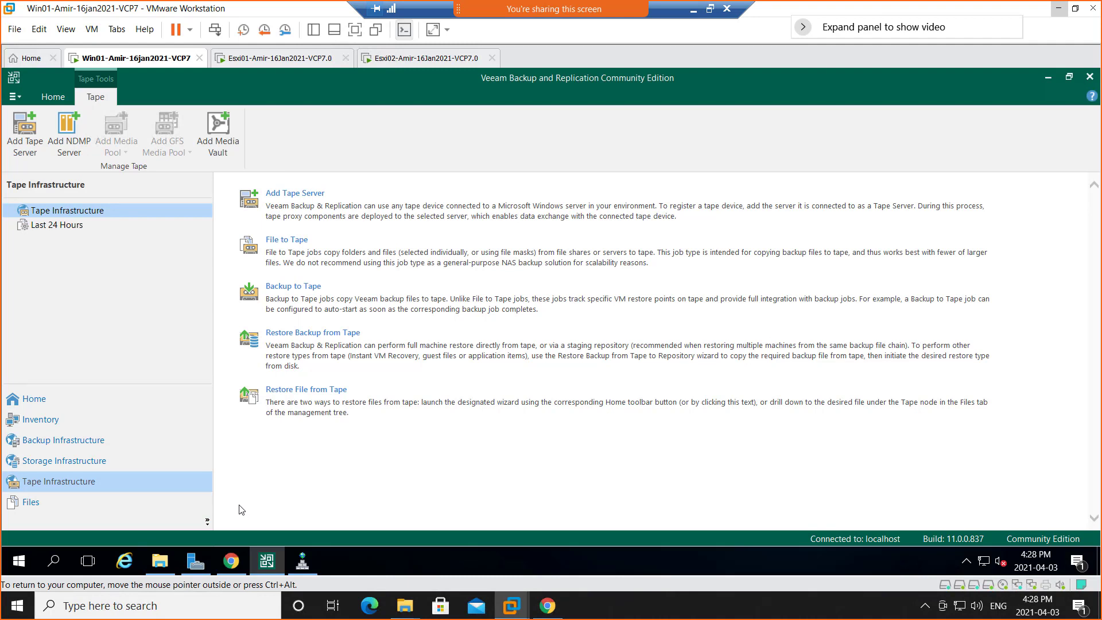
left_click(58, 225)
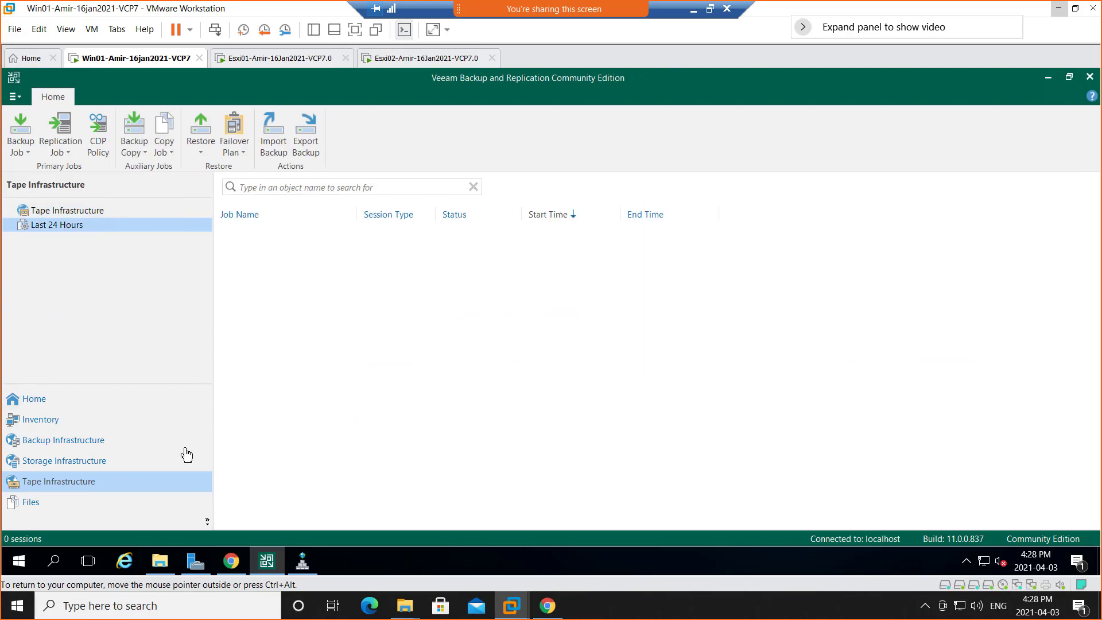
left_click(207, 524)
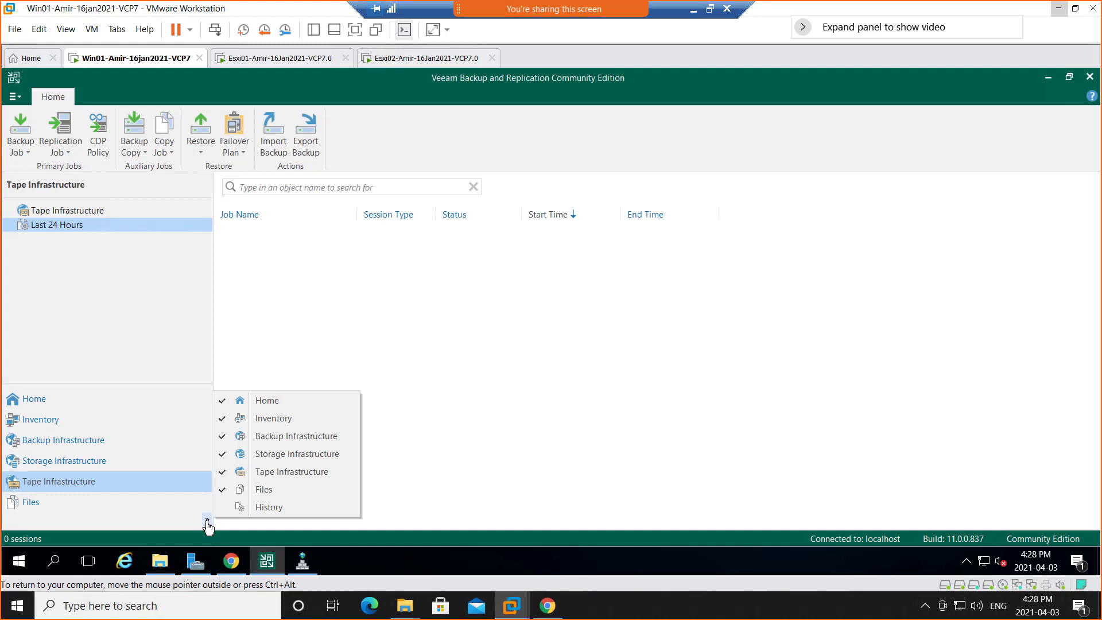
left_click(271, 508)
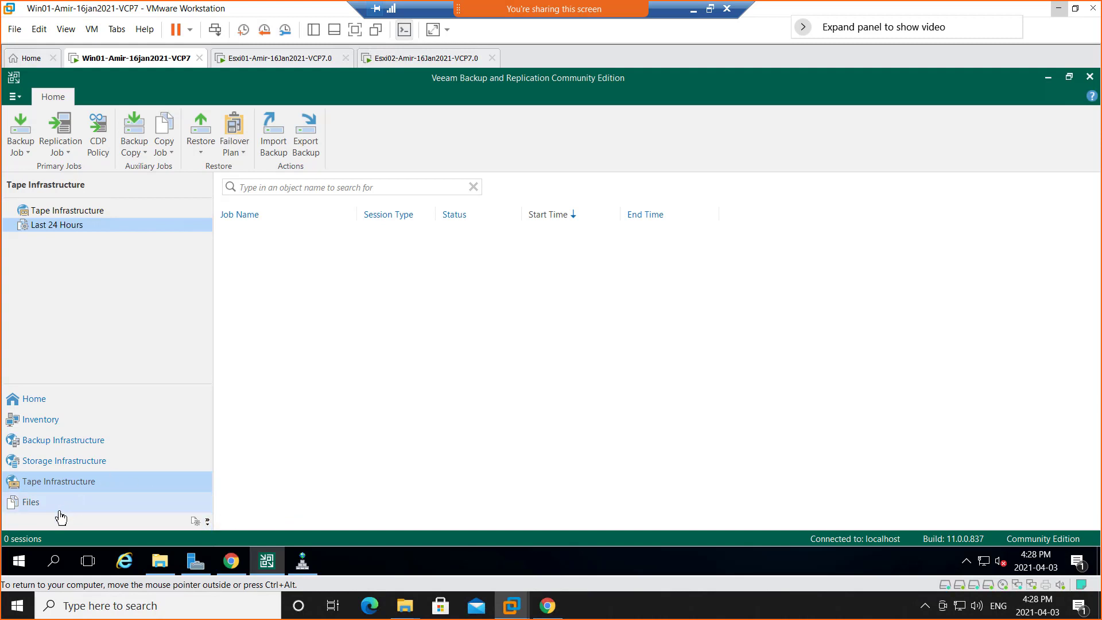
Open the backup job history and examine the VM01 session's log and its per-VM details.
left_click(195, 521)
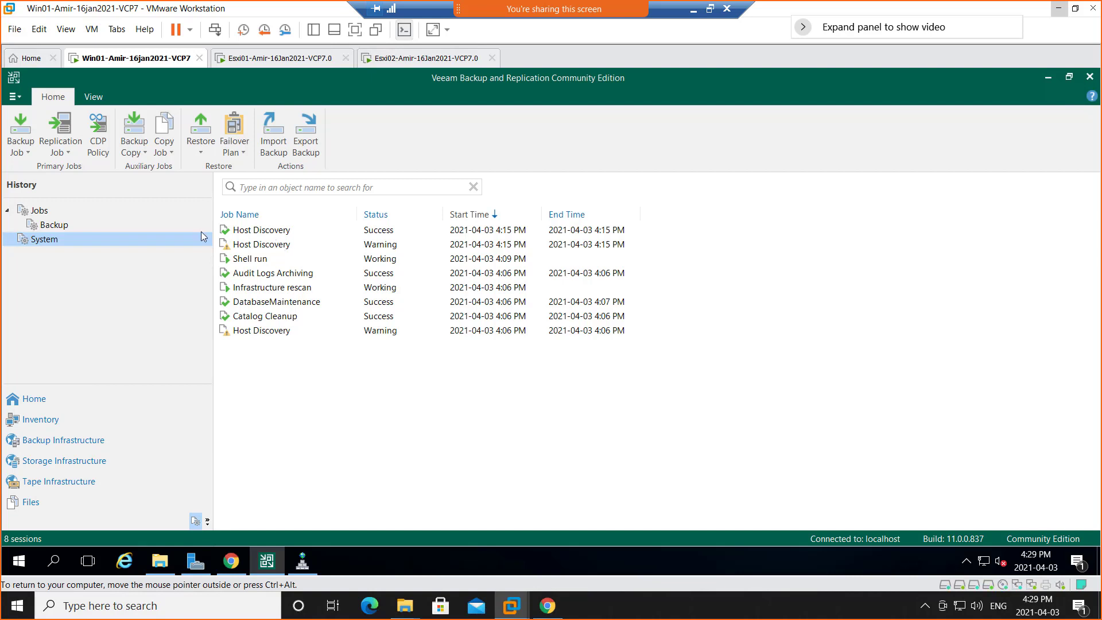
left_click(57, 228)
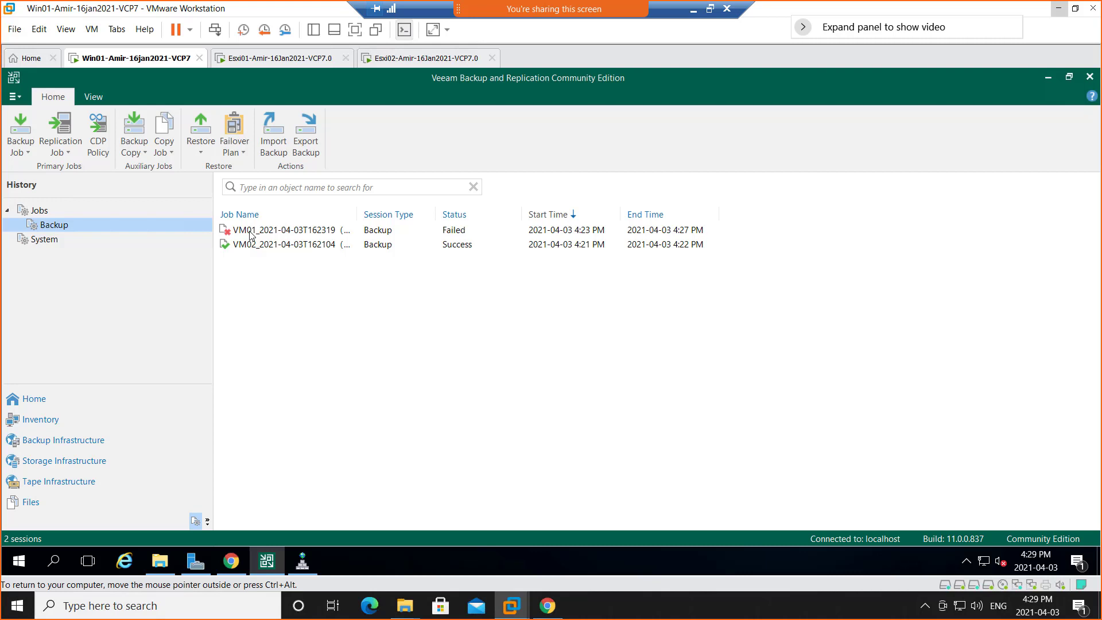
left_click(418, 235)
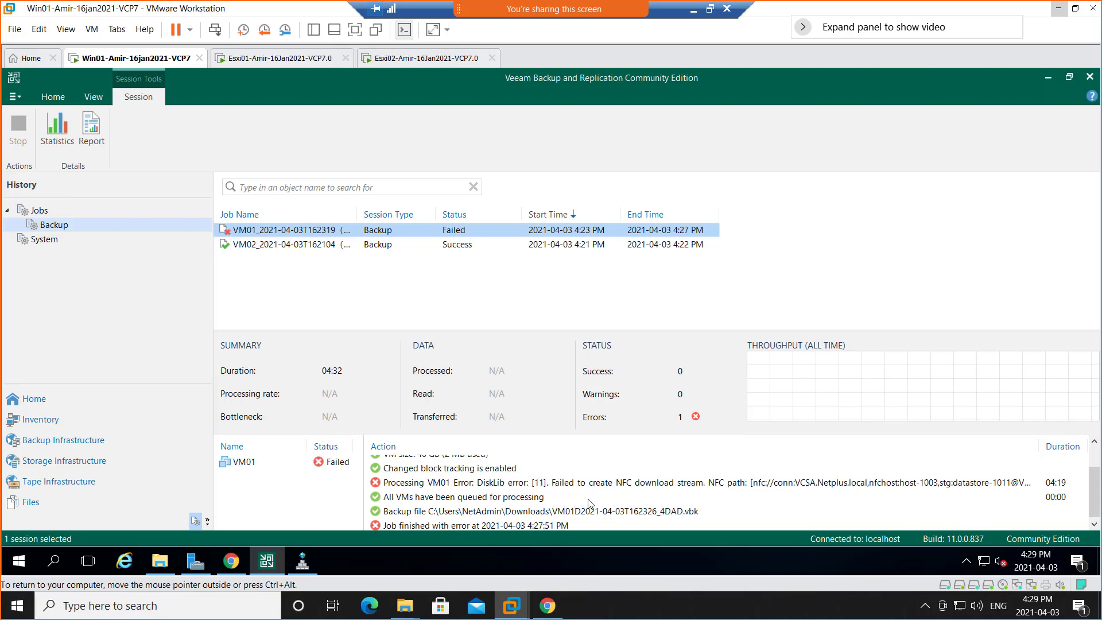
left_click(484, 528)
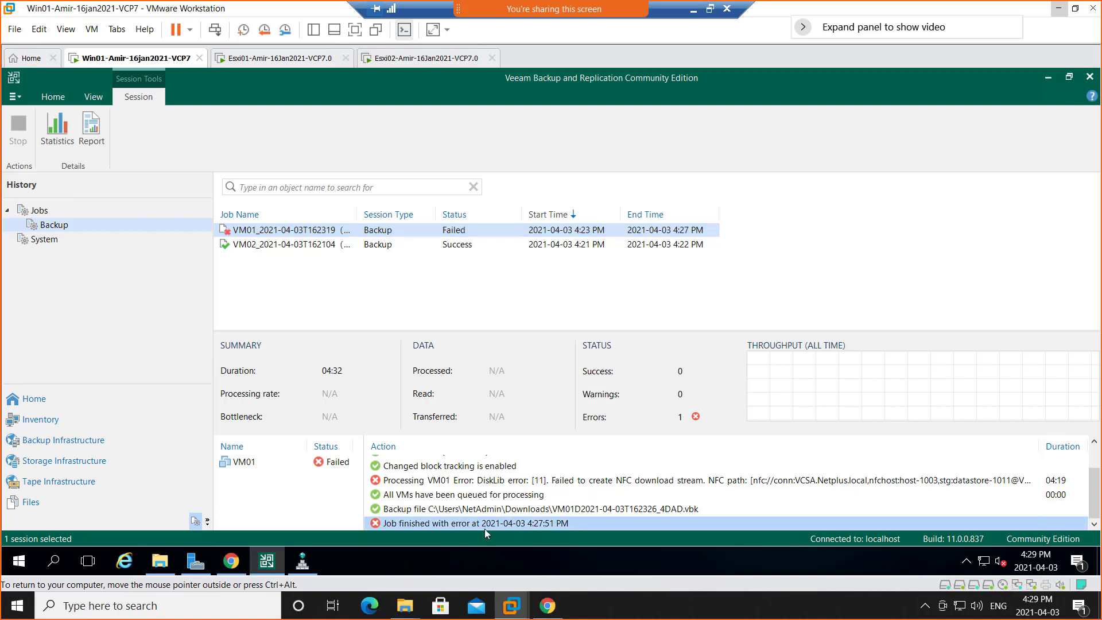
left_click(344, 467)
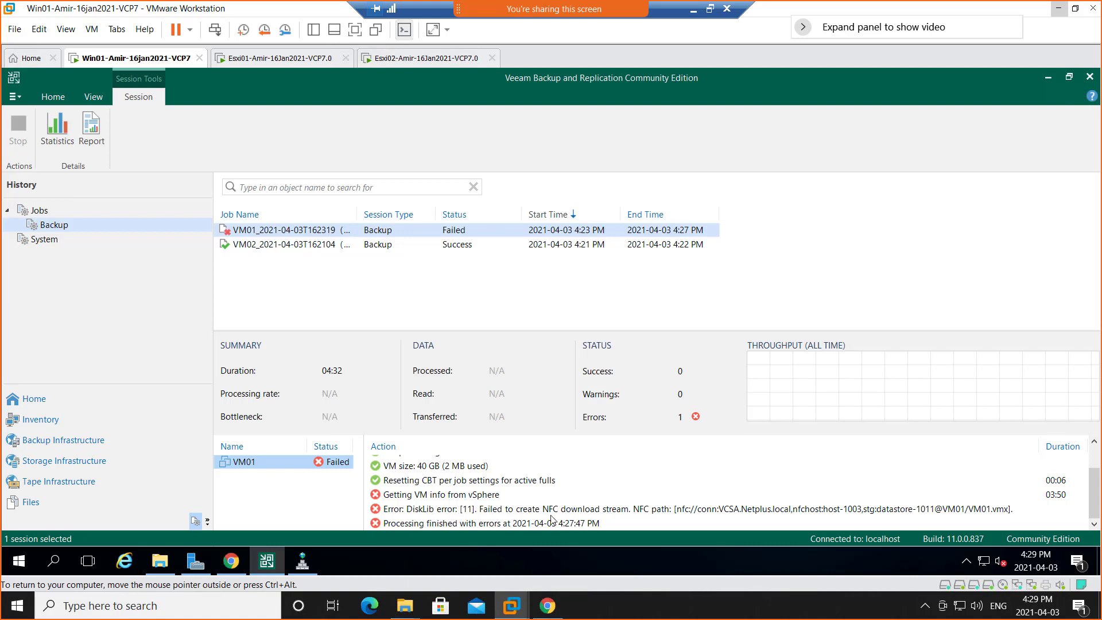
Copy the DiskLib error line from VM01's processing log to the clipboard.
left_click(386, 511)
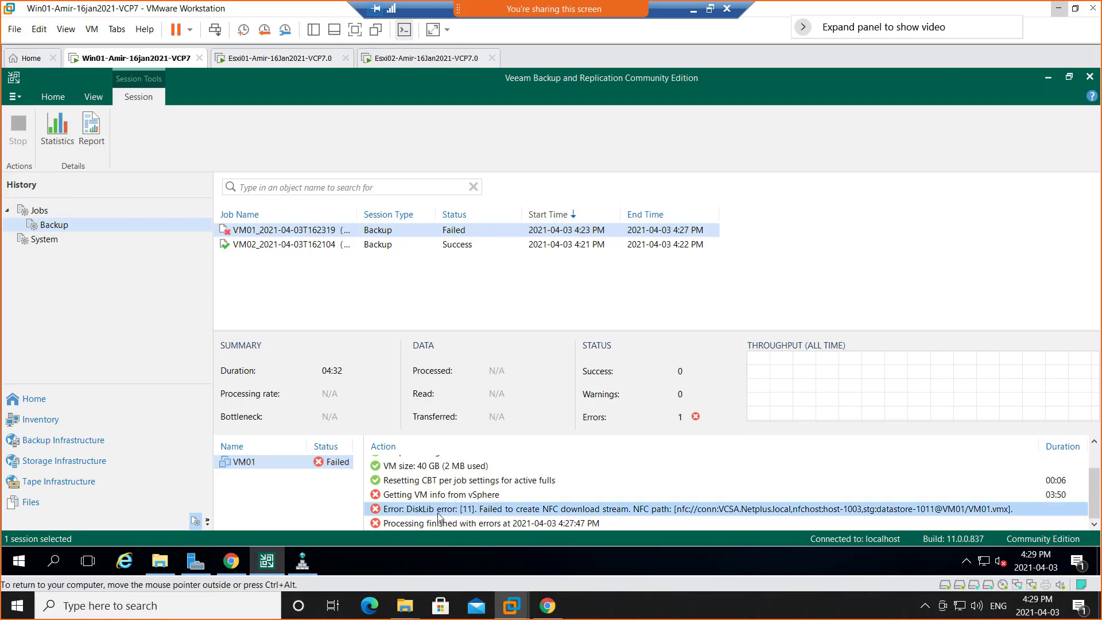
right_click(544, 515)
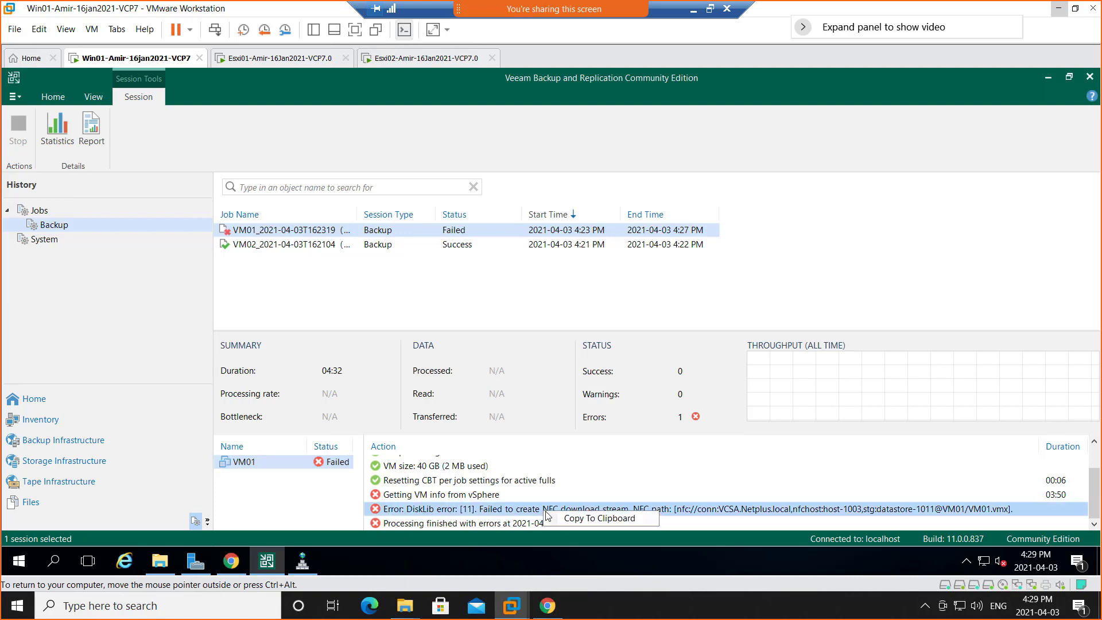
left_click(576, 519)
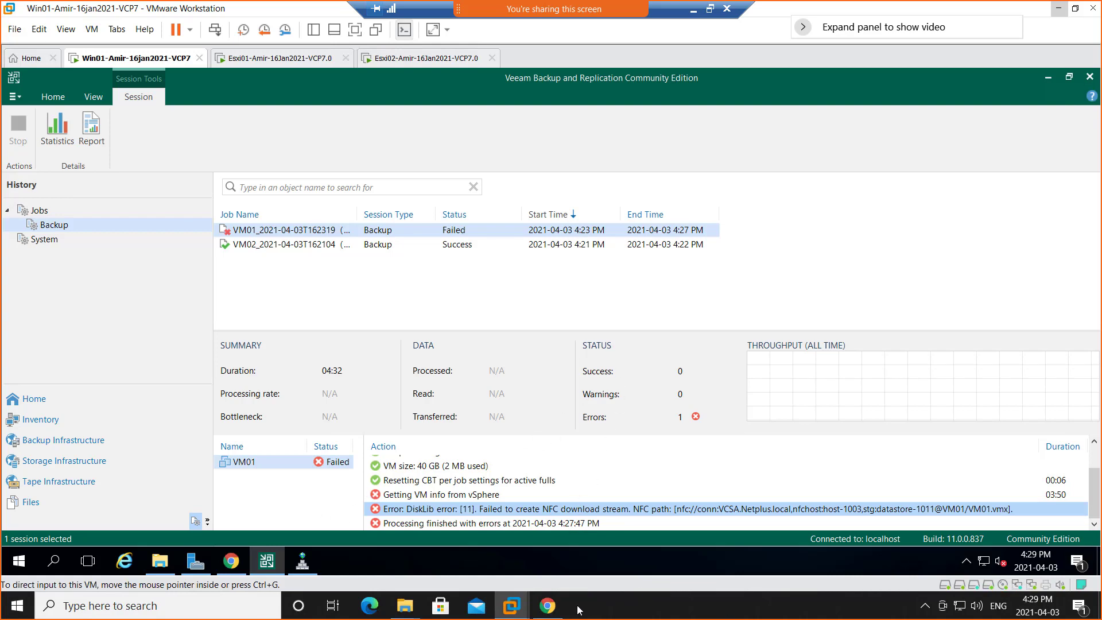
Search Google in Chrome for the copied error and read the Veeam R&D Forums thread "Error: NFC storage connection is unavailable".
left_click(547, 607)
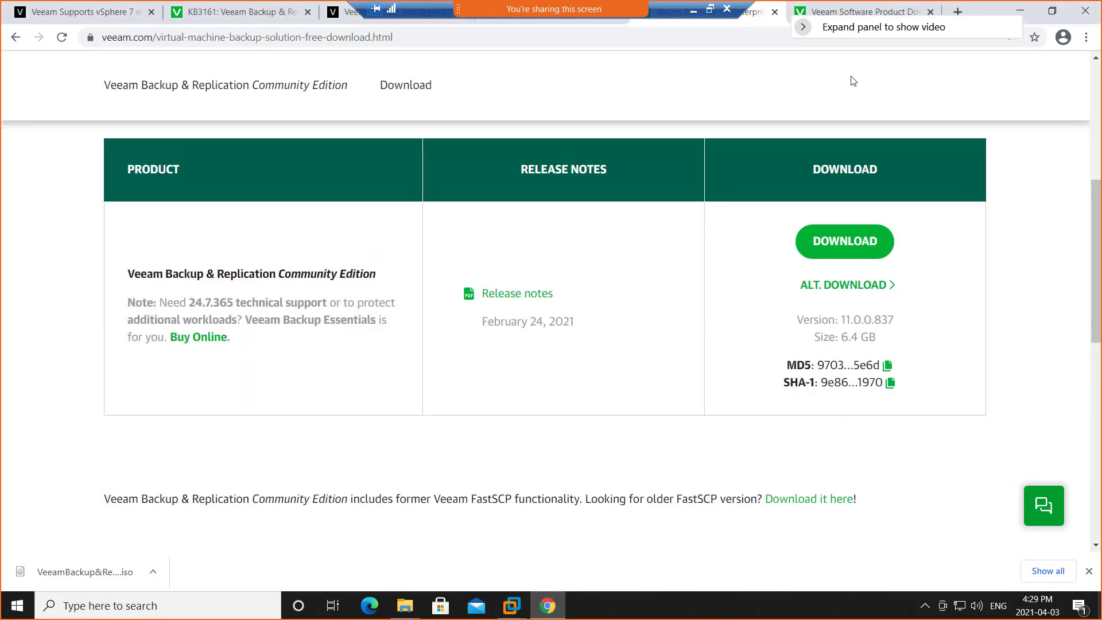
left_click(957, 12)
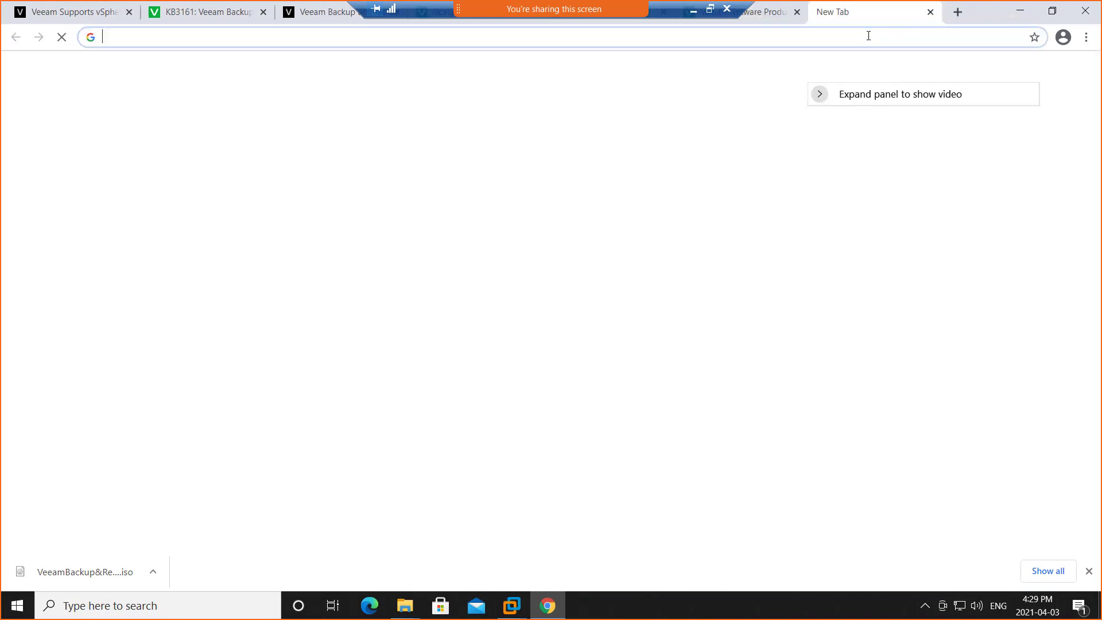
key("ctrl+v")
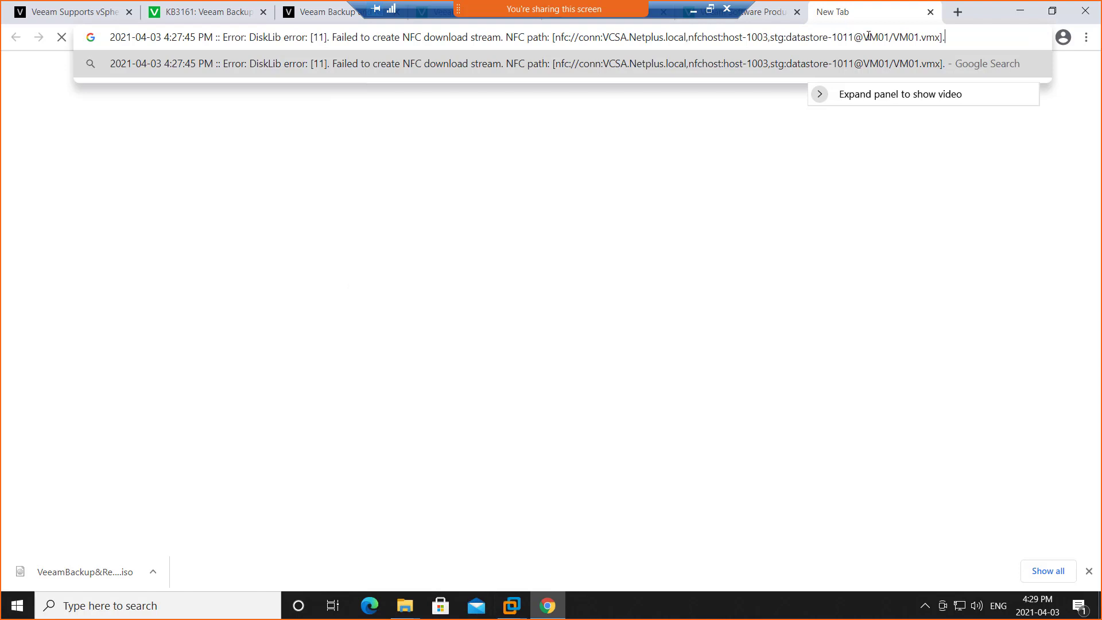
key("Return")
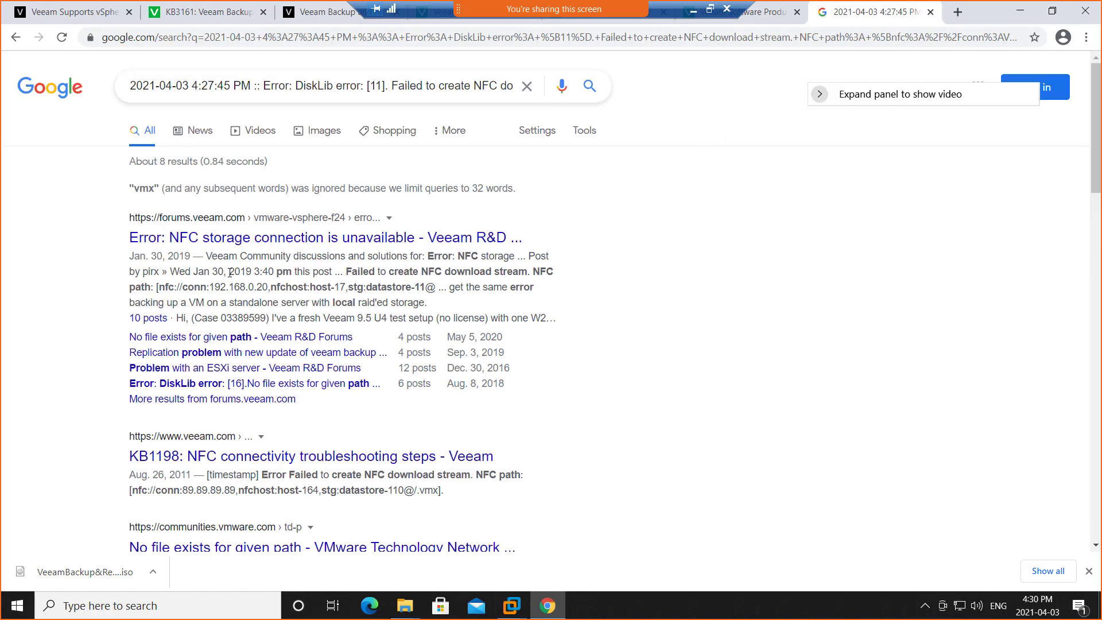
left_click(307, 238)
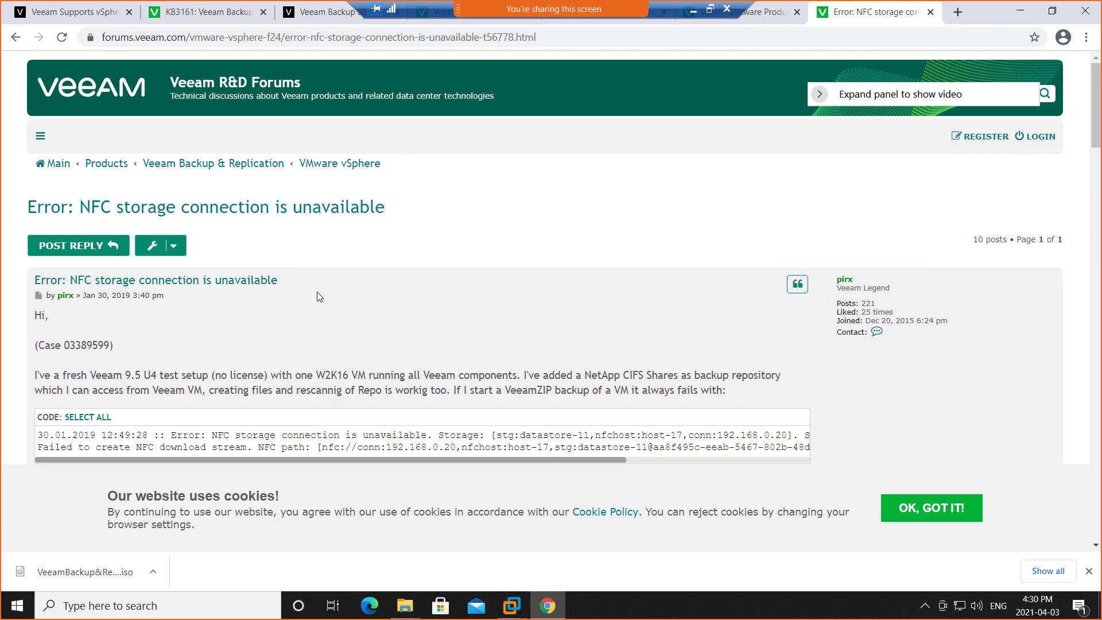
scroll(318, 293, "down", 6)
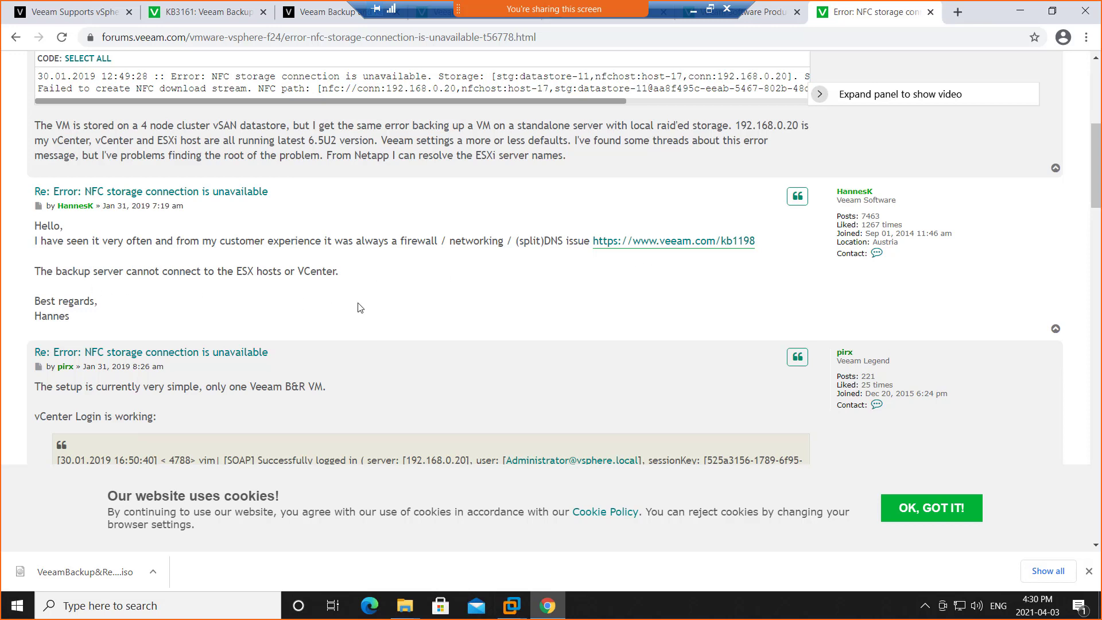
Dismiss the forum's cookie notice and read the replies in the NFC storage connection thread for suggested causes and fixes.
scroll(360, 308, "down", 2)
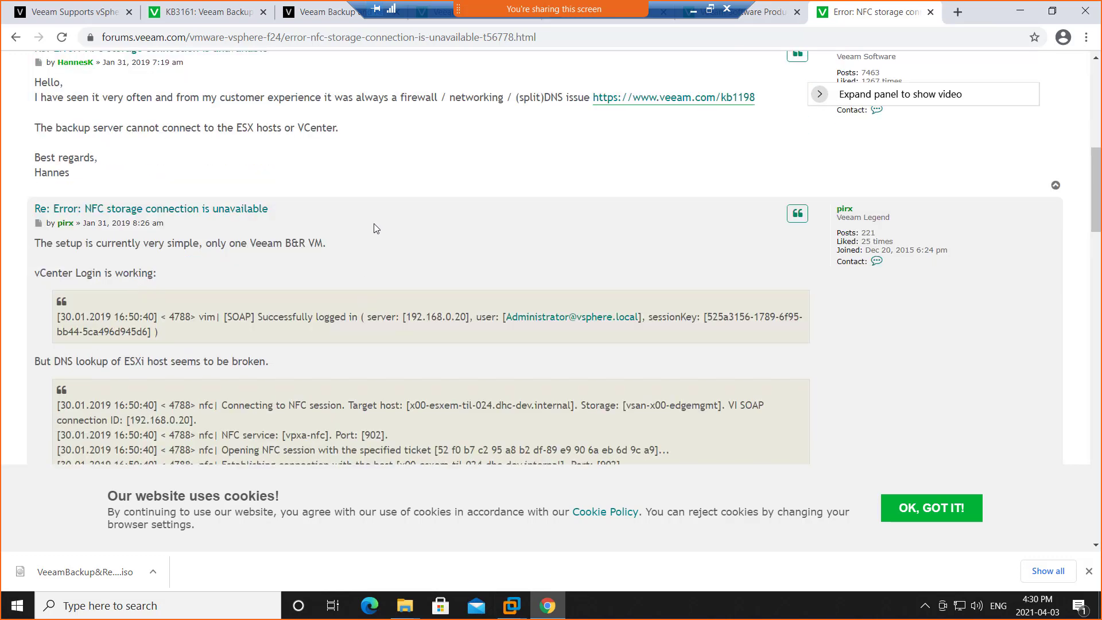
left_click(908, 506)
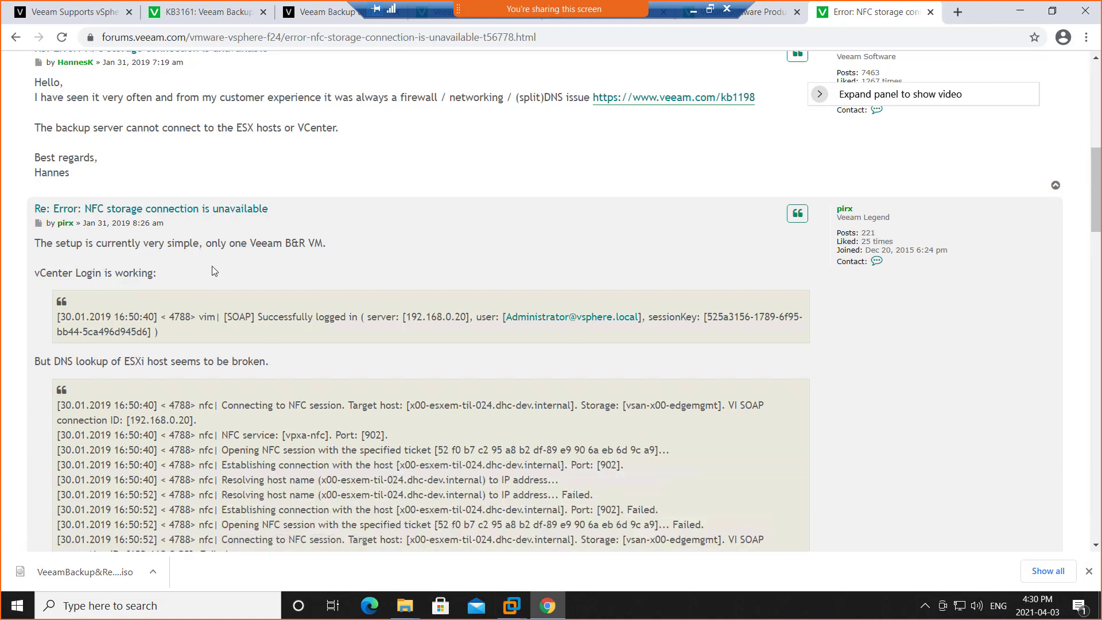
scroll(235, 325, "down", 6)
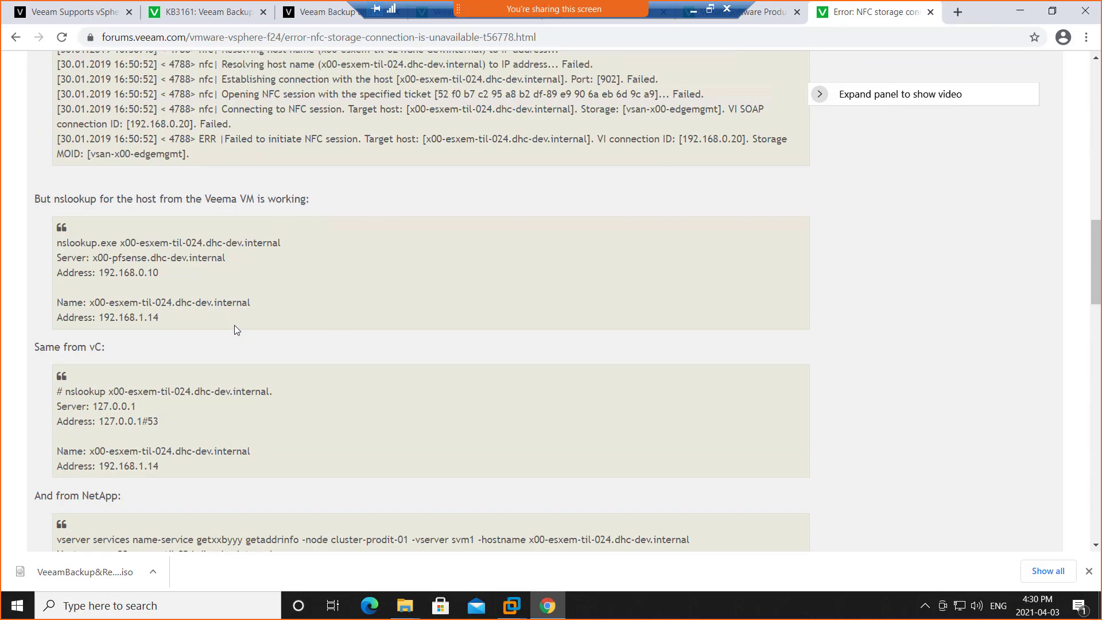
scroll(213, 278, "down", 1)
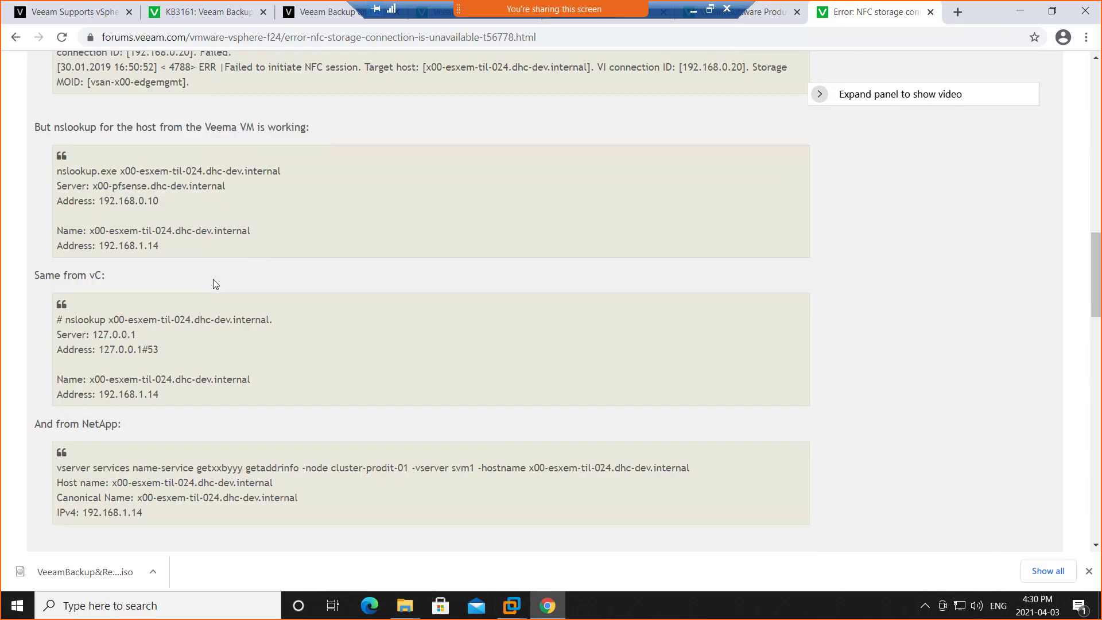
scroll(212, 279, "down", 5)
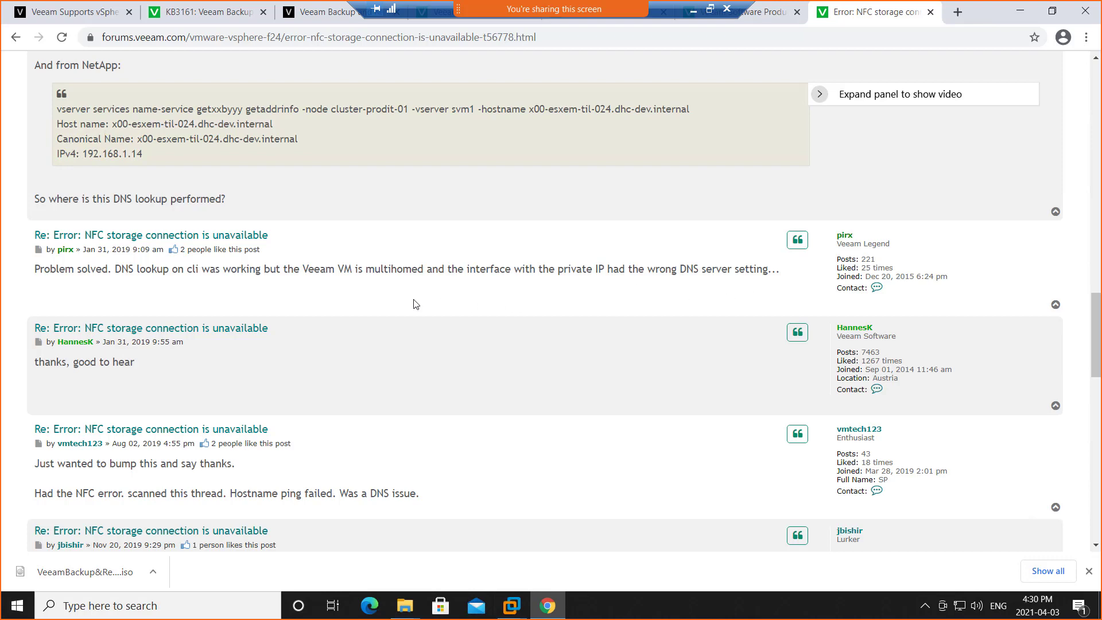
scroll(173, 298, "down", 2)
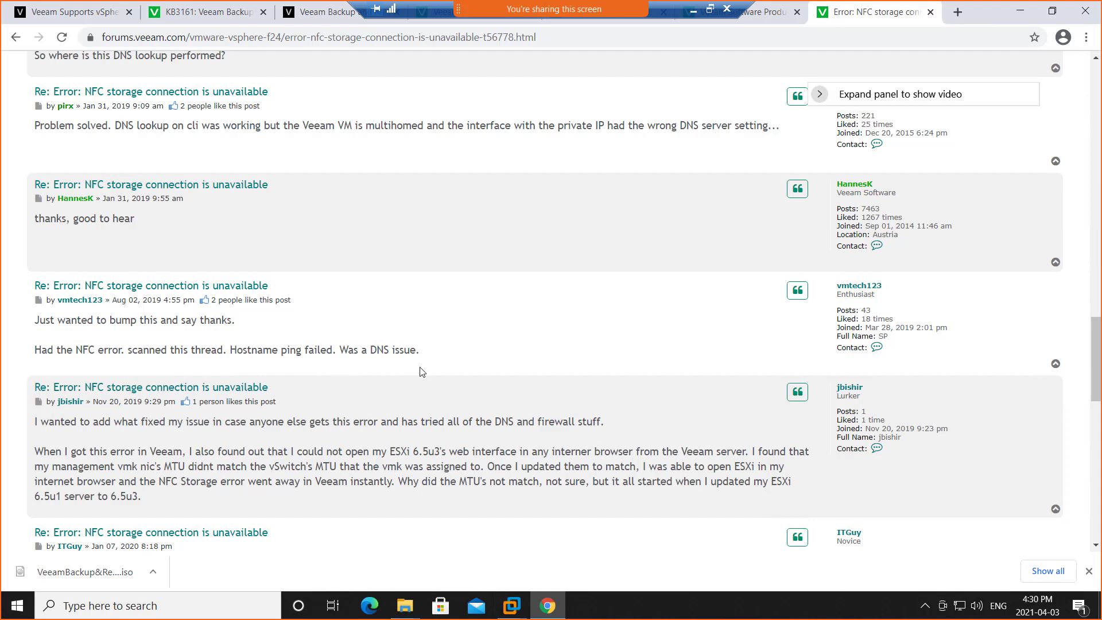
left_click(1025, 13)
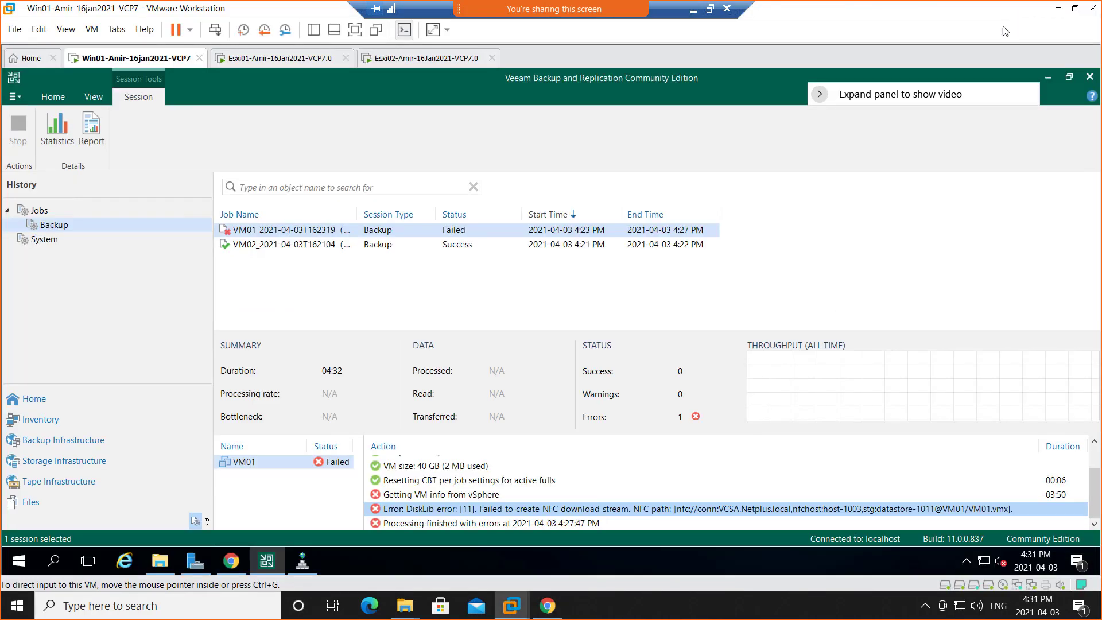
Switch to the Win01 virtual machine and flush its DNS resolver cache with ipconfig /flushdns in an administrator Command Prompt.
right_click(23, 567)
left_click(99, 371)
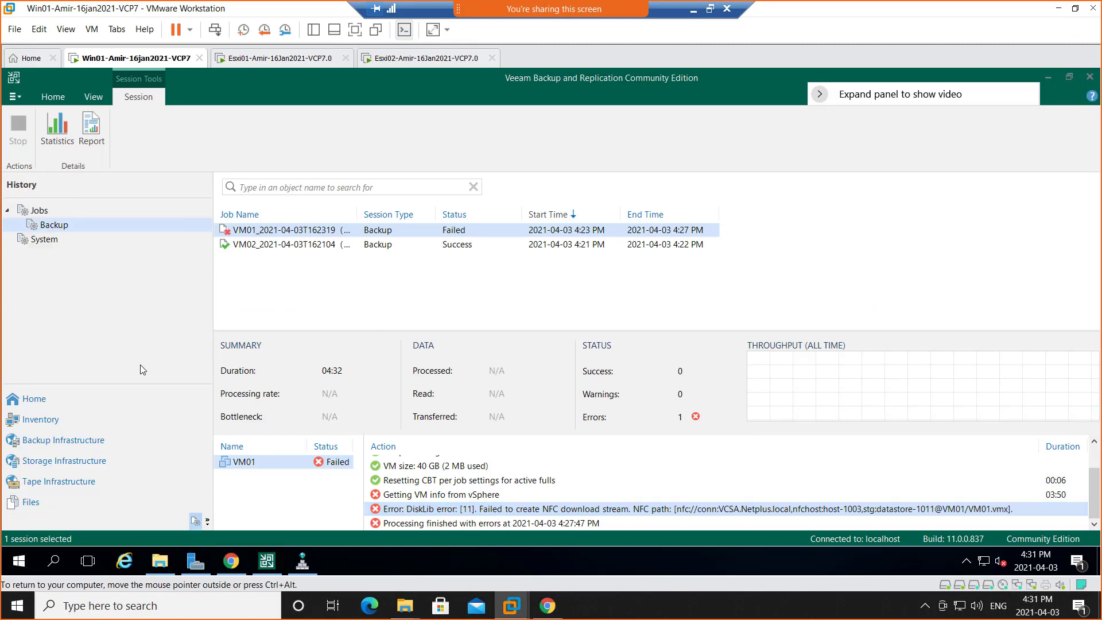
left_click(482, 412)
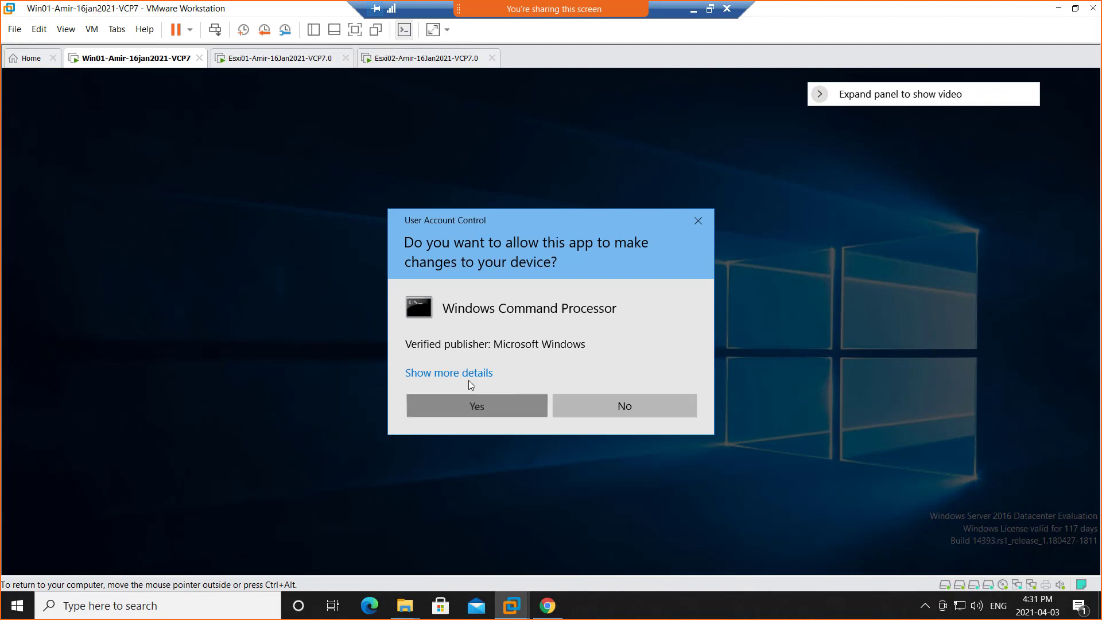
type("i")
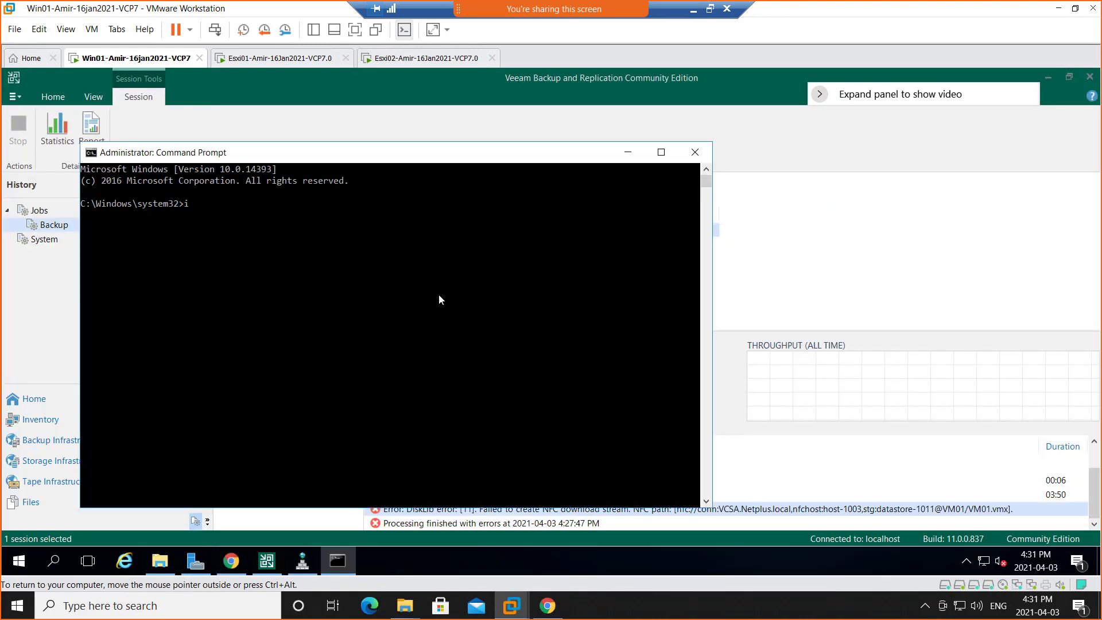
type("pconfig /flushdns")
key("Return")
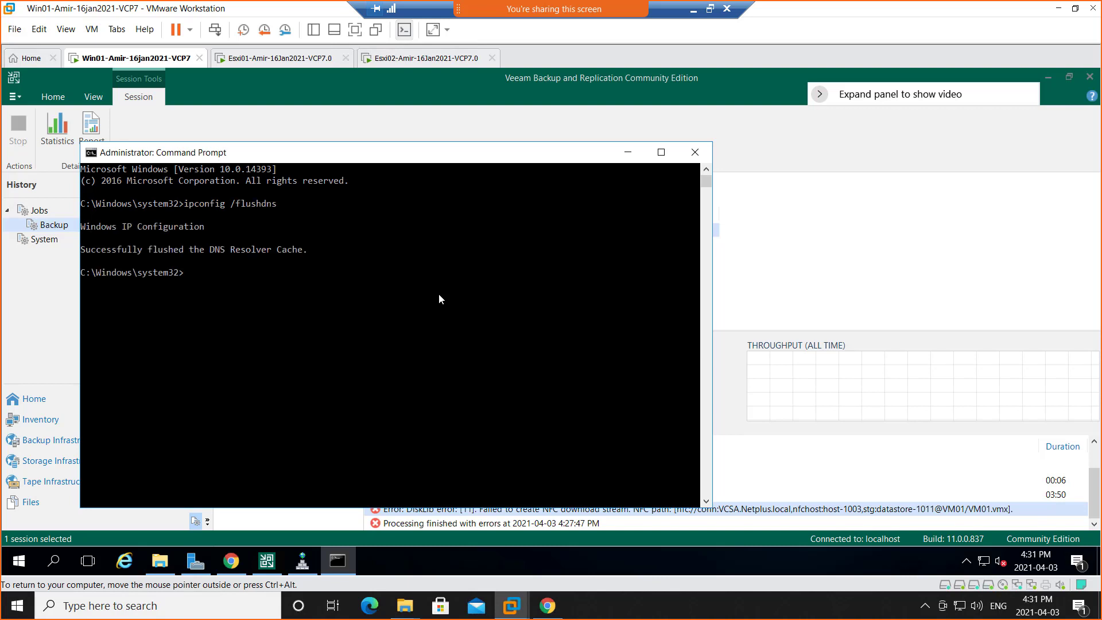
Re-register Win01's DNS records with ipconfig /registerdns and minimize the Command Prompt.
key("Up")
key("BackSpace")
key("BackSpace")
key("BackSpace")
key("BackSpace")
key("BackSpace")
key("BackSpace")
key("BackSpace")
key("BackSpace")
key("BackSpace")
type("/registerdns")
key("Return")
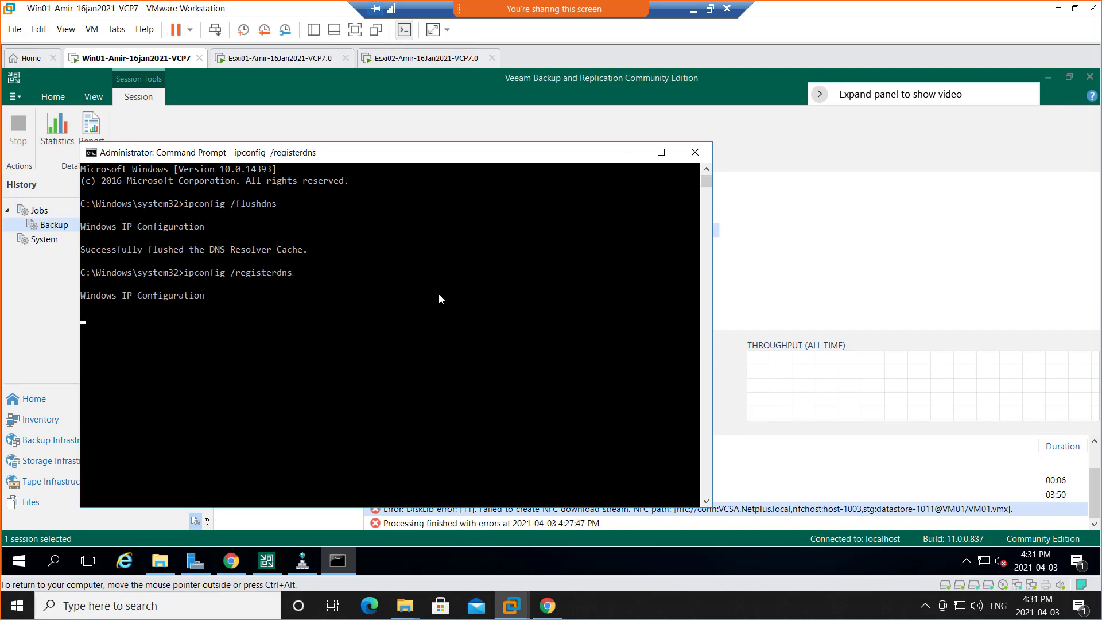
left_click(628, 154)
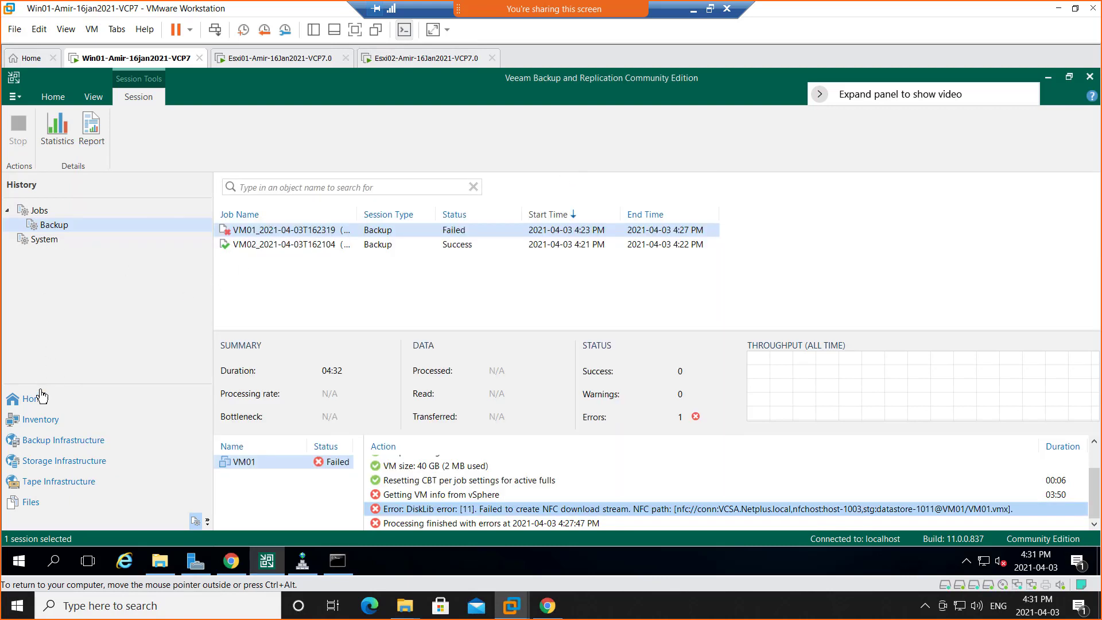
Start a VeeamZIP backup of VM01 from the NY-Cluster inventory to C:\Users\NetAdmin\Downloads.
left_click(40, 420)
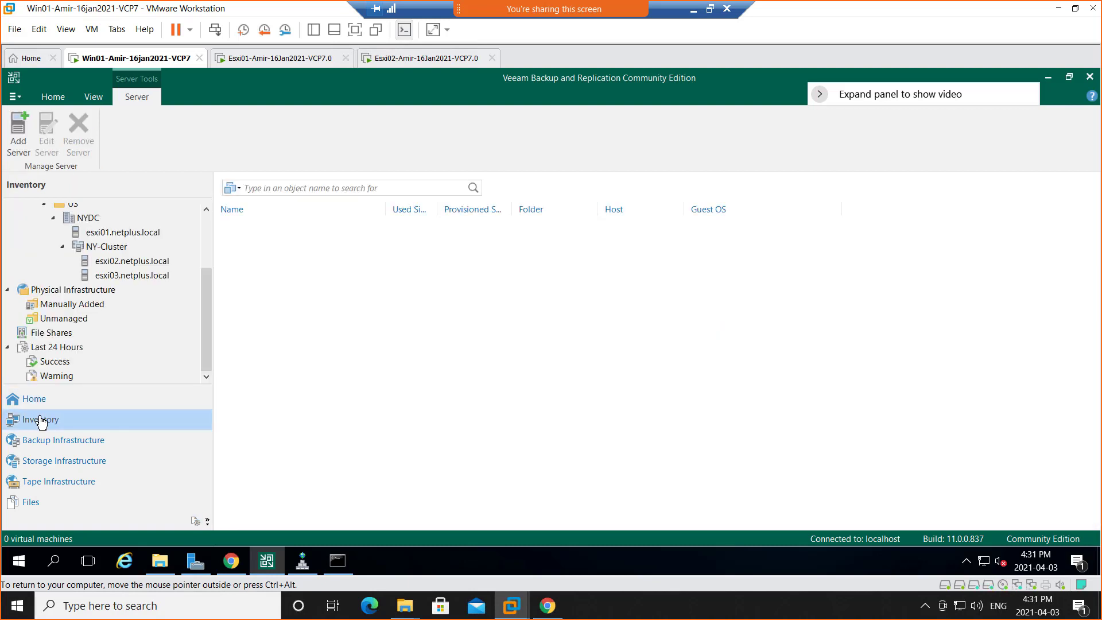
scroll(174, 271, "up", 2)
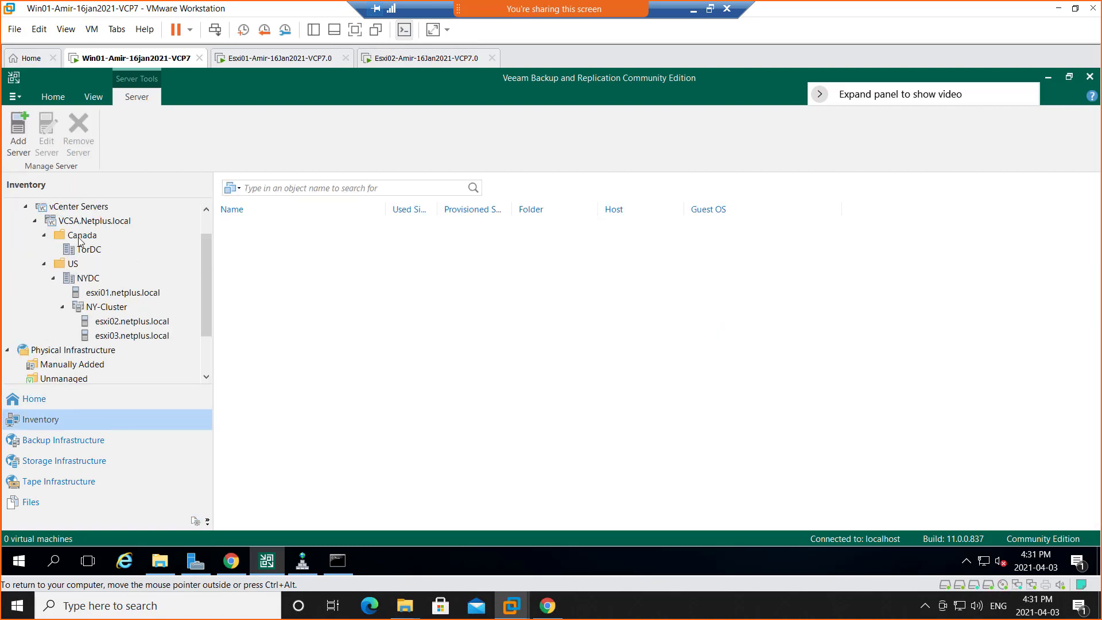
left_click(55, 400)
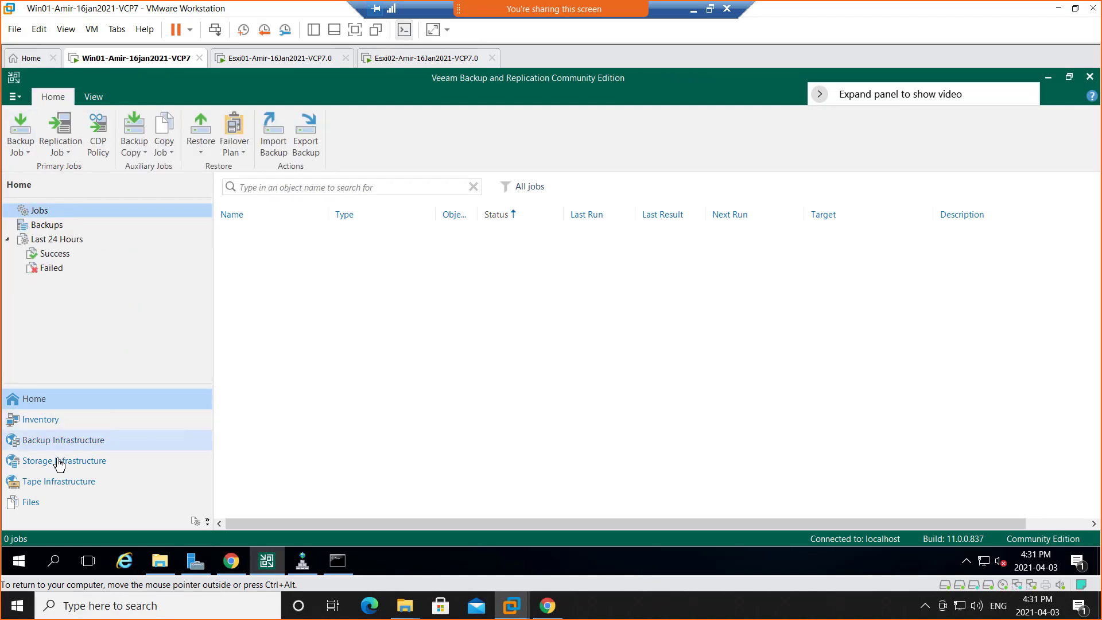
left_click(50, 441)
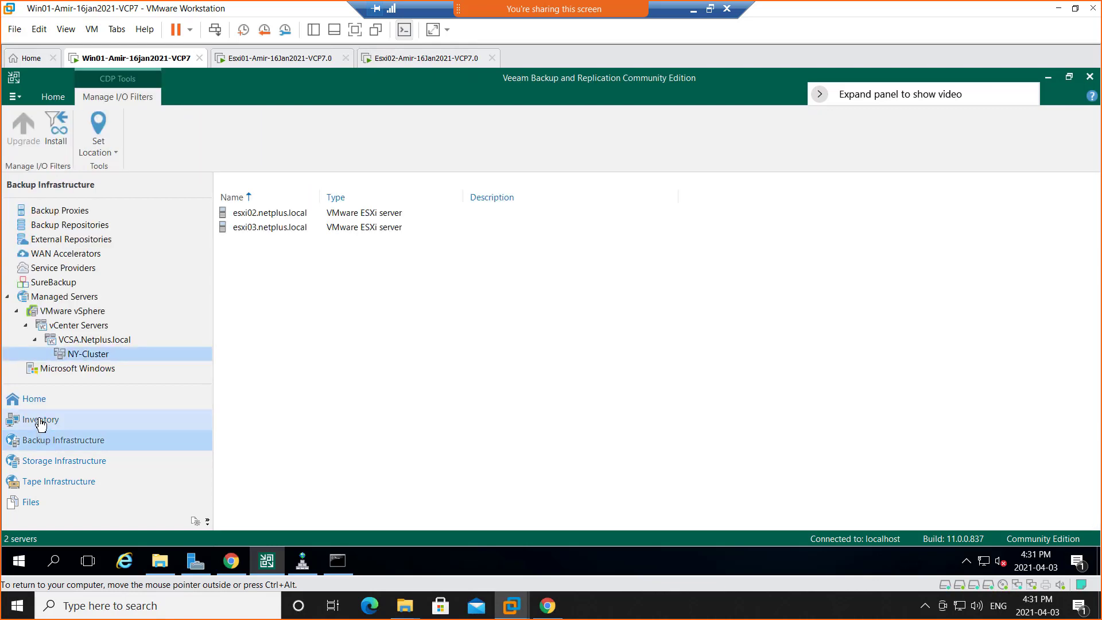
left_click(40, 424)
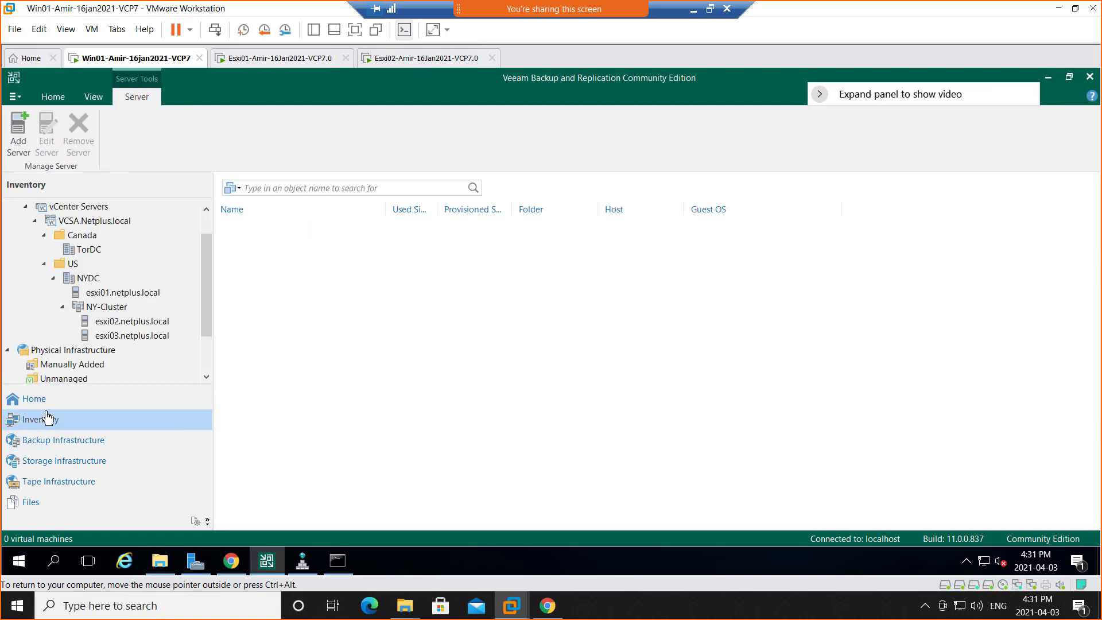
left_click(104, 308)
left_click(244, 231)
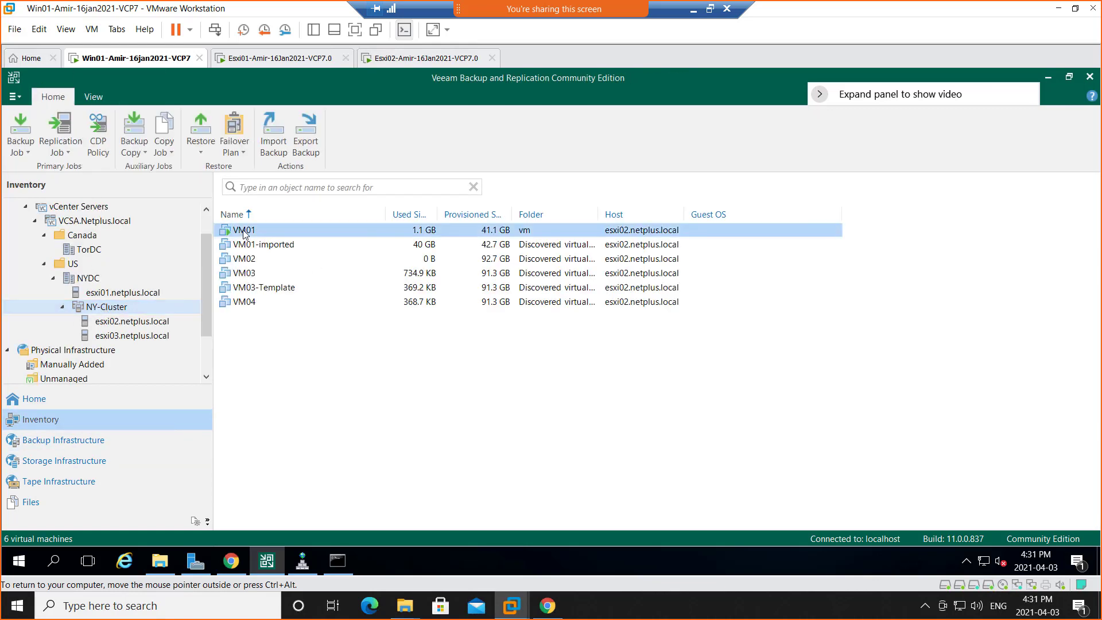
right_click(245, 232)
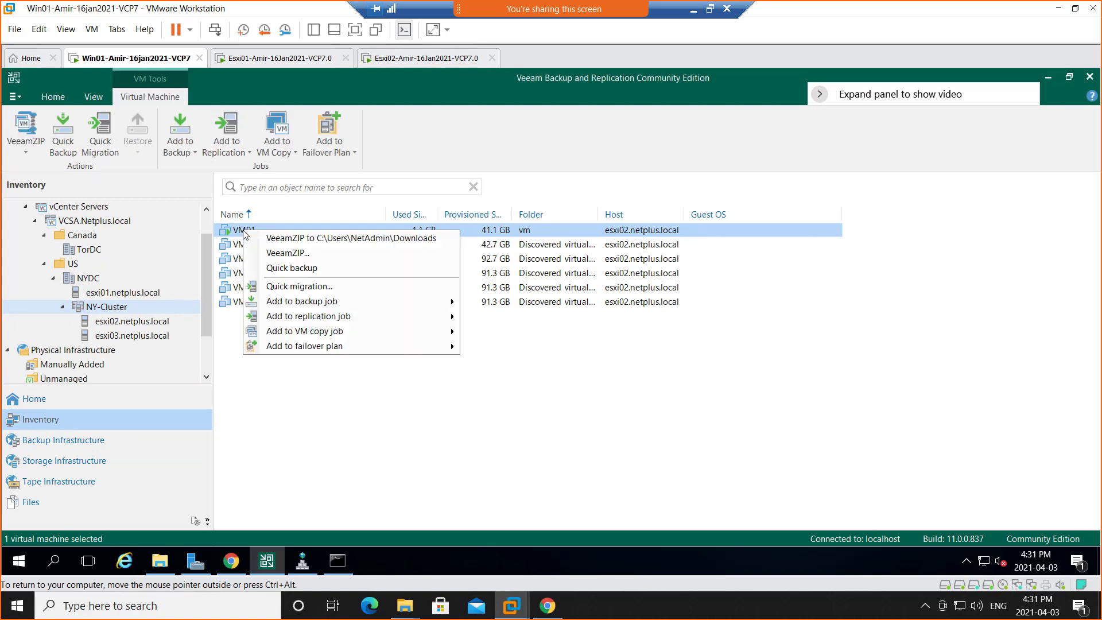
left_click(289, 238)
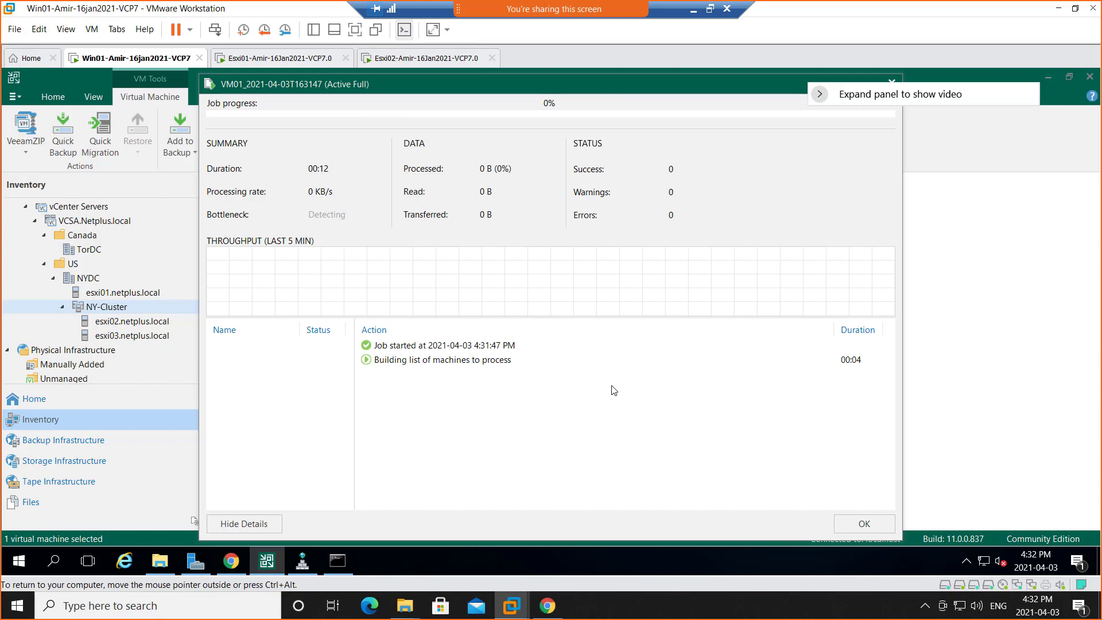
Open the Network and Sharing Center on Win01 and check Ethernet0's IP address and DNS server details.
right_click(983, 566)
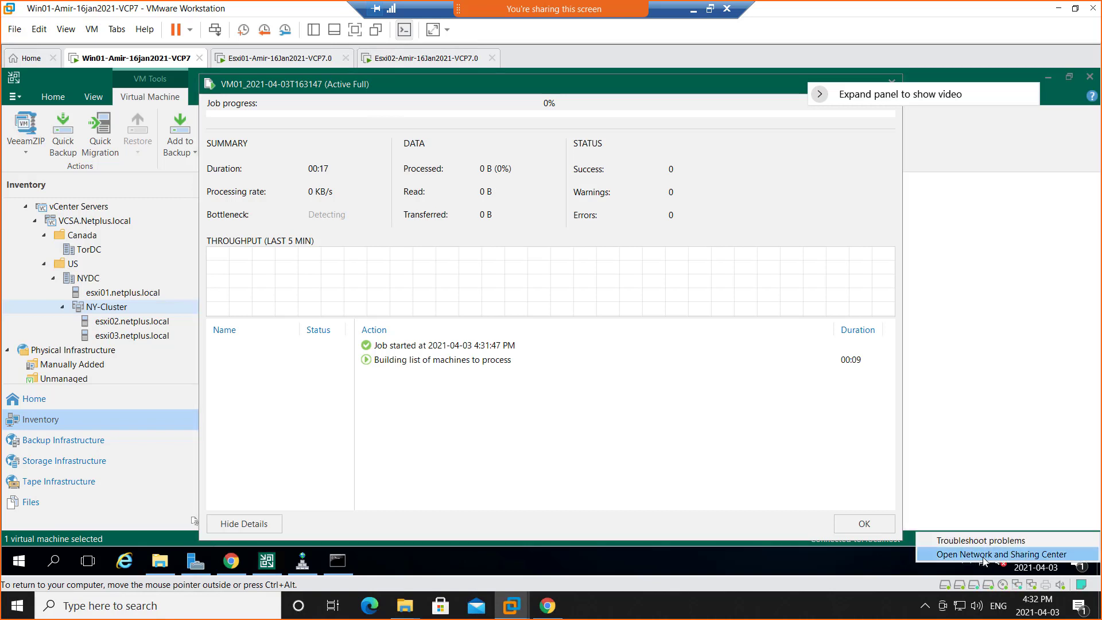
left_click(983, 553)
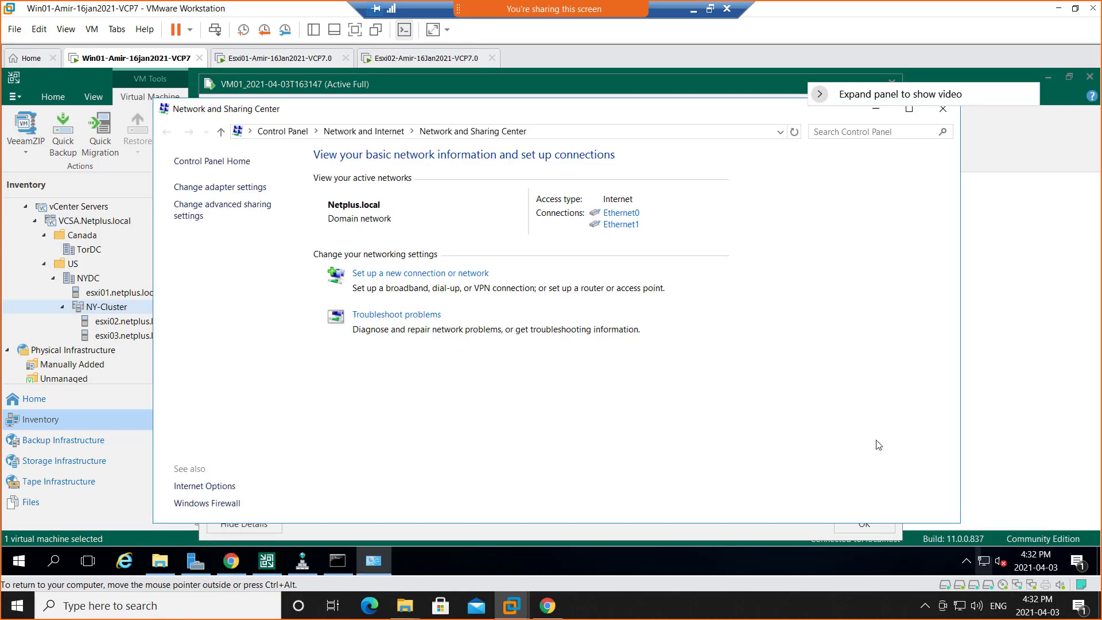
left_click(623, 216)
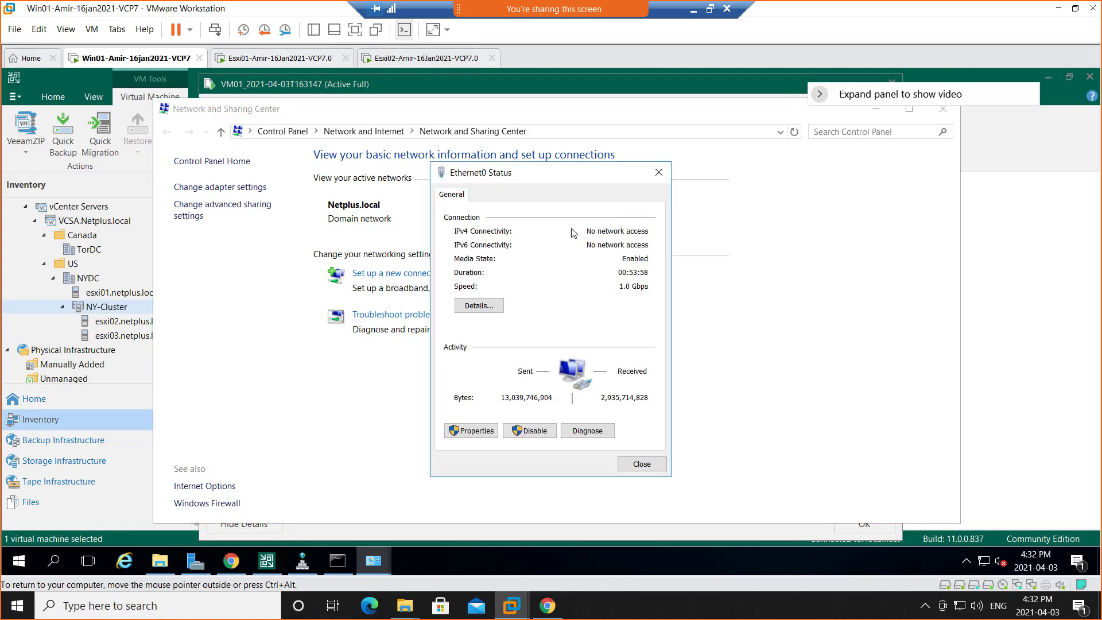
left_click(474, 305)
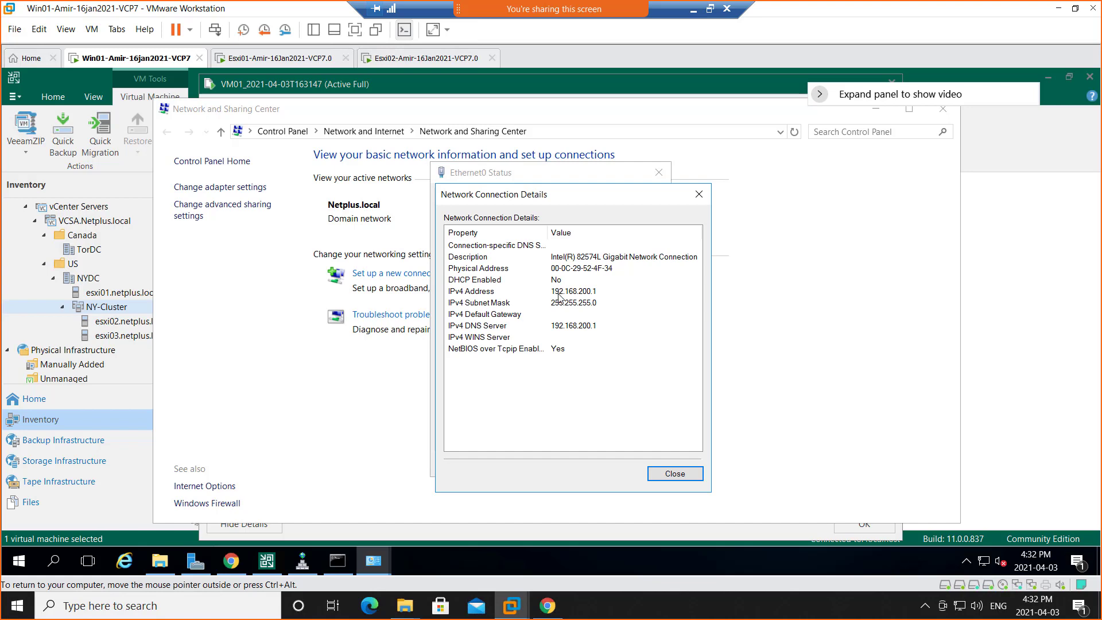
left_click(558, 294)
left_click(698, 194)
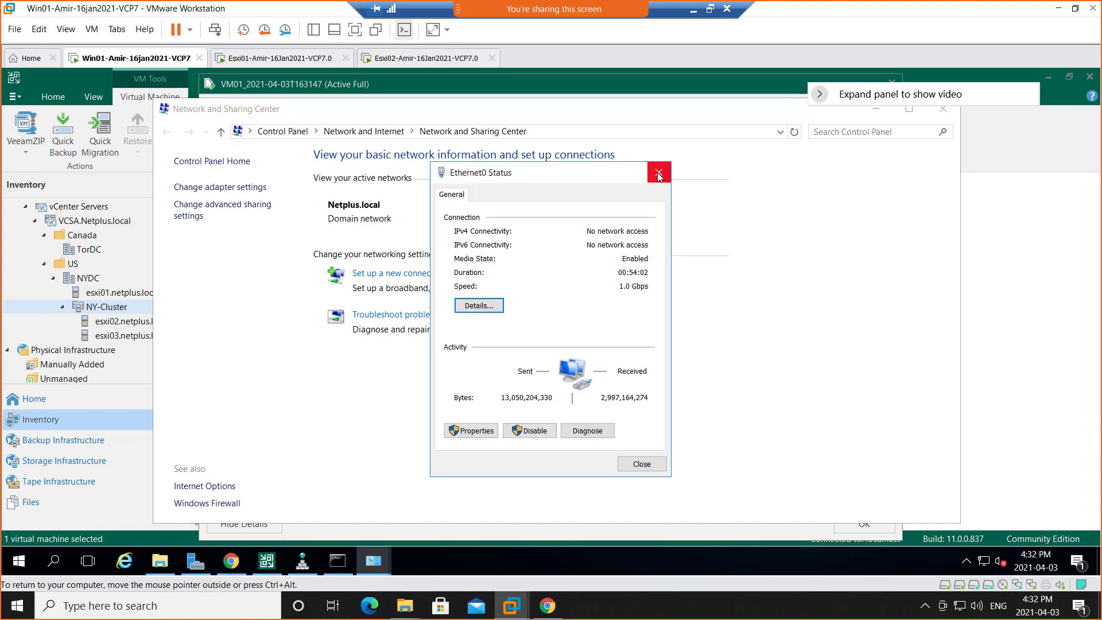
left_click(659, 174)
Check Ethernet1's IP address, gateway and DNS server details, and minimize the Network and Sharing Center.
left_click(622, 229)
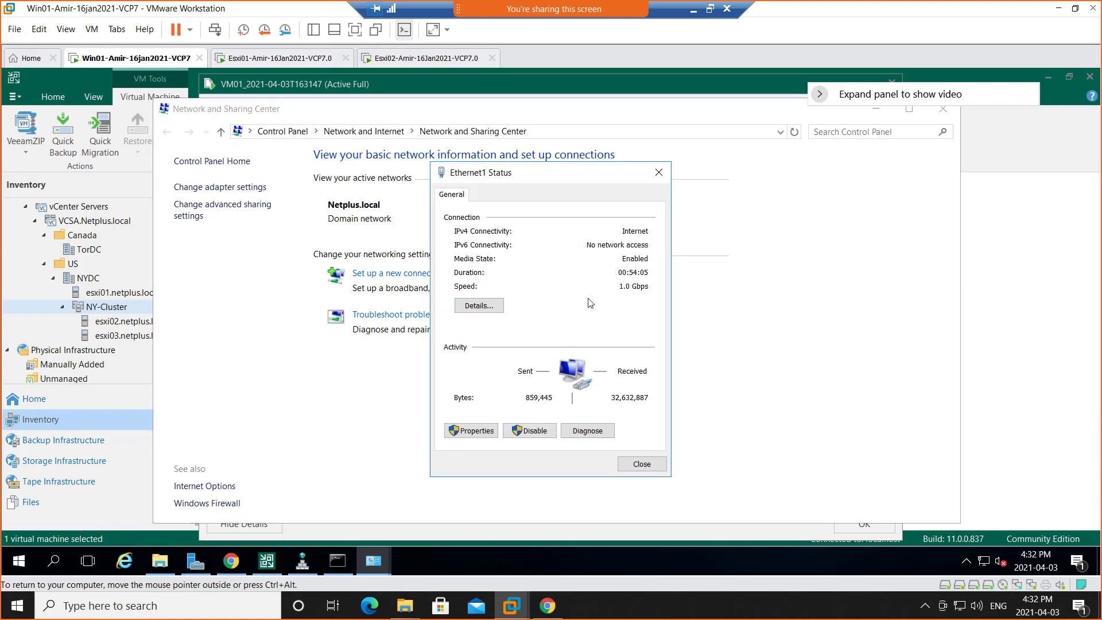
left_click(479, 306)
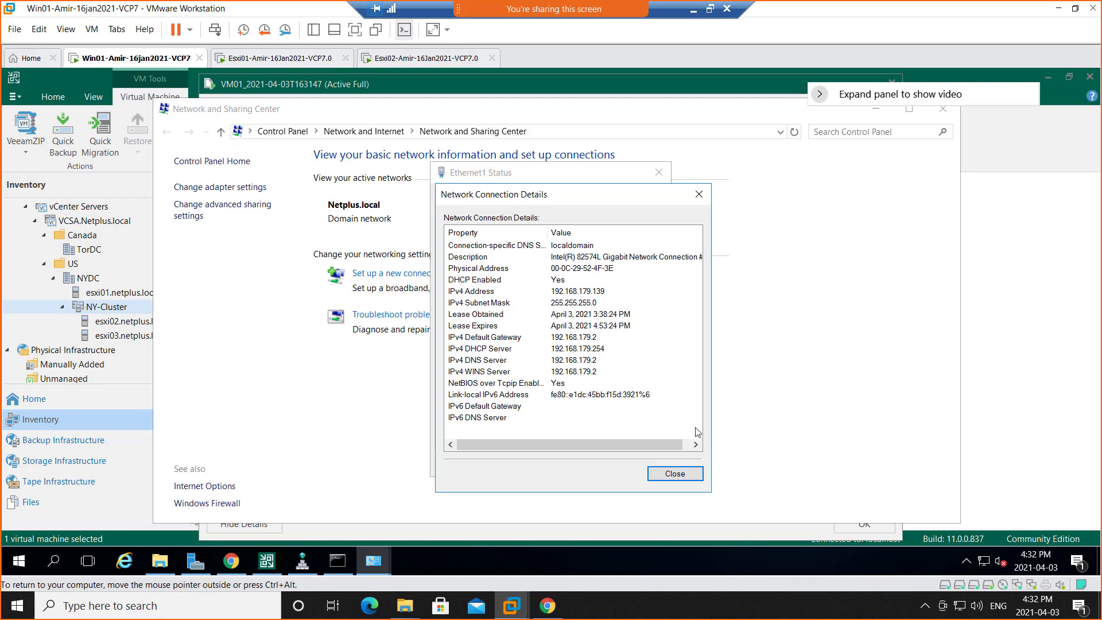
left_click(677, 477)
left_click(641, 465)
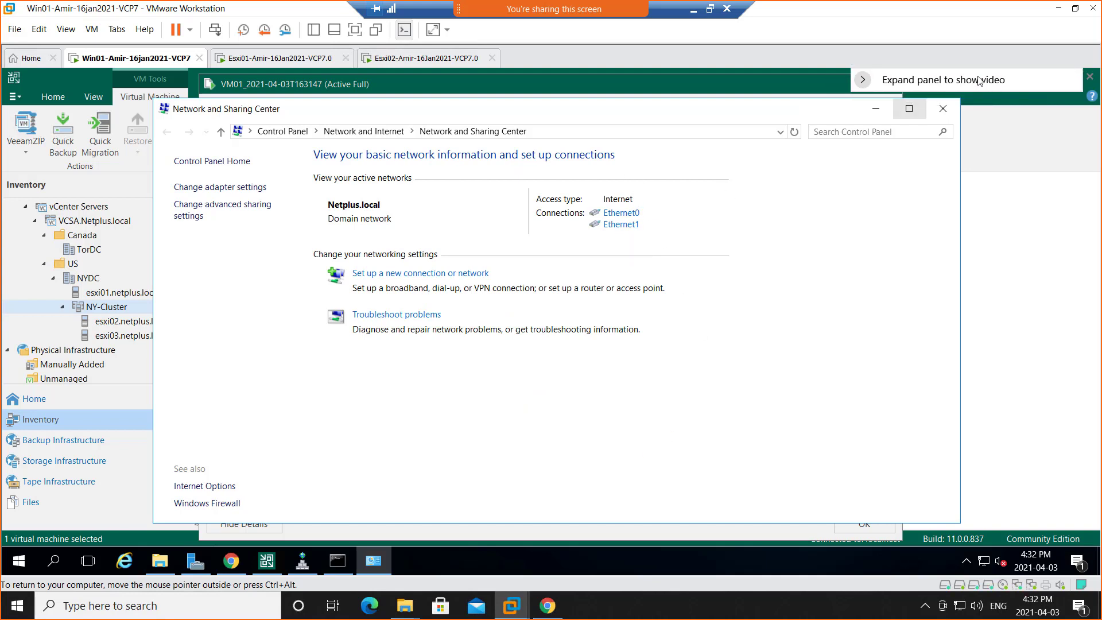
left_click(876, 108)
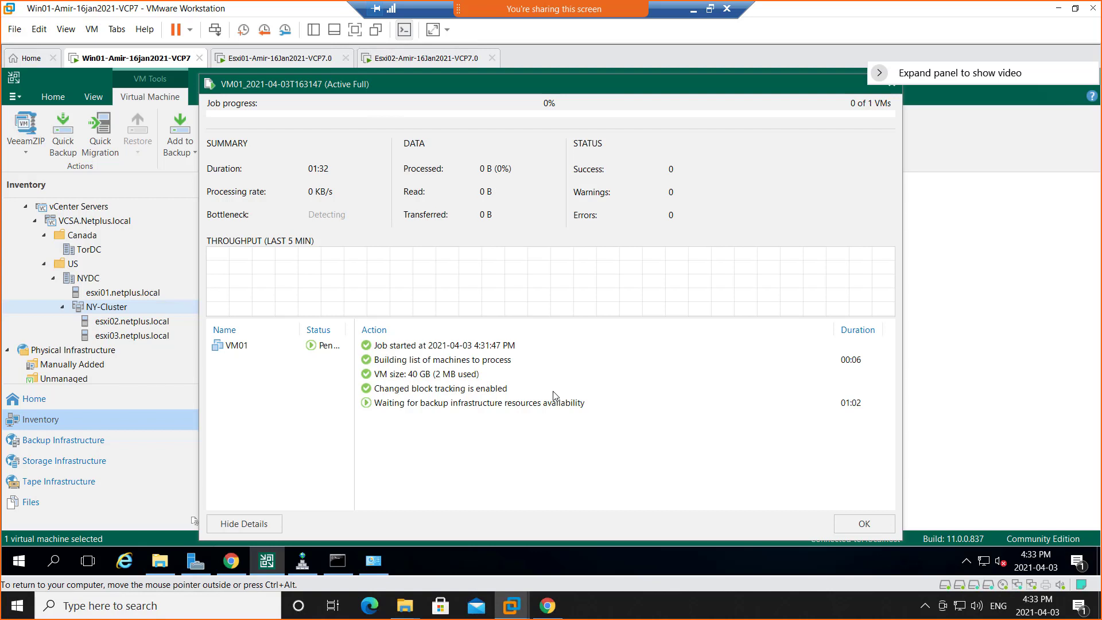
Disable the Ethernet1 network connection on Win01 and return to the VM01 backup progress.
right_click(985, 562)
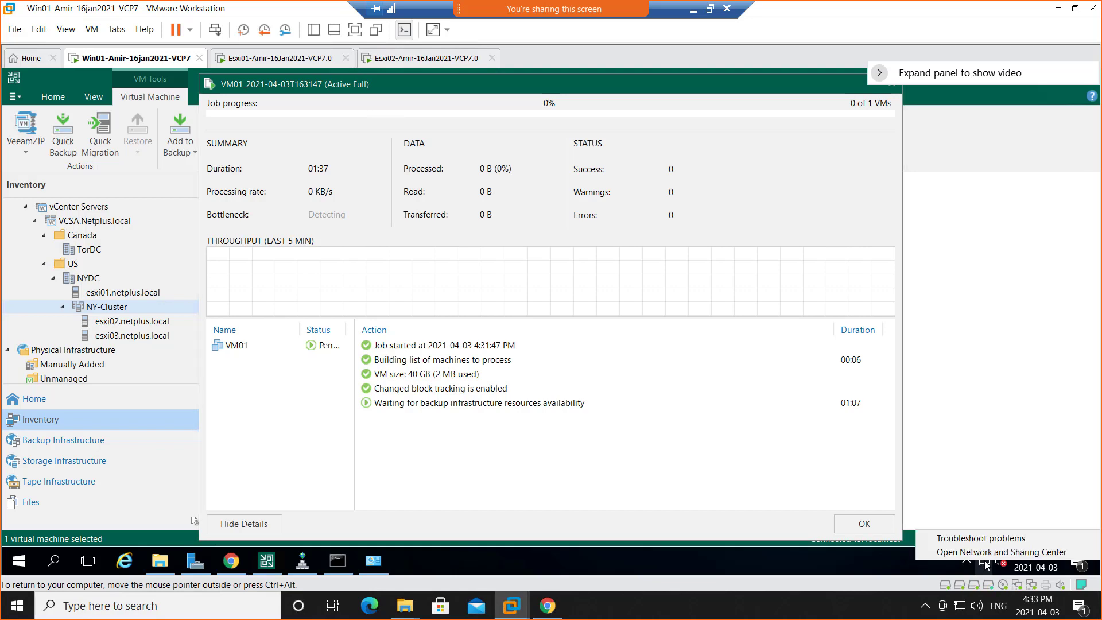
left_click(983, 553)
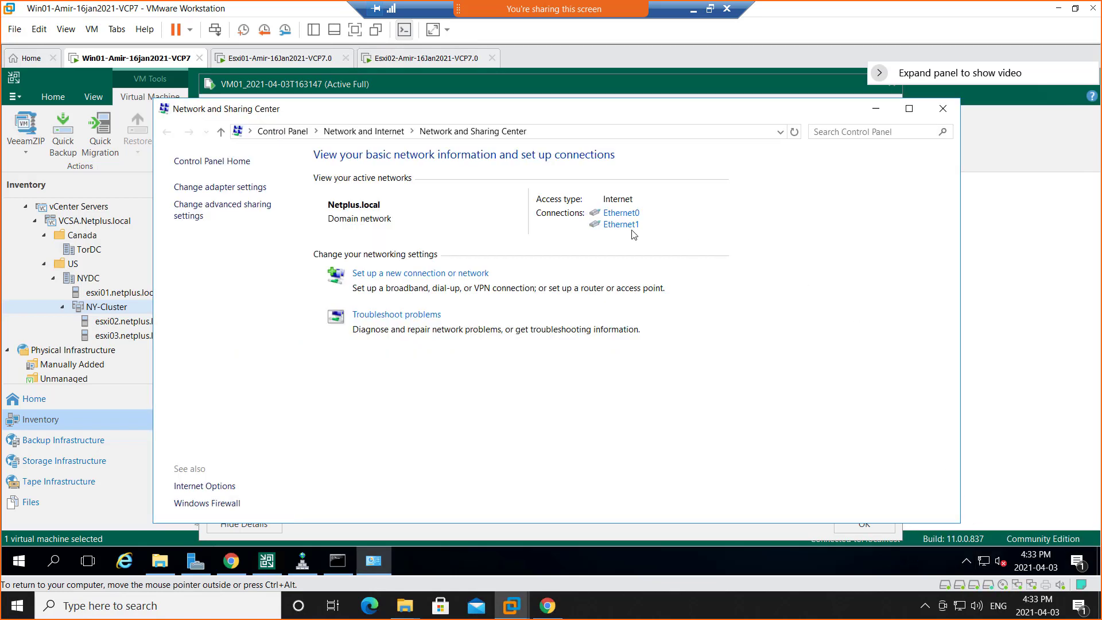
left_click(622, 225)
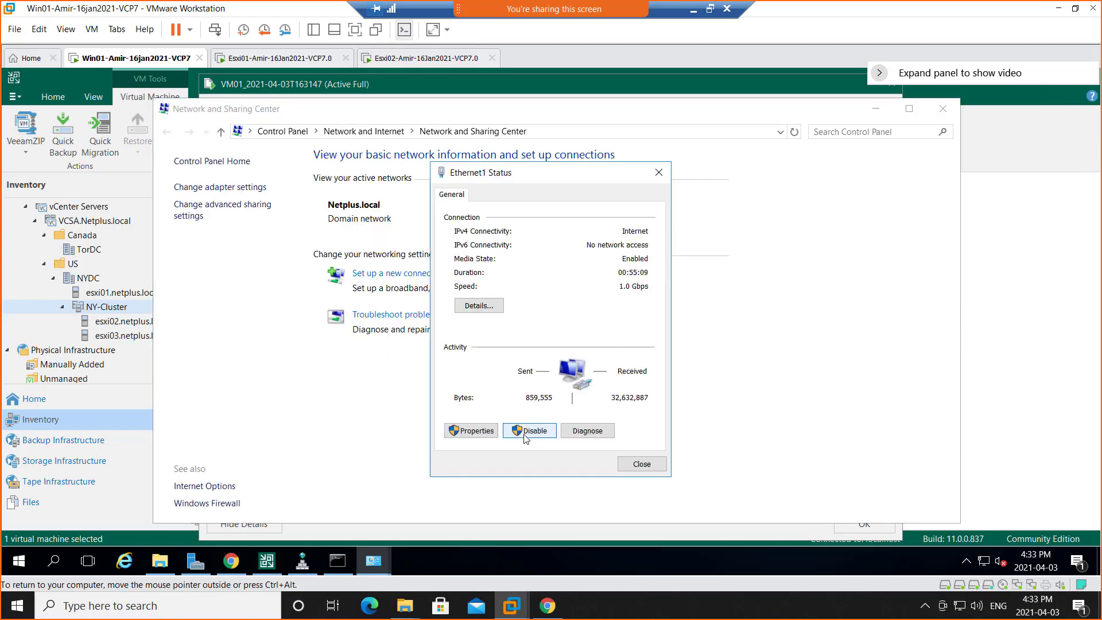
left_click(524, 431)
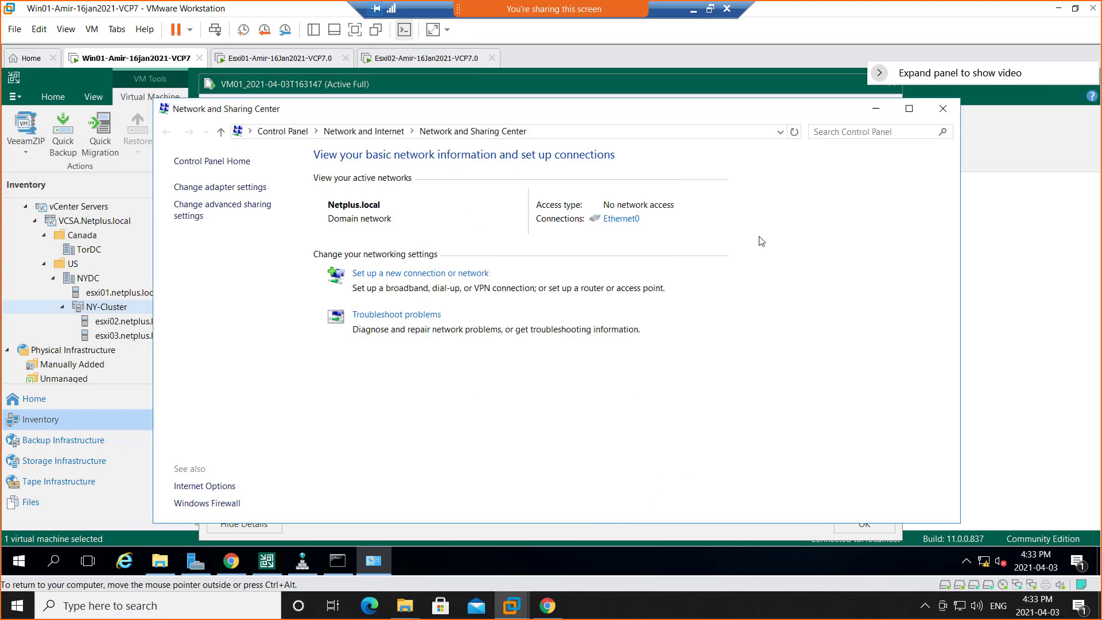
left_click(876, 109)
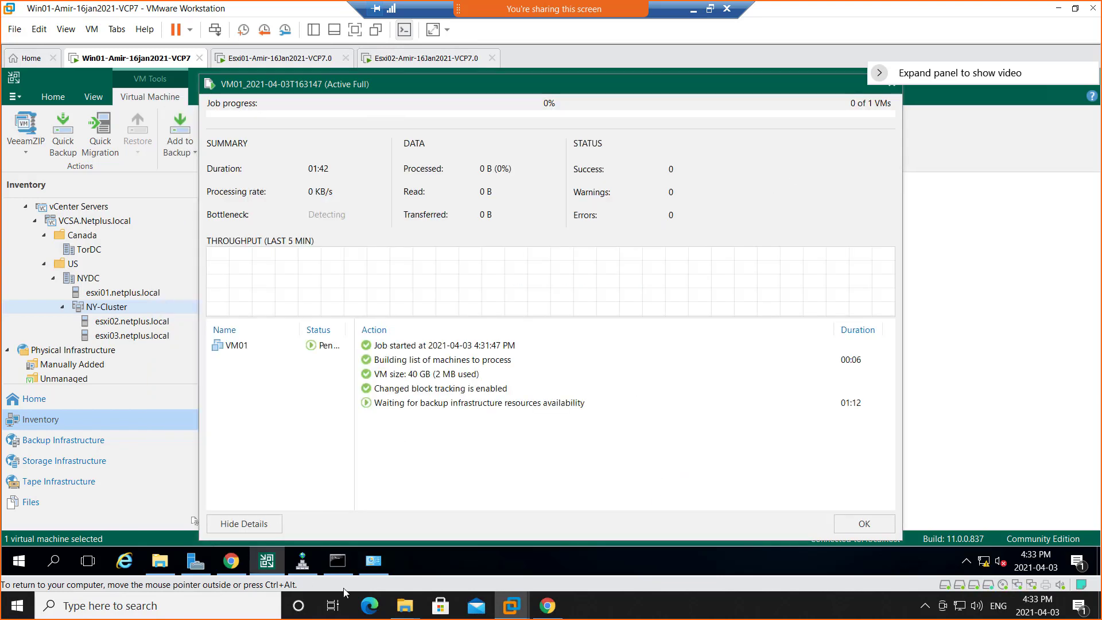
Flush the DNS resolver cache and re-register DNS on Win01 with ipconfig /flushdns and ipconfig /registerdns, leaving the Command Prompt minimized.
left_click(338, 560)
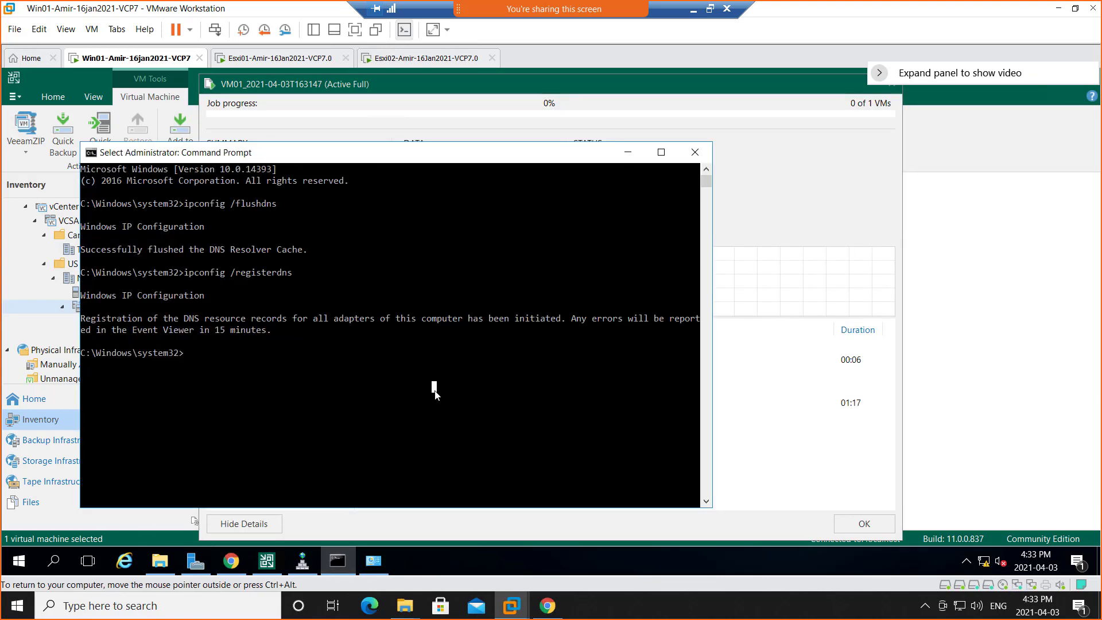
key("Up")
key("Up")
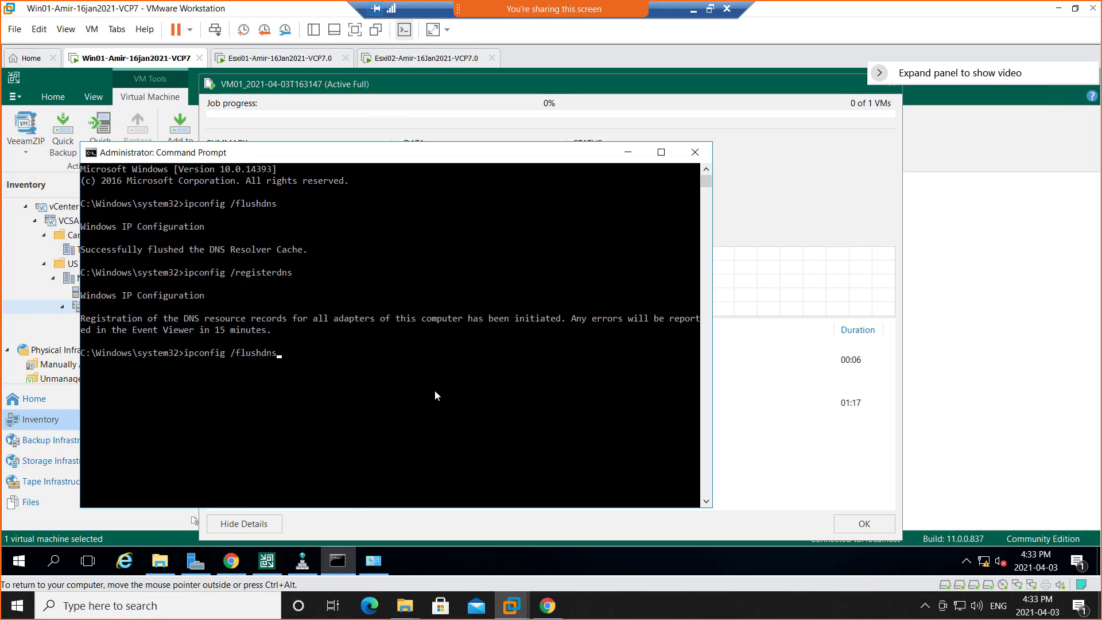
key("Return")
key("Down")
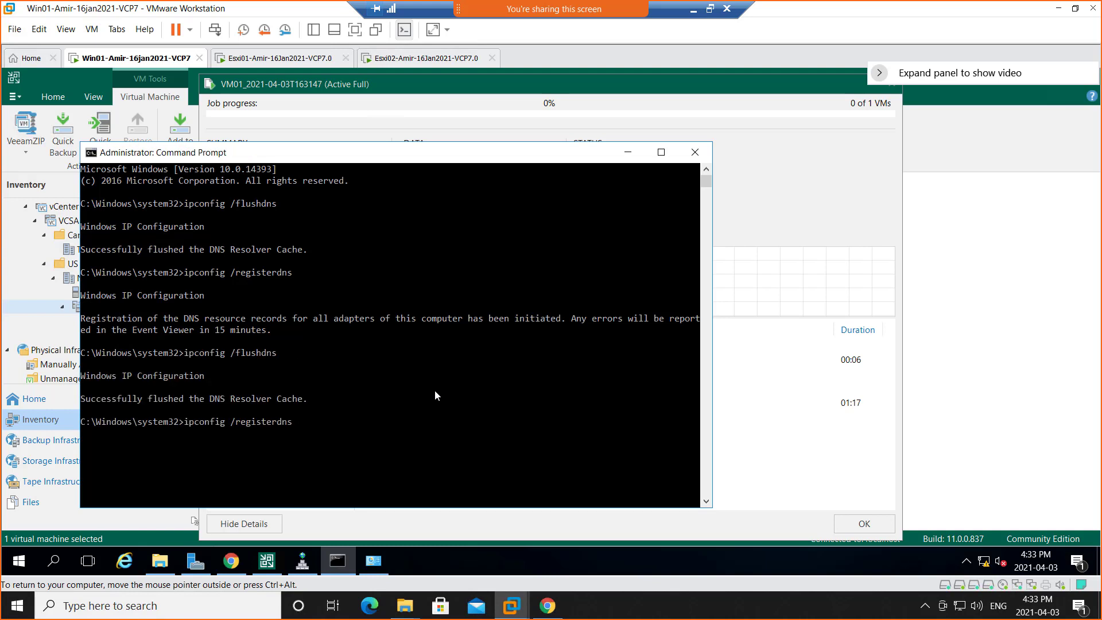
key("Return")
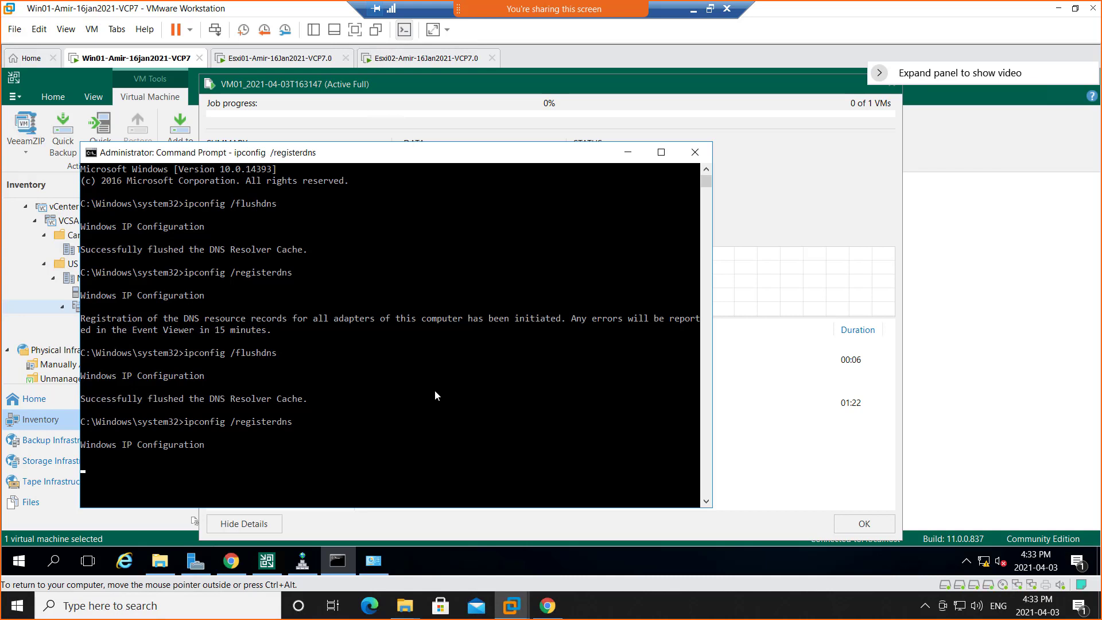
left_click(627, 154)
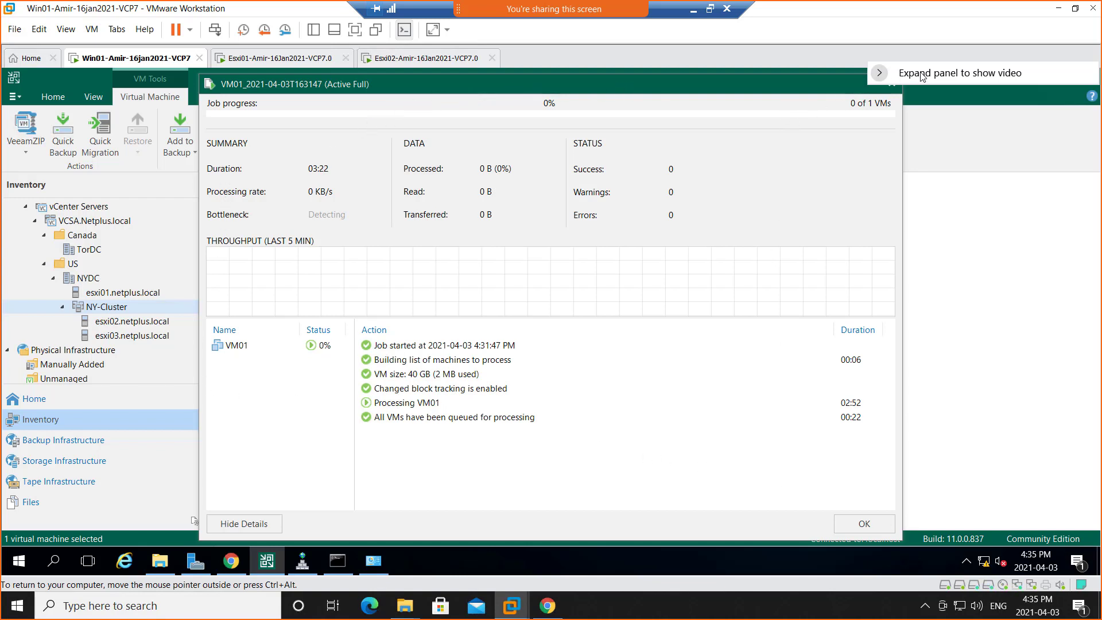
Close the VM01 backup progress window, check the running VM01 session in the backup job history, and return to the inventory.
left_click_drag(649, 90, 792, 84)
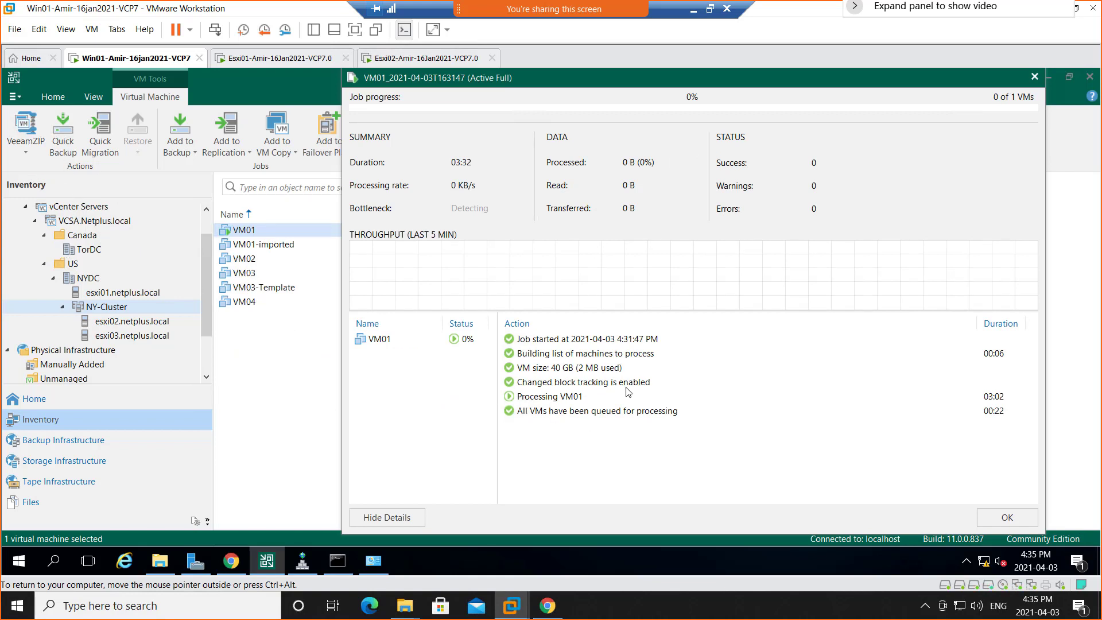
left_click(298, 376)
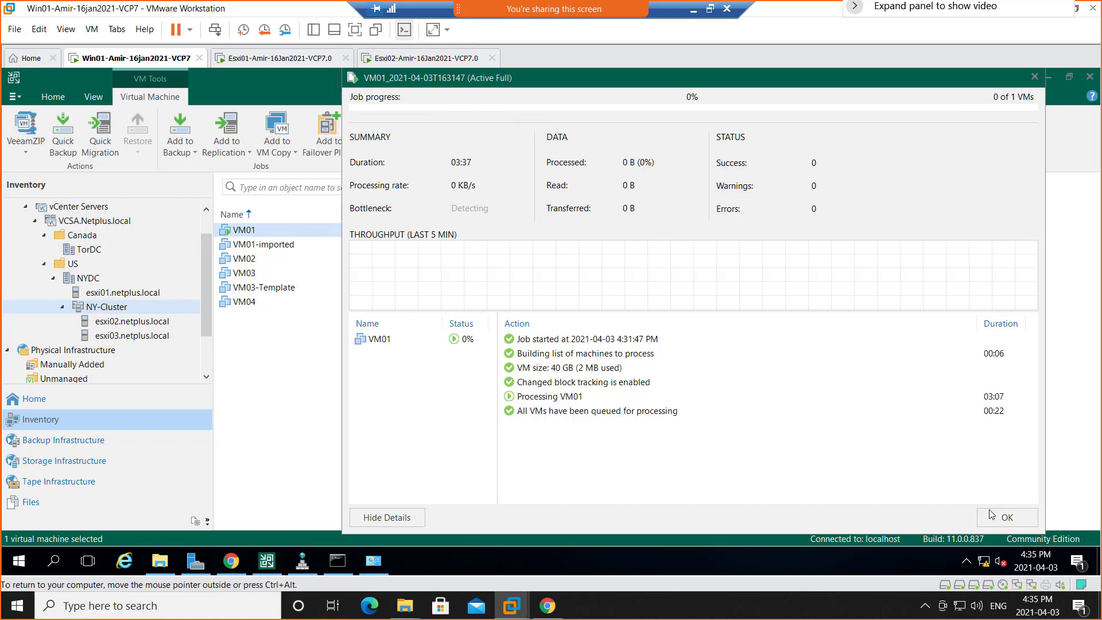
left_click(1006, 519)
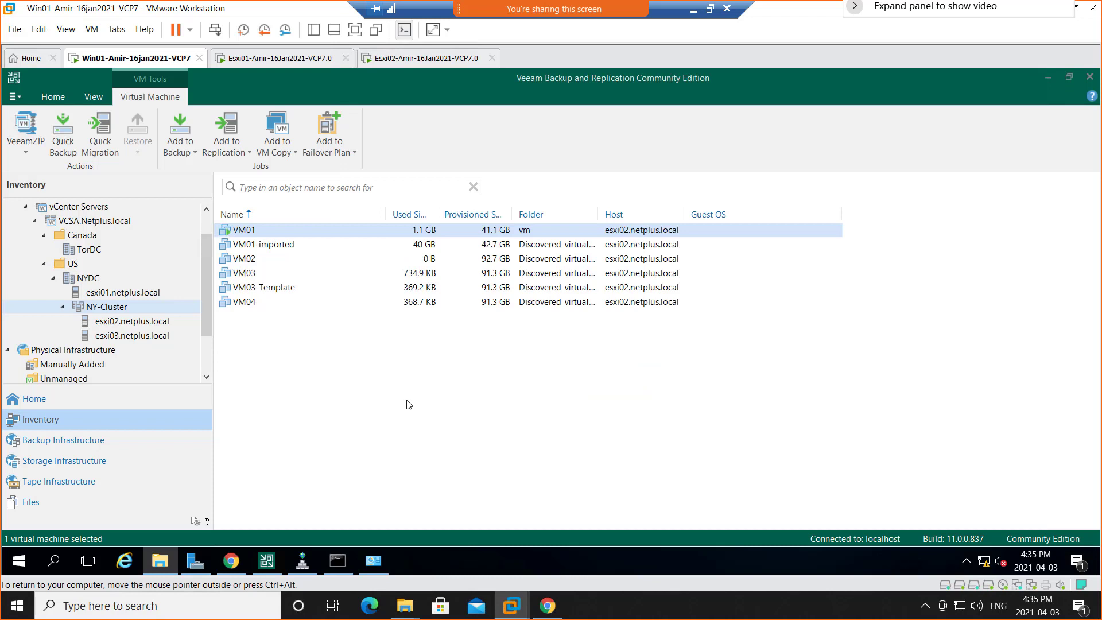
left_click(196, 523)
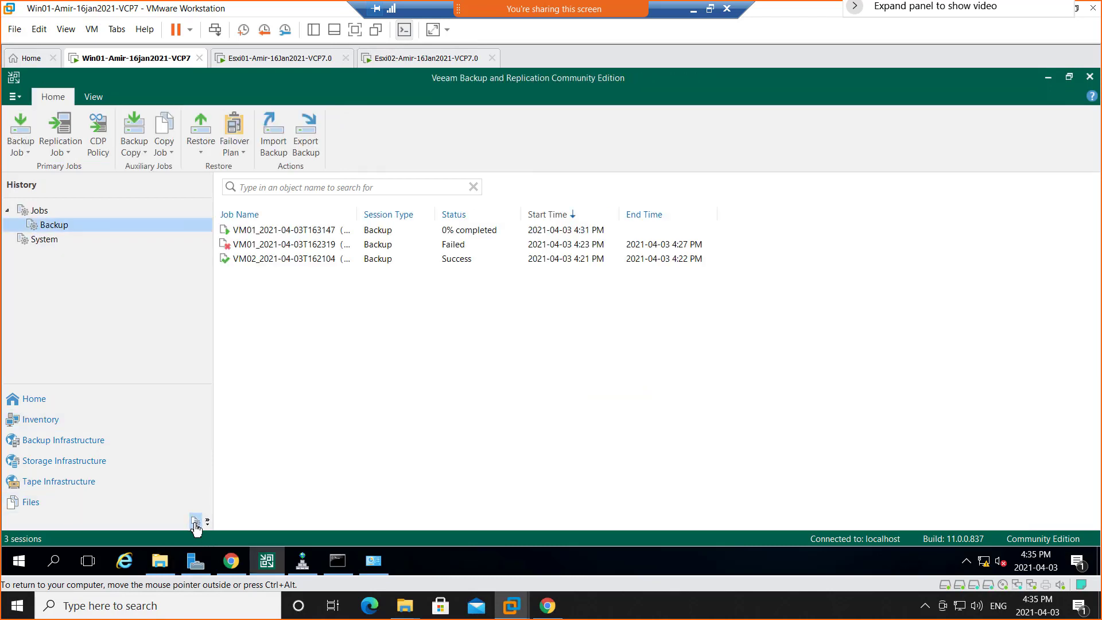
left_click(284, 231)
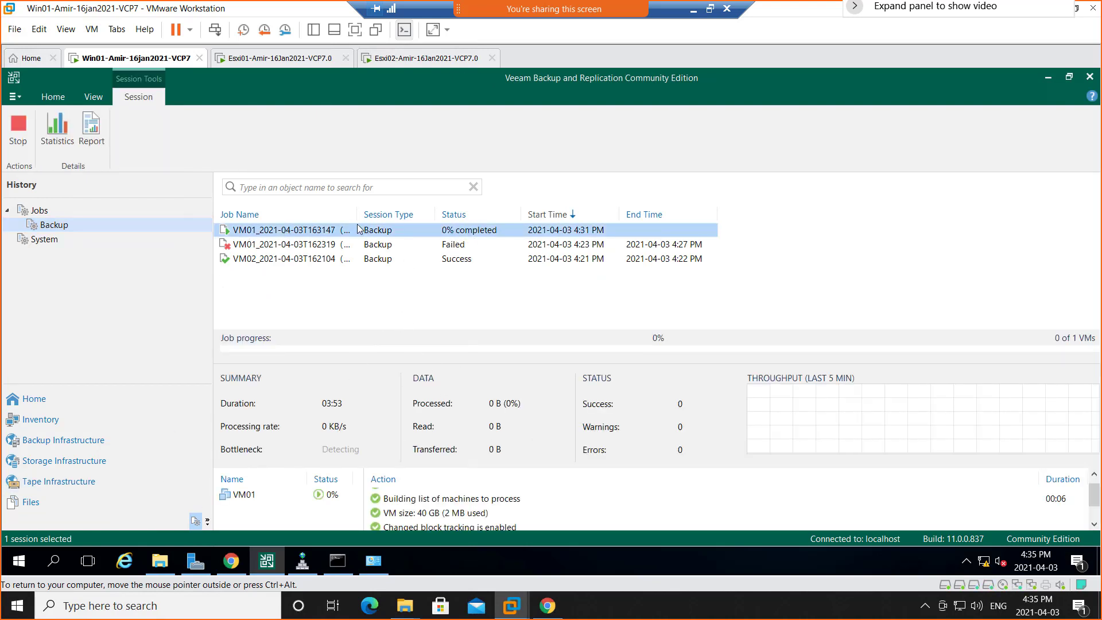
left_click_drag(427, 216, 427, 215)
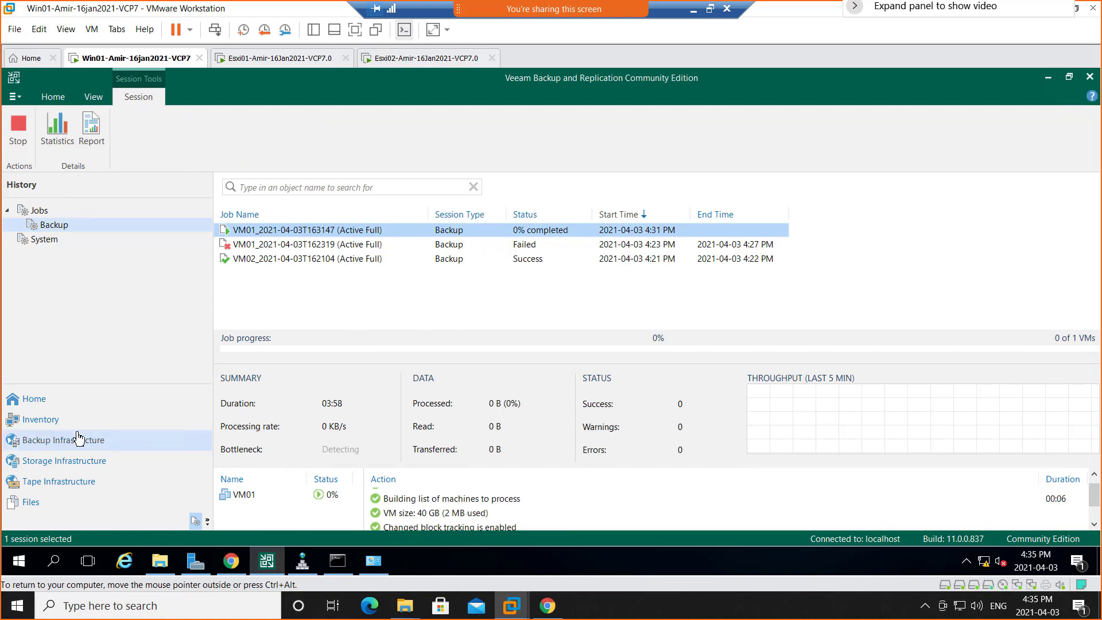
left_click(36, 423)
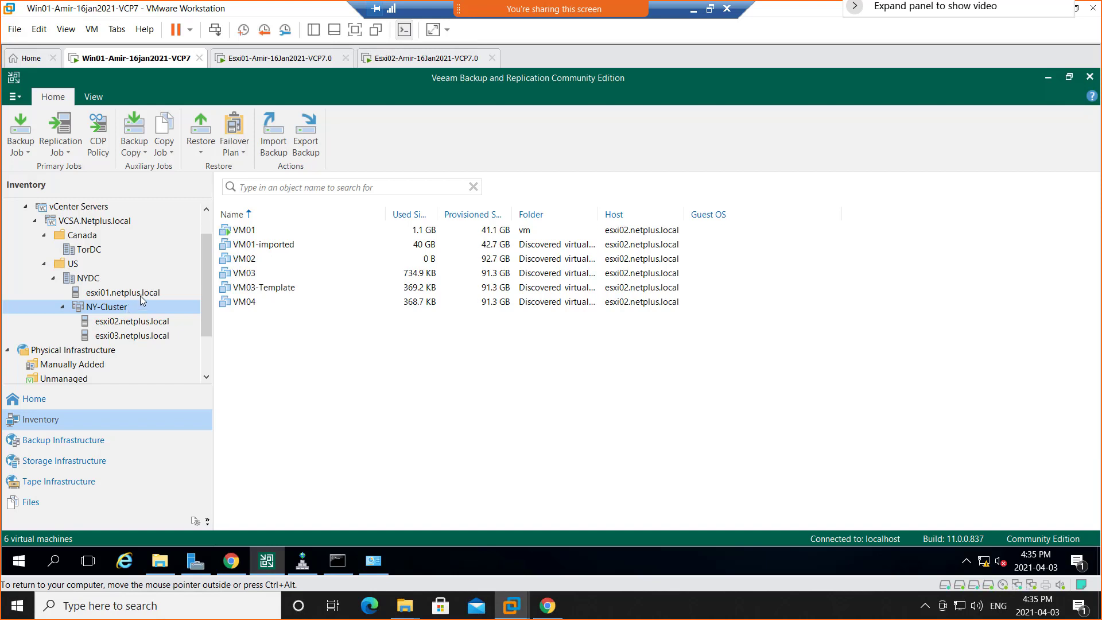
left_click(202, 153)
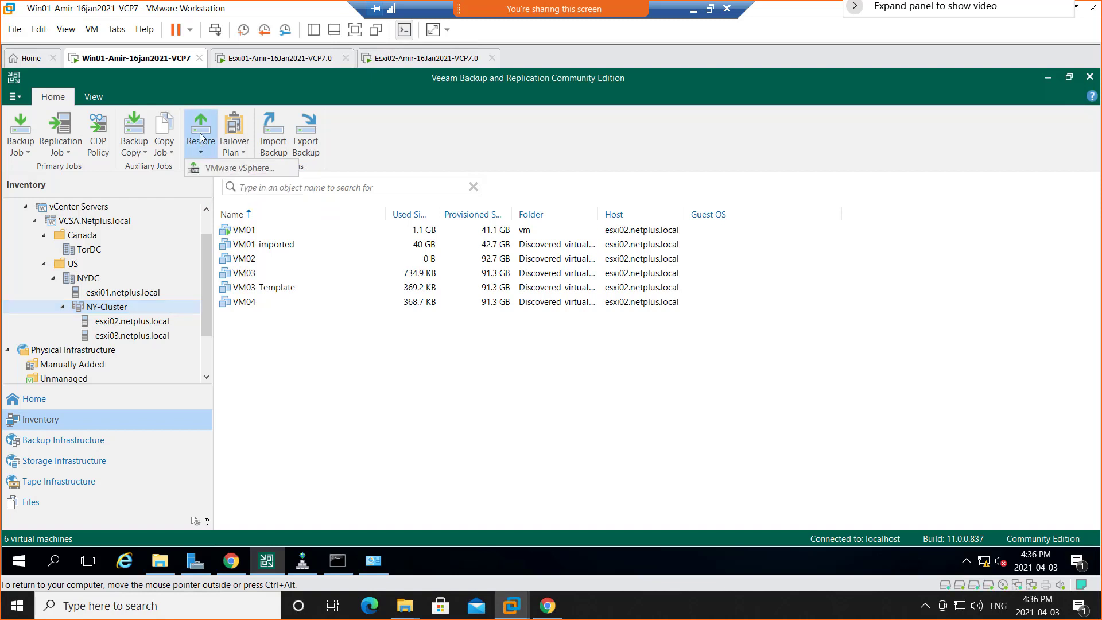
left_click(202, 138)
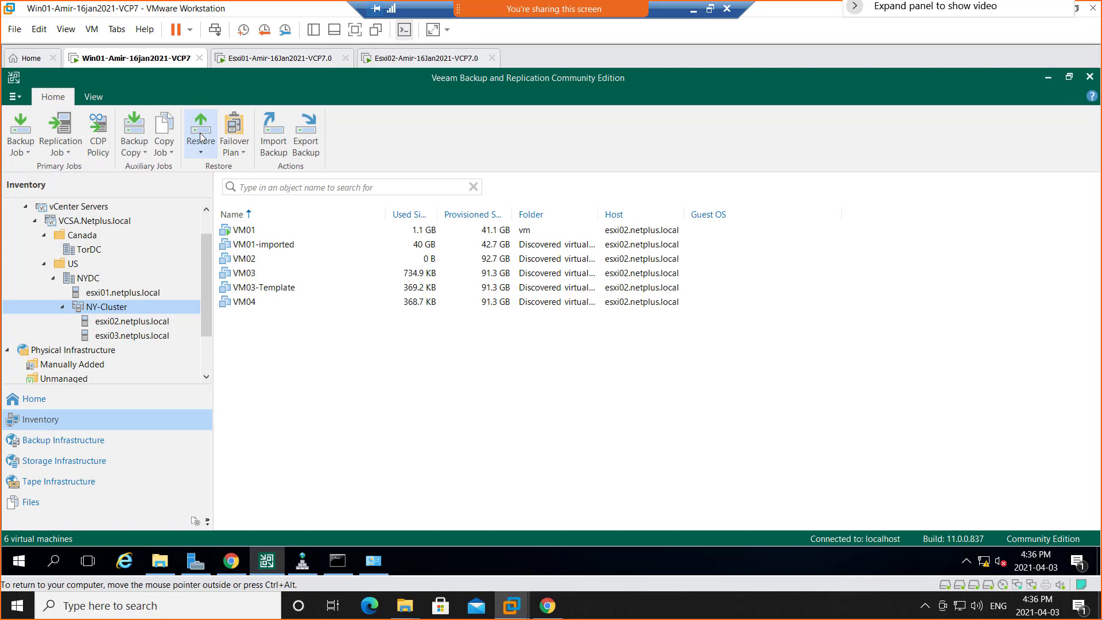
left_click(200, 137)
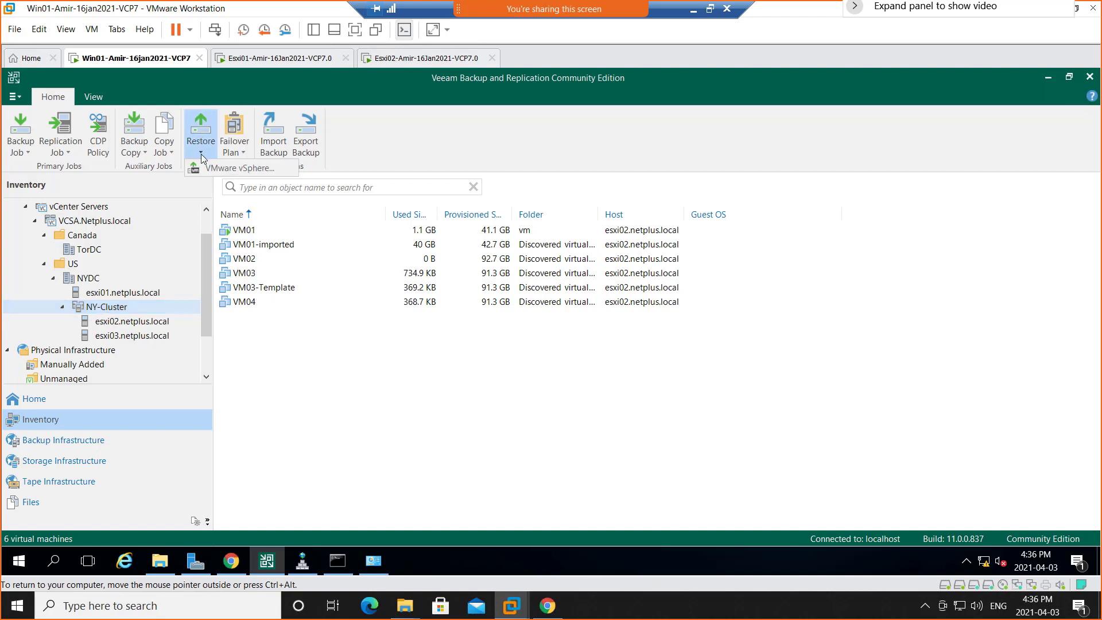
left_click(229, 171)
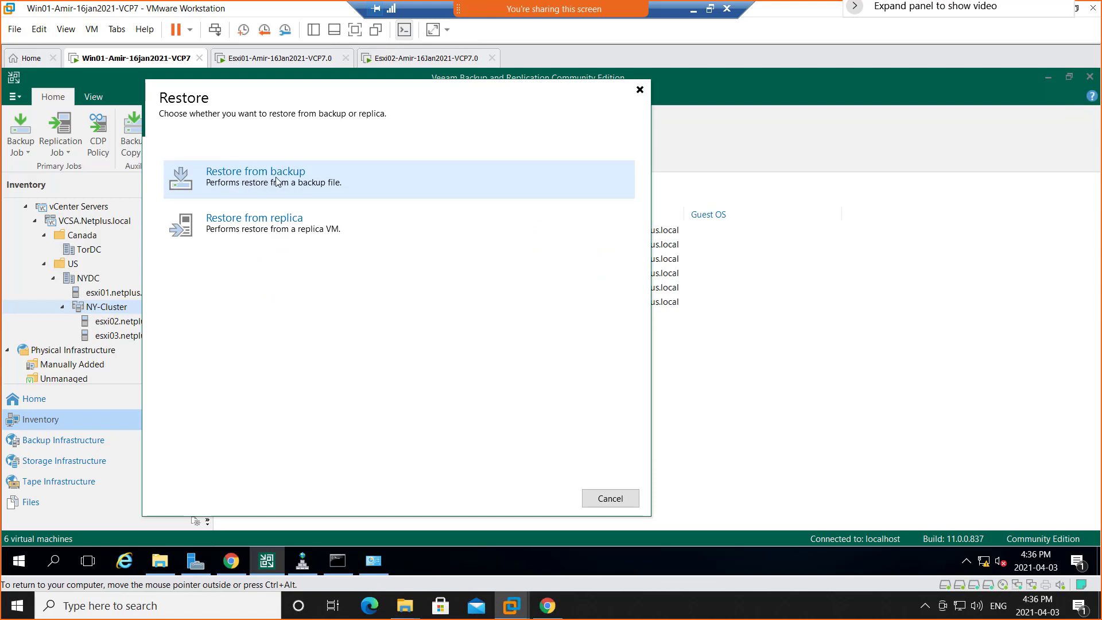
left_click(276, 182)
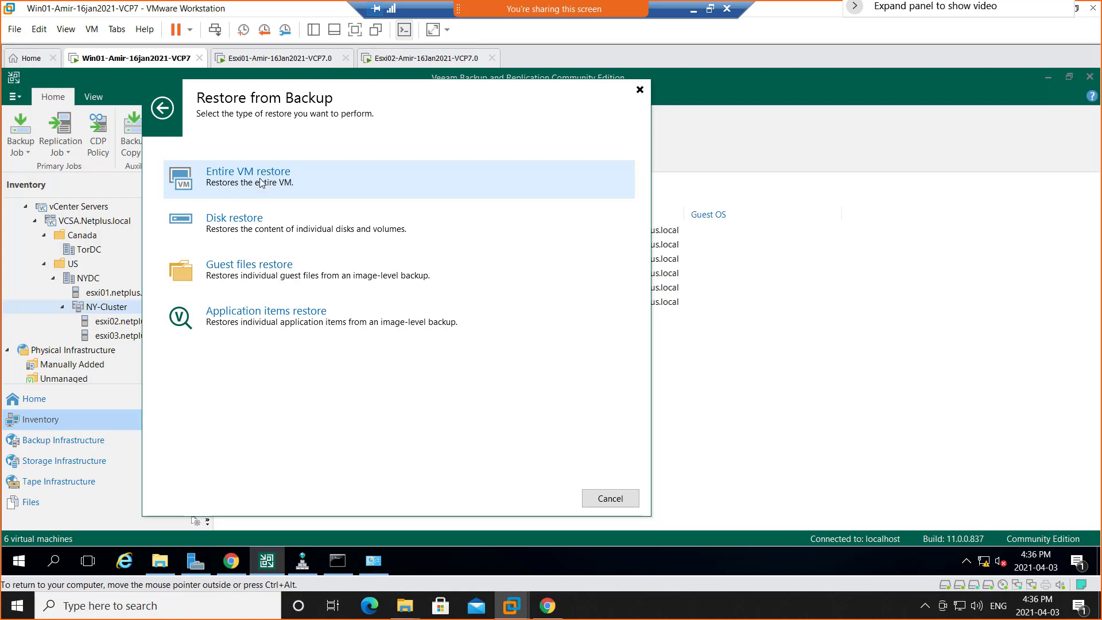
left_click(267, 186)
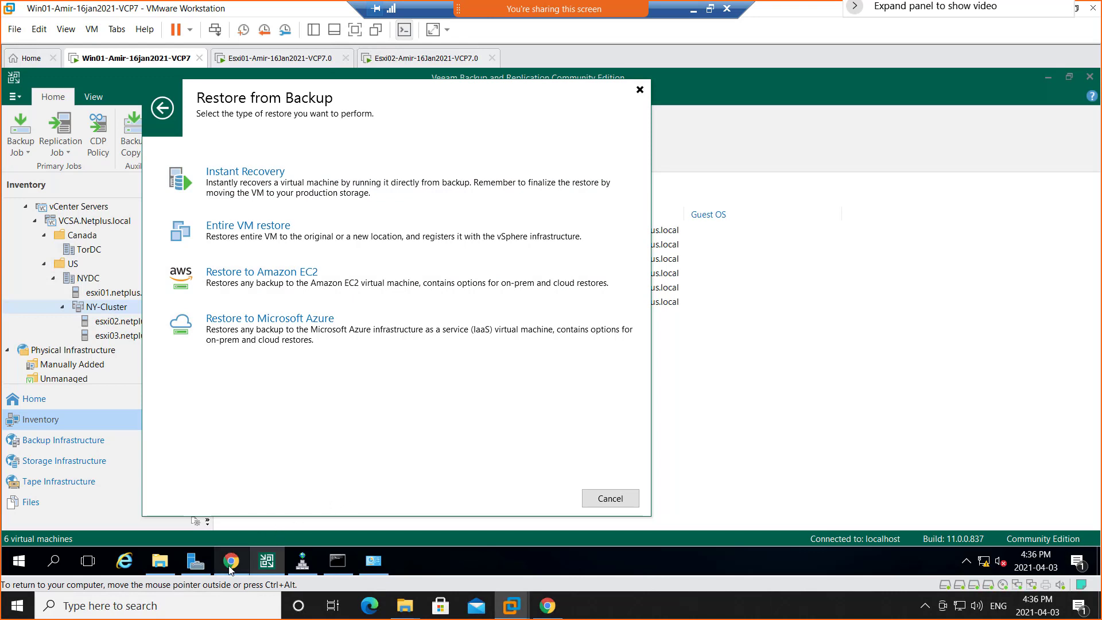
Switch to the vSphere Client in Chrome and delete VM02 from disk, confirming the deletion.
mouse_move(230, 568)
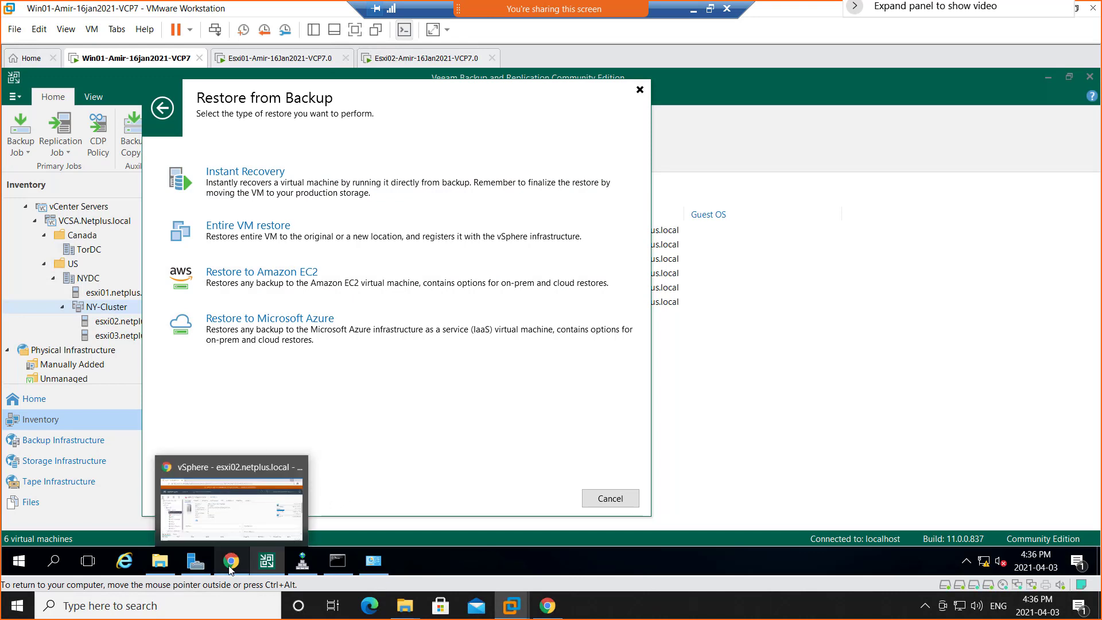
left_click(229, 563)
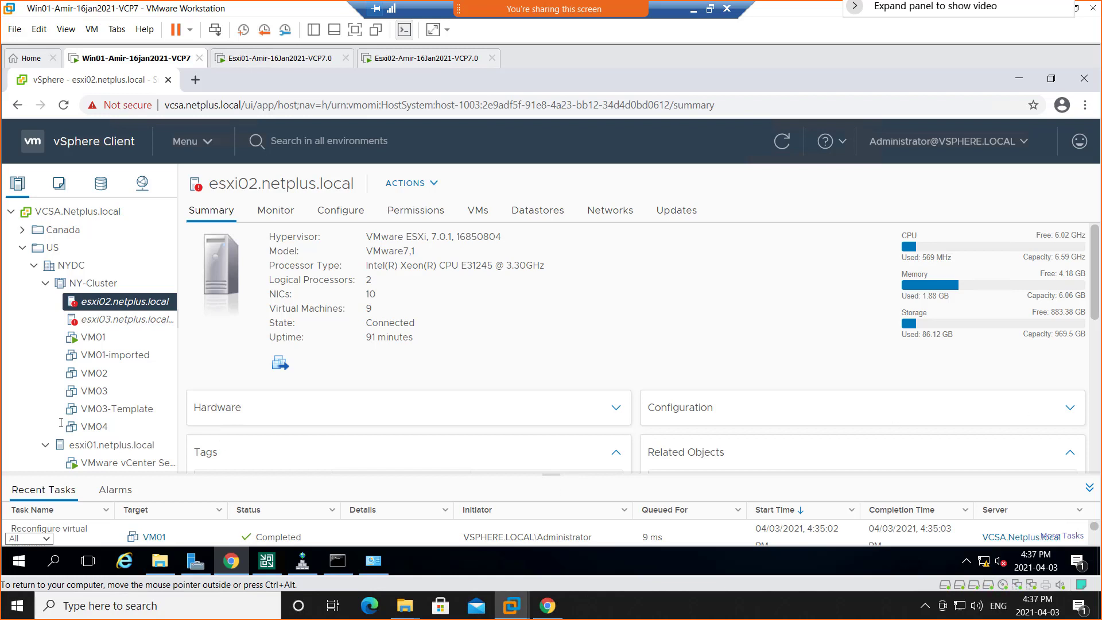
left_click(97, 375)
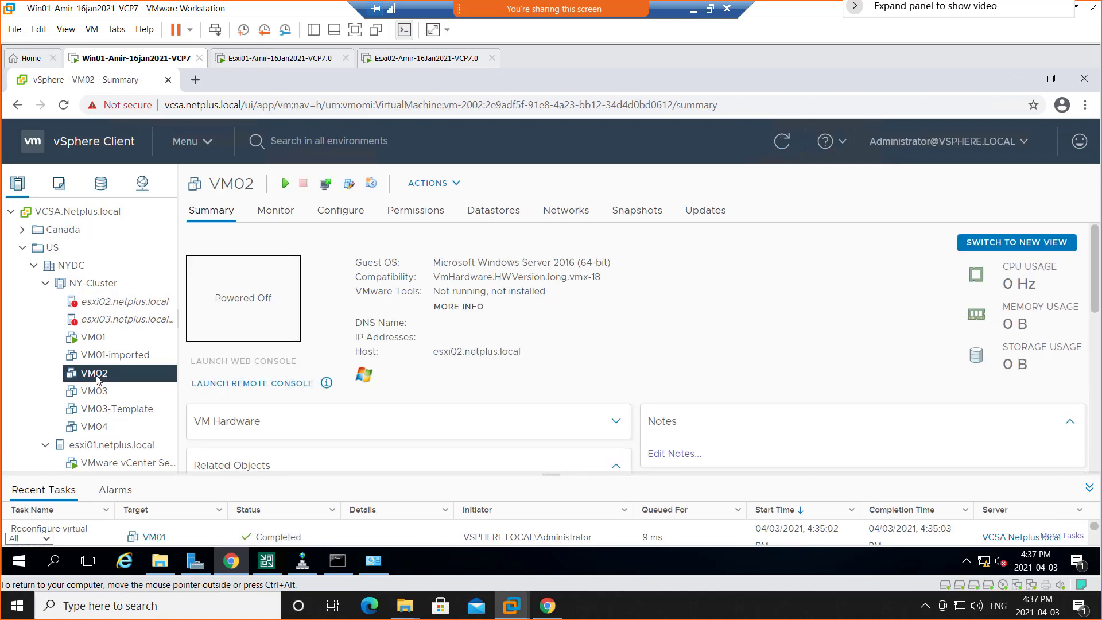
right_click(97, 376)
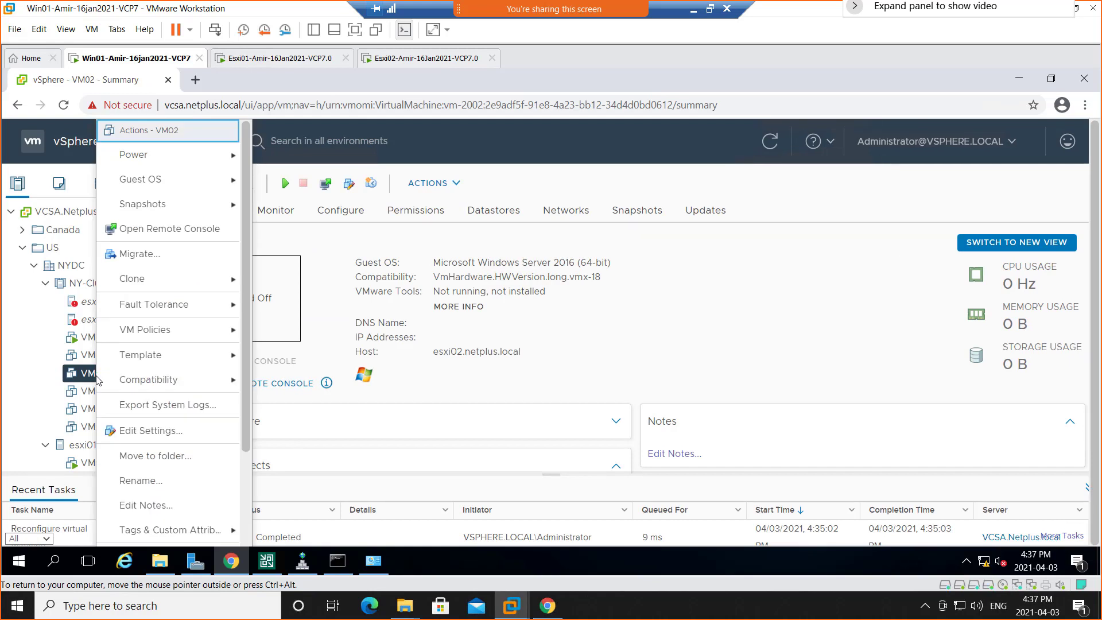
scroll(169, 488, "down", 2)
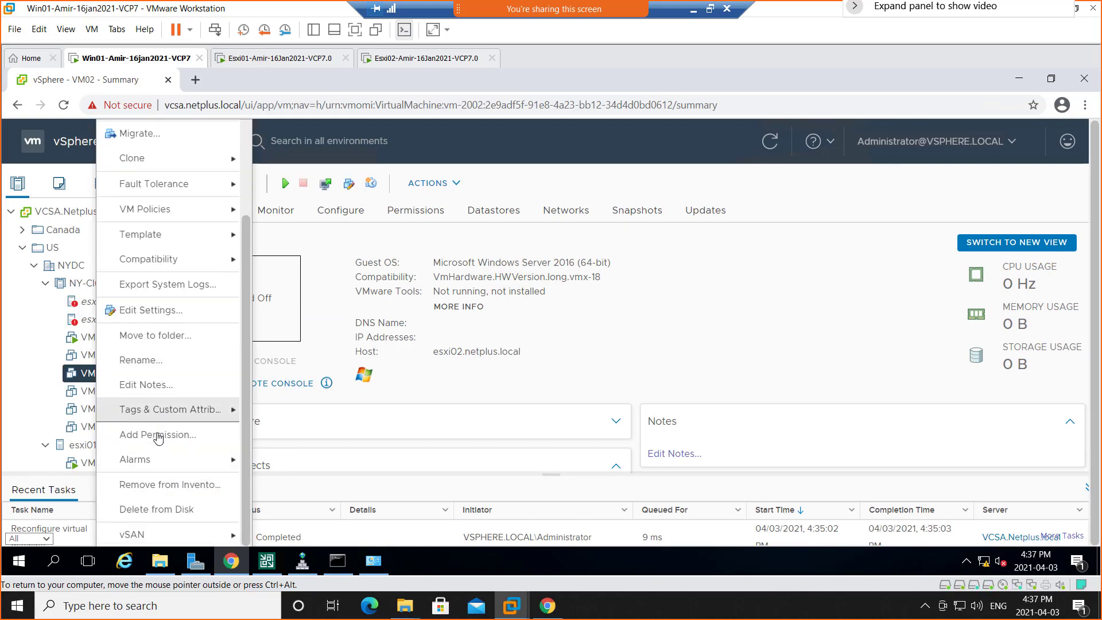
left_click(173, 510)
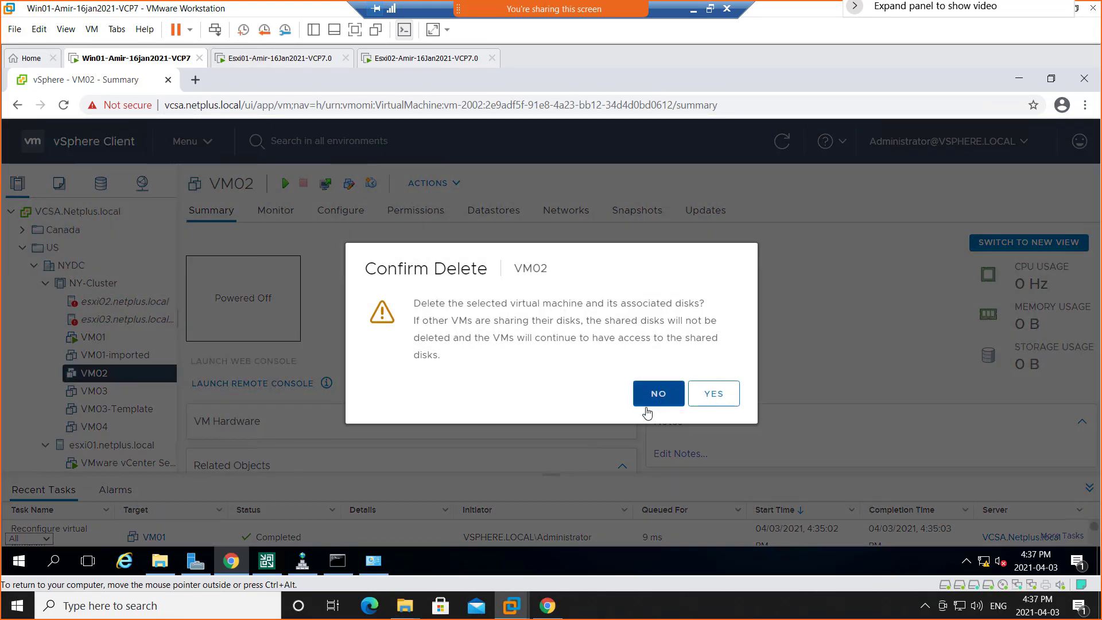
left_click(714, 394)
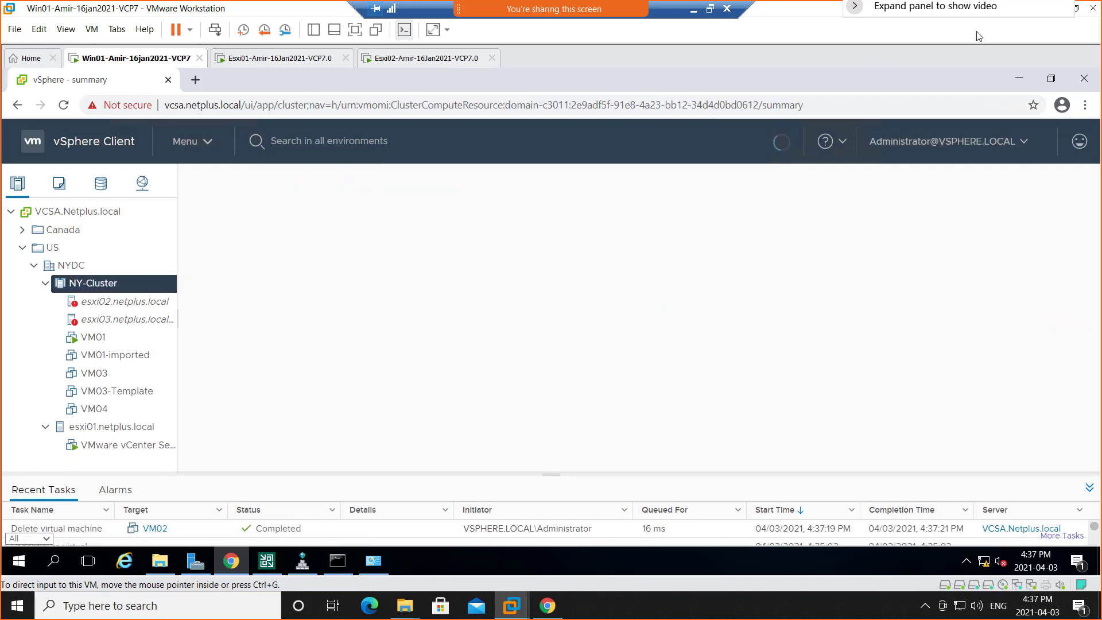
Return to Veeam Backup & Replication, cancel the open restore wizard, and start a new VMware vSphere entire VM restore from backup.
left_click(267, 561)
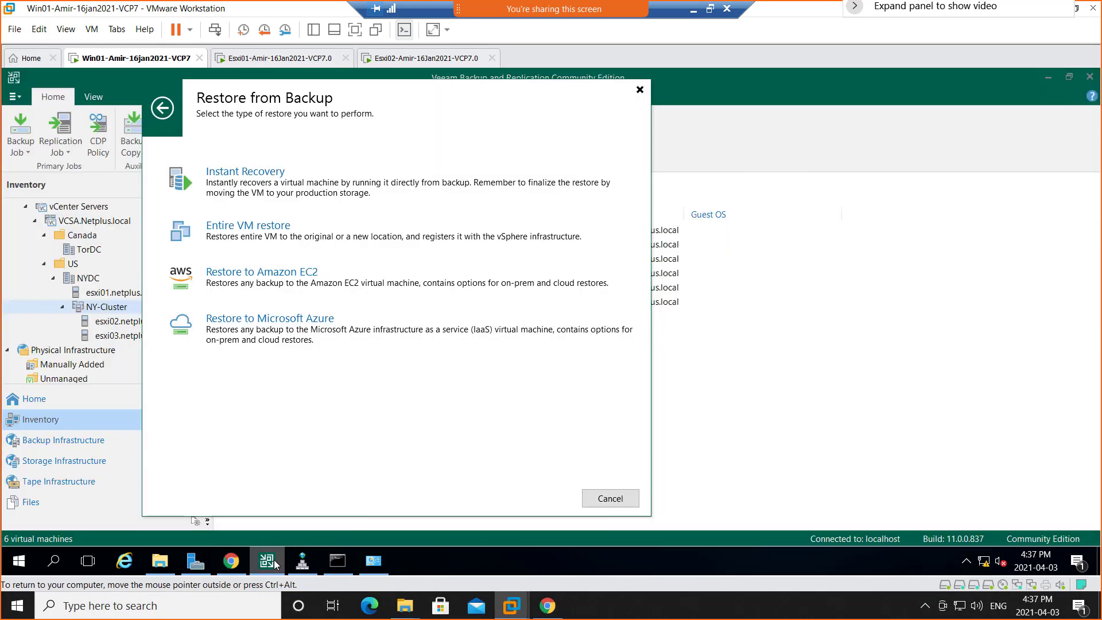
left_click(611, 498)
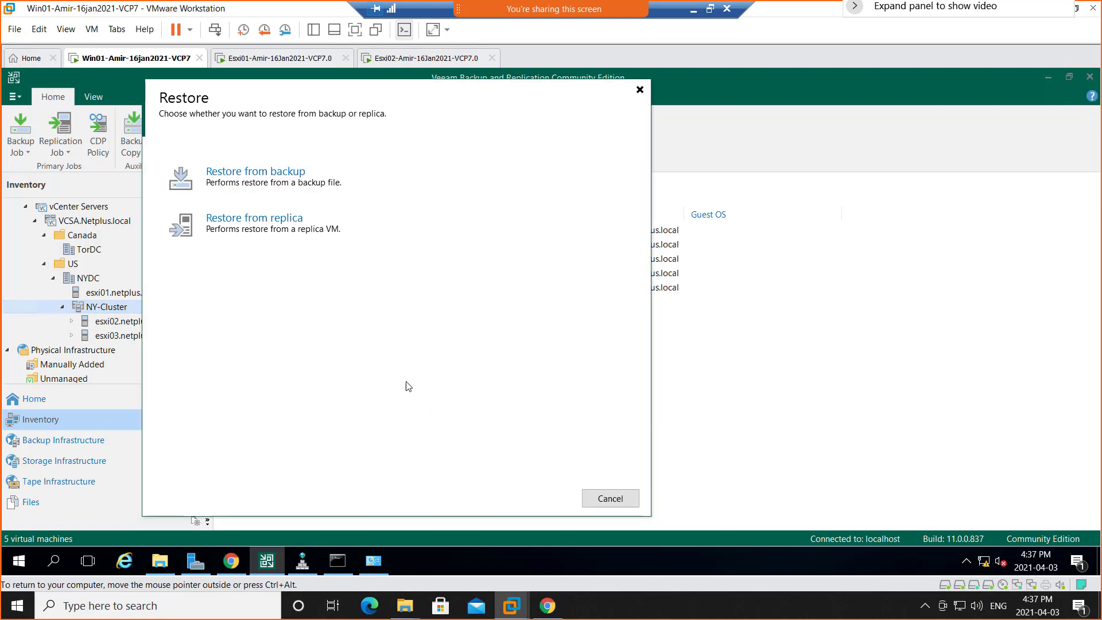
left_click(258, 181)
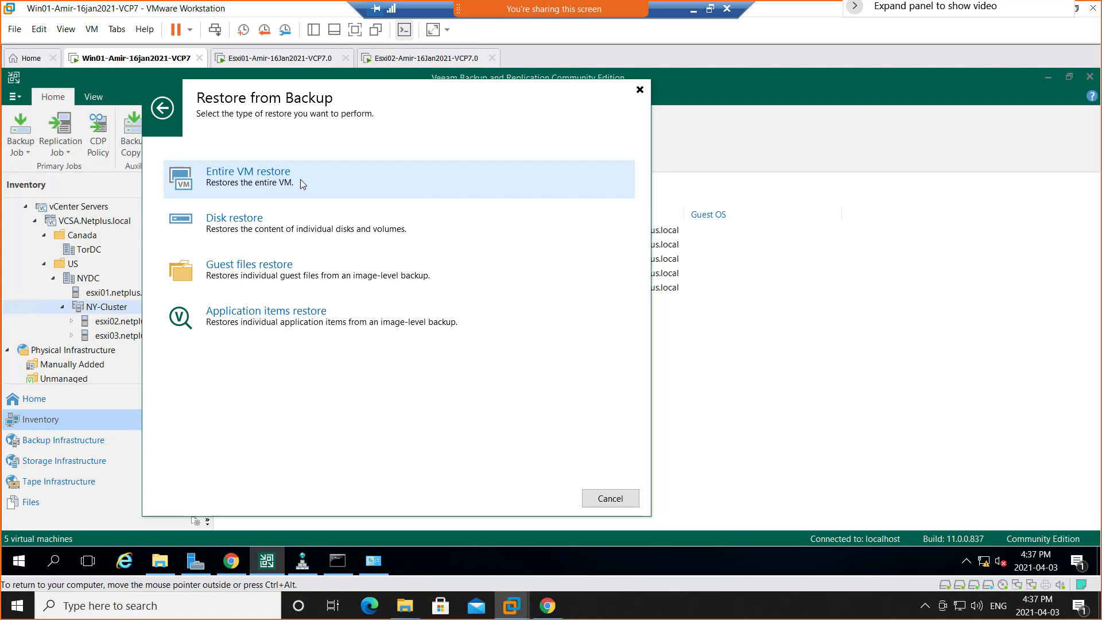
left_click(301, 182)
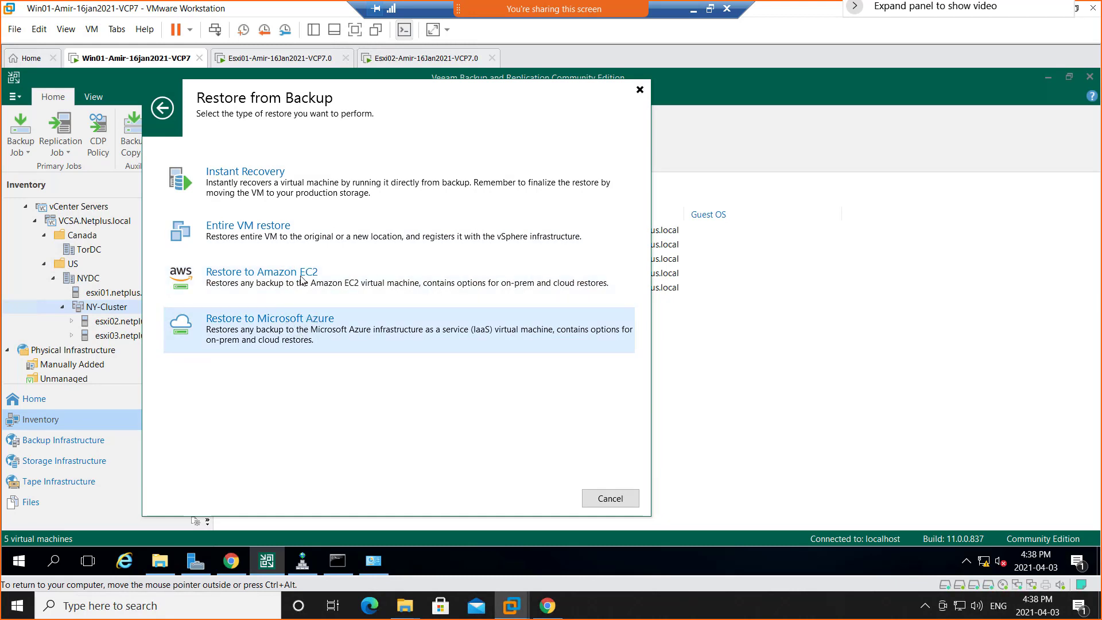
left_click(275, 233)
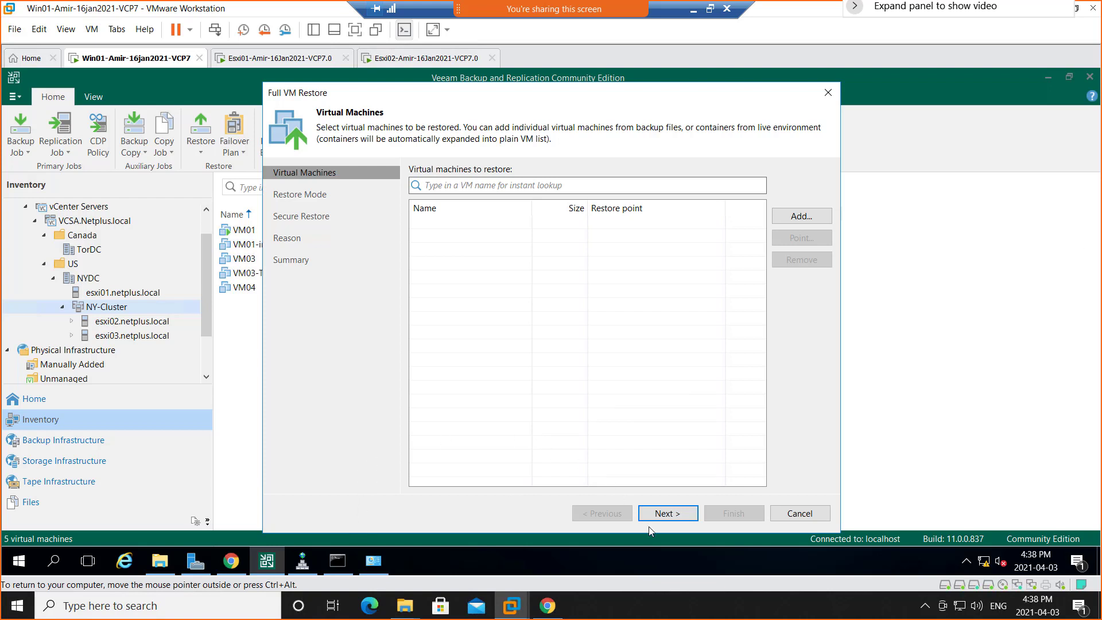
Add VM02 from the VM02_2021-04-03T162104 backup to the list of virtual machines to restore.
left_click(806, 217)
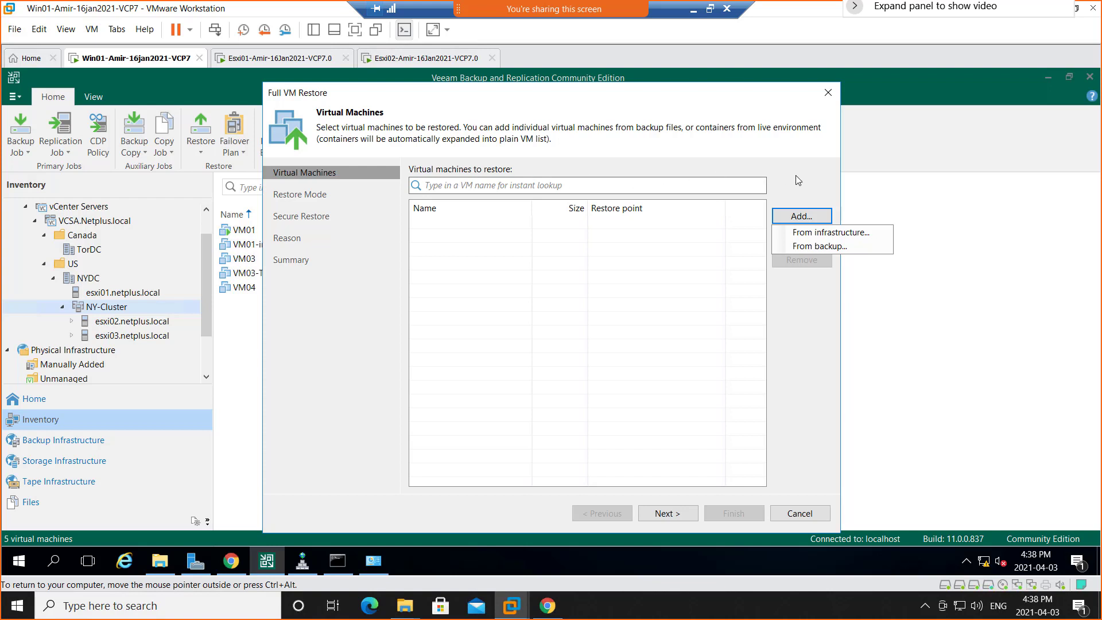
left_click(822, 246)
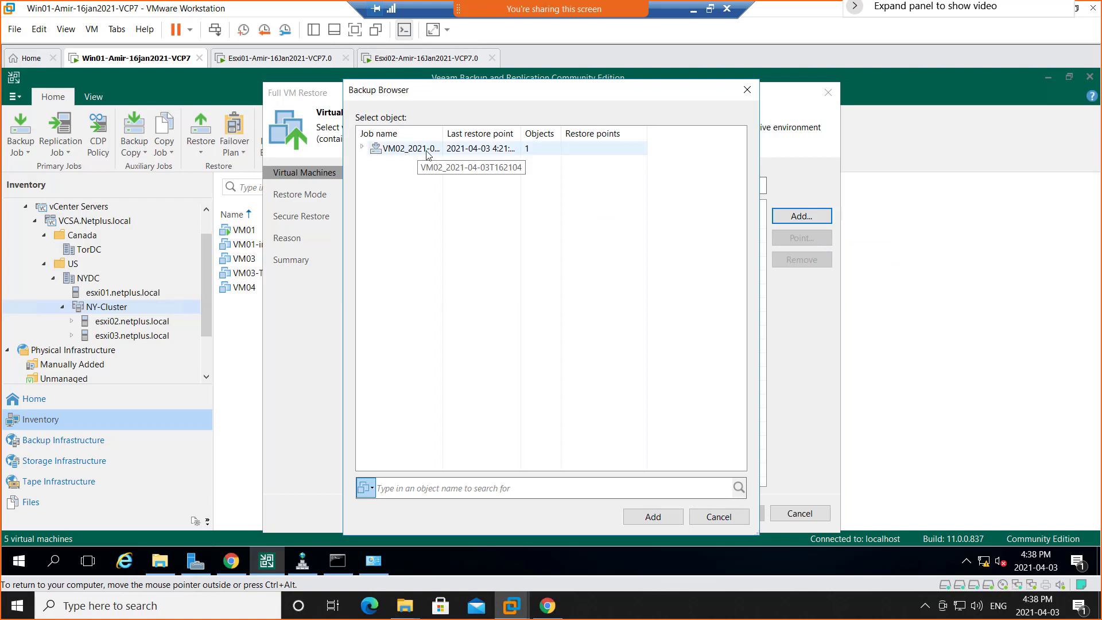
left_click(410, 157)
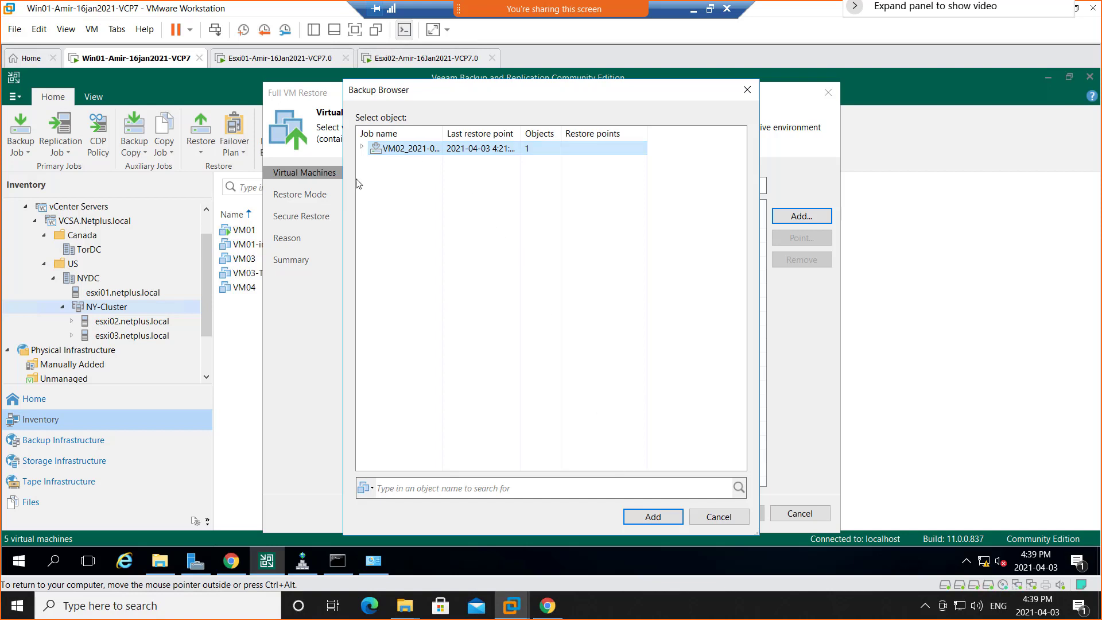
left_click(362, 147)
left_click(414, 164)
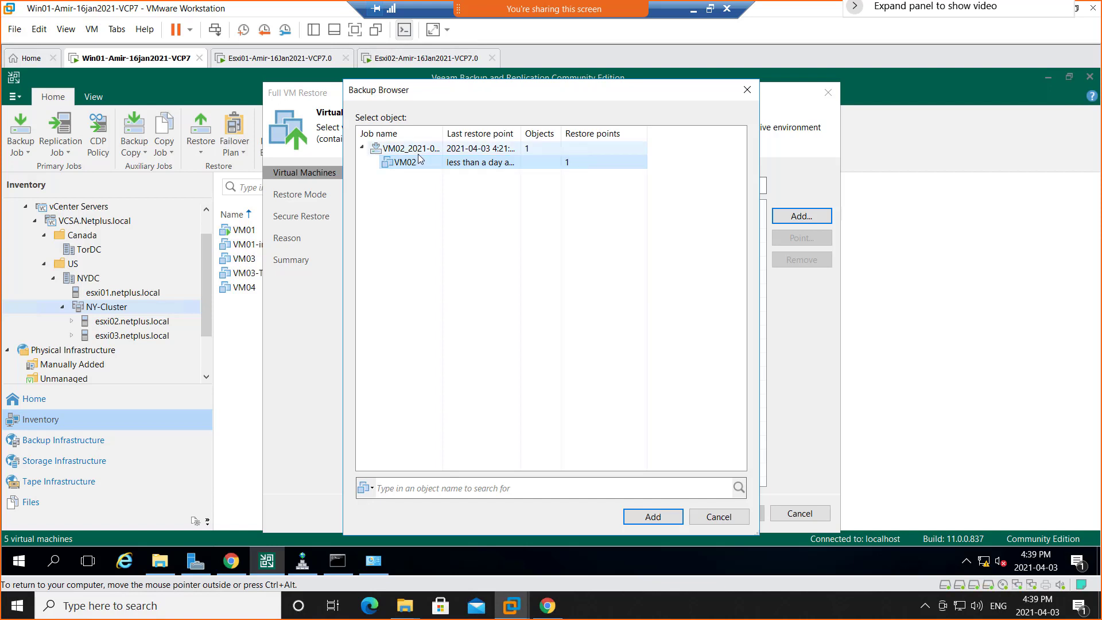
left_click(642, 519)
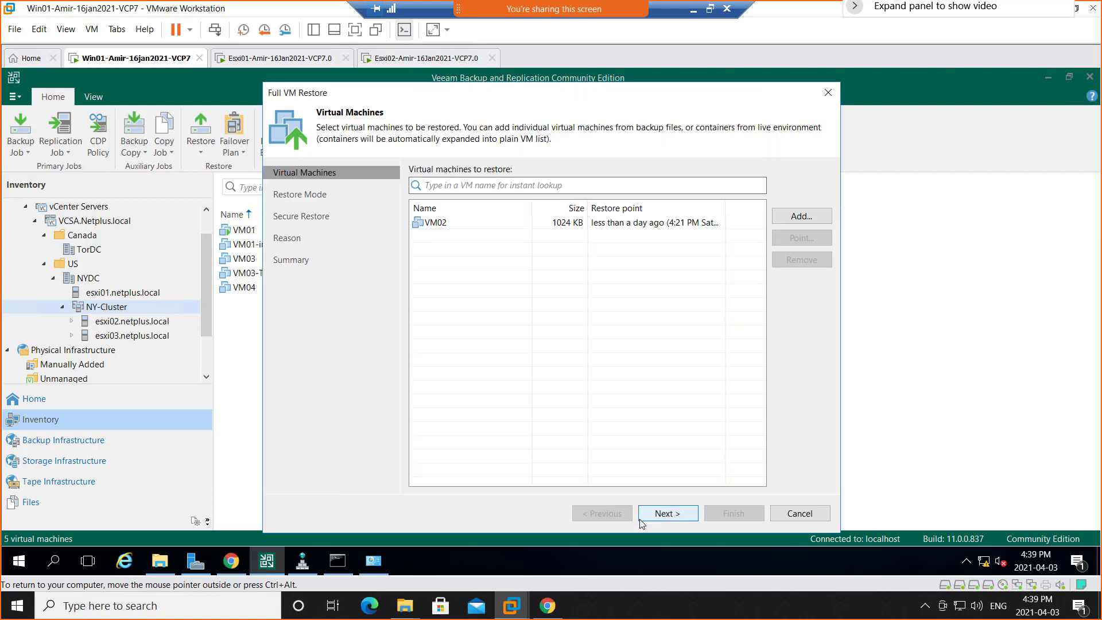
Keep VM02's restore set to the original location and leave the pre-recovery malware scan turned off.
left_click(441, 228)
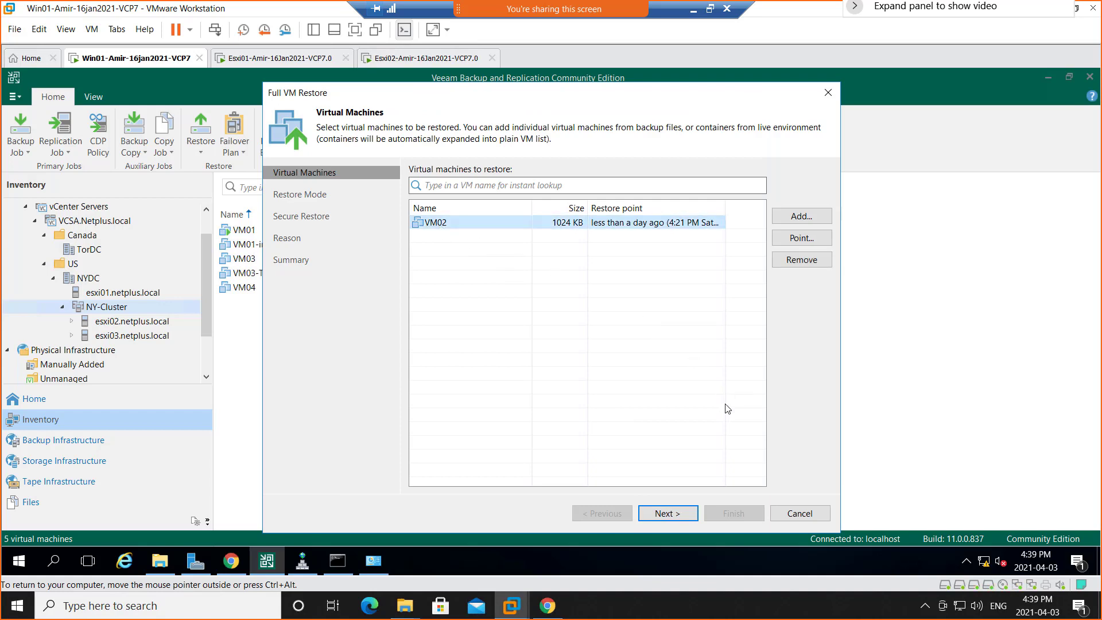
left_click(666, 516)
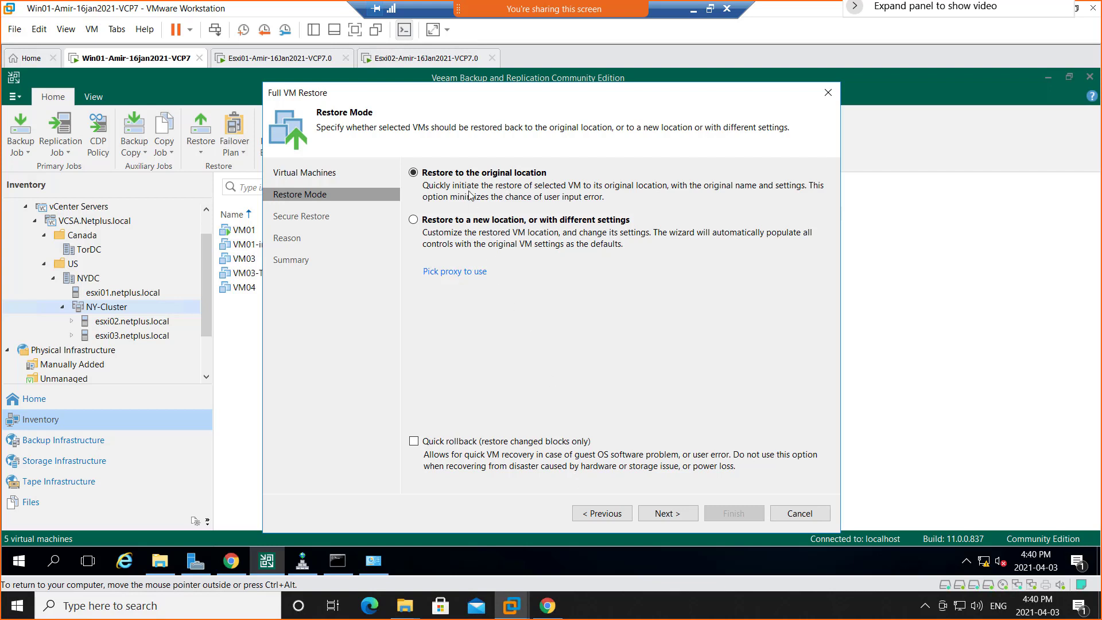
left_click(673, 518)
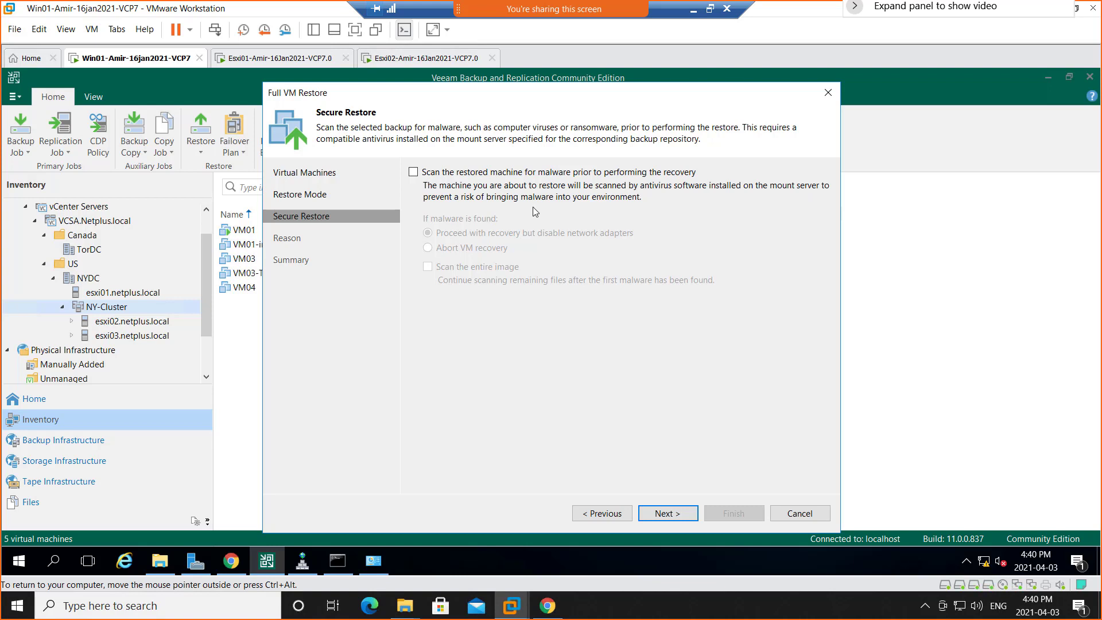
left_click(414, 173)
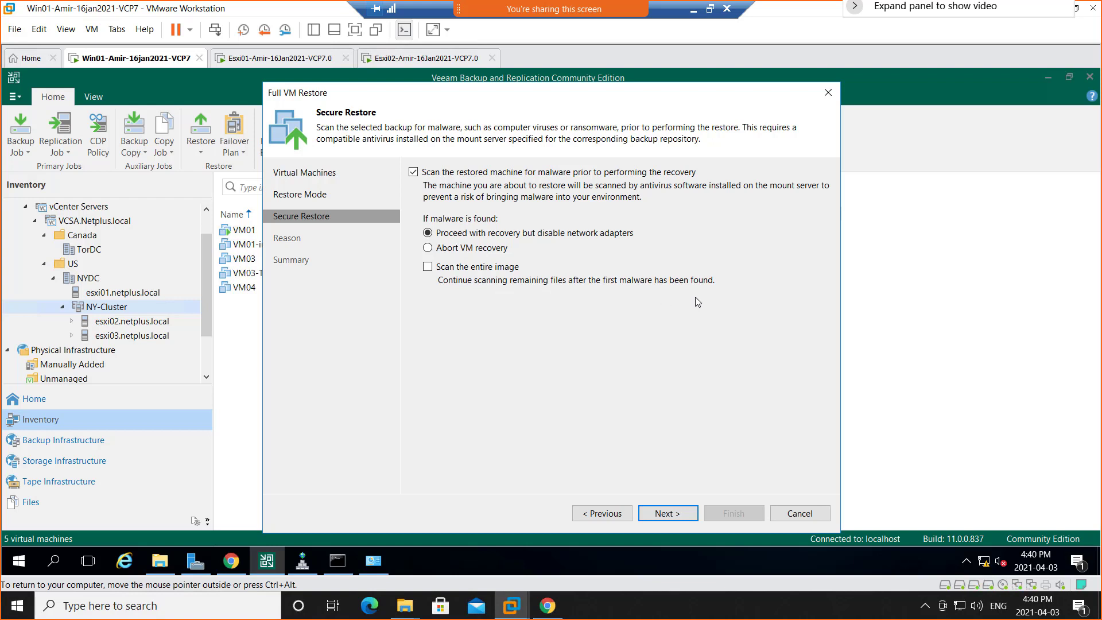
left_click(413, 173)
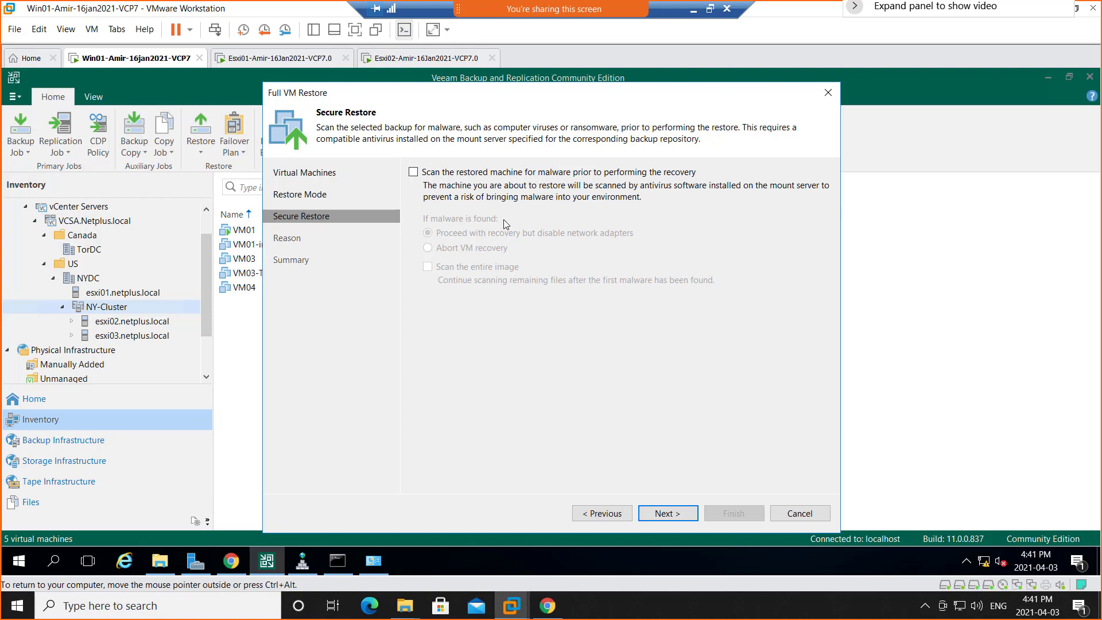
left_click(666, 516)
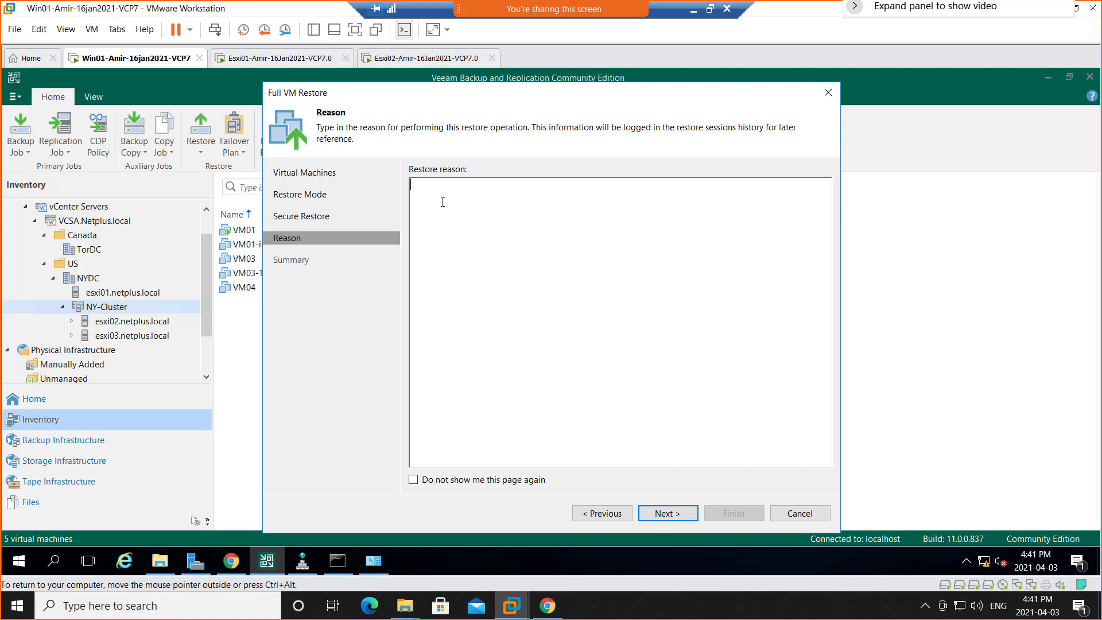
Enter the restore reason "Need to restore as it is critical" and start the restore with VM02 powered on after restoring.
type("Need to restore as it is critical")
left_click(668, 517)
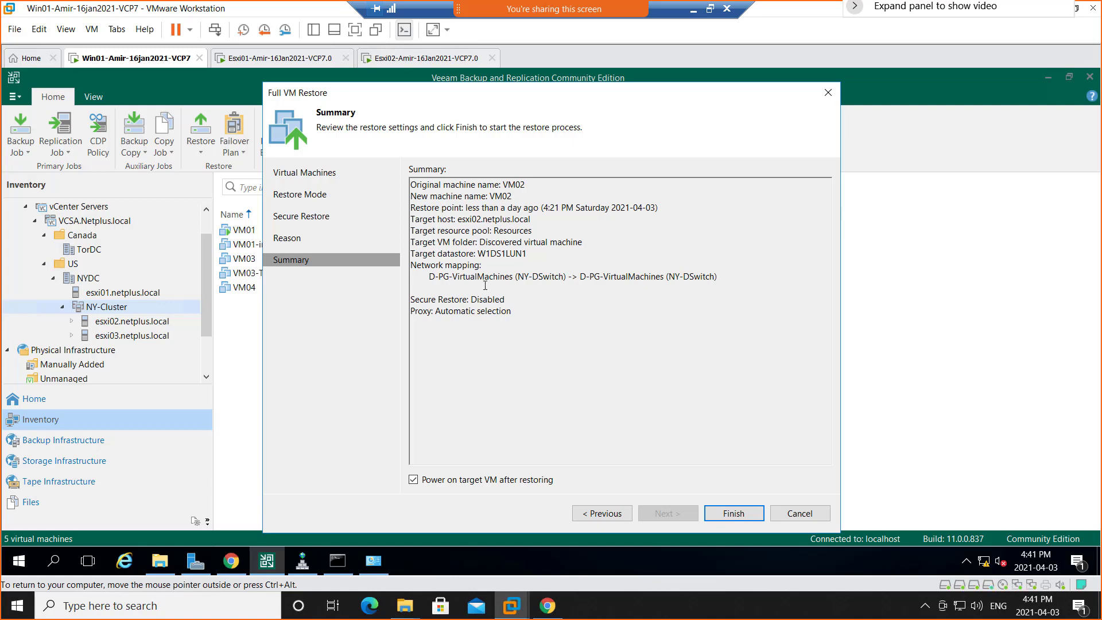
left_click(722, 518)
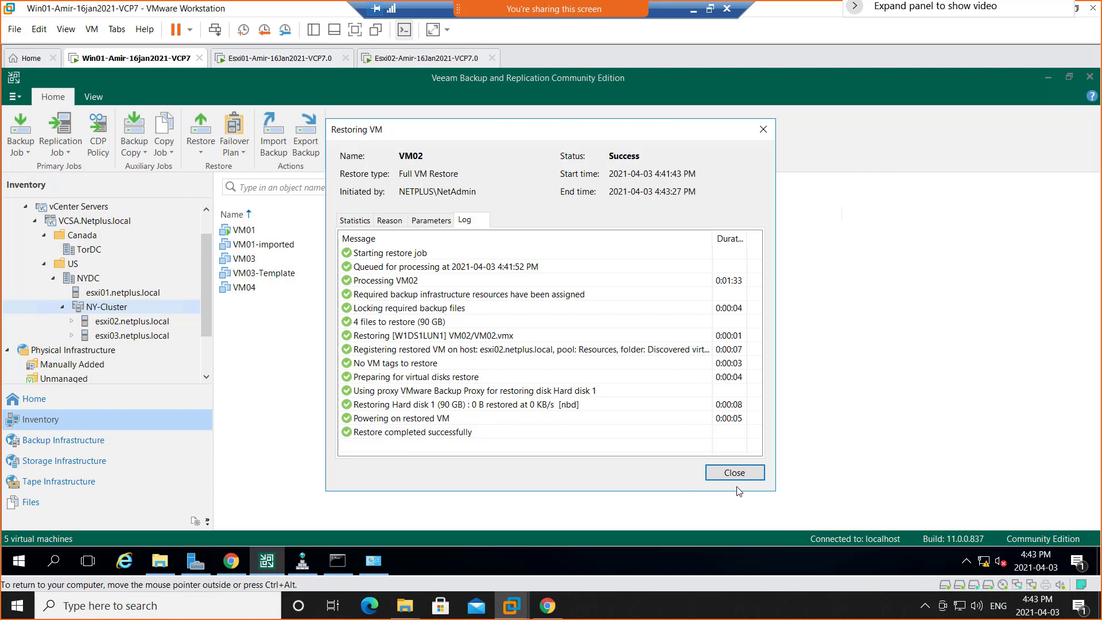
Close the VM02 restore log and switch to the vSphere Client in Chrome to view the summary of the restored VM02.
left_click(752, 475)
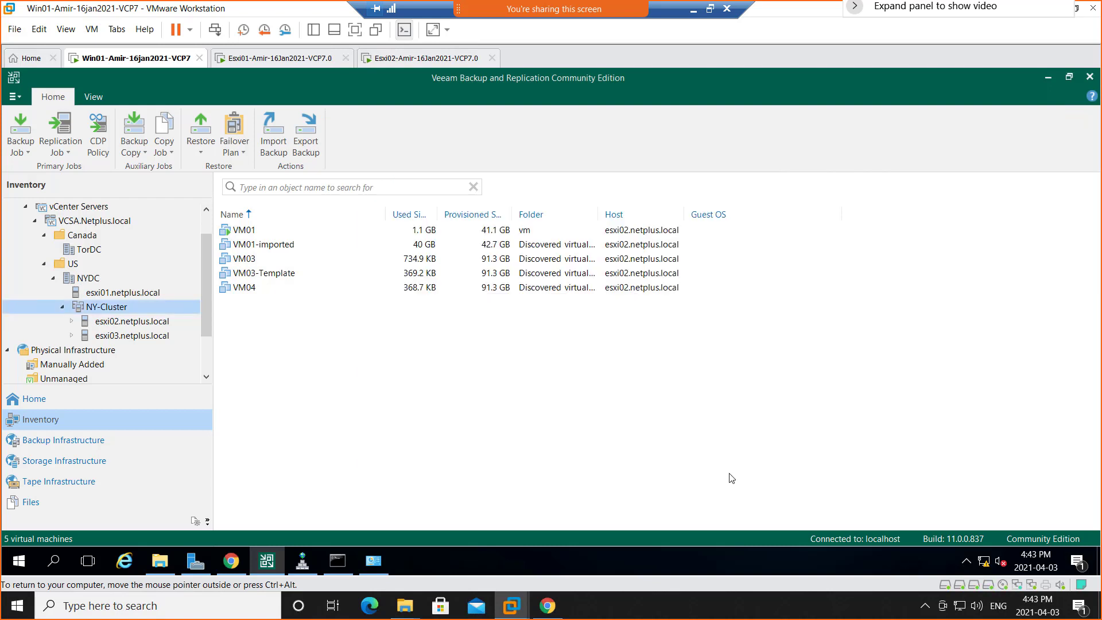
left_click(231, 561)
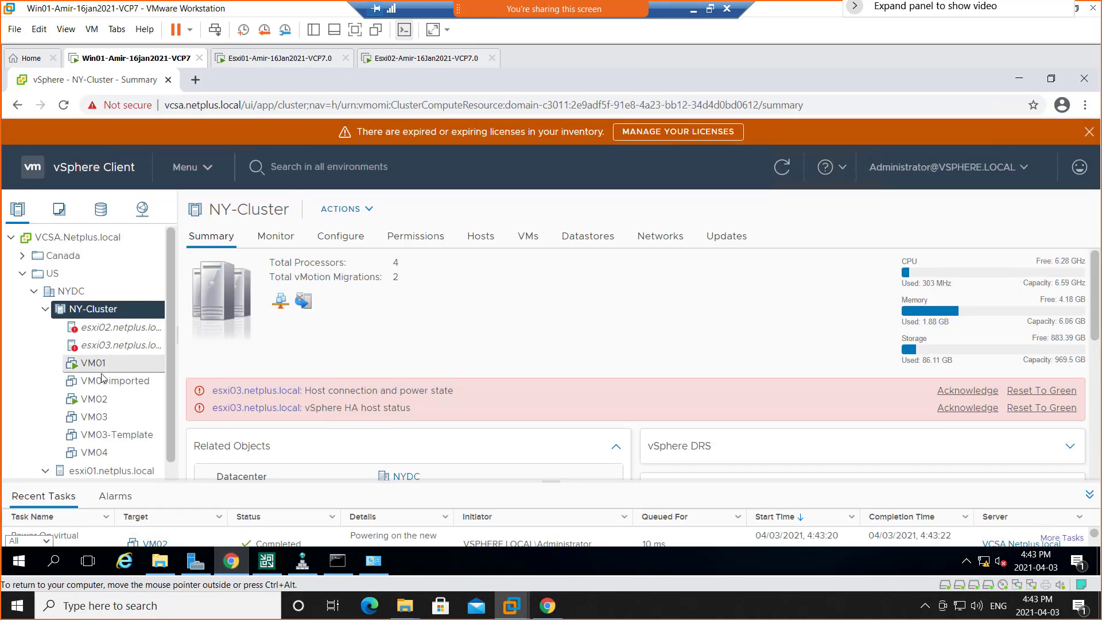
left_click(92, 401)
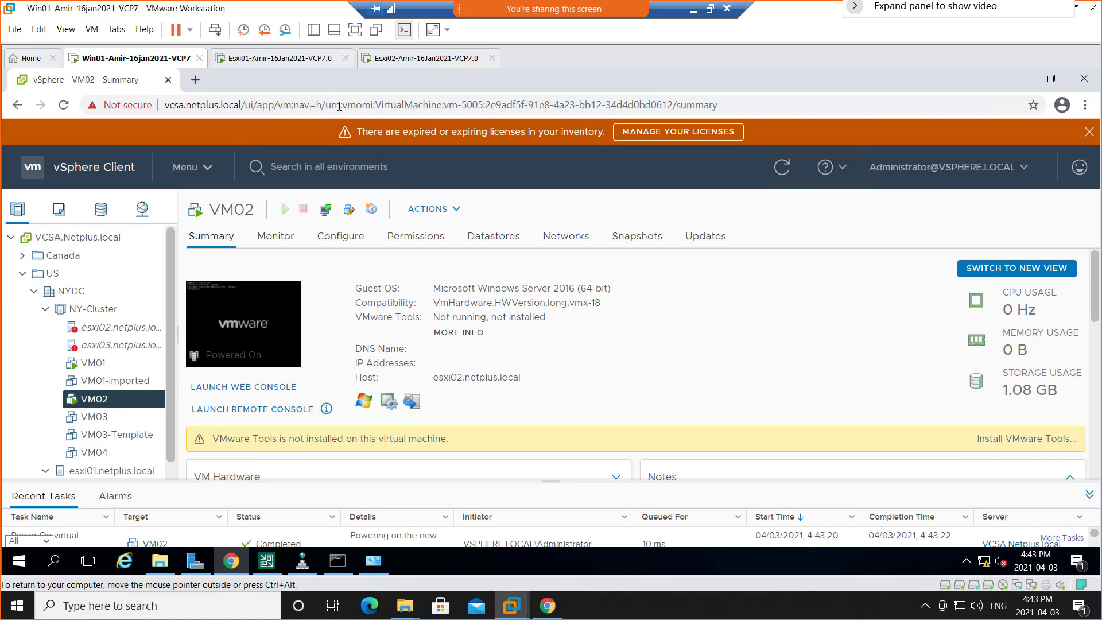
Switch back to Veeam Backup & Replication and examine the log of the VM01_2021-04-03T163147 session in the backup job history.
left_click(266, 561)
left_click(196, 522)
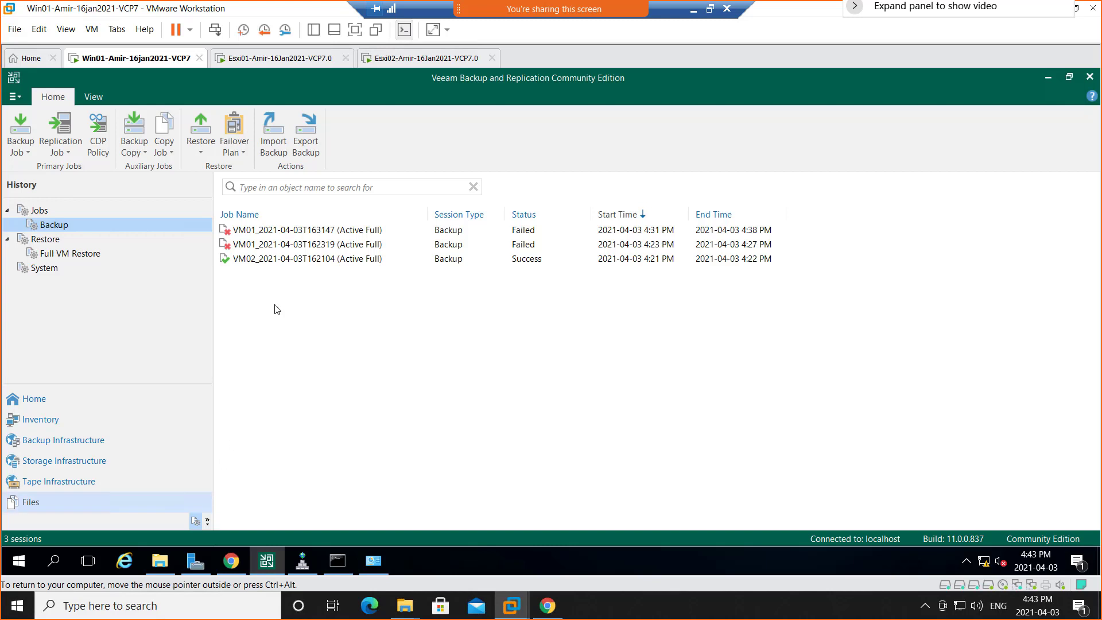
left_click(336, 234)
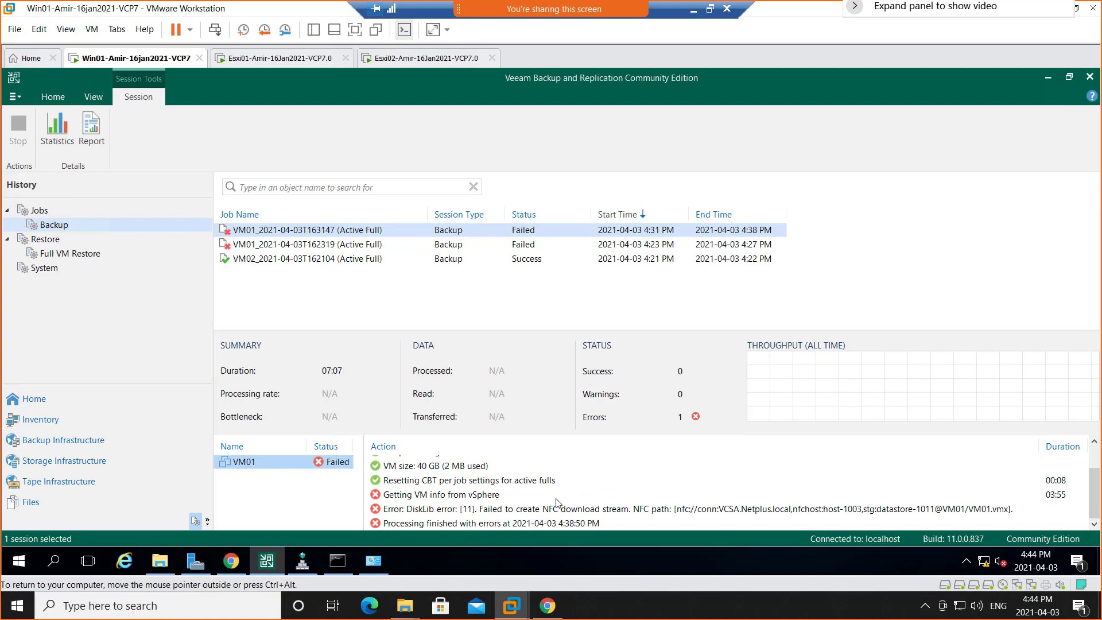
left_click(482, 506)
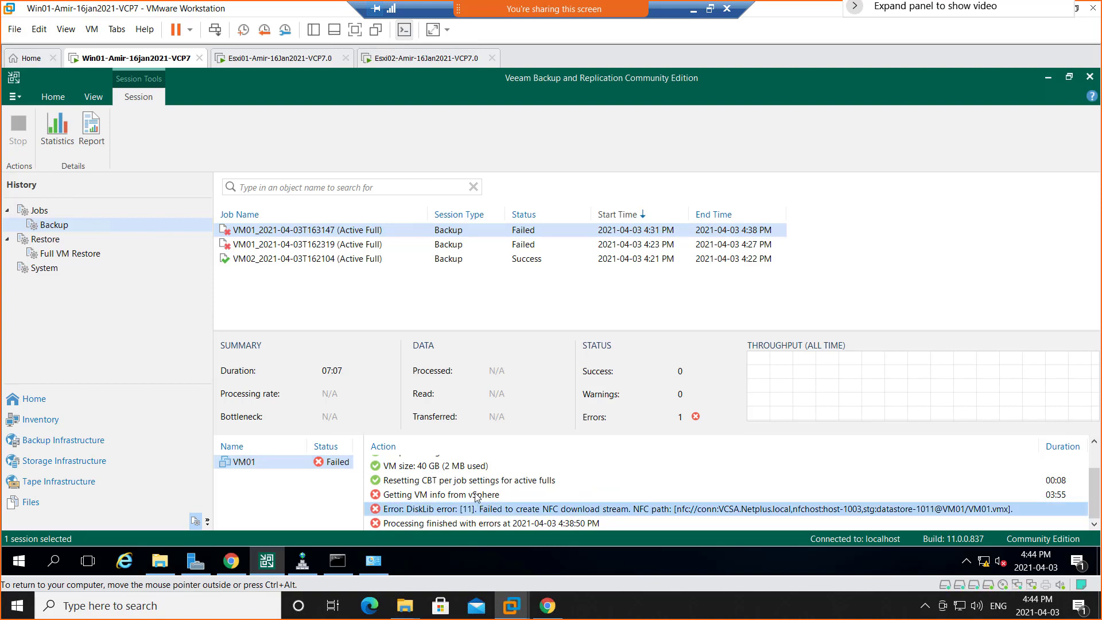
left_click(479, 495)
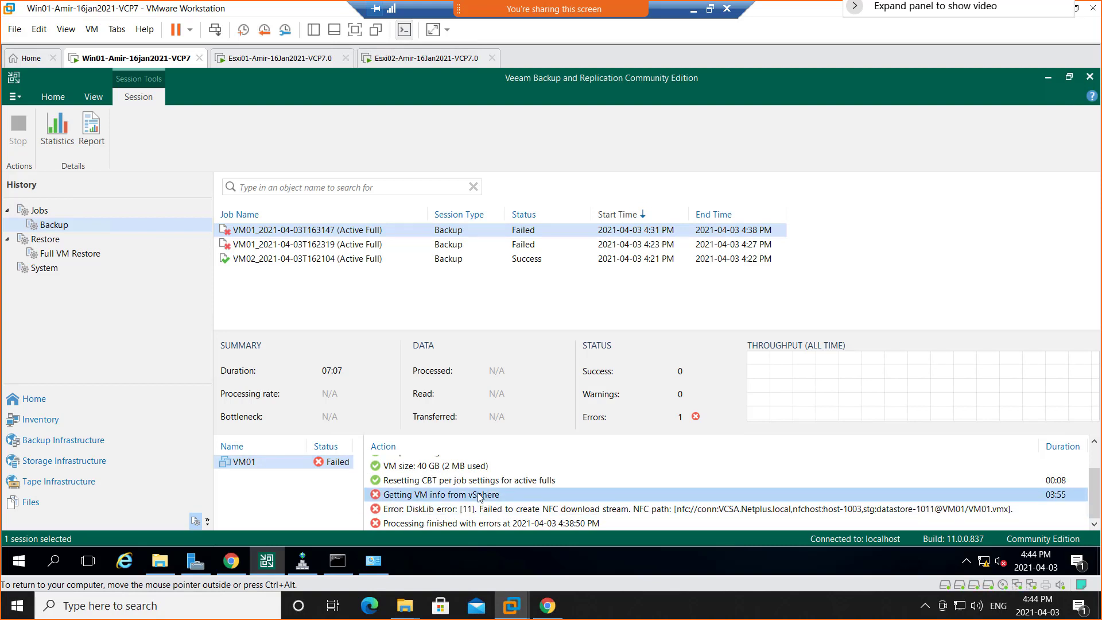
left_click(776, 509)
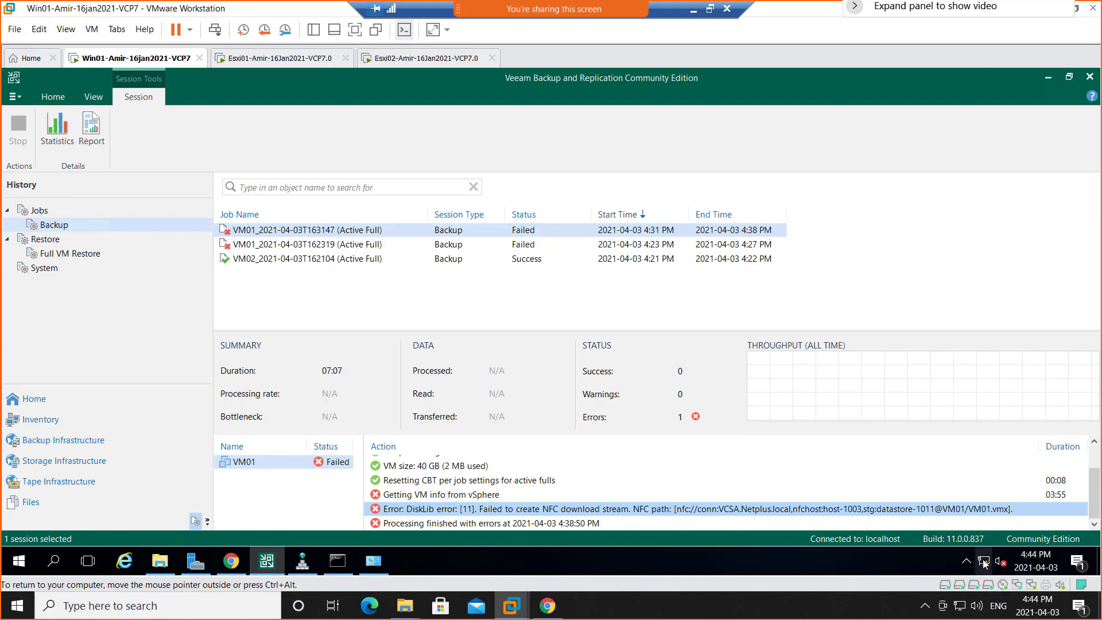
Return to the inventory, then run ipconfig /flushdns and ipconfig /registerdns in Command Prompt and minimize it.
mouse_move(985, 562)
left_click(39, 423)
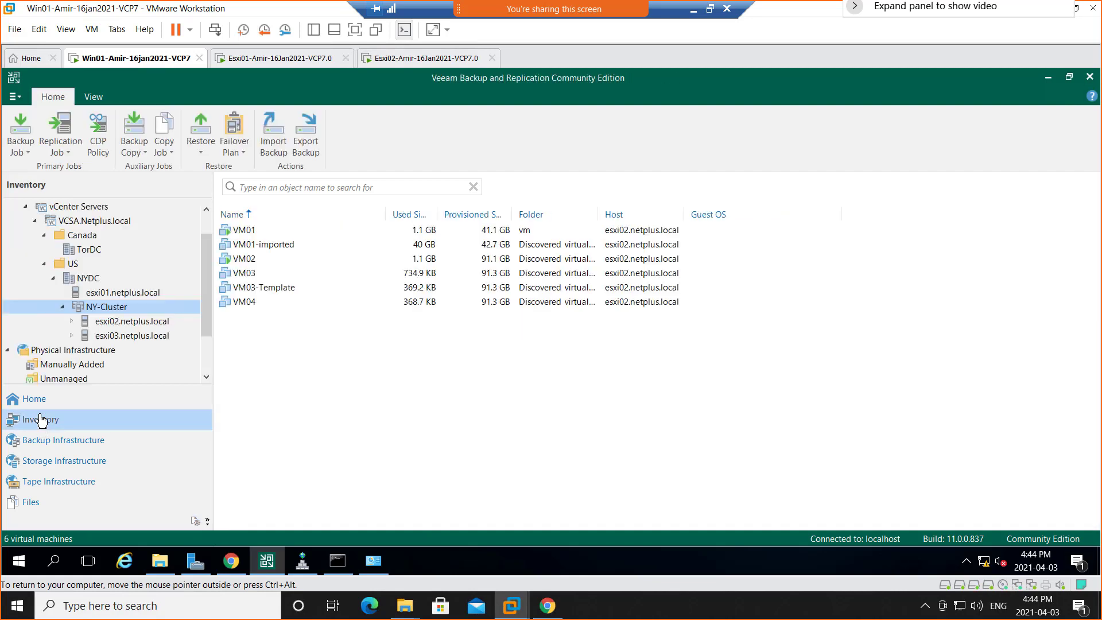
left_click(338, 561)
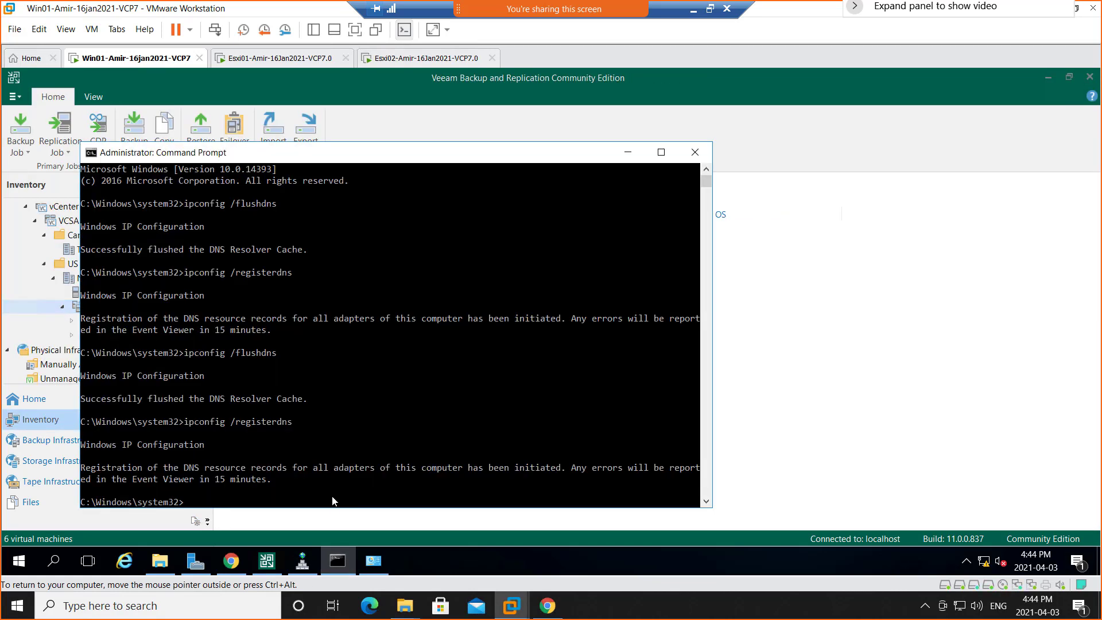
key("Up")
key("Up")
key("Return")
key("Down")
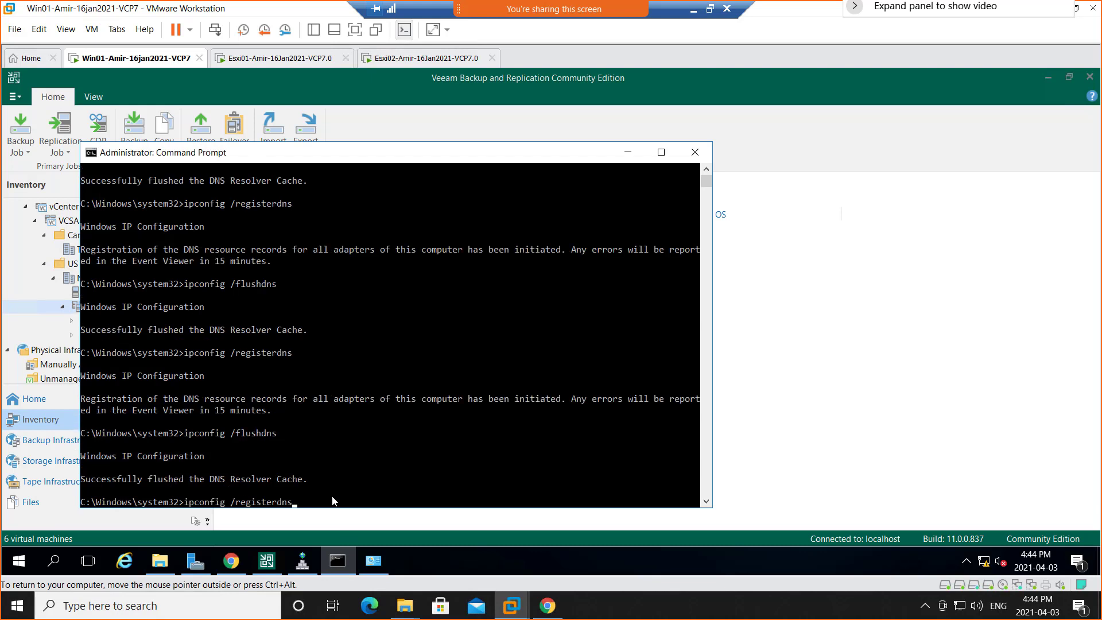
key("Return")
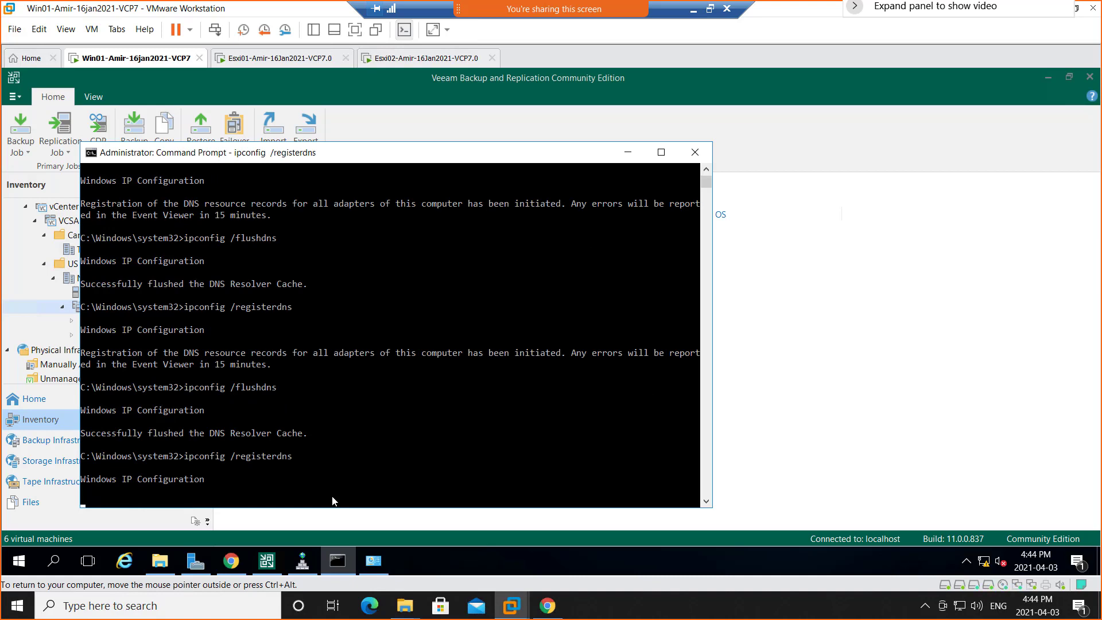
left_click(627, 152)
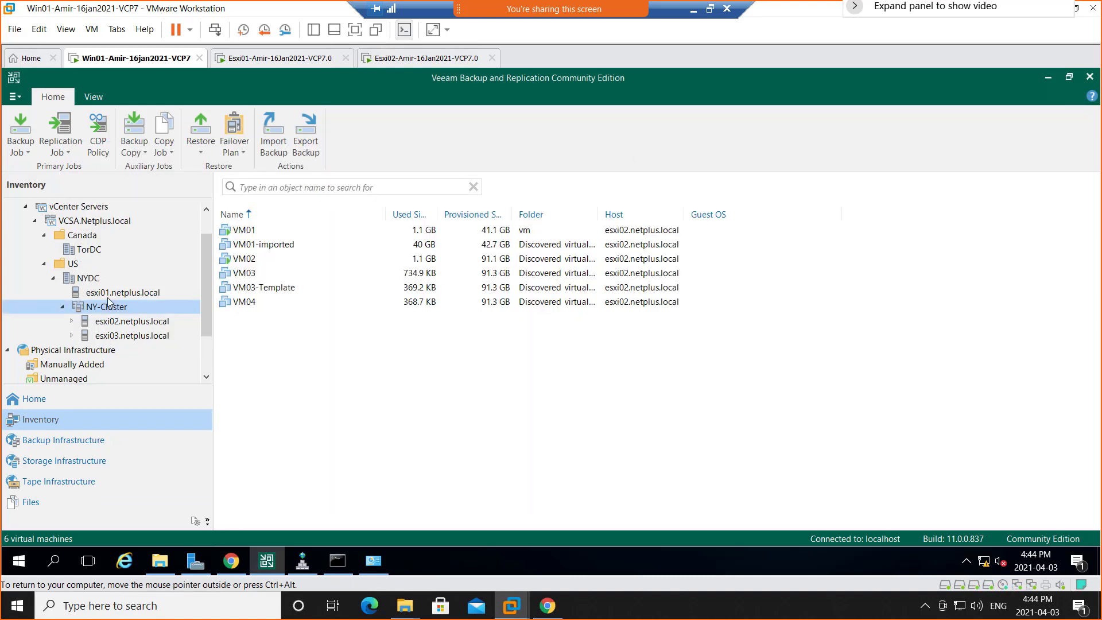
Start a VeeamZIP backup of VM02 to the local folder C:\Users\NetAdmin\Documents.
left_click(244, 232)
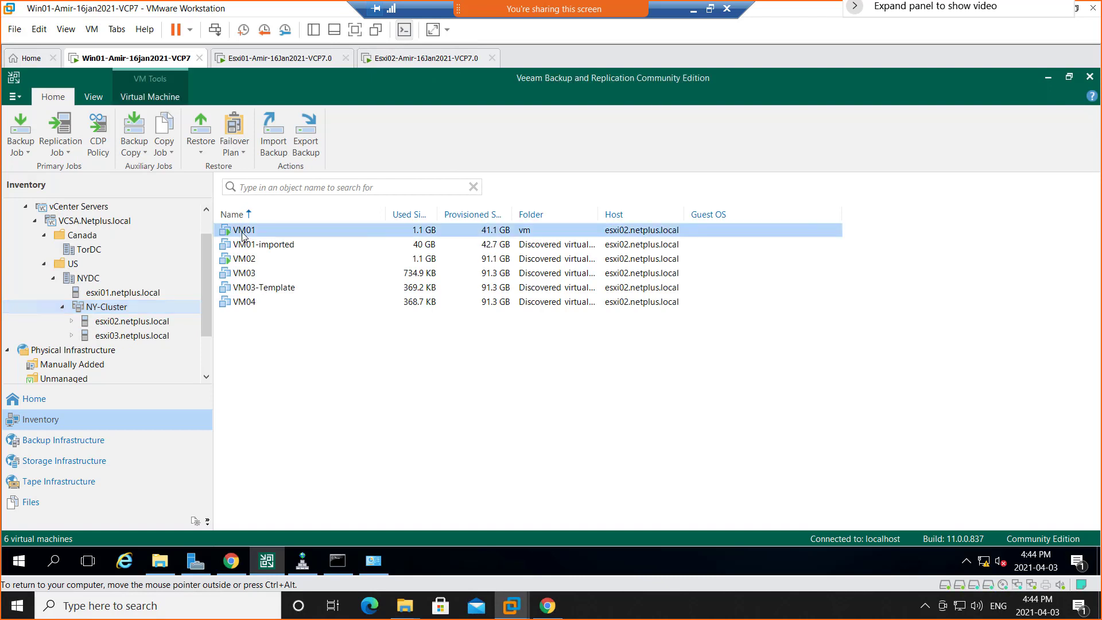
left_click(246, 261)
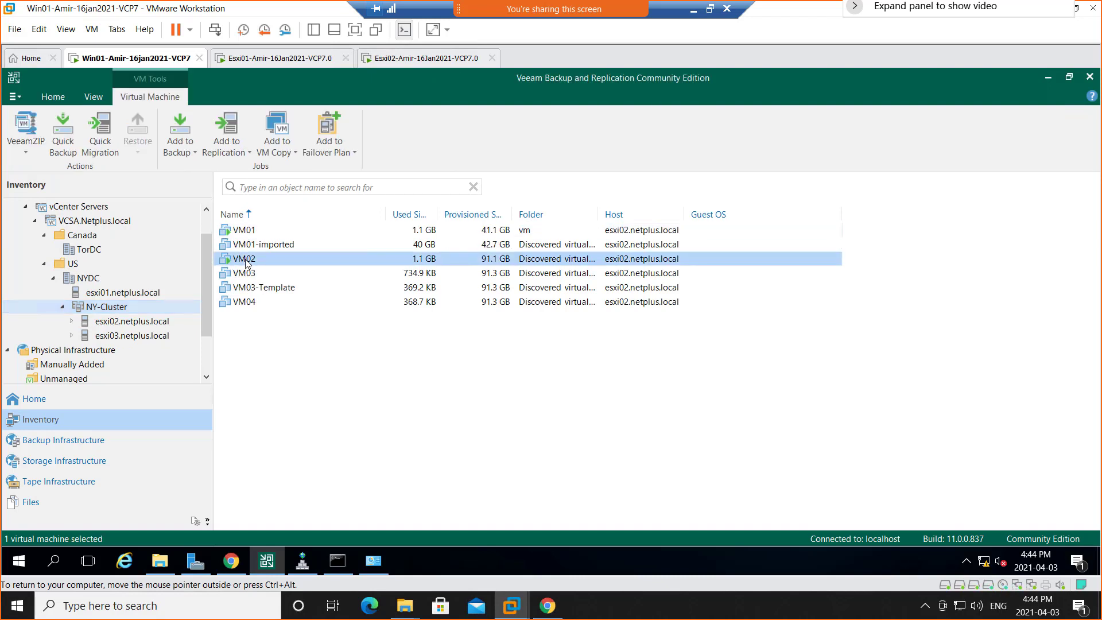
right_click(247, 263)
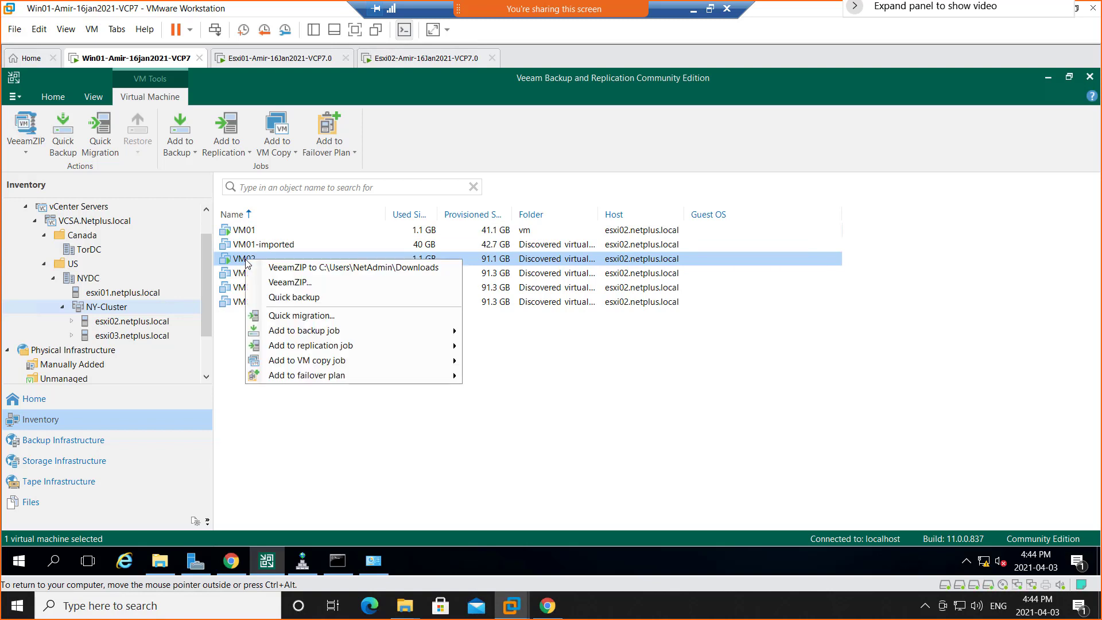
left_click(309, 285)
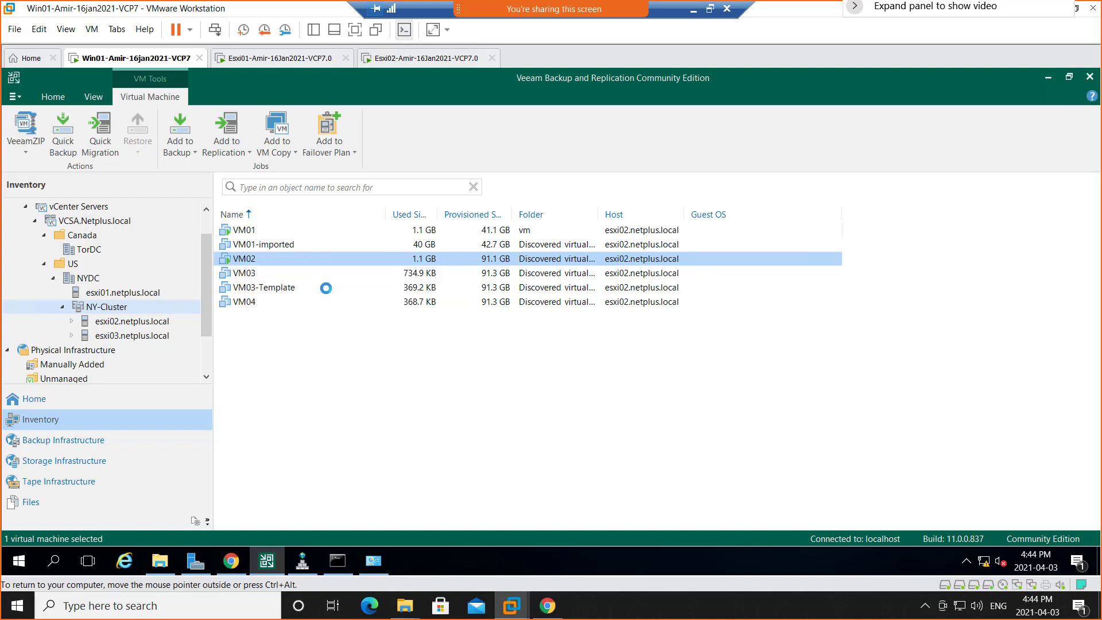
left_click(400, 232)
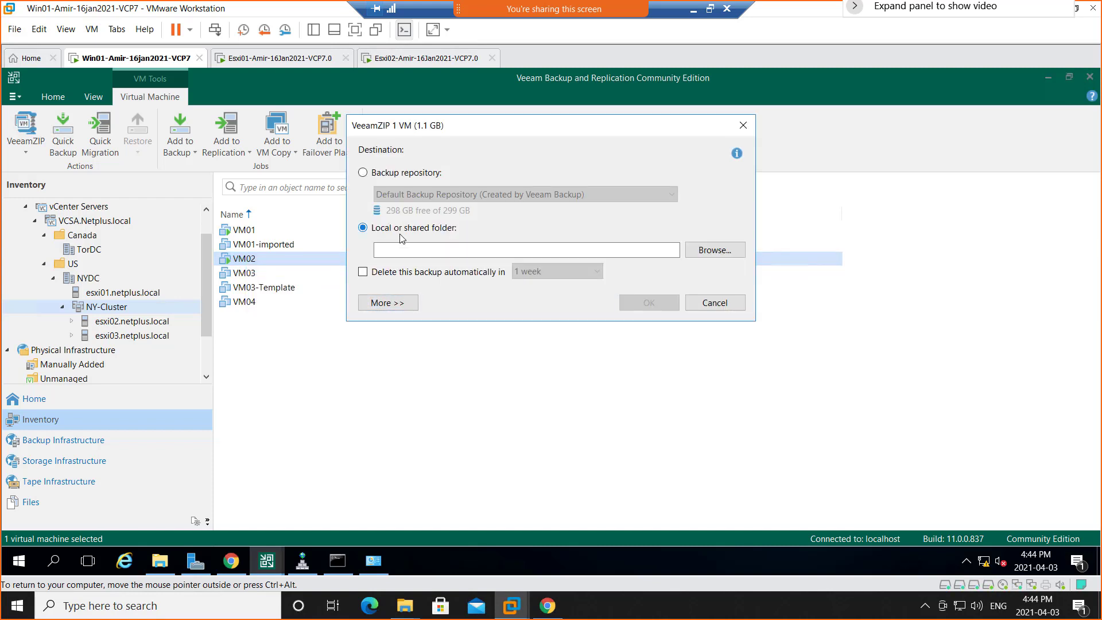
left_click(715, 249)
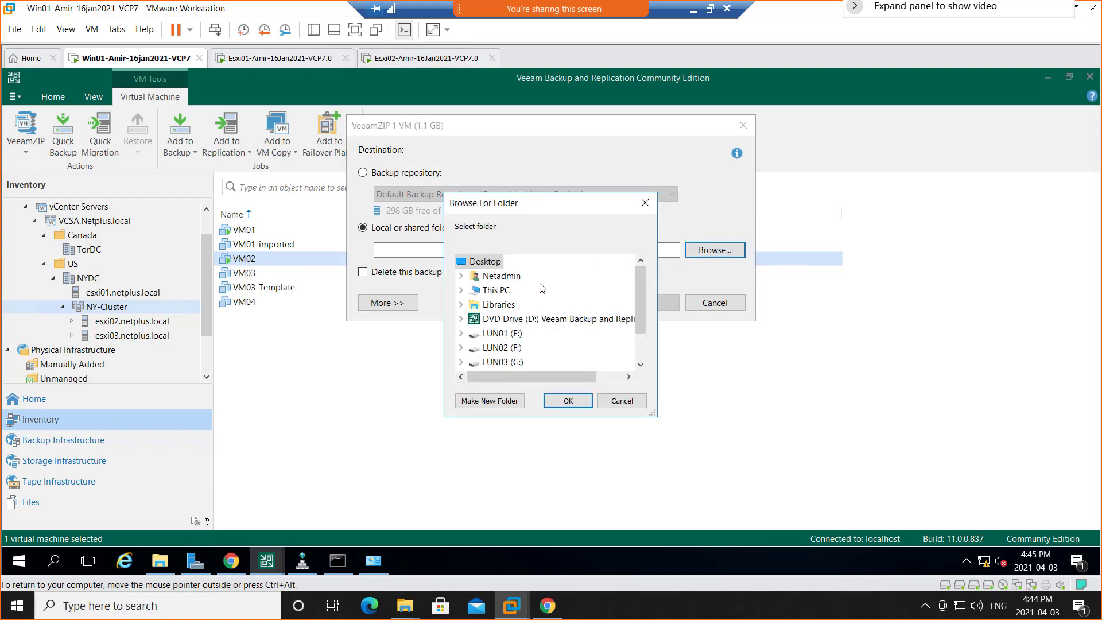
left_click(461, 277)
left_click(511, 304)
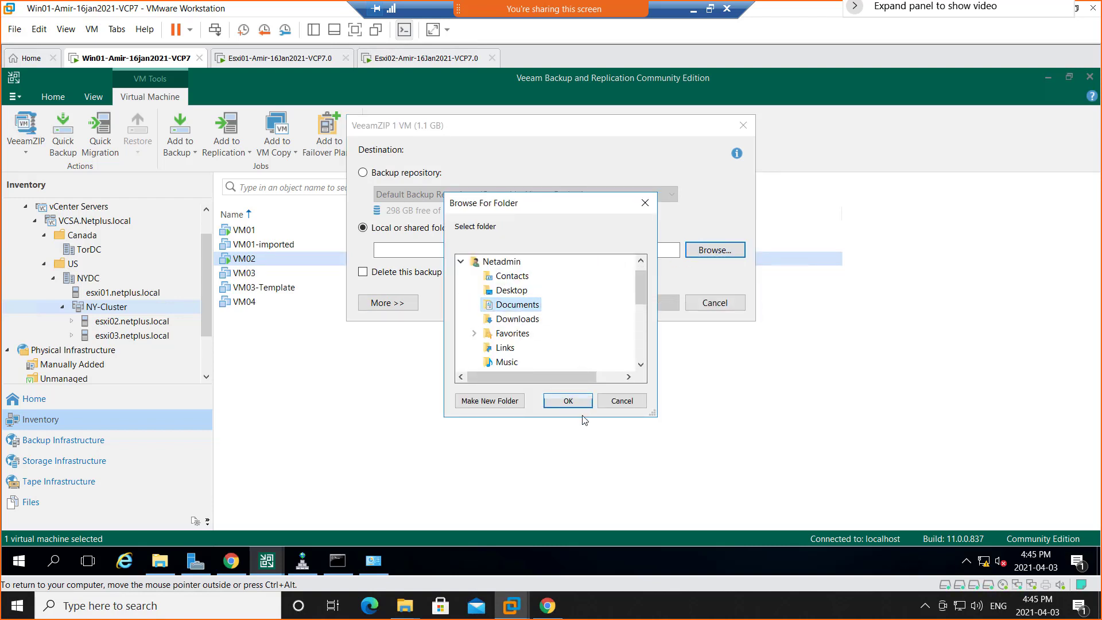
left_click(567, 401)
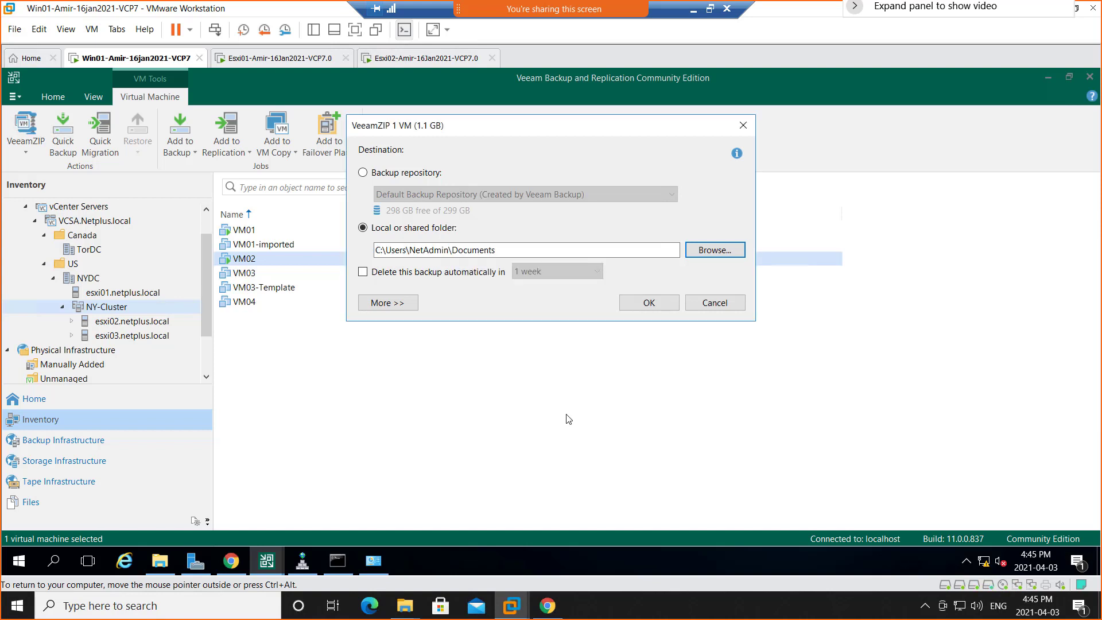
left_click(650, 303)
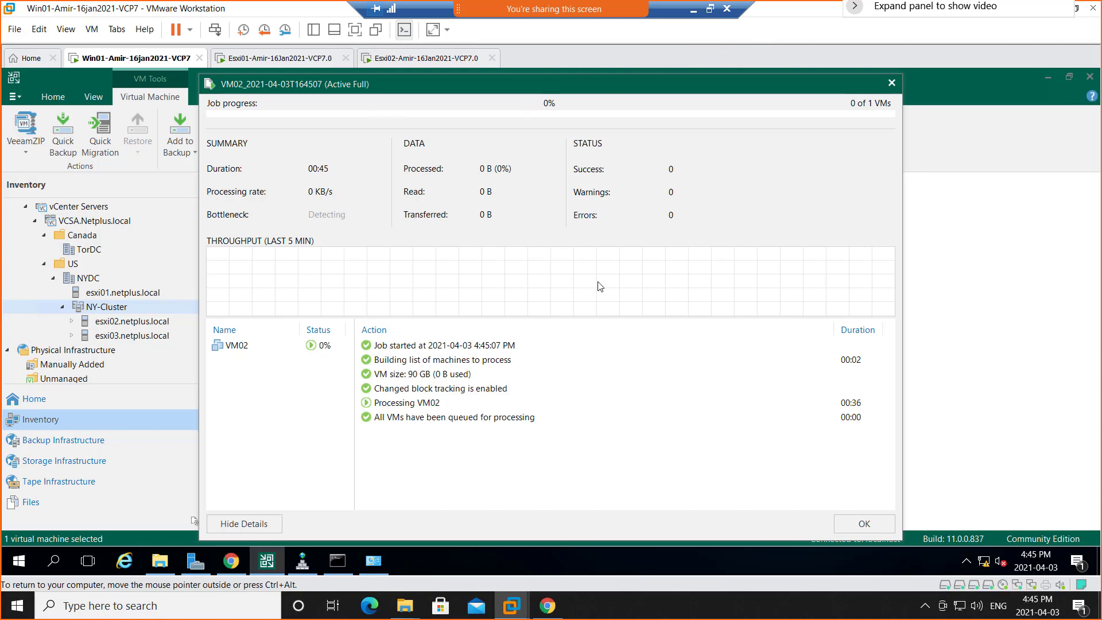
Minimize the remote session, switch to the OneNote class notes in Edge, and add the sub-bullet "Physical to Virtual" under P2V.
left_click(692, 14)
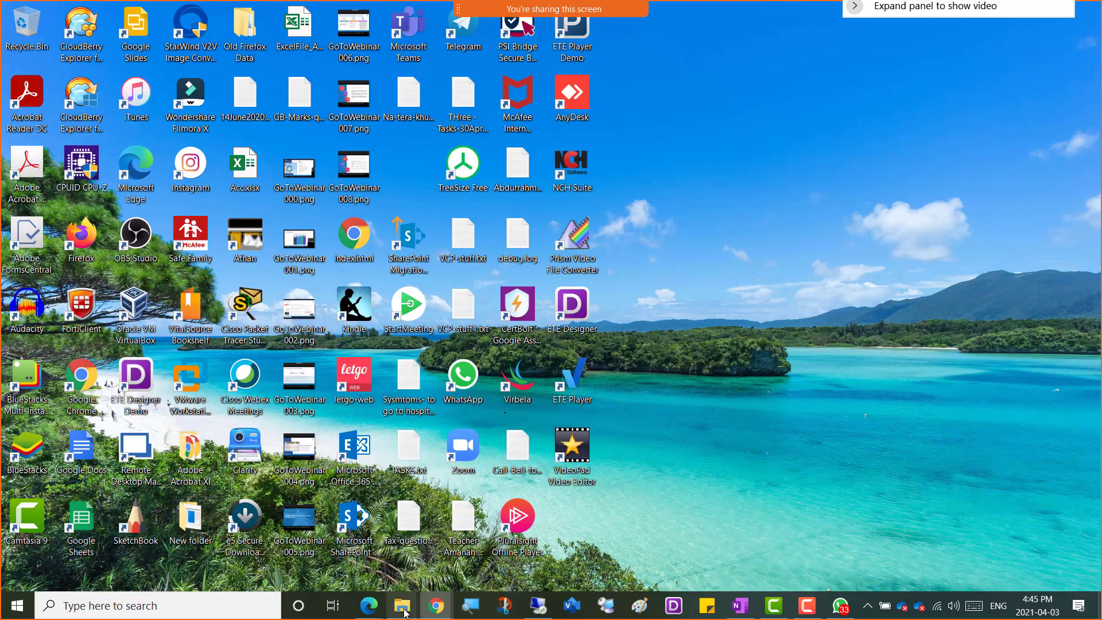
mouse_move(369, 604)
left_click(317, 573)
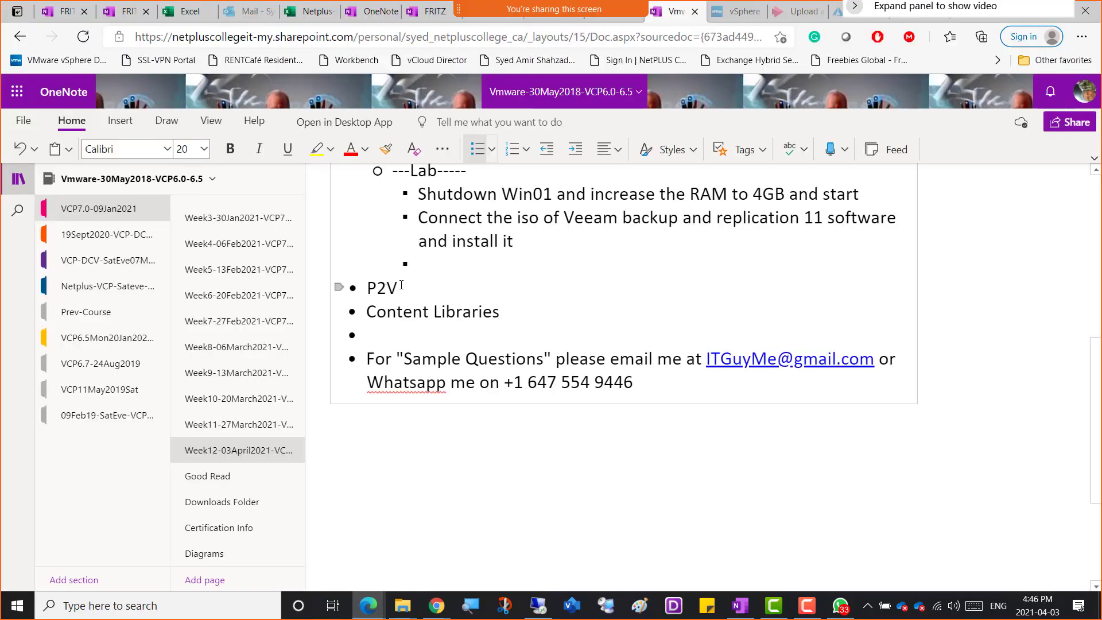
left_click(401, 285)
type("--")
key("BackSpace")
key("Return")
key("Tab")
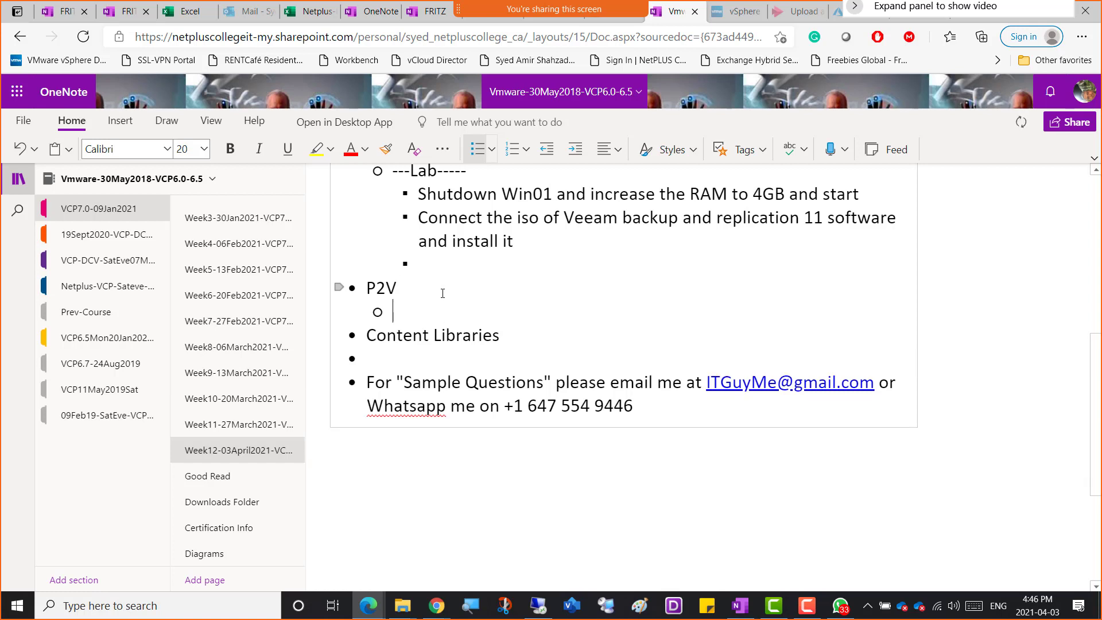
type("Physical to Virtual")
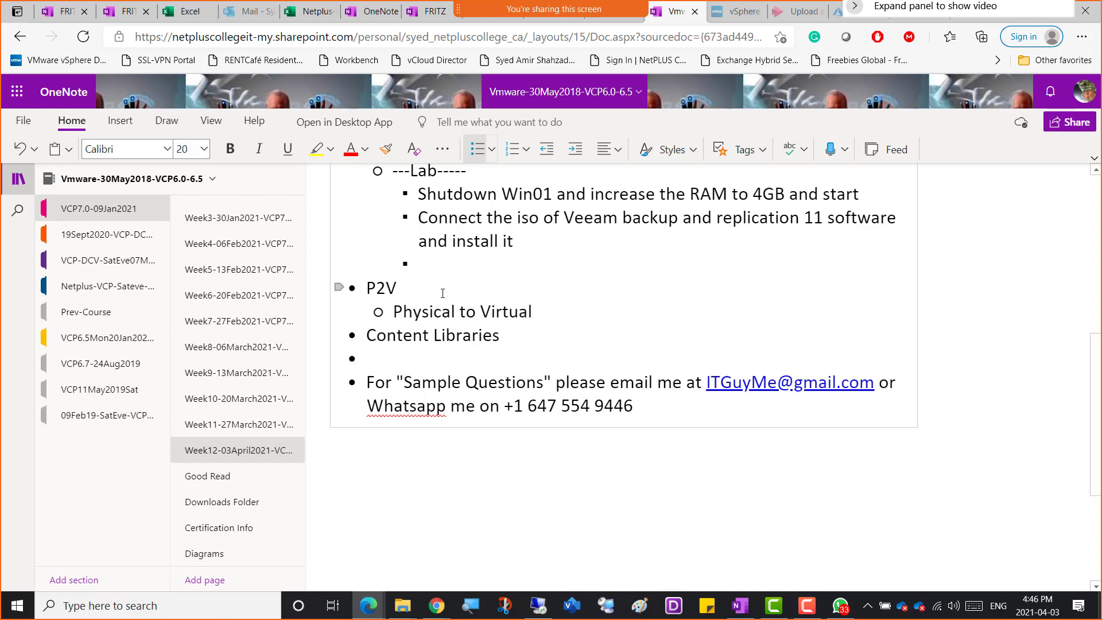
key("Return")
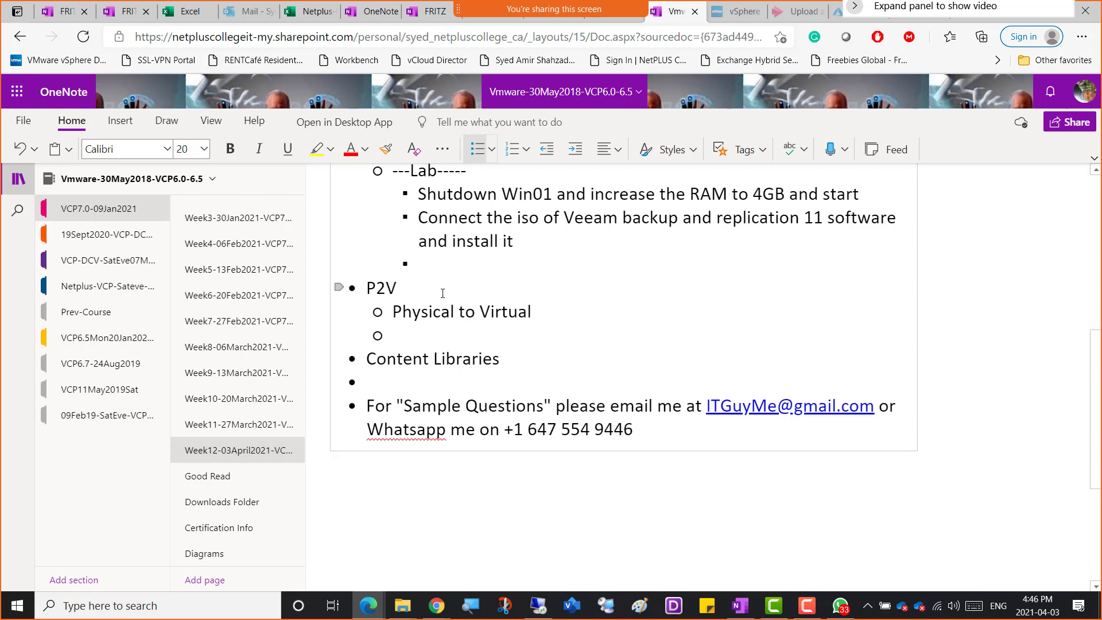
Start a sub-bullet under P2V reading "If there is any physical machine having an OS and Application installed and running".
type("If ther eis an")
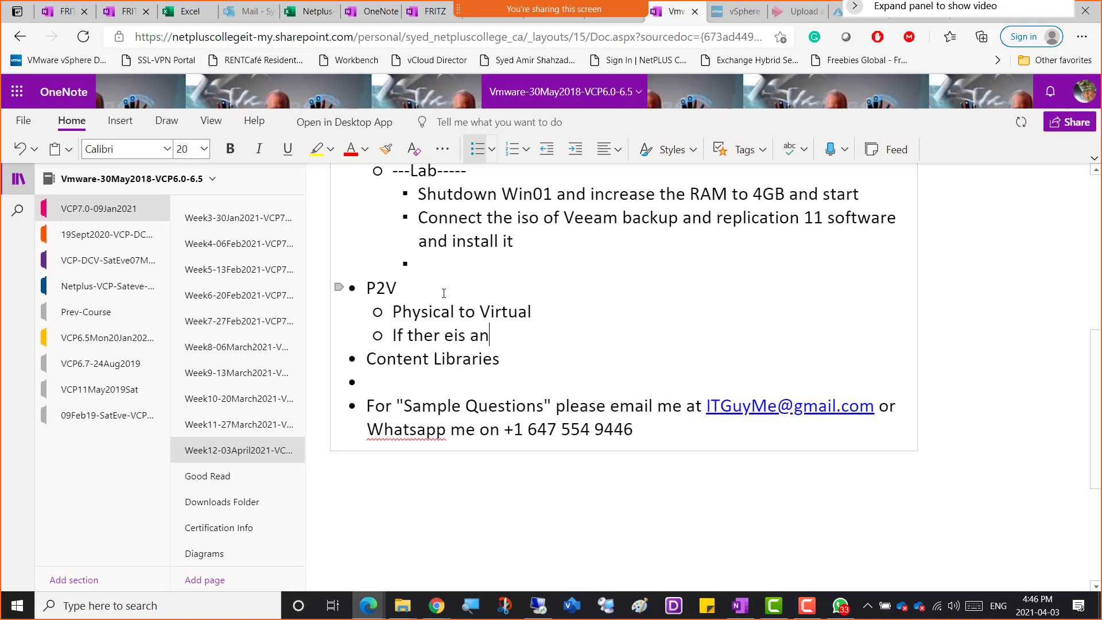
key("BackSpace")
key("BackSpace")
key("BackSpace")
key("BackSpace")
key("BackSpace")
key("BackSpace")
type("e ")
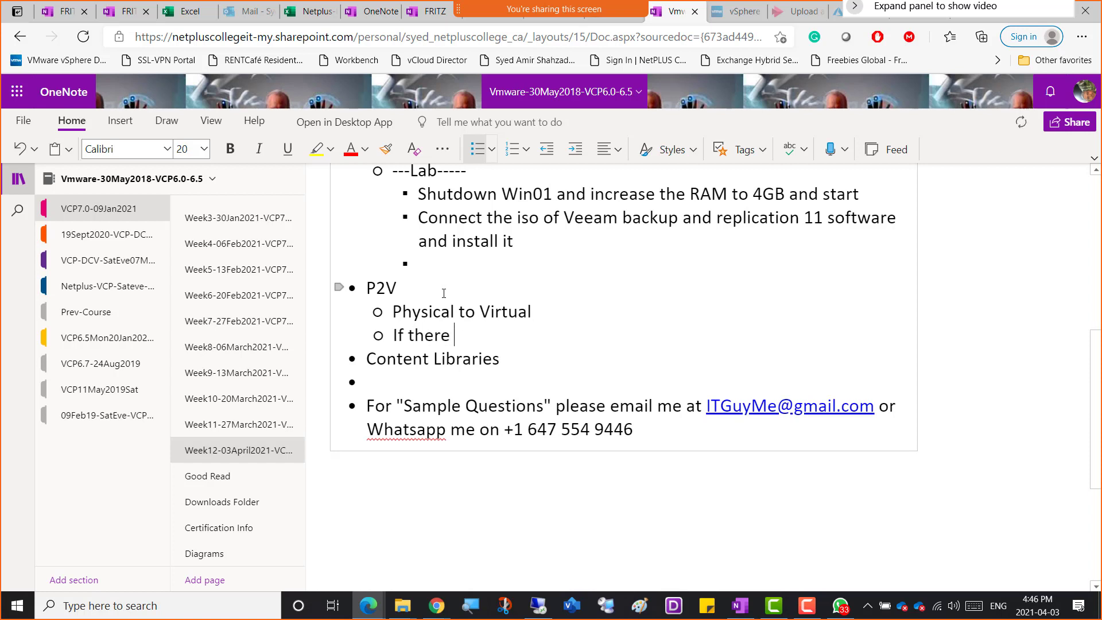
type("is any phys")
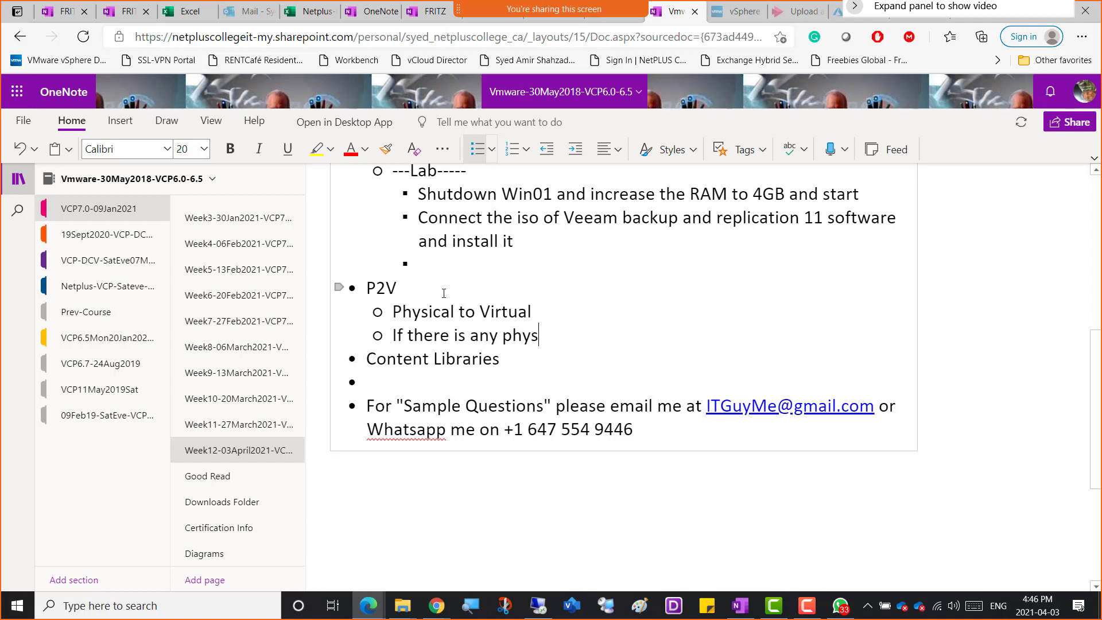
type("ical machine")
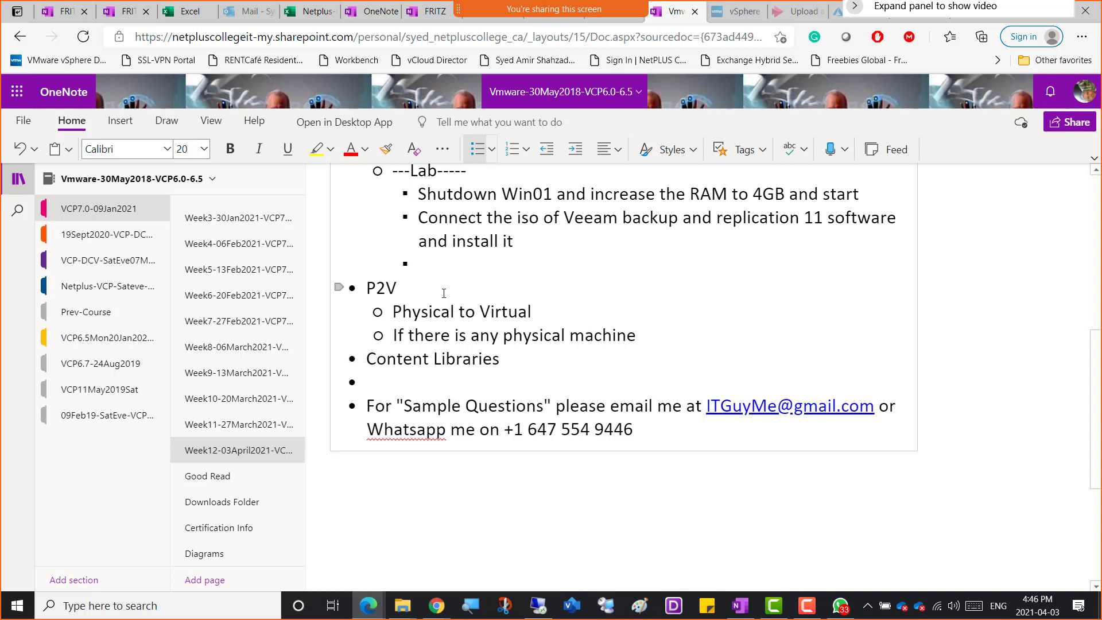
type("hav")
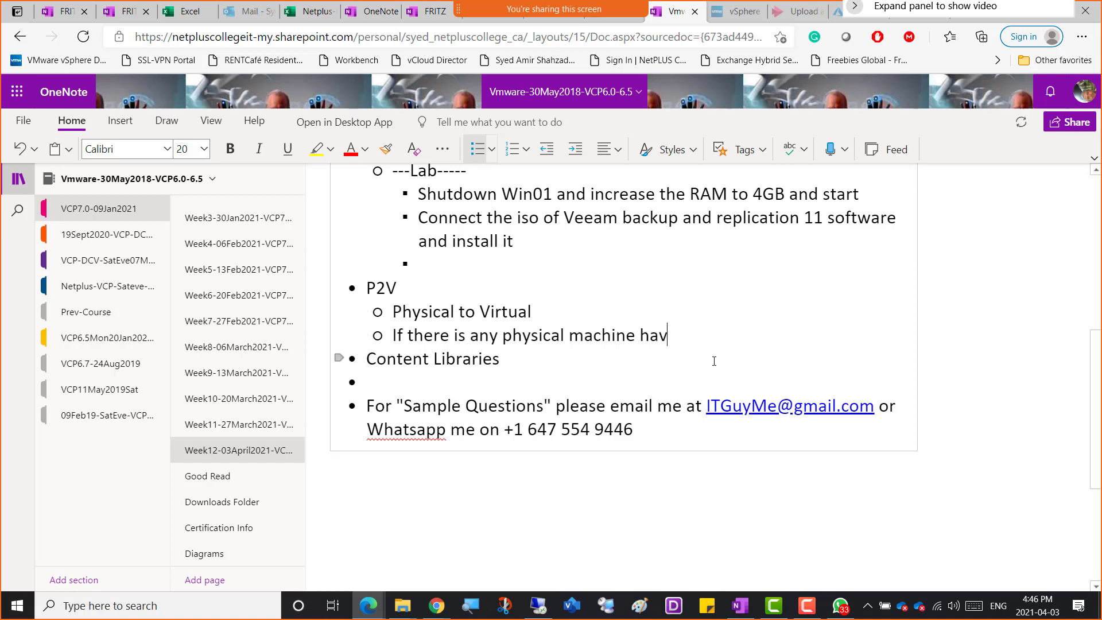
type("ing an OS and Application")
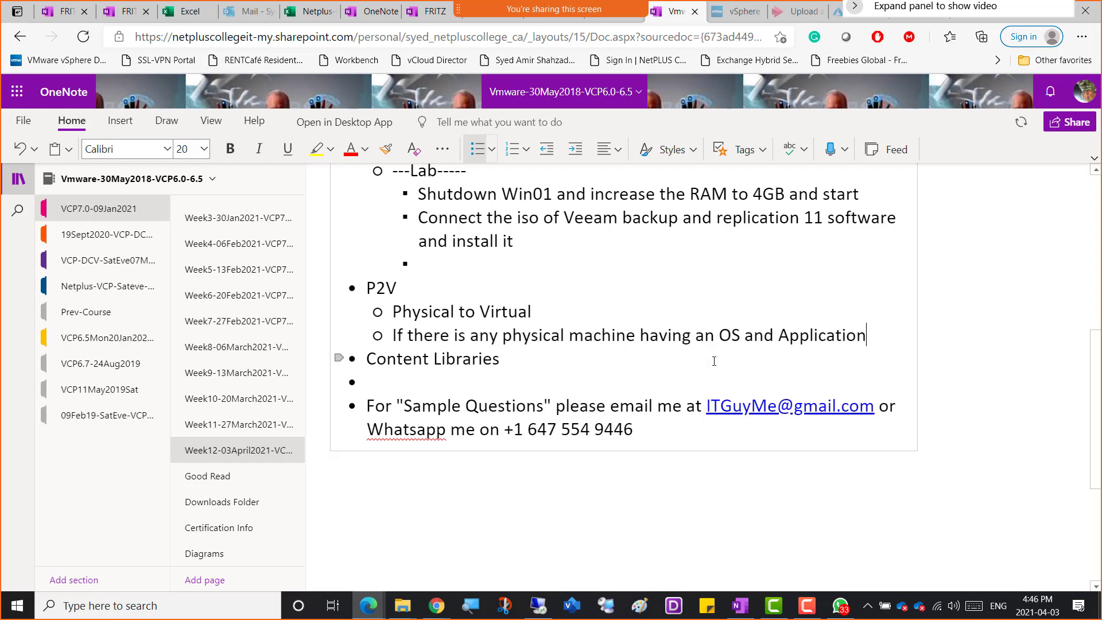
type(" installed and running")
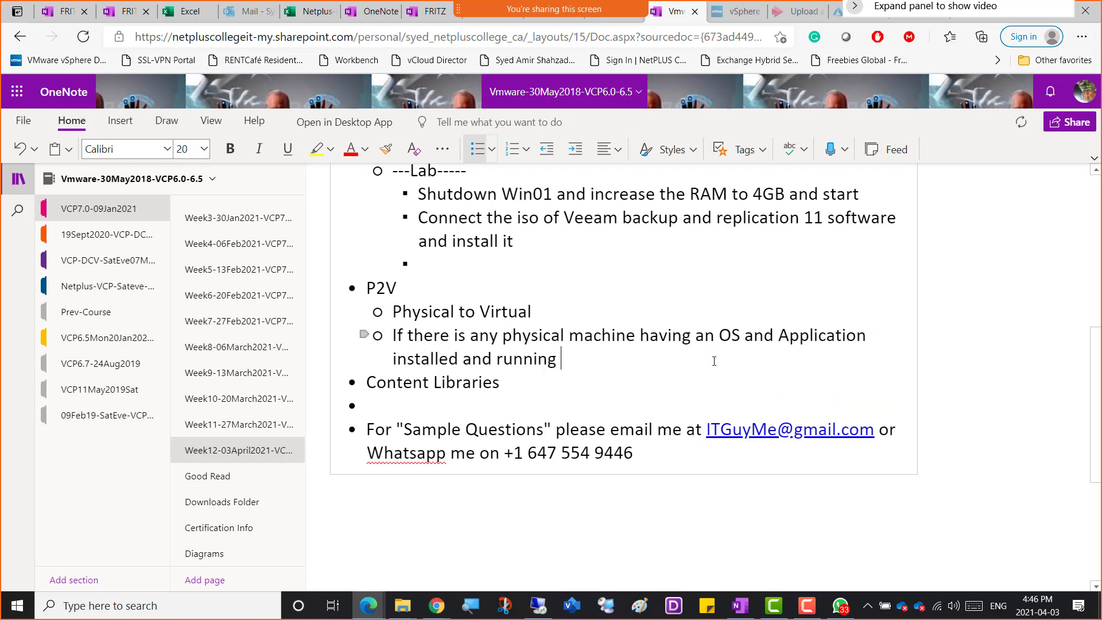
type(" then we c")
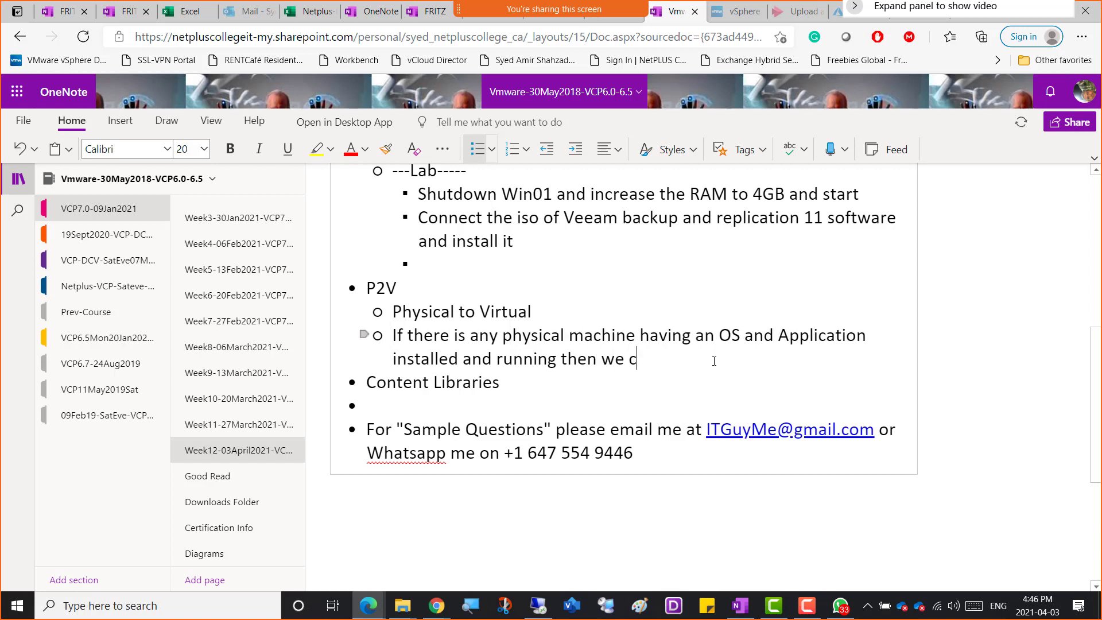
type("an copy a")
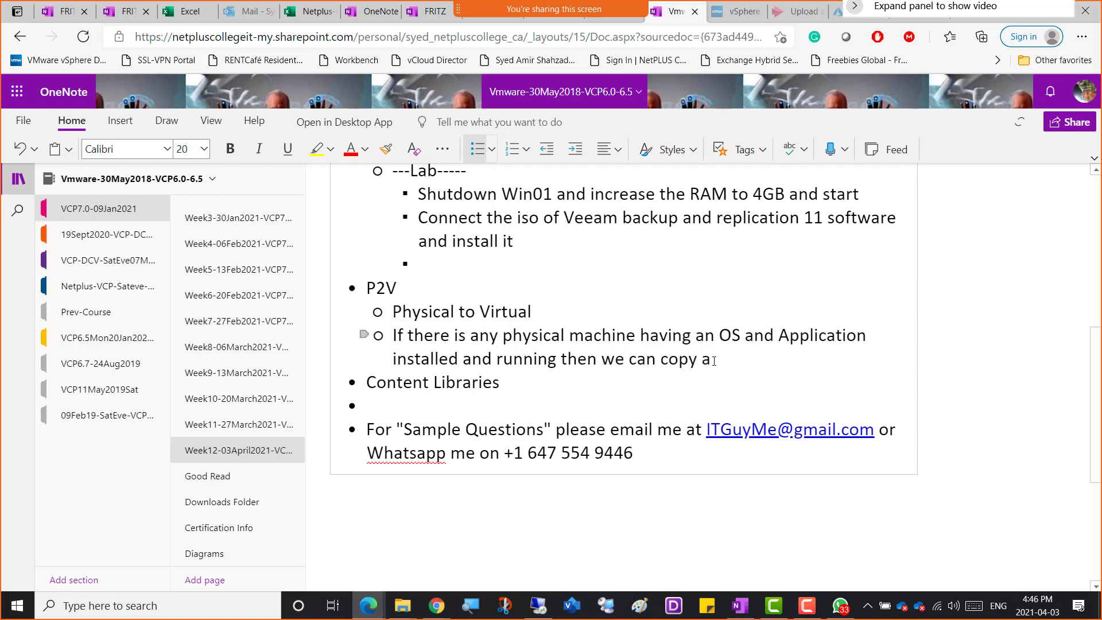
Complete the sub-bullet with "then we can copy the OS and Application over the network to a Virtual machine and it should be running".
key("BackSpace")
type("the OS and Application ")
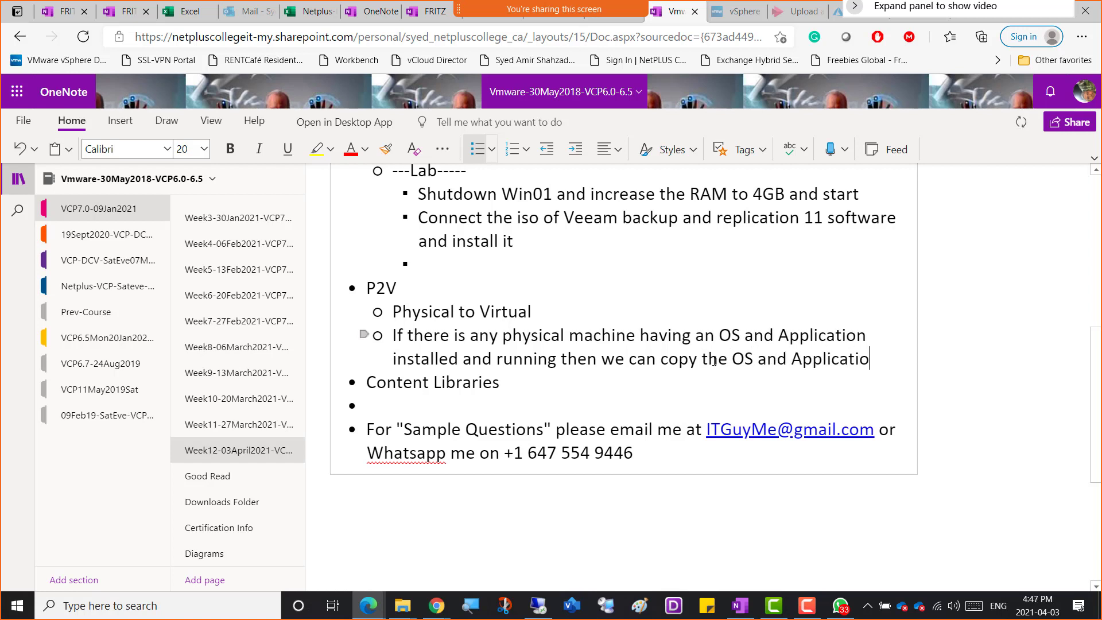
type("over the network")
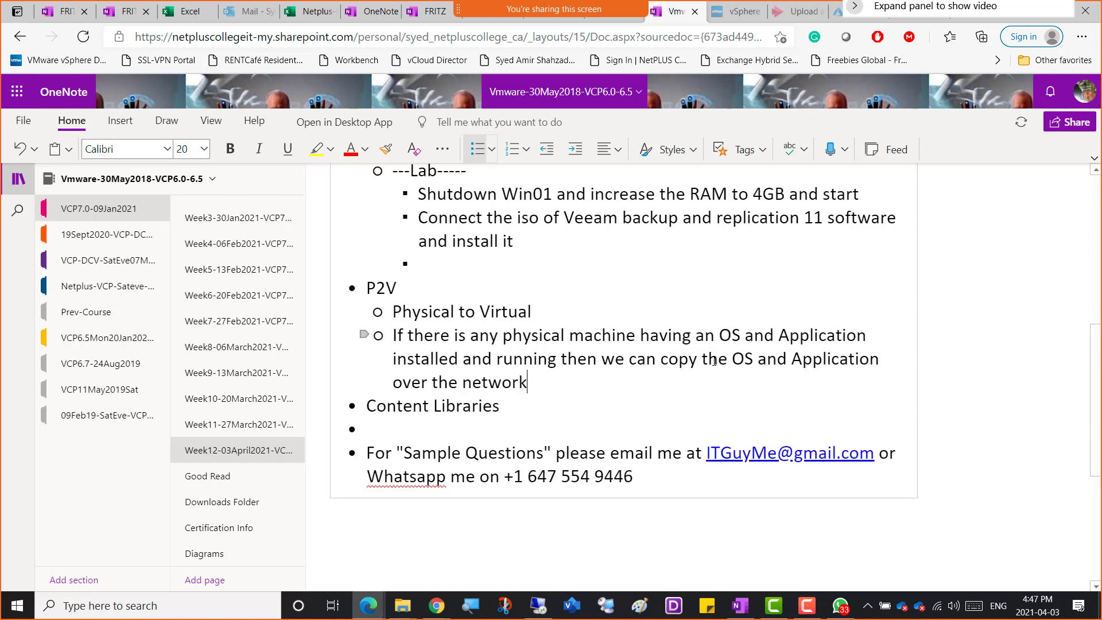
type(" to a Virtual machine")
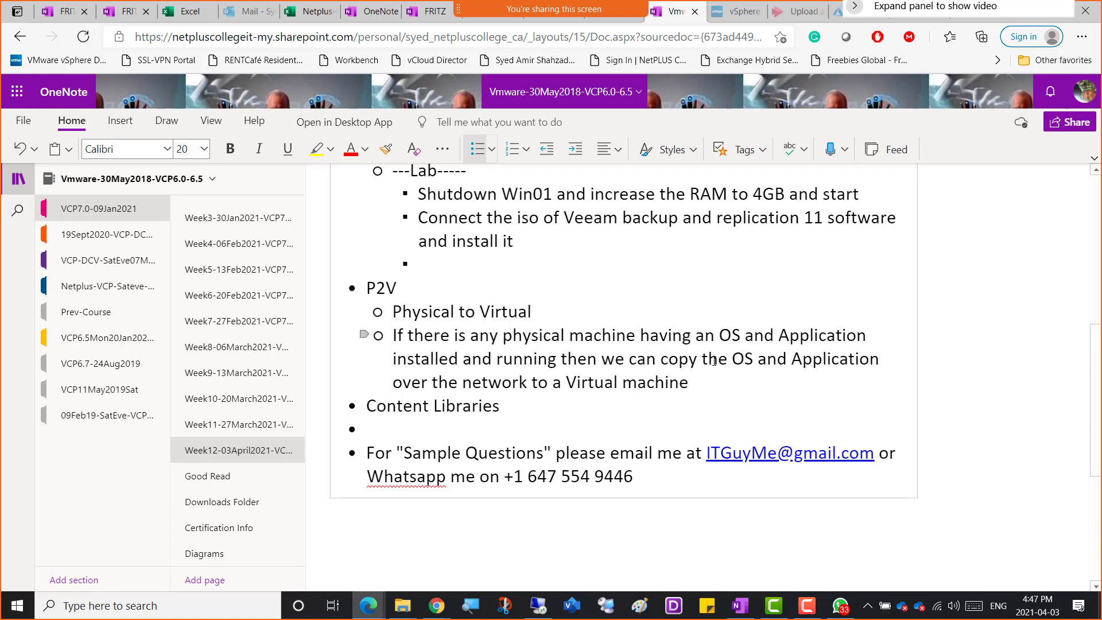
type(" and it ")
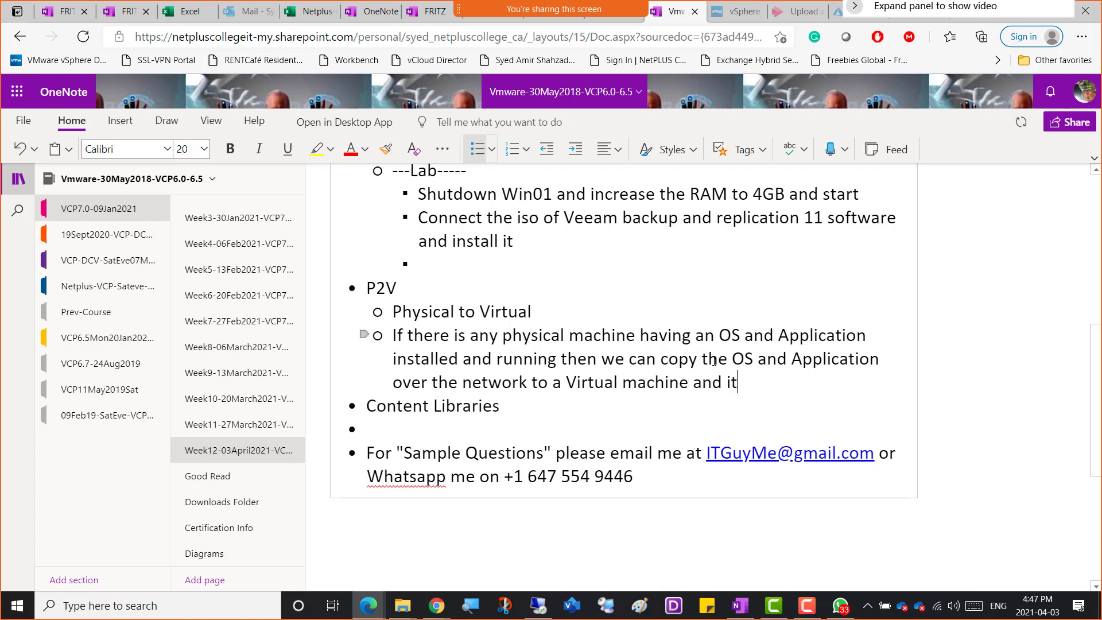
type("shou")
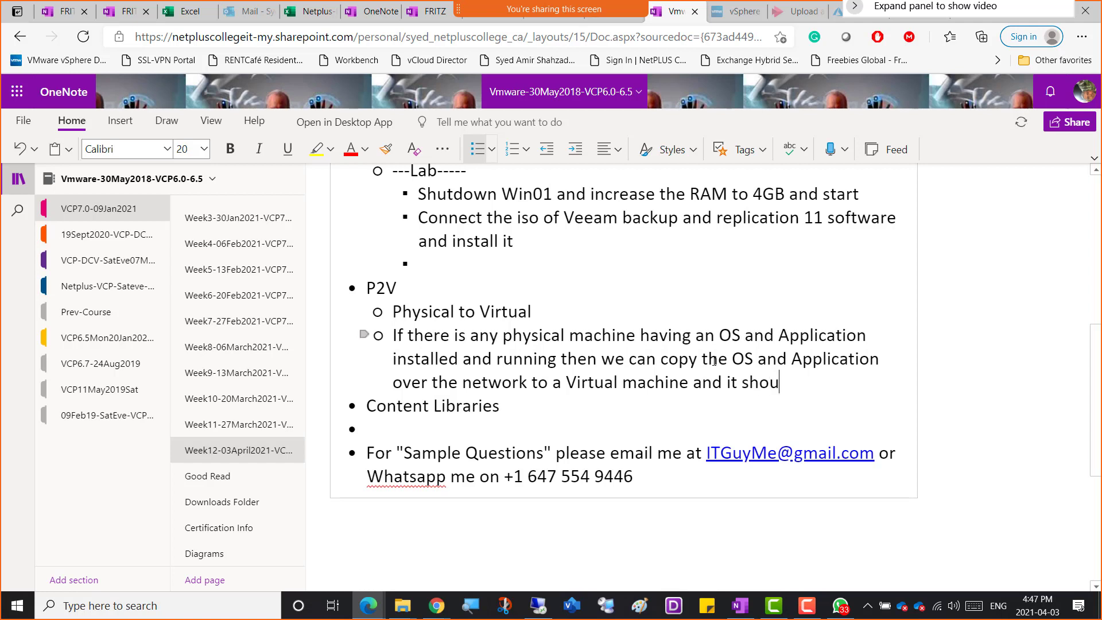
type("ld be running")
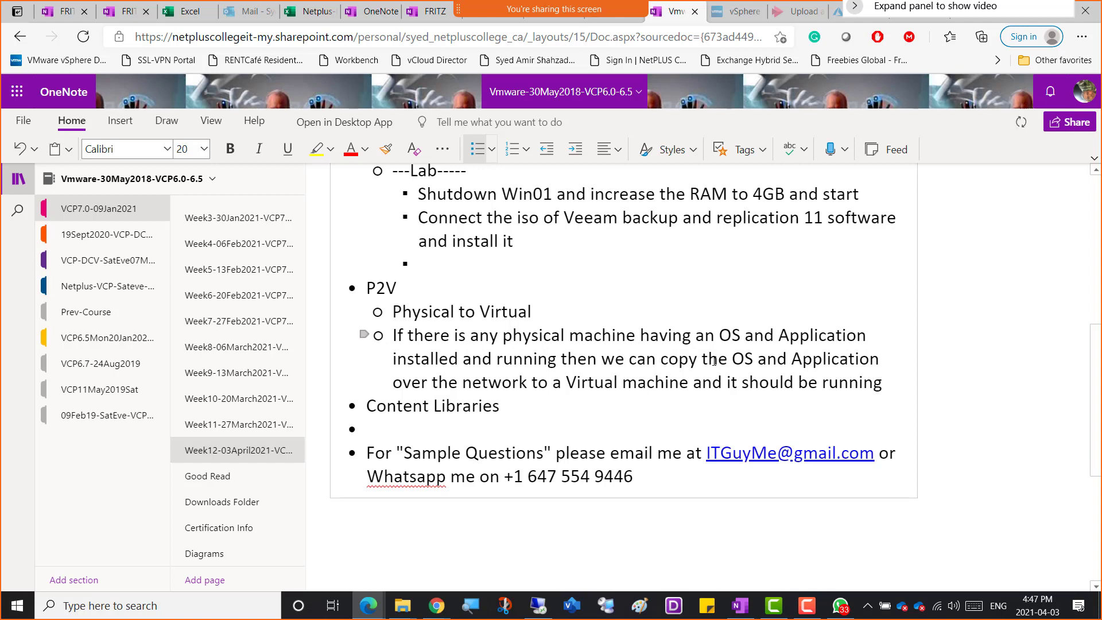
Add another P2V sub-bullet: "The purpose is to get rid of the hardware Server and Virtualize the whole environment".
key("Return")
type("The purpose i")
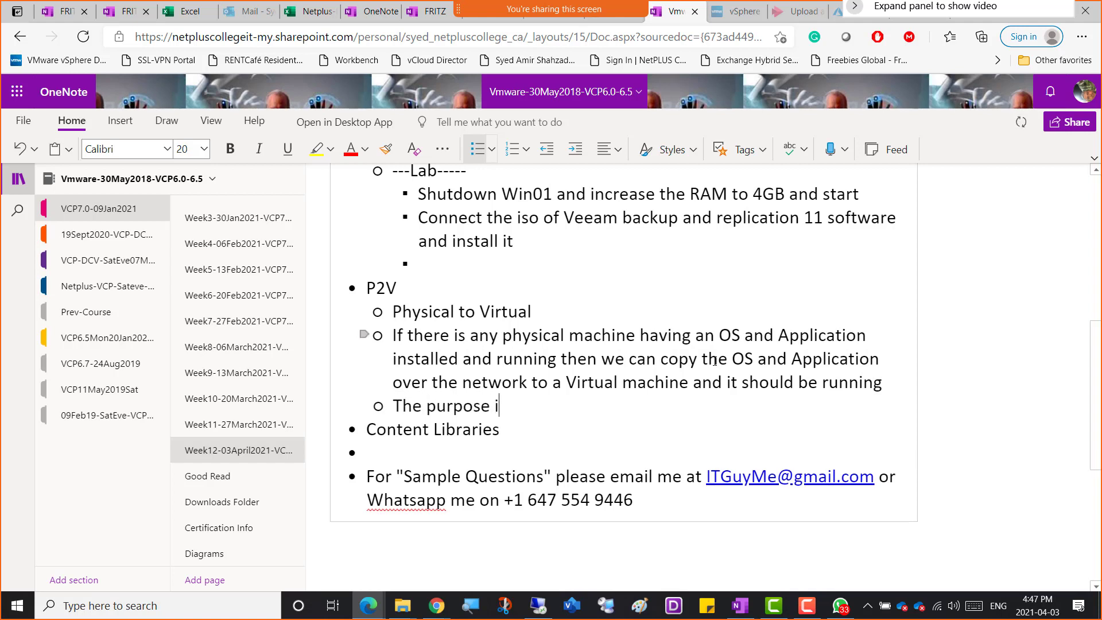
type("s to get ri")
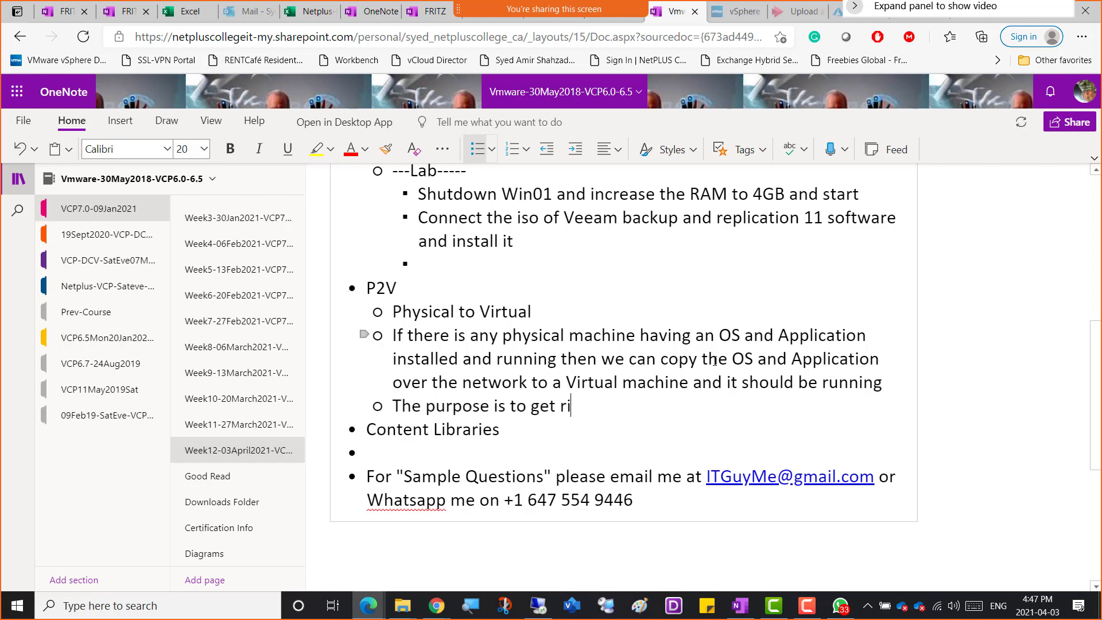
type("d of the ha")
type("rd")
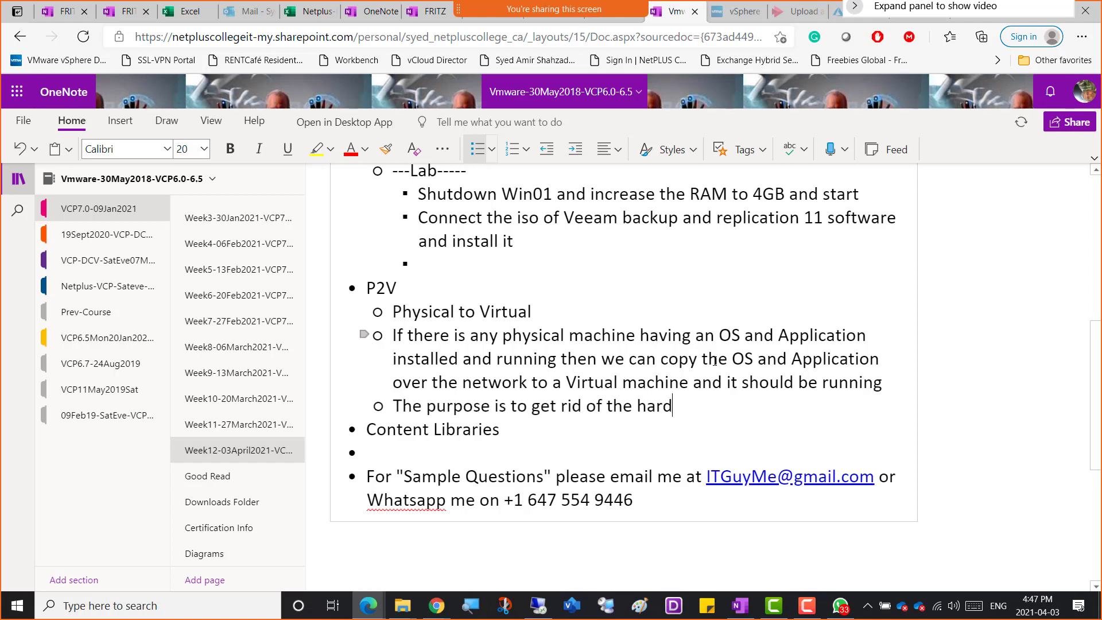
type("ware Server")
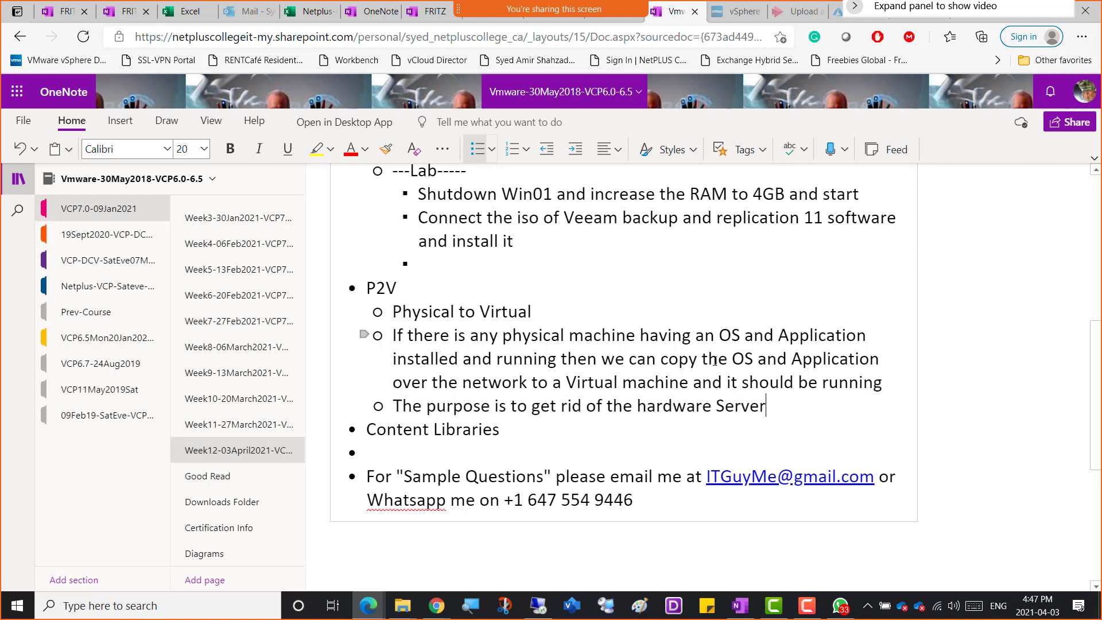
type(" and Vir")
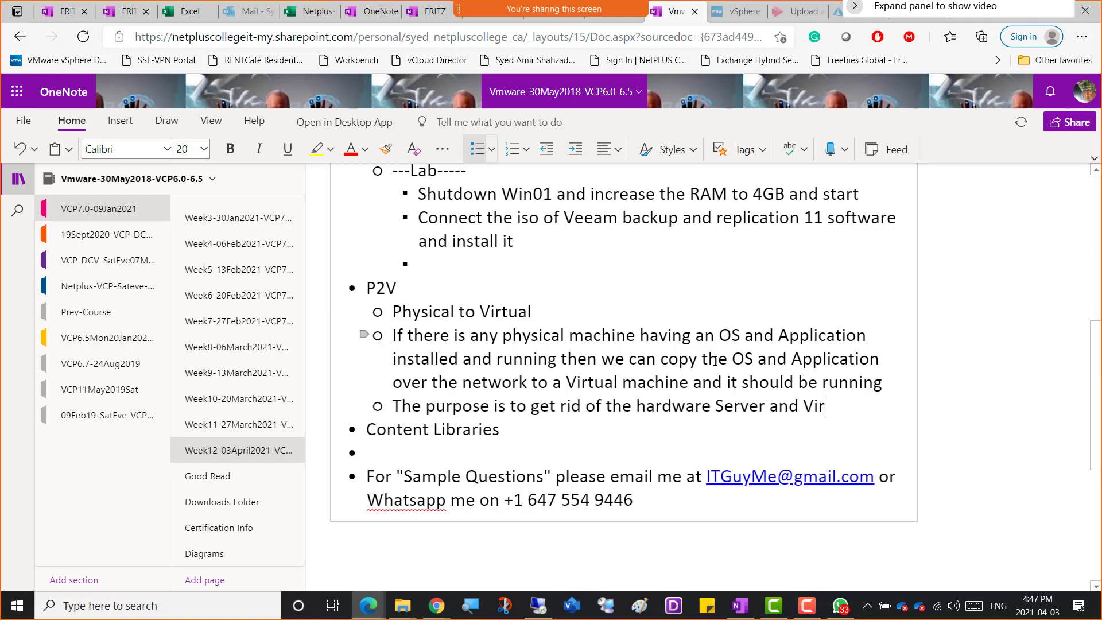
type("tualize the wh")
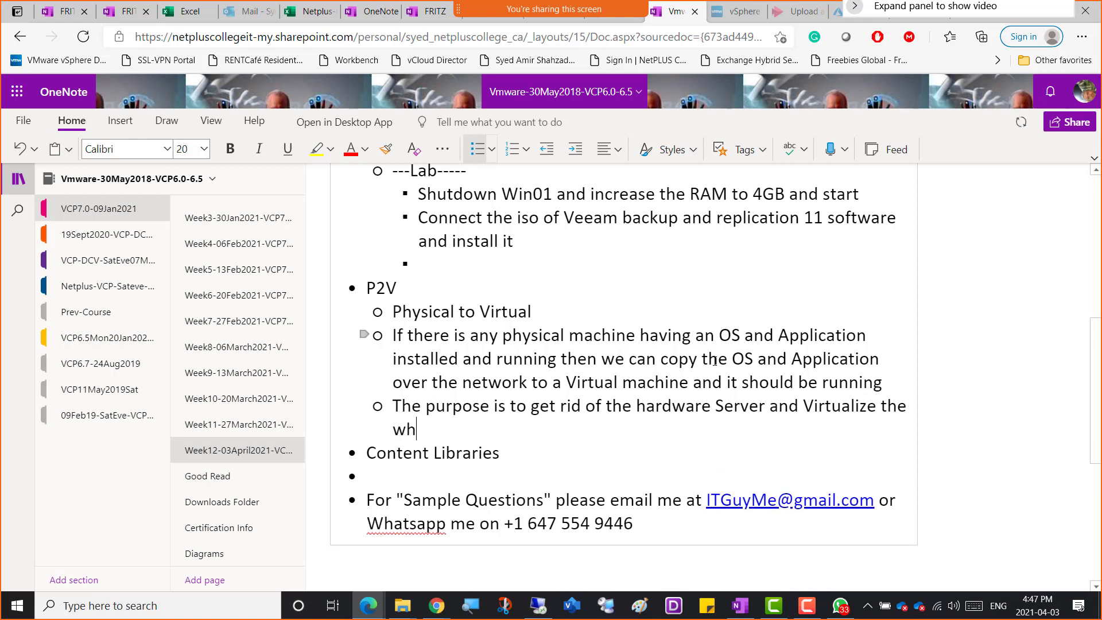
type("ole environment")
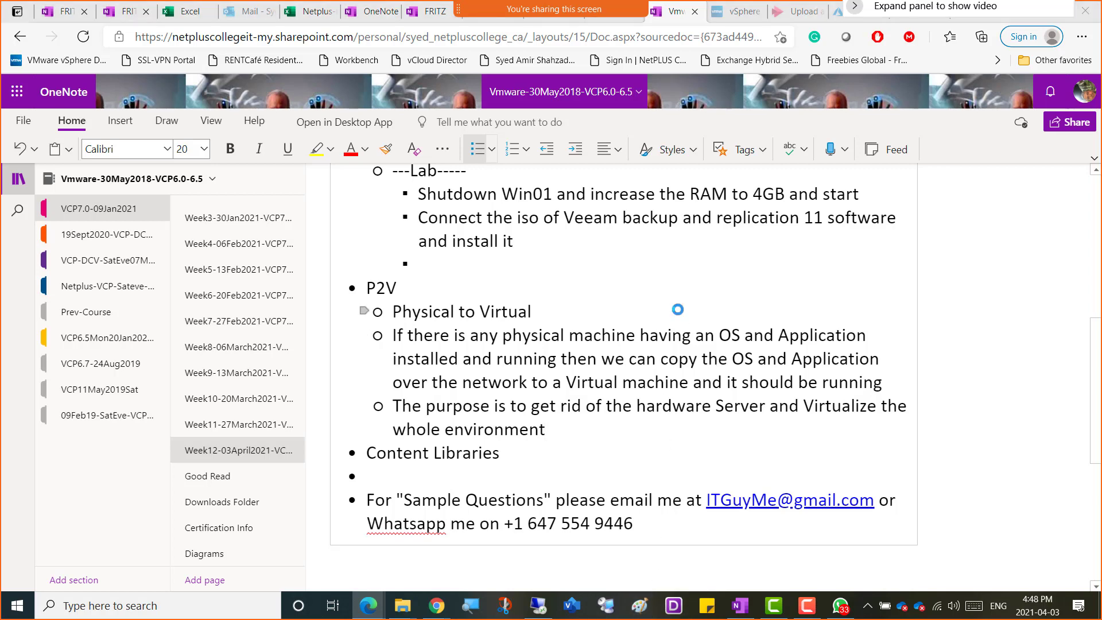
Switch to Paint and draw three tall rectangles side by side, the first about 311 × 432 px and the third about 338 × 474 px.
key("alt+Tab")
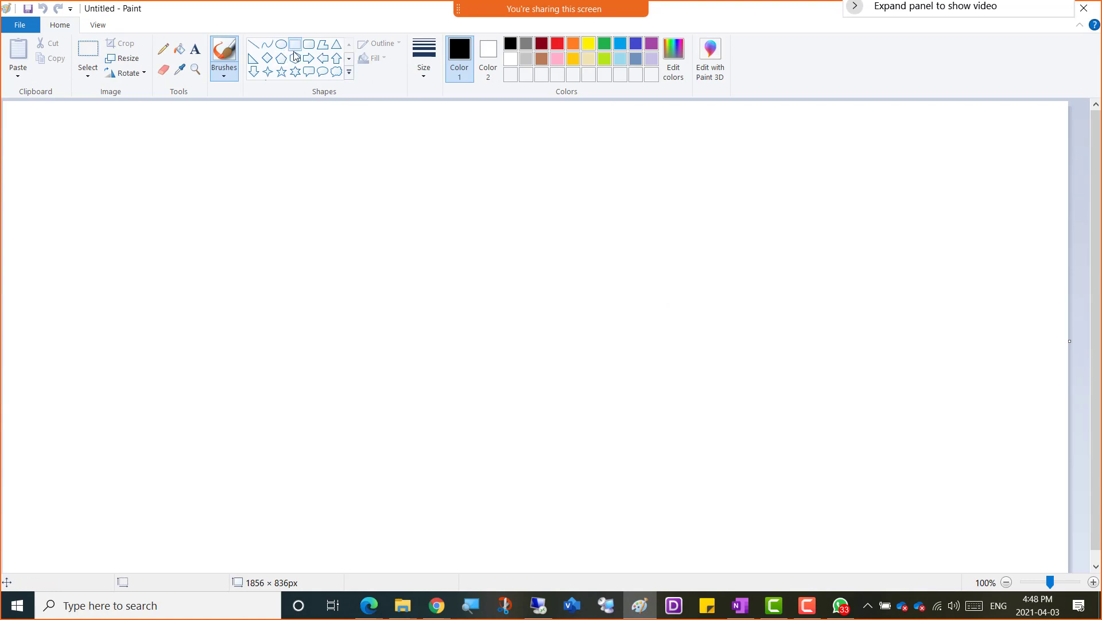
left_click(294, 44)
mouse_move(66, 198)
left_mouse_down()
mouse_move(278, 564)
mouse_move(245, 445)
left_mouse_up()
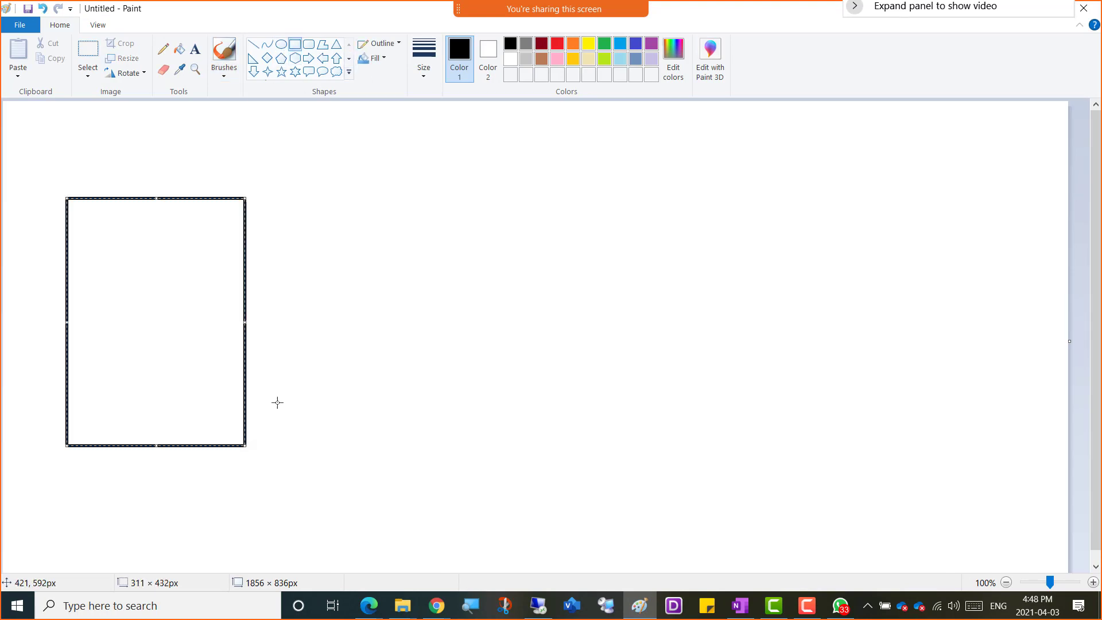
mouse_move(292, 196)
left_mouse_down()
mouse_move(431, 363)
mouse_move(478, 451)
left_mouse_up()
left_click_drag(511, 189, 706, 461)
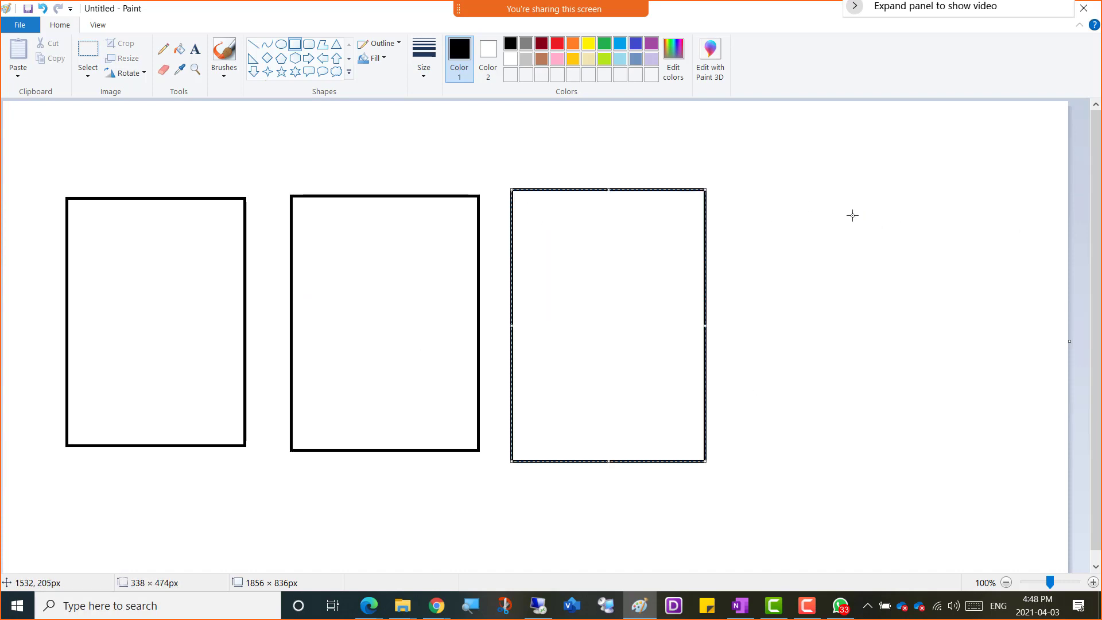
Add the text labels "Win01" above the first rectangle and "Esxi01" above the second.
left_click(195, 50)
left_click(107, 174)
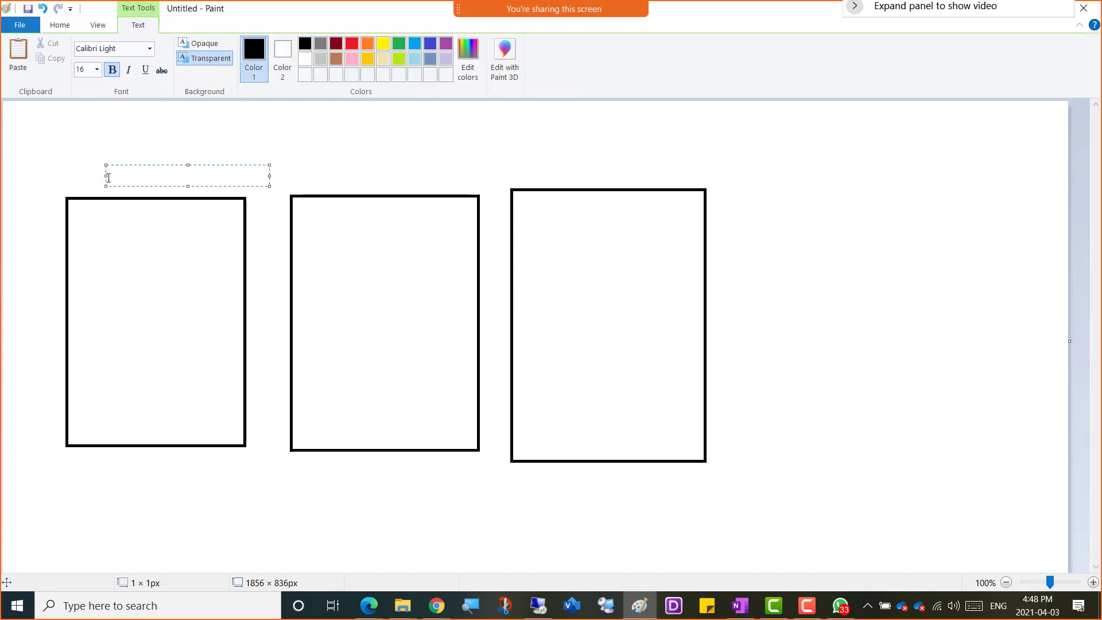
type("Win01")
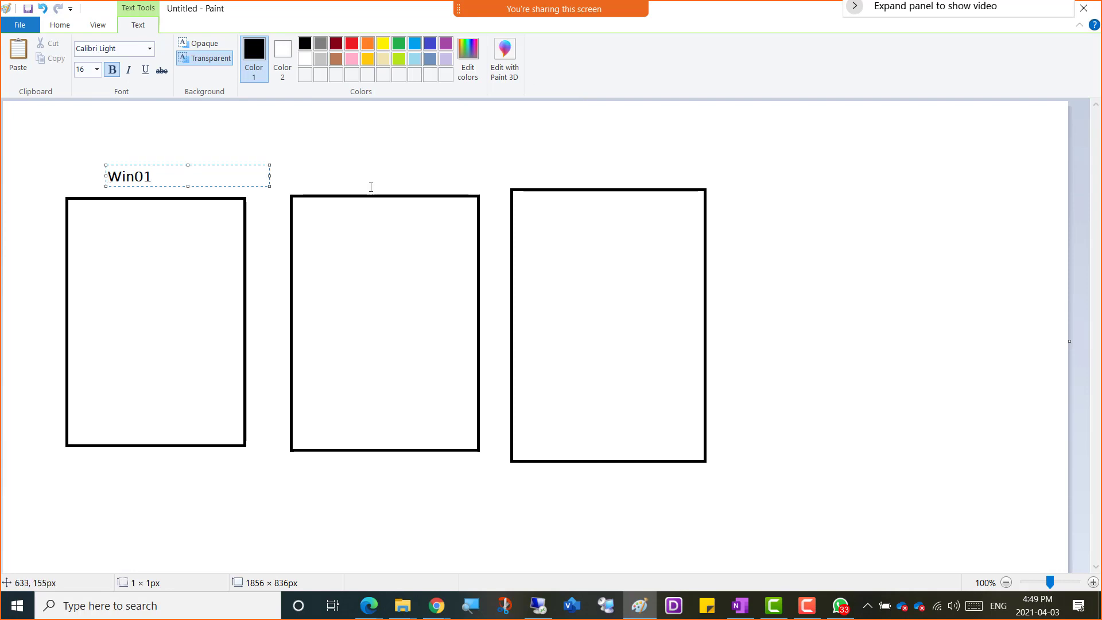
left_click(303, 172)
left_click(303, 173)
type("Esxi01")
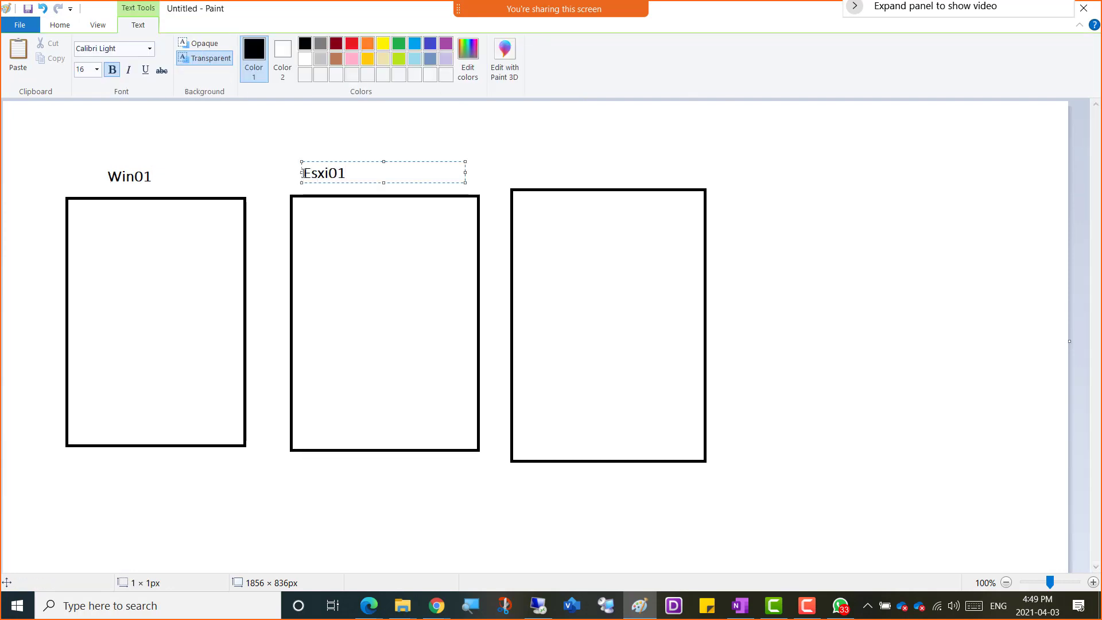
Copy the Esxi01 label above the third rectangle and change the copy to "Esxi02".
left_click_drag(303, 172, 389, 167)
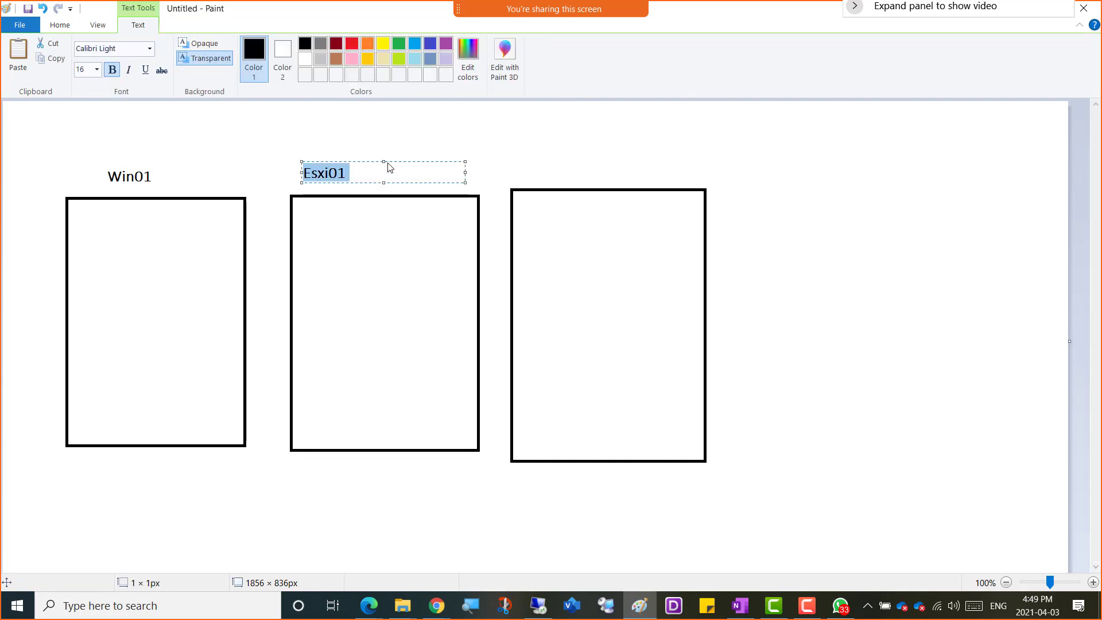
key("ctrl+c")
left_click(527, 167)
key("ctrl+v")
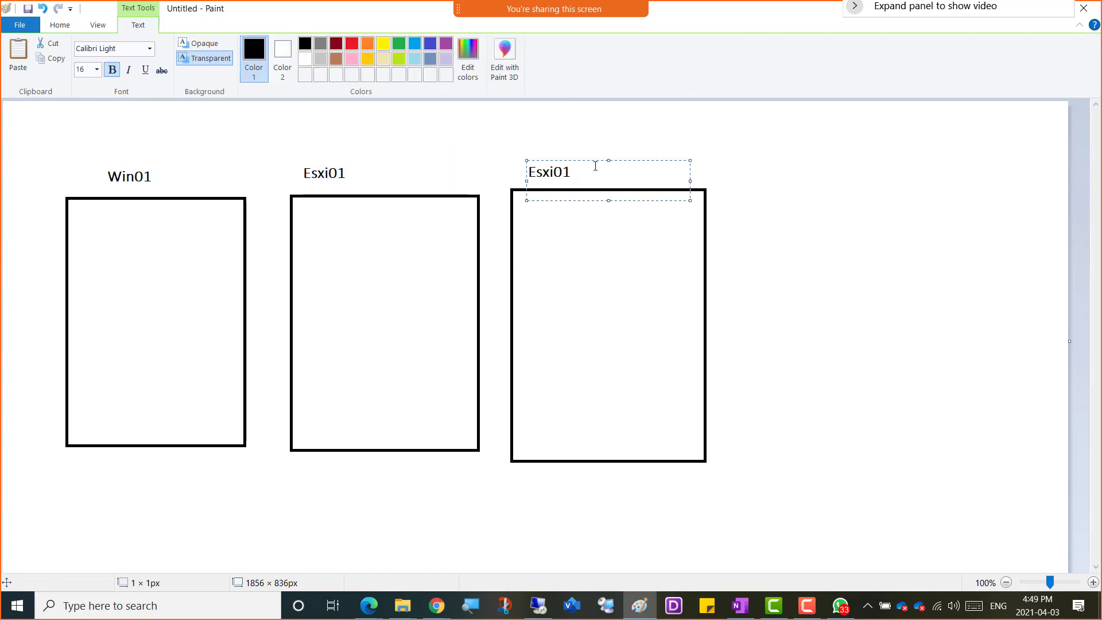
key("shift+Left")
type("2")
left_click(521, 155)
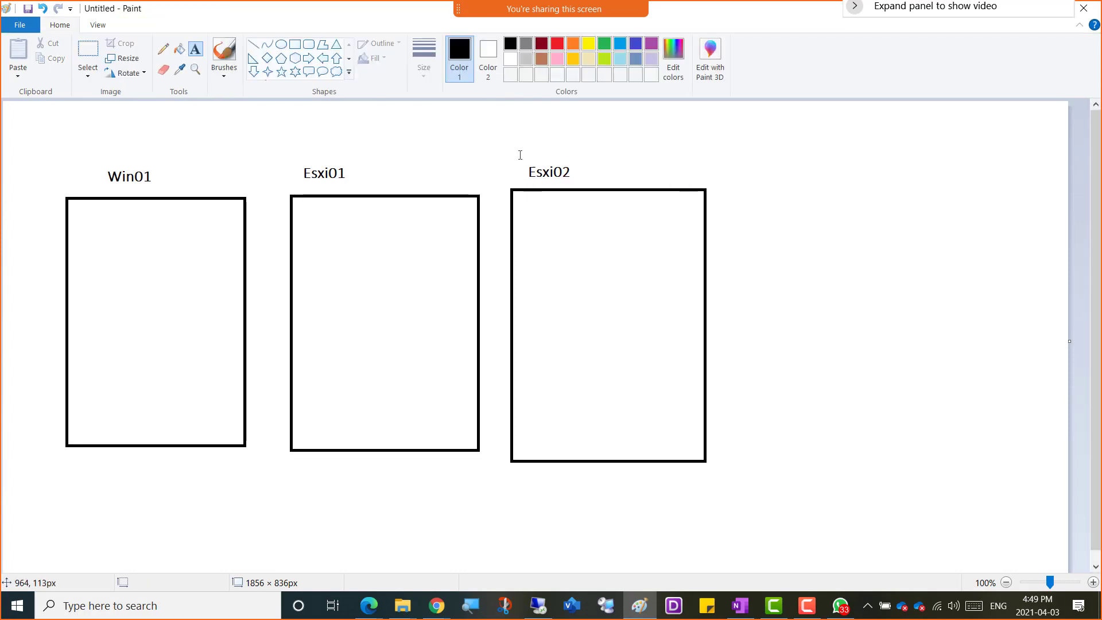
Draw a fourth rectangle about 271 × 487 px, set apart beyond Esxi02, and label it "Pysical Server".
left_click(294, 45)
left_click(851, 194)
left_click_drag(867, 206, 1007, 473)
left_click(198, 53)
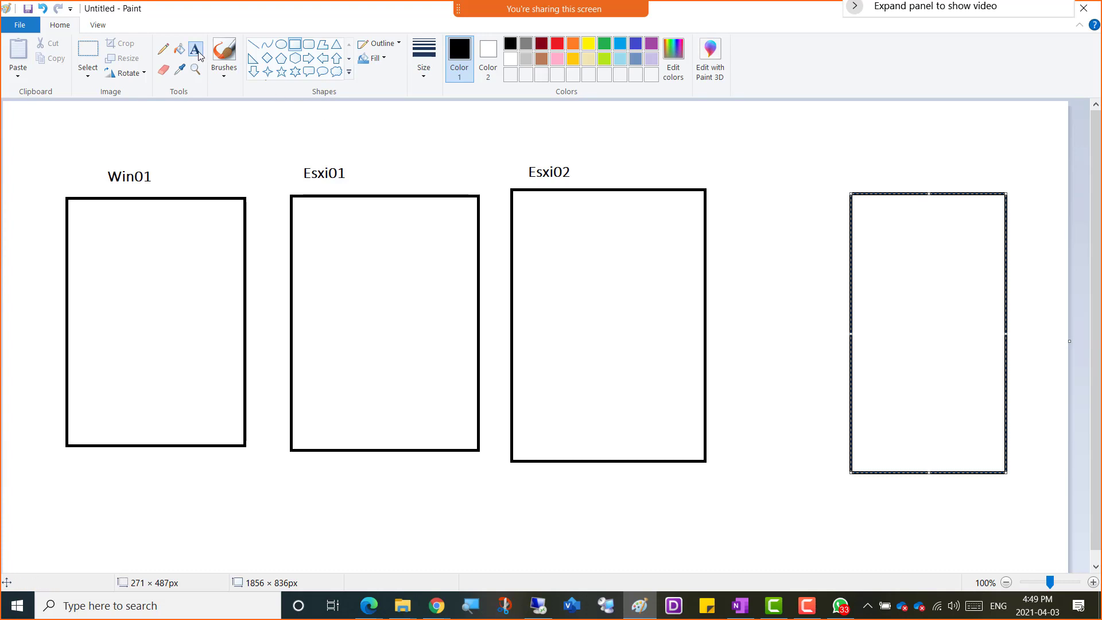
left_click(857, 182)
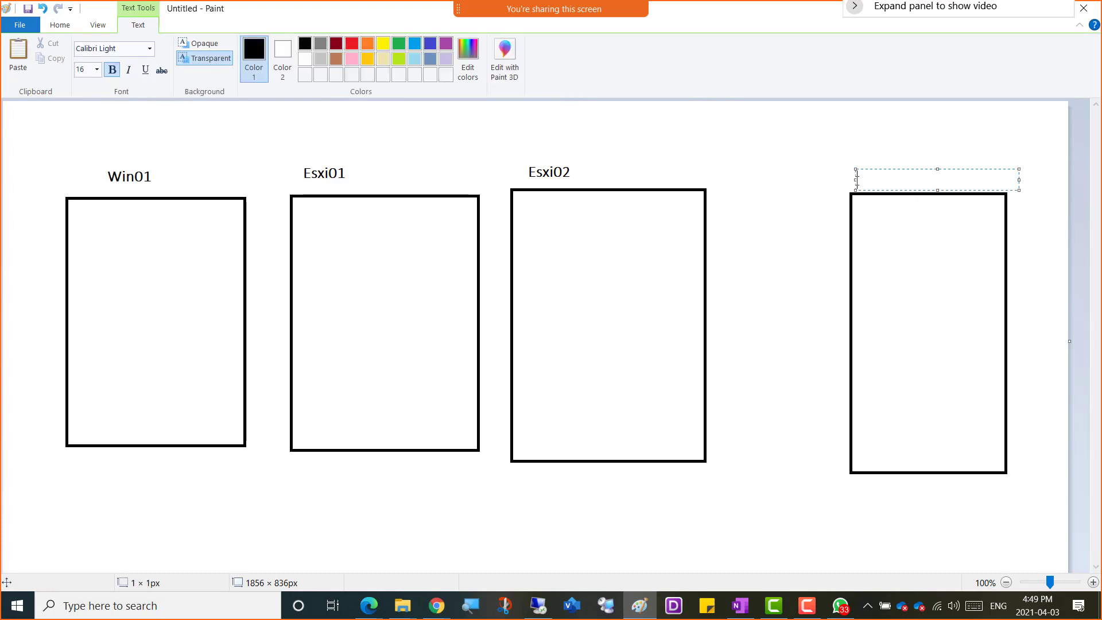
type("Pysica")
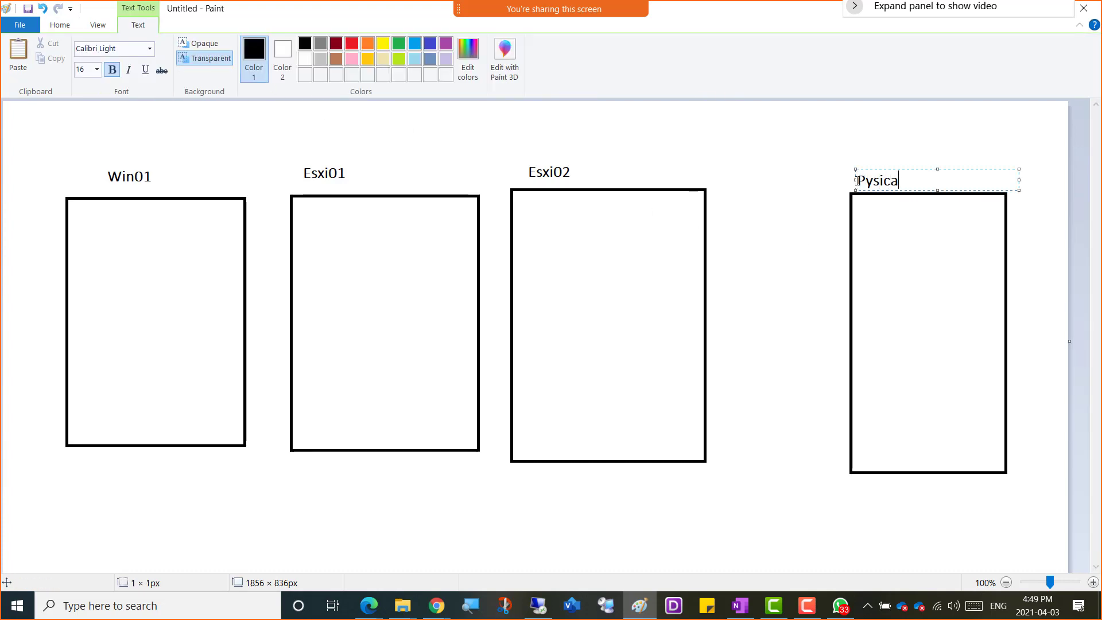
type("l Server")
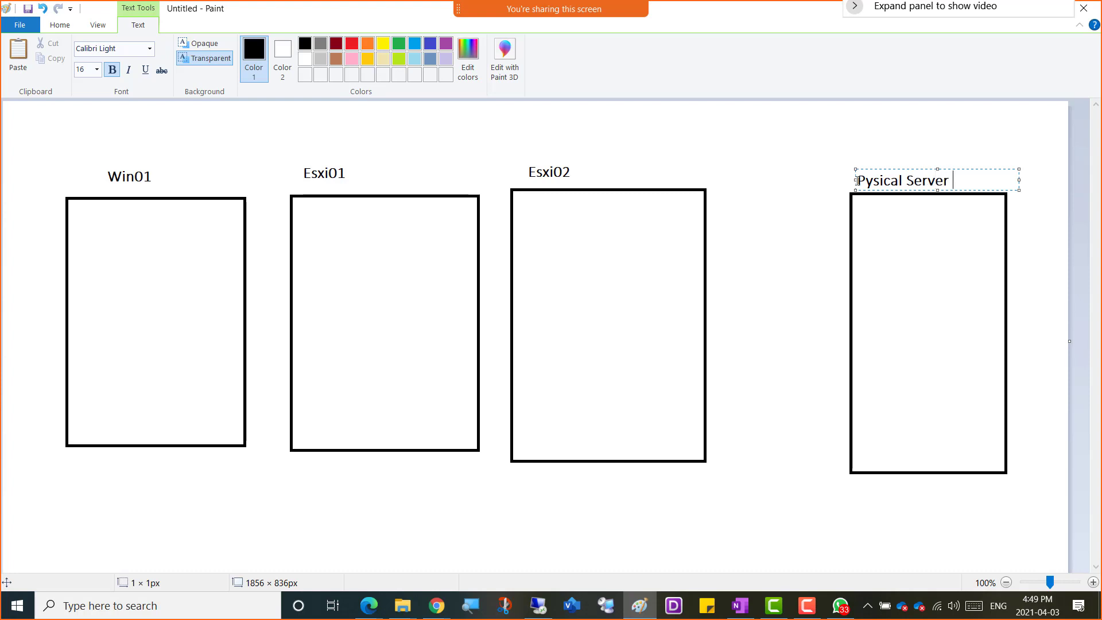
Extend the physical server's label with the lines "Windows 2016" and "FileServer" inside the rectangle, separated by blank lines.
key("Return")
key("Return")
type("Windows")
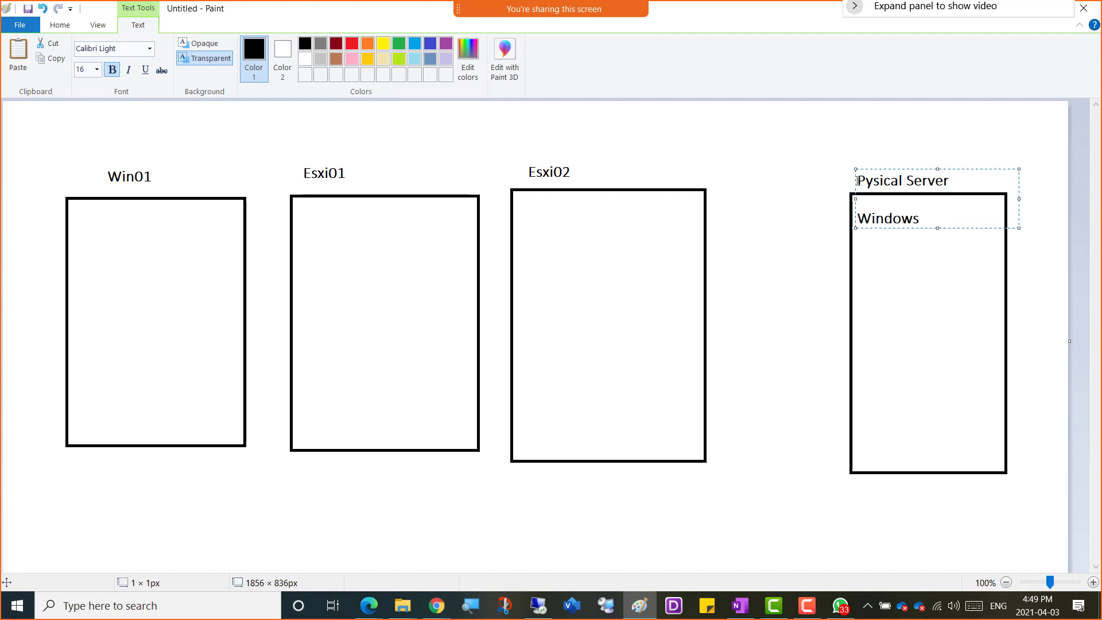
type(" 2016")
key("Return")
key("Return")
type("FileServer")
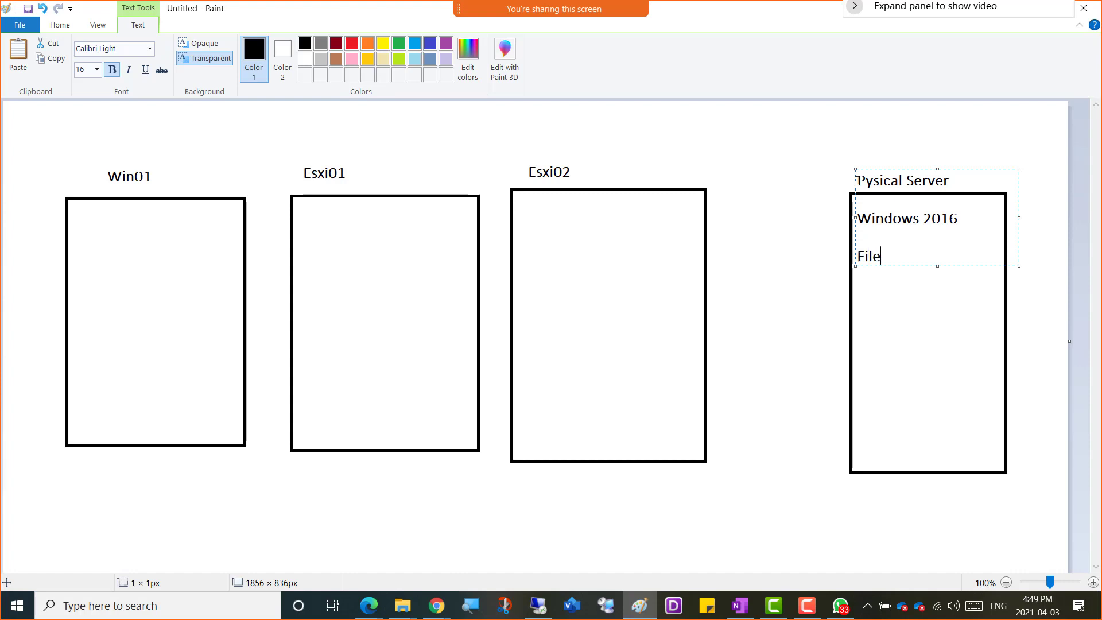
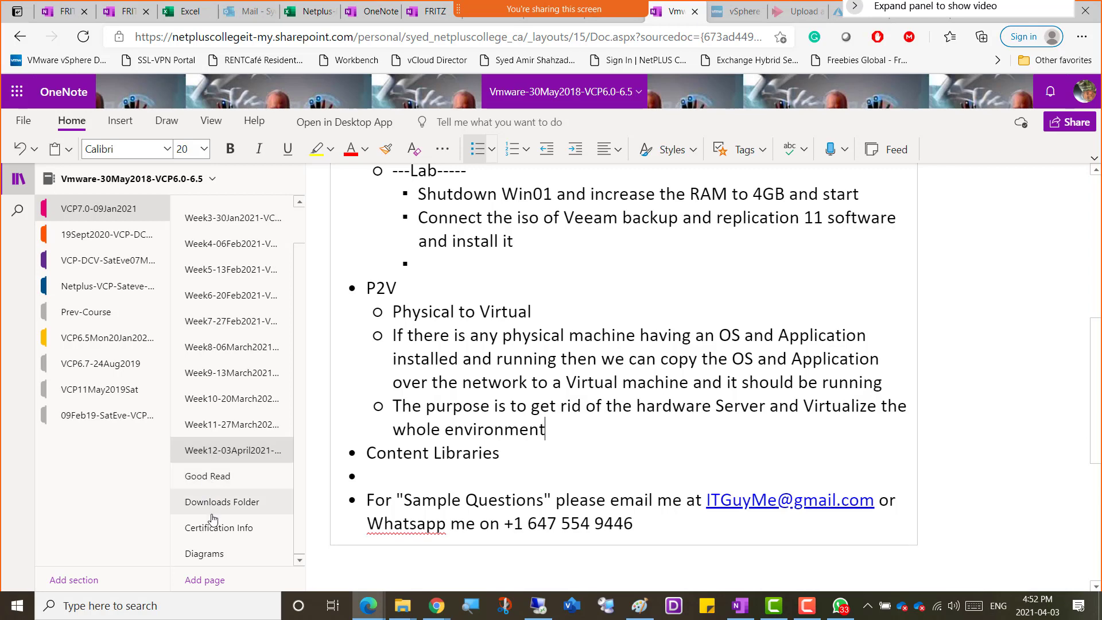
Open the Downloads Folder notes page and find the Vmware converter 6.2 link for the P2V lab.
left_click(214, 505)
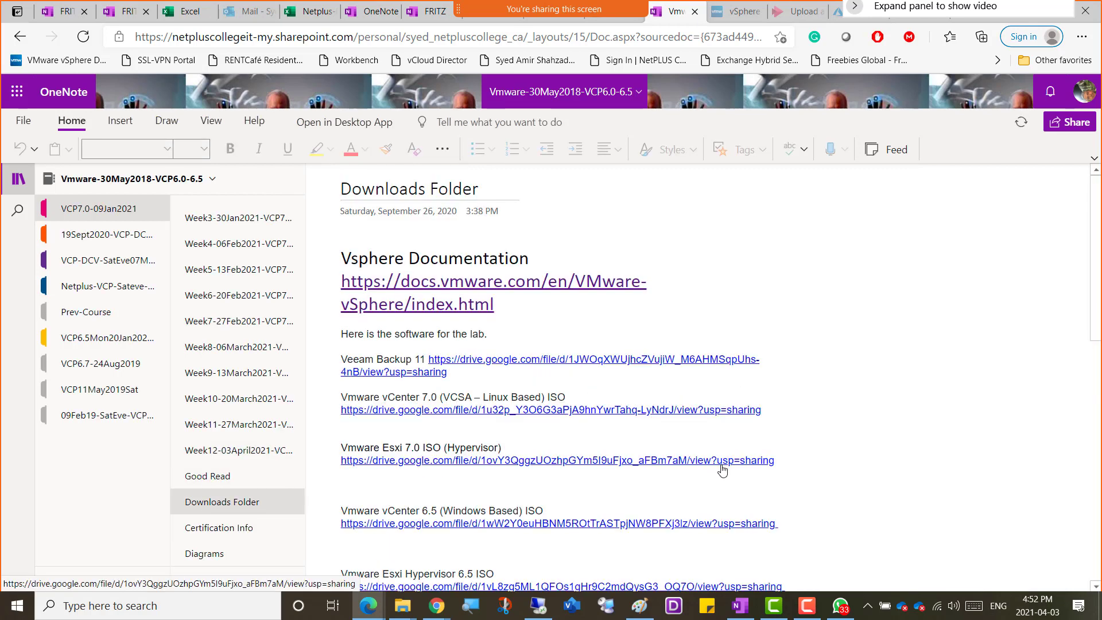
scroll(743, 472, "down", 5)
scroll(743, 472, "down", 3)
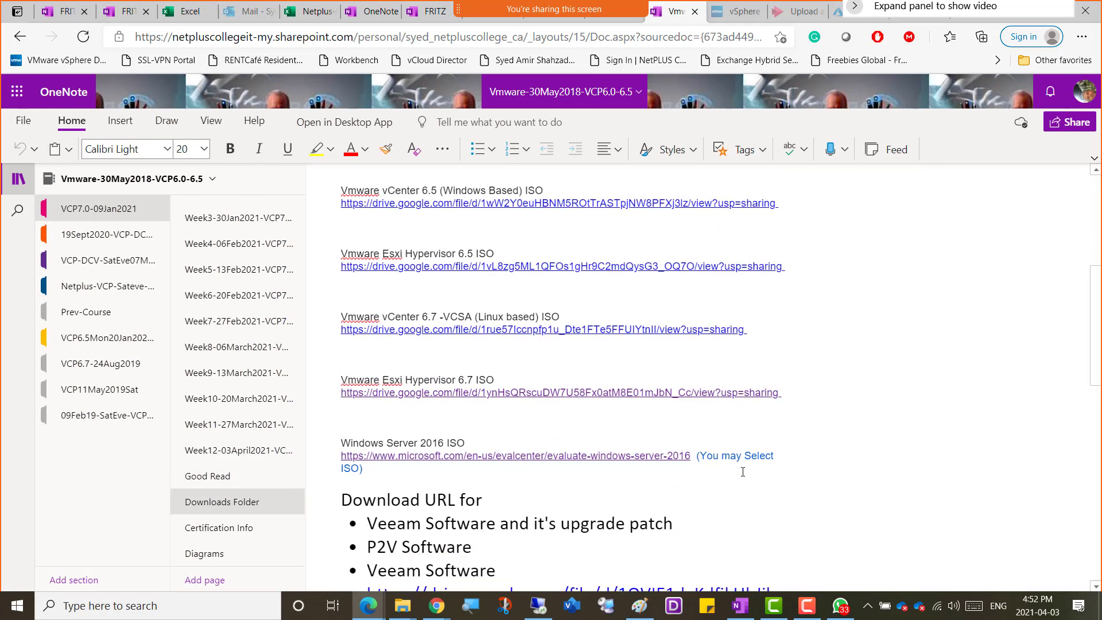
scroll(743, 471, "down", 1)
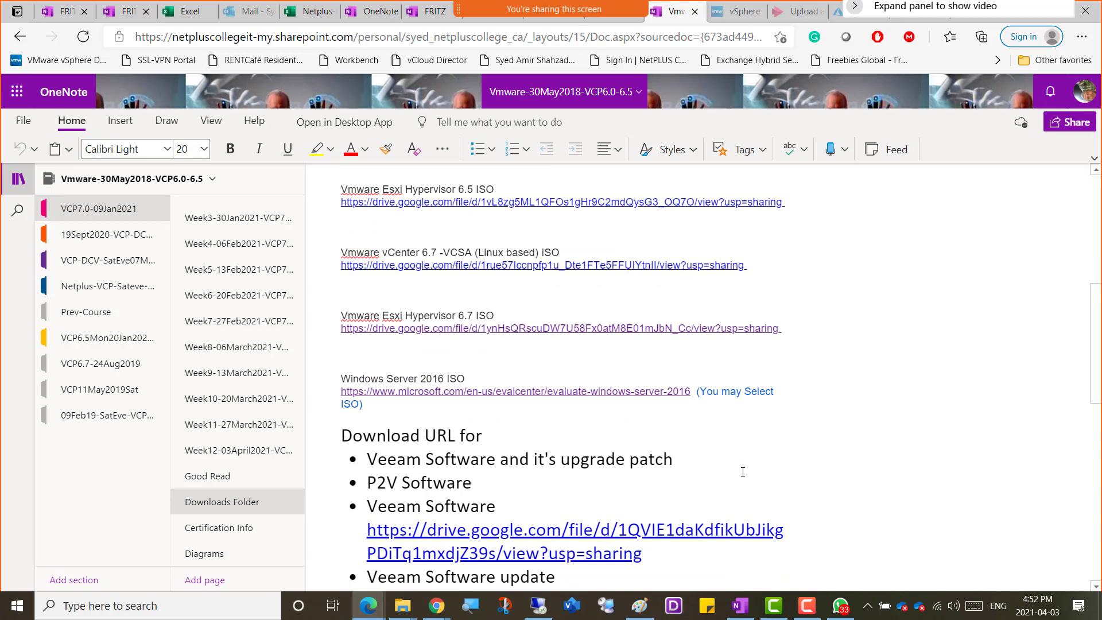
scroll(743, 472, "down", 2)
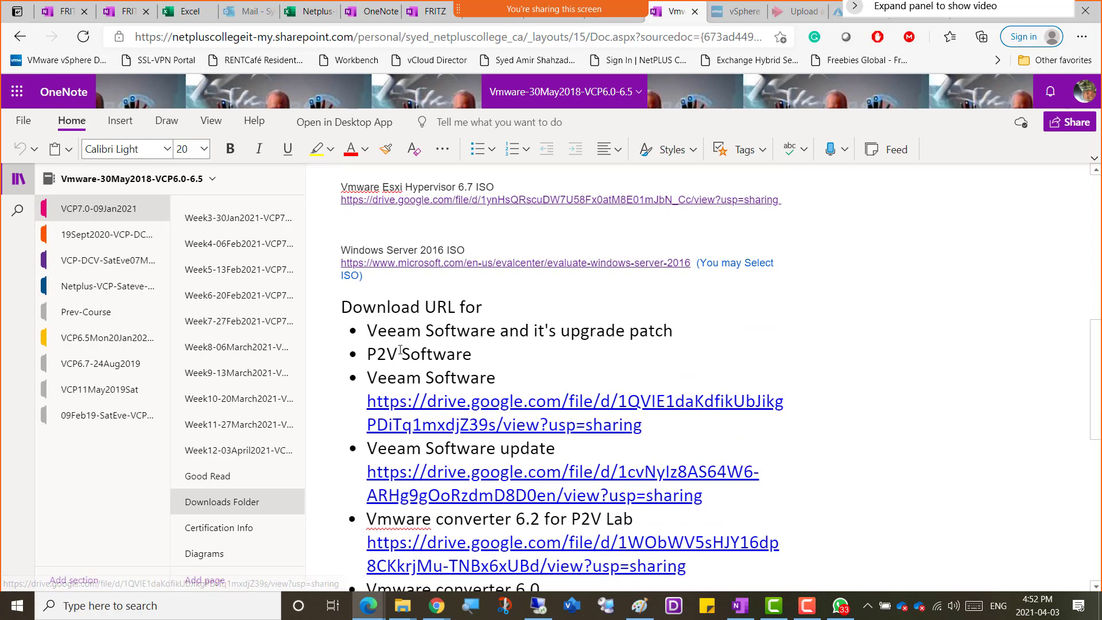
scroll(421, 435, "down", 1)
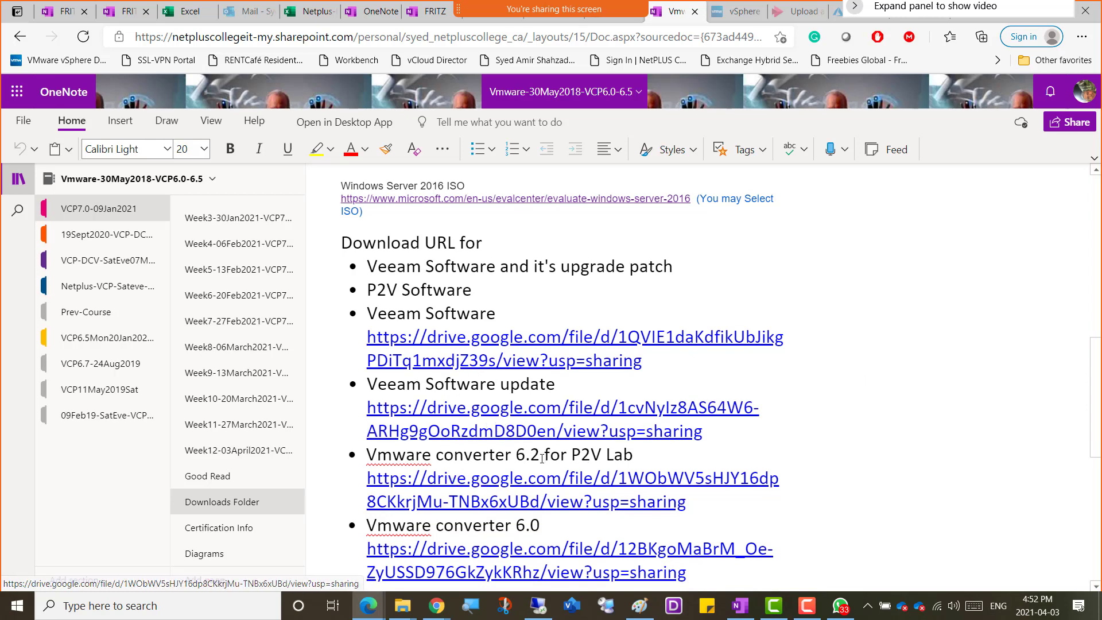
scroll(528, 449, "down", 1)
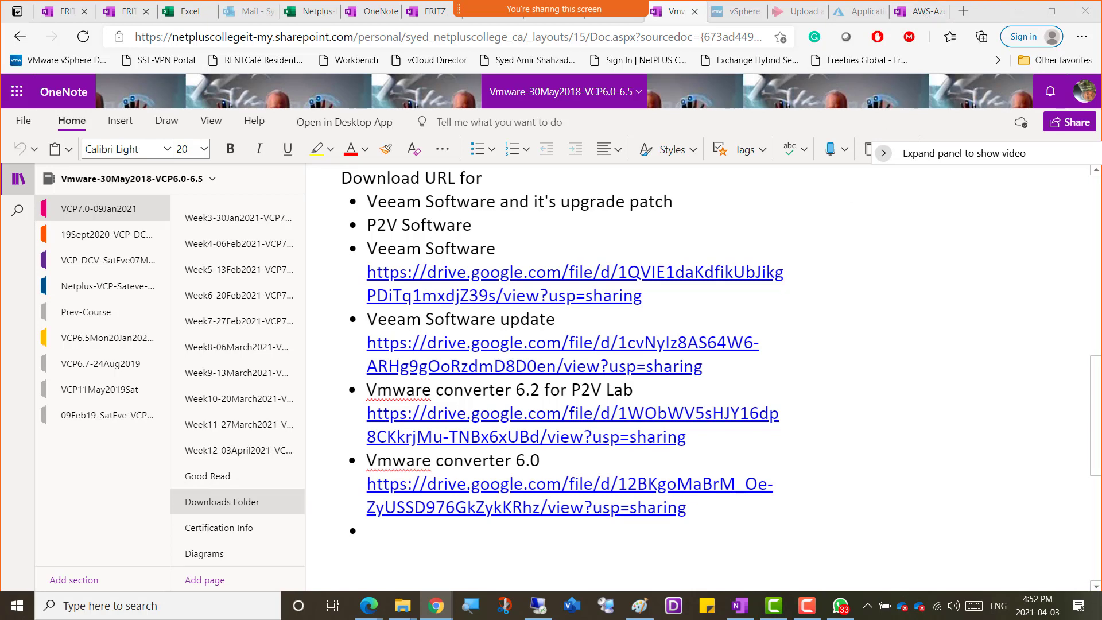
Switch to Chrome, search the web for "vmware converter download", and open the VMware vCenter Converter Standalone 6.2.0 download page.
left_click_drag(1101, 246, 706, 2)
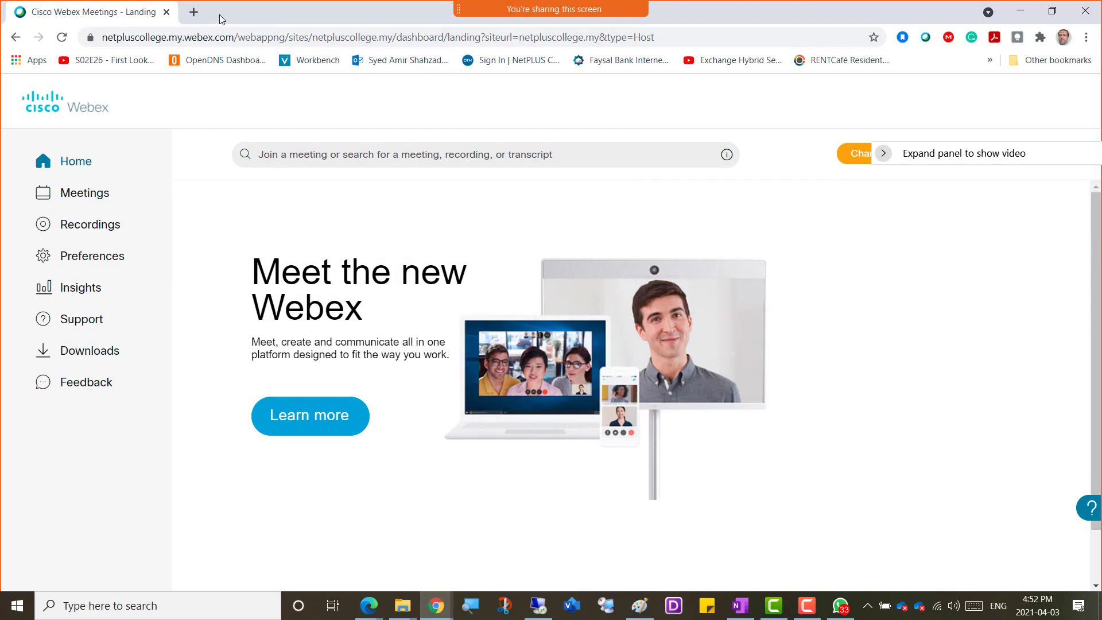
left_click(195, 12)
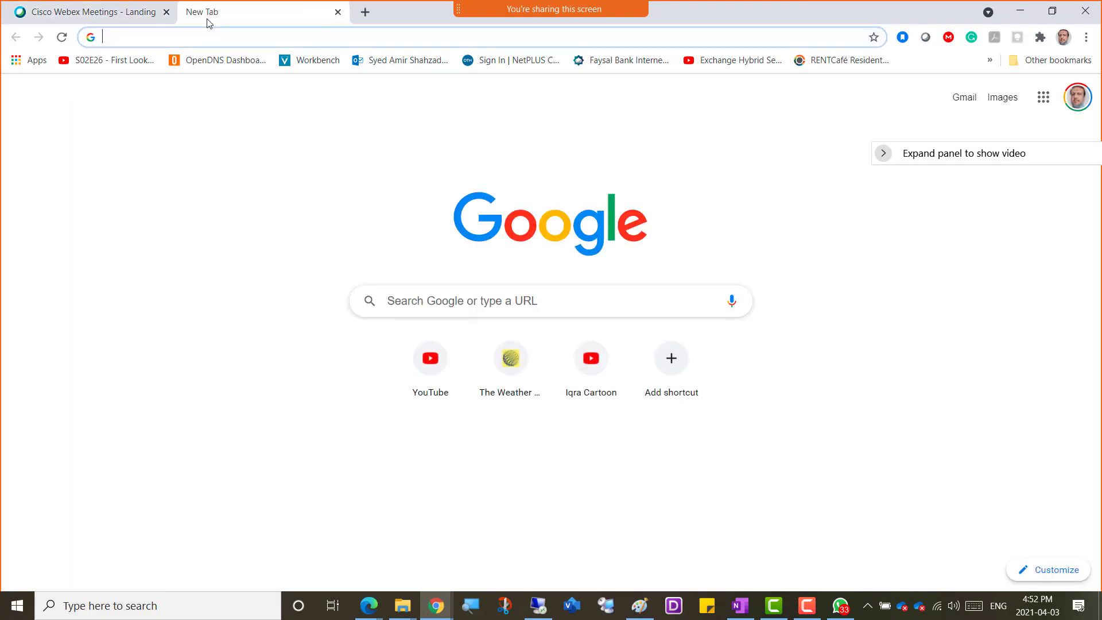
type("vmware v")
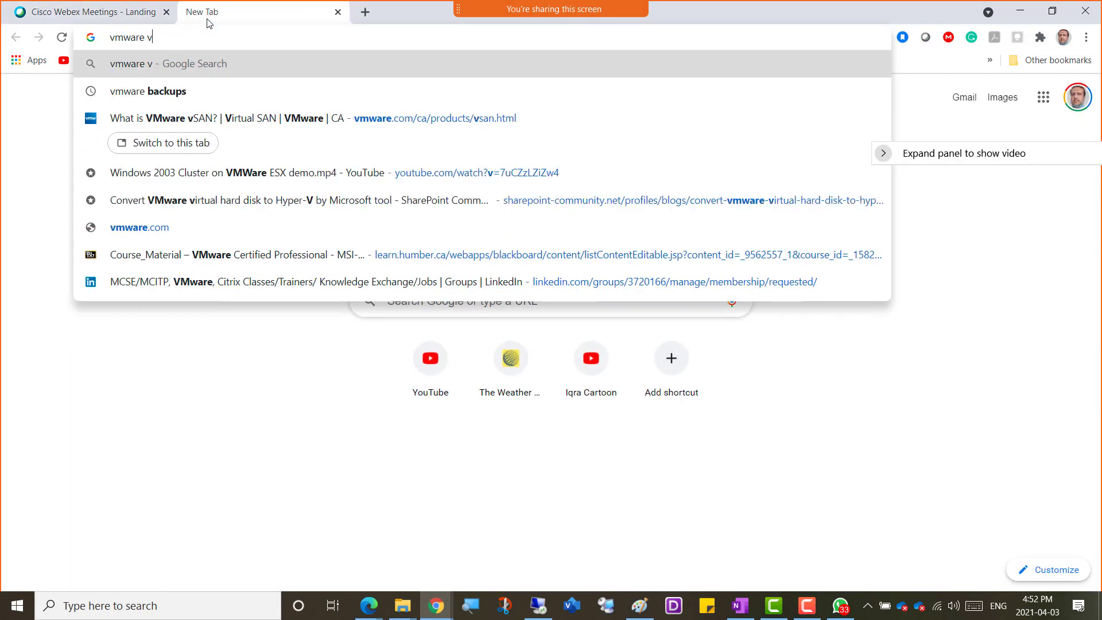
type("onverter")
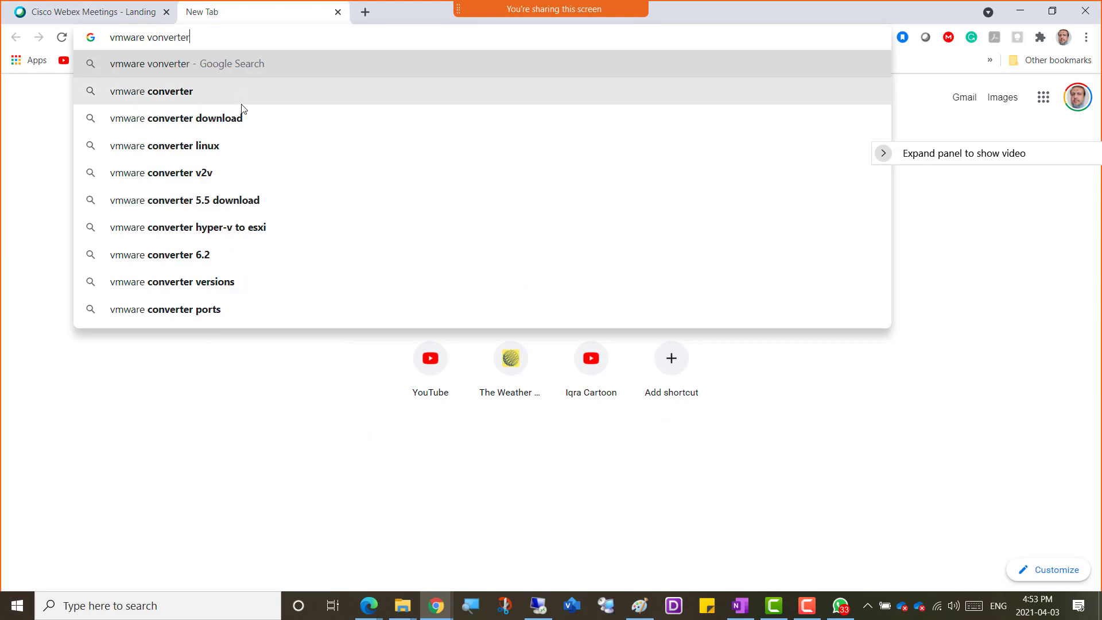
left_click(244, 118)
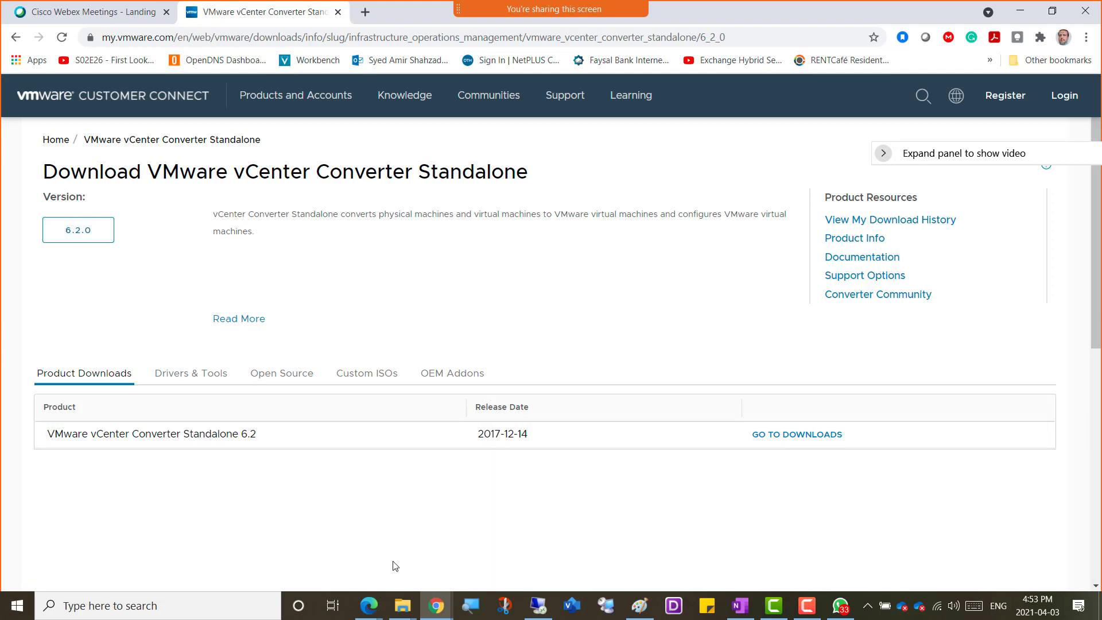
Return to the notes in Edge and open the Google Drive link for Vmware converter 6.2, declining the offer to use Chrome.
left_click(368, 606)
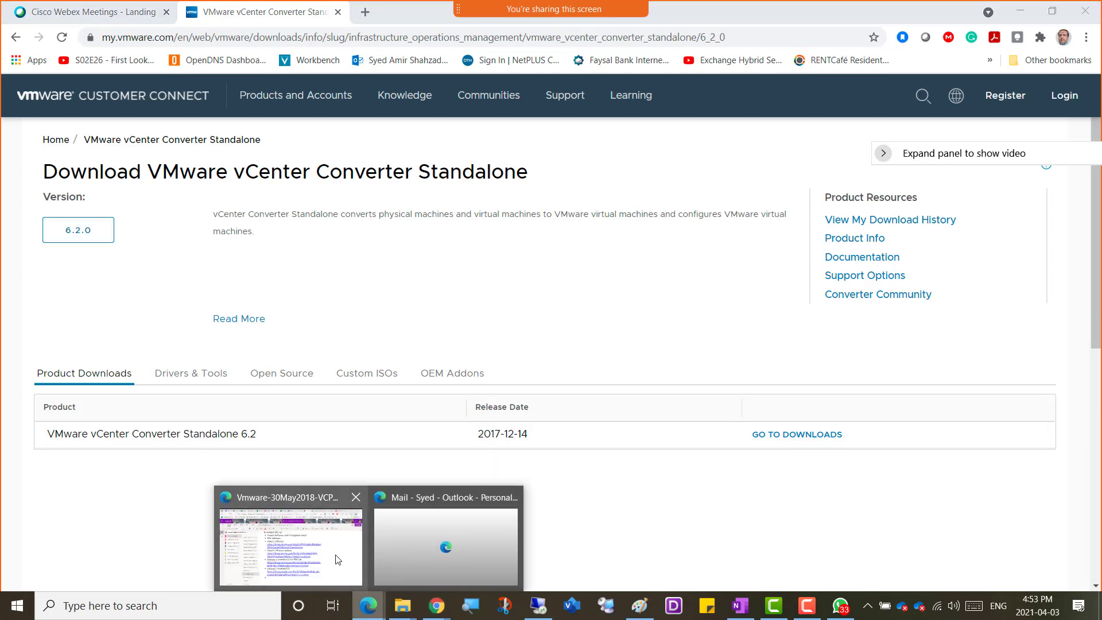
left_click(338, 560)
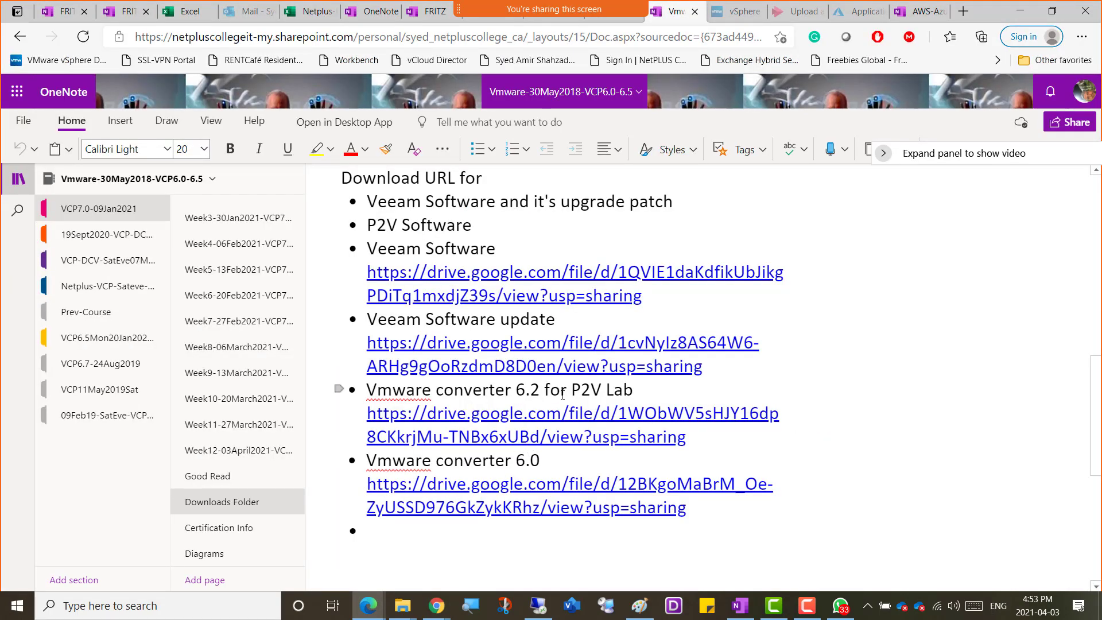
left_click(504, 429)
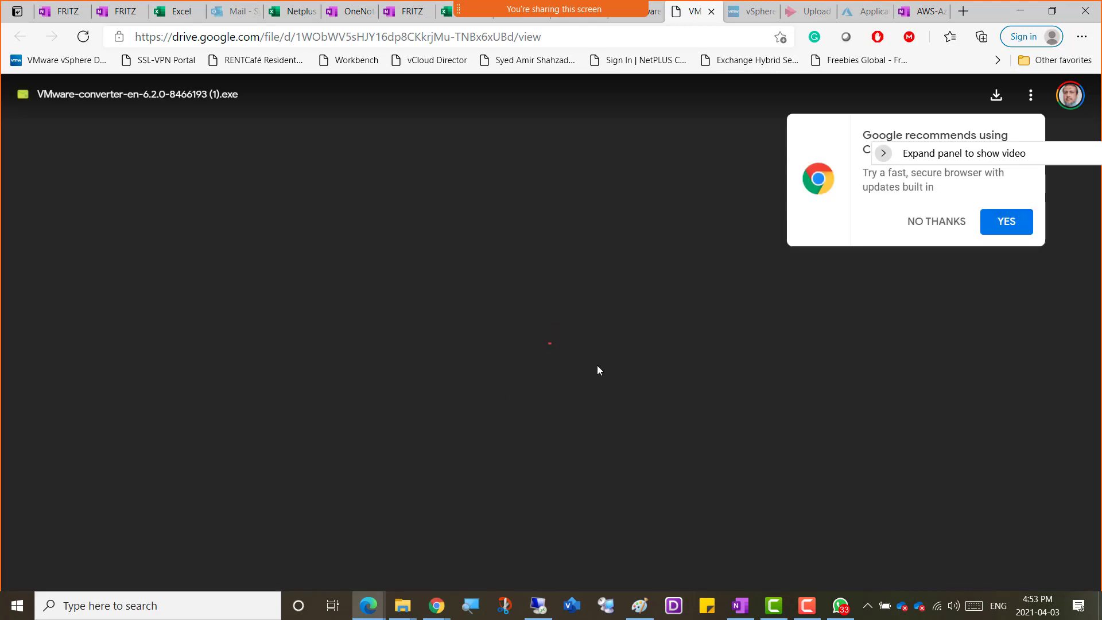
left_click(948, 221)
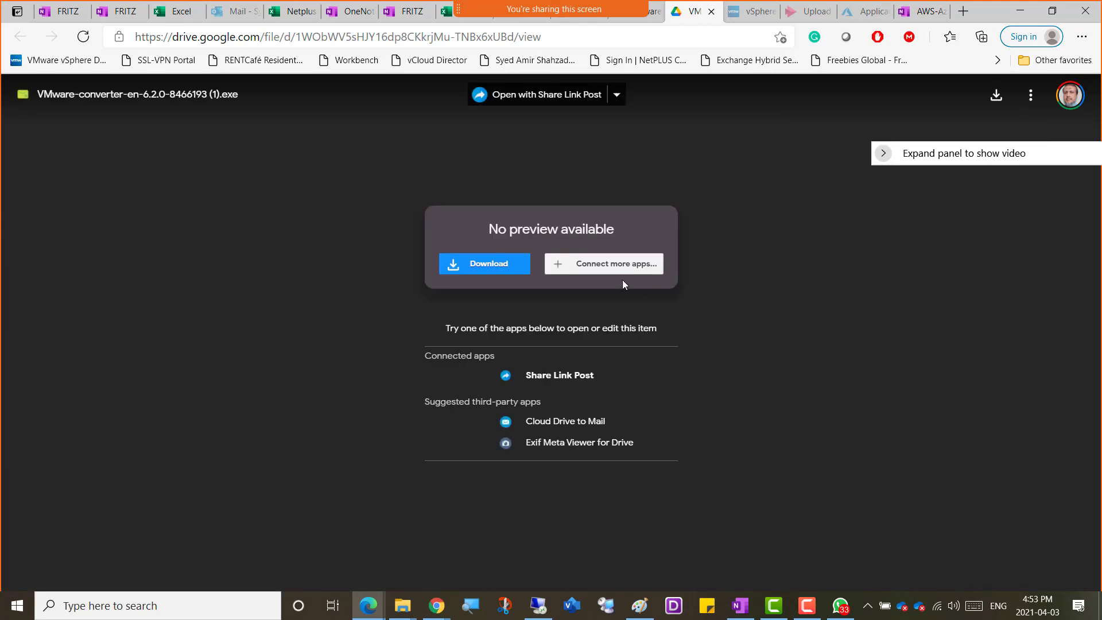
Download VMware-converter-en-6.2.0-8466193 (1).exe despite the virus-scan warning and save it in the Downloads folder.
left_click(484, 266)
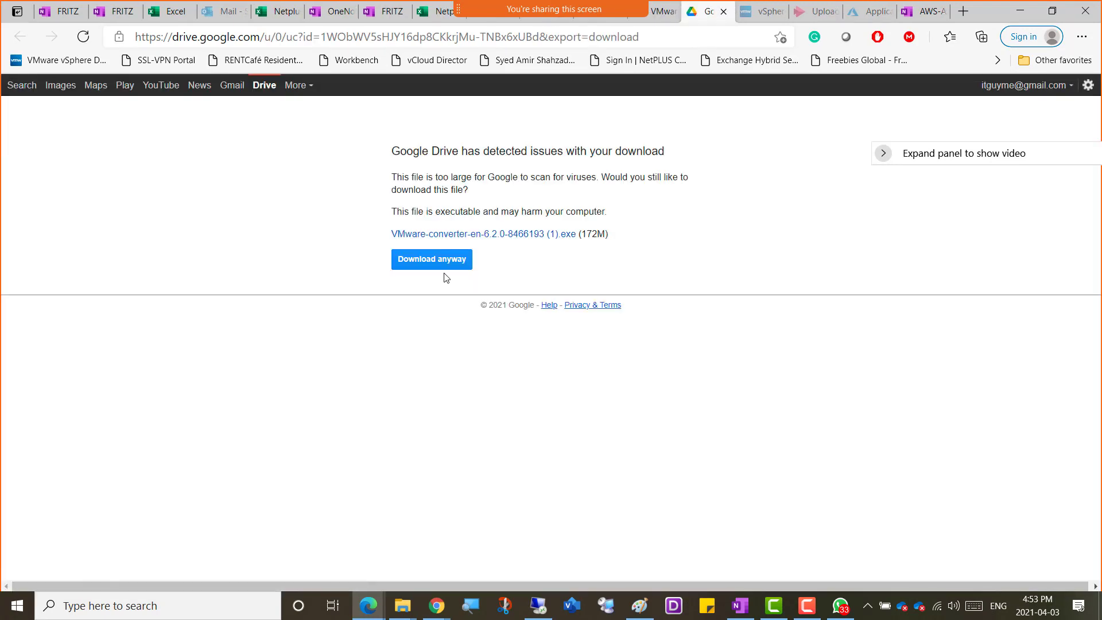
left_click(432, 259)
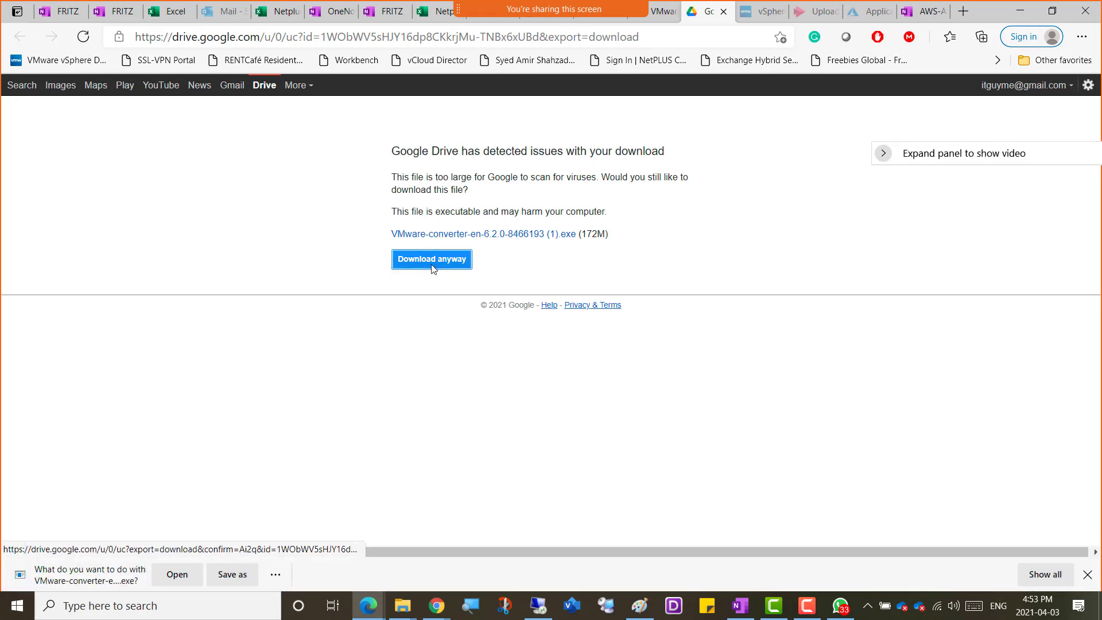
left_click(232, 574)
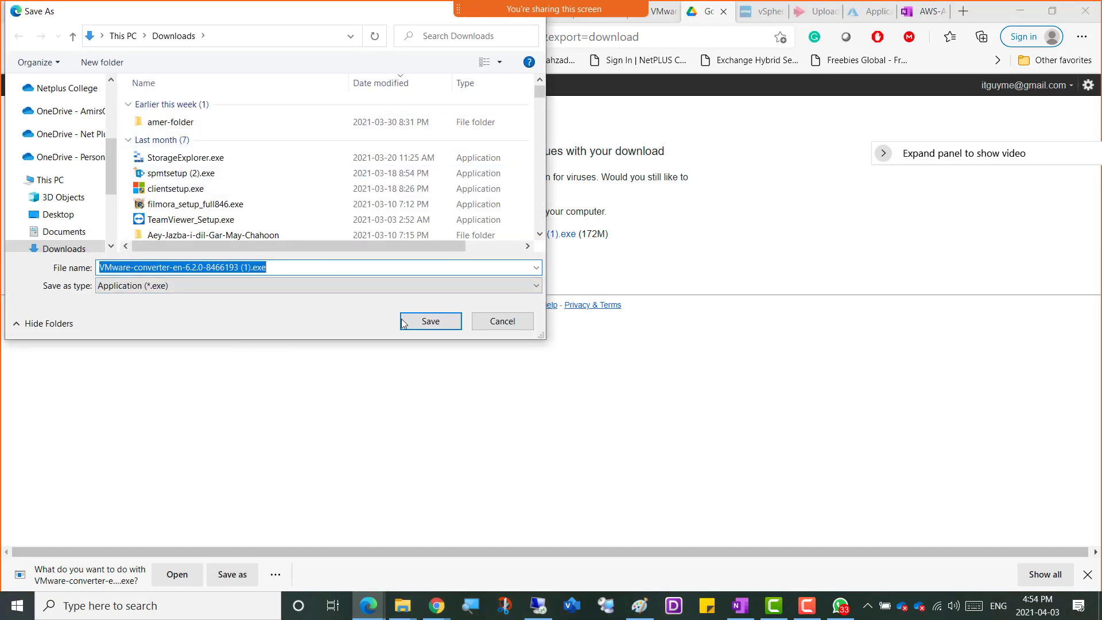
left_click(415, 321)
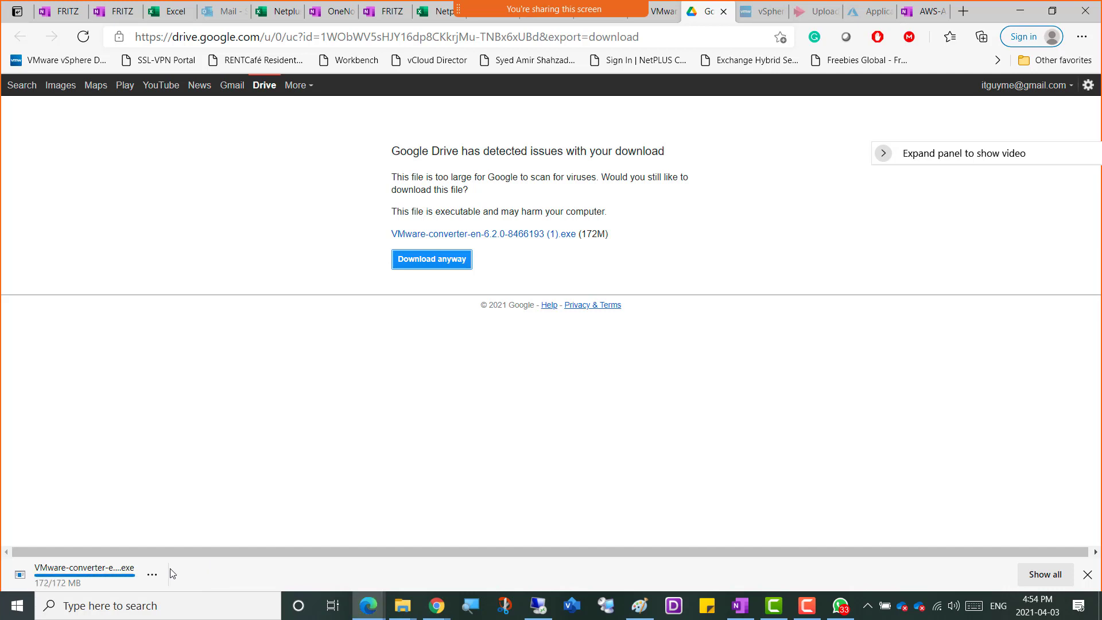
Show the downloaded VMware converter installer in its folder and copy the file.
left_click(152, 574)
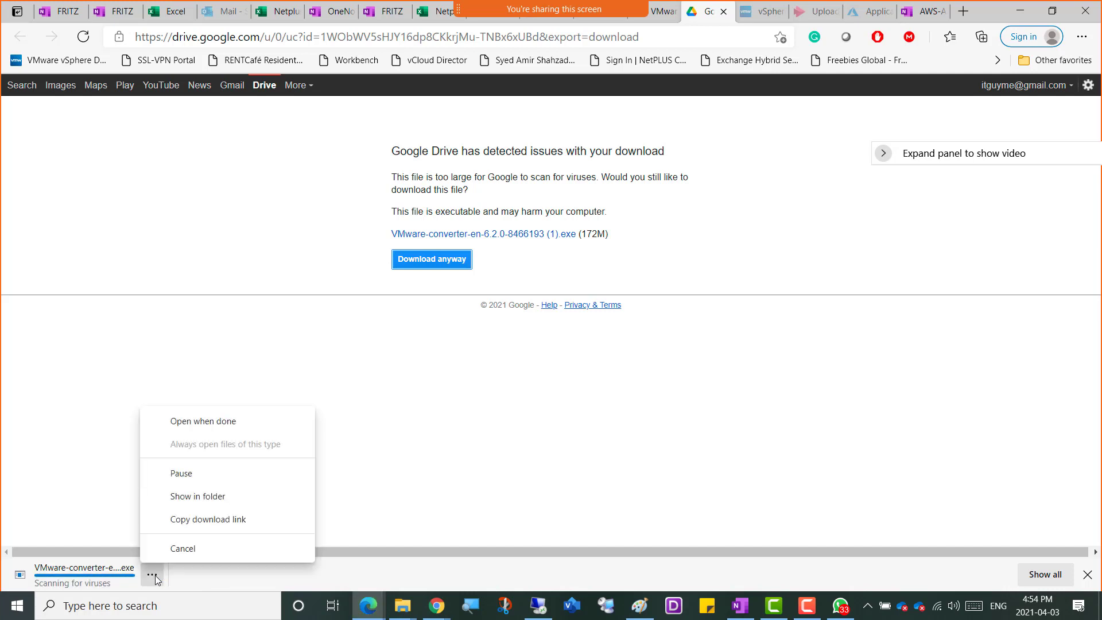
left_click(198, 497)
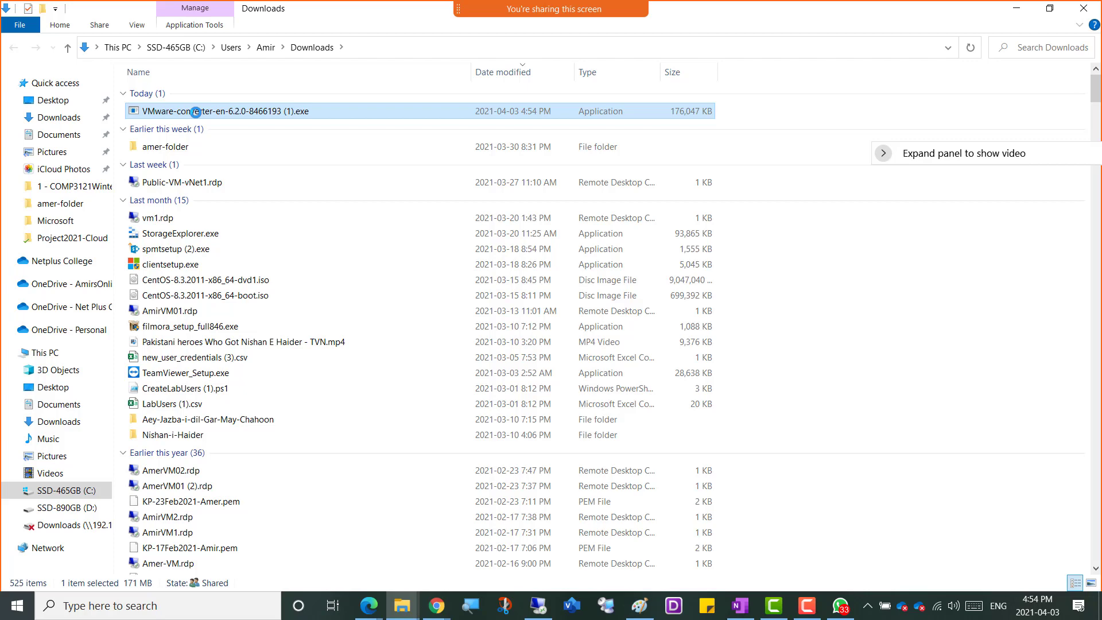
right_click(195, 112)
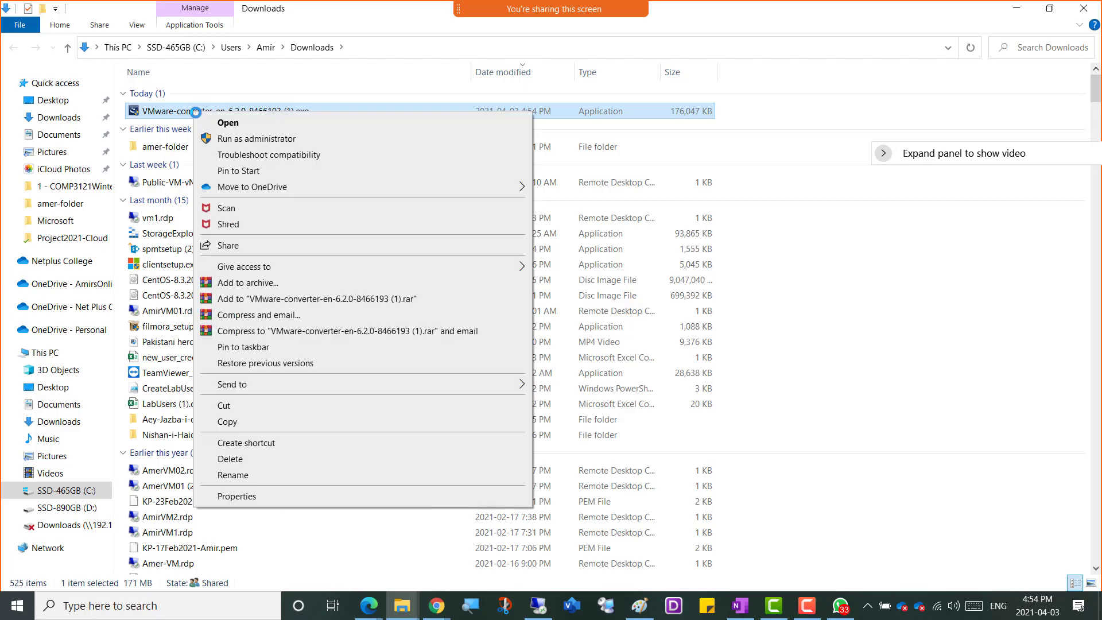
left_click(240, 424)
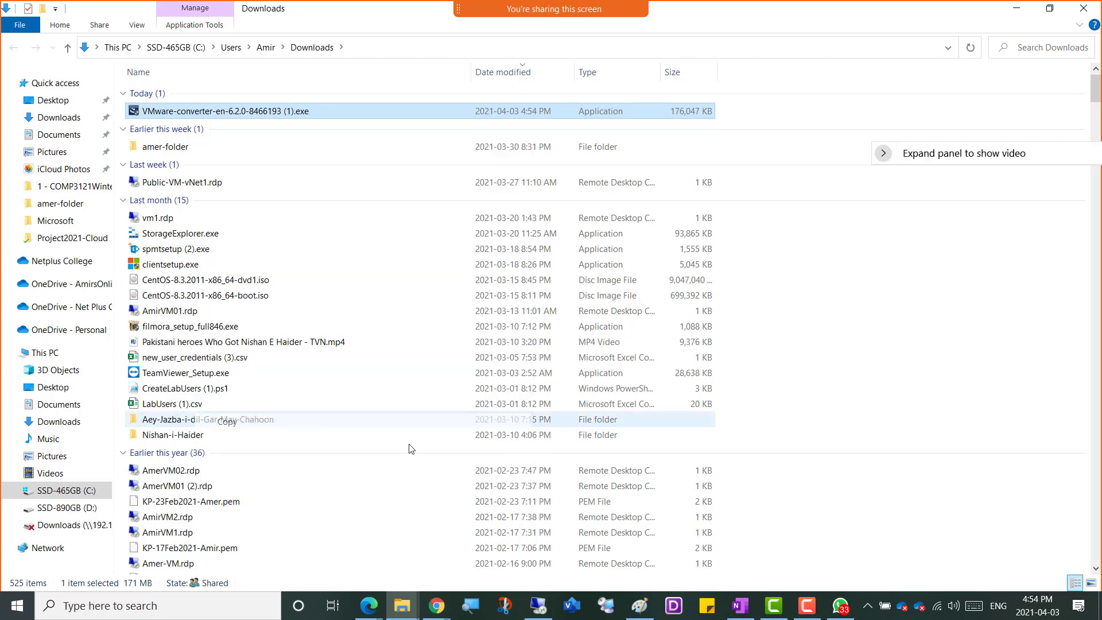
Switch to the Win01 virtual machine in the remote session, open its Downloads folder, and try to paste the installer there.
left_click(539, 606)
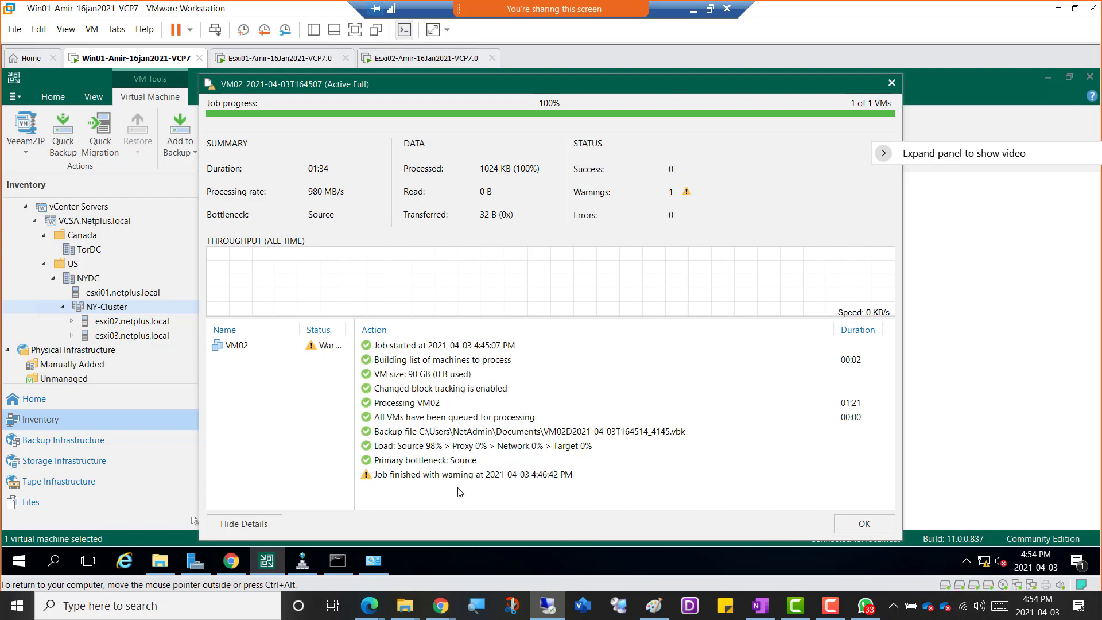
left_click(418, 475)
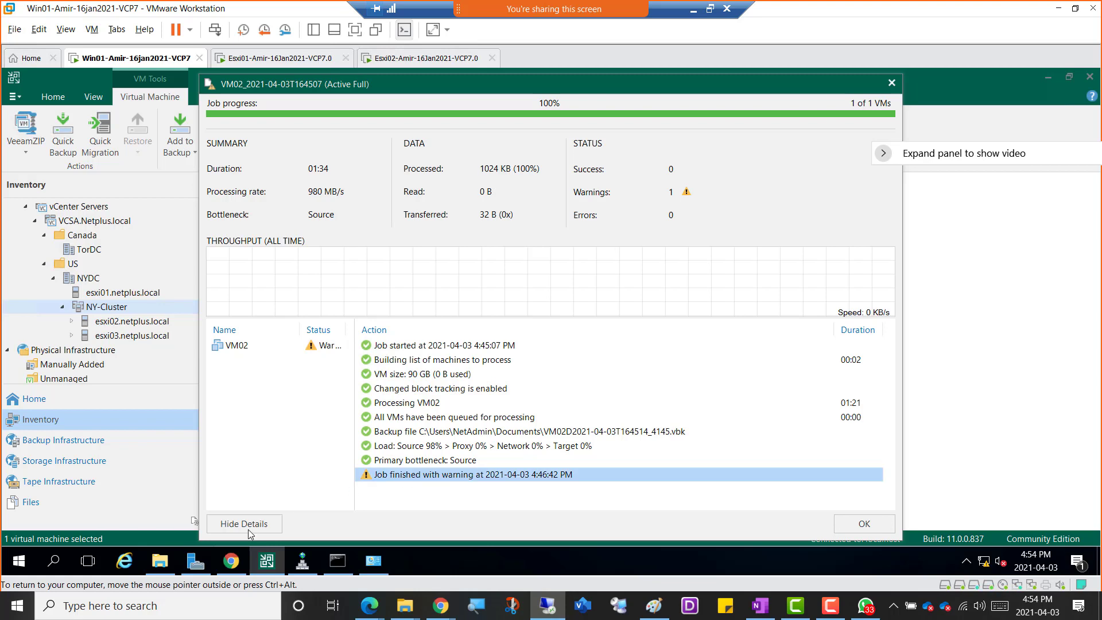
left_click(159, 560)
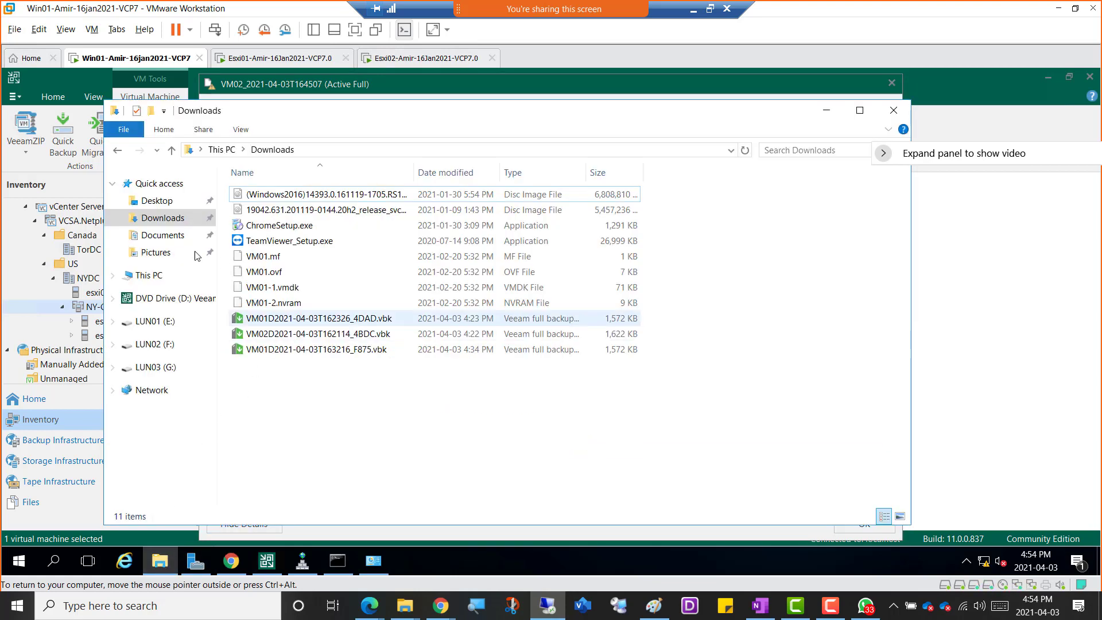
right_click(277, 382)
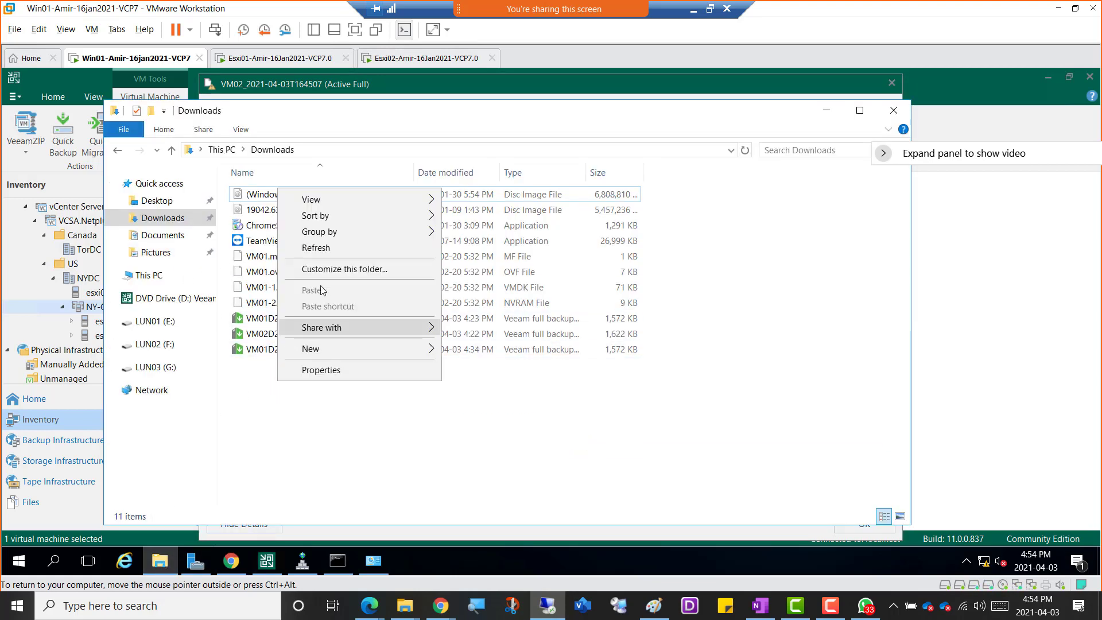
left_click(428, 405)
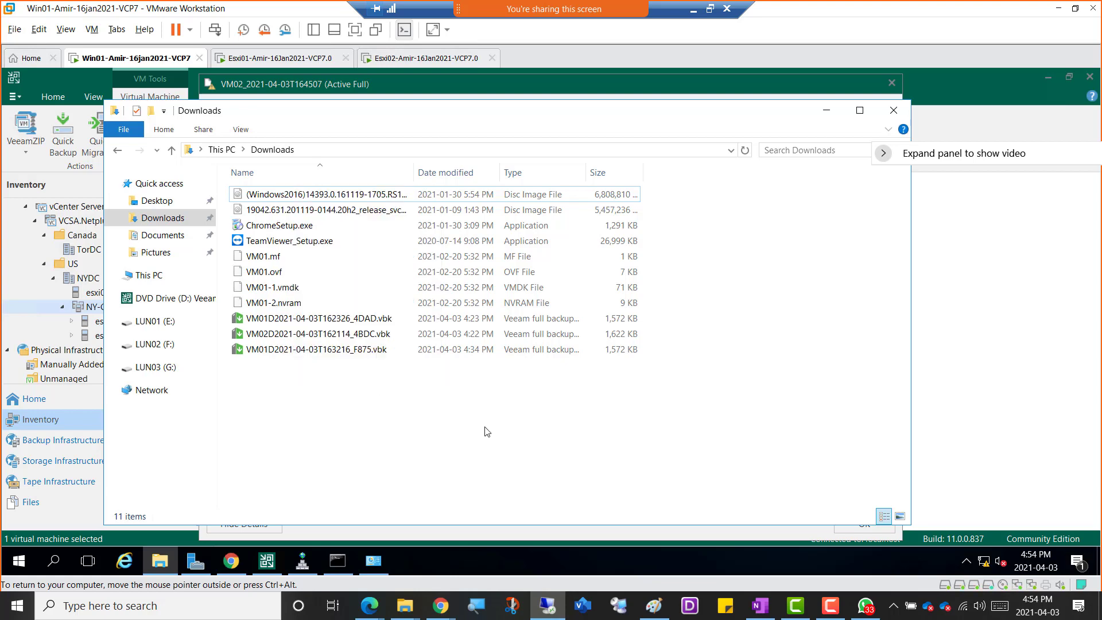
Copy the converter installer again on the host, try pasting it into Win01's Downloads folder, and minimize that folder window.
left_click(693, 10)
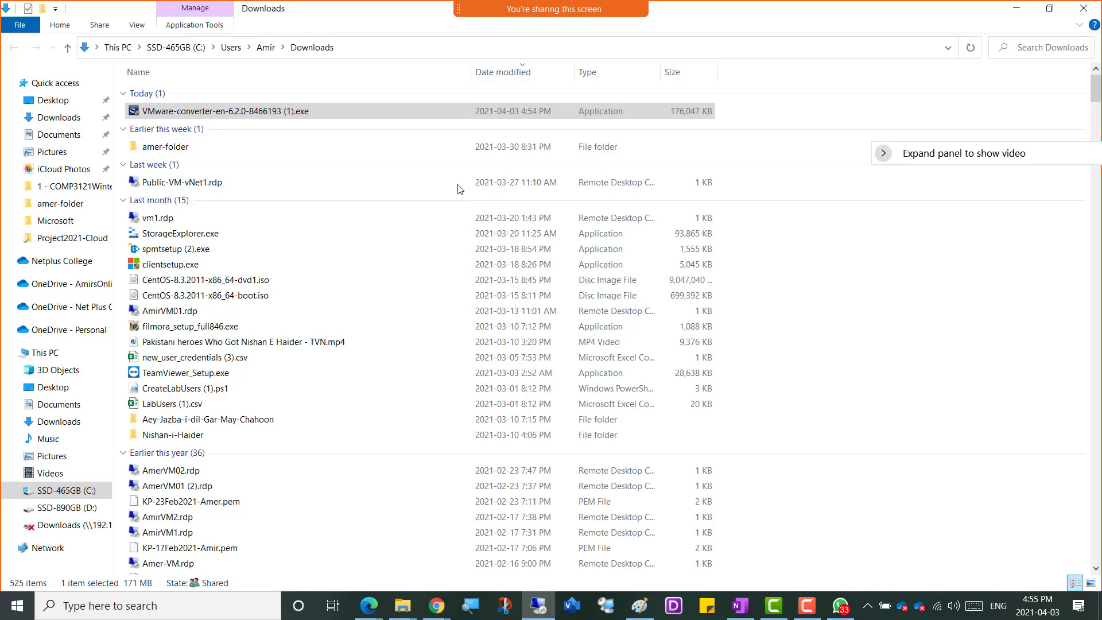
right_click(218, 112)
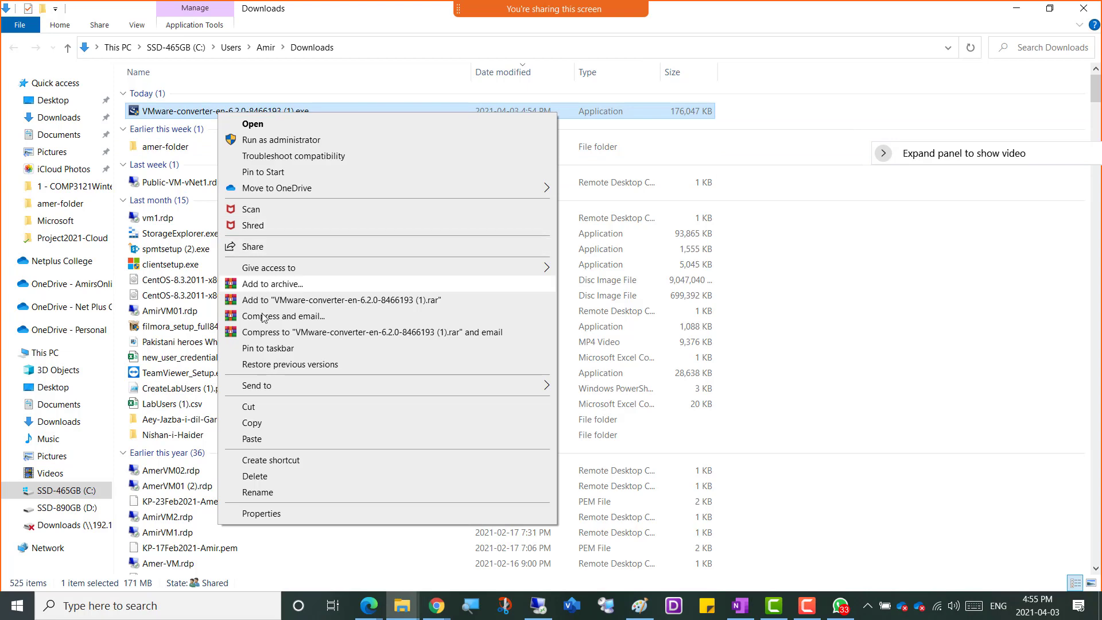
left_click(253, 423)
key("alt+Tab")
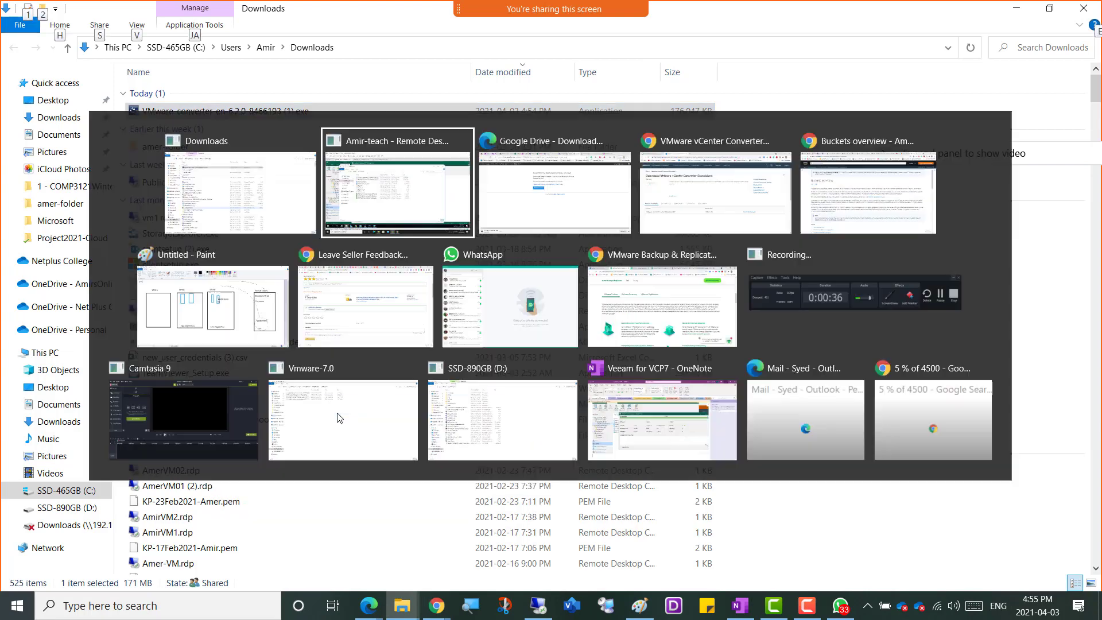
right_click(268, 388)
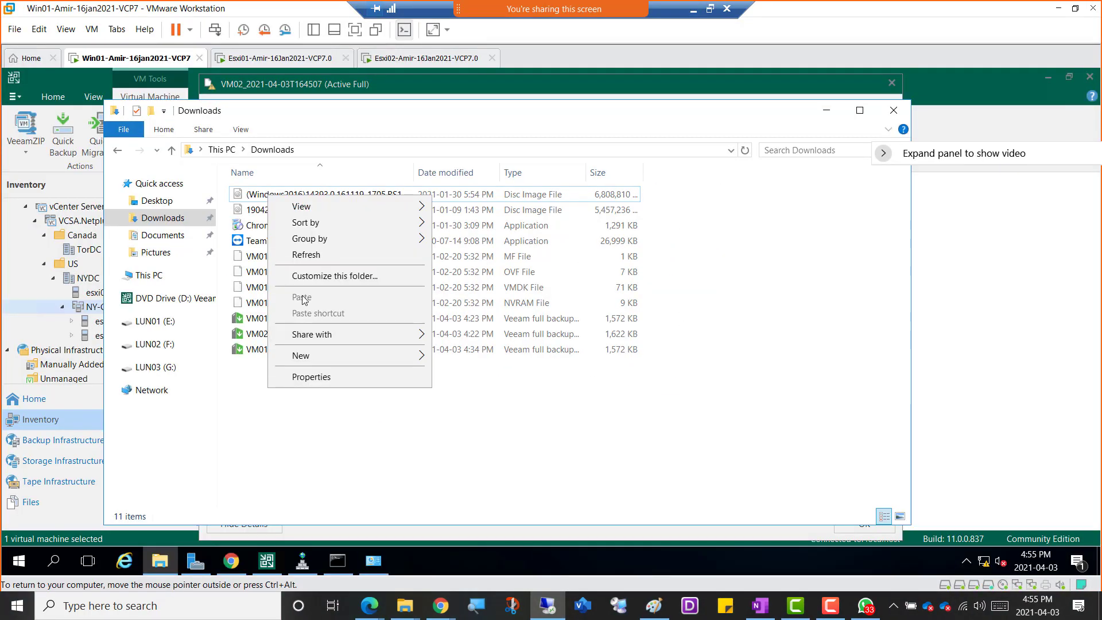
left_click(300, 438)
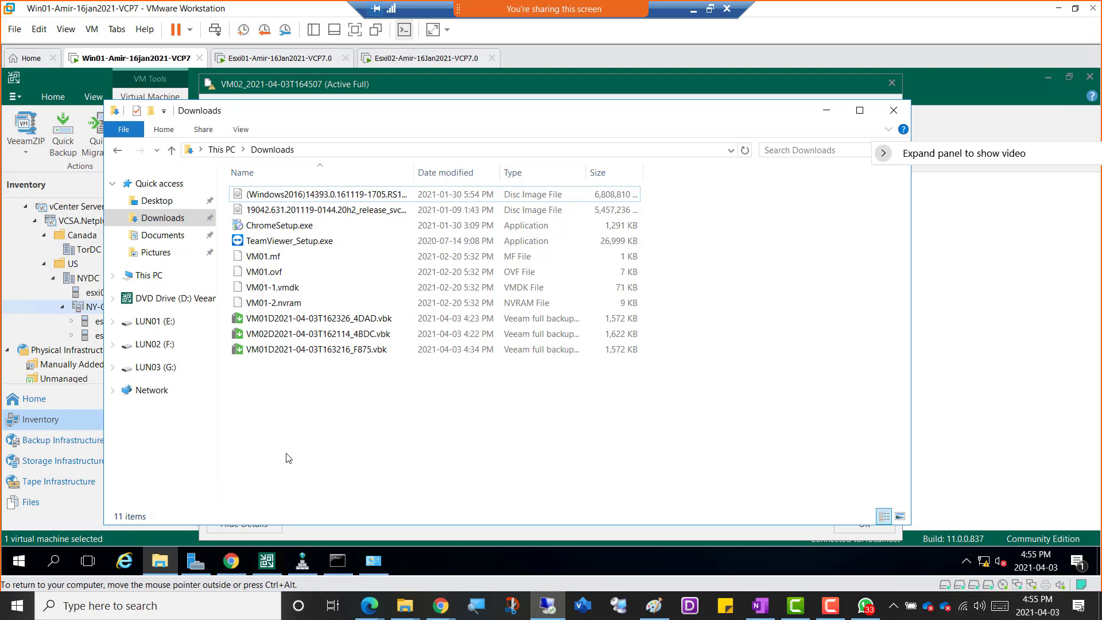
left_click(827, 110)
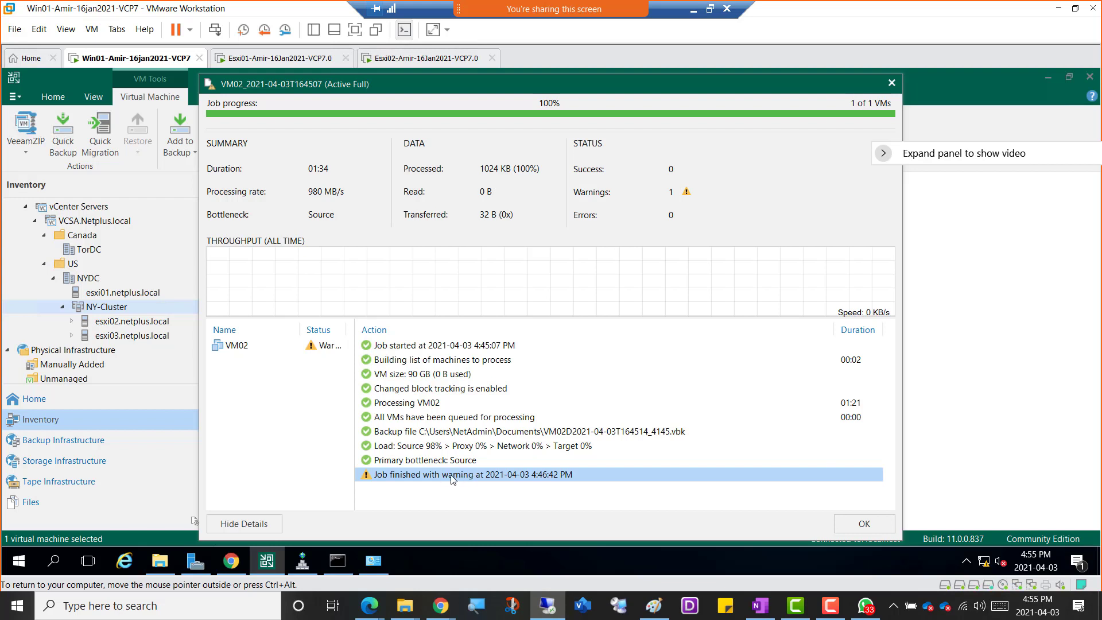
left_click(339, 563)
left_click(337, 562)
Review the processing actions for VM02 in its backup job report, and close the report.
left_click(323, 348)
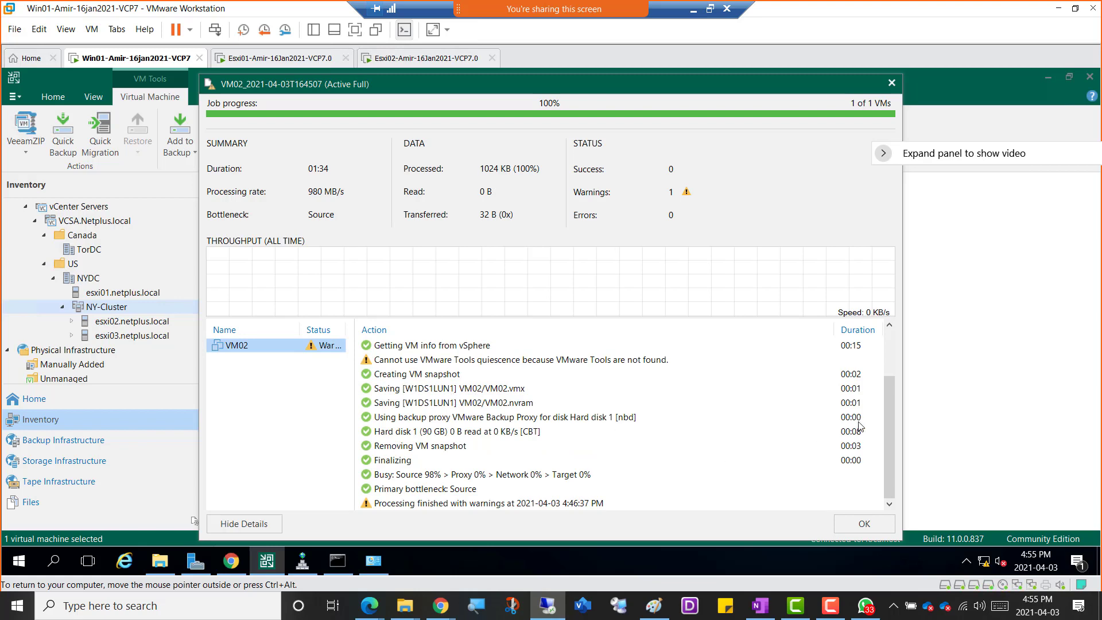
left_click_drag(887, 433, 882, 457)
left_click(336, 562)
left_click(337, 561)
left_click(891, 83)
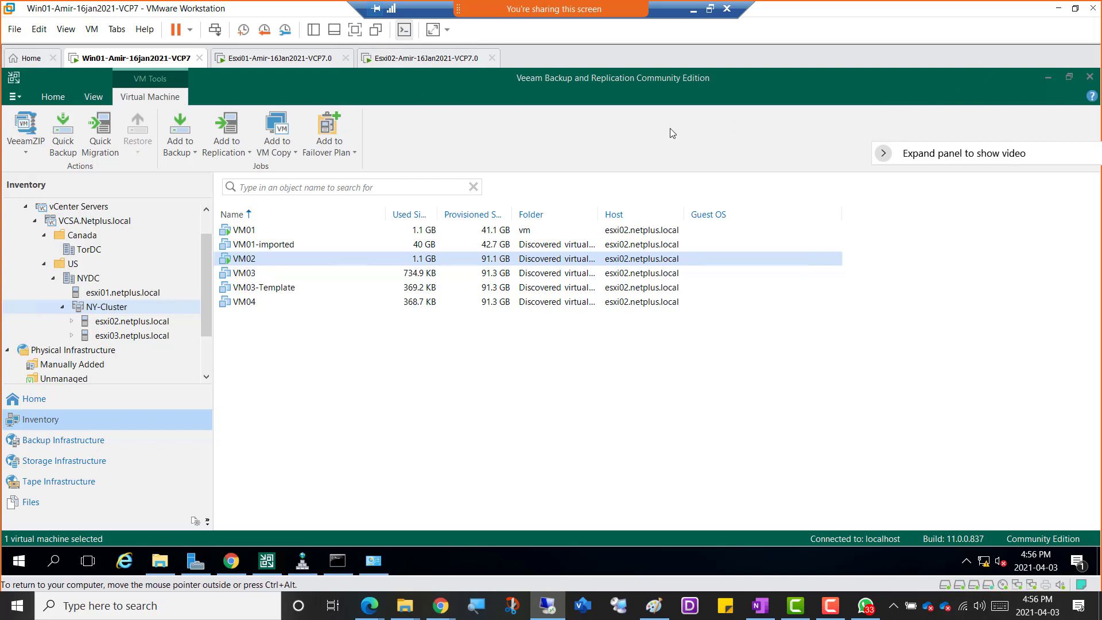
Minimize the Veeam console, view the files in Win01's Downloads folder, and minimize the folder window.
left_click(1049, 77)
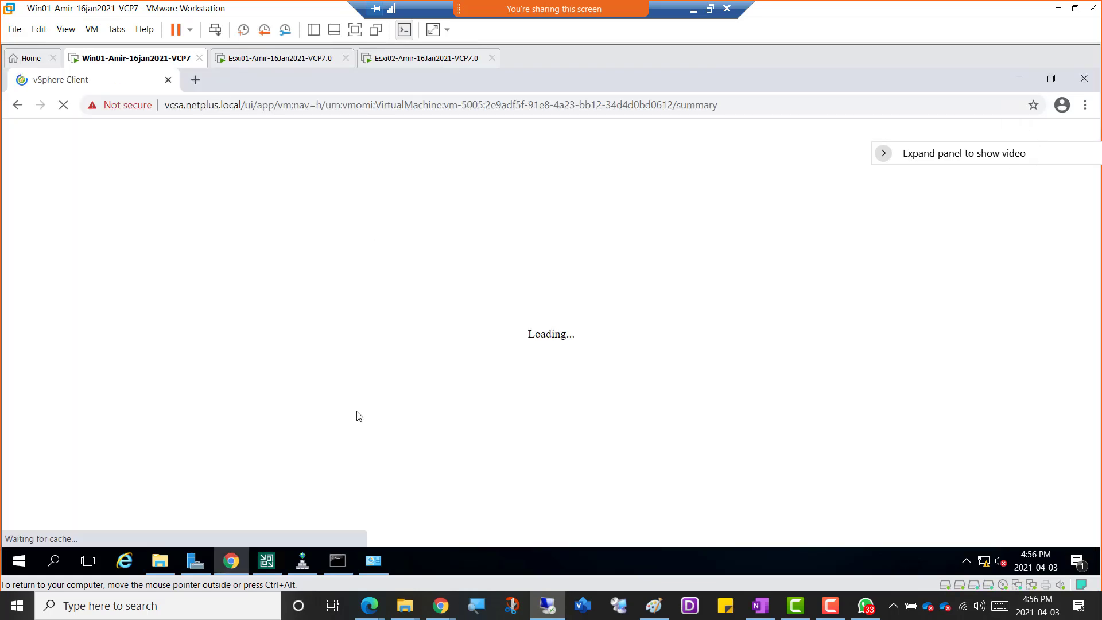
left_click(160, 562)
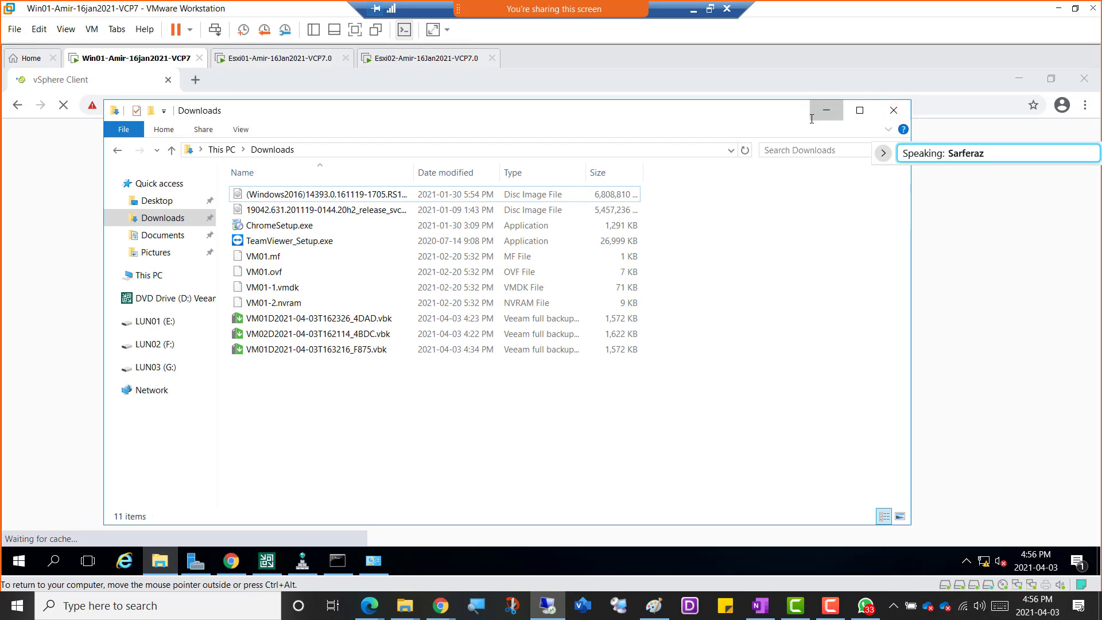
left_click(827, 111)
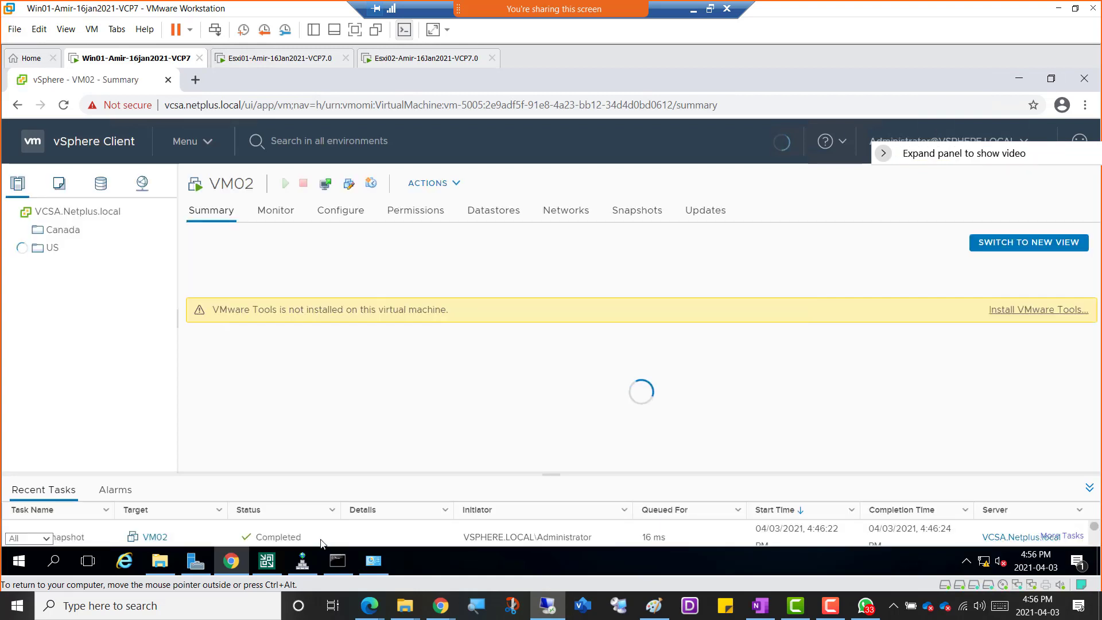
Select VM01 in the Veeam inventory, view VM02's summary in the vSphere Client, and return to the Veeam console.
left_click(267, 561)
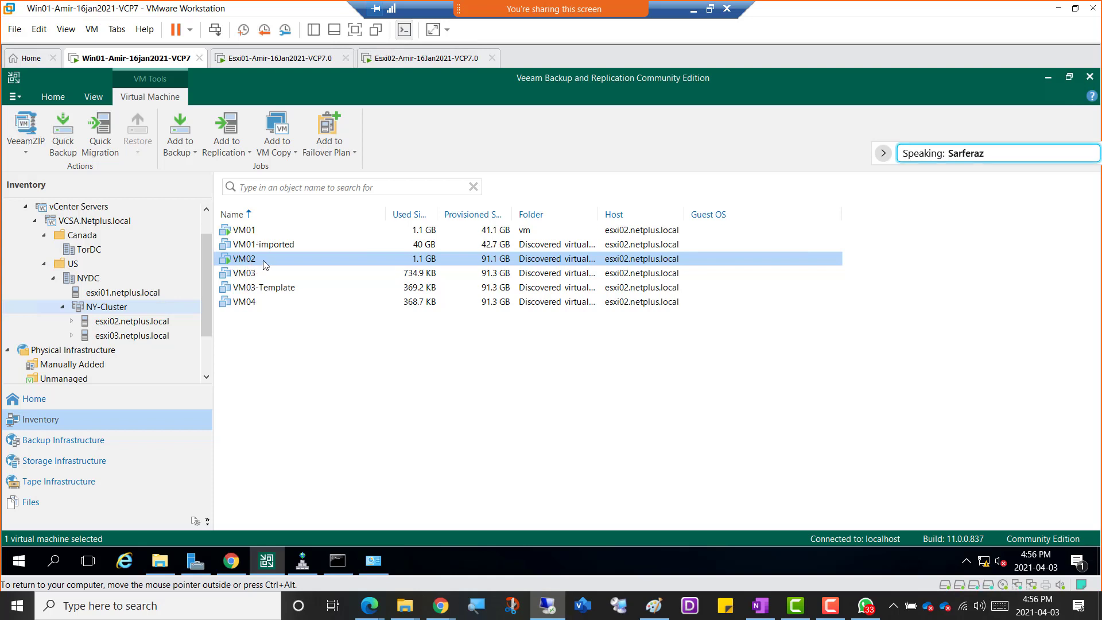
left_click(246, 231)
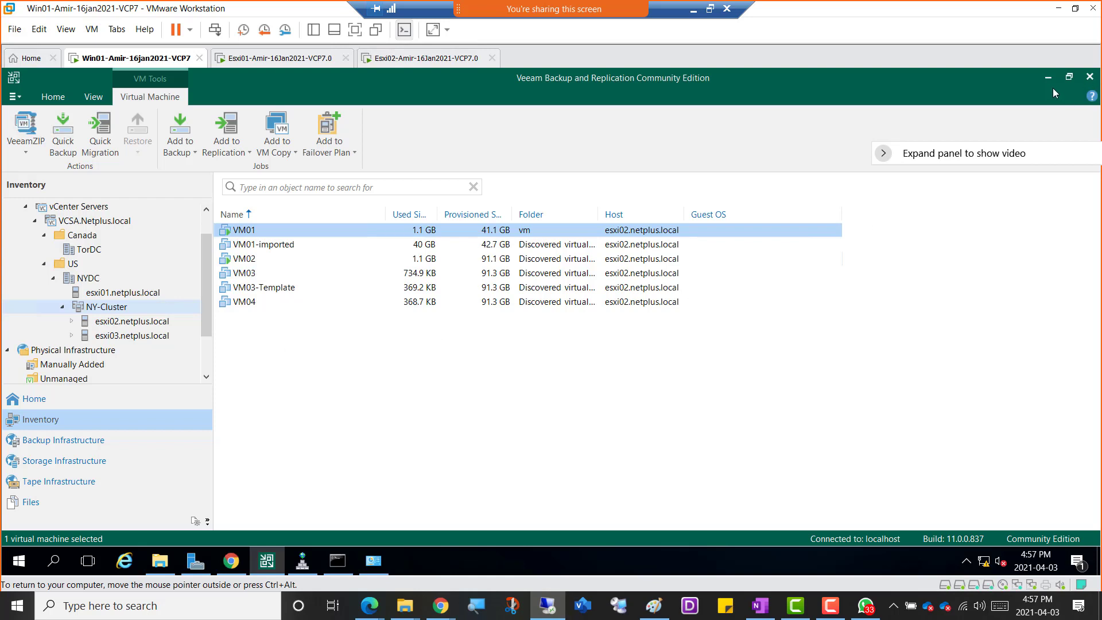
left_click(262, 565)
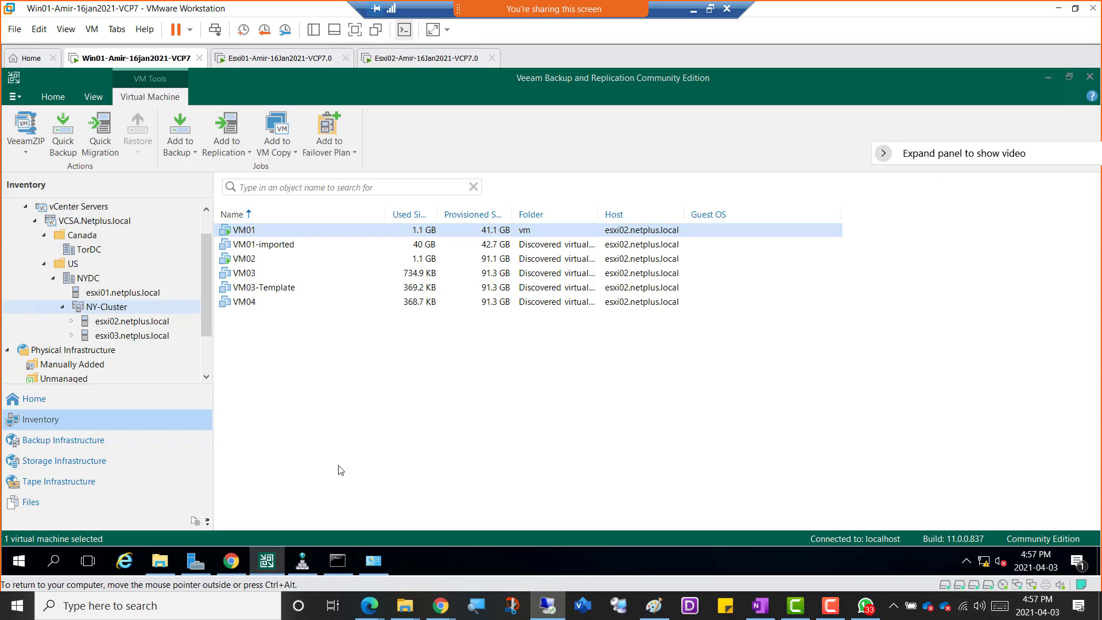
key("alt+Tab")
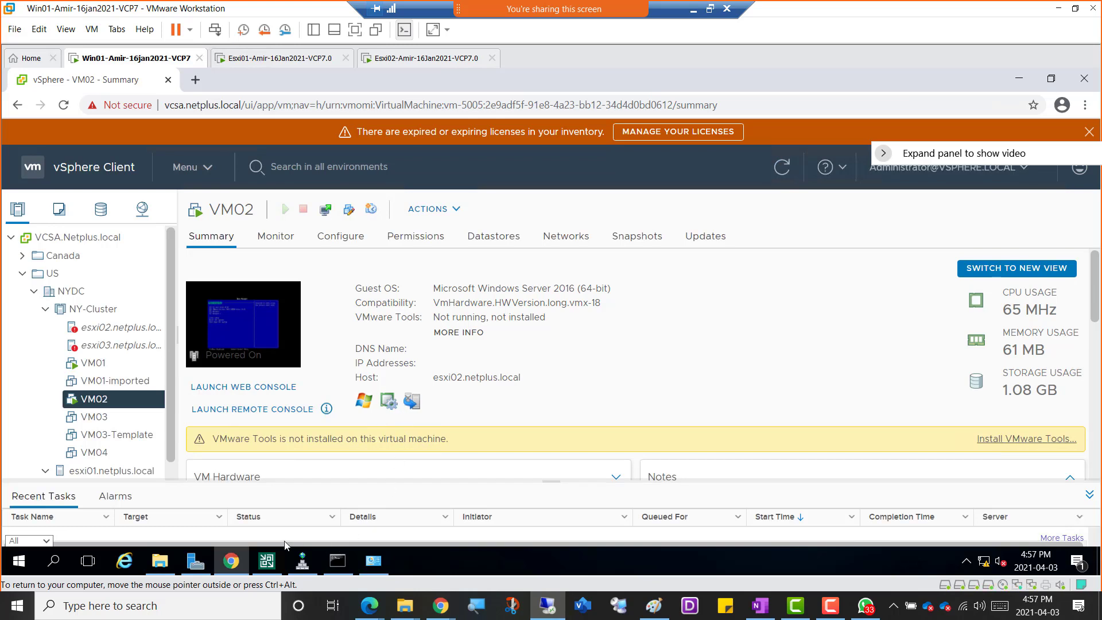
left_click(266, 561)
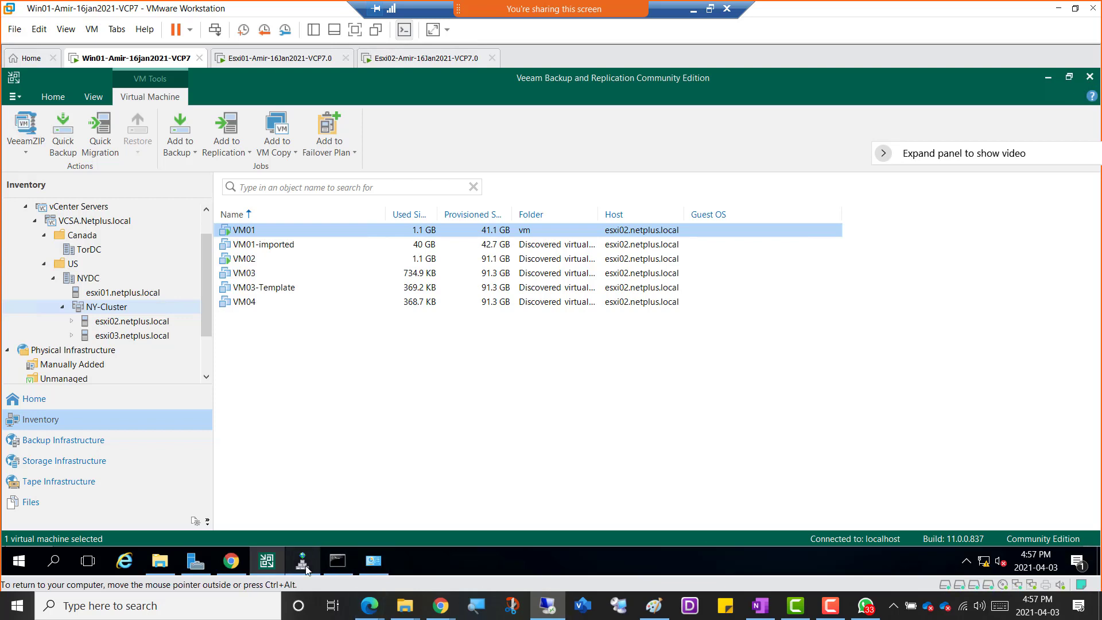
Try to close the Veeam Backup & Replication console window.
mouse_move(268, 569)
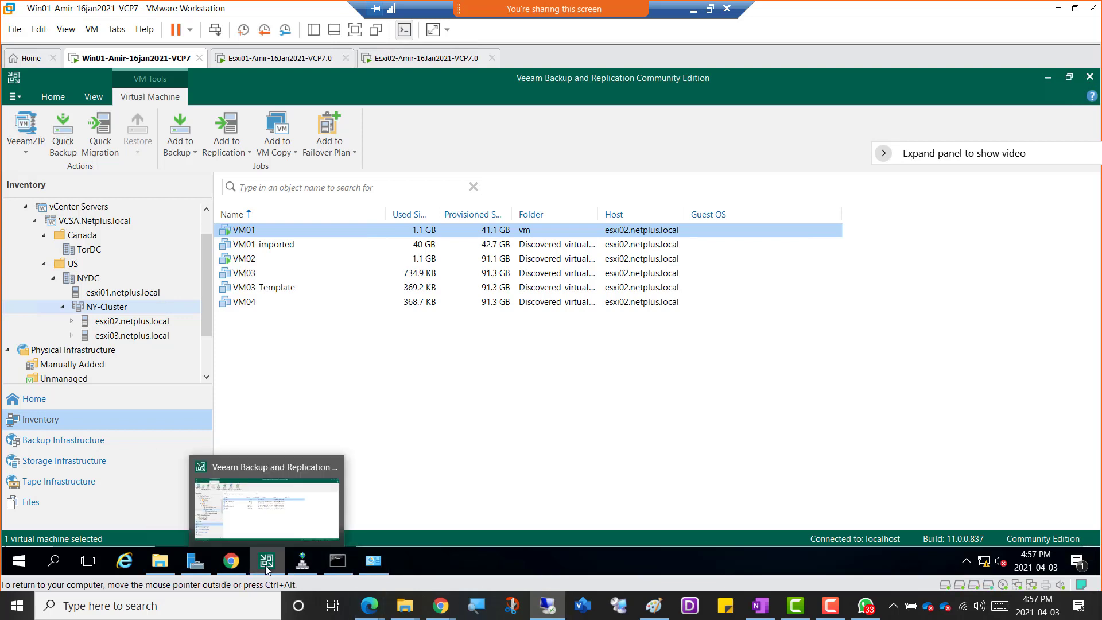
right_click(265, 569)
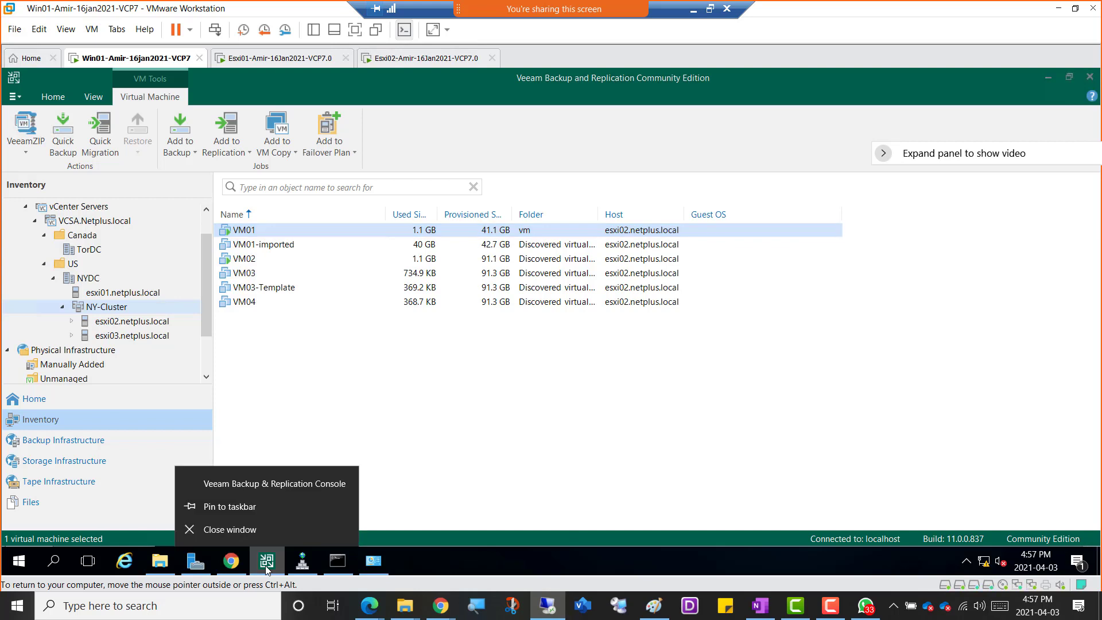
left_click(246, 529)
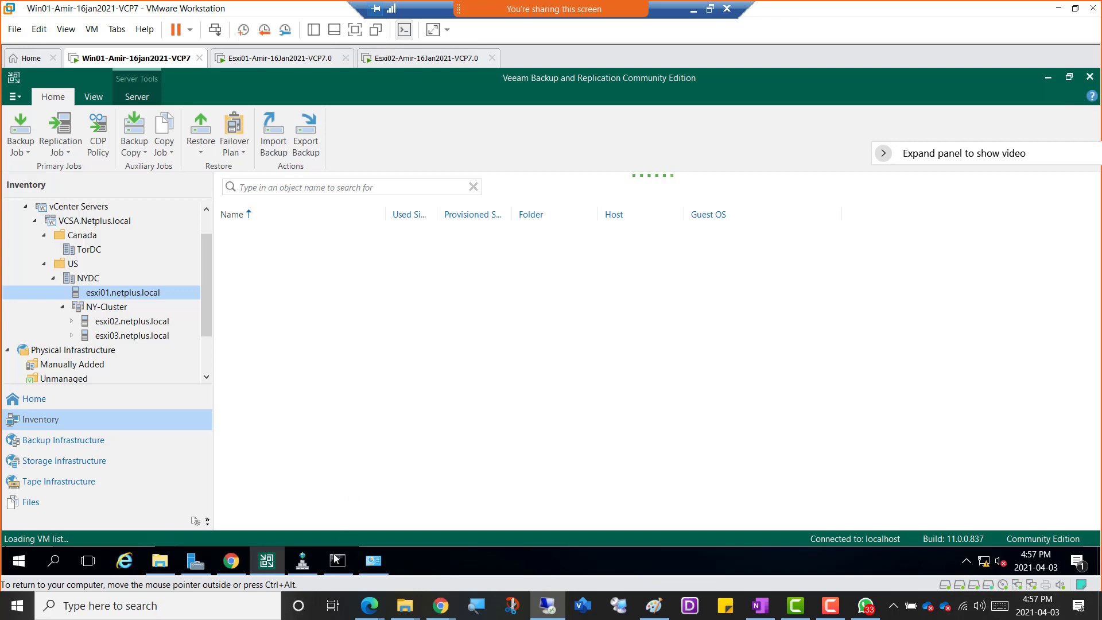
mouse_move(266, 568)
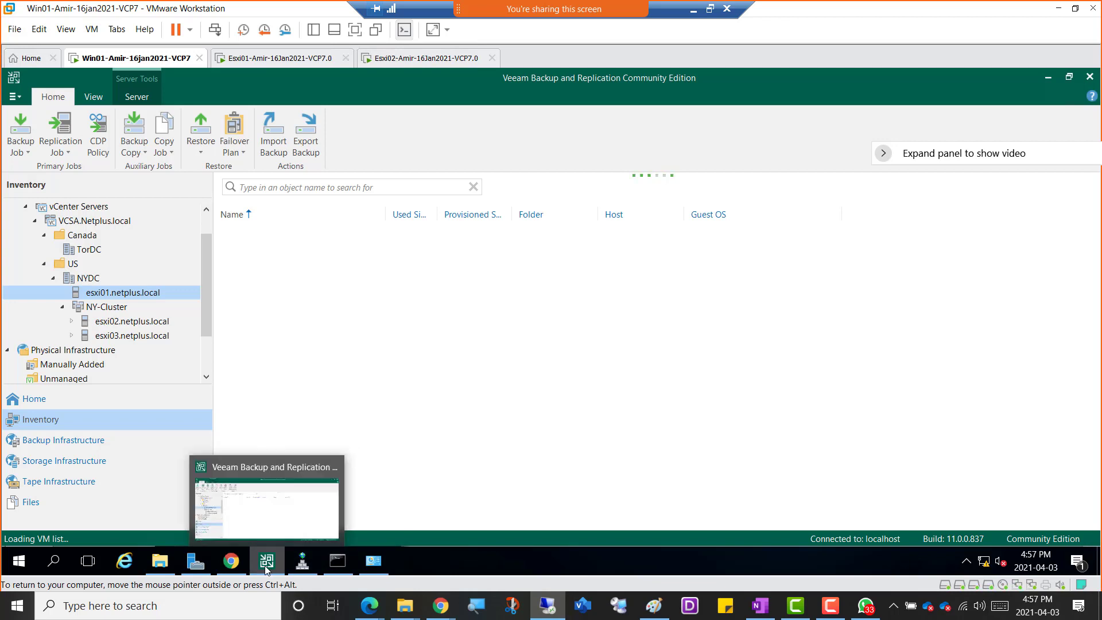
right_click(266, 562)
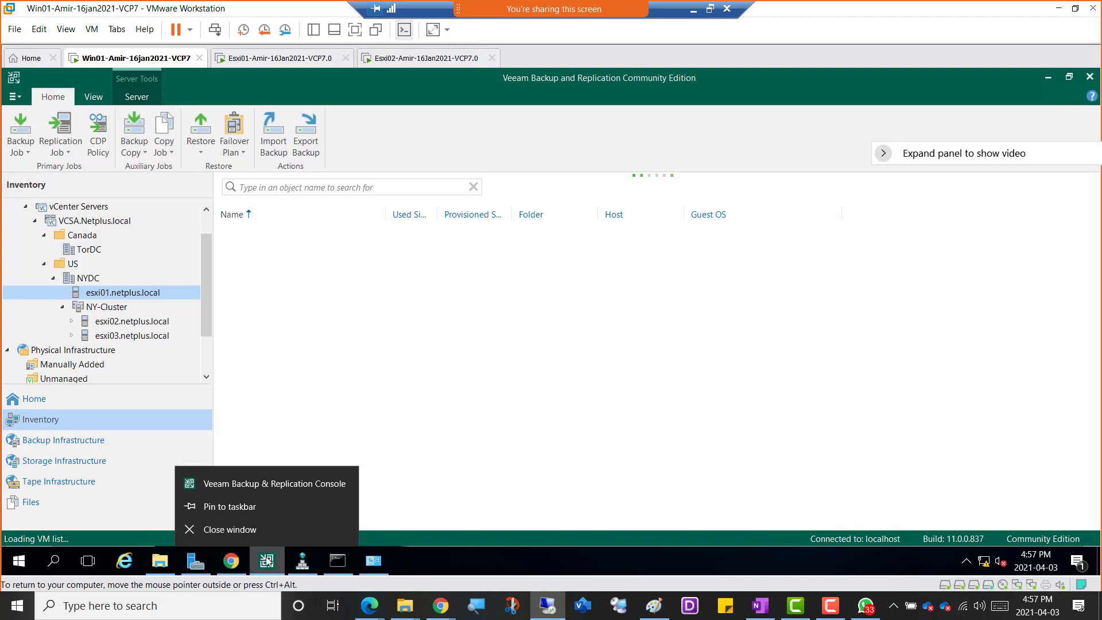
left_click(246, 529)
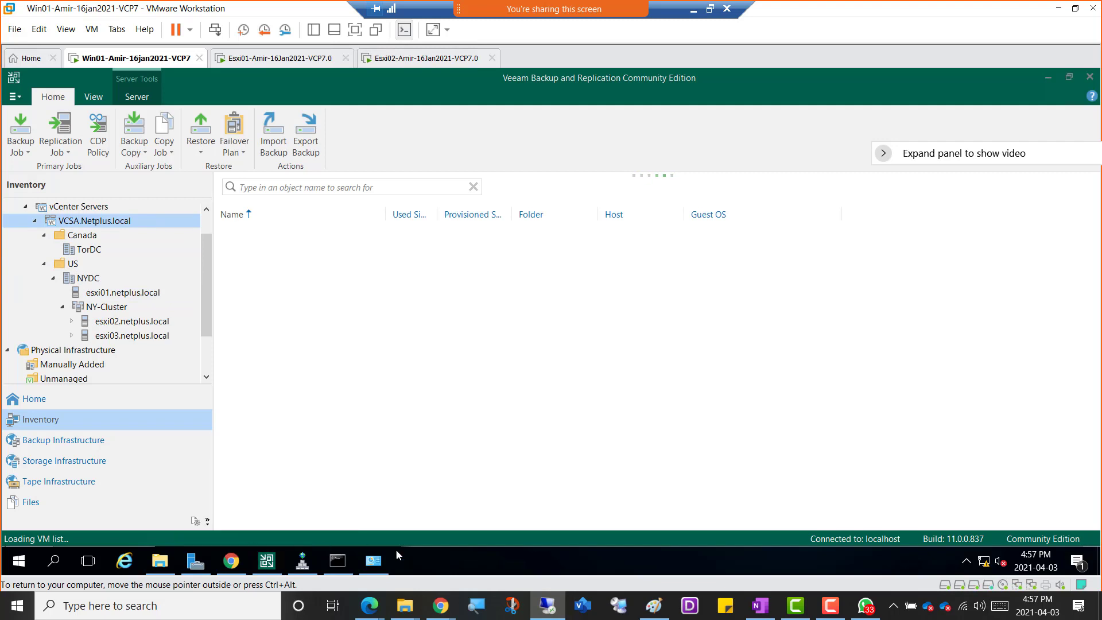
Open Task Manager on Win01 and end the Veeam.Backup.Shell task.
right_click(512, 560)
left_click(574, 491)
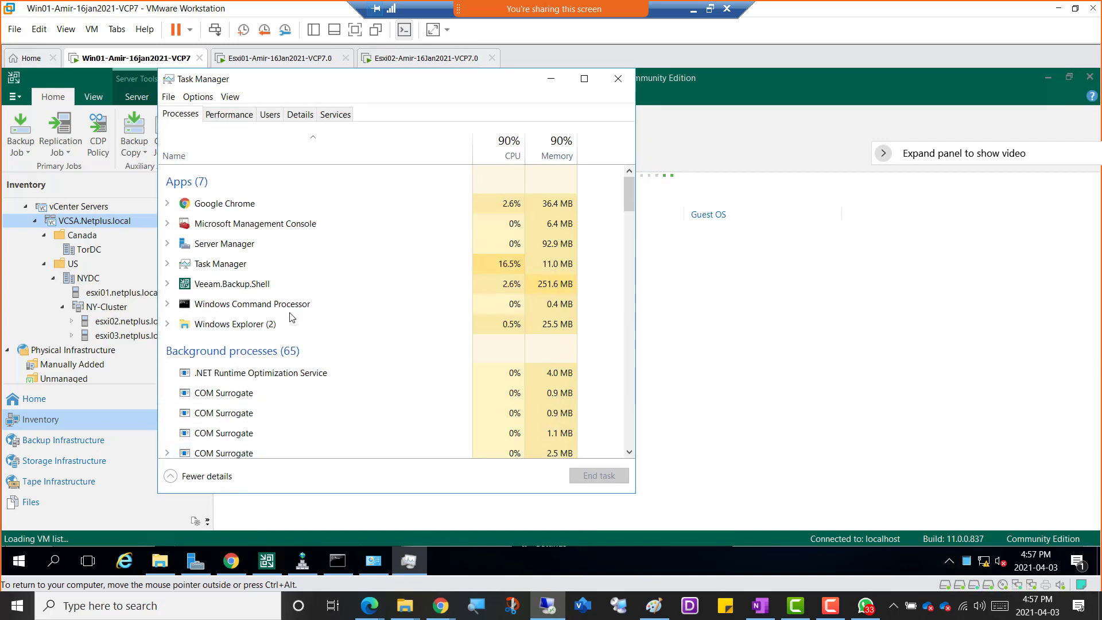
right_click(225, 291)
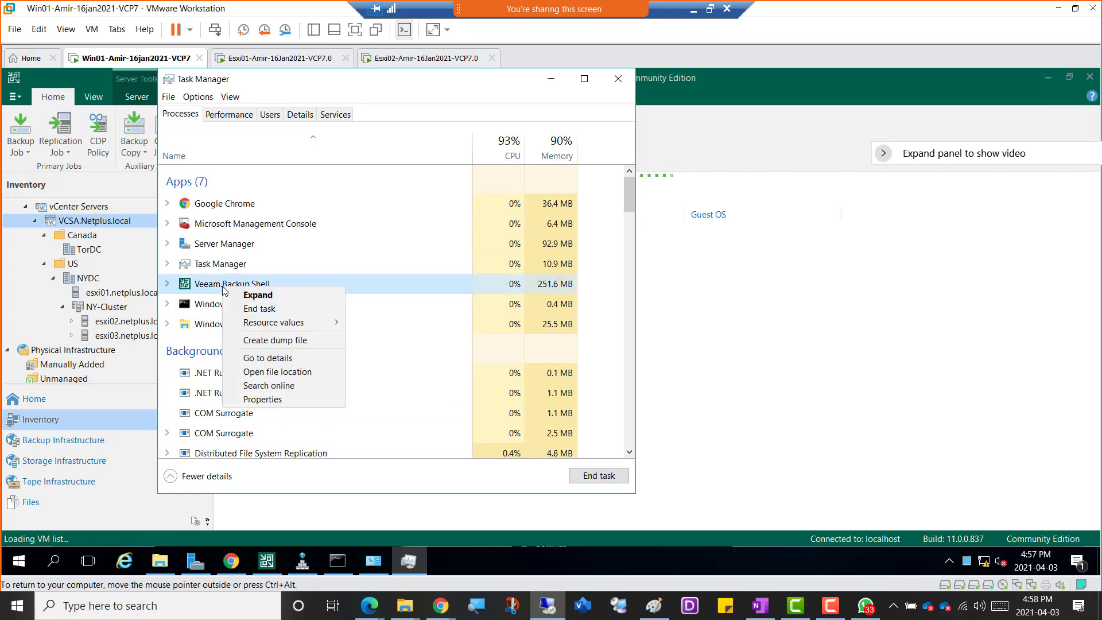
left_click(260, 310)
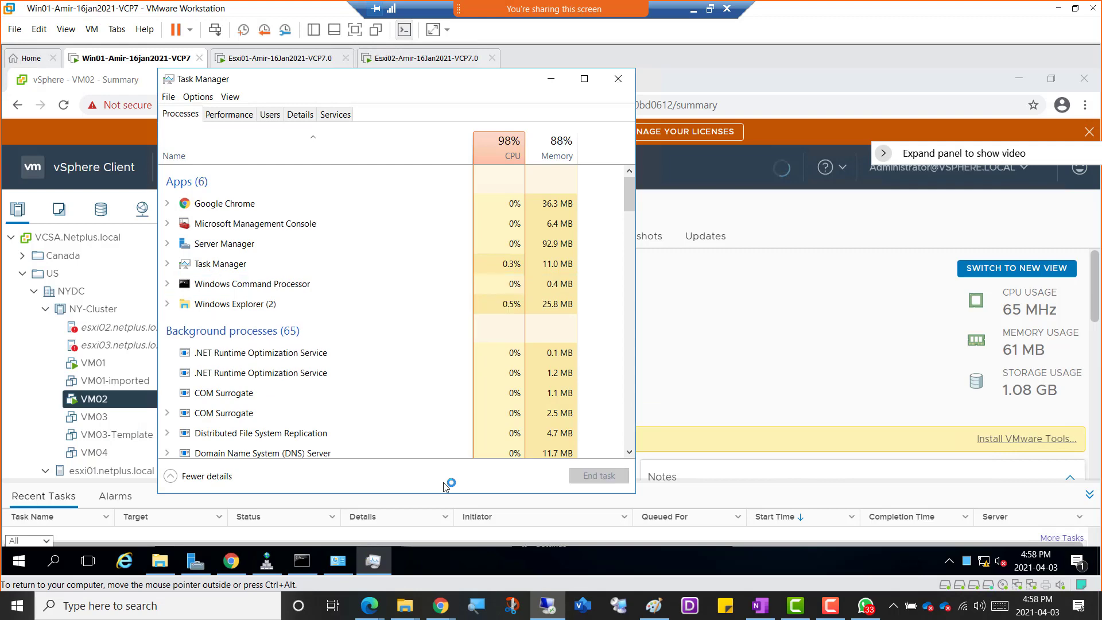
Minimize Task Manager and the vSphere Client browser, and close DNS Manager.
left_click(558, 83)
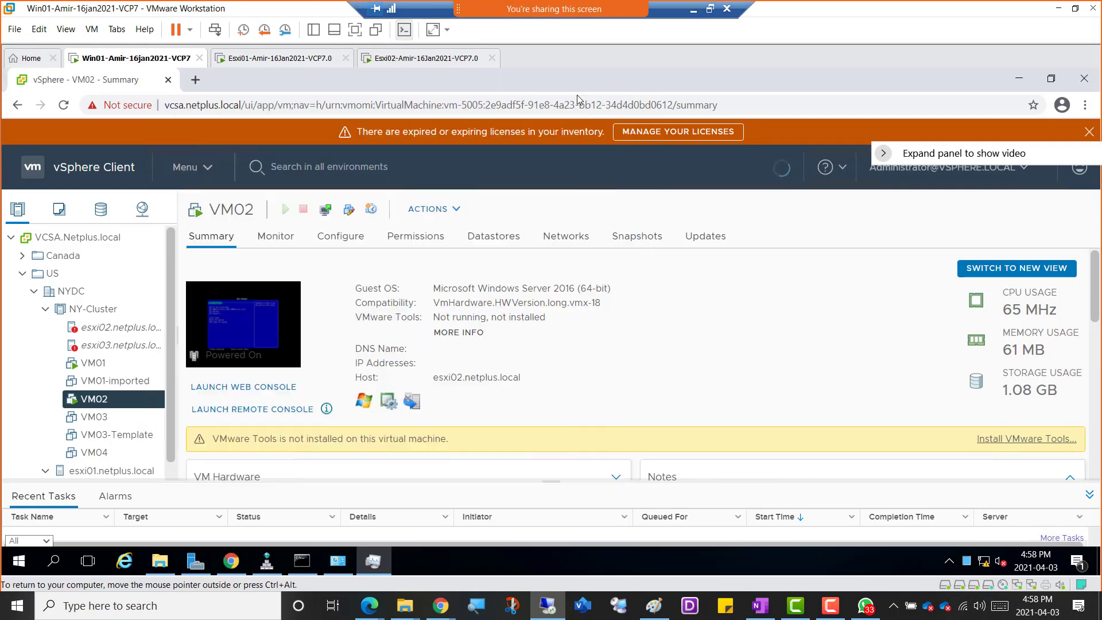
left_click(1021, 80)
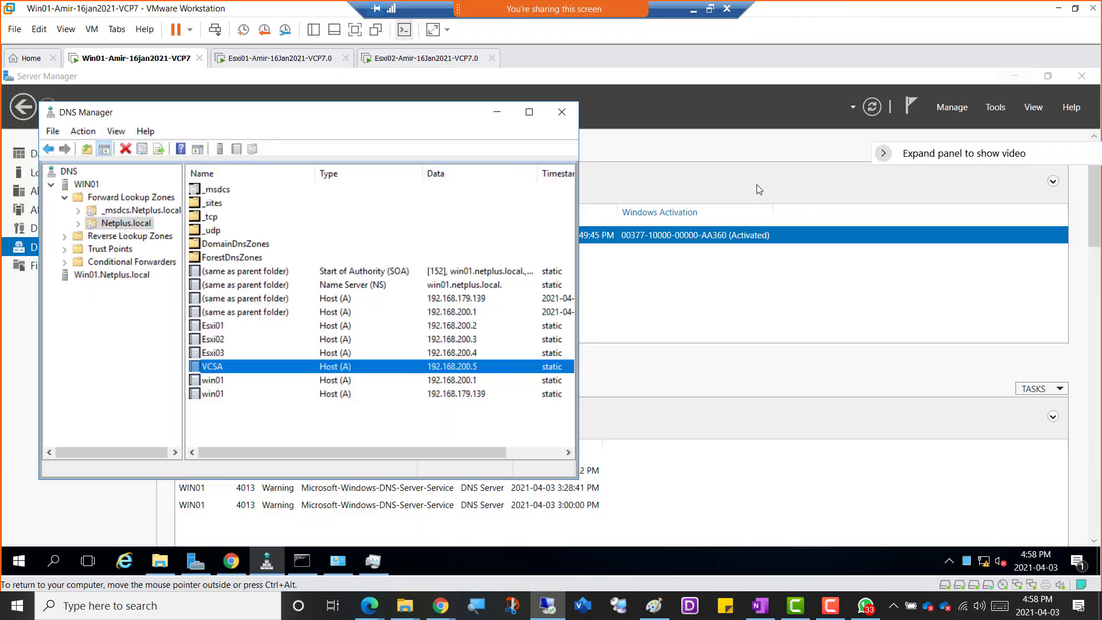
left_click(562, 113)
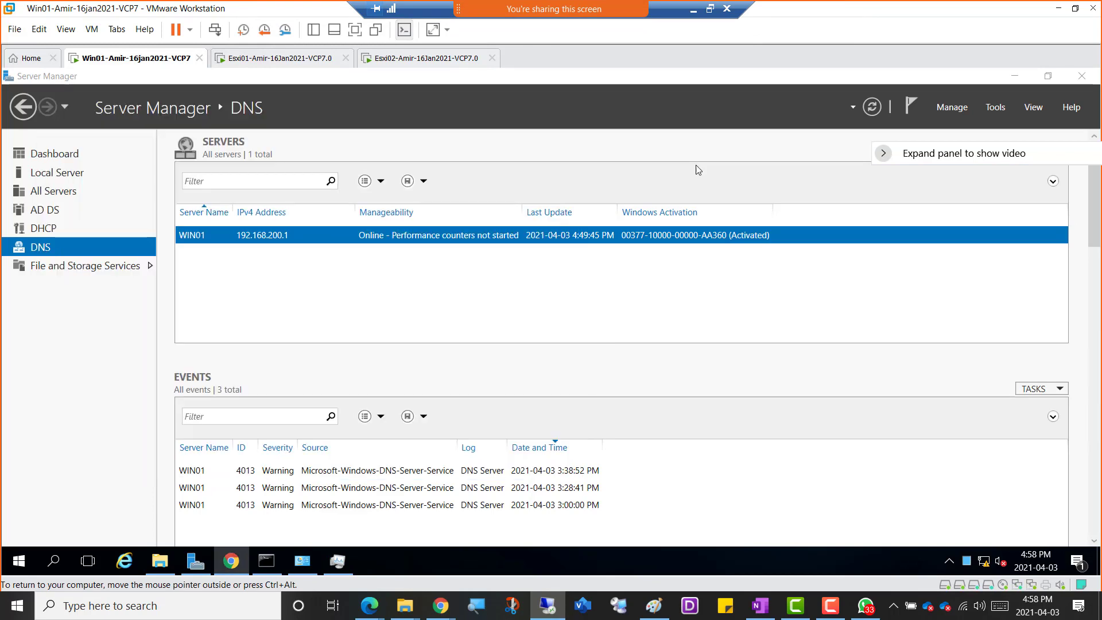
Minimize Server Manager, relaunch Veeam Backup & Replication, and connect to localhost on port 9392 with Windows session authentication.
left_click(1014, 76)
double_click(24, 248)
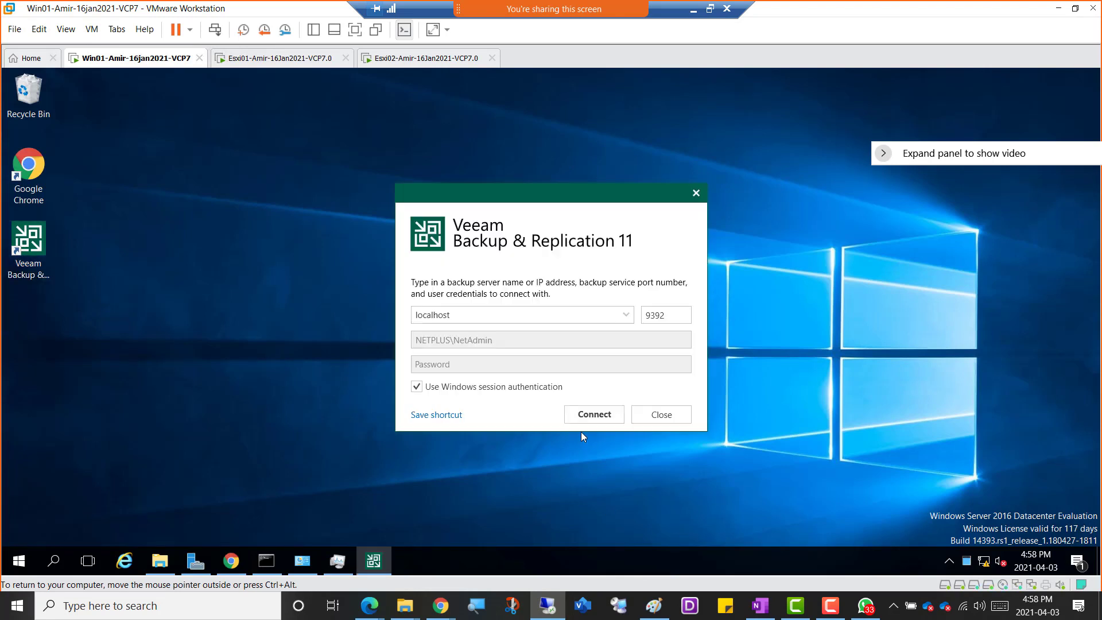
left_click(583, 417)
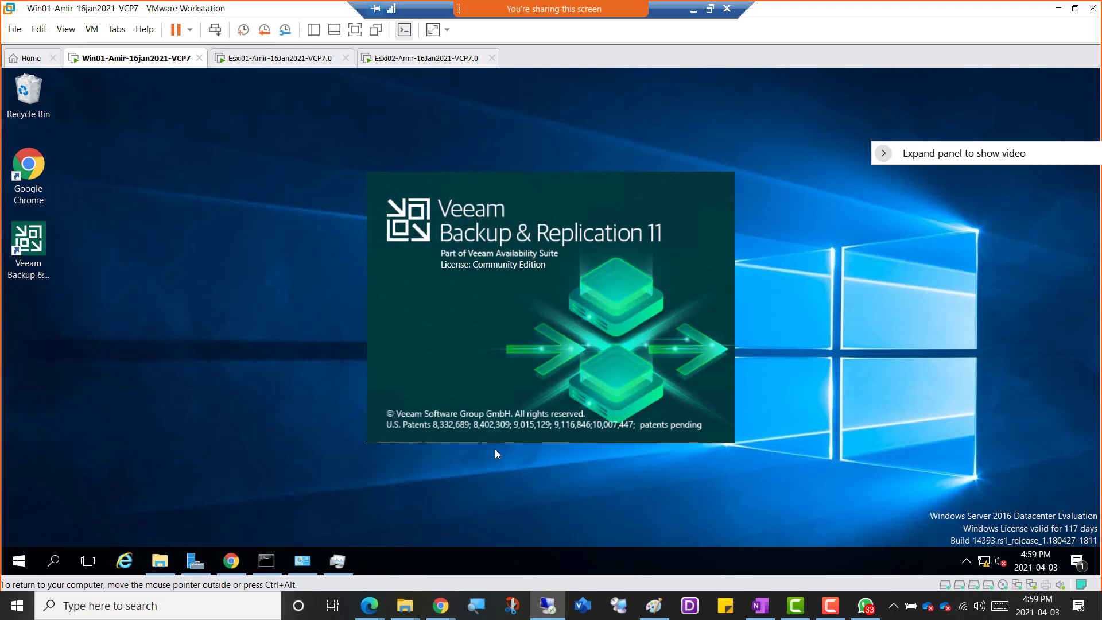
Examine Win01's CPU performance in Task Manager and sort the processes by CPU usage.
left_click(341, 567)
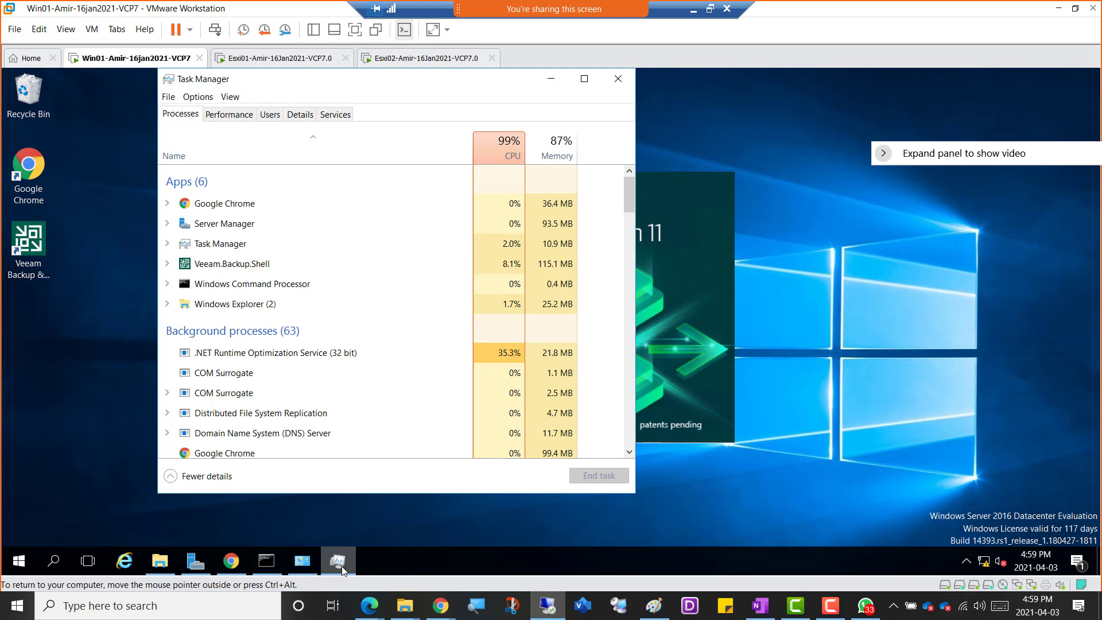
left_click(225, 115)
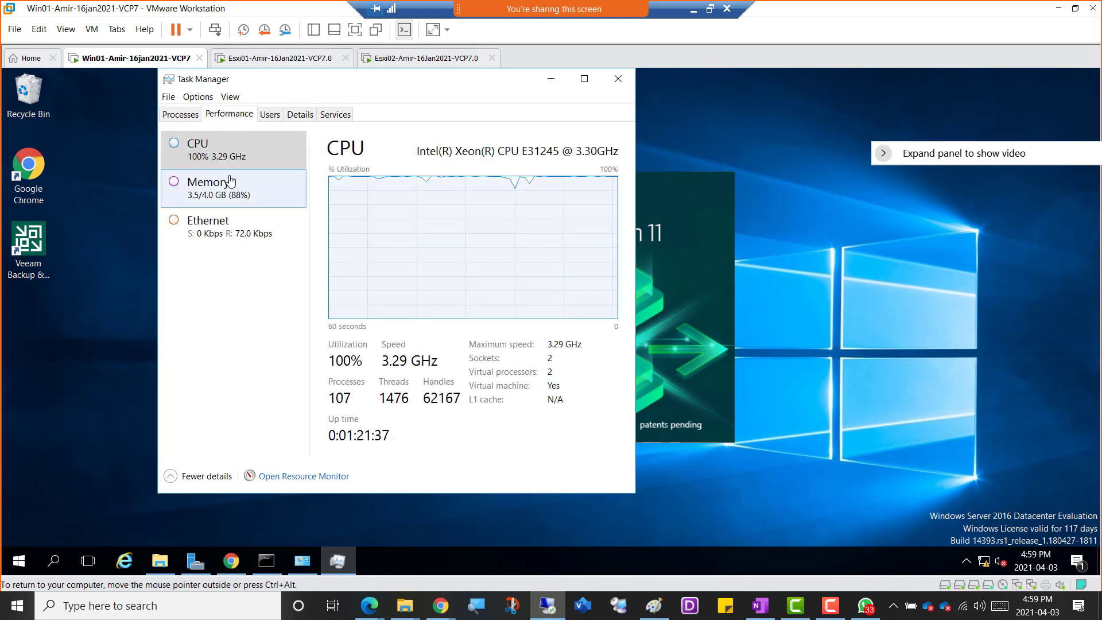
left_click(182, 119)
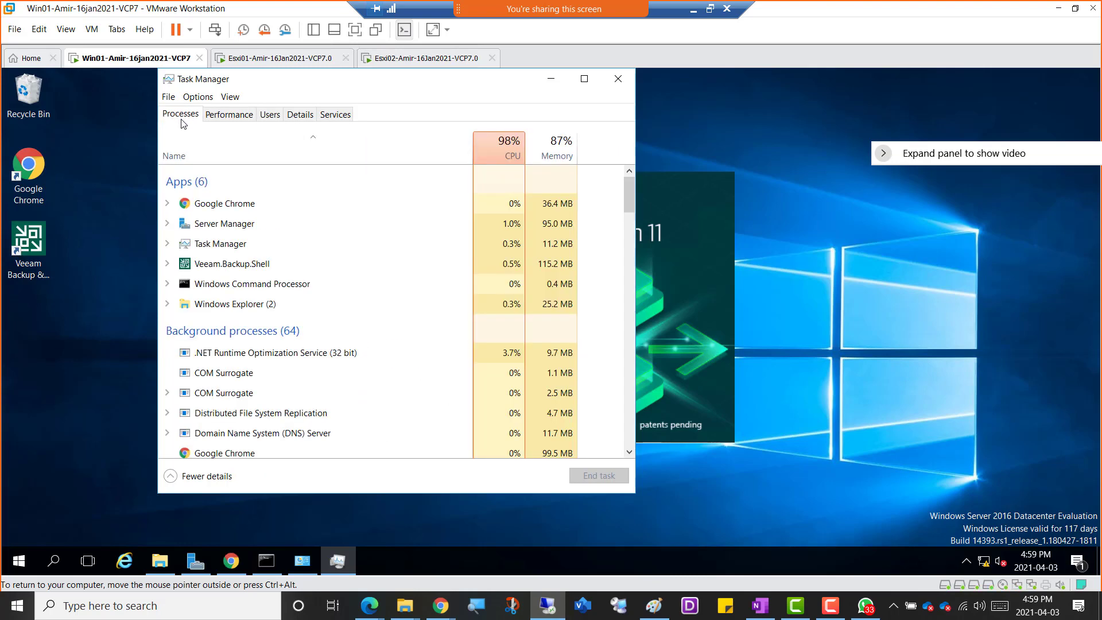
left_click(497, 154)
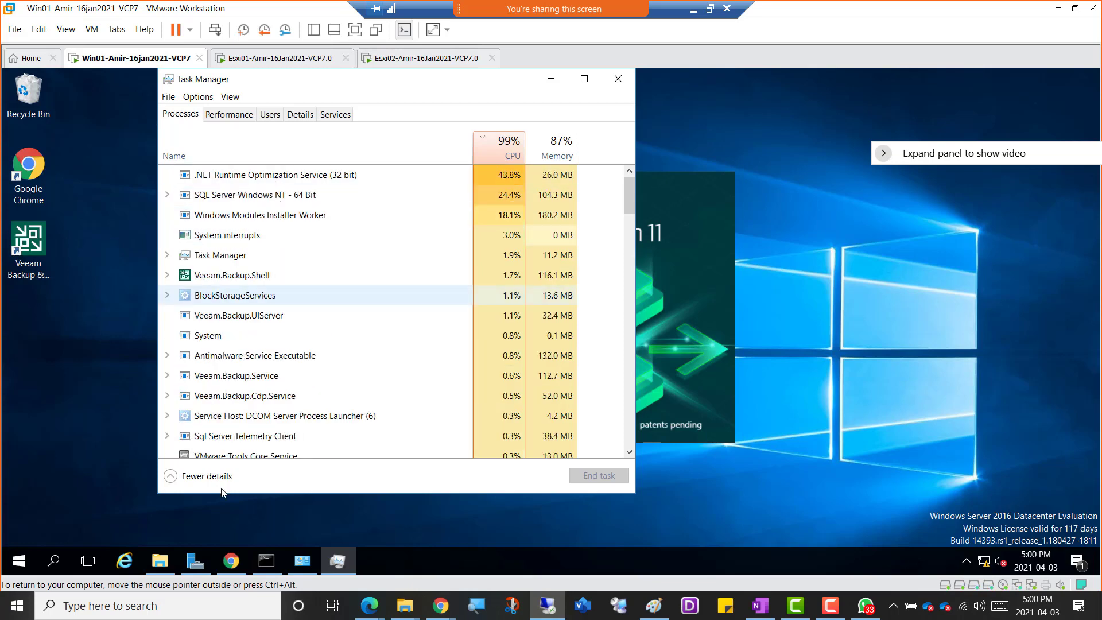
Close the Chrome window showing the vSphere Client on Win01.
left_click(232, 567)
right_click(232, 568)
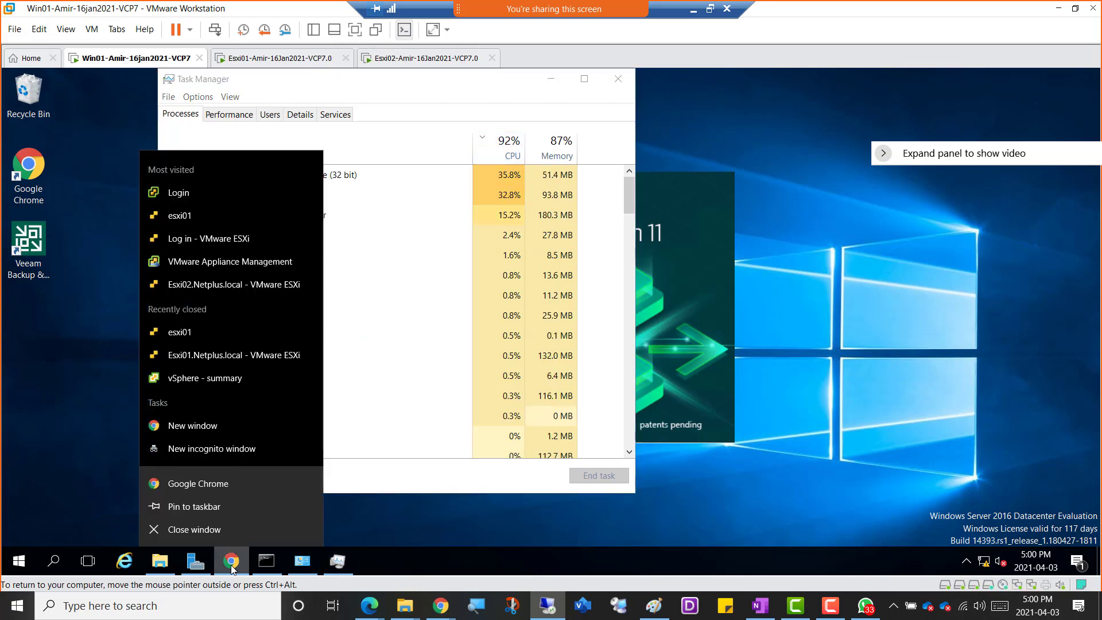
left_click(217, 532)
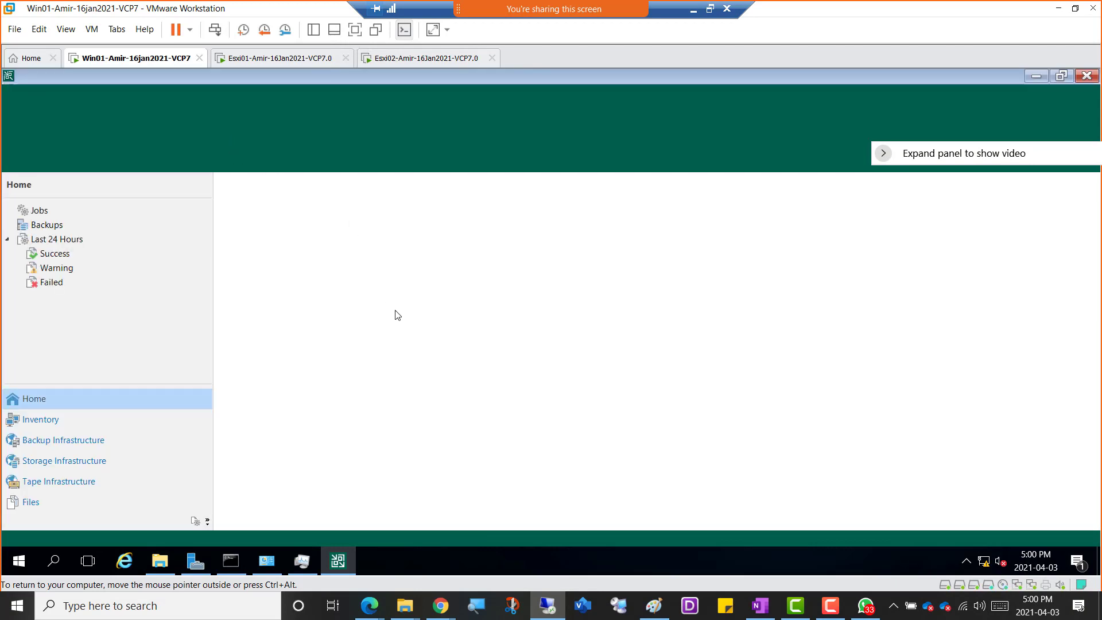
Start a VeeamZIP backup of VM01 from the VCSA.Netplus.local inventory.
left_click(55, 424)
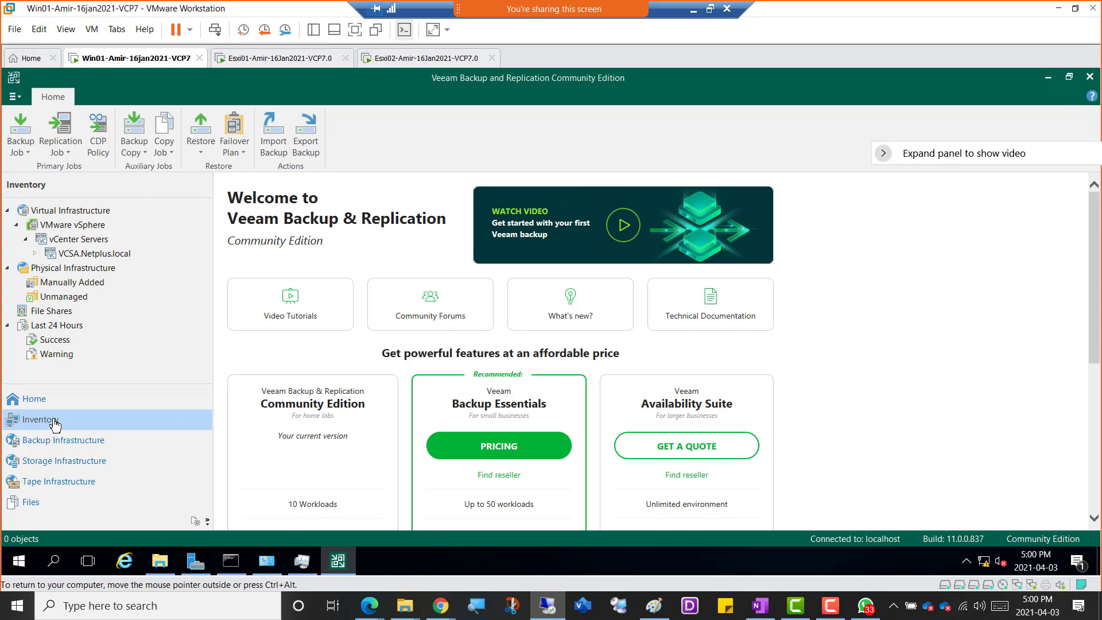
left_click(74, 255)
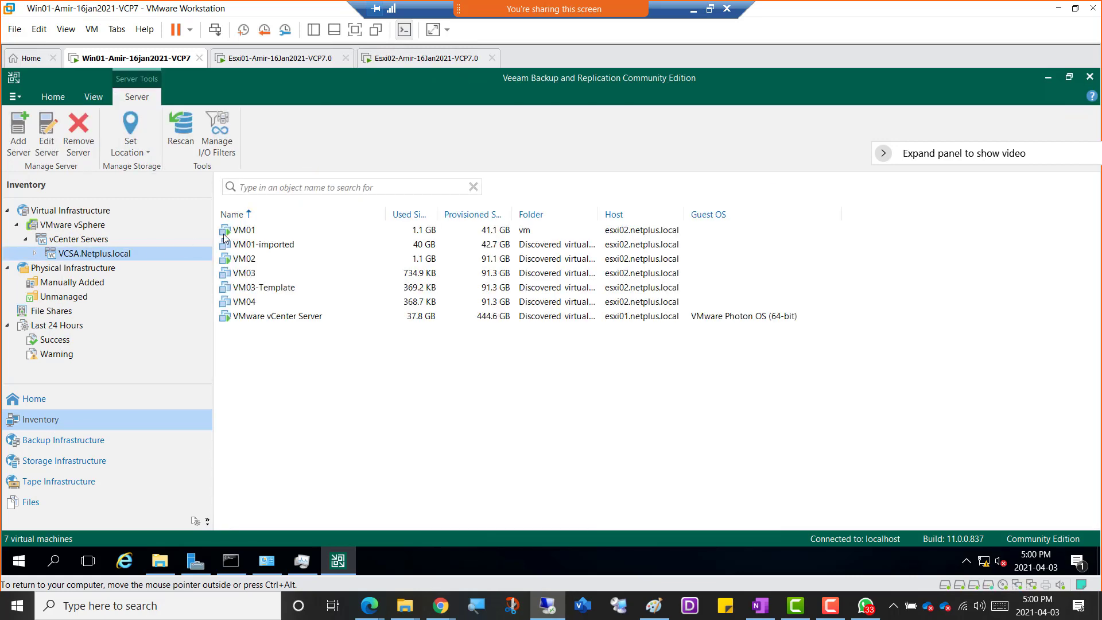
right_click(240, 232)
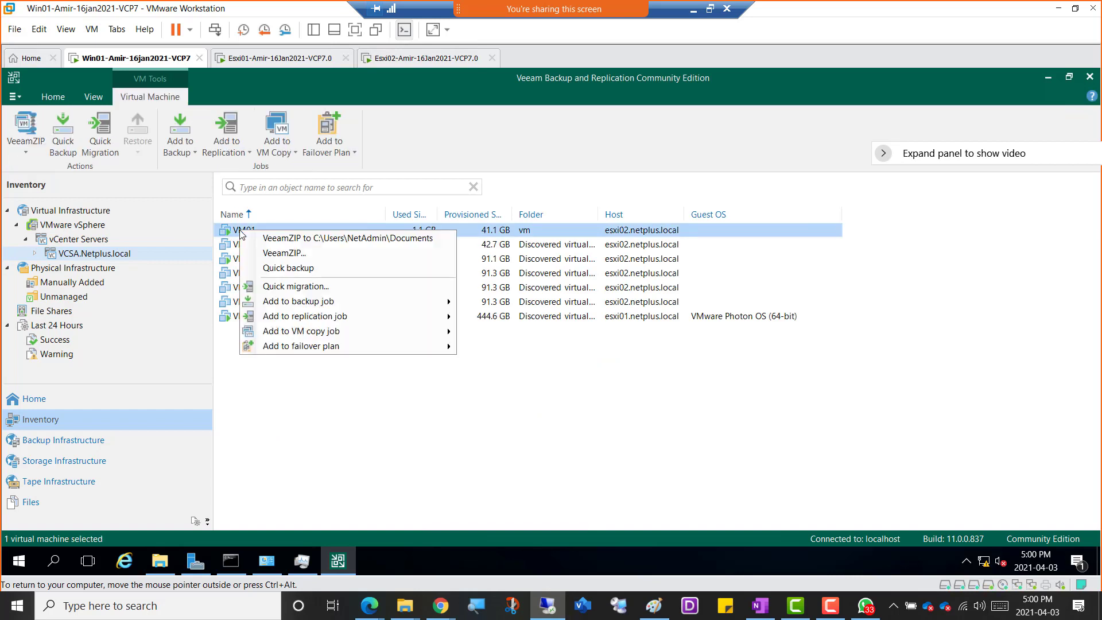
left_click(303, 256)
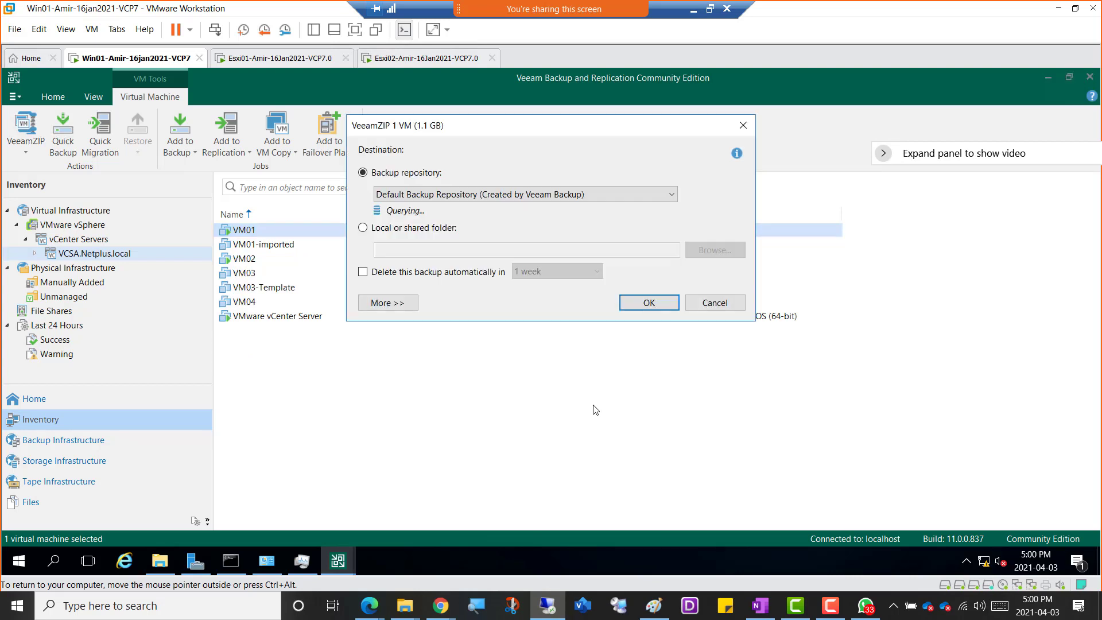
Set the VeeamZIP destination to a new local folder named Backup inside Netadmin's Downloads and run the backup.
left_click(401, 229)
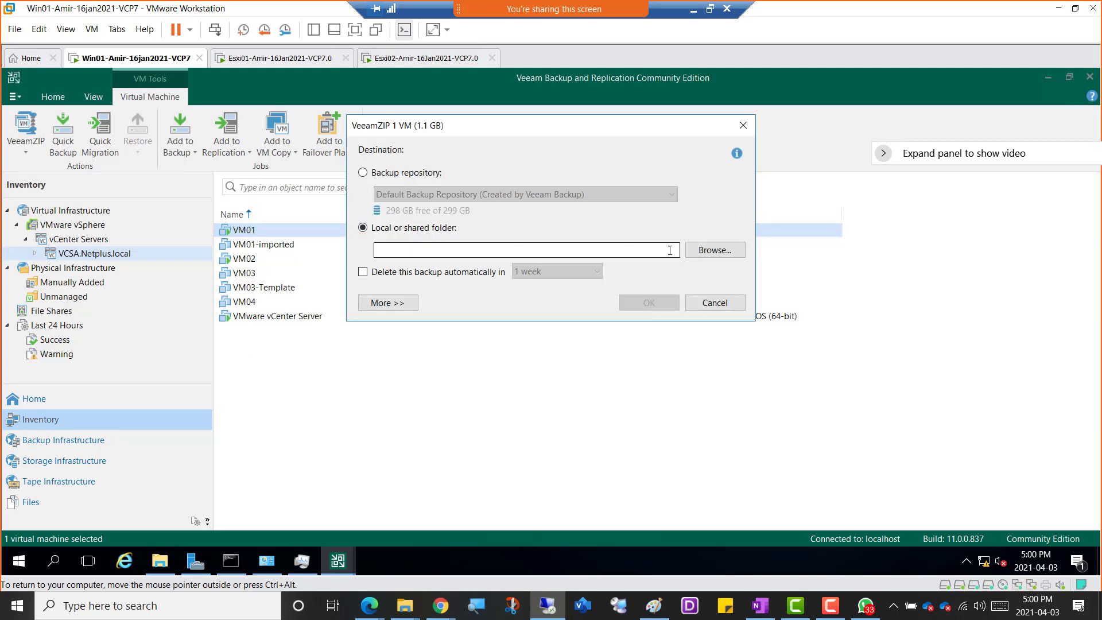
left_click(711, 257)
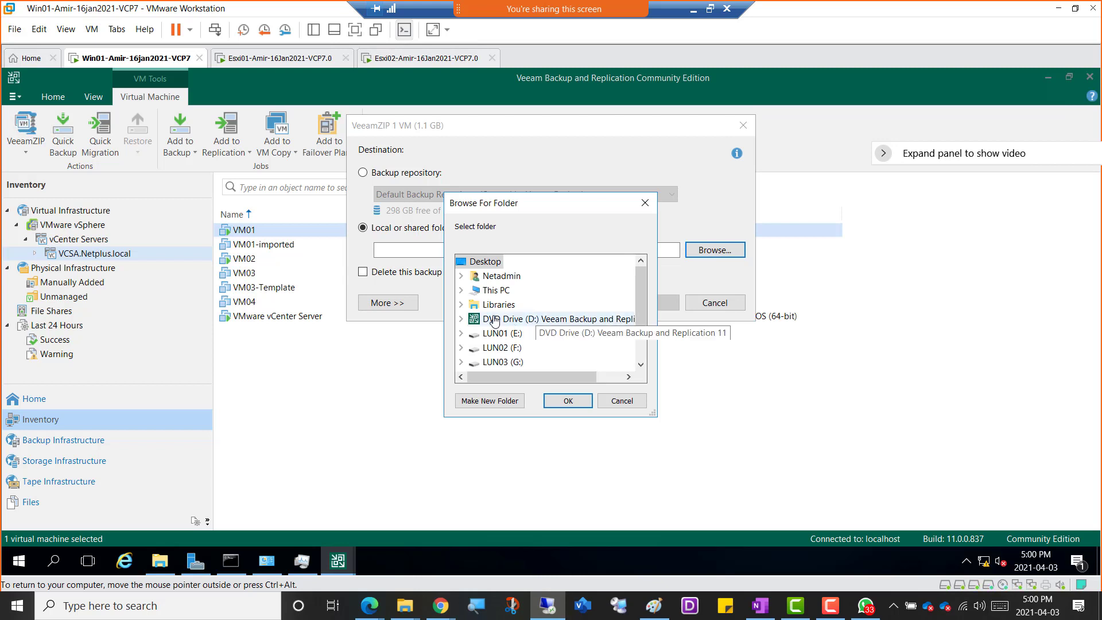
left_click(463, 276)
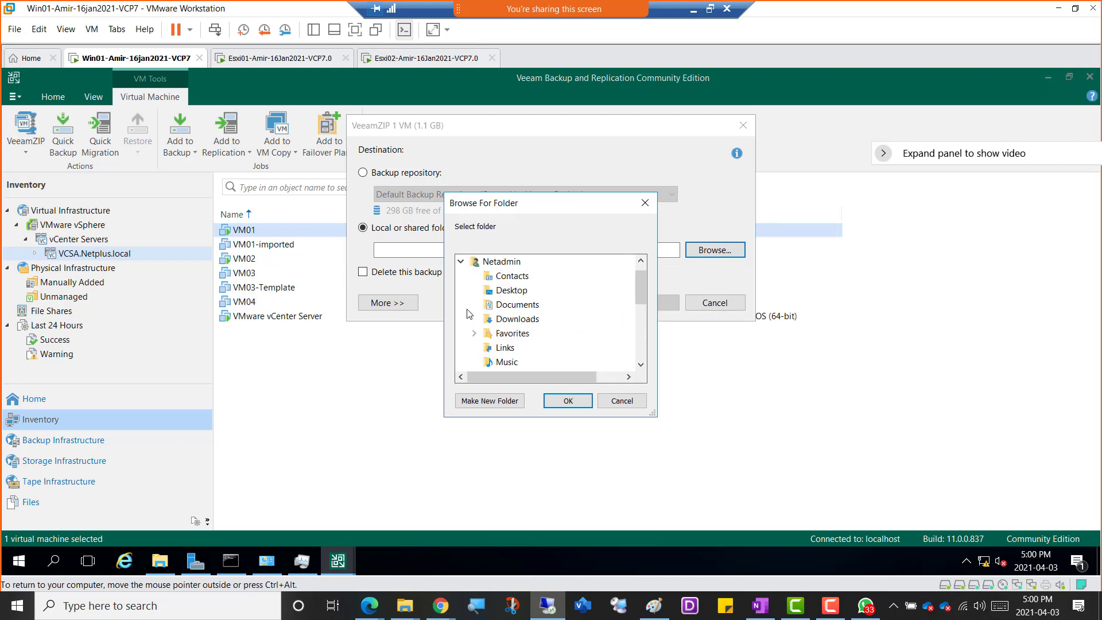
left_click(505, 320)
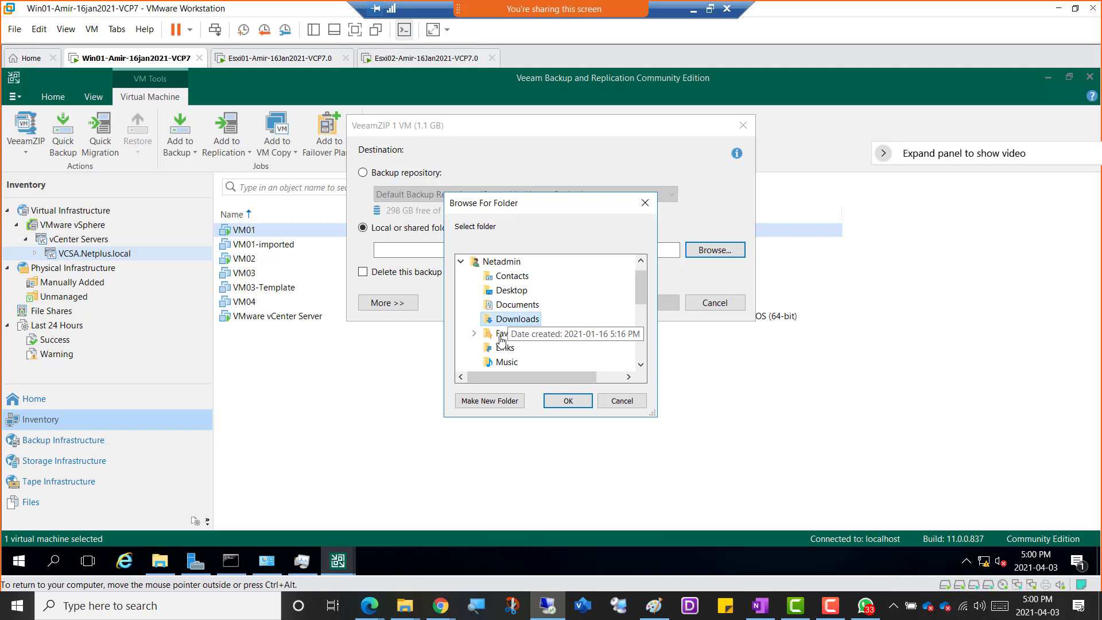
left_click(487, 402)
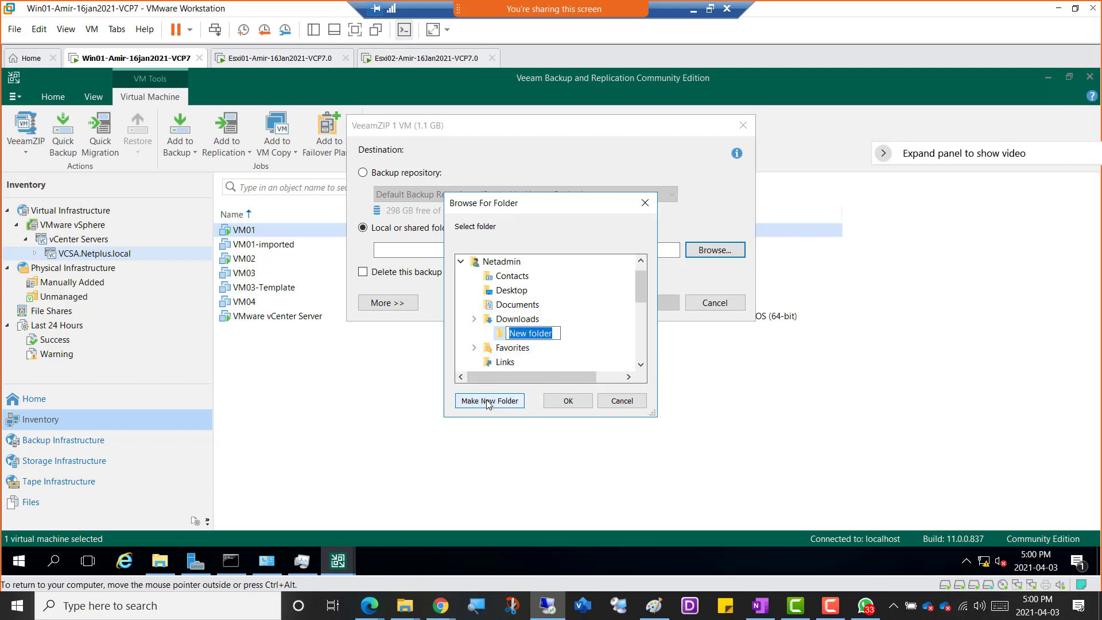
type("Backup")
key("Return")
key("Return")
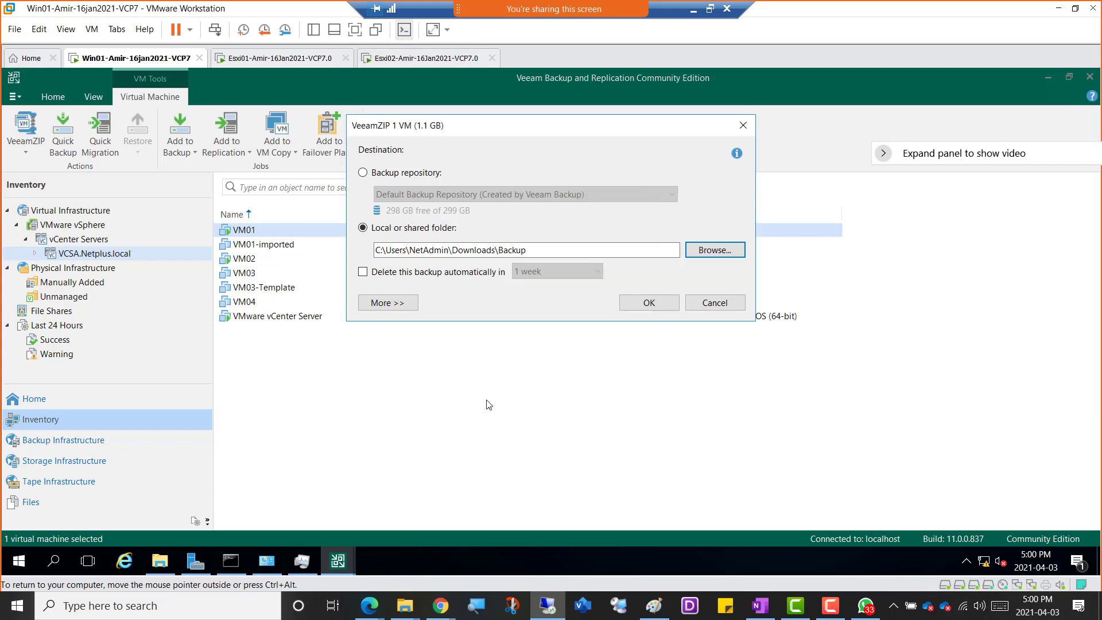
left_click(649, 303)
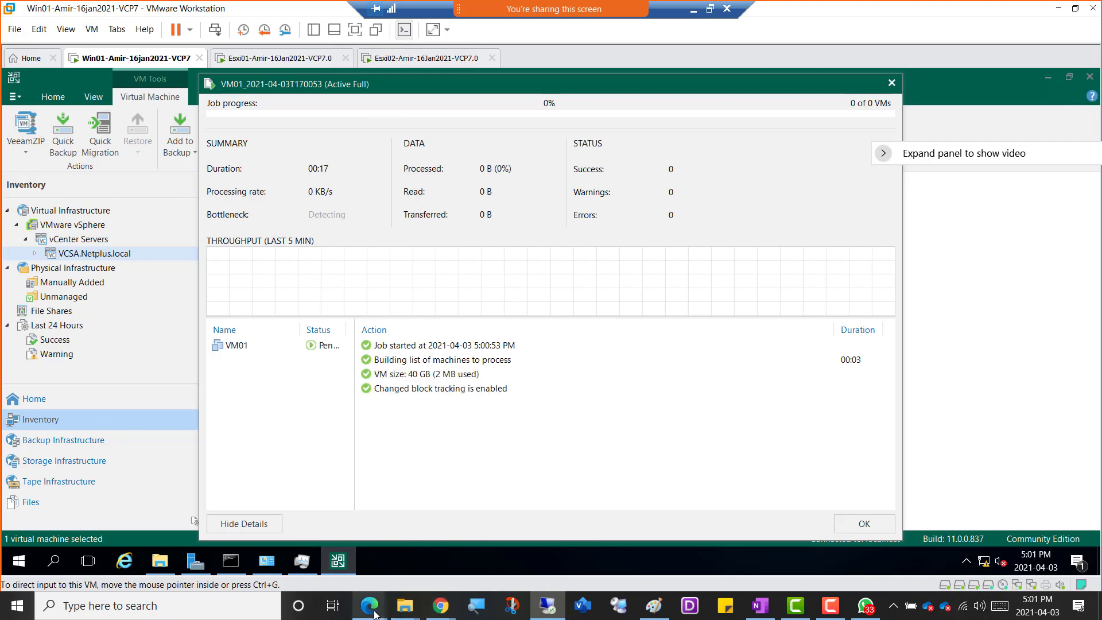
Switch to the OneNote notebook in Edge and open the Week12-03April2021-VCP7.0-DCV-SatEve page.
mouse_move(367, 604)
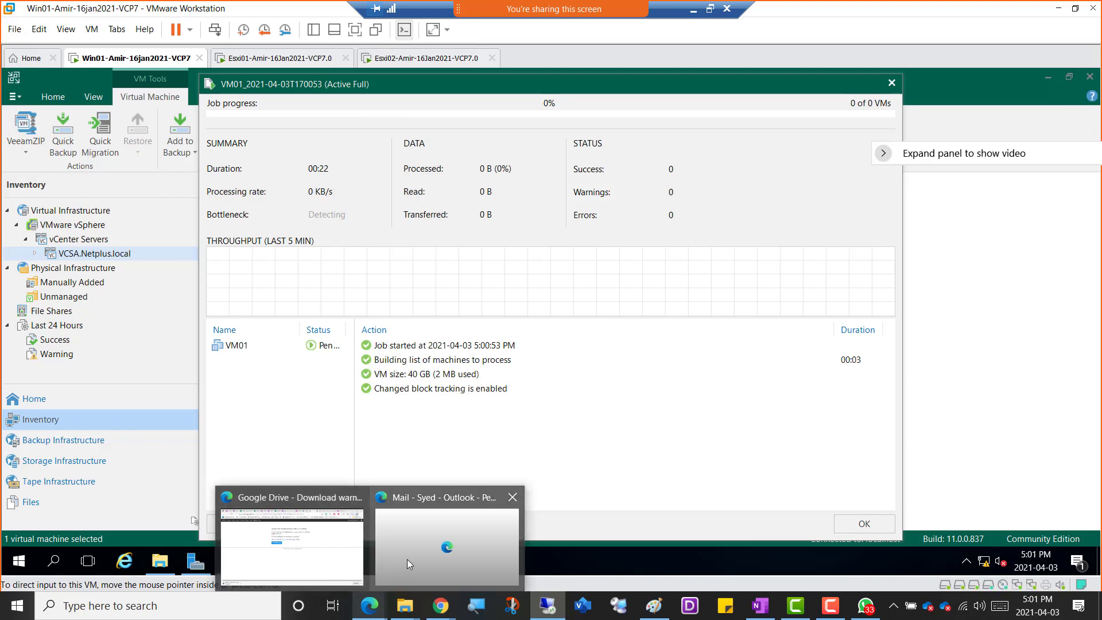
left_click(303, 565)
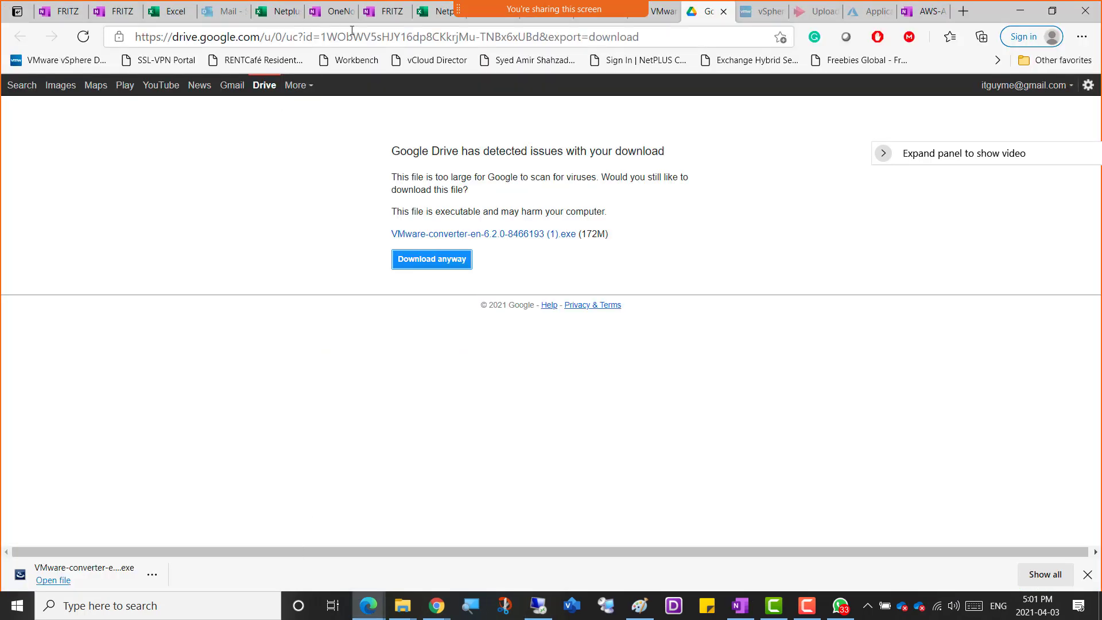
left_click(659, 18)
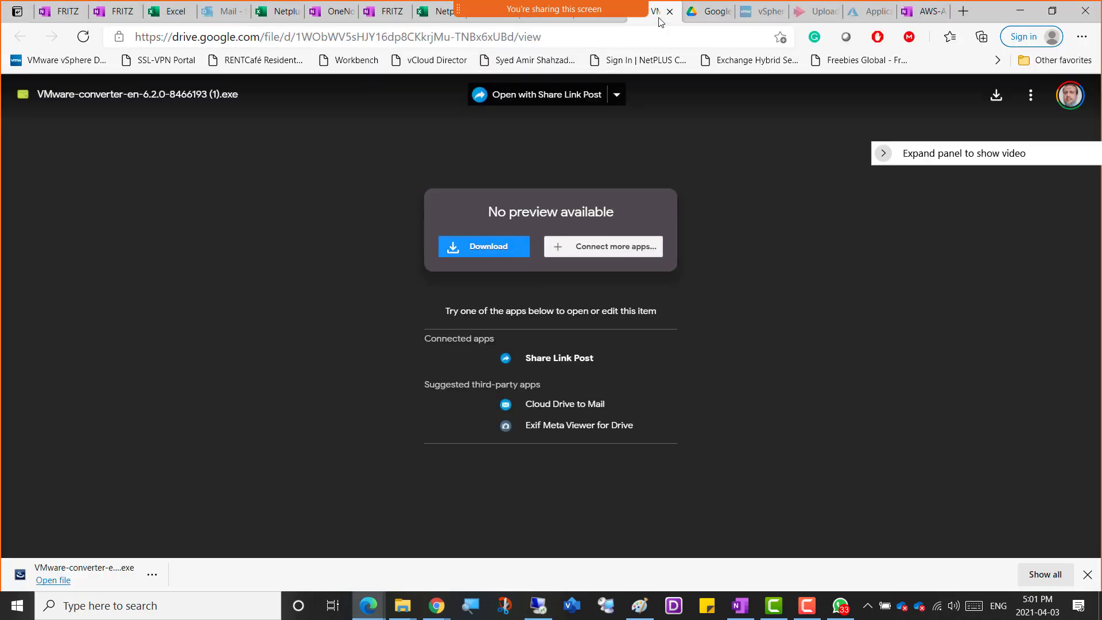
left_click(624, 22)
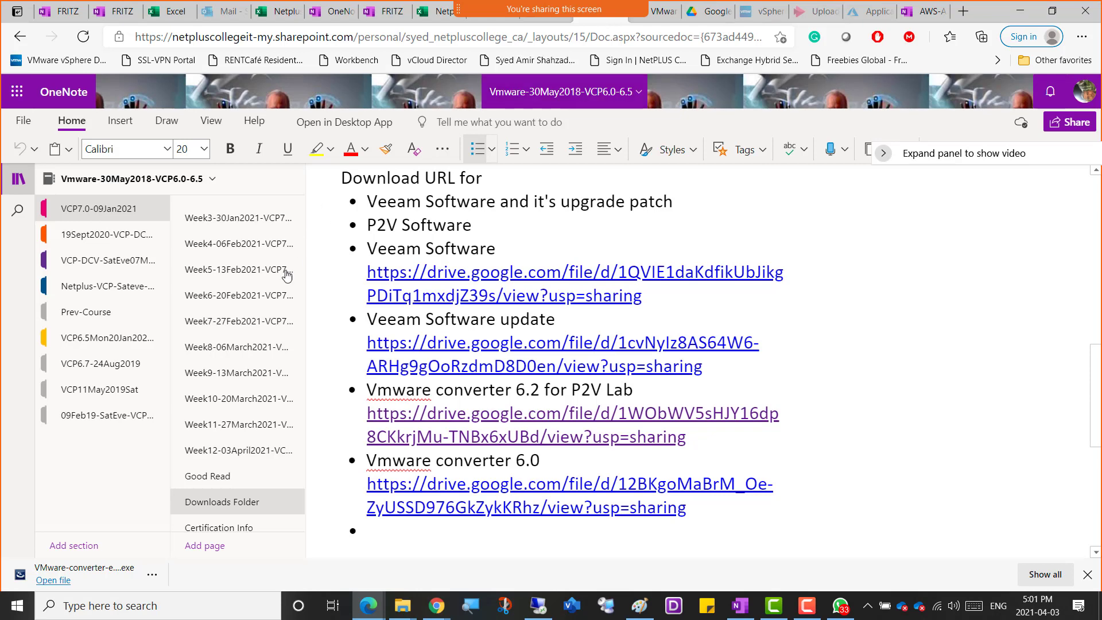
left_click(220, 450)
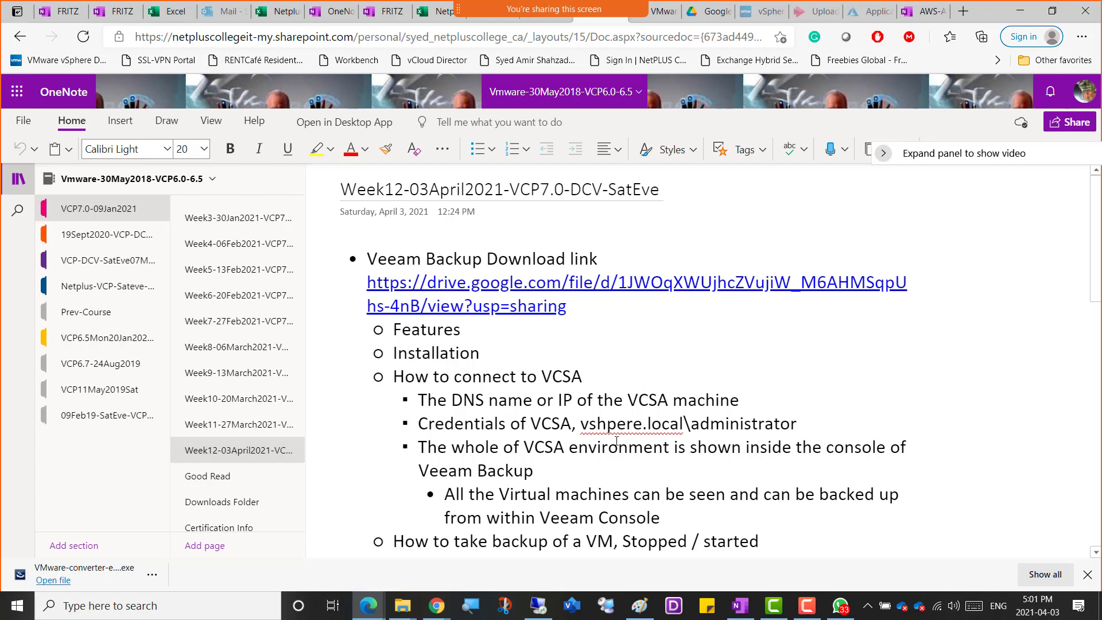
Add the bullet "----Break-----Class Starts 5:20 Canada | 4:20 US" below the sample-questions contact line at the end of the notes.
left_click(772, 542)
scroll(773, 542, "down", 1)
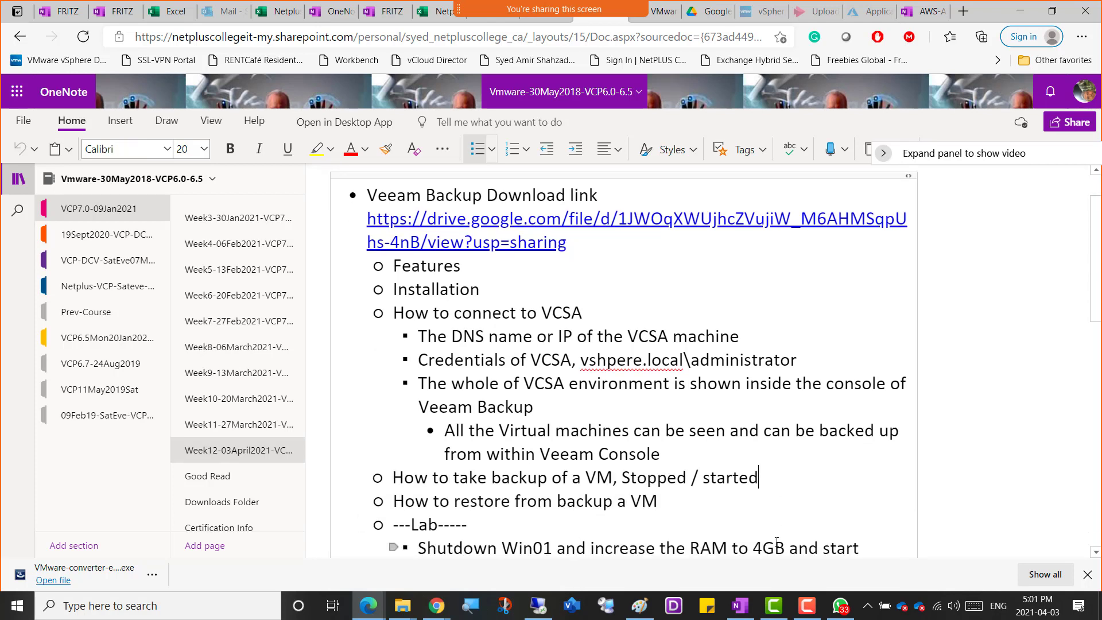
scroll(777, 542, "down", 1)
key("Down")
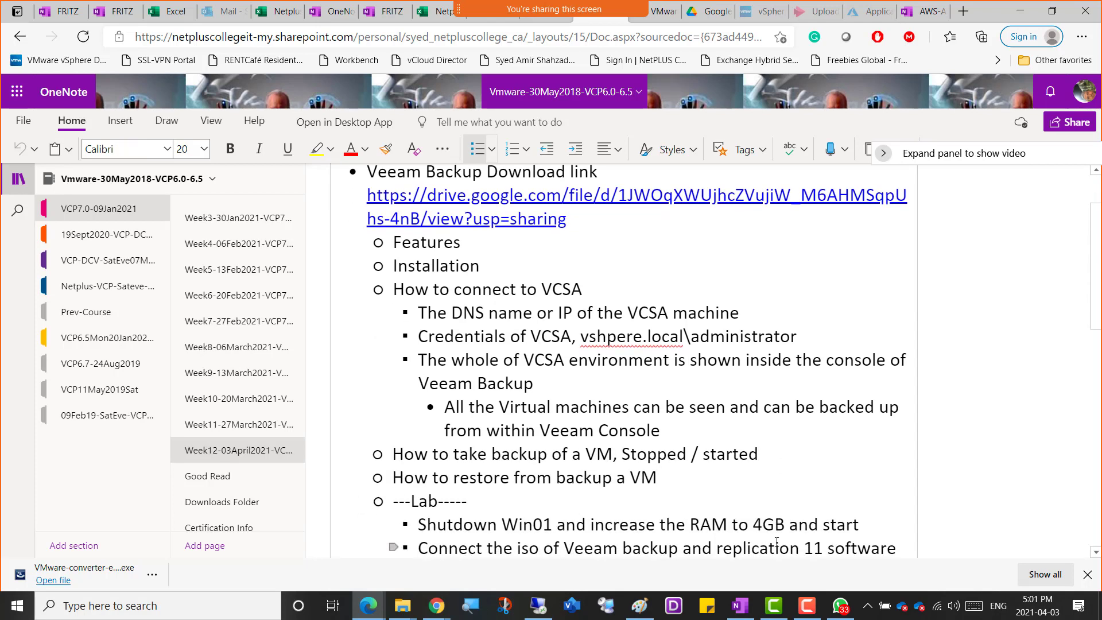
key("Down")
key("Down")
key("Down")
key("Down")
key("Down")
key("Down")
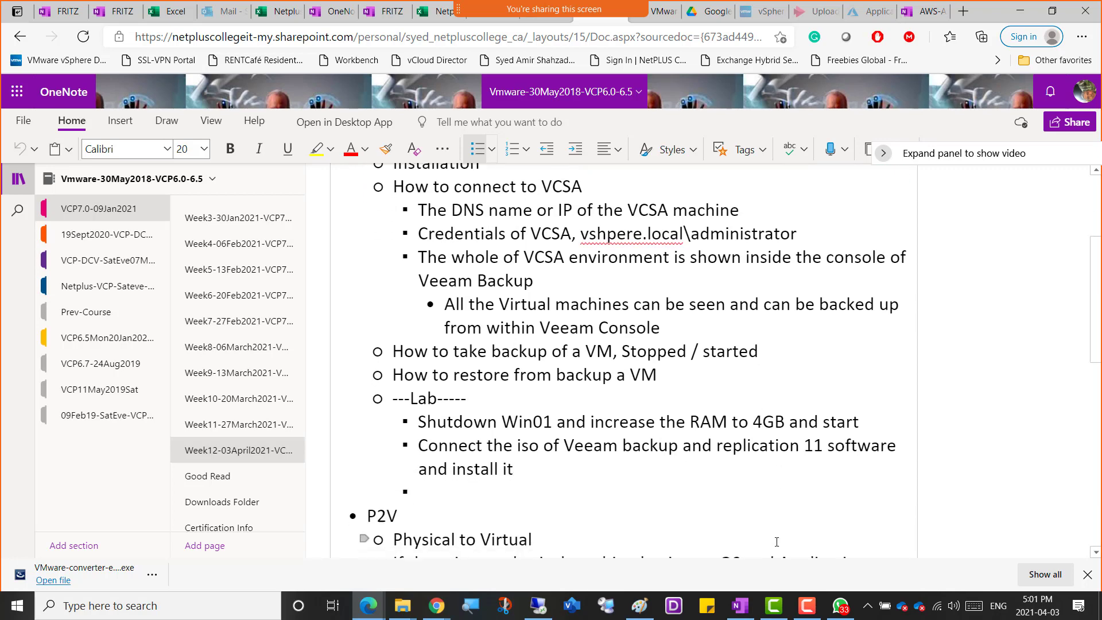
key("Down")
key("Down")
key("Down")
key("Down")
key("Down")
key("Down")
key("Down")
key("Down")
key("Down")
key("Down")
key("Down")
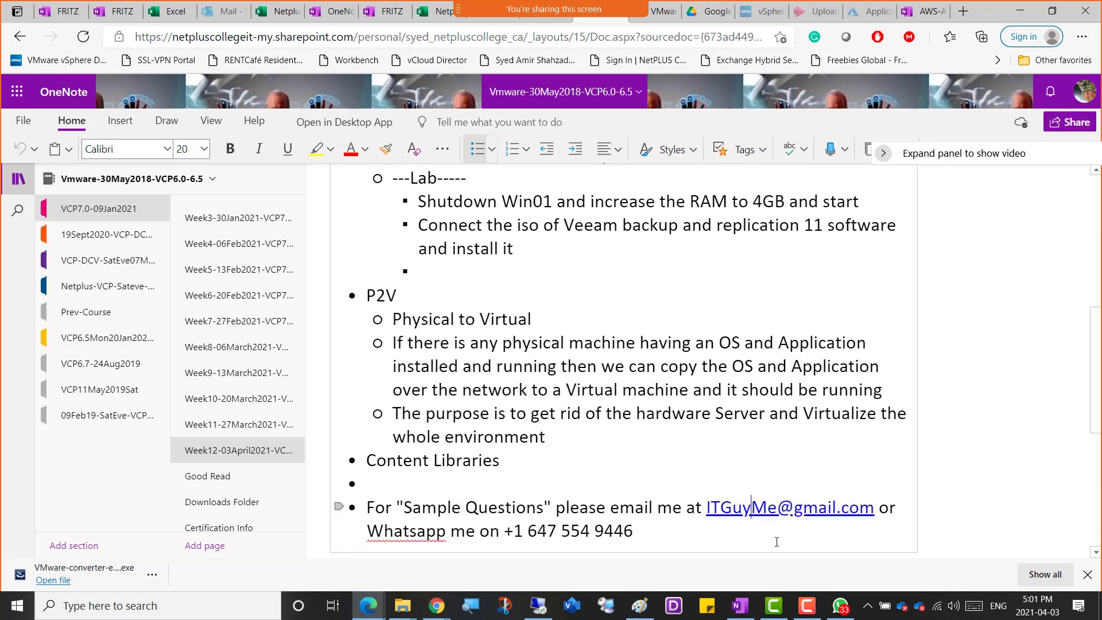
key("Return")
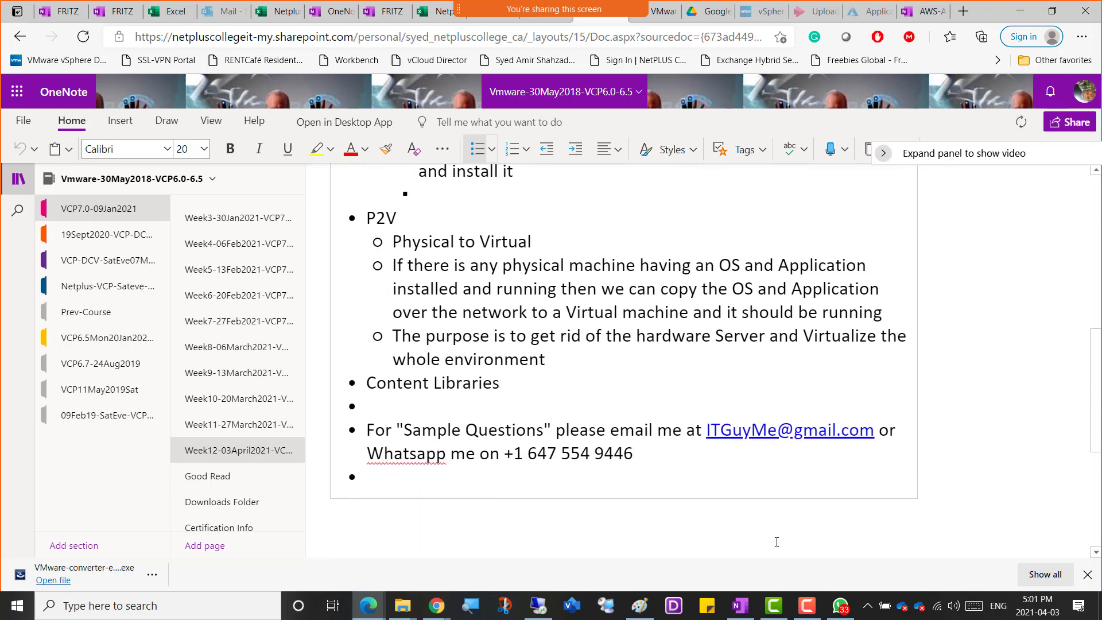
type("----Br")
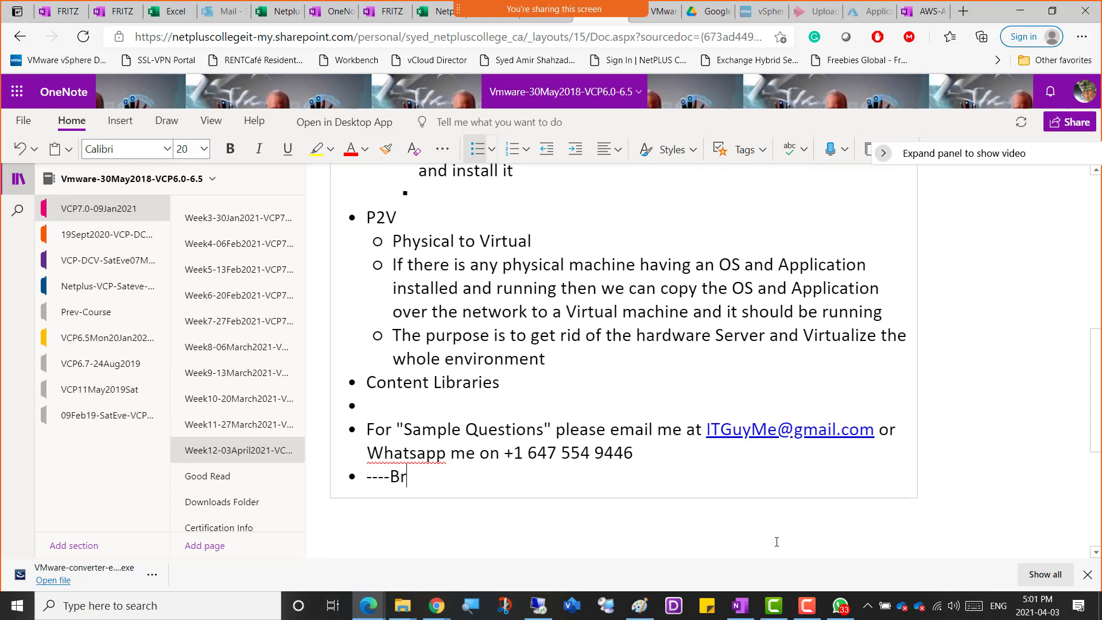
type("eak-----Class Starts")
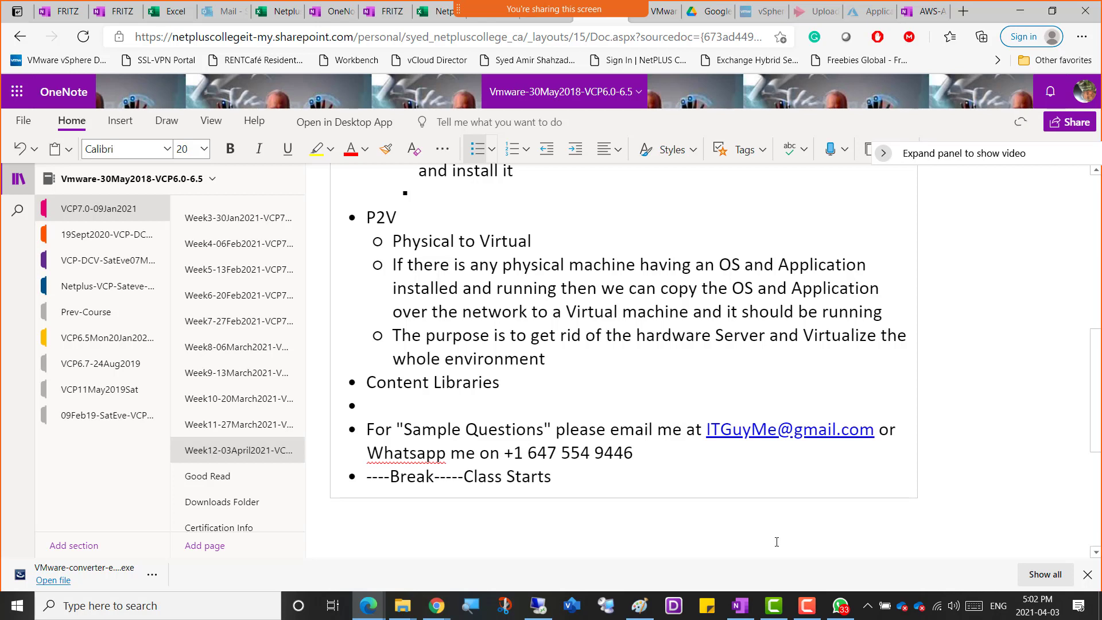
type(" 5:20 Canada")
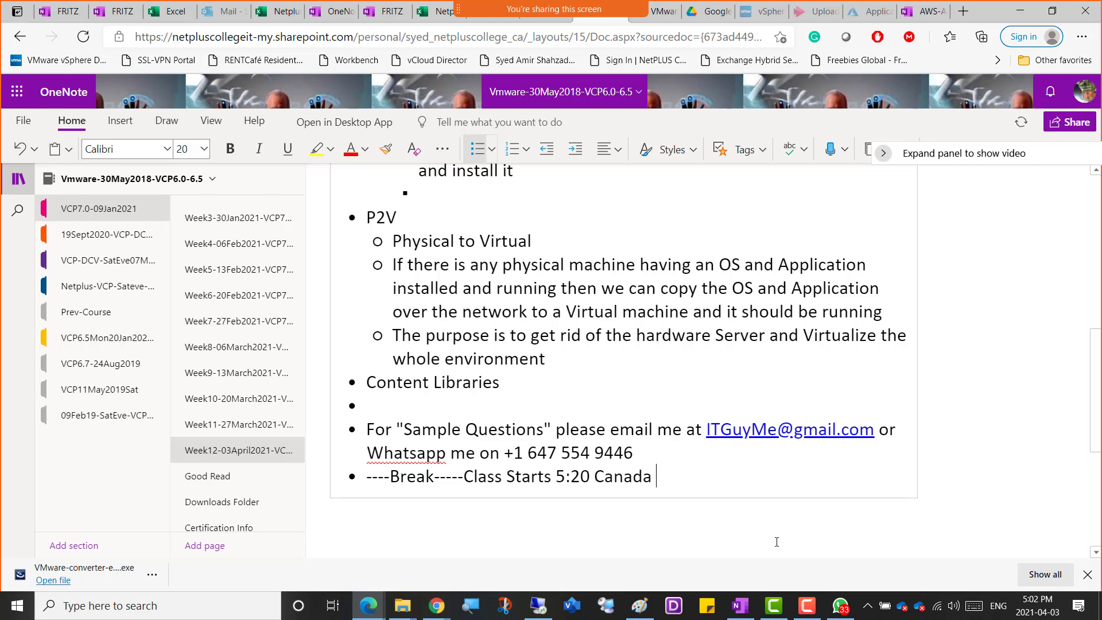
type("| 4:20 US")
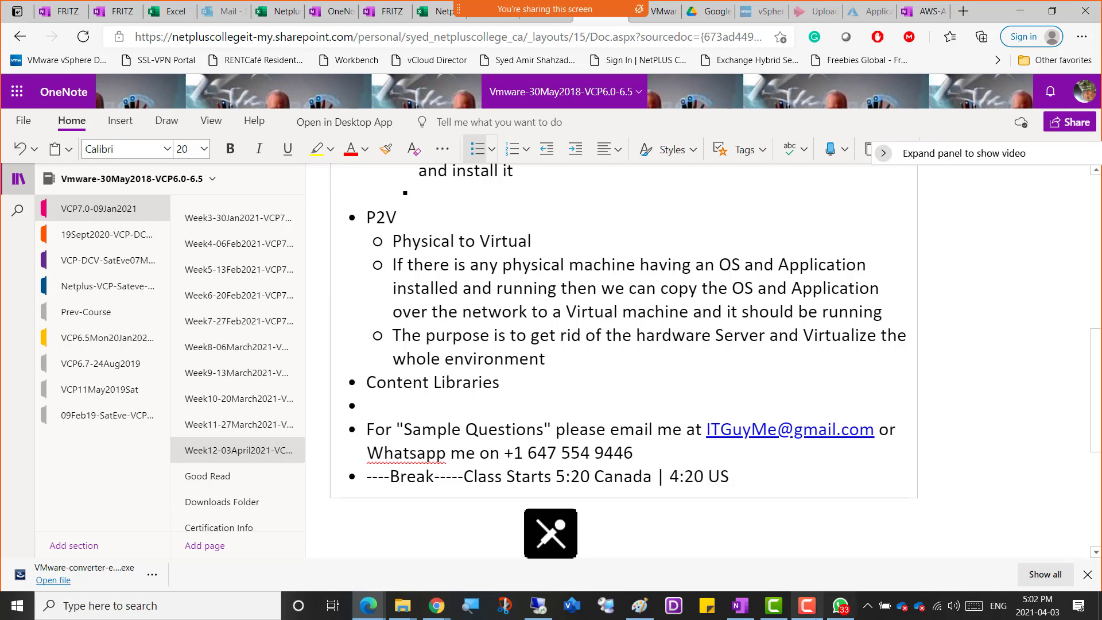
left_click(808, 606)
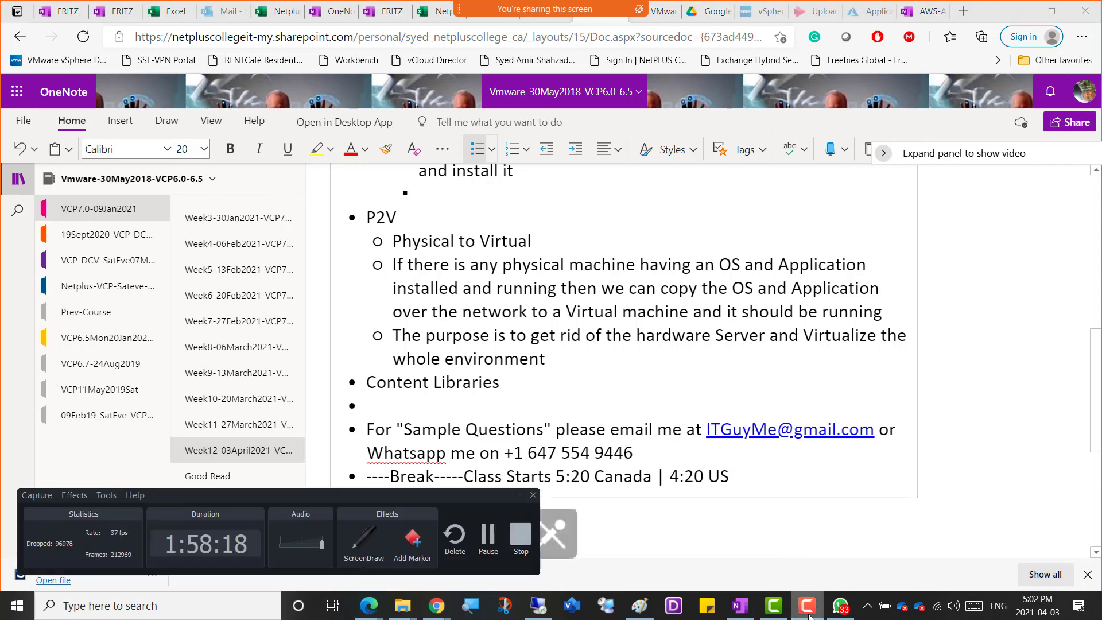
left_click_drag(417, 502, 690, 381)
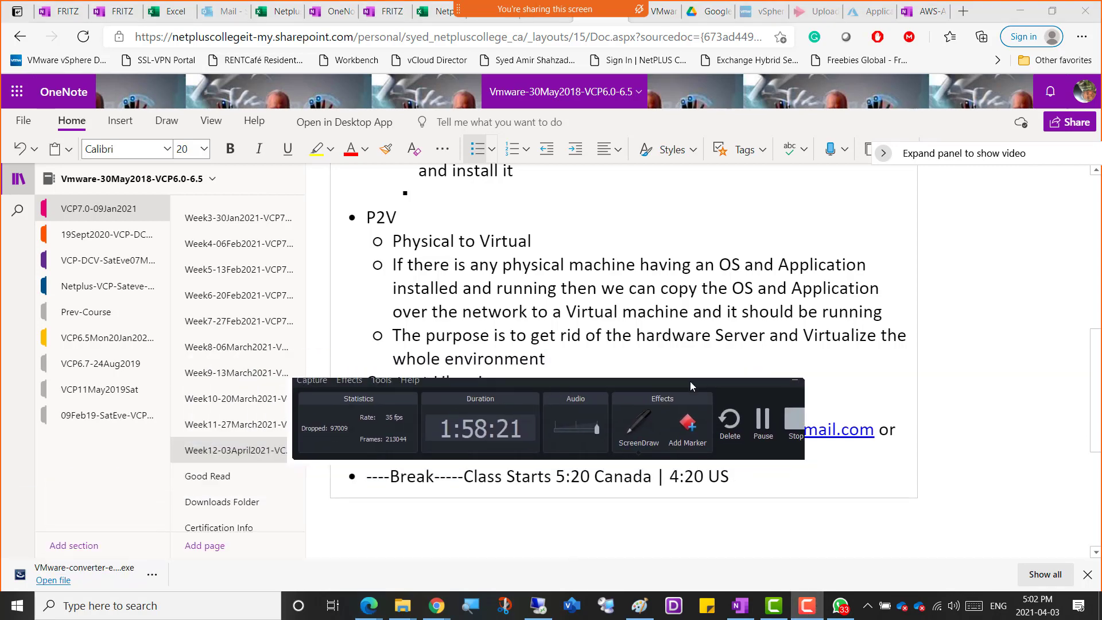
left_click(763, 419)
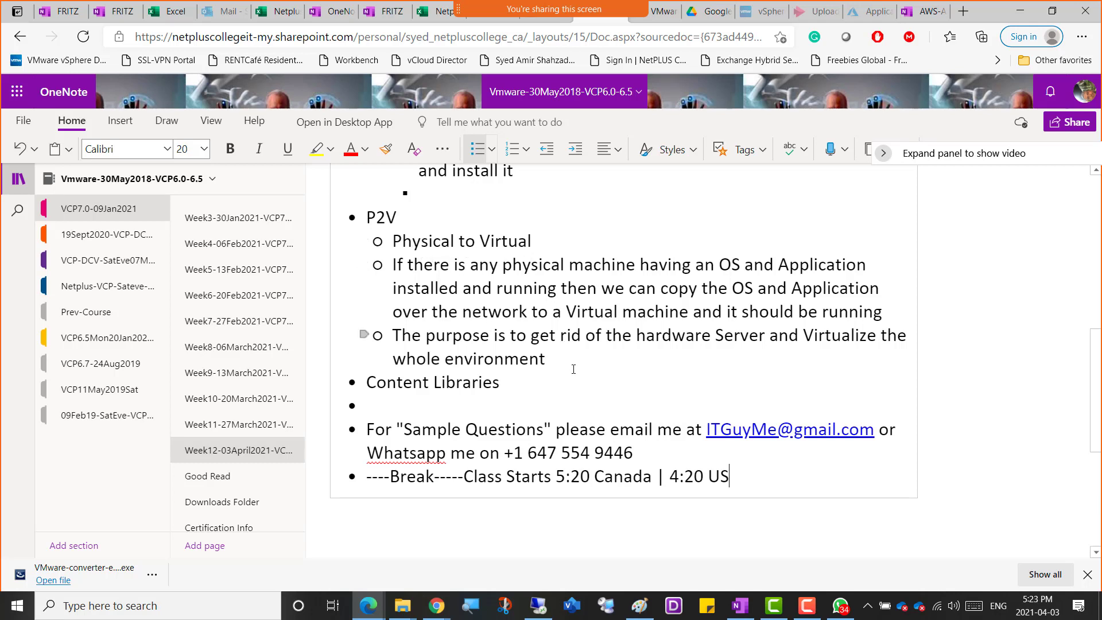
Switch to Paint and draw two check marks by the Win01 label and an arrow from P2V into the Win01 box.
left_click(639, 606)
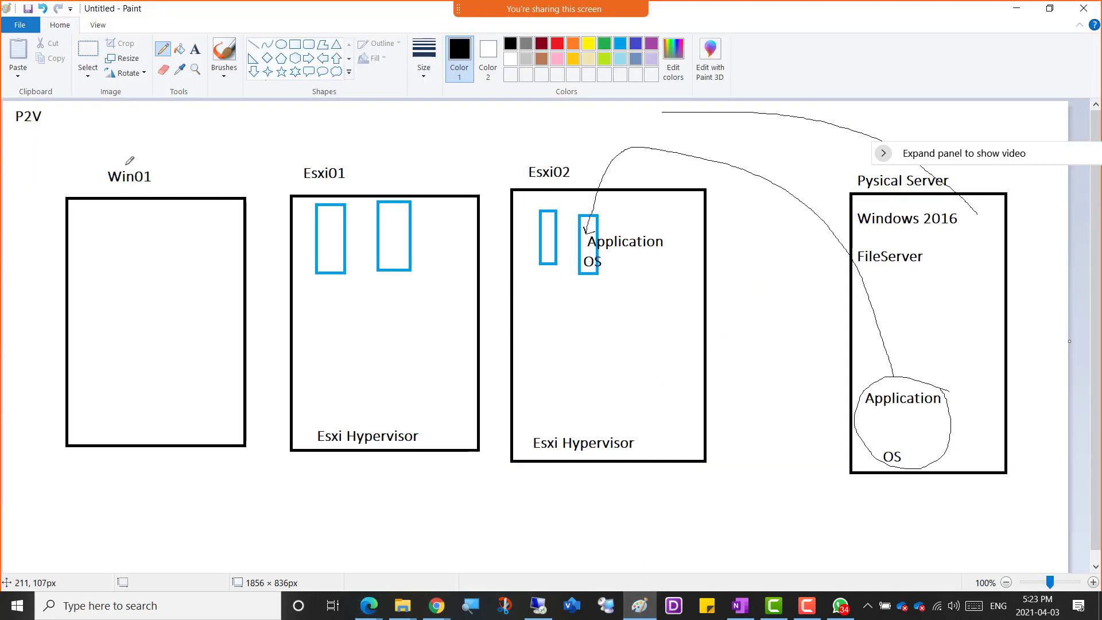
left_click_drag(127, 166, 155, 140)
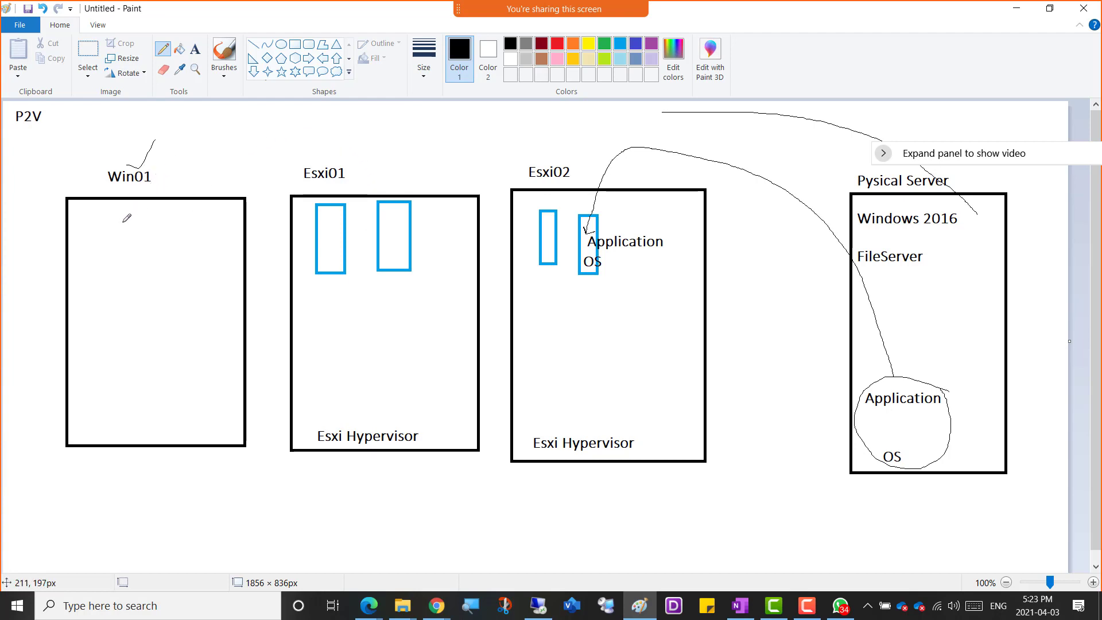
mouse_move(32, 132)
left_mouse_down()
mouse_move(74, 224)
mouse_move(123, 247)
mouse_move(115, 251)
left_mouse_up()
left_click_drag(154, 163, 183, 140)
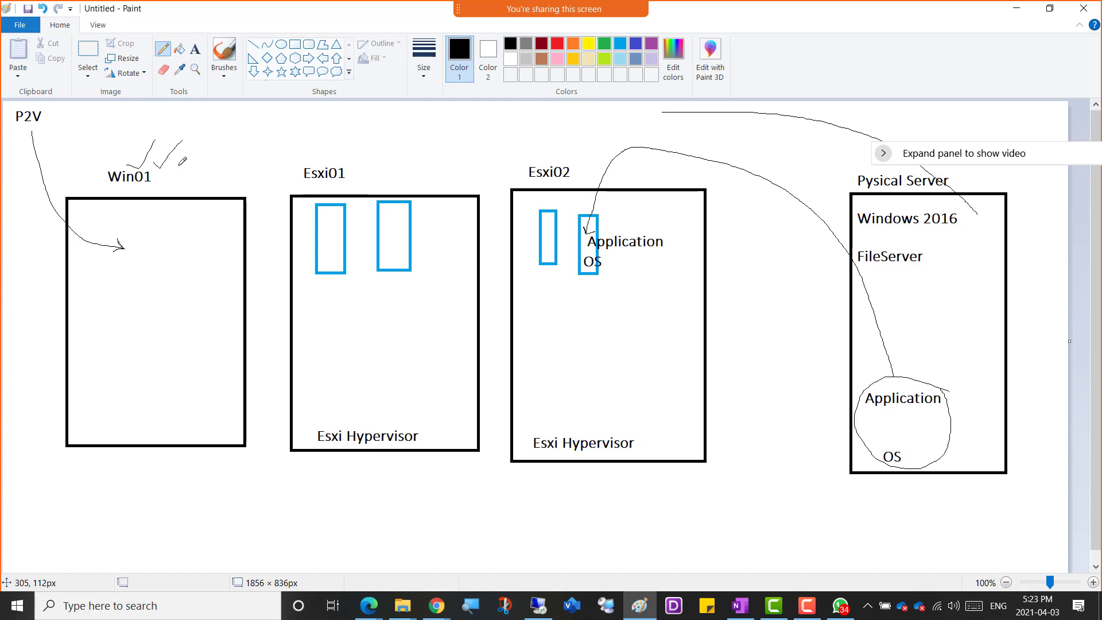
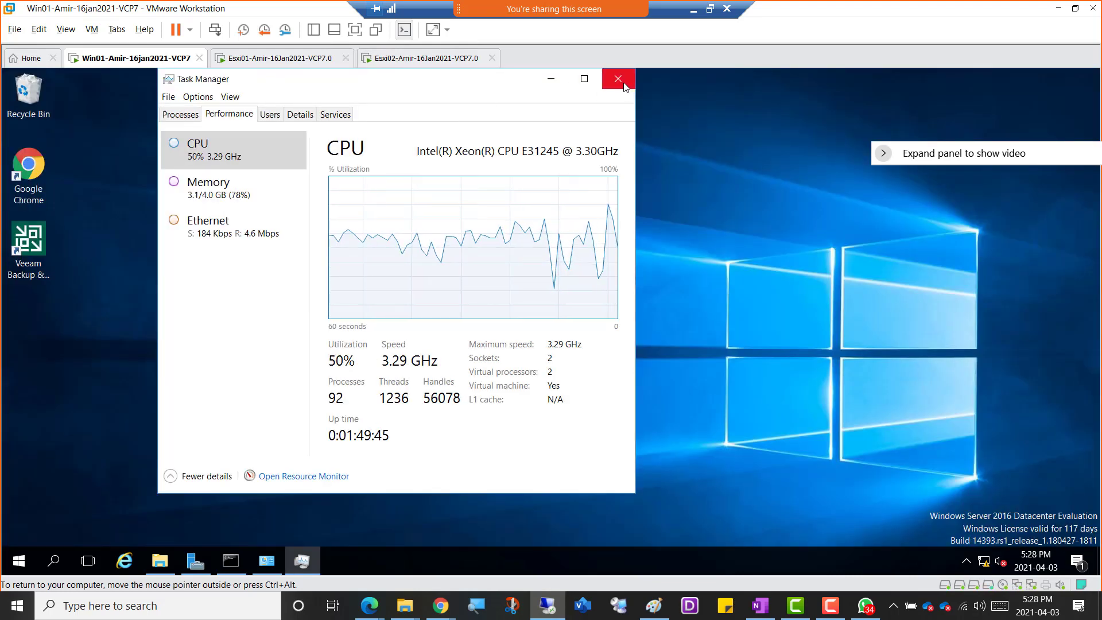
Check Win01's memory usage and CPU load in Task Manager, and close it.
left_click(226, 195)
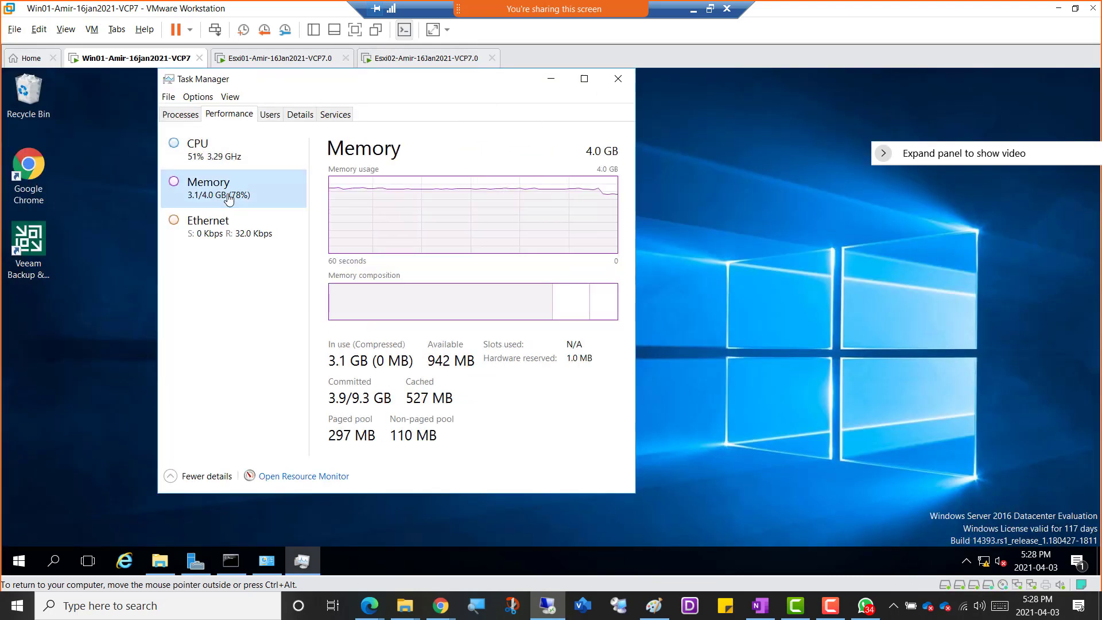
left_click(200, 153)
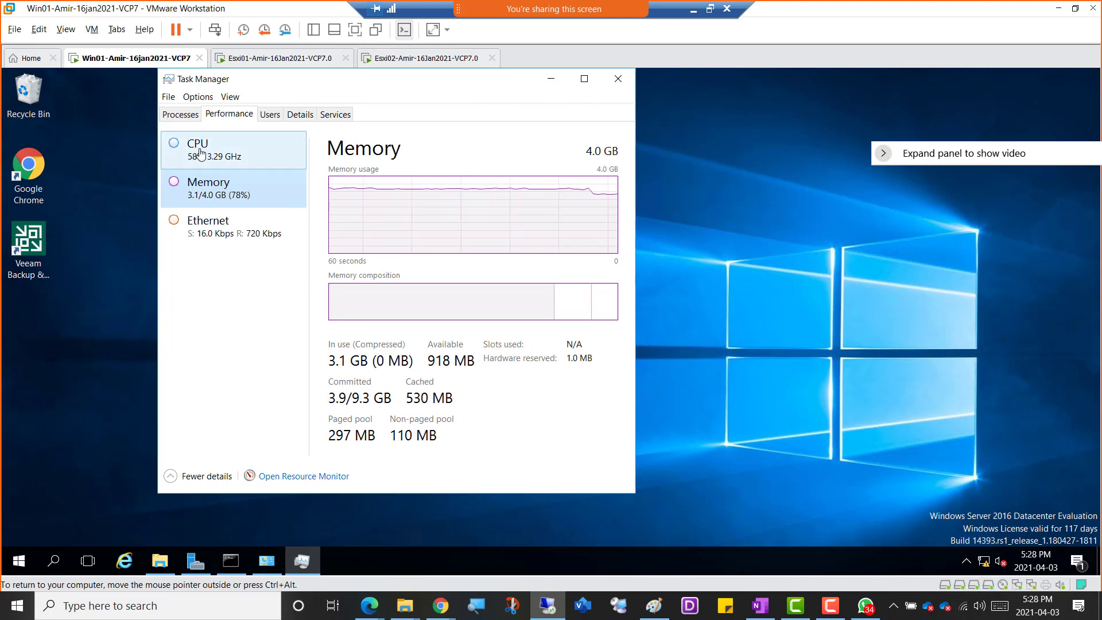
left_click(618, 78)
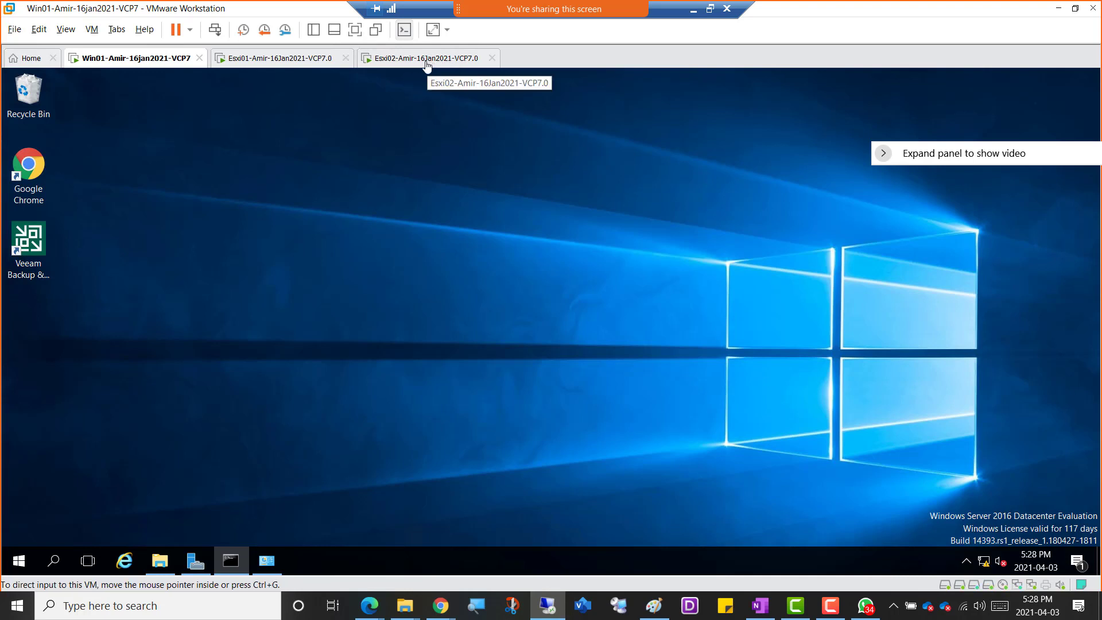
left_click(360, 385)
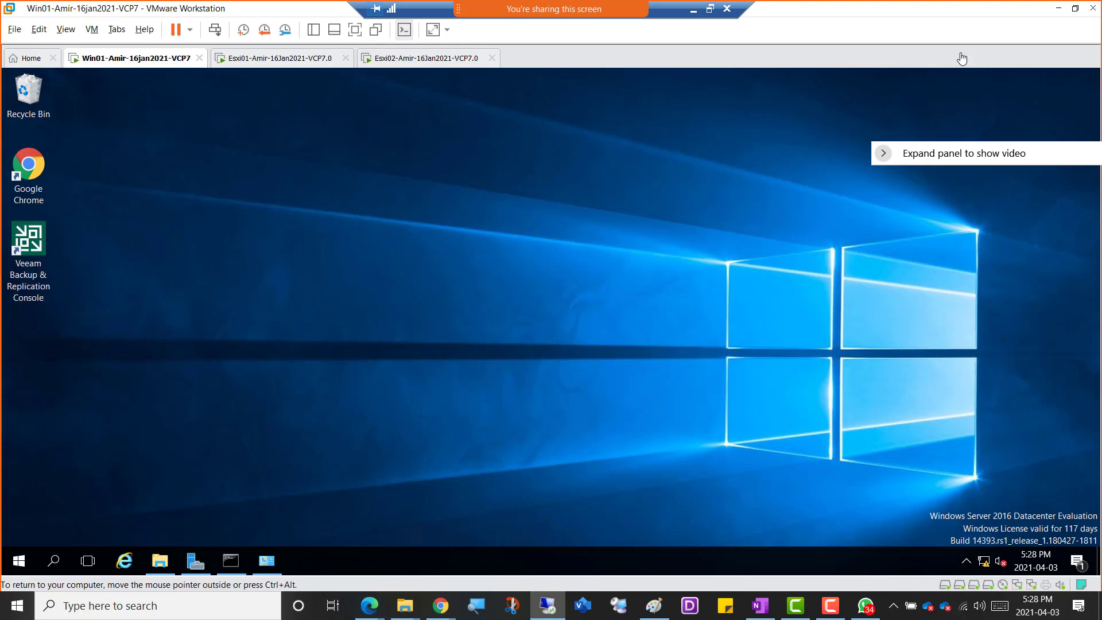
Look for the converter installer on the host in C:\ISO\Vmware_SOFT, checking its Vmware7.0 and Vmware-6.7 subfolders.
left_click(1057, 10)
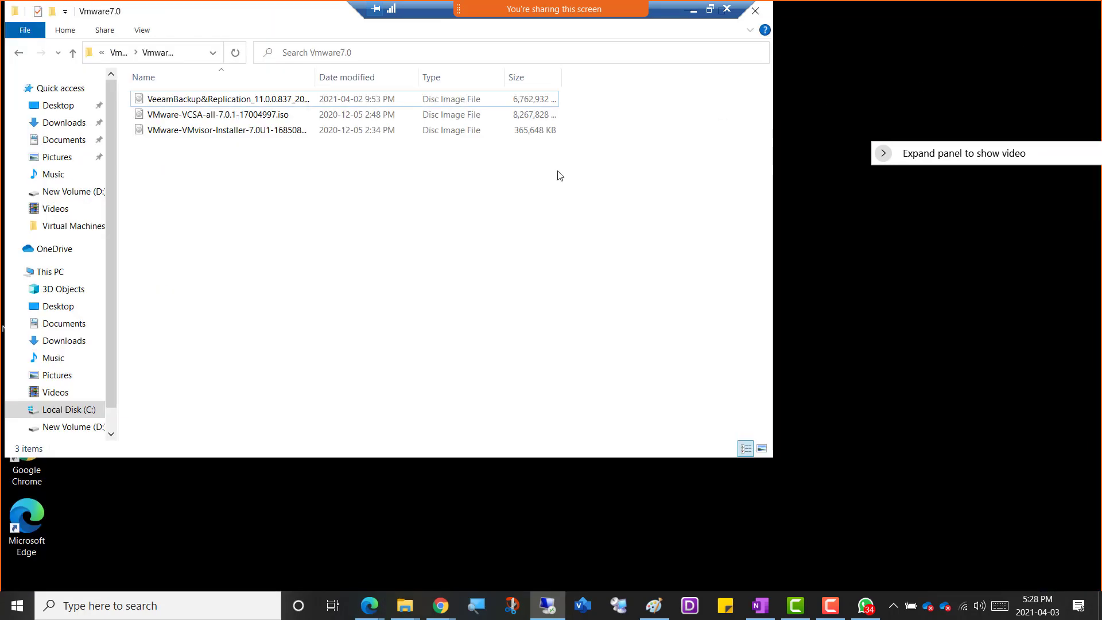
left_click(209, 616)
left_click(426, 572)
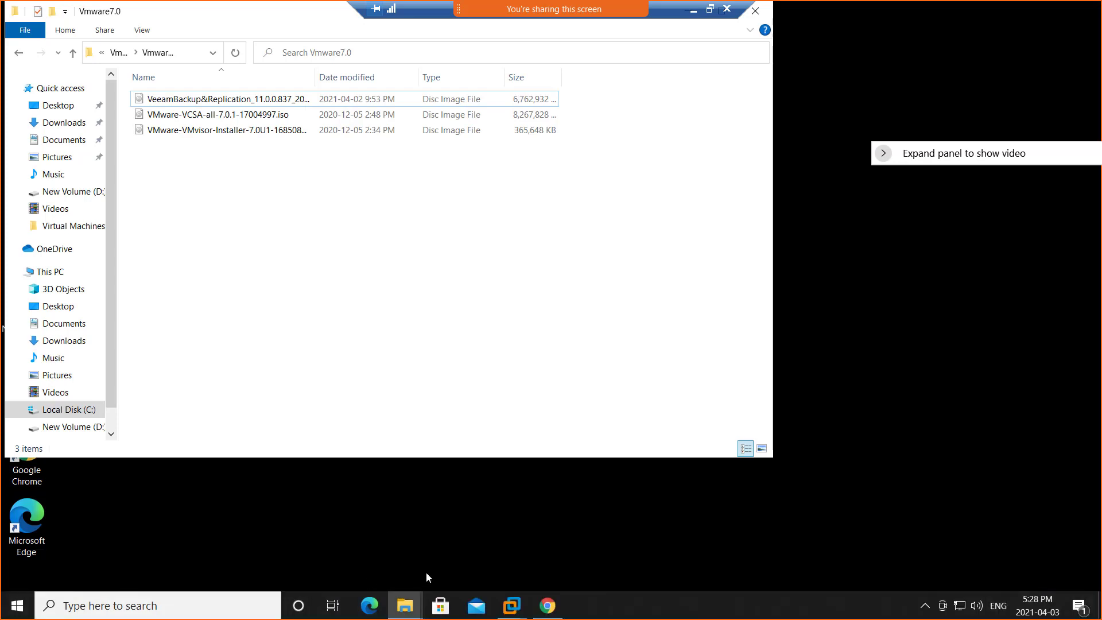
left_click(798, 537)
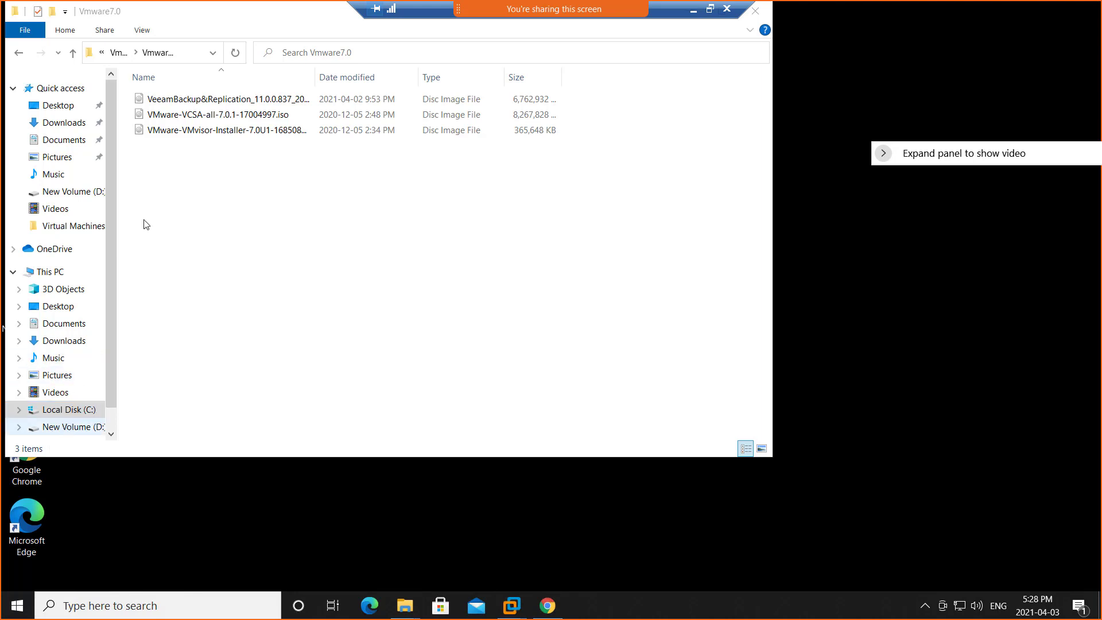
left_click(69, 427)
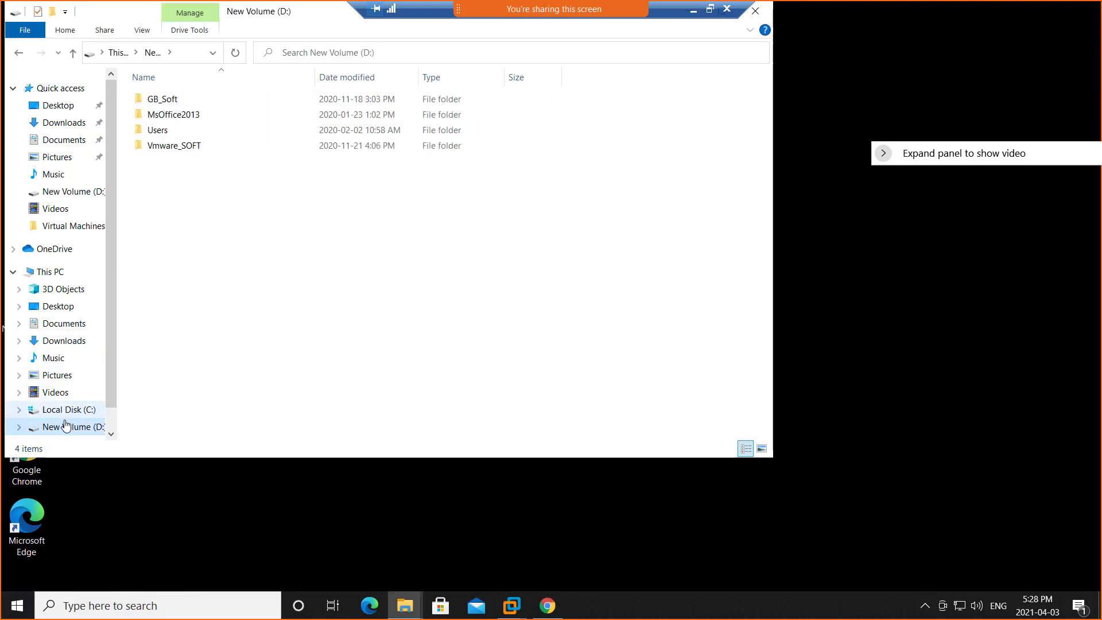
left_click(76, 397)
left_click(76, 410)
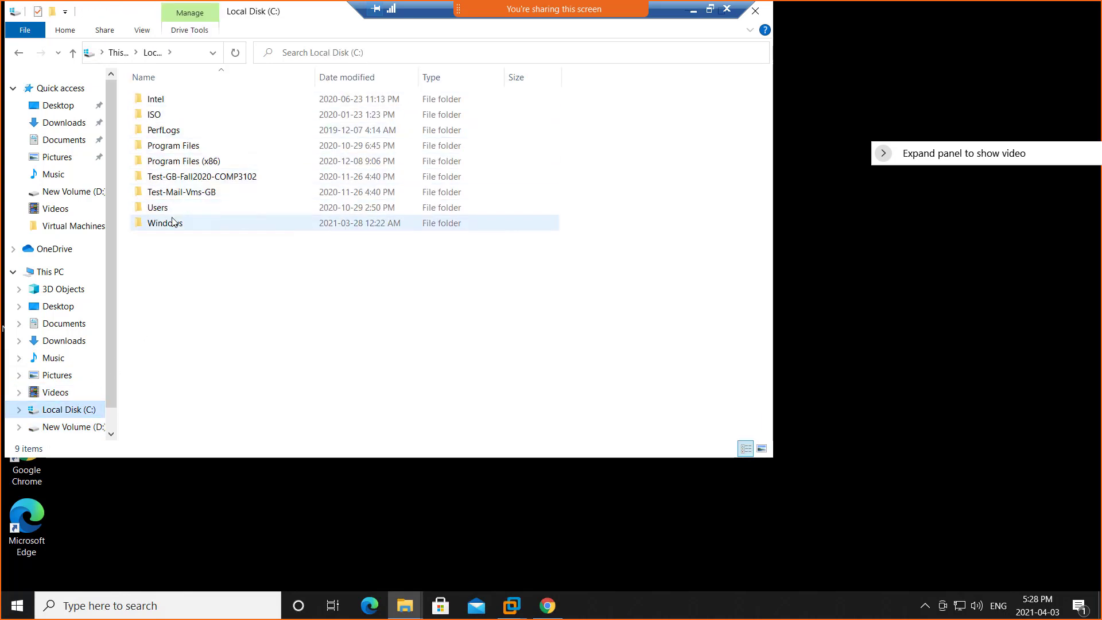
double_click(170, 116)
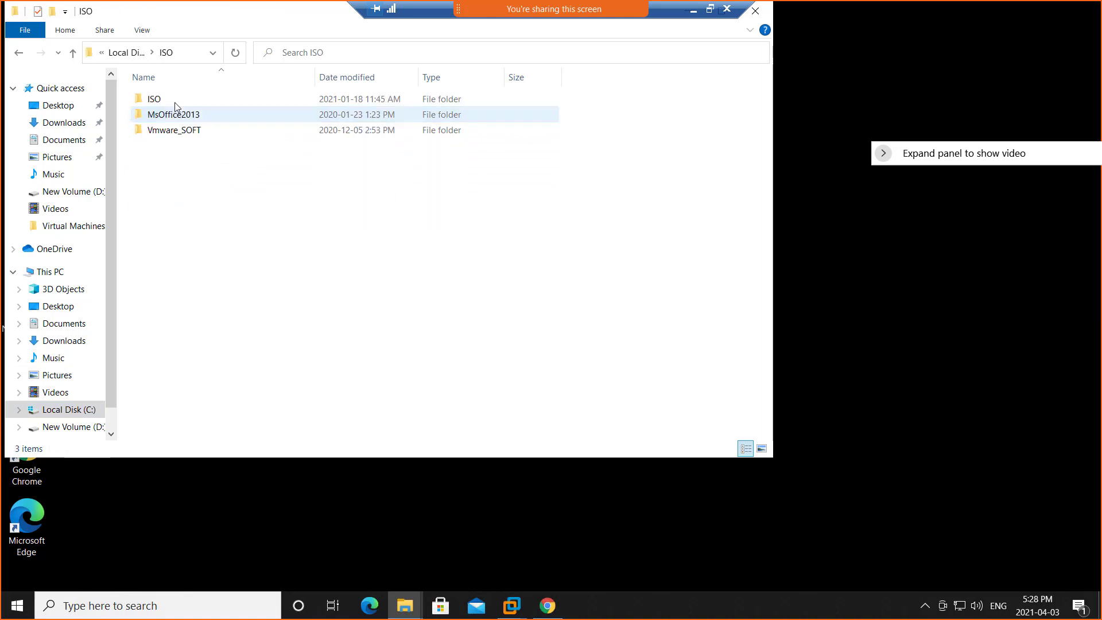
double_click(184, 133)
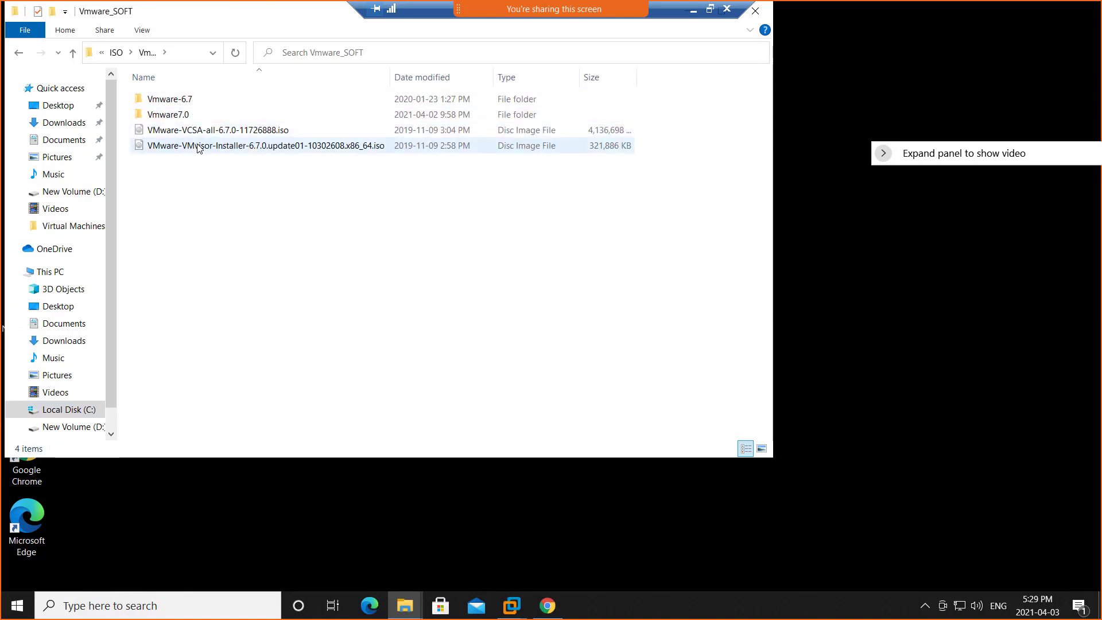
double_click(178, 115)
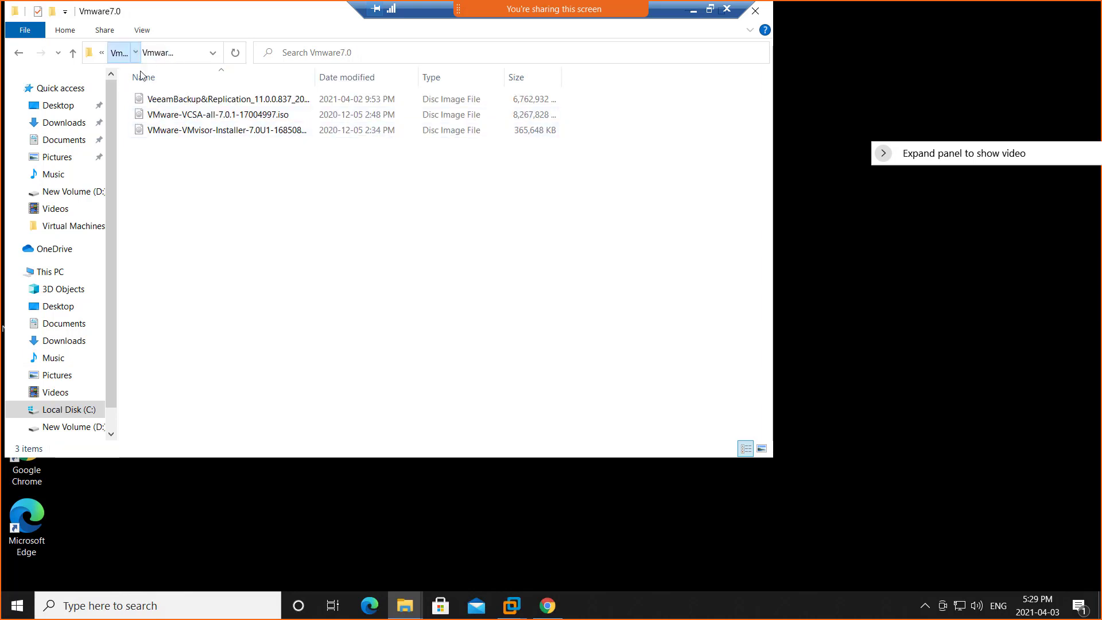
left_click(119, 54)
double_click(193, 103)
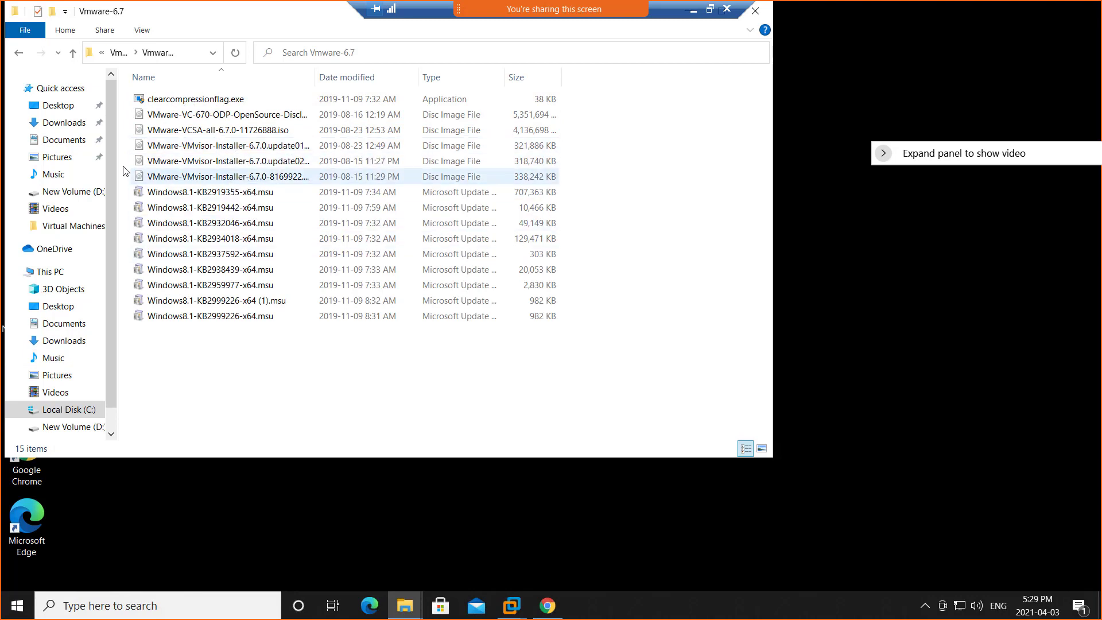
Copy VMware-converter-en-6.2.0-8466193 (1).exe from Vmware_SOFT on the host's D: drive onto the Win01 desktop.
left_click(80, 430)
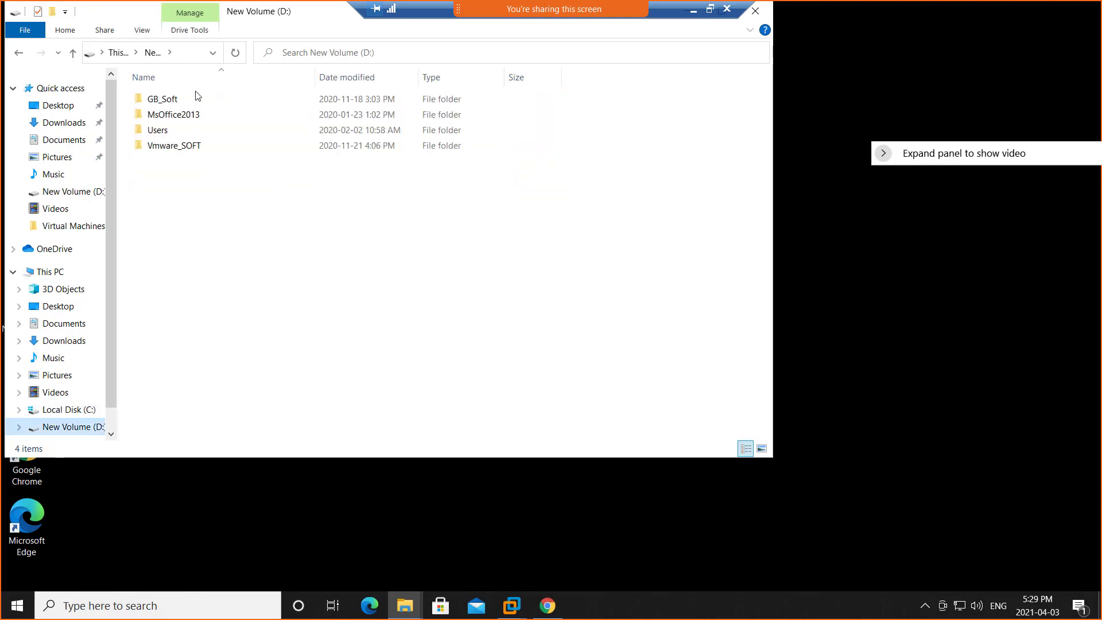
double_click(172, 147)
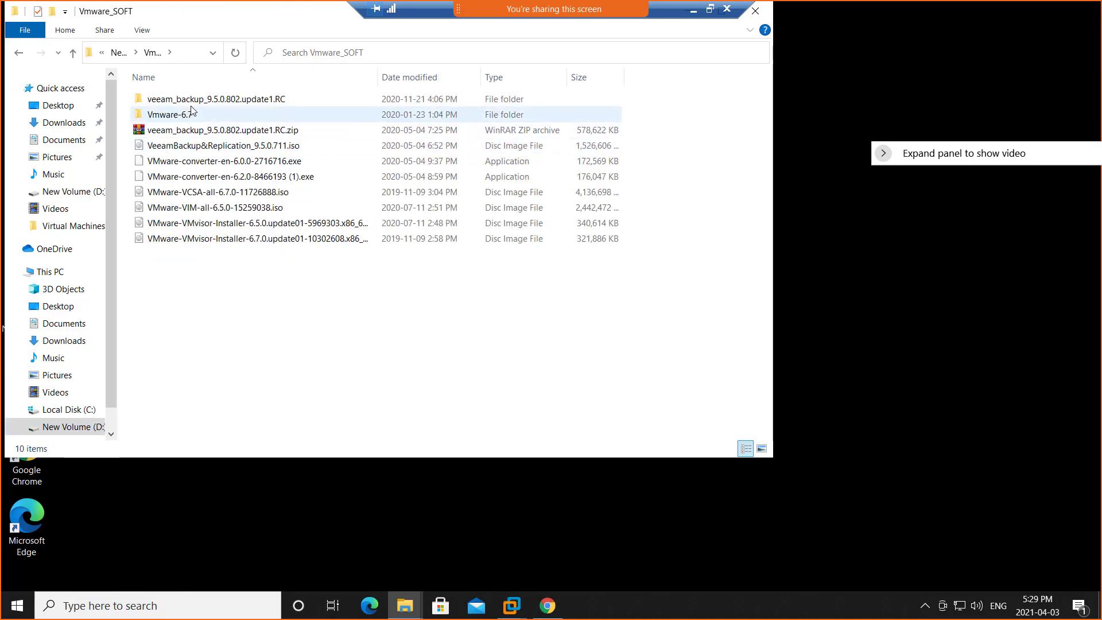
left_click(240, 181)
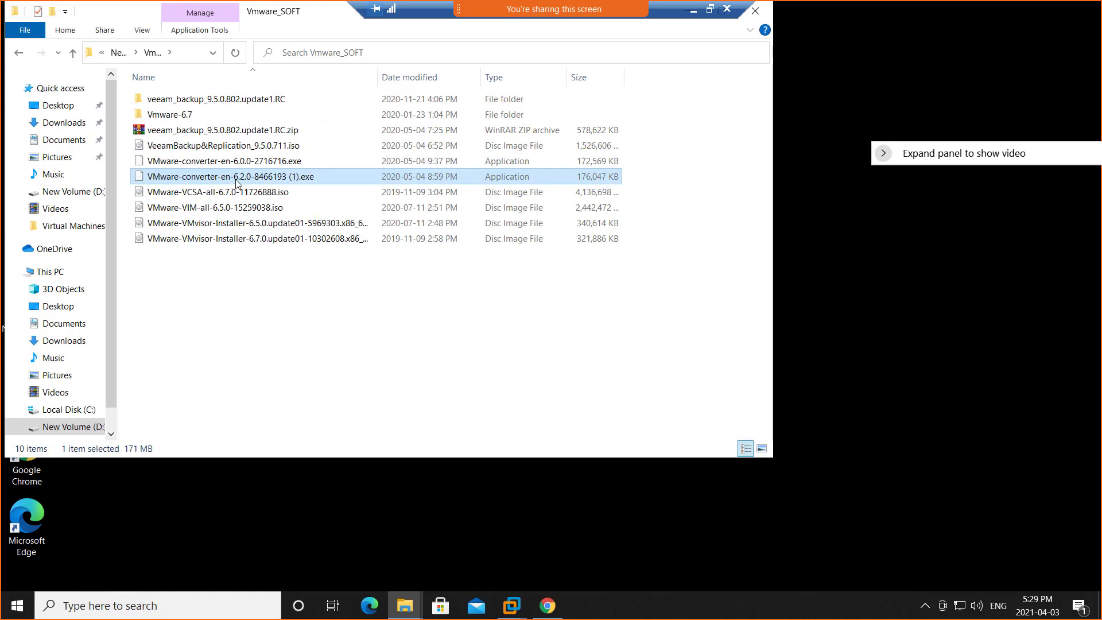
right_click(238, 183)
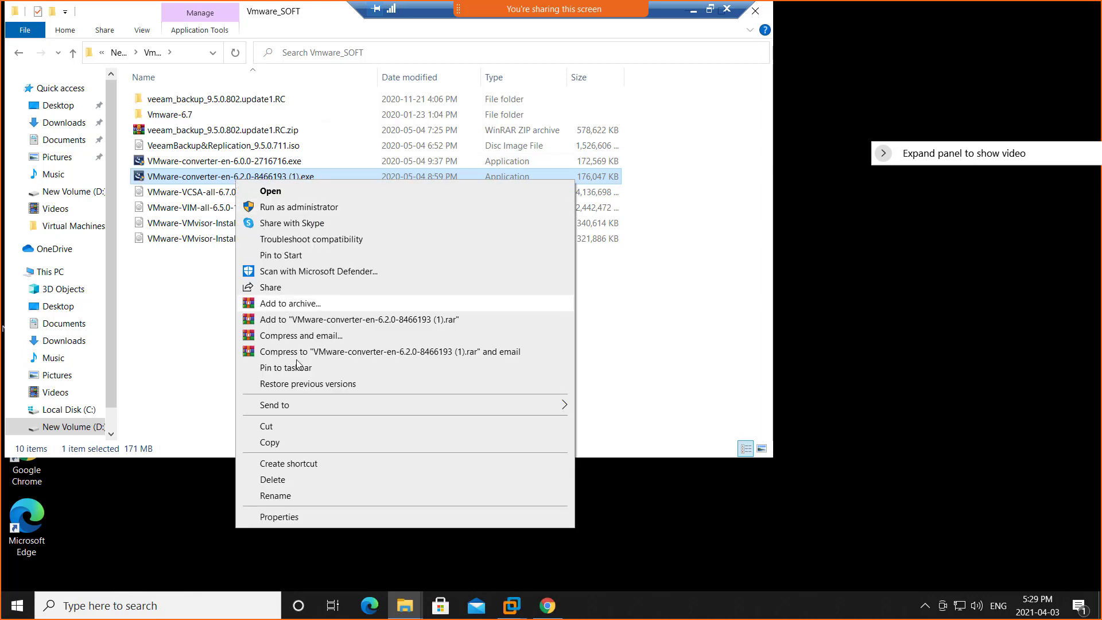
left_click(298, 446)
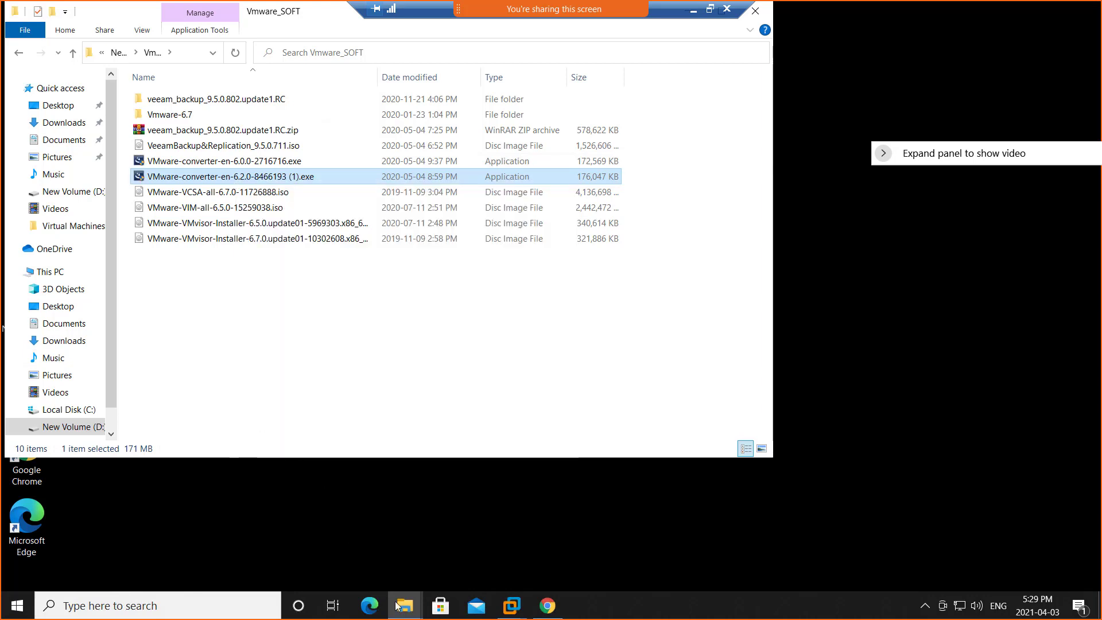
left_click(510, 606)
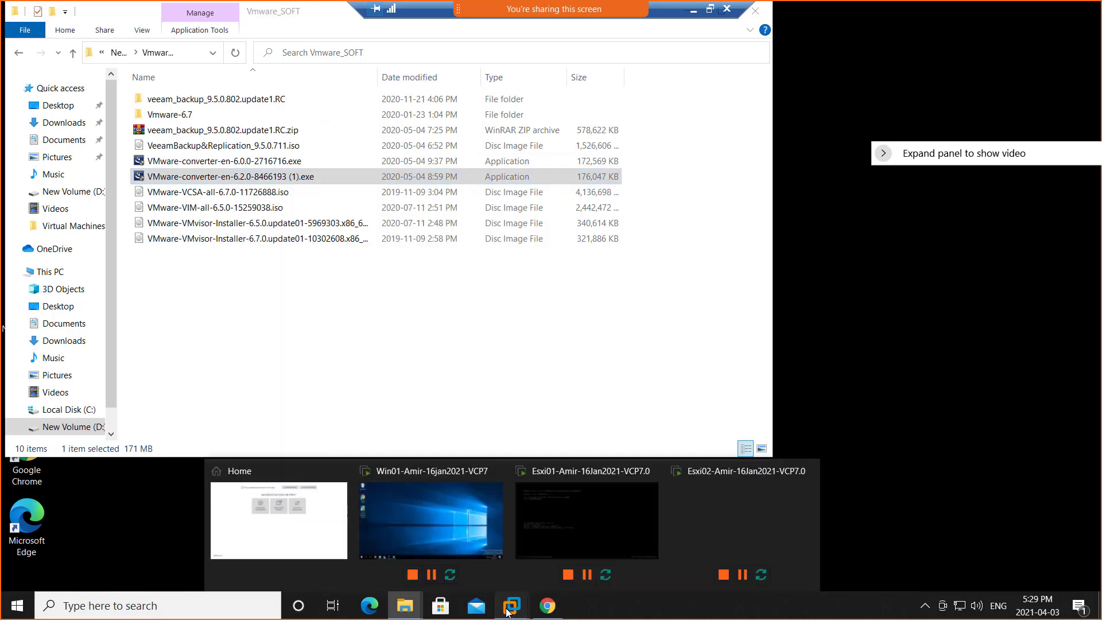
left_click(420, 512)
right_click(153, 198)
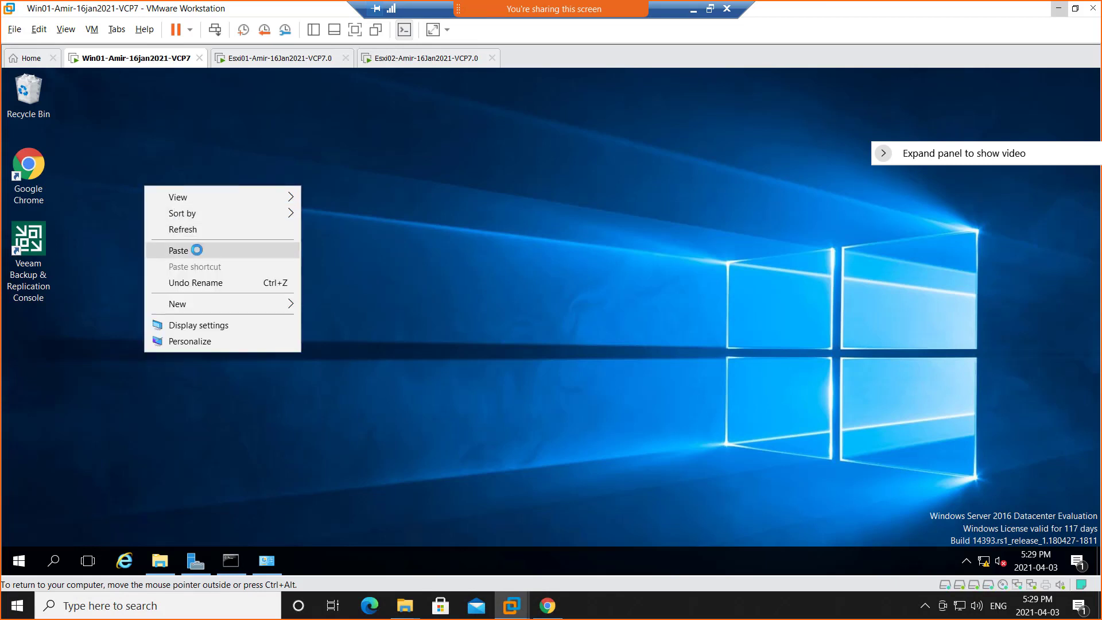
left_click(195, 249)
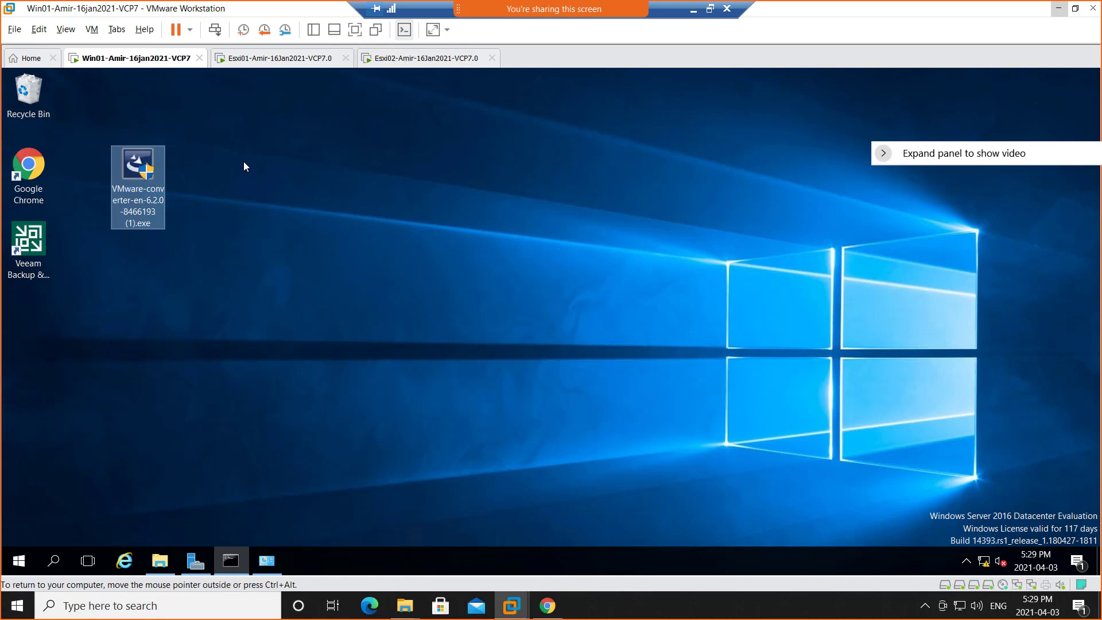
Launch the converter installer with elevation allowed, agree to the license terms and accept the default destination folder.
double_click(137, 169)
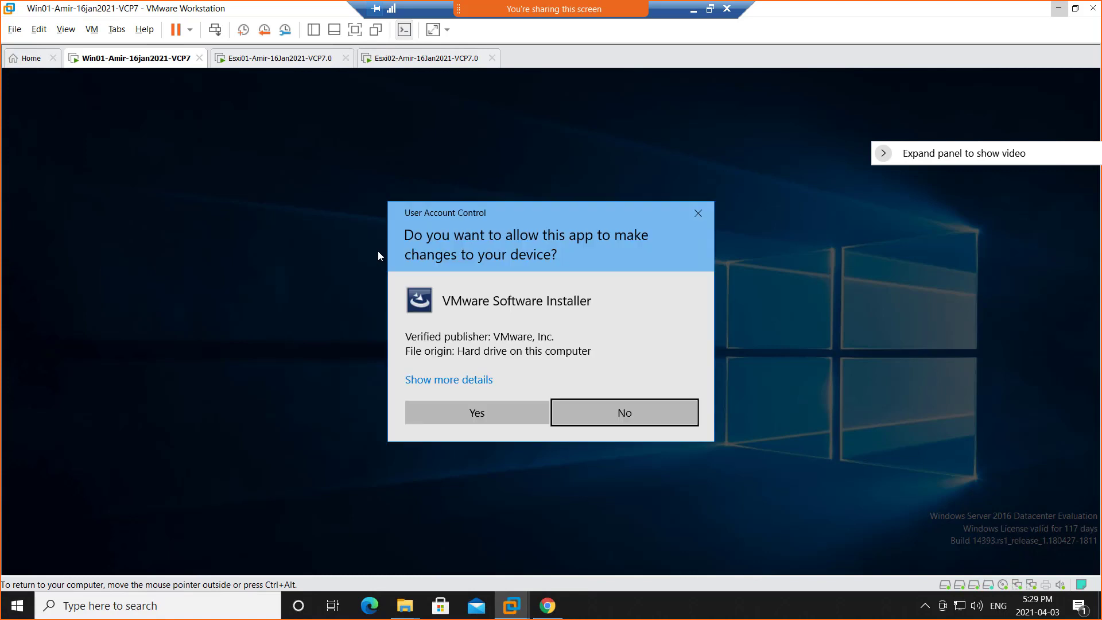
left_click(483, 414)
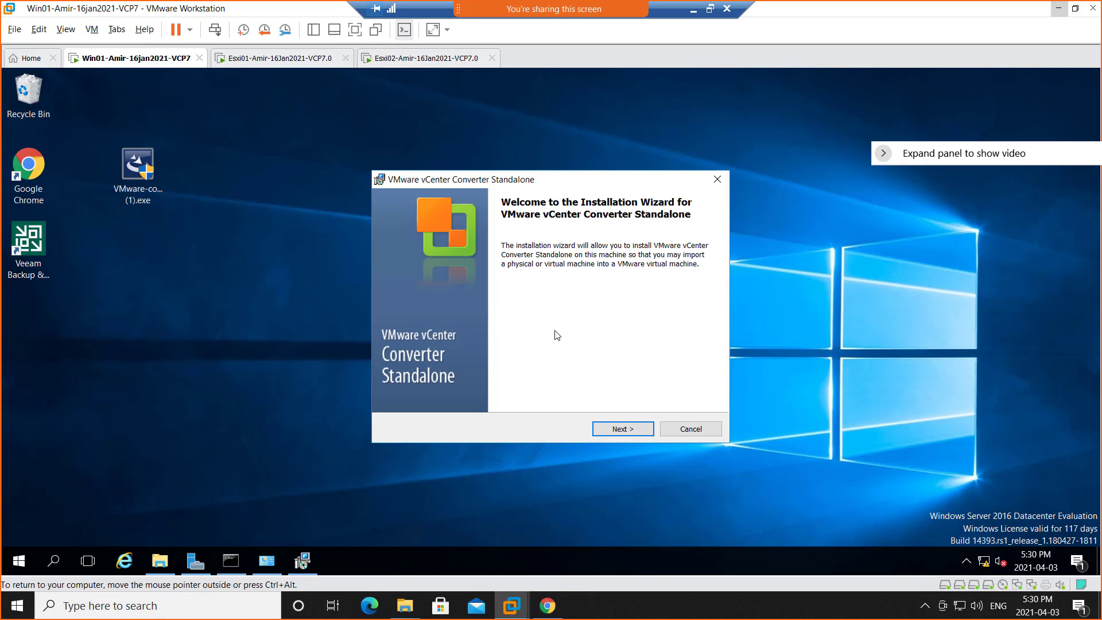
left_click(619, 431)
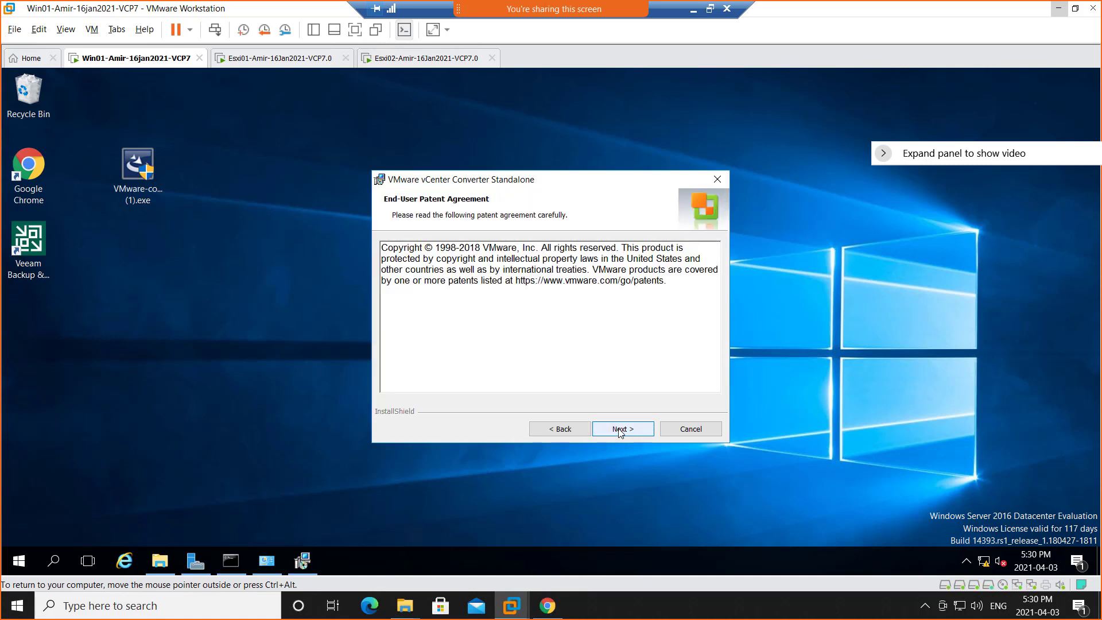
left_click(619, 430)
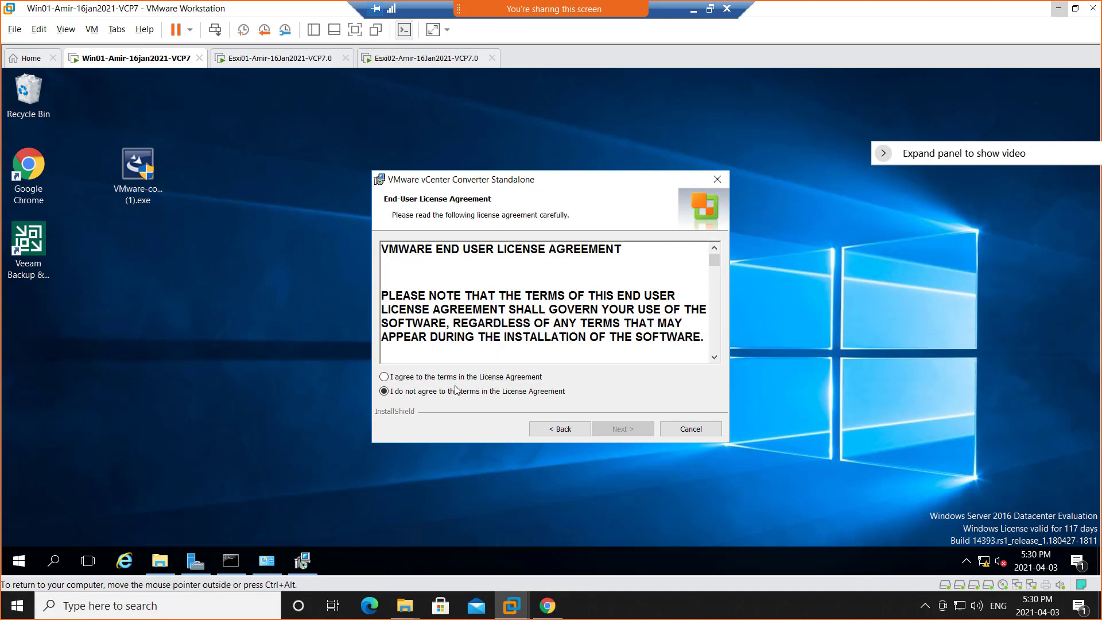
left_click(484, 379)
left_click(624, 432)
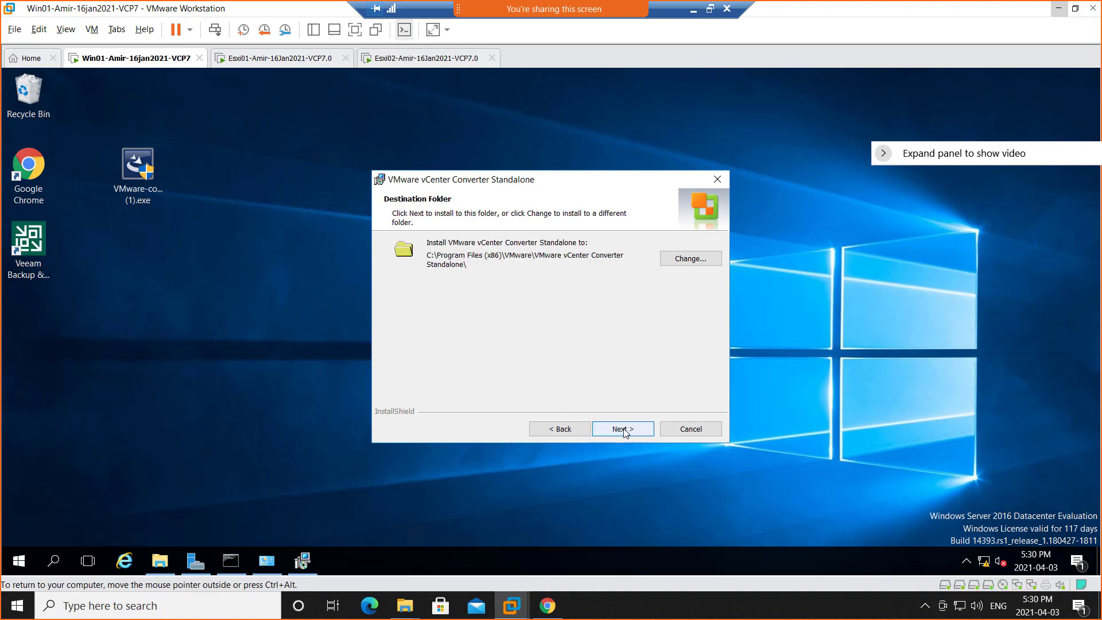
left_click(626, 432)
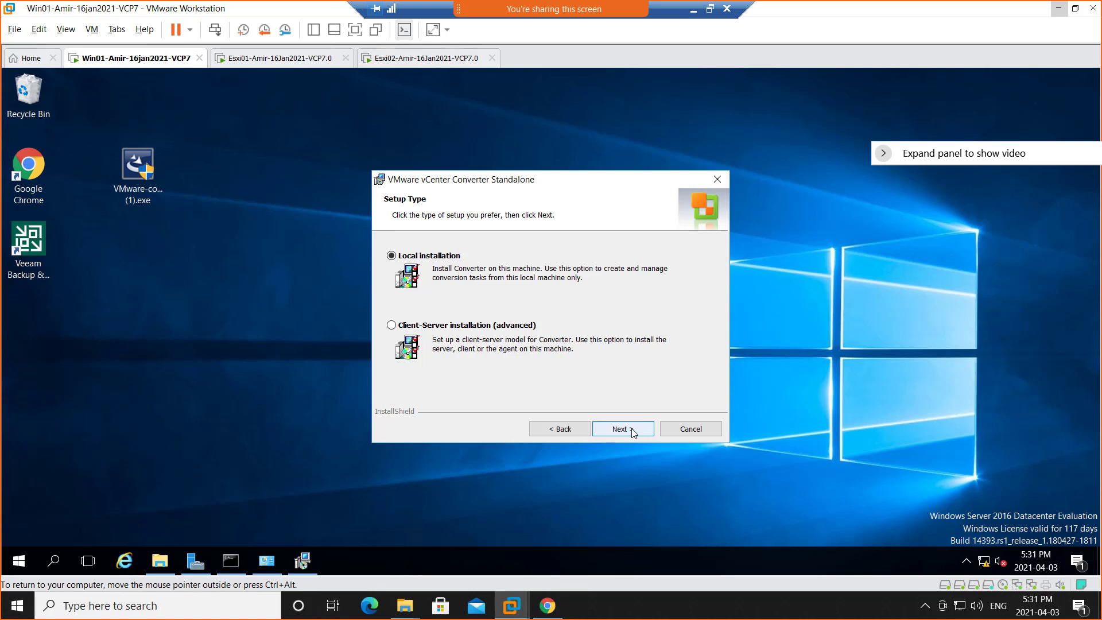
Keep the Local installation setup type, opt out of the Customer Experience Improvement Program and start the installation.
left_click(617, 436)
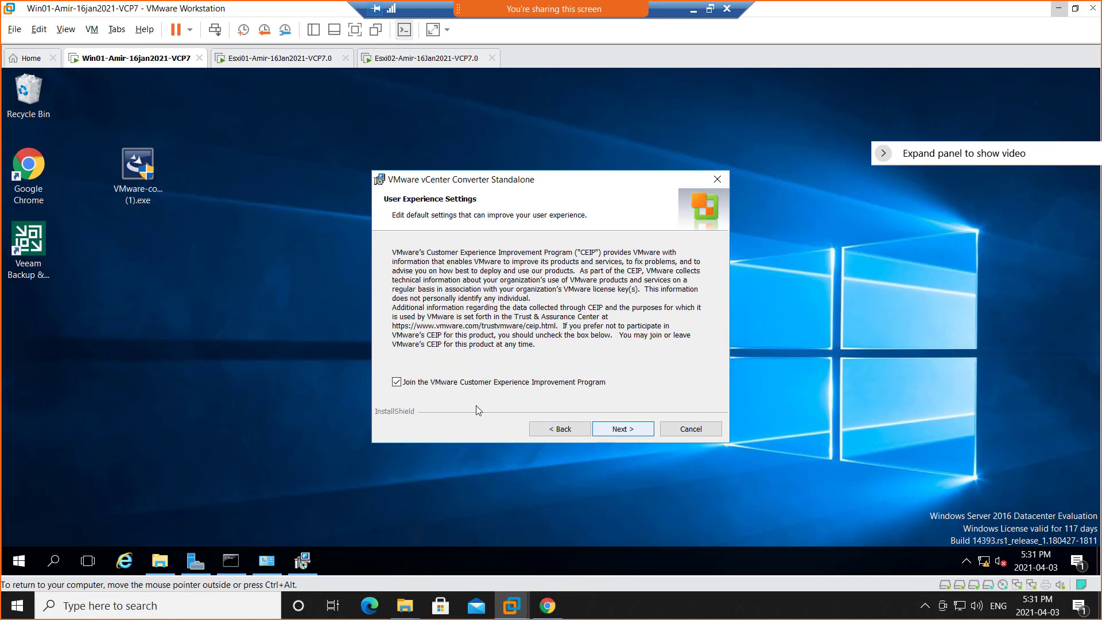
left_click(416, 383)
left_click(621, 432)
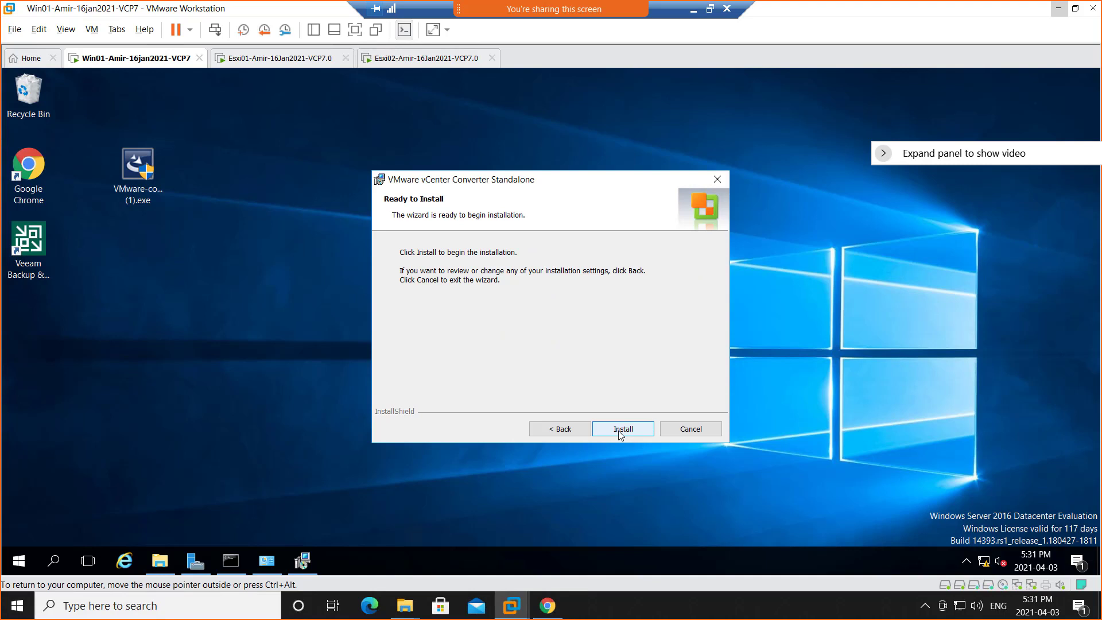
left_click(621, 433)
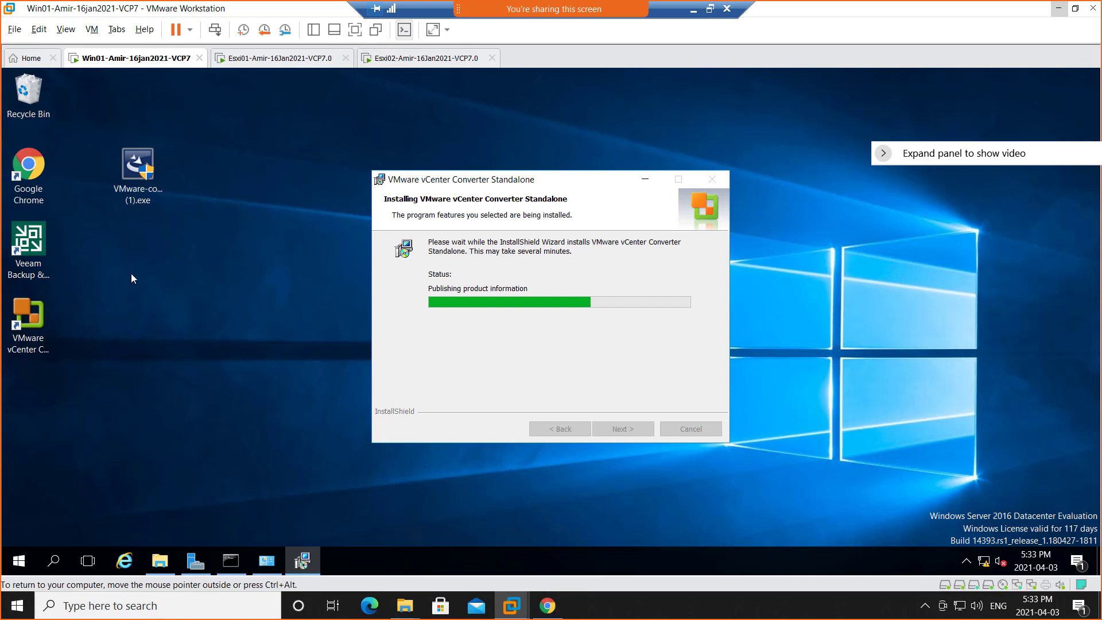
Open the vSphere Client on vcsa.netplus.local in Chrome on Win01 and log in with the vSphere administrator account and password.
left_click(35, 180)
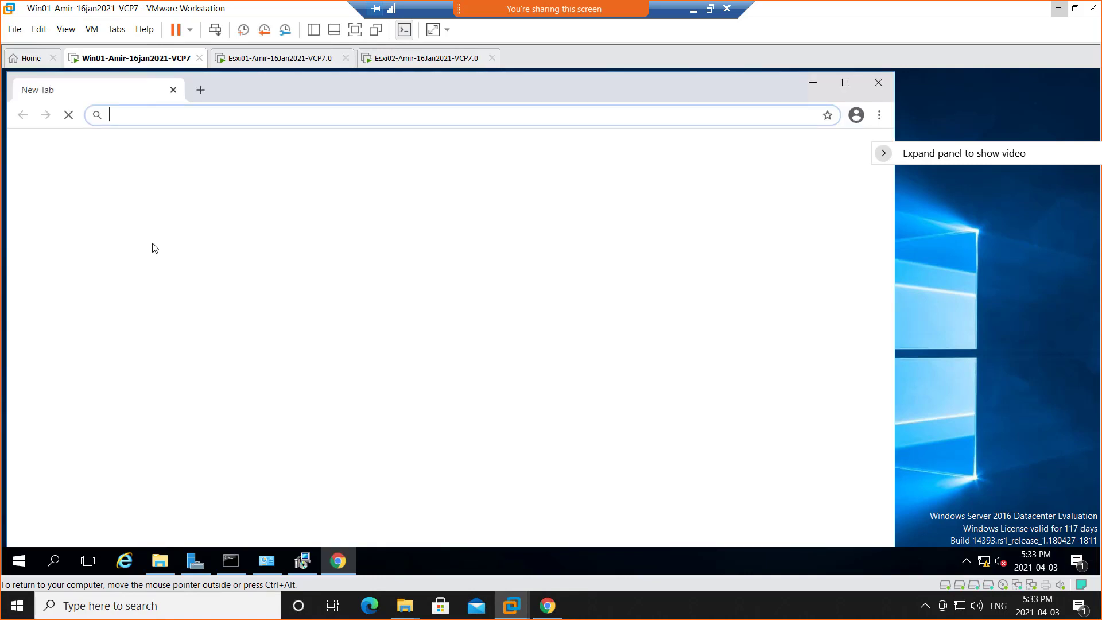
left_click(325, 416)
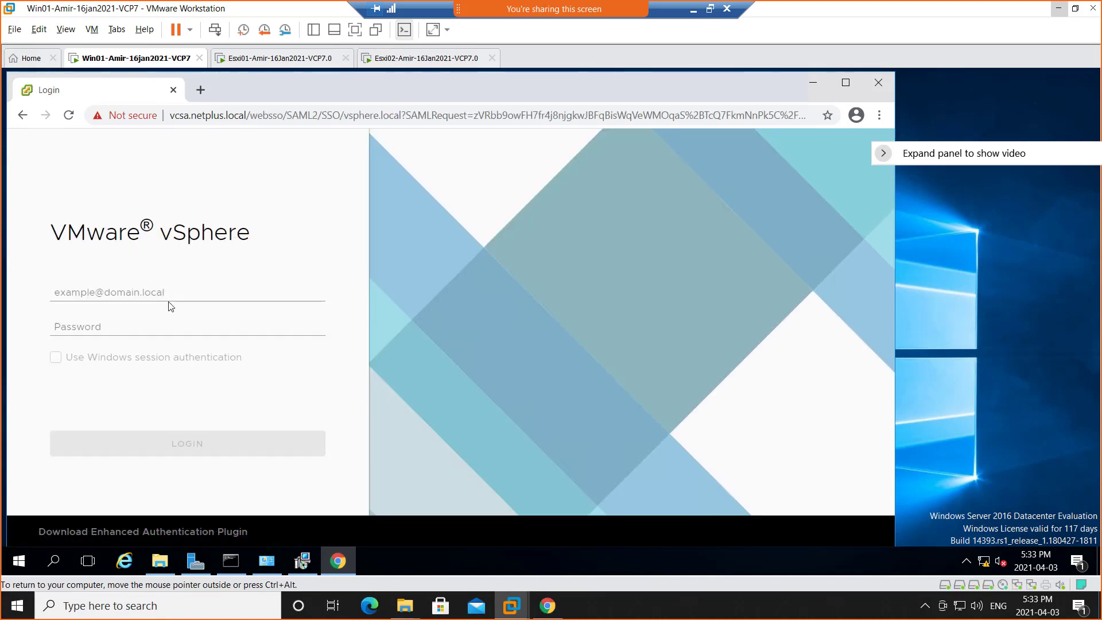
left_click(160, 302)
left_click(154, 345)
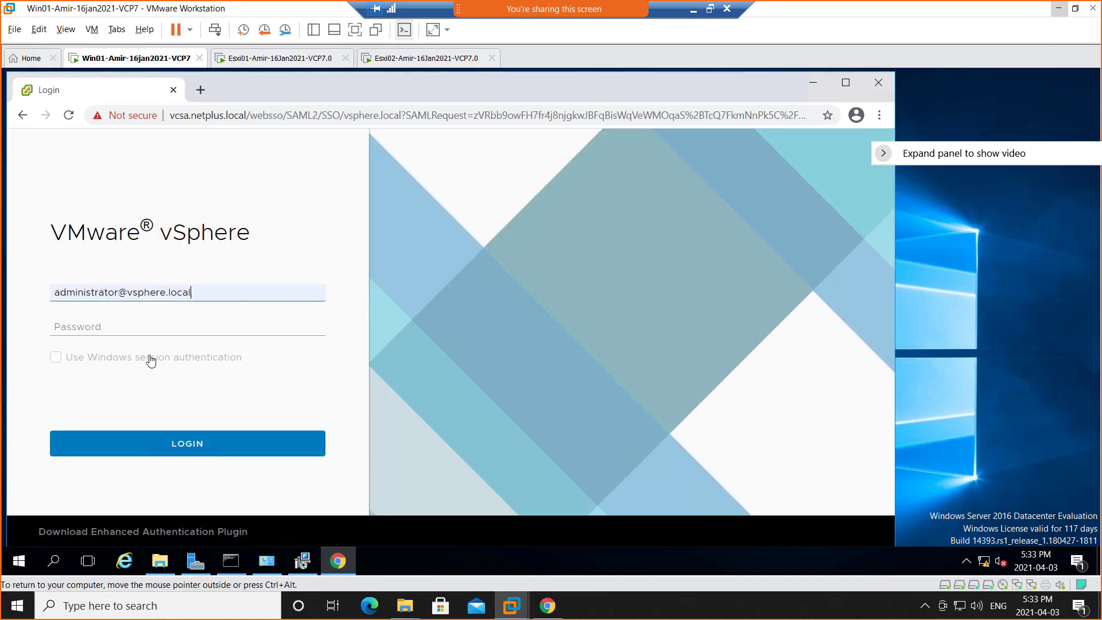
left_click(150, 327)
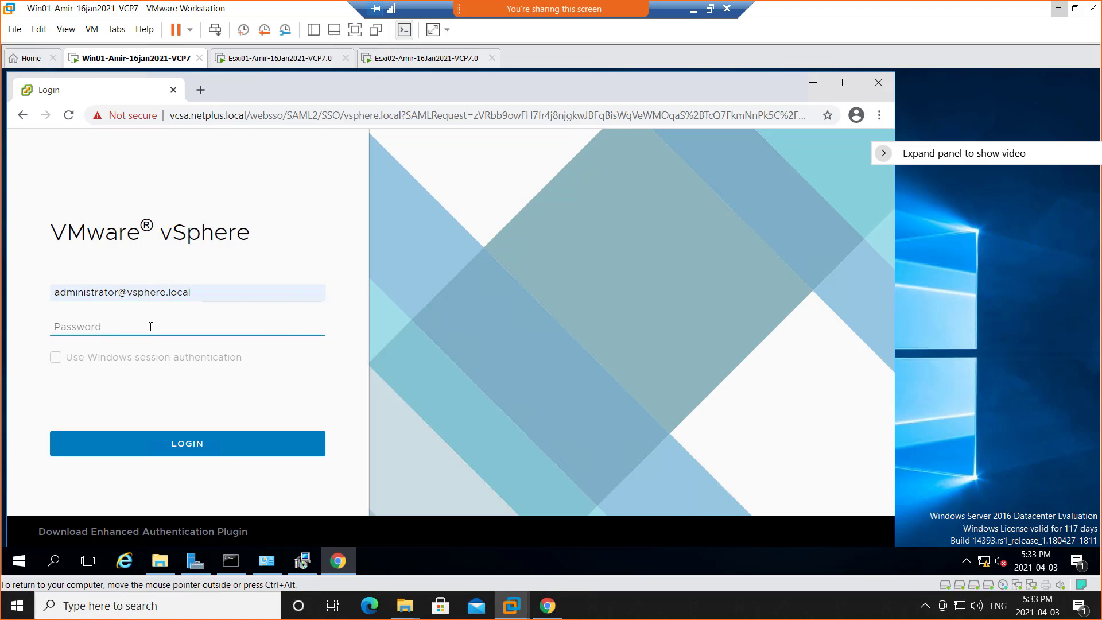
key("Return")
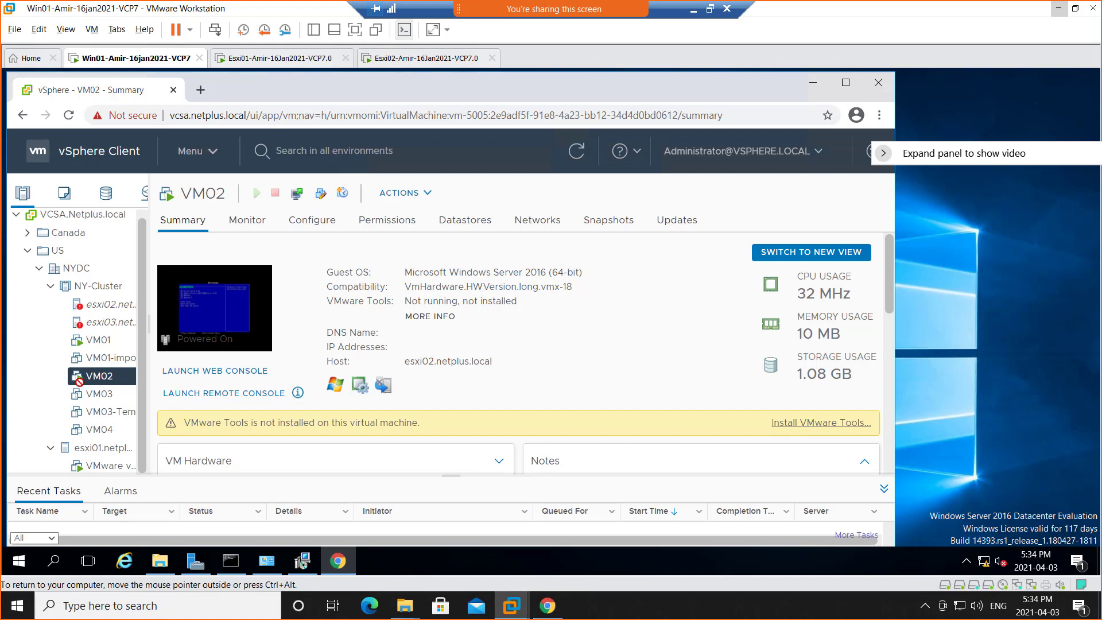
Power off the VM02 and VM01 virtual machines in NY-Cluster, confirming each power-off.
right_click(99, 381)
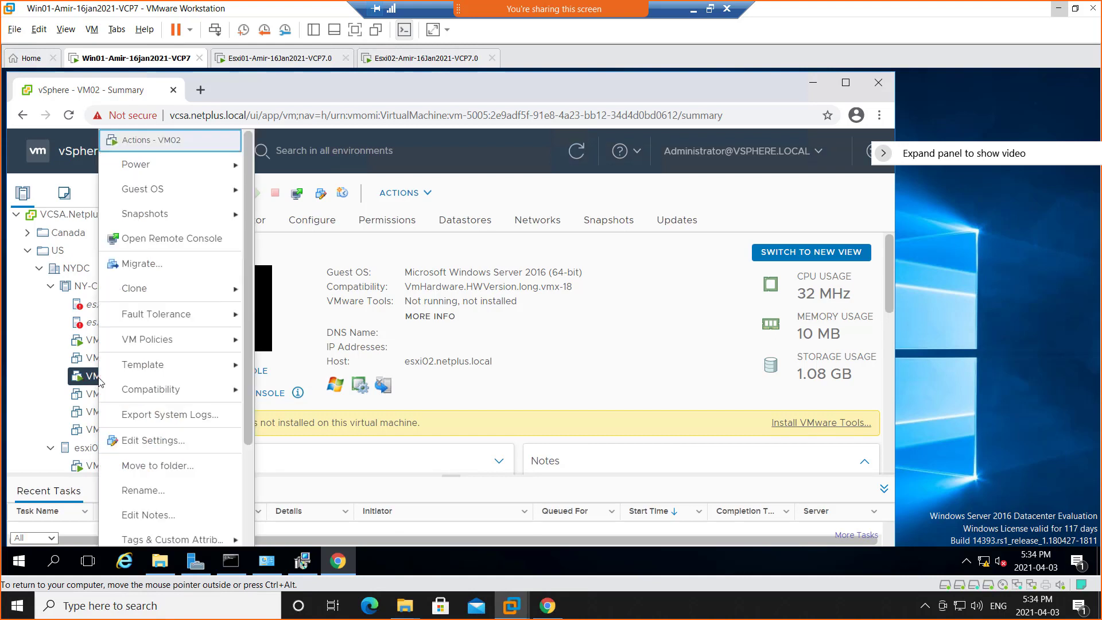
mouse_move(189, 175)
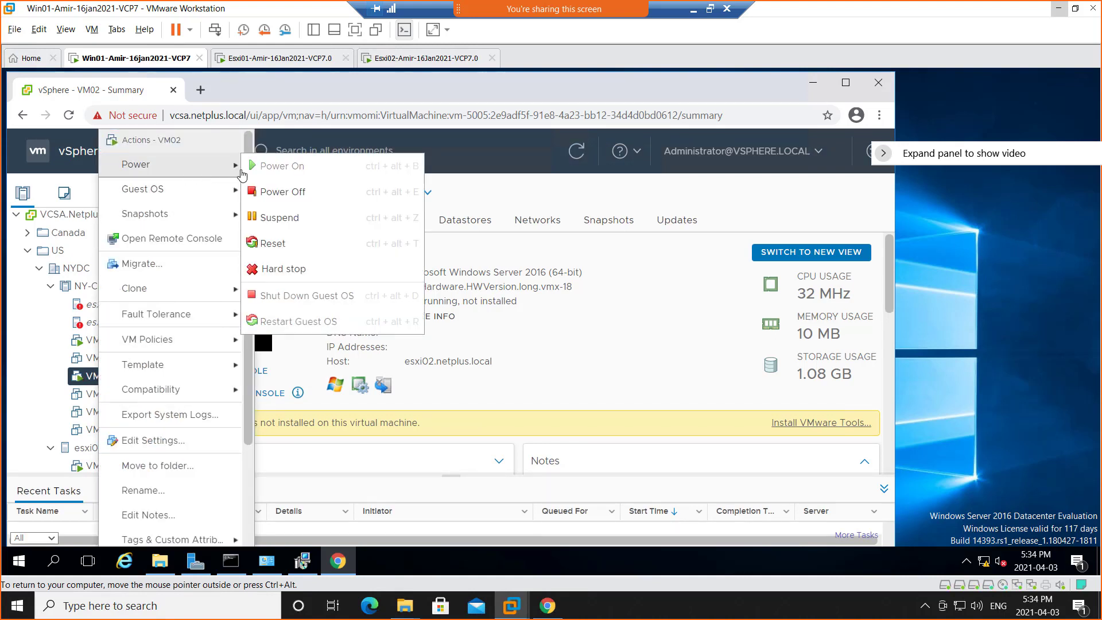
left_click(299, 192)
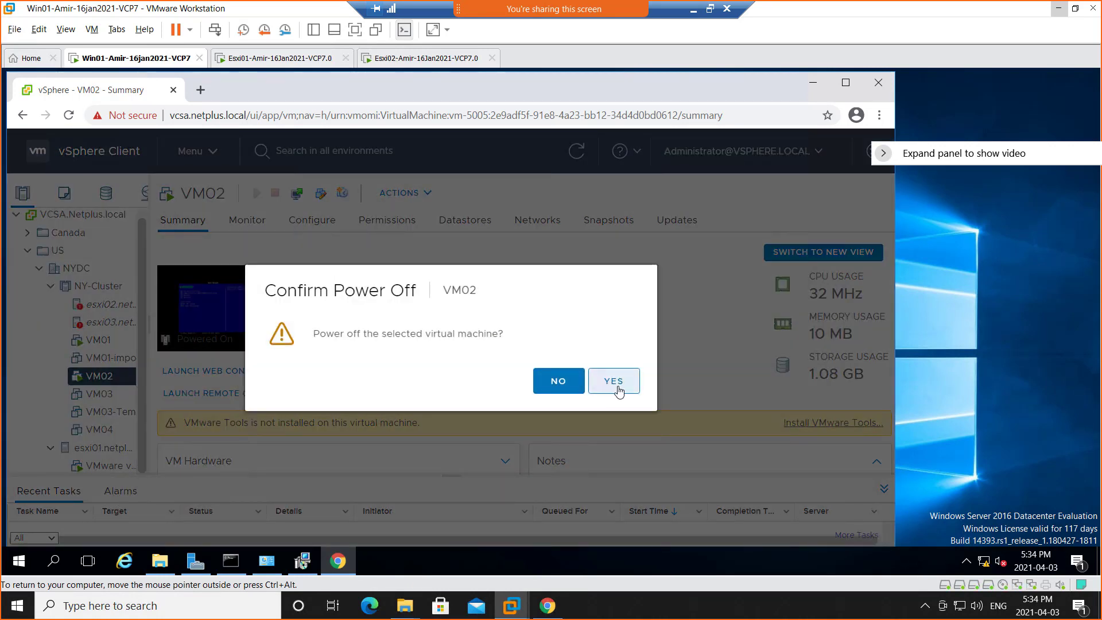
left_click(614, 381)
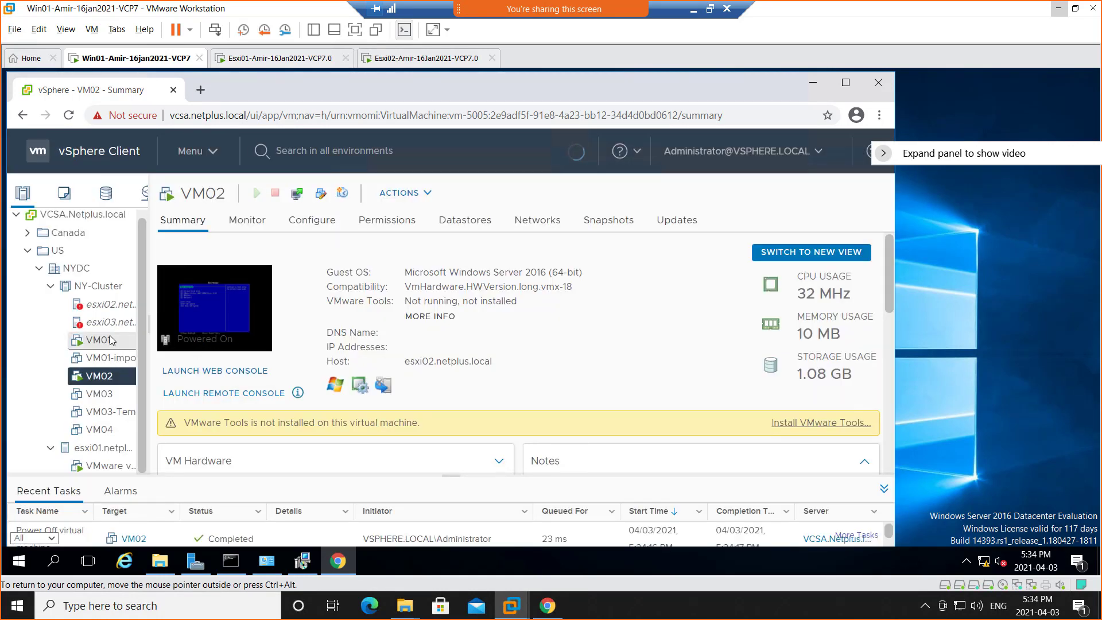
right_click(111, 340)
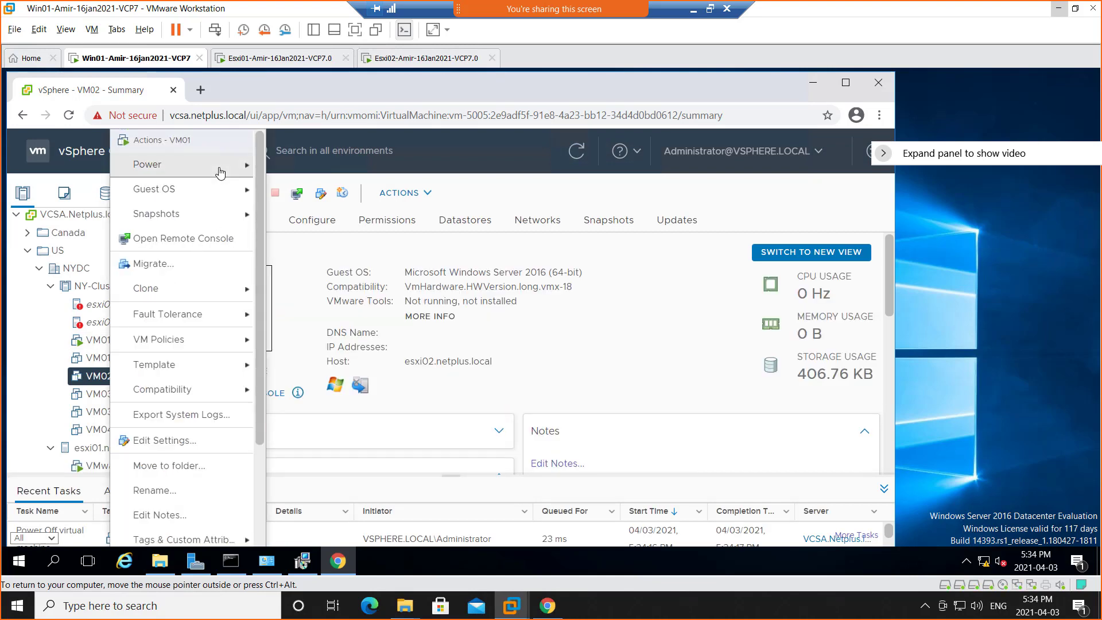
mouse_move(221, 168)
left_click(350, 206)
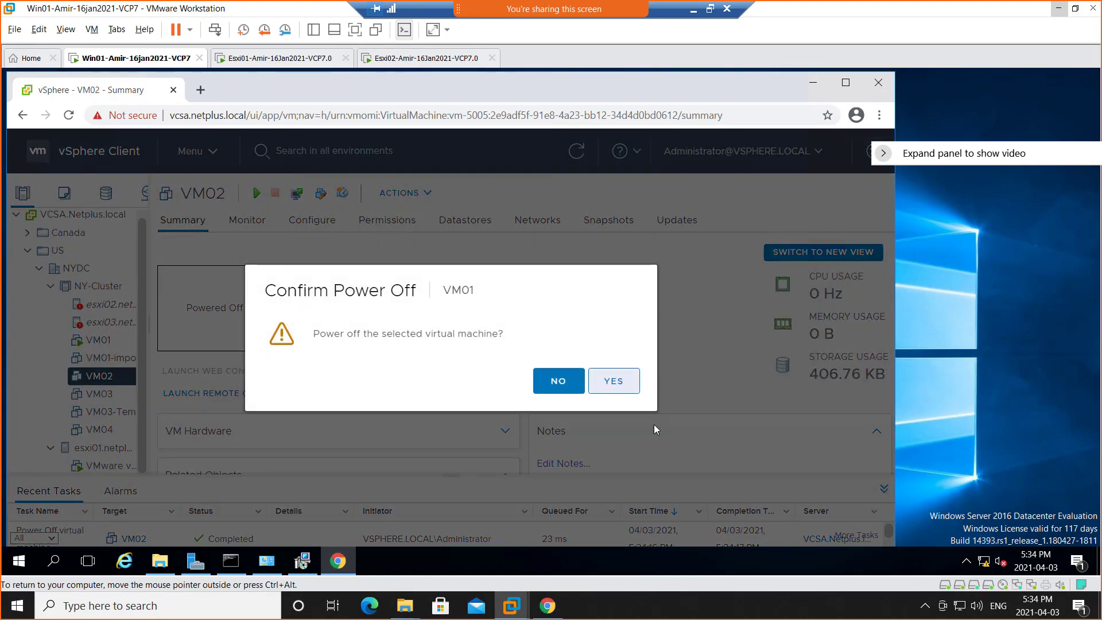
left_click(620, 387)
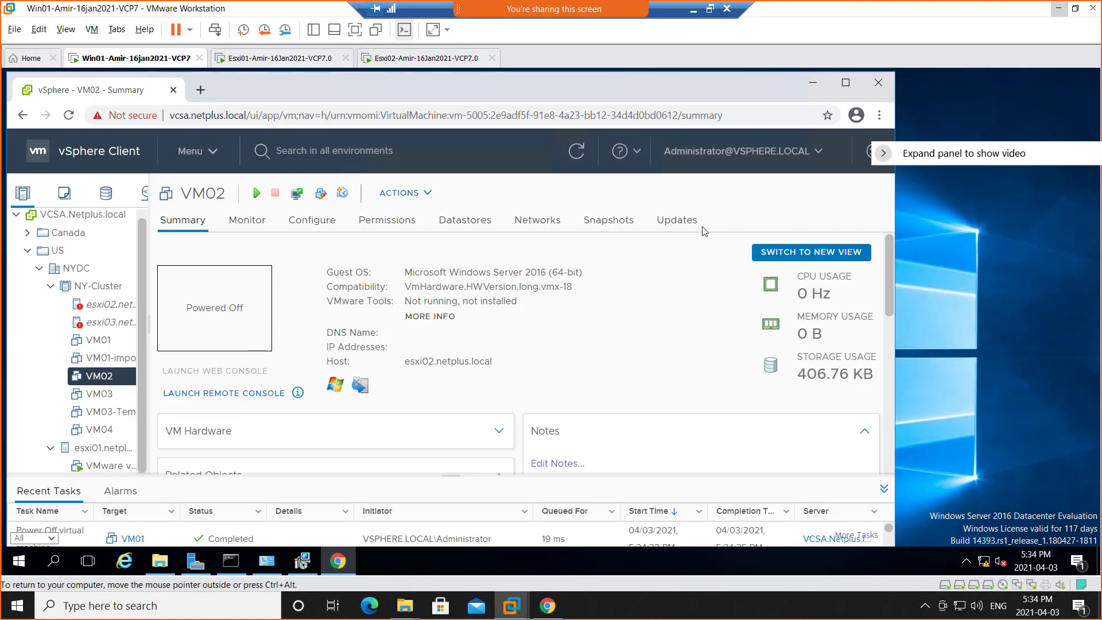
Review the issues, tasks and events recorded for host esxi02.netplus.local in a maximized browser window.
left_click(103, 310)
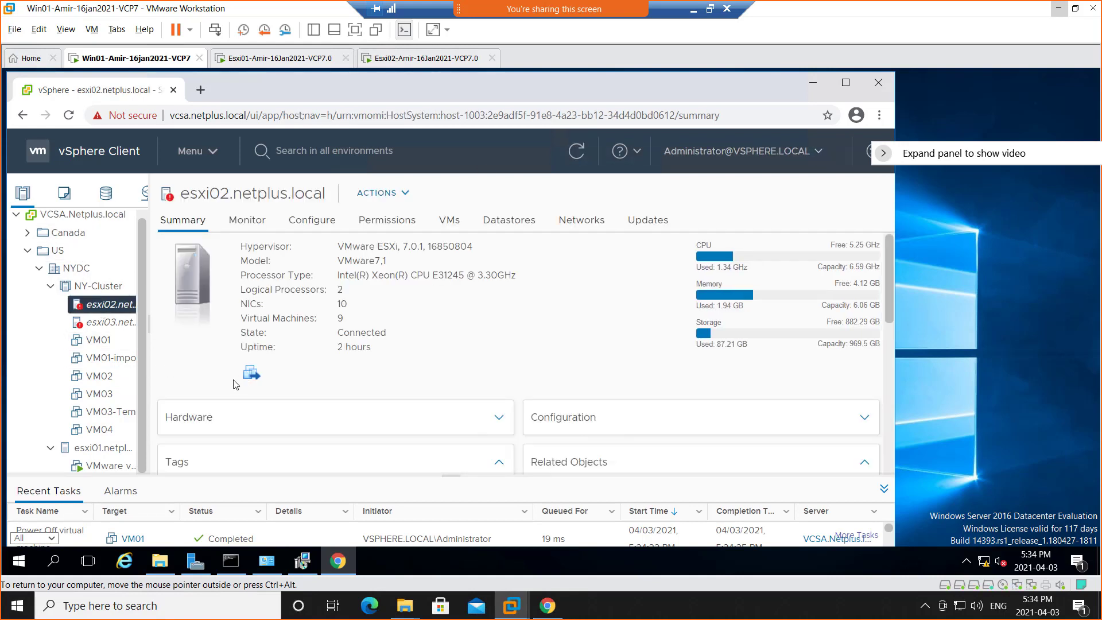
left_click(235, 223)
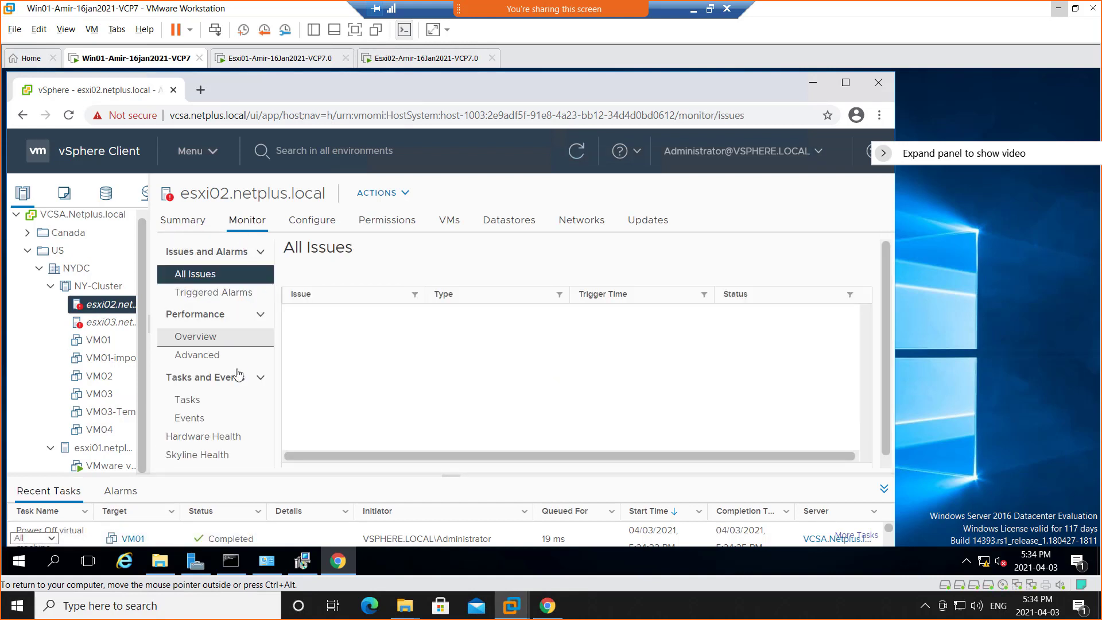
left_click(847, 84)
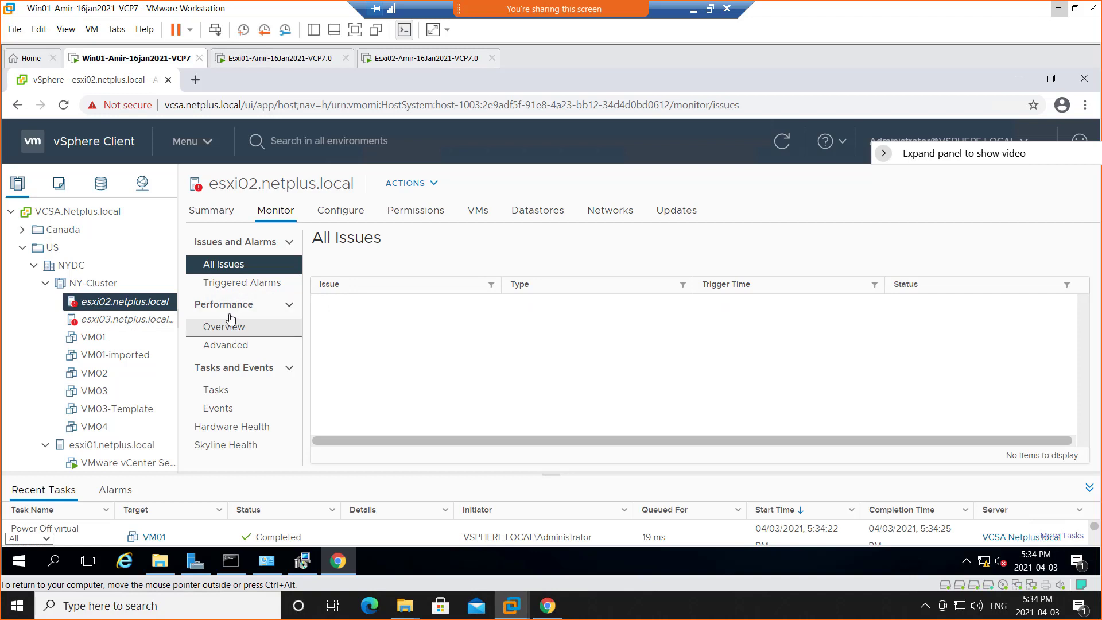
left_click(229, 395)
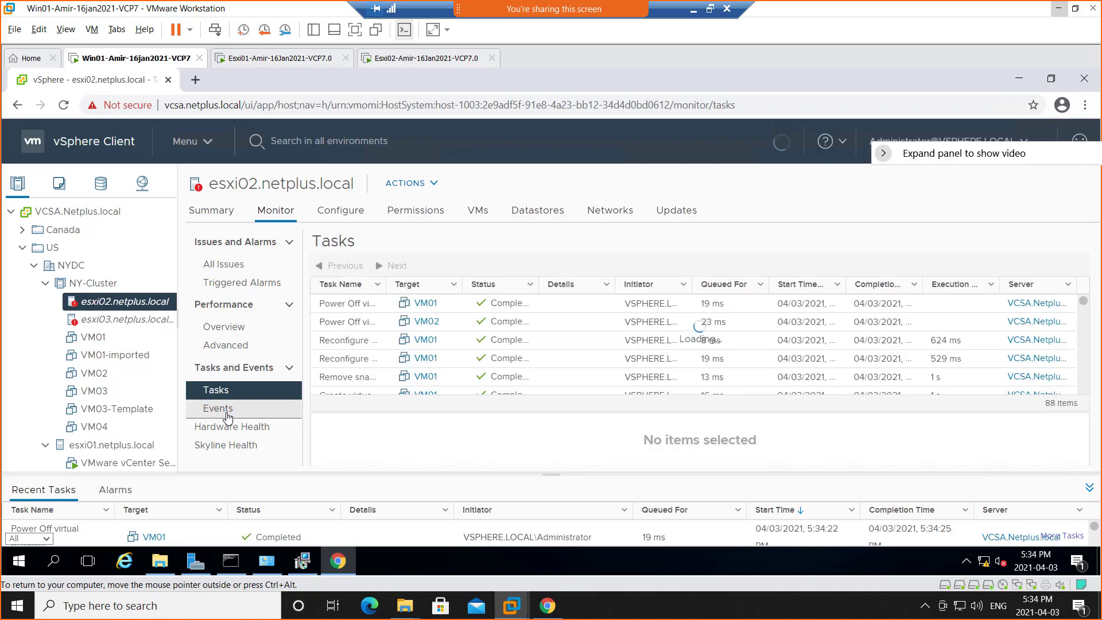
left_click(227, 414)
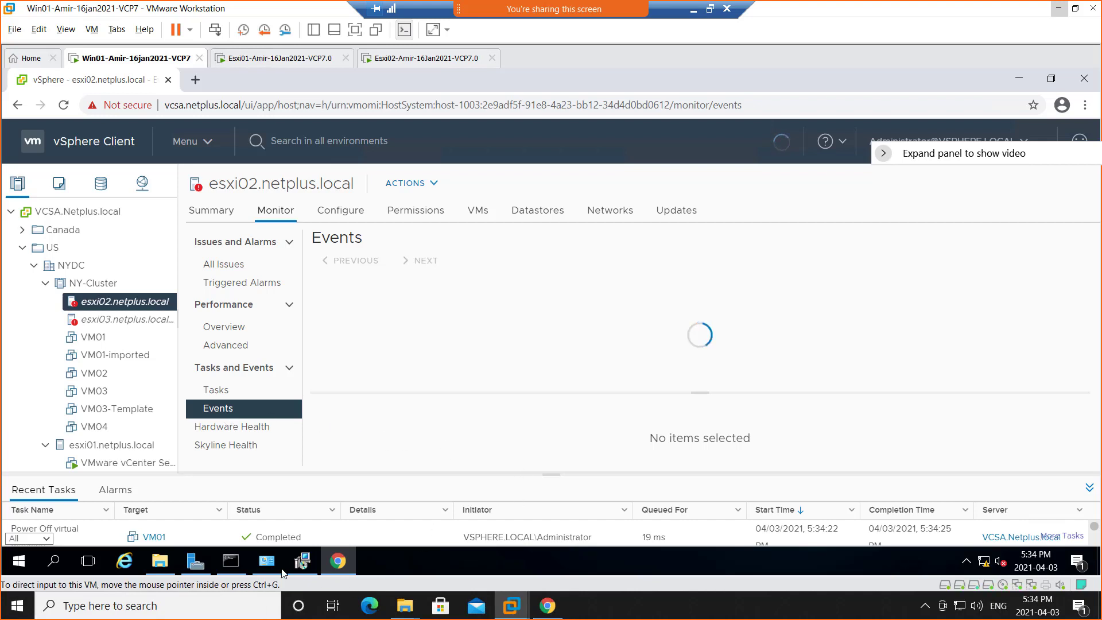
Check the converter installation's progress, close Chrome on Win01 and bring the installer window back into view.
left_click(301, 562)
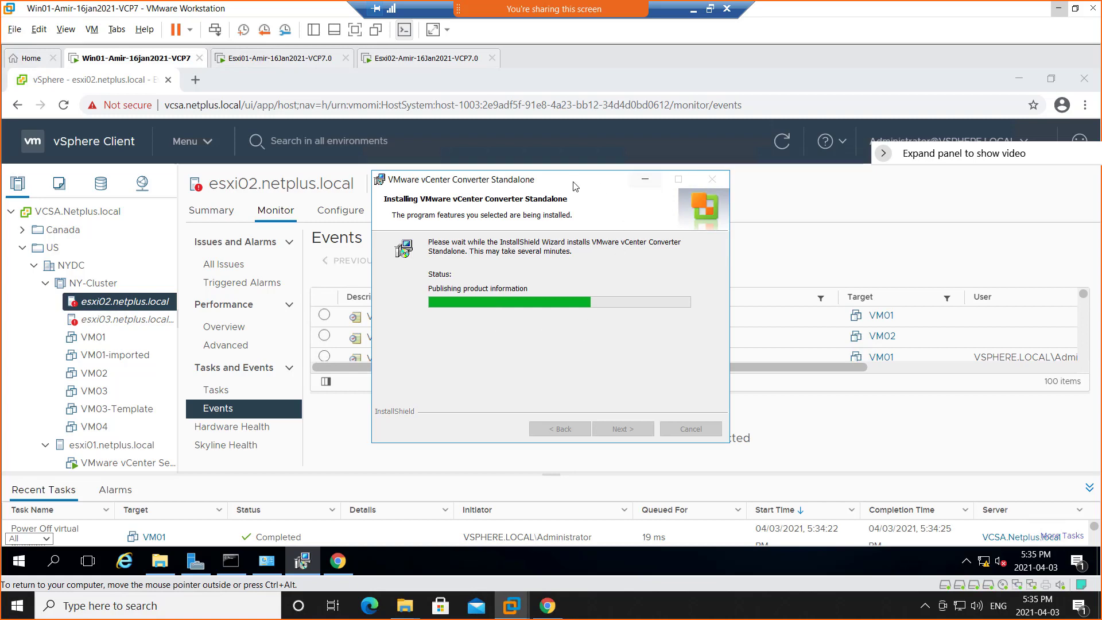
mouse_move(574, 184)
left_mouse_down()
mouse_move(1031, 240)
mouse_move(380, 182)
mouse_move(561, 192)
left_mouse_up()
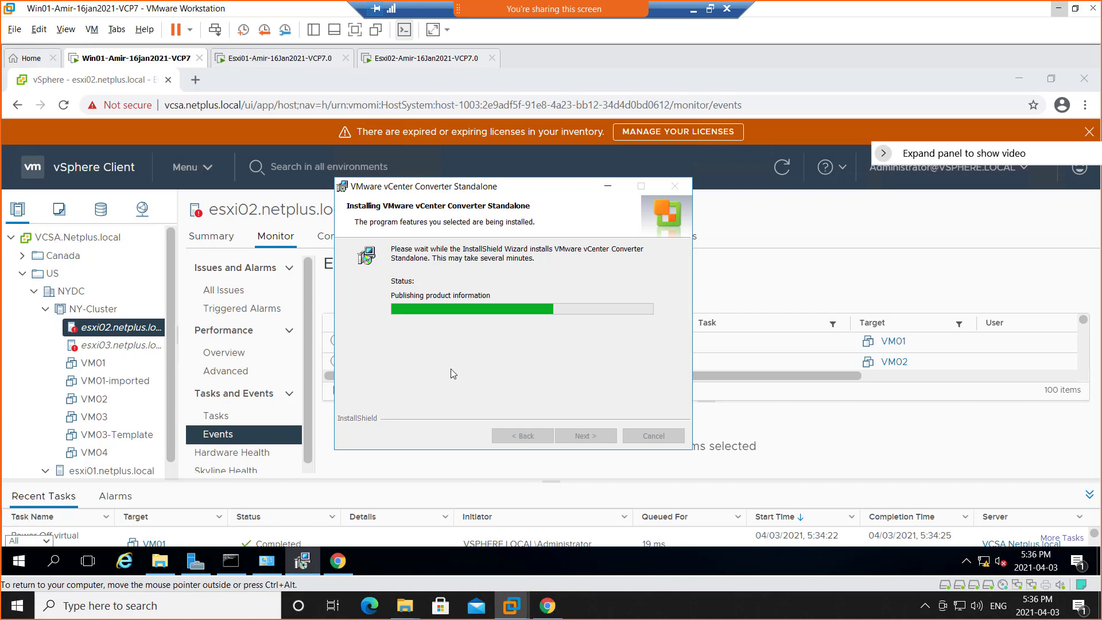
left_click(608, 186)
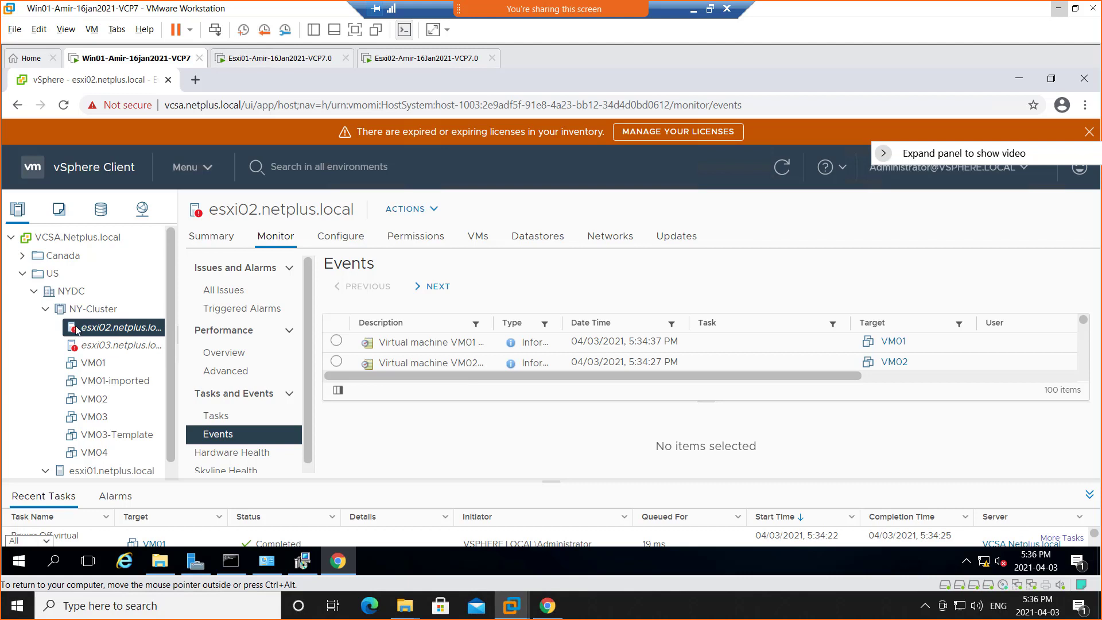
left_click(781, 171)
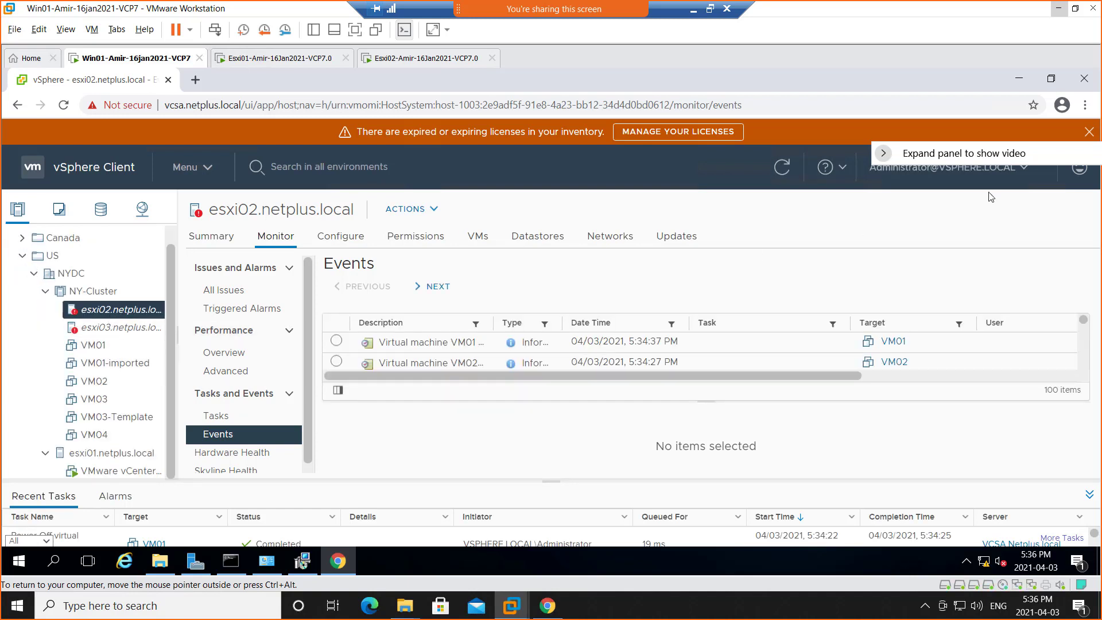
left_click(1085, 79)
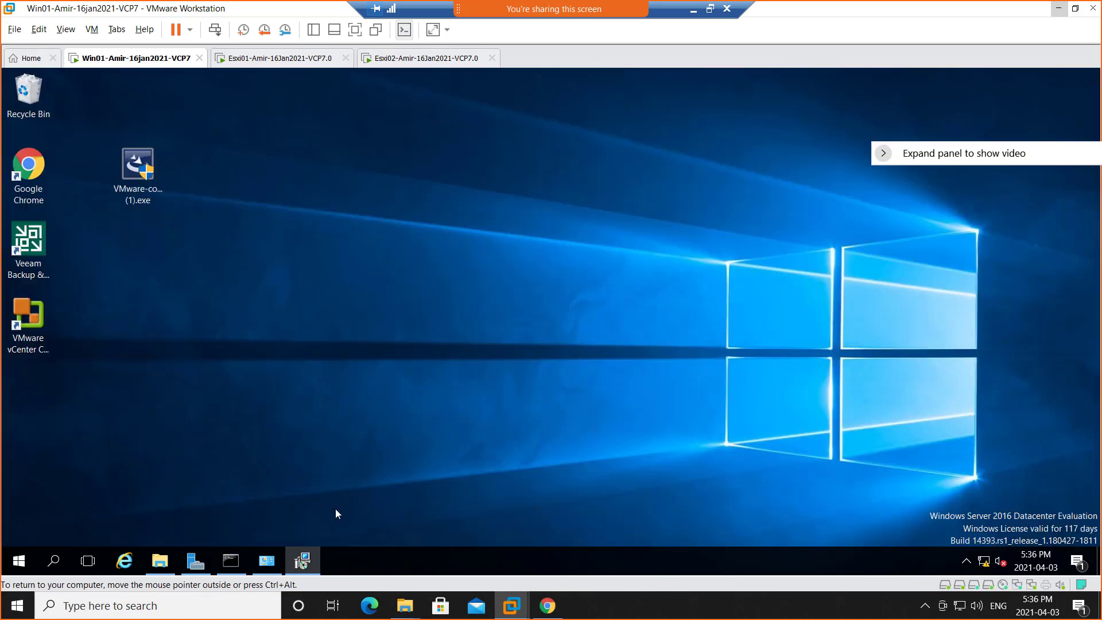
left_click(310, 560)
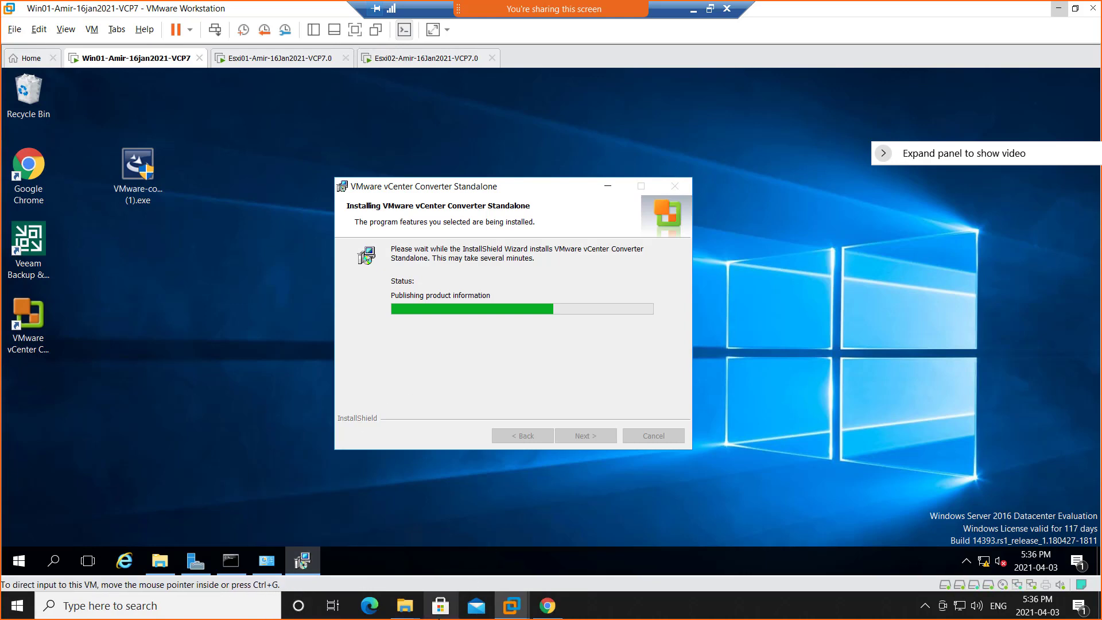
Copy VMware-converter-en-6.0.0-2716716.exe from Vmware_SOFT on the host into the Downloads folder on Win01.
mouse_move(405, 606)
left_click(533, 548)
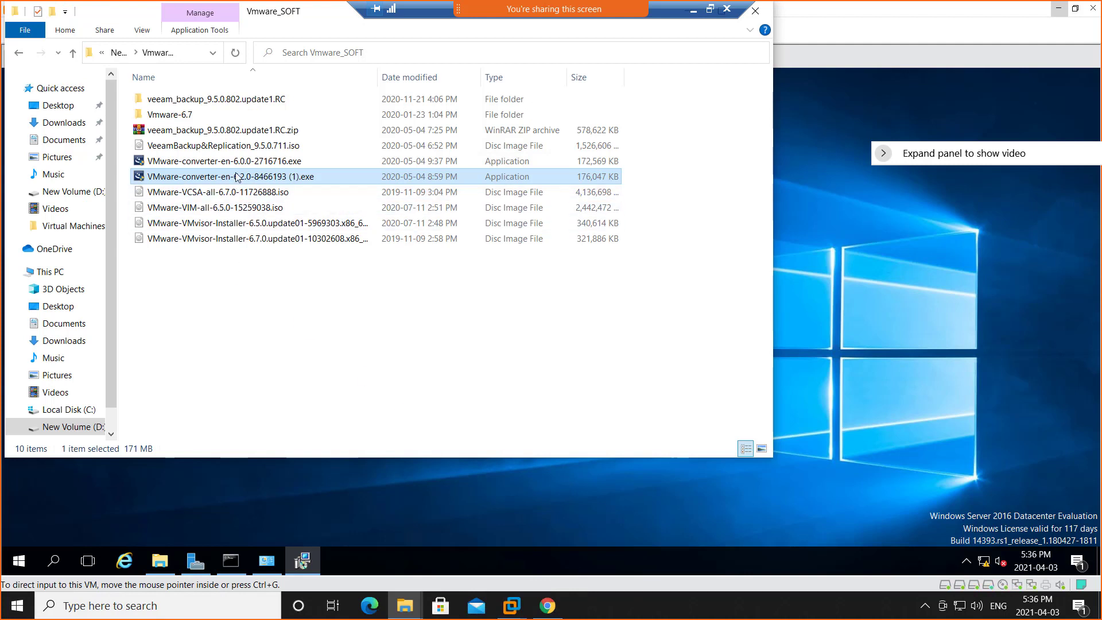
left_click(249, 165)
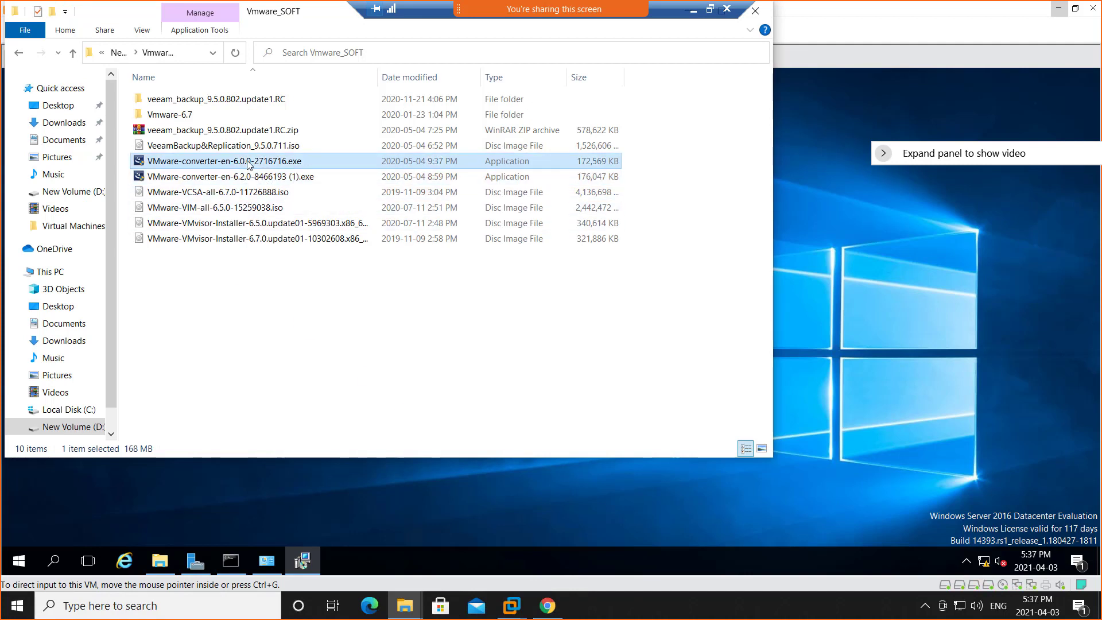
right_click(249, 164)
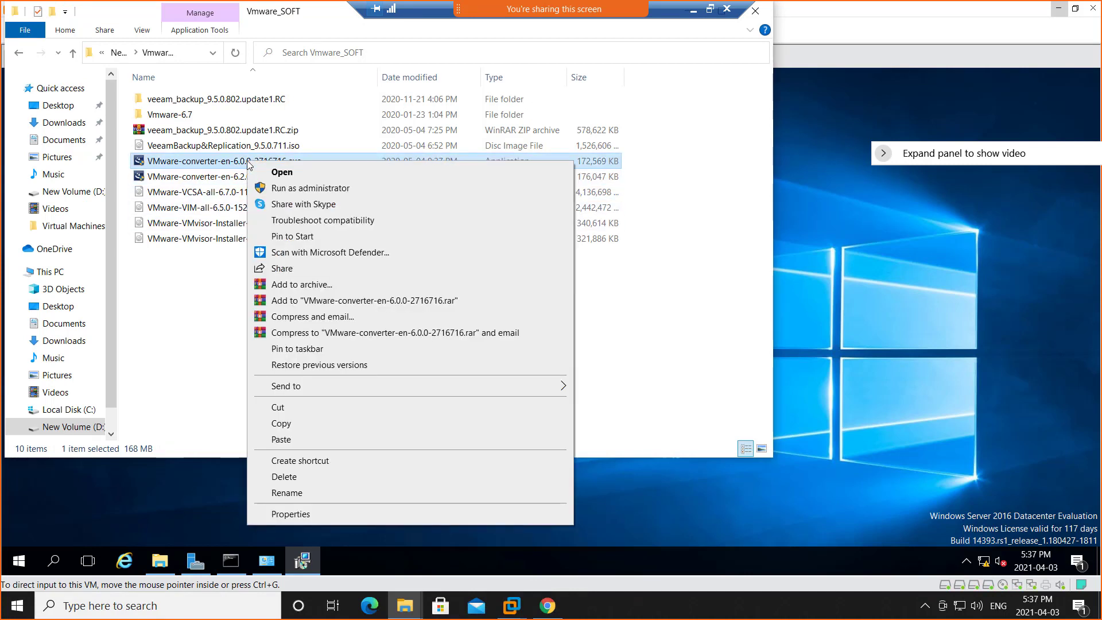
left_click(303, 427)
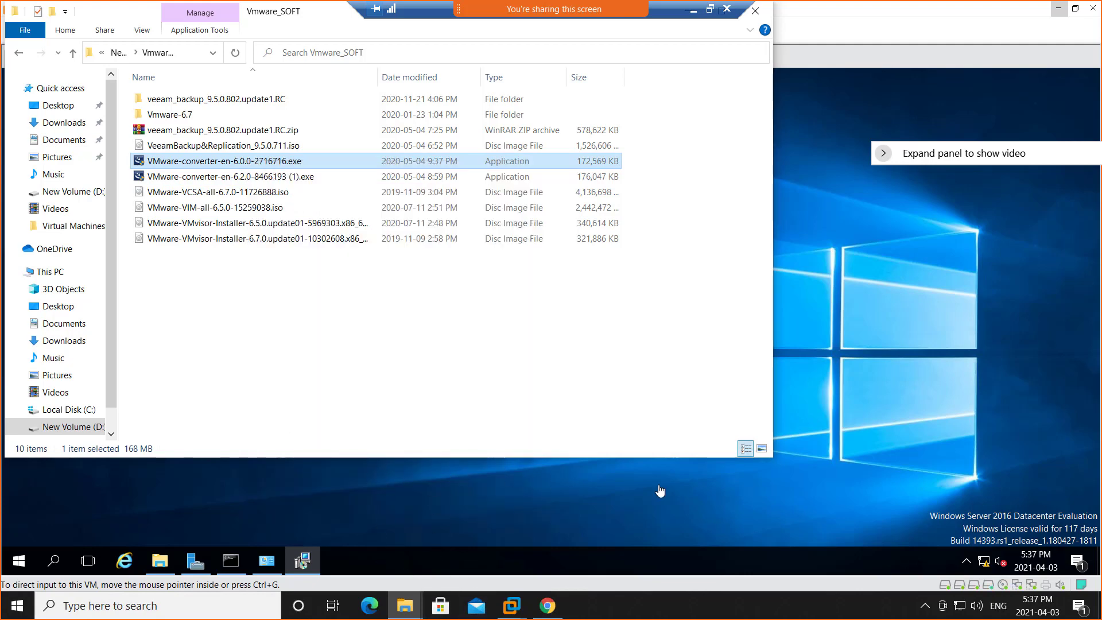
left_click(922, 358)
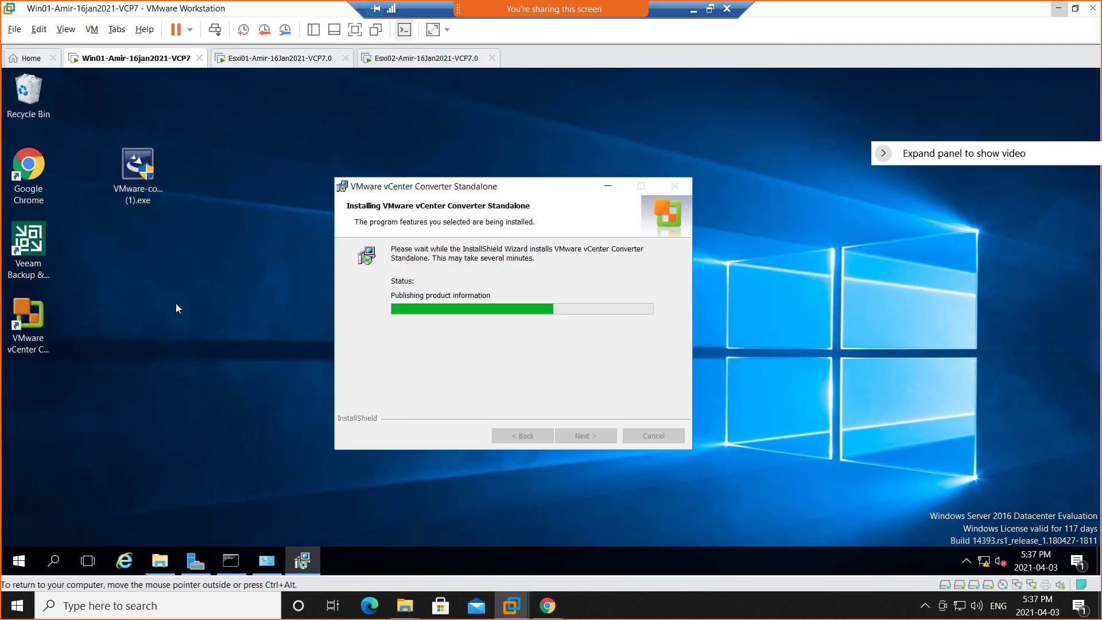
left_click(160, 564)
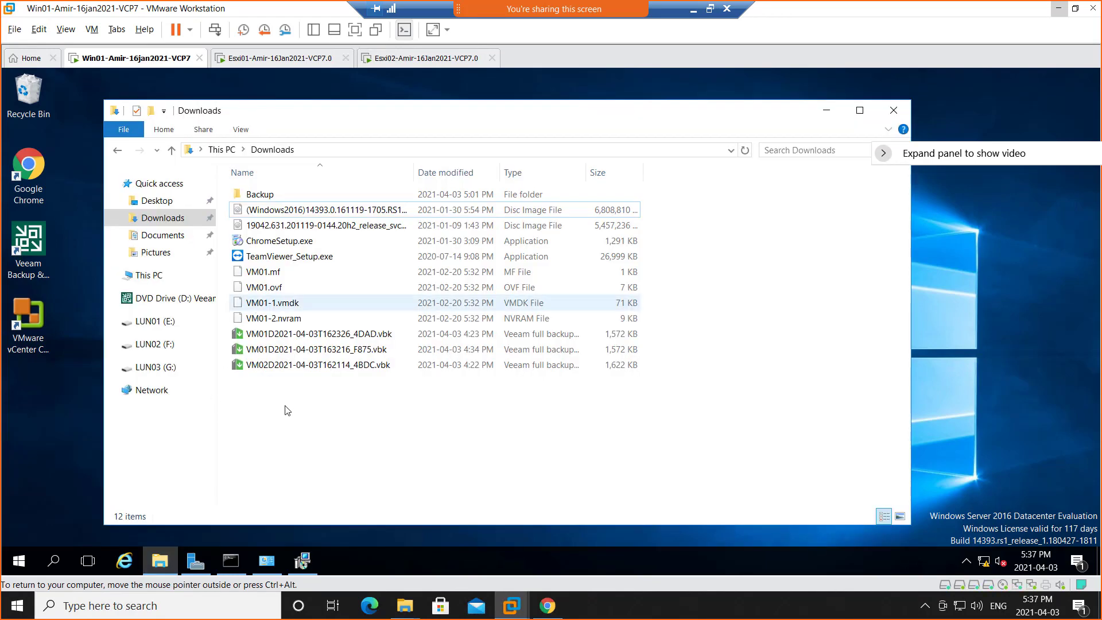
right_click(287, 410)
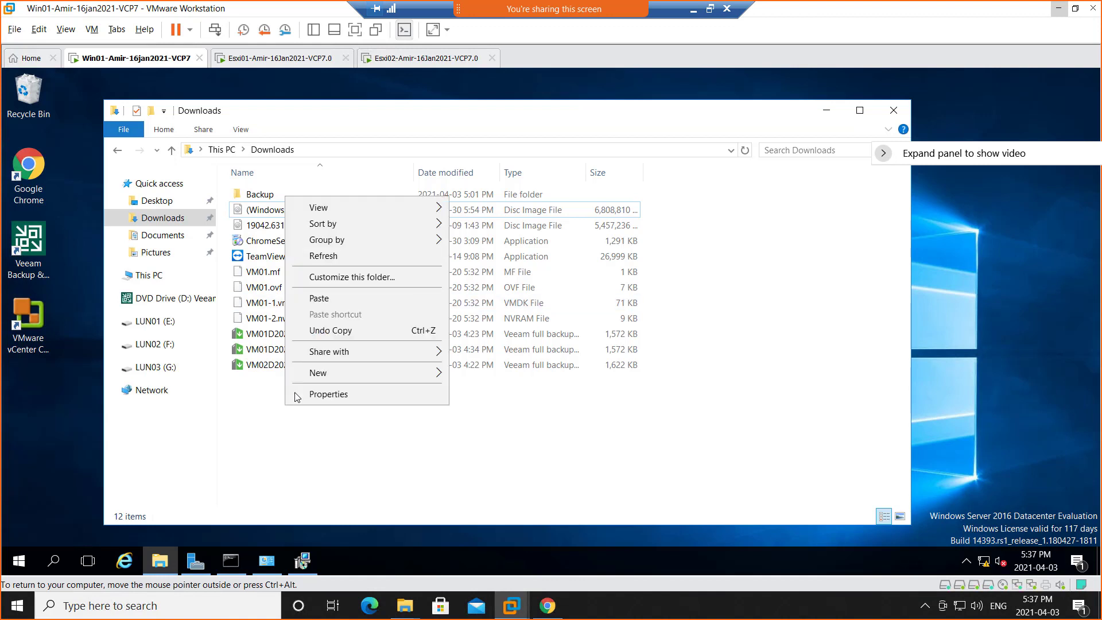
left_click(325, 301)
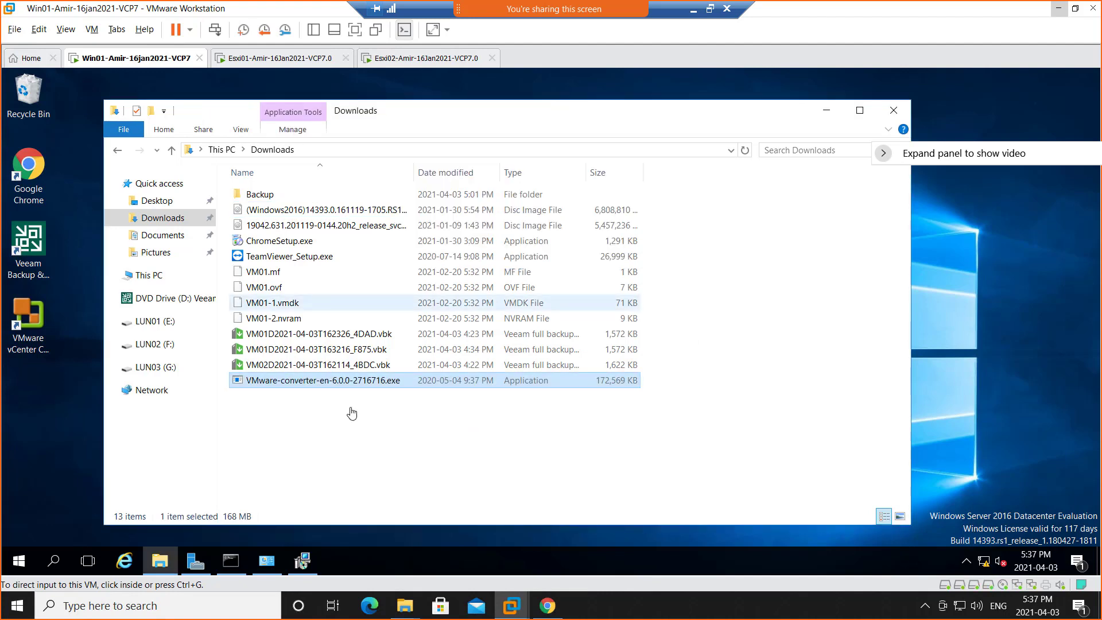
left_click(828, 115)
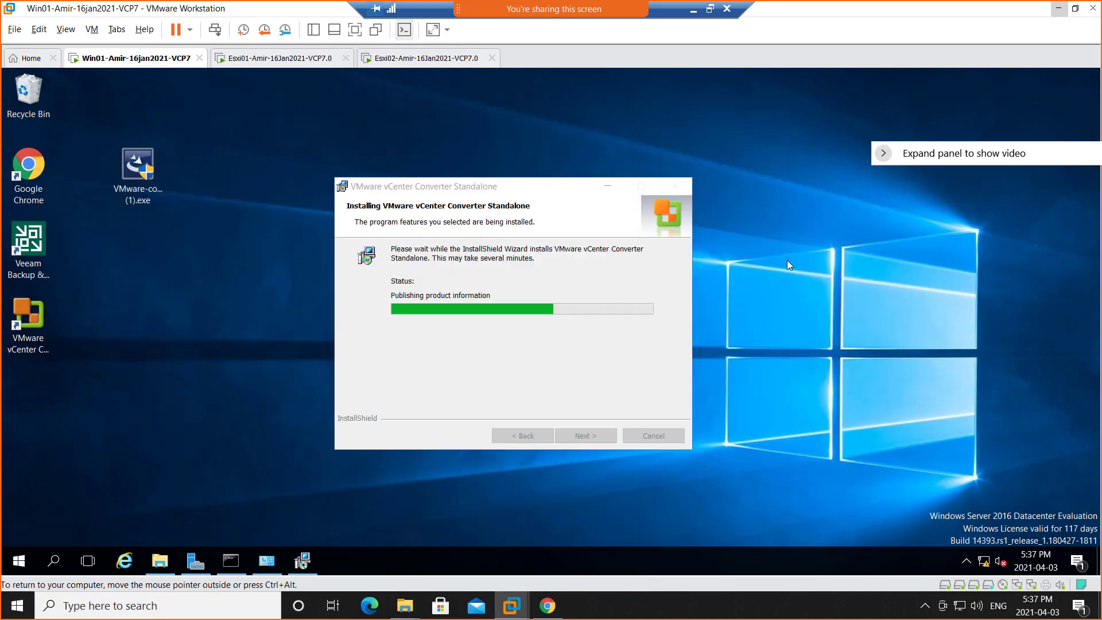
Open Task Manager on Win01 and arrange it side by side with the converter installer window.
right_click(611, 560)
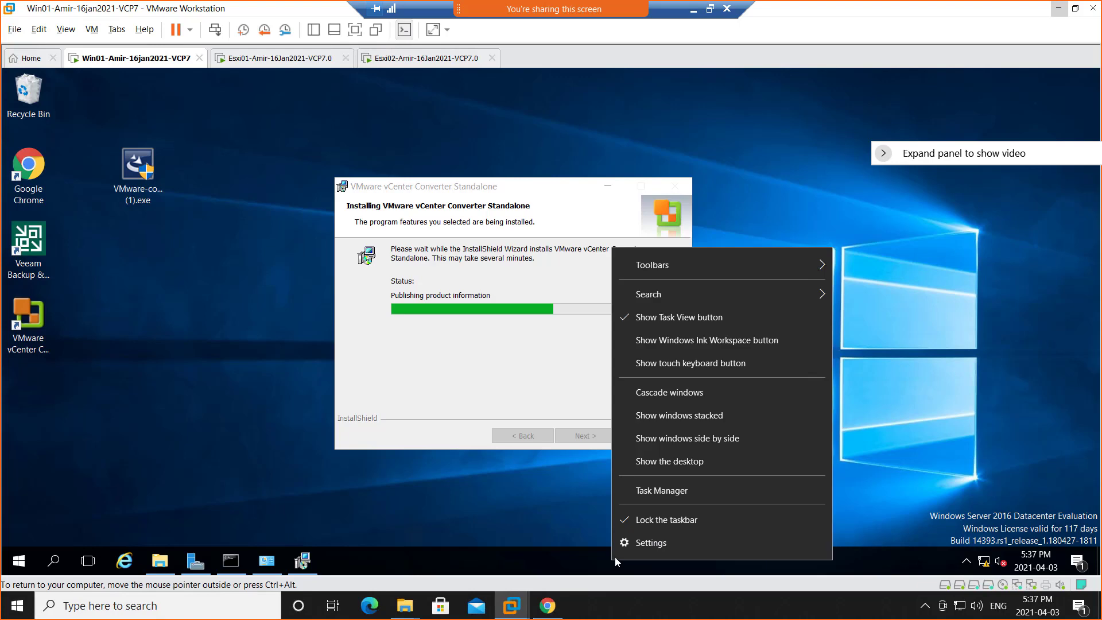
left_click(673, 491)
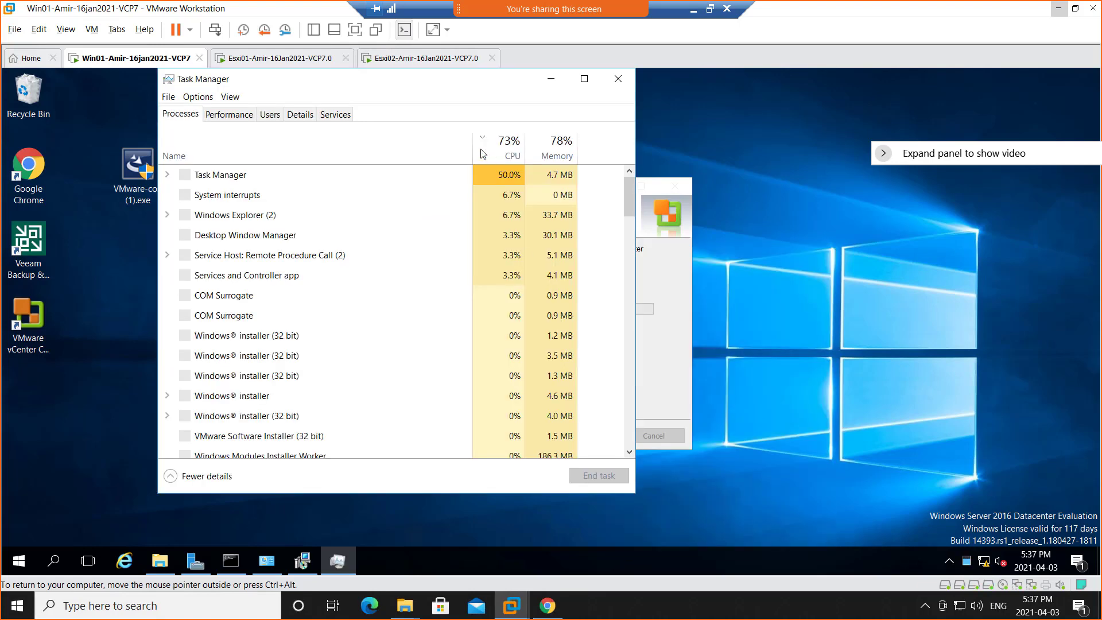
left_click_drag(399, 81, 806, 83)
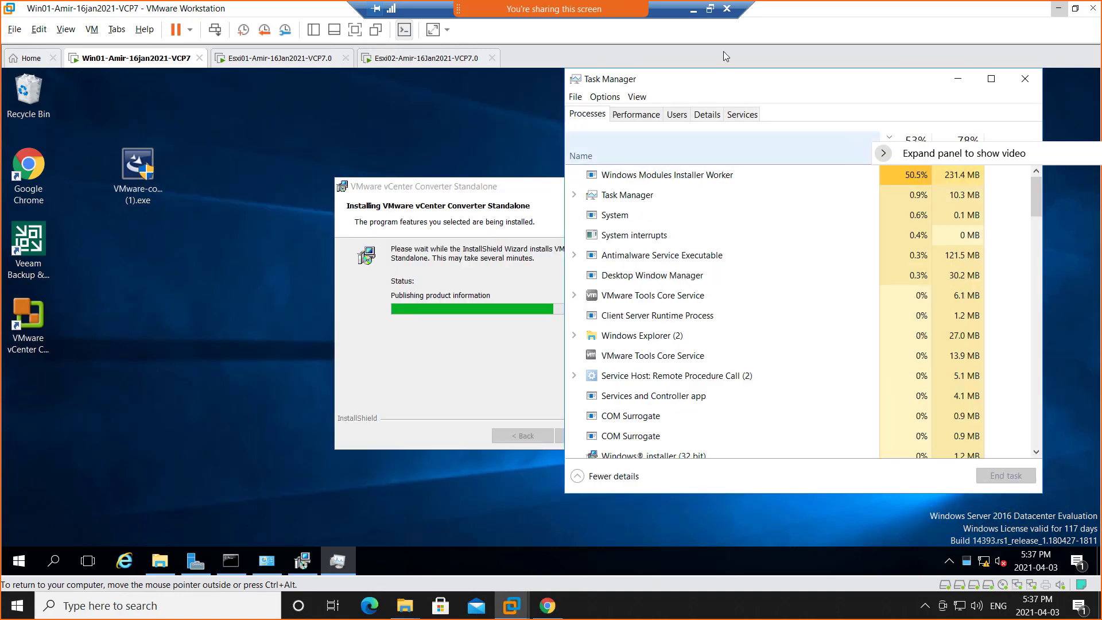
left_click_drag(527, 193, 241, 182)
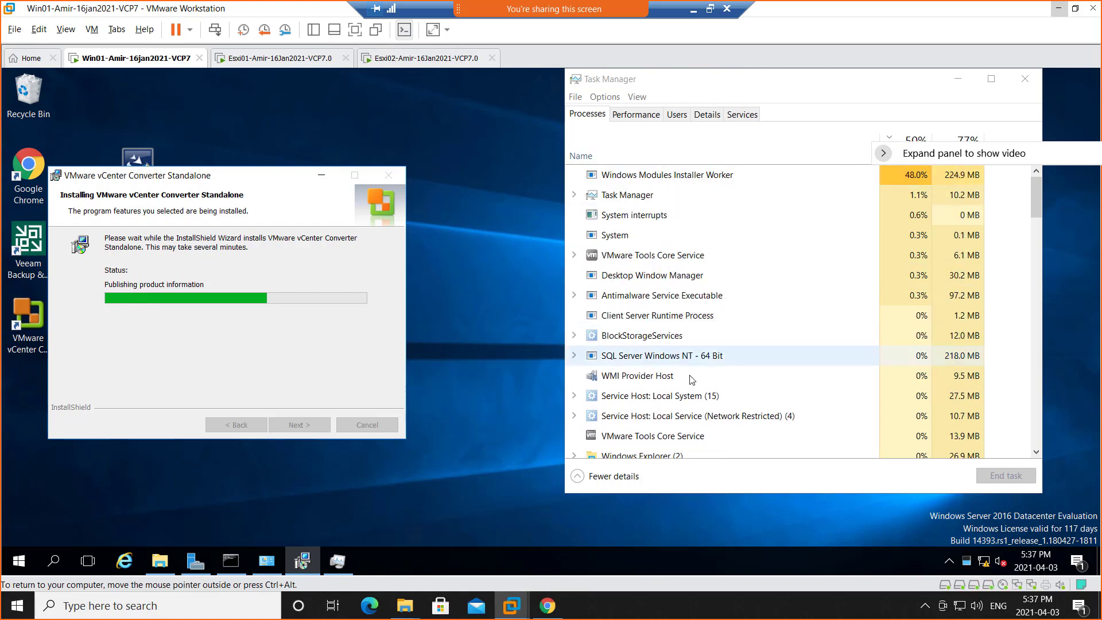
End the Veeam.Backup.Cdp.Service process on Win01.
left_click(624, 437)
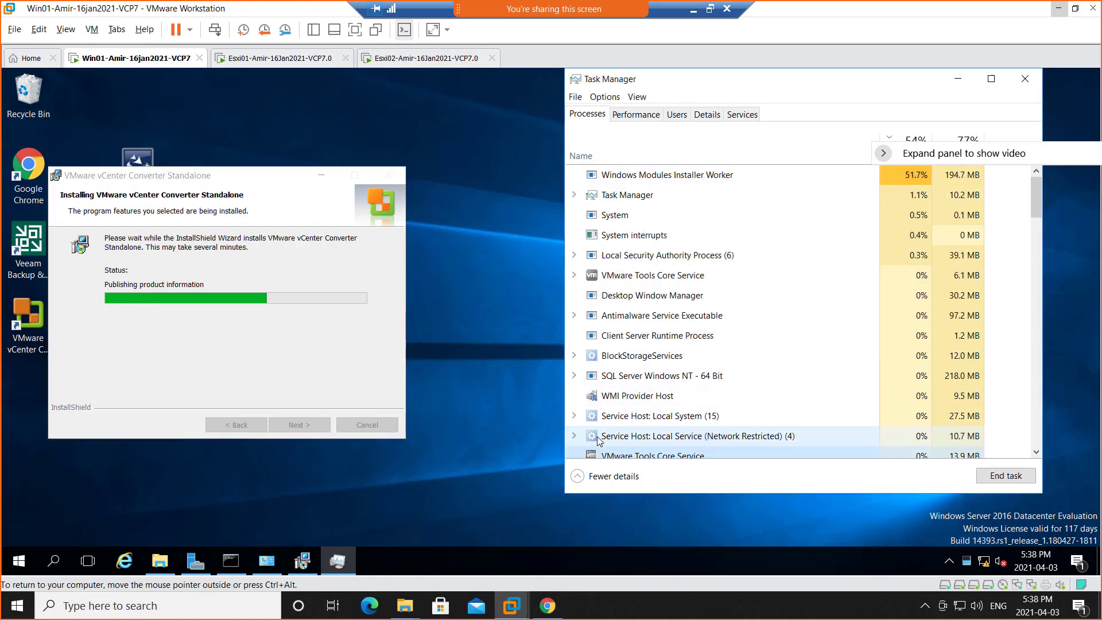
right_click(660, 279)
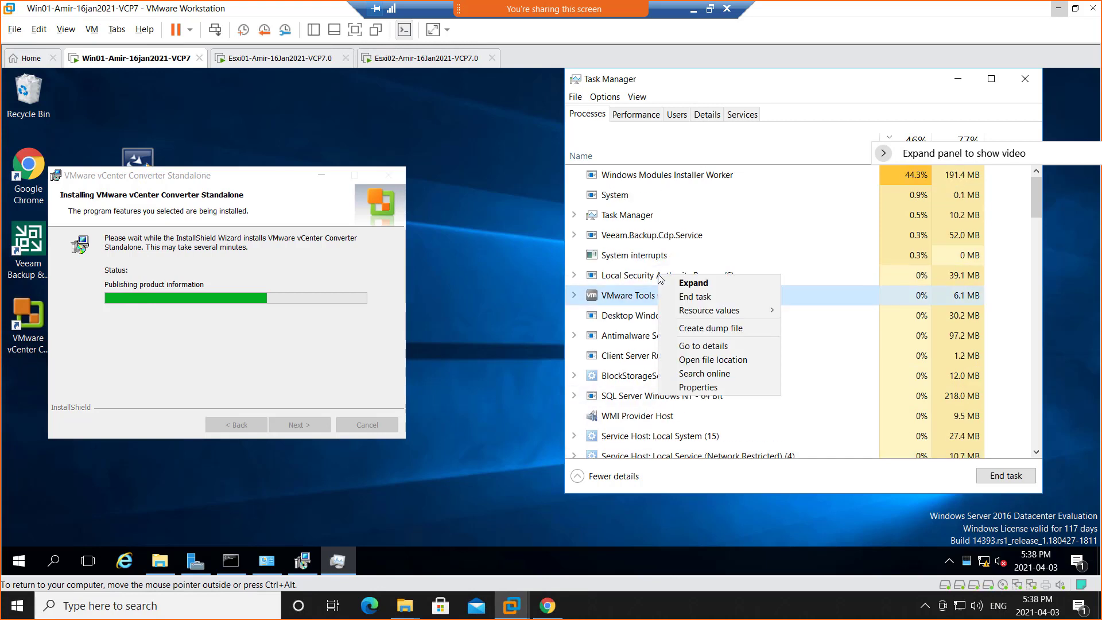
right_click(662, 236)
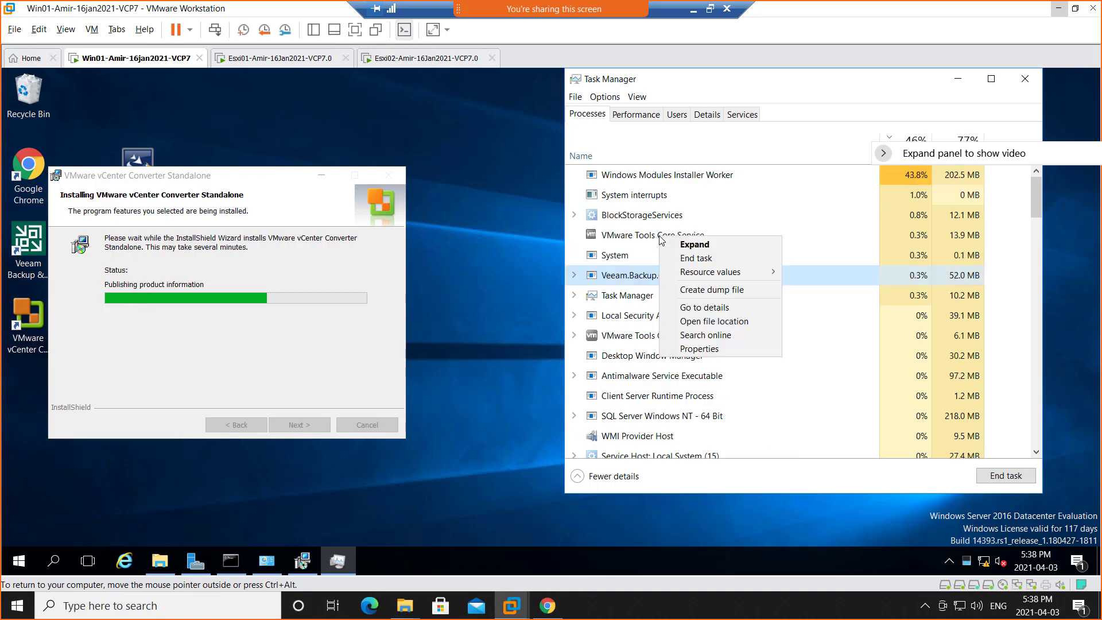
left_click(698, 260)
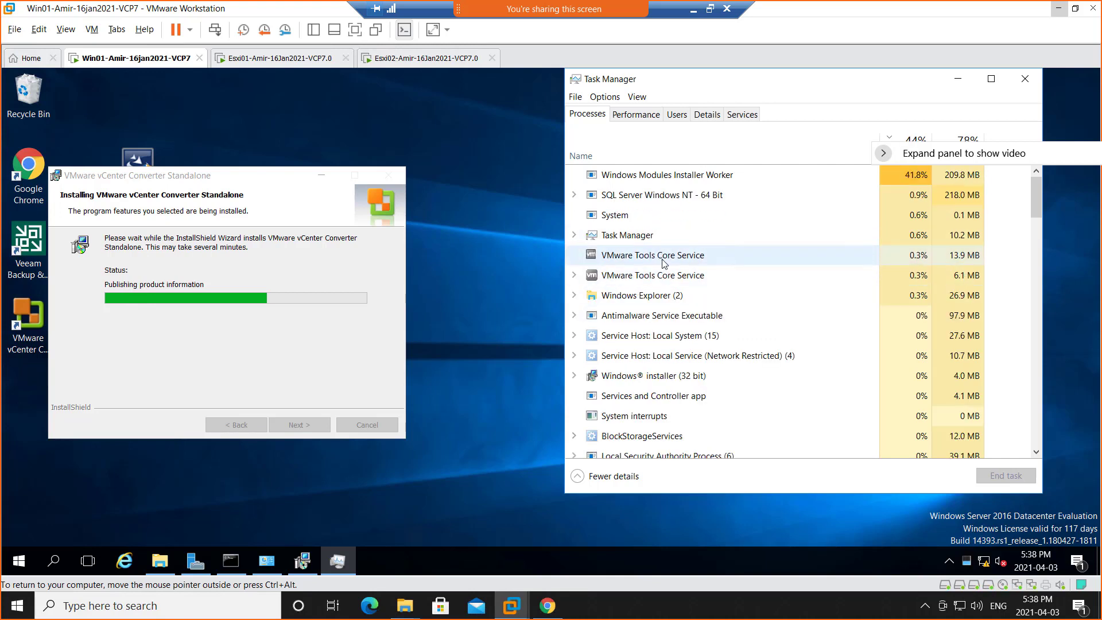
Sort the processes by highest CPU usage and end the VMware Tools Core Service that contains the VMware Tools service.
left_click(575, 276)
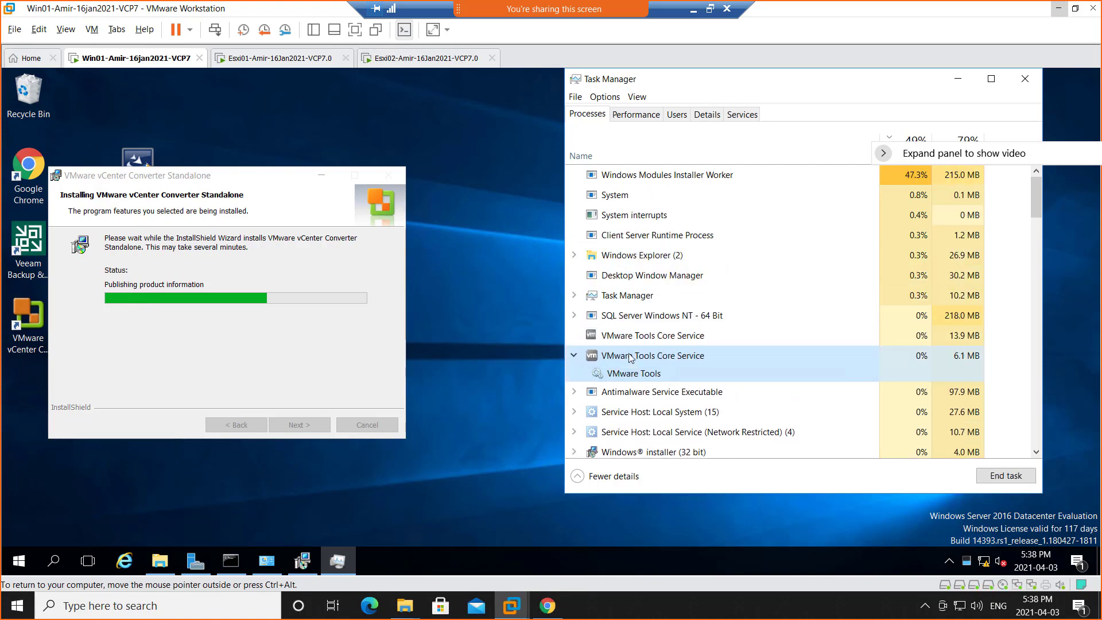
right_click(631, 358)
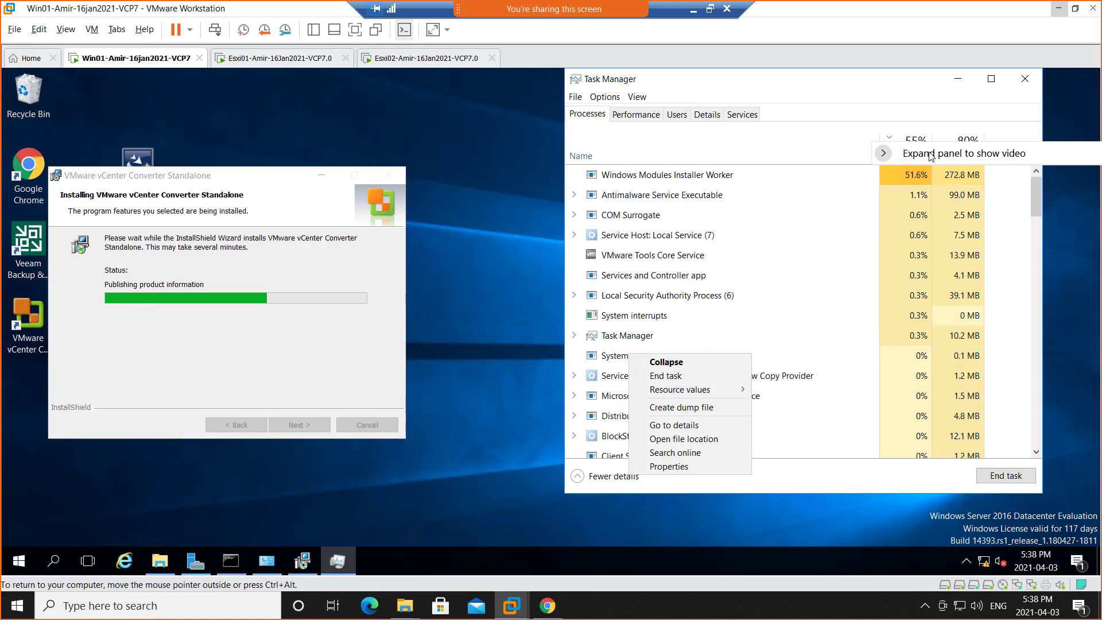
left_click(907, 156)
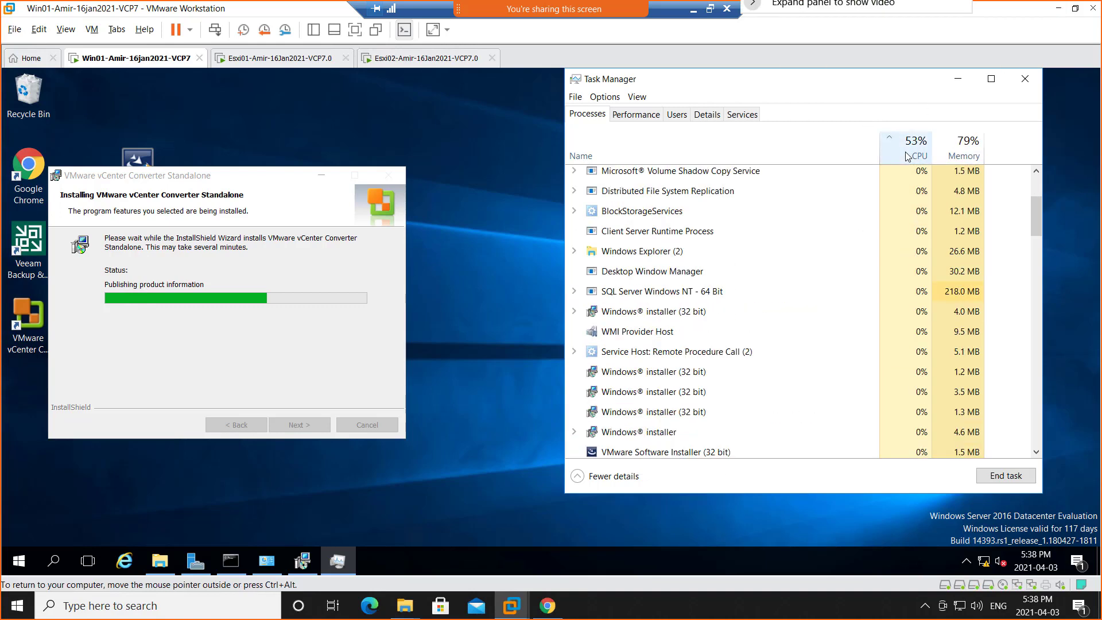
left_click(907, 156)
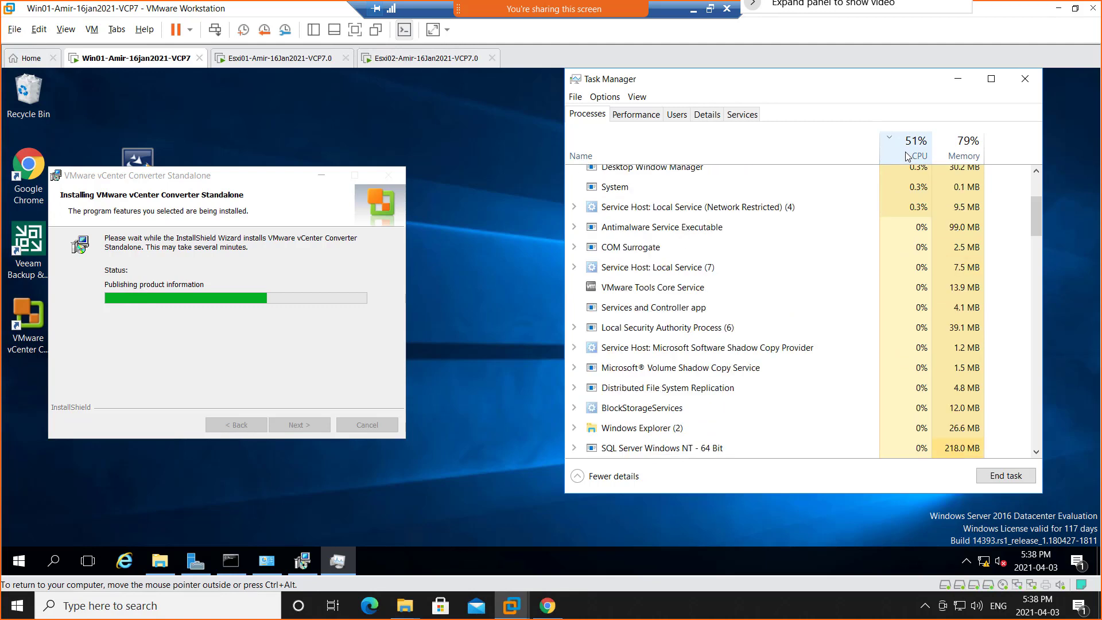
left_click(1036, 190)
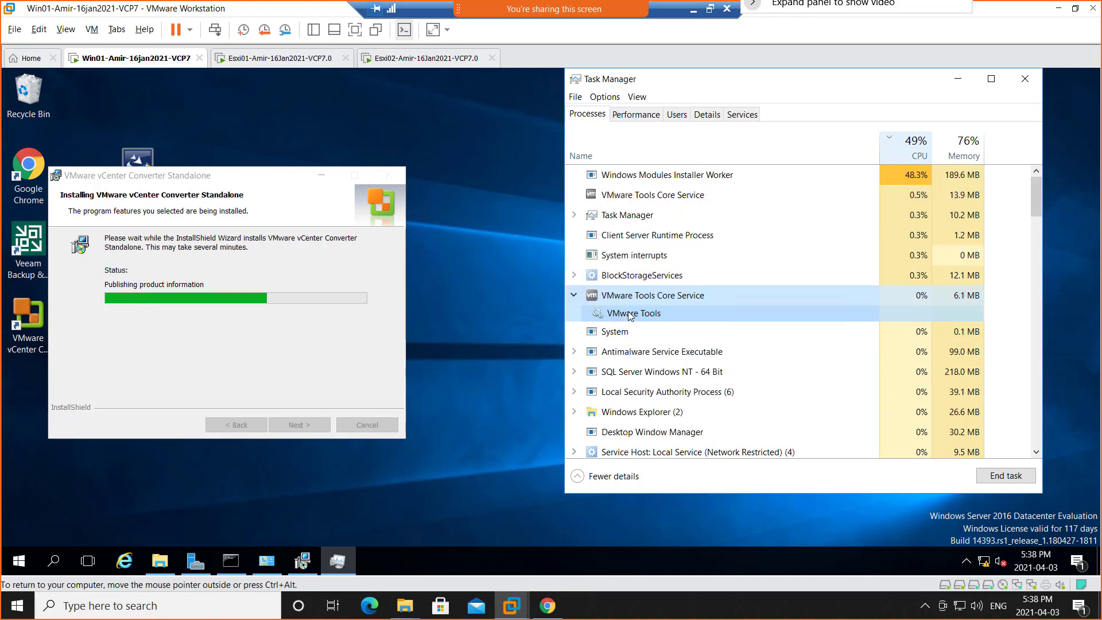
right_click(630, 315)
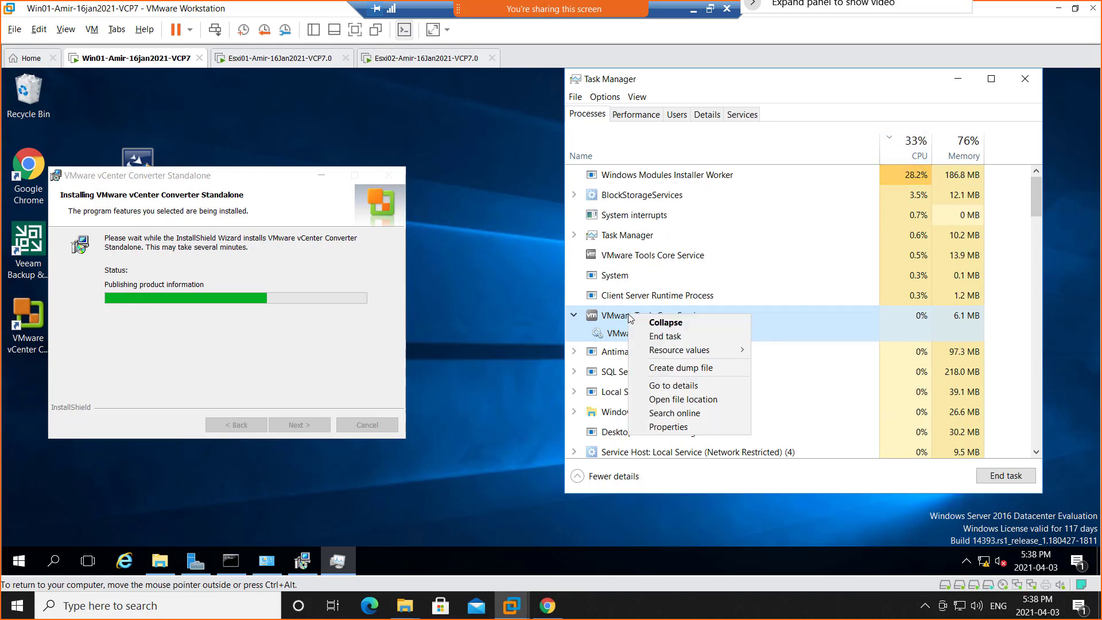
left_click(657, 336)
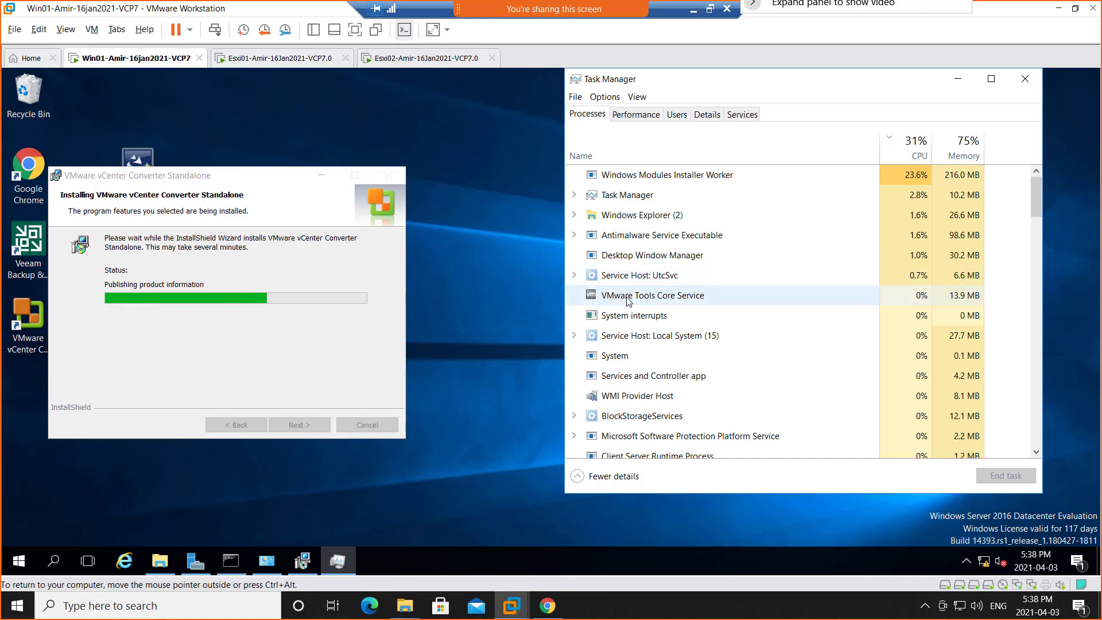
End the remaining VMware Tools Core Service process on Win01.
right_click(627, 297)
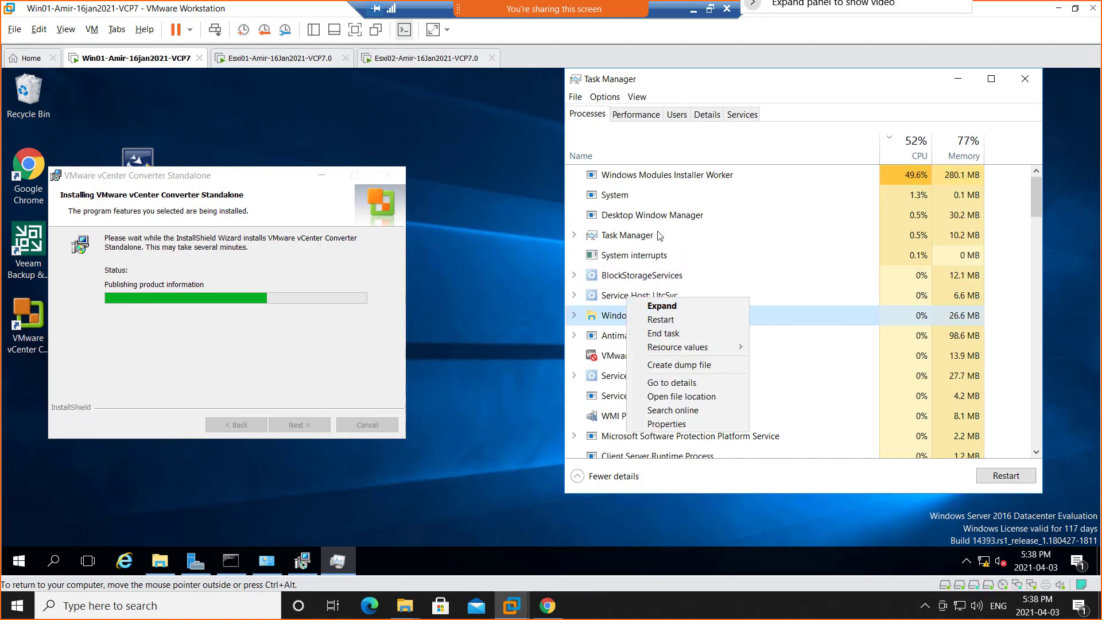
left_click(658, 235)
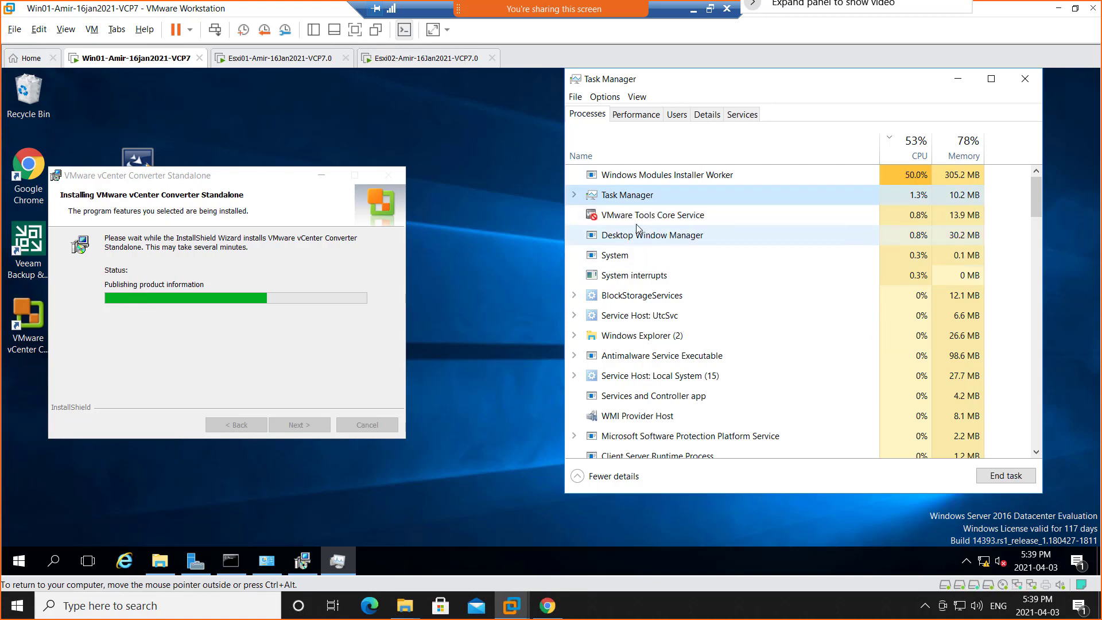
right_click(636, 224)
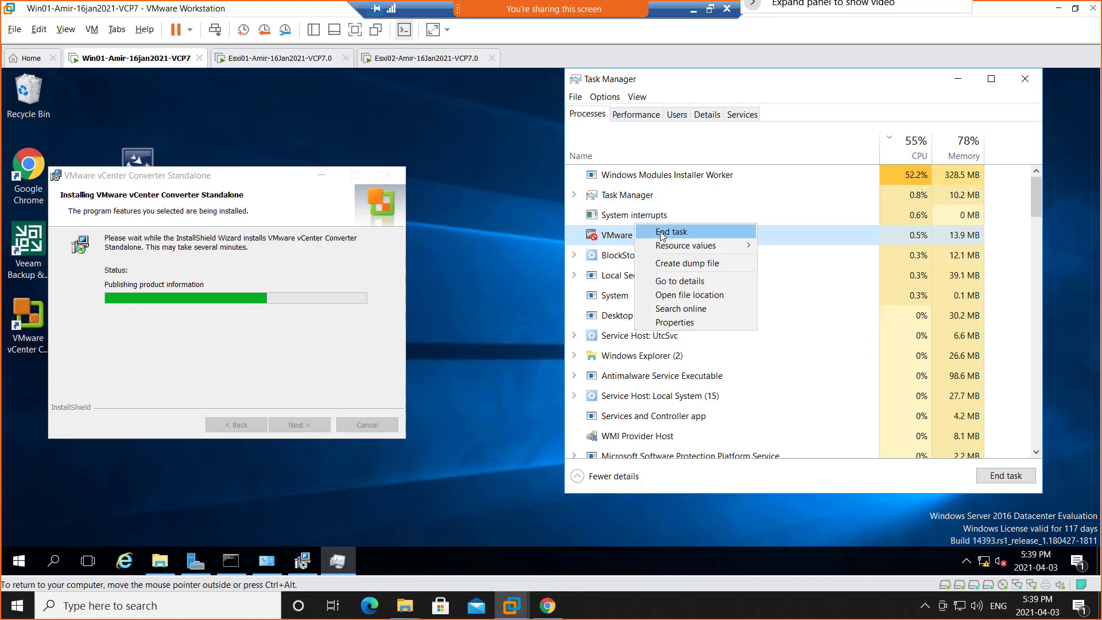
left_click(671, 231)
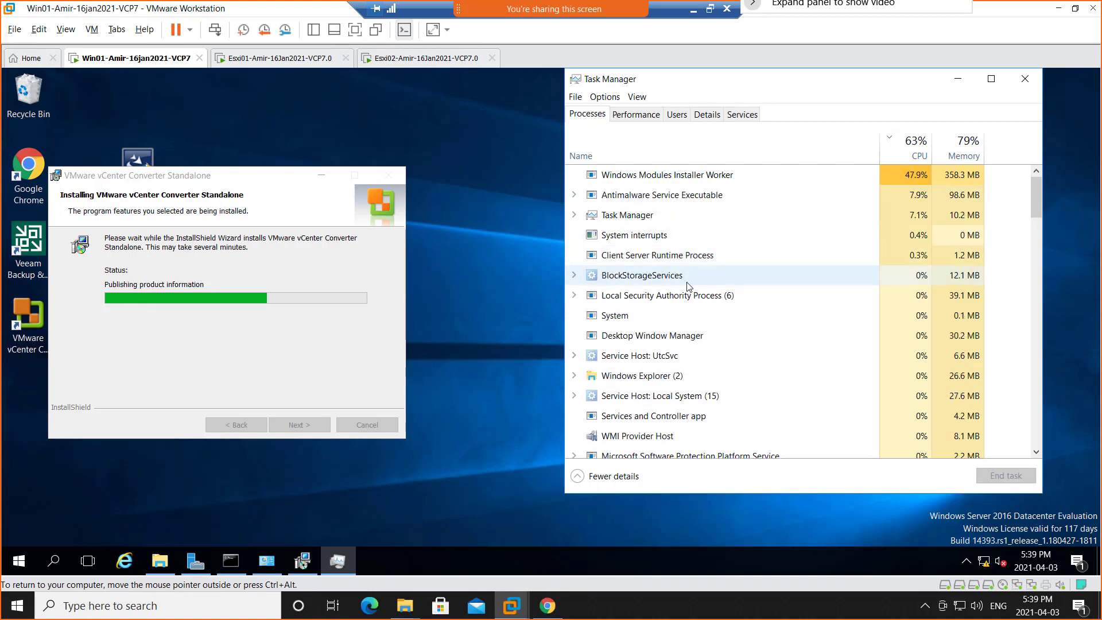
Close Task Manager on Win01 and bring the vCenter Converter Standalone installer window back into view.
left_click(323, 178)
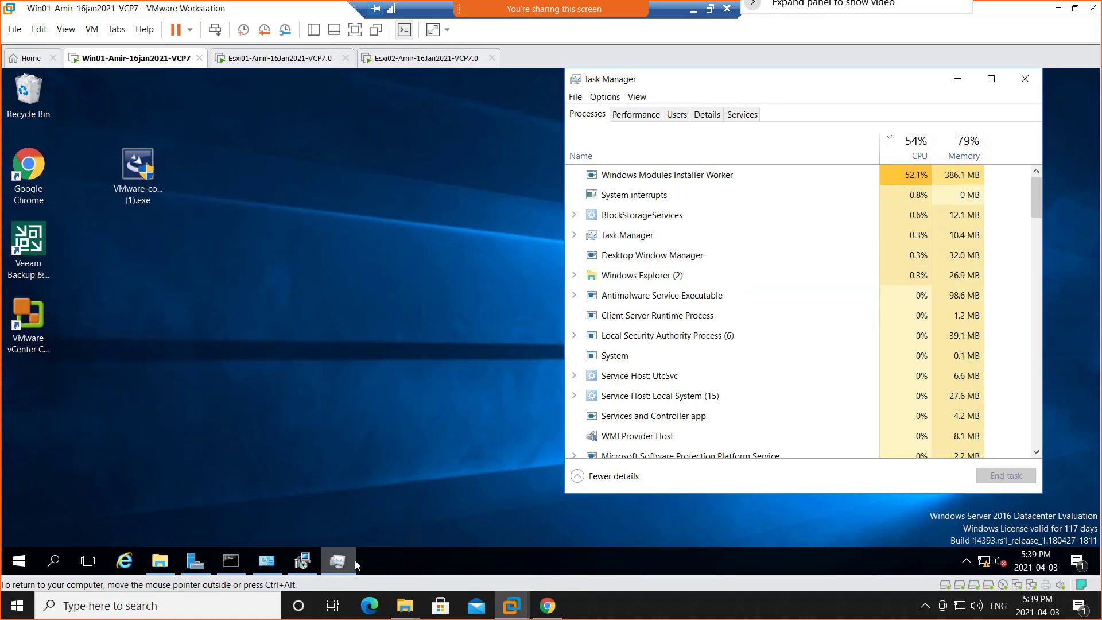
left_click(347, 561)
left_click(337, 562)
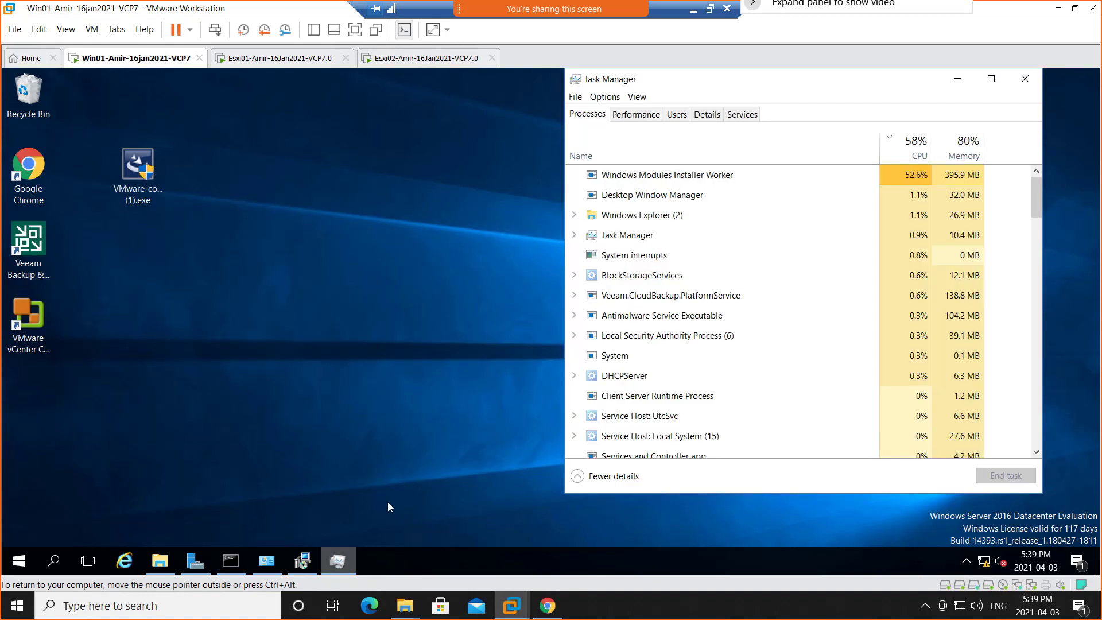
left_click(1025, 79)
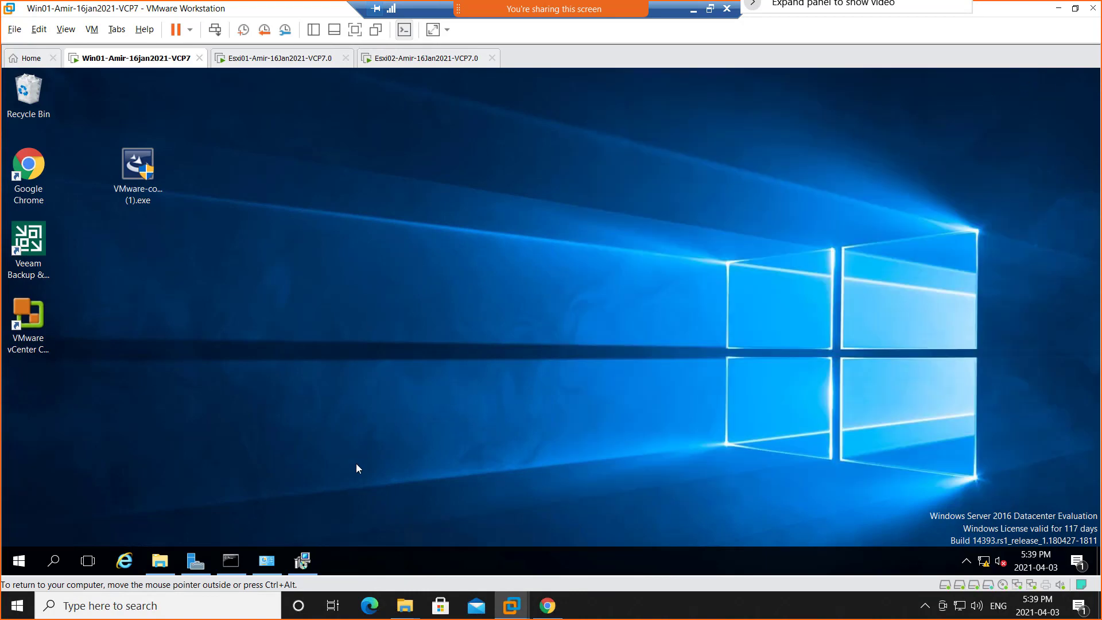
left_click(303, 561)
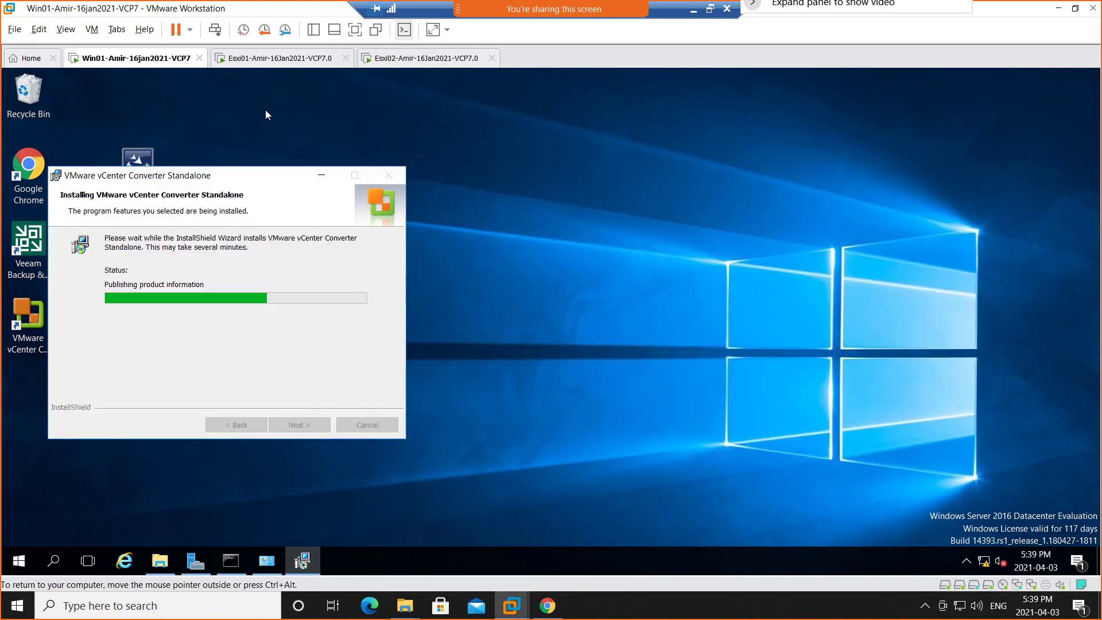
Try to shut down the guest operating system of the Win01 virtual machine and dismiss the resulting message.
right_click(143, 65)
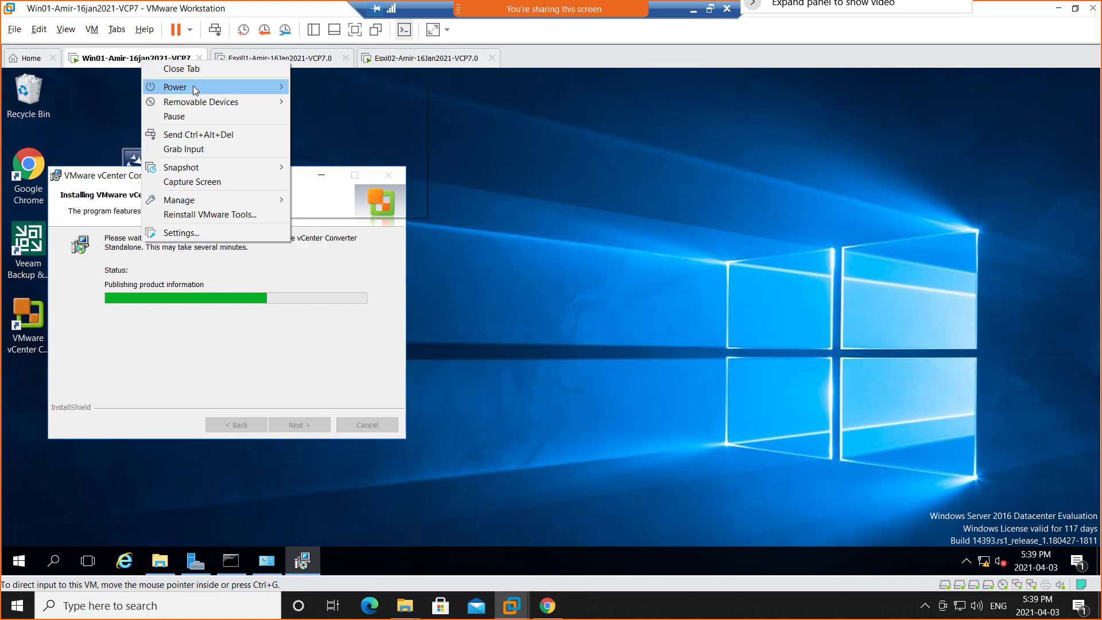
mouse_move(193, 86)
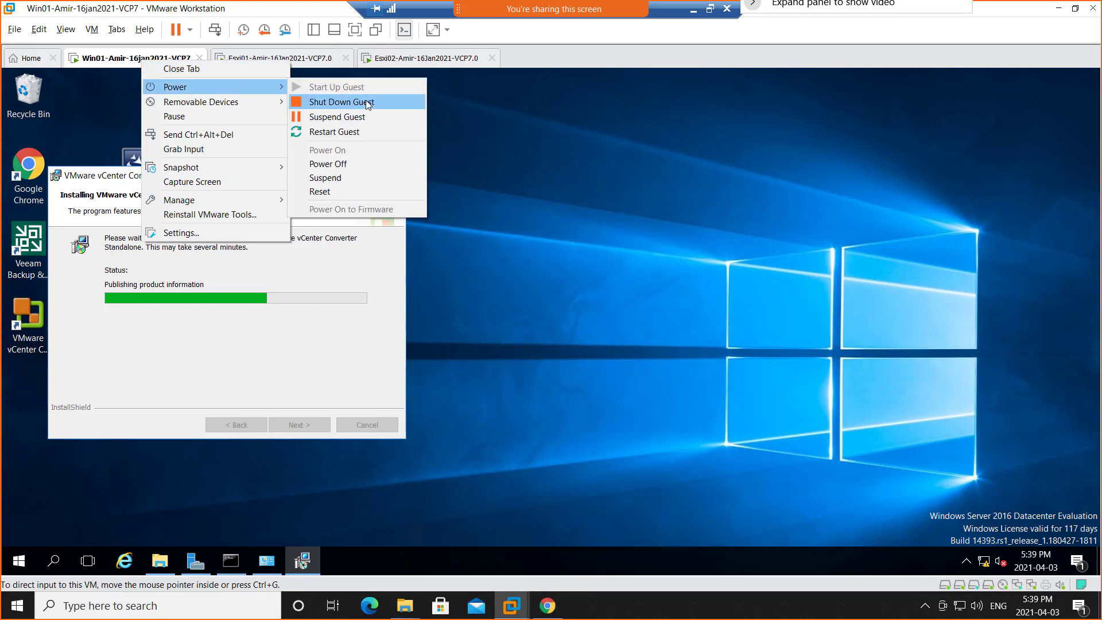
left_click(368, 102)
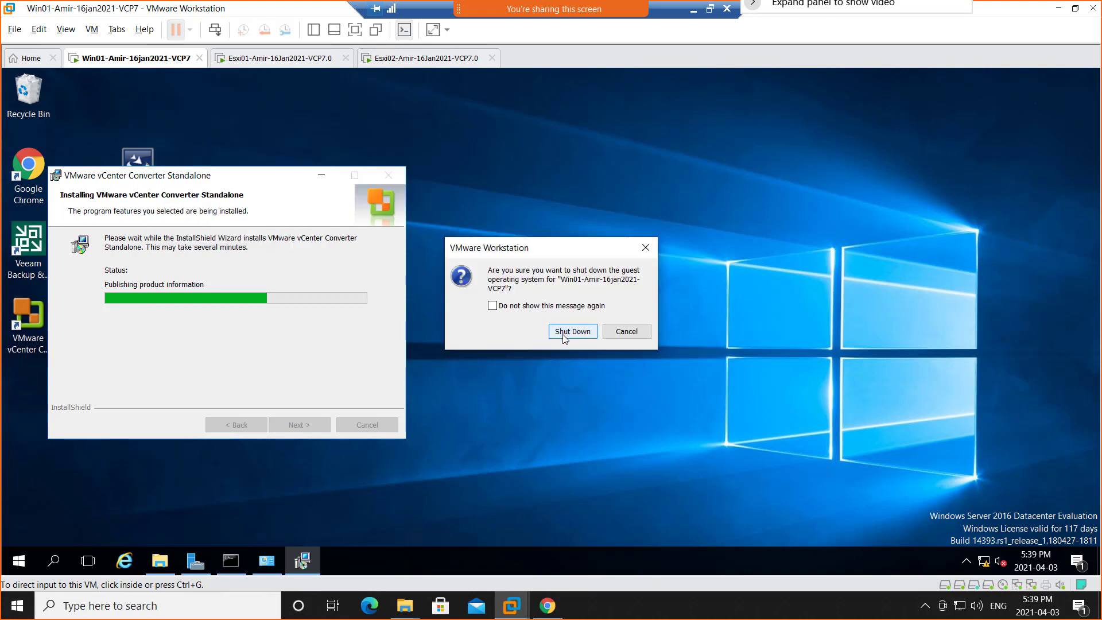
left_click(565, 338)
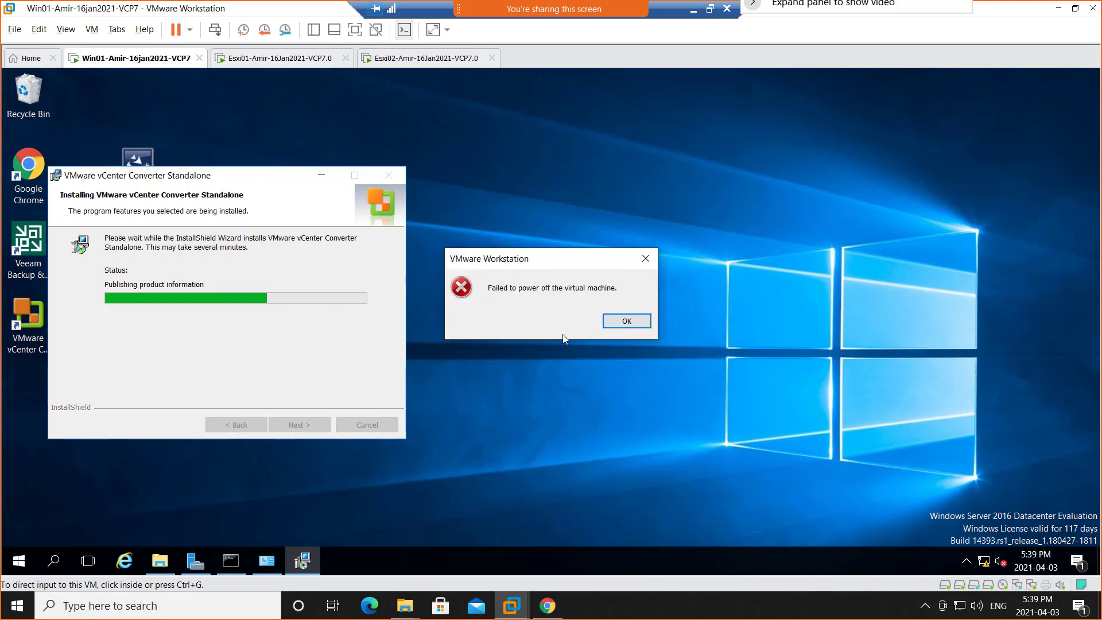
left_click(626, 320)
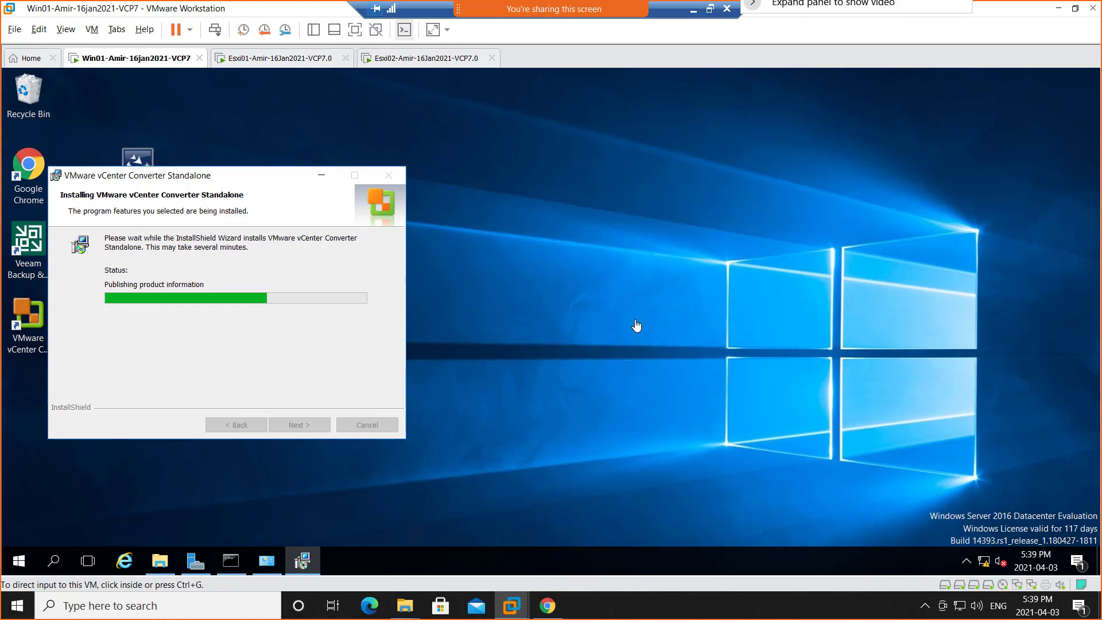
Restart the guest operating system of the Win01 virtual machine.
right_click(148, 64)
mouse_move(180, 92)
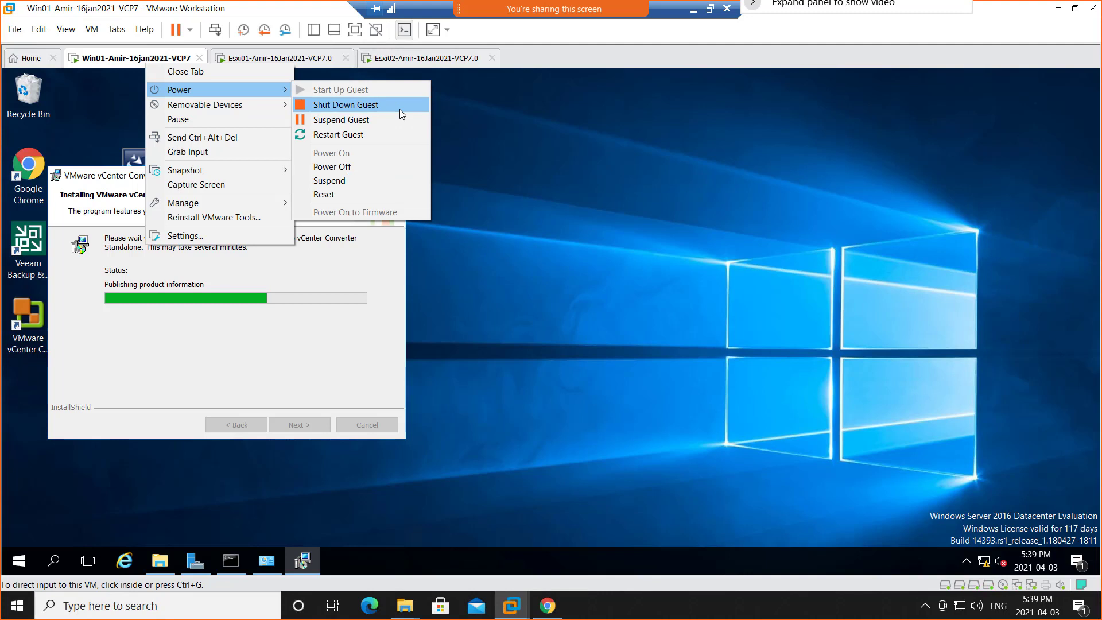
left_click(396, 130)
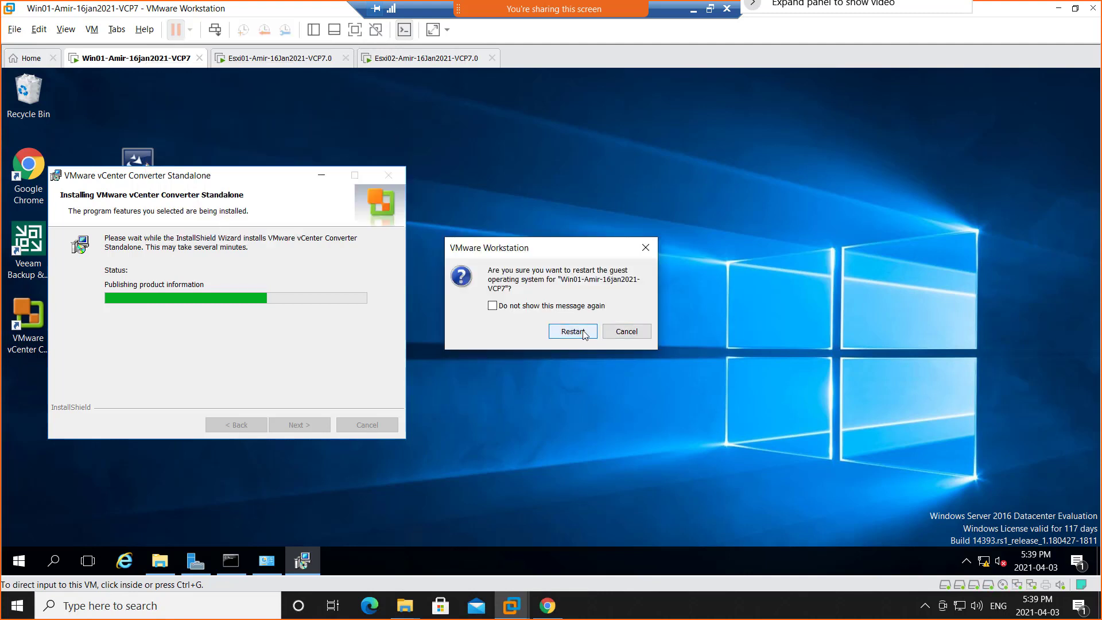
left_click(583, 333)
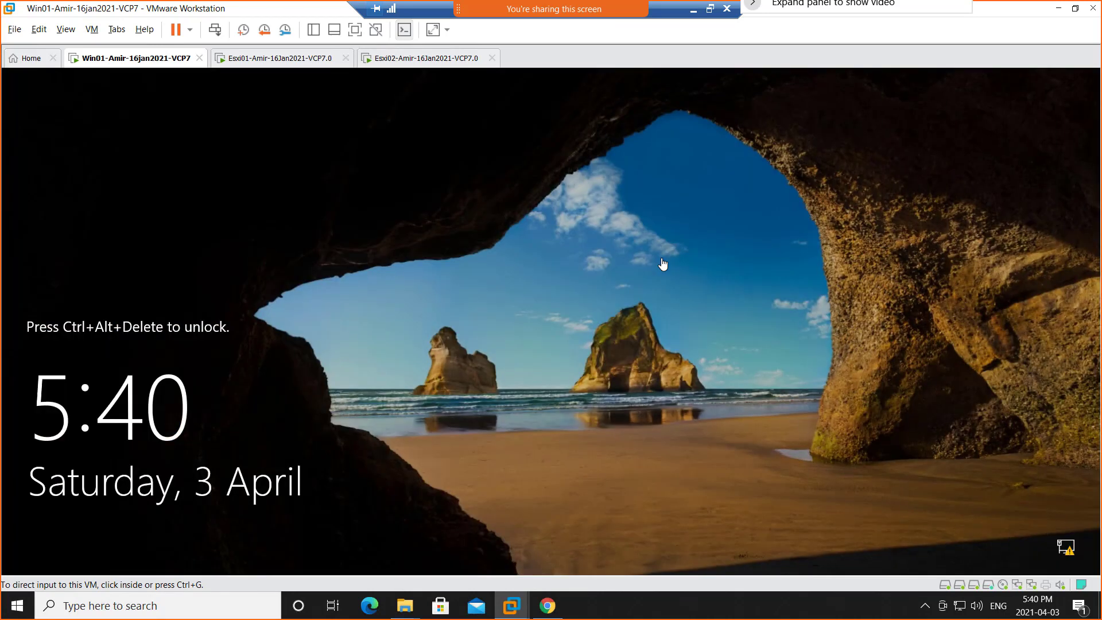
Sign in to Win01 with the Netadmin account's password and cancel the Shutdown Event Tracker without giving a reason.
left_click(215, 30)
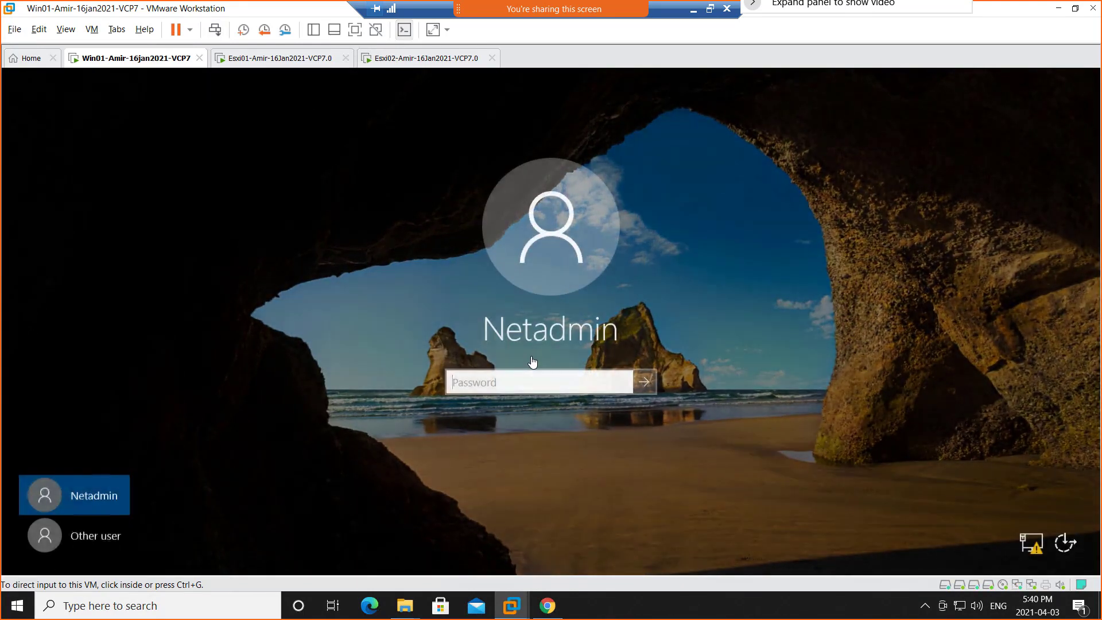
left_click(537, 390)
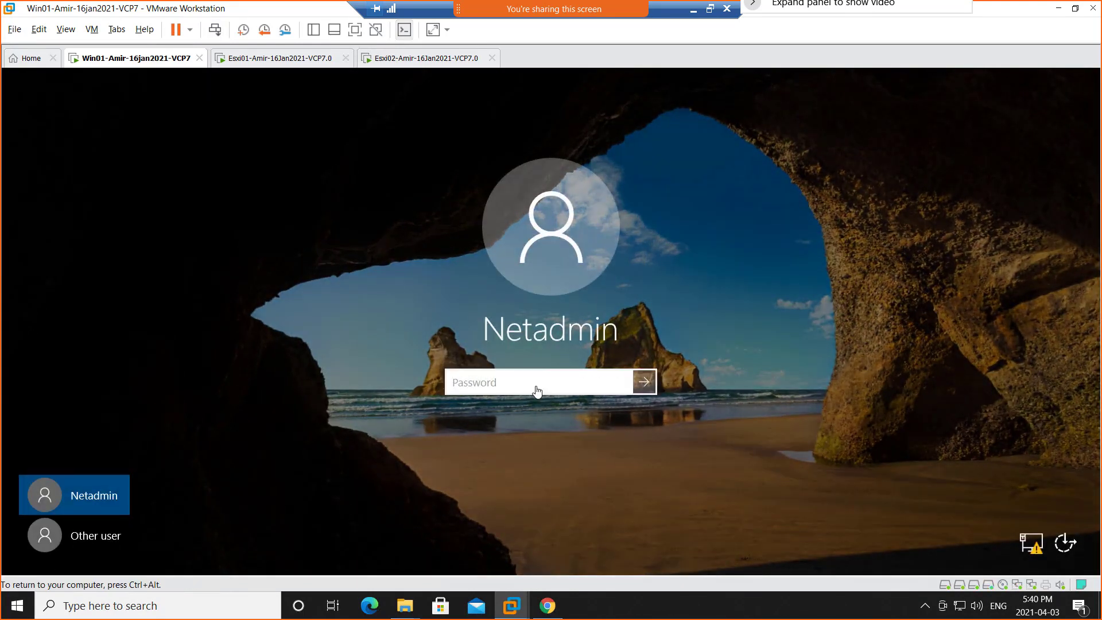
type("•••••••••")
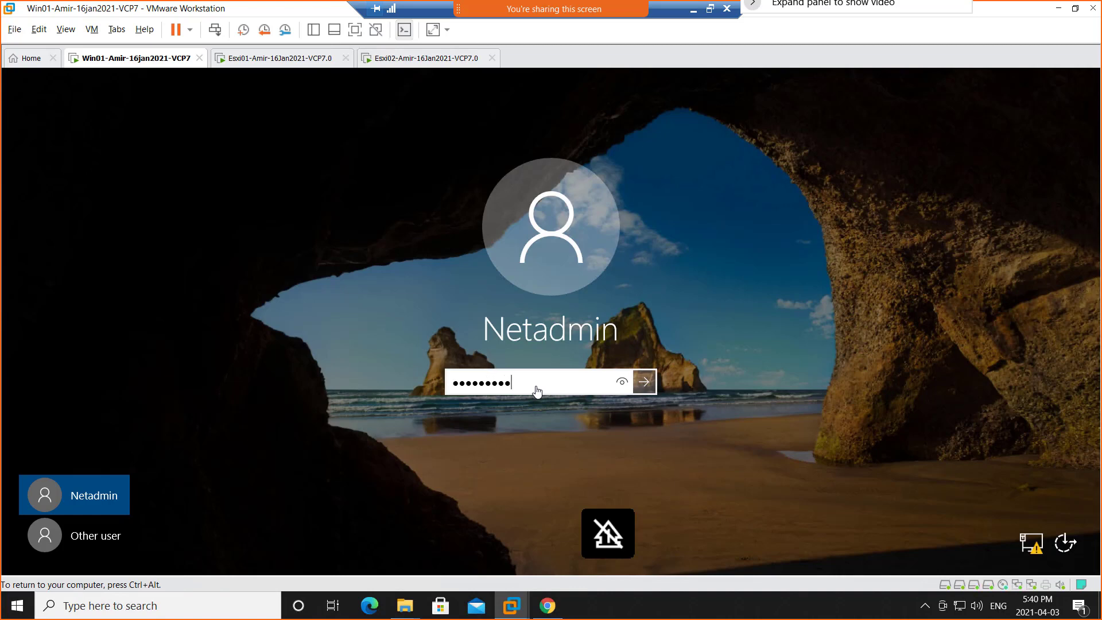
type("•••")
key("Return")
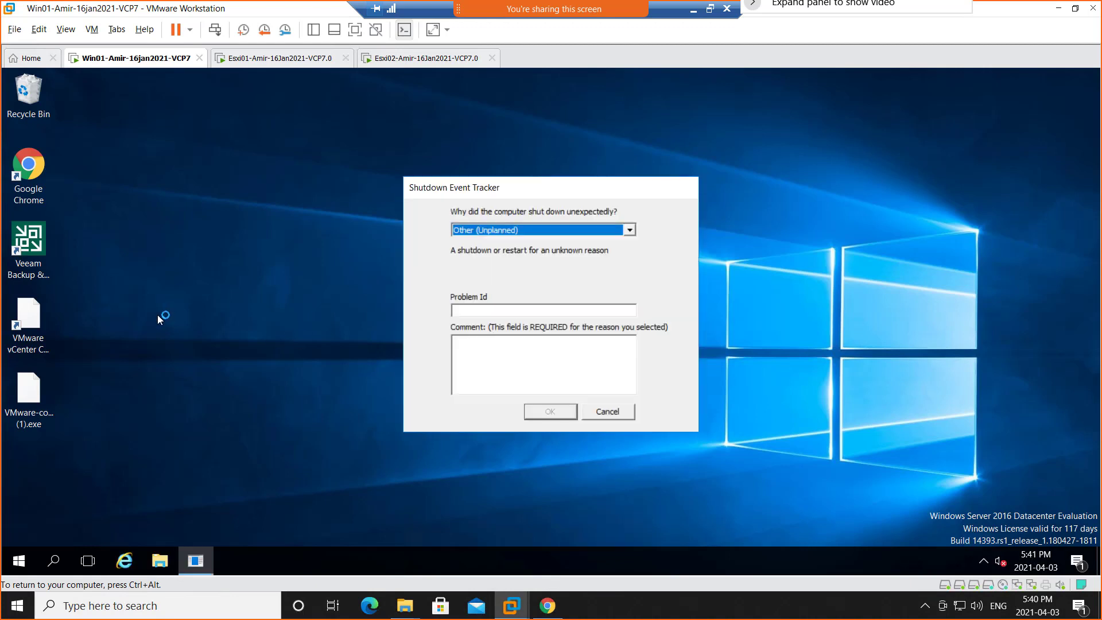
left_click(608, 412)
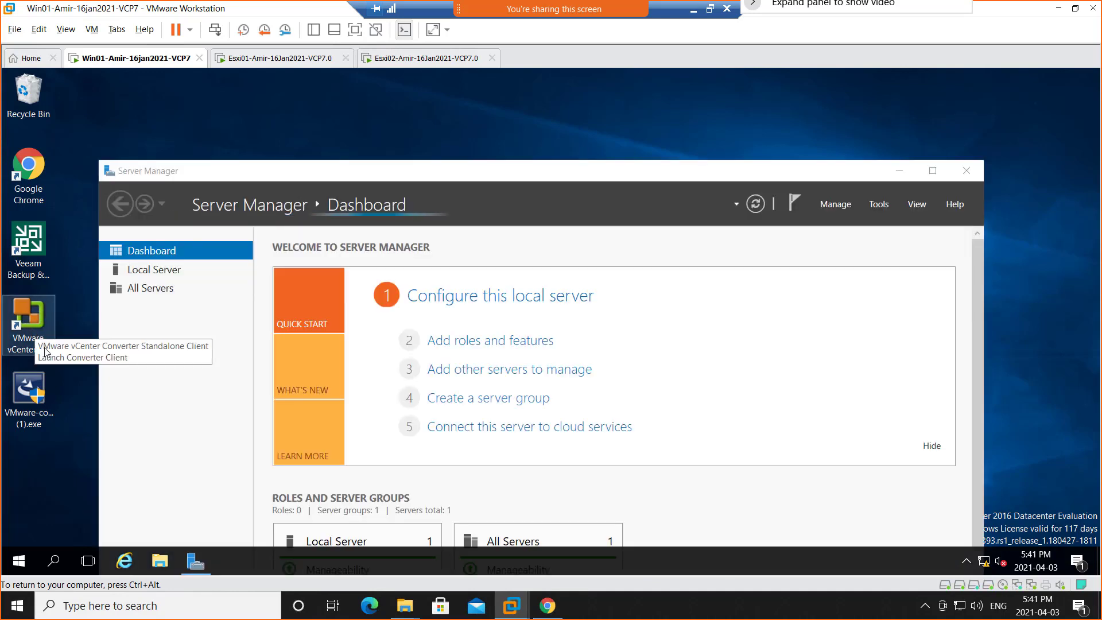
Search Windows on Win01 for "remove", open Add or remove programs in a maximized window and browse the installed apps.
left_click(55, 564)
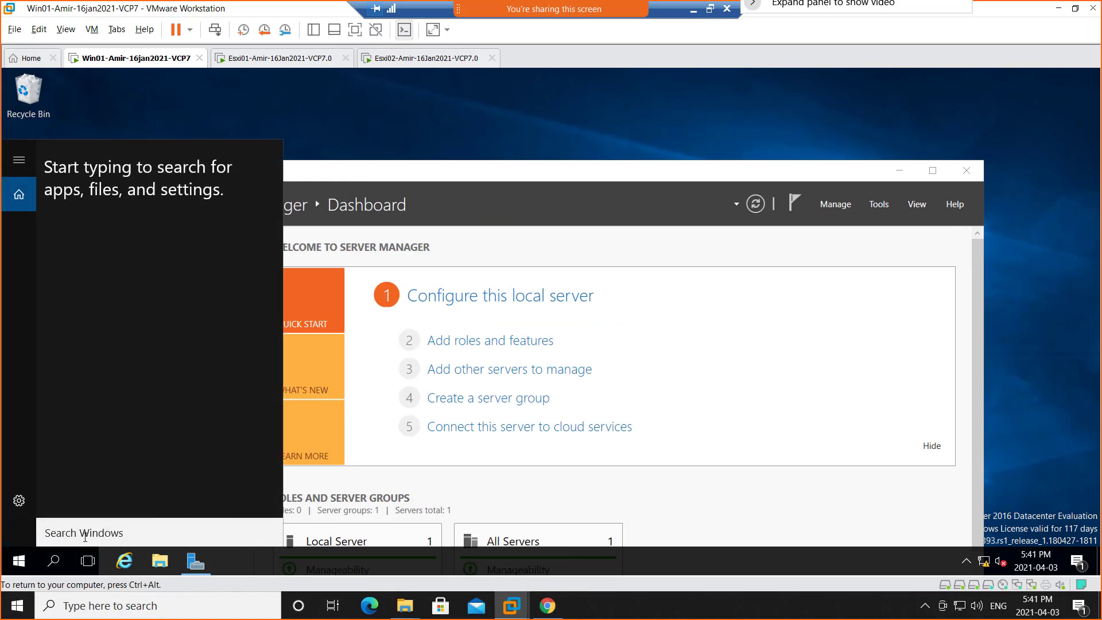
type("progr")
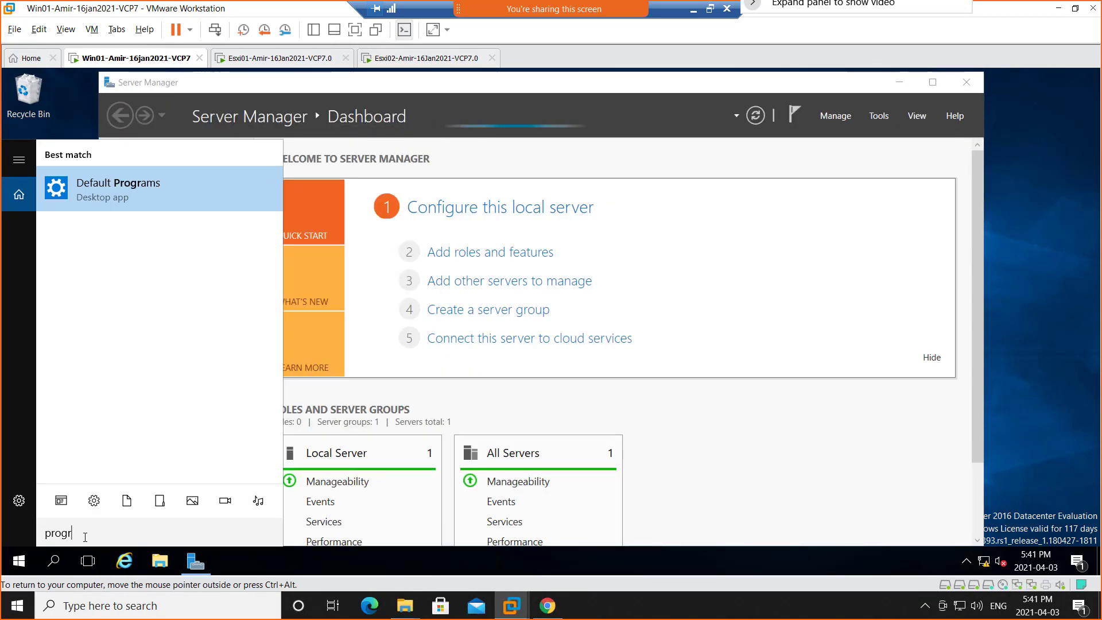
key("BackSpace")
key("BackSpace")
key("BackSpace")
key("BackSpace")
key("BackSpace")
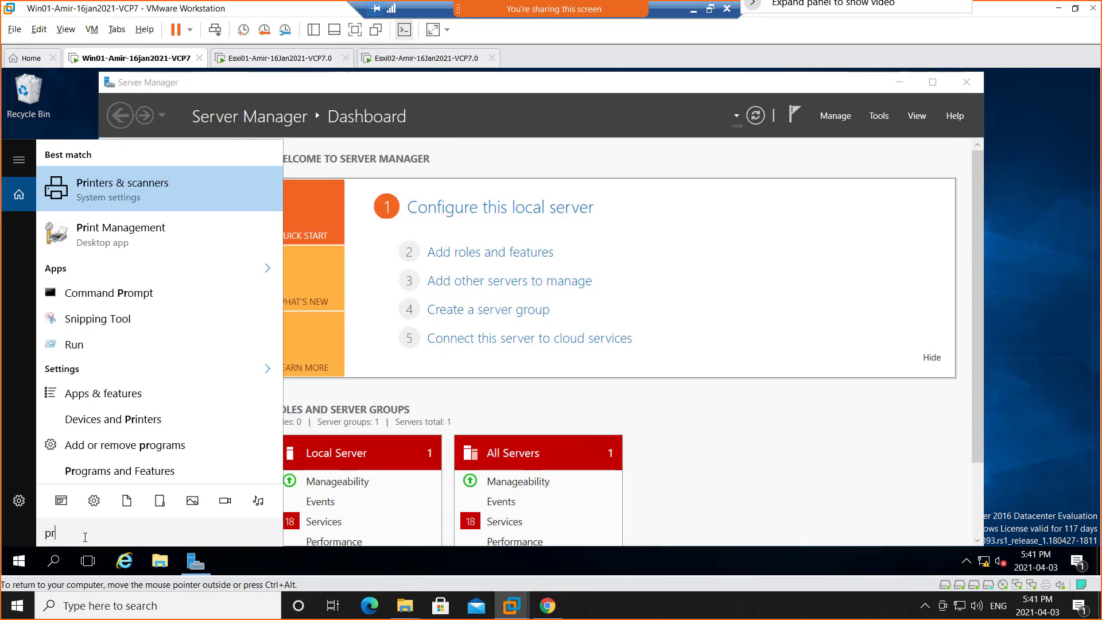
type("remove")
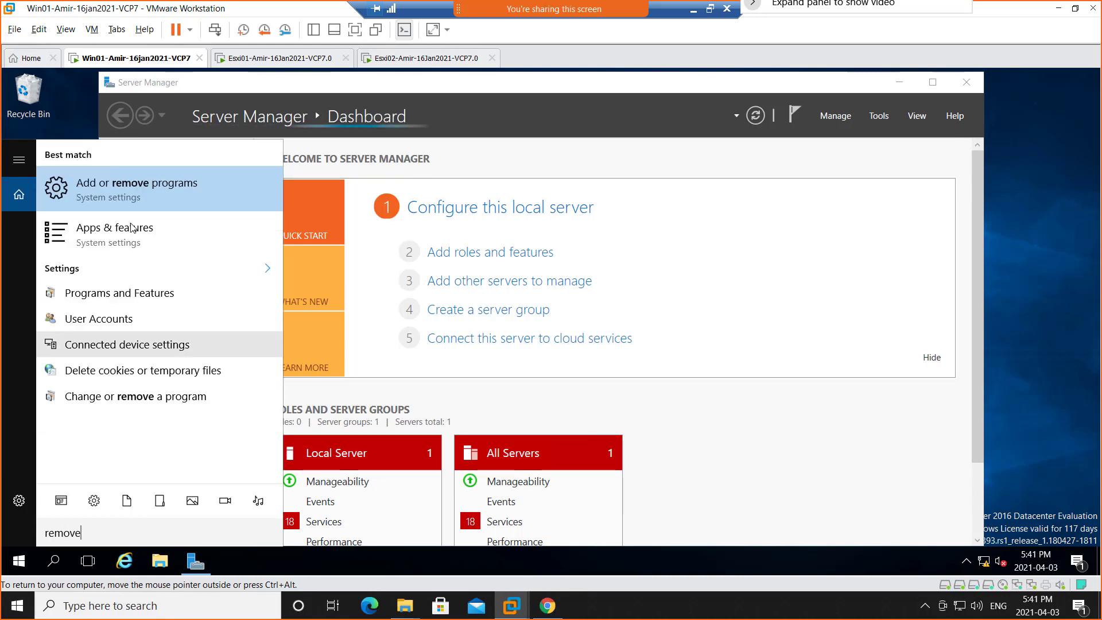
left_click(164, 183)
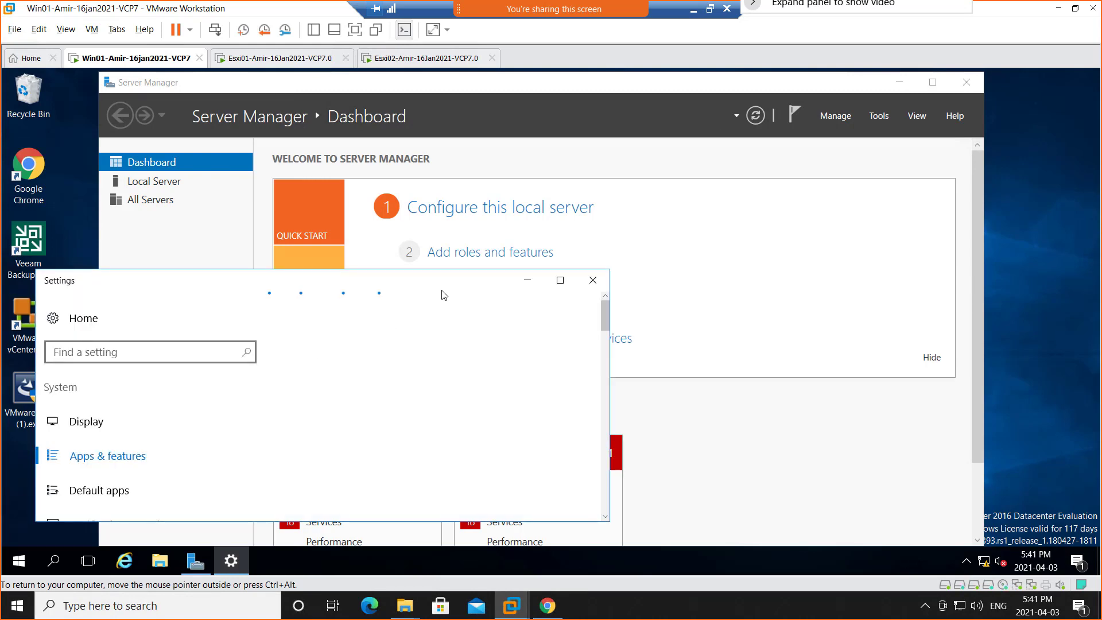
left_click(560, 279)
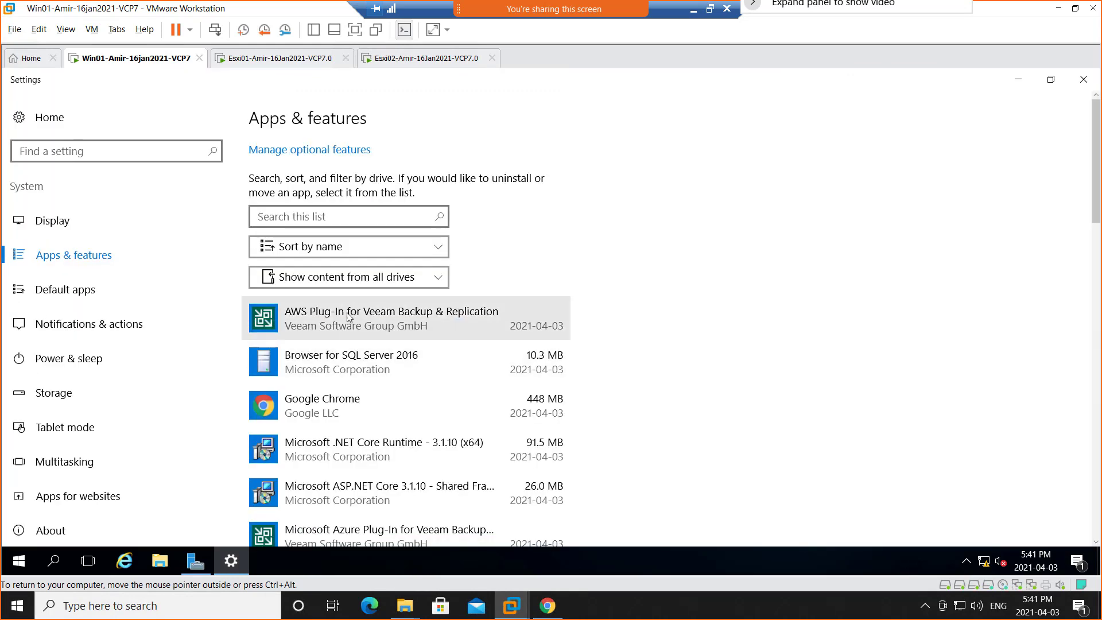
scroll(369, 462, "down", 2)
scroll(369, 465, "down", 10)
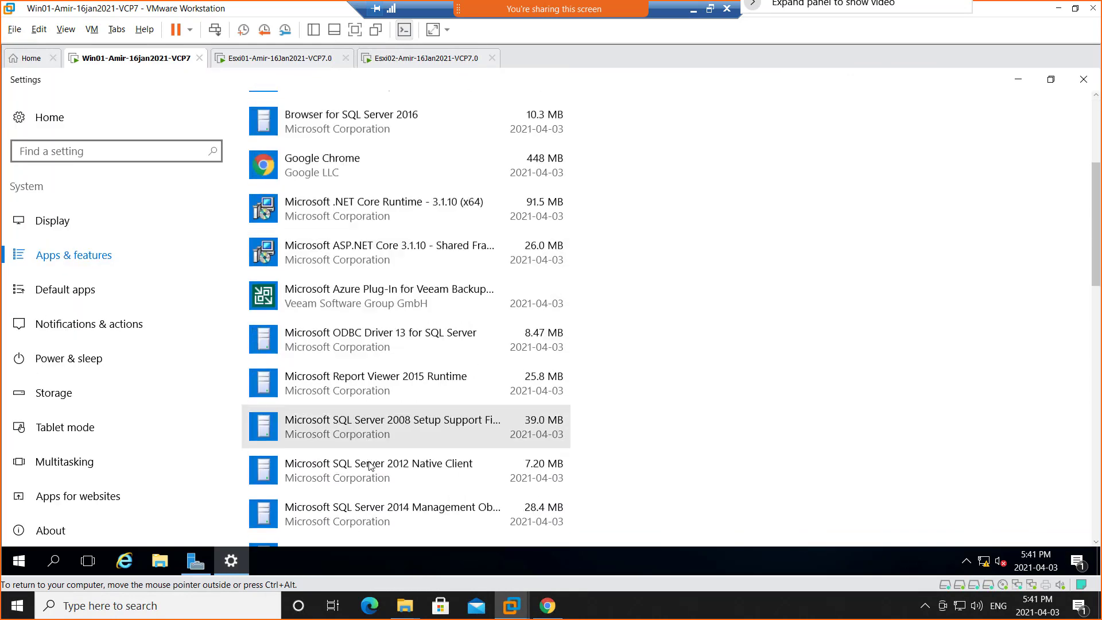
Uninstall VMware vCenter Converter Standalone from Win01, approving the elevation request, and minimize the Settings window.
scroll(369, 463, "down", 7)
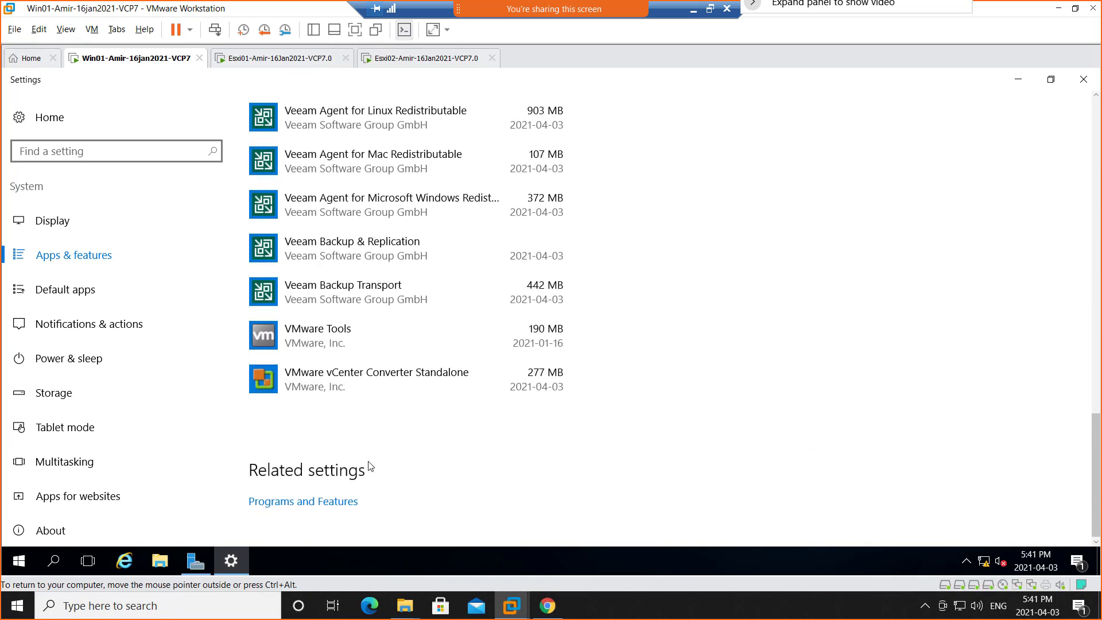
scroll(356, 442, "up", 1)
left_click(345, 447)
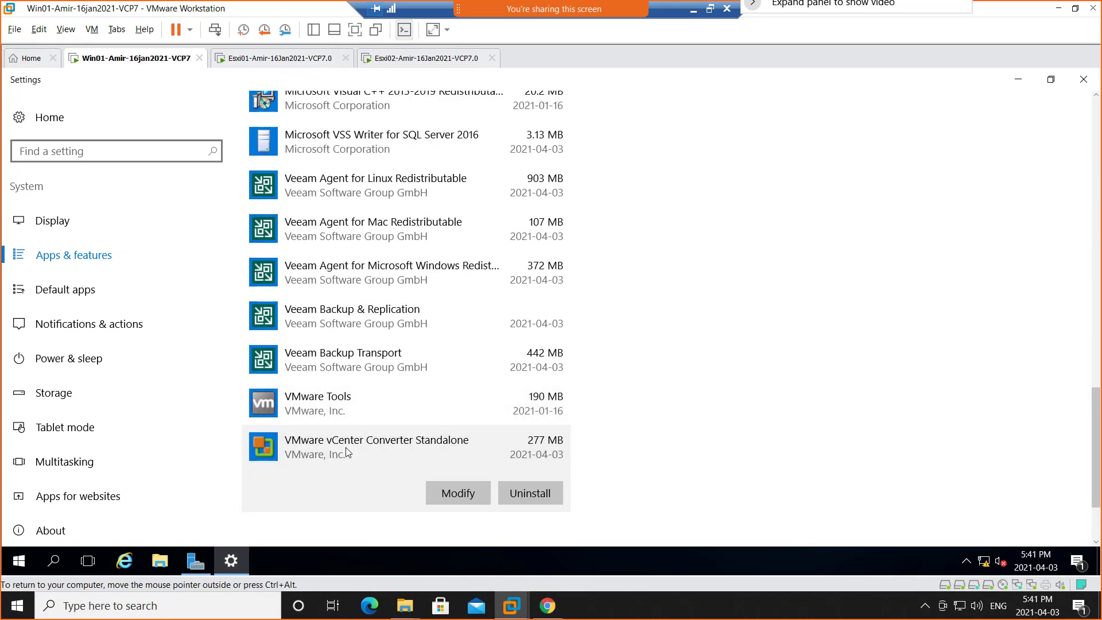
left_click(525, 493)
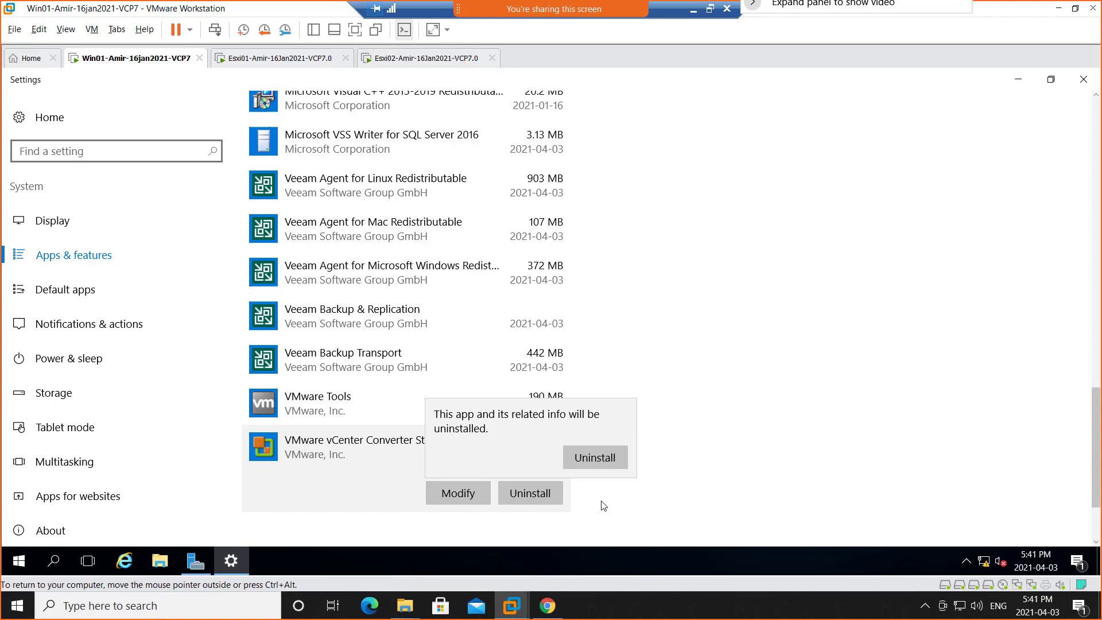
left_click(607, 462)
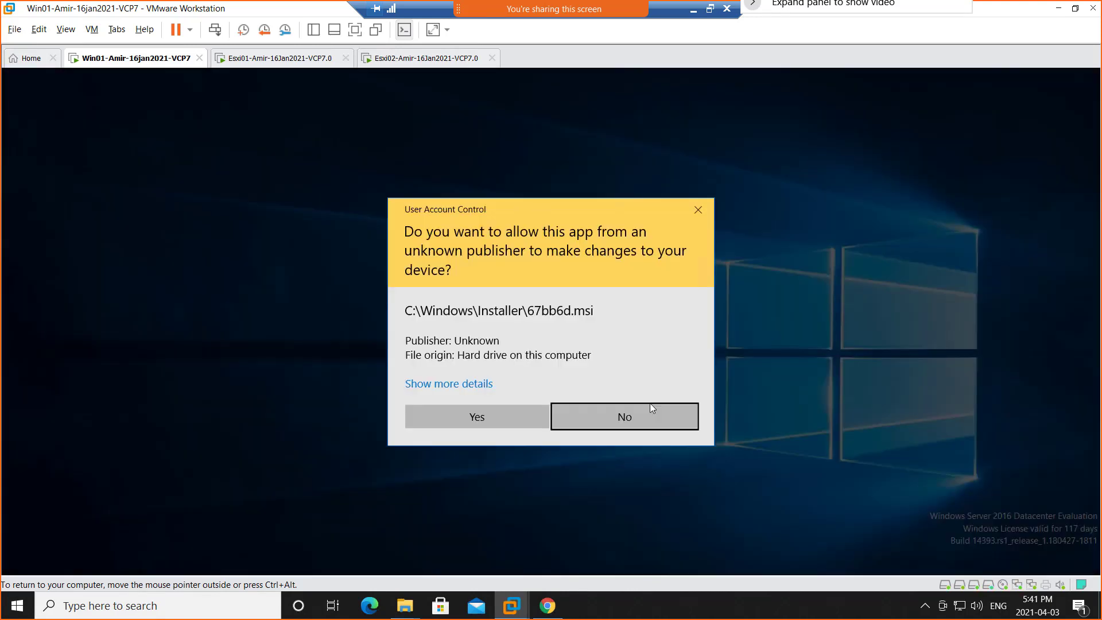
left_click(468, 420)
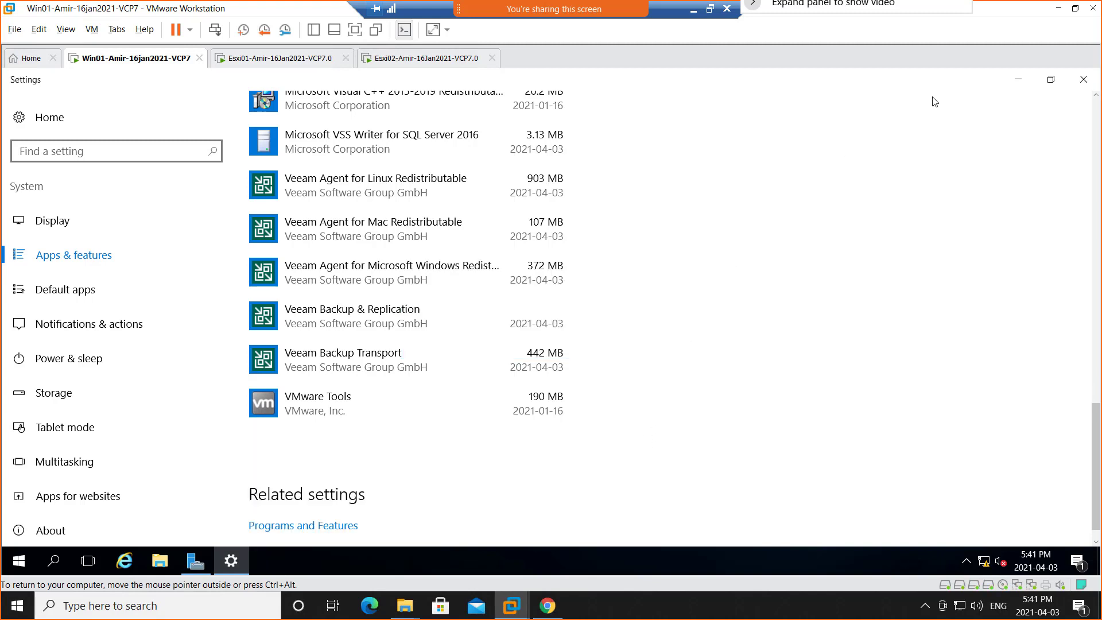
left_click(1019, 80)
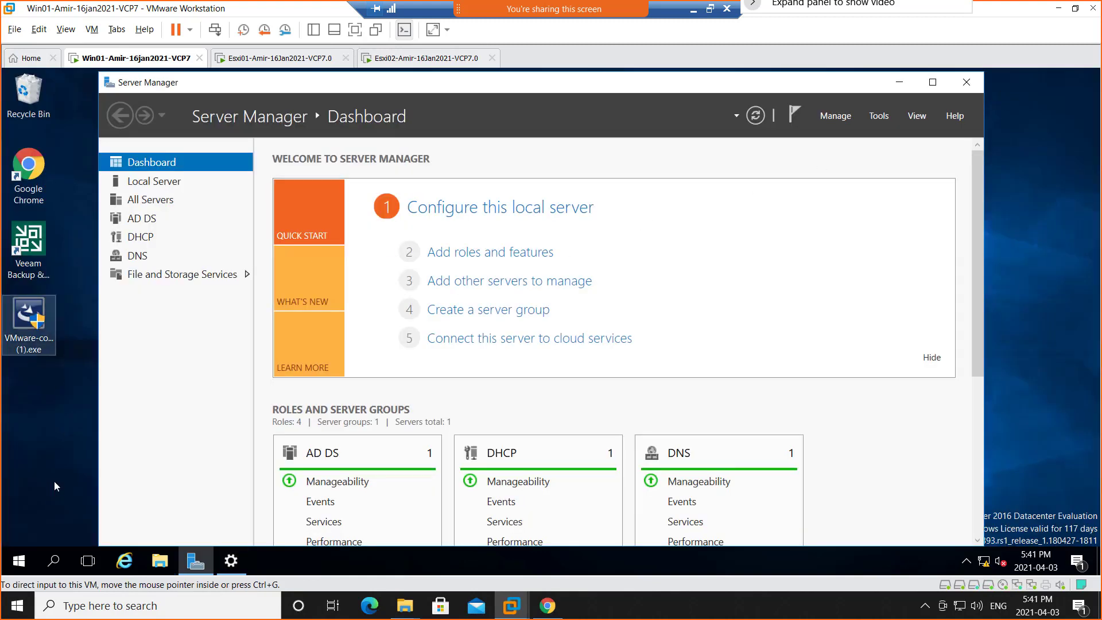
Run VMware-converter-en-6.0.0-2716716.exe from Win01's Downloads folder and allow it to make changes to the device.
left_click(159, 561)
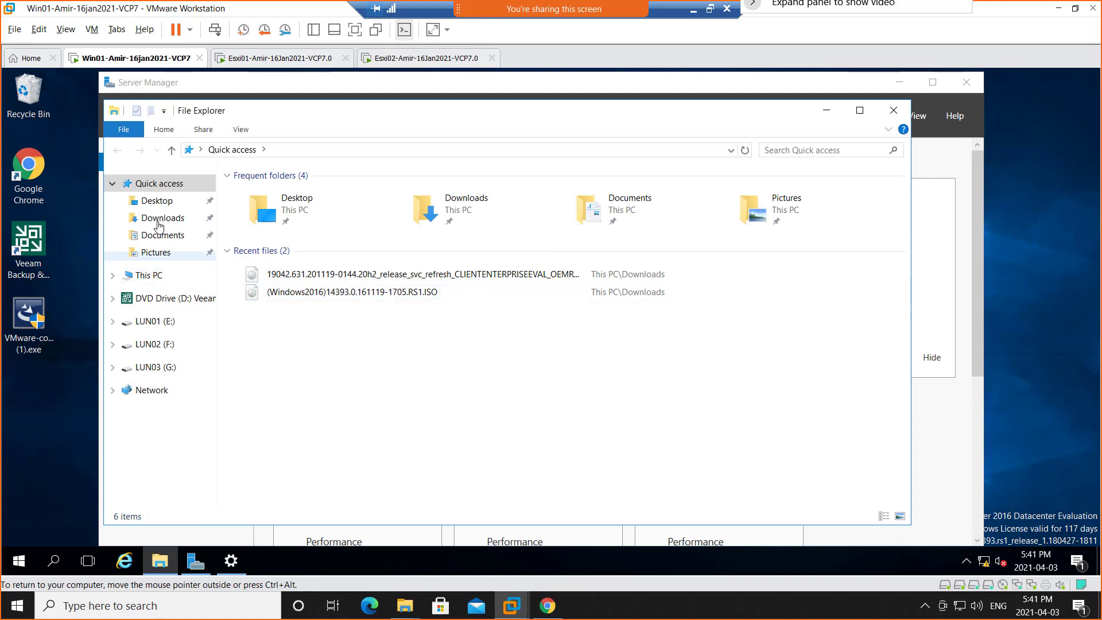
left_click(159, 223)
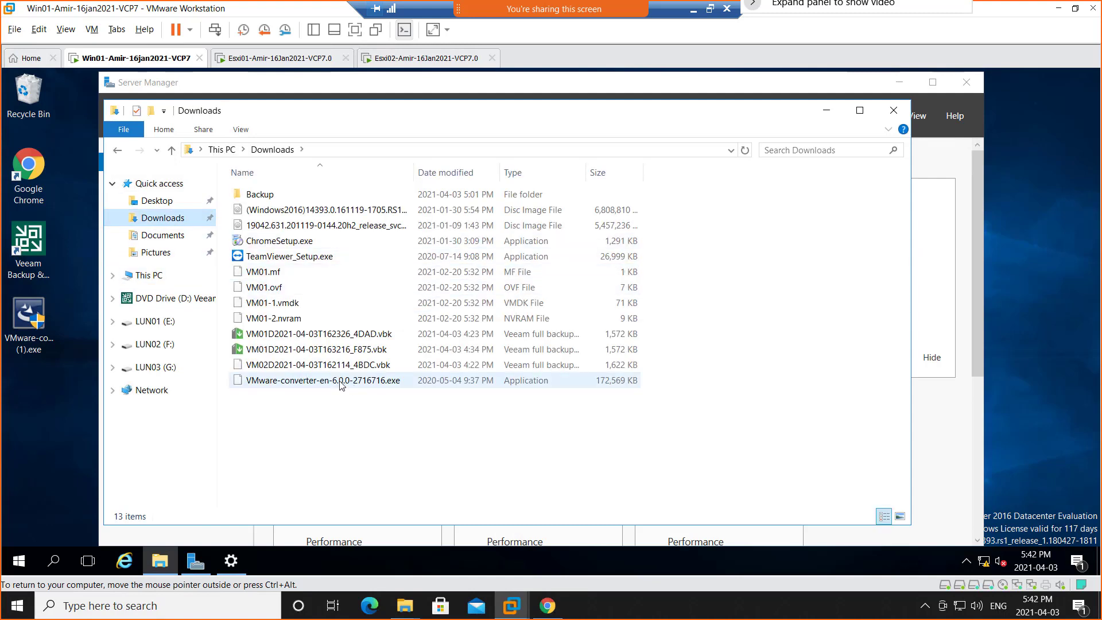
left_click(341, 380)
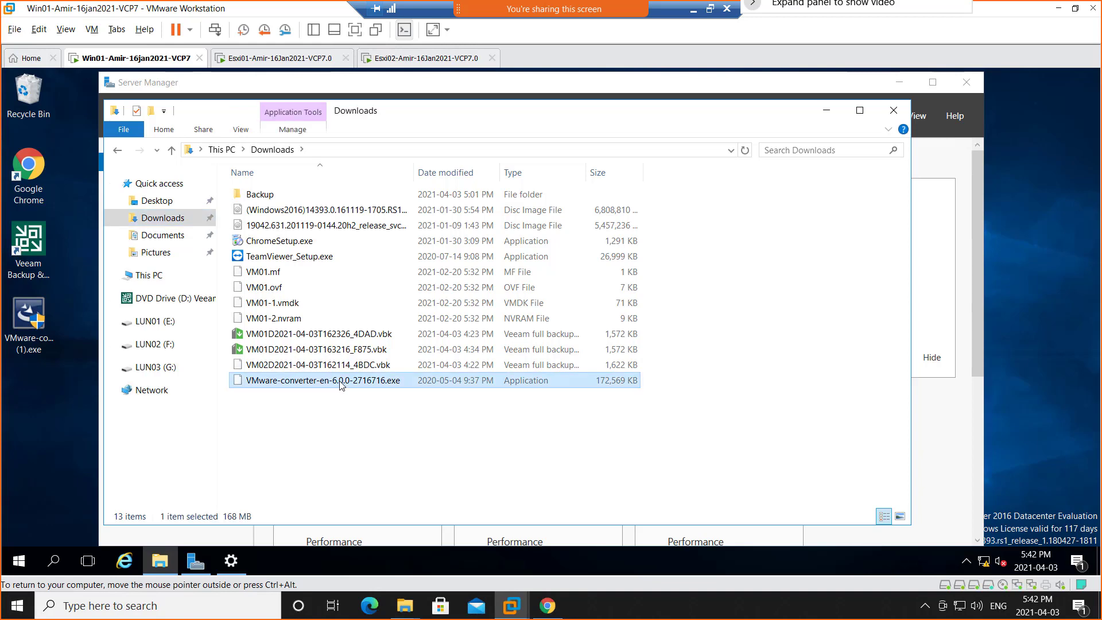
double_click(340, 381)
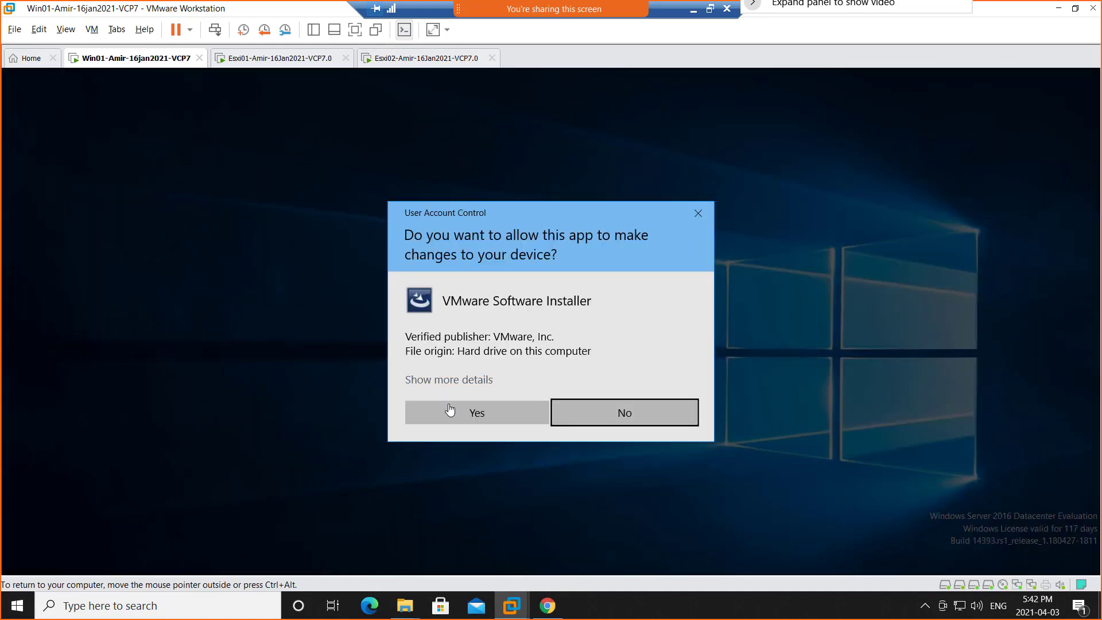
left_click(478, 417)
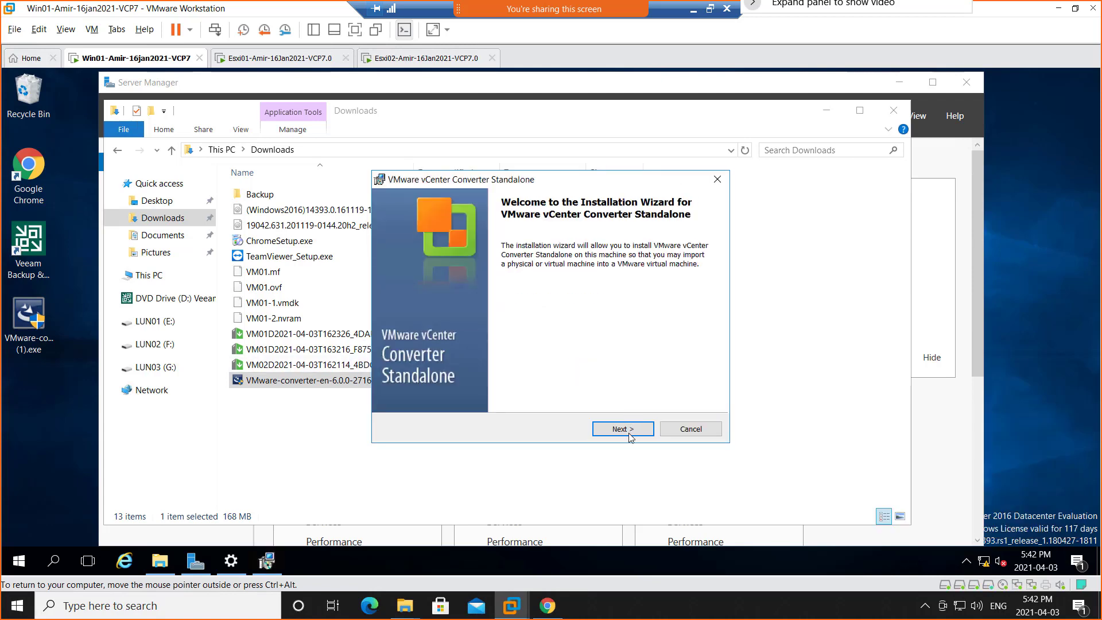
Install vCenter Converter Standalone with the license agreement accepted and the default destination folder, finishing with Run Converter Standalone Client now enabled.
left_click(629, 432)
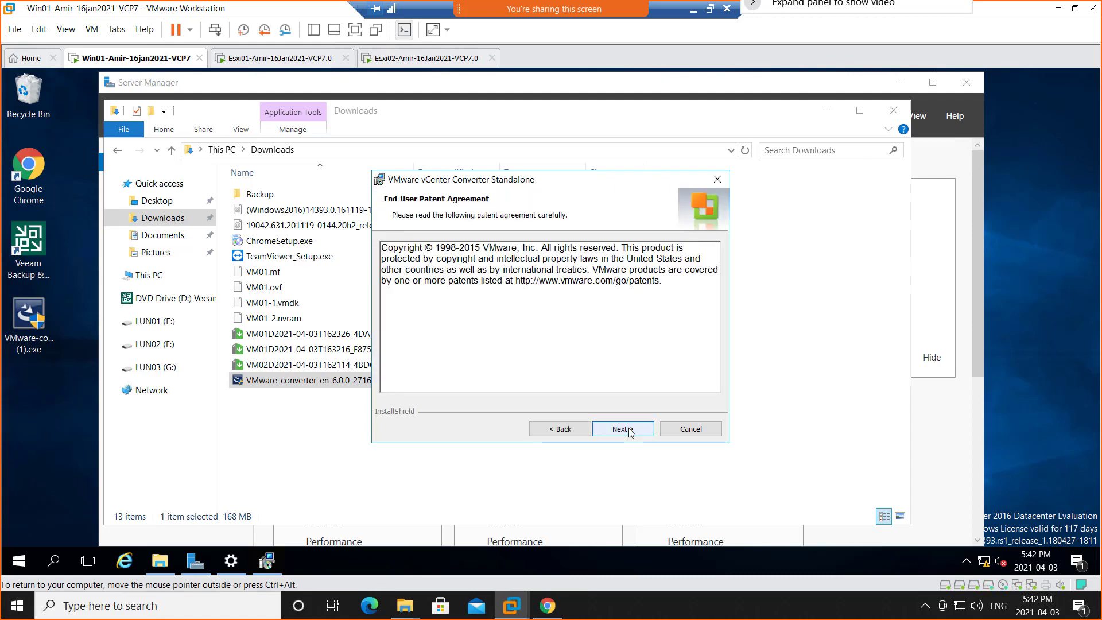
left_click(629, 431)
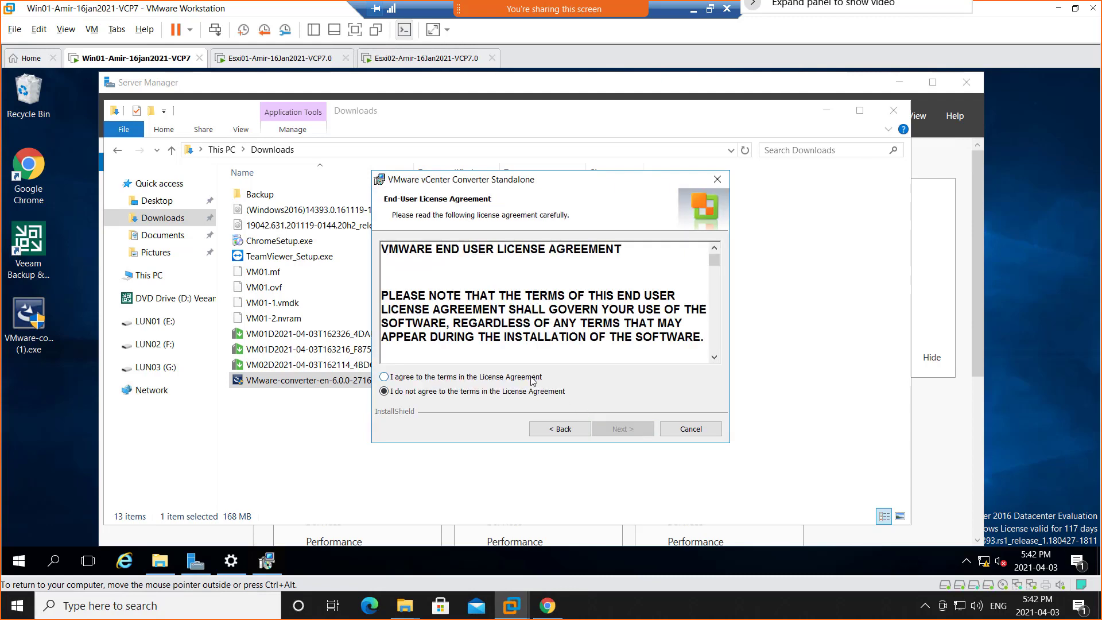
left_click(532, 379)
left_click(638, 434)
left_click(638, 430)
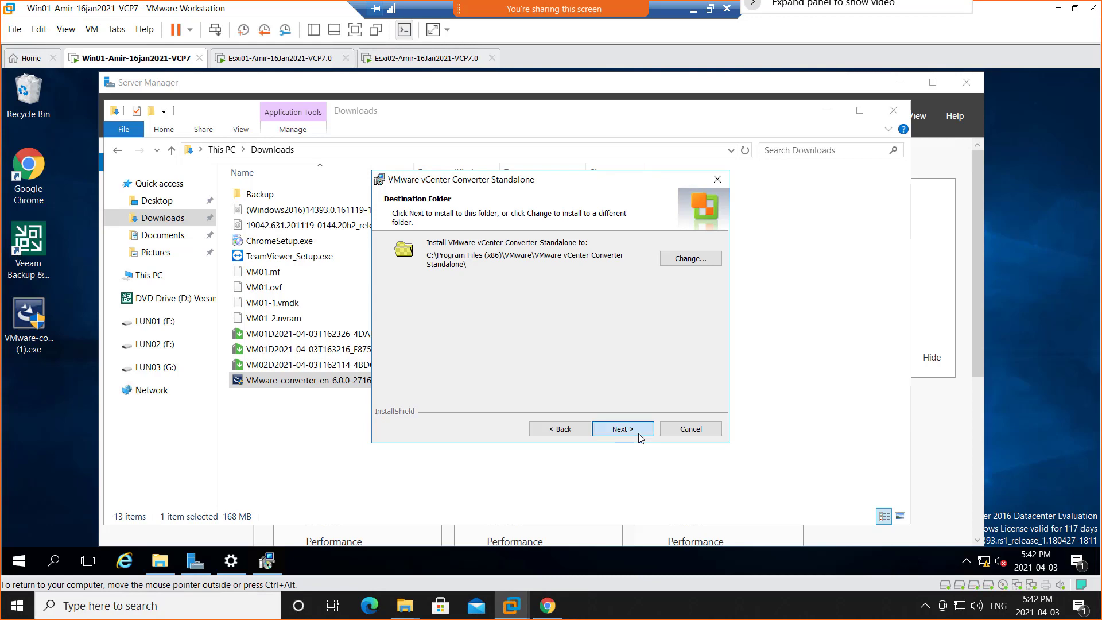
left_click(641, 438)
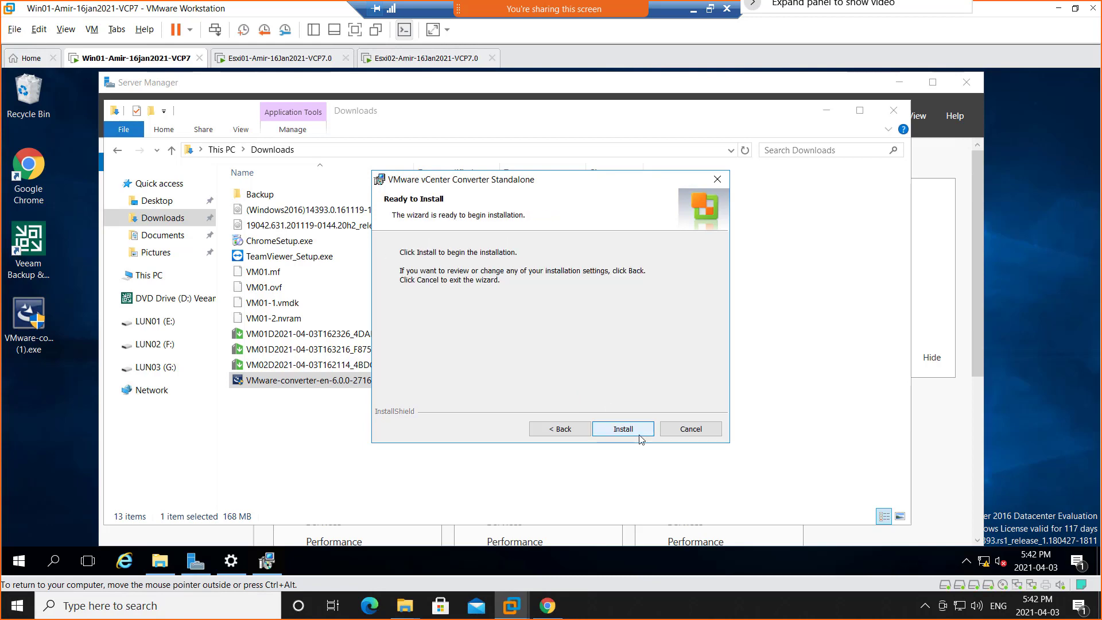
left_click(640, 435)
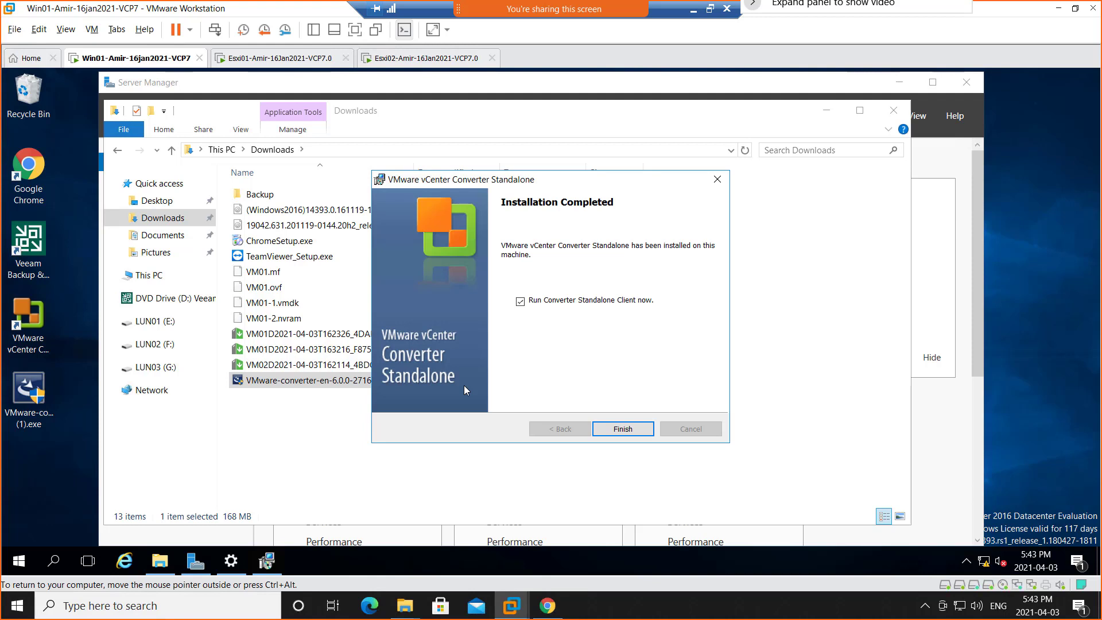
left_click(618, 429)
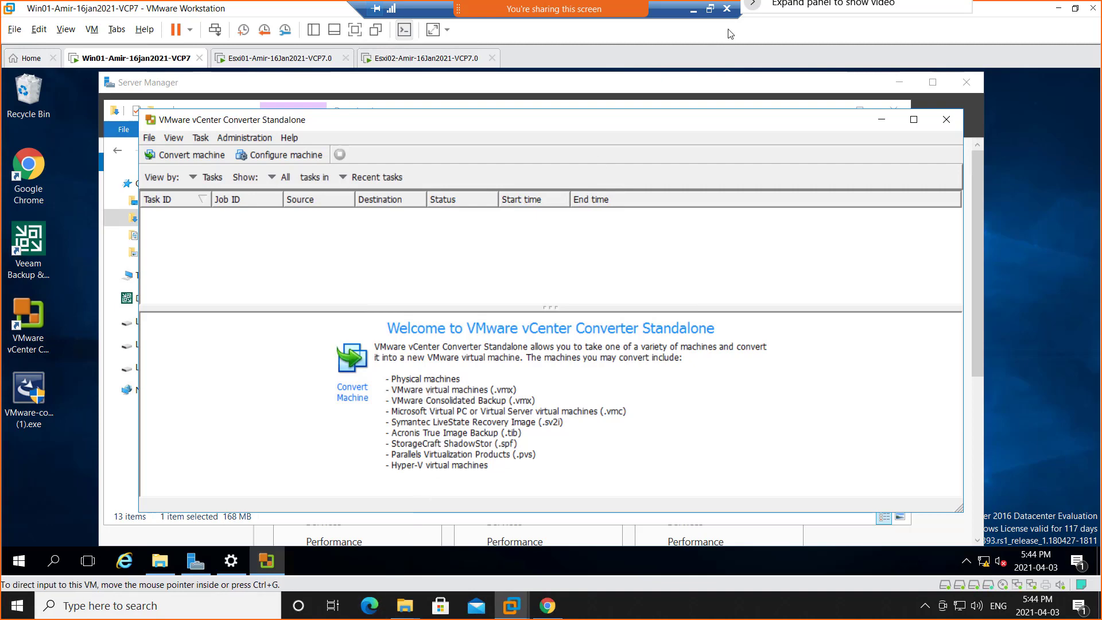
Switch to the OneNote class notes in Edge and add a "V2V" bullet at the end of the P2V list.
left_click(693, 12)
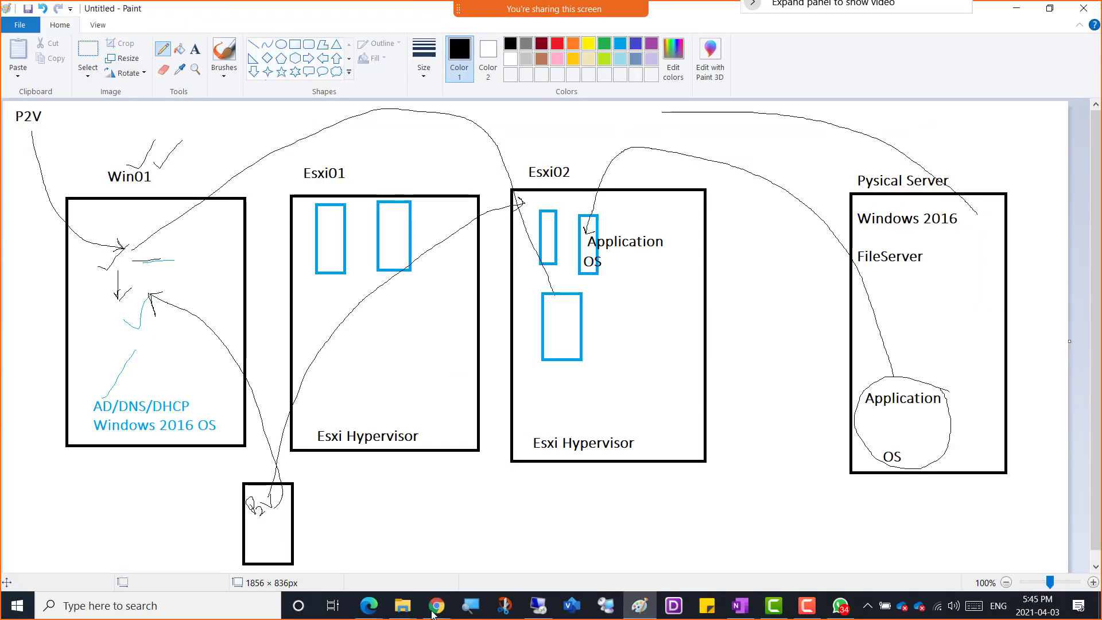
mouse_move(433, 616)
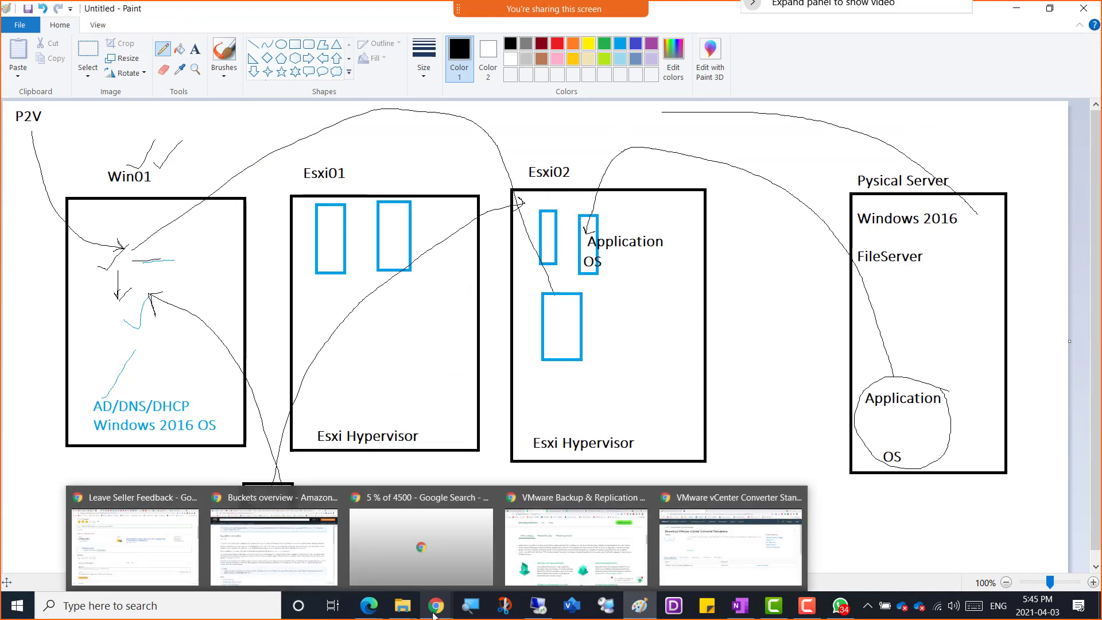
mouse_move(369, 607)
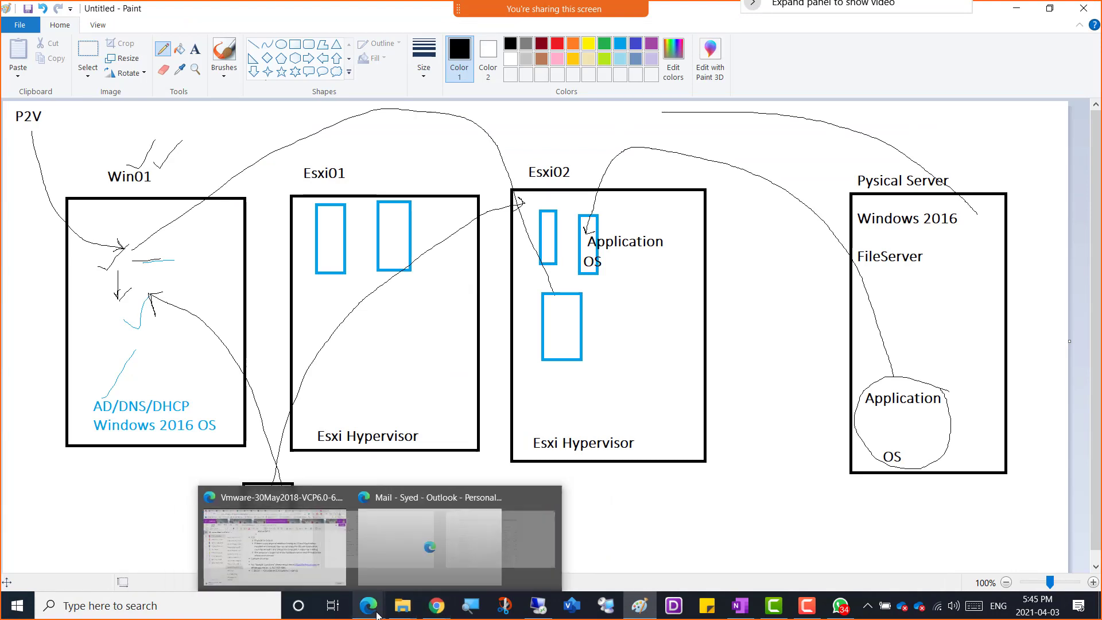
left_click(335, 576)
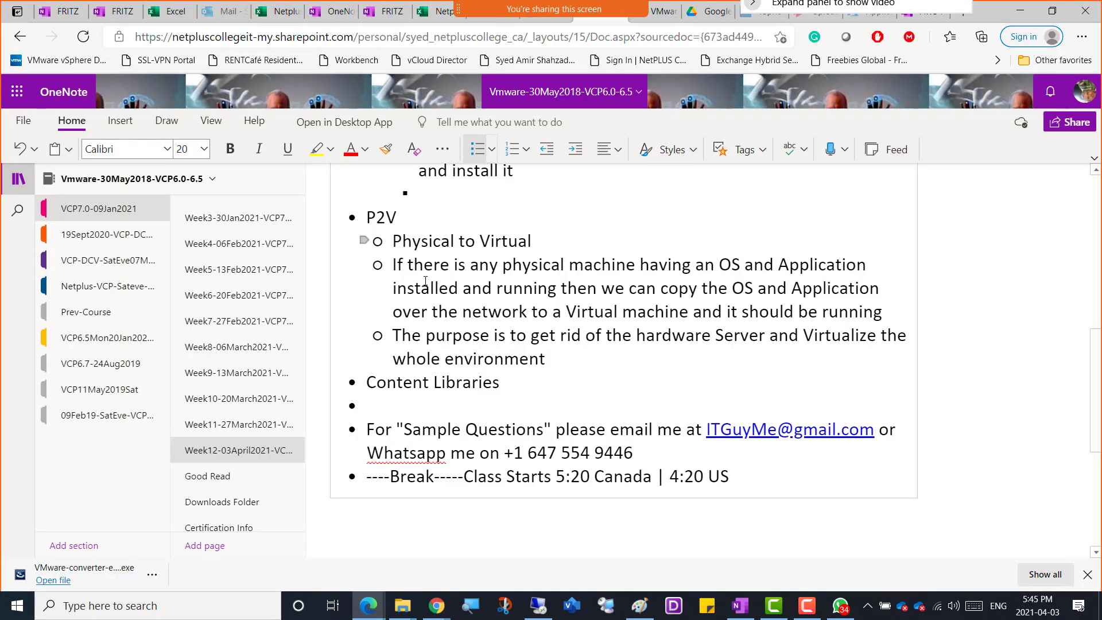
left_click(563, 362)
key("Return")
type("V2")
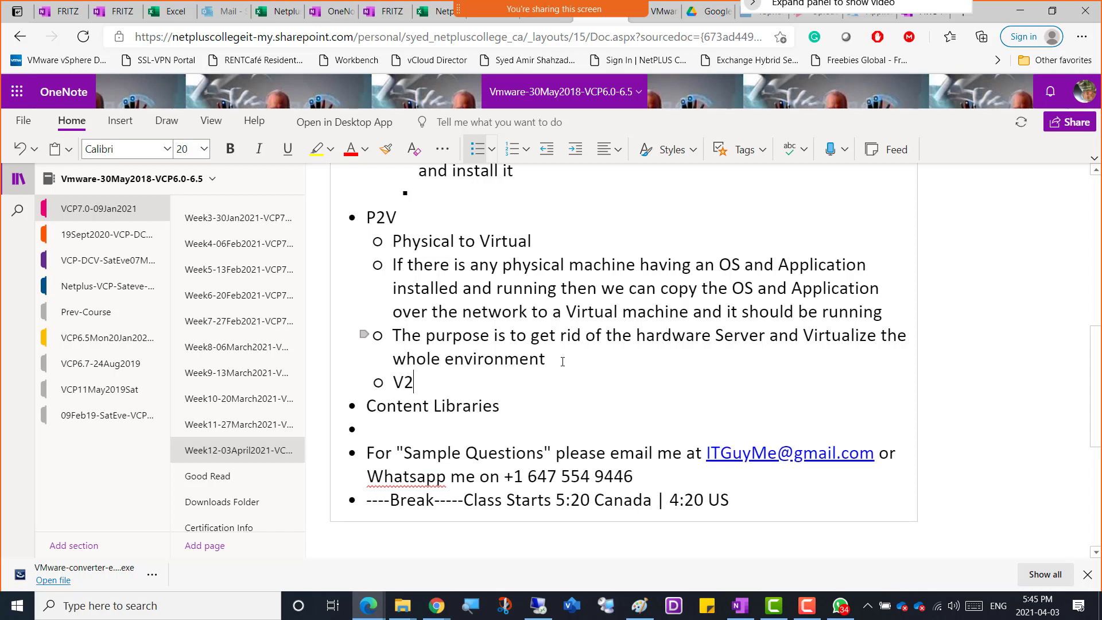
type("V")
Add the indented sub-bullet "Virtual to Virtual" under V2V.
key("Return")
key("Tab")
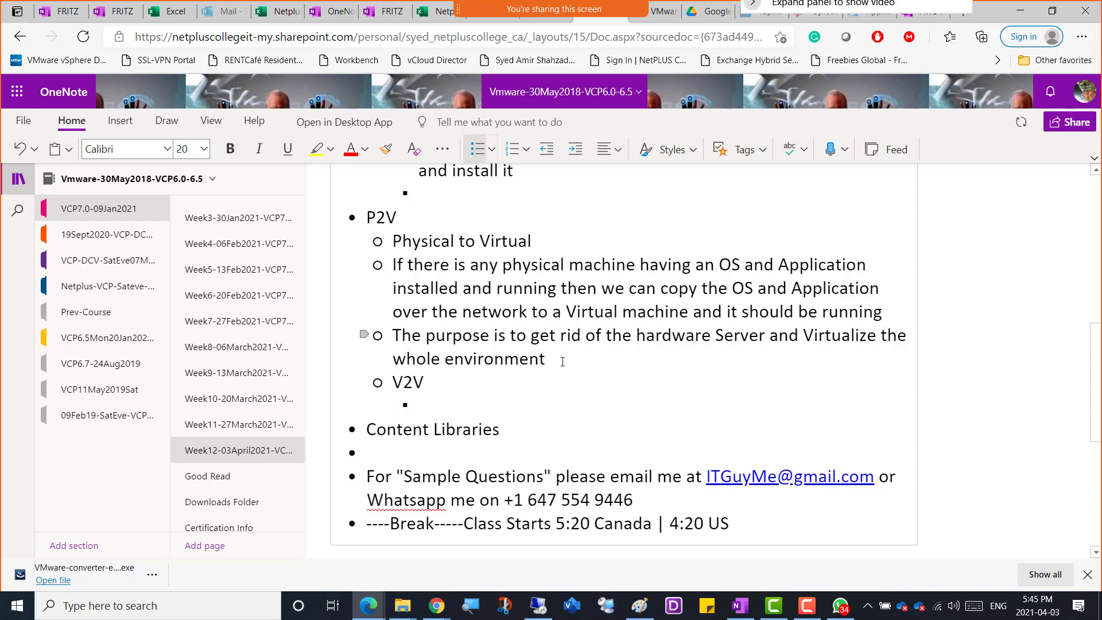
type("Virtual to Virtual")
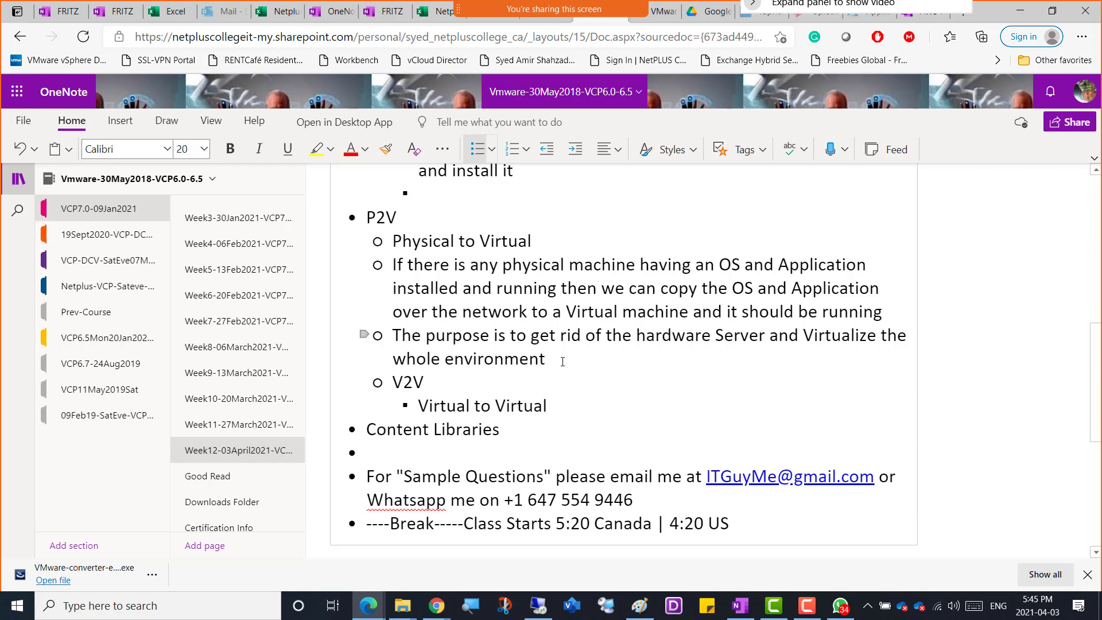
Nest the bullet "Virtual machine of Microsoft, Citrix, Linux could be converted to a Virtual machine of vmware" under Virtual to Virtual.
key("Return")
key("Tab")
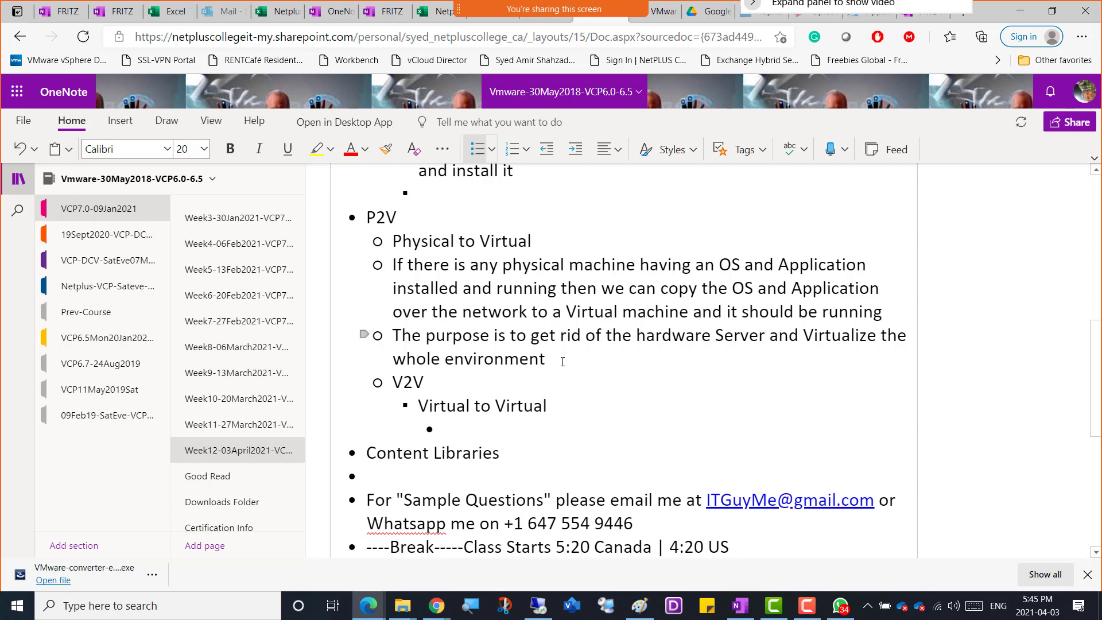
type("Any vir")
key("BackSpace")
key("BackSpace")
key("BackSpace")
key("BackSpace")
key("BackSpace")
key("BackSpace")
key("BackSpace")
type("Vit")
type("tual machine o")
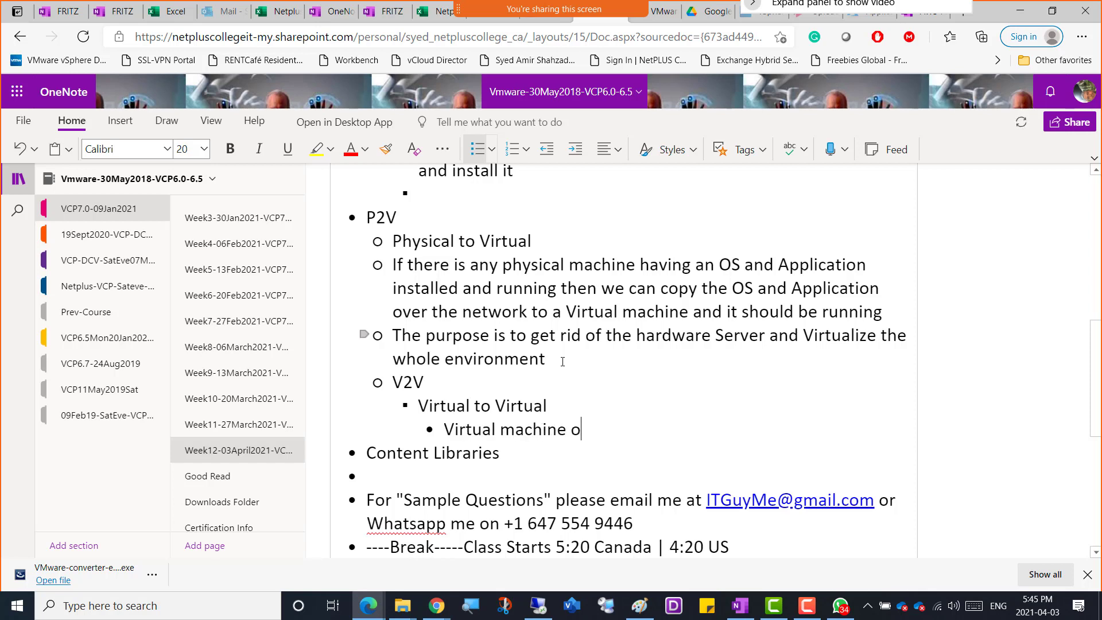
type("f Y")
key("BackSpace")
type("Microsoft")
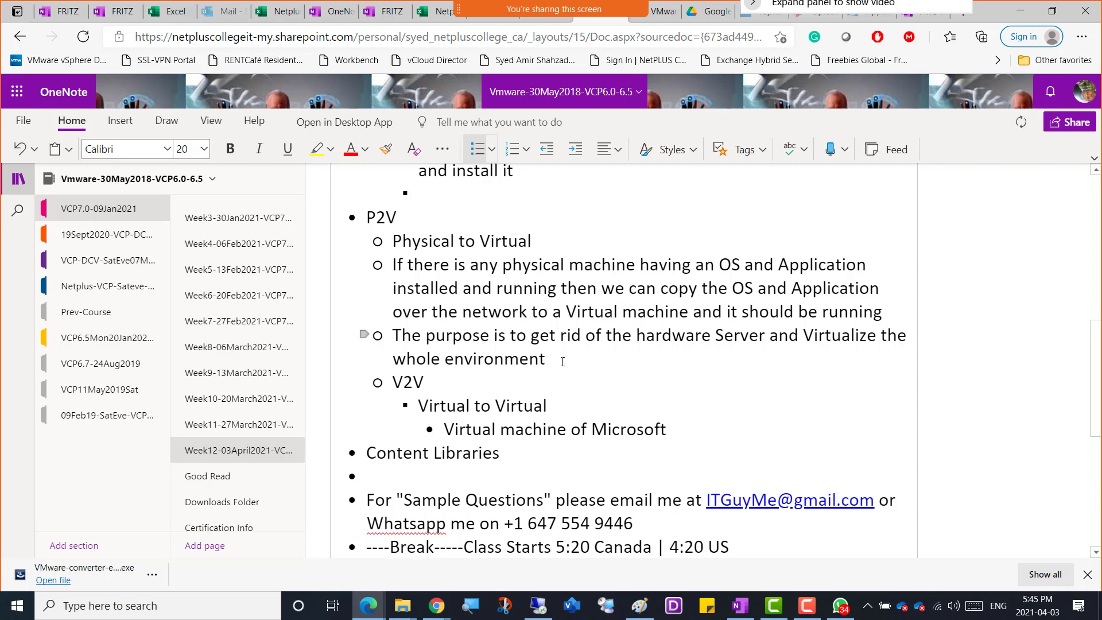
type(", Citrix, Linux ")
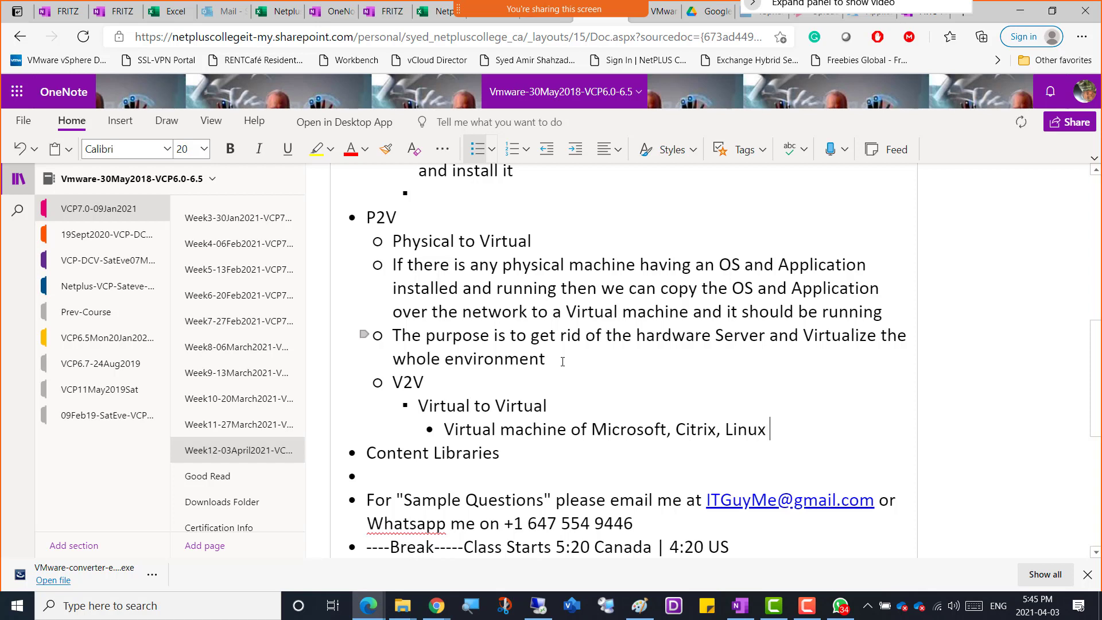
type("could be con")
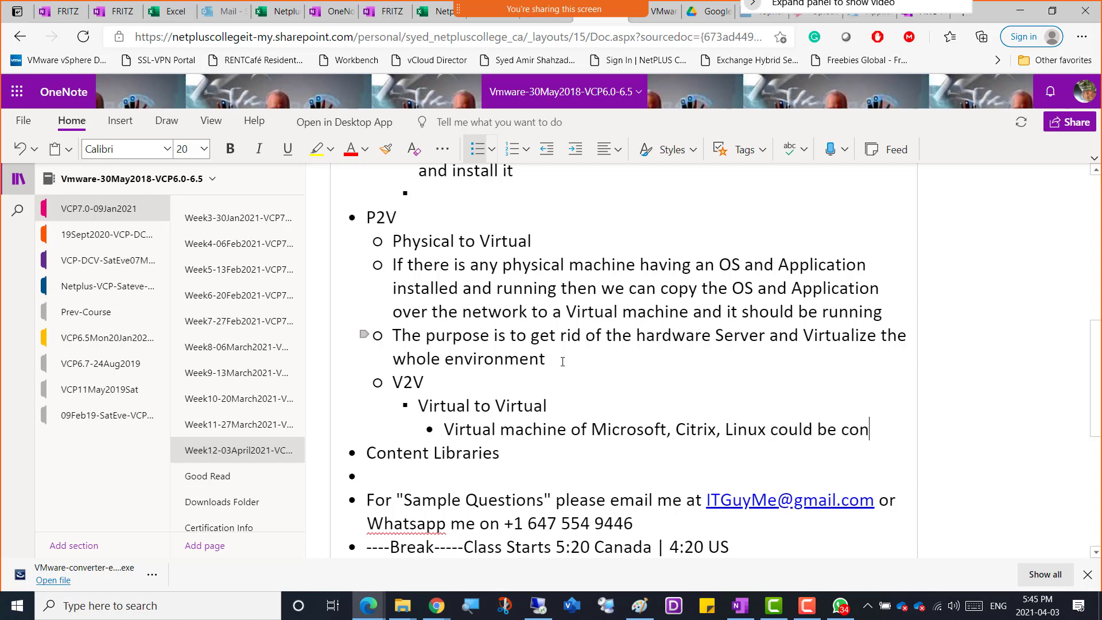
type("verted to ")
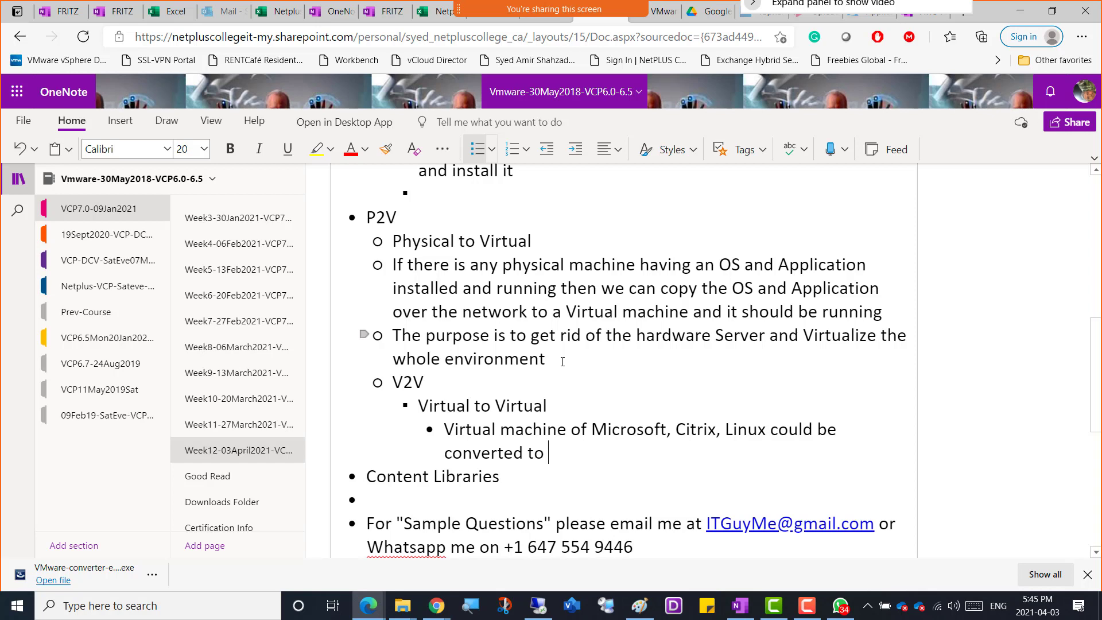
type("a Virtual mac")
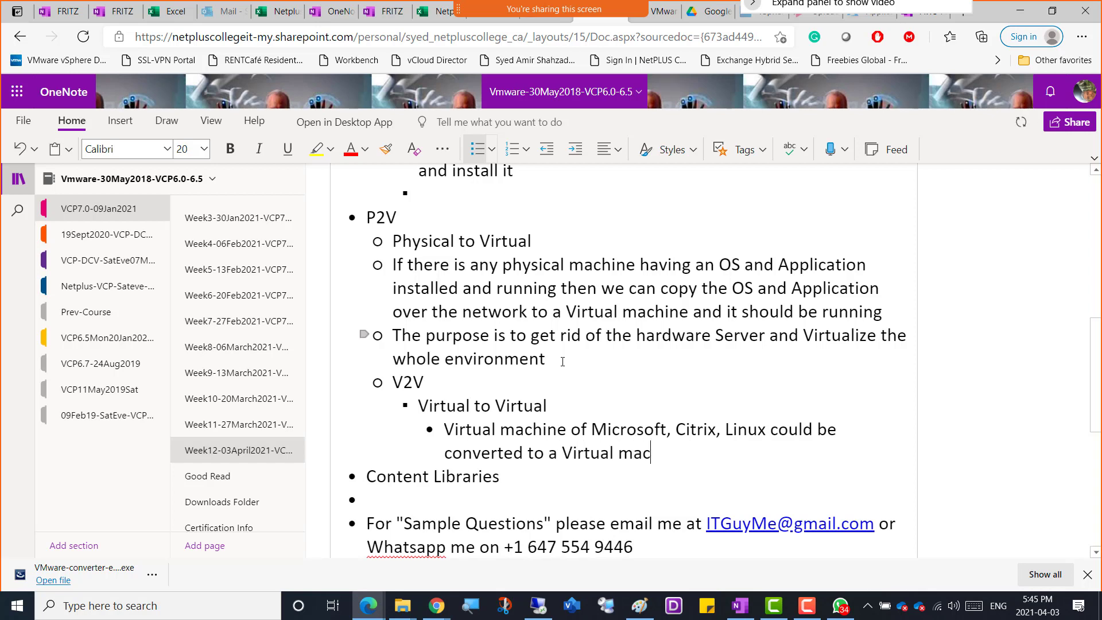
type("hine of vmwa")
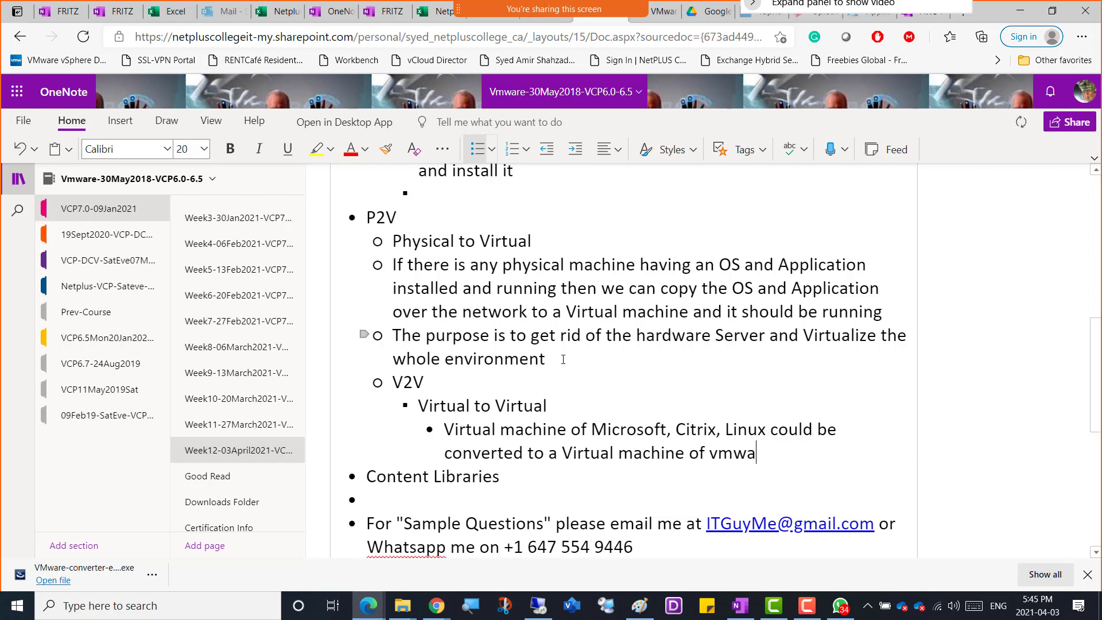
type("re")
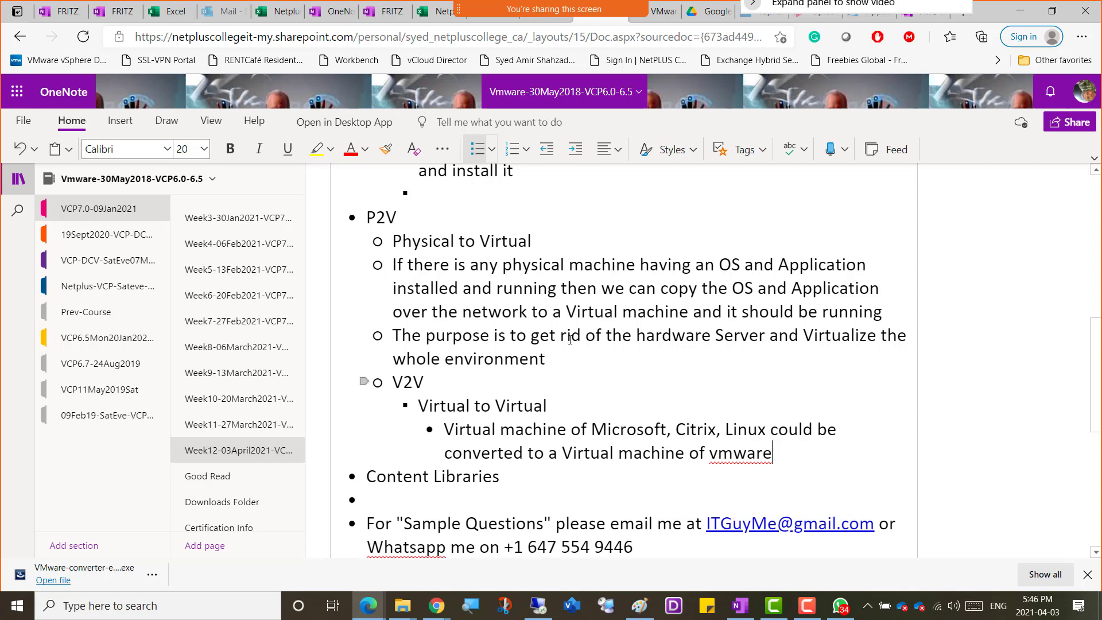
Switch back to the remote desktop session with vCenter Converter Standalone open on Win01.
key("alt+Tab")
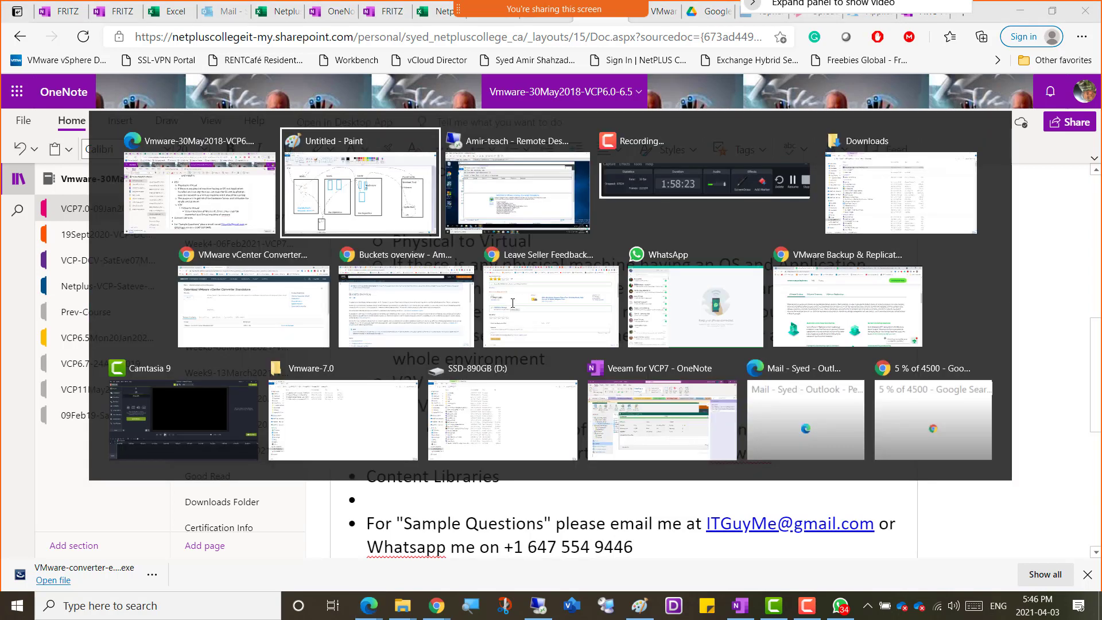
key("alt+Tab")
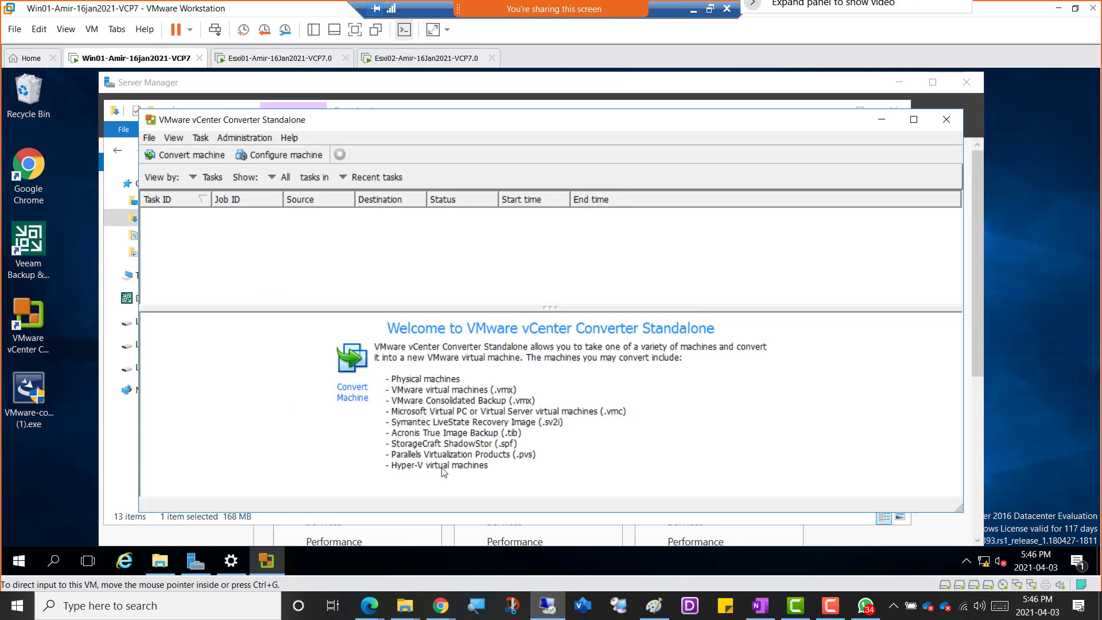
Start a new machine conversion and review the available source types, keeping Powered-on machine as the source type.
left_click(192, 156)
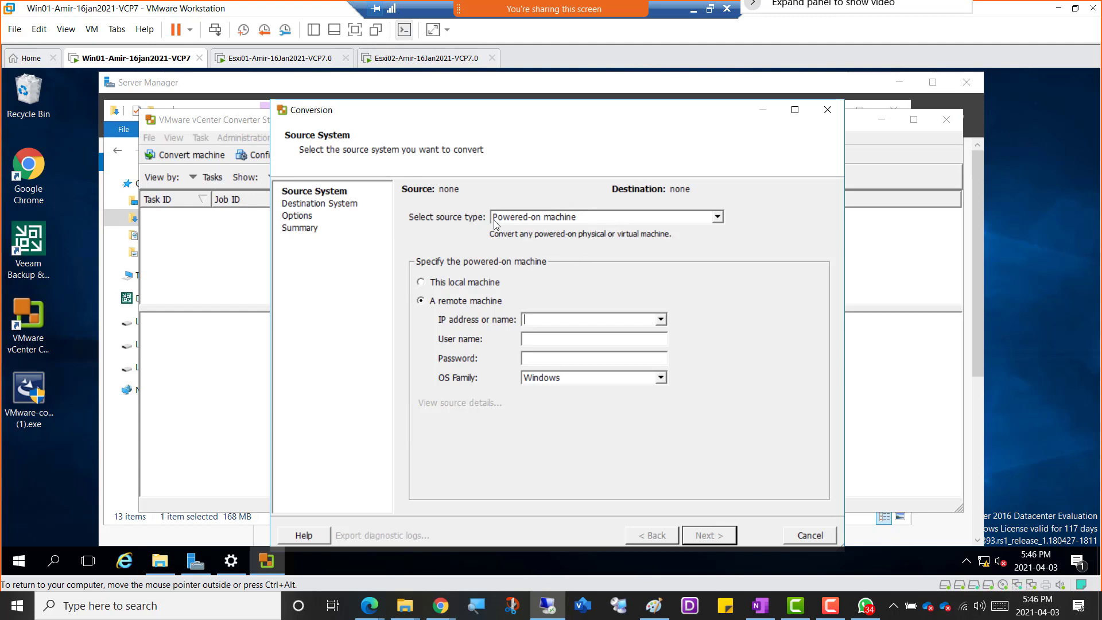
left_click(597, 223)
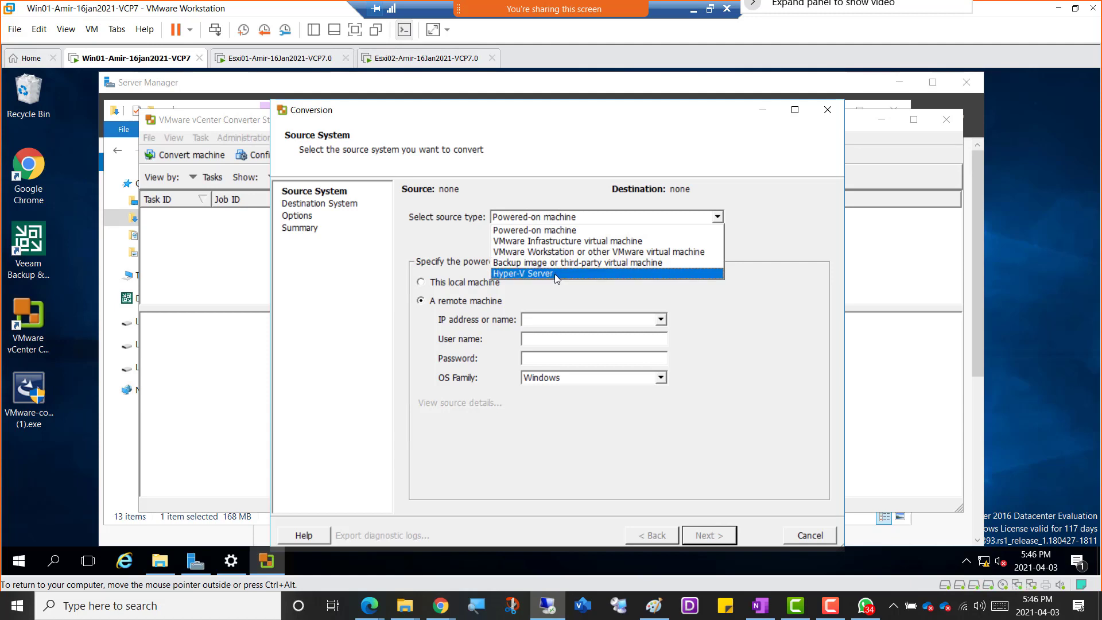
left_click(549, 216)
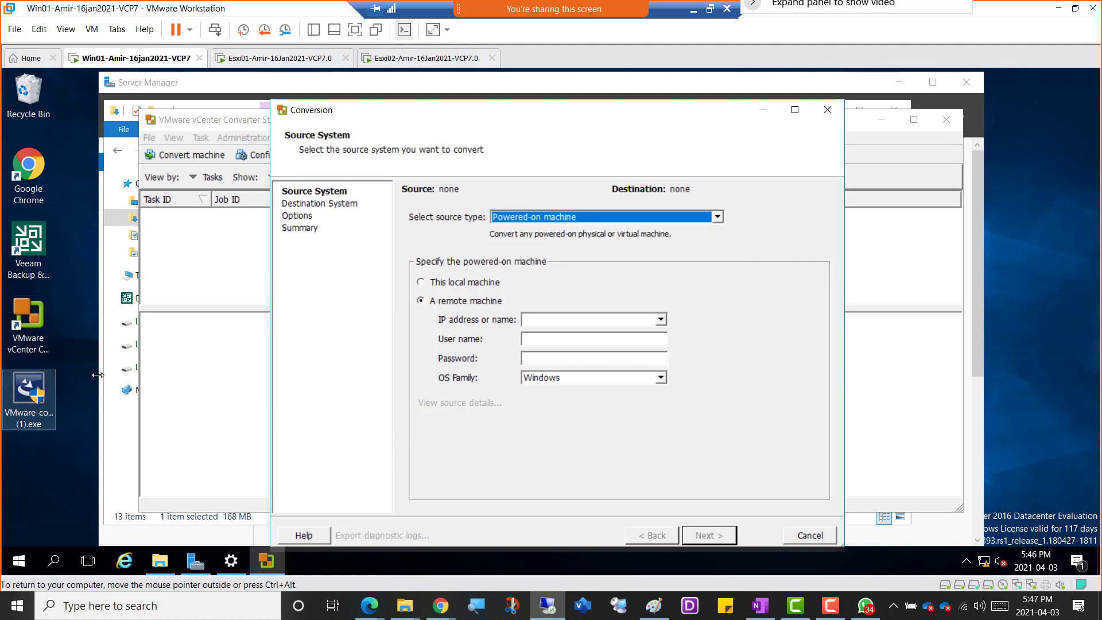
Choose this local machine to examine its source details, including the disk and volume layout, and switch the source back to a remote machine.
left_click(454, 284)
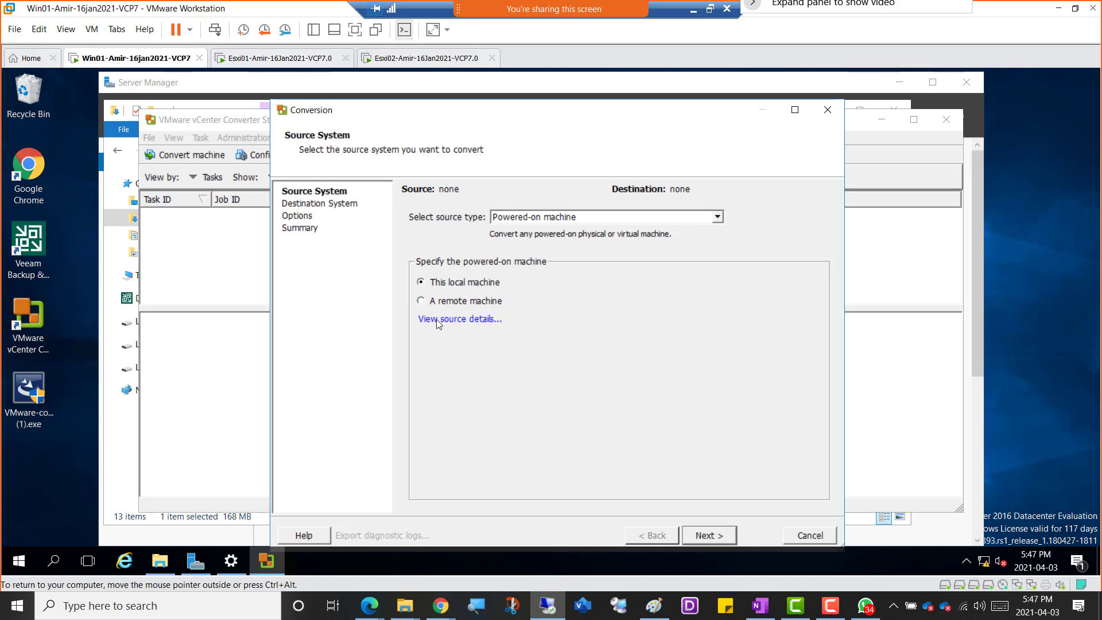
left_click(462, 320)
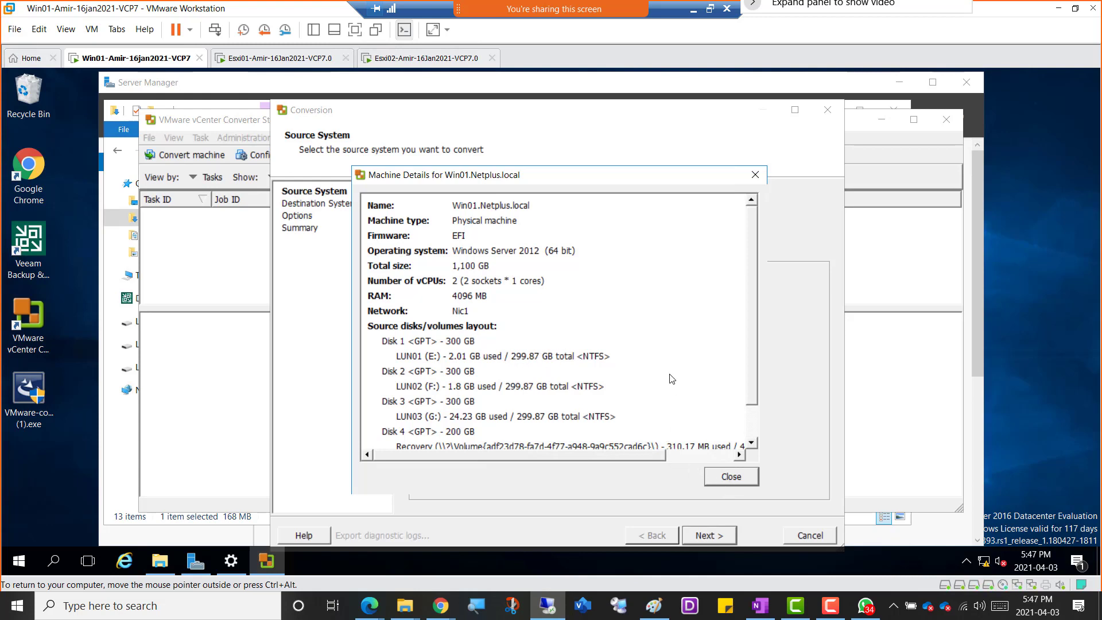
scroll(676, 384, "down", 1)
scroll(491, 343, "up", 1)
left_click(730, 477)
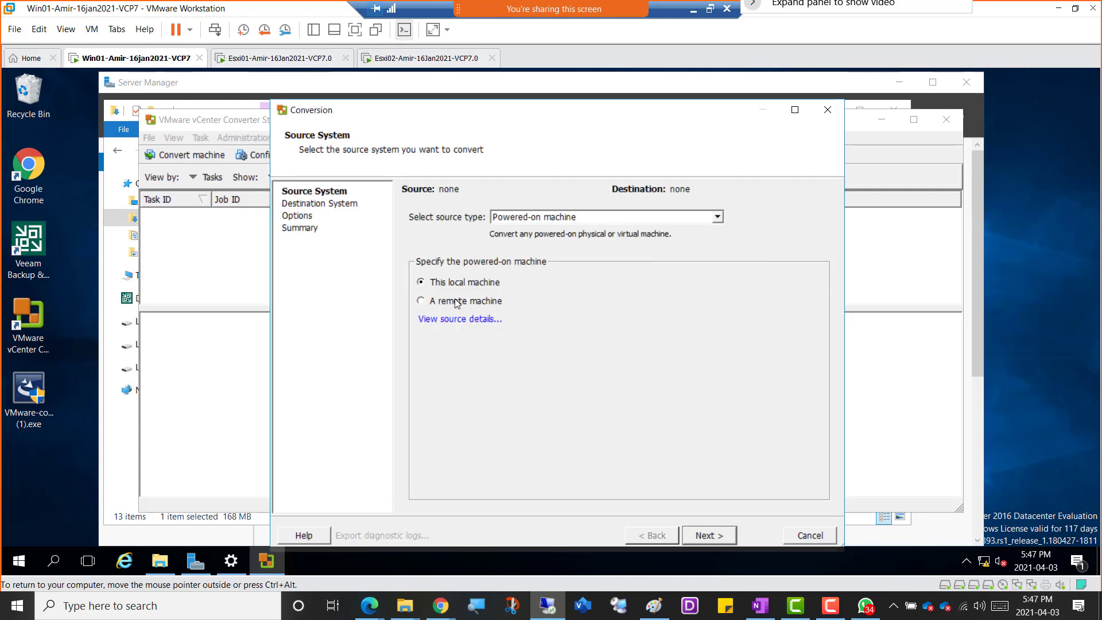
left_click(456, 302)
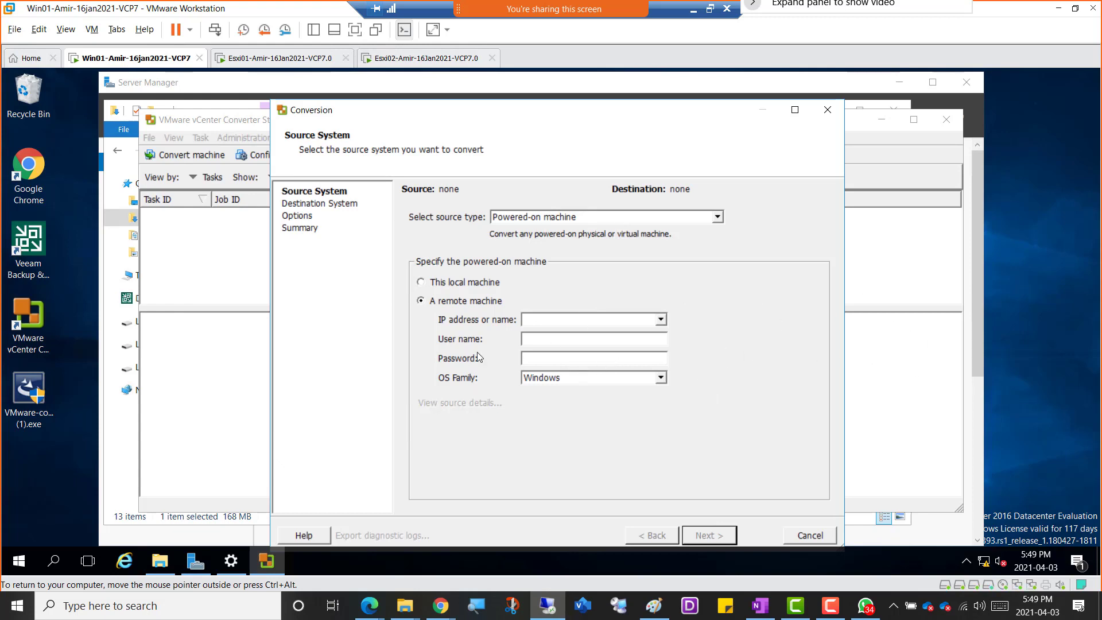
Choose this local machine as the powered-on source to convert and continue to the destination system settings.
left_click(463, 282)
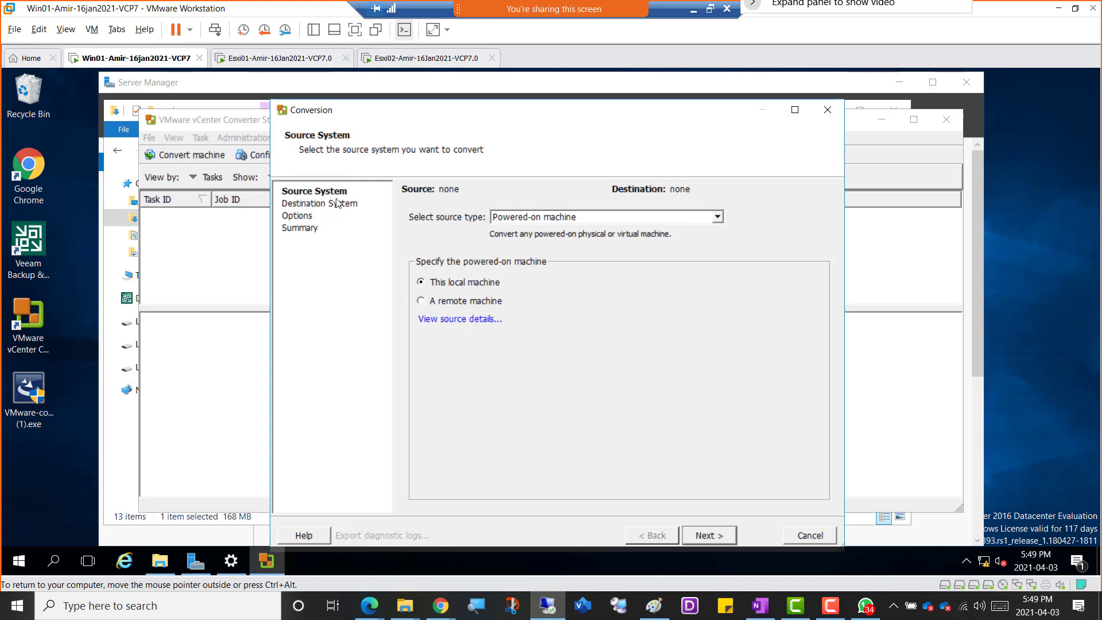
left_click(708, 538)
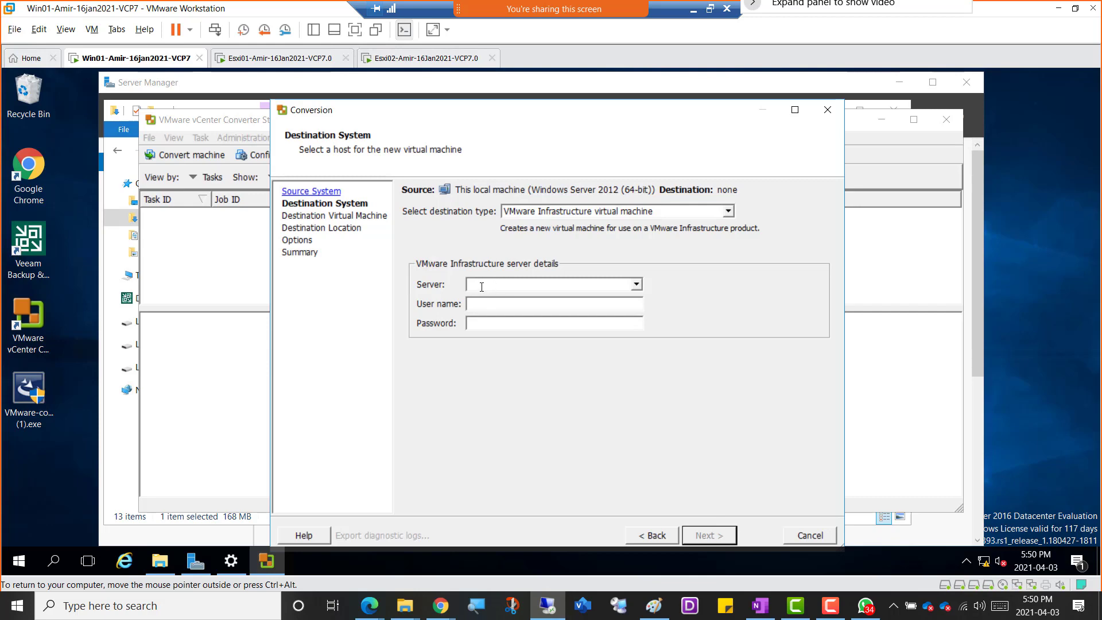
Switch to Server Manager, launch DNS Manager for server WIN01 and open the Netplus.local forward lookup zone.
left_click(194, 568)
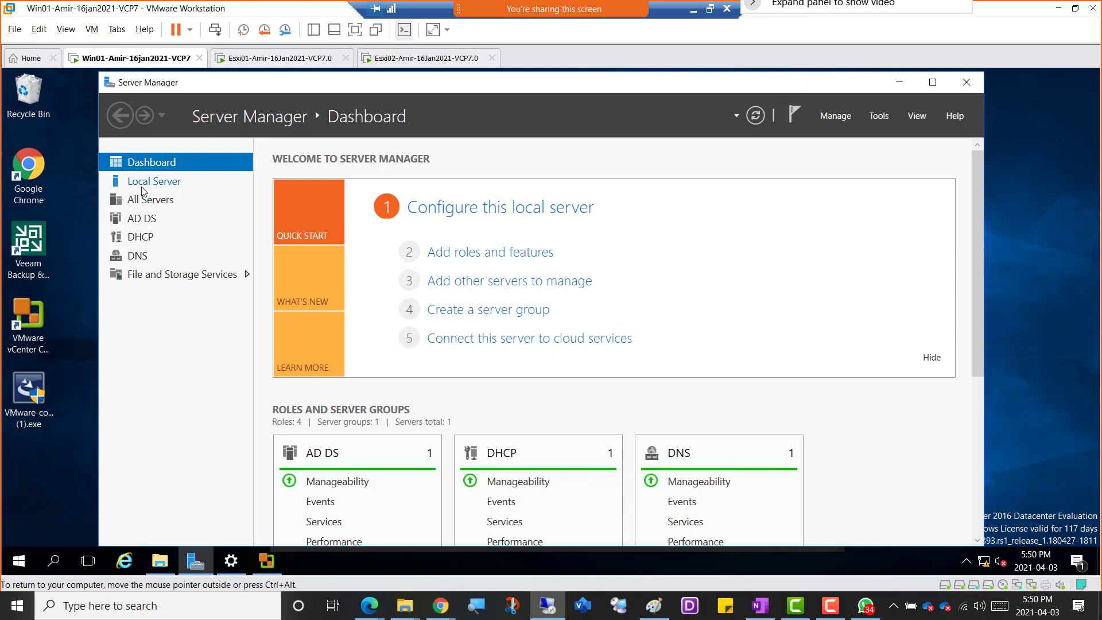
left_click(138, 255)
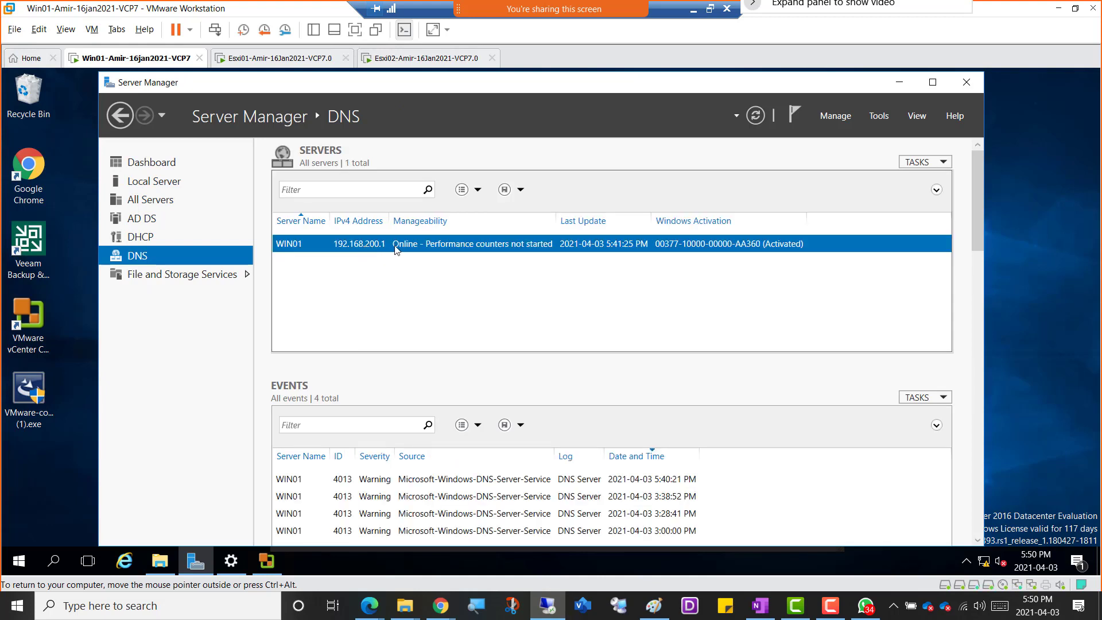
right_click(418, 247)
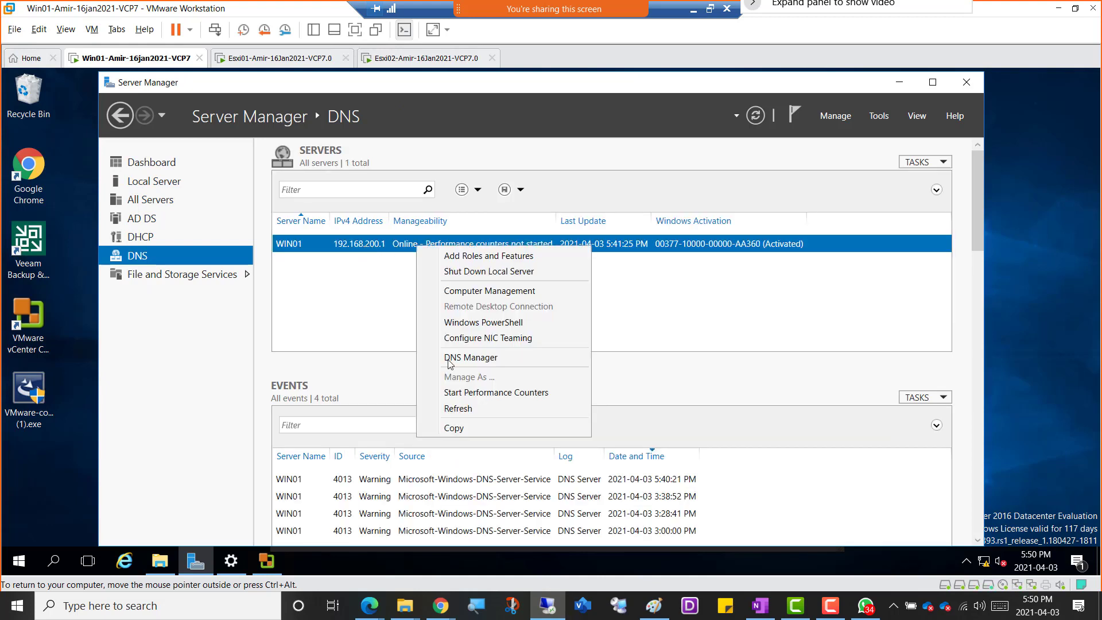
left_click(486, 382)
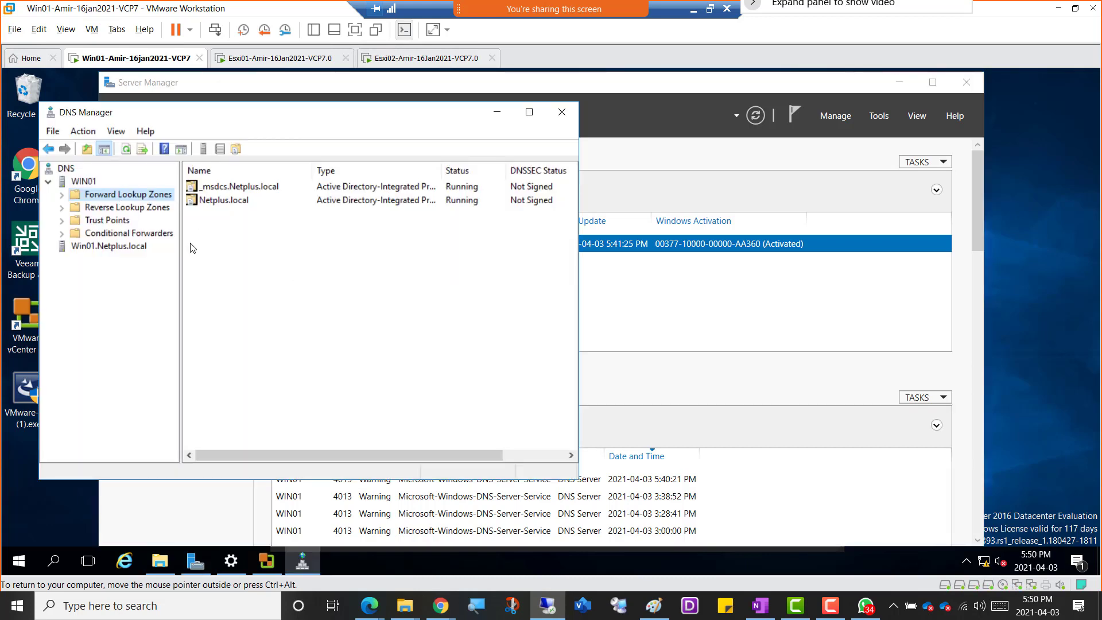
double_click(224, 200)
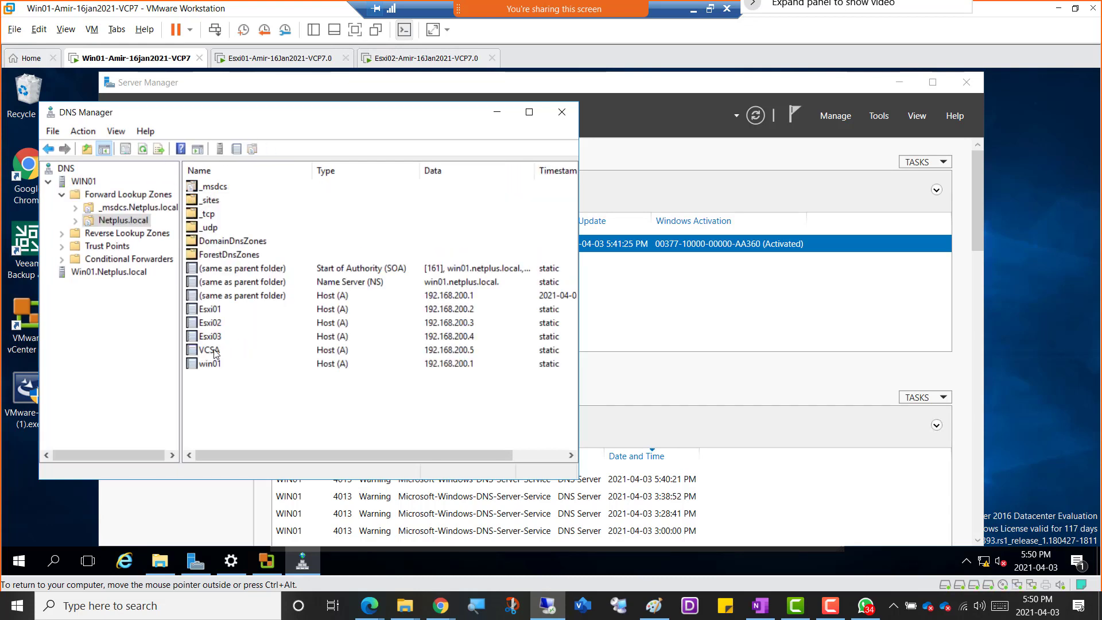
Copy the fully qualified domain name from the VCSA host record's properties, then close them unchanged and minimize DNS Manager.
left_click(214, 351)
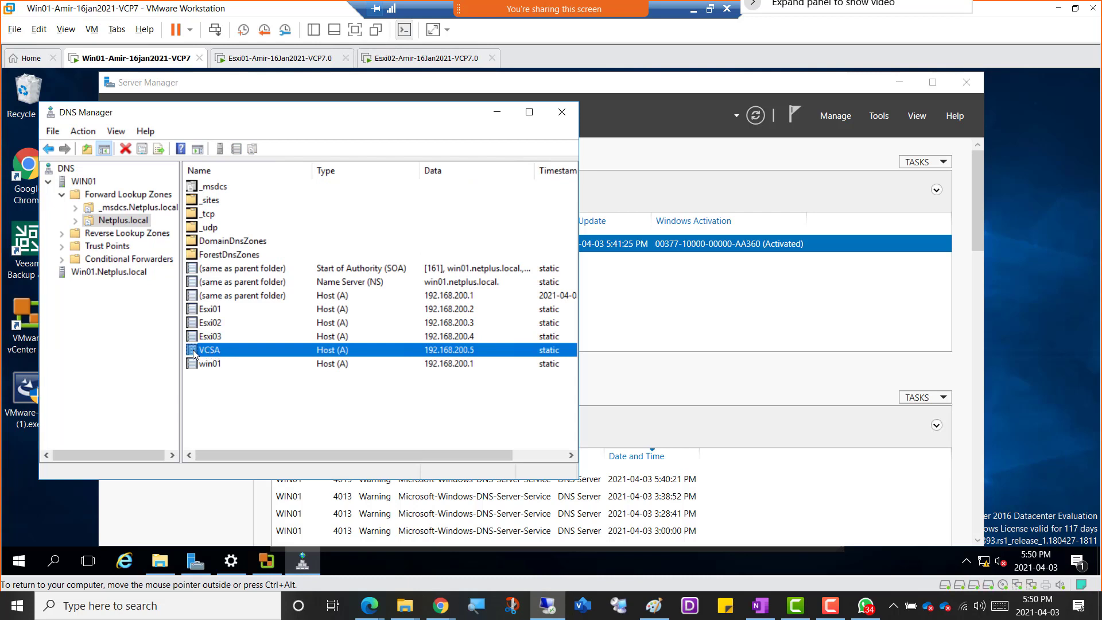
double_click(193, 350)
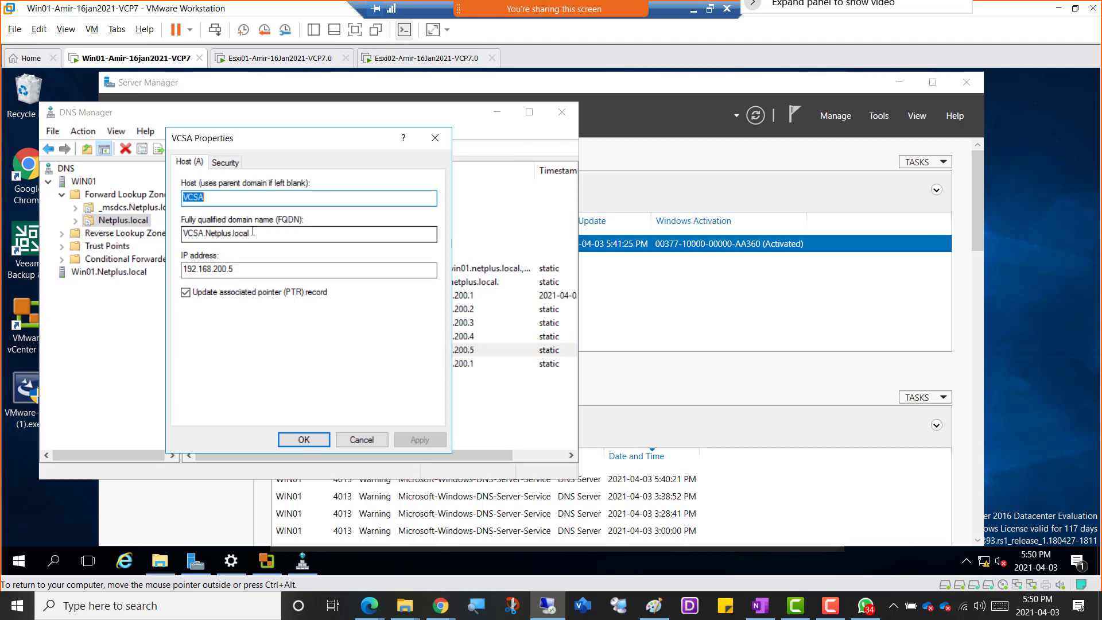
left_click_drag(253, 231, 170, 230)
right_click(210, 235)
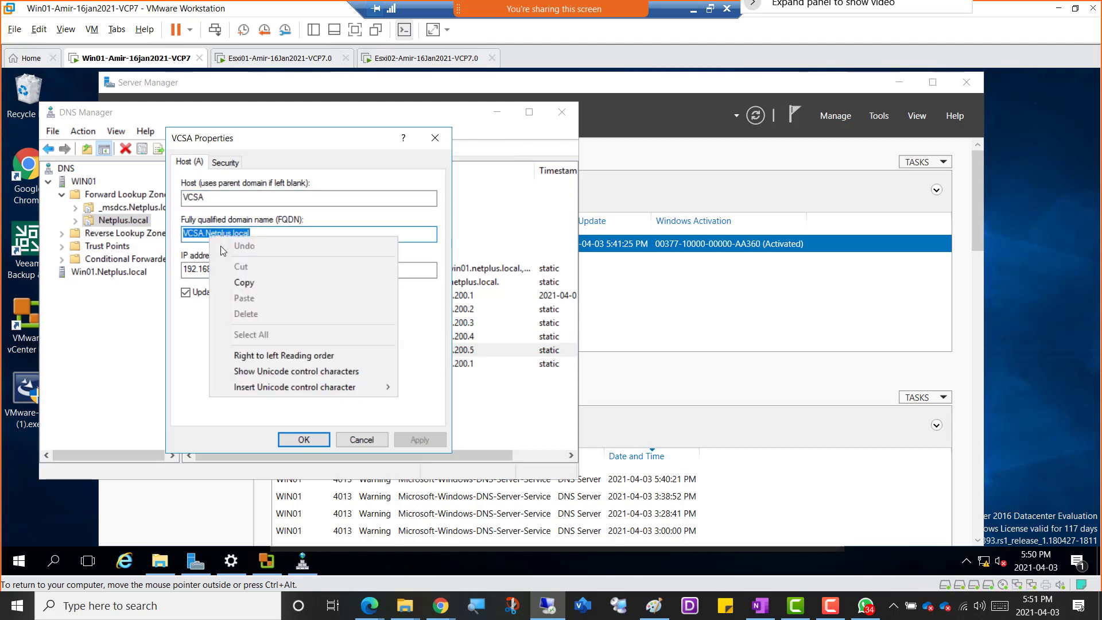
left_click(244, 284)
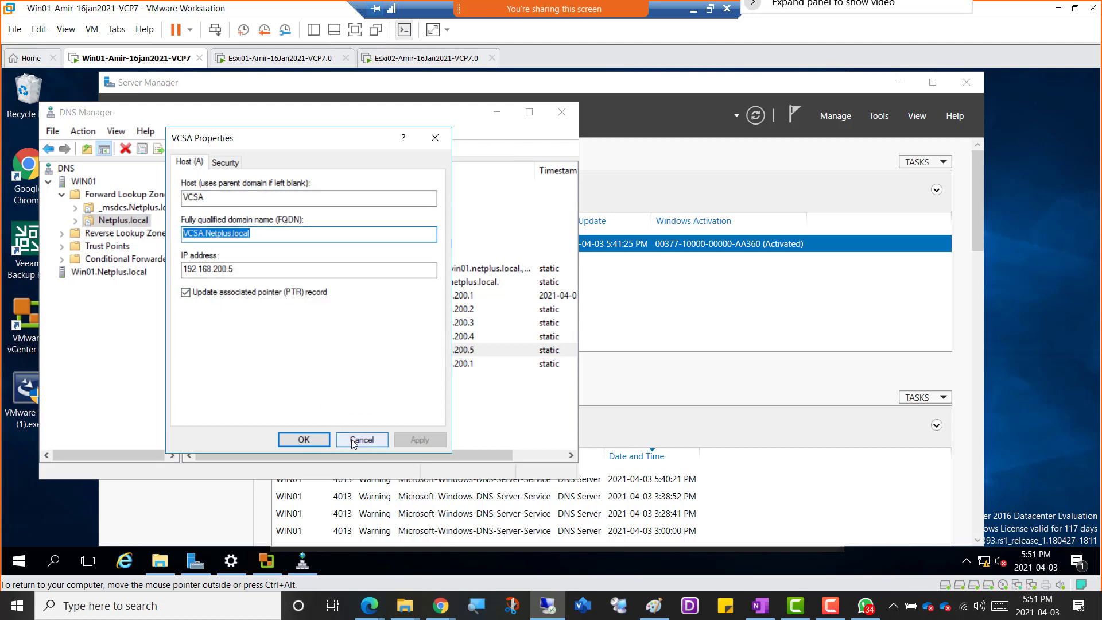
left_click(364, 440)
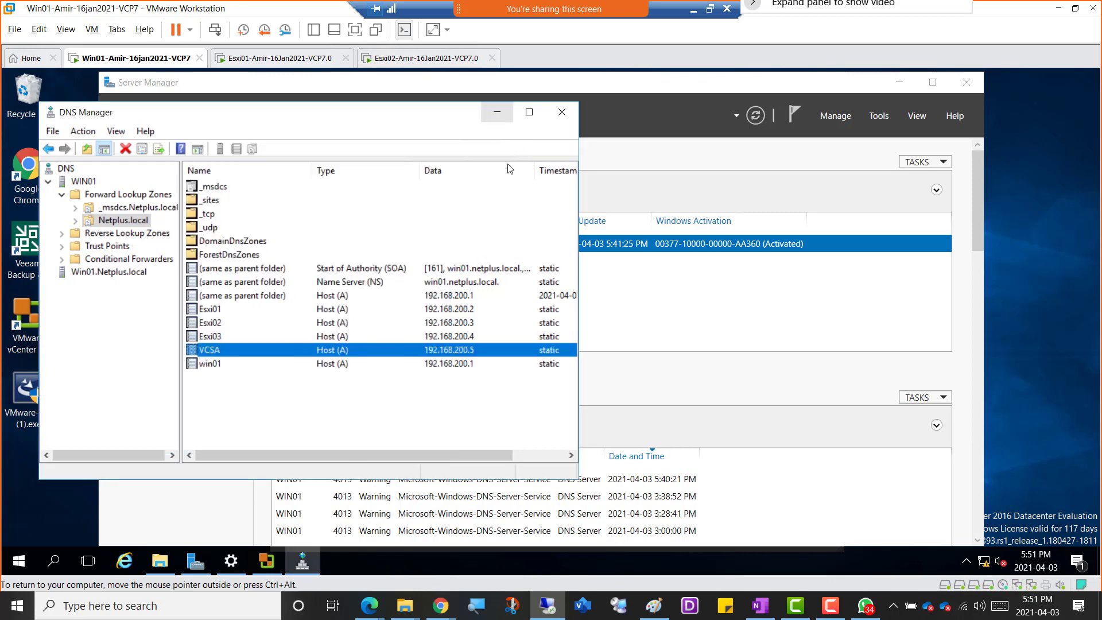
left_click(498, 113)
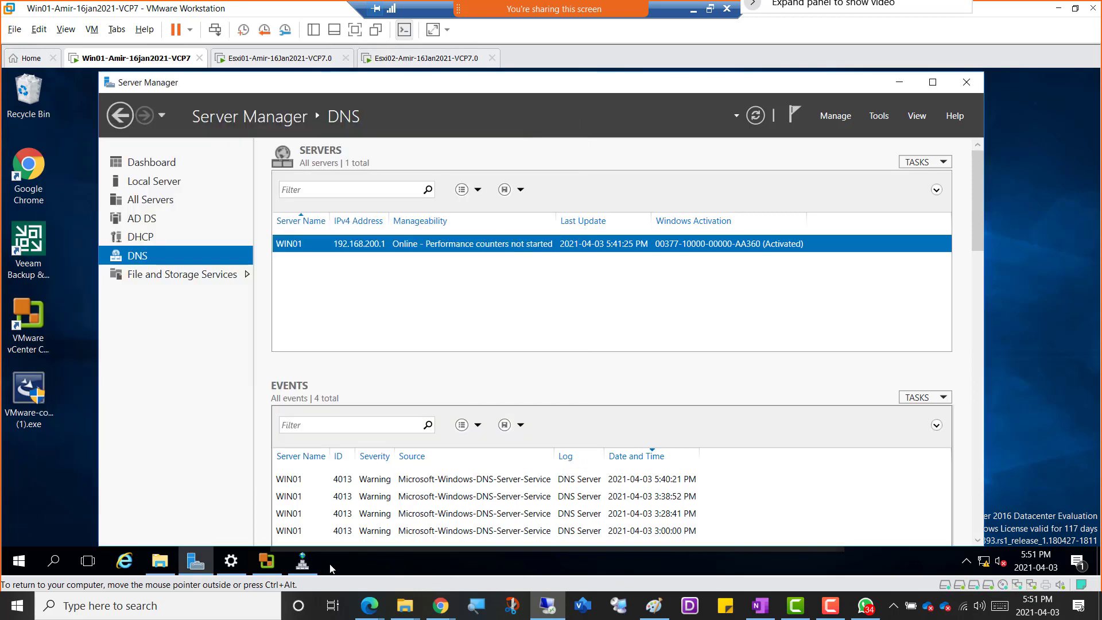
Switch back to vCenter Converter and enter VCSA.Netplus.local as the server, administrator as the user name, and the account password.
left_click(266, 561)
right_click(483, 285)
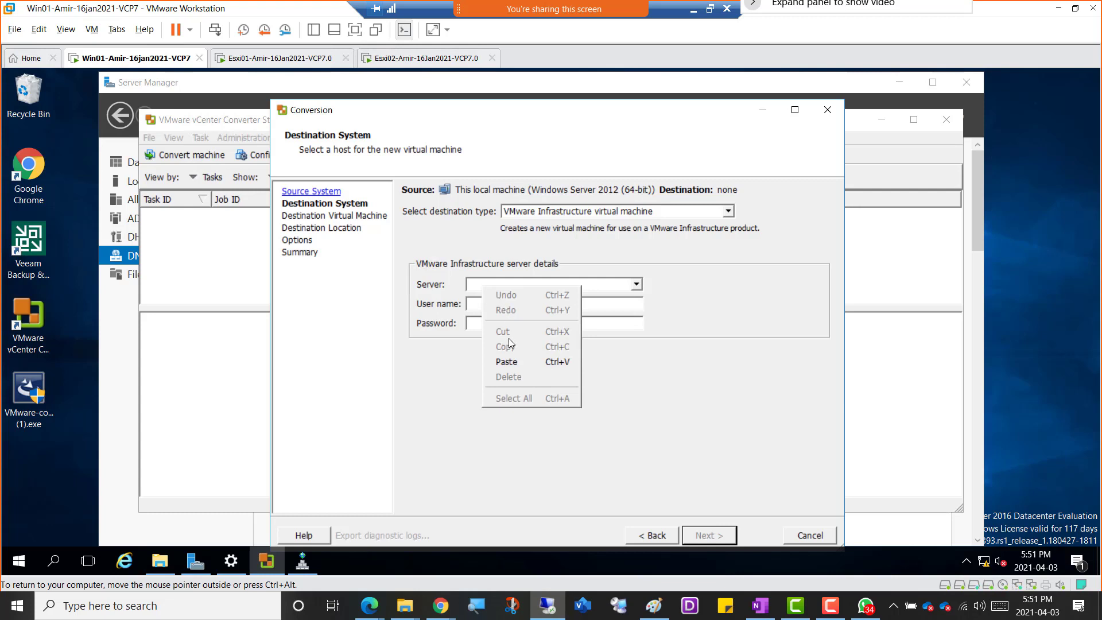
left_click(511, 362)
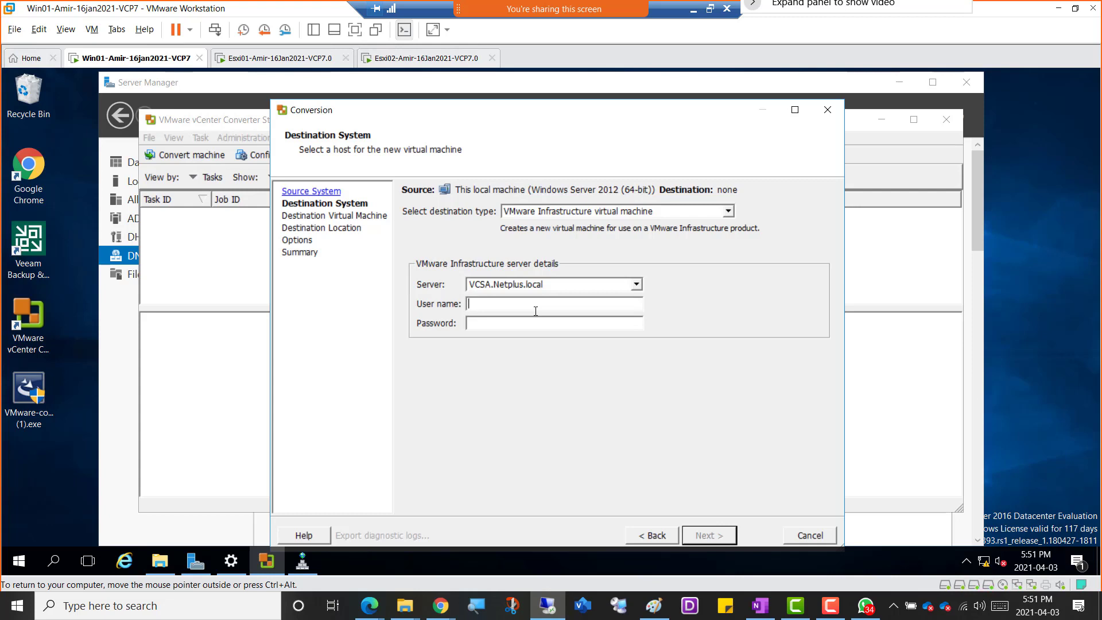
type("administrator")
key("Tab")
type("********")
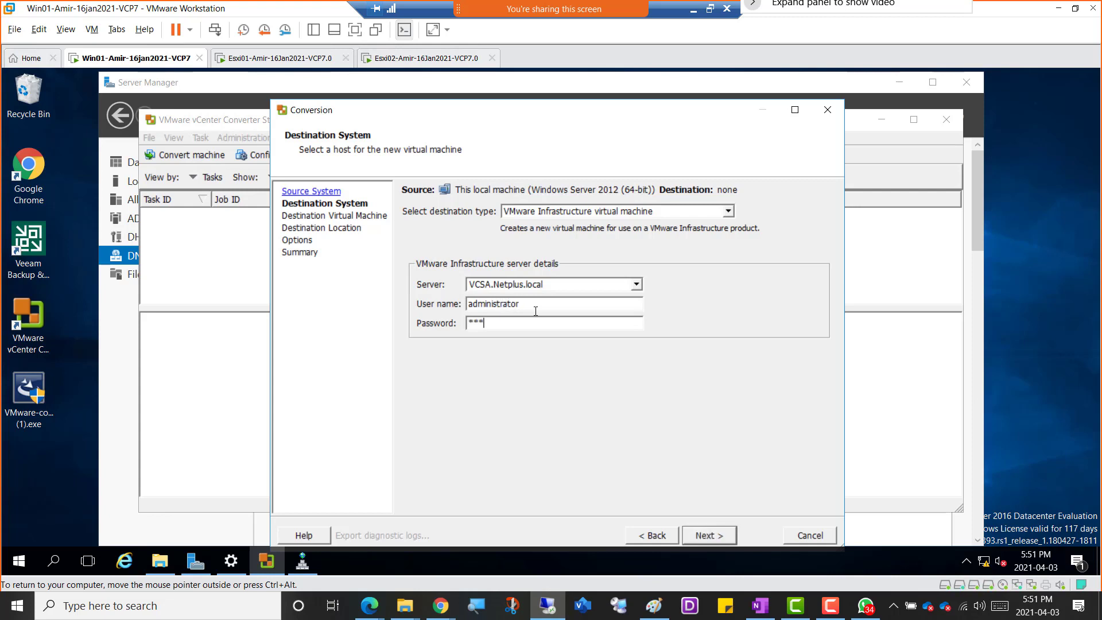
type("****")
Keep VMware Infrastructure virtual machine as the destination type, submit the server login and ignore the certificate warning.
left_click(729, 212)
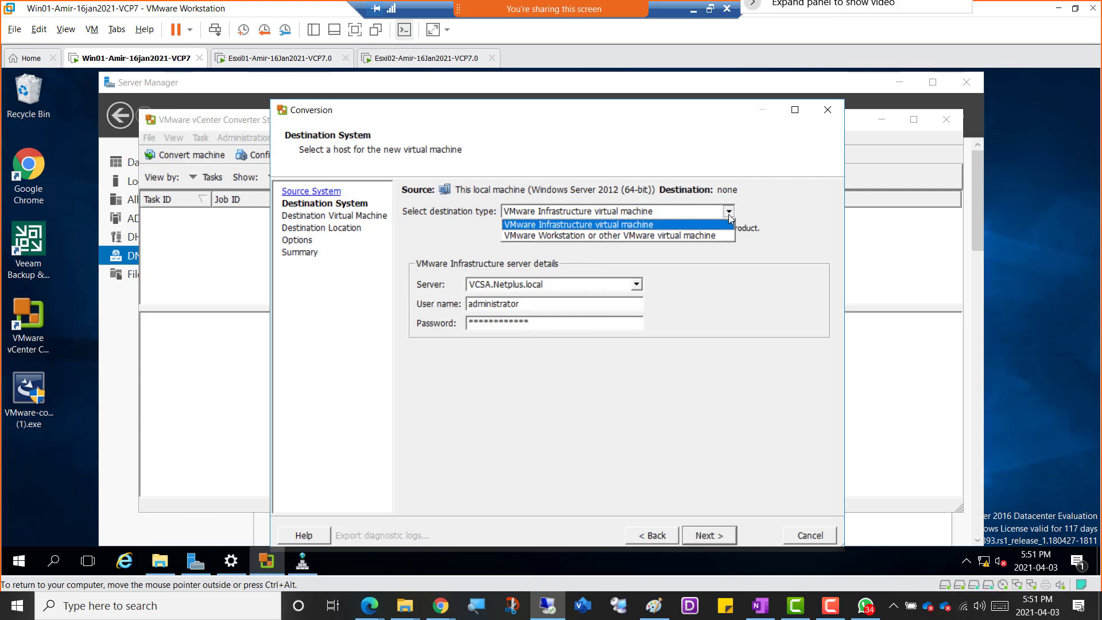
left_click(729, 213)
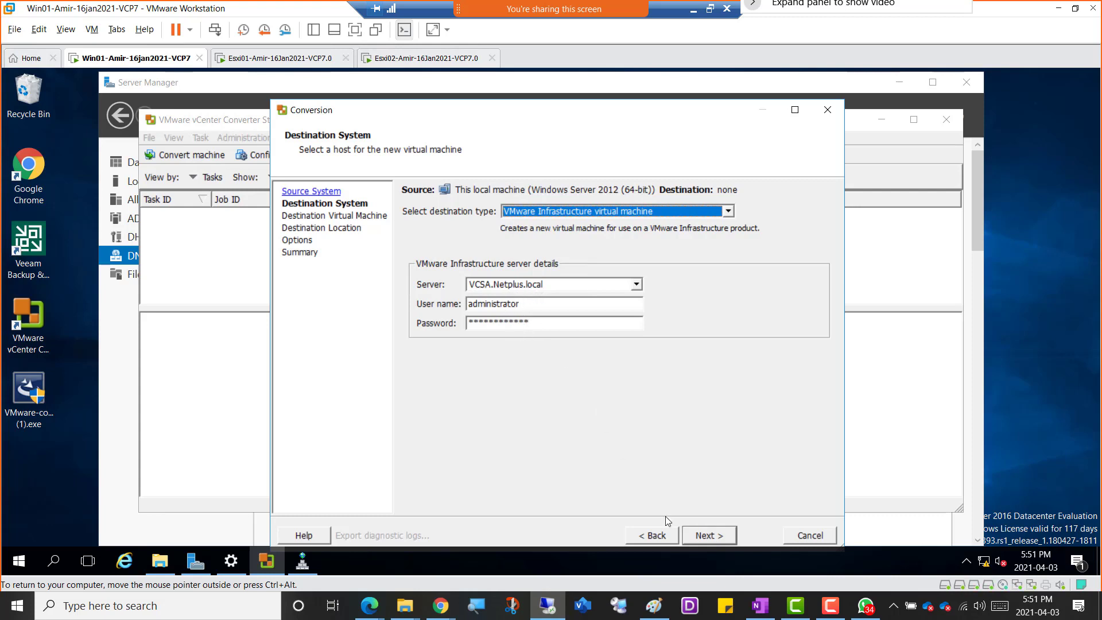
left_click(715, 540)
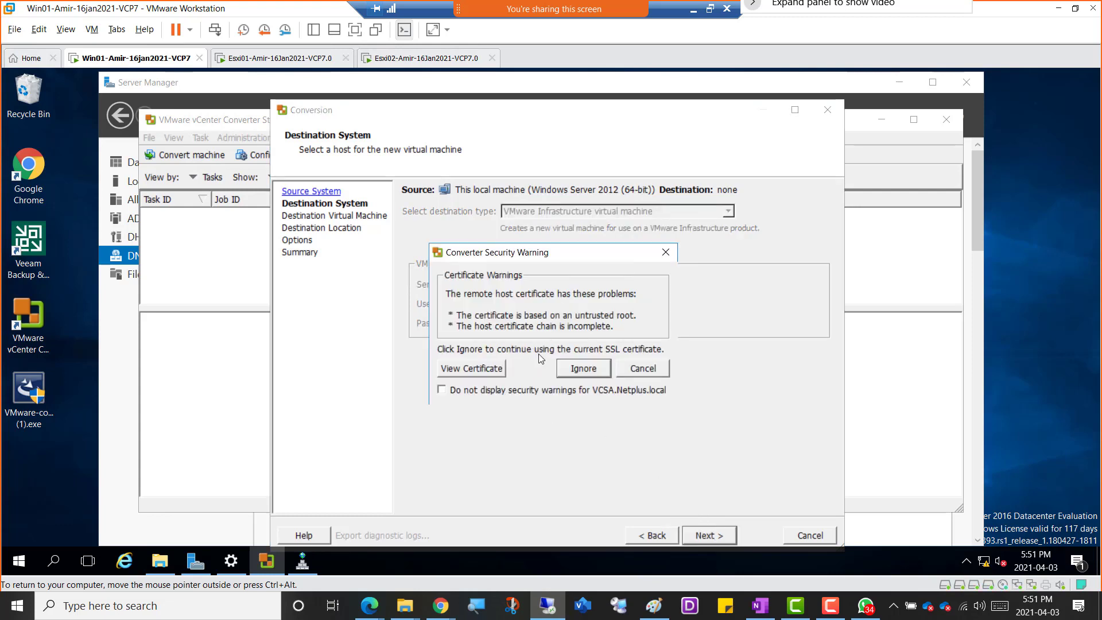
left_click(581, 370)
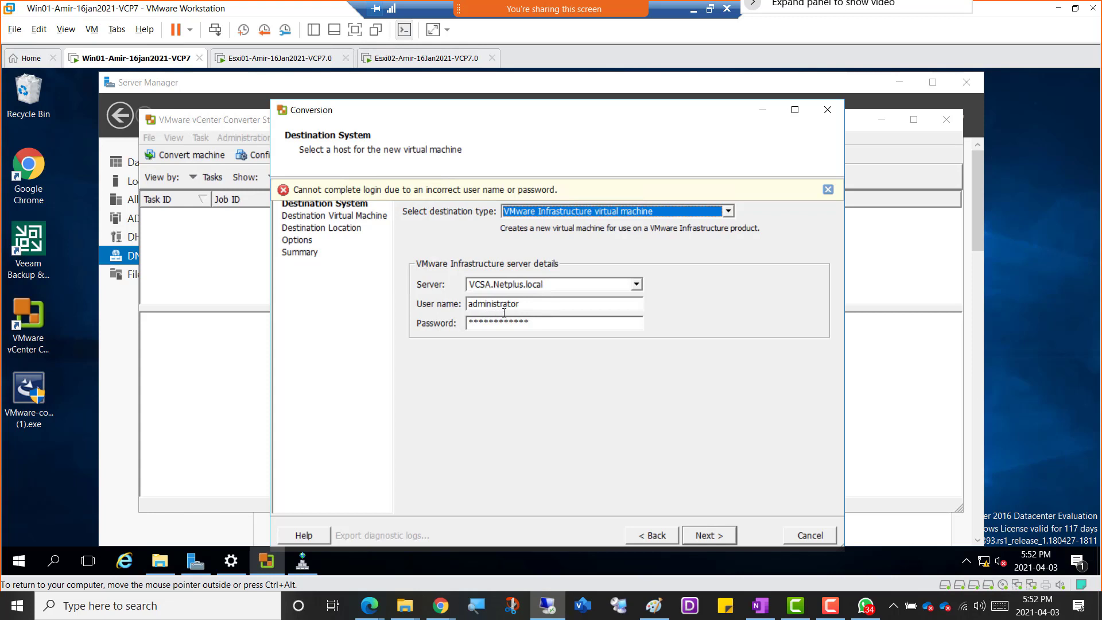
Re-enter the account password for the destination server and try the login again.
left_click_drag(530, 321, 443, 318)
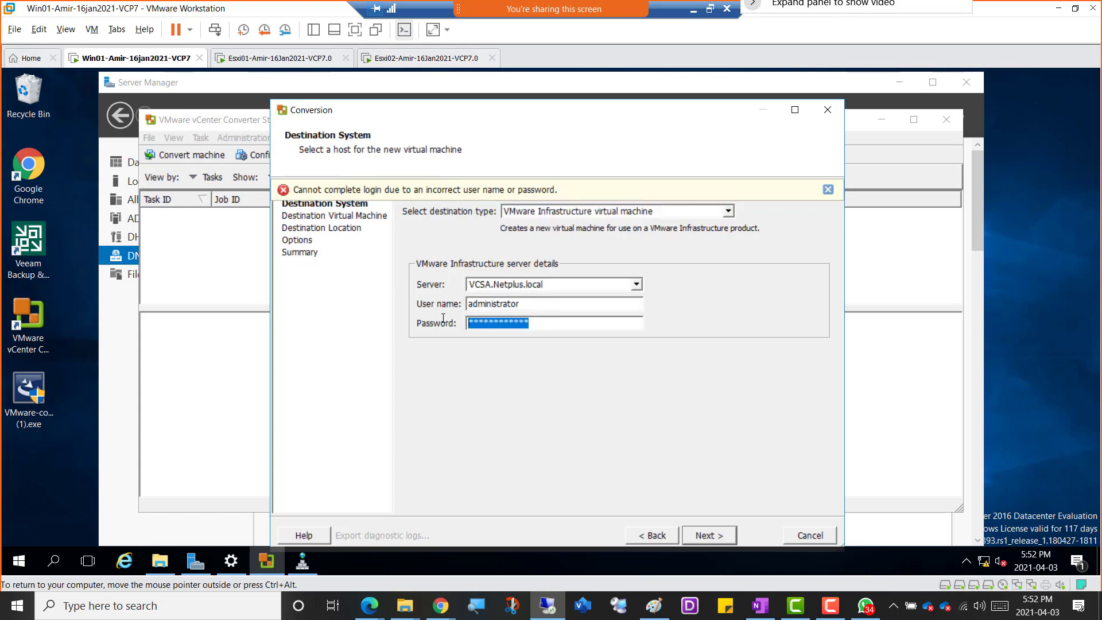
type("***")
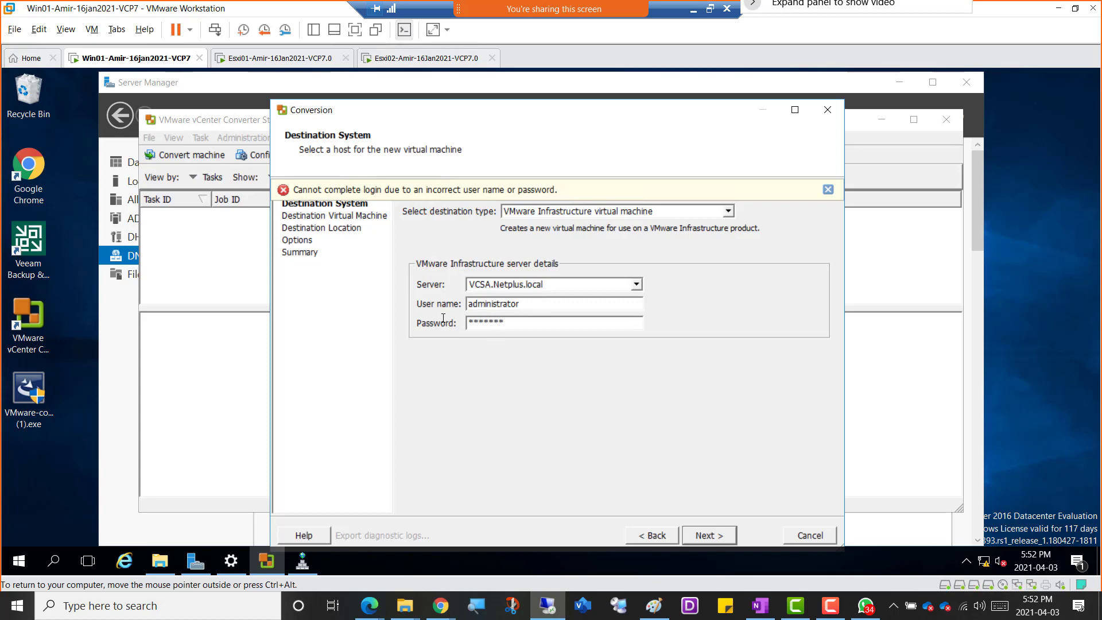
type("******")
left_click(705, 535)
Prefix the user name with the domain, making it vsphere.local\administrator, and log in to the destination server.
type("vsphere.loa")
key("BackSpace")
type("cal\\")
left_click(716, 539)
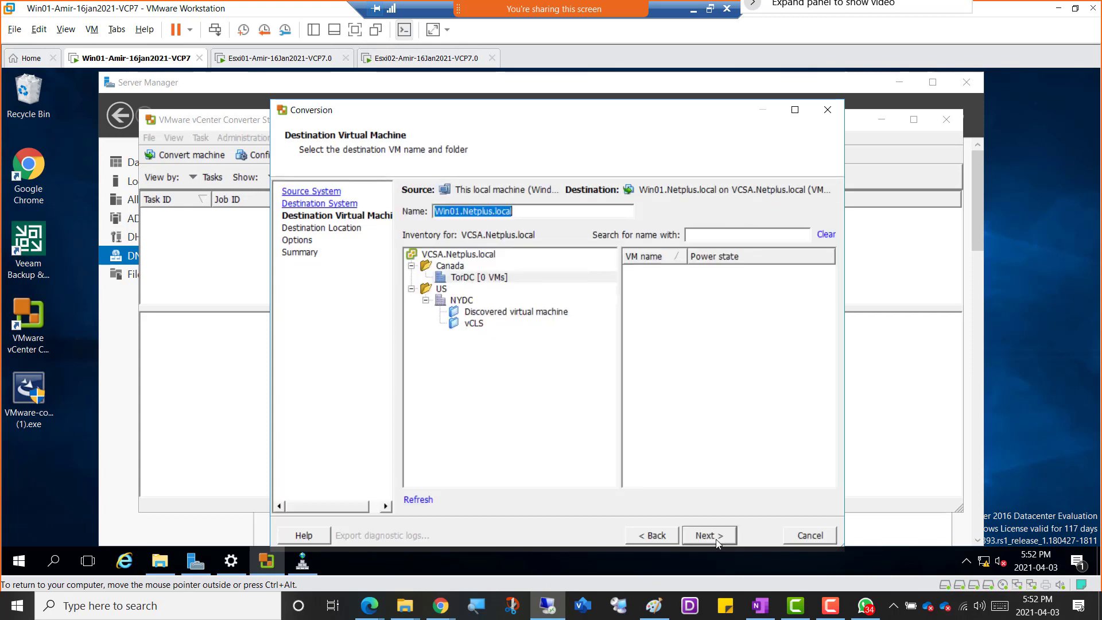
Recheck the destination login details, then select the NYDC datacenter for the Win01.Netplus.local virtual machine and continue.
left_click(659, 536)
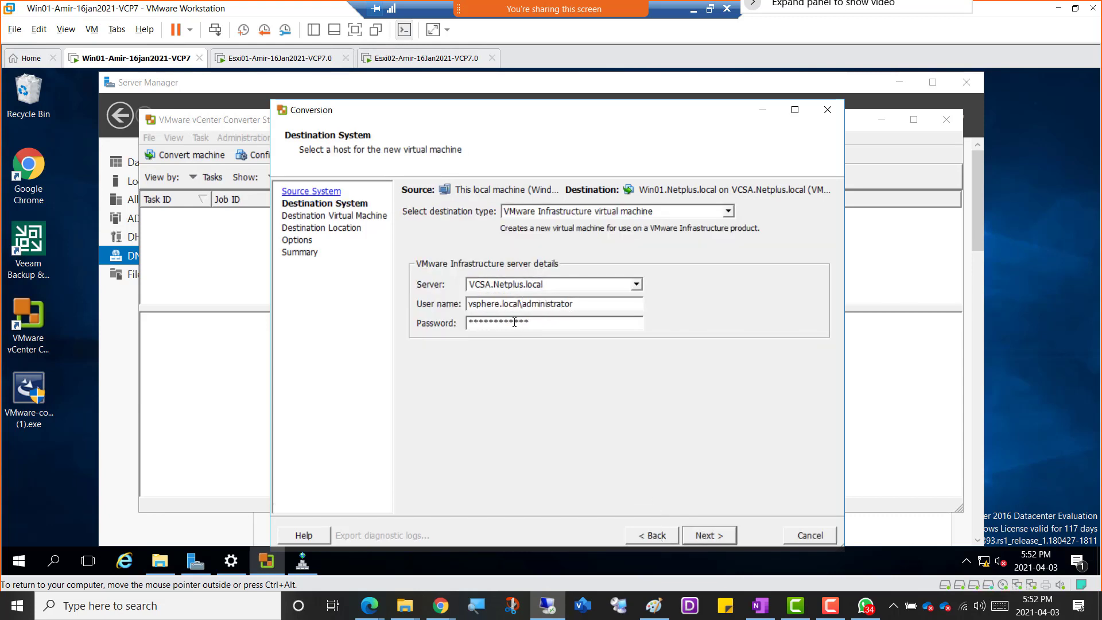
left_click(689, 539)
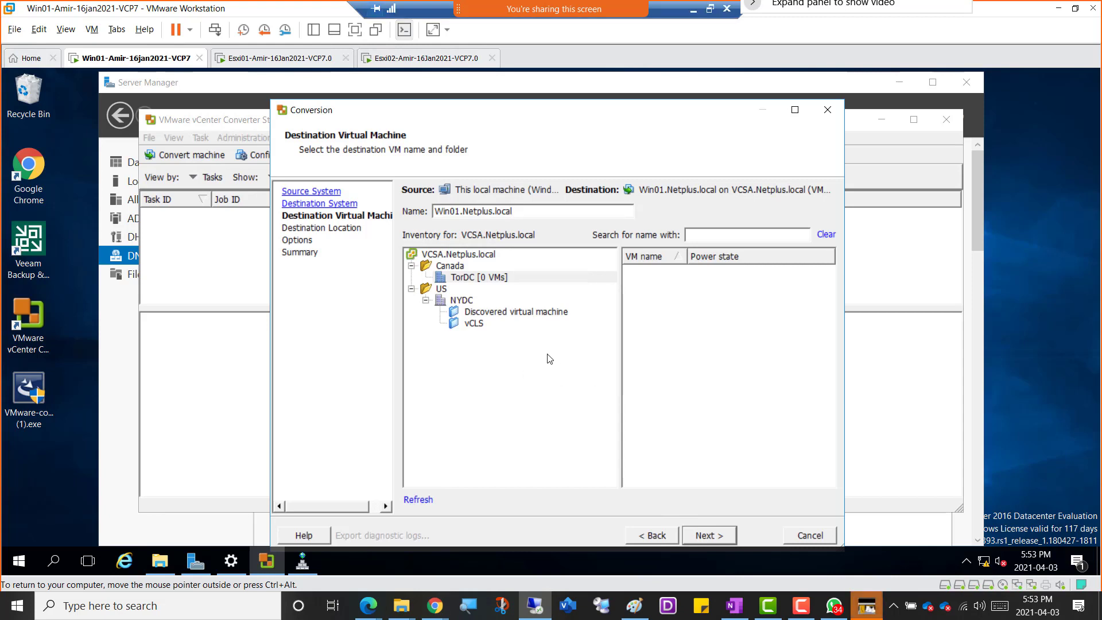
left_click(466, 301)
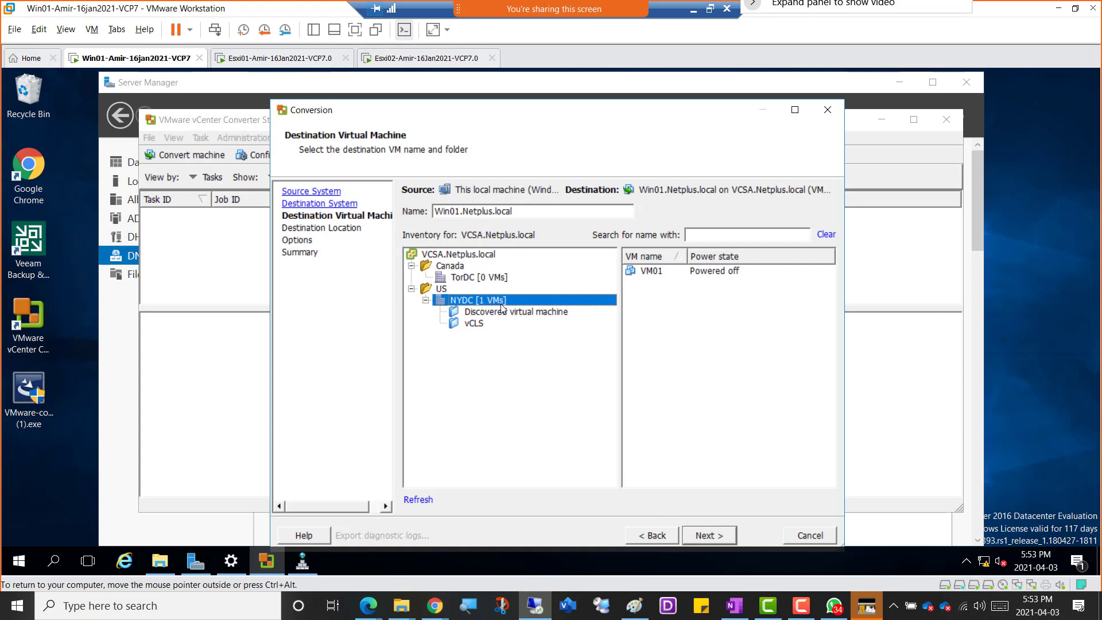
left_click(721, 542)
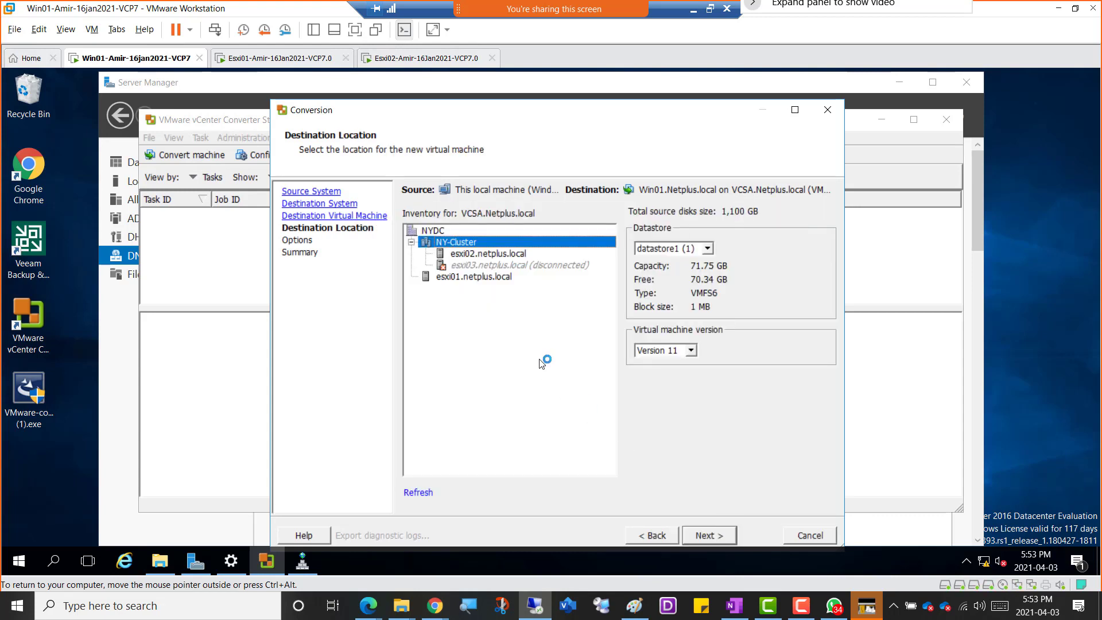
Set the destination location to host esxi02.netplus.local with datastore W1DS2LUN2 and continue to the conversion options.
left_click(476, 256)
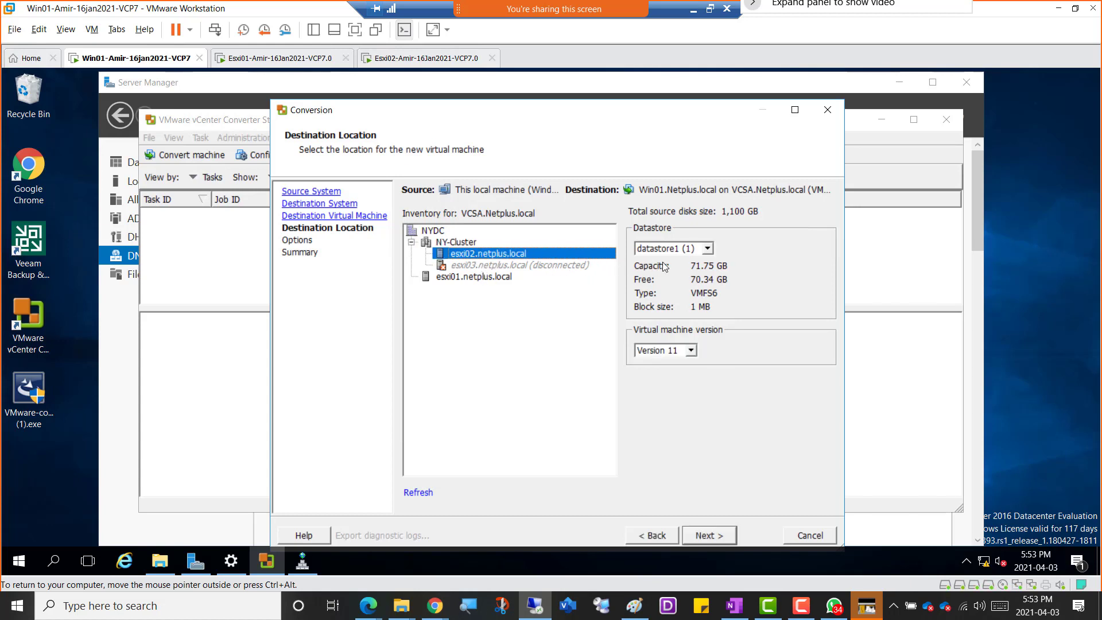
left_click(708, 249)
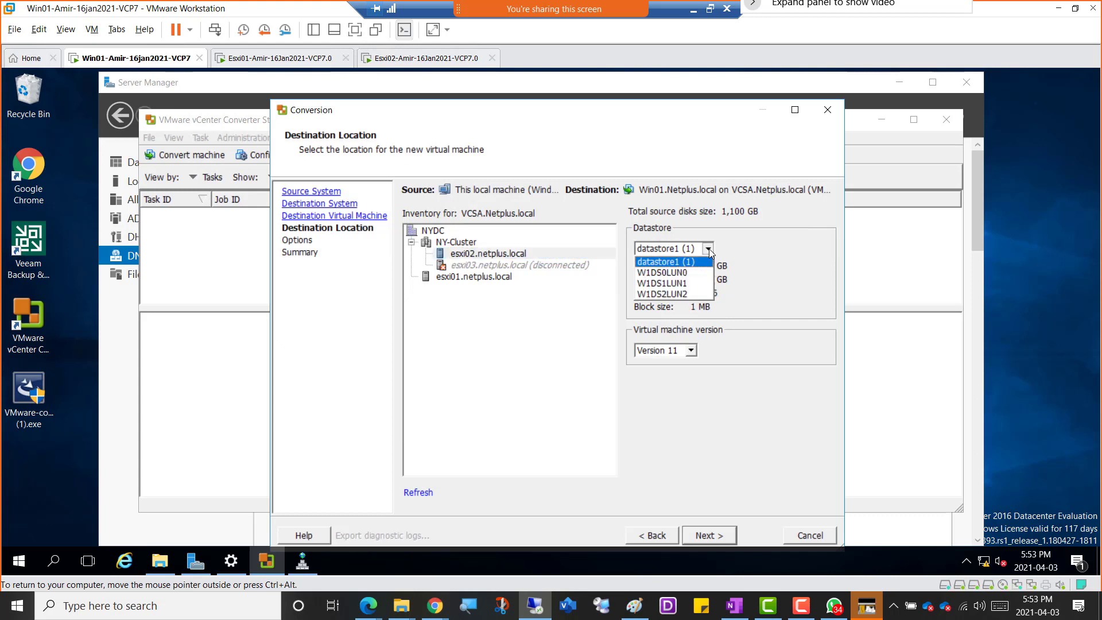
left_click(690, 294)
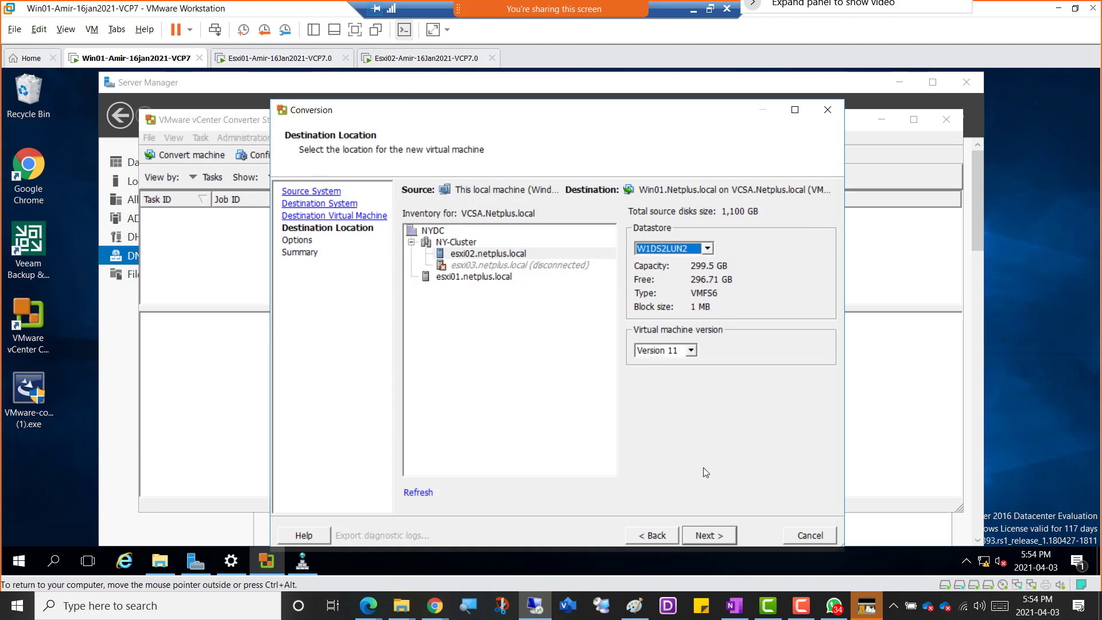
left_click(716, 542)
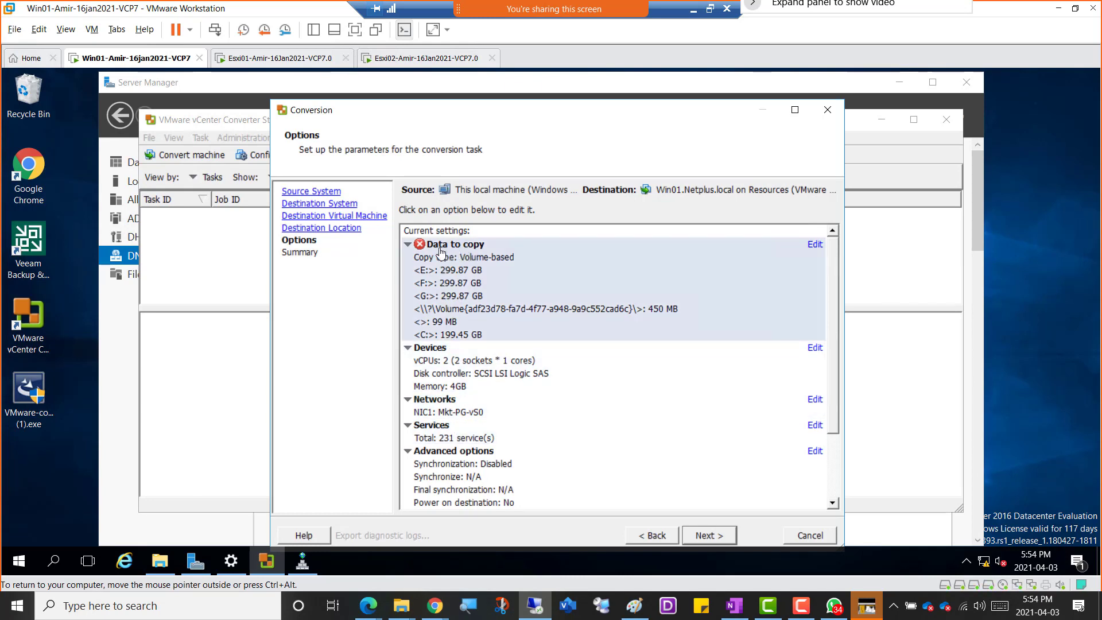
Edit the data to copy and exclude source volumes E:, F:, G: and the 450 MB volume.
mouse_move(450, 255)
left_click(480, 274)
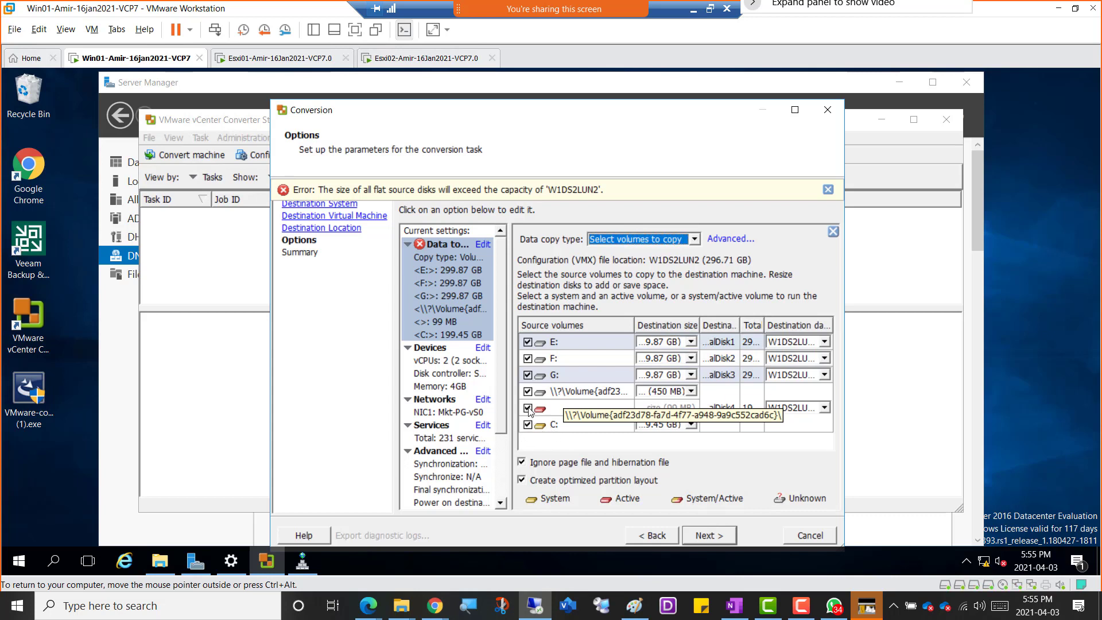
left_click(528, 342)
left_click(527, 358)
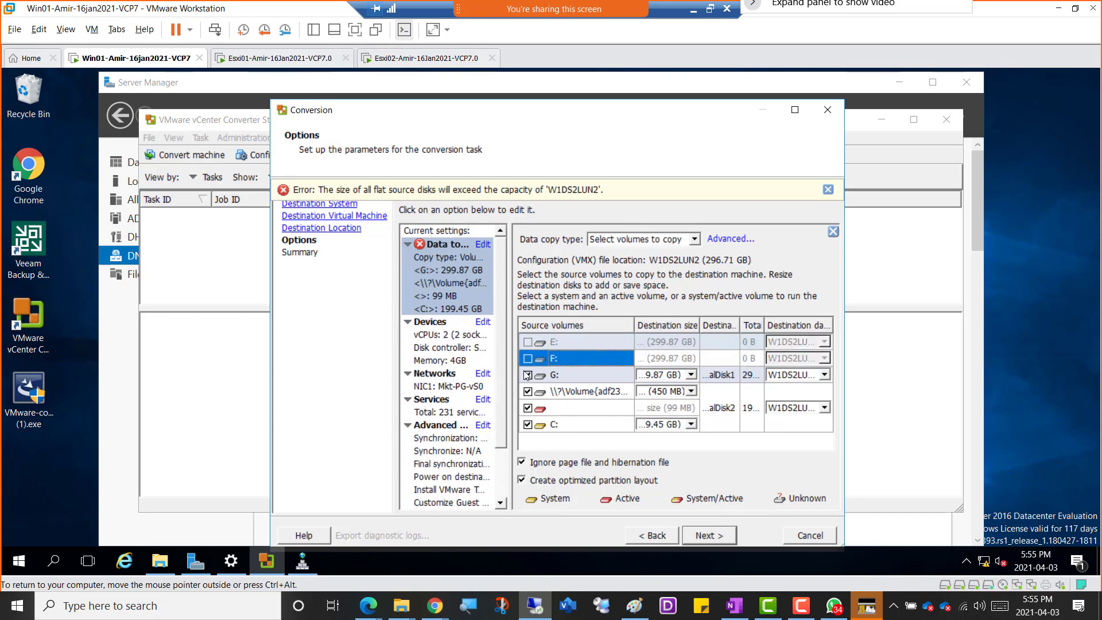
left_click(528, 374)
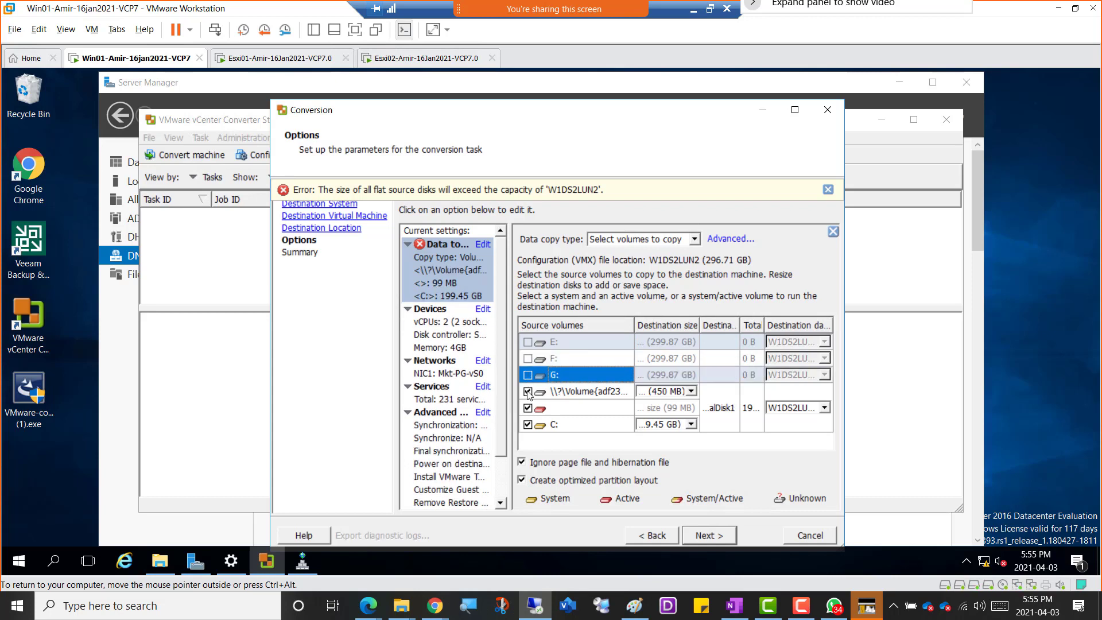
left_click(528, 392)
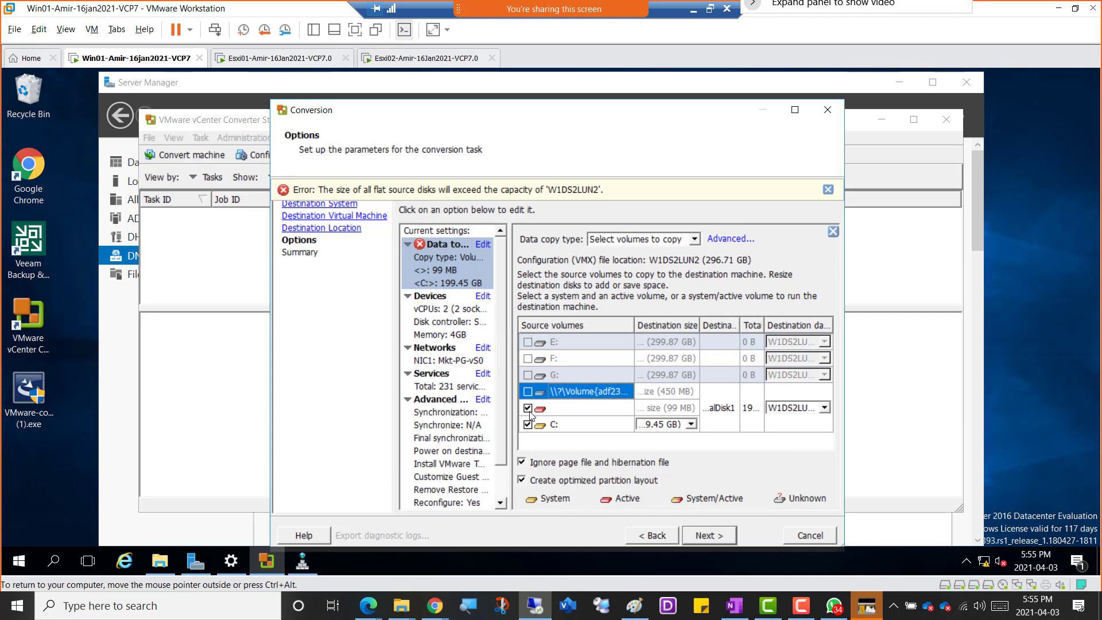
Keep the 99 MB active volume included and set the destination virtual disk's type to Thin in the advanced destination layout.
left_click(528, 409)
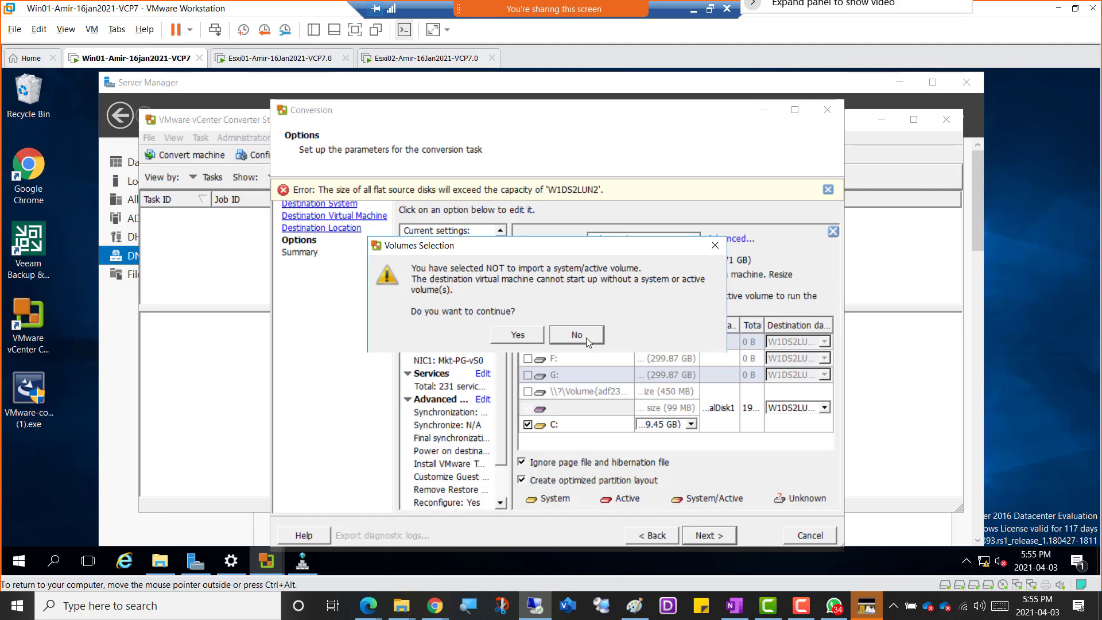
left_click(586, 338)
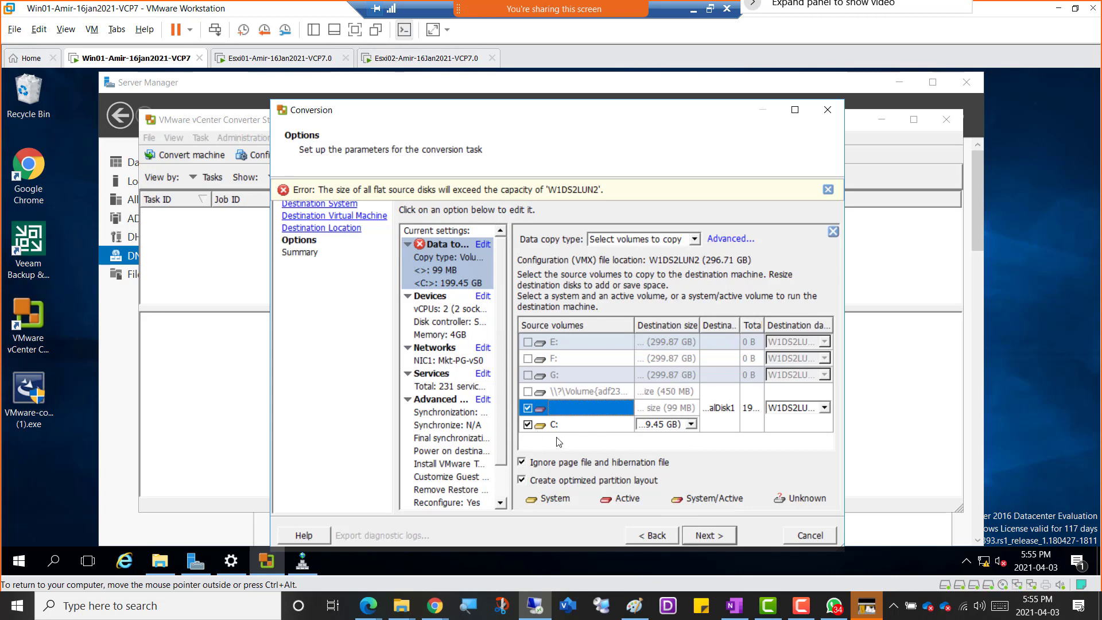
left_click(726, 240)
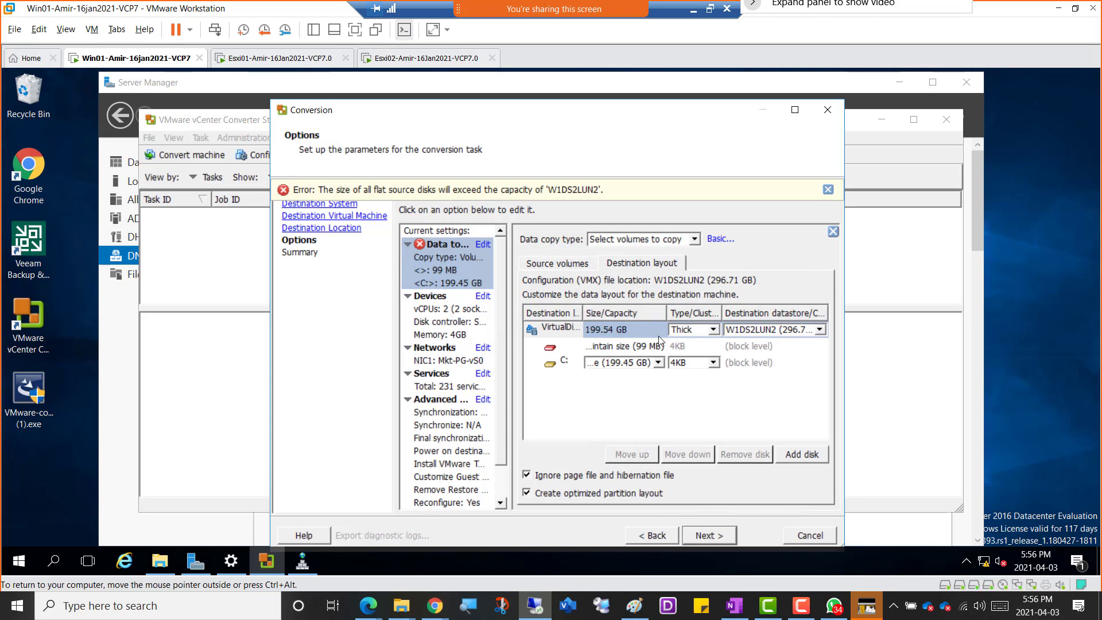
left_click(715, 330)
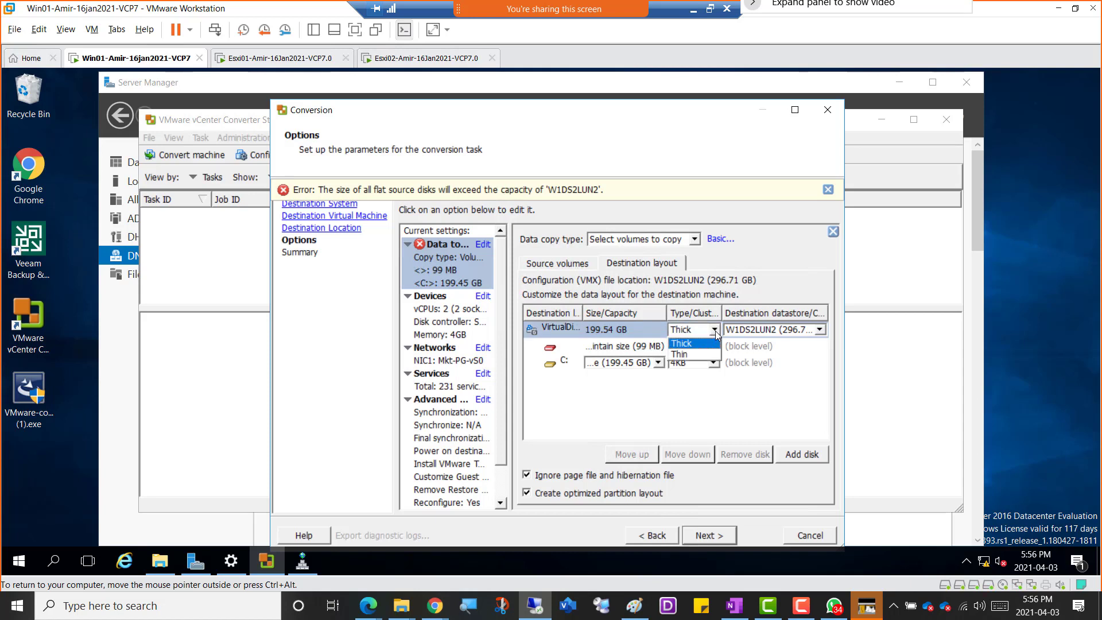
left_click(687, 355)
Review the data copy setup in the basic and advanced views, checking the destination layout and the source volumes.
left_click(719, 239)
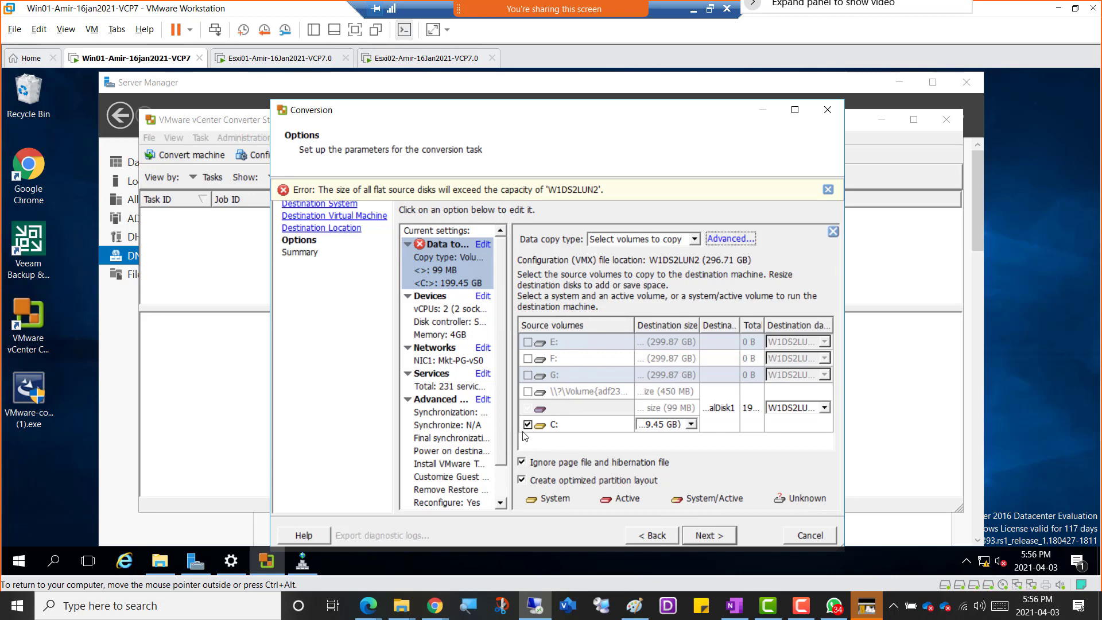
left_click(725, 239)
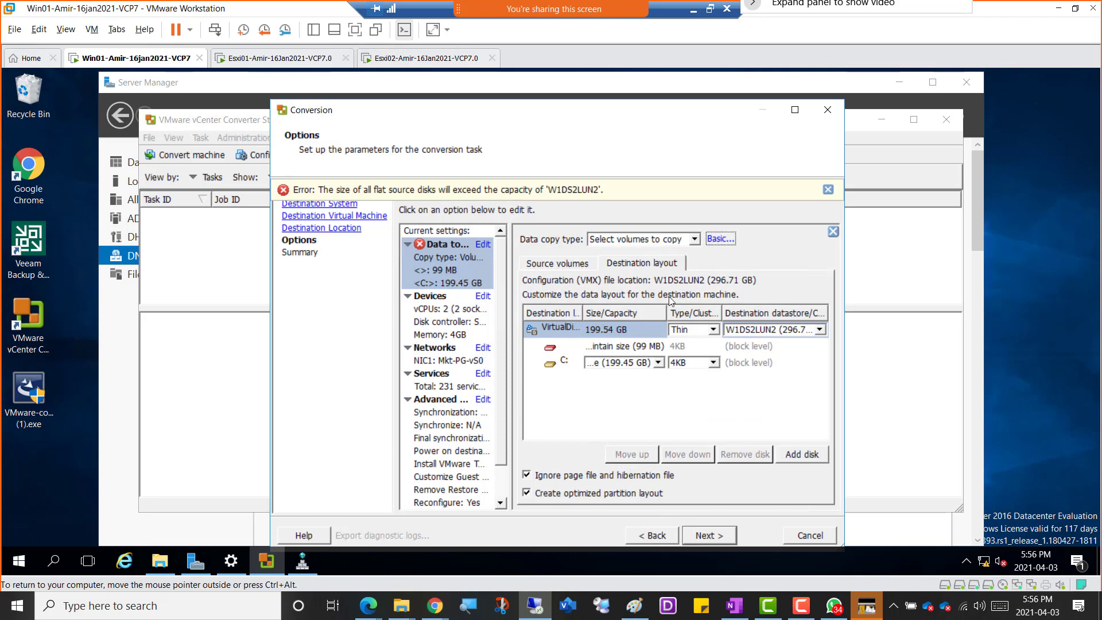
left_click(645, 267)
left_click(562, 264)
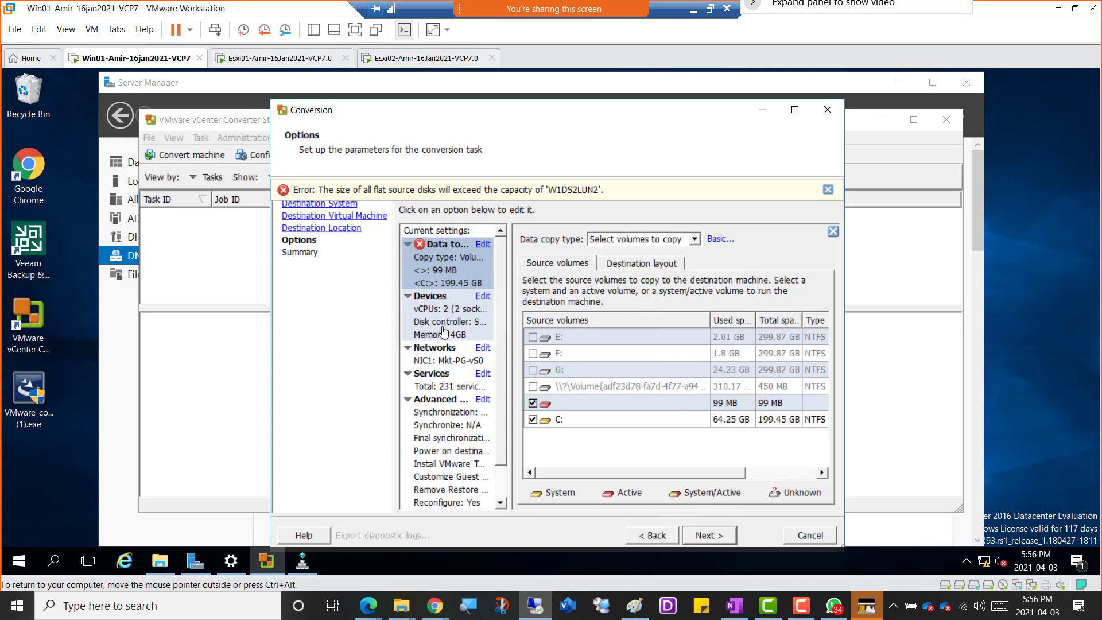
Edit the devices to reduce the virtual machine's memory to 2 GB, and check its CPU and disk controller settings.
left_click(432, 313)
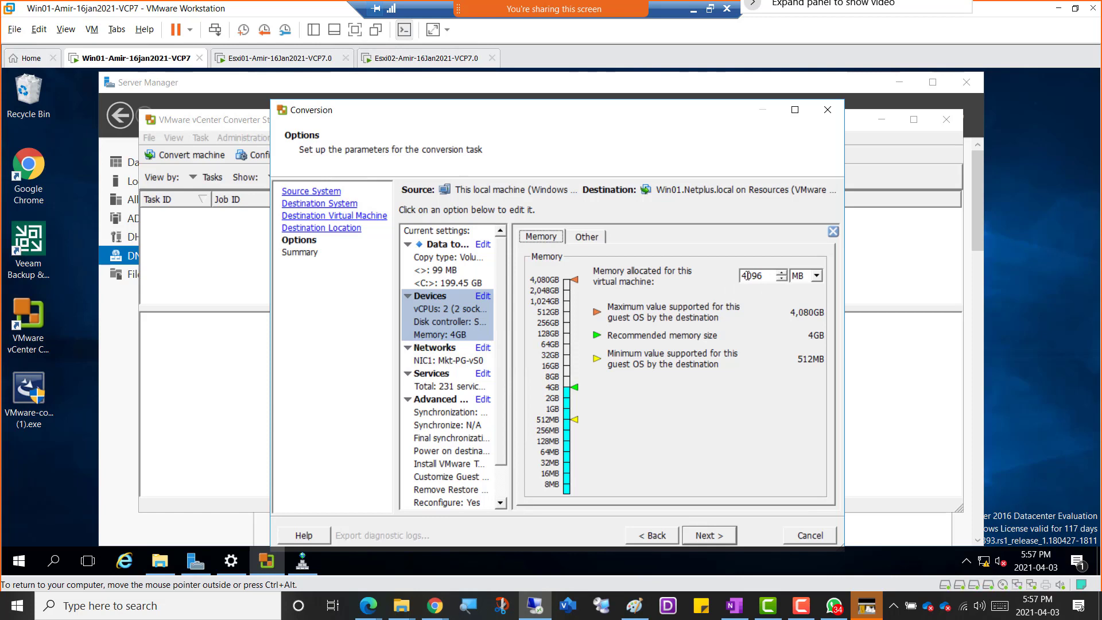
left_click(747, 276)
left_click_drag(745, 275, 741, 276)
type("2")
left_click(582, 240)
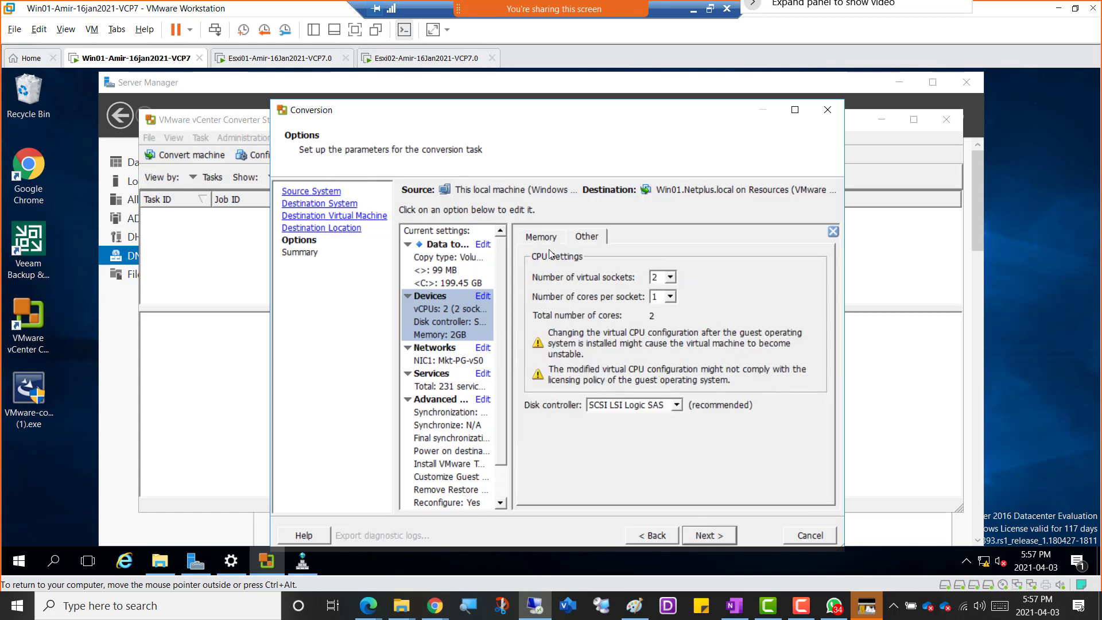
Edit the networks so that NIC1 on Mkt-PG-vS0 does not connect at power-on.
left_click(439, 361)
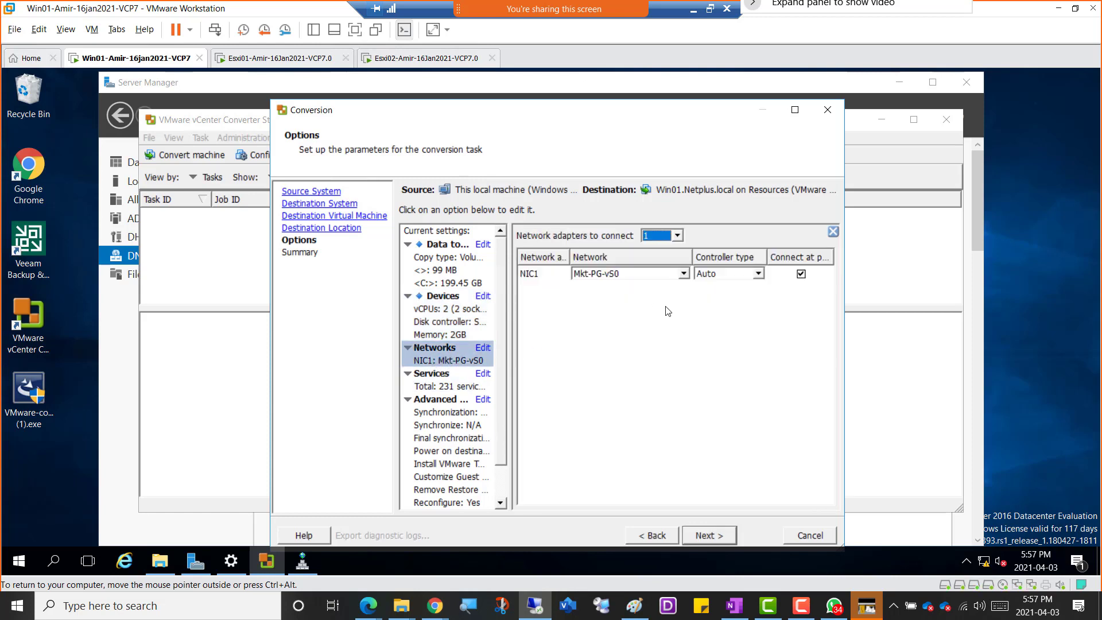
left_click(802, 276)
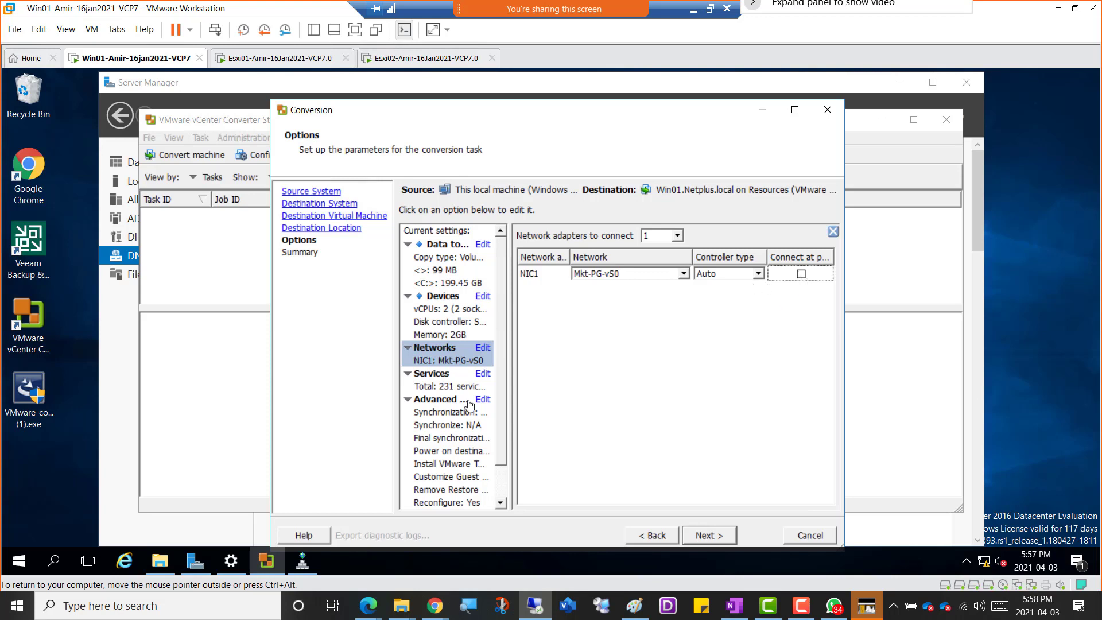
Mark the source services Active Directory Web Services, Application Information and AppX Deployment Service (AppXSVC) to stop during the conversion.
left_click(431, 388)
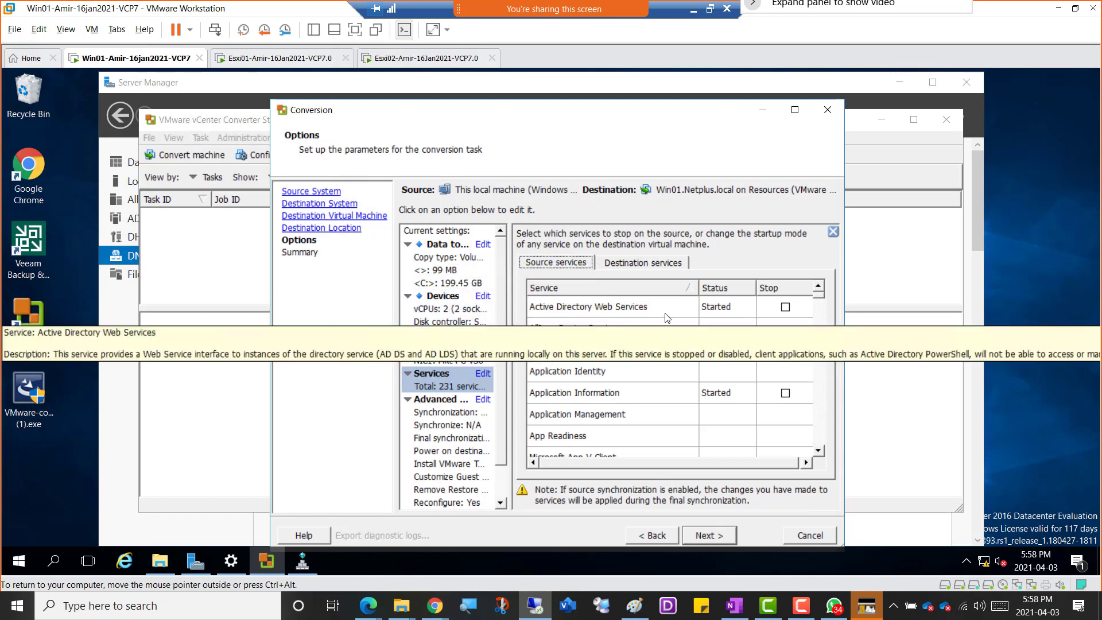
left_click(785, 308)
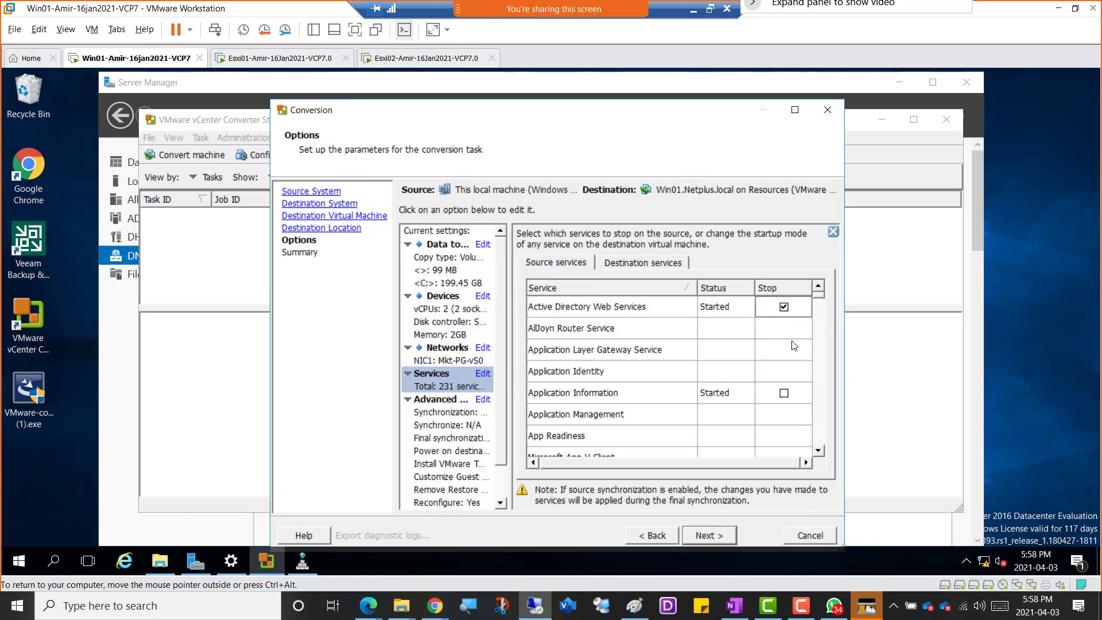
left_click(784, 394)
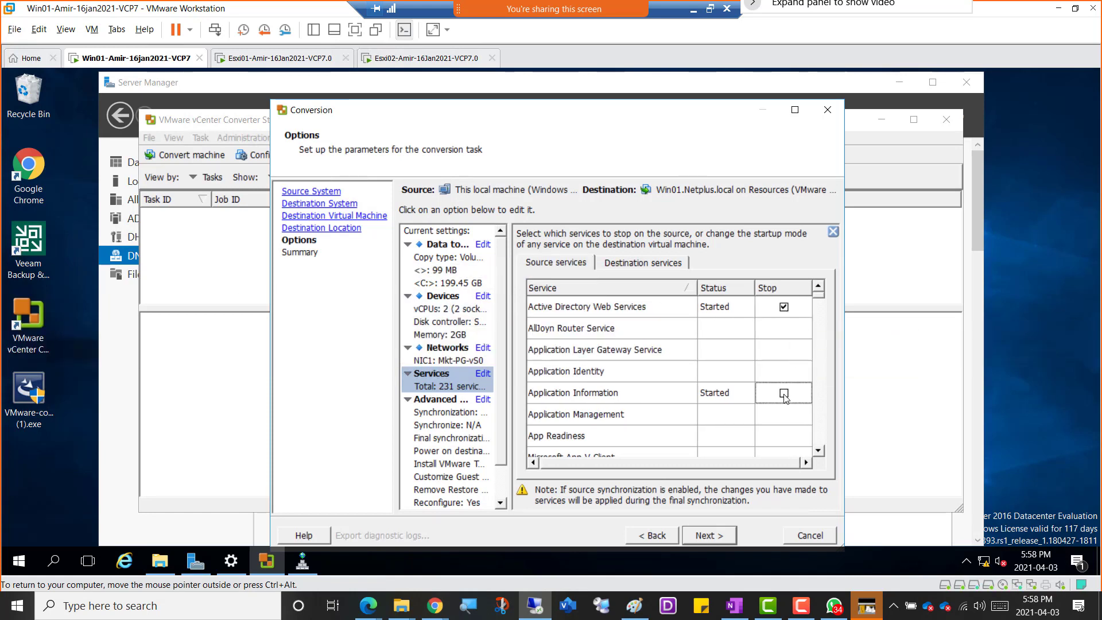
left_click(819, 453)
left_click(819, 452)
left_click(819, 452)
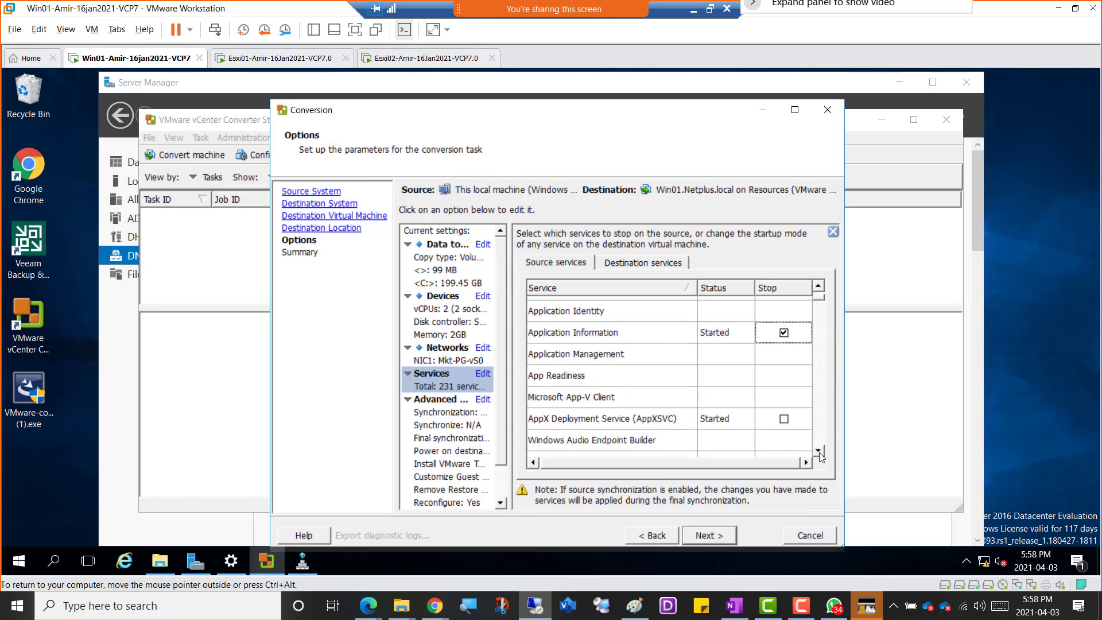
left_click(819, 452)
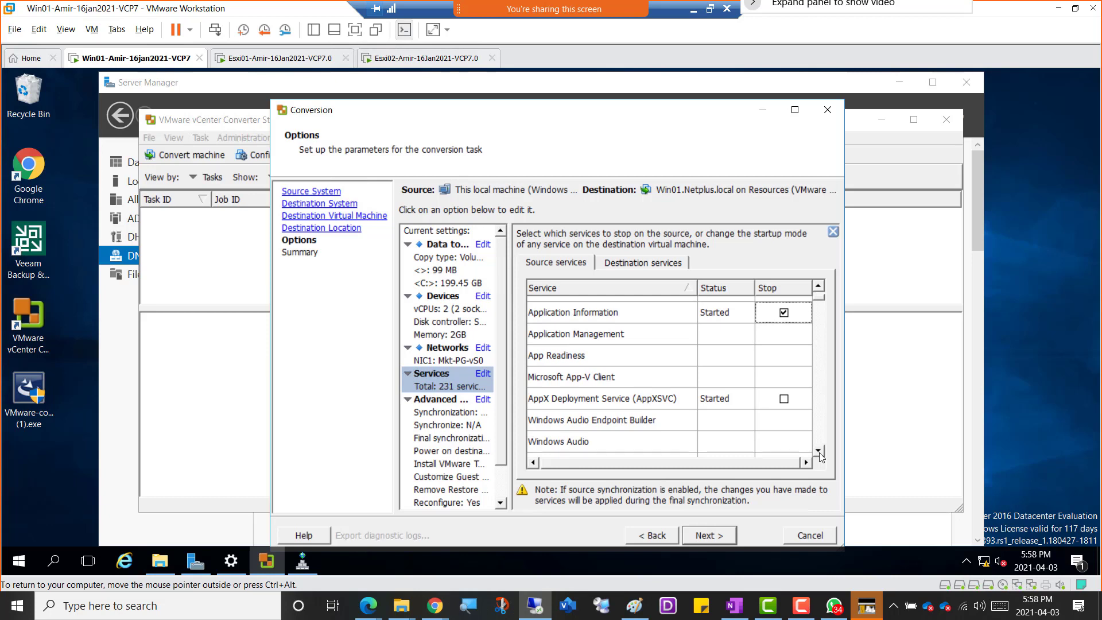
left_click(784, 398)
Examine the source services from AppX Deployment Service through KDC Proxy Server service for started ones that can be stopped.
left_click(819, 452)
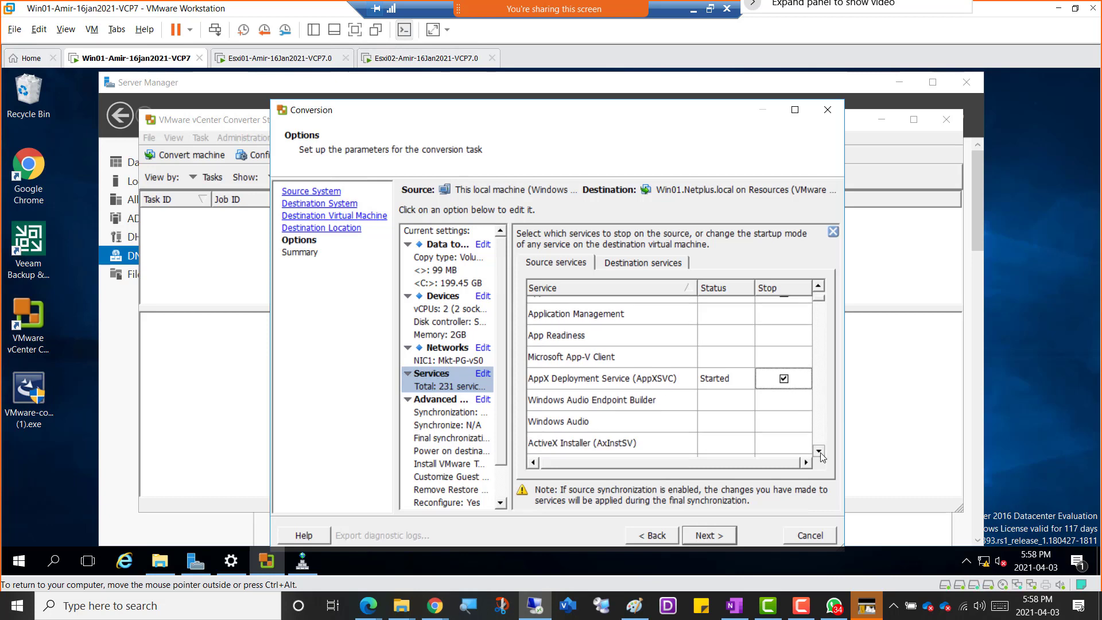
left_click(820, 451)
left_click(819, 451)
left_click(819, 451)
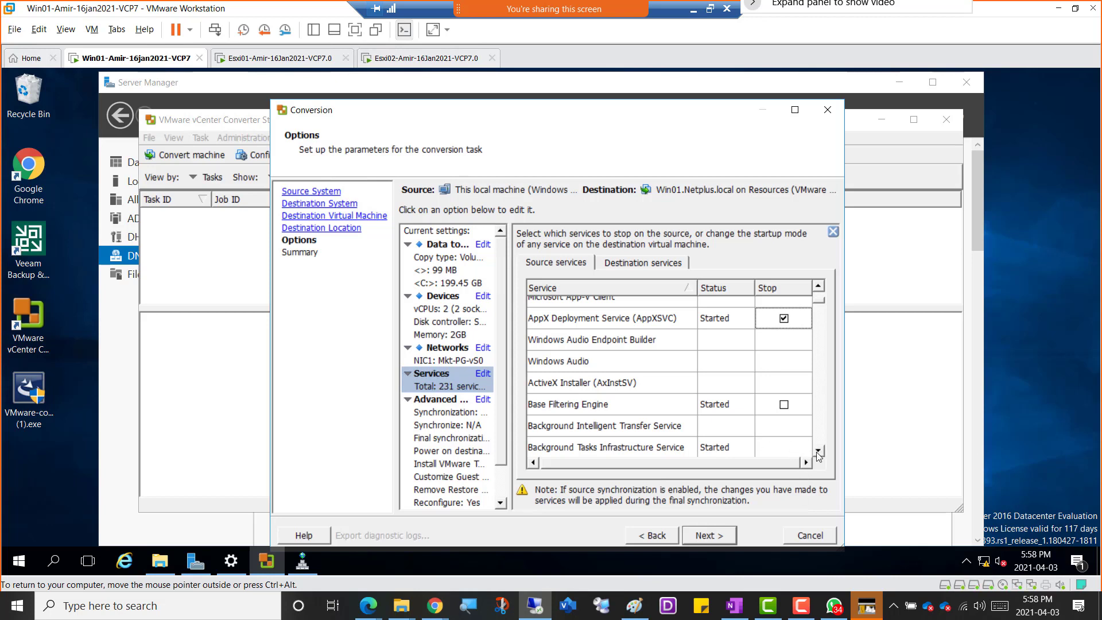
left_click(819, 452)
left_click(819, 451)
left_click(819, 451)
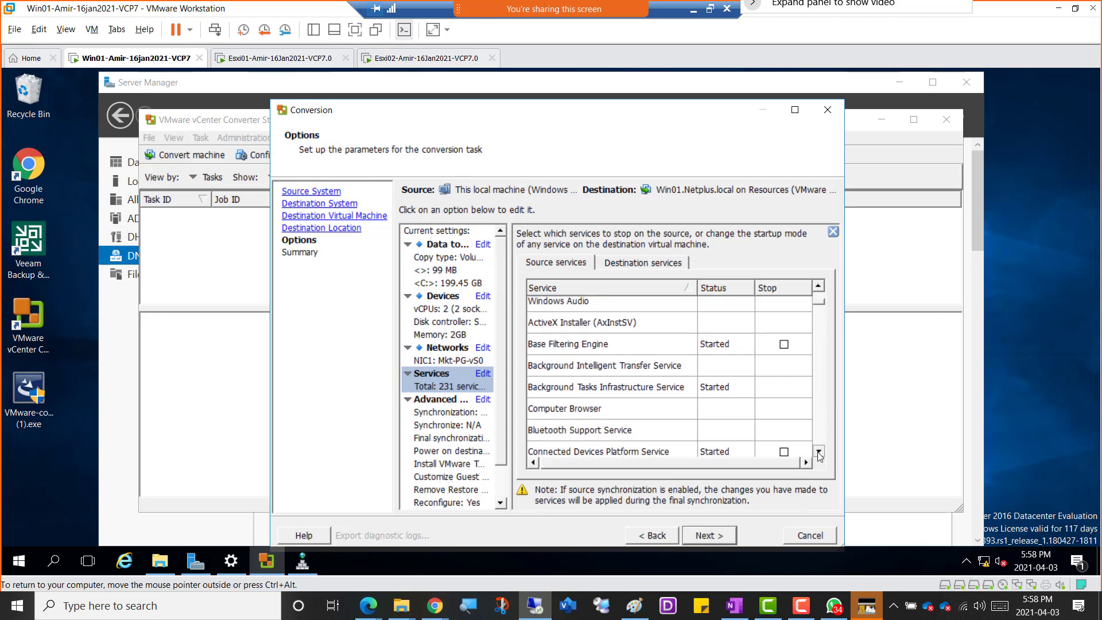
left_click(819, 451)
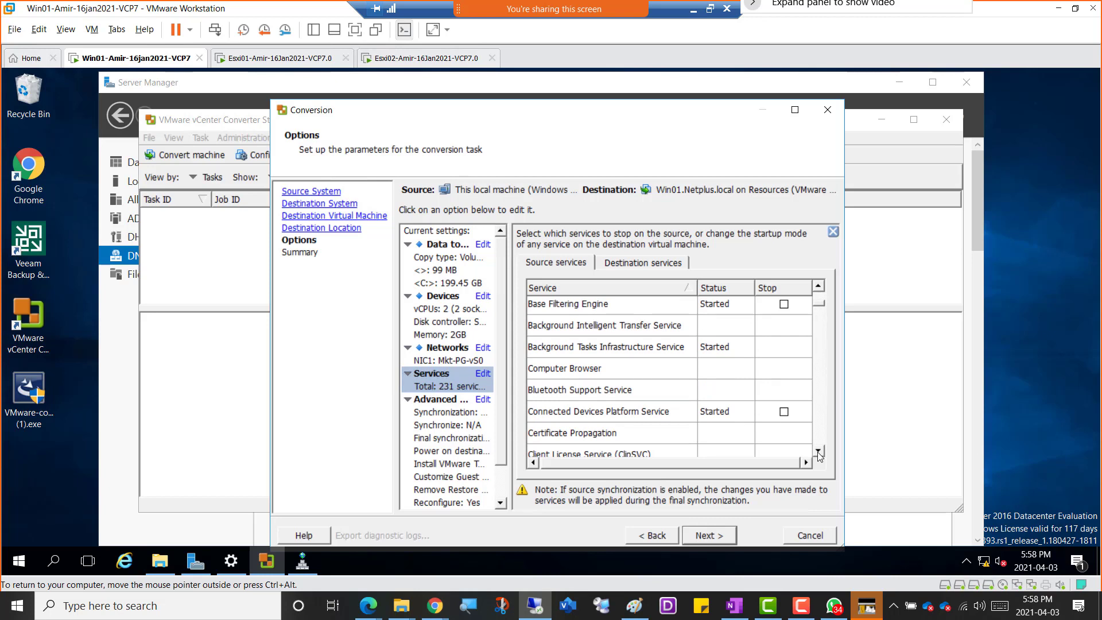
left_click(819, 451)
left_click(819, 451)
left_click(819, 451)
left_click(819, 451)
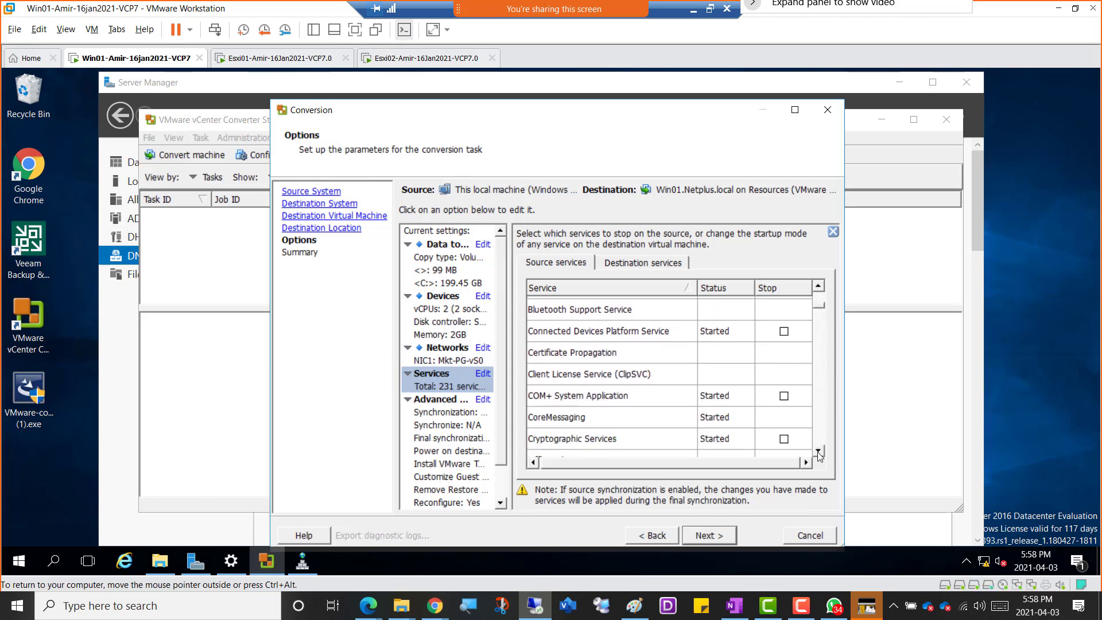
left_click(819, 451)
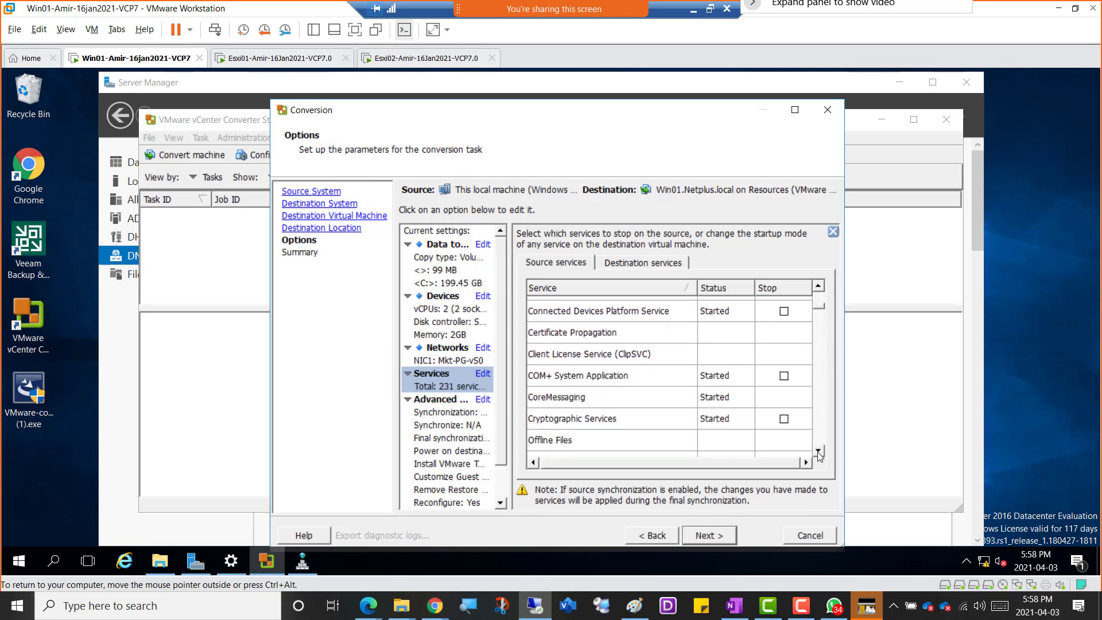
left_click(819, 451)
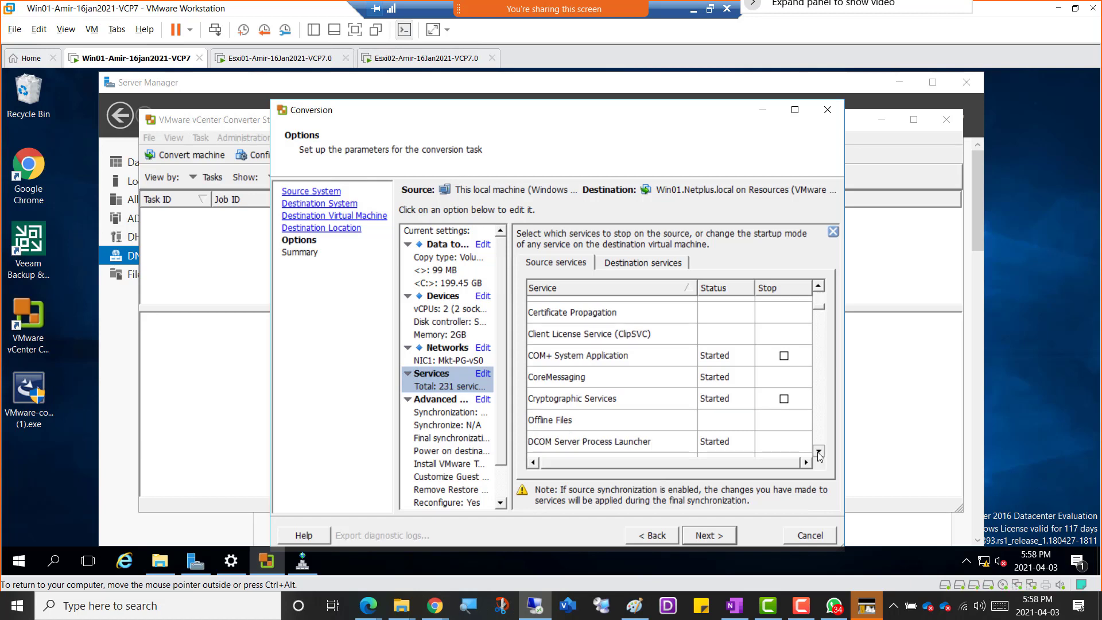
left_click(819, 451)
left_click(820, 451)
left_click(819, 451)
left_click(819, 451)
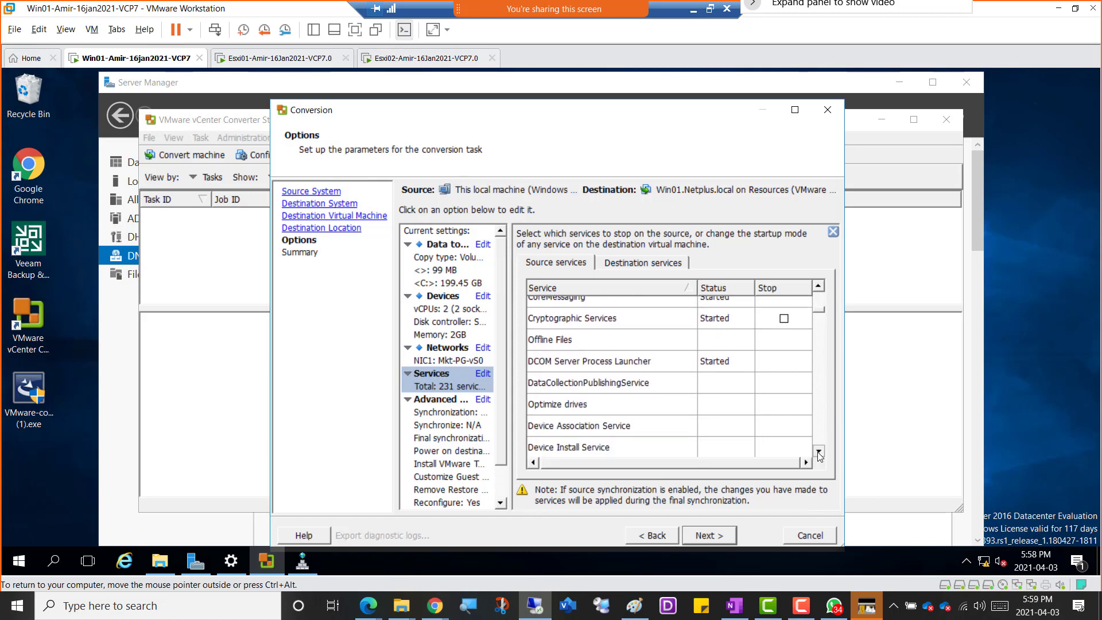
left_click(819, 451)
left_click(819, 451)
left_click(819, 452)
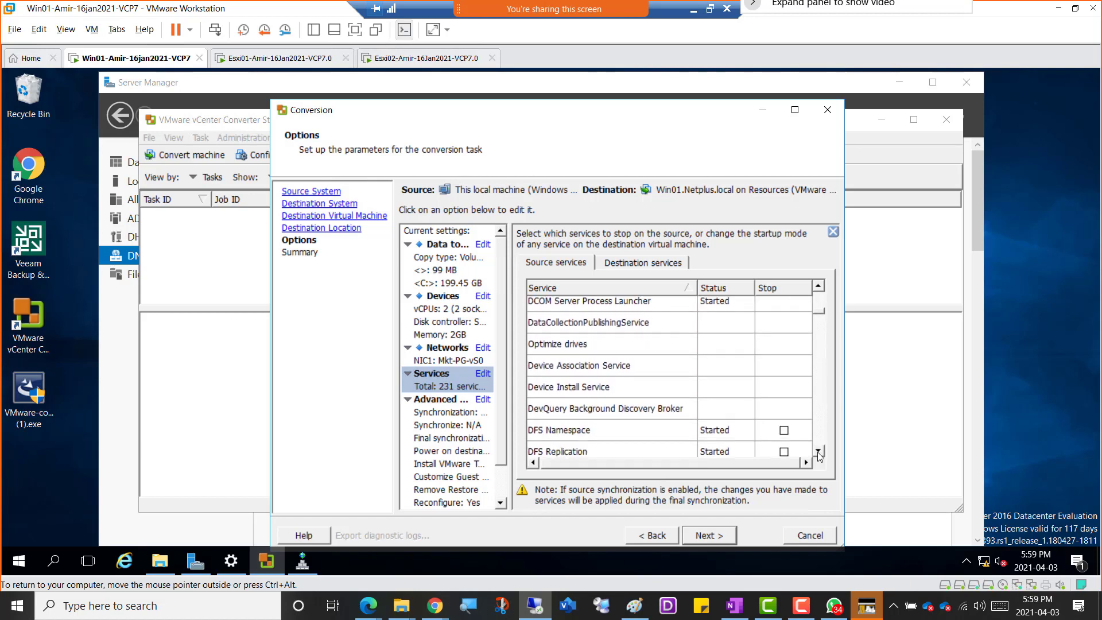
left_click(819, 451)
left_click(820, 451)
left_click(819, 451)
left_click(819, 451)
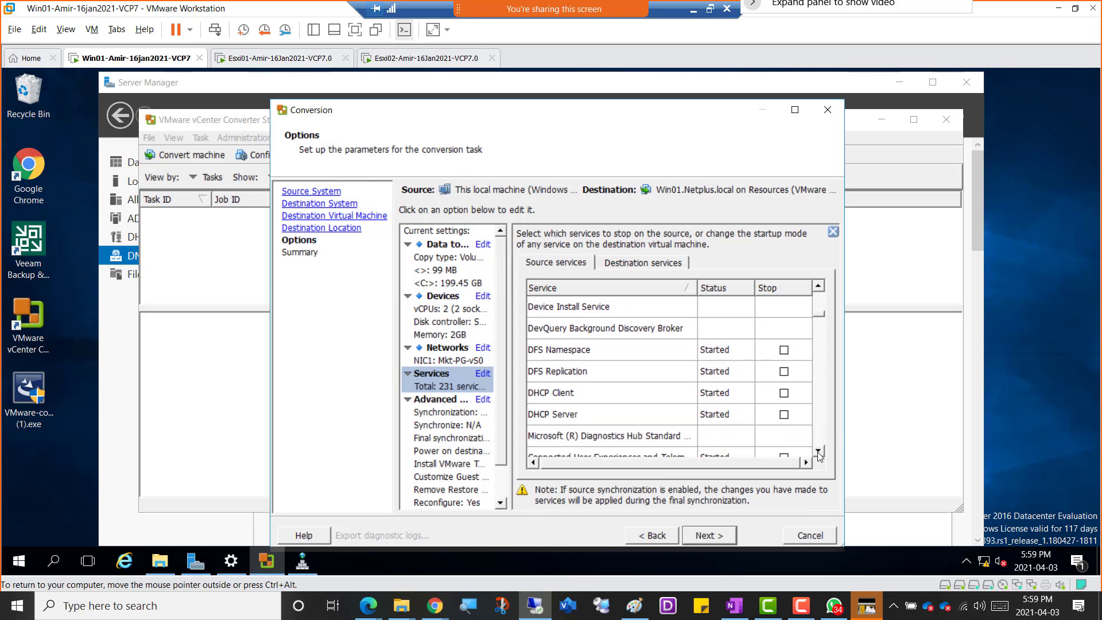
left_click(820, 452)
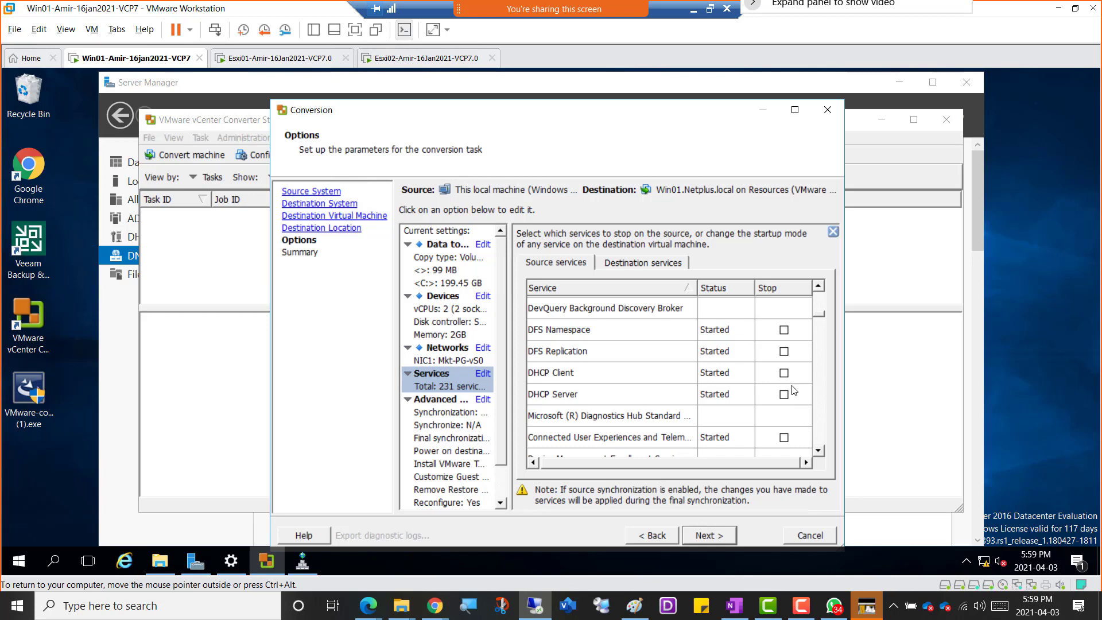
left_click(819, 452)
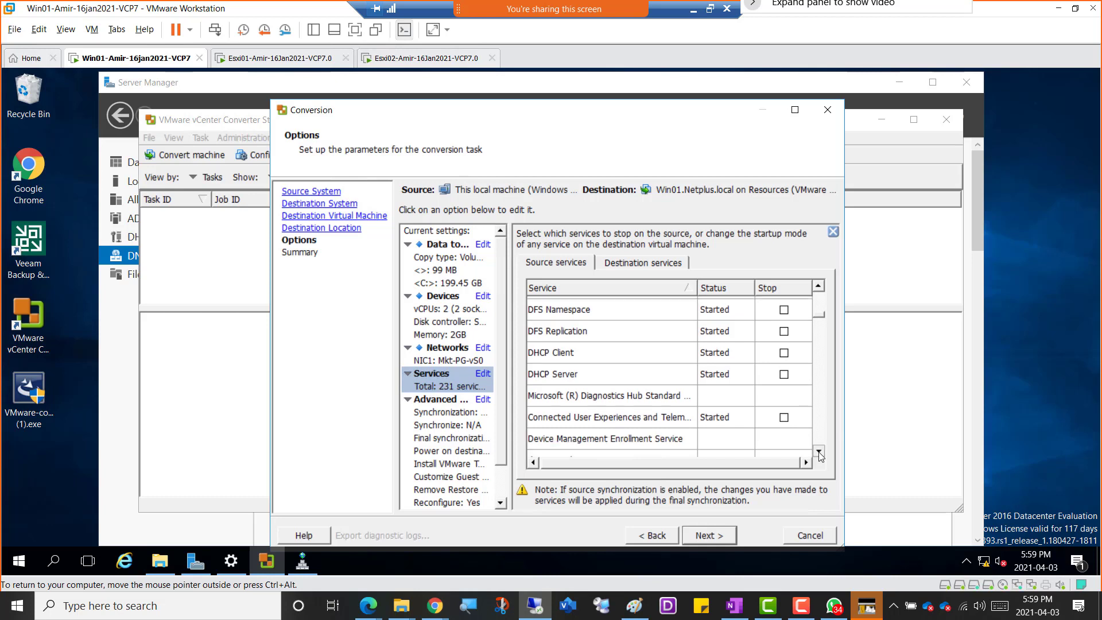
left_click(819, 452)
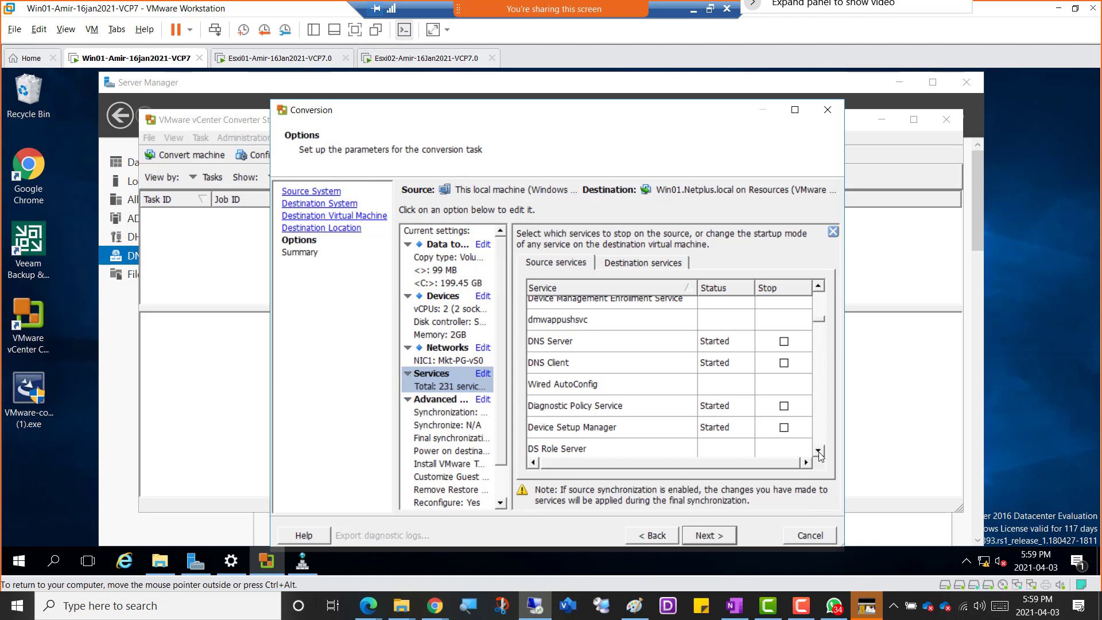
left_click(819, 453)
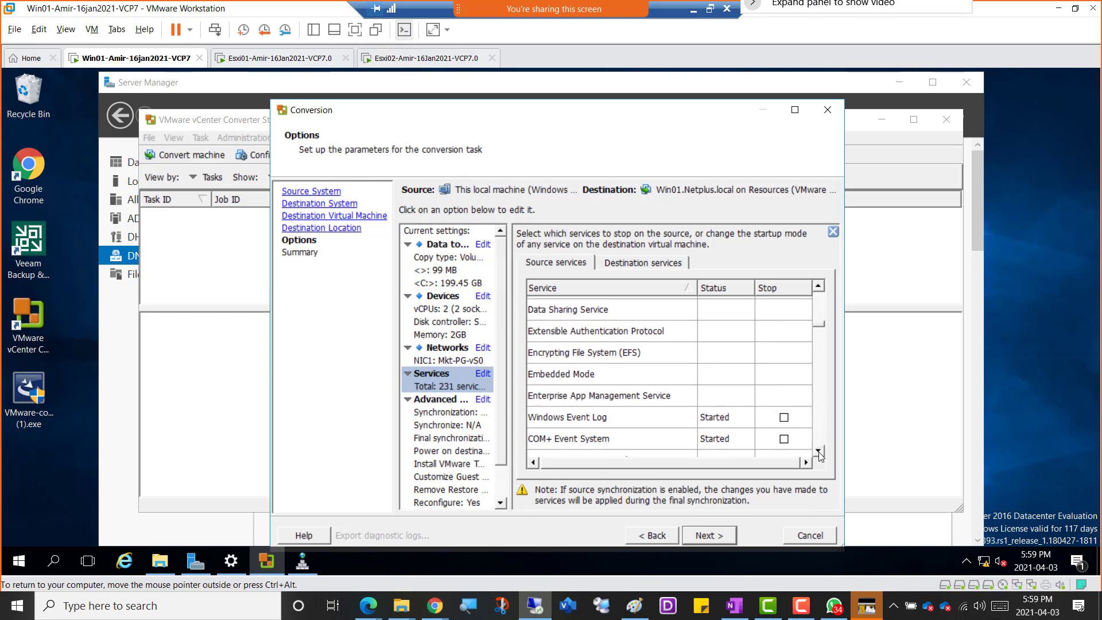
left_click(819, 453)
left_click(819, 453)
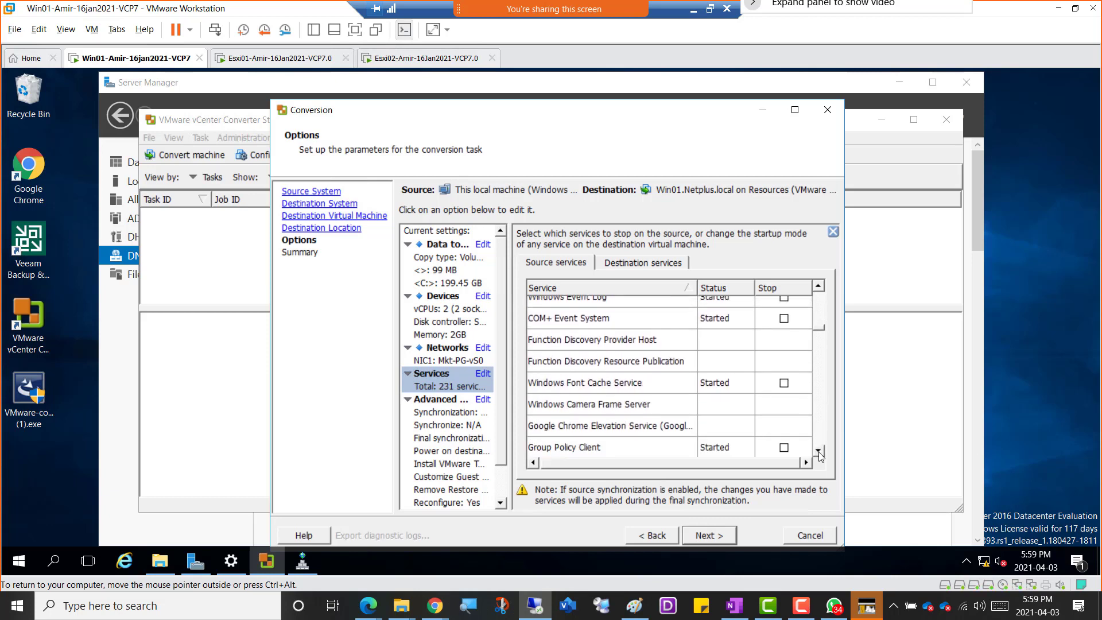
left_click(820, 453)
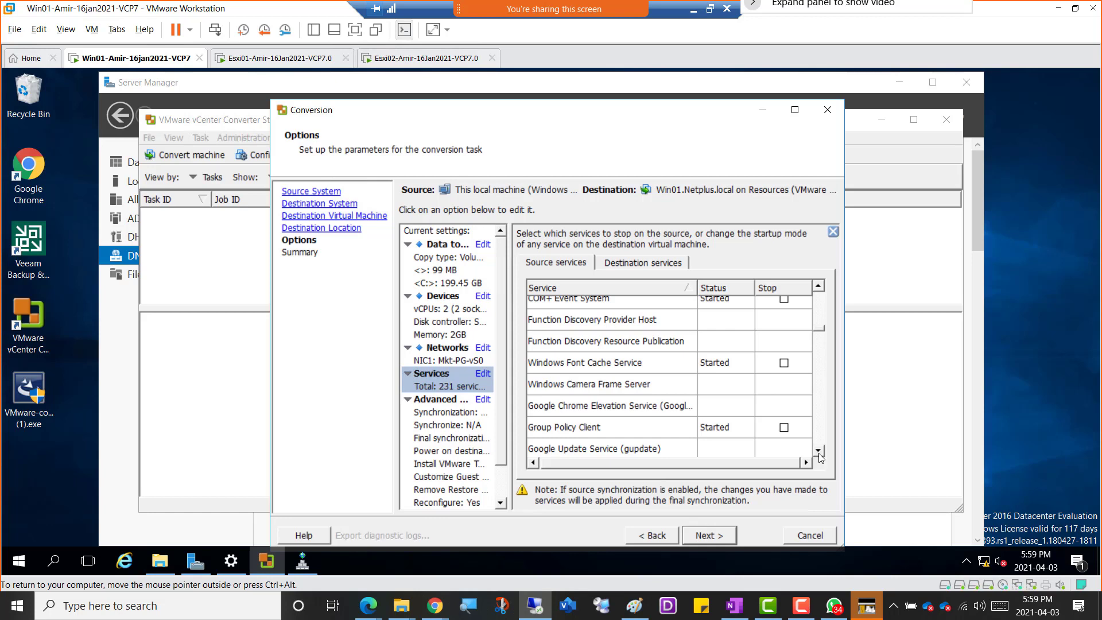
left_click(819, 450)
left_click(819, 450)
left_click(819, 450)
left_click(819, 451)
left_click(819, 450)
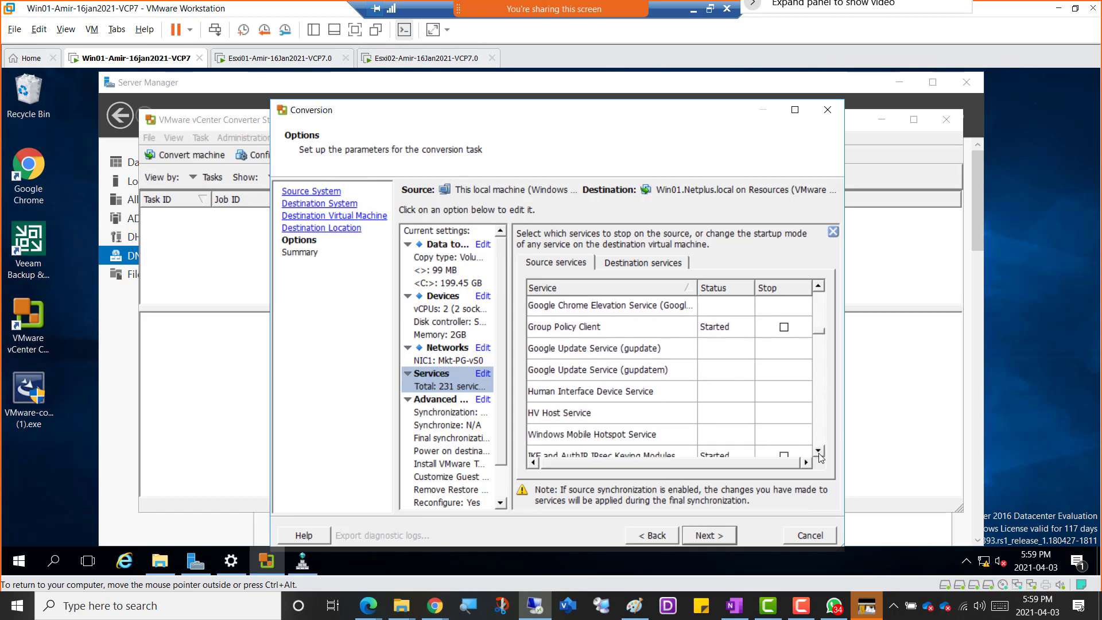
left_click(819, 451)
left_click(819, 450)
left_click(819, 450)
left_click(819, 451)
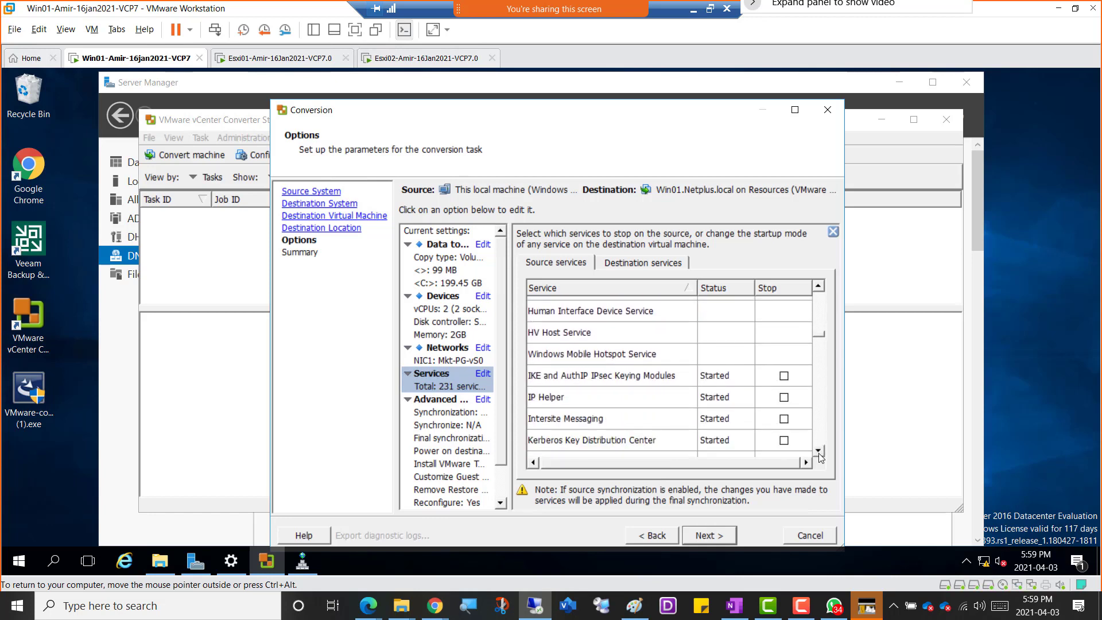
left_click(819, 451)
left_click(818, 451)
left_click(819, 451)
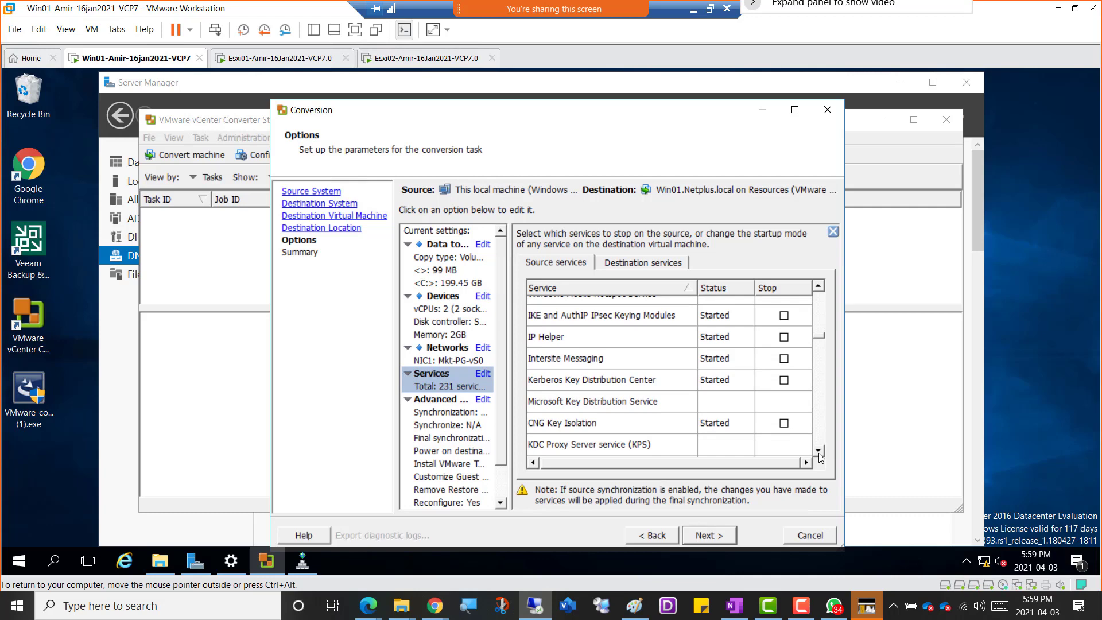
Mark the source services SQL Server Browser, SQL Server CEIP service and SQL Server VSS Writer to stop during the conversion.
left_click_drag(819, 451, 819, 455)
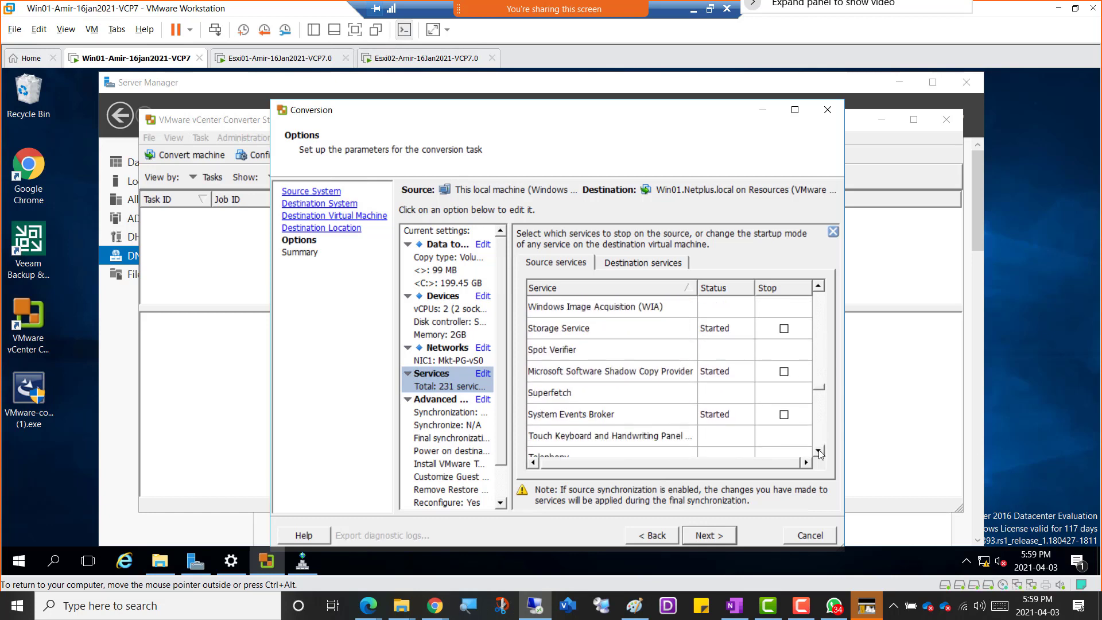
left_click_drag(819, 288, 819, 289)
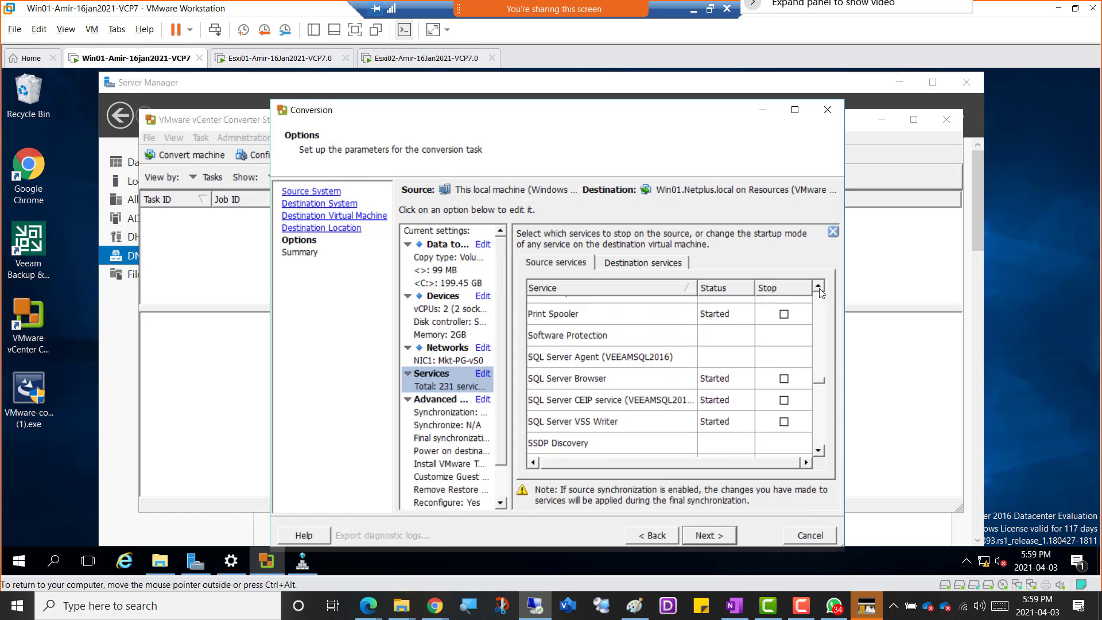
left_click(784, 379)
left_click(784, 401)
left_click(784, 423)
Mark the seven source services from Veeam Backup Server RESTful API Service through Veeam Distribution Service to stop during the conversion.
scroll(821, 438, "down", 3)
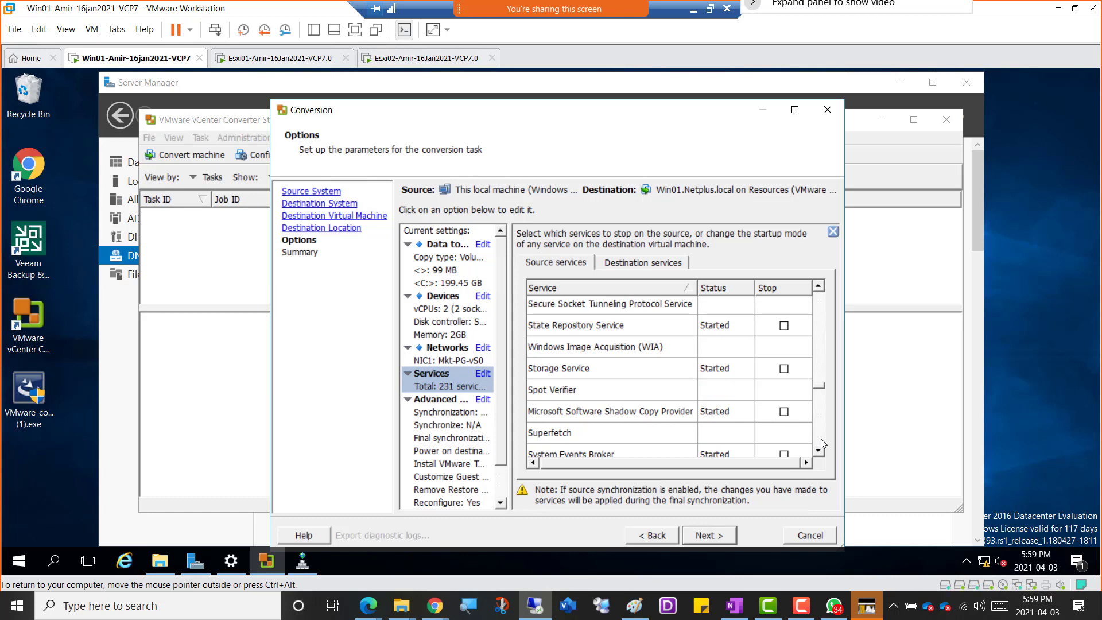
scroll(821, 438, "down", 3)
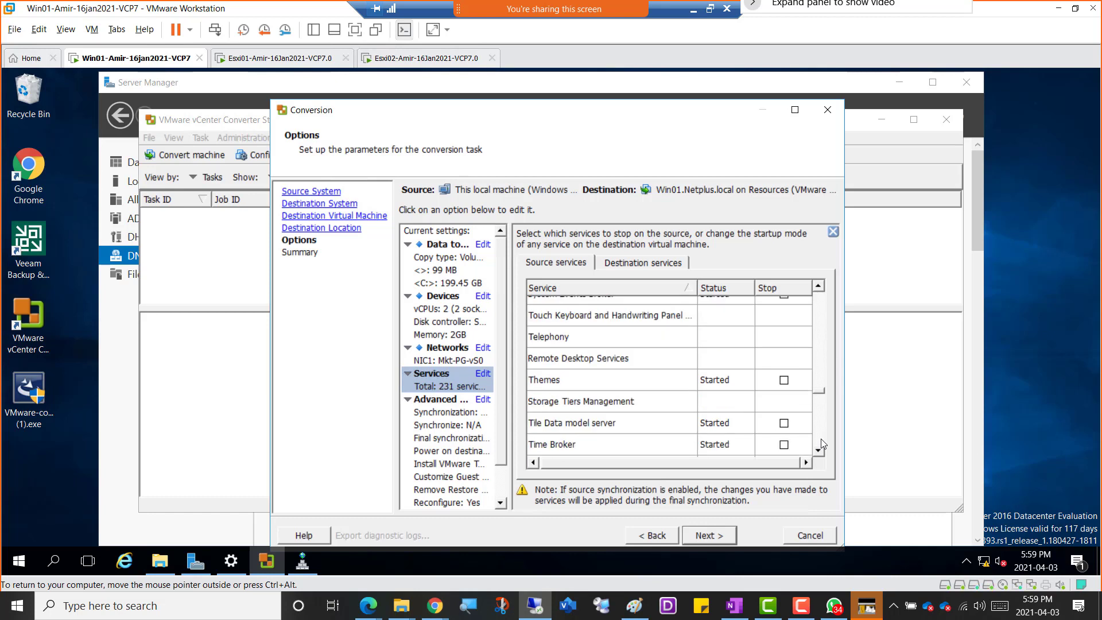
scroll(821, 438, "down", 3)
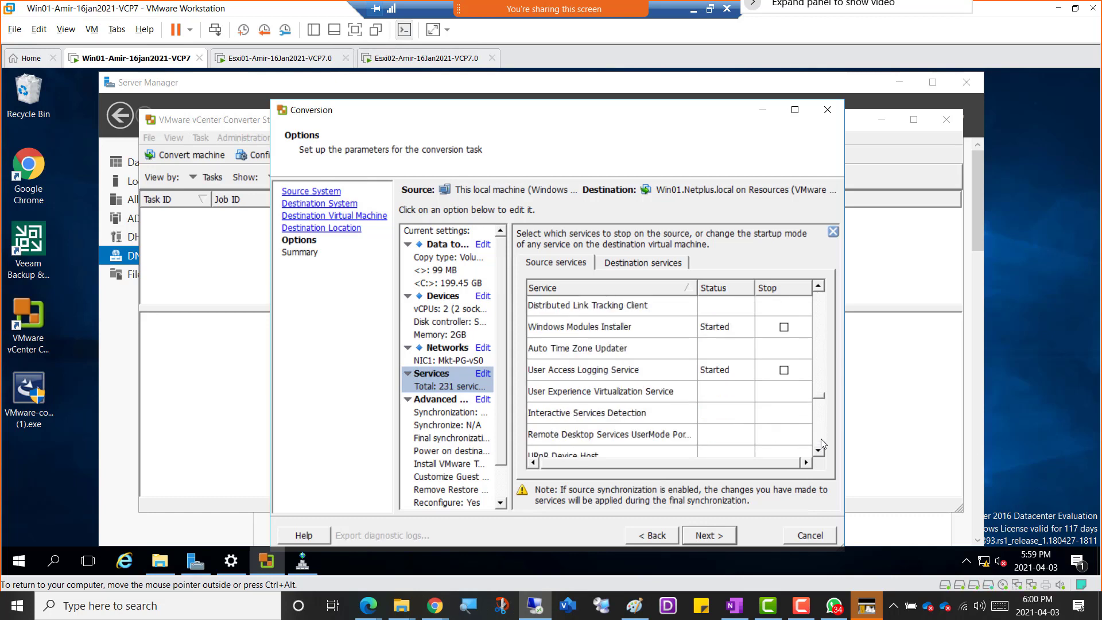
scroll(821, 439, "down", 3)
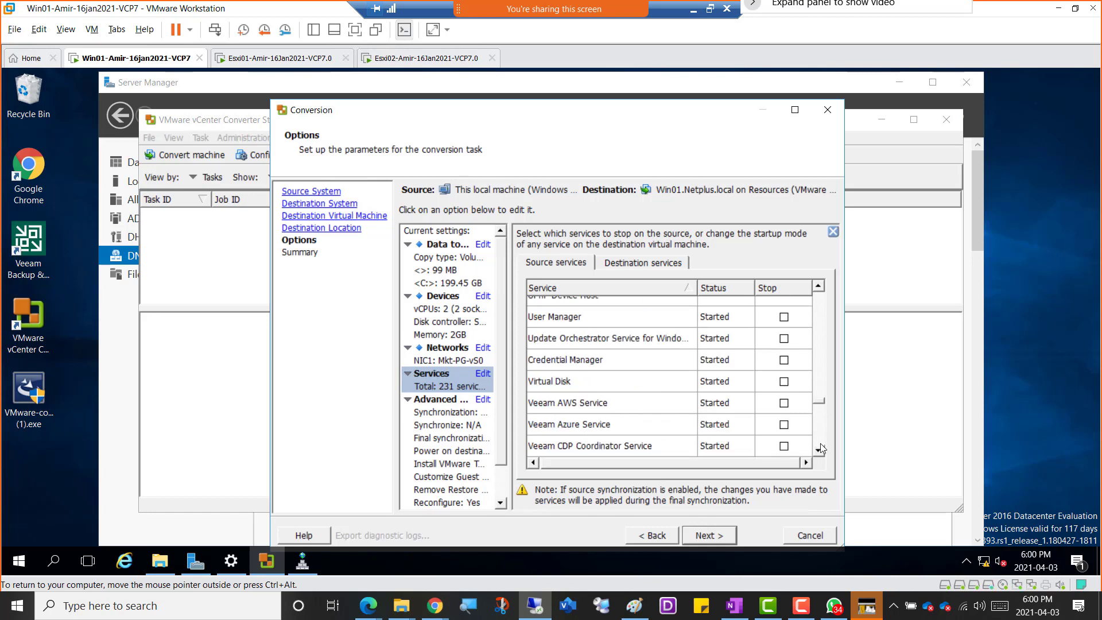
scroll(821, 448, "down", 3)
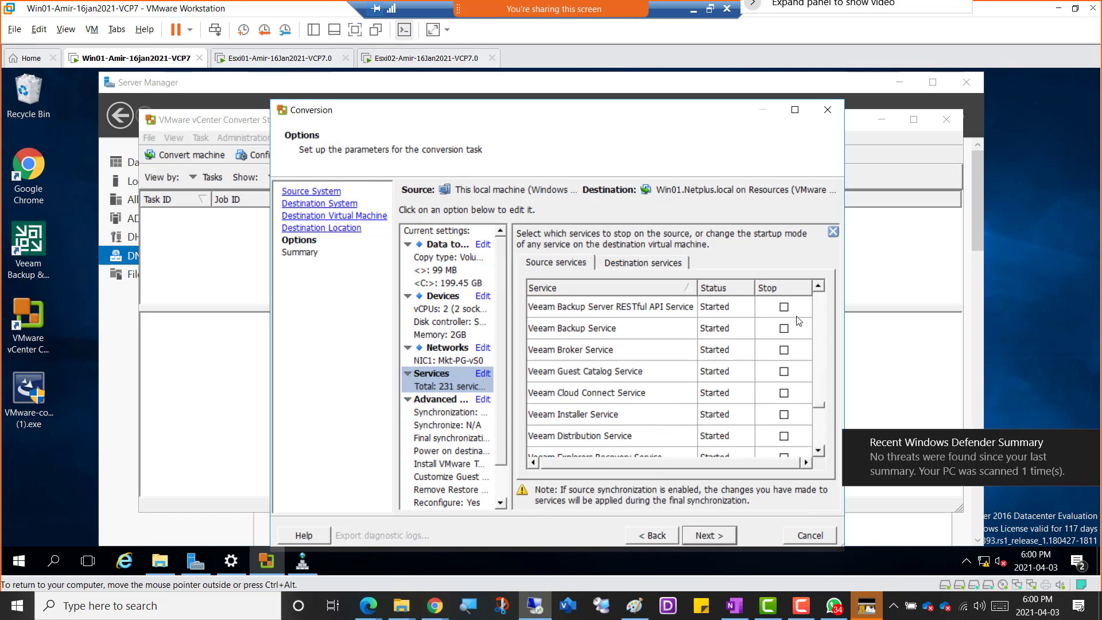
left_click(785, 307)
left_click(785, 328)
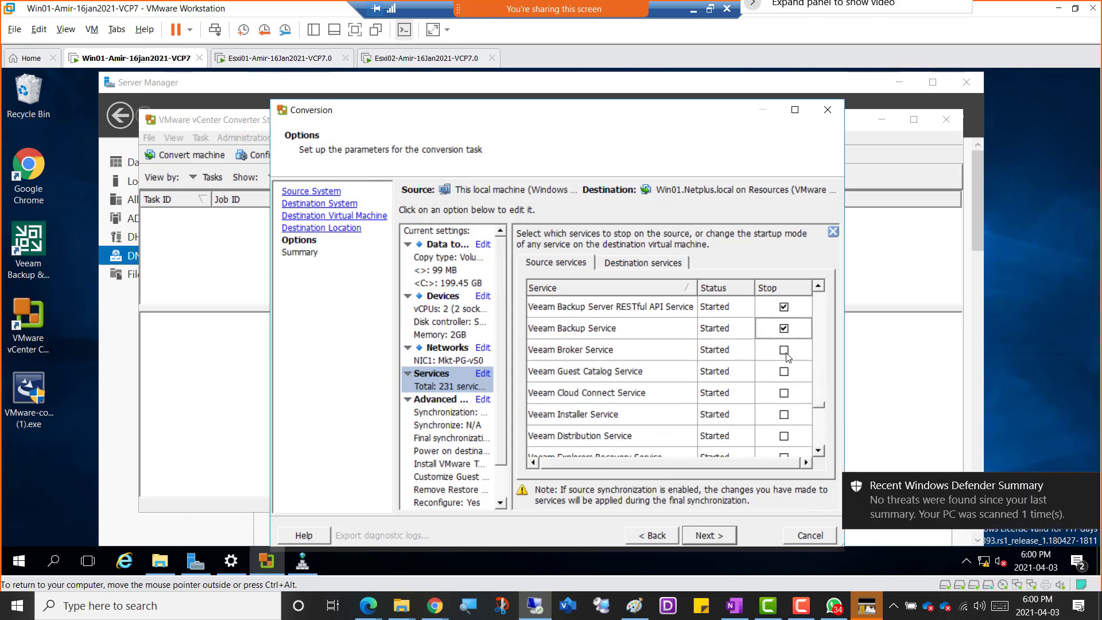
left_click(784, 350)
left_click(785, 371)
left_click(785, 394)
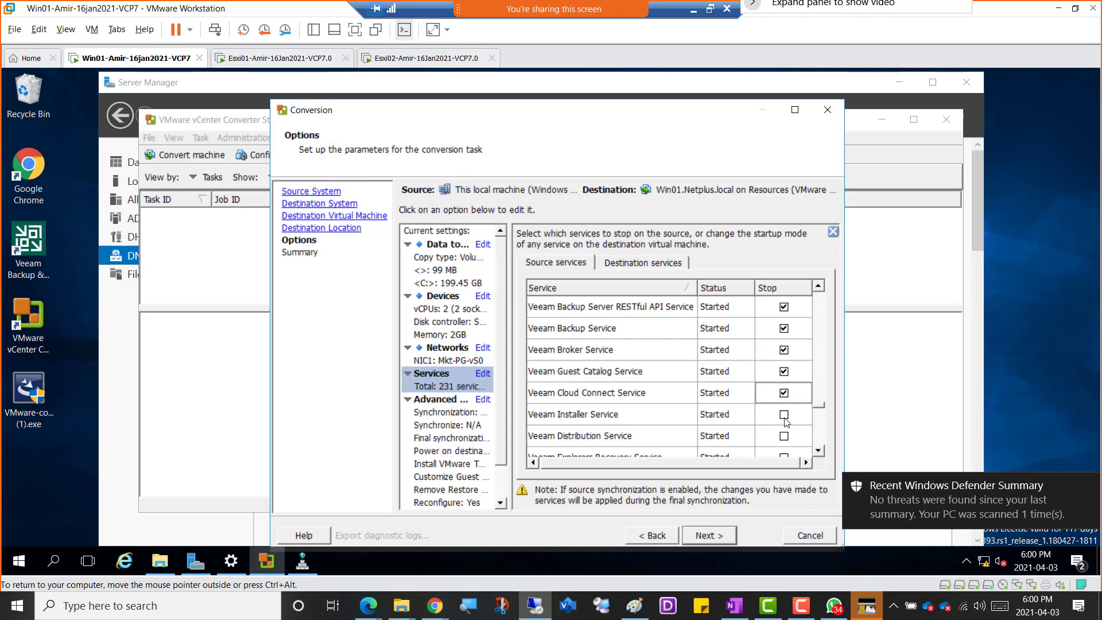
left_click(785, 415)
left_click(784, 437)
Mark the source services from Veeam Explorers Recovery Service through Veeam VSS Hardware Provider Service to stop during the conversion.
scroll(786, 437, "down", 2)
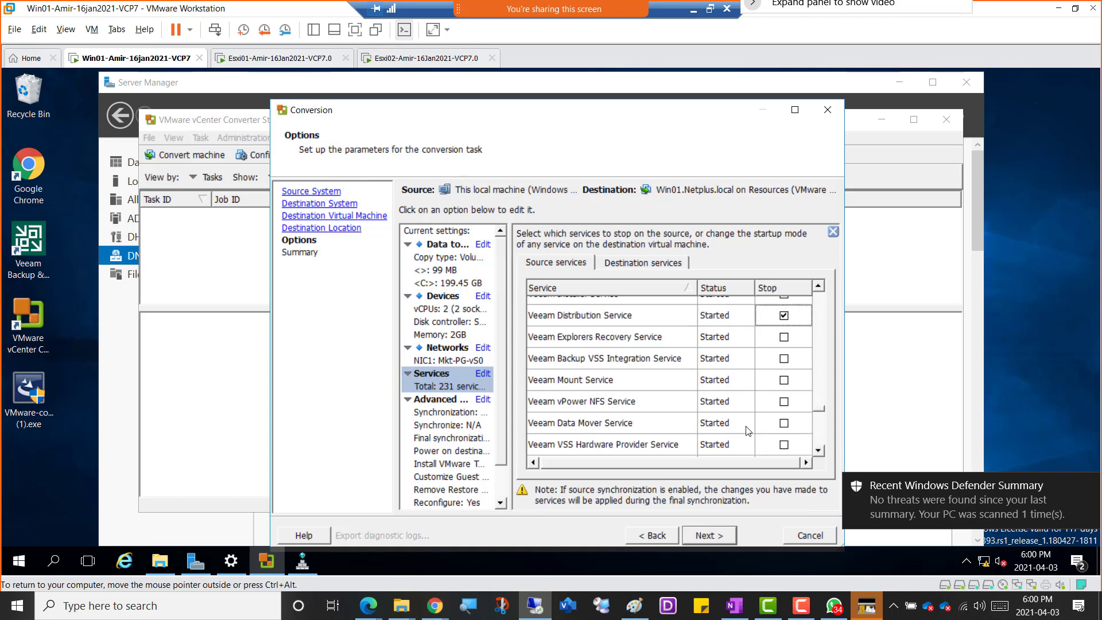
left_click(784, 424)
left_click(784, 402)
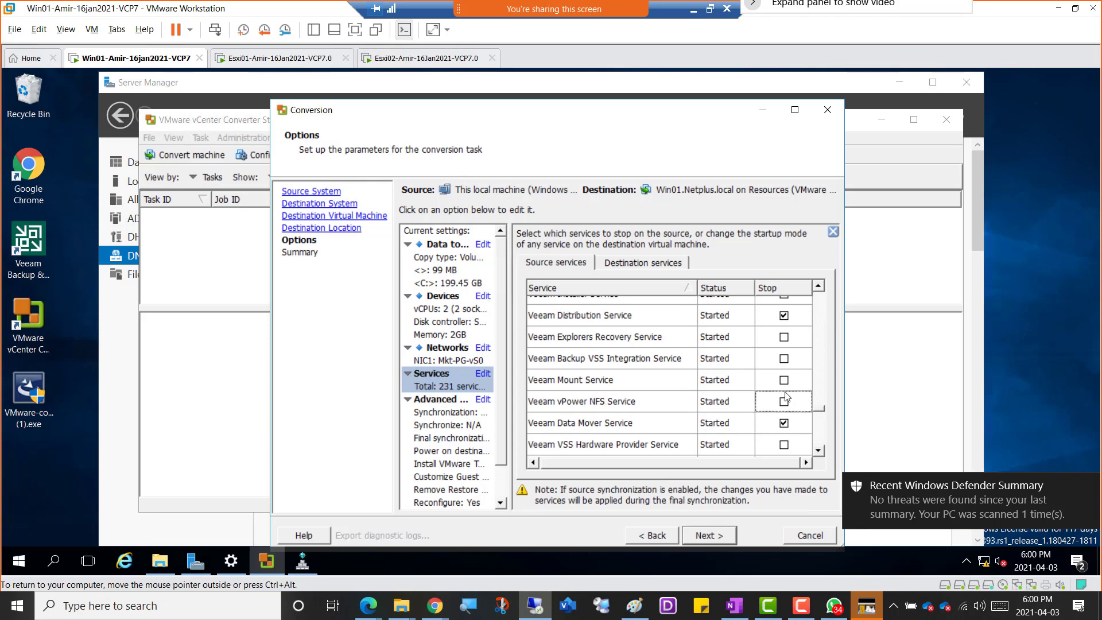
left_click(784, 381)
left_click(784, 359)
left_click(784, 337)
left_click(785, 445)
Examine the remaining source services, from the VMware and Hyper-V entries to the end of the list.
scroll(785, 446, "down", 2)
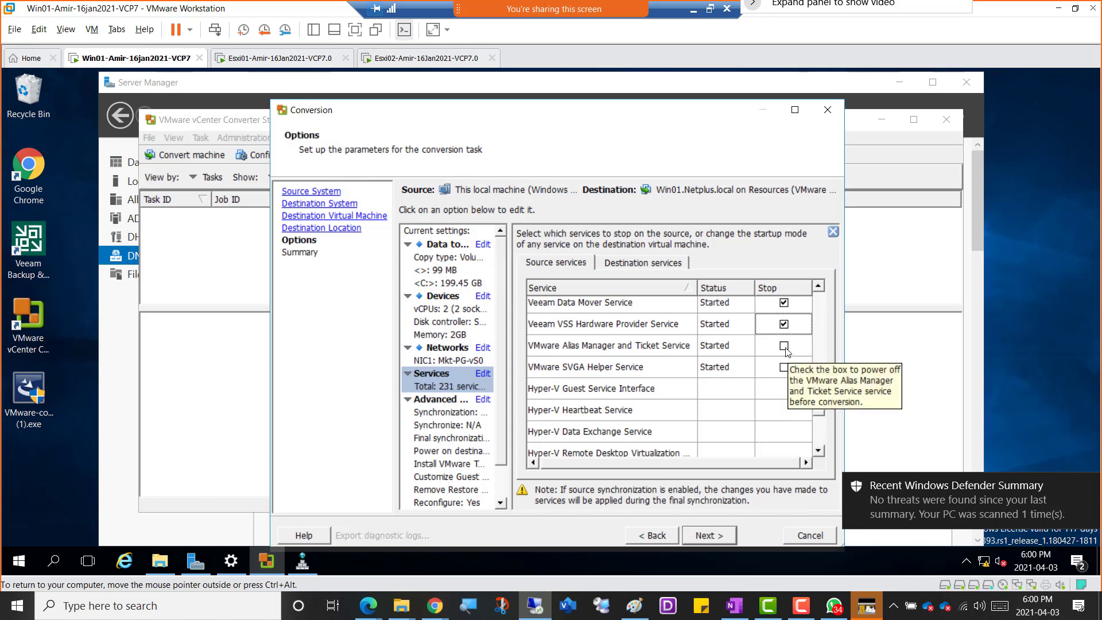
left_click(818, 452)
scroll(819, 458, "down", 4)
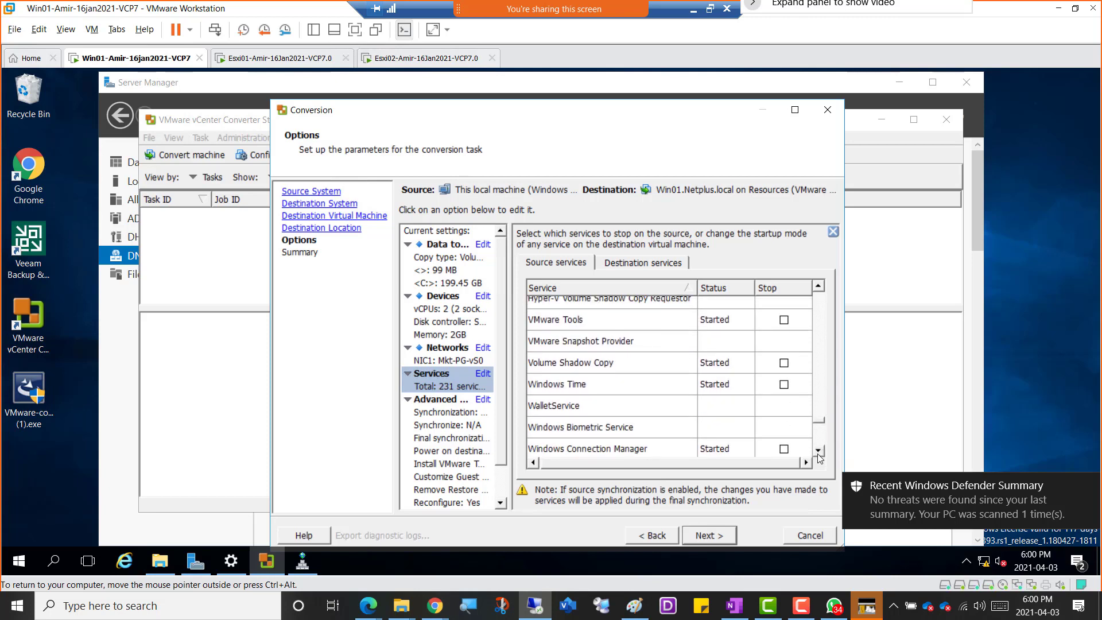
left_click(819, 453)
scroll(819, 453, "down", 4)
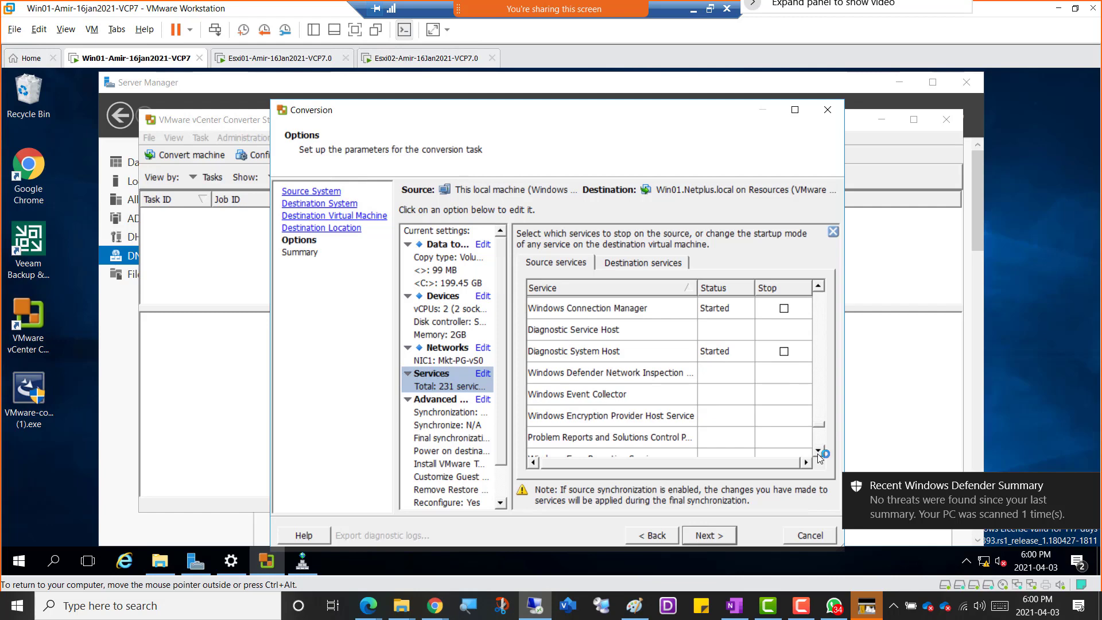
scroll(819, 457, "down", 4)
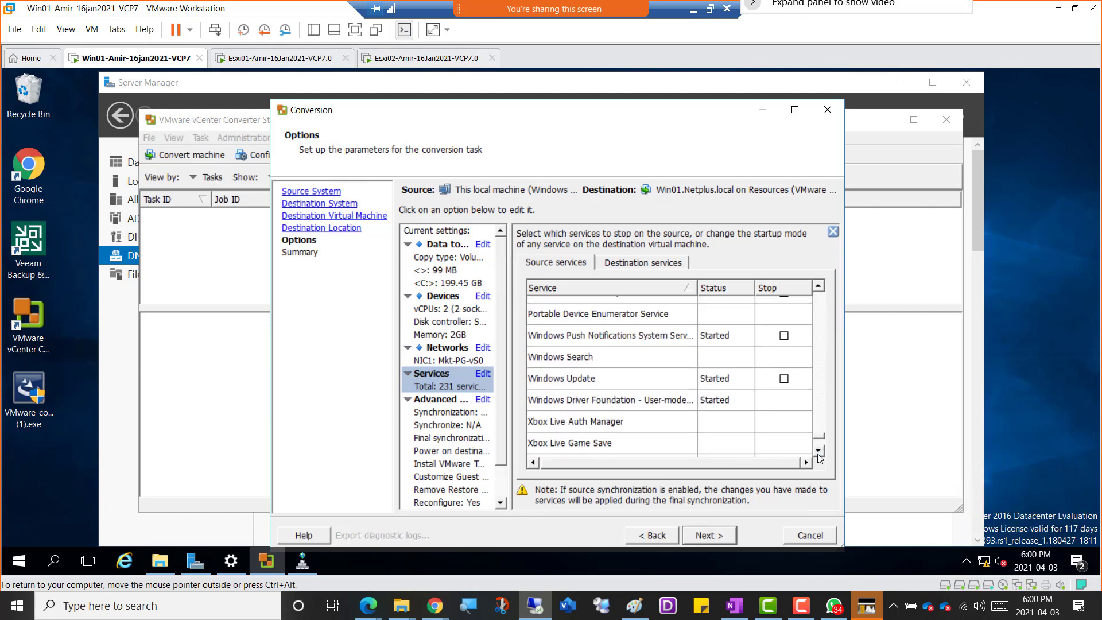
scroll(818, 457, "down", 2)
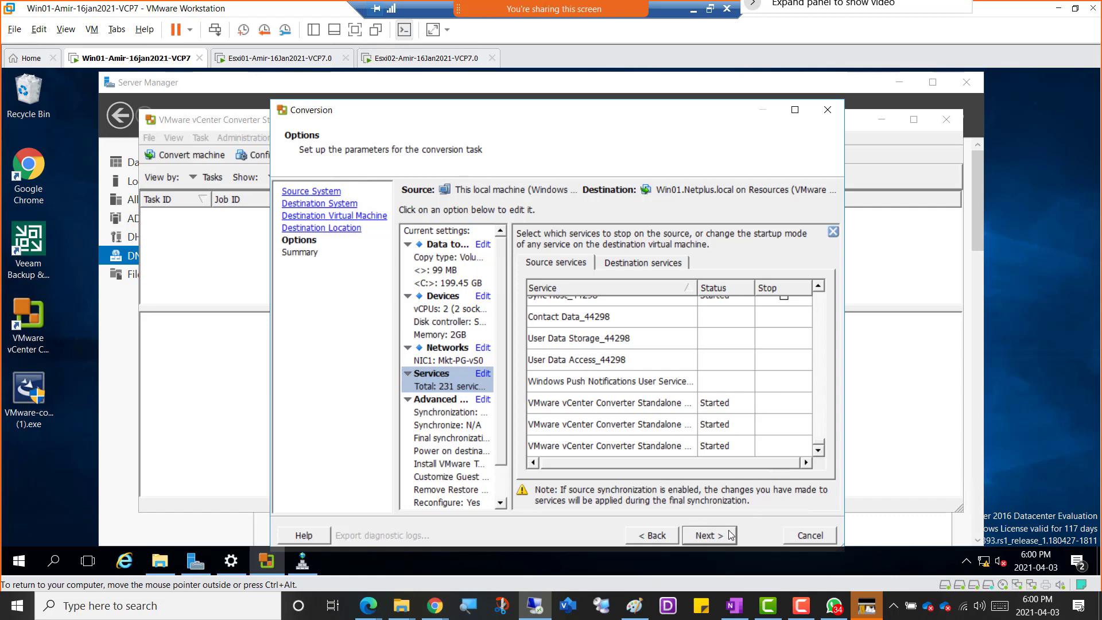
In the advanced post-conversion options, enable powering on the destination machine and installing VMware Tools on the destination virtual machine.
left_click(458, 454)
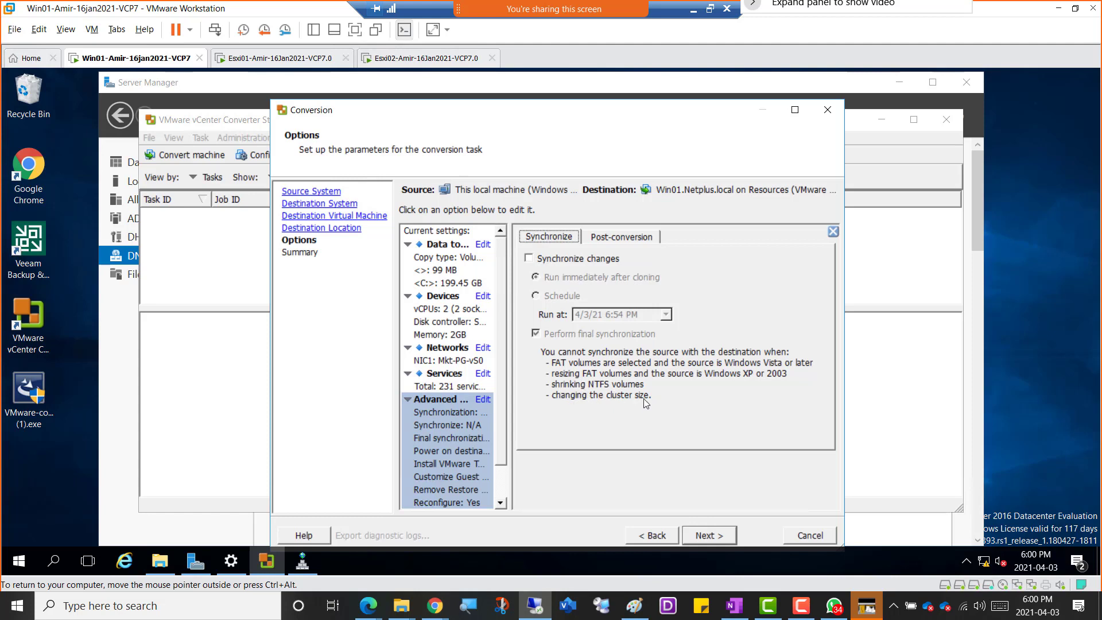
left_click(607, 240)
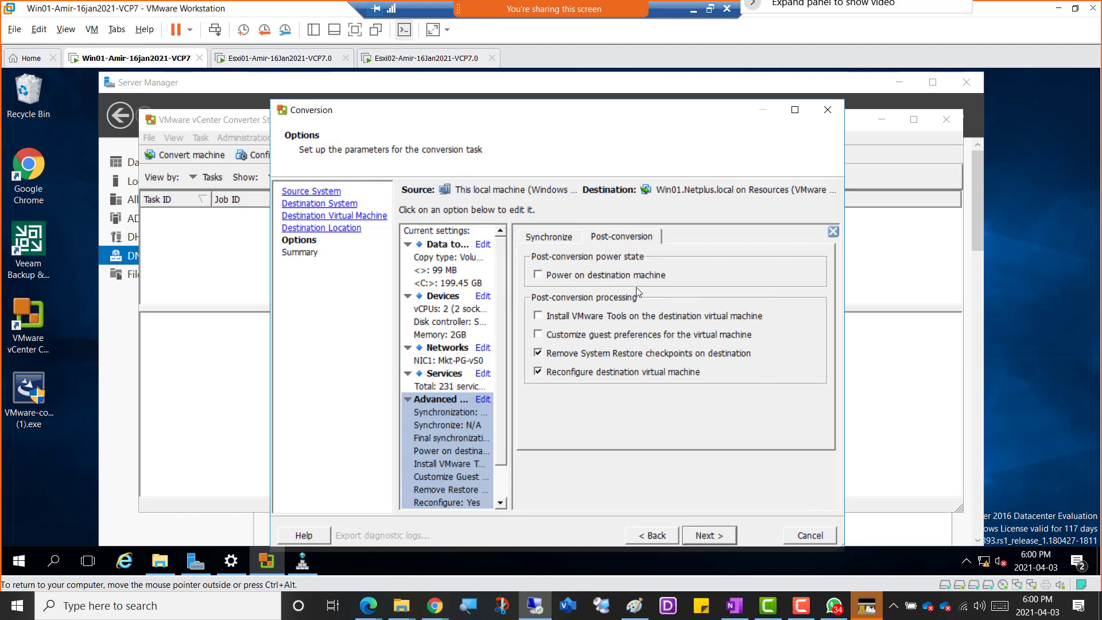
left_click(549, 278)
left_click(552, 319)
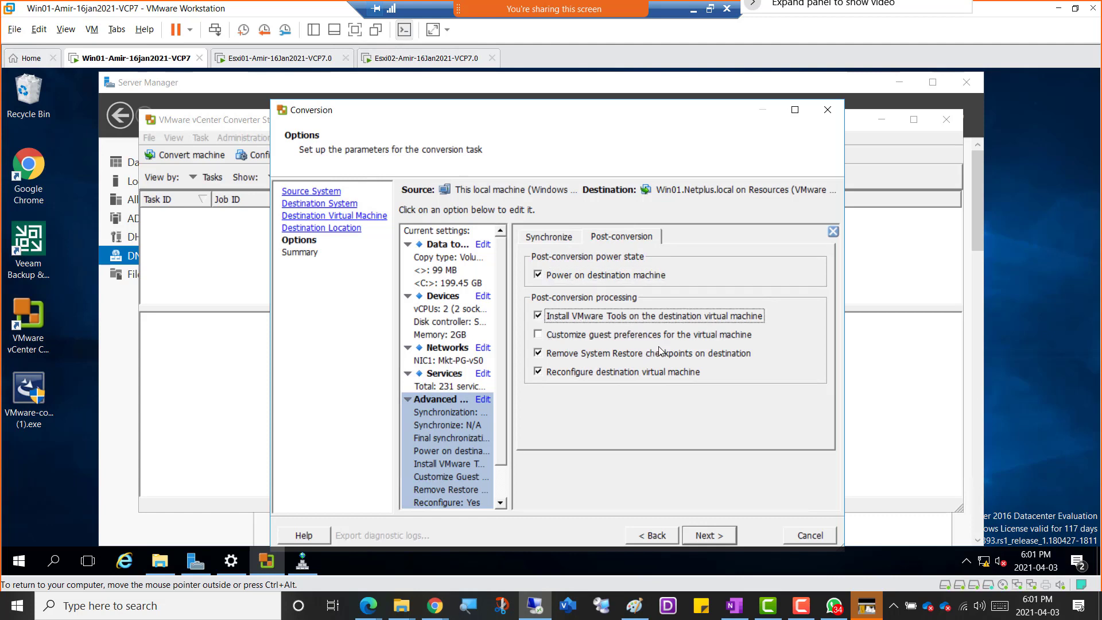
Enable customizing guest preferences for the virtual machine in the post-conversion processing options.
left_click(544, 337)
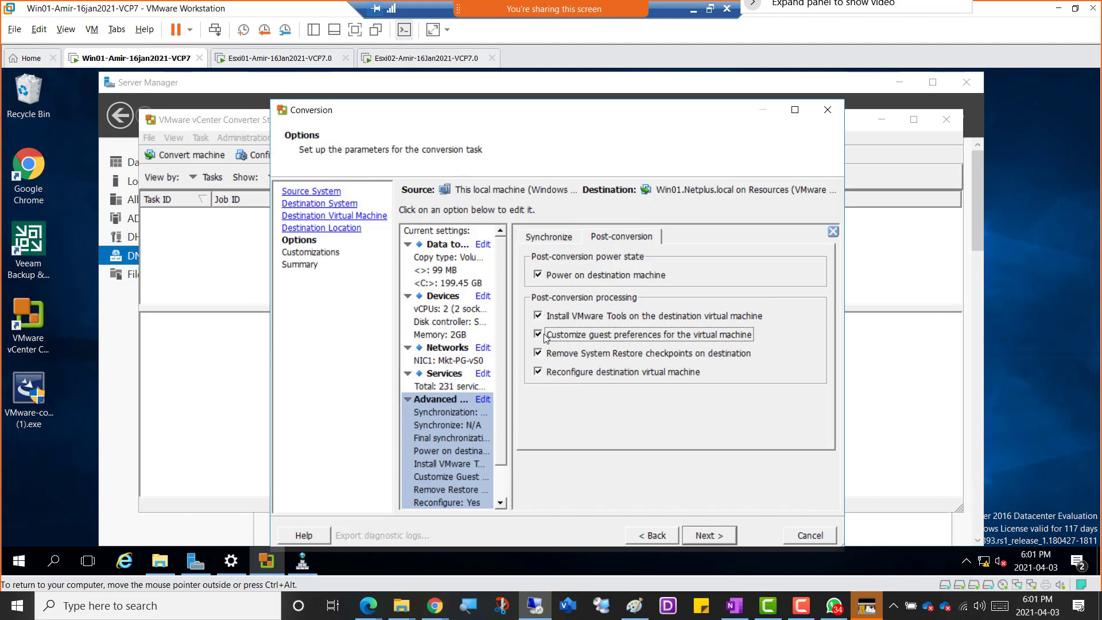
left_click(544, 337)
left_click(545, 337)
left_click(538, 335)
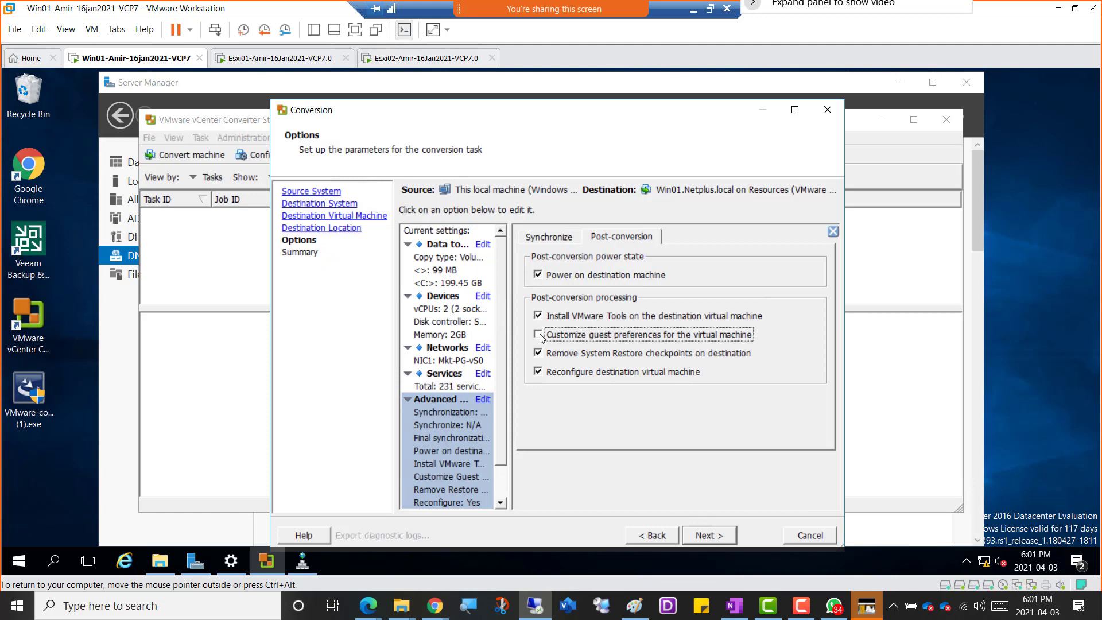
left_click(538, 336)
left_click(539, 335)
left_click(539, 335)
left_click(539, 336)
left_click(539, 335)
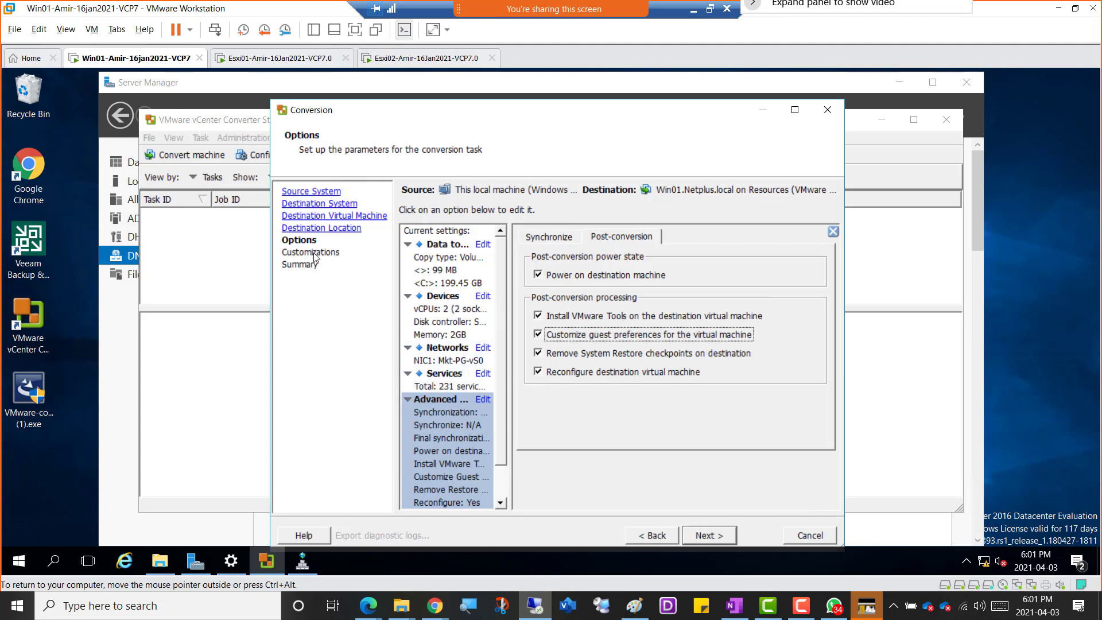
Check the throttling settings, and examine the guest customization settings for the new virtual machine.
scroll(440, 367, "down", 1)
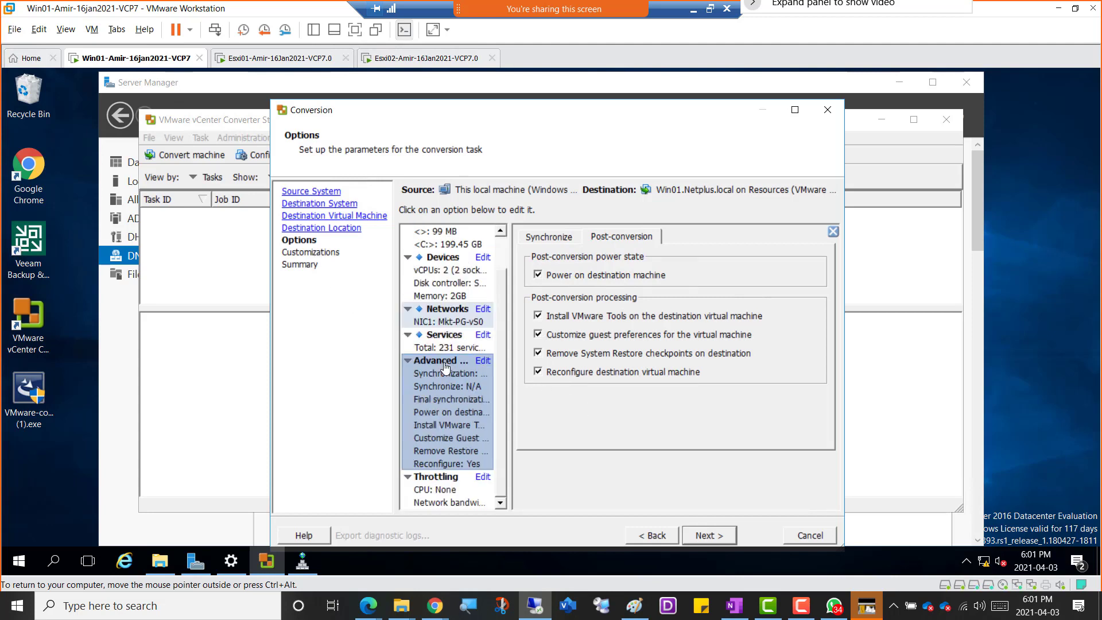
left_click(432, 493)
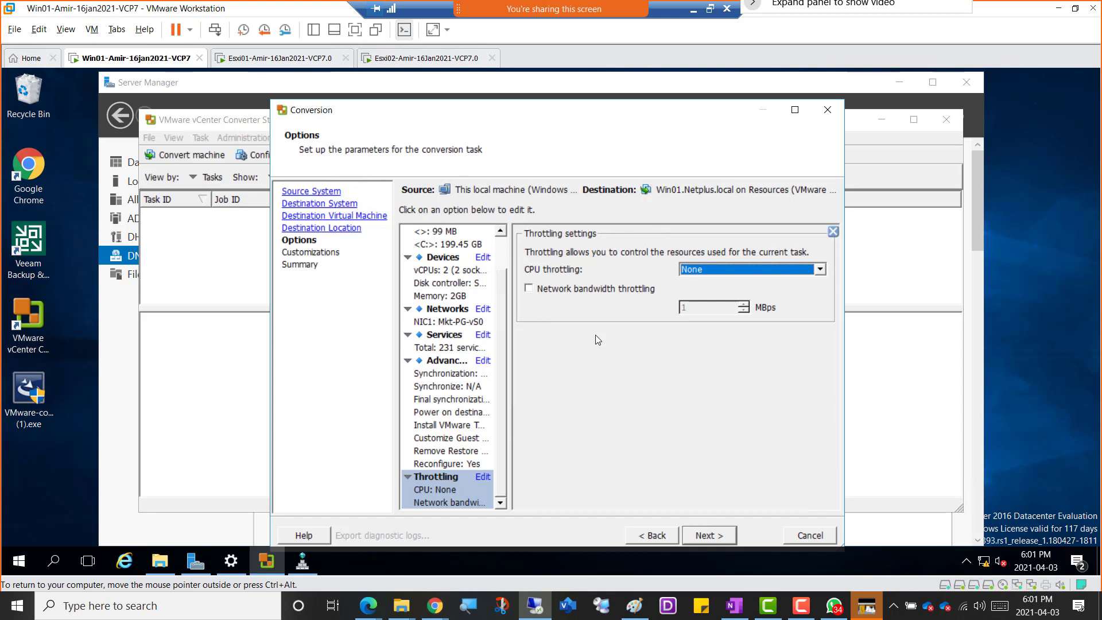
left_click(698, 539)
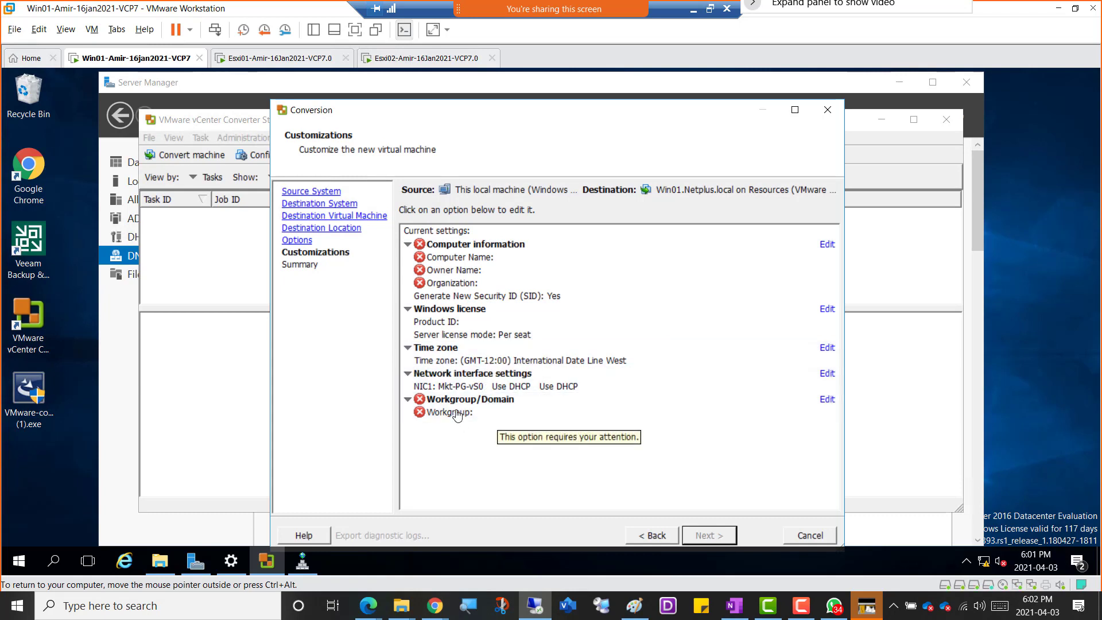
left_click(410, 403)
left_click(409, 403)
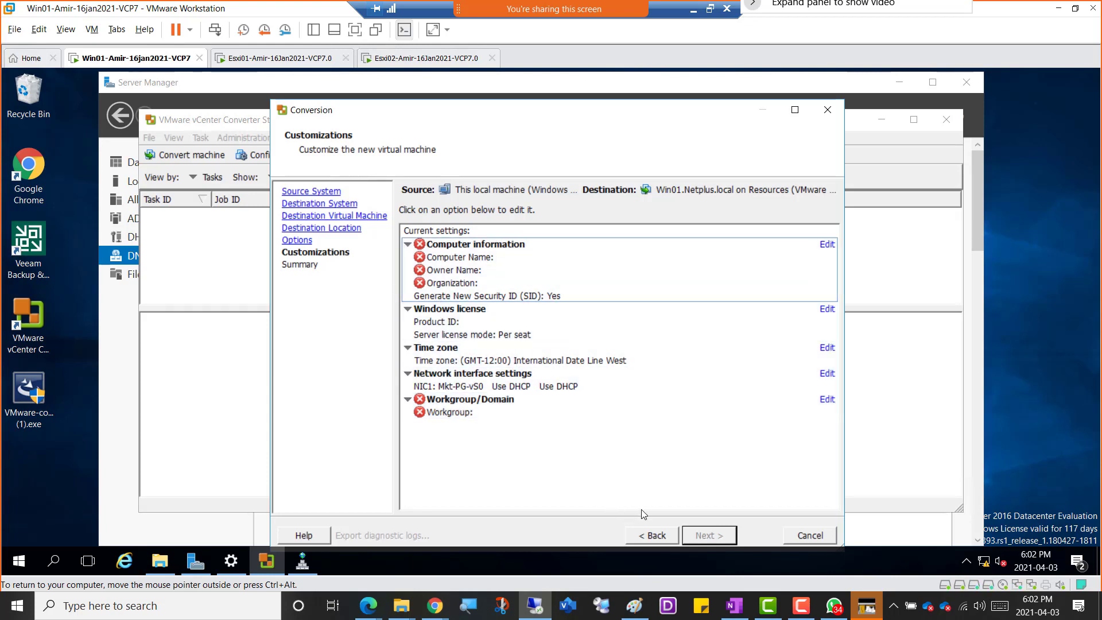
Return to the advanced options, disable customizing guest preferences, and proceed to the conversion summary.
left_click(651, 537)
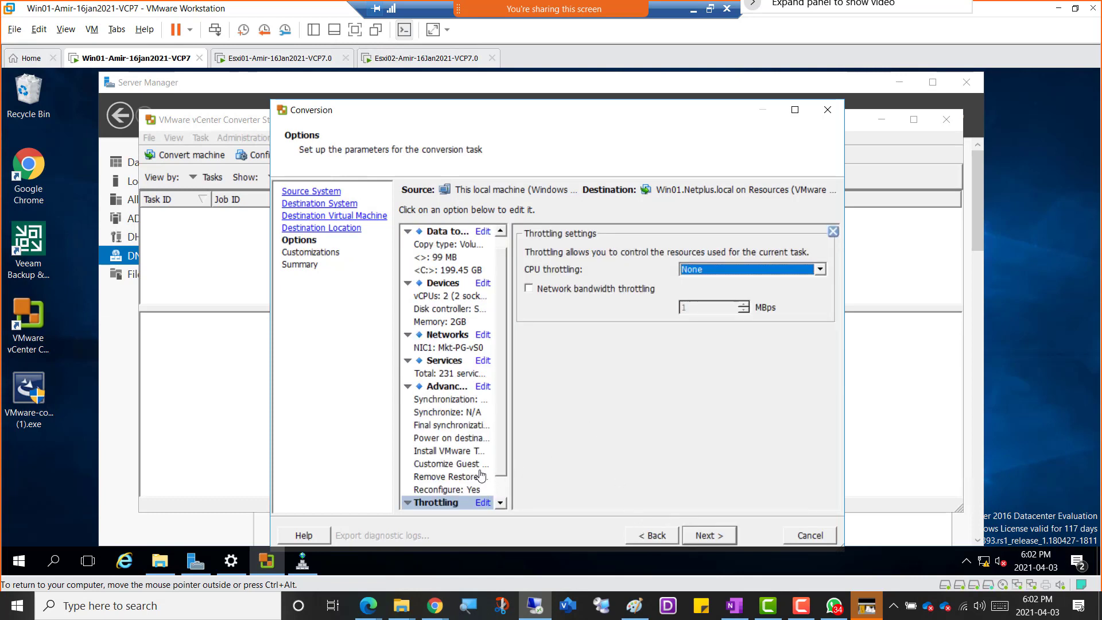
left_click(437, 411)
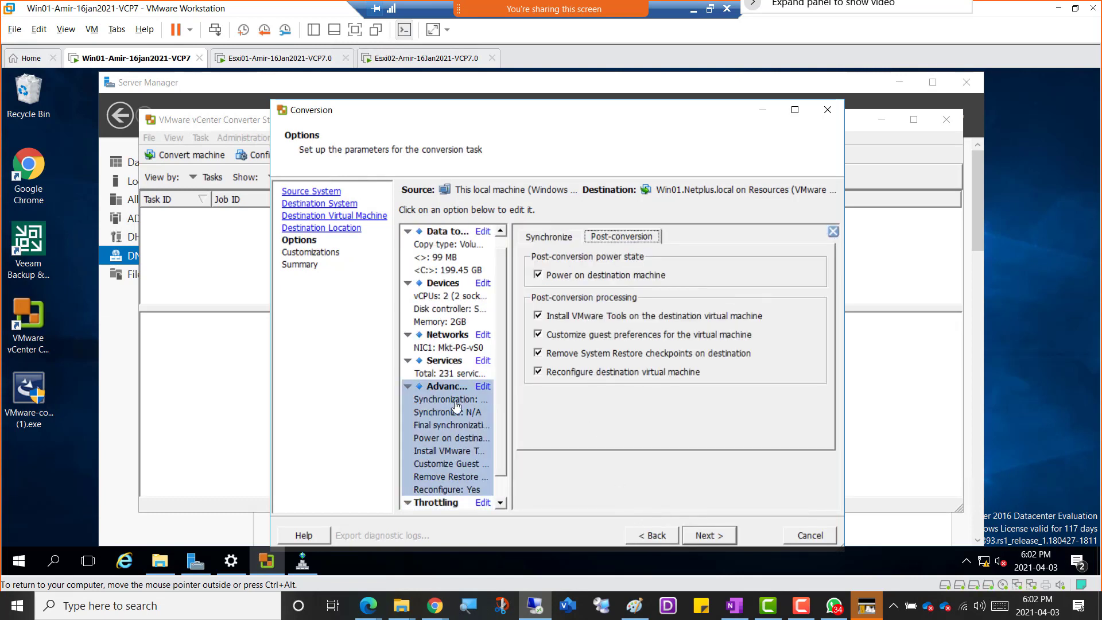
left_click(538, 335)
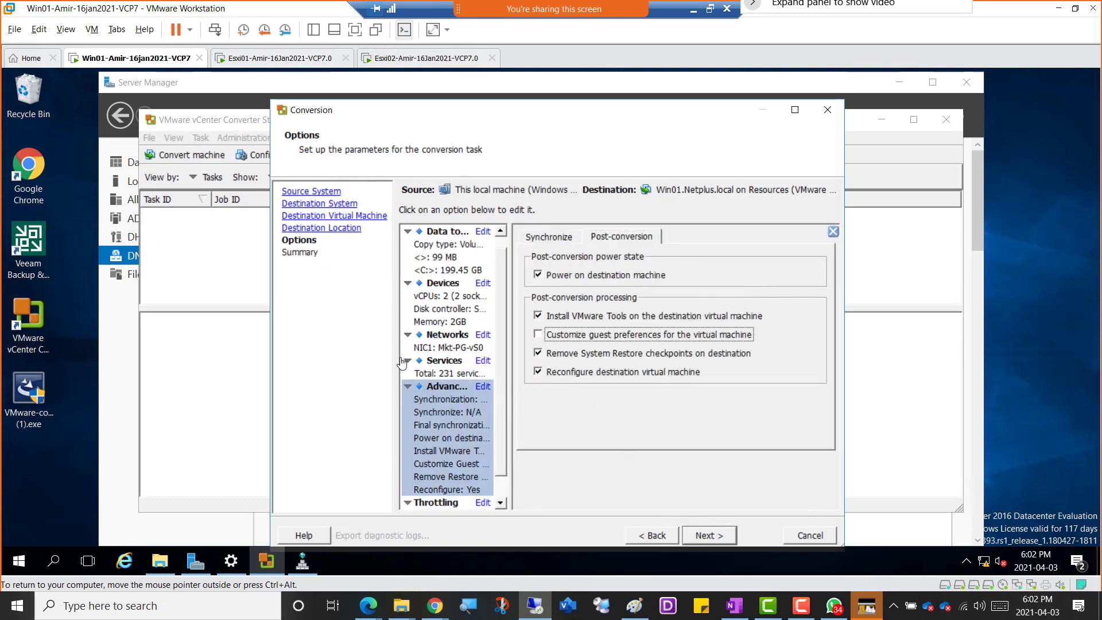
left_click(710, 535)
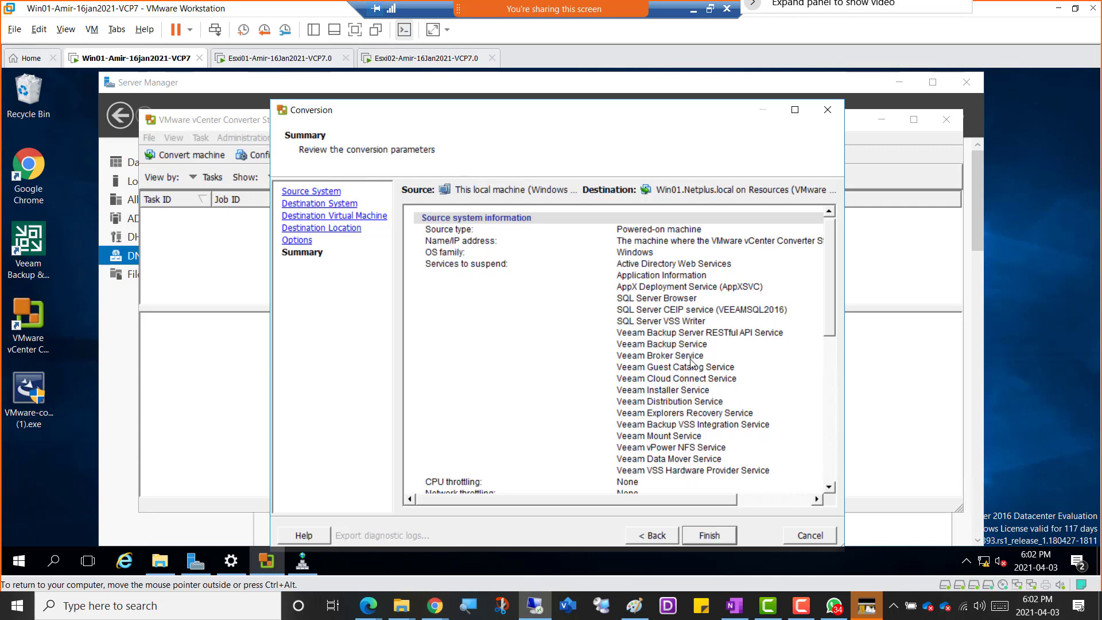
Review the conversion summary, covering the services to suspend, the destination system information, and the customization and synchronization settings.
scroll(692, 362, "down", 4)
scroll(692, 363, "up", 3)
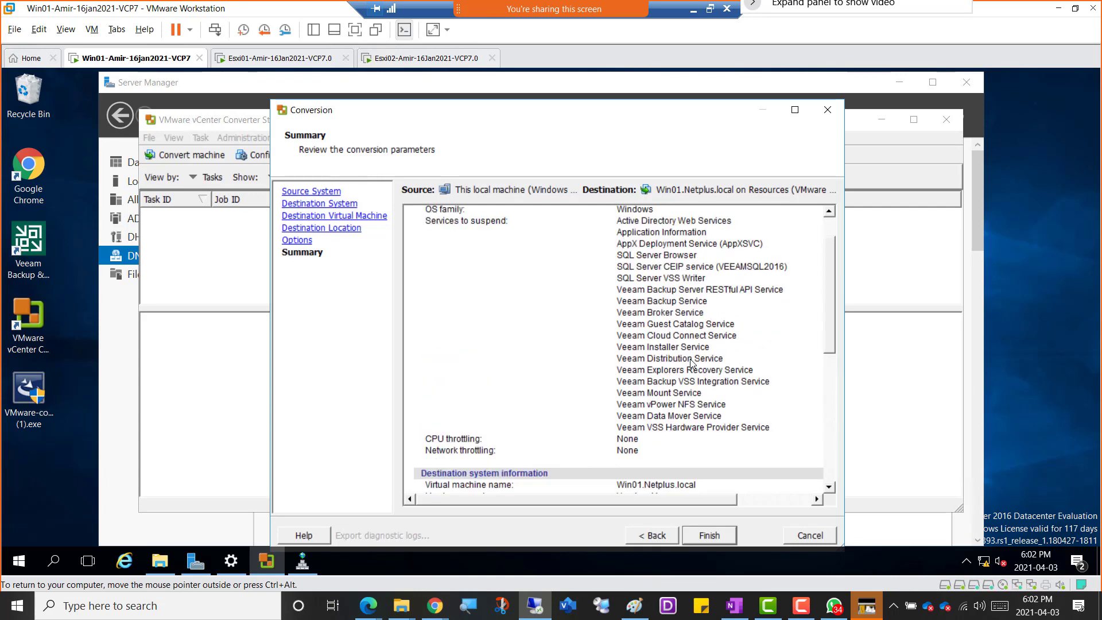
scroll(692, 363, "down", 5)
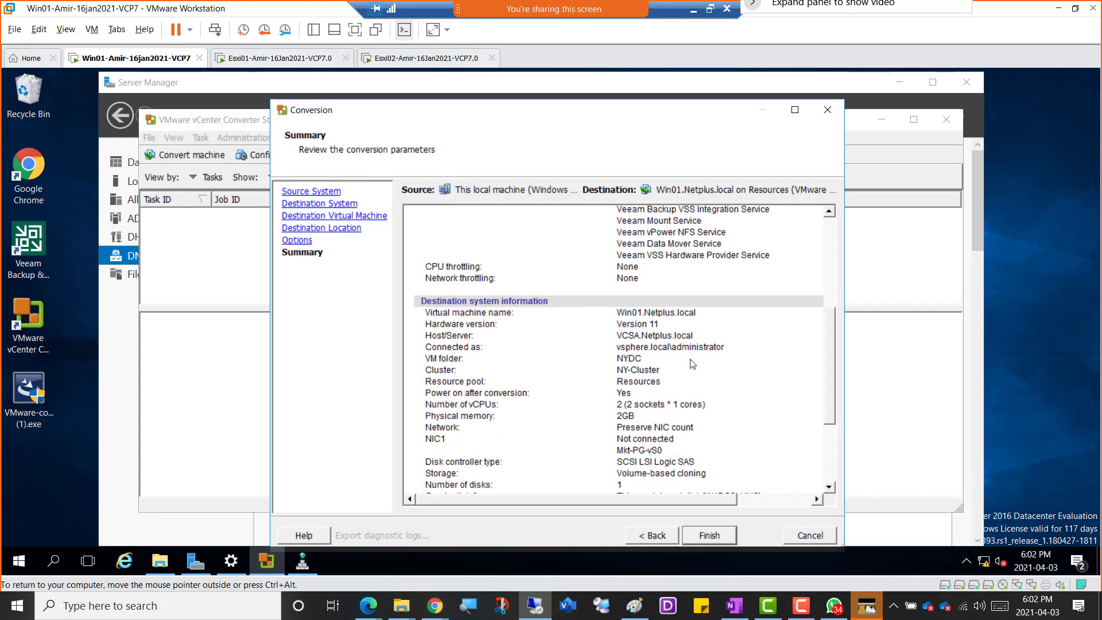
scroll(691, 364, "up", 3)
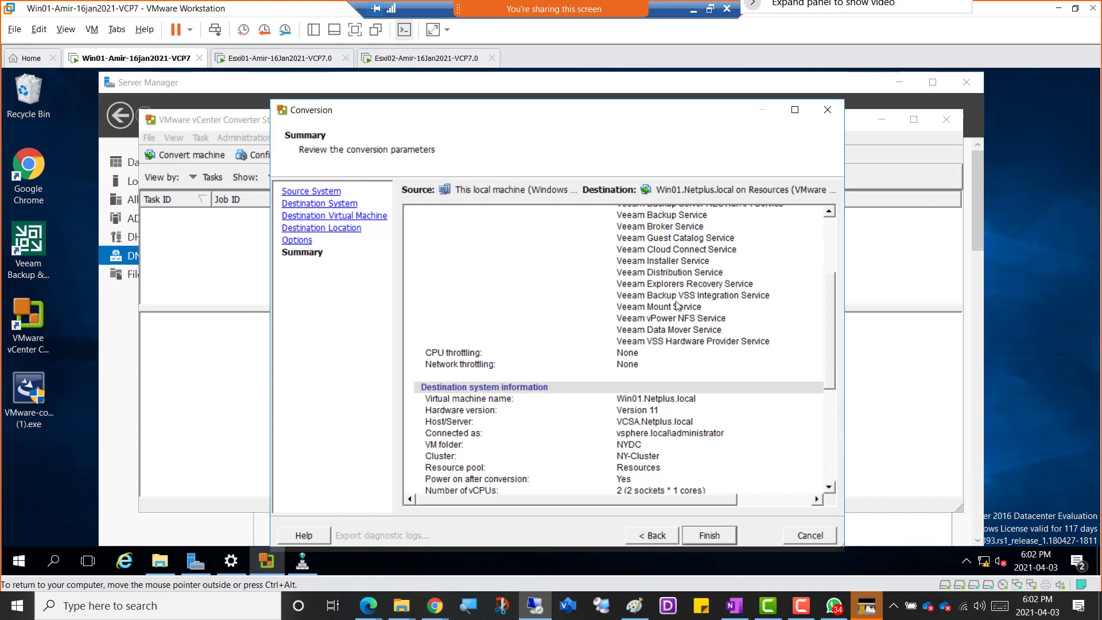
scroll(678, 306, "down", 4)
scroll(677, 306, "down", 3)
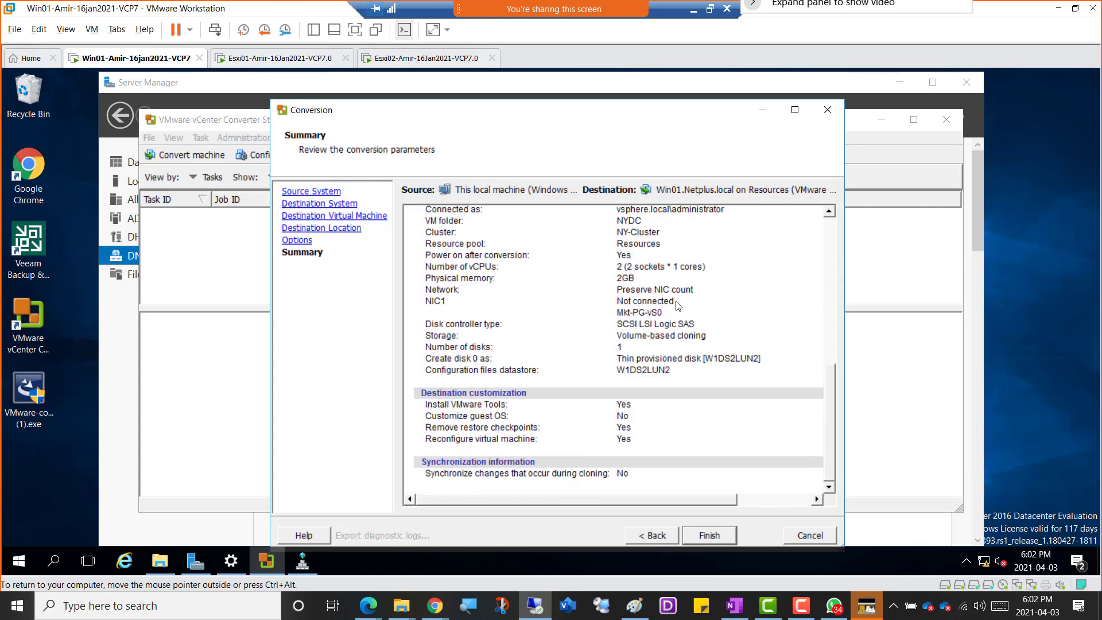
scroll(677, 304, "up", 8)
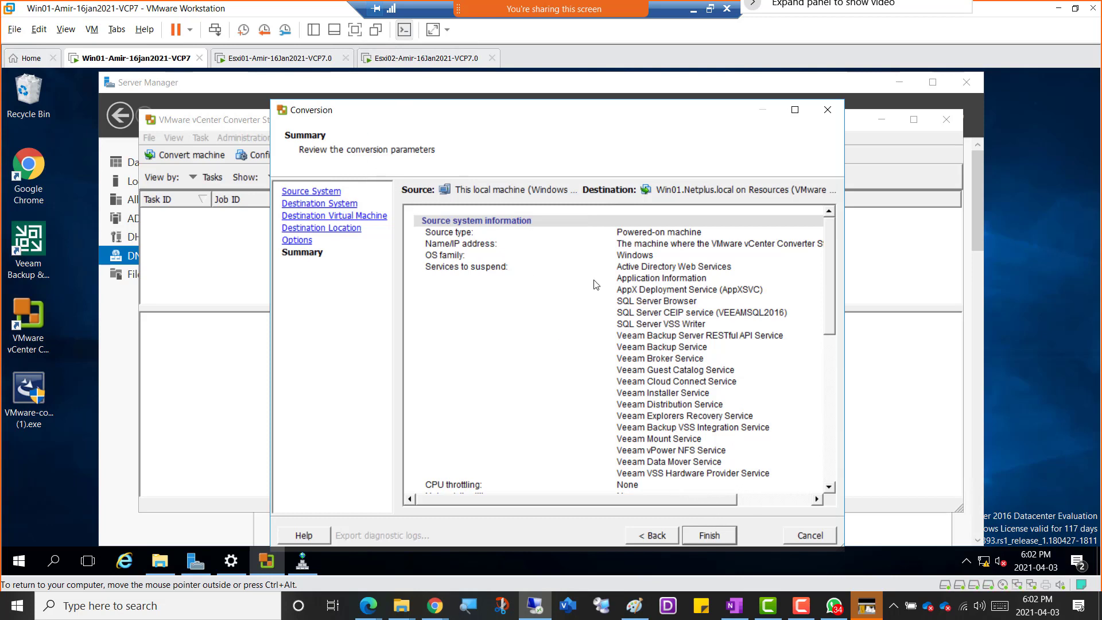
scroll(744, 421, "down", 3)
scroll(744, 421, "down", 6)
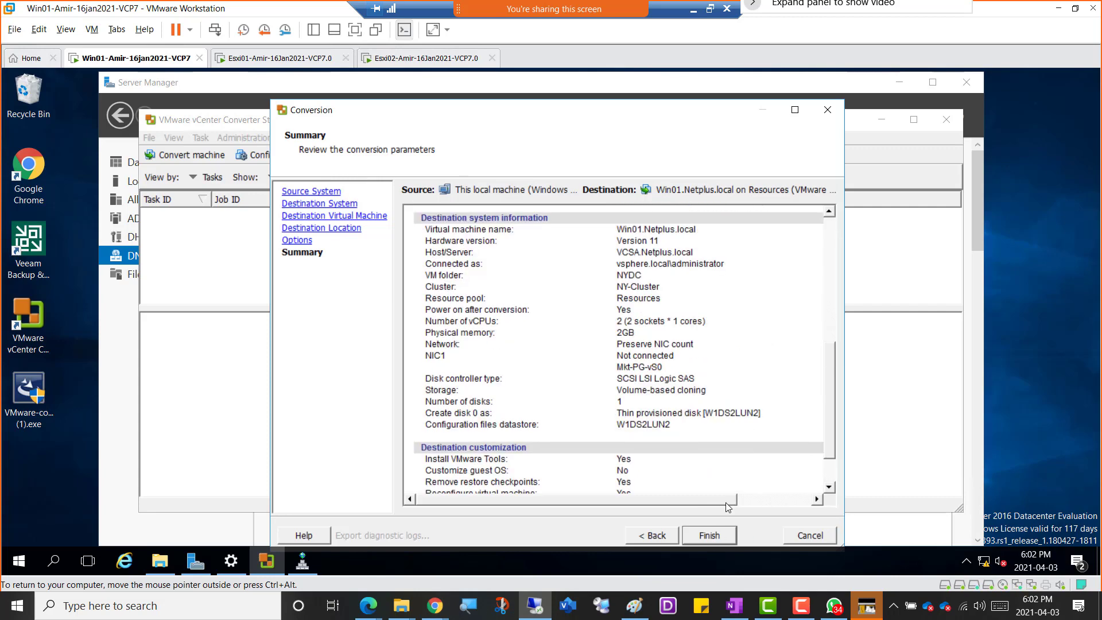
scroll(697, 436, "up", 9)
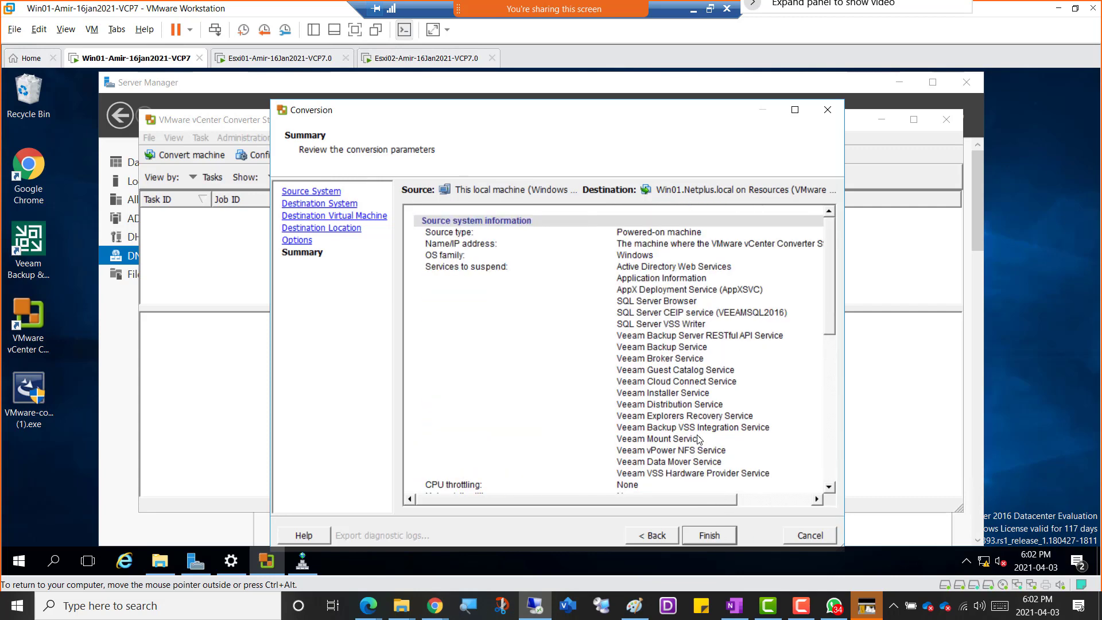
Try to submit the conversion task, and recheck its parameters in the summary.
left_click(710, 539)
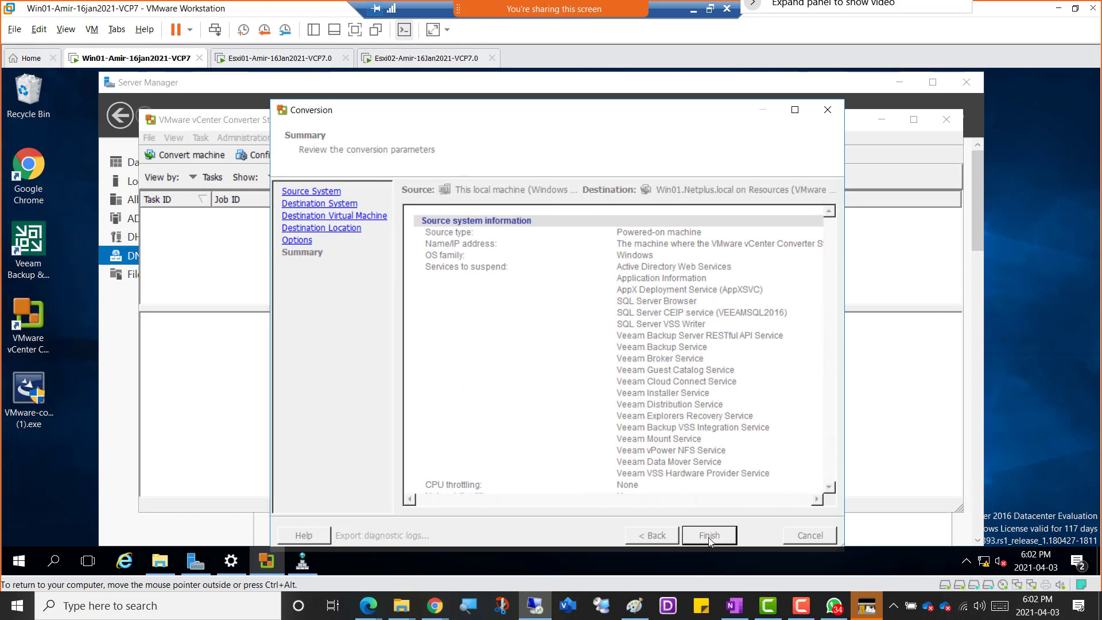
left_click(710, 536)
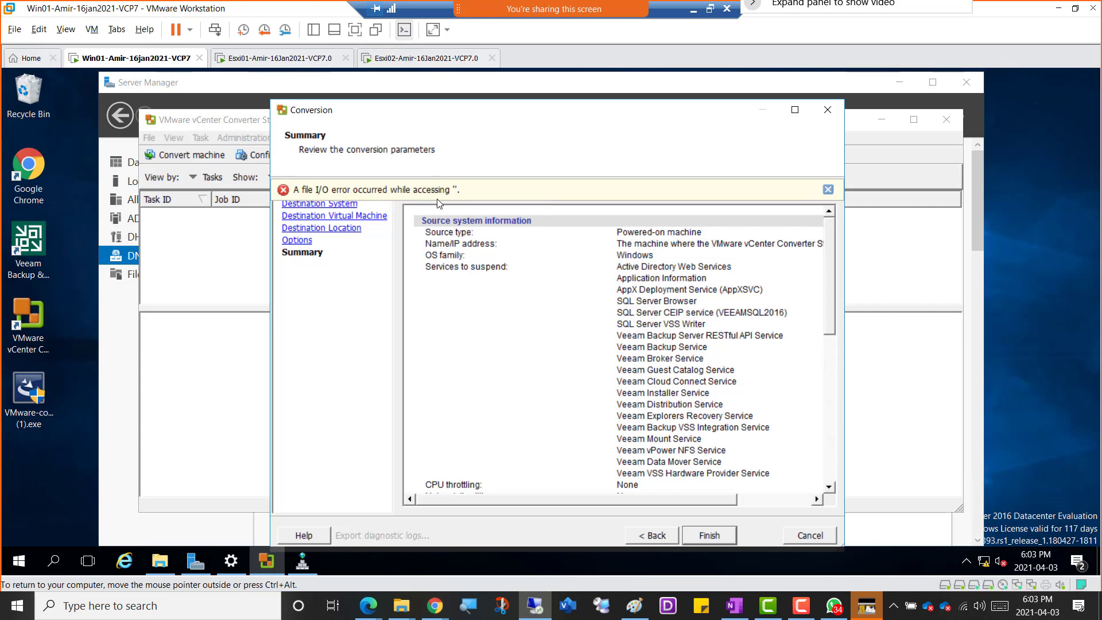
scroll(717, 401, "down", 6)
scroll(717, 401, "down", 4)
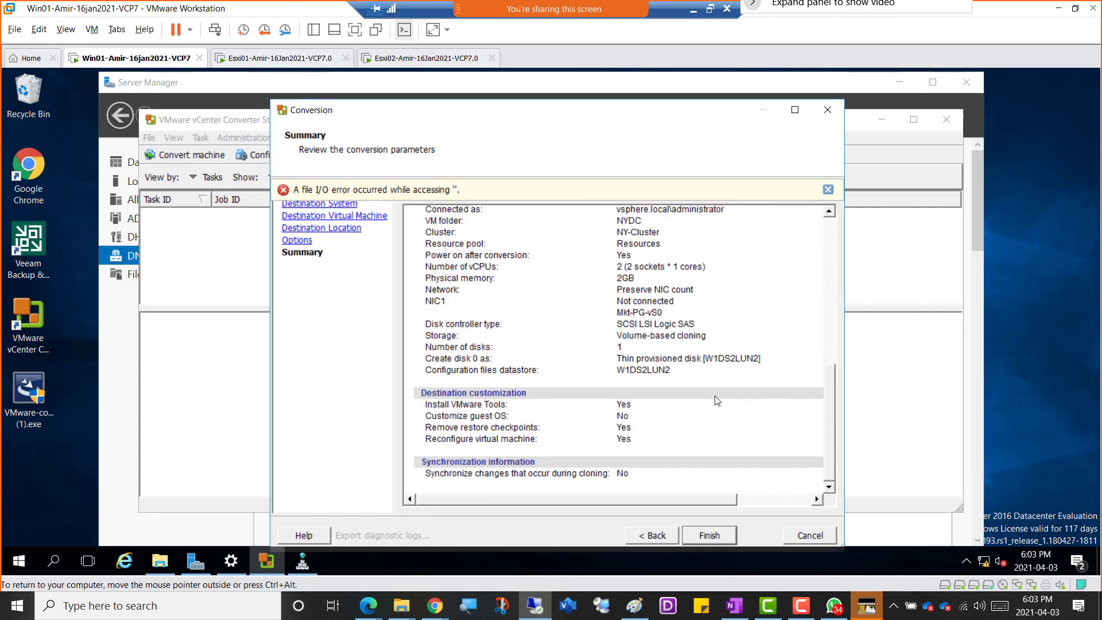
scroll(718, 400, "up", 20)
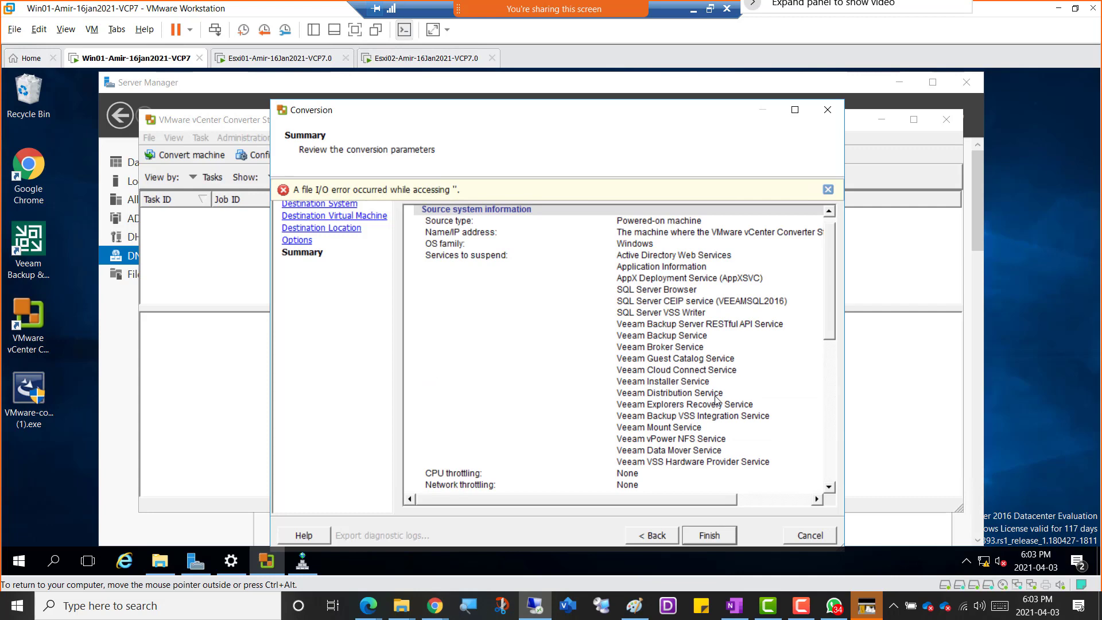
Return to the post-conversion options and disable both powering on the destination machine and installing VMware Tools.
left_click(656, 536)
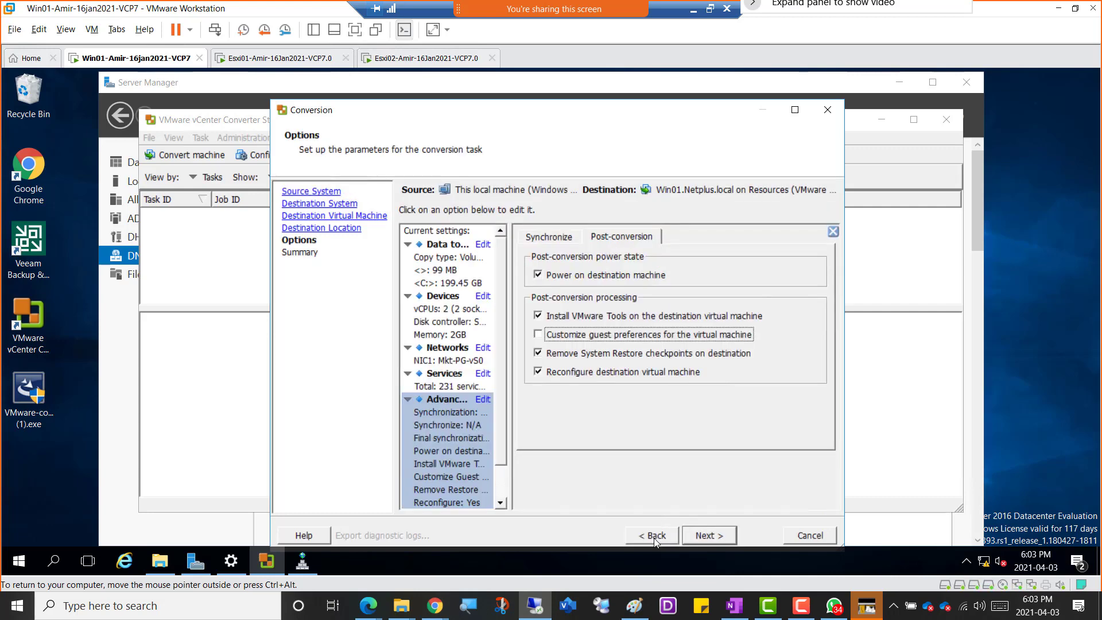
left_click(561, 313)
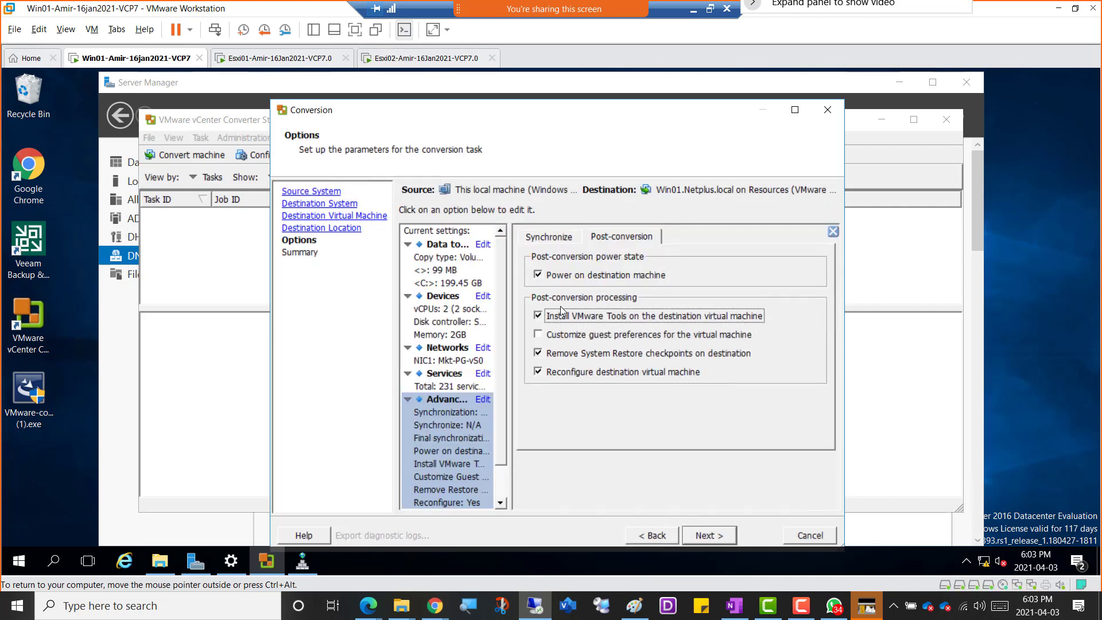
left_click(560, 278)
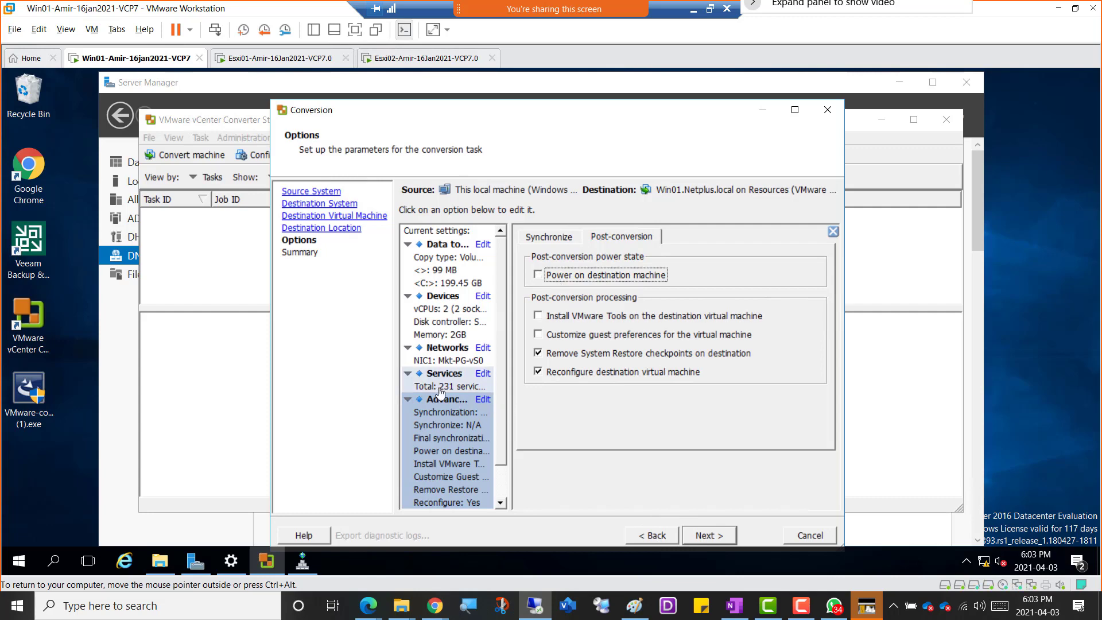
Review the list of source services in the conversion options and check which ones are marked for stopping.
left_click(441, 393)
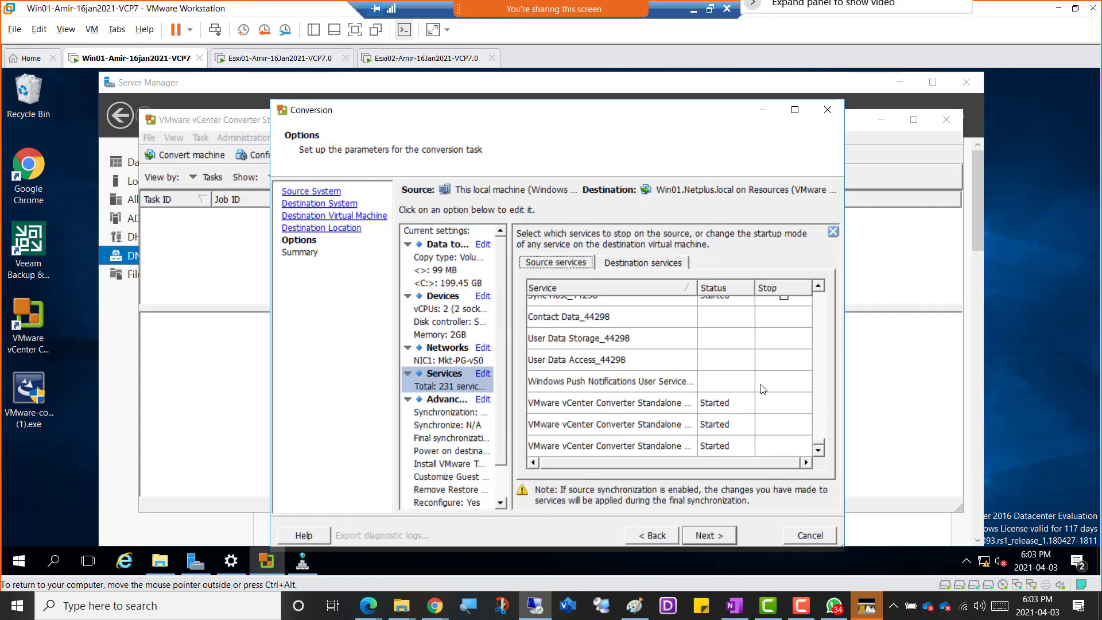
scroll(762, 389, "up", 8)
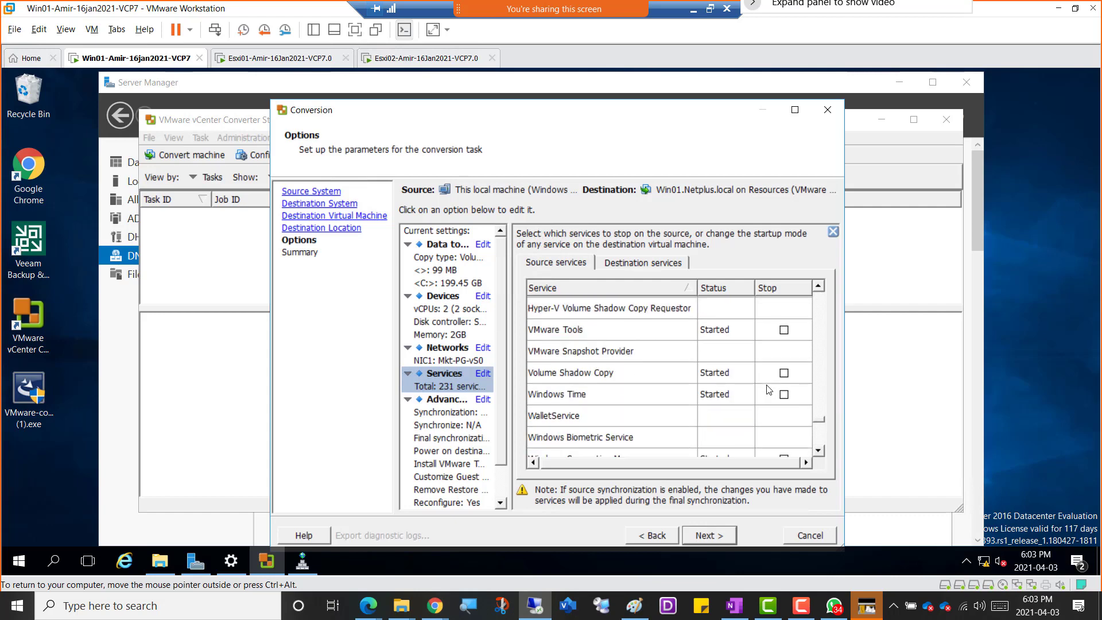
scroll(769, 390, "up", 3)
scroll(768, 390, "up", 5)
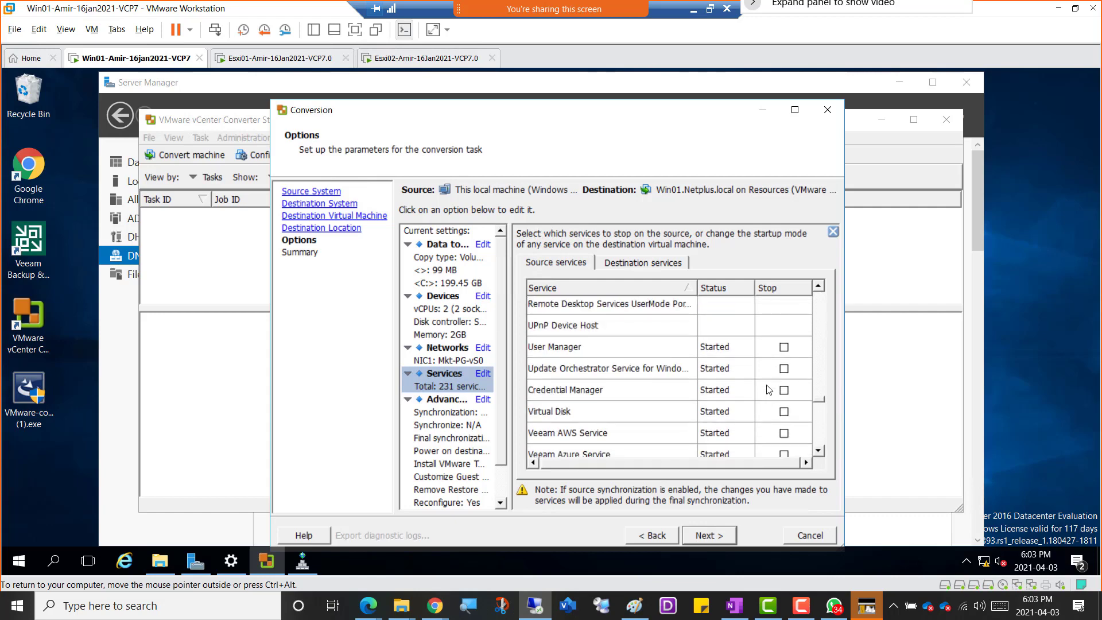
scroll(769, 390, "down", 4)
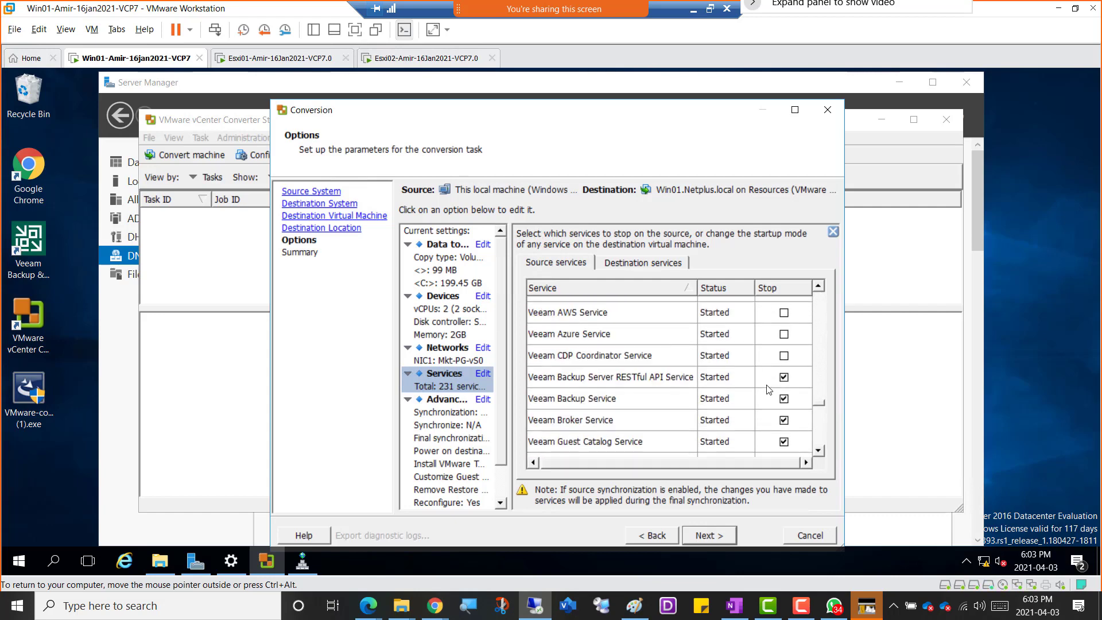
scroll(769, 389, "up", 2)
scroll(769, 390, "up", 8)
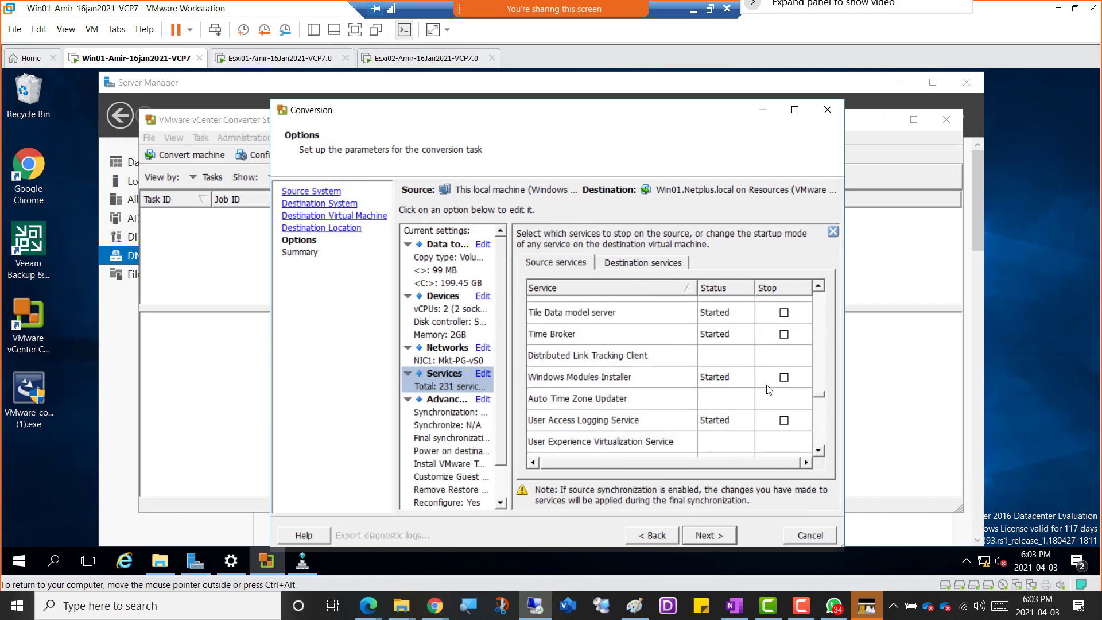
scroll(769, 390, "down", 4)
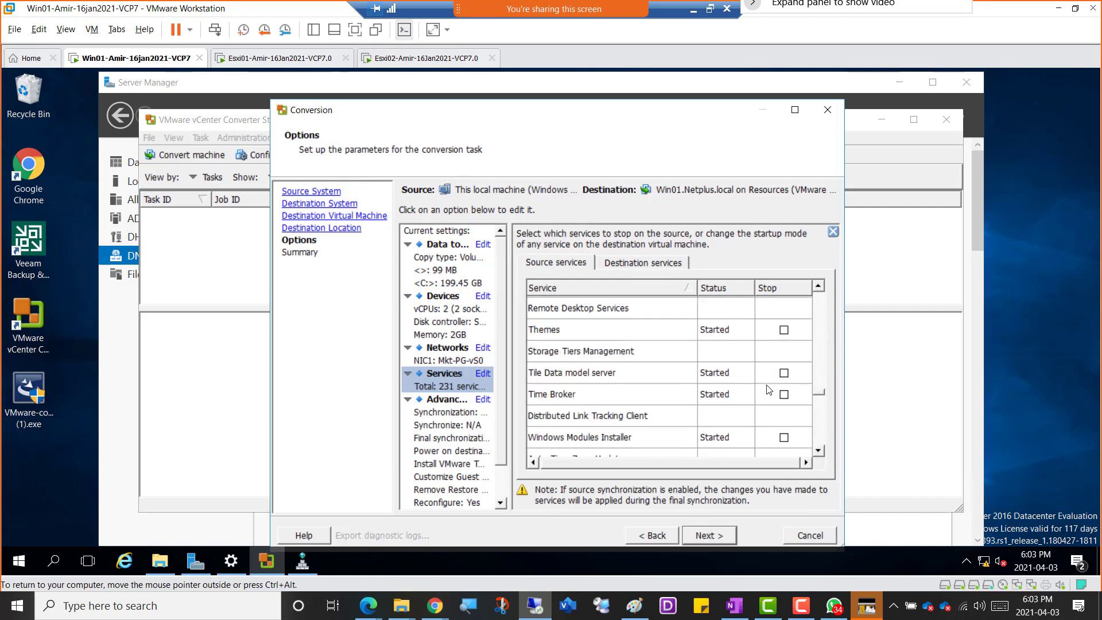
scroll(769, 390, "up", 4)
scroll(768, 390, "up", 3)
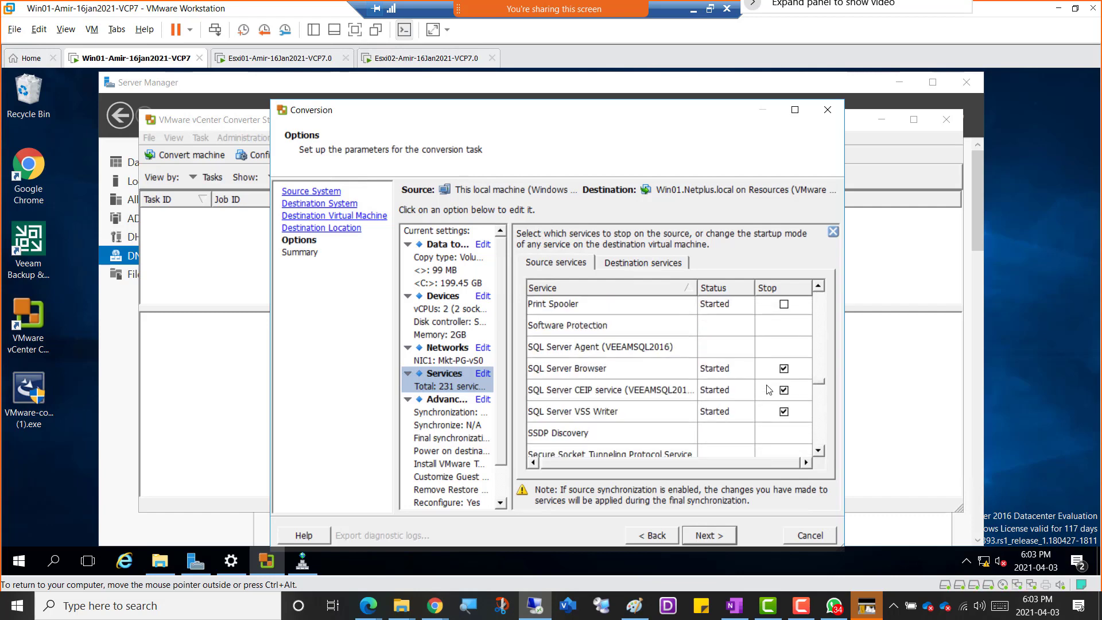
scroll(767, 391, "up", 3)
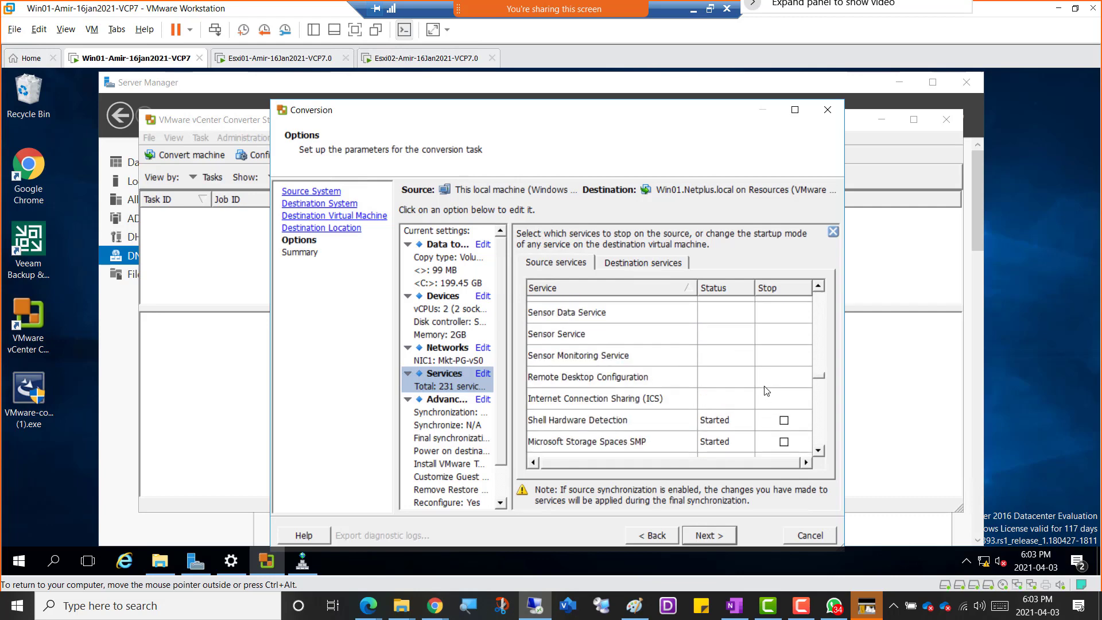
scroll(768, 390, "up", 8)
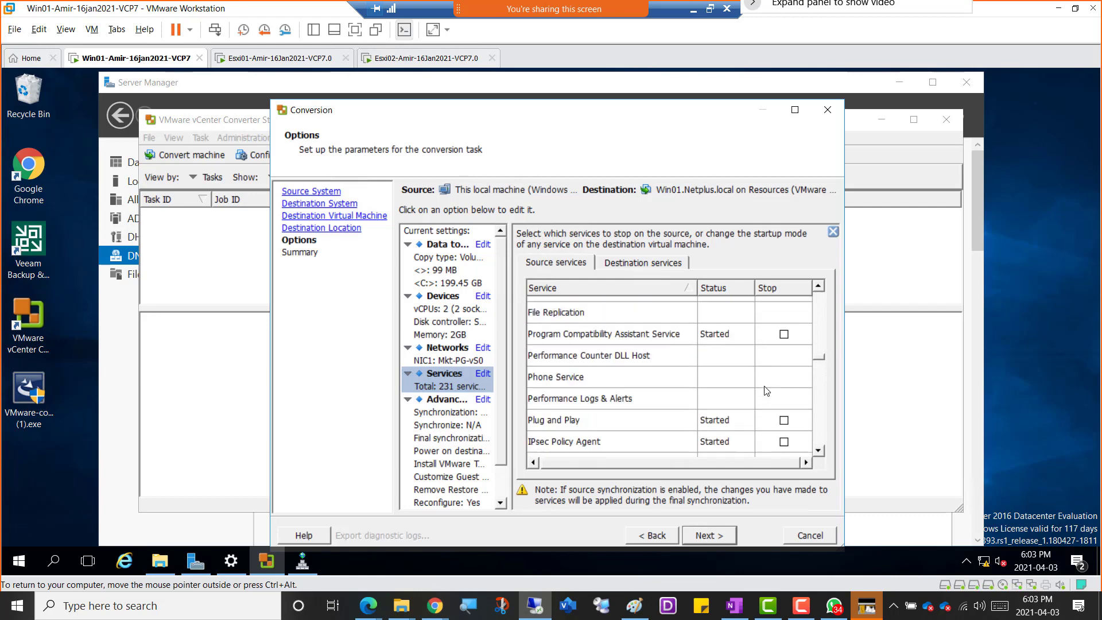
scroll(767, 391, "up", 8)
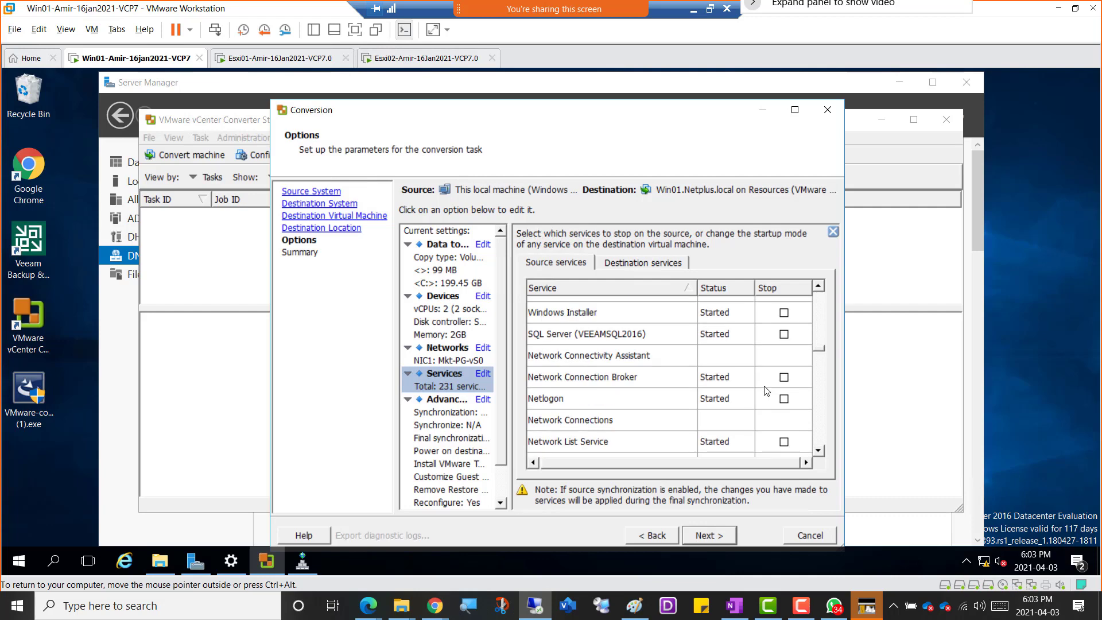
scroll(768, 391, "up", 3)
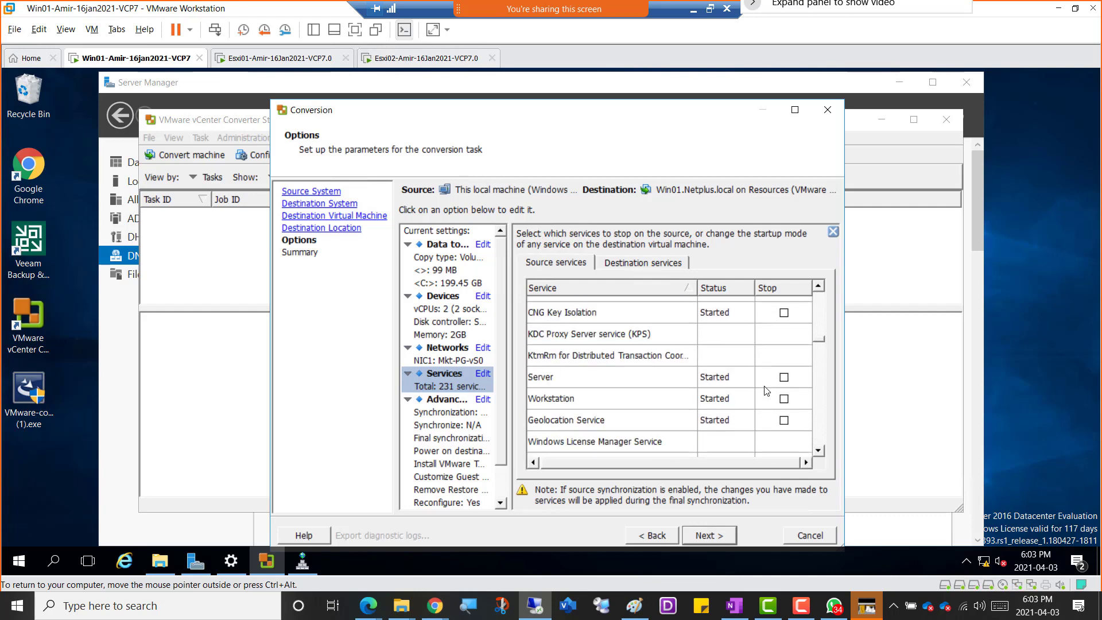
scroll(768, 390, "up", 8)
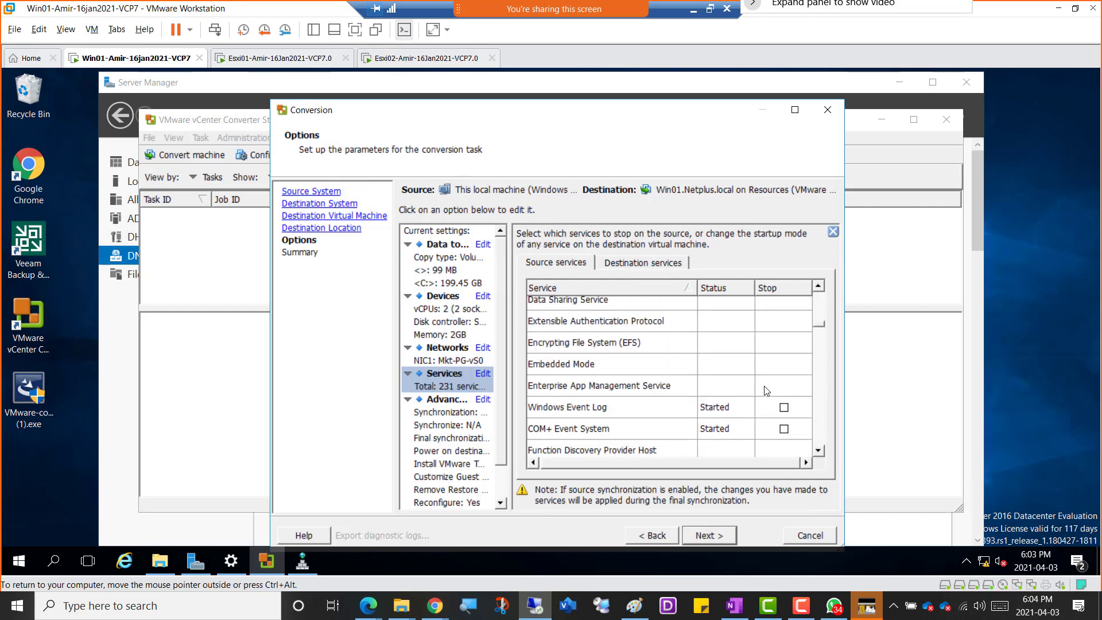
scroll(768, 391, "up", 8)
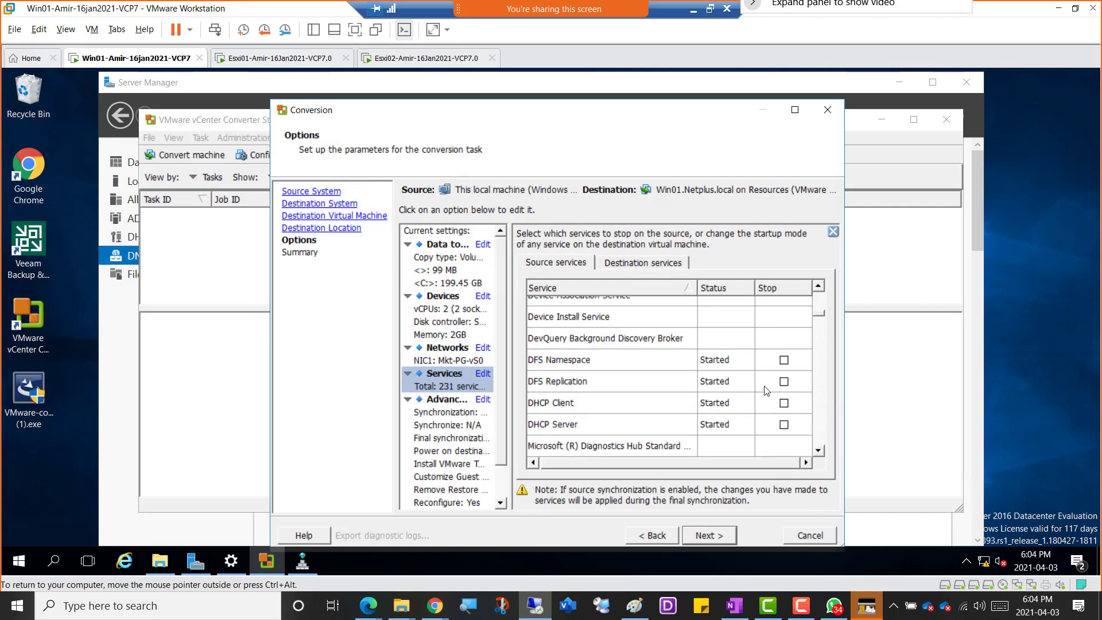
scroll(767, 390, "up", 2)
scroll(768, 390, "up", 4)
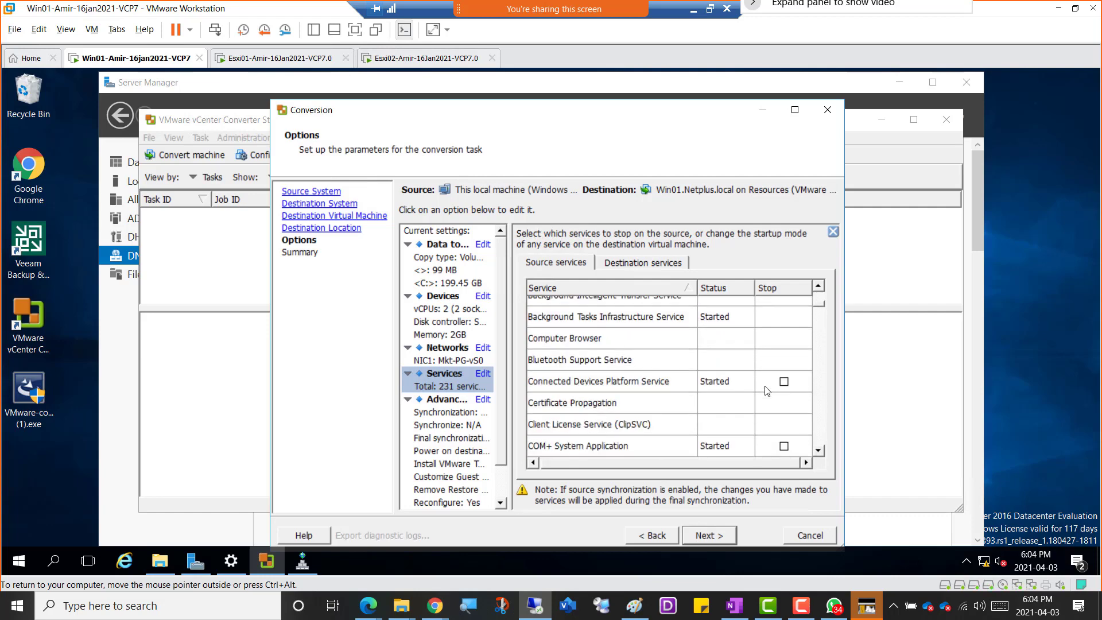
scroll(767, 391, "up", 2)
scroll(768, 390, "up", 1)
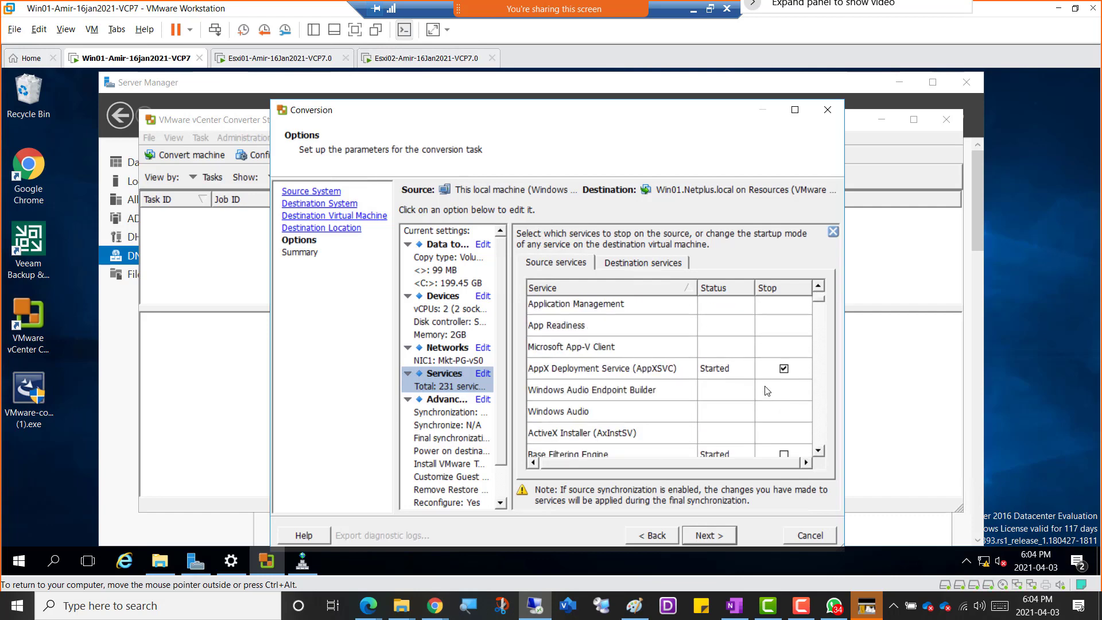
Remove the stop setting from the AppX Deployment Service, Application Information and Active Directory Web Services source services.
left_click(784, 368)
scroll(786, 368, "up", 2)
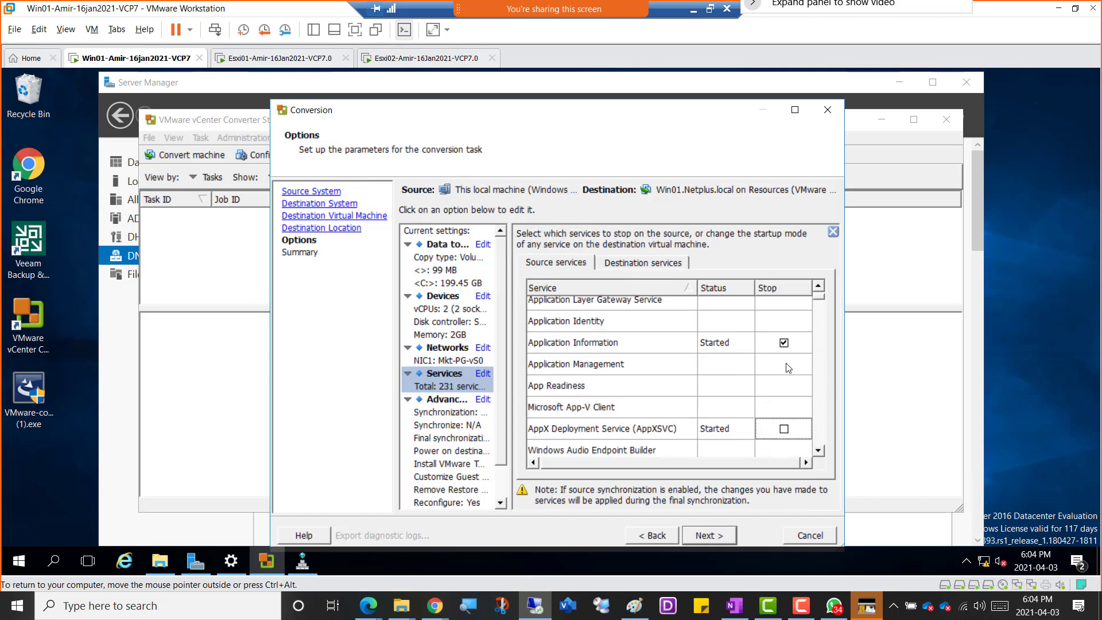
left_click(784, 393)
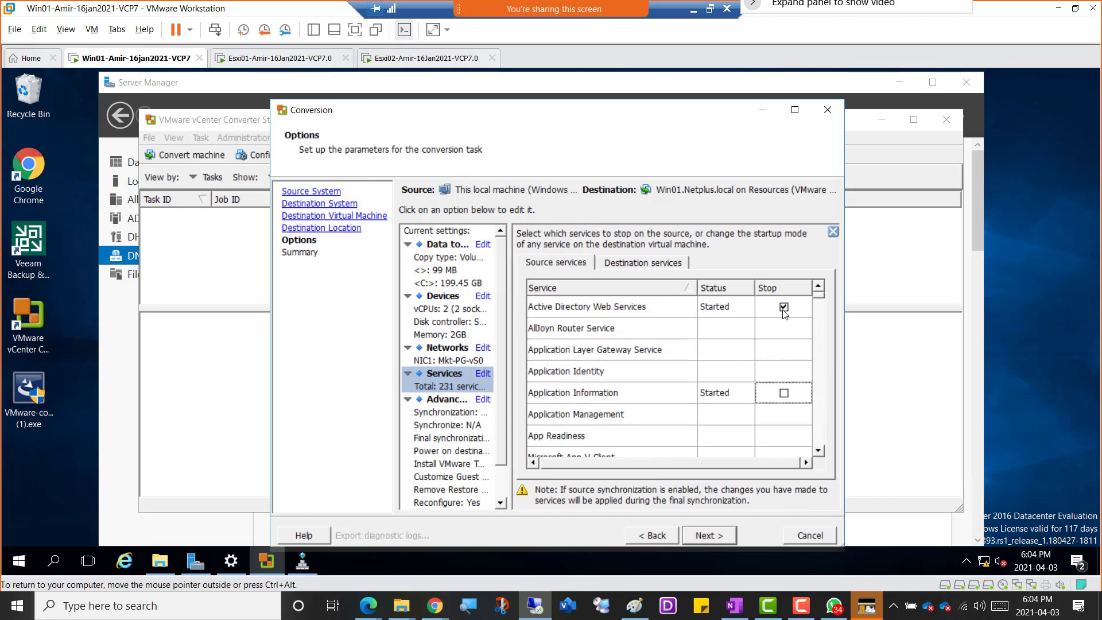
left_click(785, 307)
left_click(785, 307)
scroll(787, 359, "down", 2)
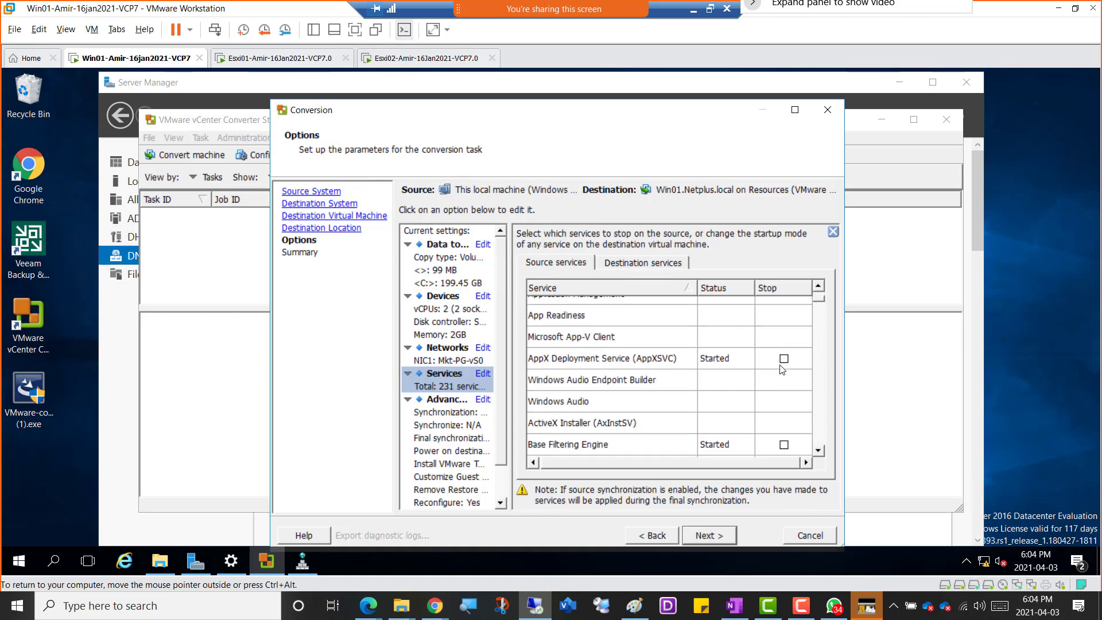
Disable connecting NIC1 at power-on, and check the device settings and the source volumes to copy.
left_click(452, 362)
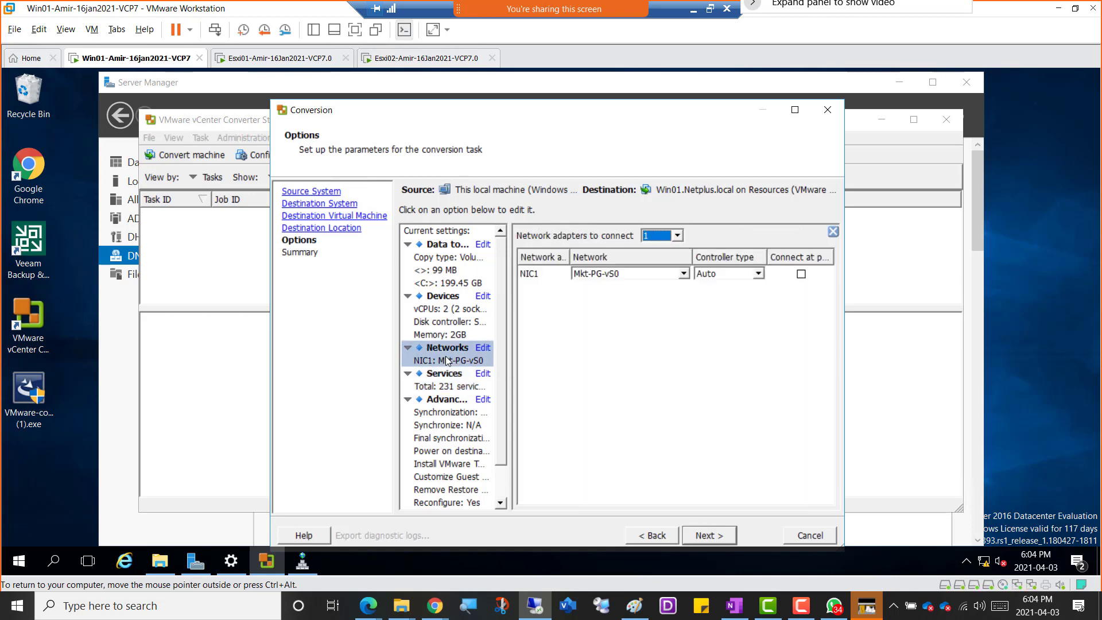
left_click(801, 274)
left_click(446, 321)
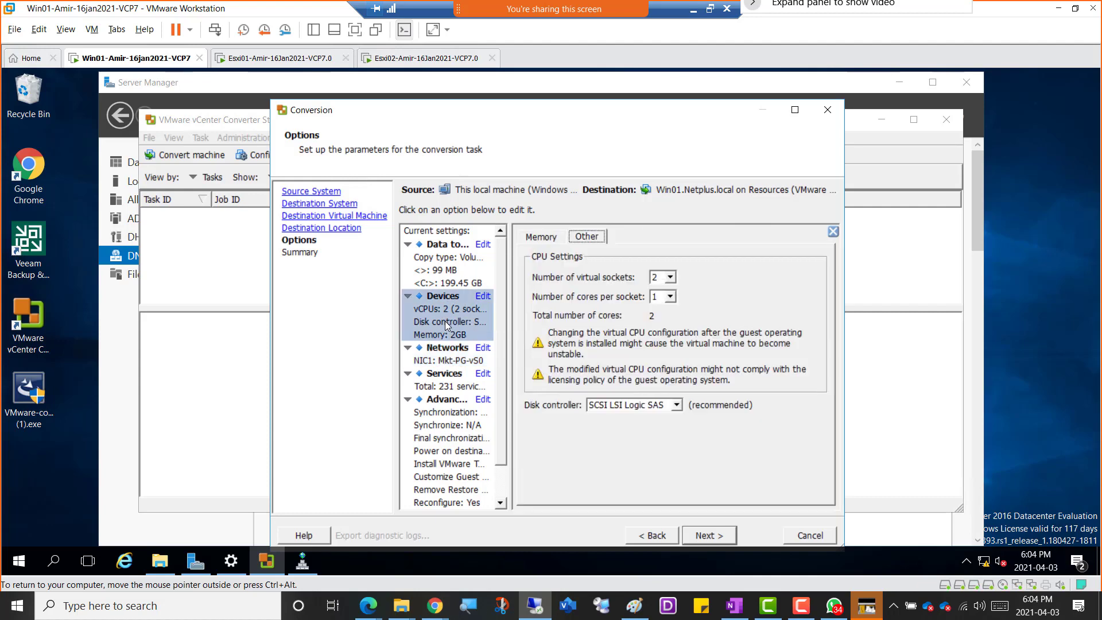
left_click(440, 277)
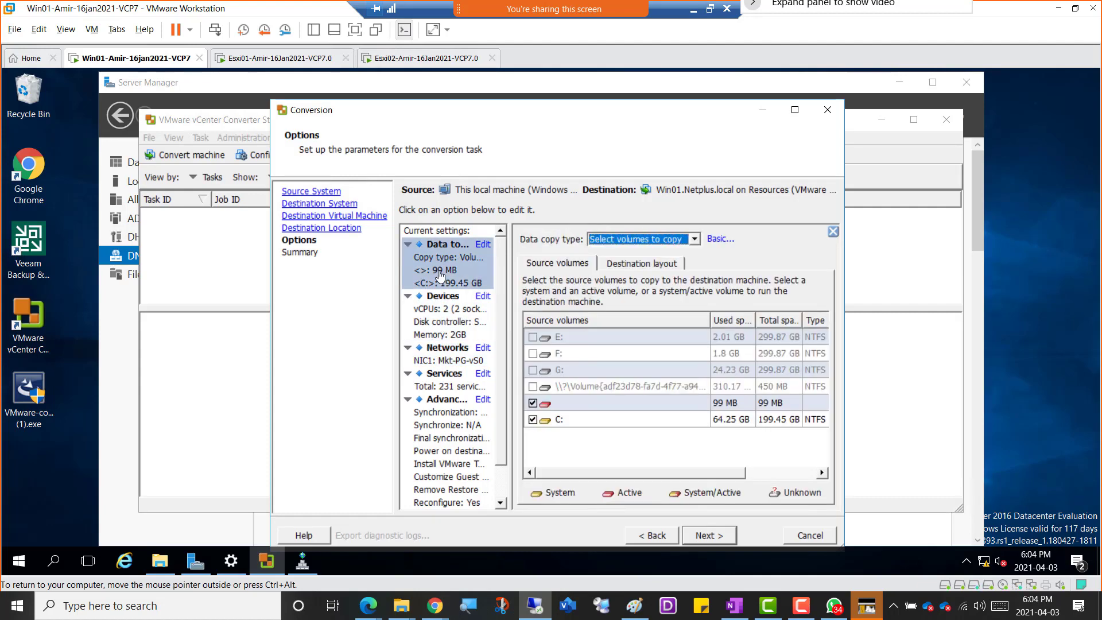
Try to submit the conversion task from the summary, and go back to the conversion options.
left_click(710, 536)
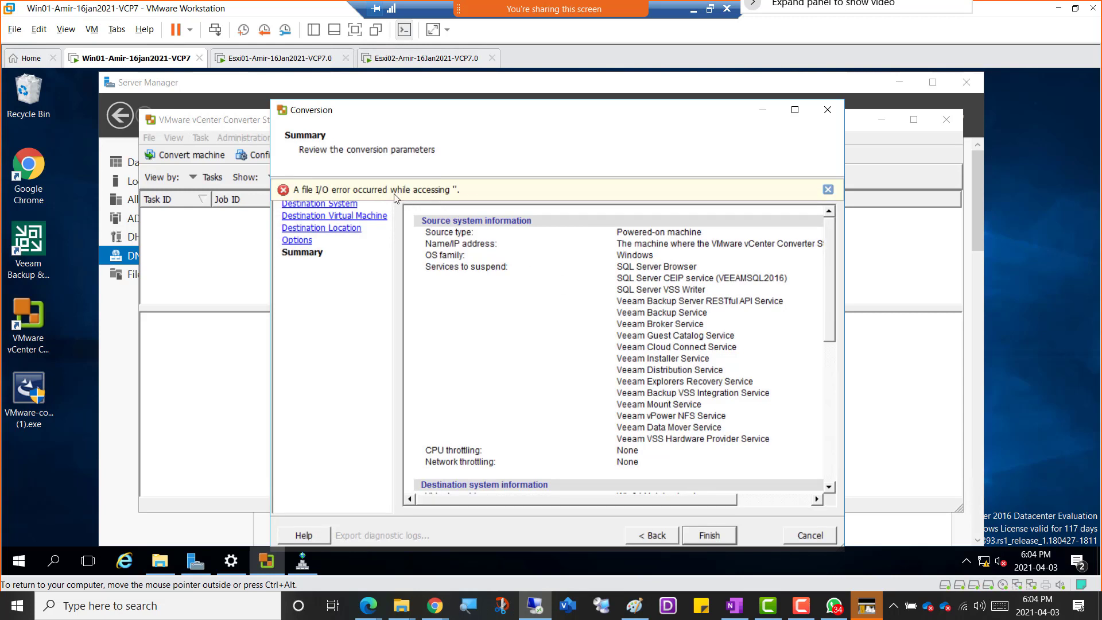
left_click(828, 189)
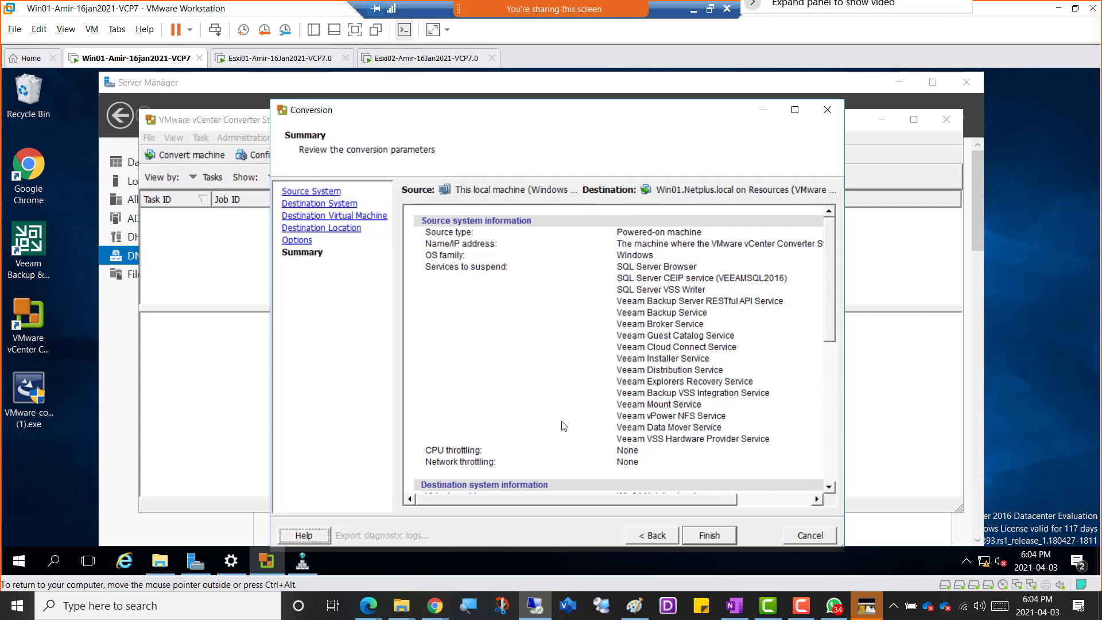
left_click(644, 539)
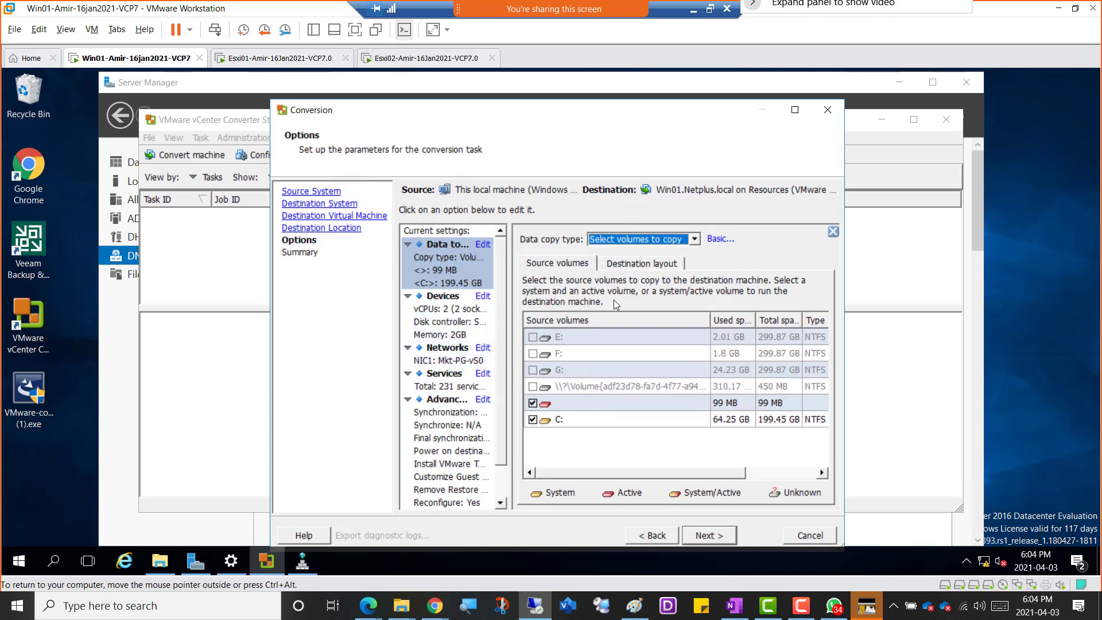
Remove the stop setting from the SQL Server Browser, SQL Server CEIP and SQL Server VSS Writer source services.
left_click(448, 384)
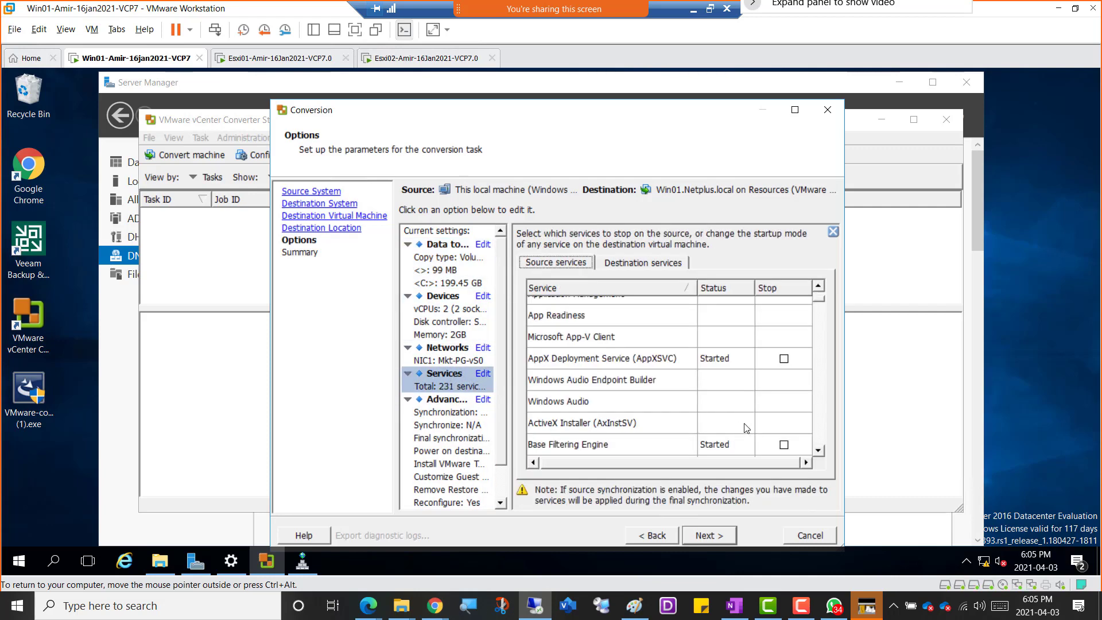
left_click(825, 441)
scroll(820, 437, "down", 15)
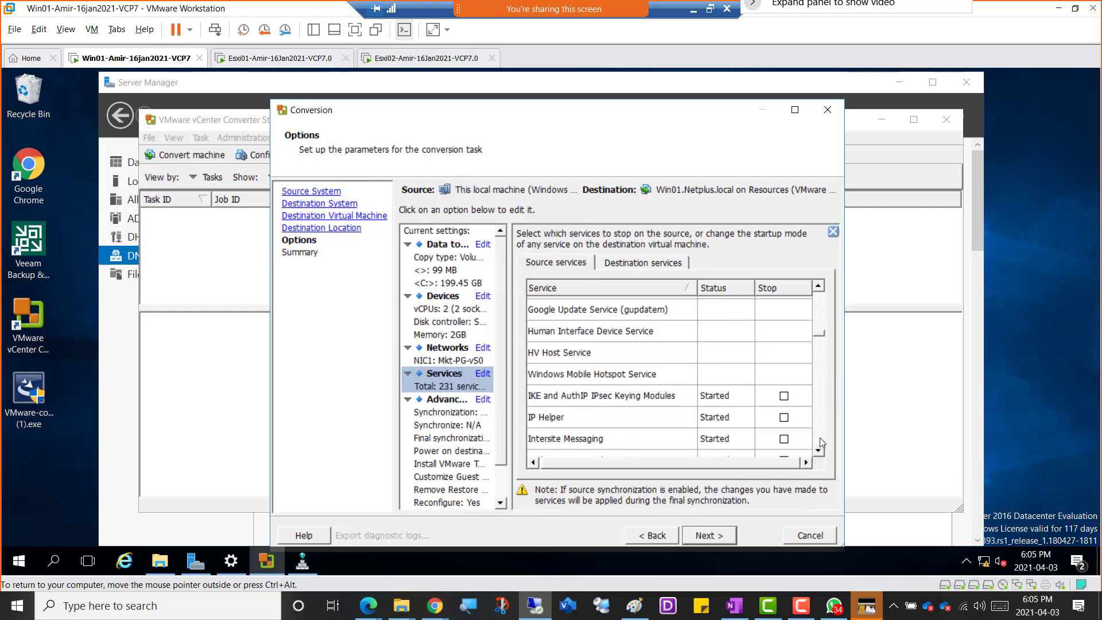
scroll(820, 437, "down", 15)
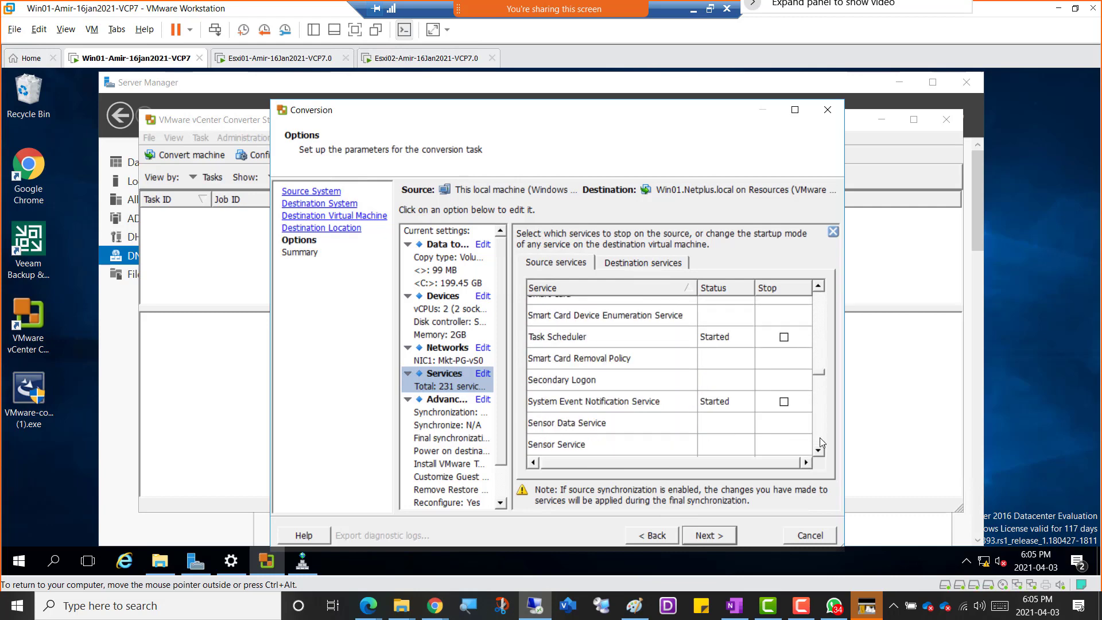
scroll(820, 438, "down", 4)
scroll(813, 361, "down", 3)
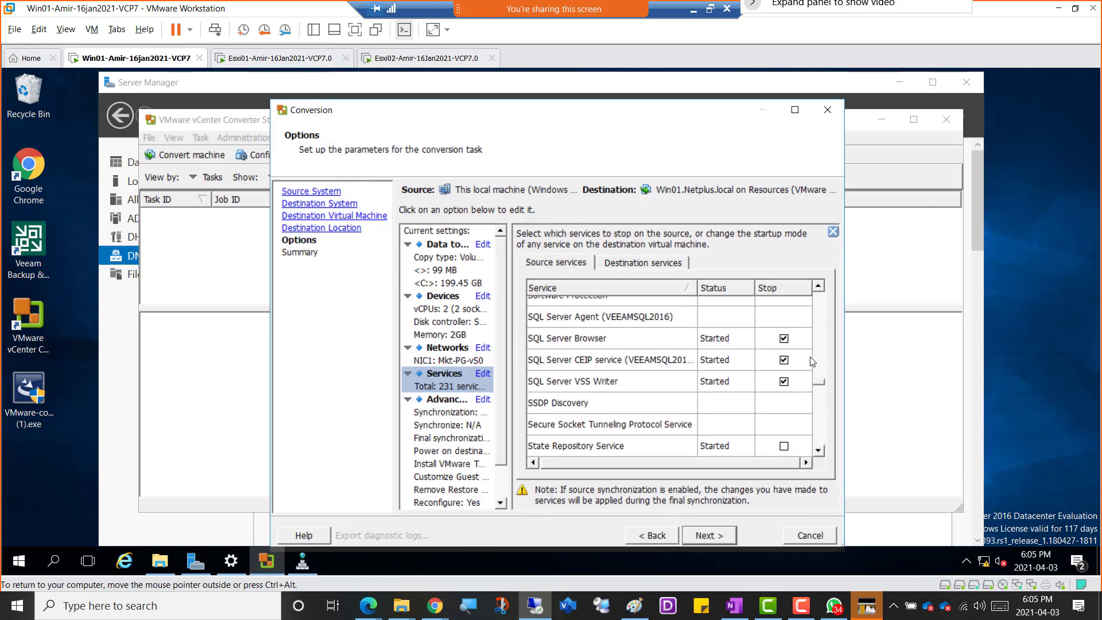
left_click(785, 339)
left_click(784, 360)
left_click(785, 382)
Remove the stop setting from the Veeam Backup Server RESTful API, Backup, Broker and Guest Catalog source services.
scroll(820, 438, "down", 5)
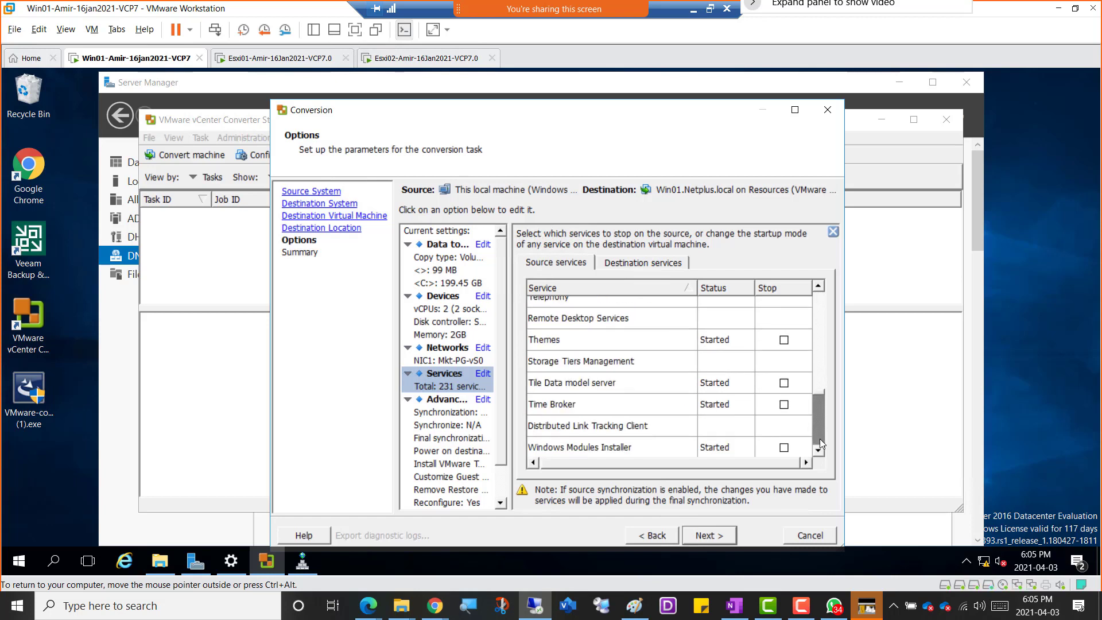
scroll(819, 439, "up", 8)
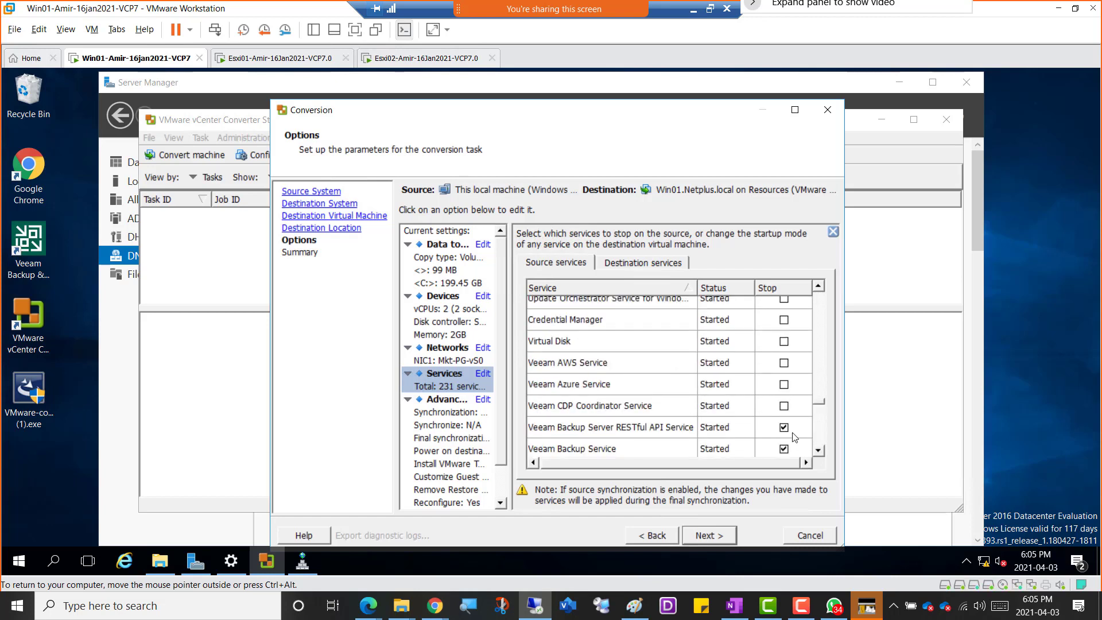
left_click(785, 428)
left_click(794, 448)
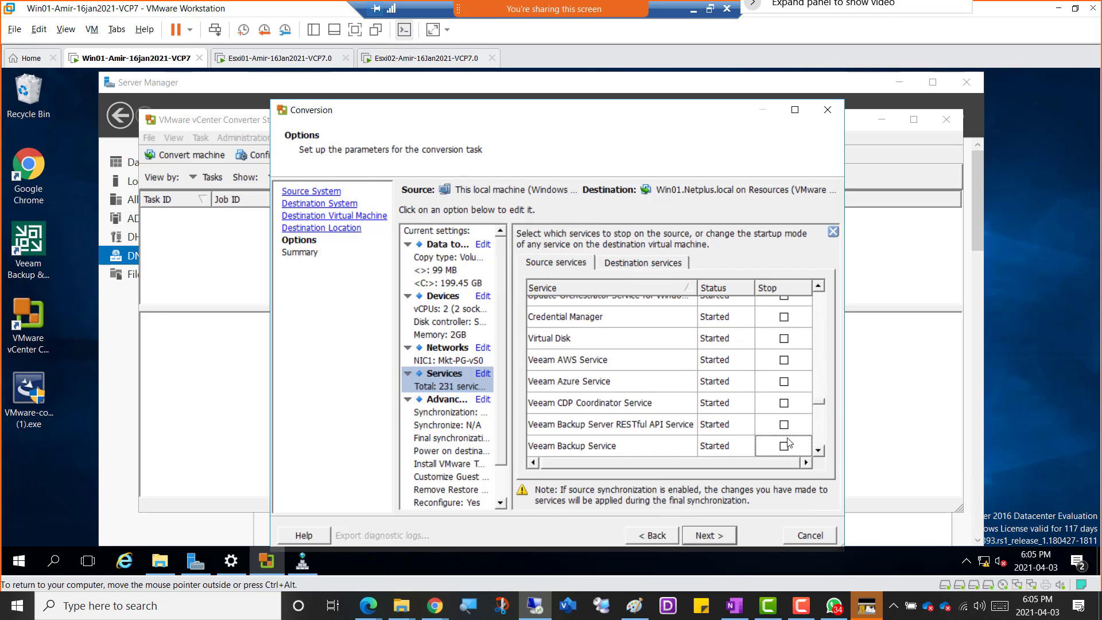
scroll(788, 444, "down", 3)
scroll(789, 342, "up", 1)
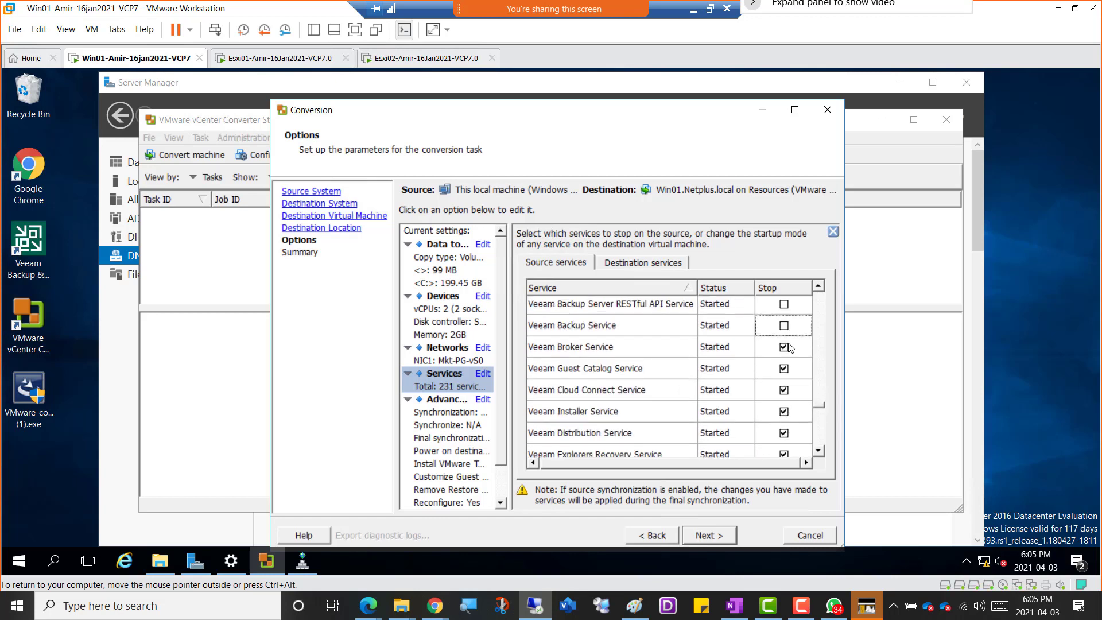
left_click(791, 348)
left_click(784, 371)
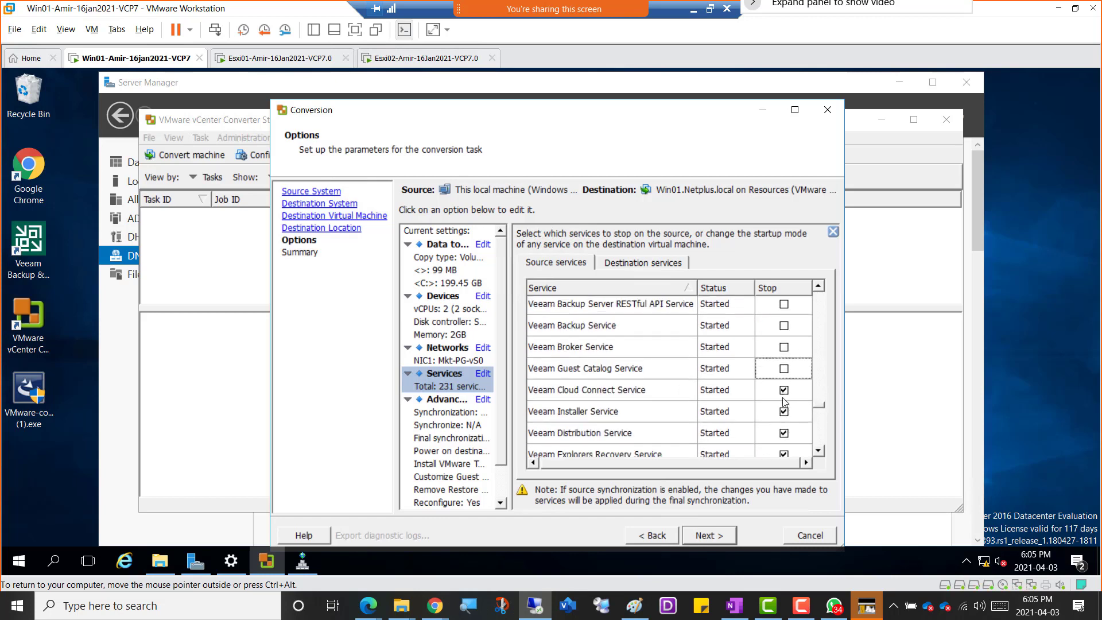
Remove the stop setting from the Veeam Cloud Connect, Installer, Distribution and Explorers Recovery source services.
left_click(783, 393)
left_click(784, 413)
left_click(785, 435)
left_click(787, 455)
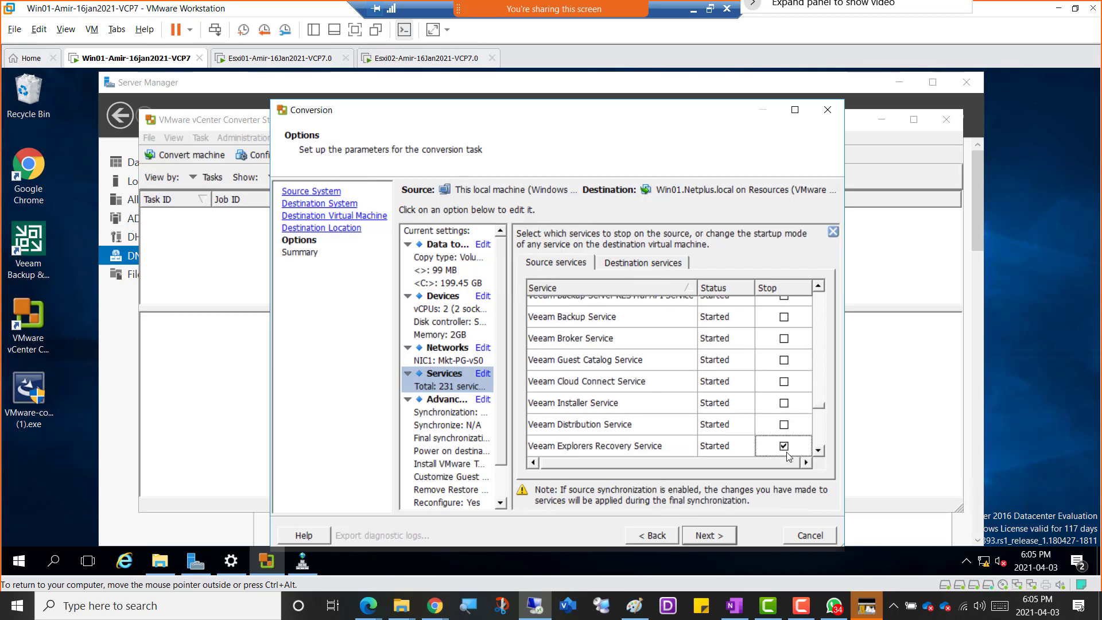
scroll(788, 456, "down", 1)
left_click(784, 387)
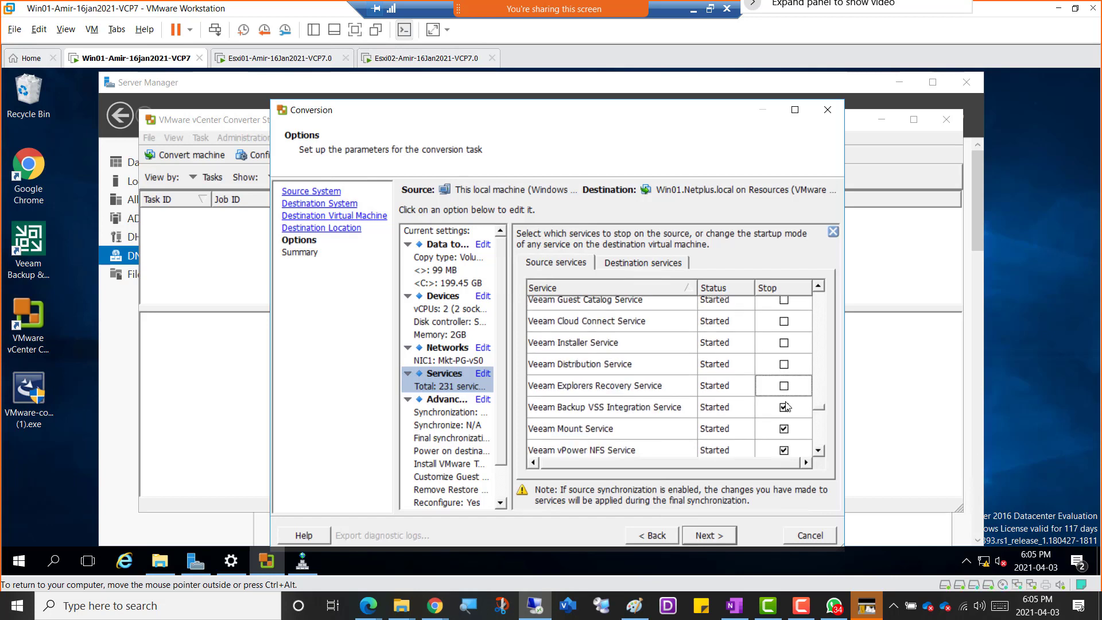
Remove the stop setting from the Veeam Backup VSS Integration, Mount, vPower NFS, Data Mover and VSS Hardware Provider source services.
left_click(787, 407)
left_click(787, 429)
left_click(791, 449)
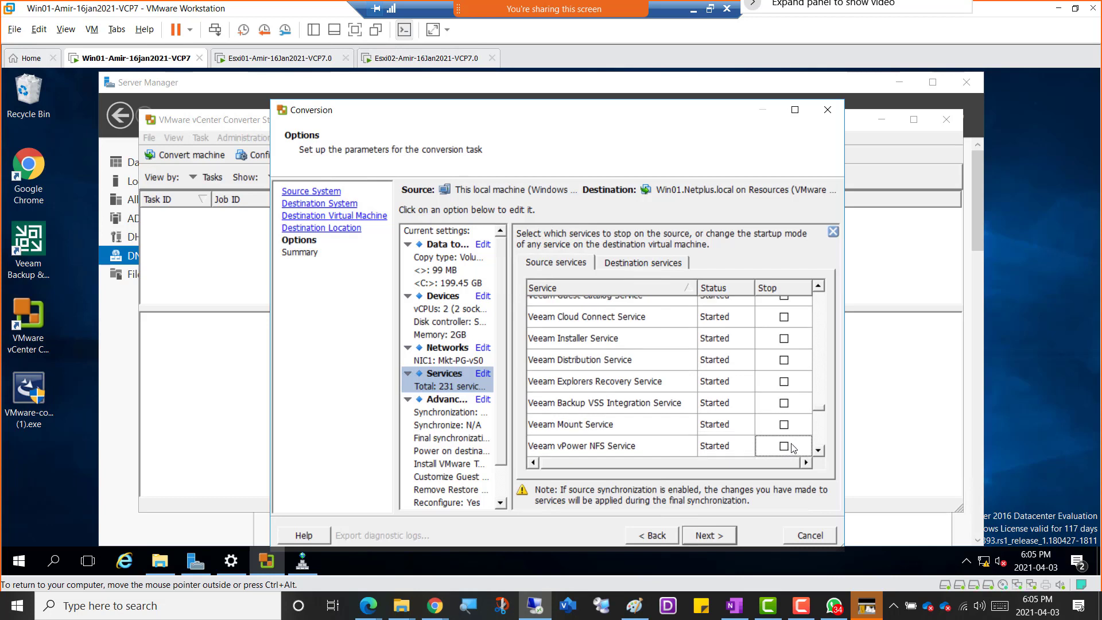
scroll(793, 448, "down", 2)
left_click(784, 348)
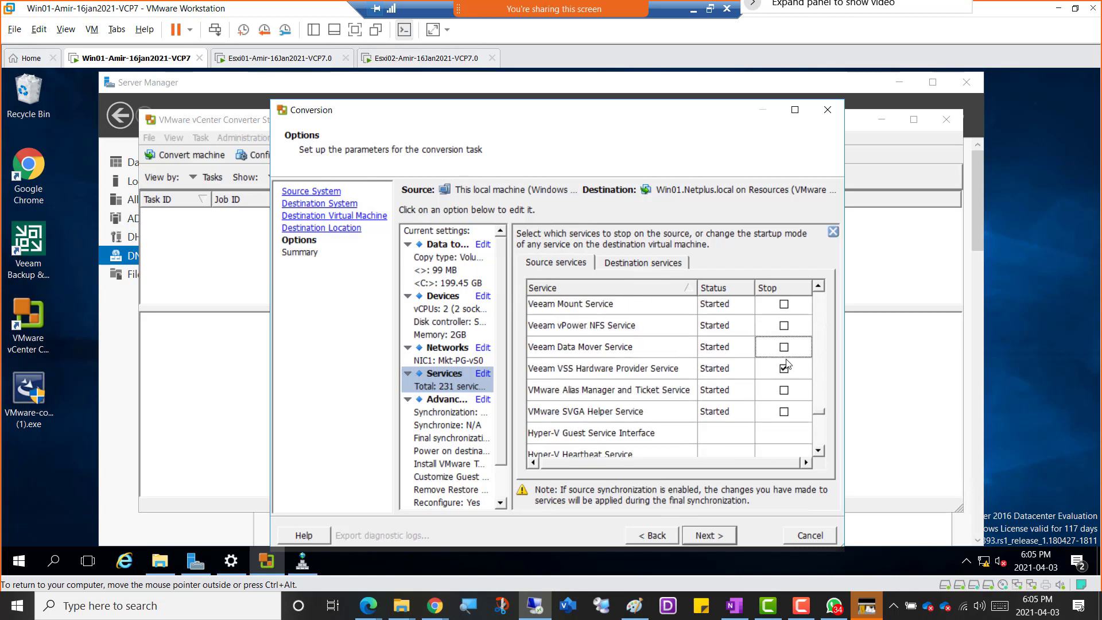
left_click(784, 368)
scroll(770, 431, "down", 3)
scroll(777, 424, "down", 3)
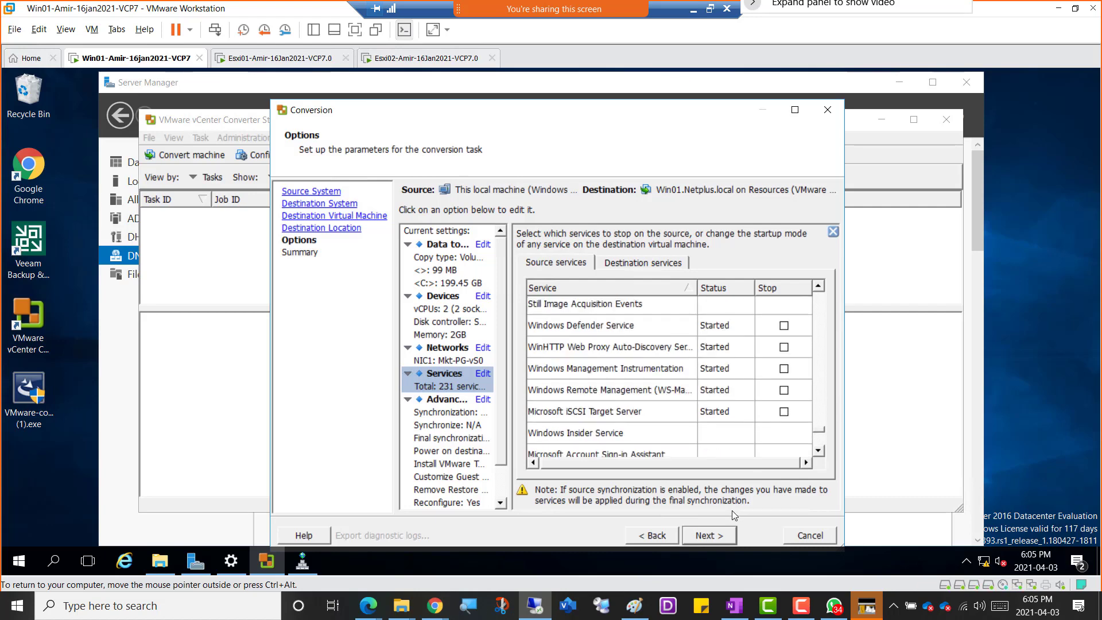
Try to submit the conversion task from the summary, and check the server's CPU performance in Task Manager meanwhile.
left_click(717, 535)
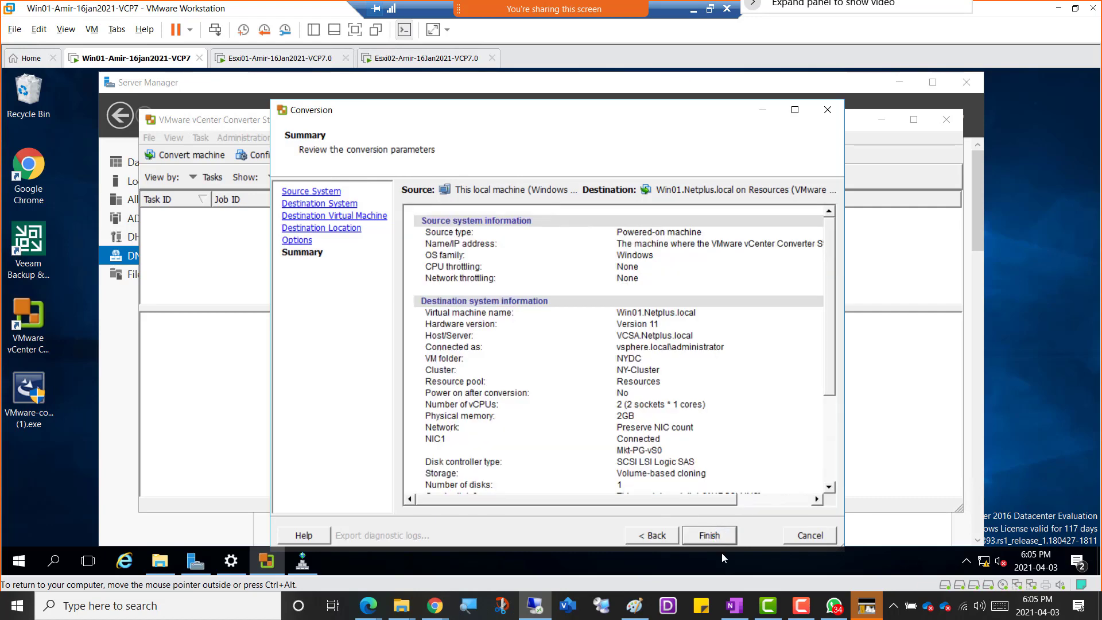
left_click(718, 540)
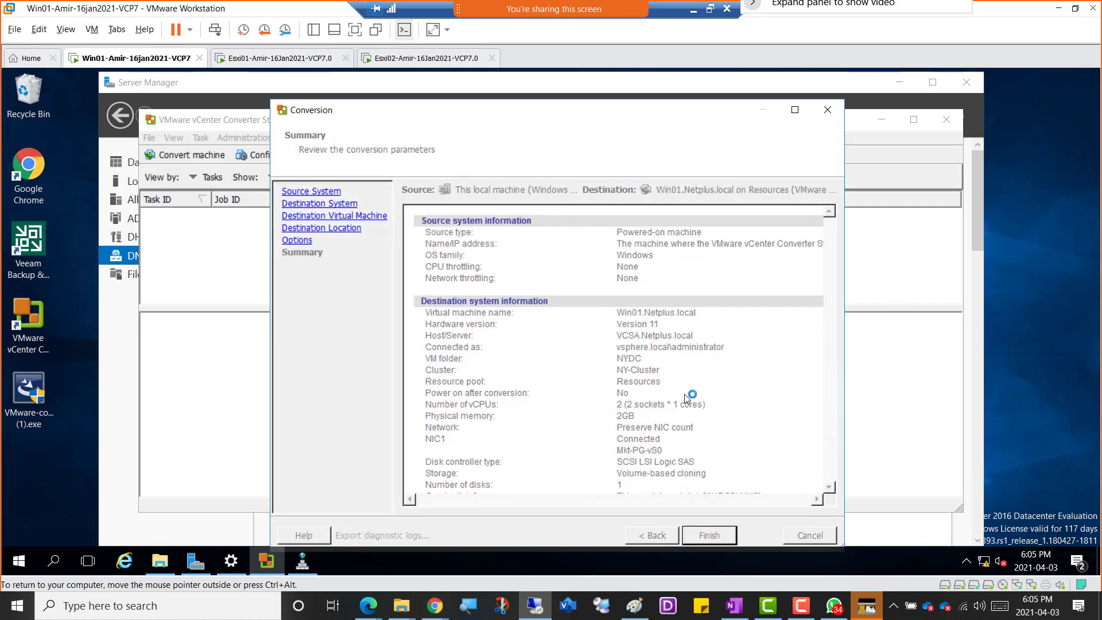
right_click(804, 568)
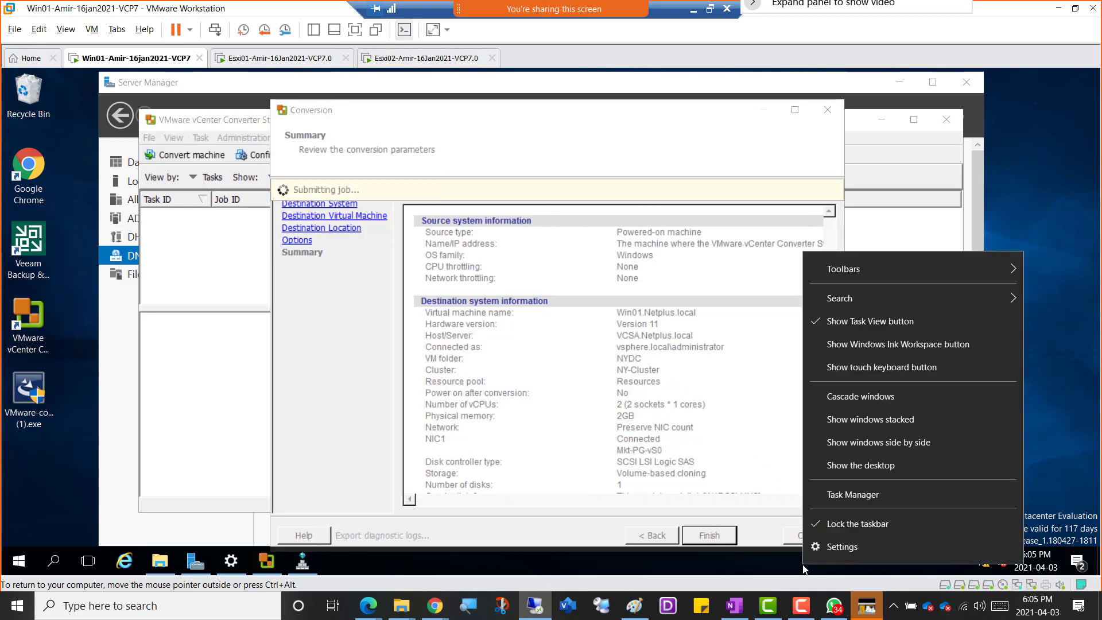
left_click(850, 494)
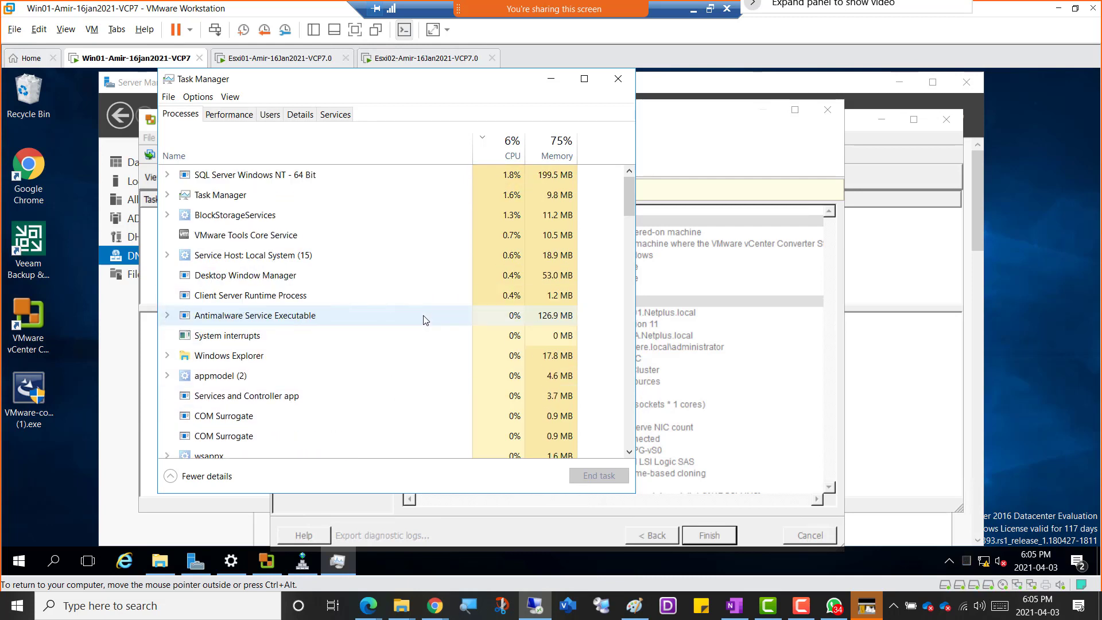
left_click(229, 114)
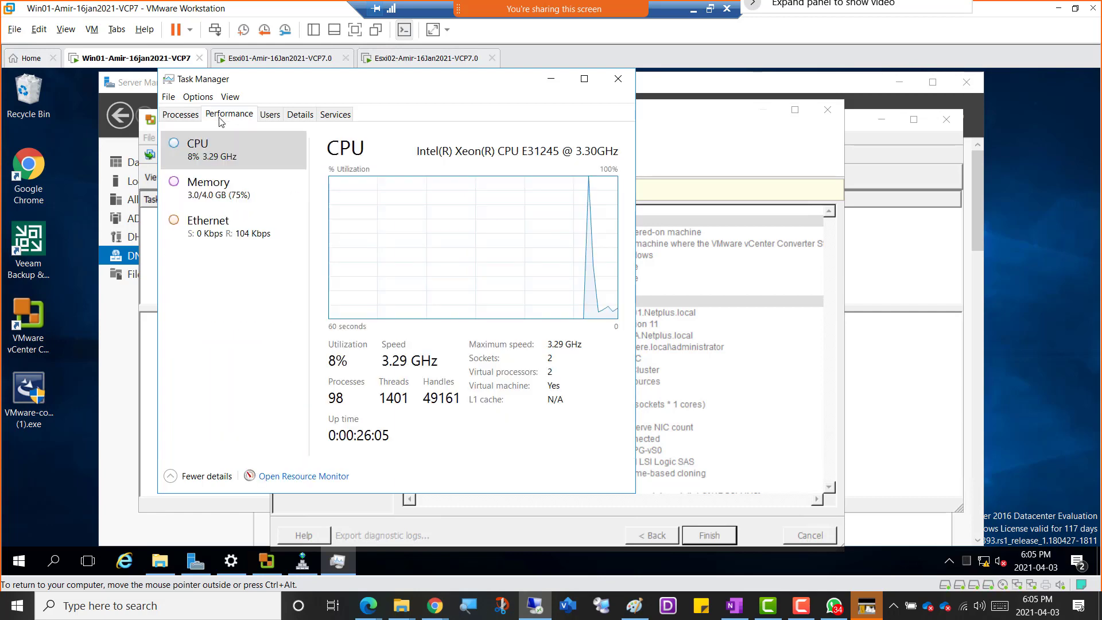
left_click(617, 79)
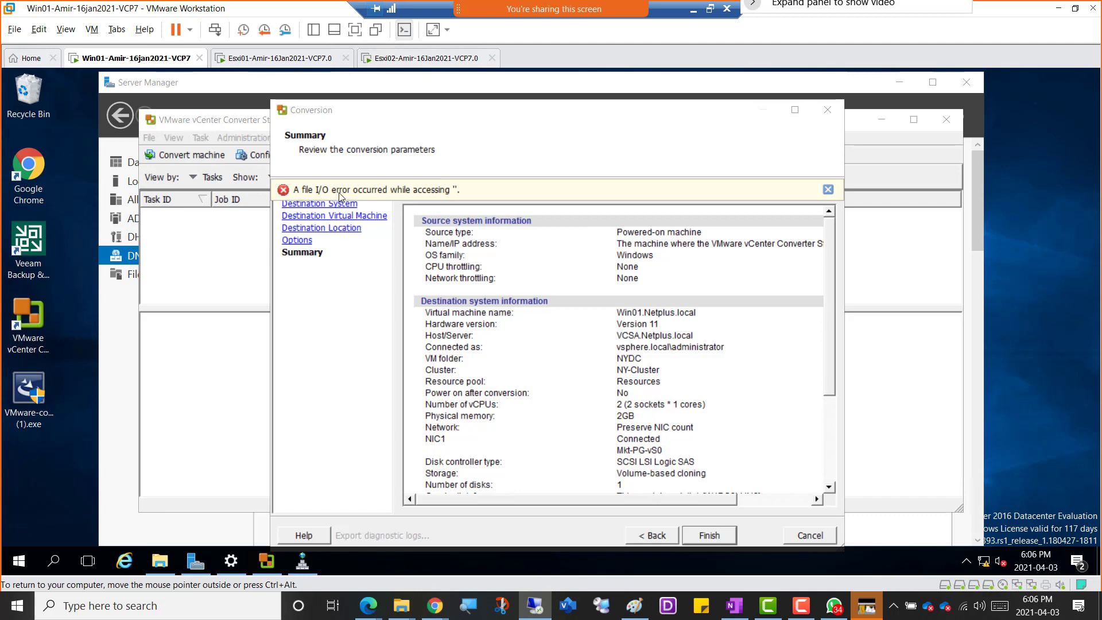
Return to the destination location, set the datastore to datastore1 (1), and try to continue past the conversion options.
left_click(829, 190)
left_click(659, 534)
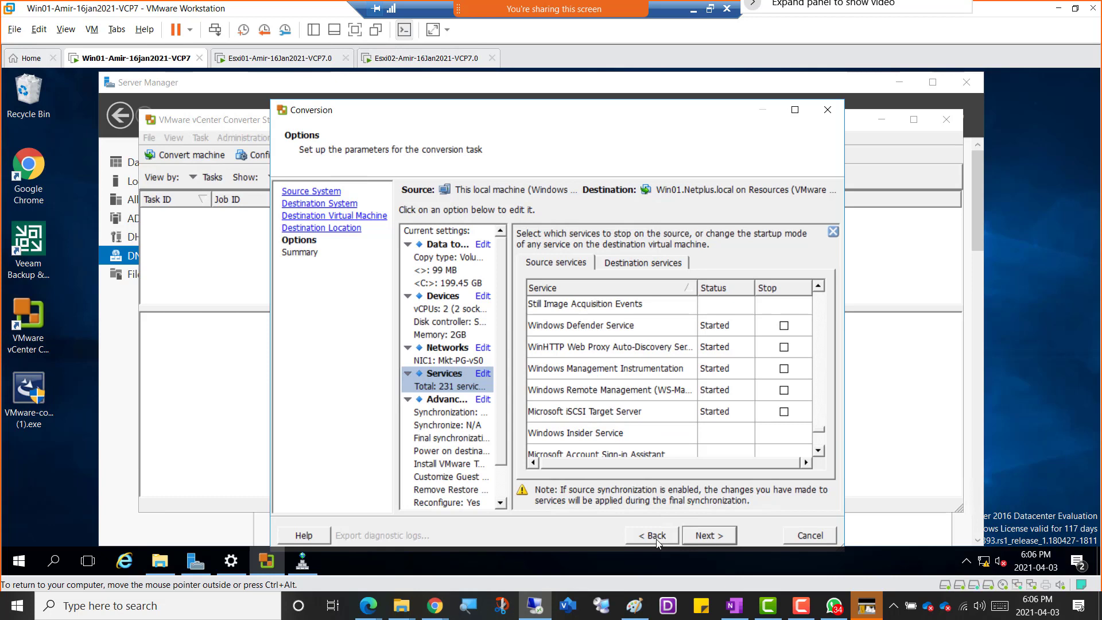
left_click(657, 541)
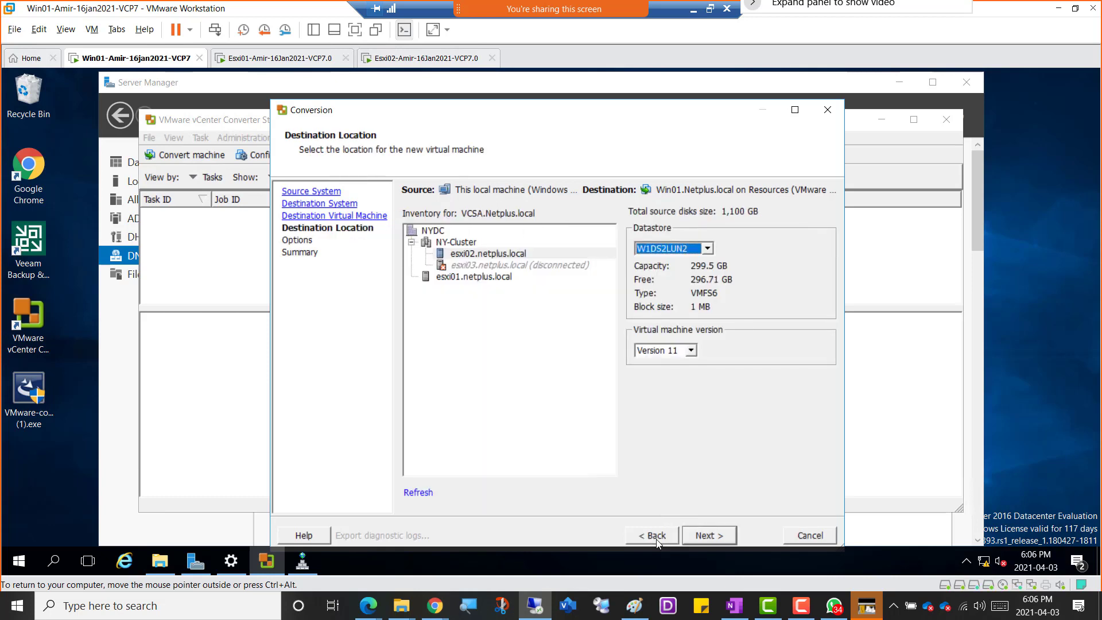
left_click(708, 248)
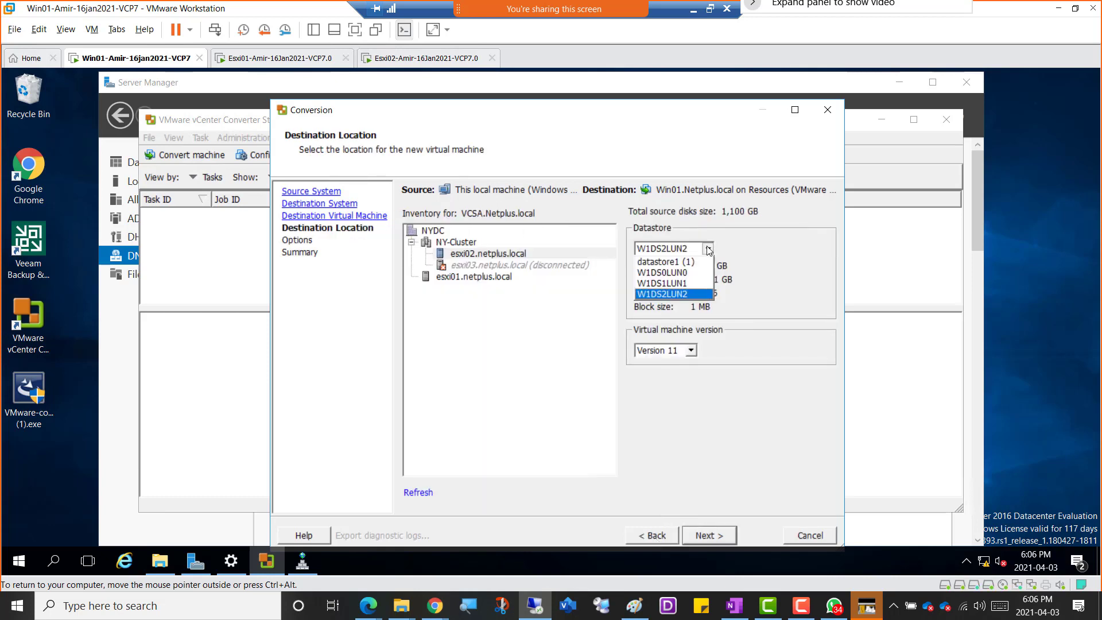
left_click(701, 263)
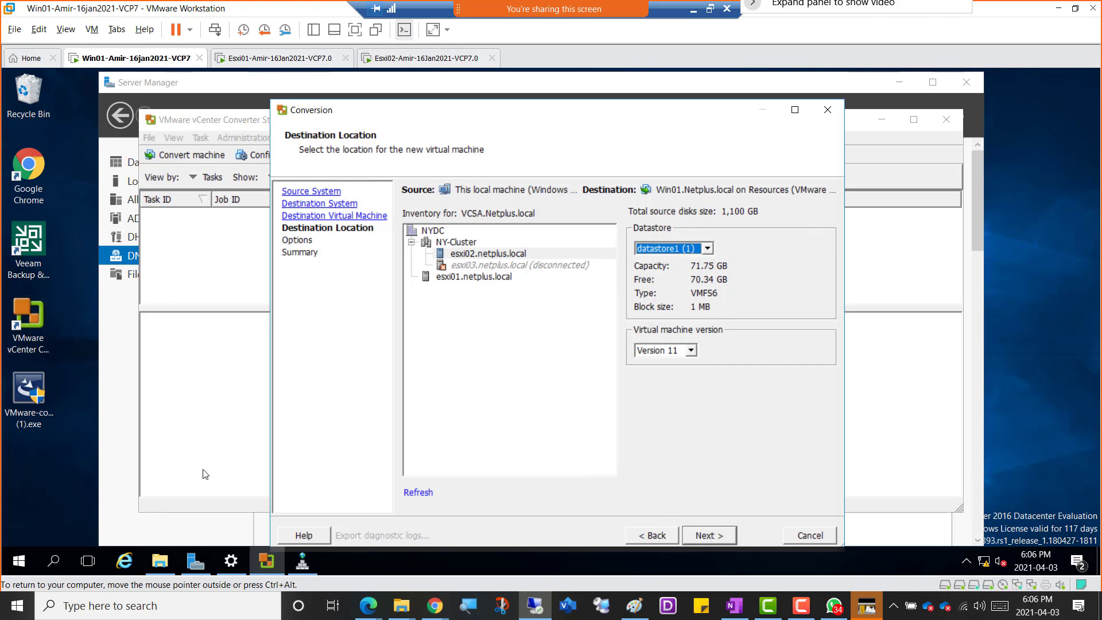
left_click(712, 539)
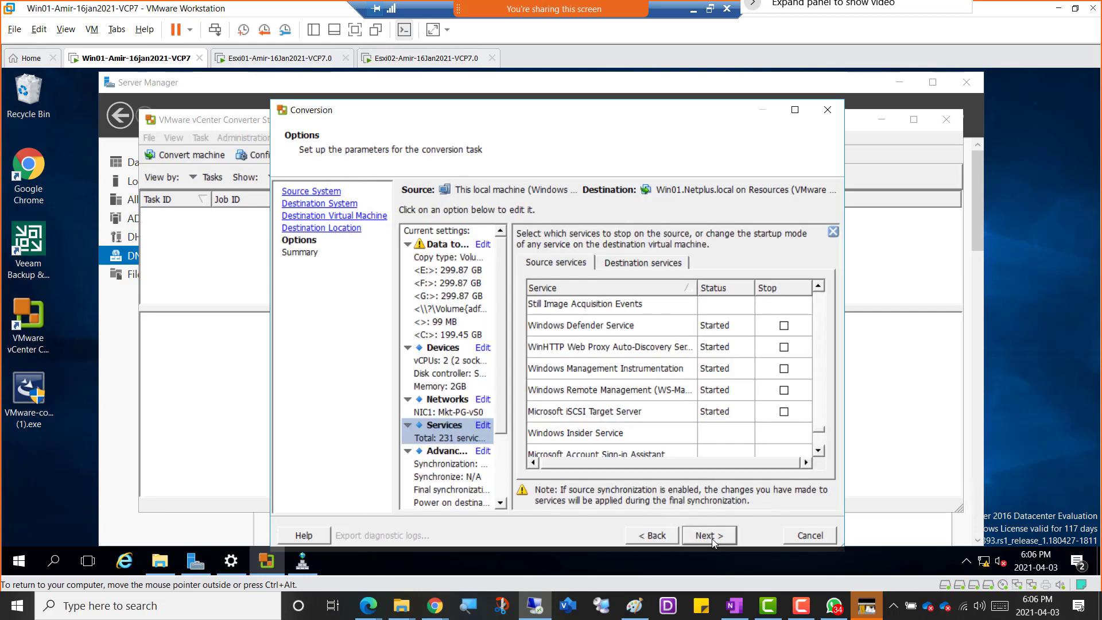
left_click(708, 535)
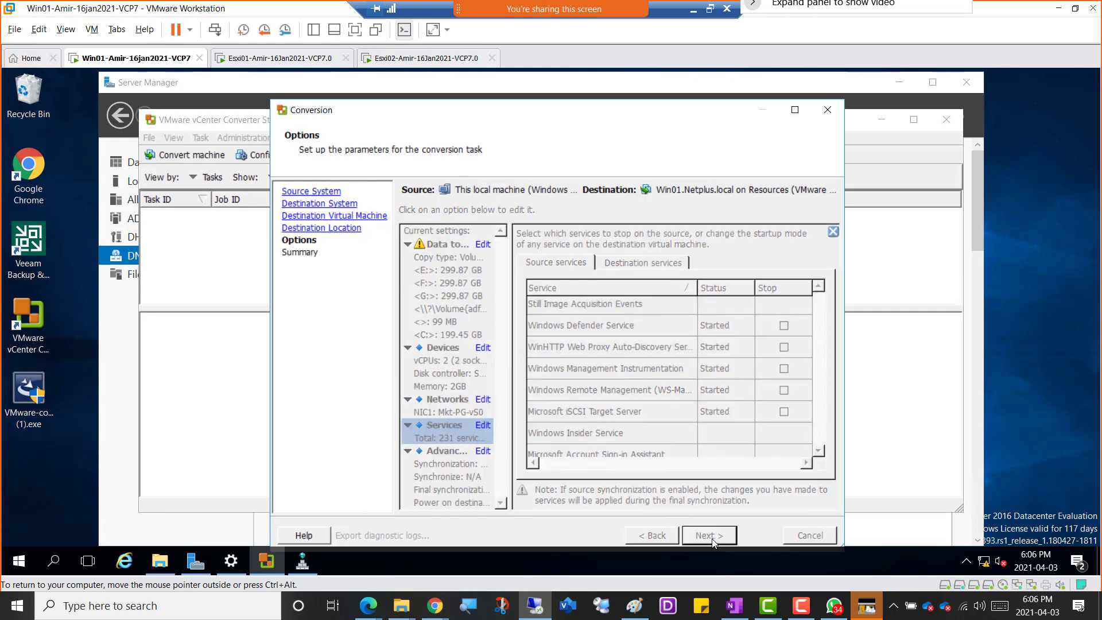
Exclude source volumes E:, F: and G: from the data to copy.
left_click(439, 270)
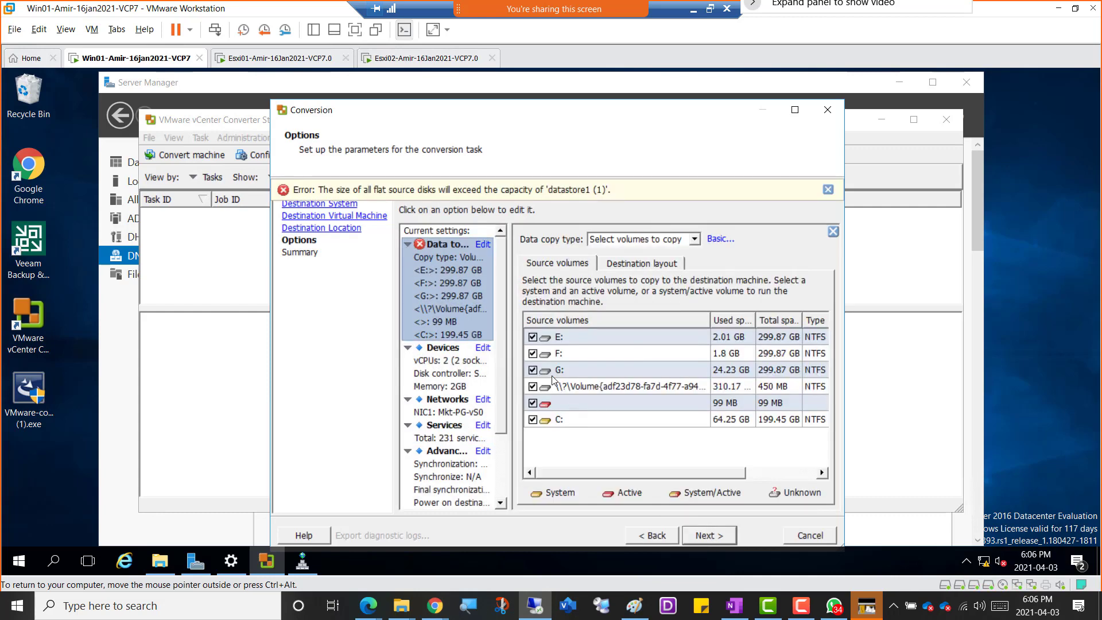
left_click(532, 338)
left_click(533, 354)
left_click(533, 370)
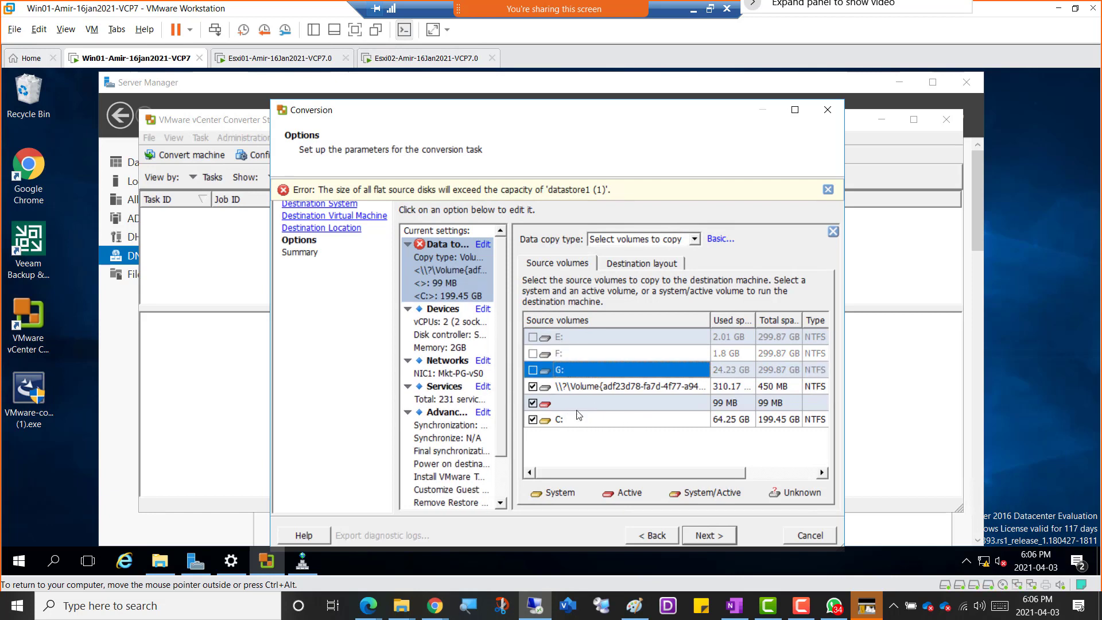
left_click(715, 242)
left_click(714, 244)
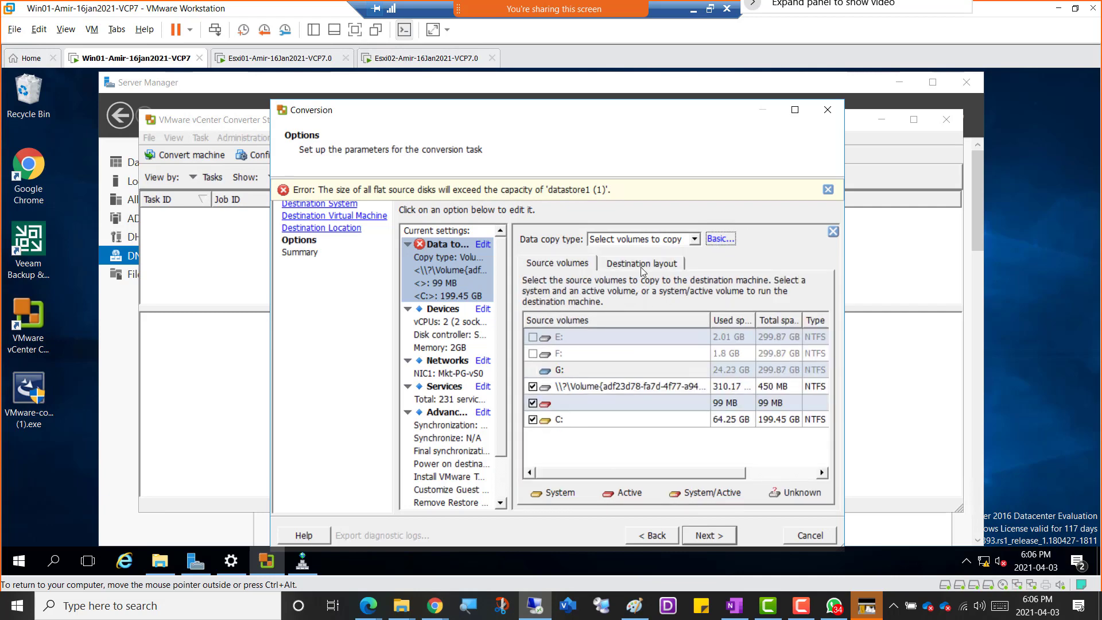
Set the VirtualDisk1 type to Thin in the destination layout and submit the conversion task from the summary.
left_click(642, 264)
left_click(738, 331)
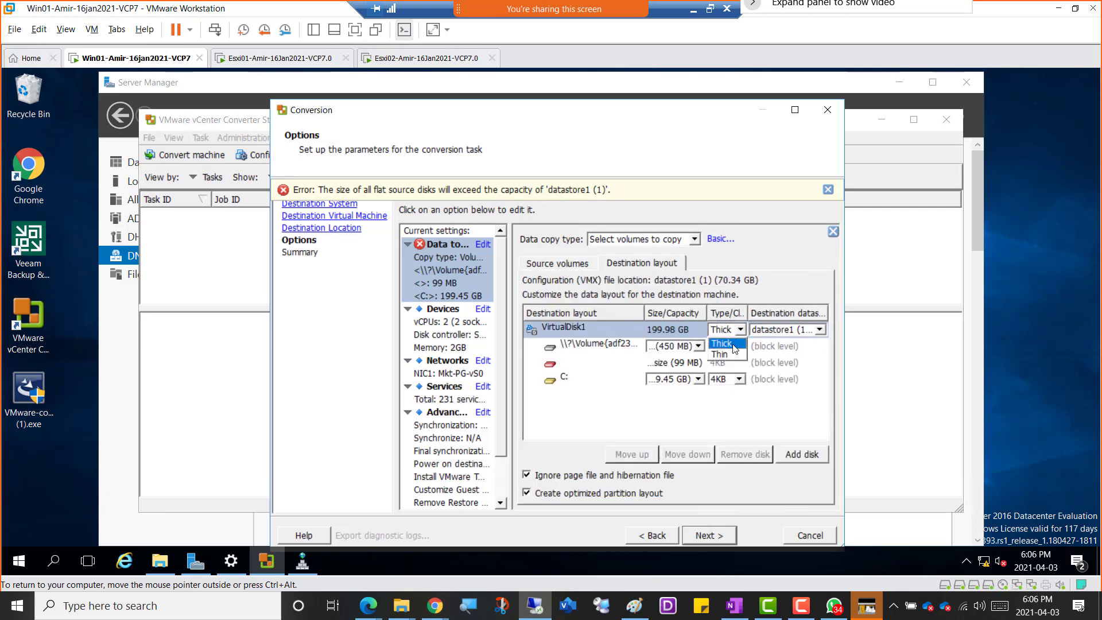
left_click(729, 358)
left_click(722, 536)
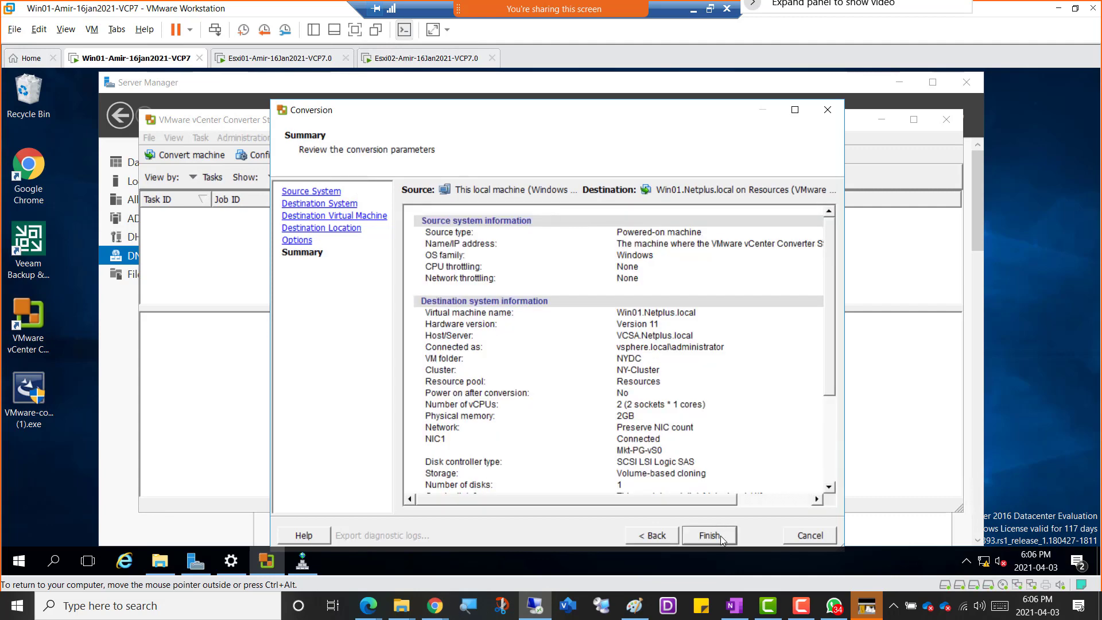
left_click(721, 536)
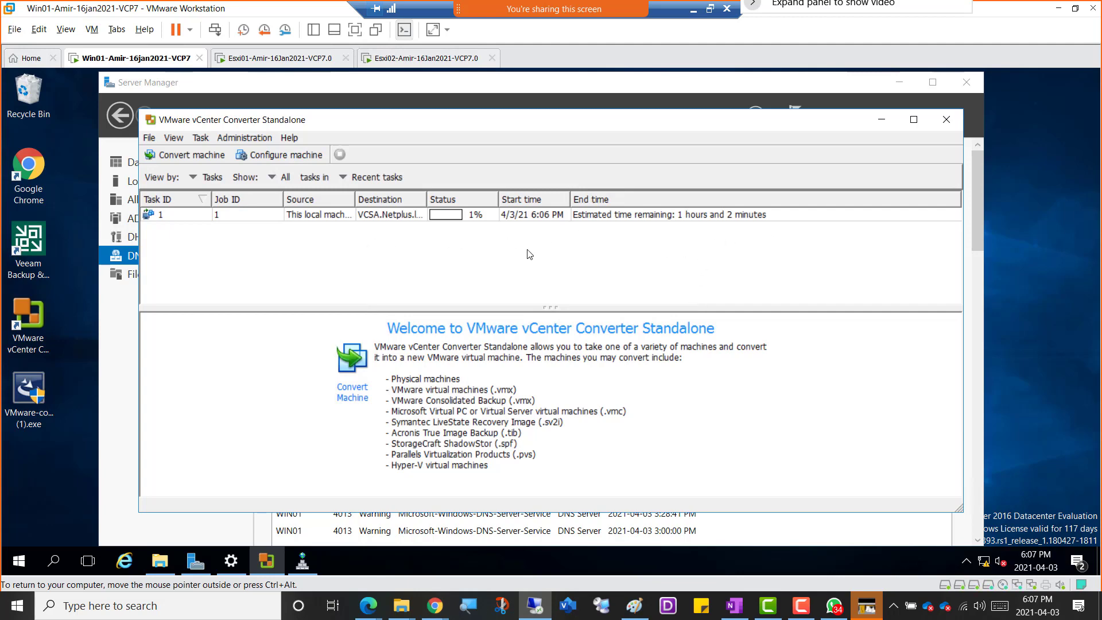
Show the progress details of conversion task 1 in a maximized window, with an enlarged area for status and log highlights.
left_click(171, 217)
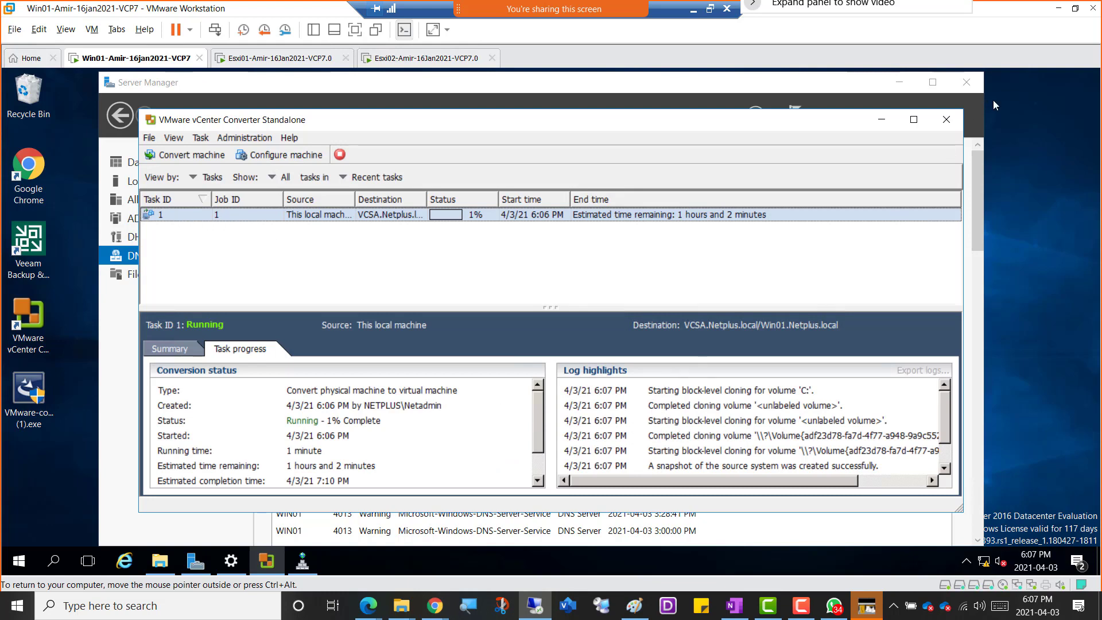
left_click(914, 119)
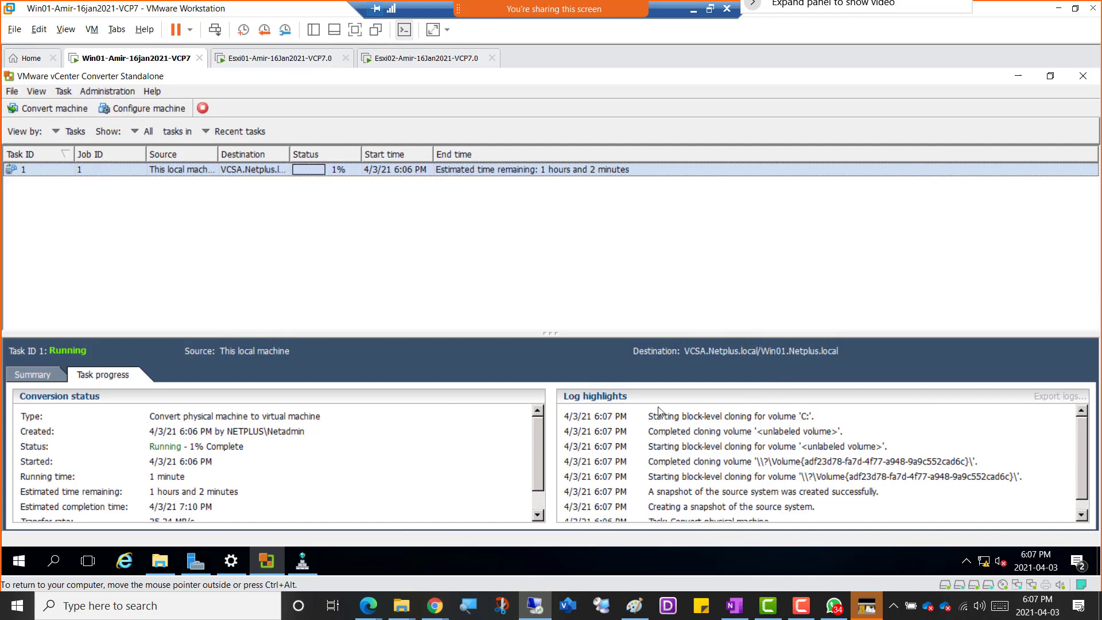
left_click_drag(549, 333, 560, 188)
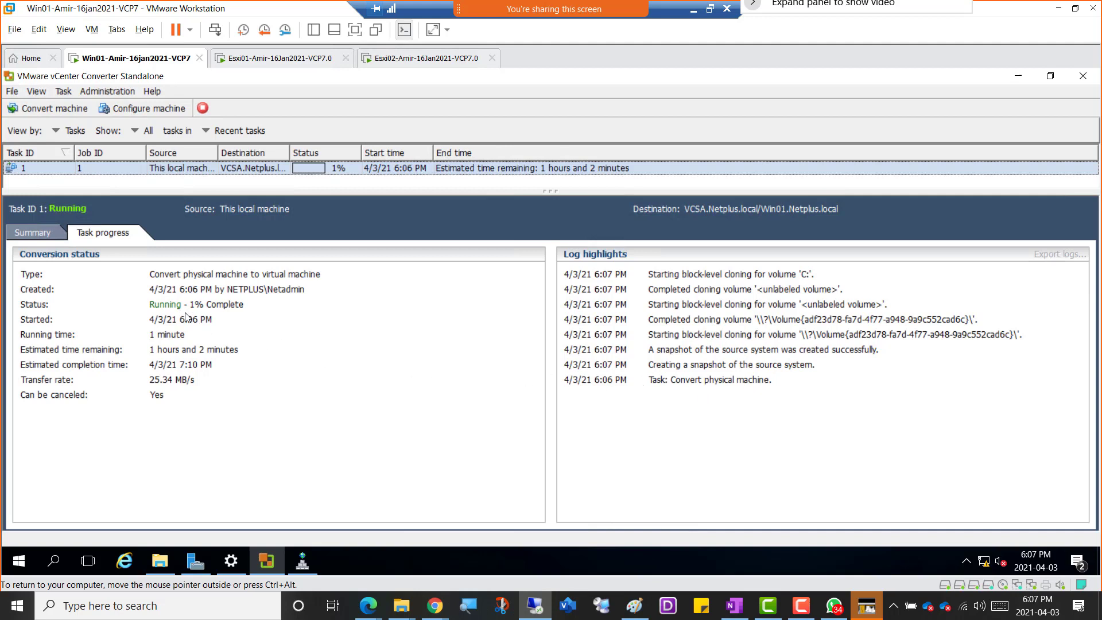
left_click(232, 310)
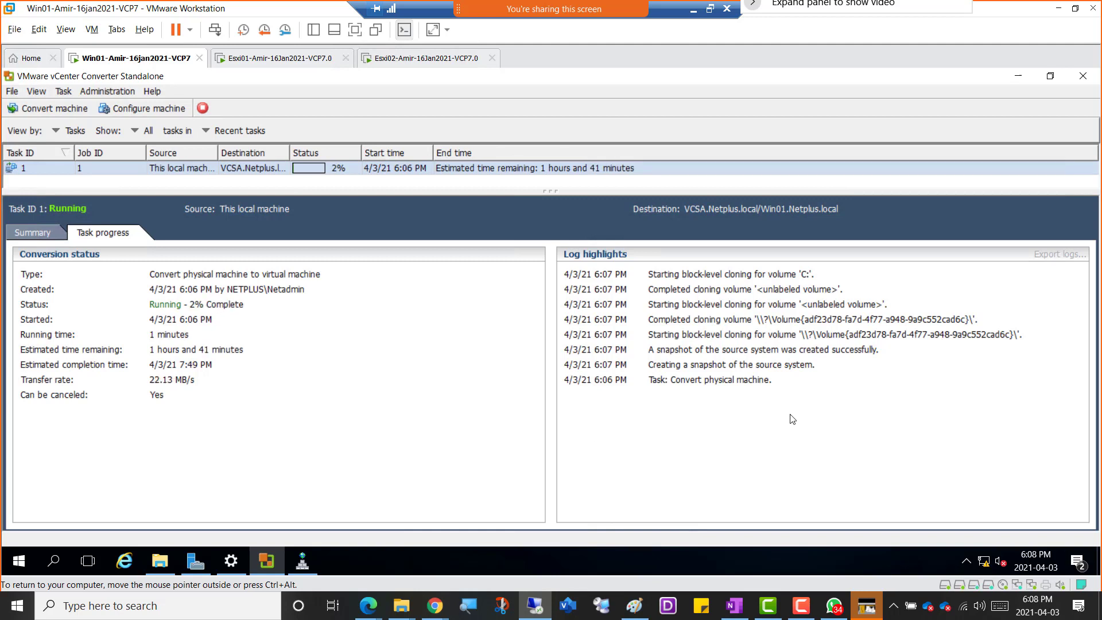
left_click_drag(549, 193, 550, 209)
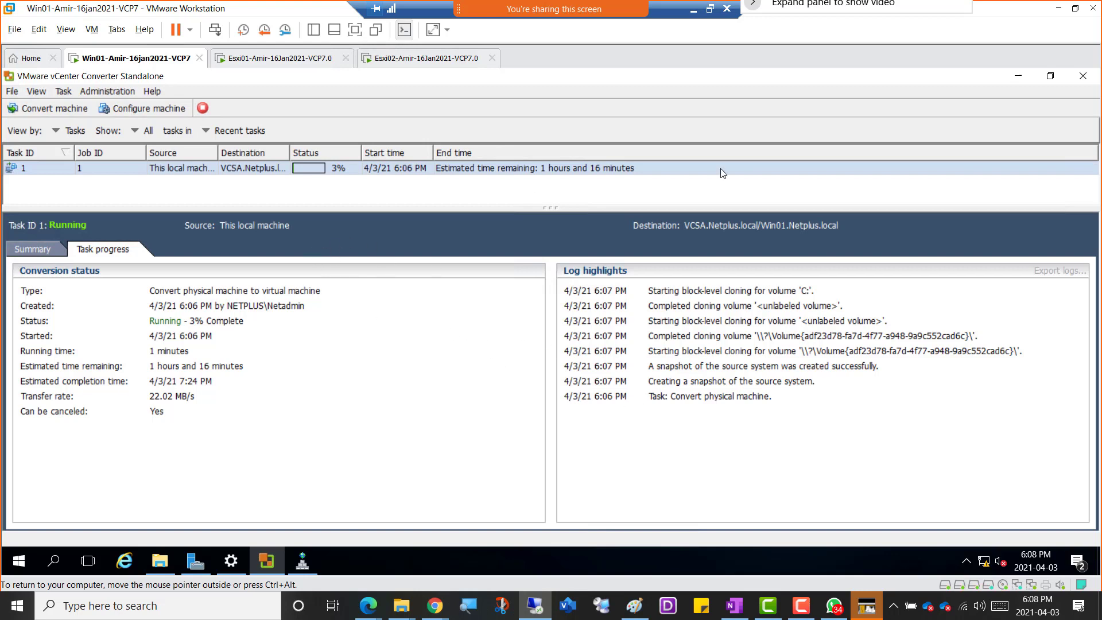
Minimize the converter, maximize Server Manager, and switch to the OneNote class notes at the Content Libraries entry.
left_click(1020, 78)
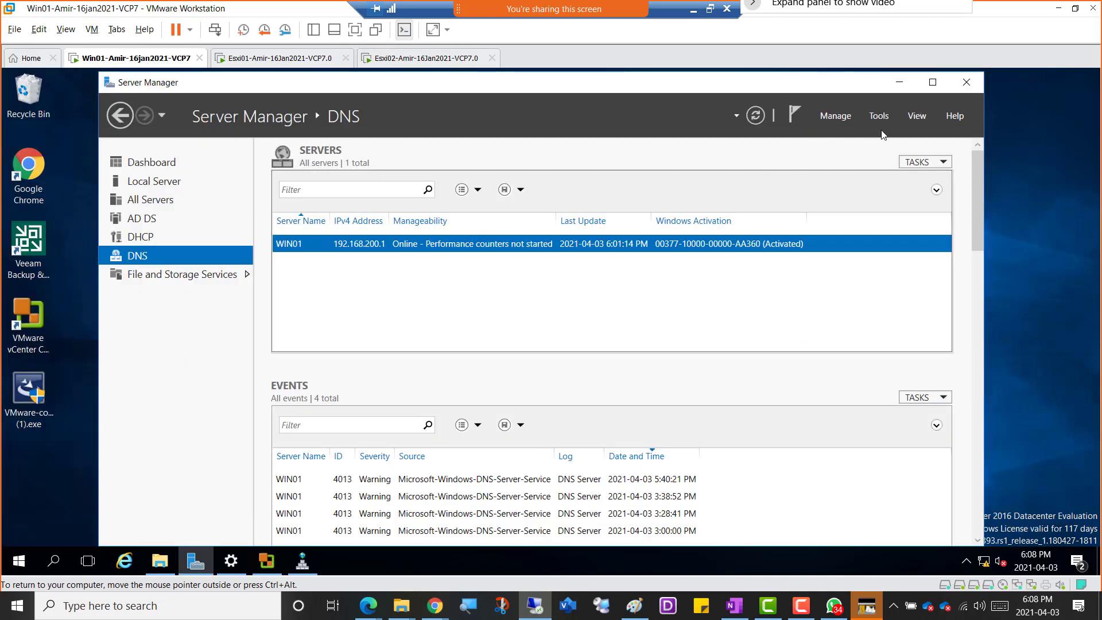
left_click(933, 82)
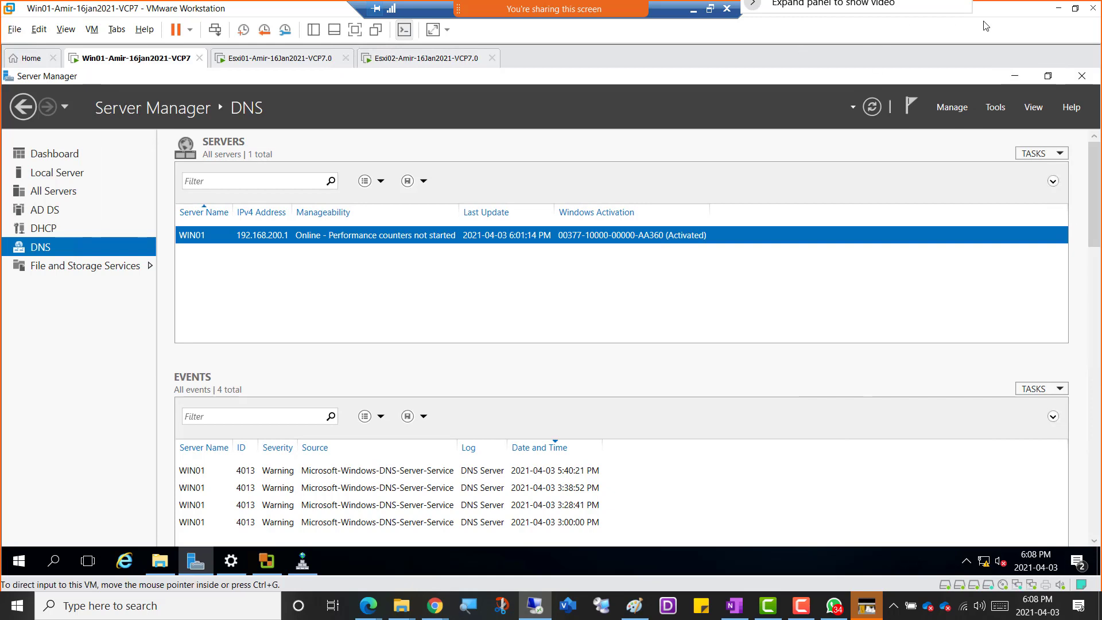
left_click(694, 10)
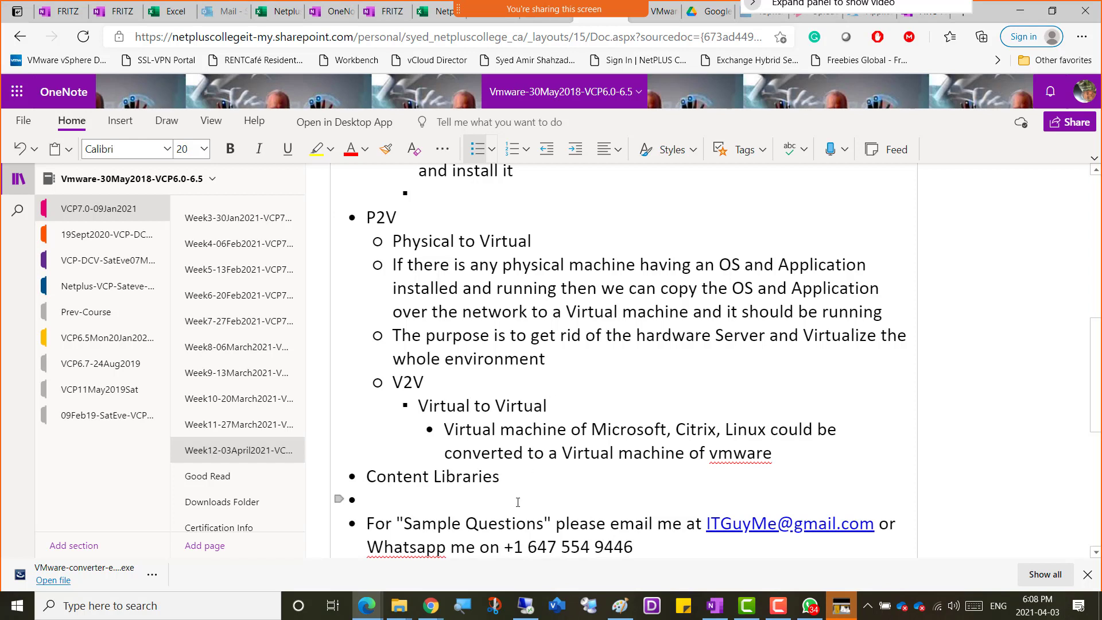
left_click(505, 476)
key("alt+Tab")
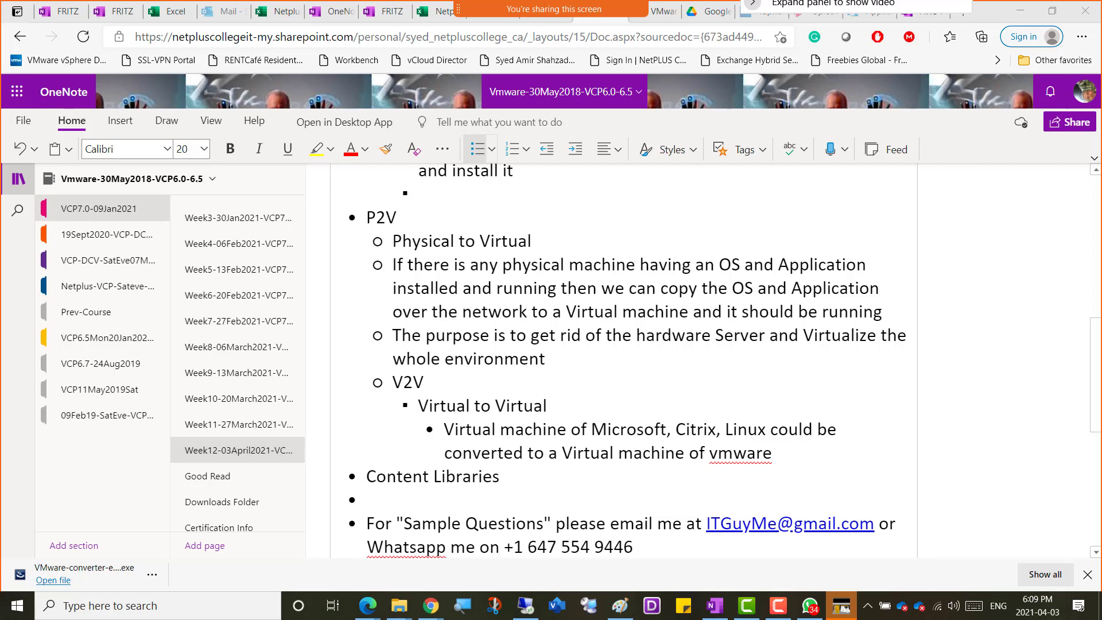
Switch to Chrome and highlight the ISO images, text files and vApp templates mentions in the Using Content Libraries introduction.
left_click(430, 606)
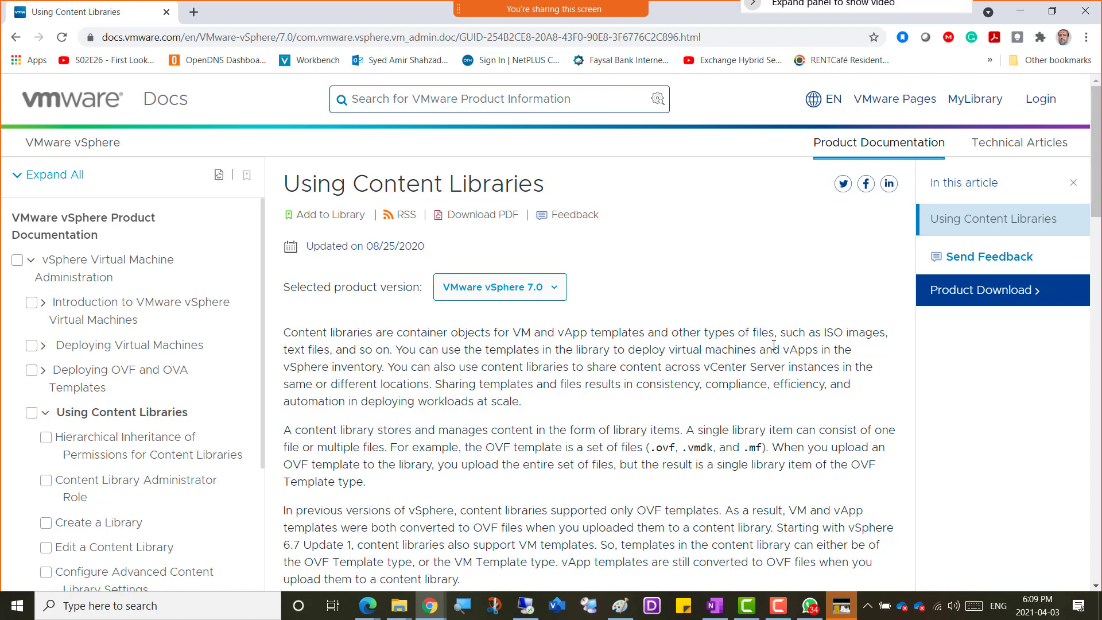
left_click_drag(784, 334, 886, 334)
left_click_drag(284, 349, 357, 351)
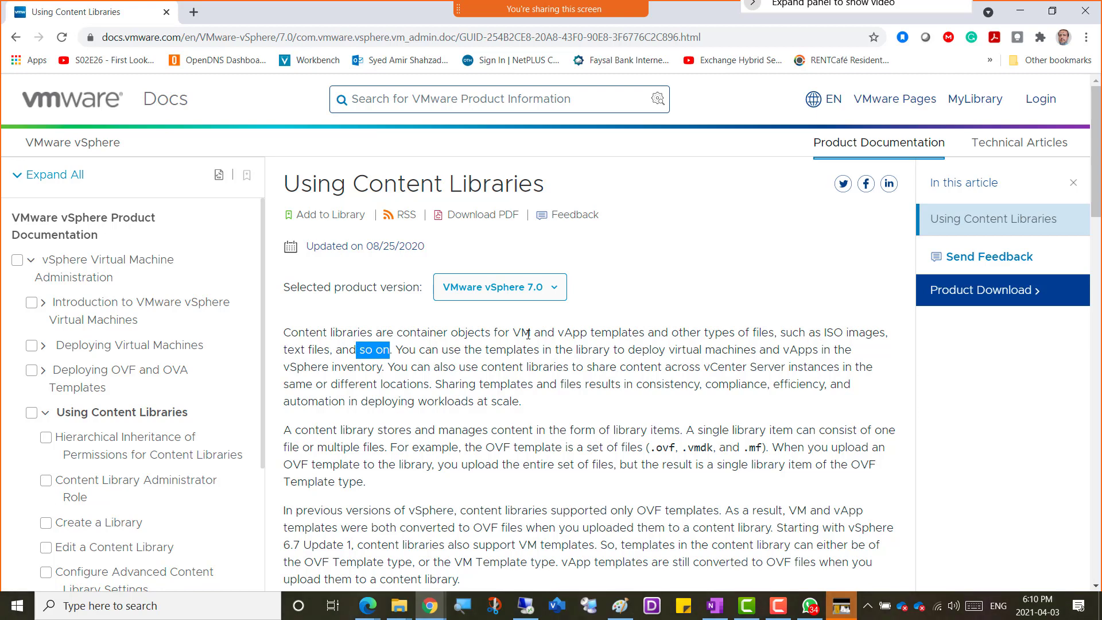
left_click_drag(865, 333, 689, 334)
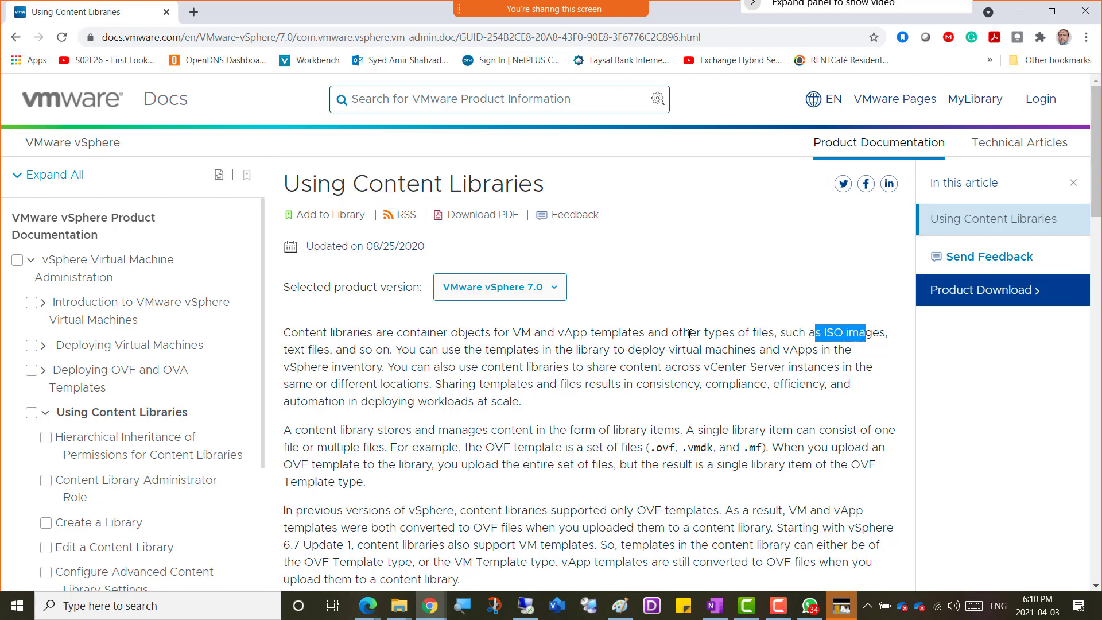
left_click_drag(293, 355, 331, 352)
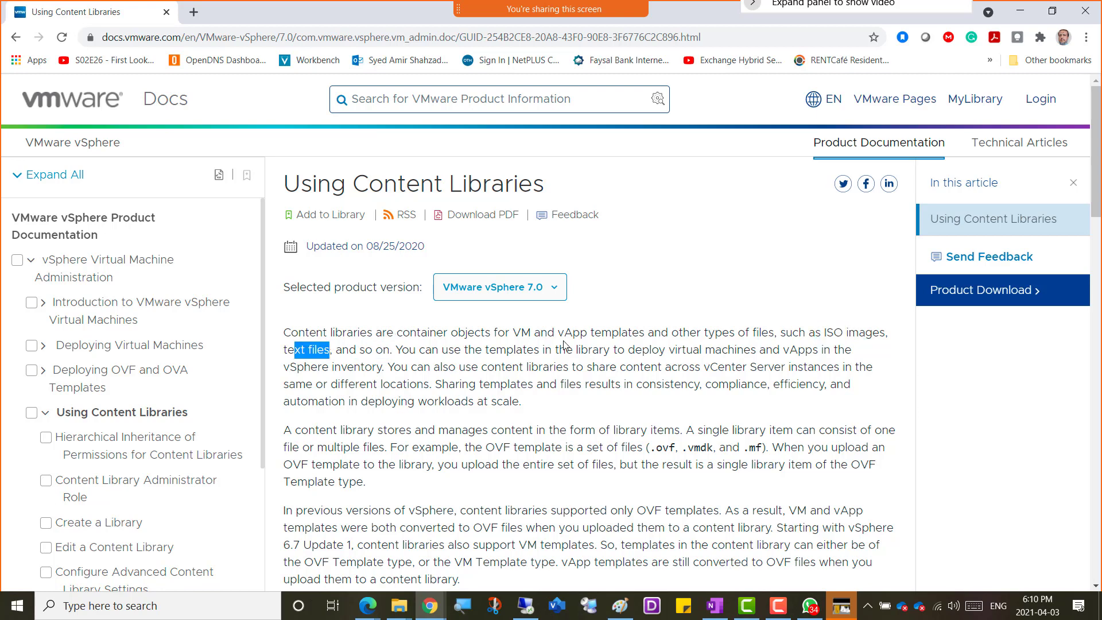
left_click_drag(558, 333, 630, 338)
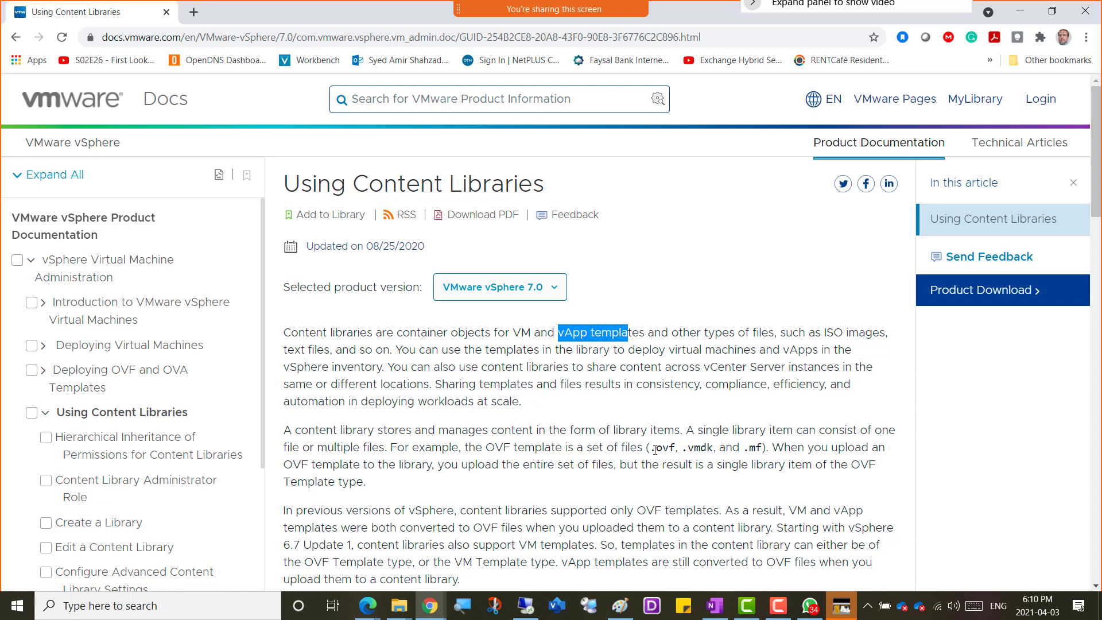
Highlight the OVF template file extensions and the descriptions of the two content library types, local and subscribed.
left_click_drag(651, 450, 765, 453)
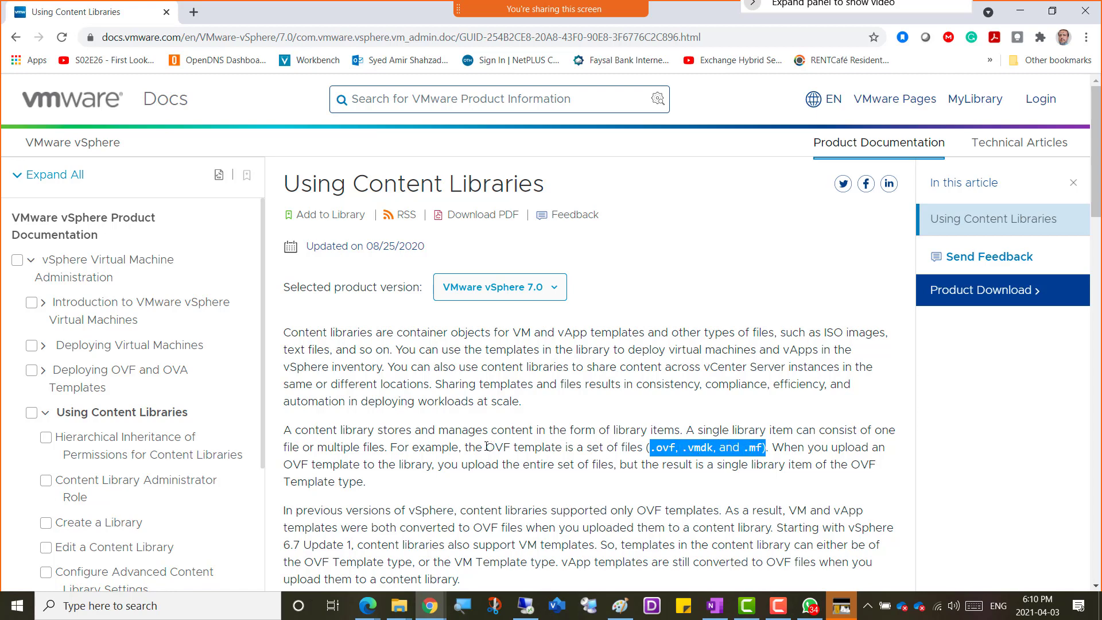
left_click_drag(486, 448, 566, 447)
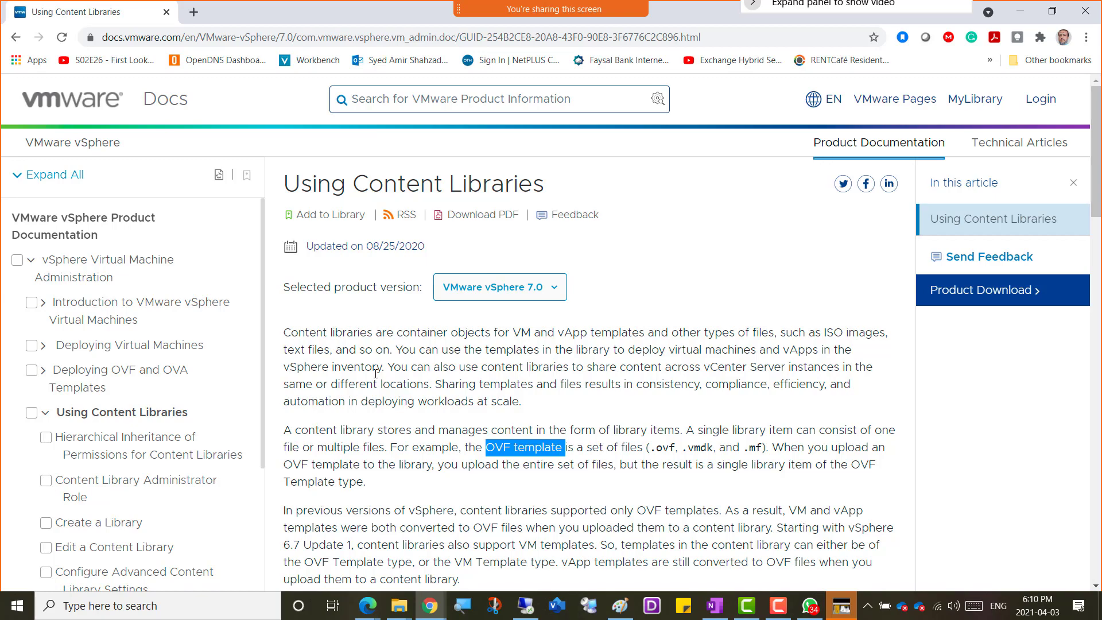
scroll(376, 373, "down", 5)
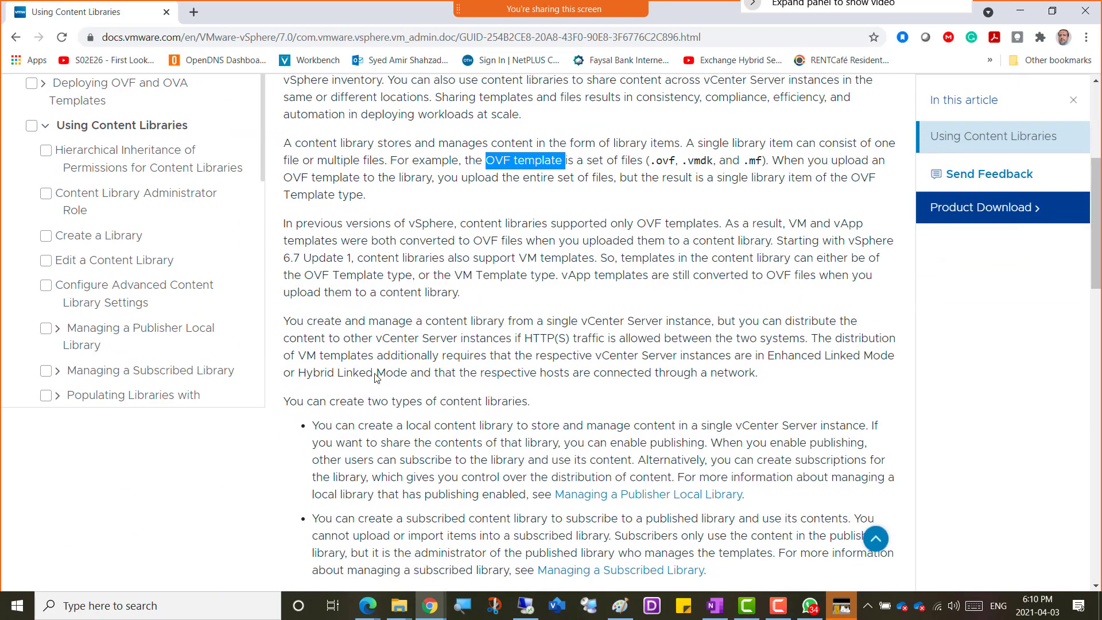
scroll(408, 414, "down", 1)
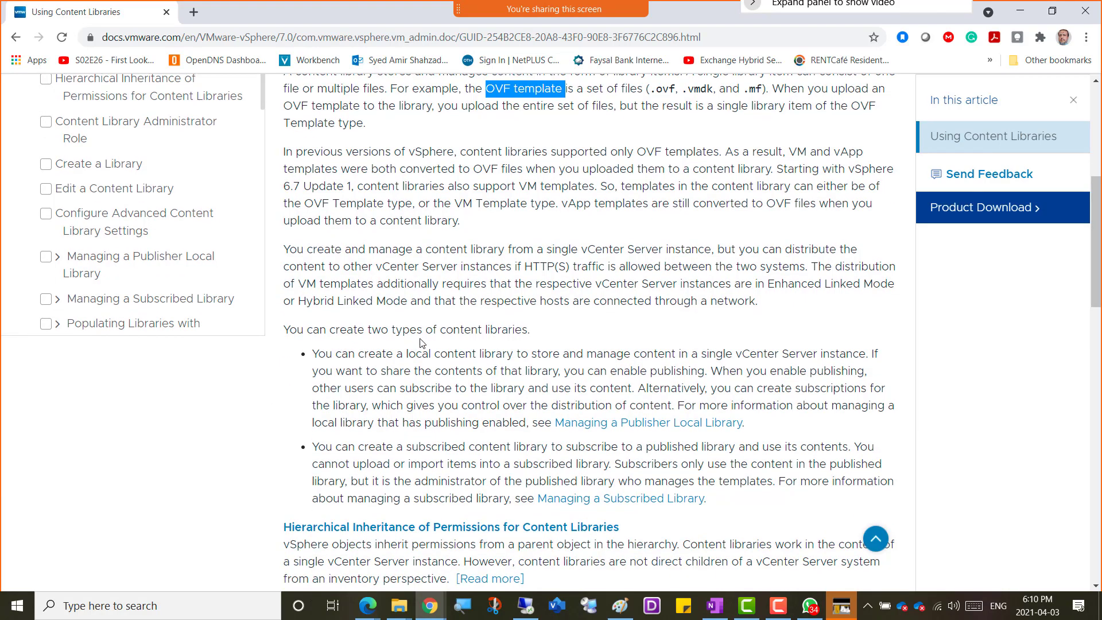
left_click_drag(369, 332, 547, 333)
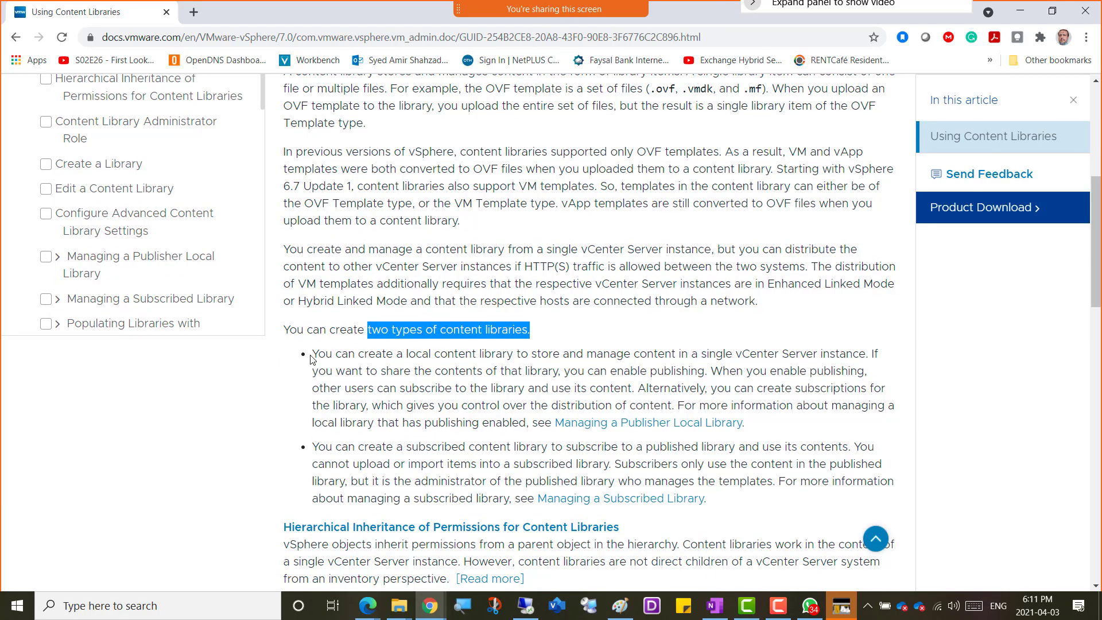
left_click_drag(313, 354, 678, 406)
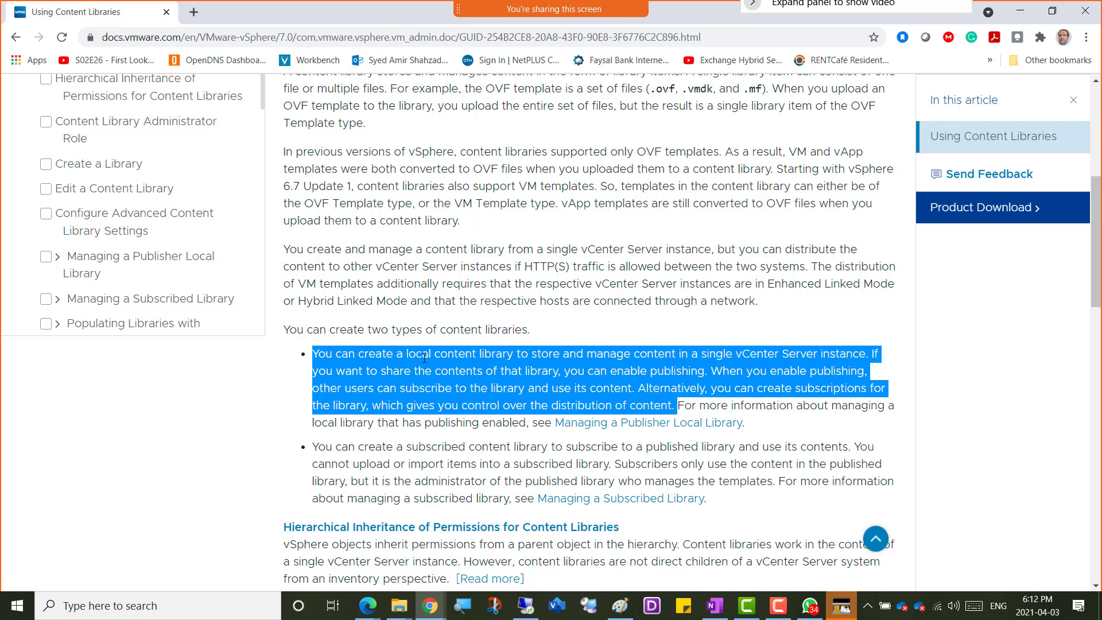
left_click_drag(509, 357, 404, 355)
left_click_drag(313, 446, 773, 488)
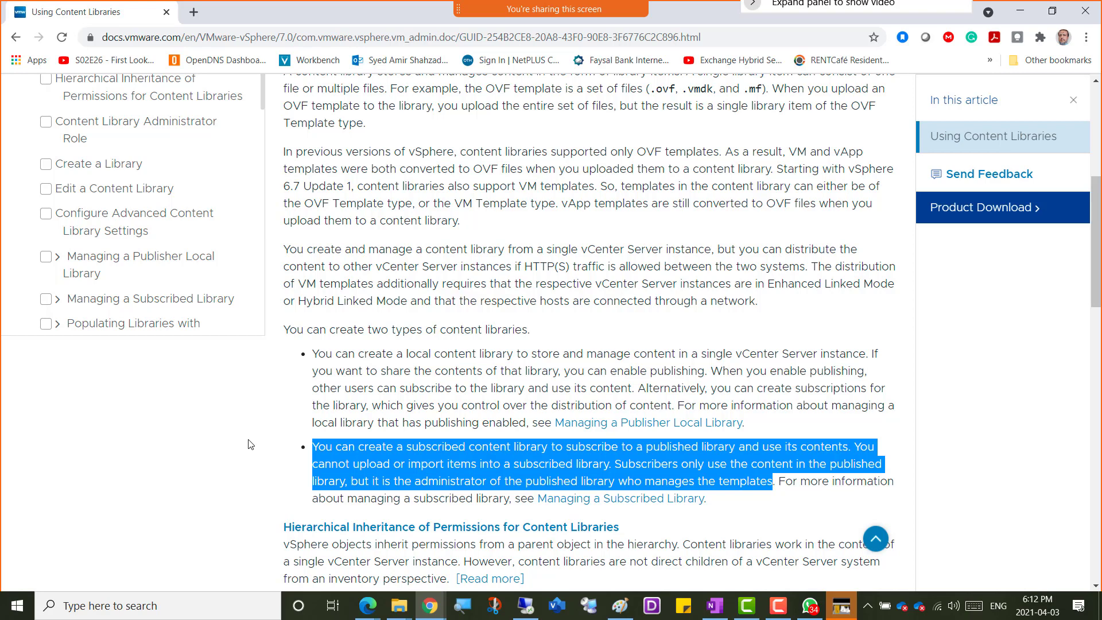
Review the subtopic summaries below the content library types and highlight the Using Content Libraries page title.
scroll(234, 437, "down", 3)
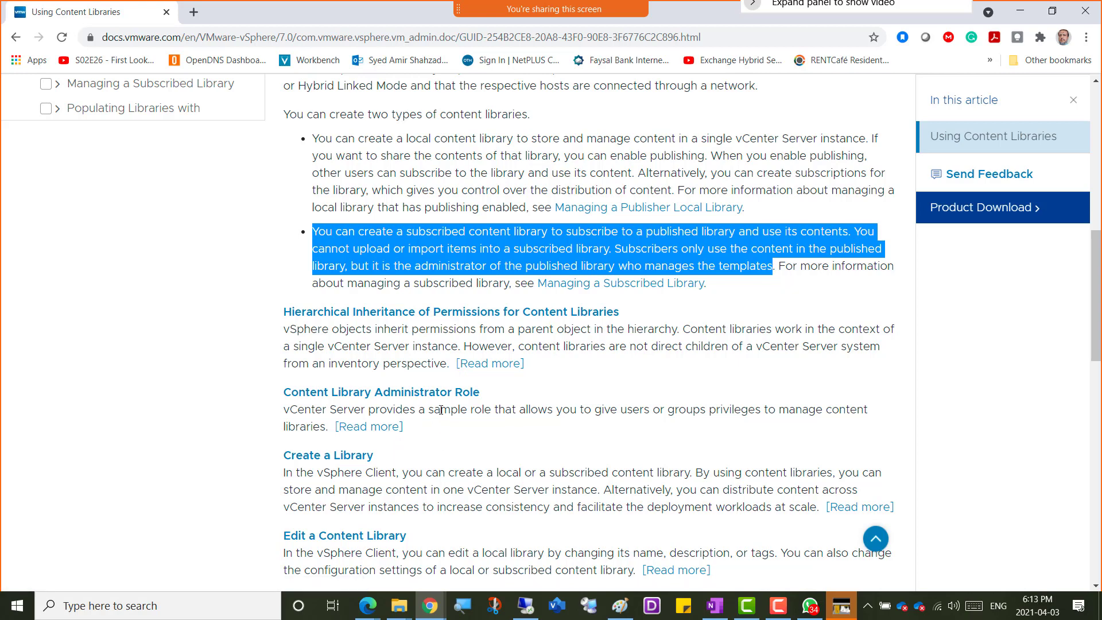
scroll(441, 410, "down", 1)
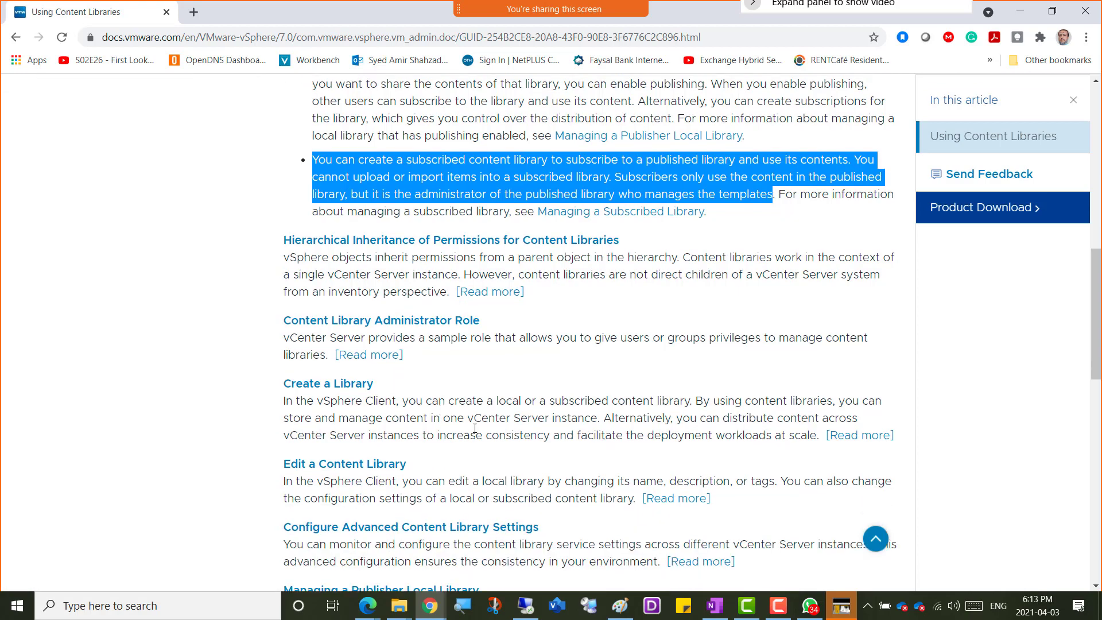
scroll(471, 424, "down", 5)
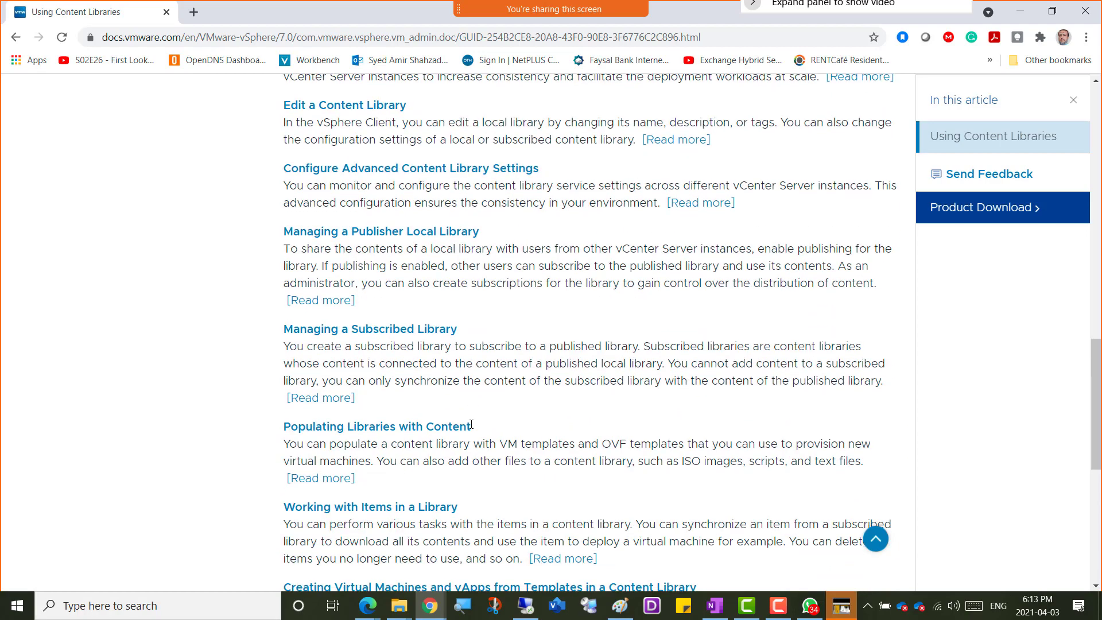
scroll(472, 426, "up", 4)
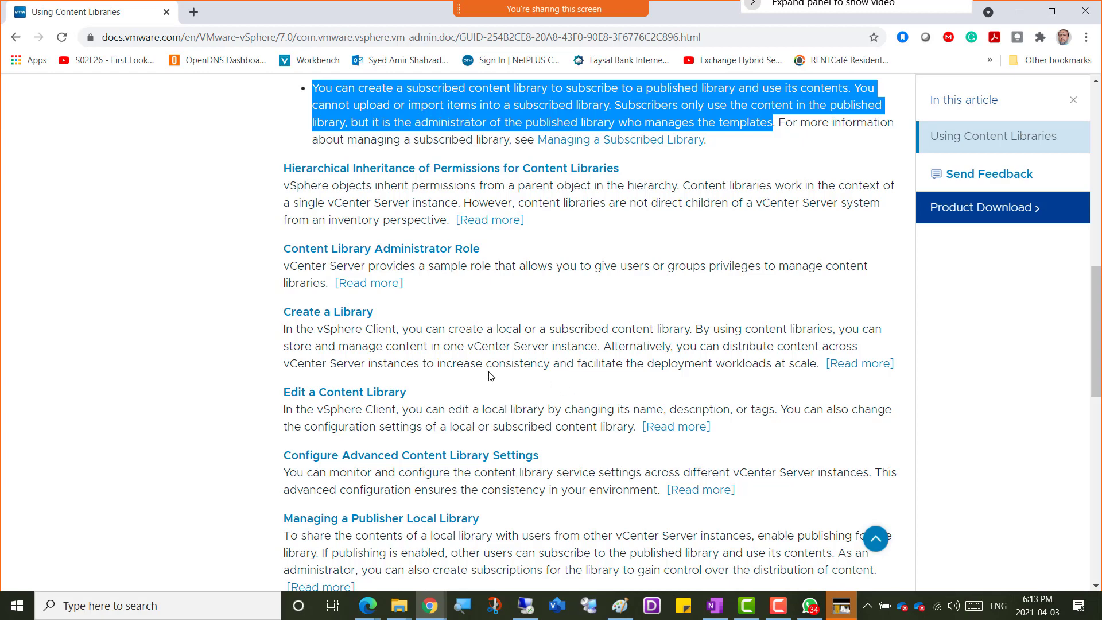
scroll(457, 317, "down", 1)
scroll(457, 345, "up", 15)
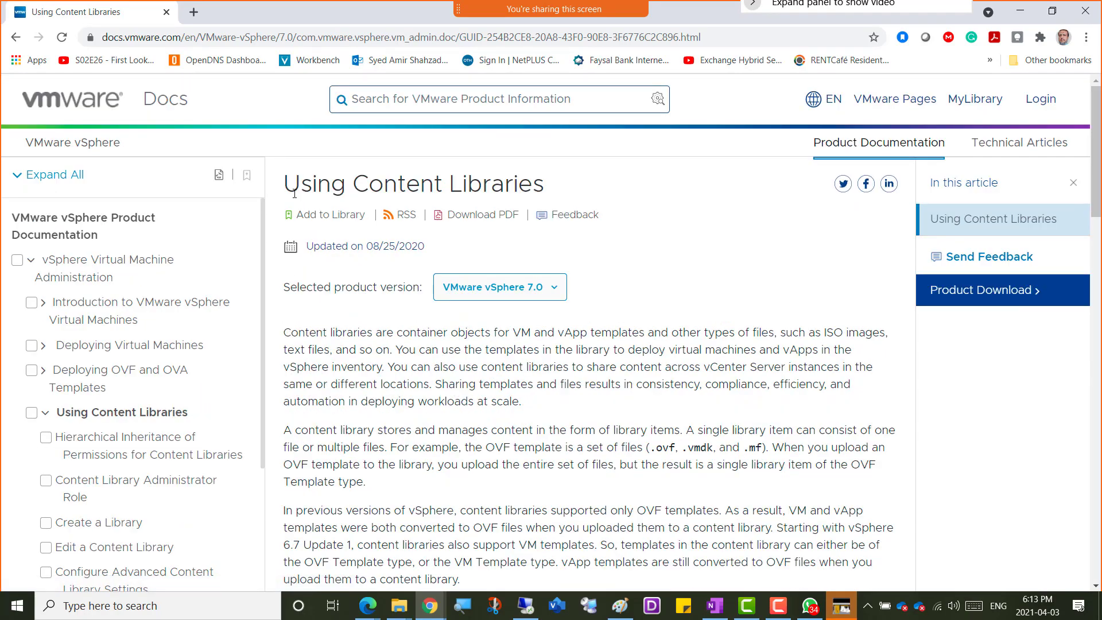
left_click_drag(287, 185, 483, 186)
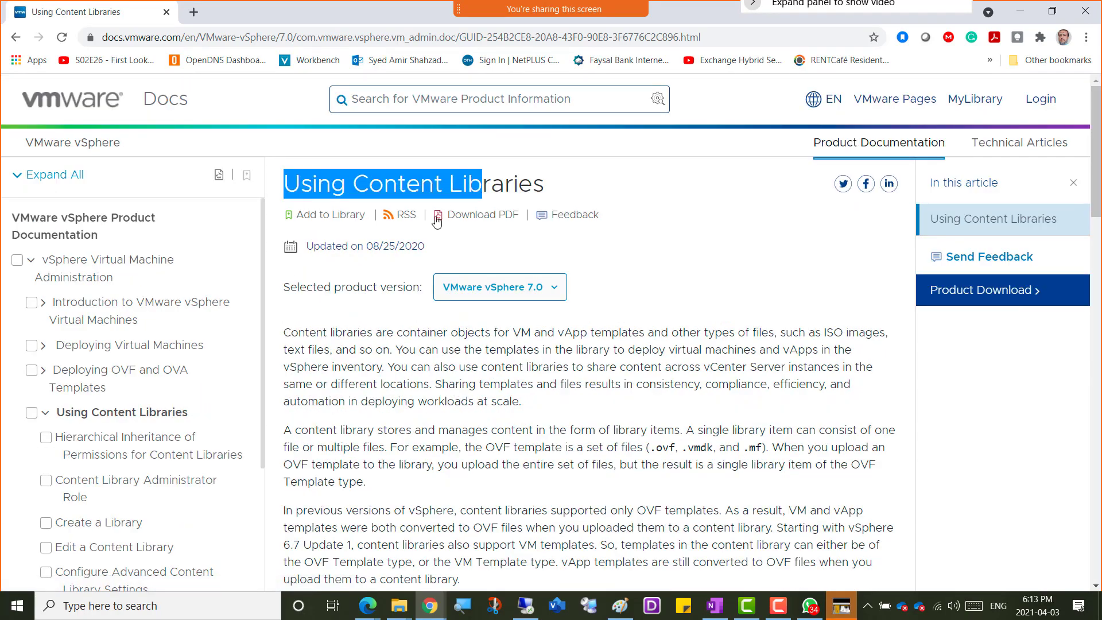
Copy the documentation page's address into the Content Libraries entry of the OneNote class notes and add a new bullet below it.
left_click(718, 38)
key("ctrl+c")
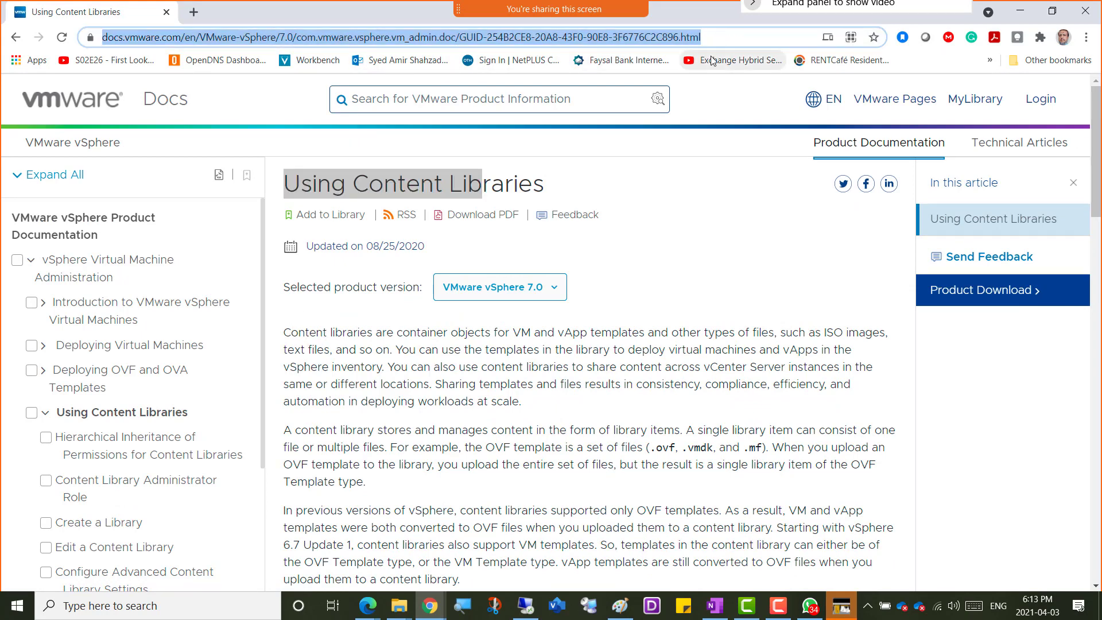
key("alt+Tab")
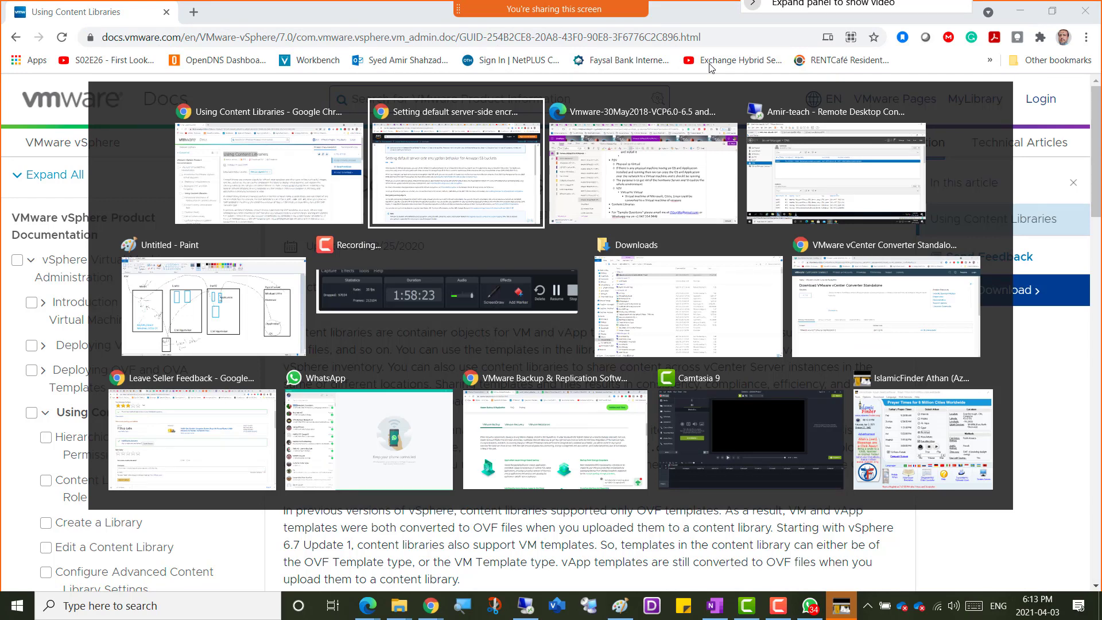
key("alt+Tab")
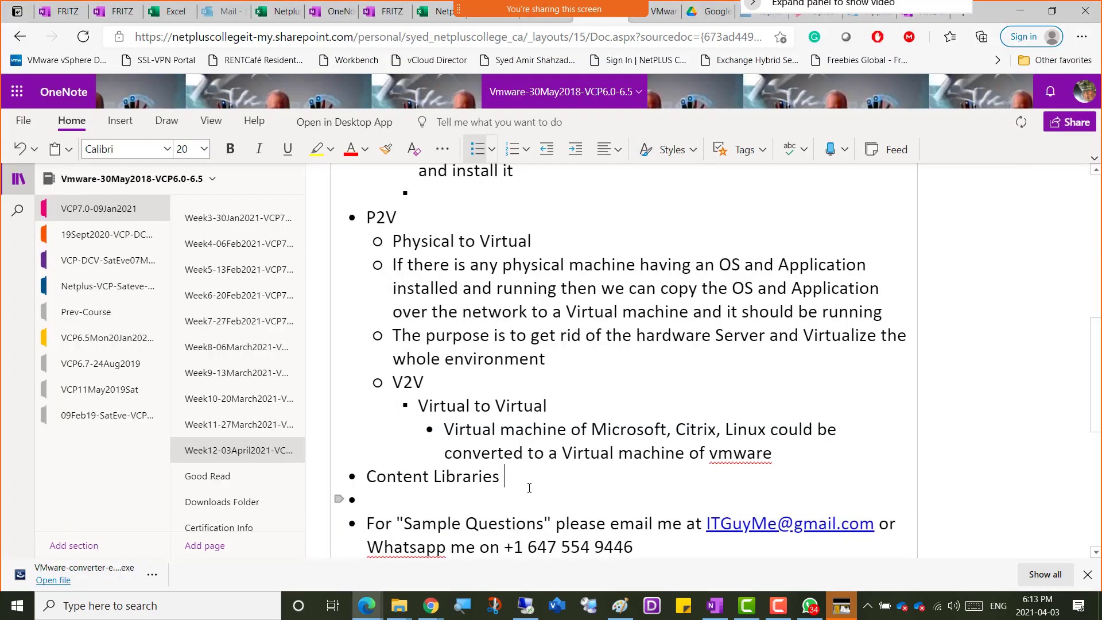
key("ctrl+v")
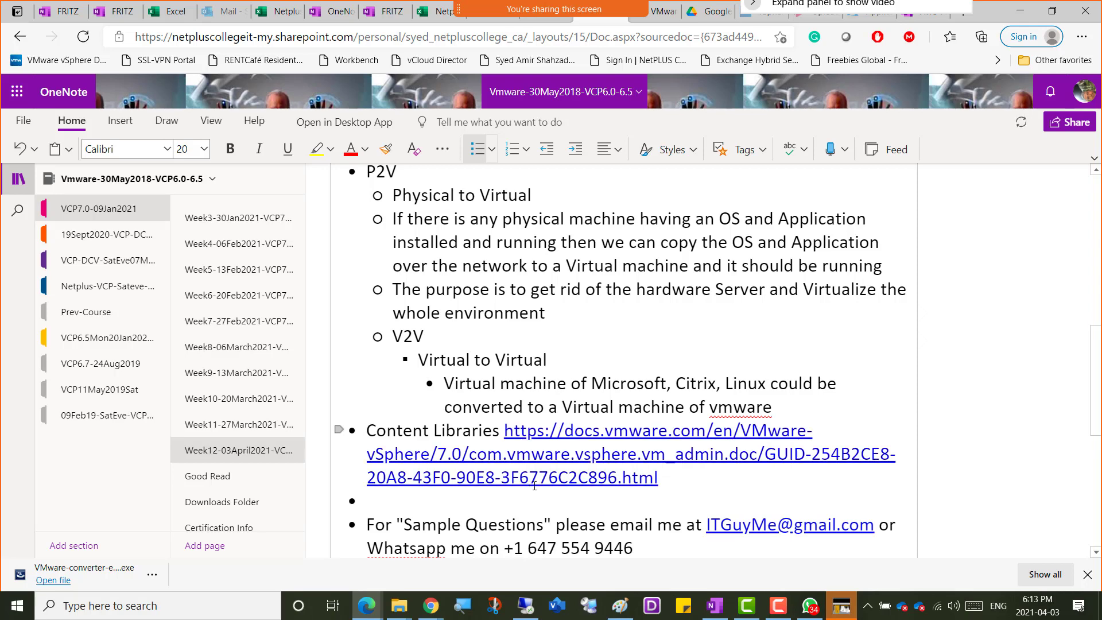
key("Return")
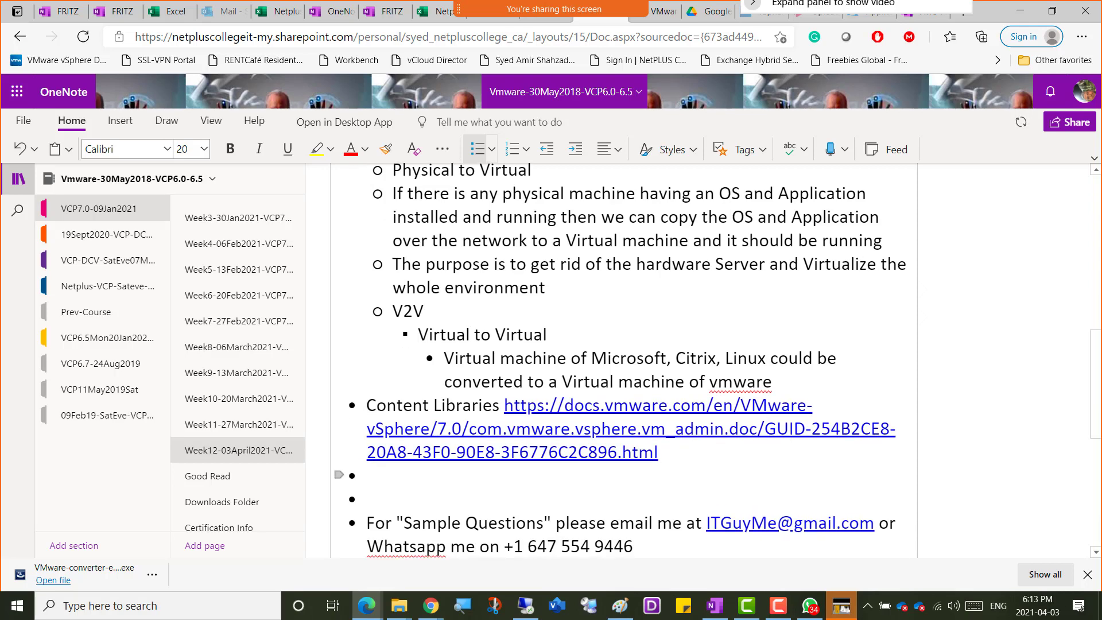
Copy the first two paragraphs of the Using Content Libraries introduction from Chrome into the new bullet in the OneNote notes.
key("alt+Tab")
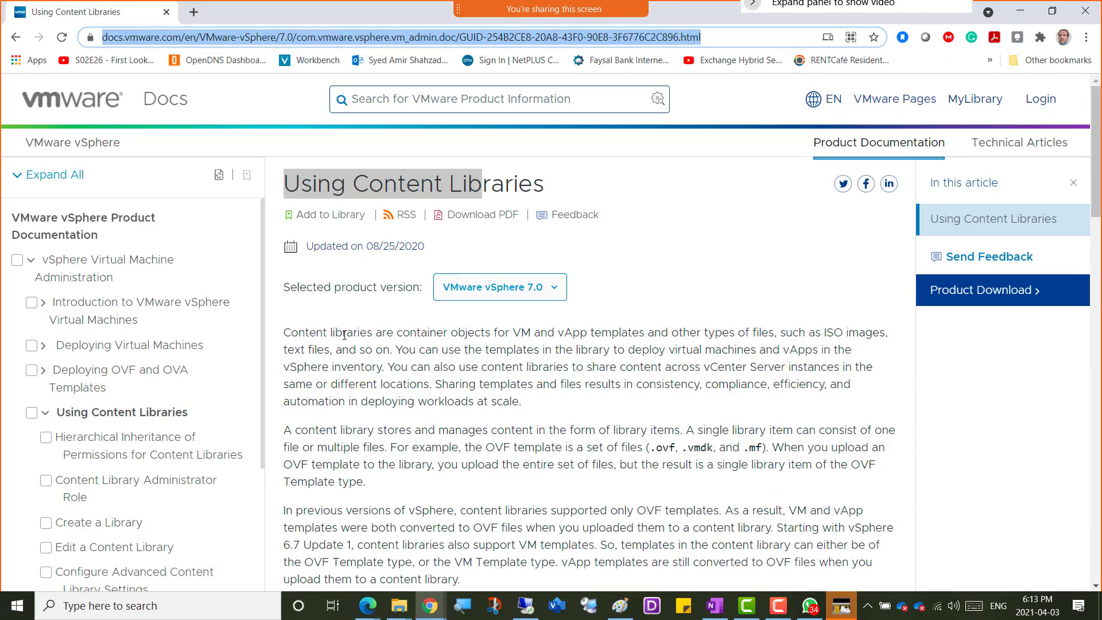
left_click_drag(282, 333, 518, 489)
right_click(481, 360)
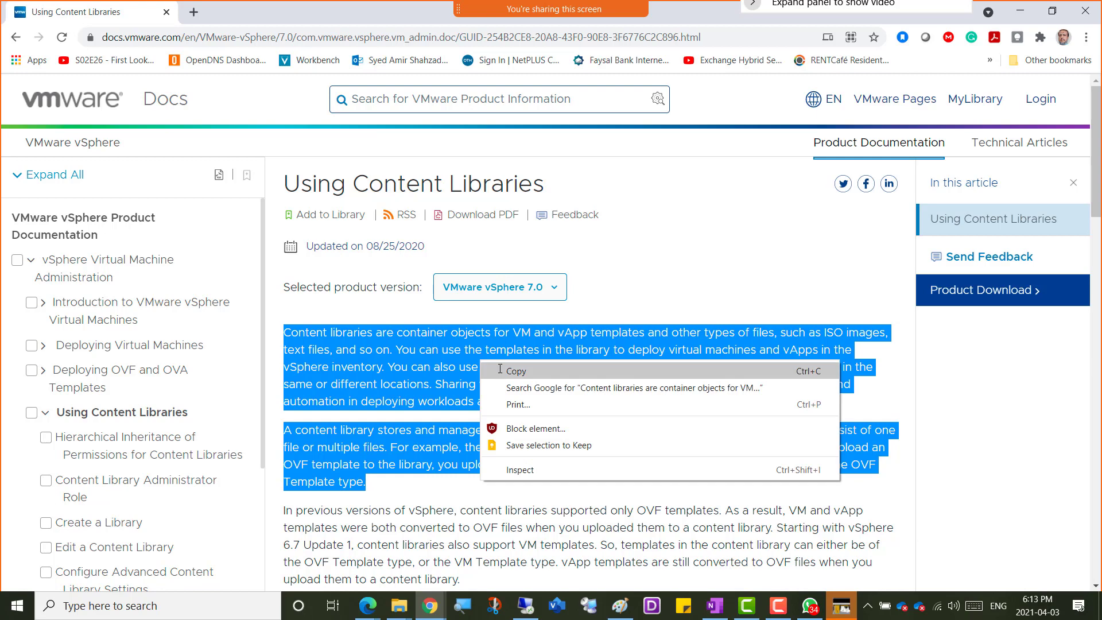
left_click(500, 367)
key("alt+Tab")
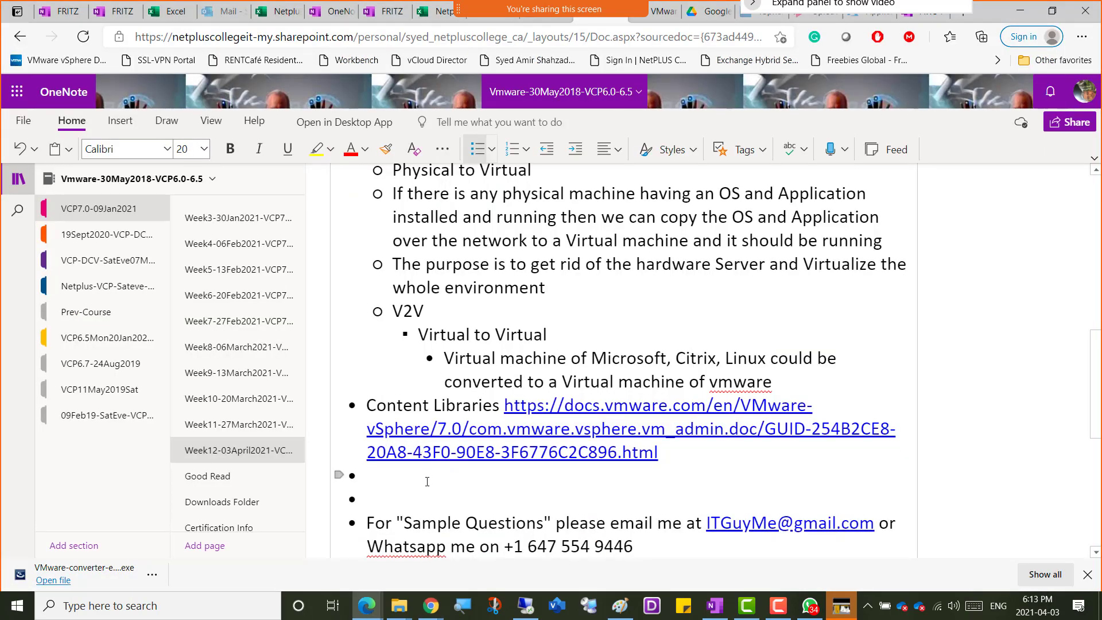
key("ctrl+v")
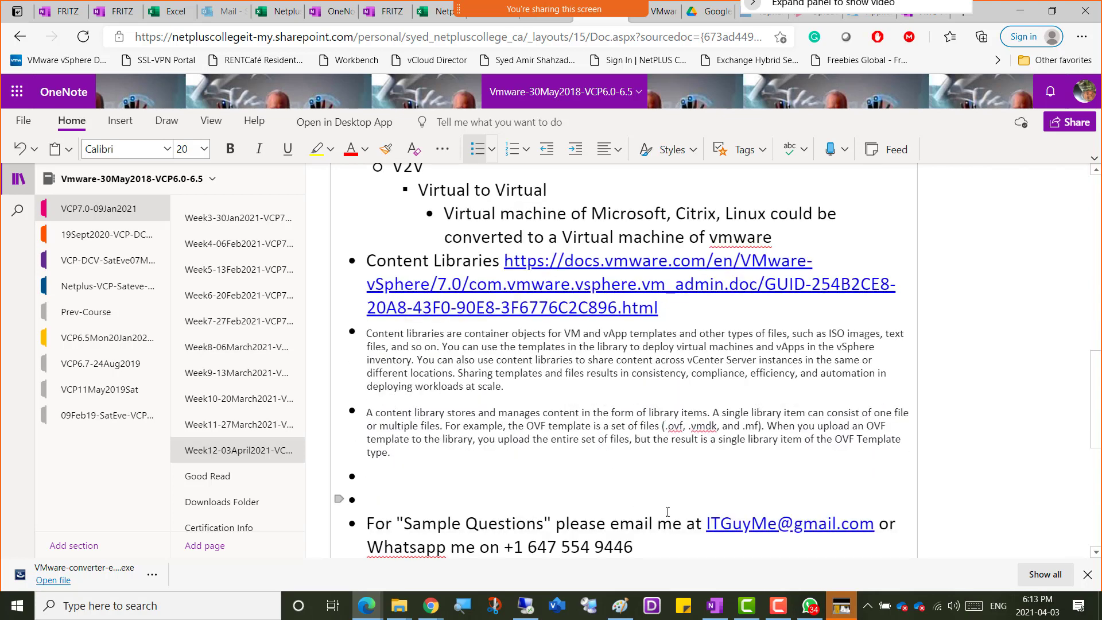
Switch to Paint and open a second, blank drawing alongside the P2V diagram.
left_click(620, 606)
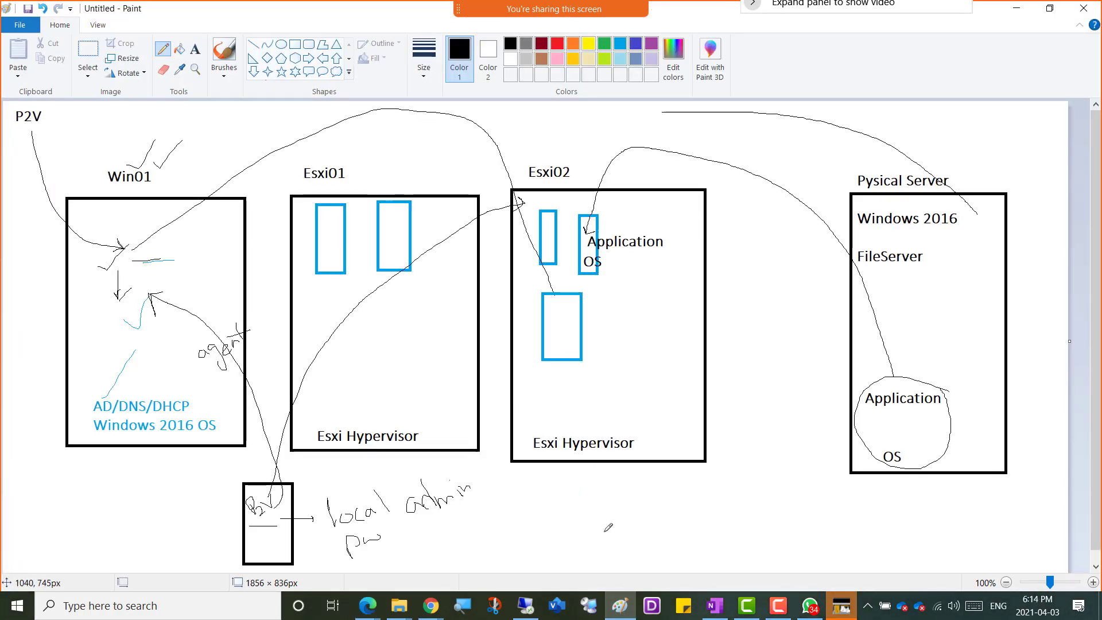
left_click(620, 605)
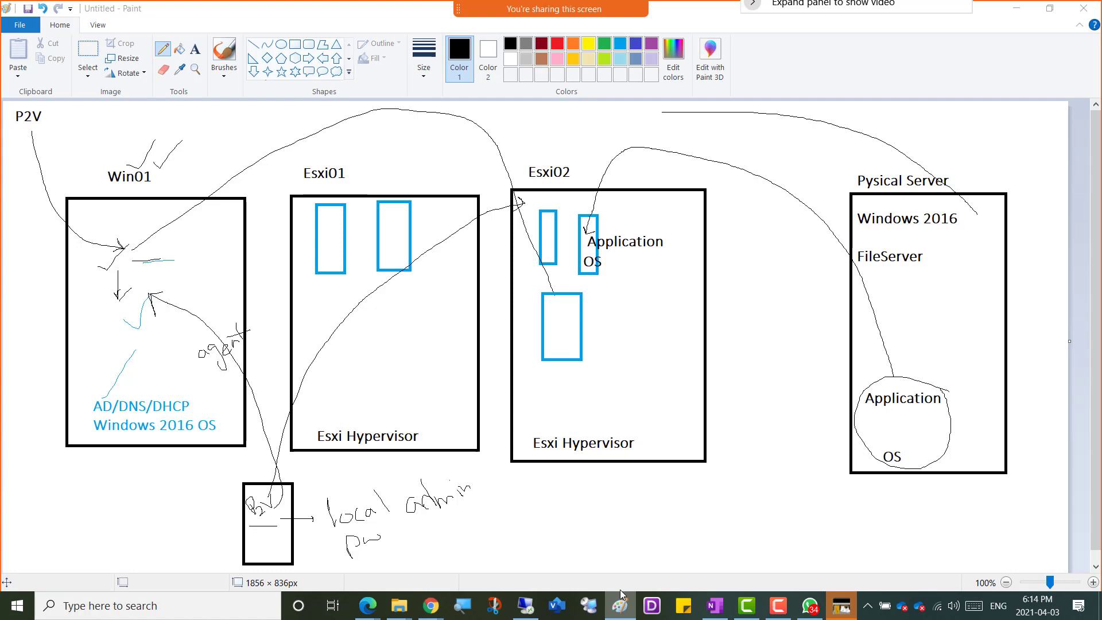
right_click(620, 602)
left_click(365, 115)
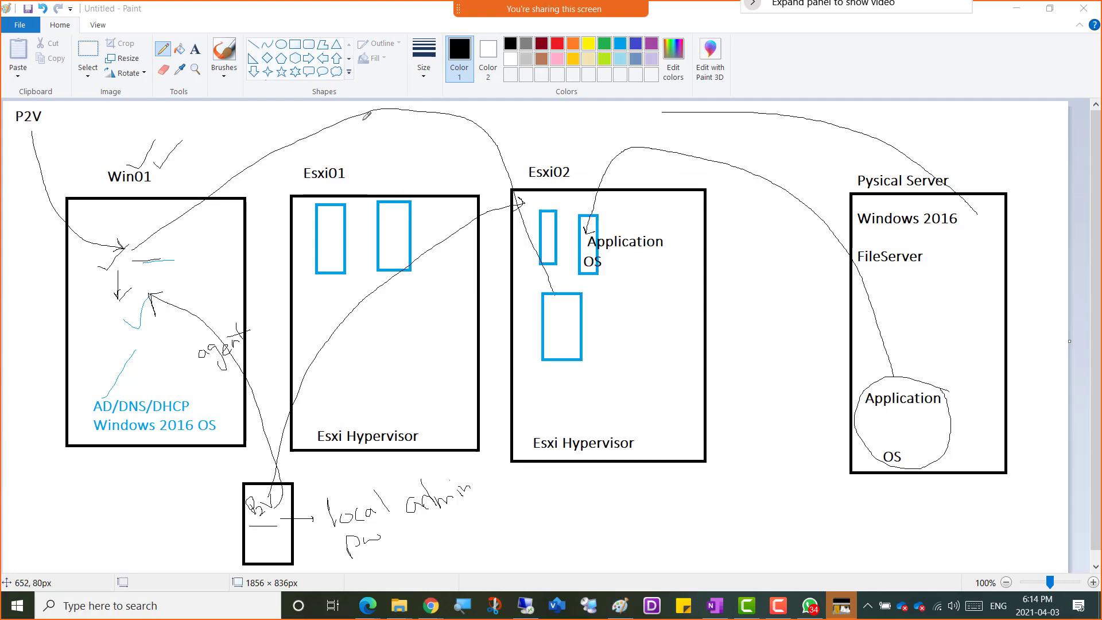
Draw three black rectangles side by side, about 370 × 463, 335 × 447 and 302 × 464 px.
left_click(295, 46)
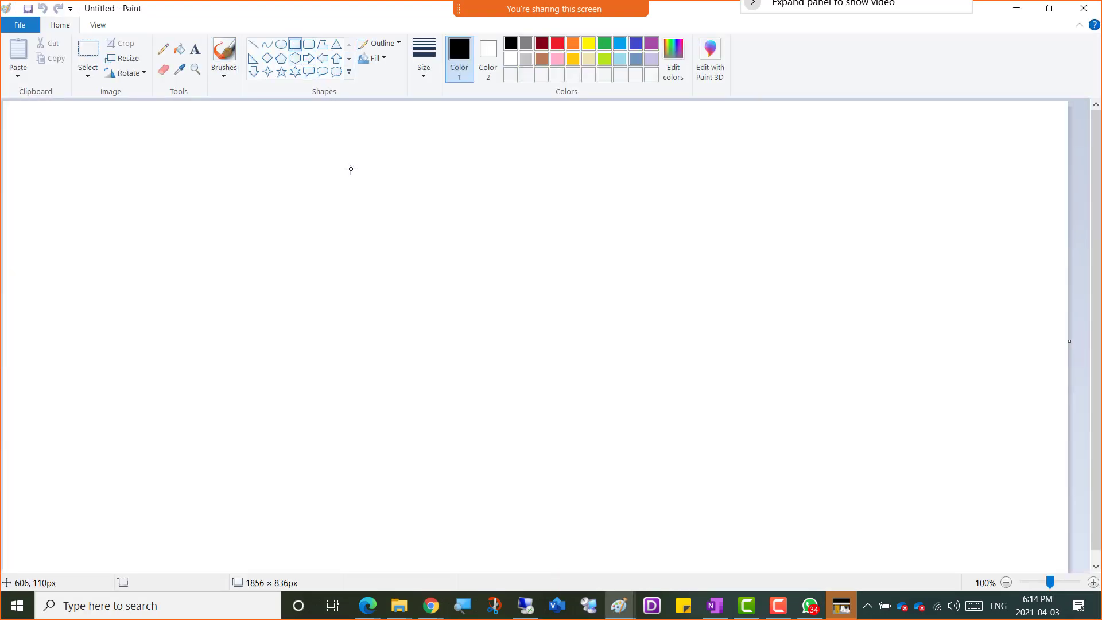
left_click_drag(265, 192, 479, 458)
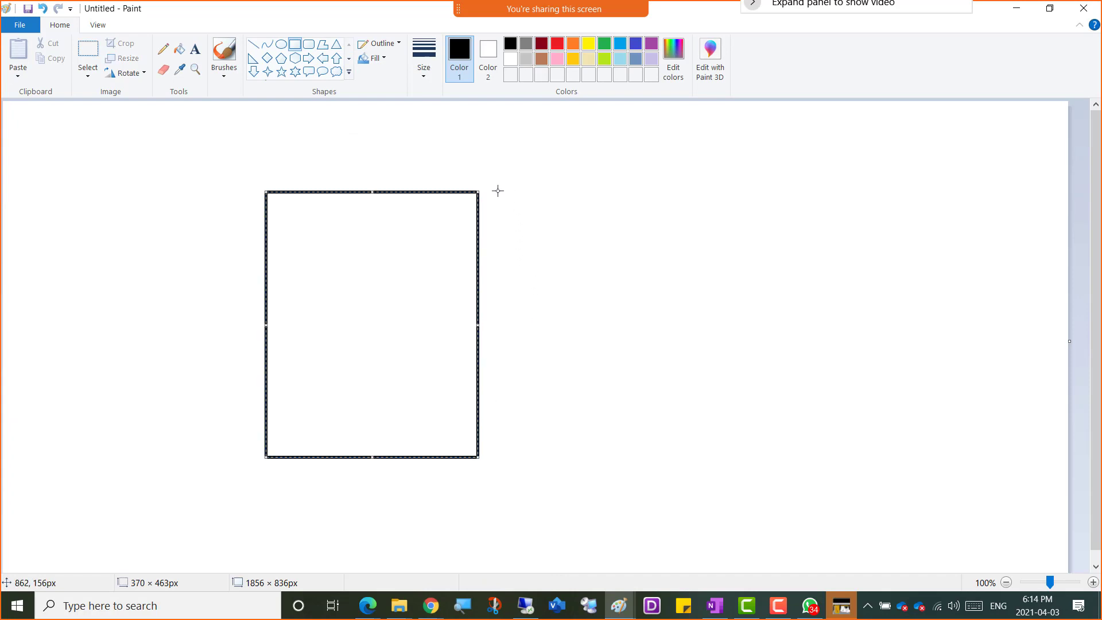
left_click_drag(498, 191, 690, 447)
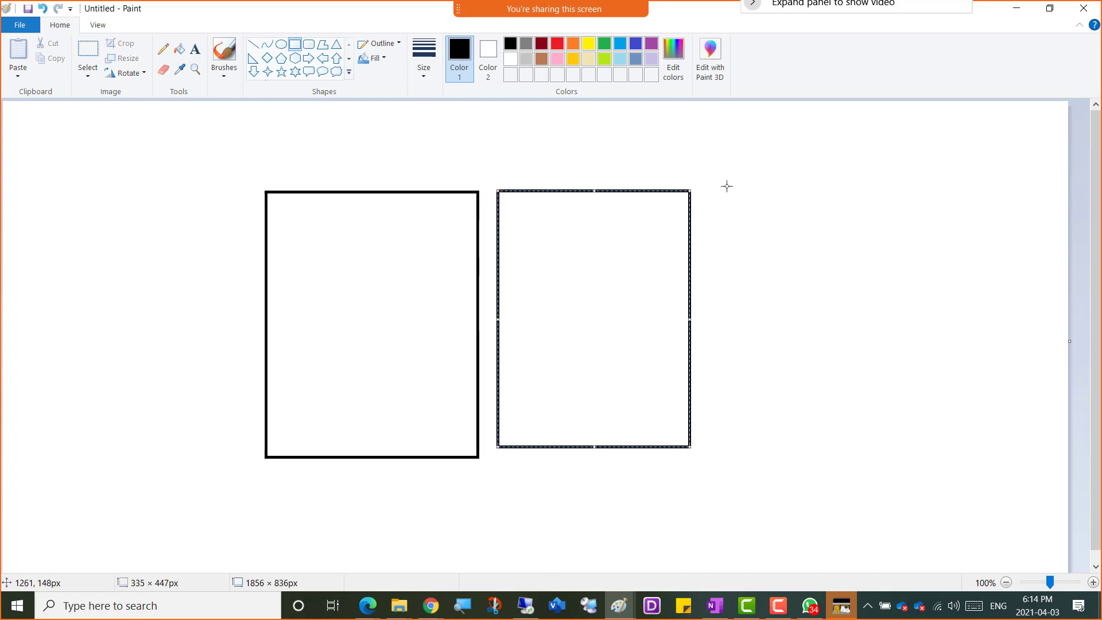
left_click_drag(727, 186, 900, 452)
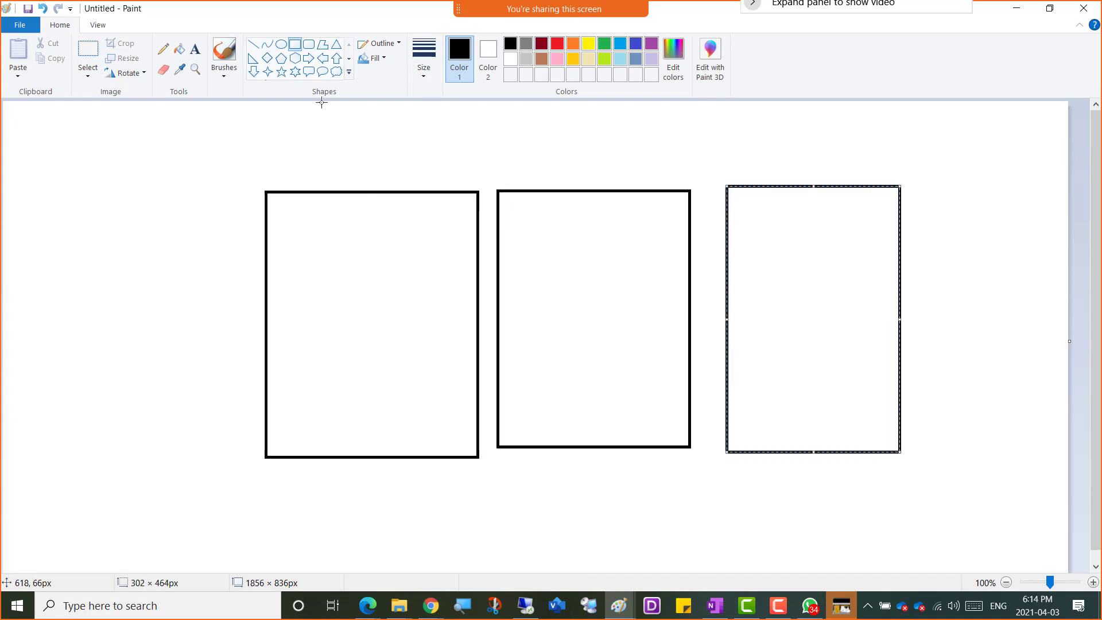
Add the text label "Esxi" above the middle rectangle.
left_click(196, 49)
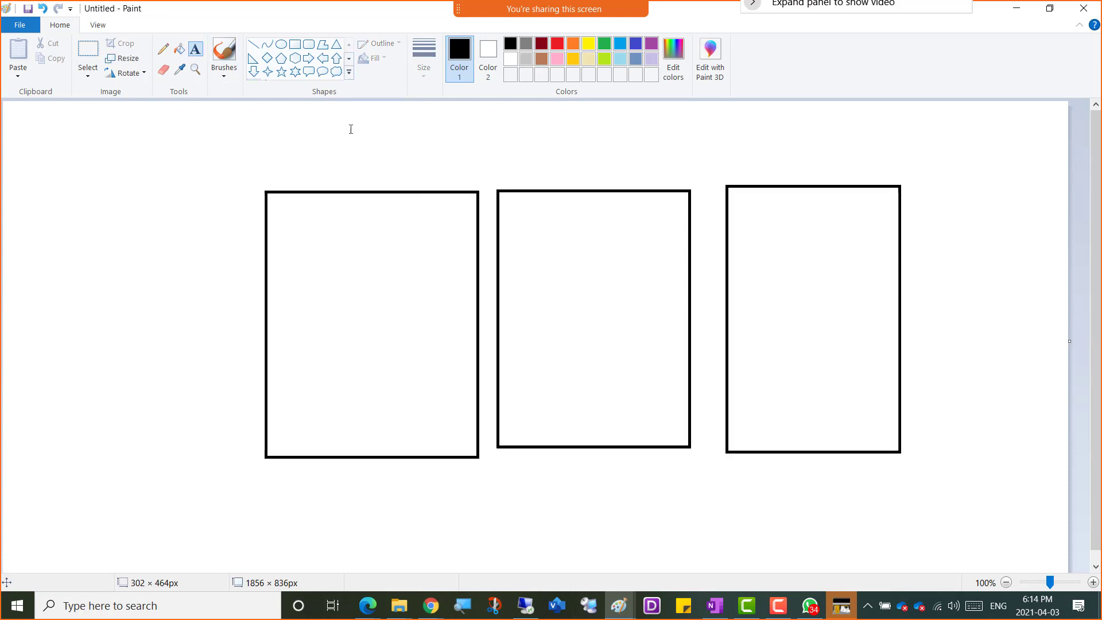
left_click(516, 175)
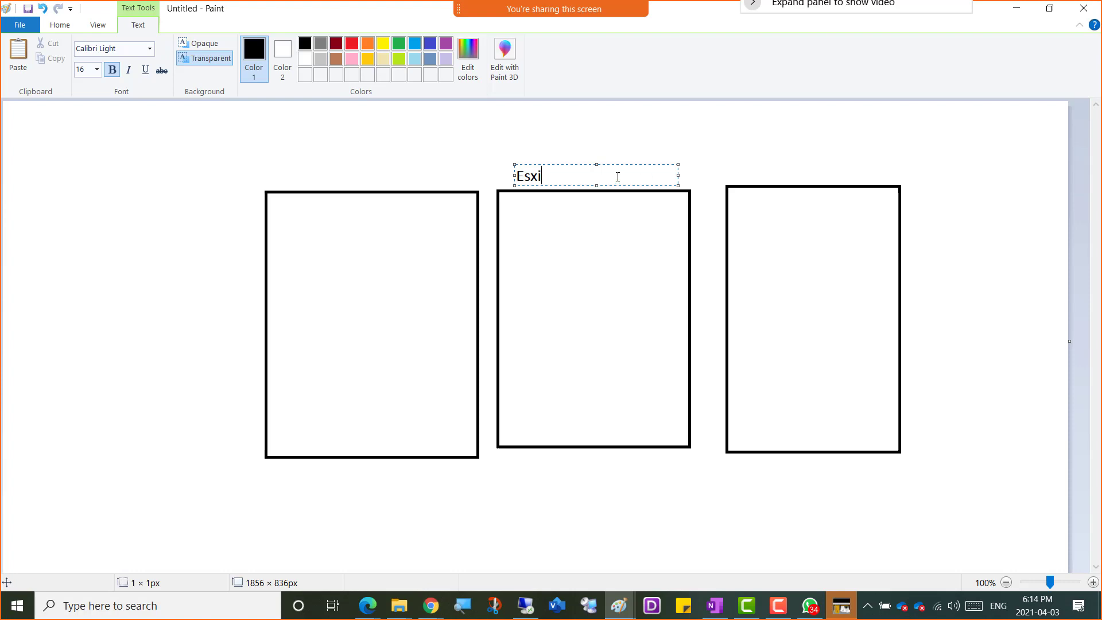
left_click(527, 347)
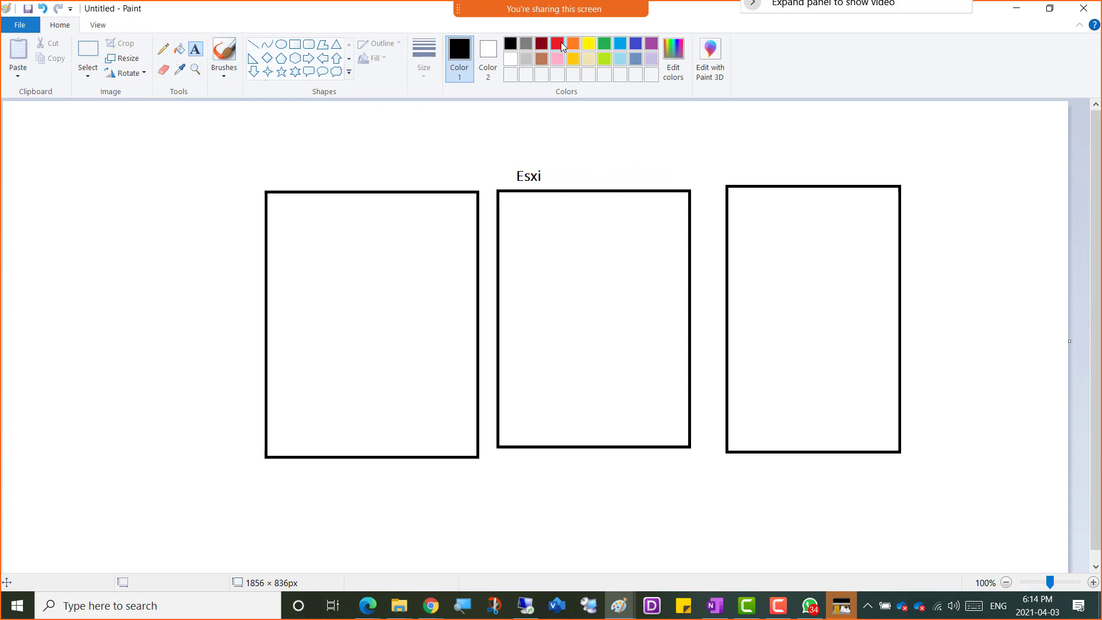
Draw an indigo rounded rectangle about 178 × 61 px at the bottom of the middle rectangle and label it "Datastore".
left_click(308, 44)
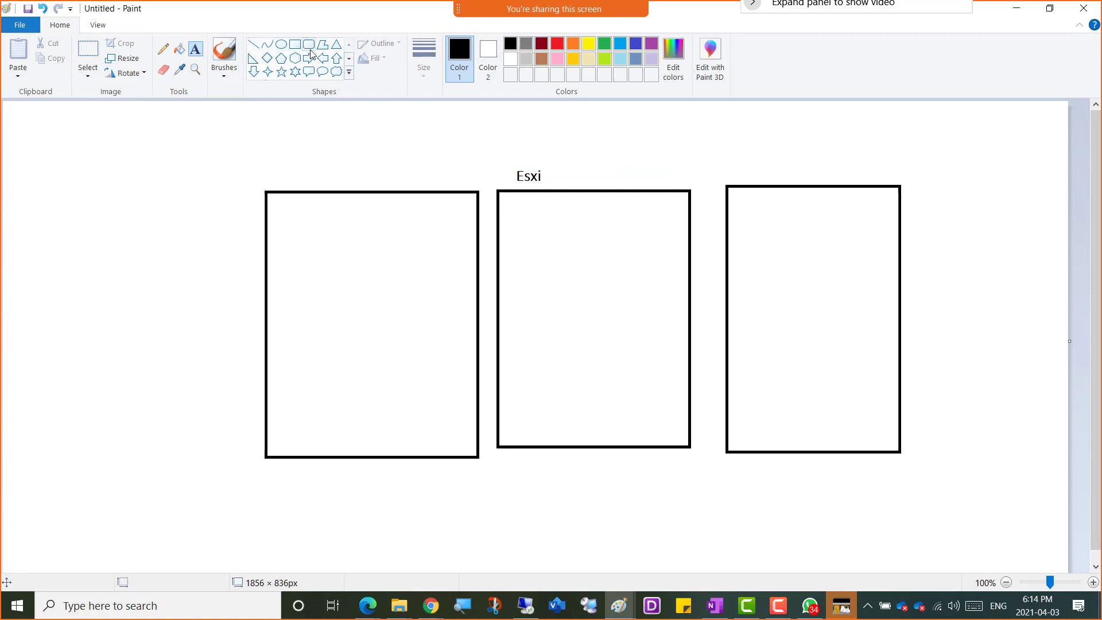
left_click(636, 44)
left_click_drag(524, 414, 626, 449)
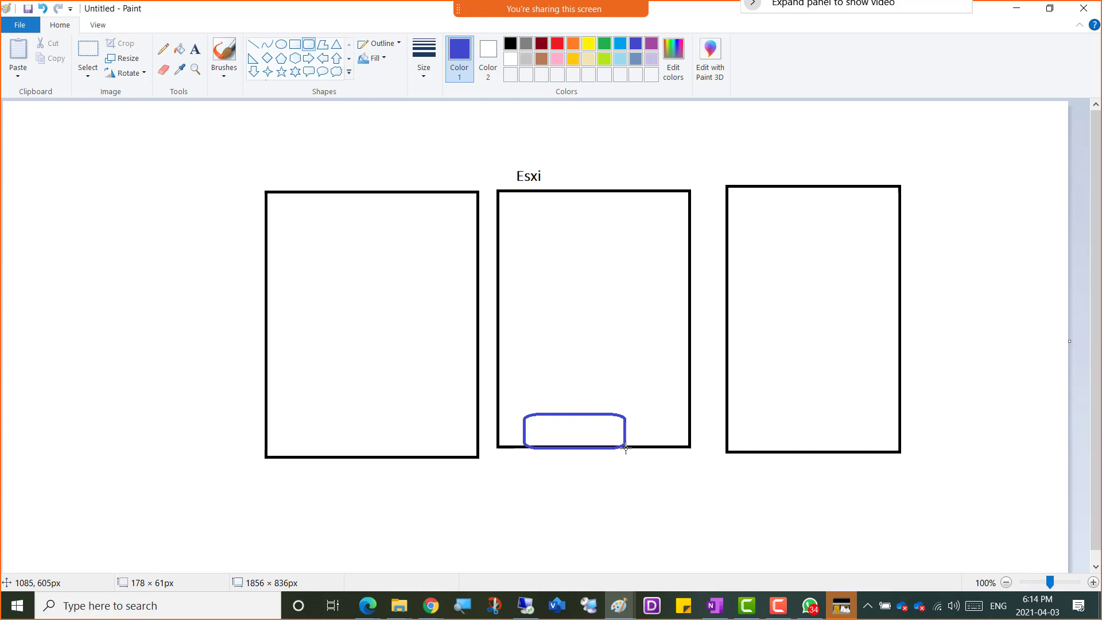
left_click(195, 49)
left_click(540, 430)
type("Datastore")
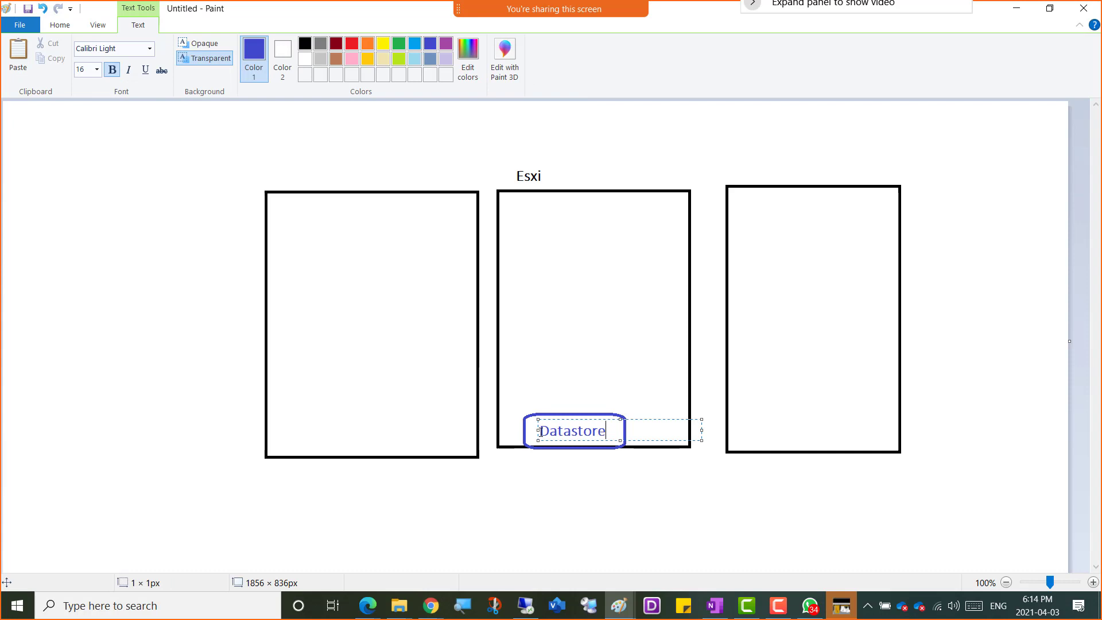
left_click(590, 152)
Draw a freehand arrow from the first rectangle to the Datastore box, label its start "Content Library", and return to the Pencil tool.
left_click(162, 50)
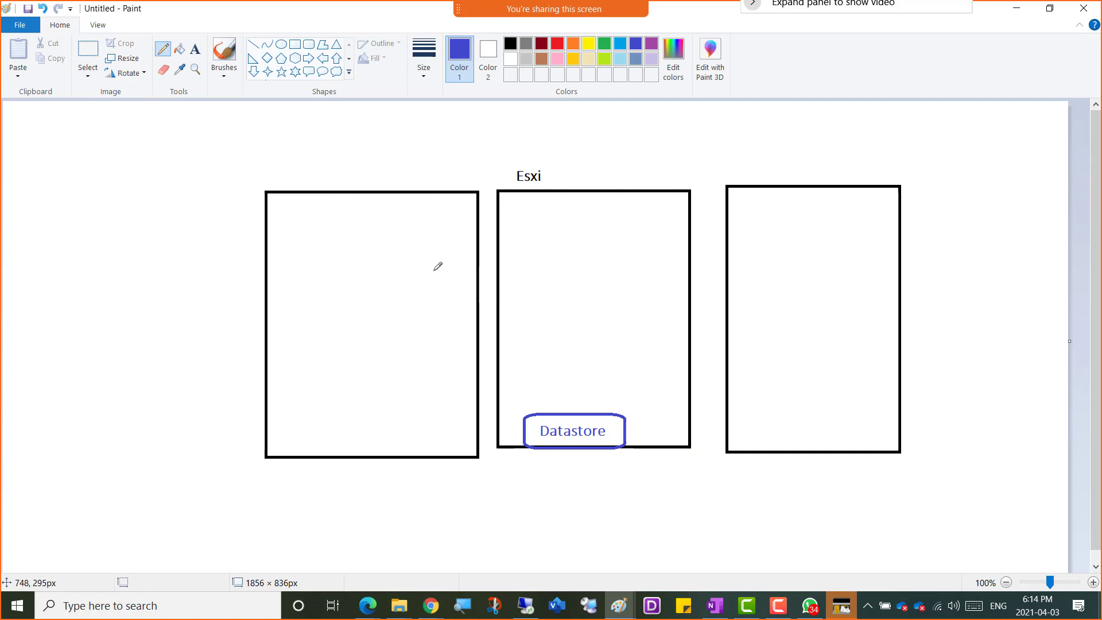
mouse_move(432, 270)
left_mouse_down()
mouse_move(581, 387)
mouse_move(575, 398)
mouse_move(594, 393)
left_mouse_up()
left_click(195, 49)
left_click(376, 235)
type("Co")
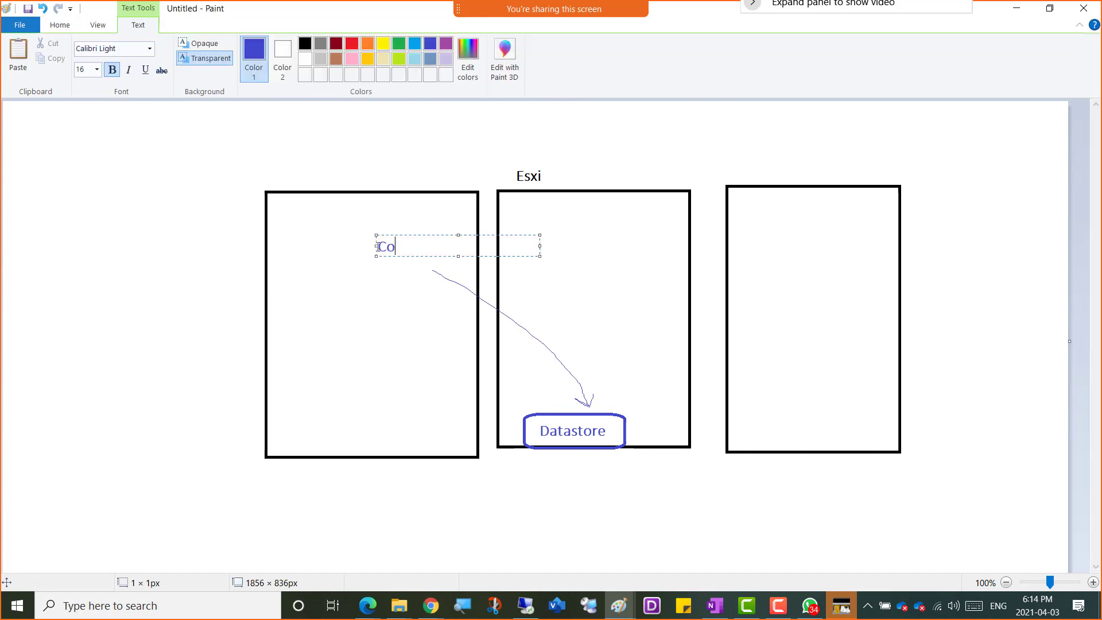
type("ntent Library")
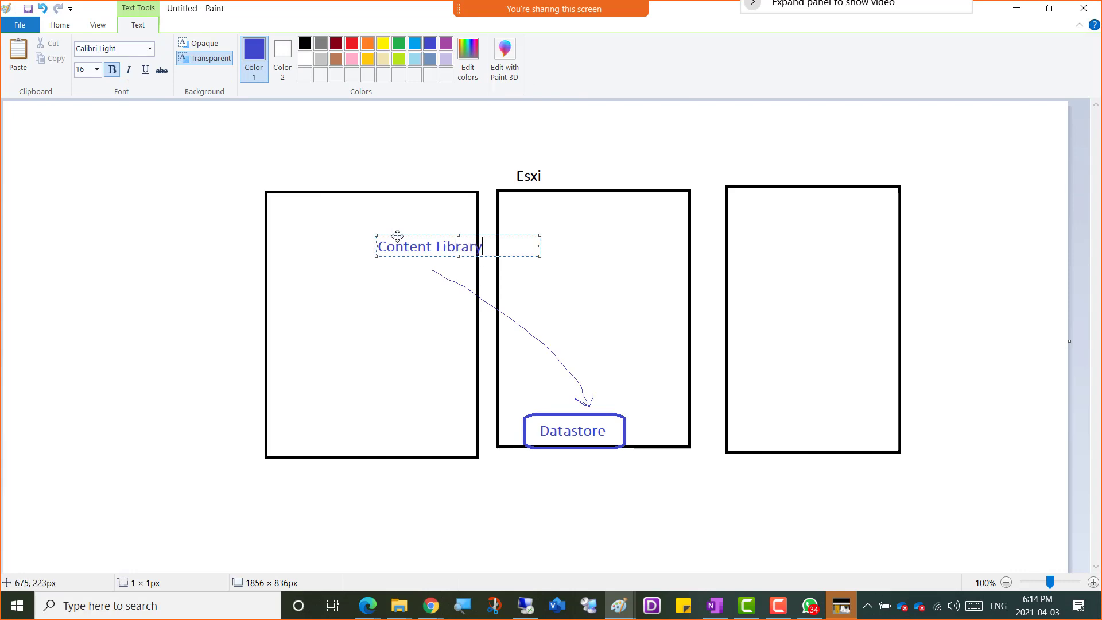
left_click_drag(401, 234, 384, 234)
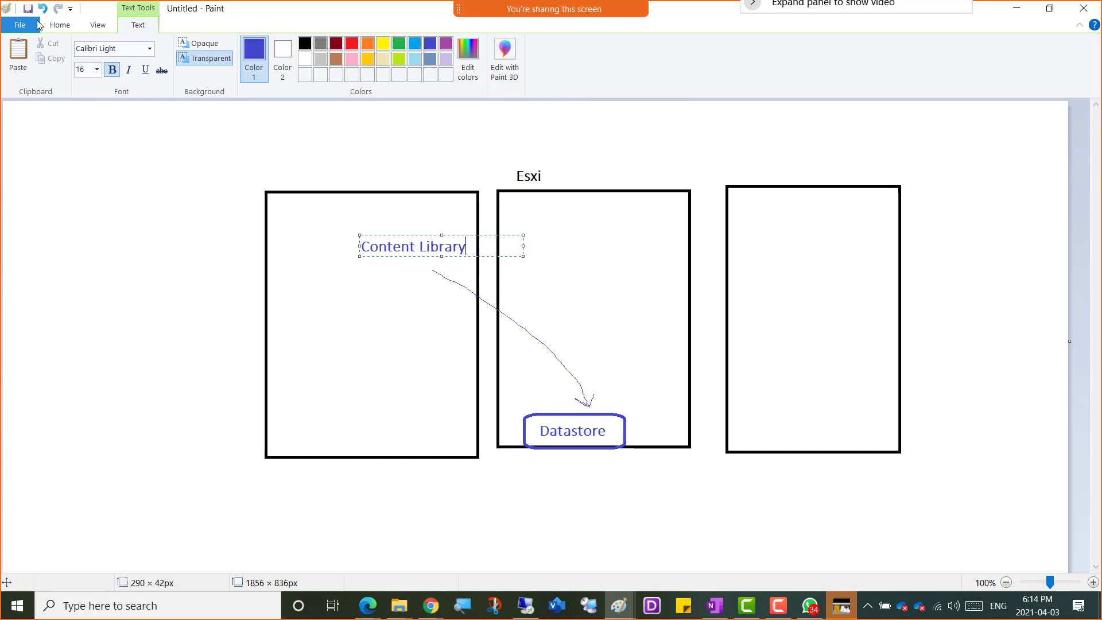
left_click(59, 25)
left_click(163, 49)
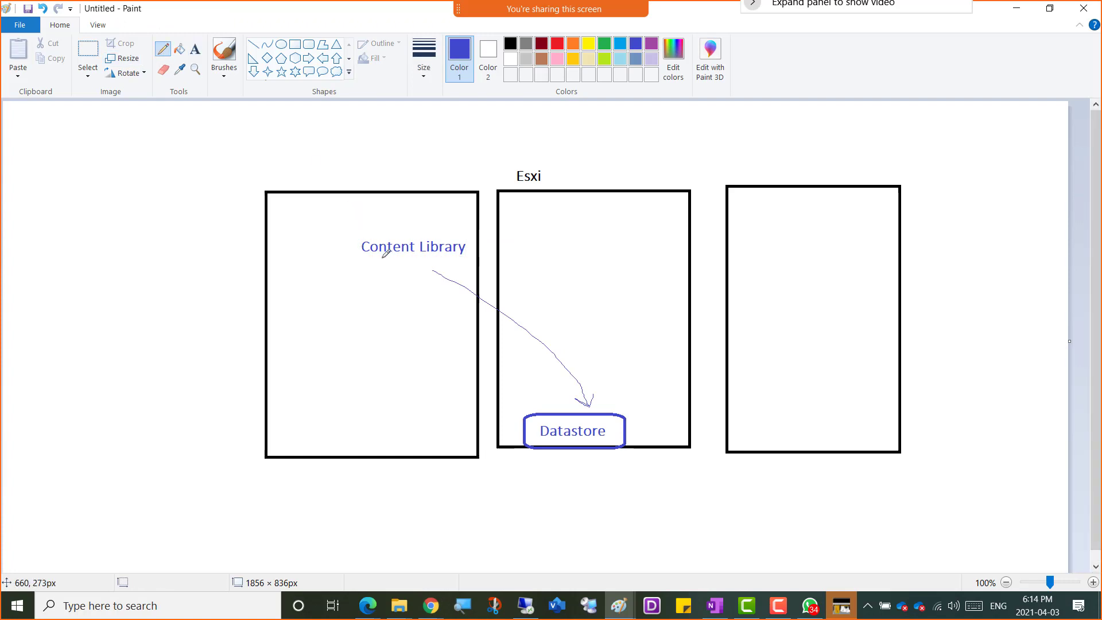
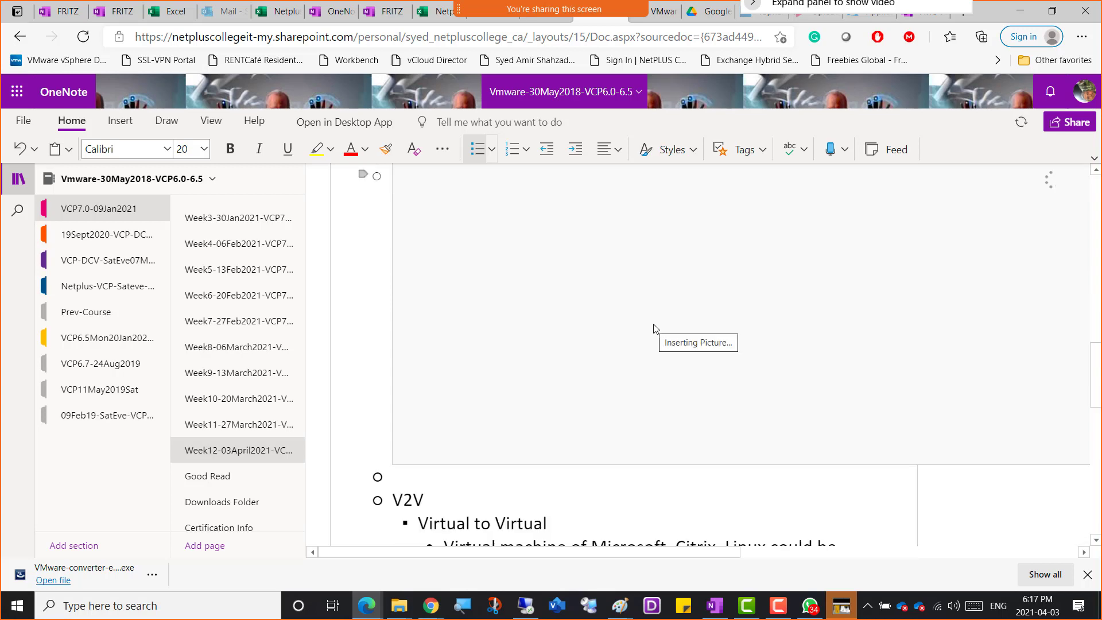
Switch to the Paint content library diagram and capture a screen snip of the three machine boxes with their labels.
key("alt+Tab")
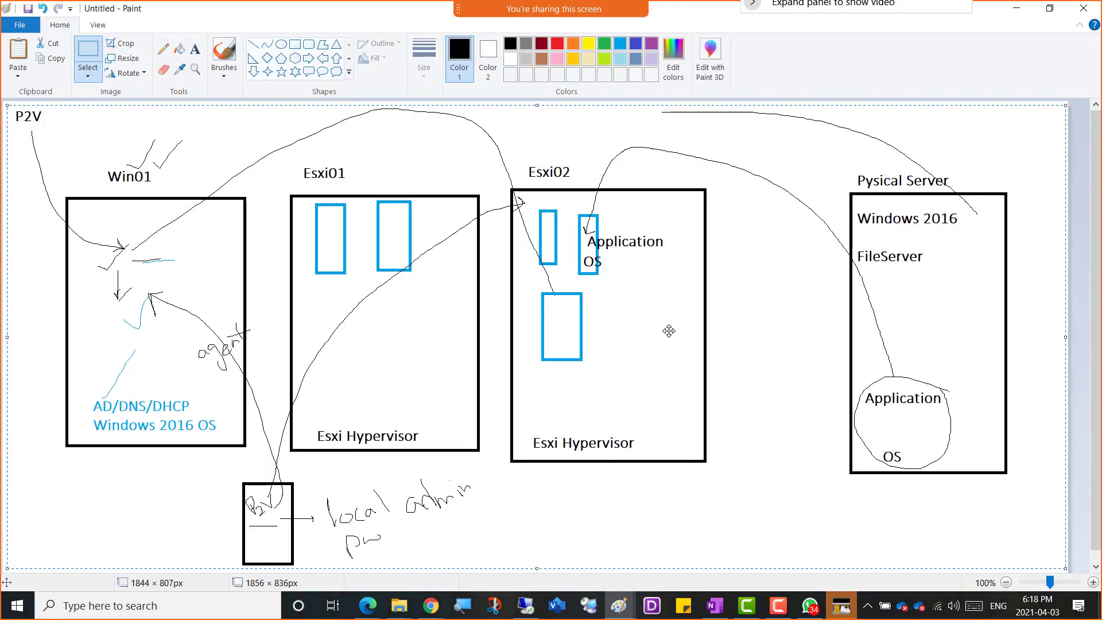
key("alt+Tab")
key("Tab")
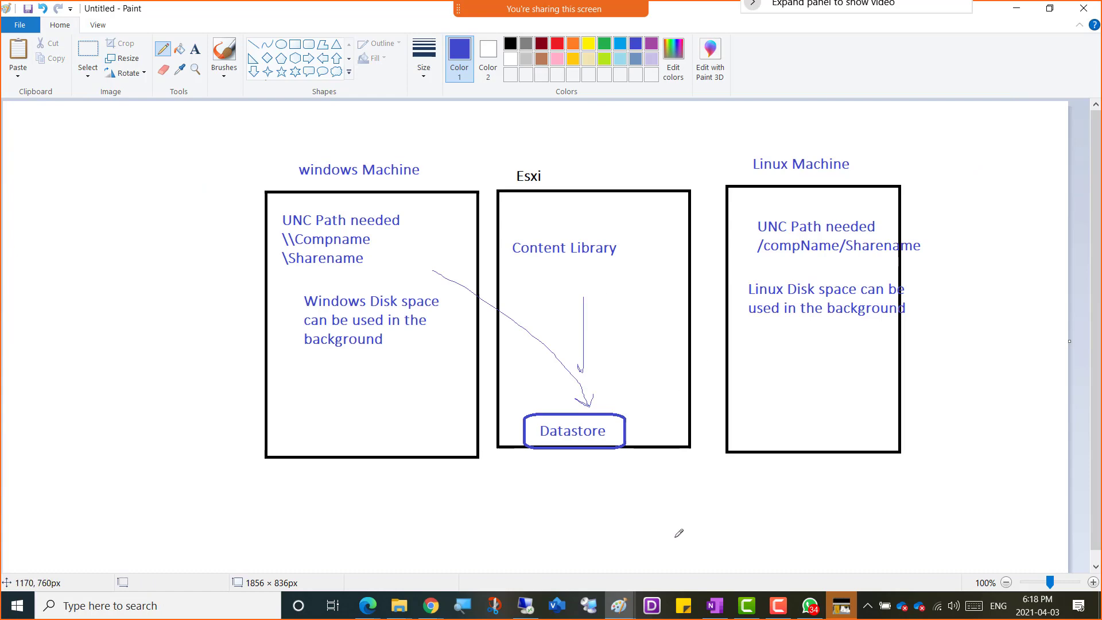
key("super+shift+s")
left_click_drag(198, 125, 1060, 531)
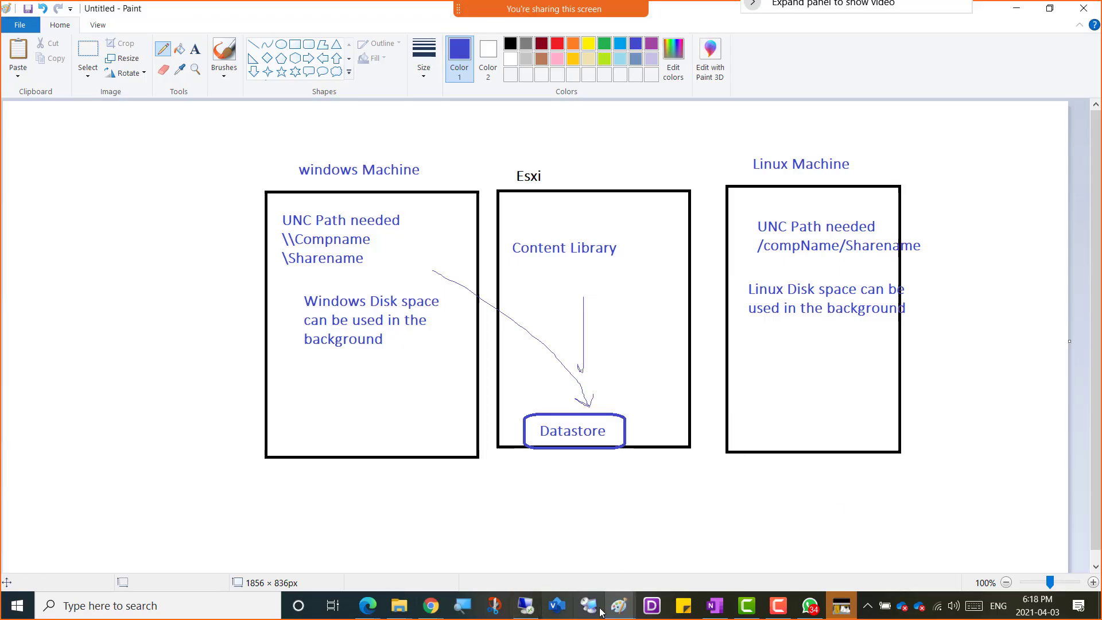
Paste the captured diagram into the Week12-03April2021 OneNote page, directly after the paragraph on how a content library stores items.
key("alt+Tab")
key("alt+Tab")
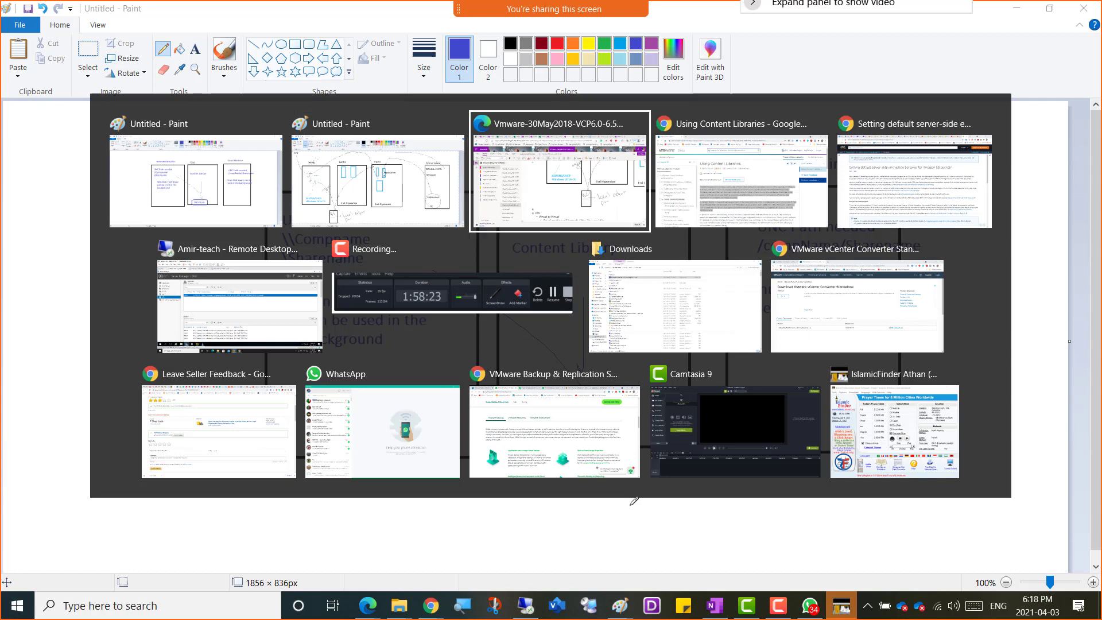
scroll(581, 505, "down", 12)
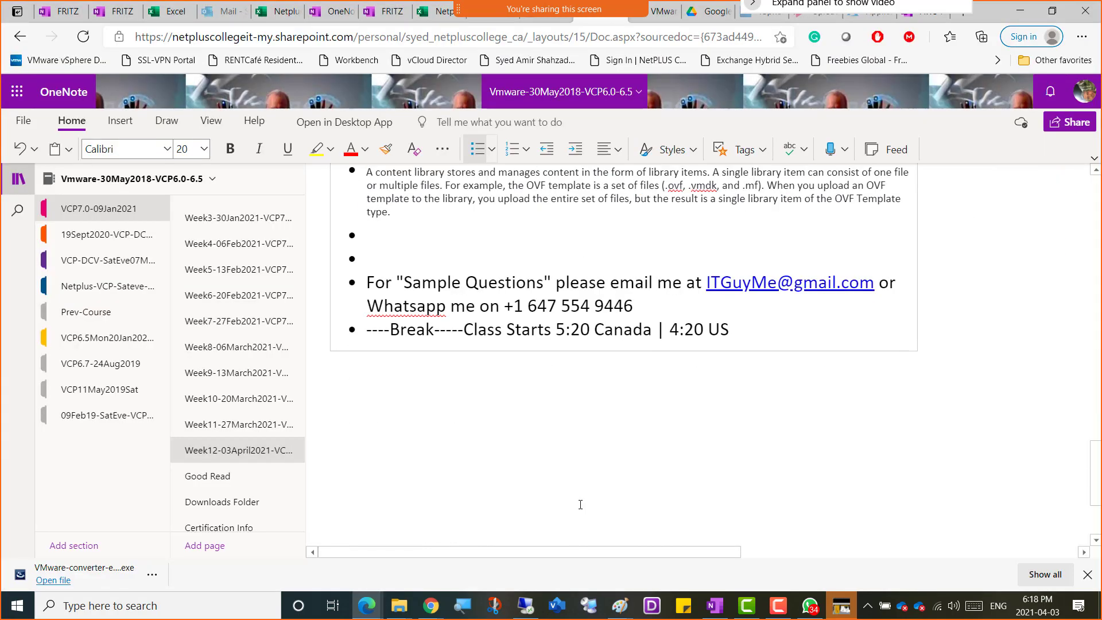
scroll(618, 461, "up", 2)
left_click(402, 331)
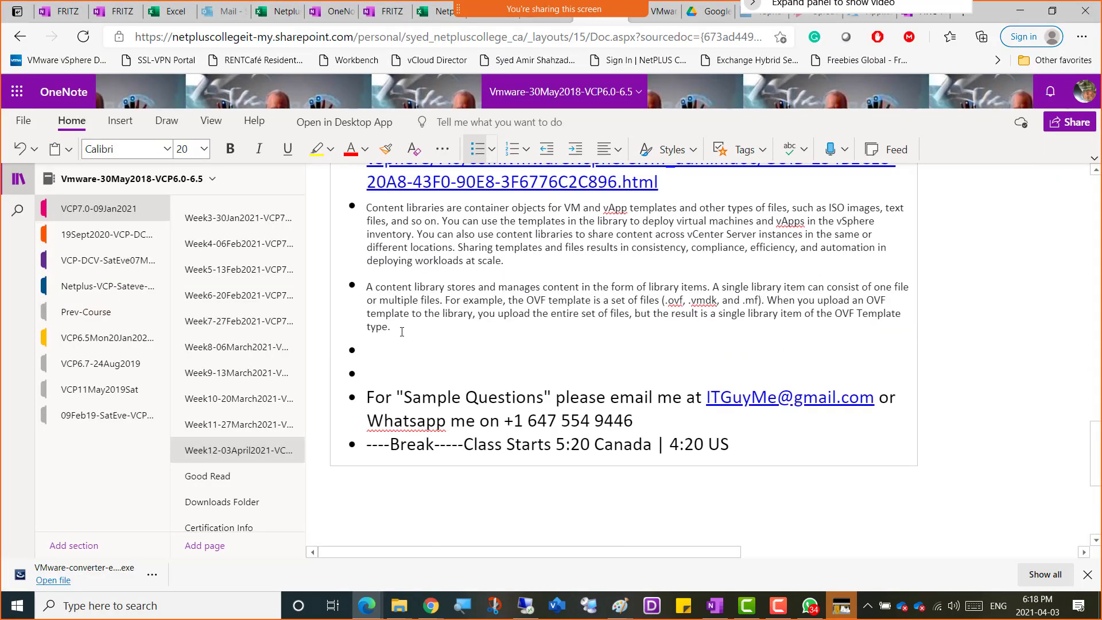
key("ctrl+v")
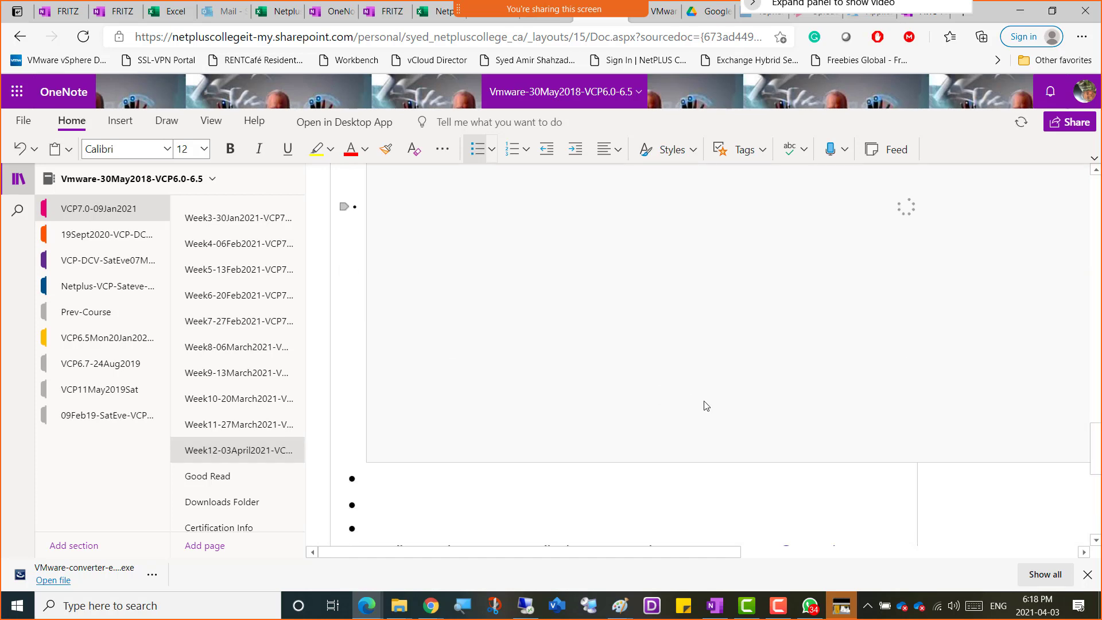
scroll(738, 441, "down", 5)
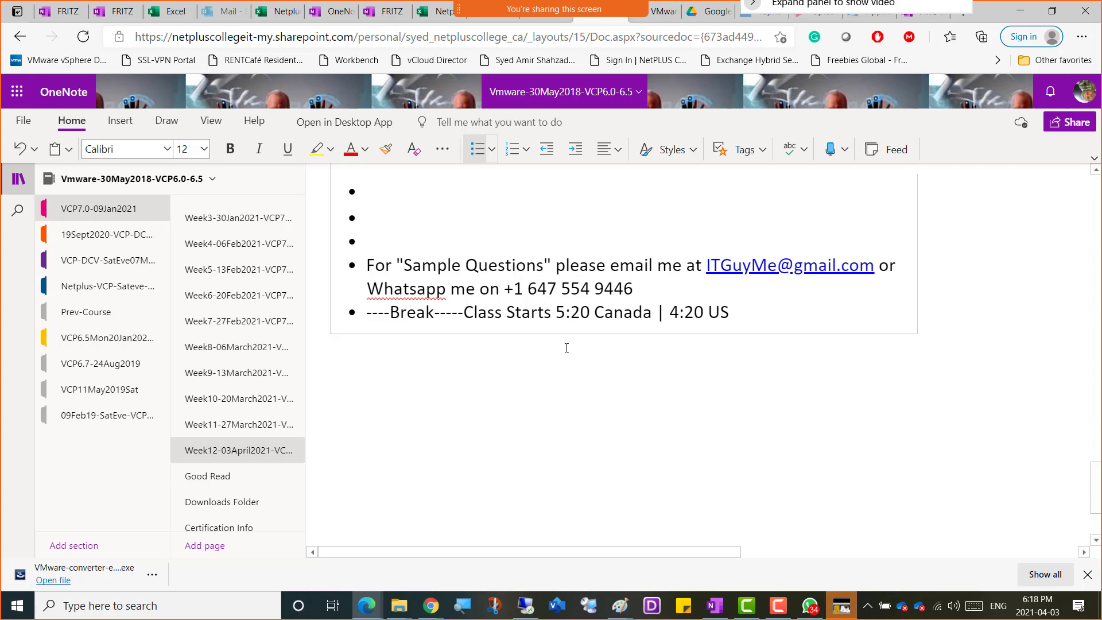
Switch to the remote desktop session and check the conversion task's progress in VMware vCenter Converter Standalone on Win01.
key("alt+Tab")
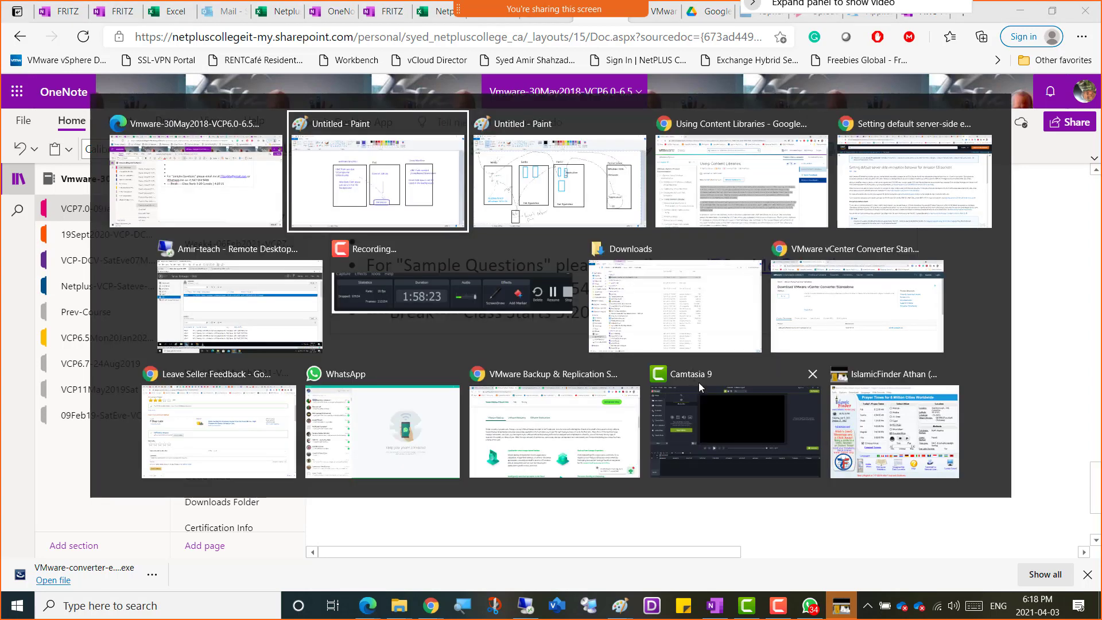
key("alt+Tab")
key("alt+Tab")
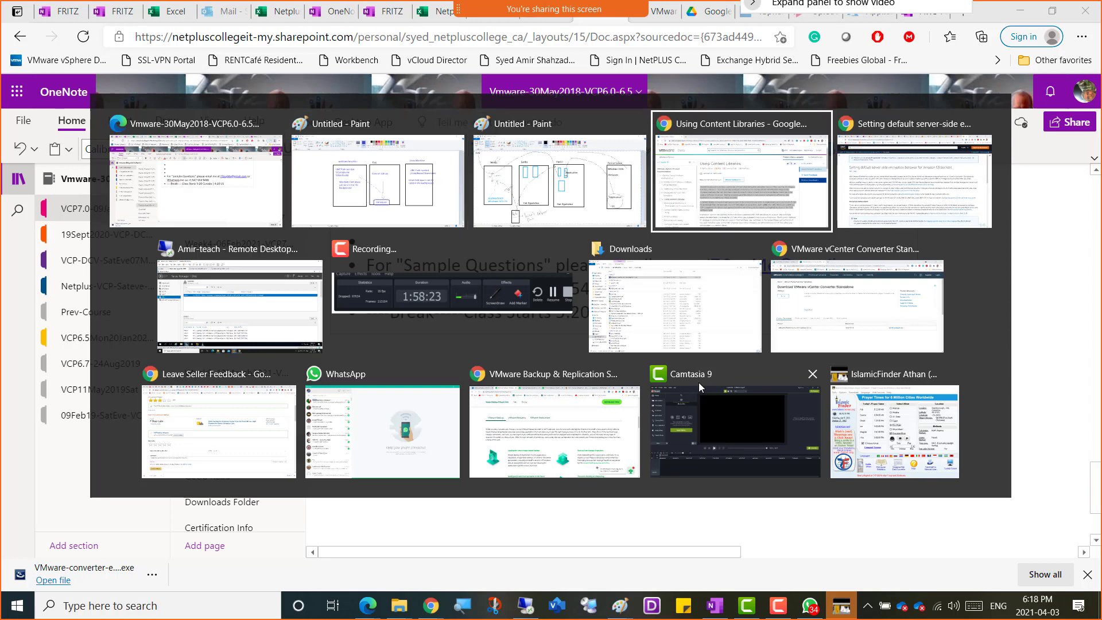
key("alt+Tab")
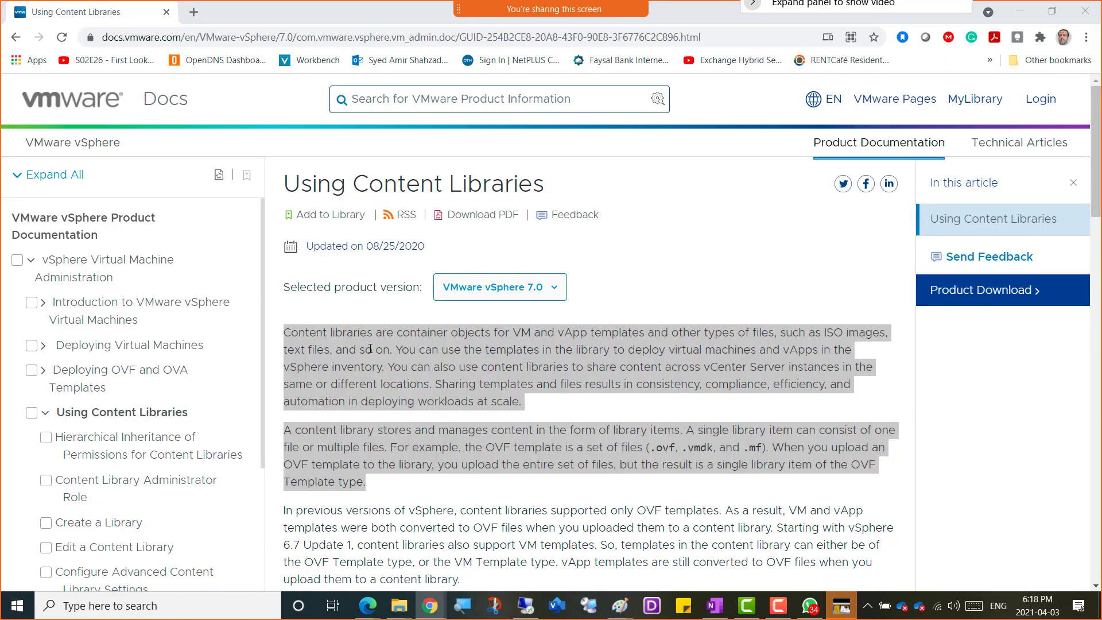
key("alt+Tab")
key("alt+Tab")
key("alt+Tab")
key("alt+Tab")
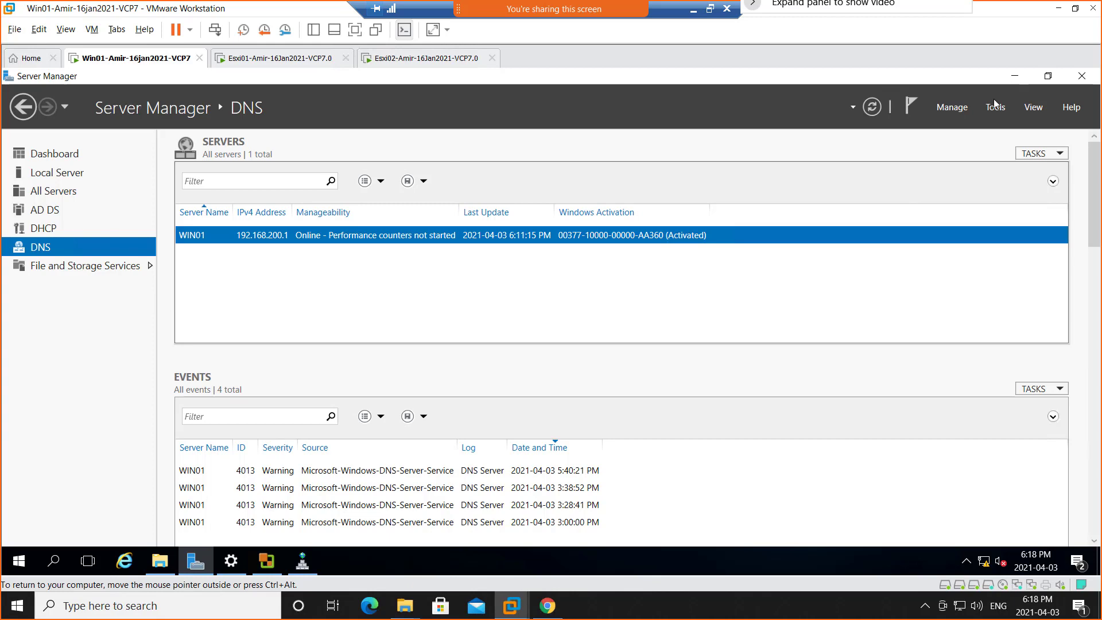
left_click(271, 568)
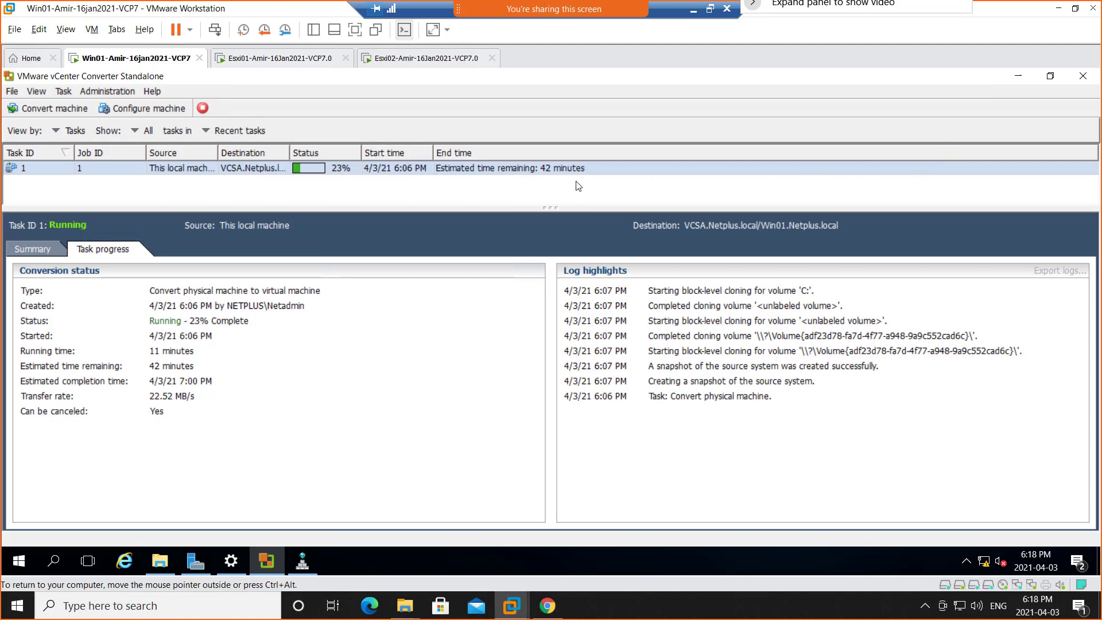
left_click(1018, 77)
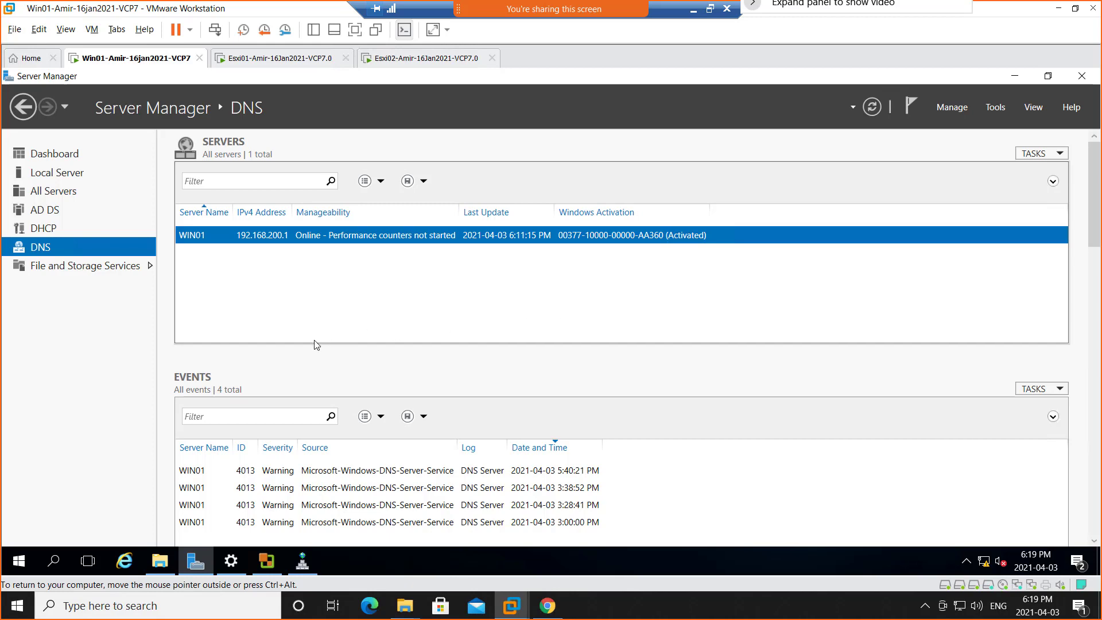
Minimize Server Manager and open the vCenter login page at vcsa.netplus.local in Google Chrome on Win01.
left_click(1015, 76)
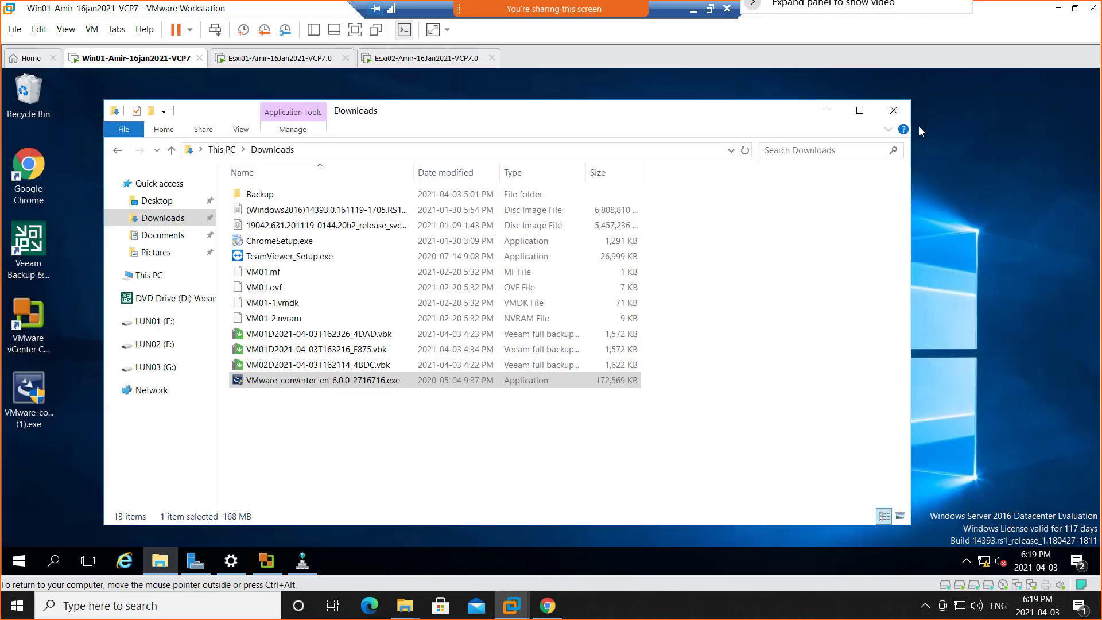
left_click(33, 179)
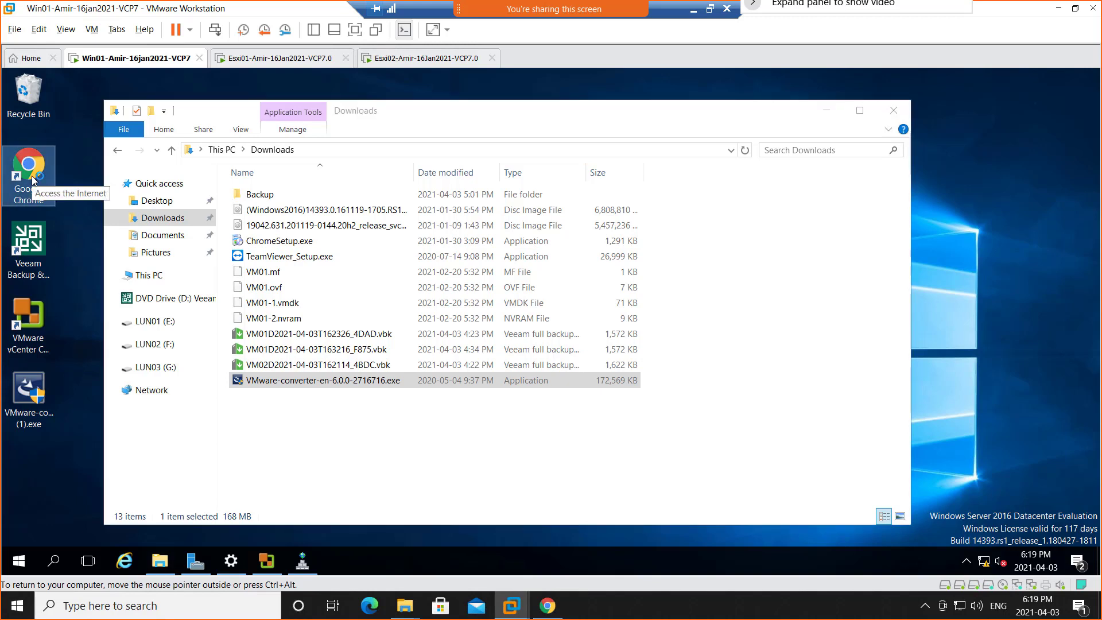
double_click(33, 179)
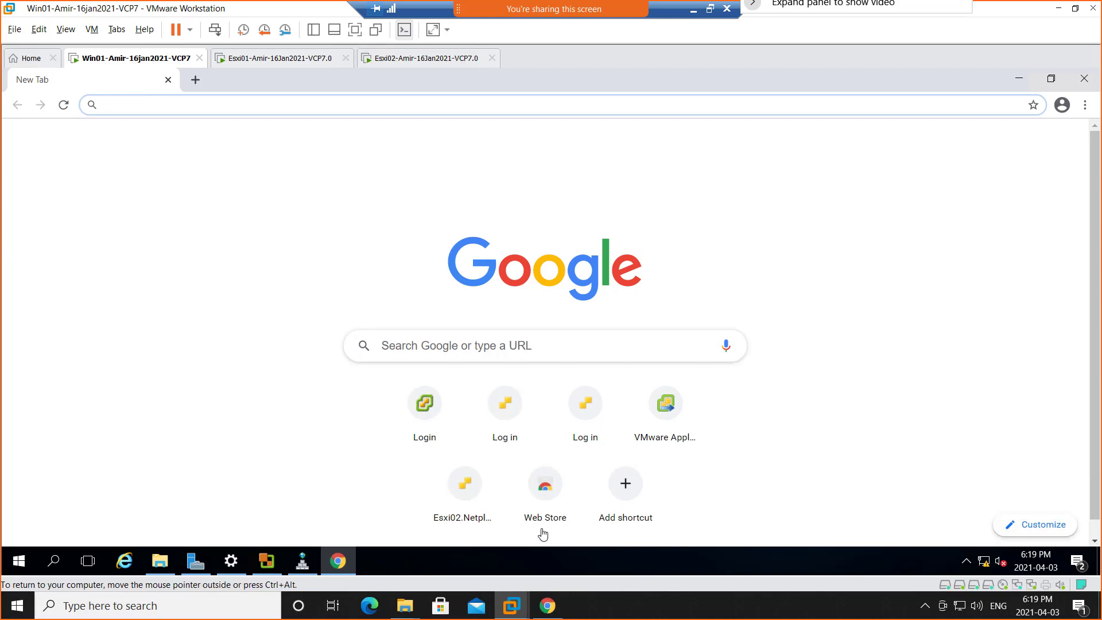
left_click(425, 409)
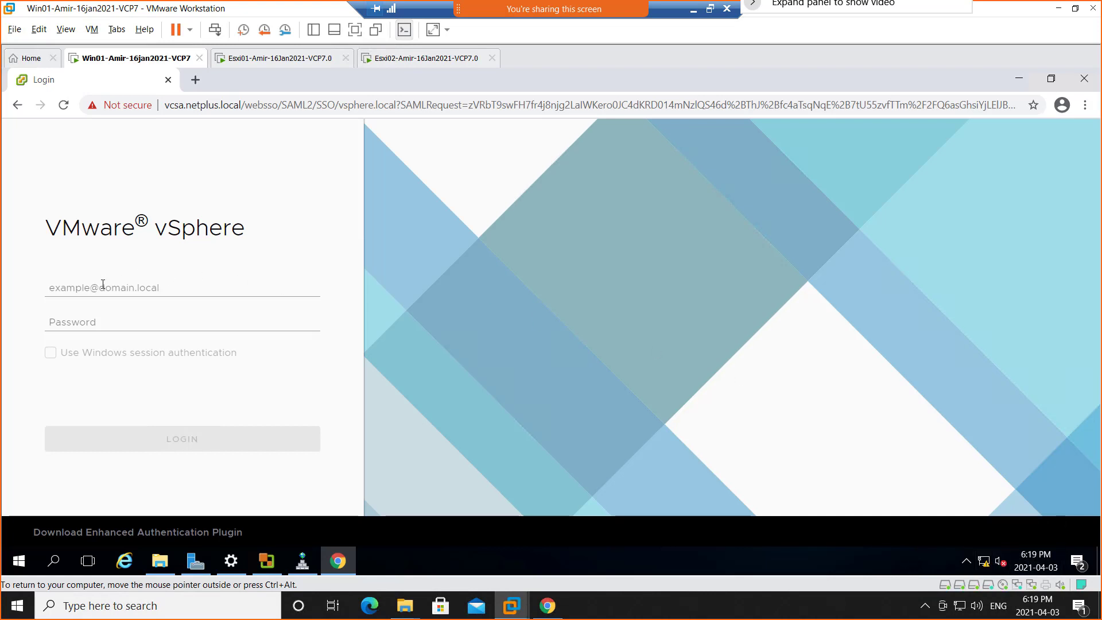
Log in to VMware vSphere with the vsphere.local administrator account by entering its username and the account password.
left_click(102, 284)
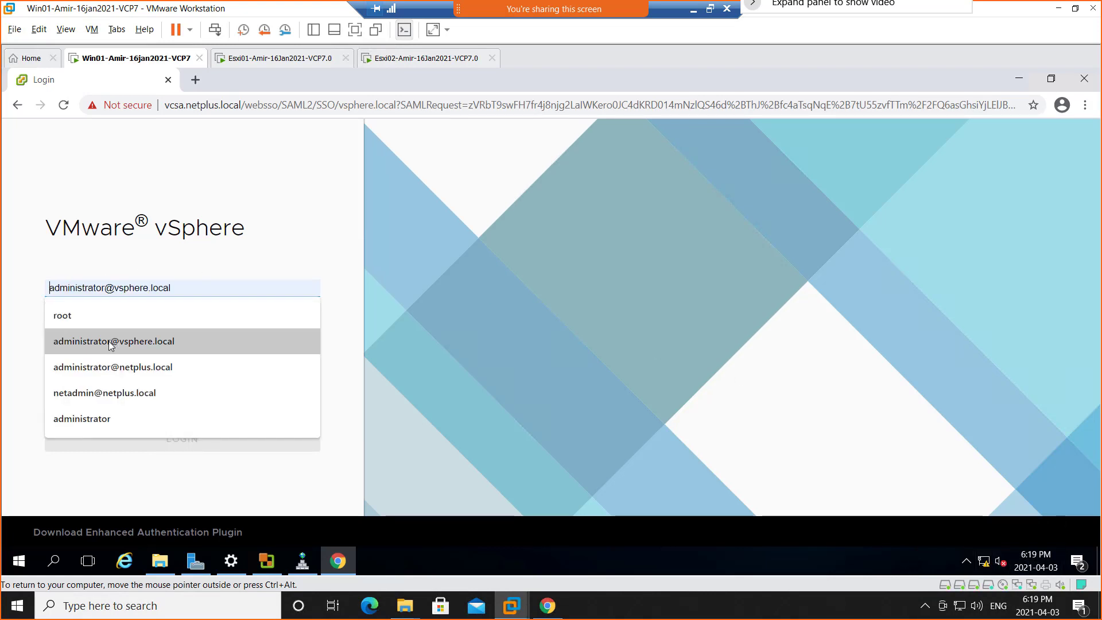
left_click(112, 343)
left_click(123, 322)
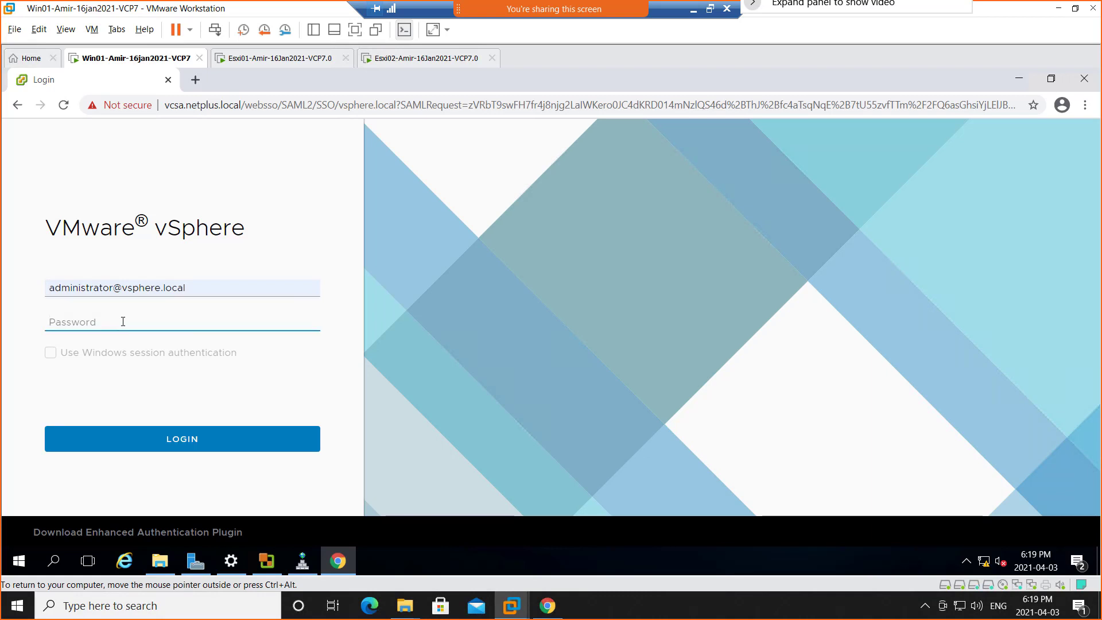
type("•••••••")
key("Return")
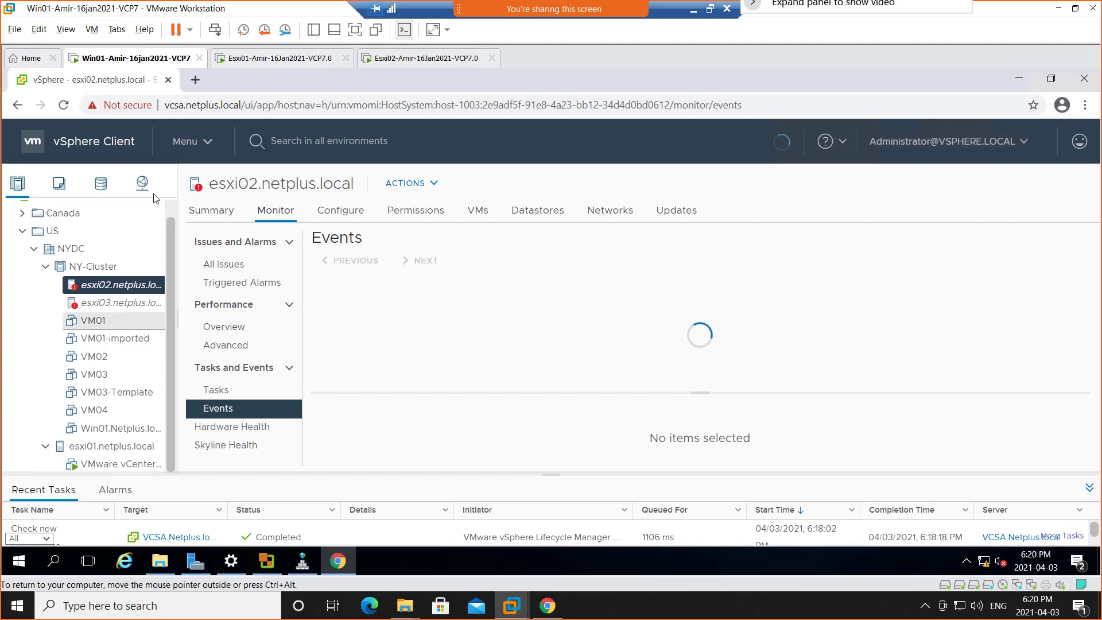
Display the Win01 virtual machine in full screen and refit the maximized vSphere Client browser window to it.
left_click(357, 35)
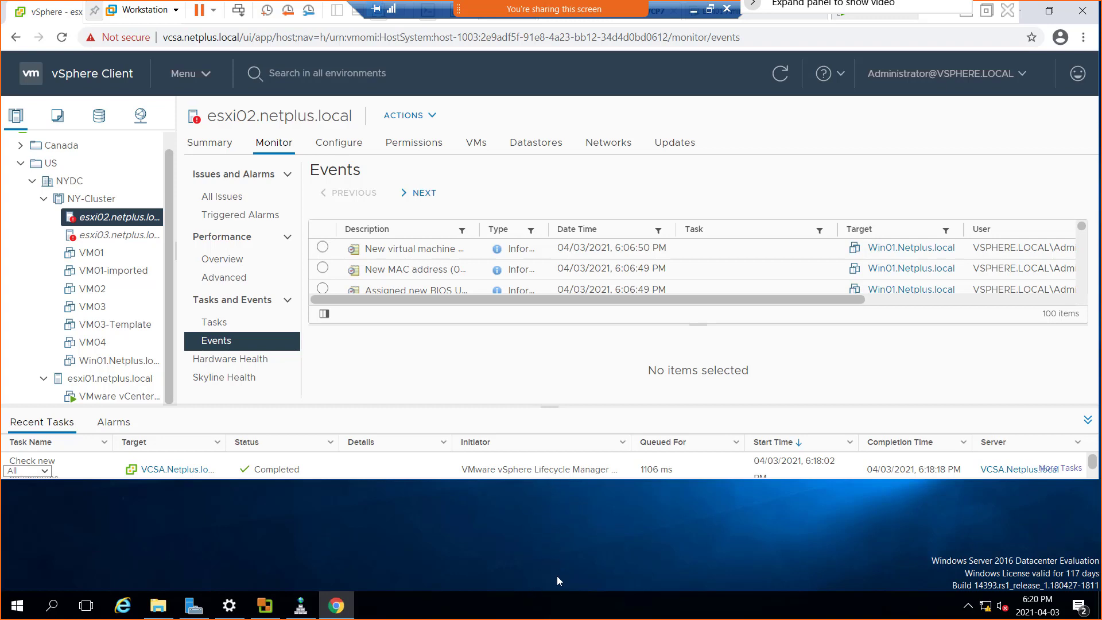
left_click(1048, 14)
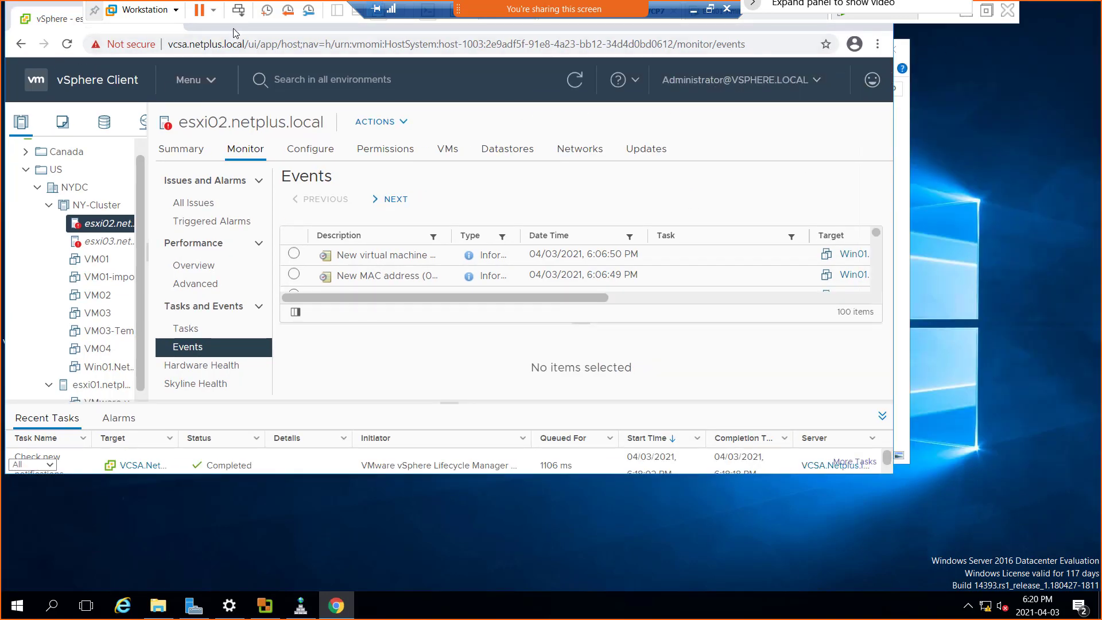
double_click(339, 28)
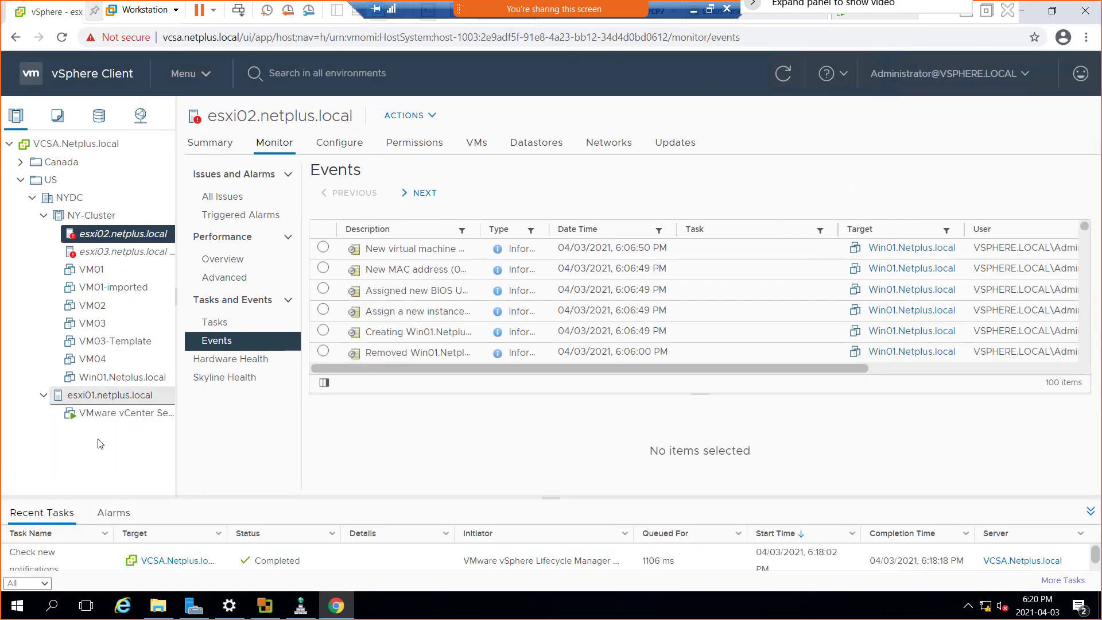
Go to the vSphere Client home page and open Content Libraries.
left_click(207, 80)
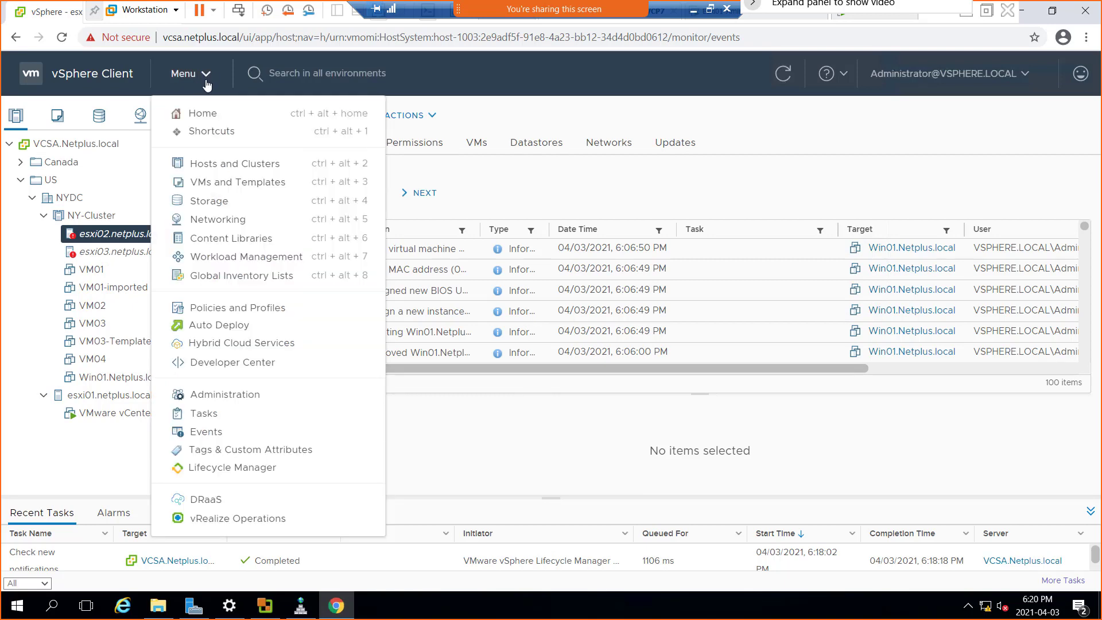
left_click(210, 116)
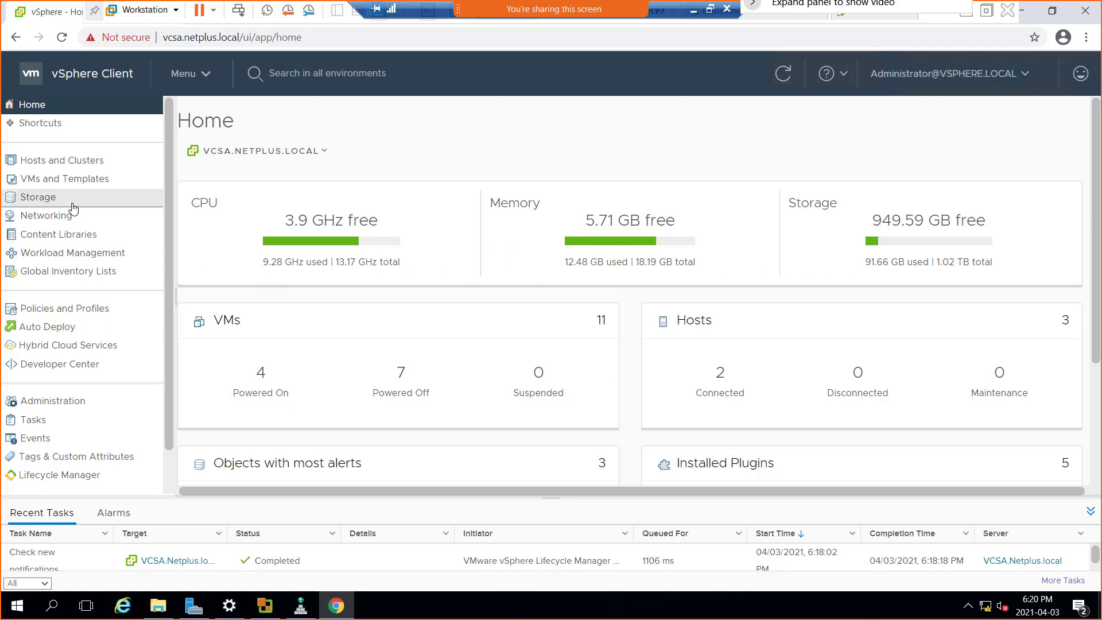
left_click(67, 241)
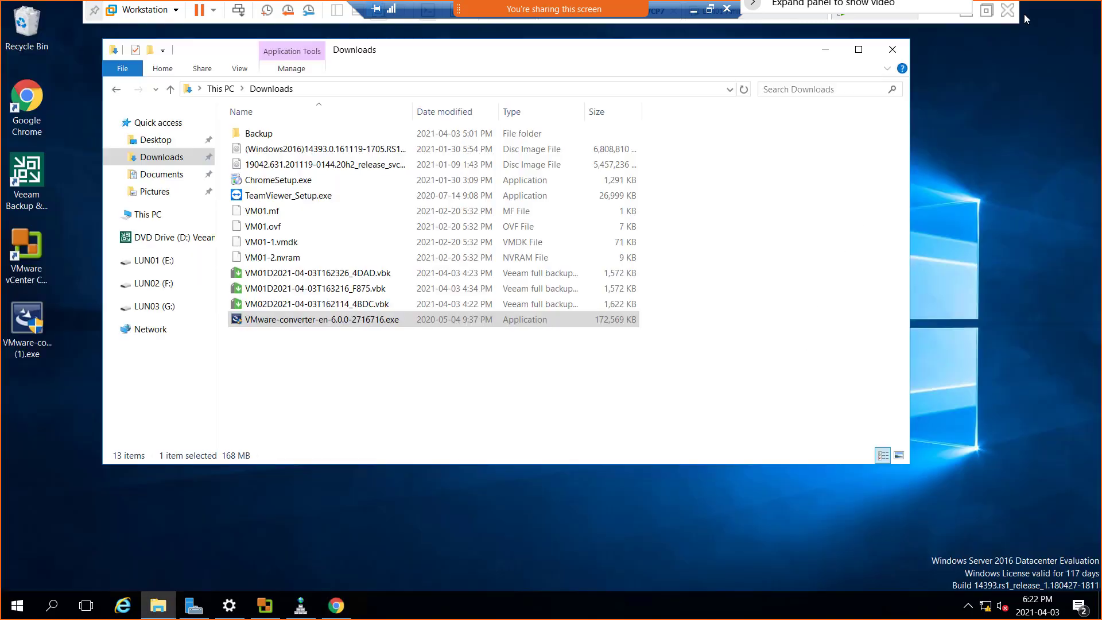
Check the running physical-to-virtual conversion in VMware vCenter Converter Standalone and return to the Content Libraries page in Chrome.
left_click(1027, 15)
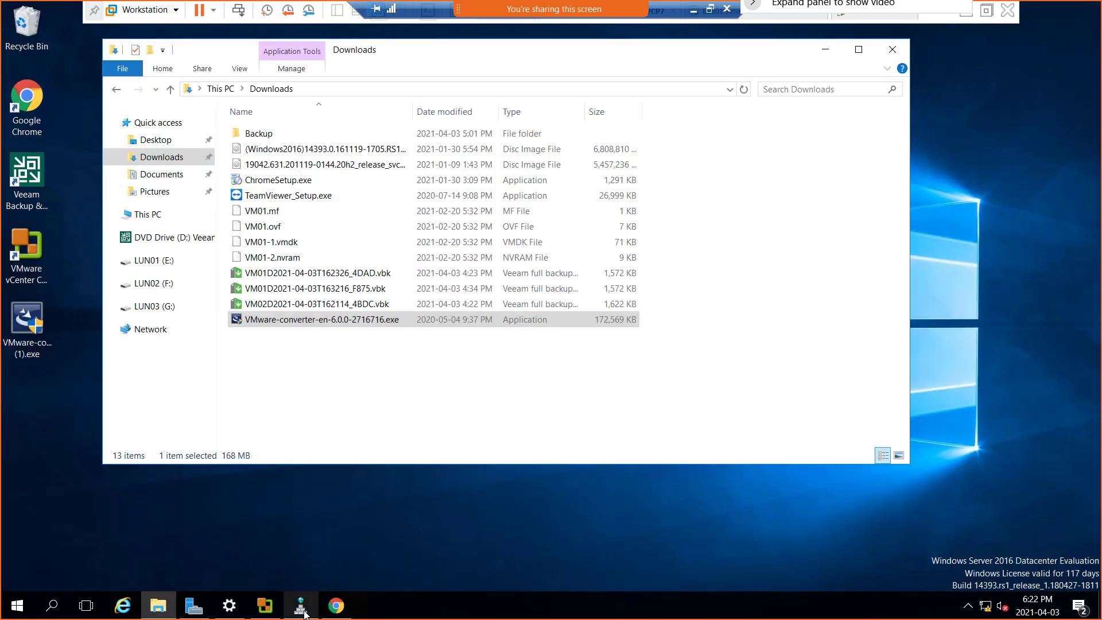
mouse_move(267, 613)
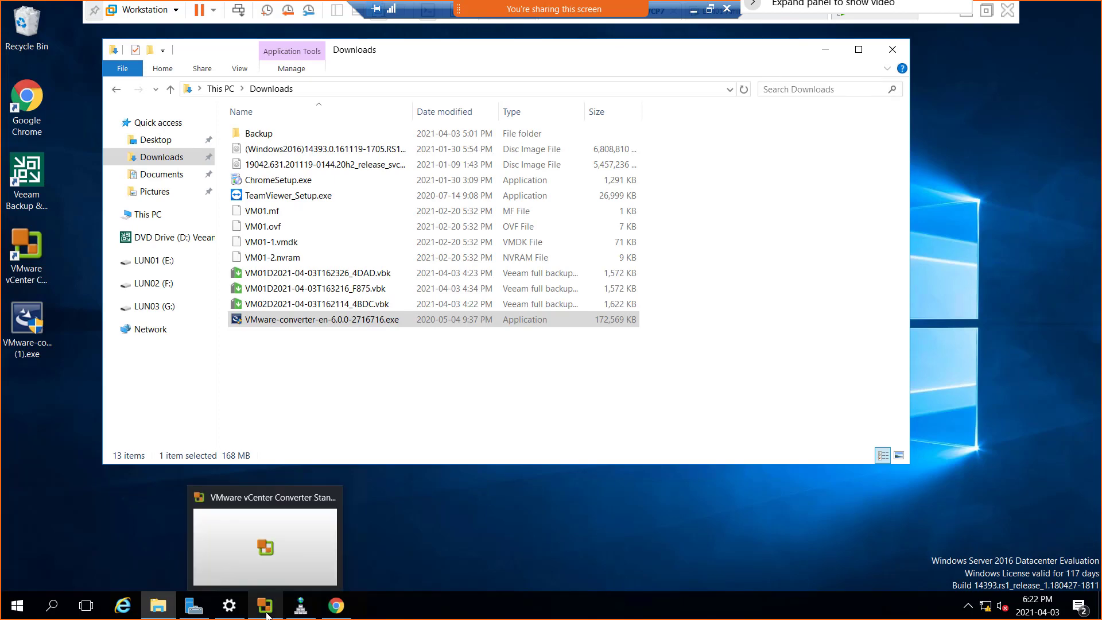
left_click(267, 557)
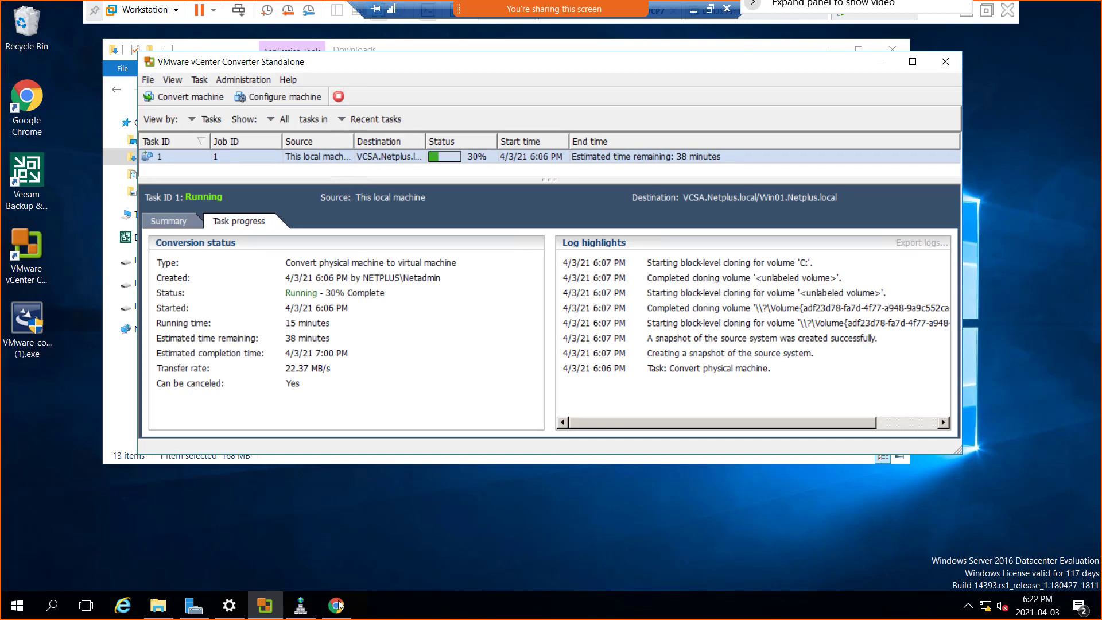
mouse_move(337, 607)
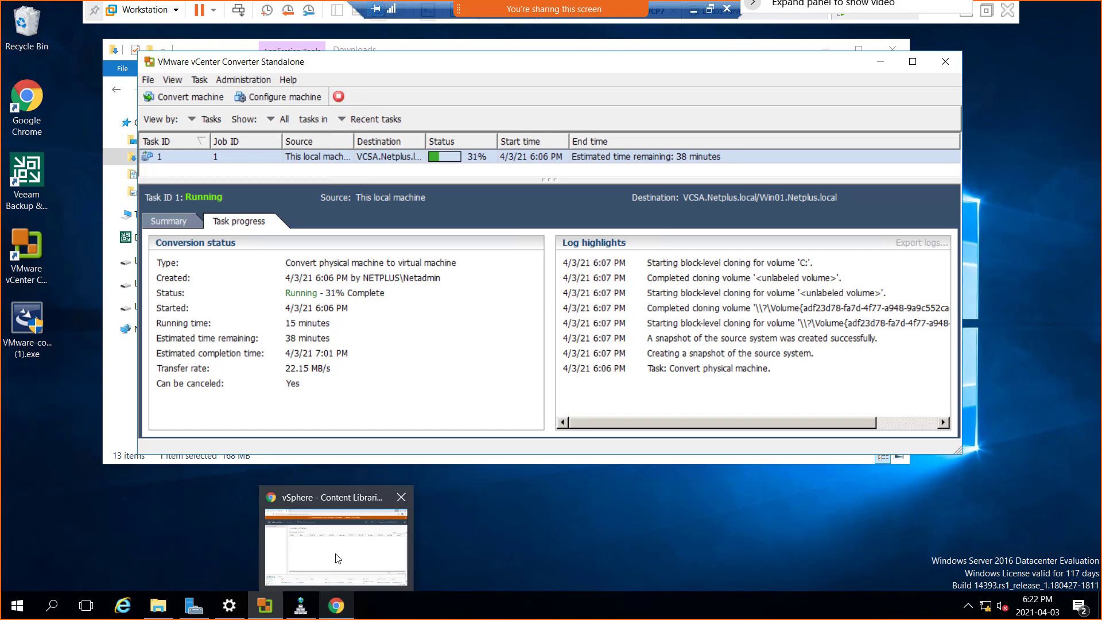
left_click(339, 558)
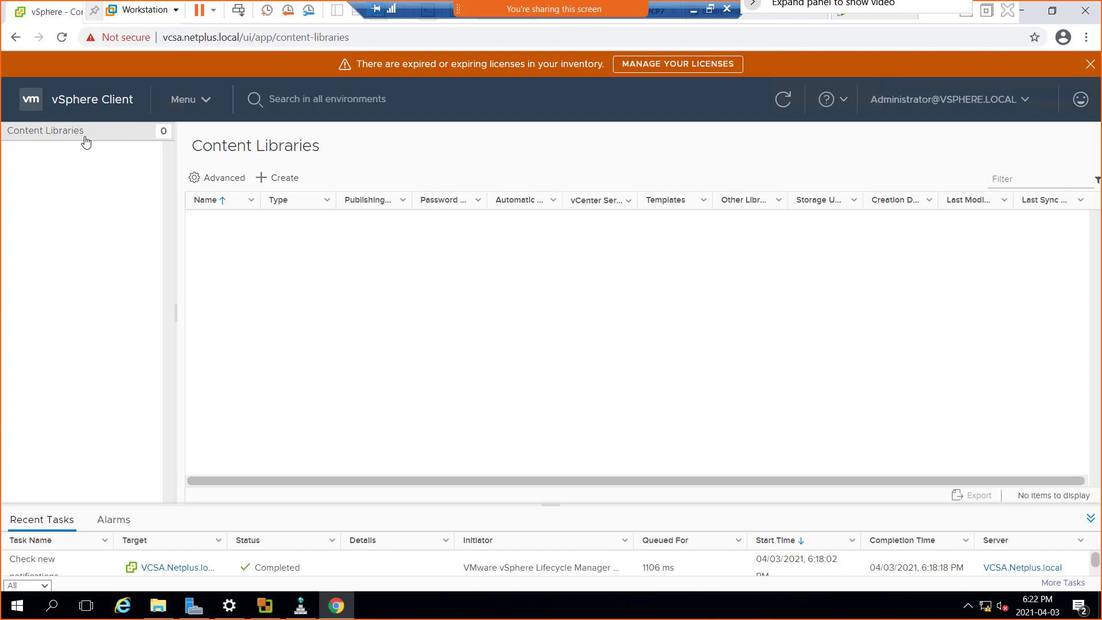
Start a new content library named Test-ContentLibrary with the notes Test-ContentLibrary on vCenter Server VCSA.Netplus.local.
left_click(214, 181)
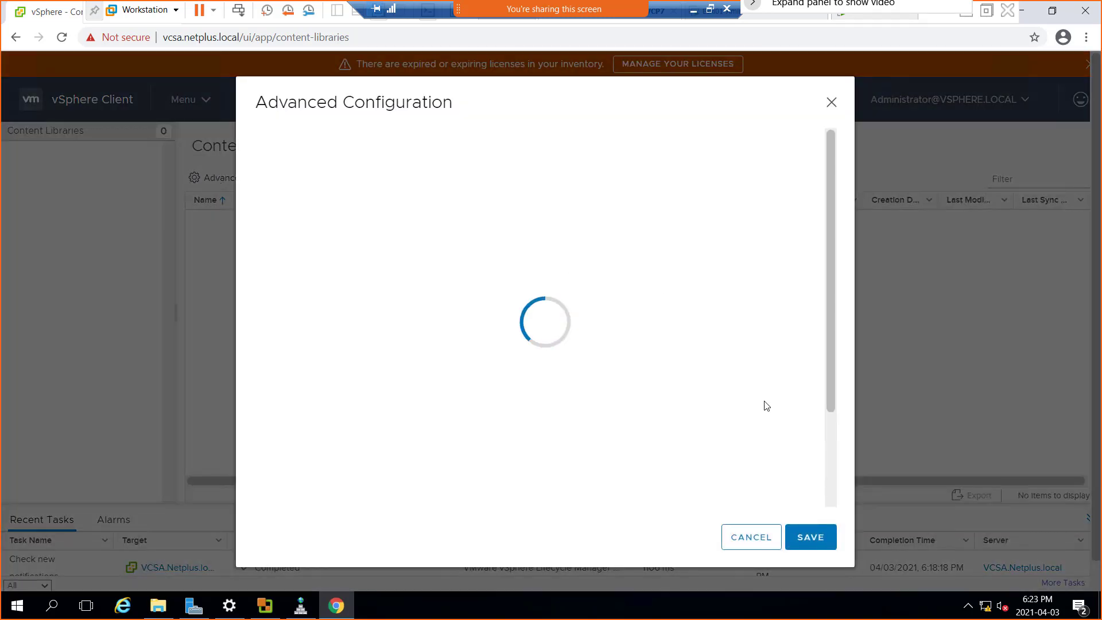
left_click(750, 543)
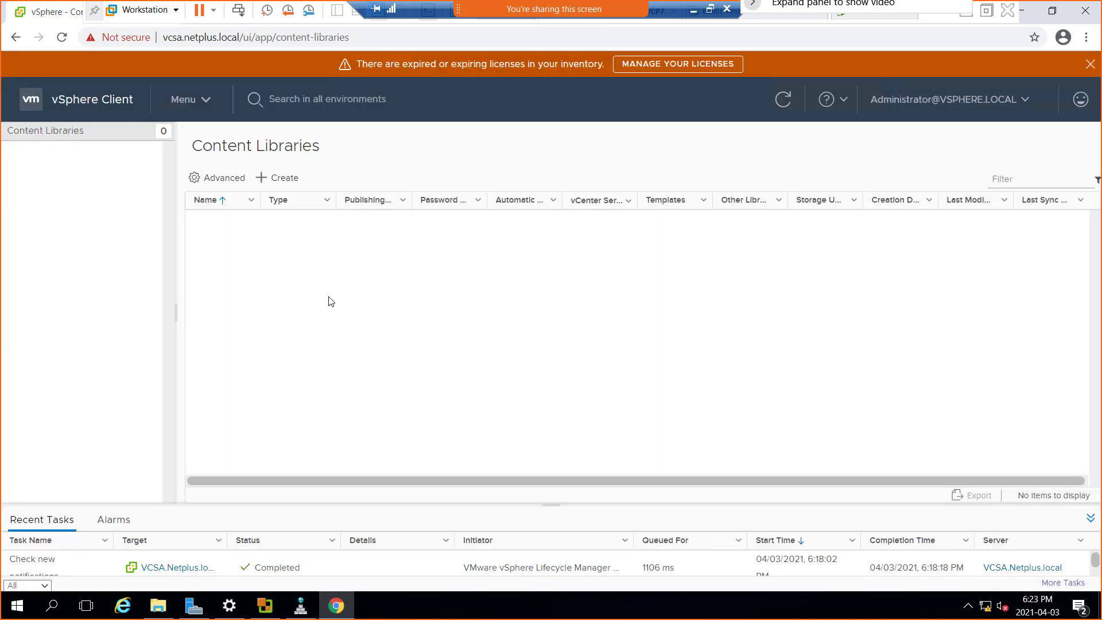
left_click(276, 178)
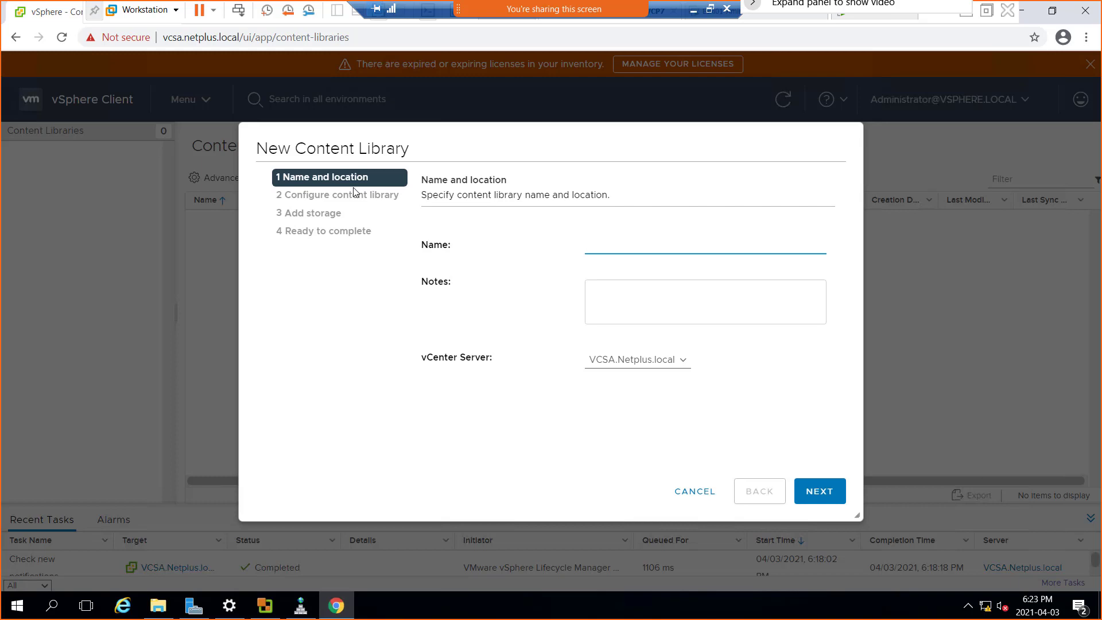
type("Test-ContentLibrary")
key("ctrl+a")
key("ctrl+c")
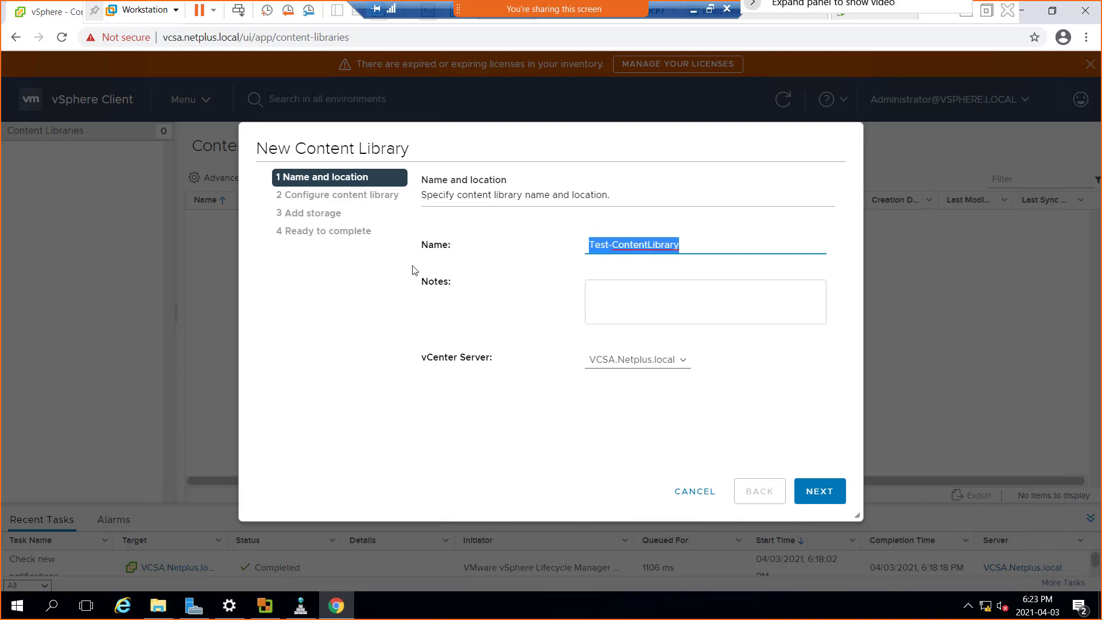
left_click(611, 299)
key("ctrl+v")
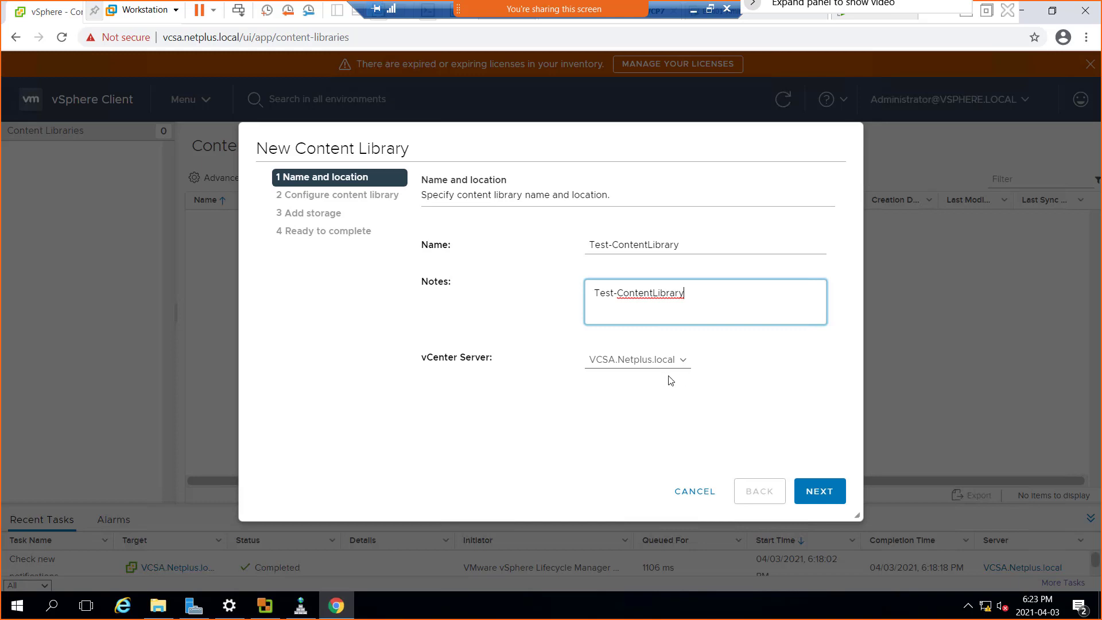
left_click(691, 368)
left_click(686, 374)
left_click(824, 497)
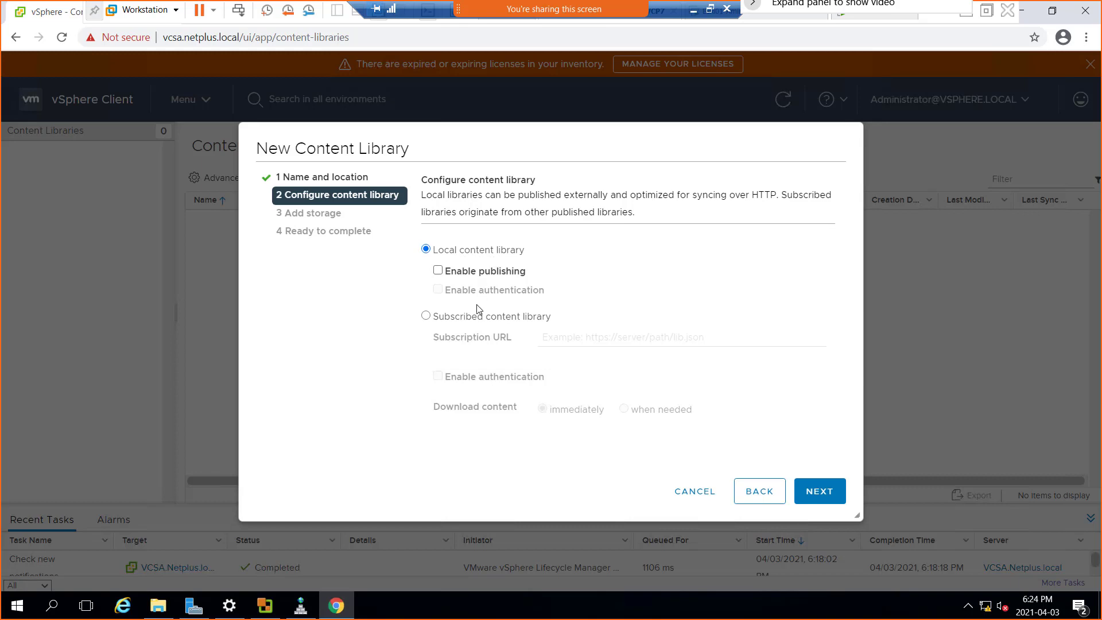
Try enabling publishing and authentication for the local content library, and turn both options off again.
left_click(462, 272)
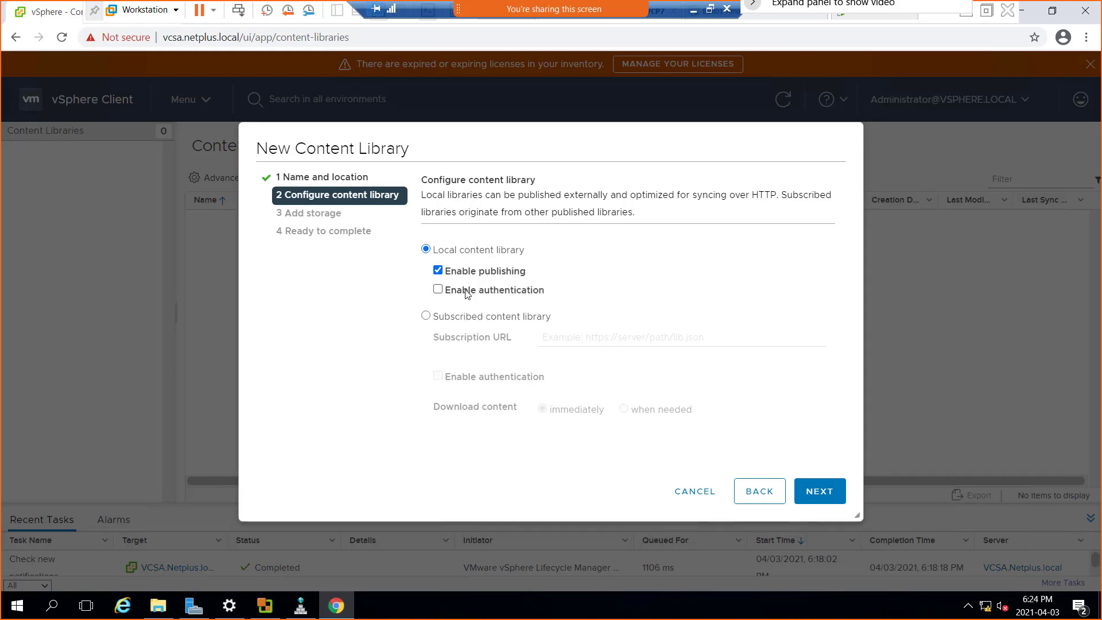
left_click(466, 291)
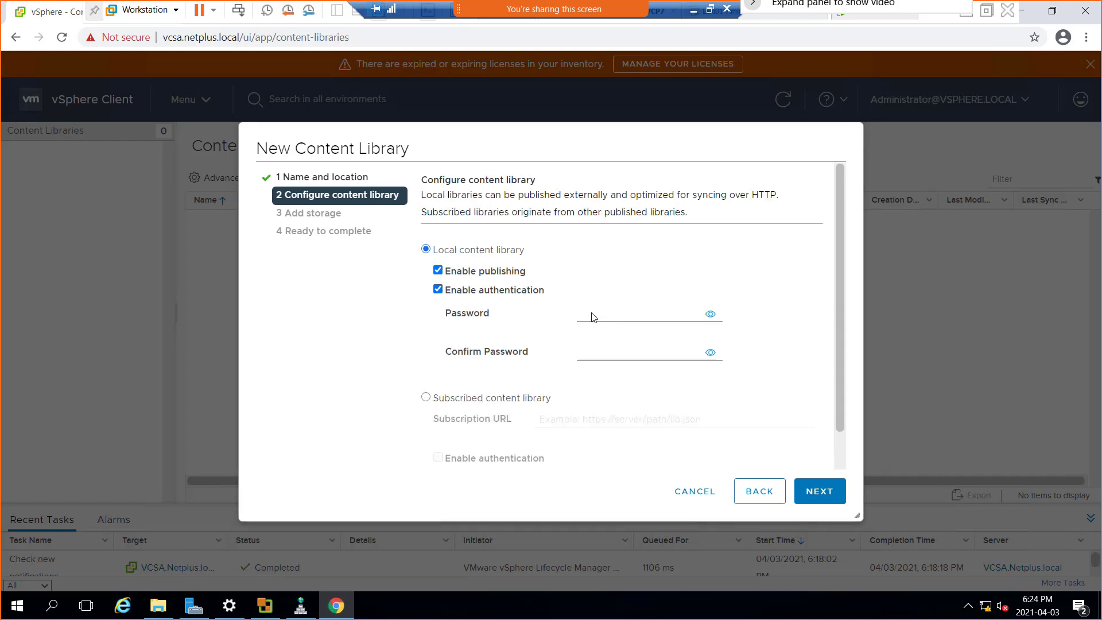
double_click(440, 290)
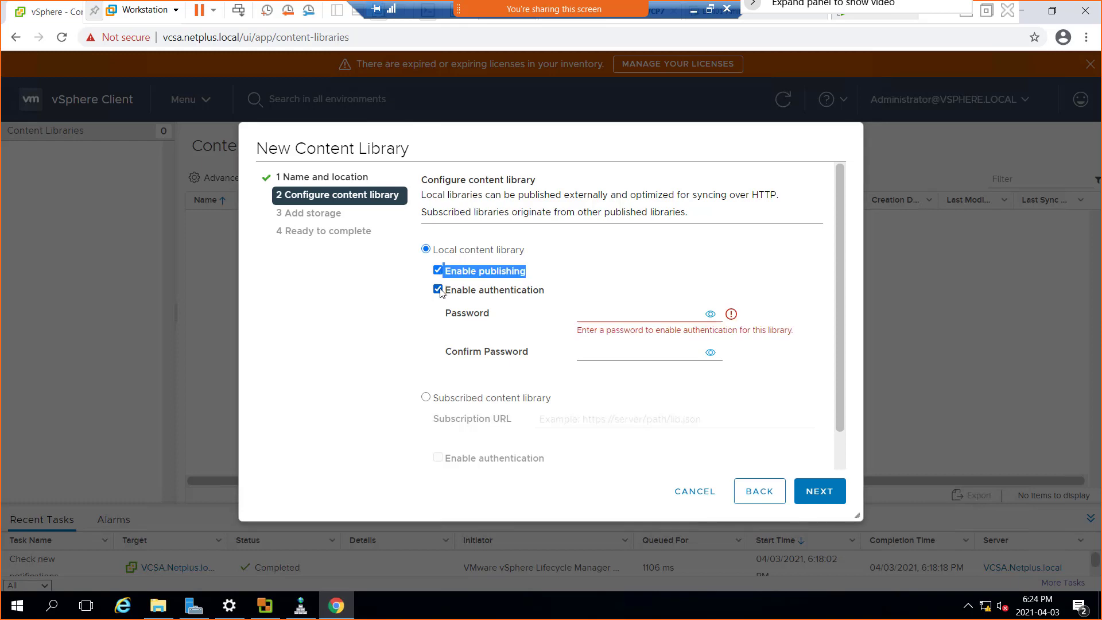
left_click(439, 290)
left_click(439, 271)
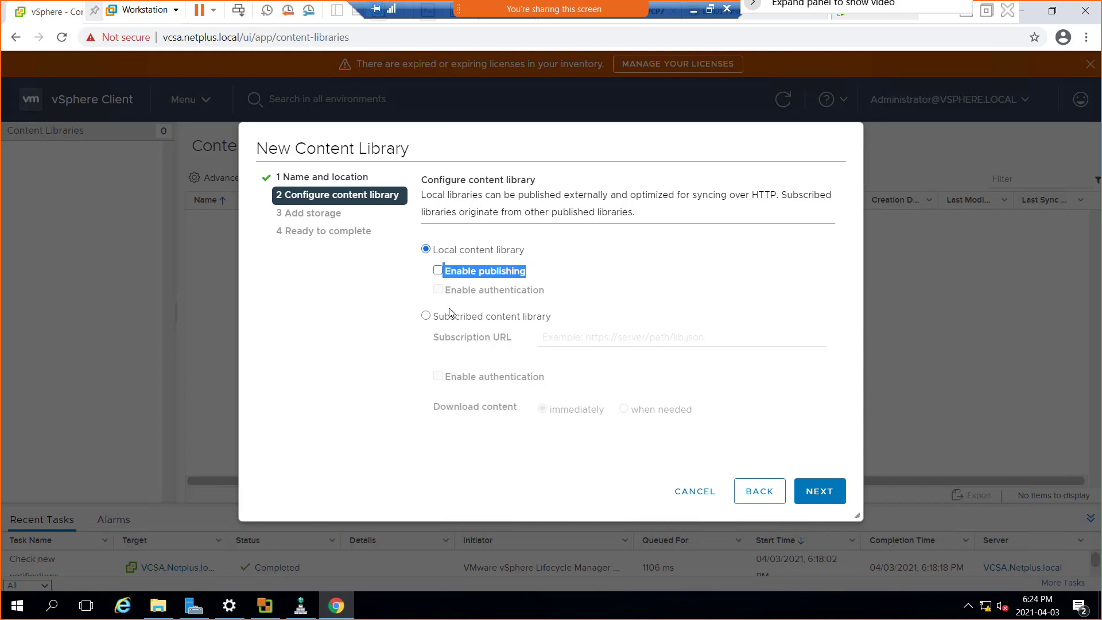
Keep the local content library type, choose W1DS1LUN1 as its storage and finish creating the library.
left_click(503, 257)
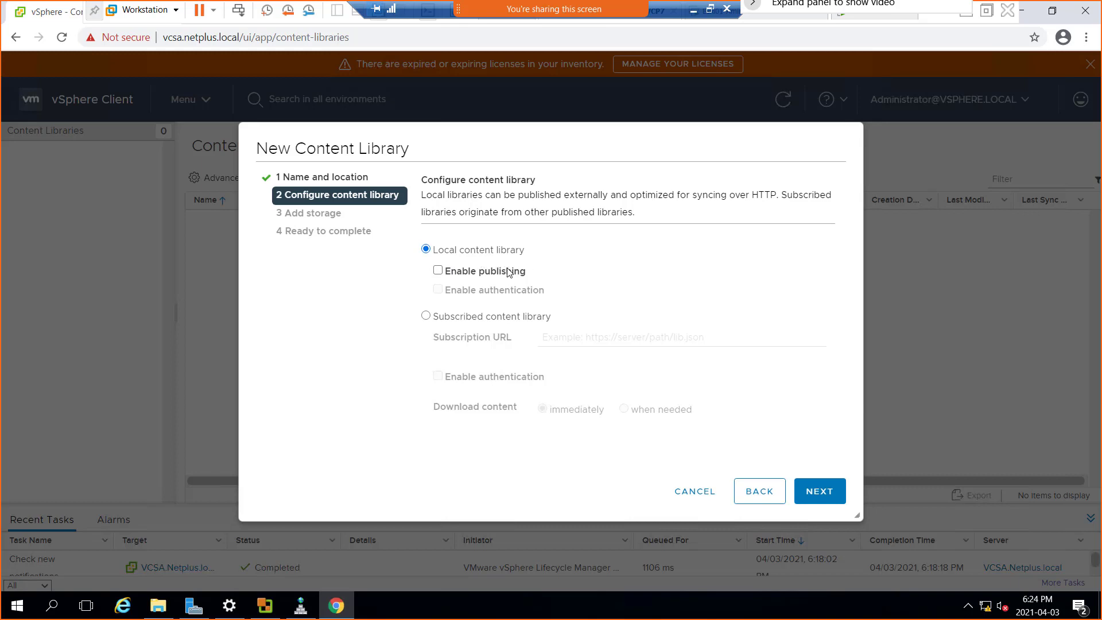
left_click(815, 491)
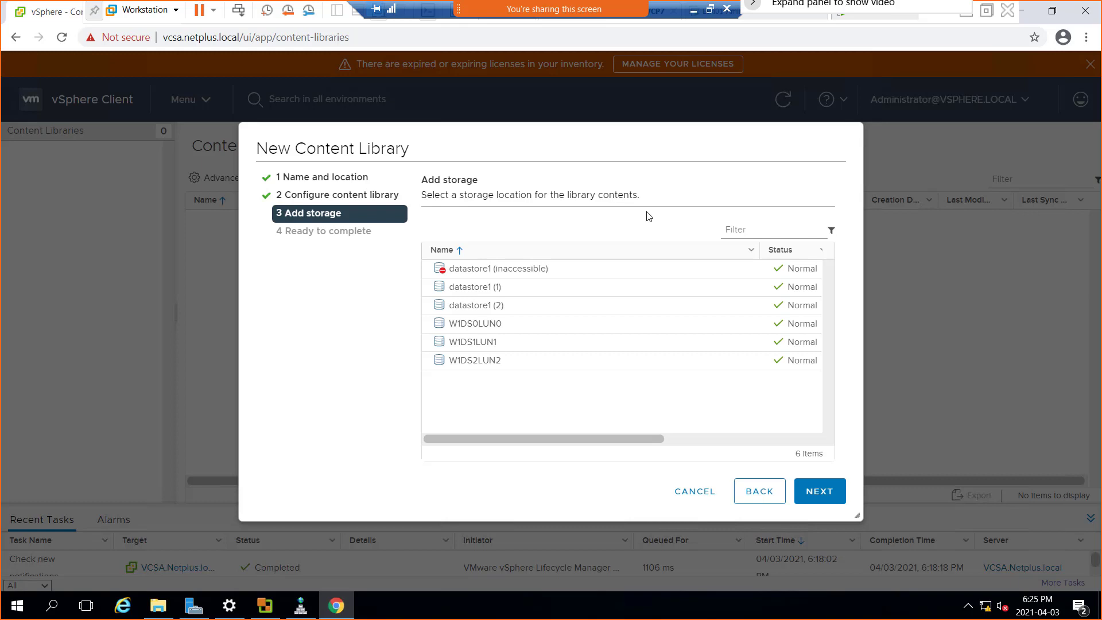
left_click(505, 289)
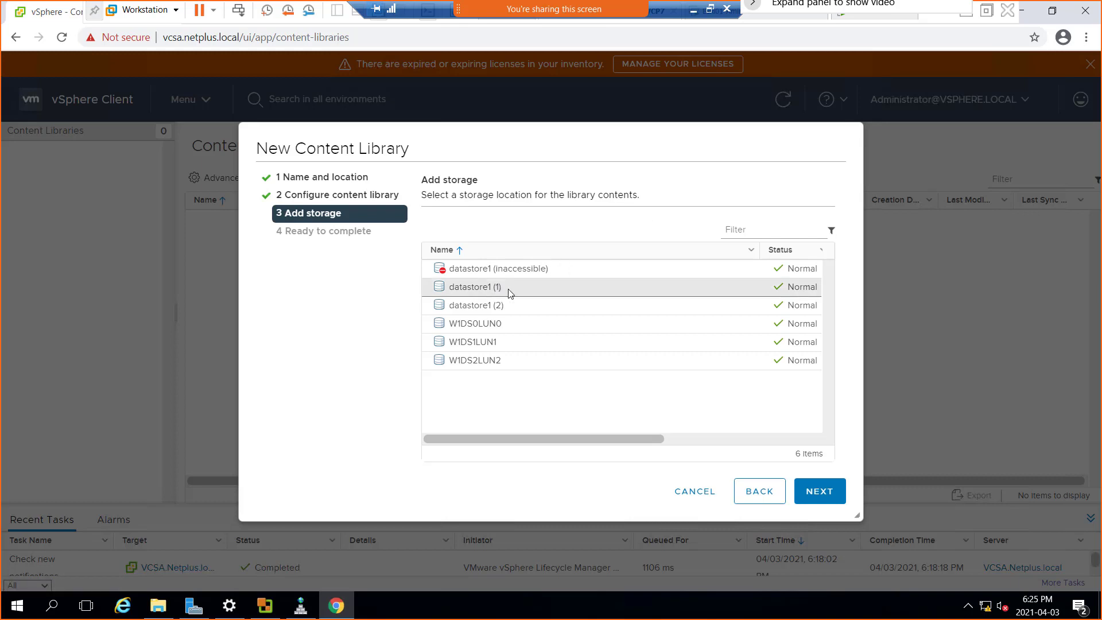
left_click(476, 328)
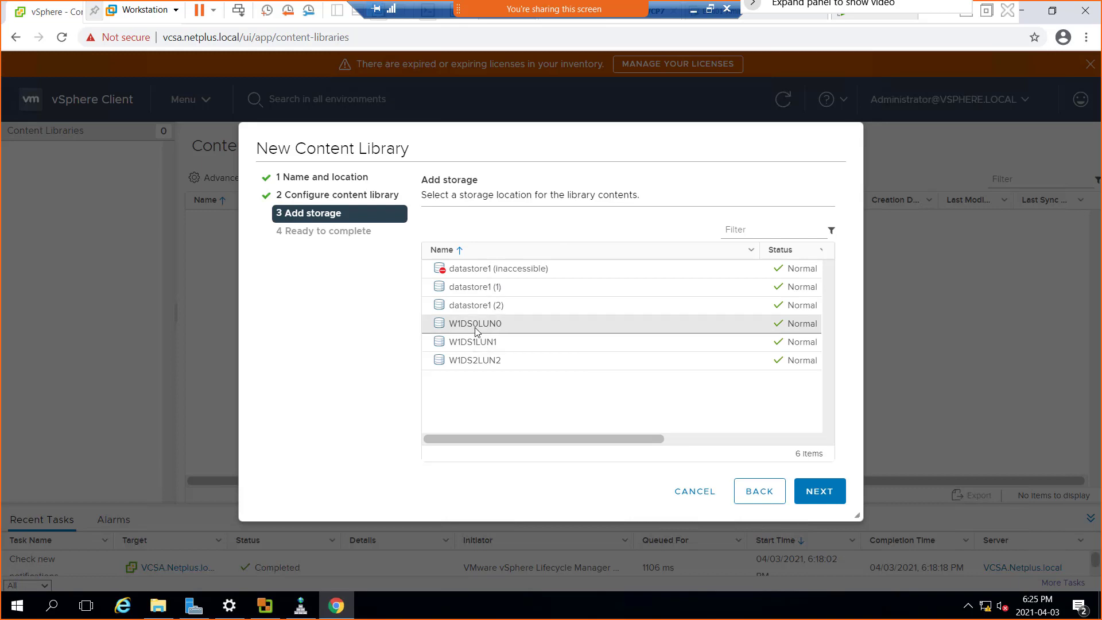
left_click(487, 343)
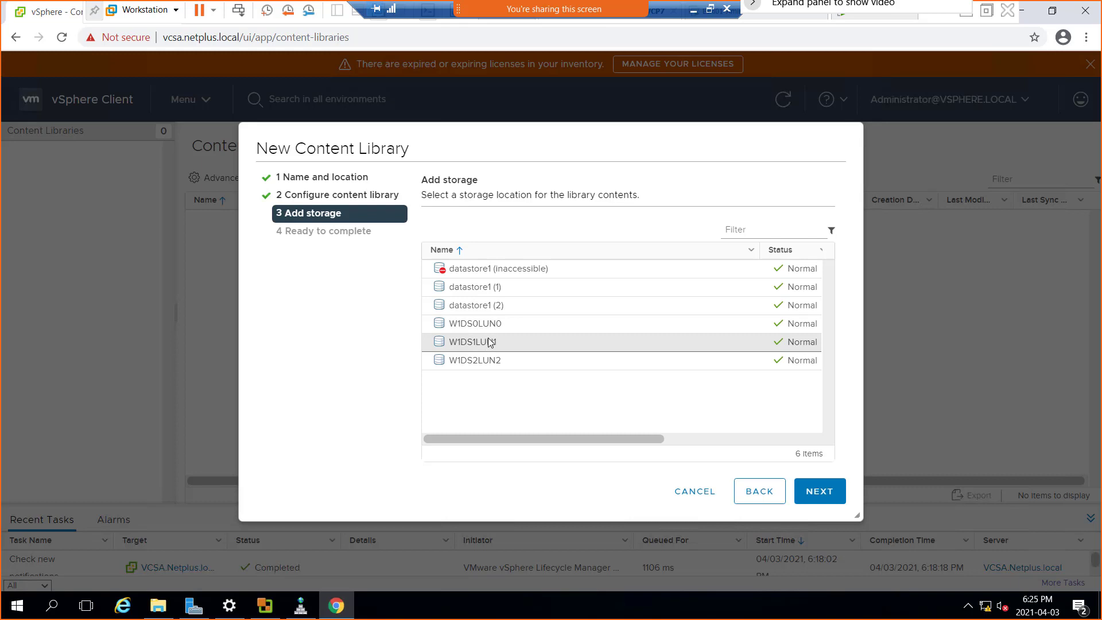
left_click(489, 342)
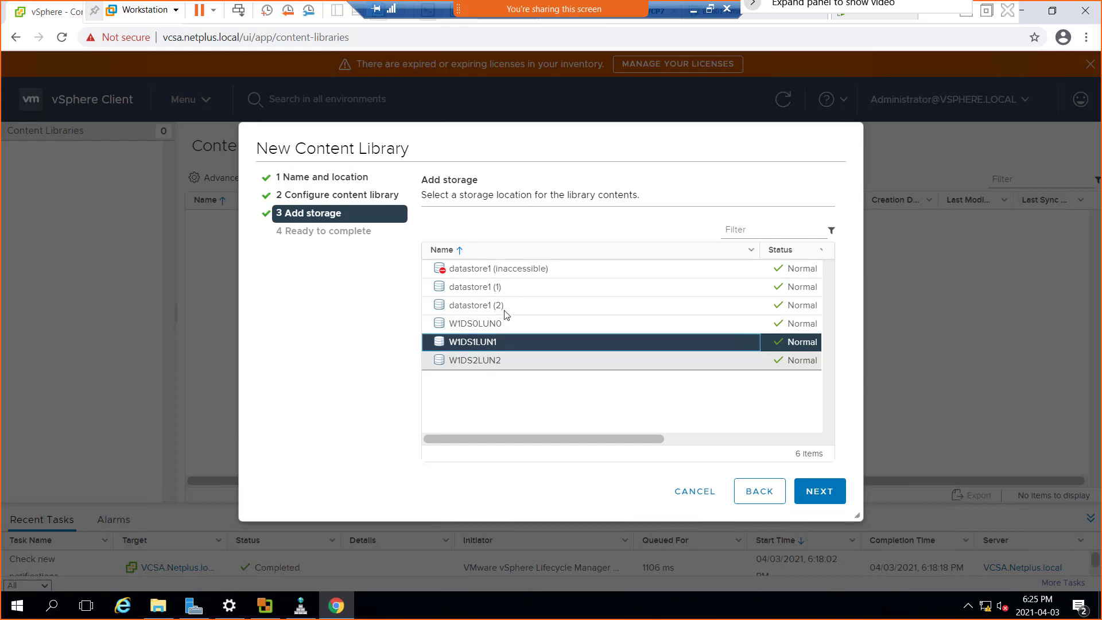
left_click(826, 492)
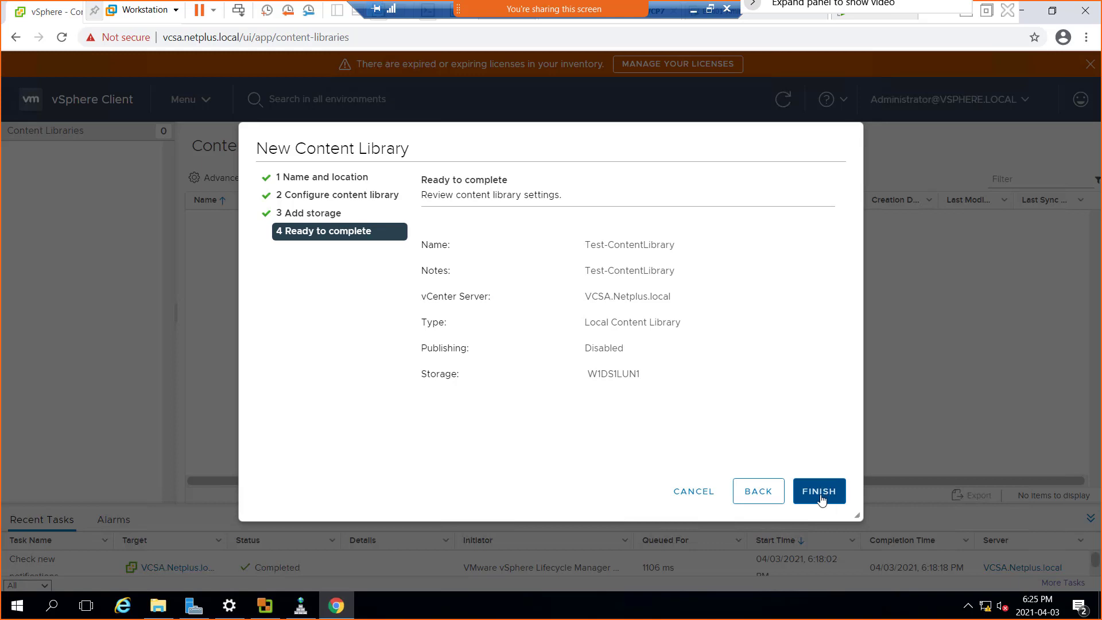
left_click(821, 492)
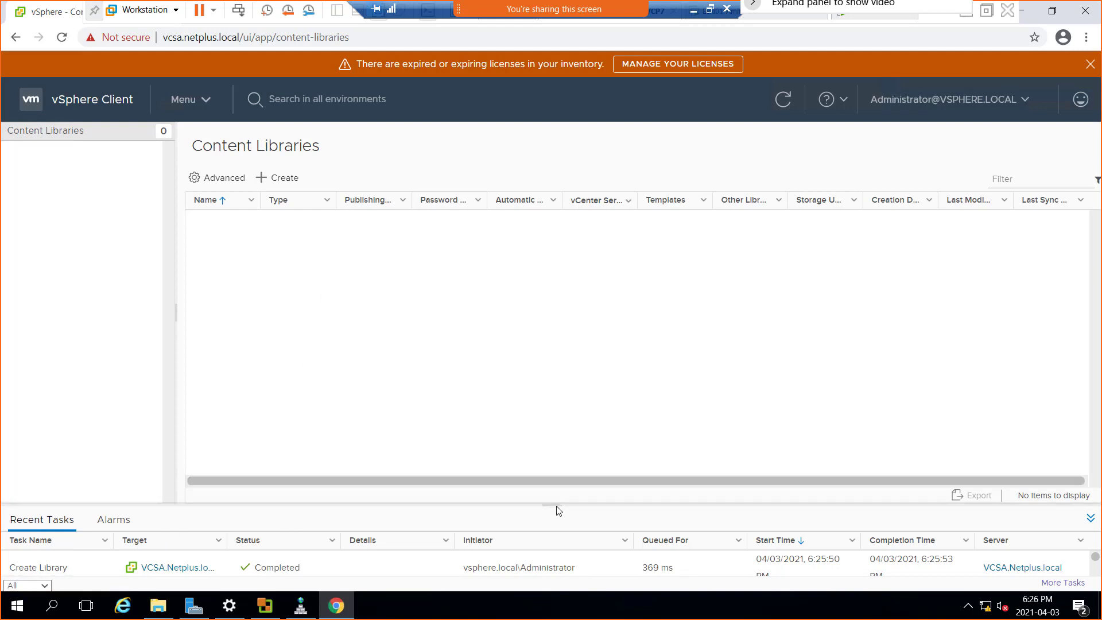
Refresh the content library list and widen its Name column, with more room given to the recent tasks.
left_click_drag(564, 501, 570, 446)
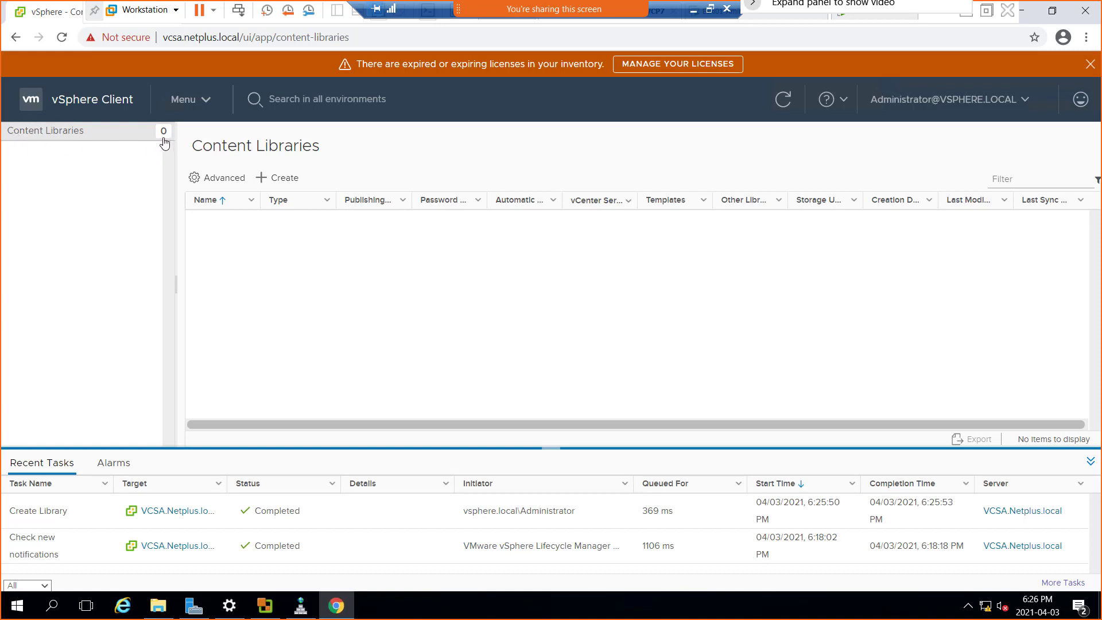
left_click(785, 109)
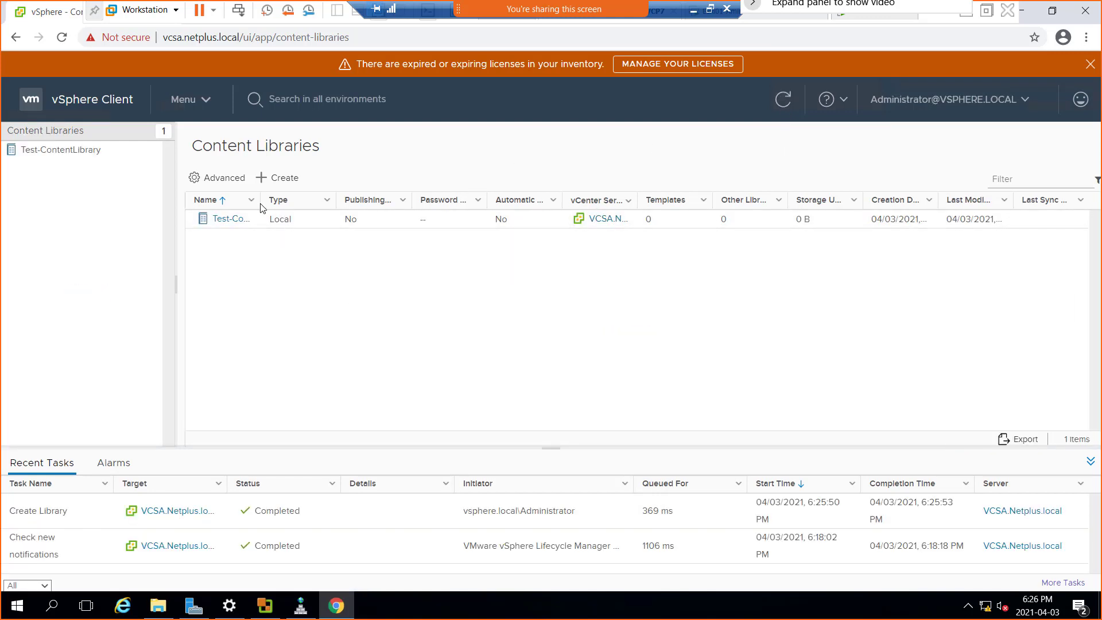
left_click_drag(260, 208, 326, 208)
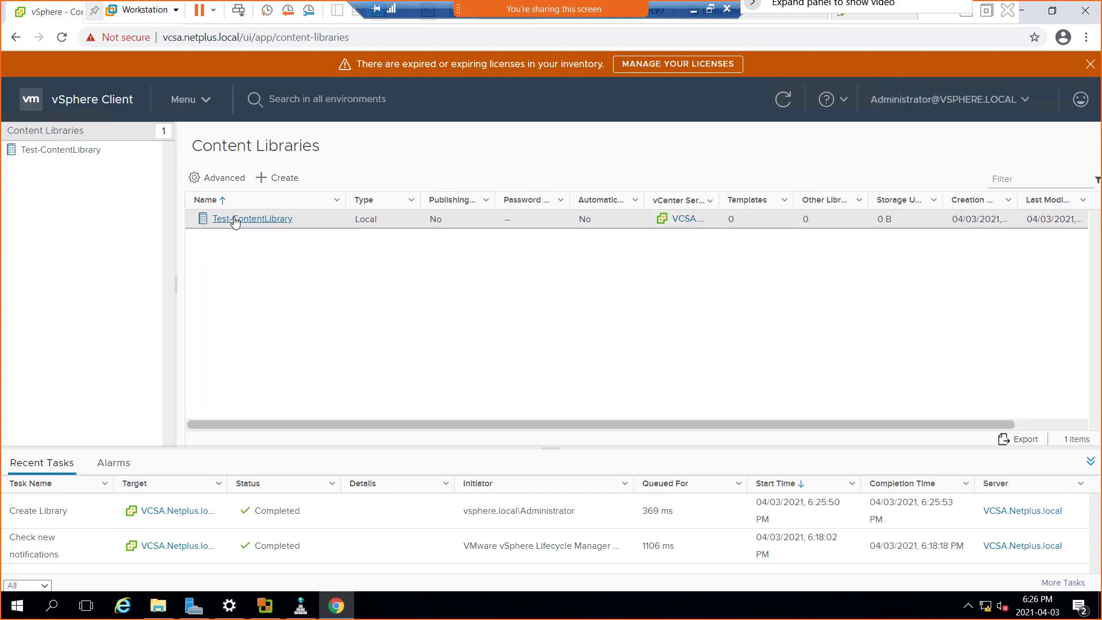
Open Test-ContentLibrary and show its Other Types items.
left_click(264, 222)
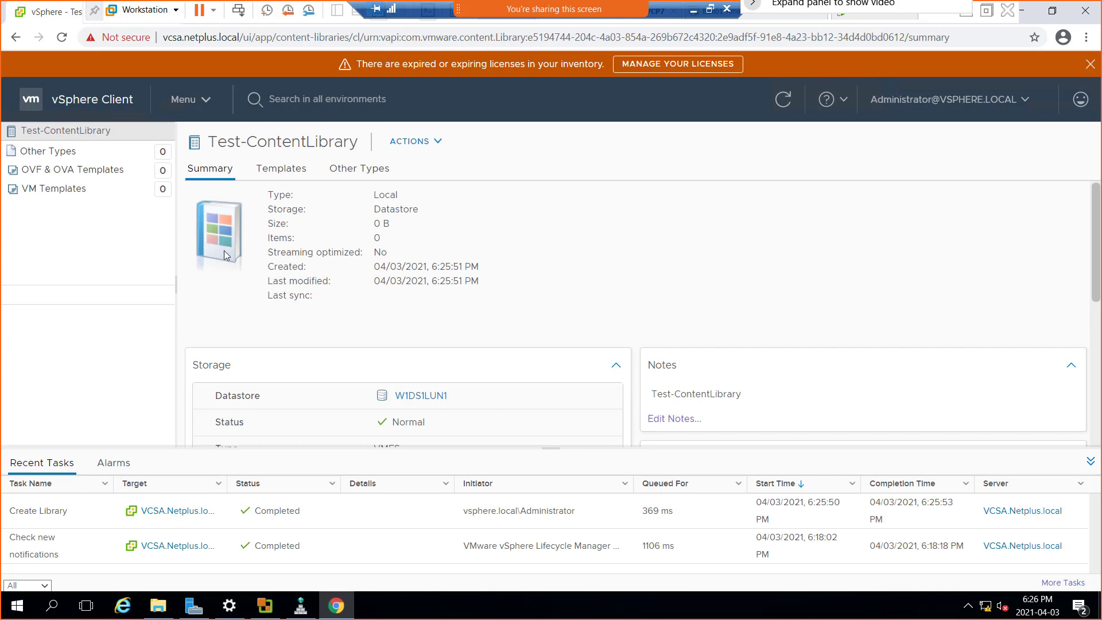
left_click(60, 171)
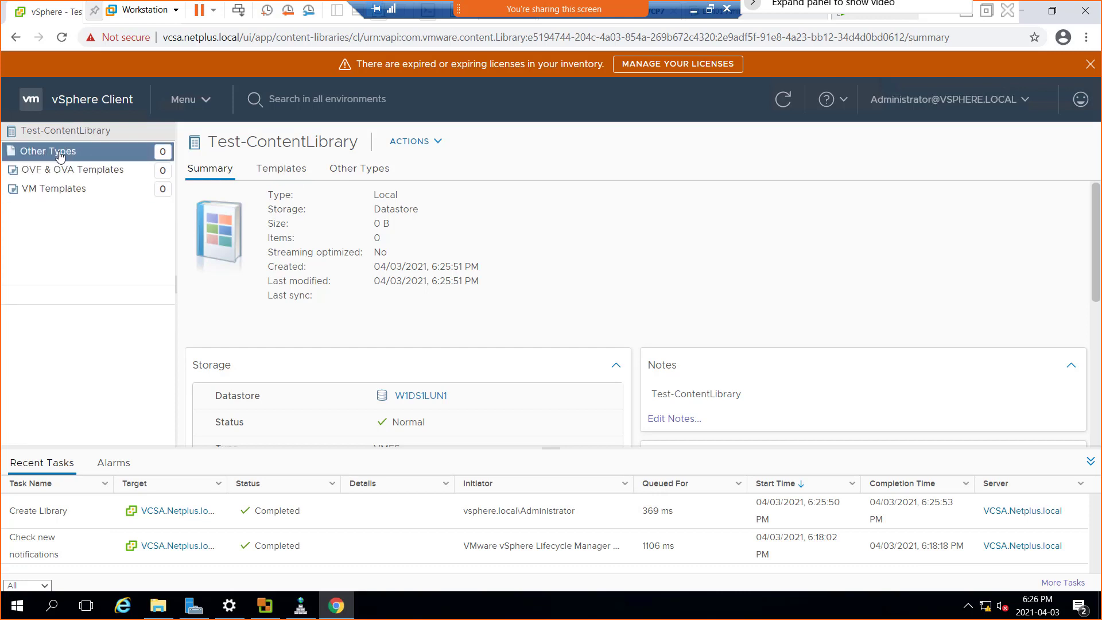
left_click(376, 175)
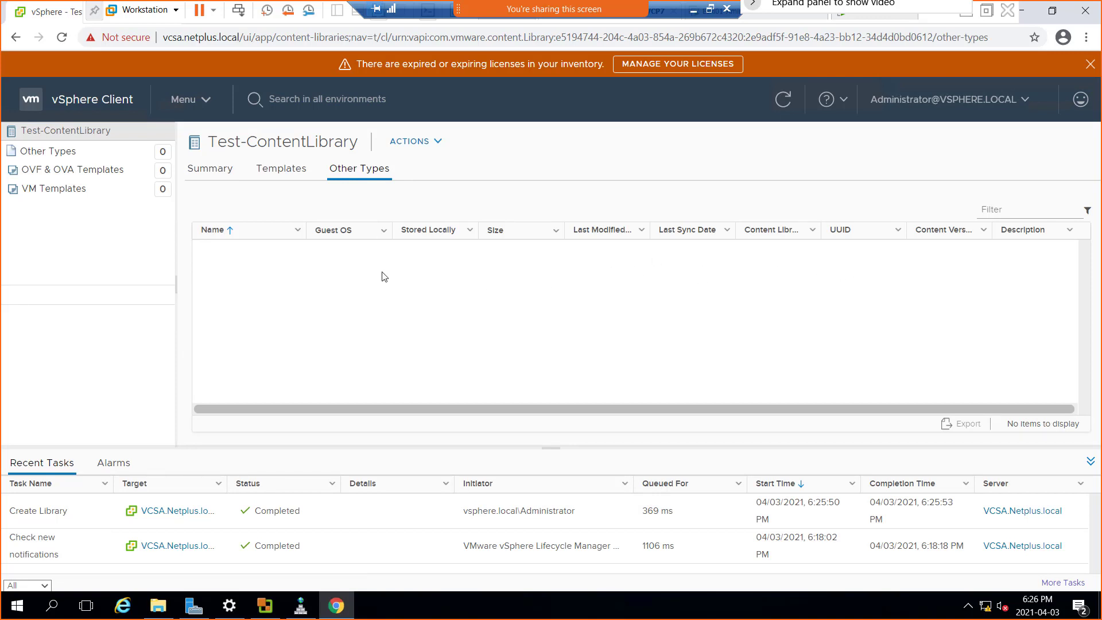
Import the local file (Windows2016)14393.0.161119-1705.RS1.ISO from Downloads into Test-ContentLibrary, keeping the suggested item name.
left_click(439, 143)
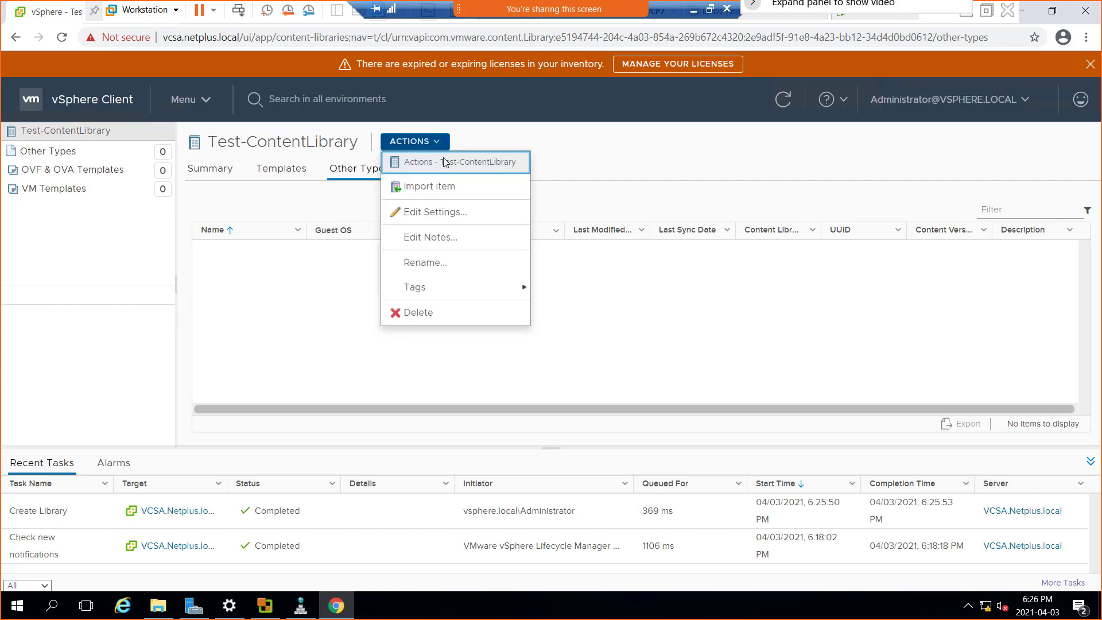
left_click(448, 190)
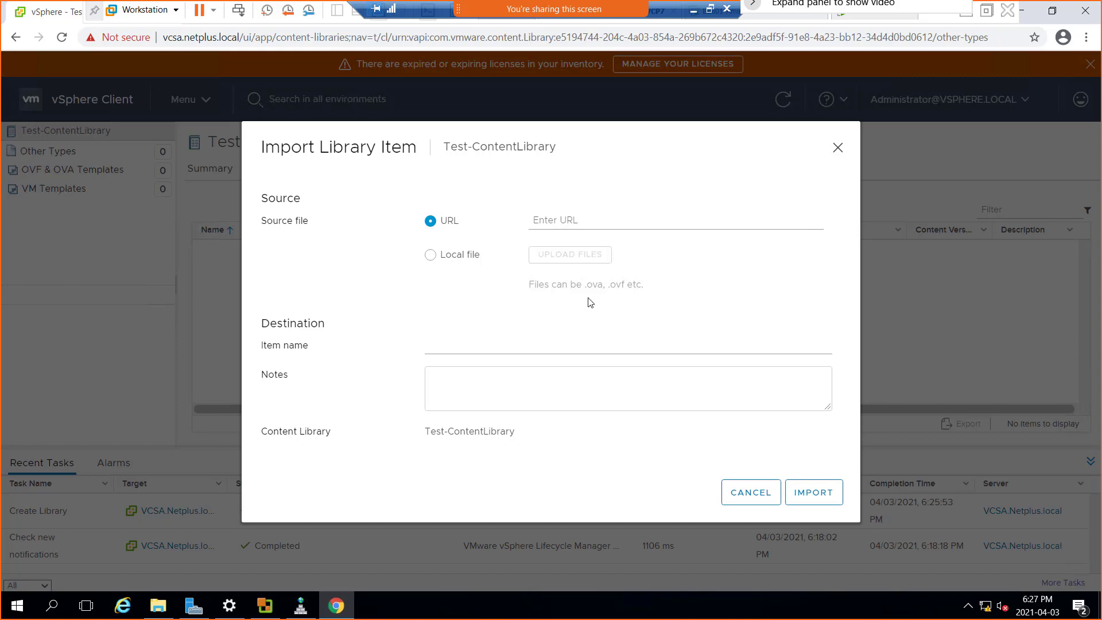
left_click(461, 258)
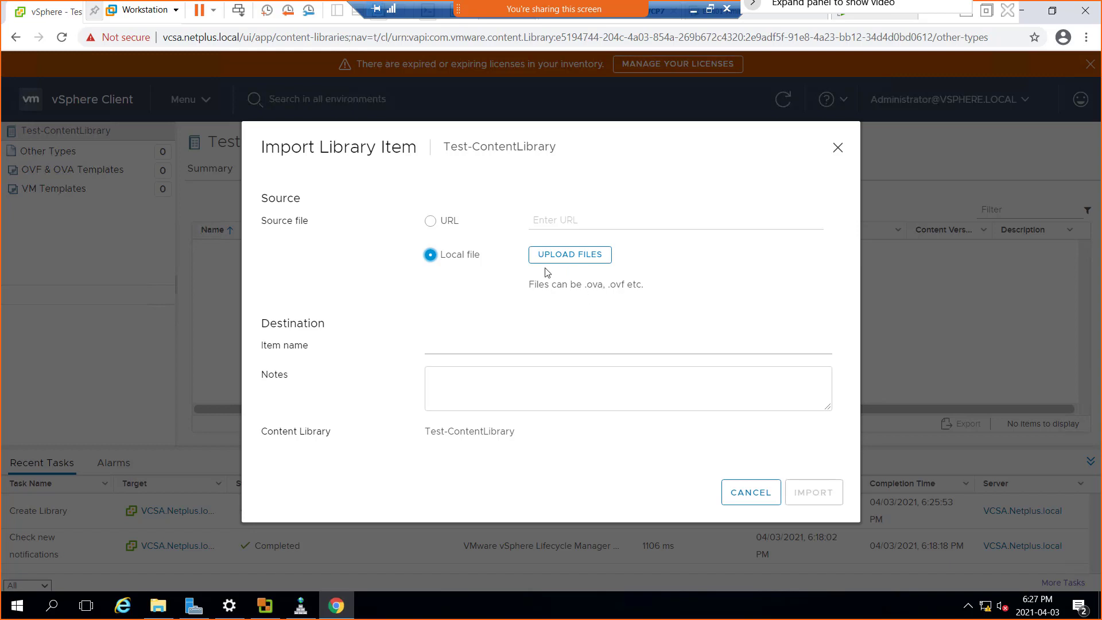
left_click(573, 260)
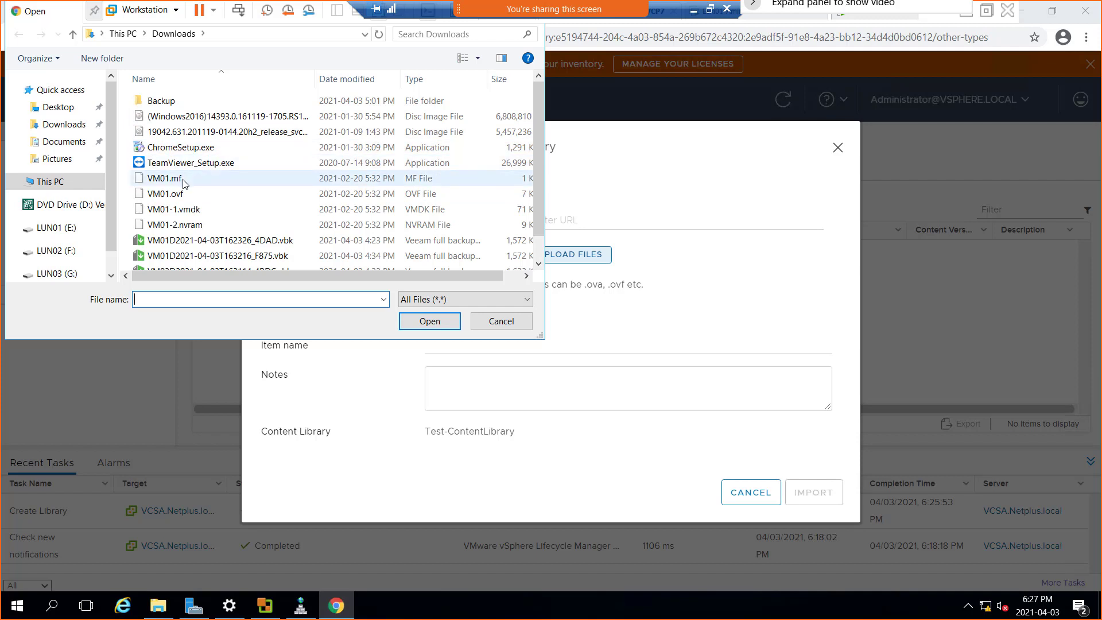
left_click(205, 120)
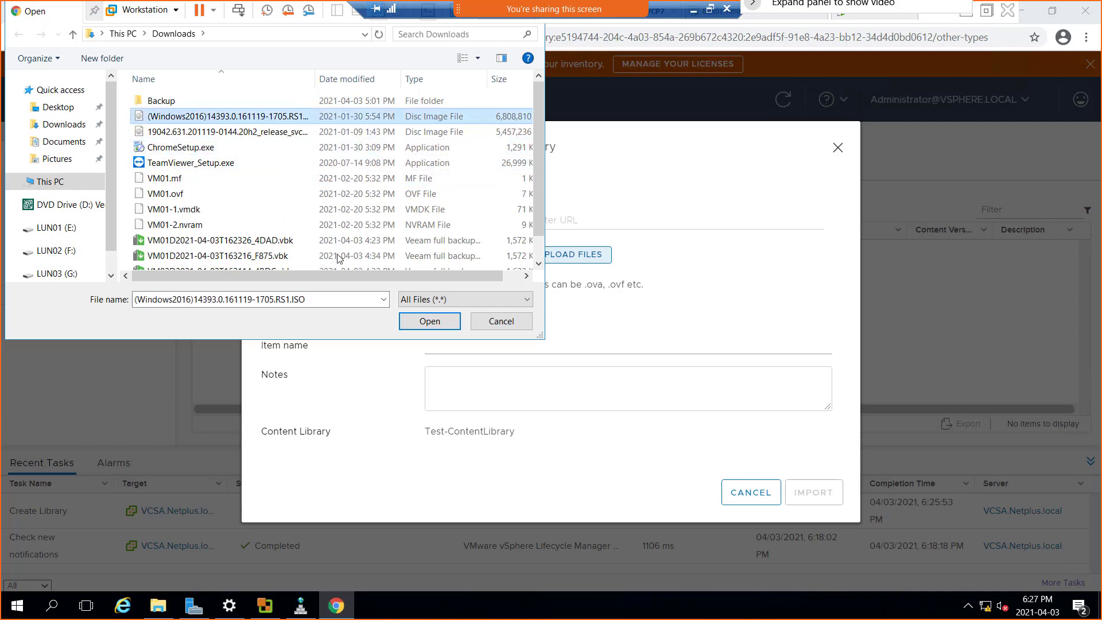
left_click(429, 321)
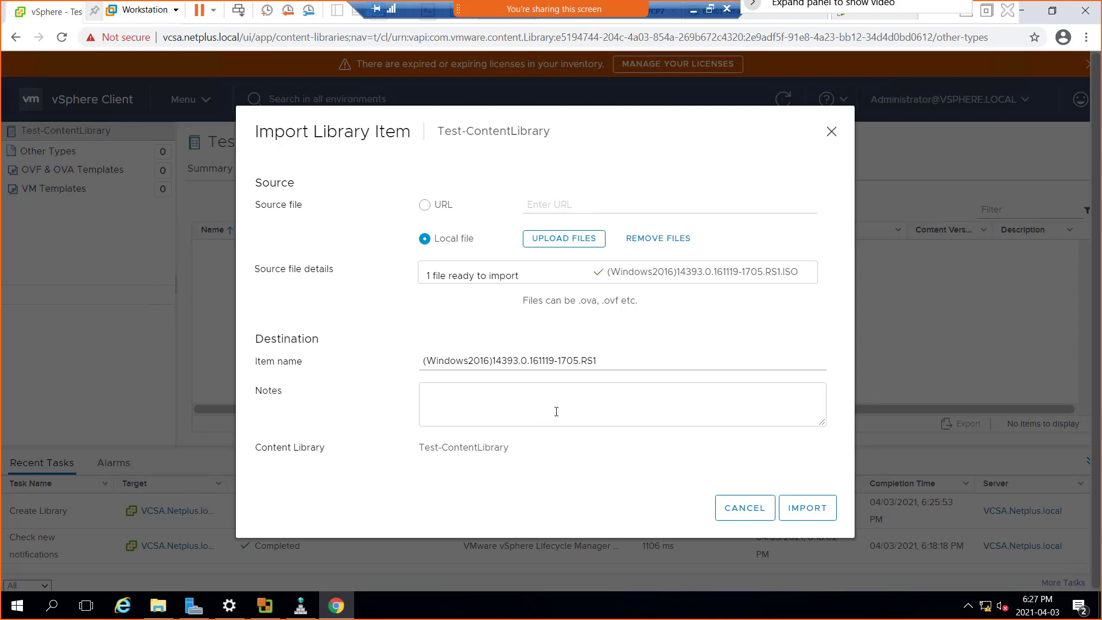
left_click(824, 510)
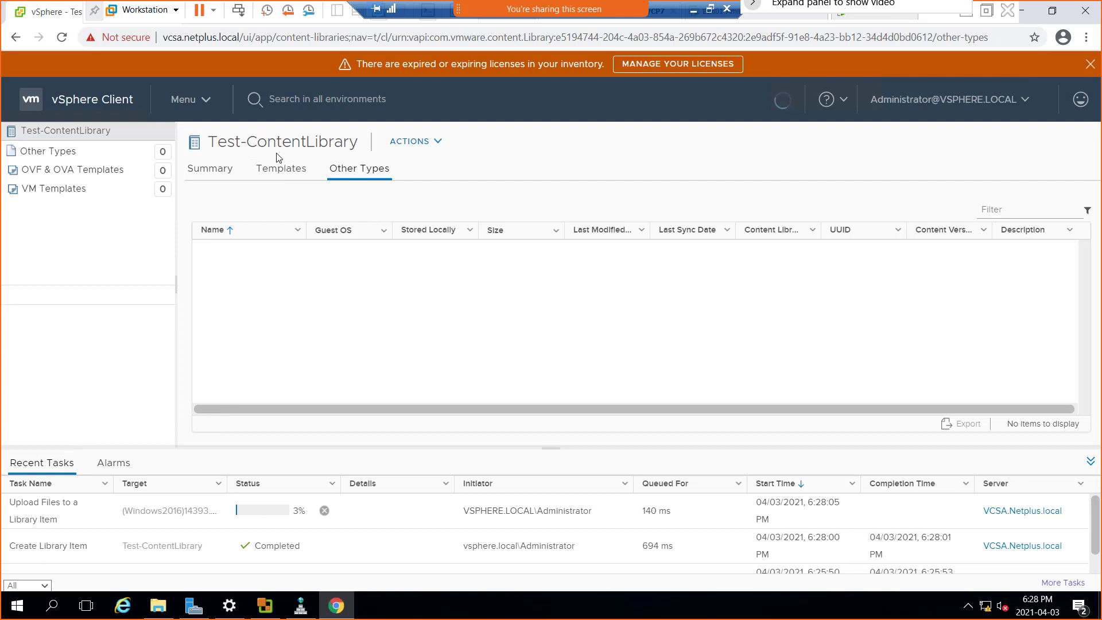
Go to Hosts and Clusters, check the conversion progress in VMware vCenter Converter Standalone and return to the vSphere Client.
left_click(207, 105)
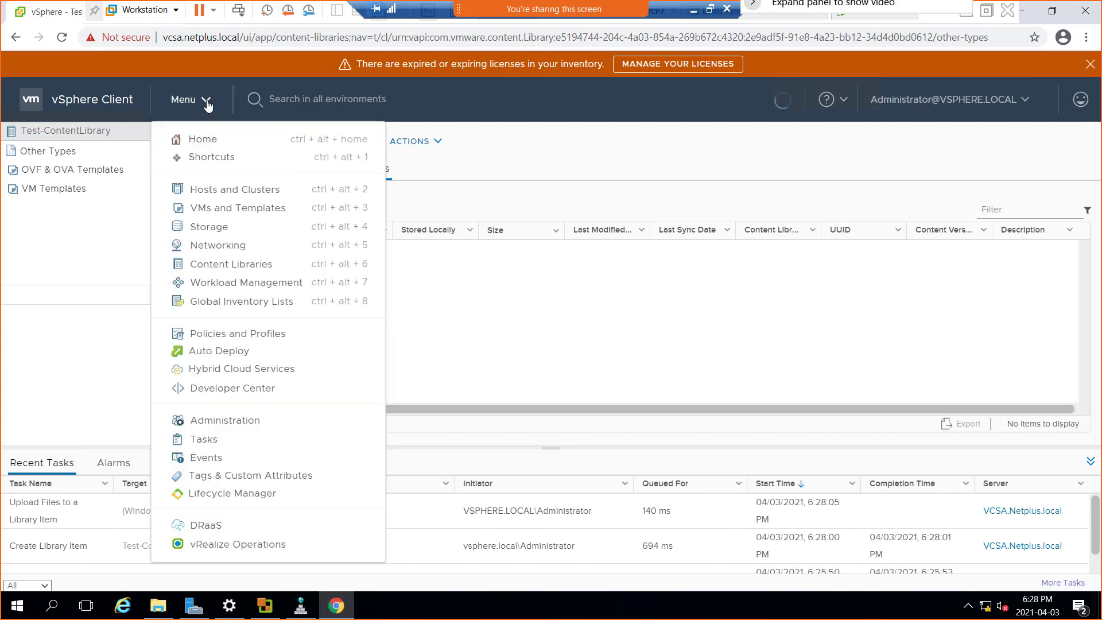
left_click(215, 194)
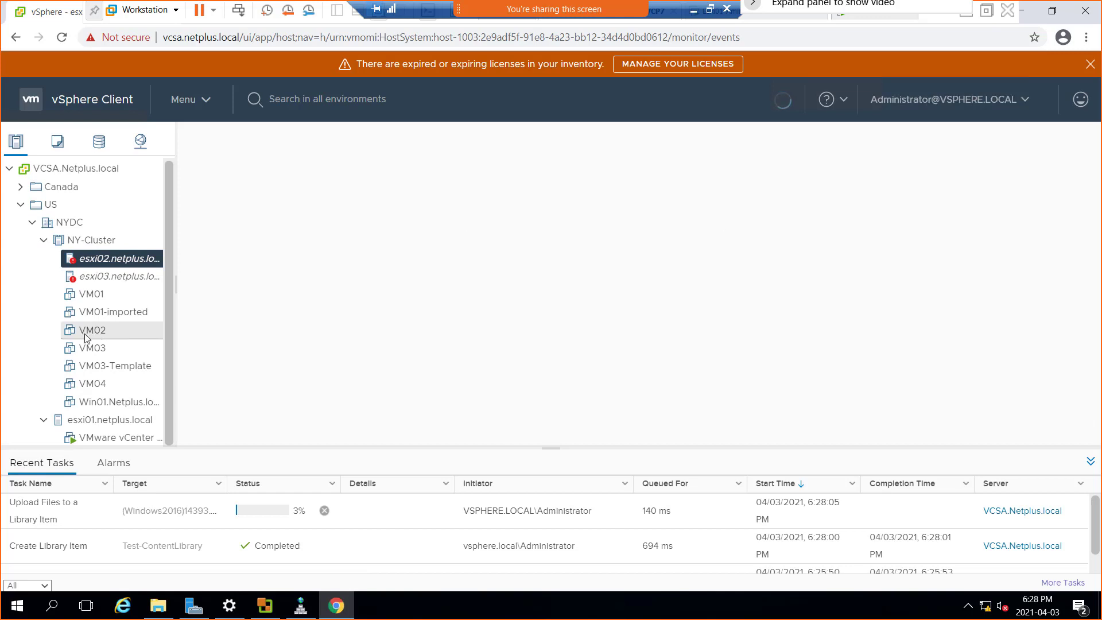
left_click(269, 616)
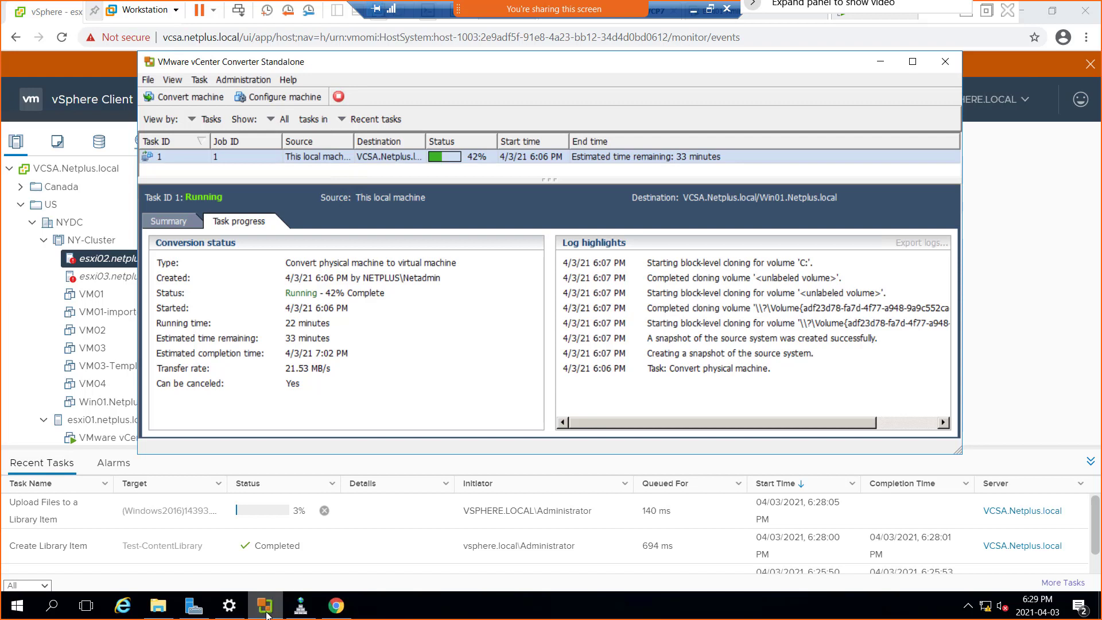
left_click(265, 612)
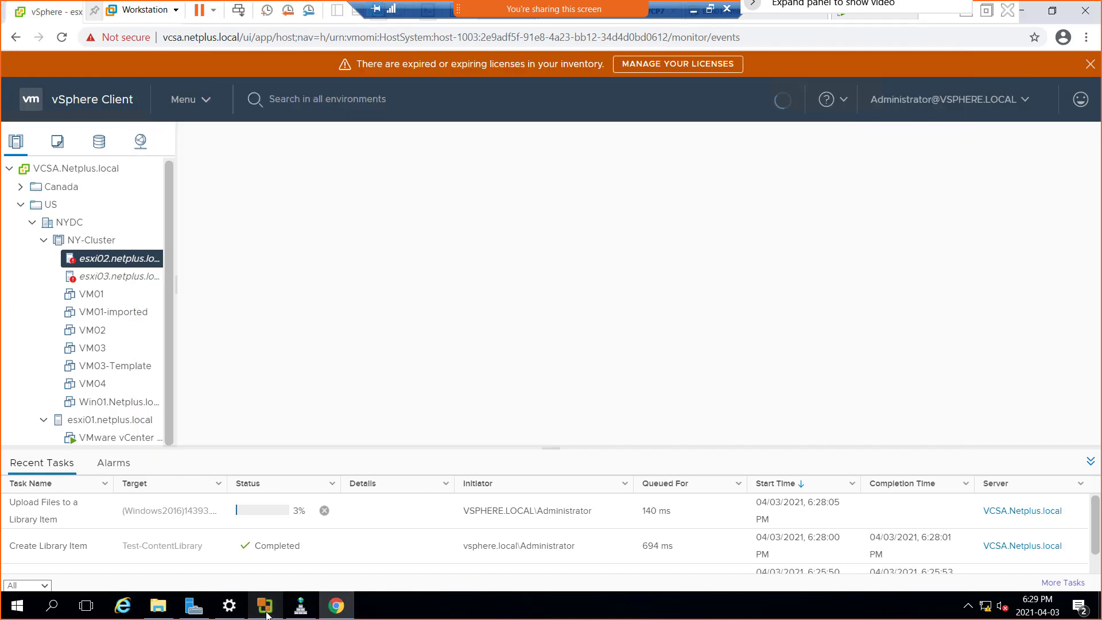
Open the settings of VM02 in NY-Cluster and look through its virtual hardware.
left_click(89, 331)
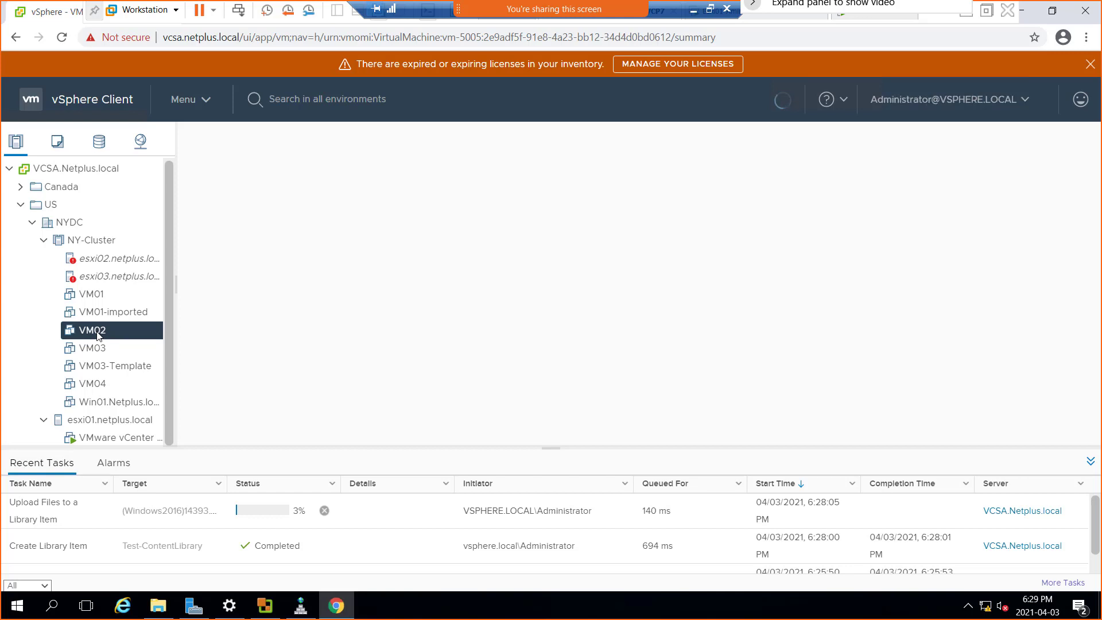
right_click(98, 335)
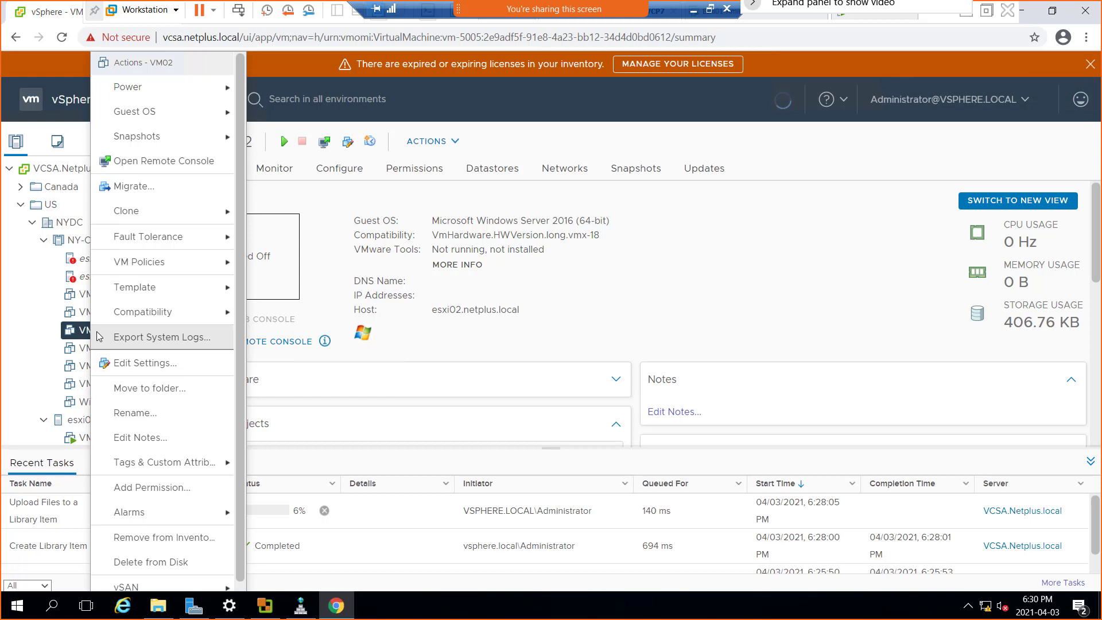
mouse_move(189, 235)
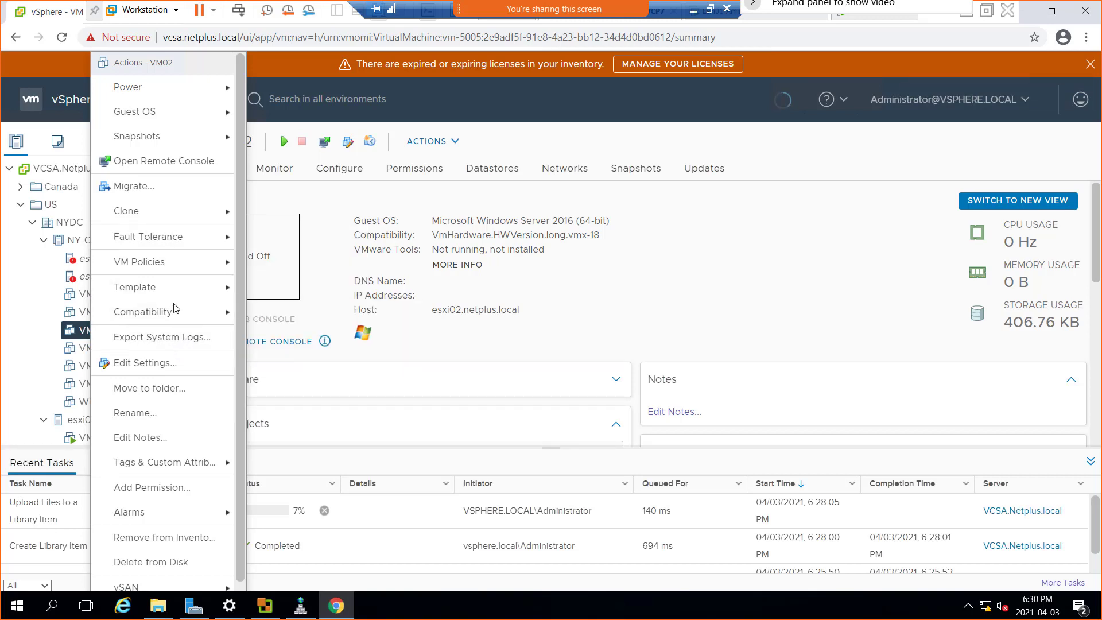
mouse_move(182, 291)
scroll(193, 522, "down", 1)
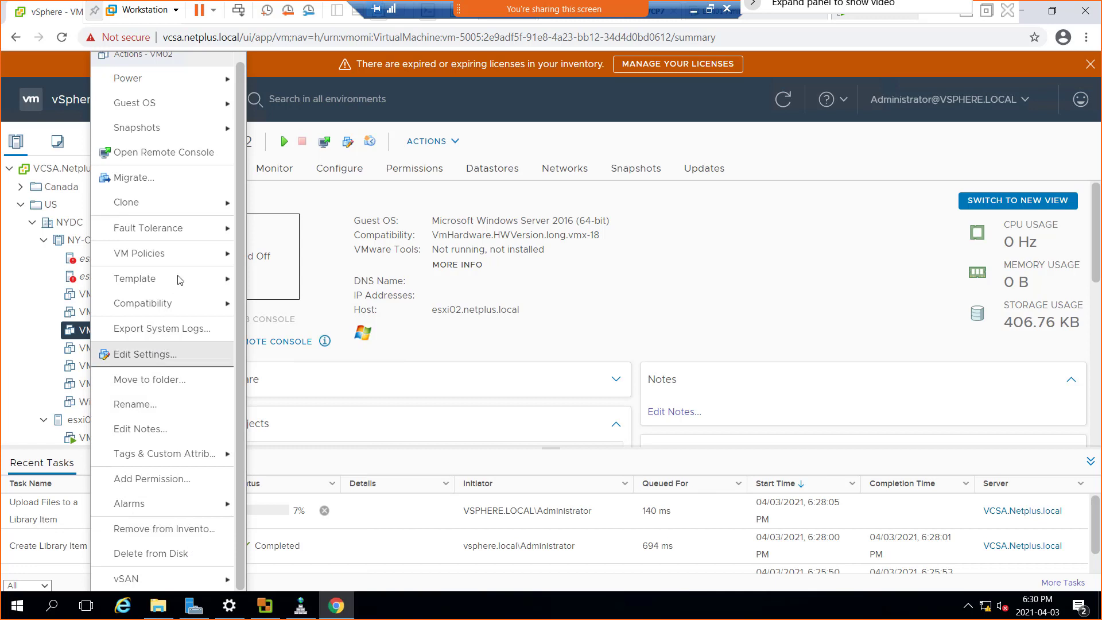
scroll(180, 280, "up", 1)
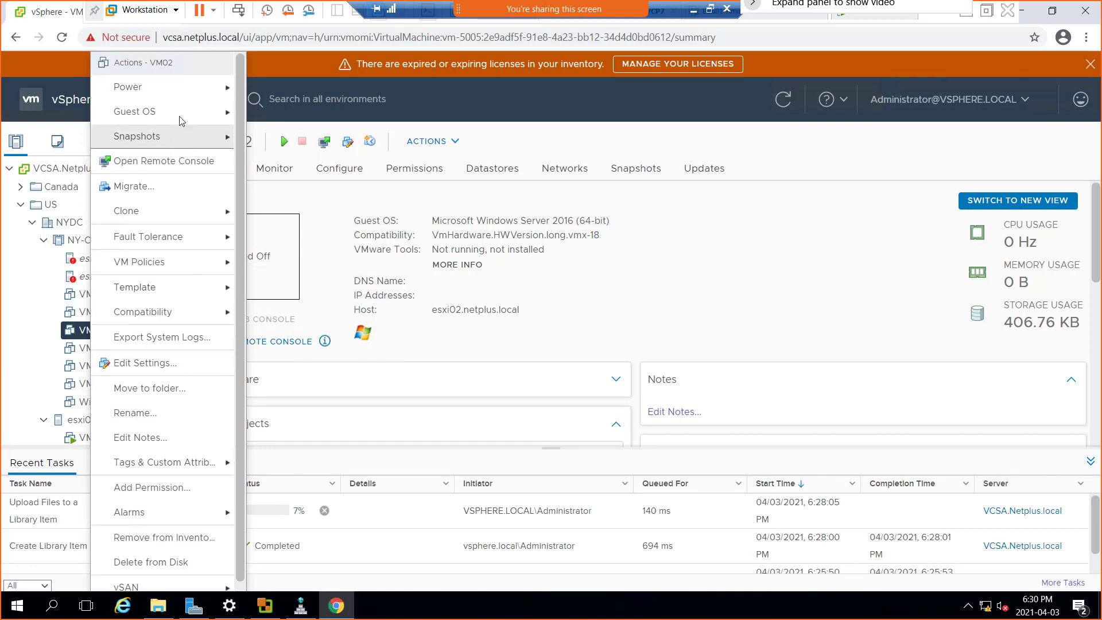
mouse_move(179, 93)
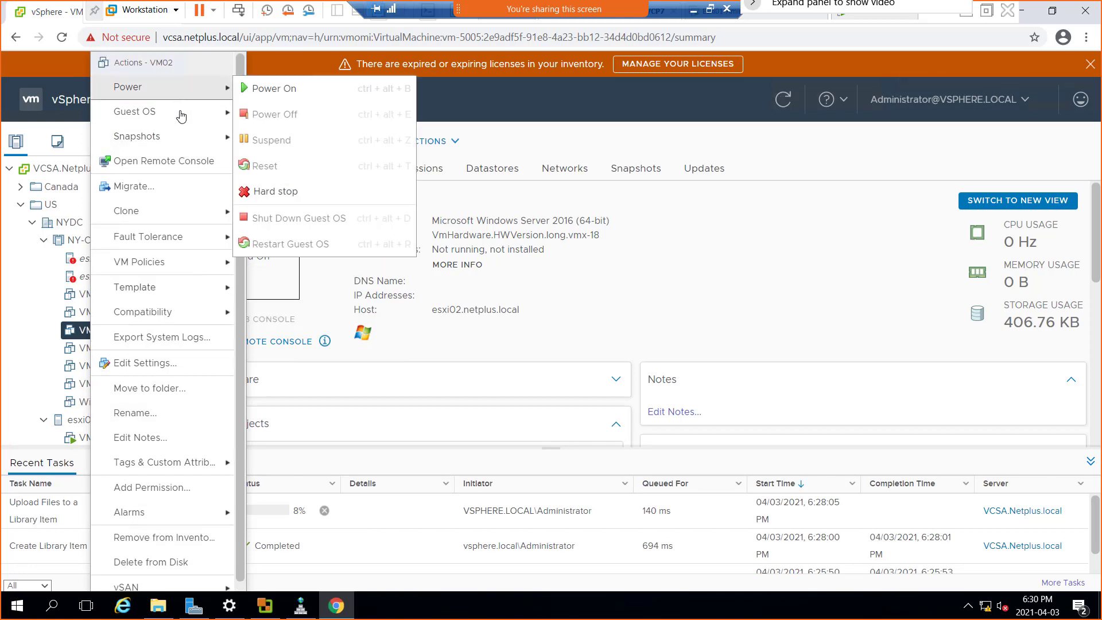
mouse_move(182, 122)
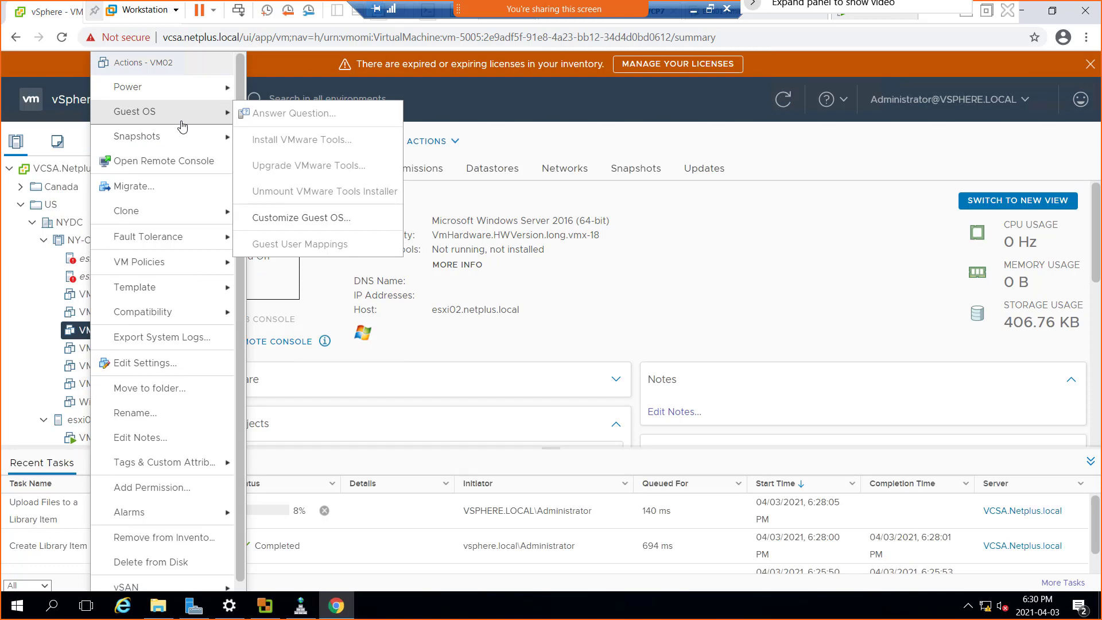
left_click(145, 363)
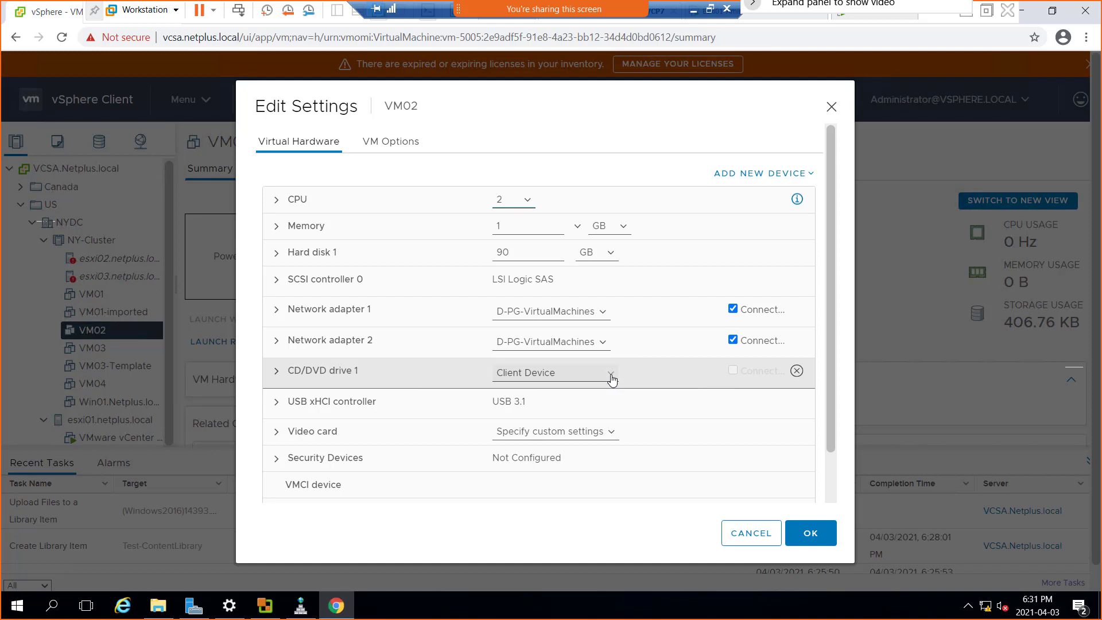
scroll(637, 376, "down", 1)
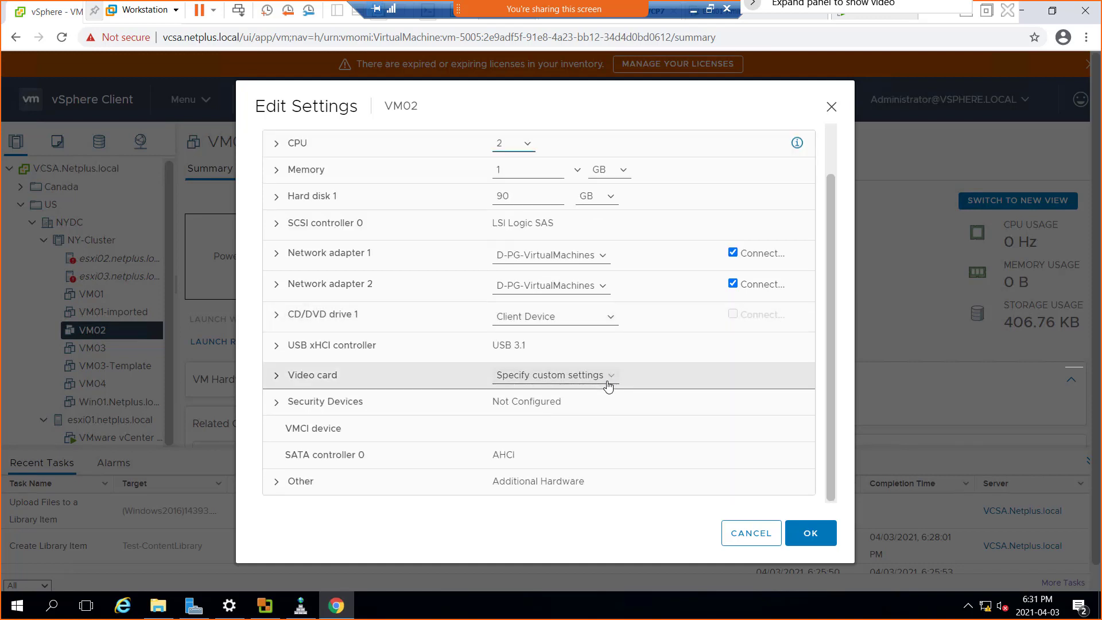
scroll(610, 382, "up", 1)
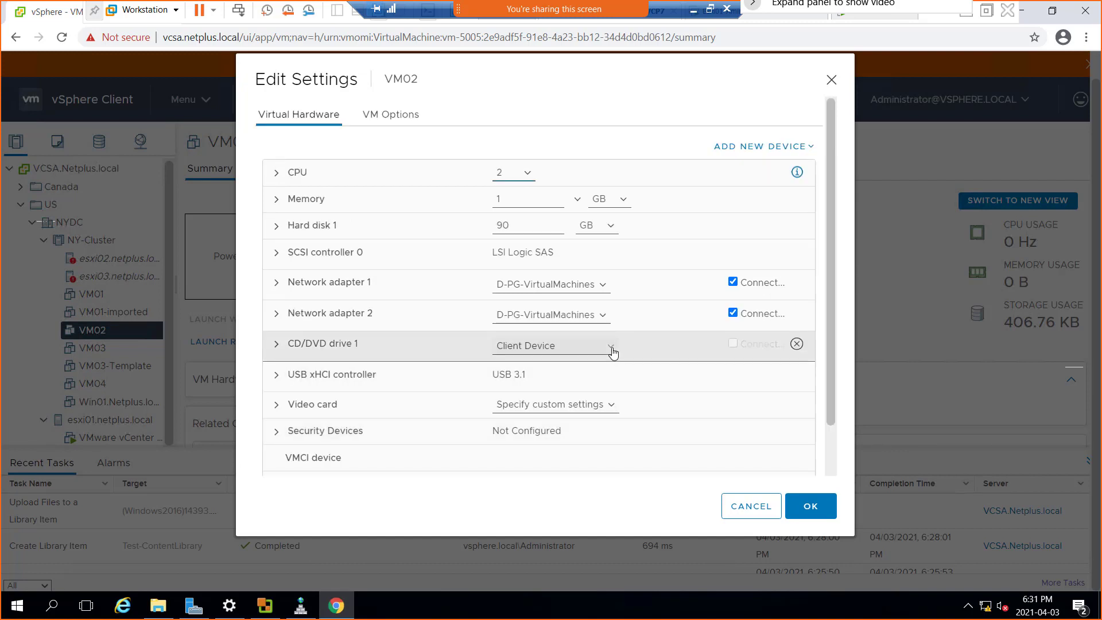
Examine the ISO images offered by Content Library ISO File for CD/DVD drive 1, and close VM02's settings without saving.
left_click(612, 350)
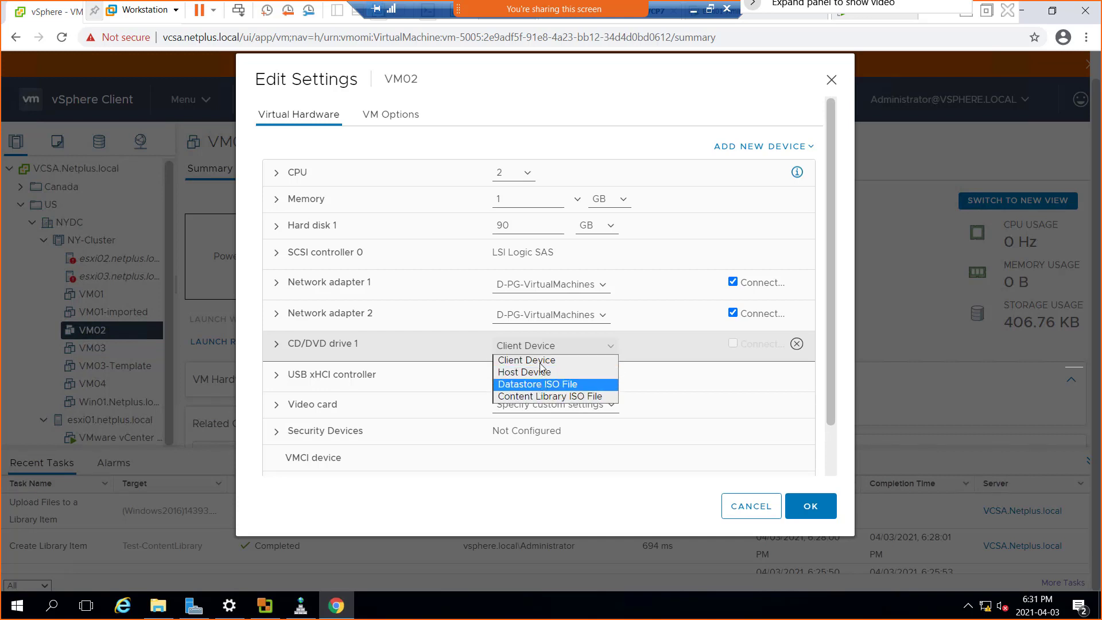
left_click(560, 396)
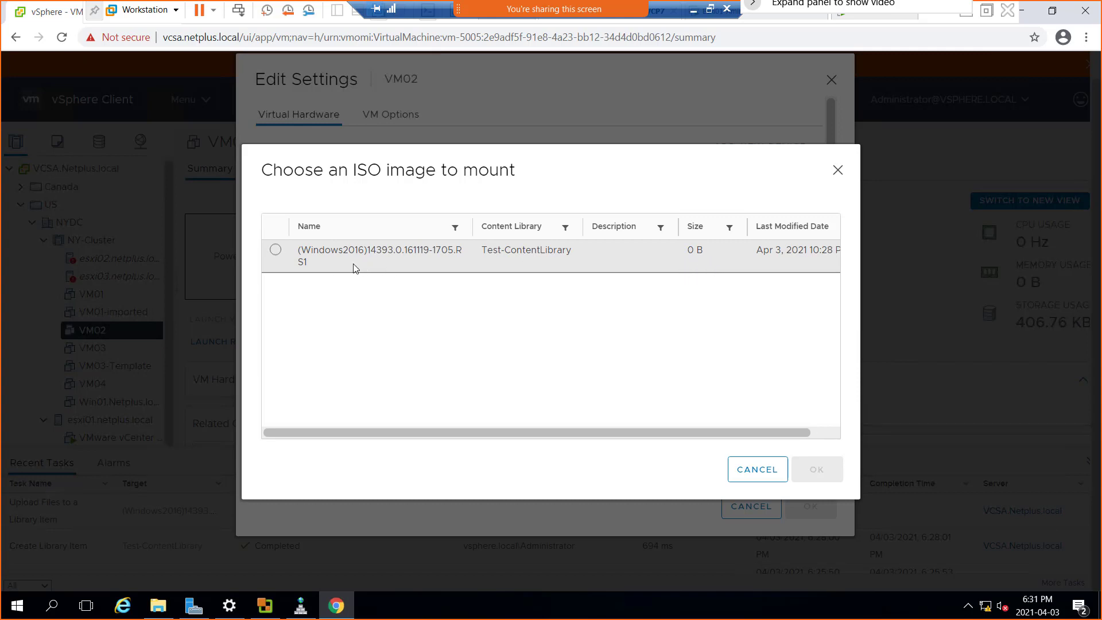
left_click(750, 472)
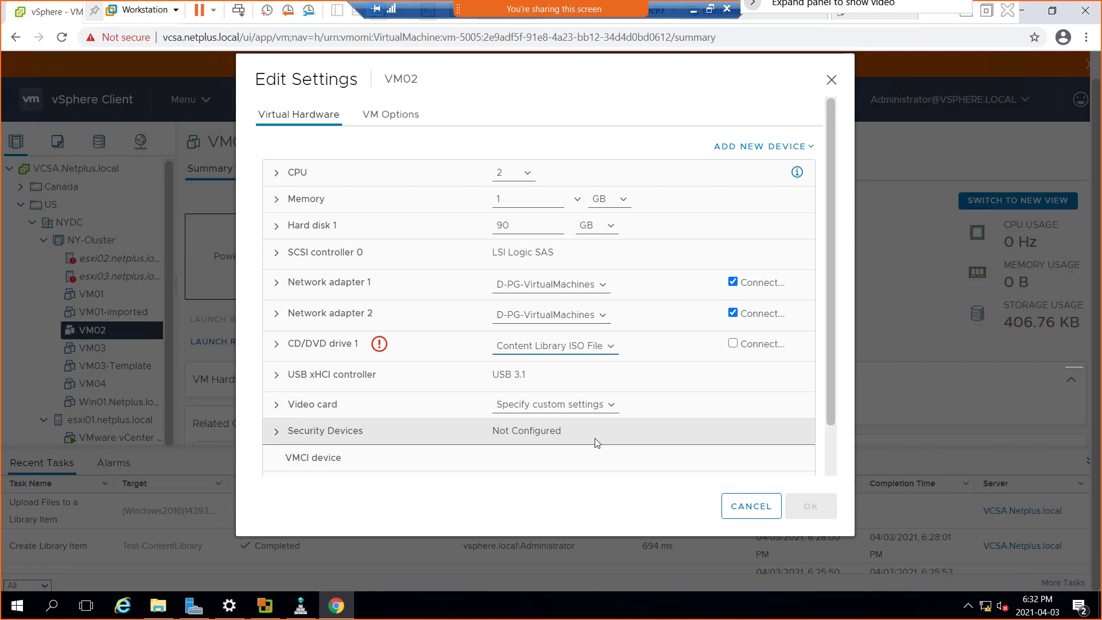
left_click(610, 347)
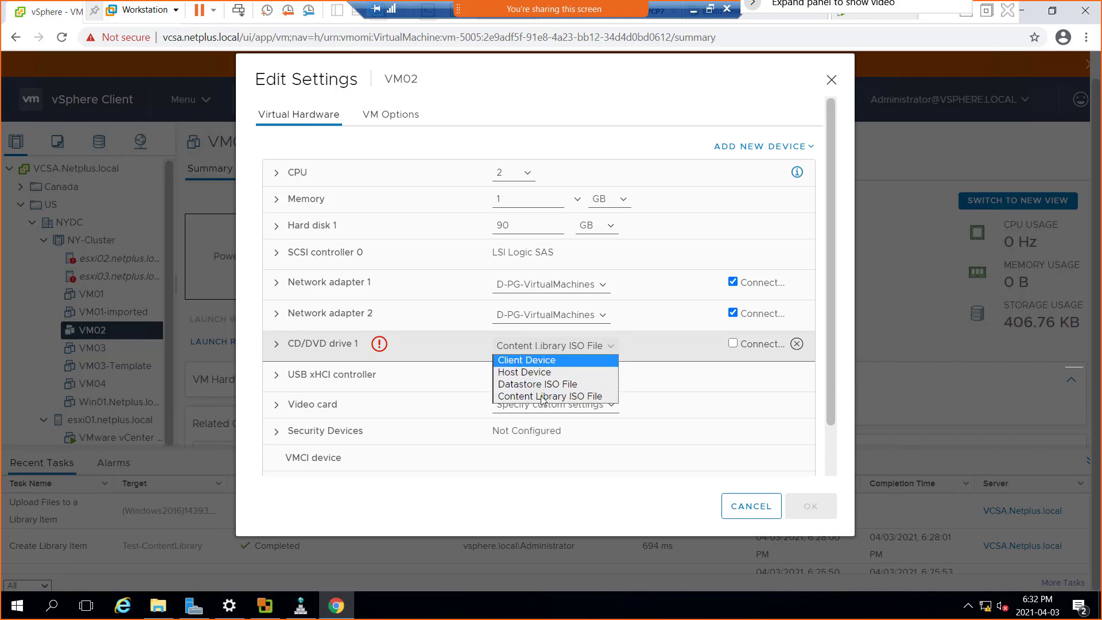
left_click(534, 360)
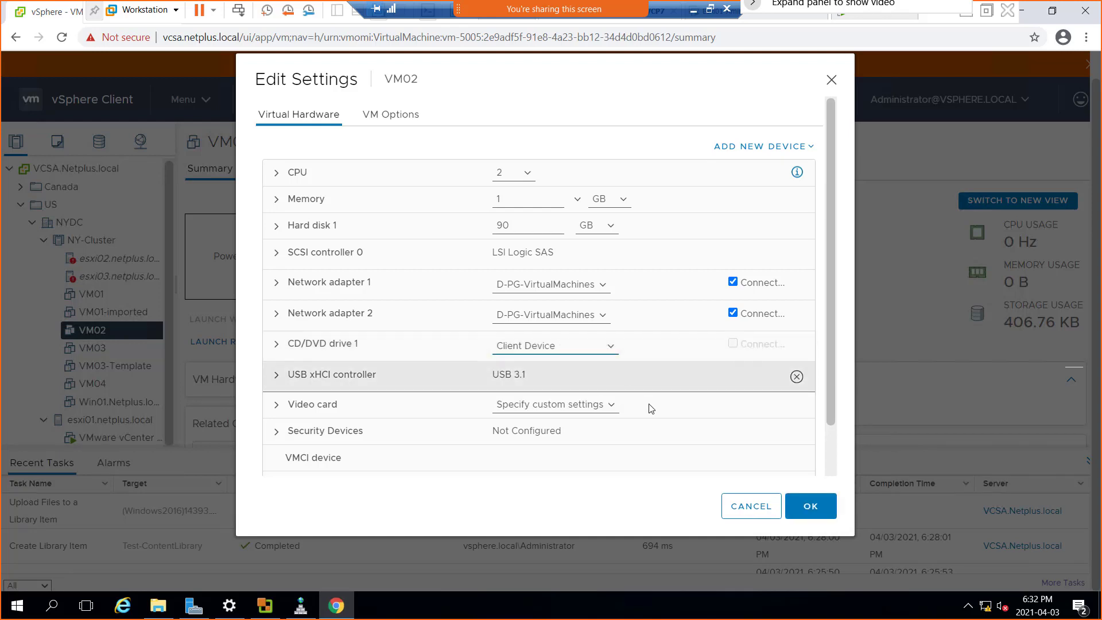
left_click(757, 511)
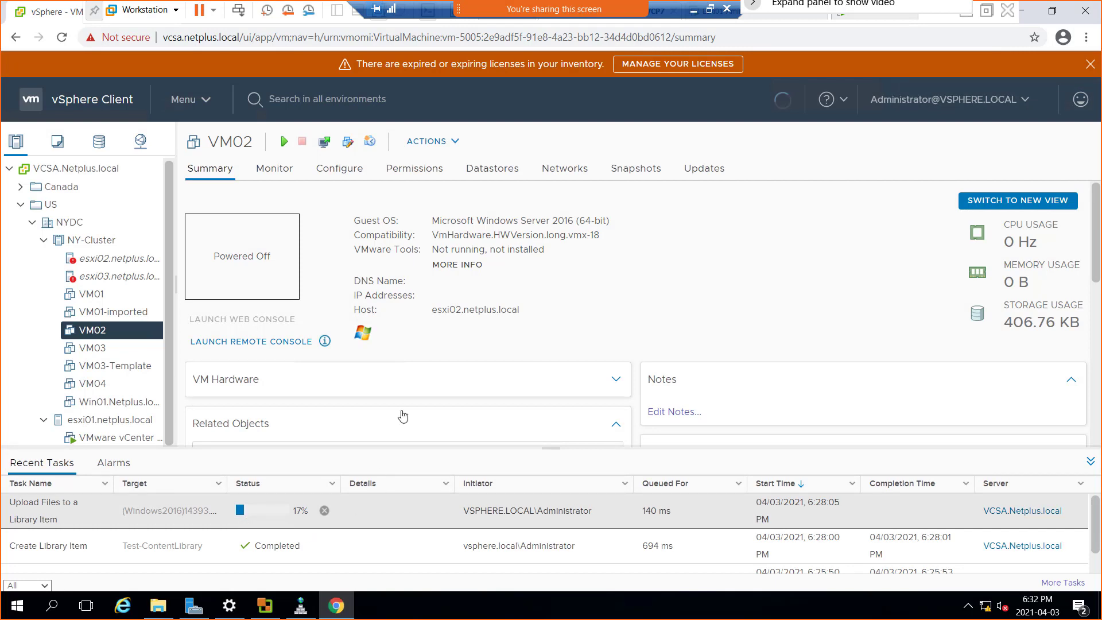
Check the conversion progress in VMware vCenter Converter Standalone with its window moved aside, and take the Workstation virtual machine out of full screen.
left_click(265, 609)
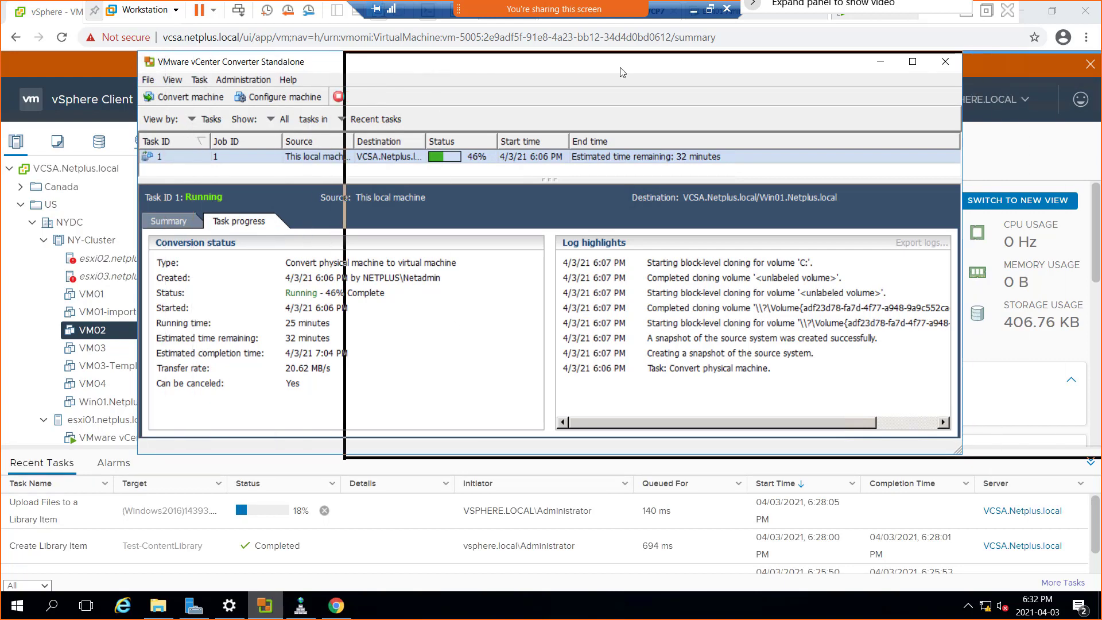
left_click_drag(405, 66, 622, 66)
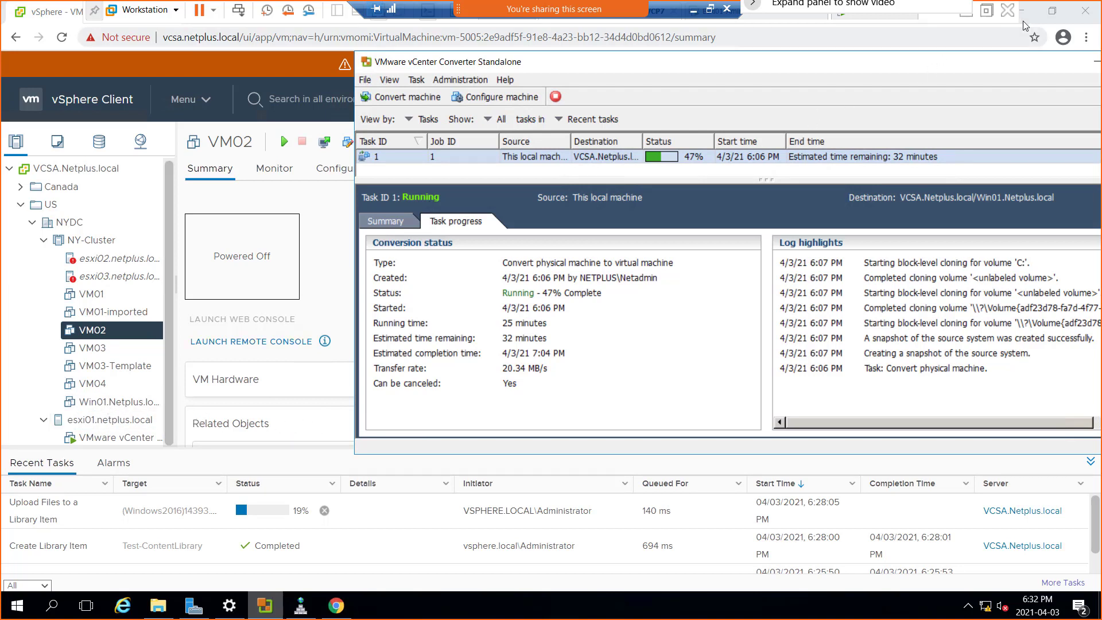
left_click(992, 16)
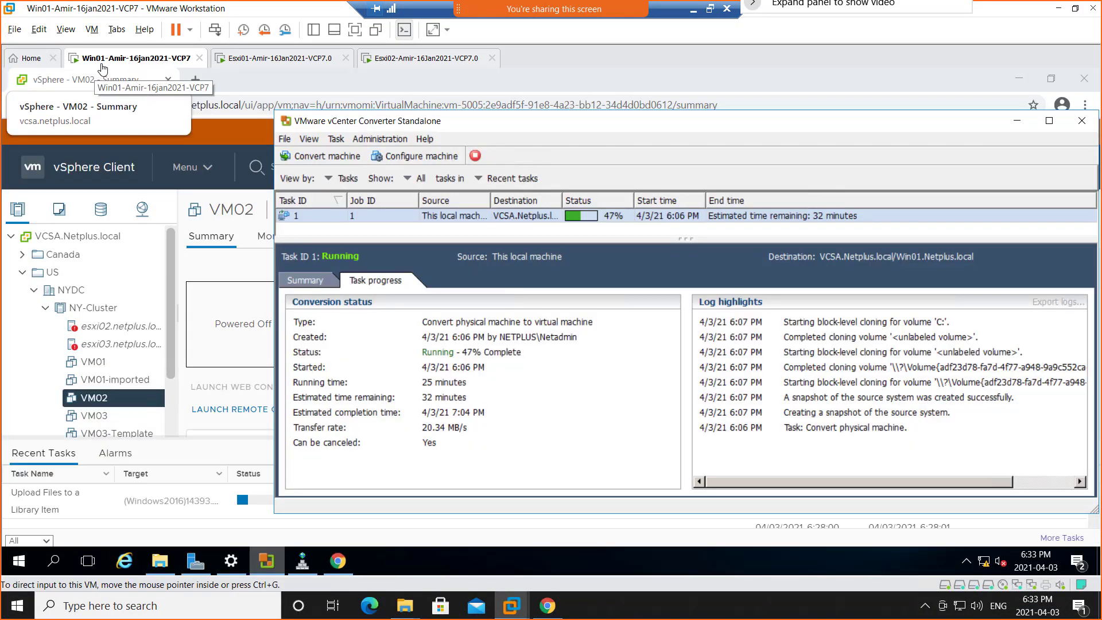
Return to the vSphere Client and widen the inventory tree so the full names of the virtual machines can be read.
left_click(170, 377)
scroll(119, 418, "down", 3)
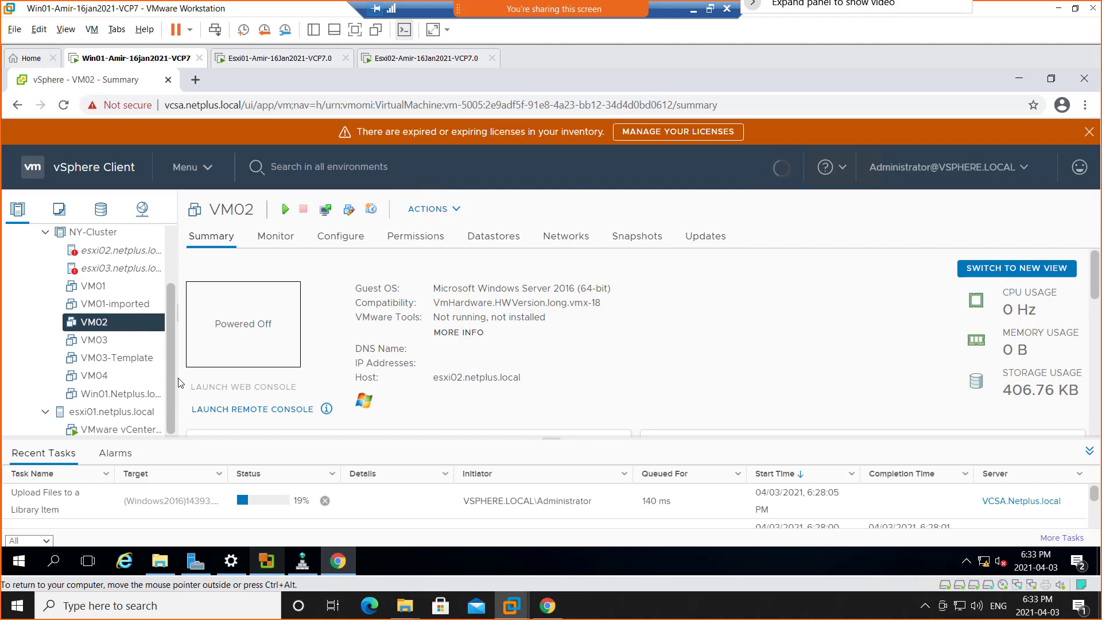
left_click_drag(178, 378, 239, 388)
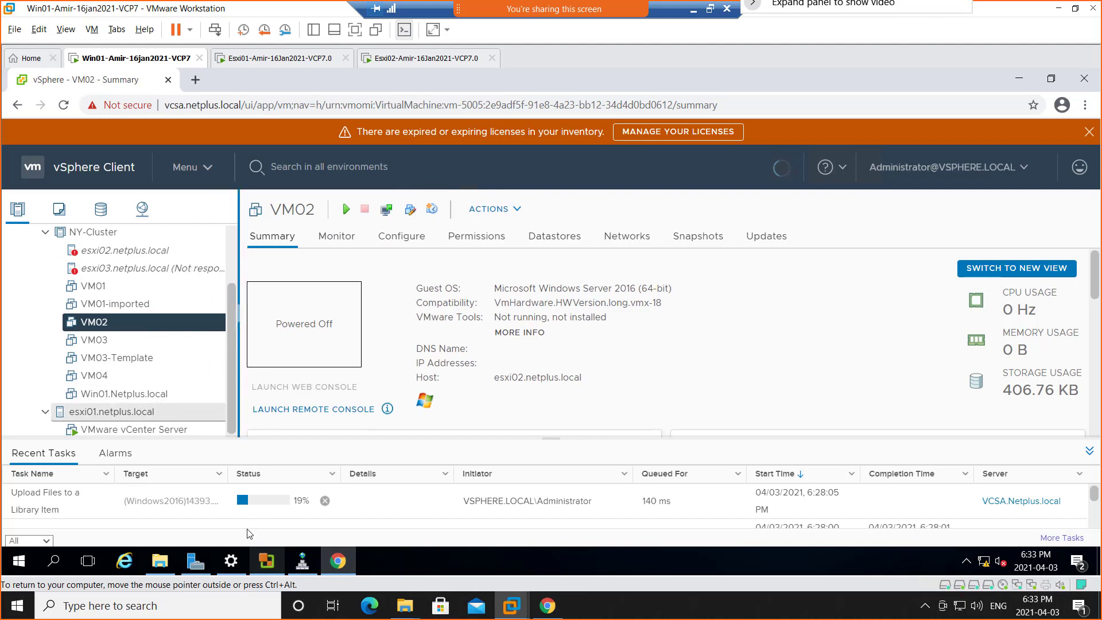
Look up the local server's full computer name in Server Manager's System Properties, close them unchanged and return to the vSphere Client.
left_click(195, 562)
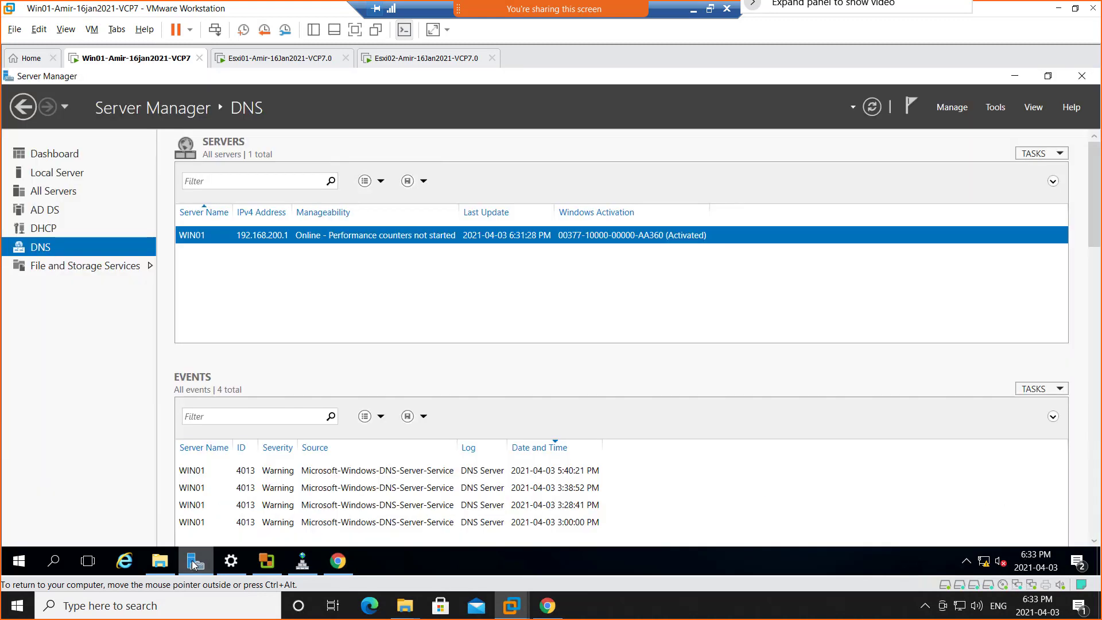
left_click(51, 175)
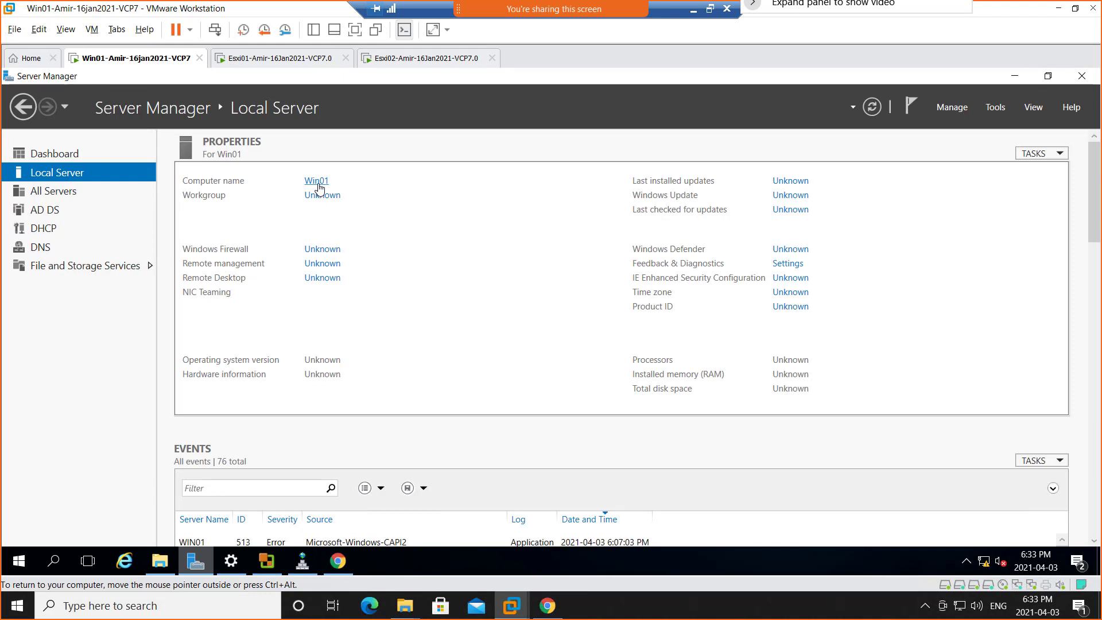
left_click(318, 184)
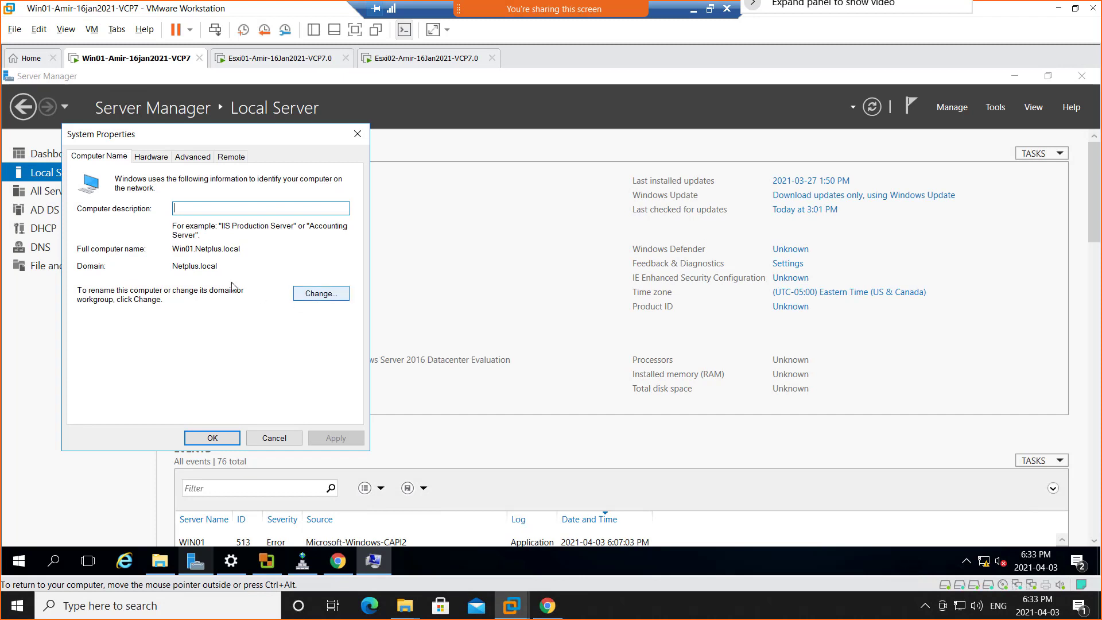
double_click(176, 251)
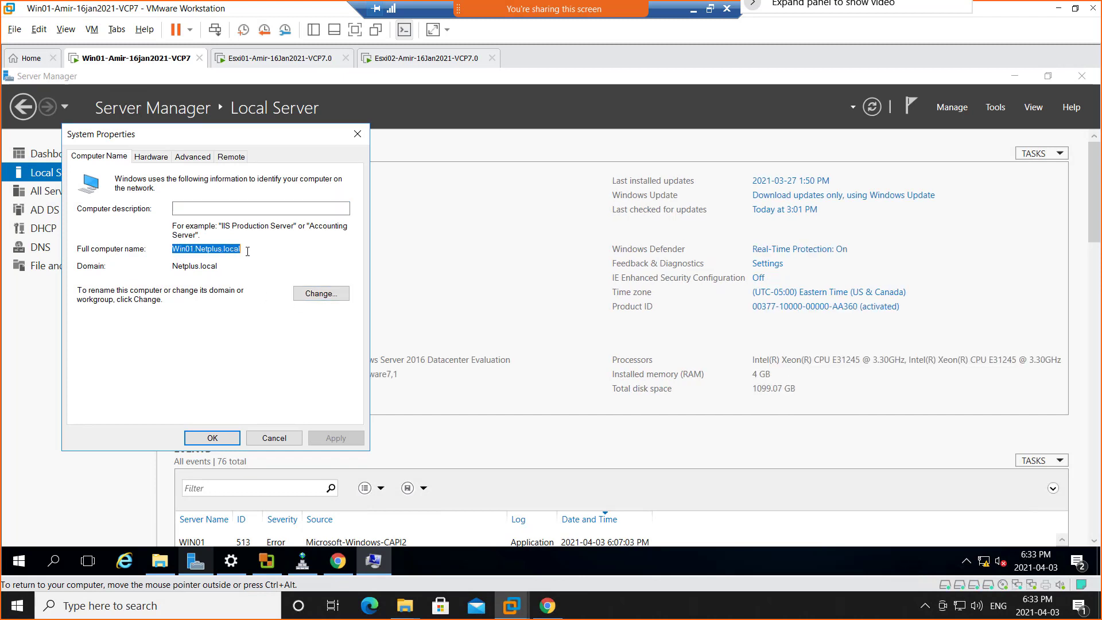
left_click(274, 438)
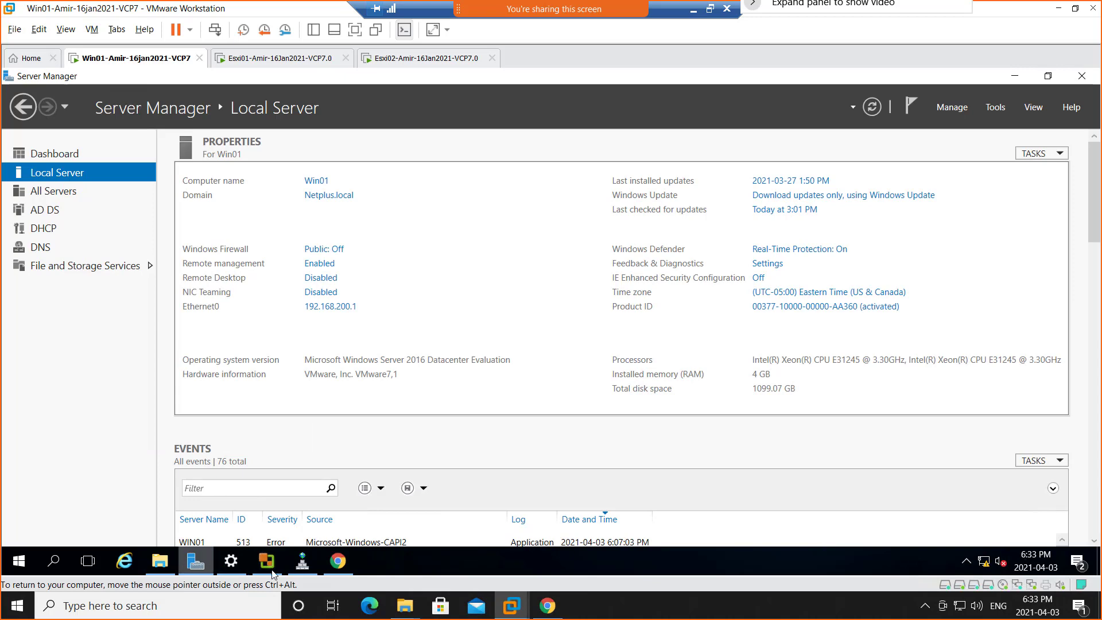
left_click(337, 566)
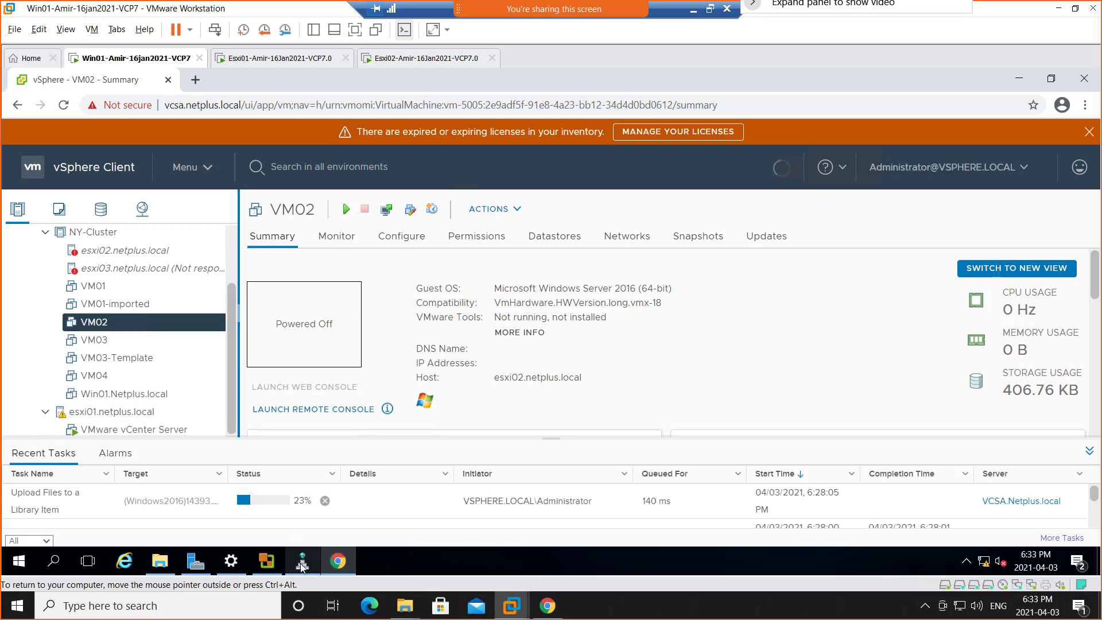
Check the conversion progress in VMware vCenter Converter Standalone, and view the vCenter Servers in the vSphere Client's Global Inventory Lists.
left_click(267, 560)
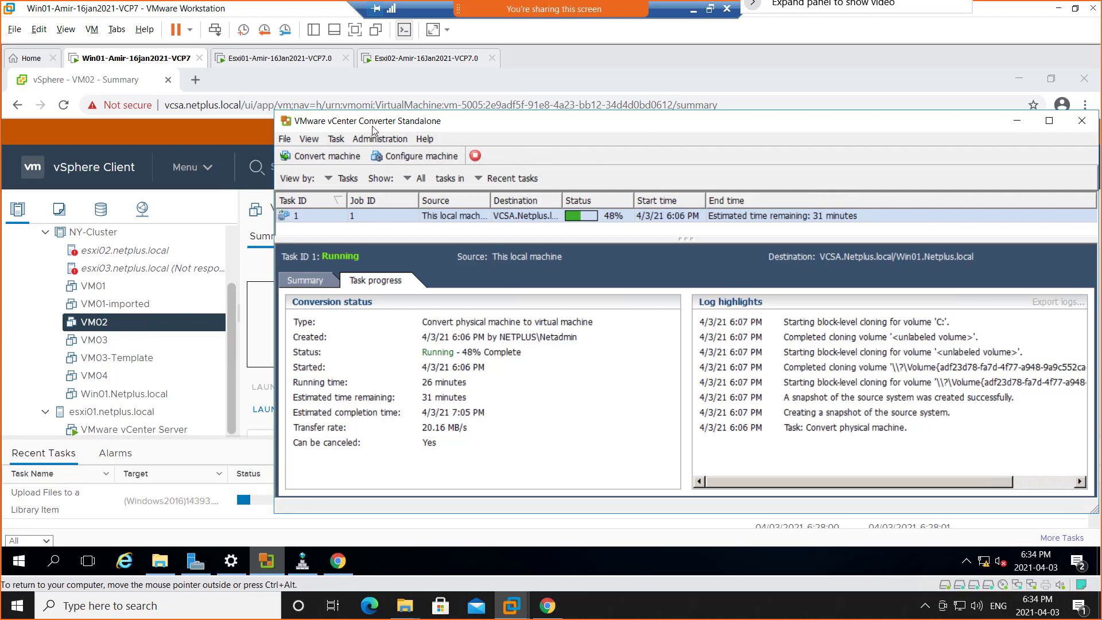
left_click(210, 168)
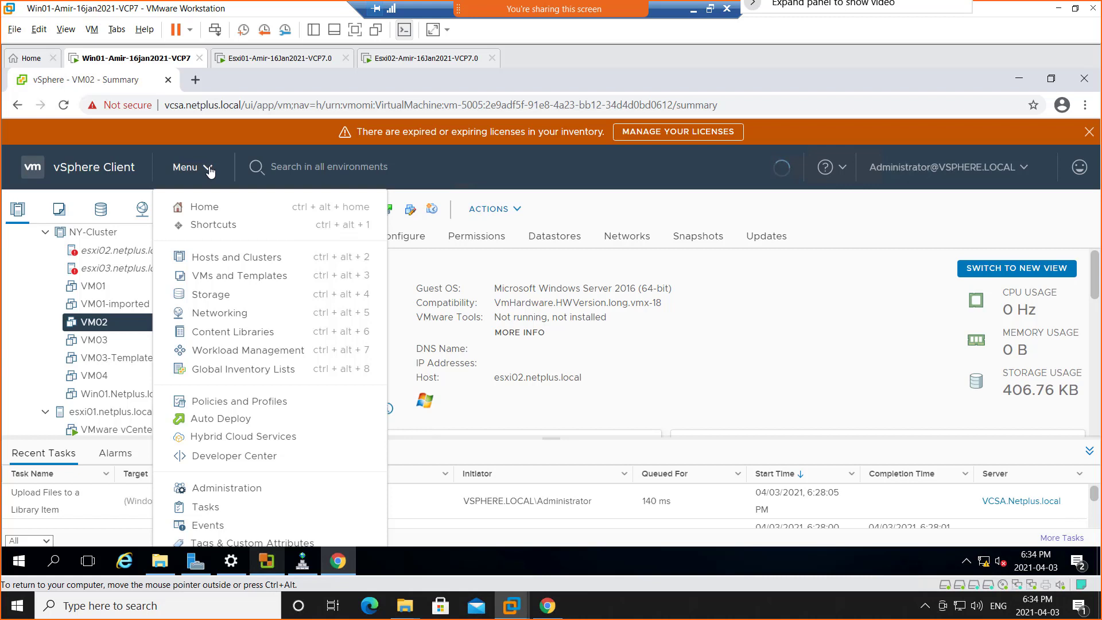
left_click(220, 371)
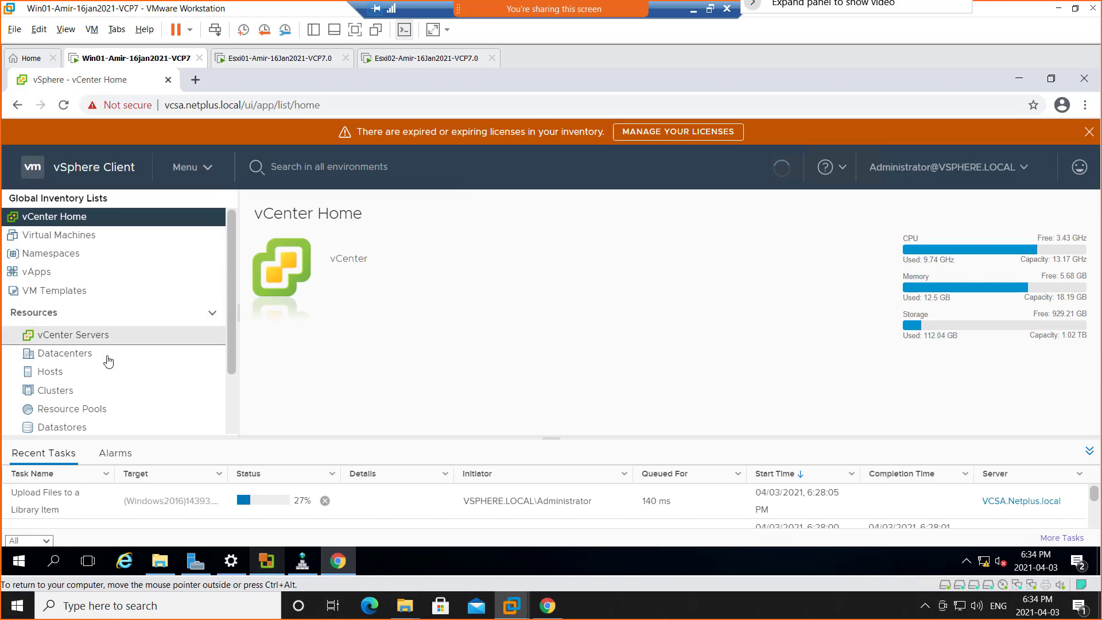
left_click(83, 338)
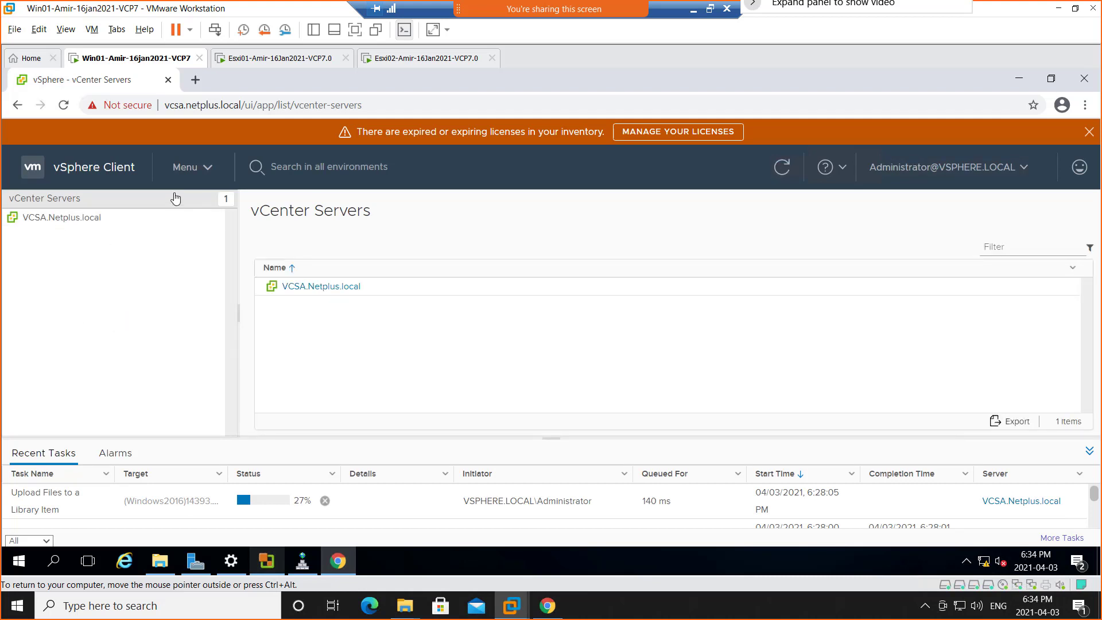
View the Datacenters list from the Global Inventory Lists in the vSphere Client.
left_click(209, 170)
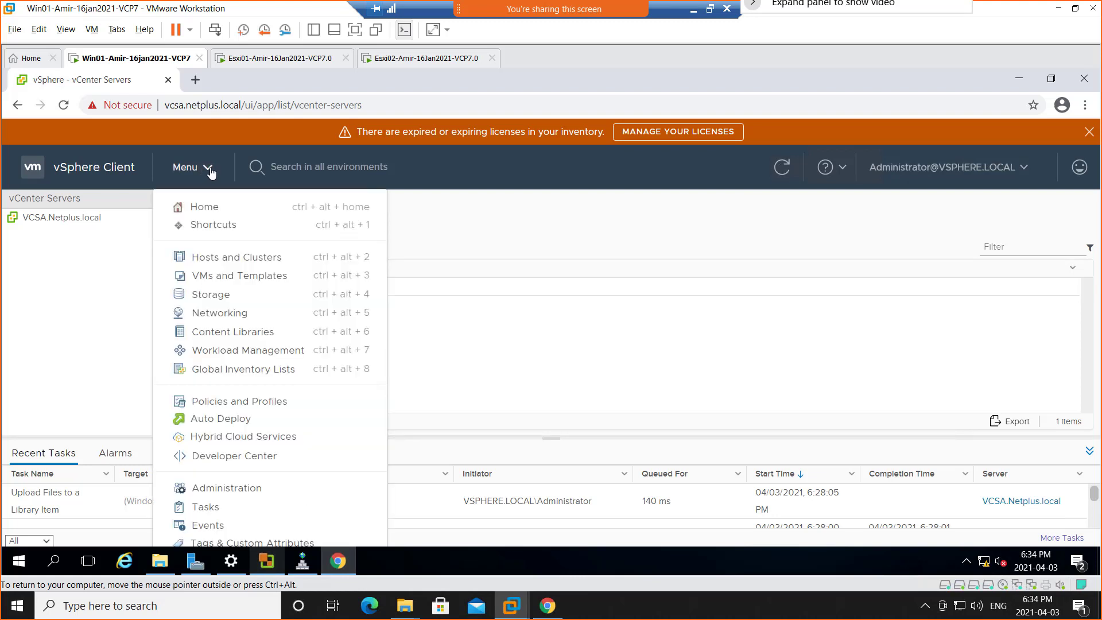
left_click(226, 370)
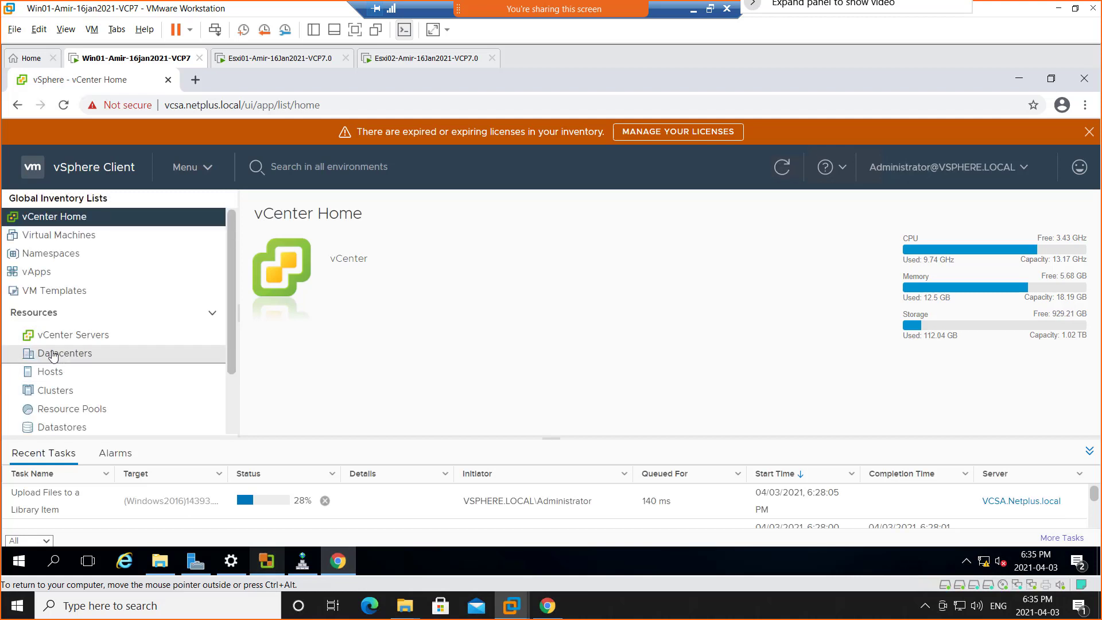
left_click(69, 360)
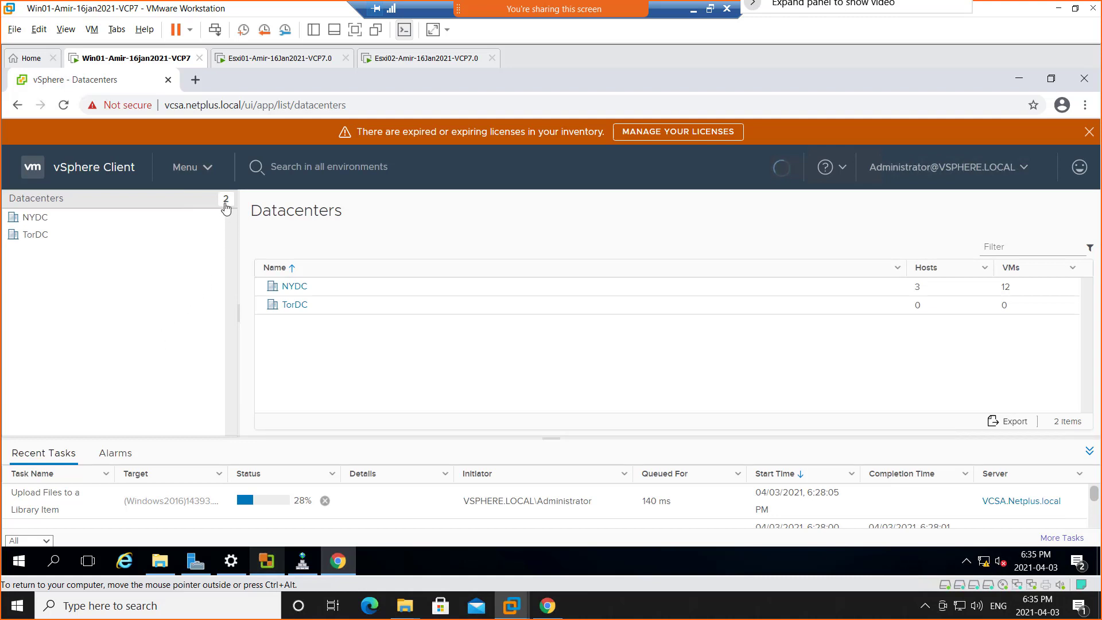
Look through the resource categories in the Global Inventory Lists and view the Virtual Machines list.
left_click(205, 170)
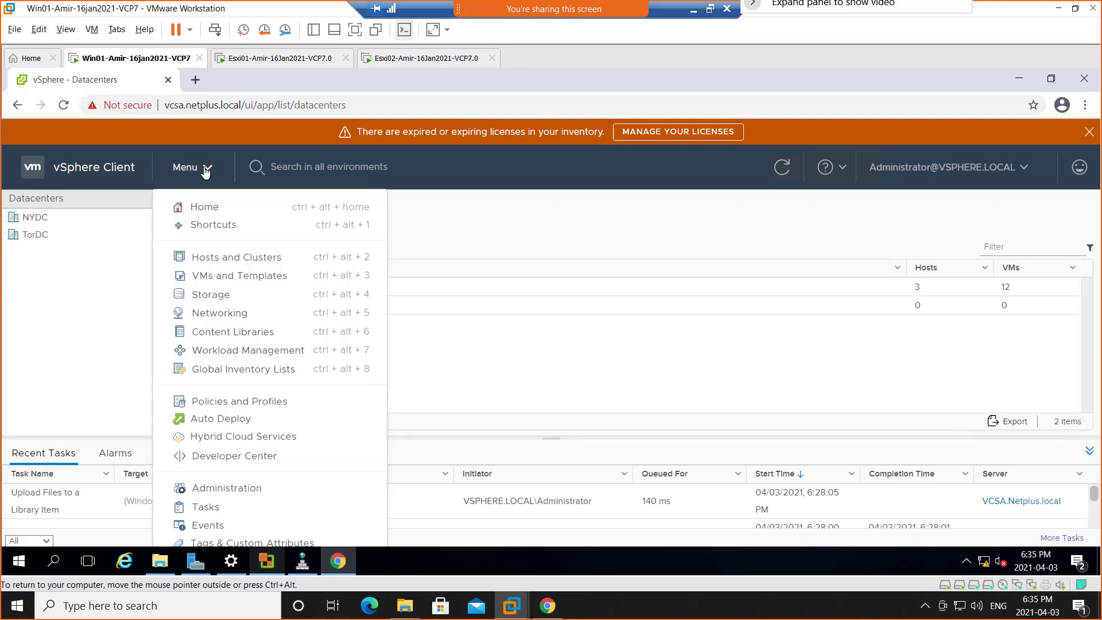
left_click(211, 374)
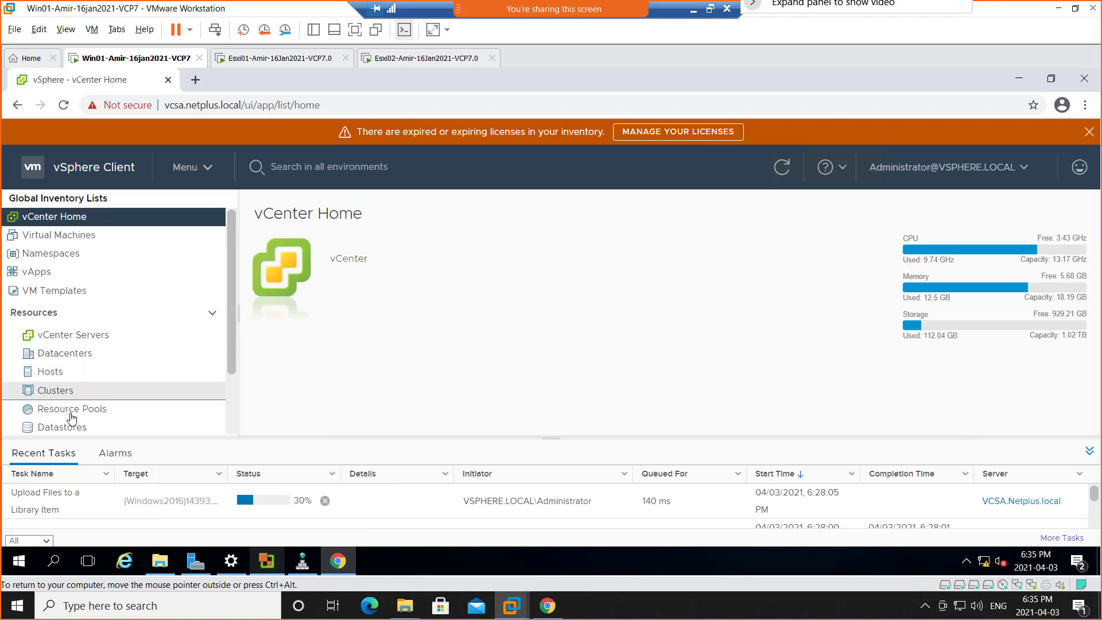
scroll(86, 387, "down", 3)
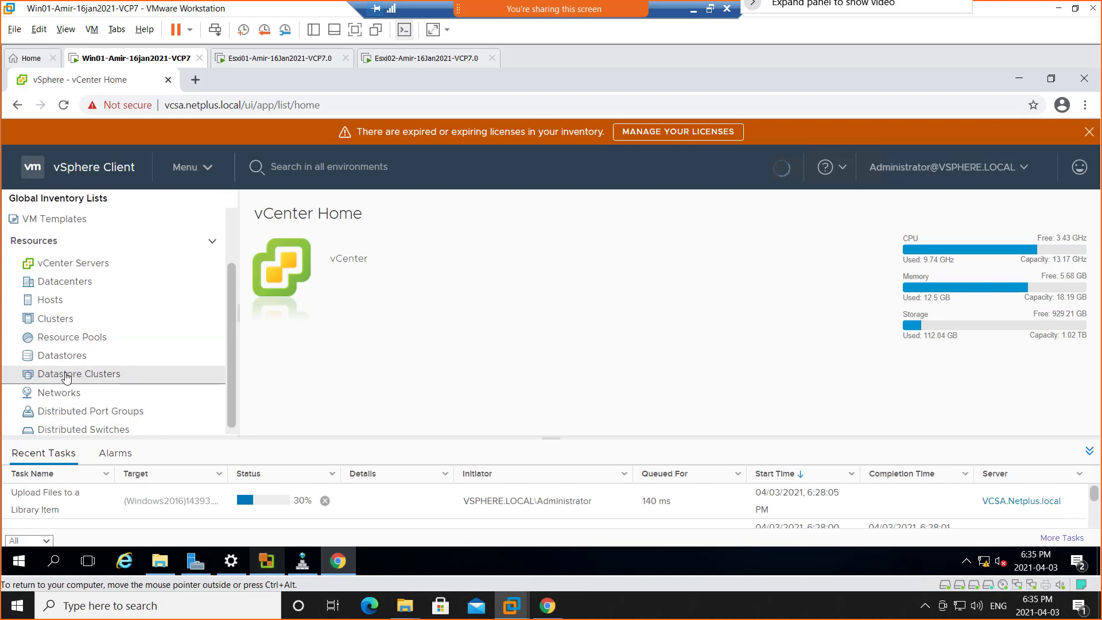
scroll(74, 399, "down", 1)
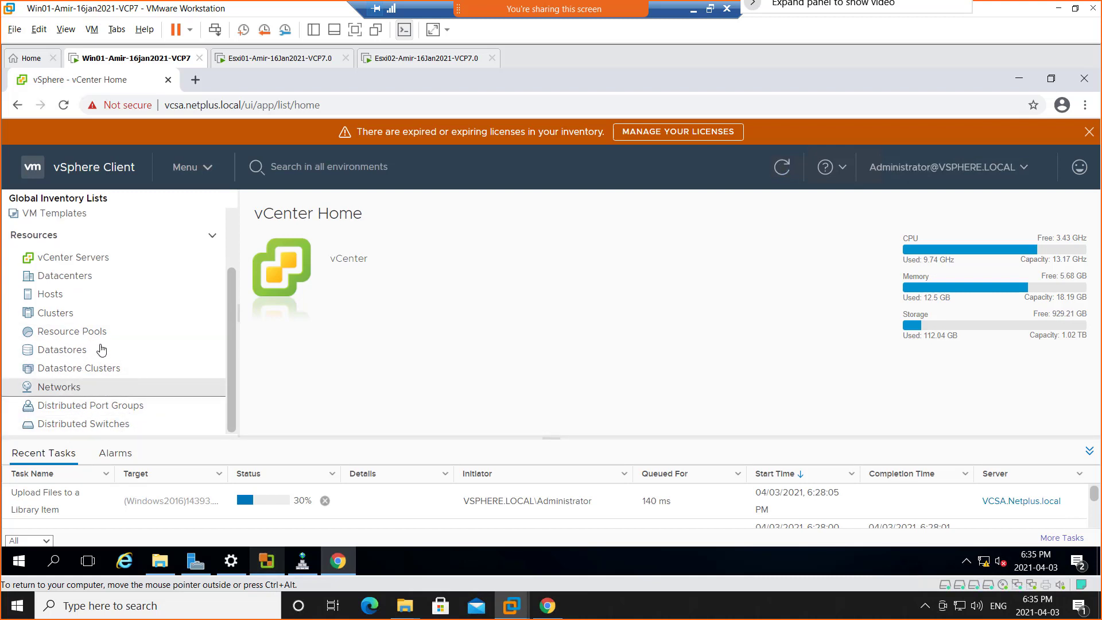
scroll(107, 316, "up", 1)
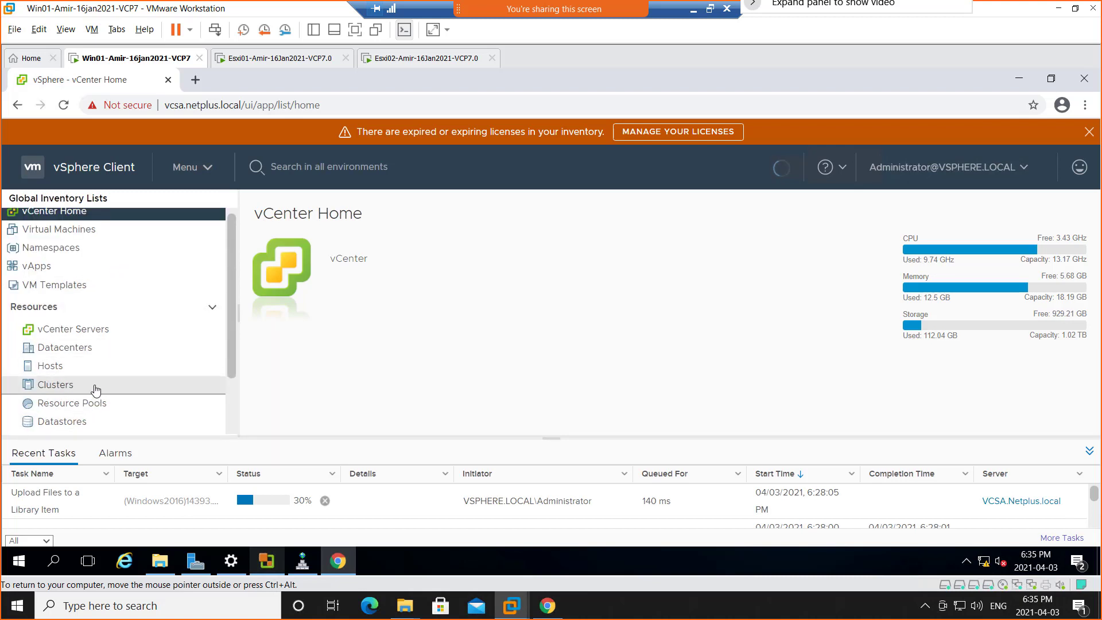
left_click(71, 231)
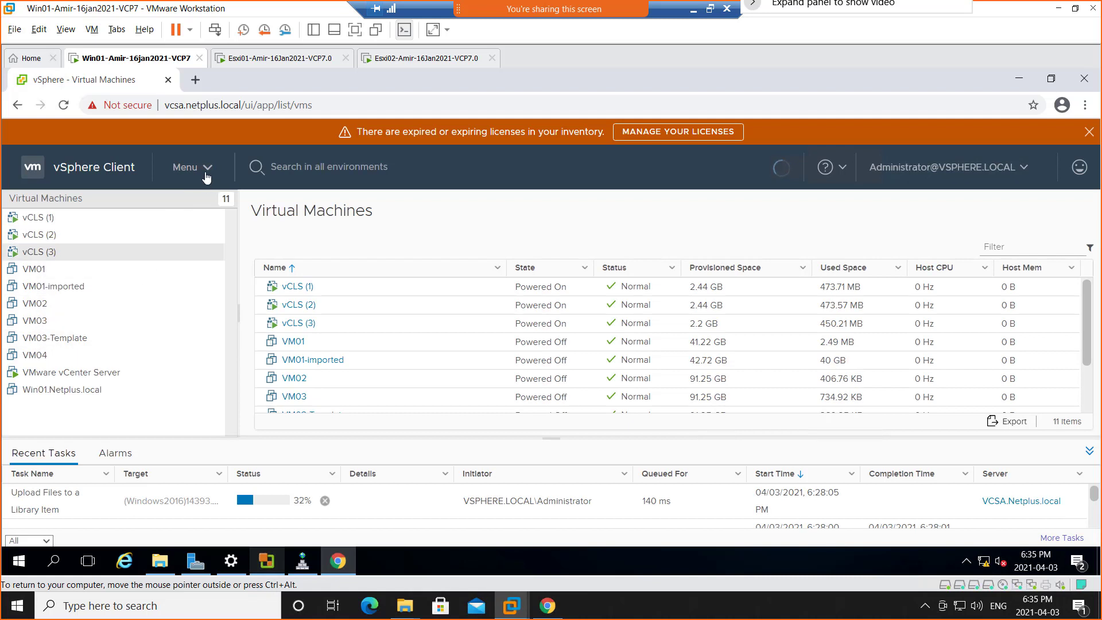
View the Workload Management introduction, highlight the word Kubernetes in it, and open the link to learn more about Workload Management.
left_click(211, 172)
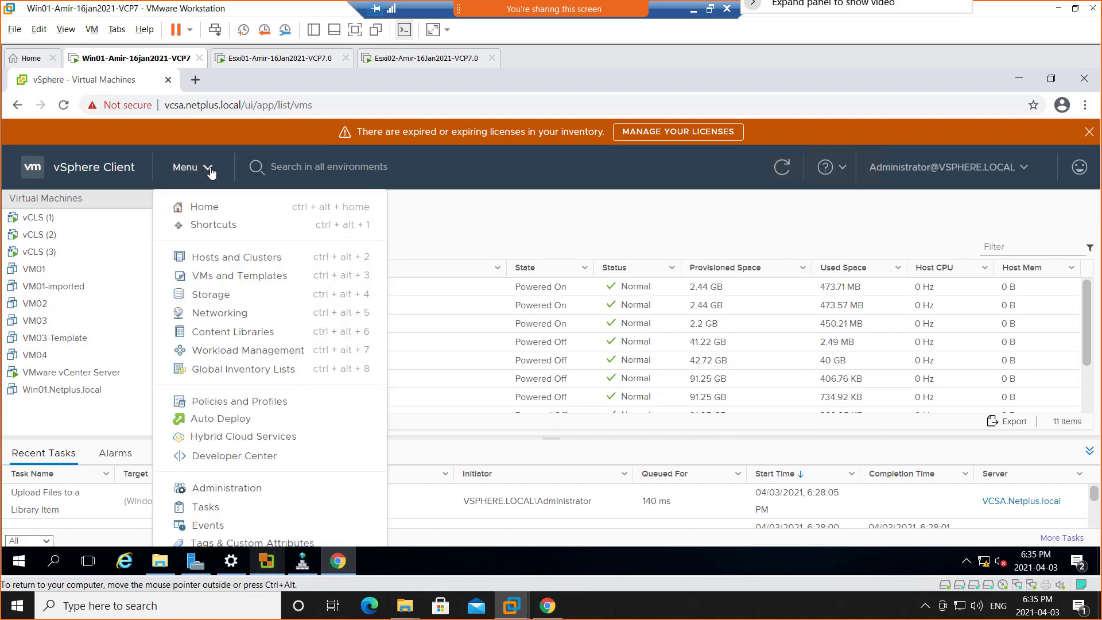
left_click(244, 352)
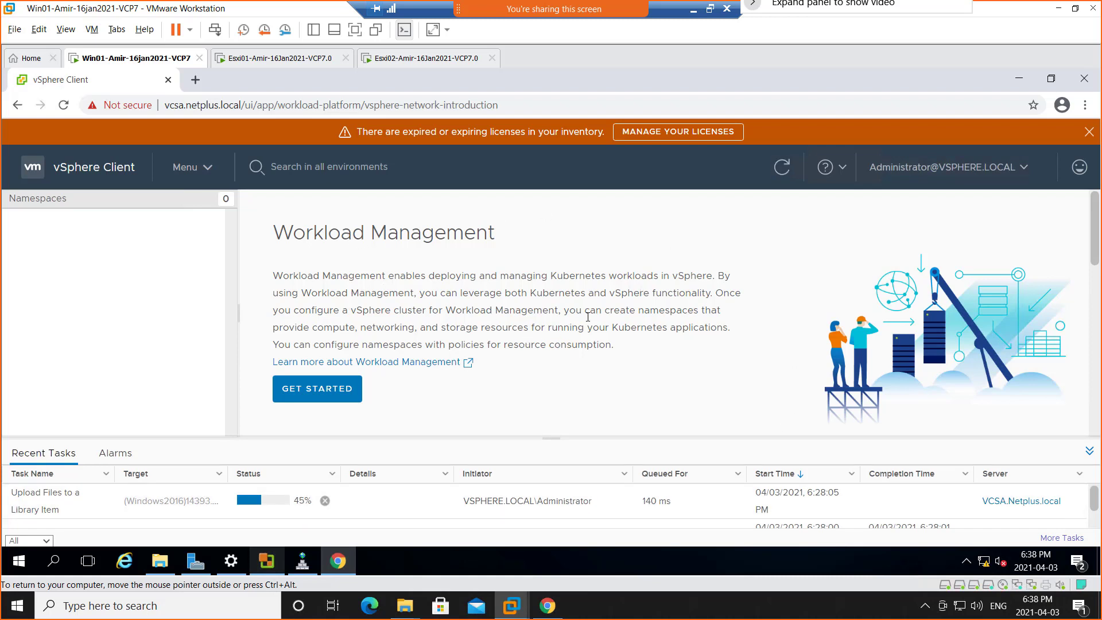
left_click_drag(530, 294, 591, 298)
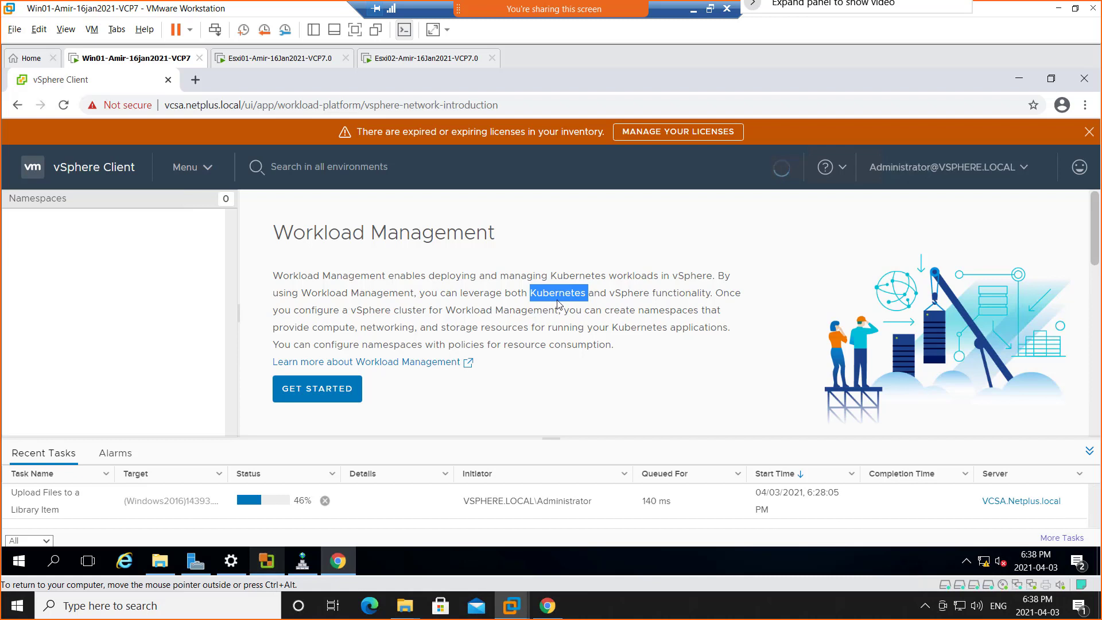
left_click(409, 363)
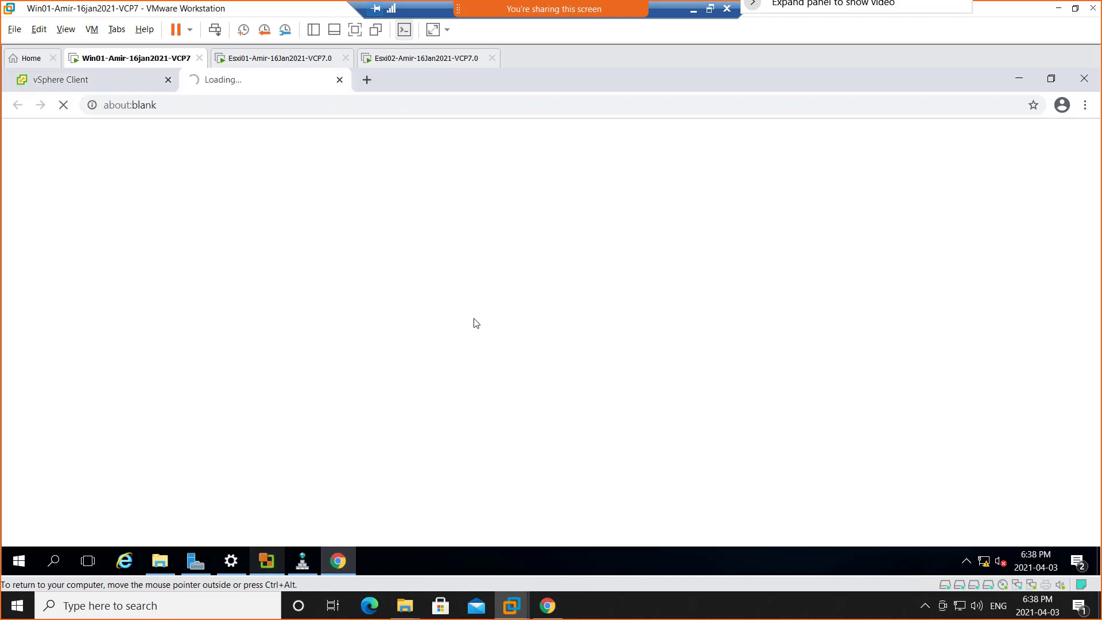
Enable the Ethernet1 network adapter in Windows Network Connections and minimize both network windows.
right_click(986, 567)
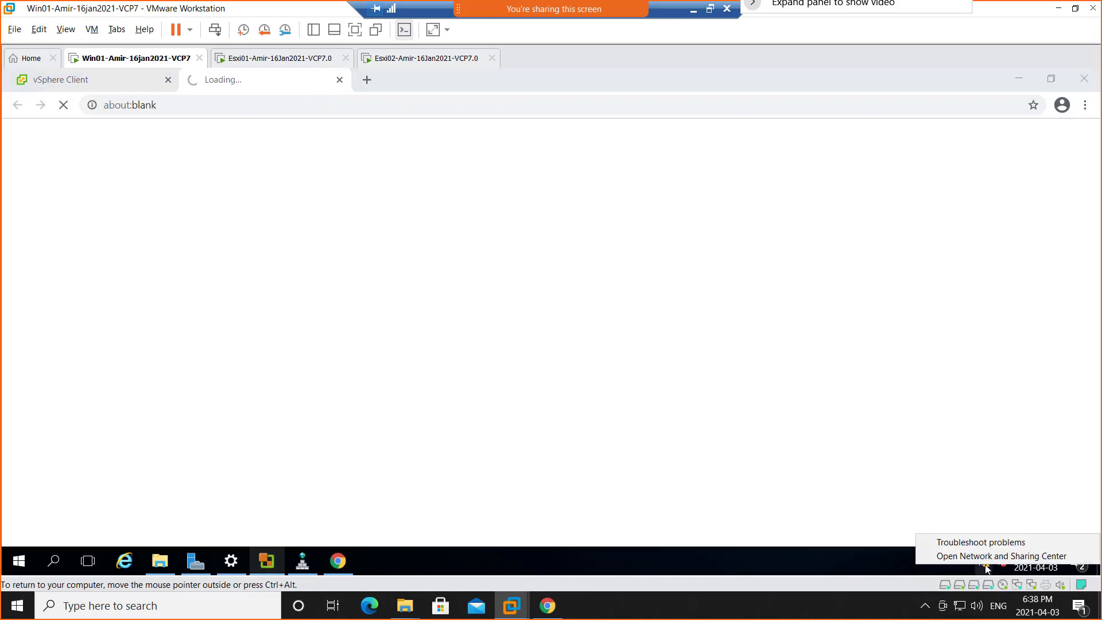
left_click(999, 556)
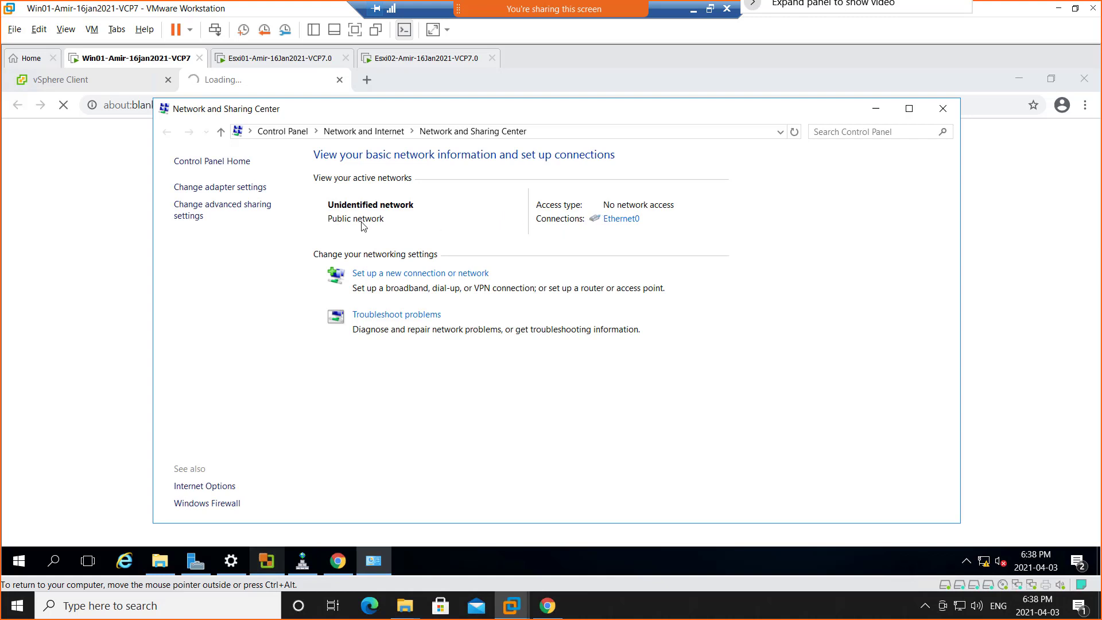
left_click(222, 189)
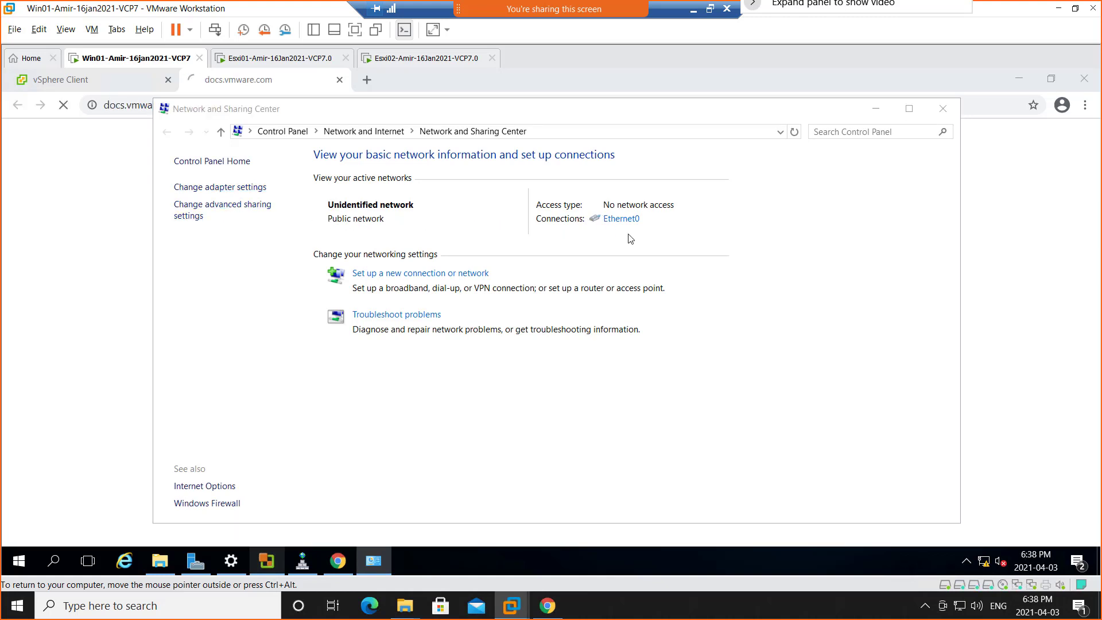
left_click(427, 224)
double_click(425, 223)
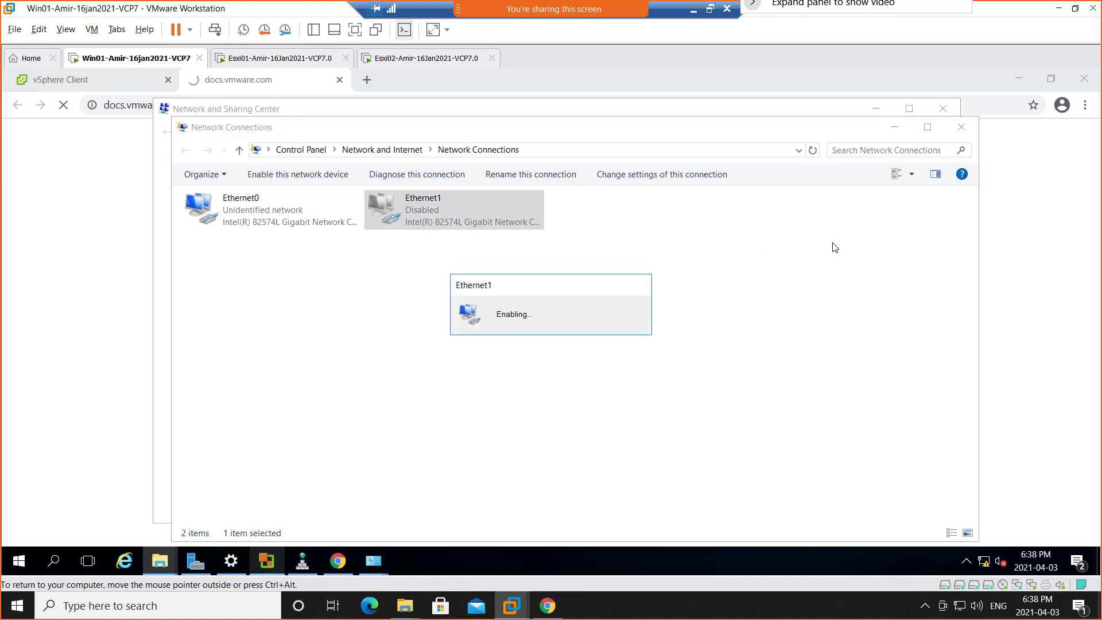
left_click(894, 128)
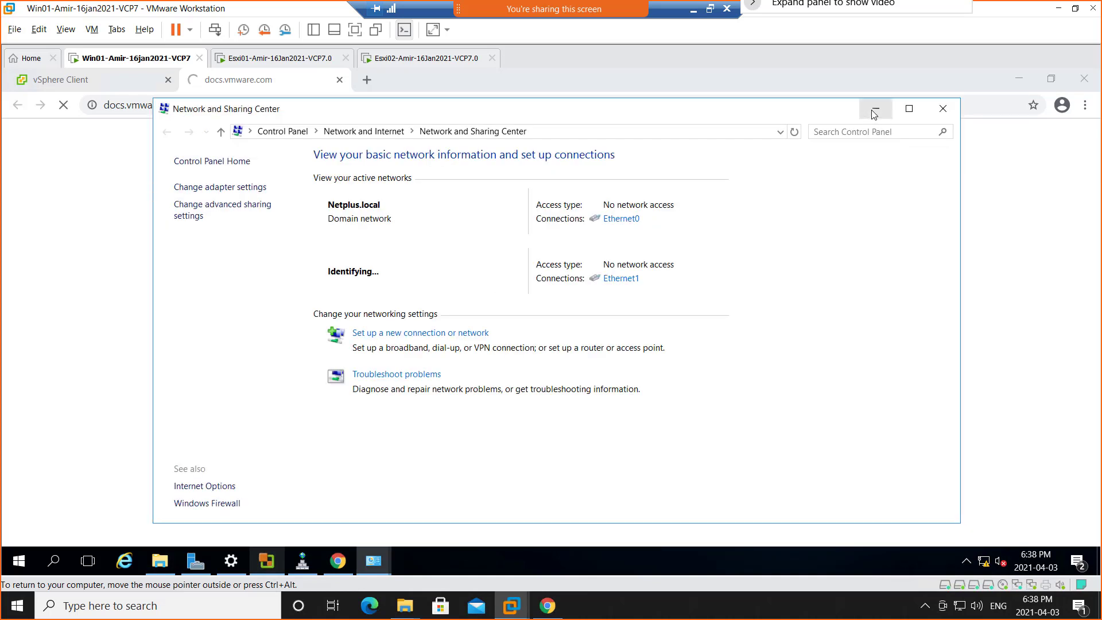
left_click(875, 108)
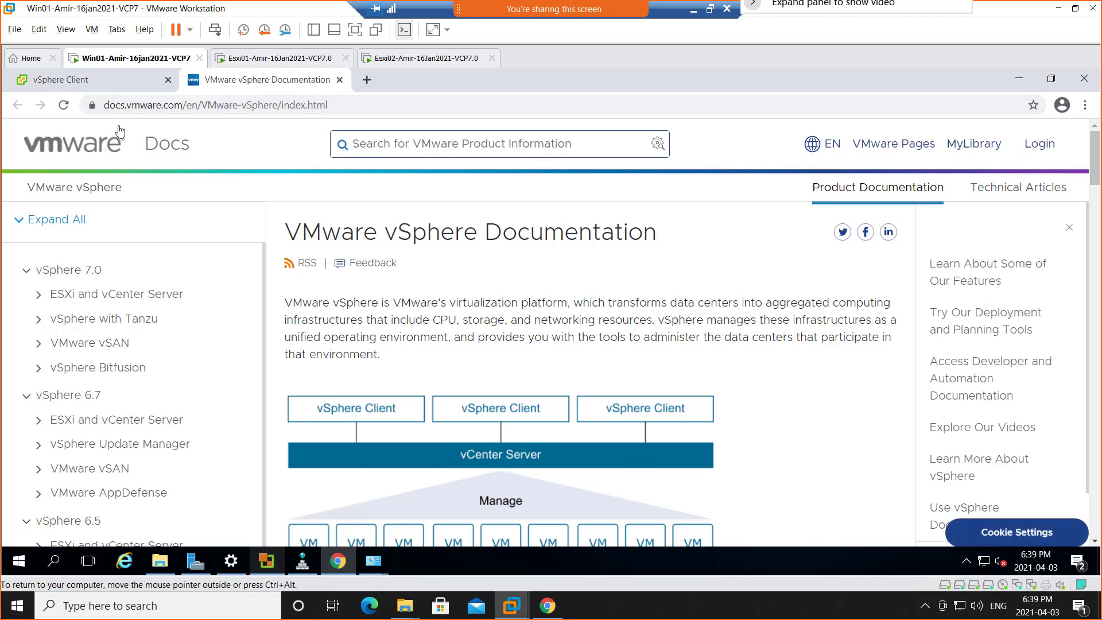
Open the Workload Management documentation link again from the vSphere Client, and dismiss the cookie notice on the VMware vSphere Documentation page.
left_click(96, 81)
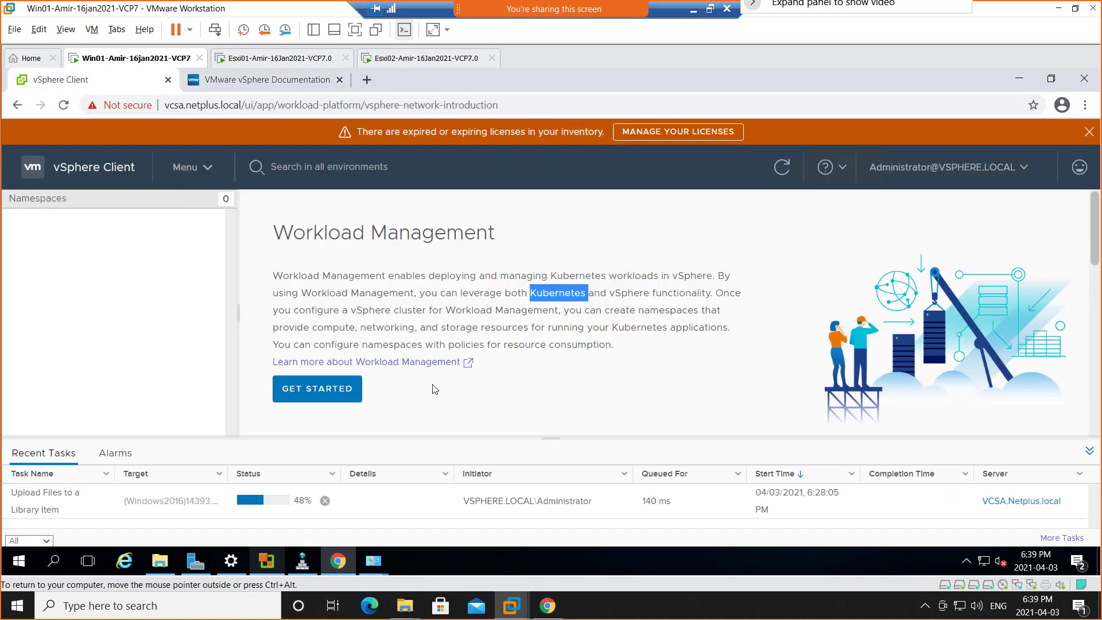
left_click(439, 389)
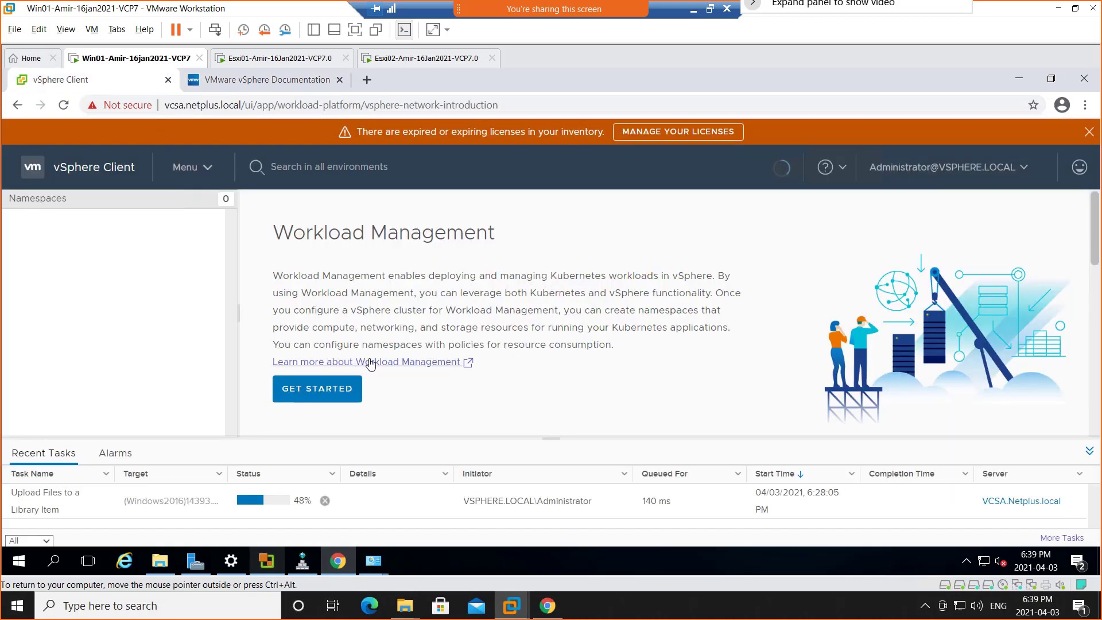
left_click(391, 363)
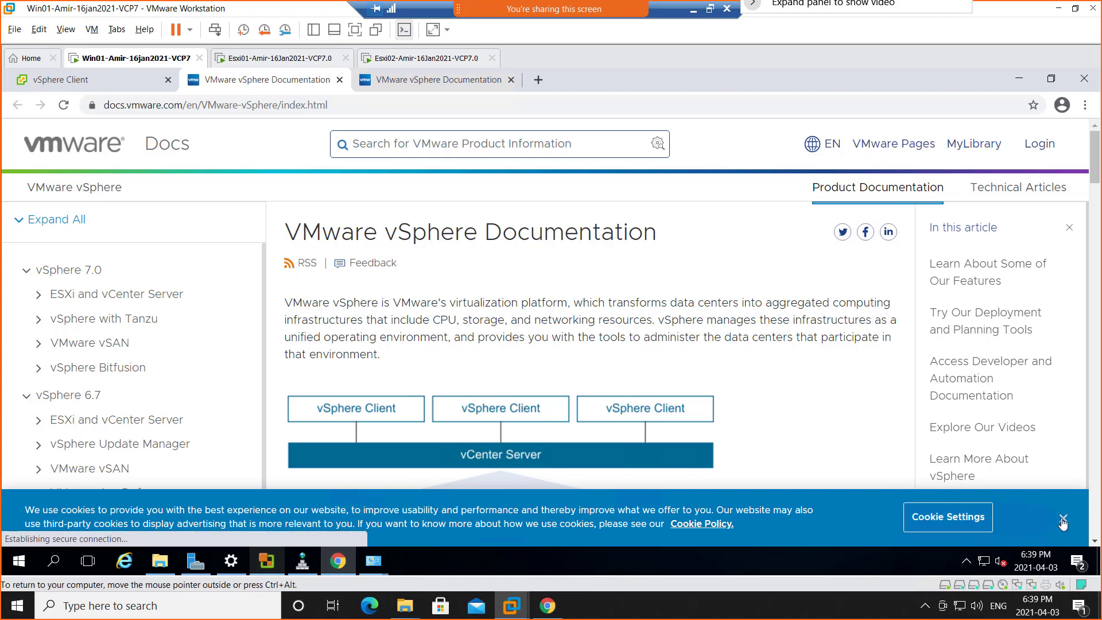
left_click(1063, 518)
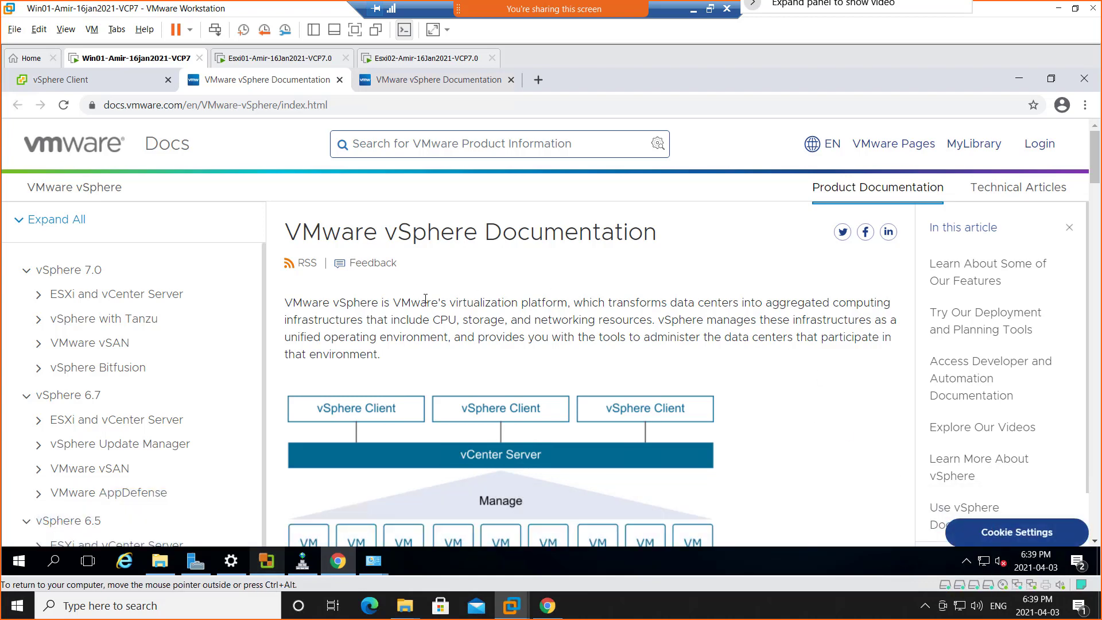
Examine the VMware vSphere Documentation page and browse the topics under ESXi and vCenter Server for vSphere 7.0.
scroll(425, 298, "down", 2)
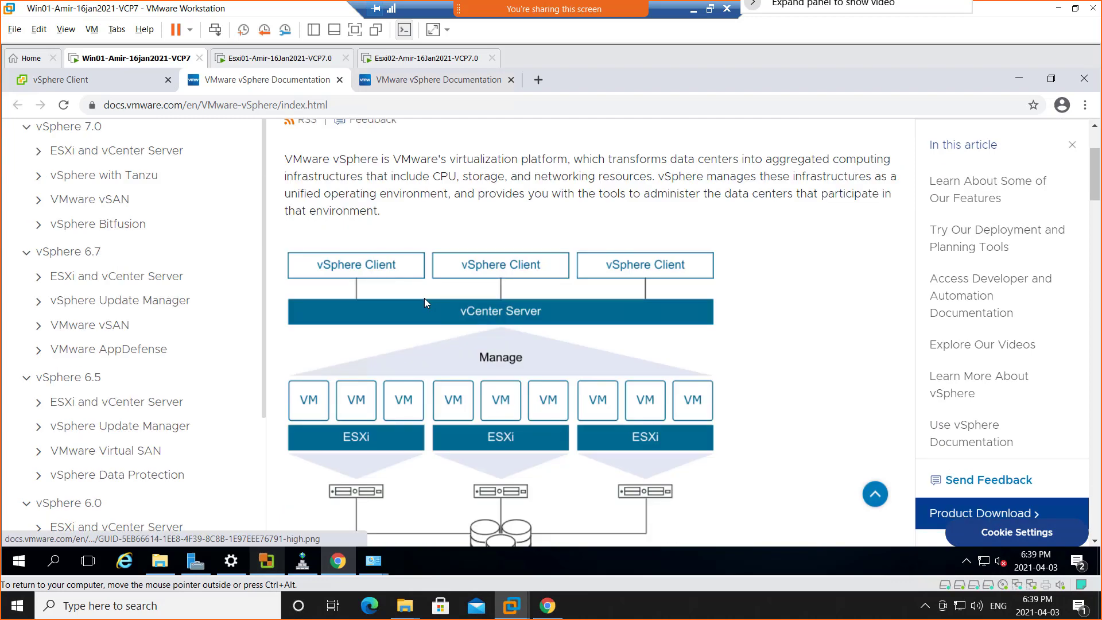
scroll(425, 304, "up", 2)
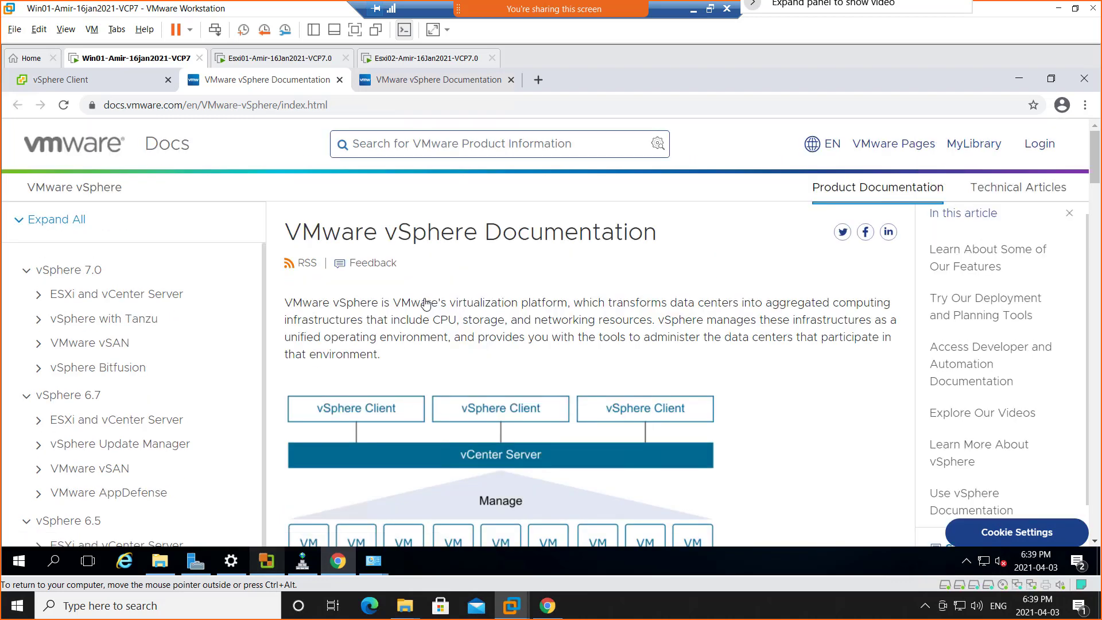
left_click(39, 297)
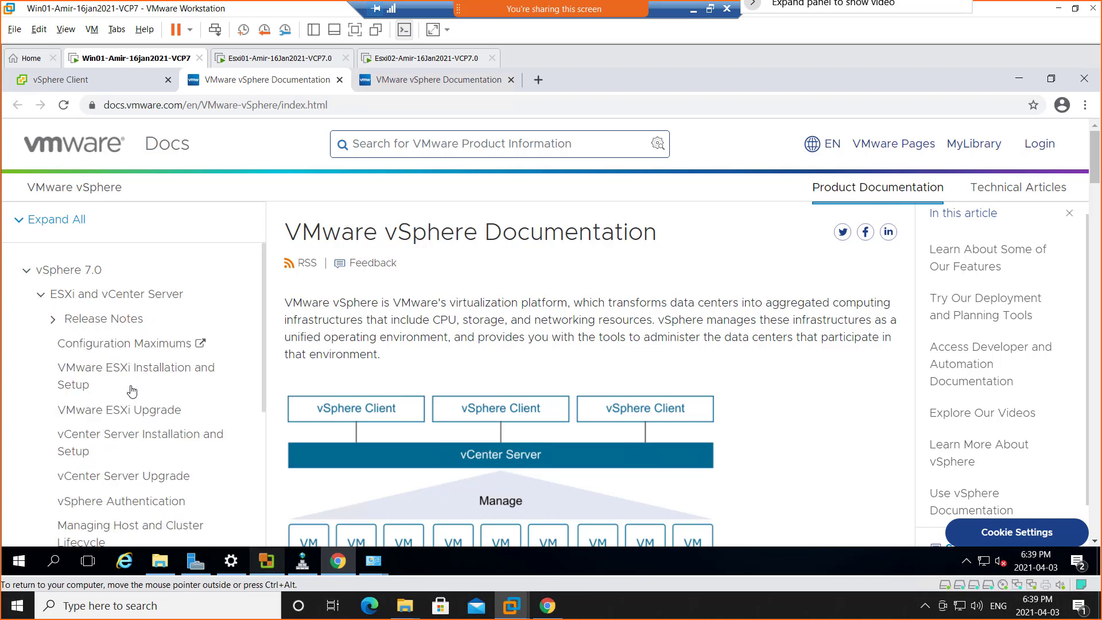
scroll(132, 390, "down", 1)
scroll(132, 391, "down", 1)
scroll(133, 390, "down", 3)
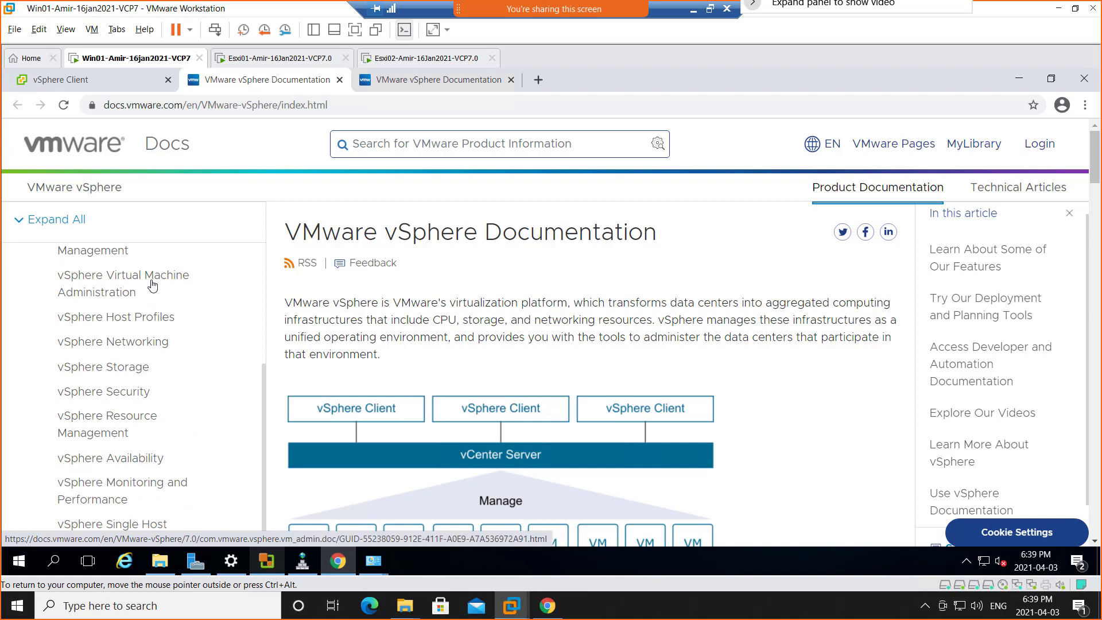
scroll(135, 406, "down", 1)
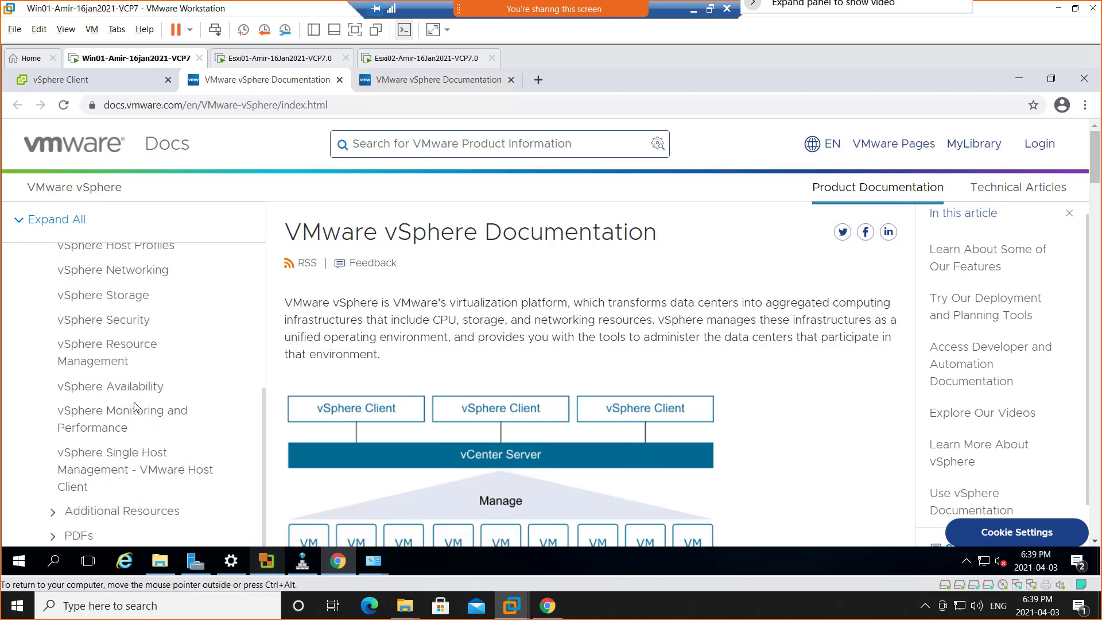
scroll(134, 407, "down", 2)
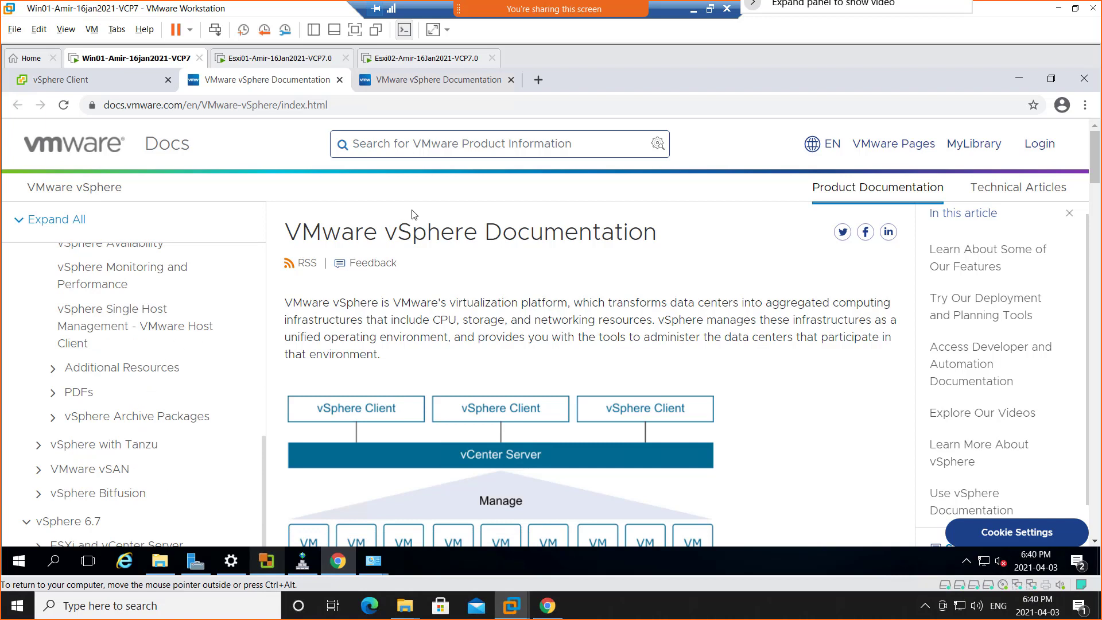
Search Google for "vsphere 7 kubernetes" in a new browser tab.
left_click(538, 81)
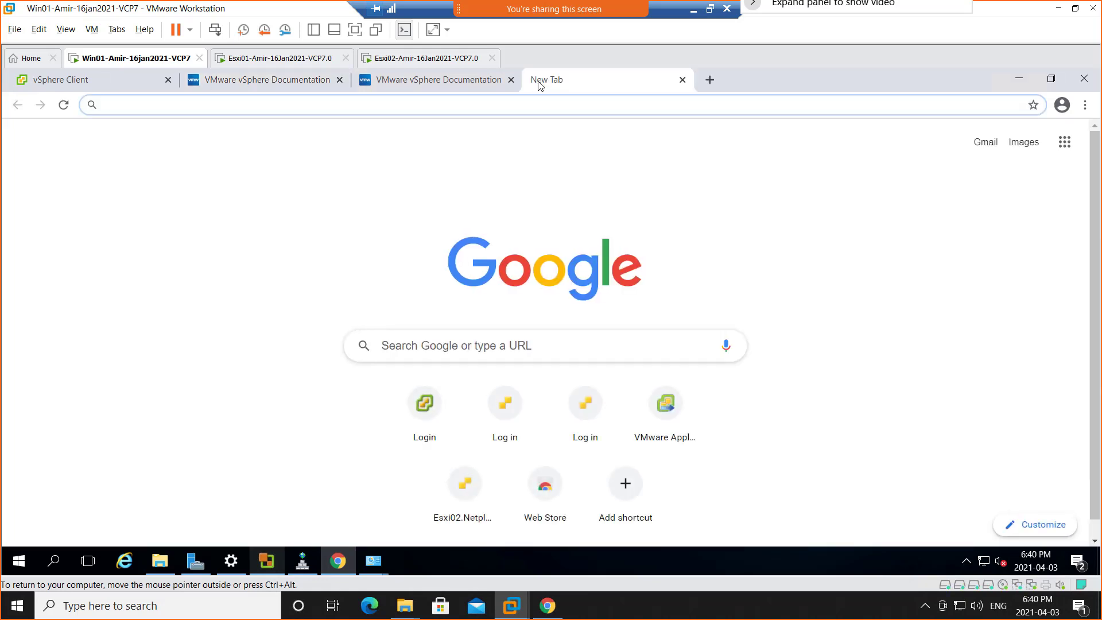
type("vshere")
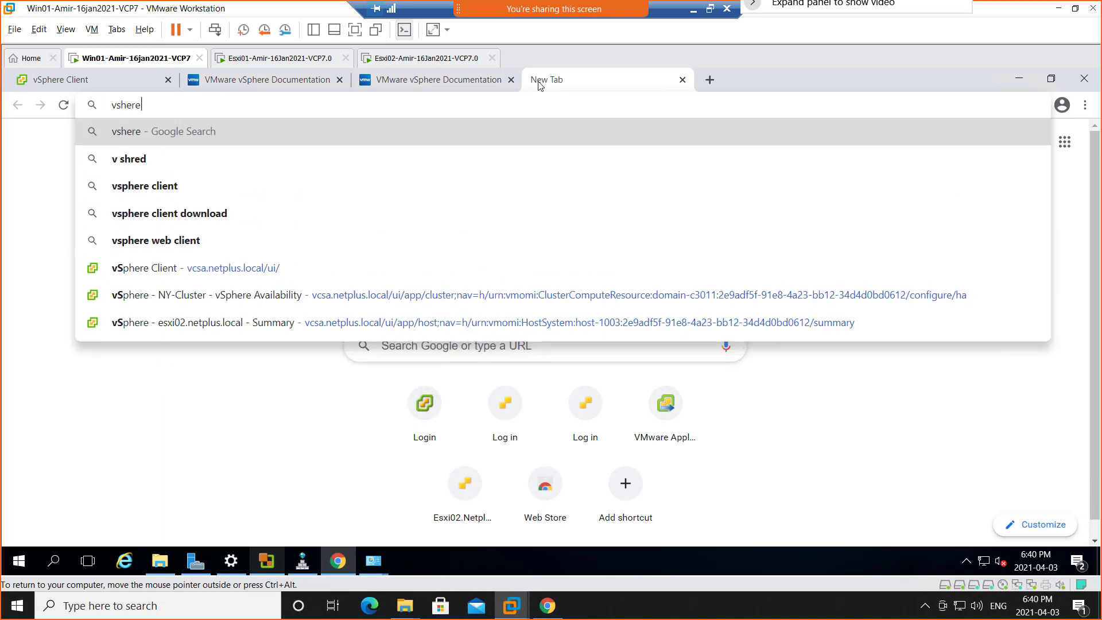
key("BackSpace")
key("BackSpace")
key("BackSpace")
key("BackSpace")
key("BackSpace")
type("s")
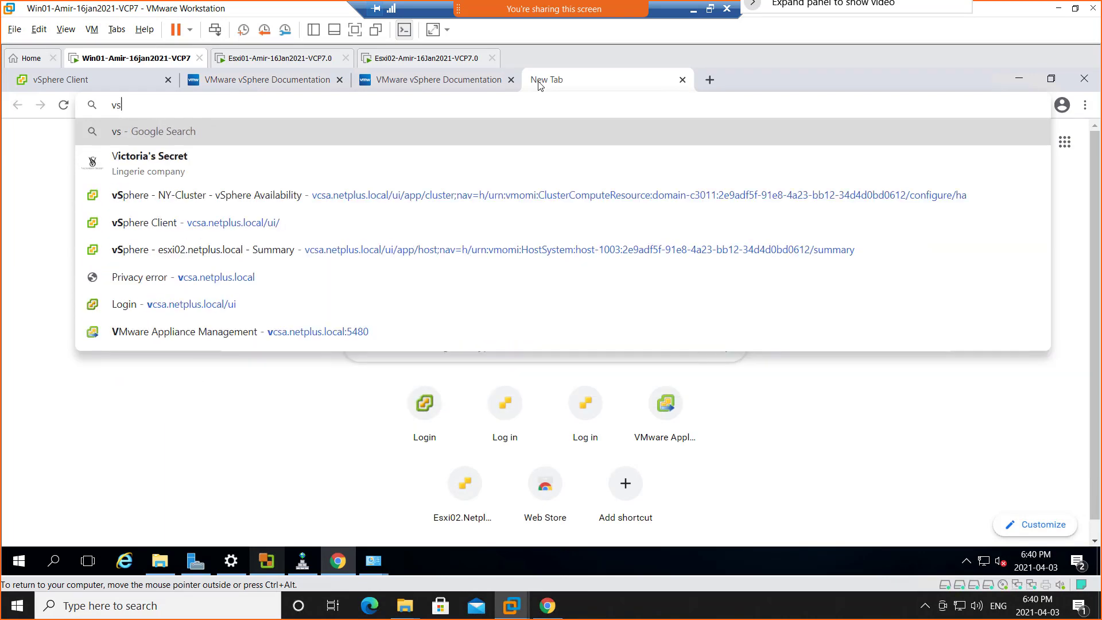
type("phere 7 ")
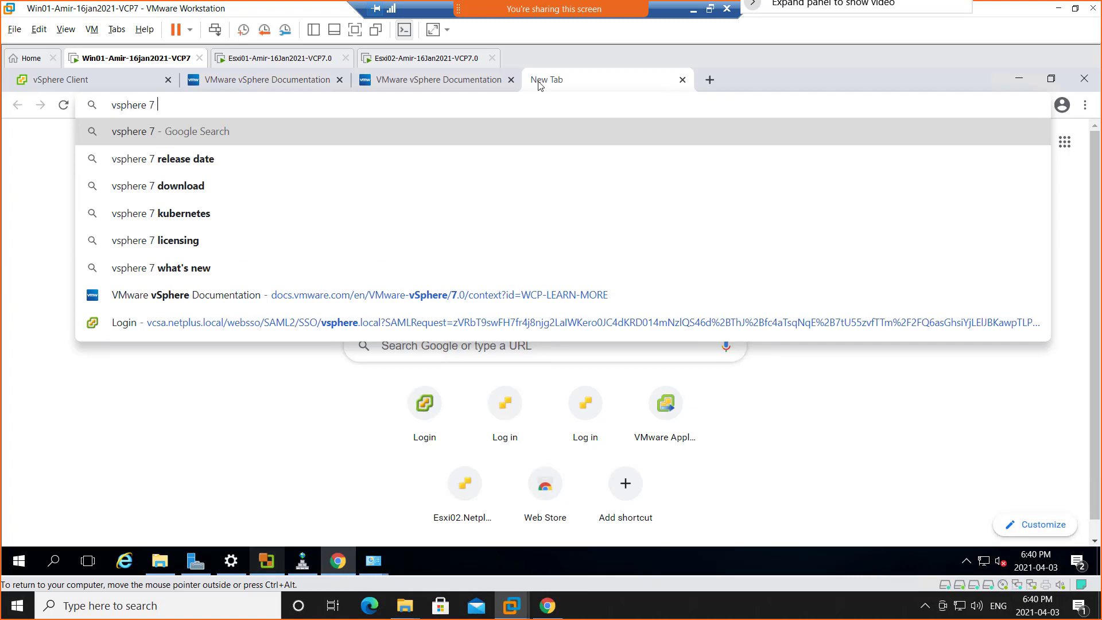
type("kubernete")
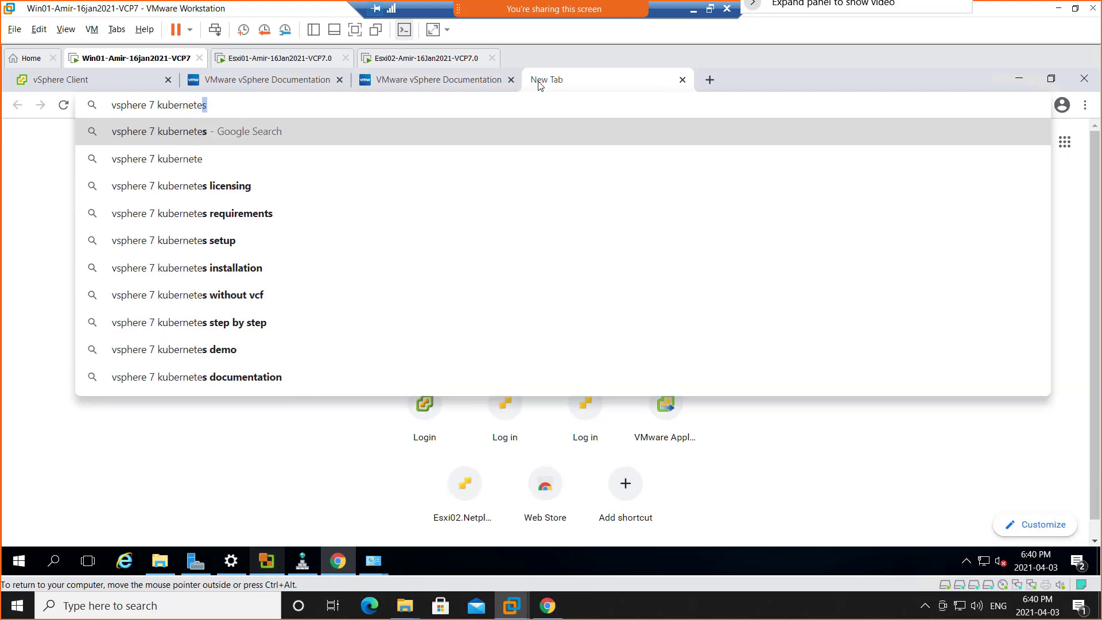
key("Return")
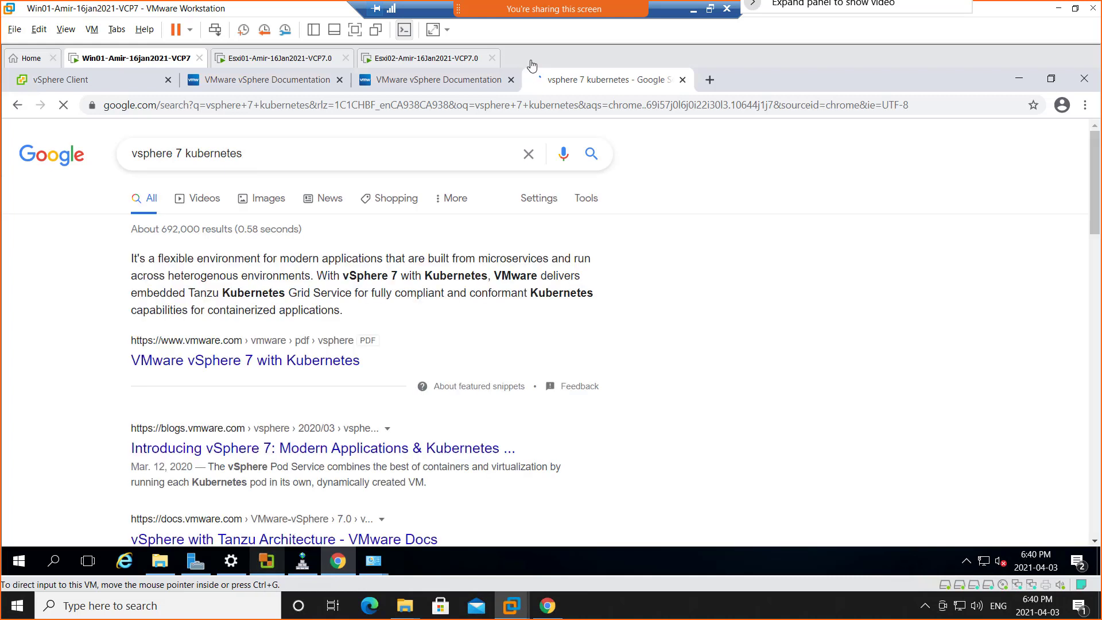
Open the results "VMware vSphere 7 with Kubernetes" and "Introducing vSphere 7: Modern Applications & Kubernetes" in separate new browser tabs.
right_click(278, 364)
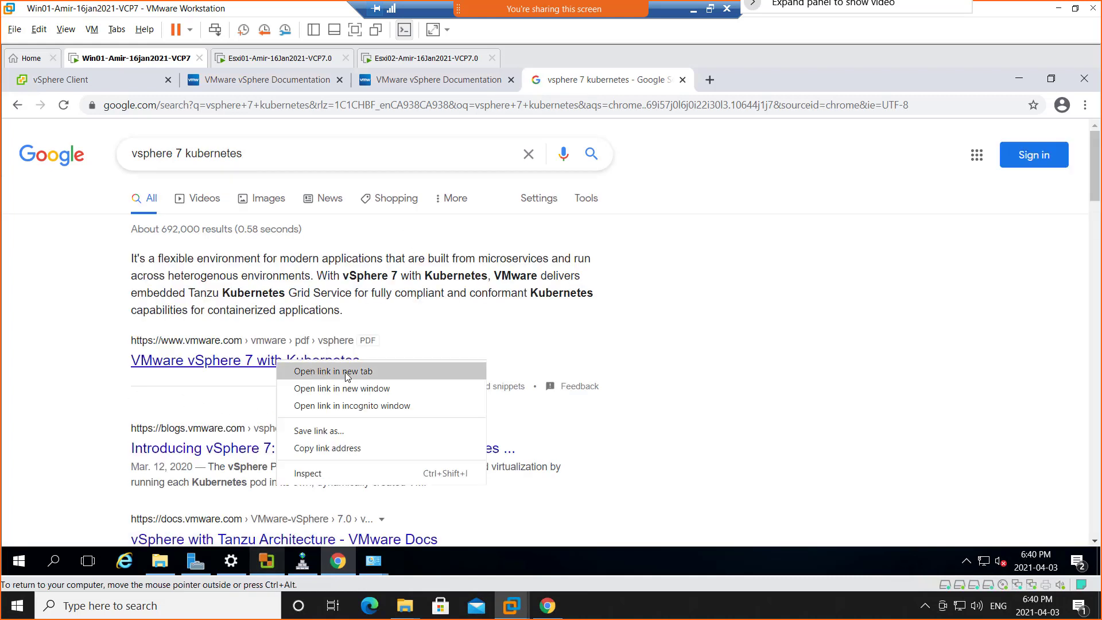
left_click(346, 372)
scroll(75, 404, "down", 1)
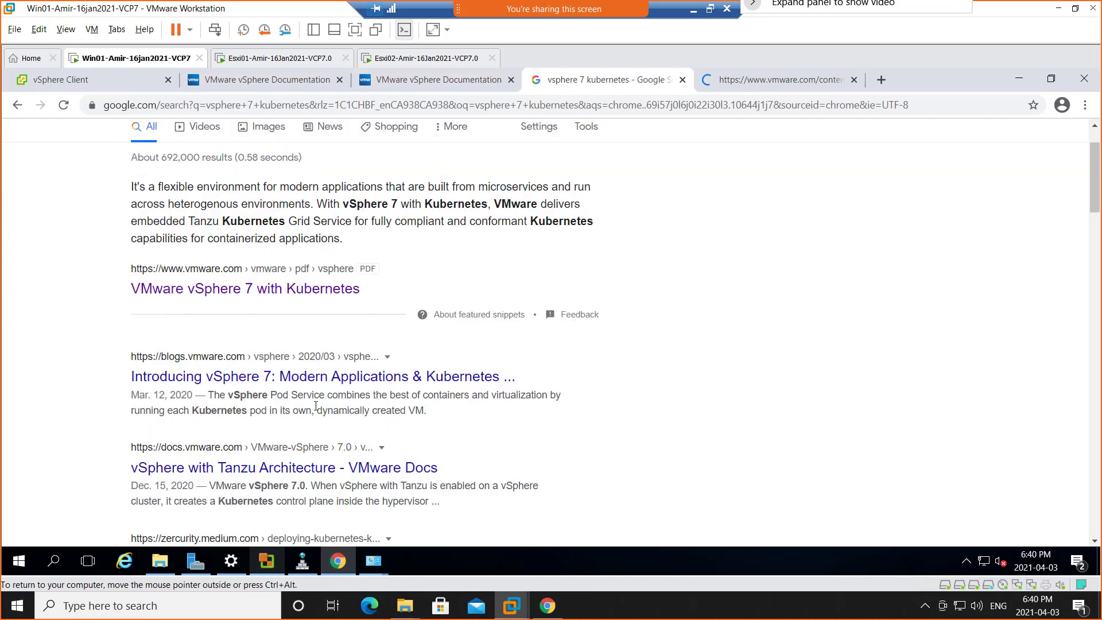
right_click(350, 386)
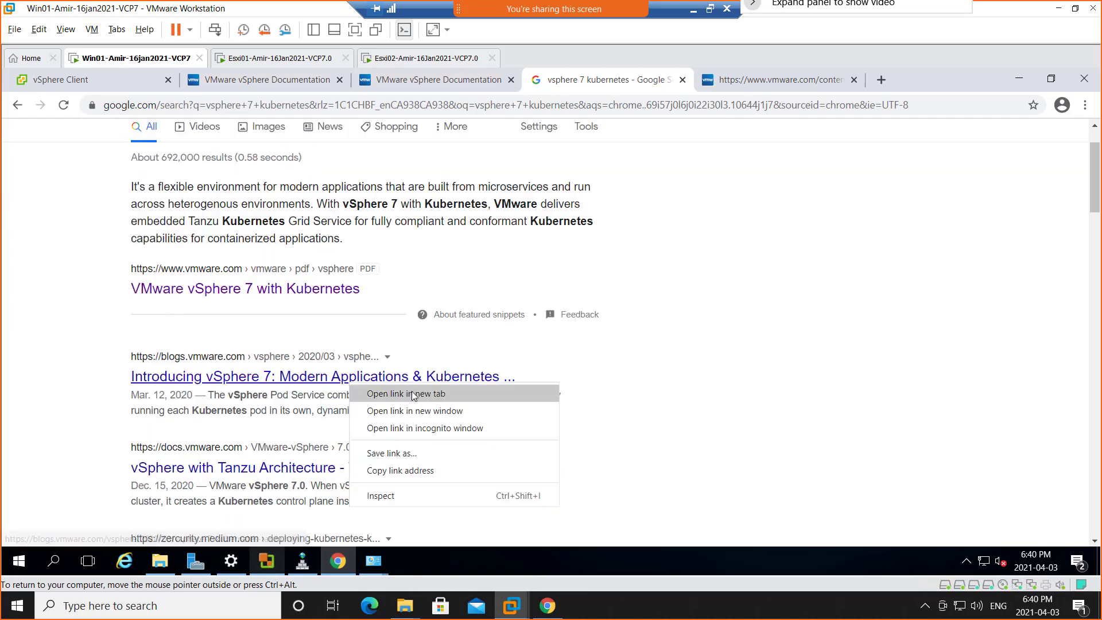
left_click(393, 392)
Open the YouTube video "vSphere 7 with Kubernetes - Tanzu Kubernetes cluster" in a new tab, and view the vSphere 7 solution brochure PDF.
scroll(115, 435, "down", 4)
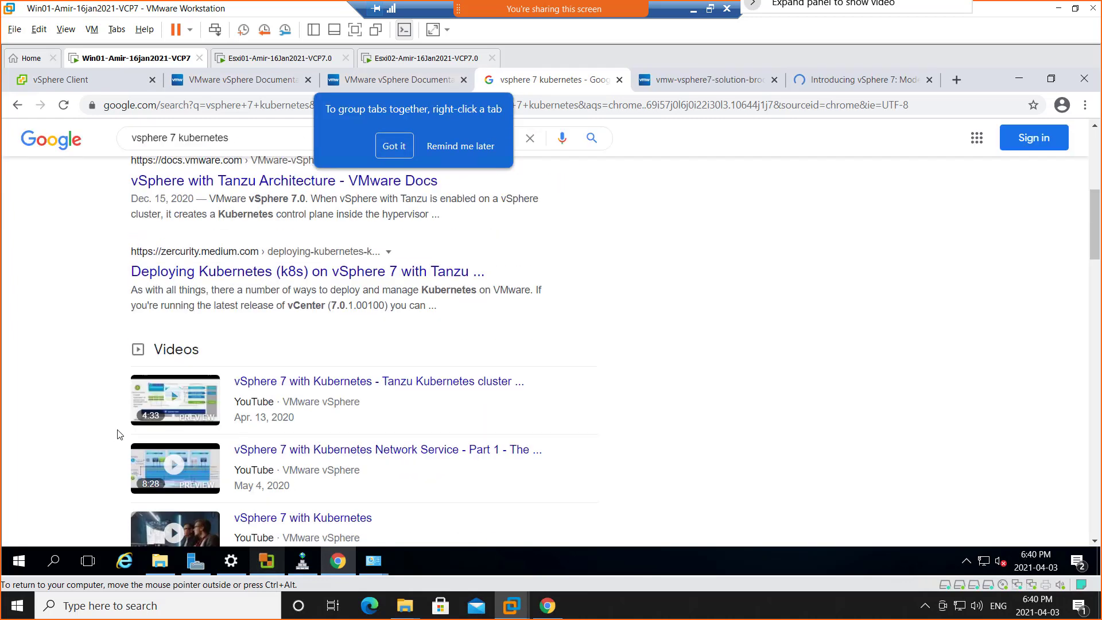
scroll(48, 418, "down", 5)
scroll(57, 418, "up", 5)
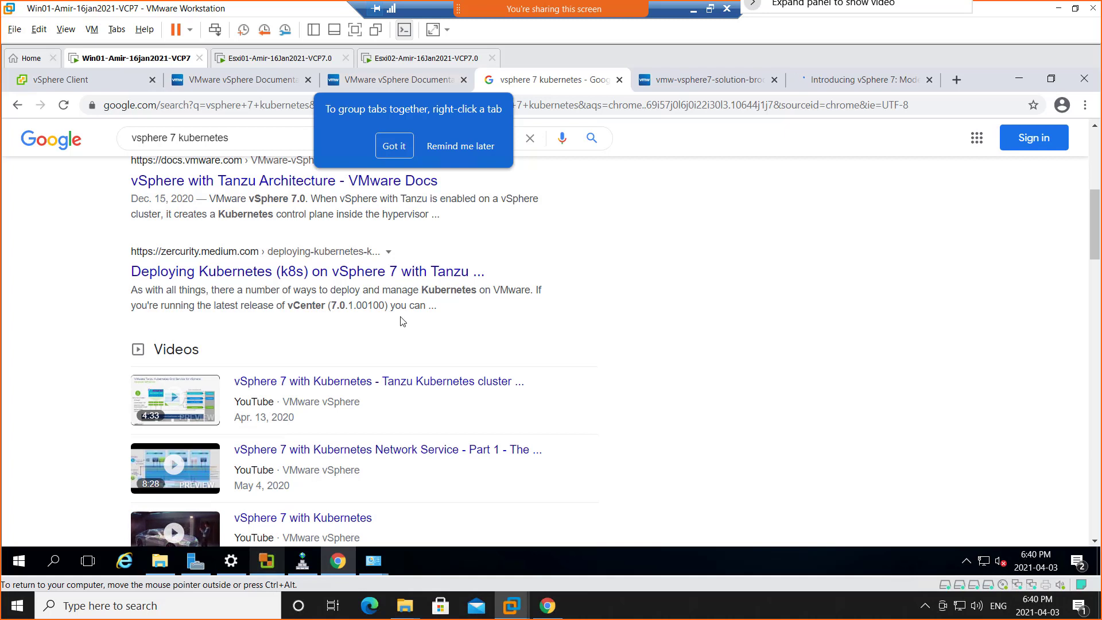
right_click(379, 386)
left_click(425, 390)
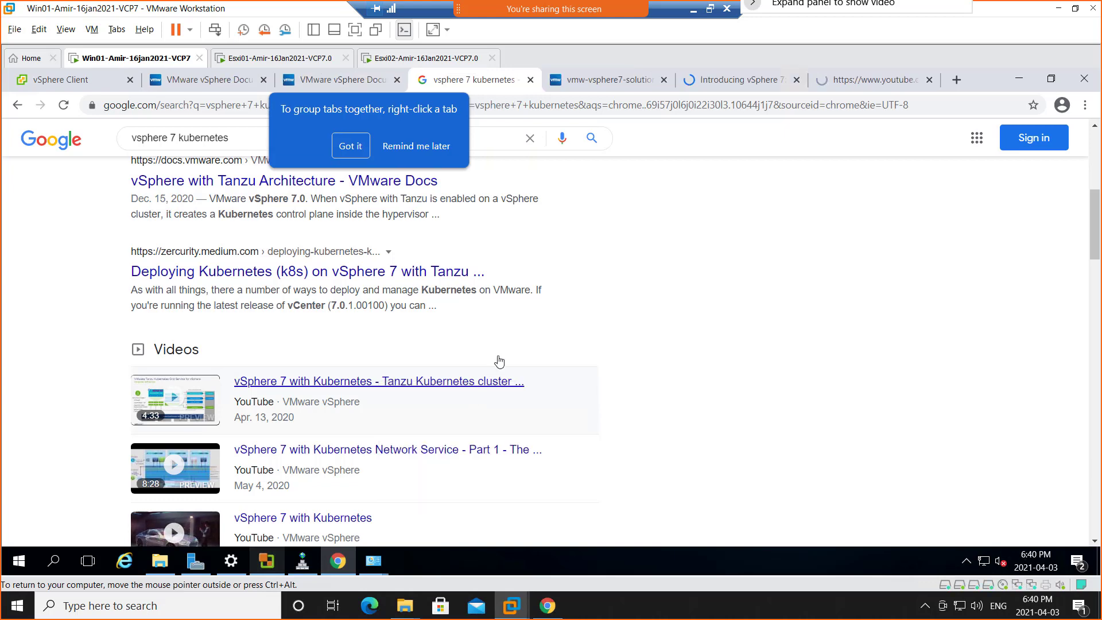
left_click(568, 82)
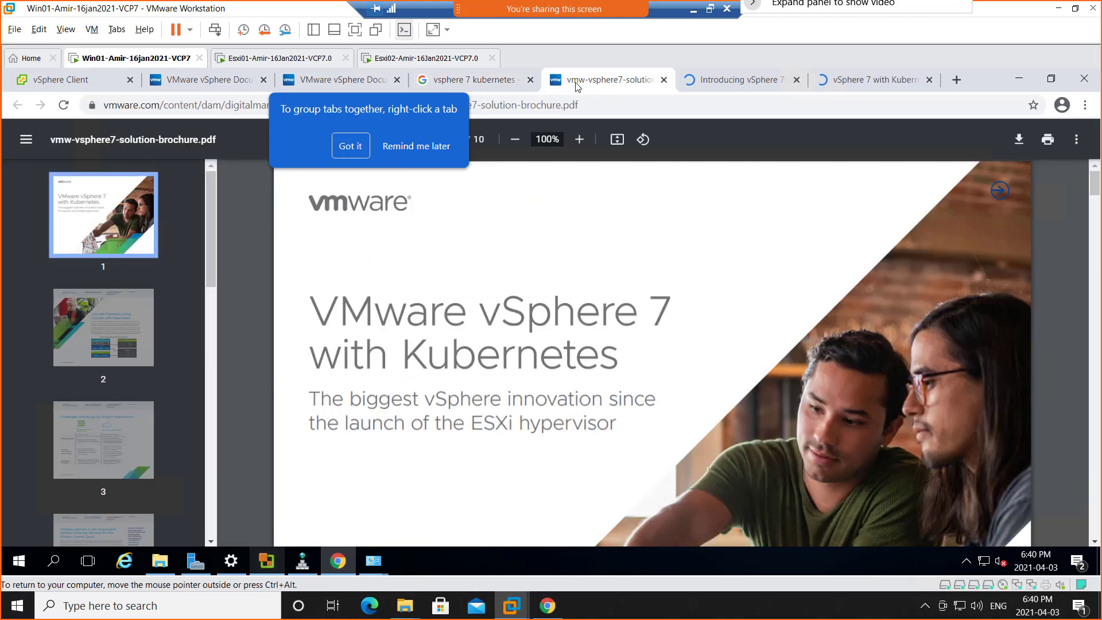